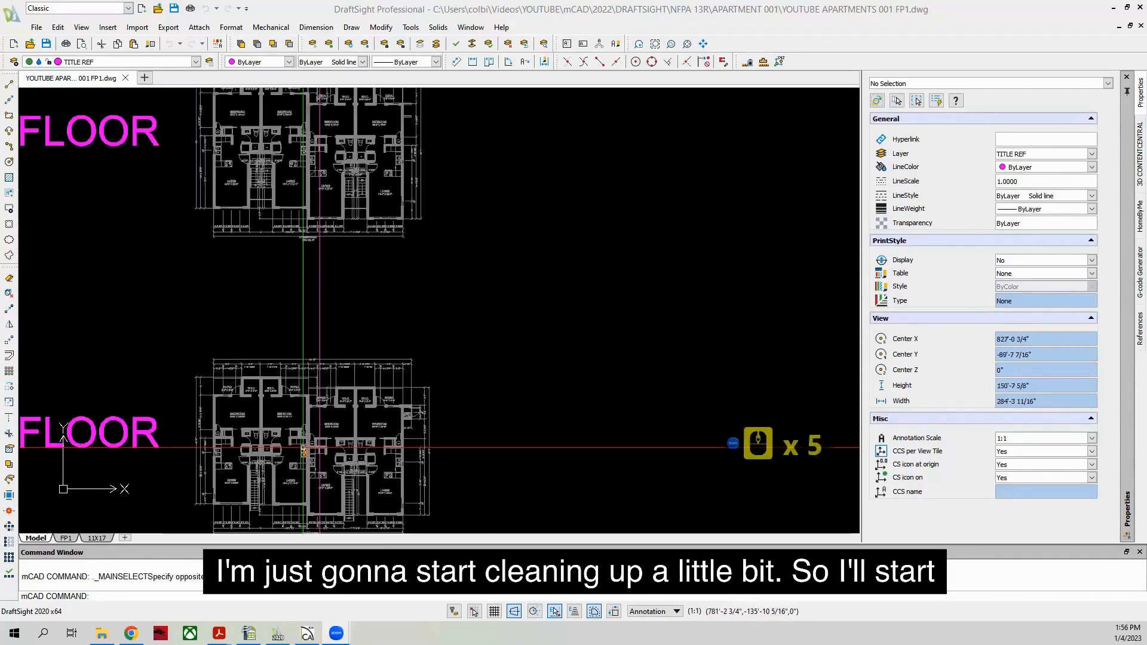
Step: Isolate the Dimensions_ Overall layer using an overall dimension text above the 1st floor plan
{"action": "left_click", "coordinate": [337, 337]}
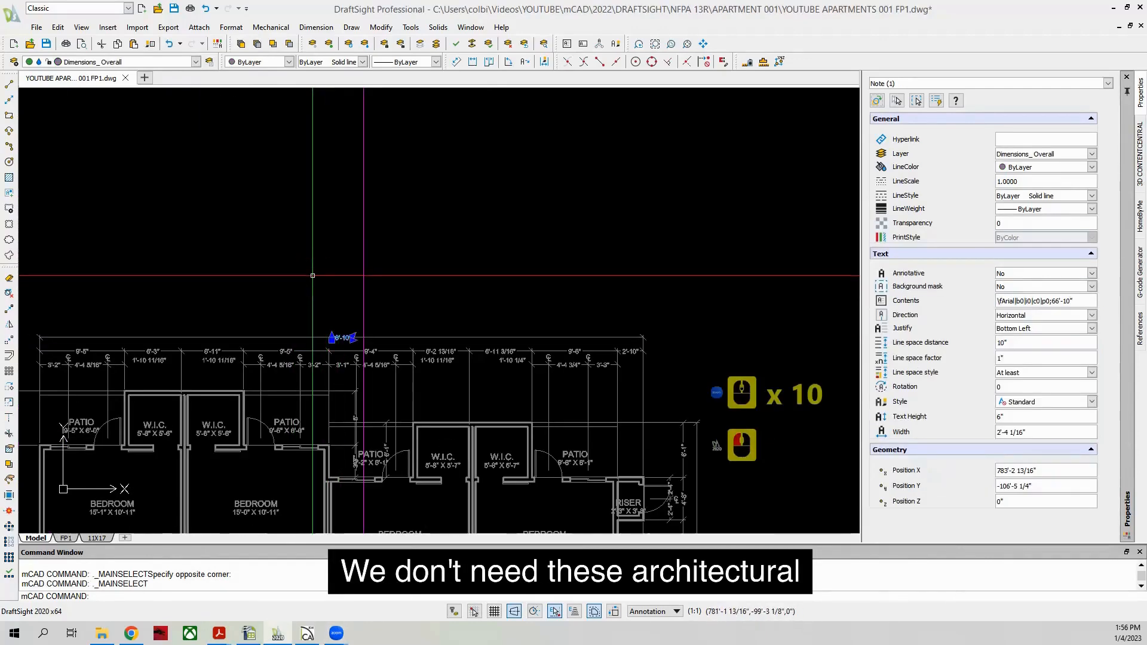
{"action": "scroll", "coordinate": [335, 209], "scroll_direction": "down", "scroll_amount": 2}
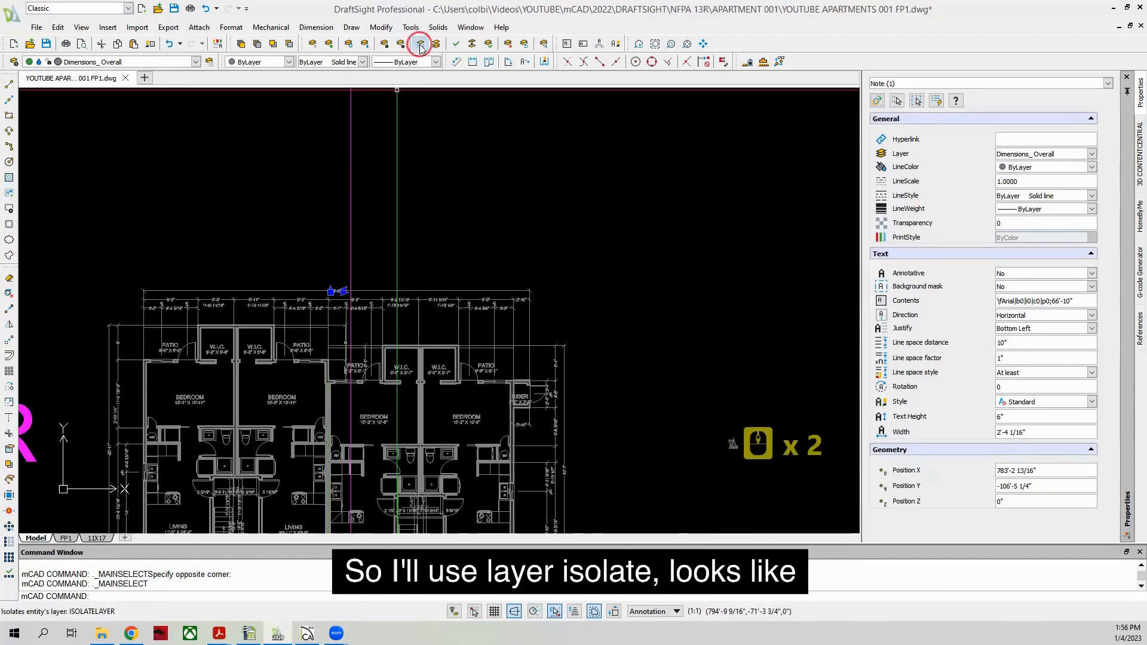
{"action": "left_click", "coordinate": [420, 44]}
{"action": "scroll", "coordinate": [290, 367], "scroll_direction": "down", "scroll_amount": 9}
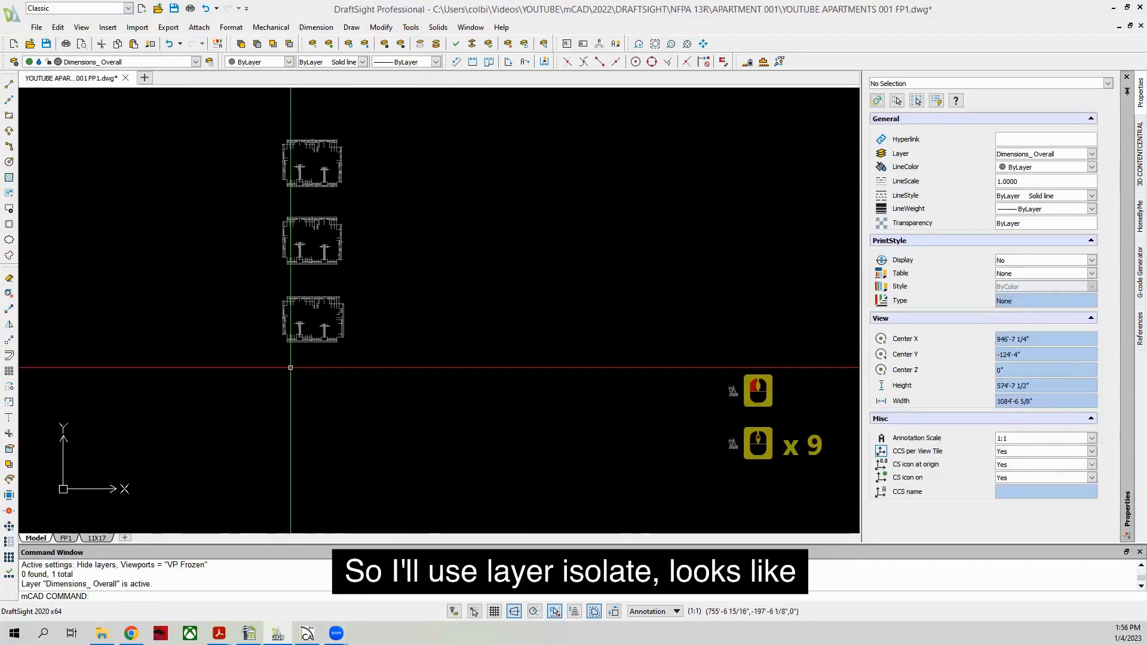
Step: Delete all the isolated dimensions on the three floor plans and restore the hidden layers
{"action": "left_click", "coordinate": [230, 122]}
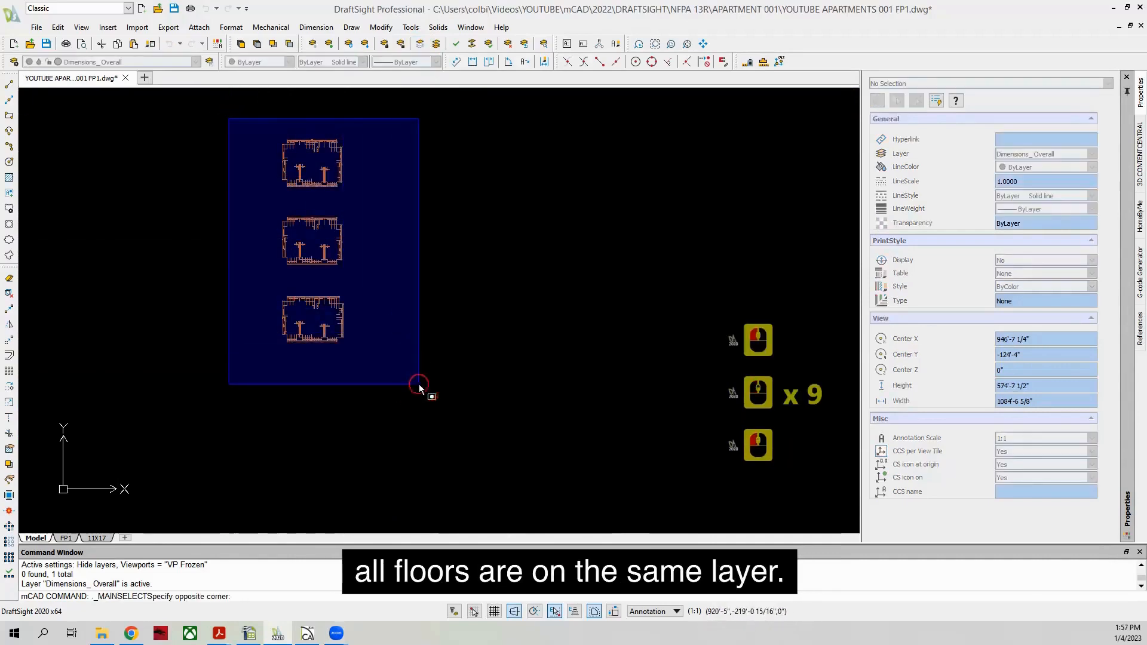
{"action": "left_click", "coordinate": [418, 386]}
{"action": "key", "text": "Delete"}
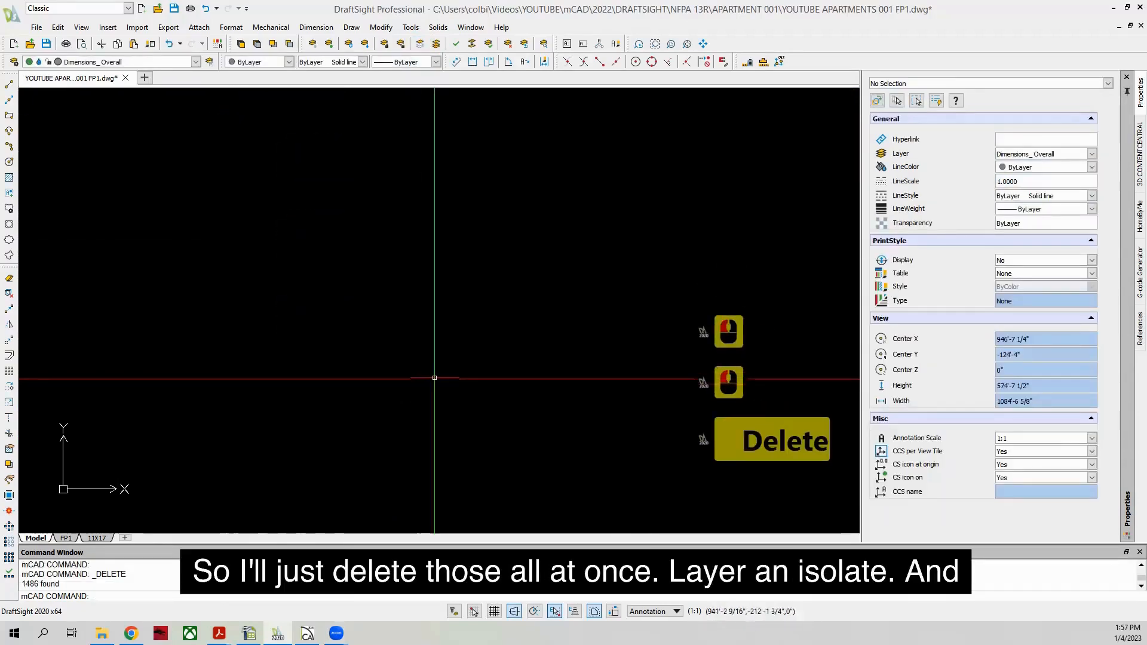
{"action": "left_click", "coordinate": [435, 46]}
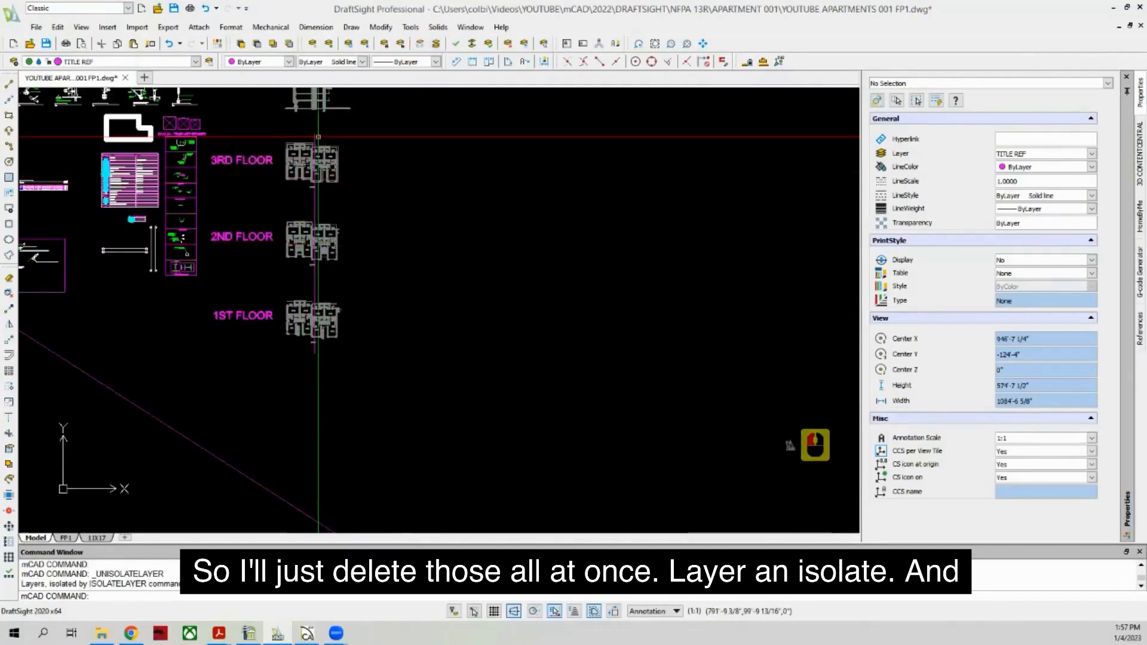
Step: Isolate the Roof Planes layer from the 3rd floor roof outline and delete all the roof lines on it
{"action": "scroll", "coordinate": [318, 137], "scroll_direction": "up", "scroll_amount": 8}
{"action": "left_click", "coordinate": [194, 230]}
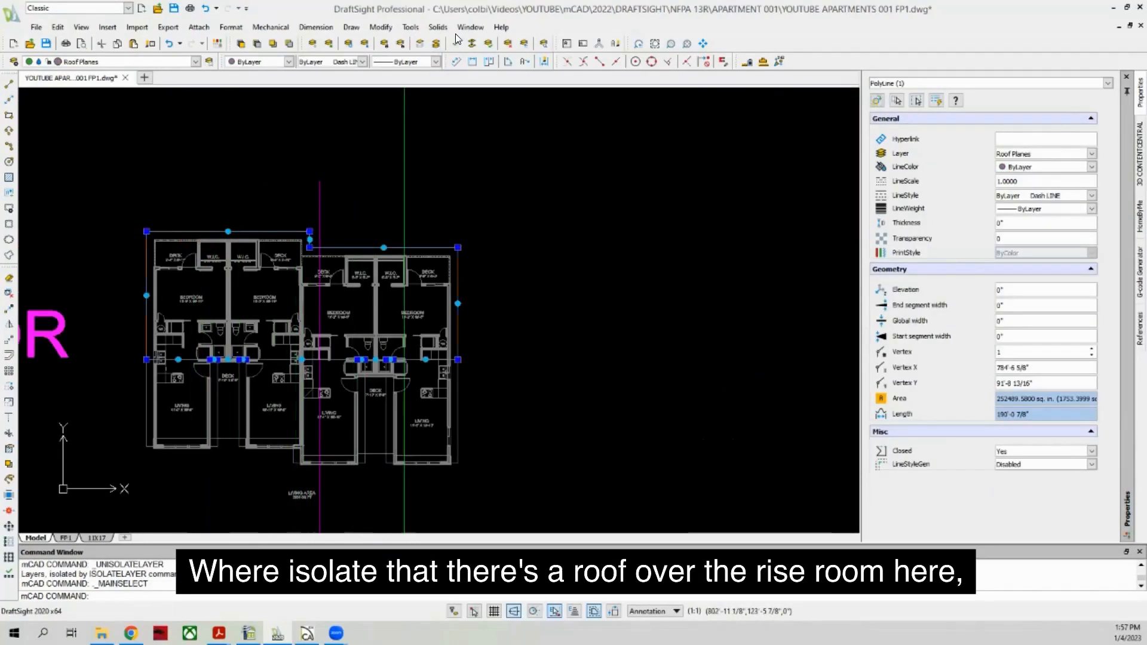
{"action": "left_click", "coordinate": [422, 45]}
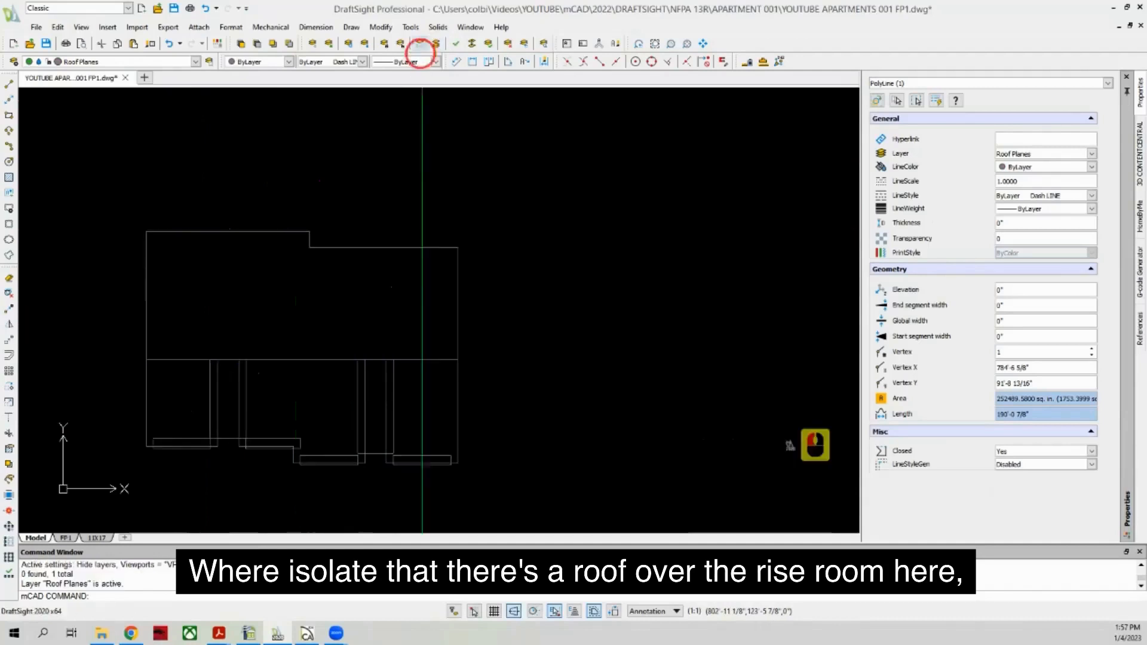
{"action": "scroll", "coordinate": [307, 179], "scroll_direction": "down", "scroll_amount": 7}
{"action": "left_click", "coordinate": [257, 179]}
{"action": "left_click", "coordinate": [395, 295]}
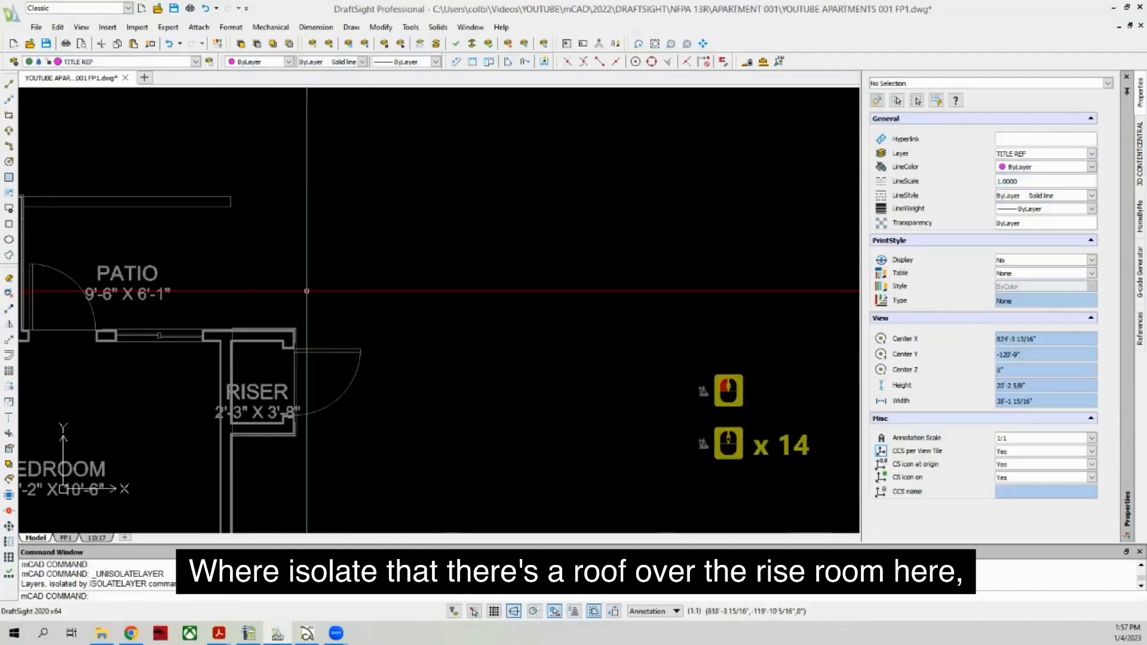
Step: Delete the leftover roof outline over the riser room on the 1st floor plan
{"action": "scroll", "coordinate": [307, 360], "scroll_direction": "up", "scroll_amount": 3}
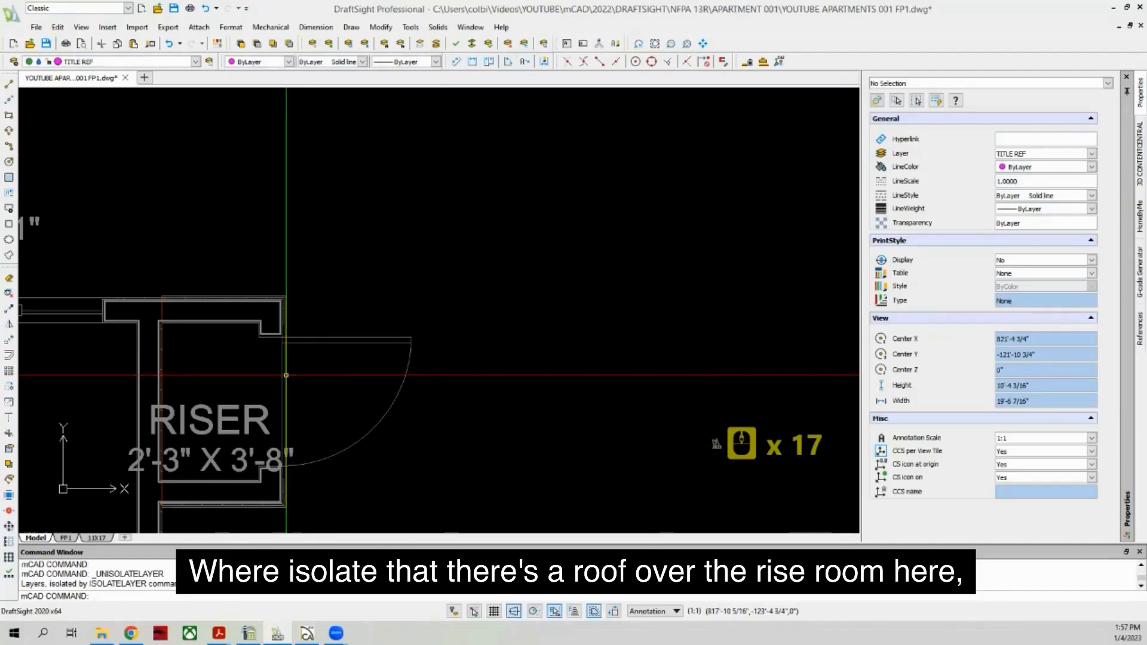
{"action": "left_click", "coordinate": [286, 374]}
{"action": "key", "text": "Delete"}
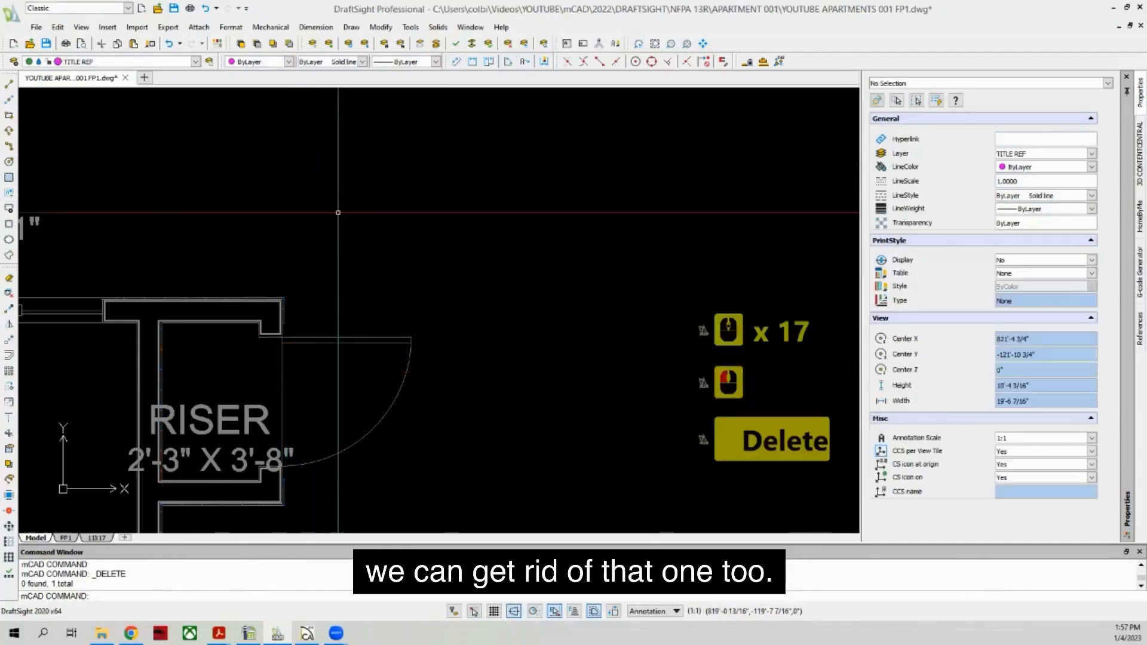
Step: Examine the cleaned-up floor plans for remaining unneeded architectural linework
{"action": "scroll", "coordinate": [341, 227], "scroll_direction": "down", "scroll_amount": 8}
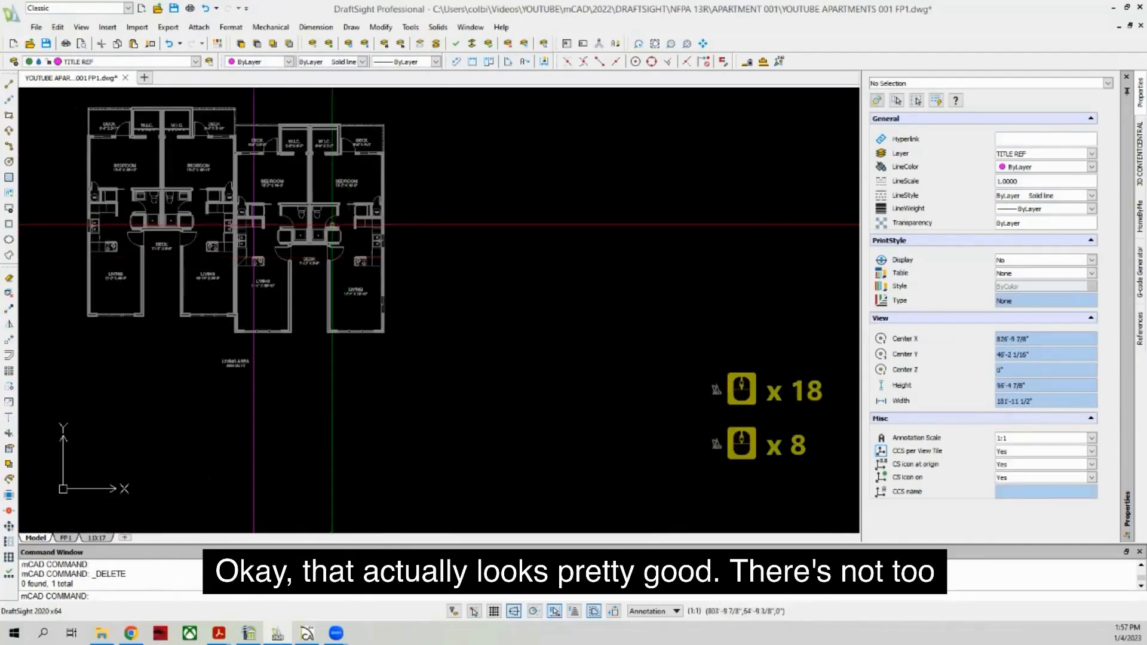
{"action": "scroll", "coordinate": [332, 225], "scroll_direction": "up", "scroll_amount": 5}
{"action": "scroll", "coordinate": [339, 198], "scroll_direction": "down", "scroll_amount": 5}
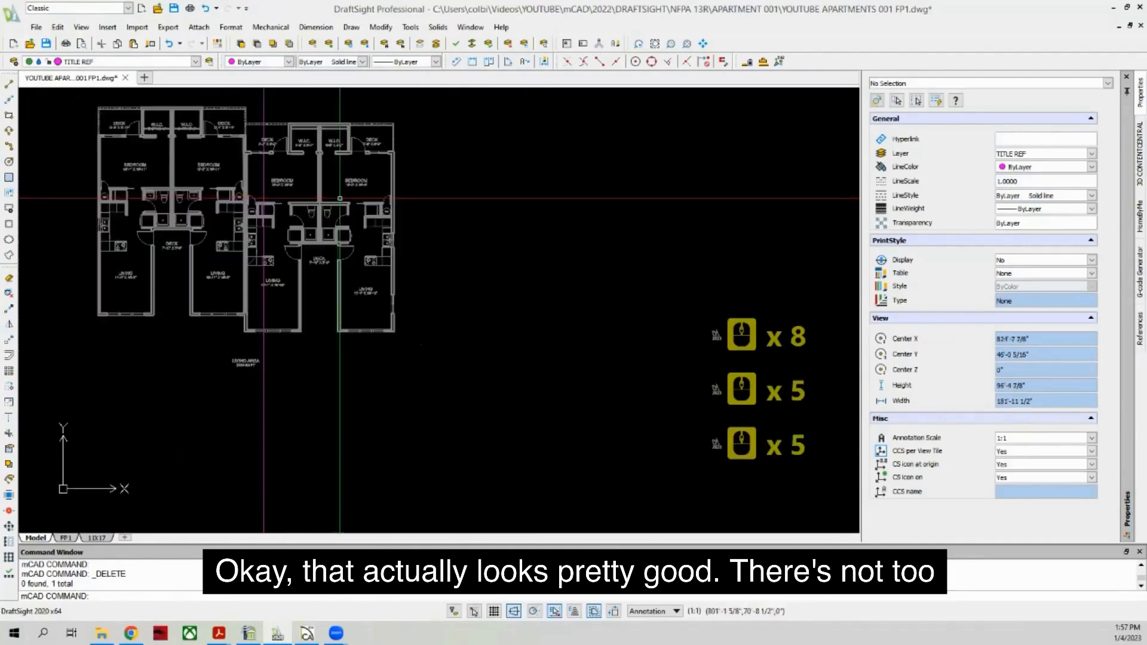
{"action": "scroll", "coordinate": [344, 212], "scroll_direction": "down", "scroll_amount": 1}
{"action": "scroll", "coordinate": [143, 202], "scroll_direction": "up", "scroll_amount": 5}
{"action": "scroll", "coordinate": [198, 277], "scroll_direction": "down", "scroll_amount": 3}
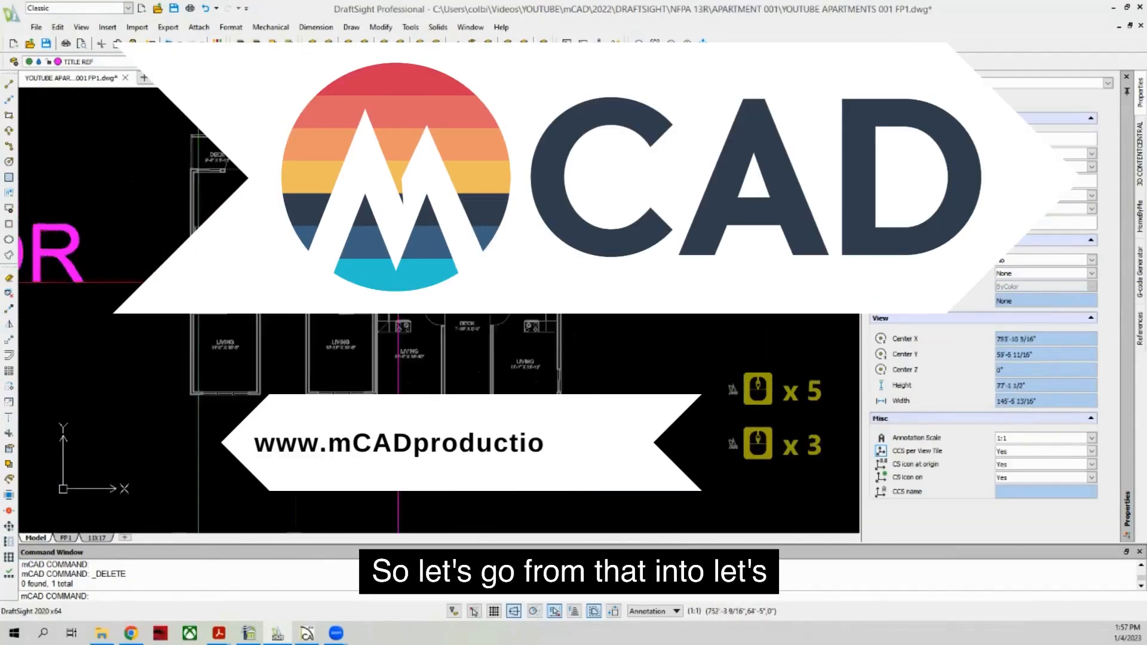
Step: Copy the NS PER 6.6.2 bathroom label from the template notes into the first unit's bathroom on the 1st floor
{"action": "scroll", "coordinate": [247, 263], "scroll_direction": "down", "scroll_amount": 10}
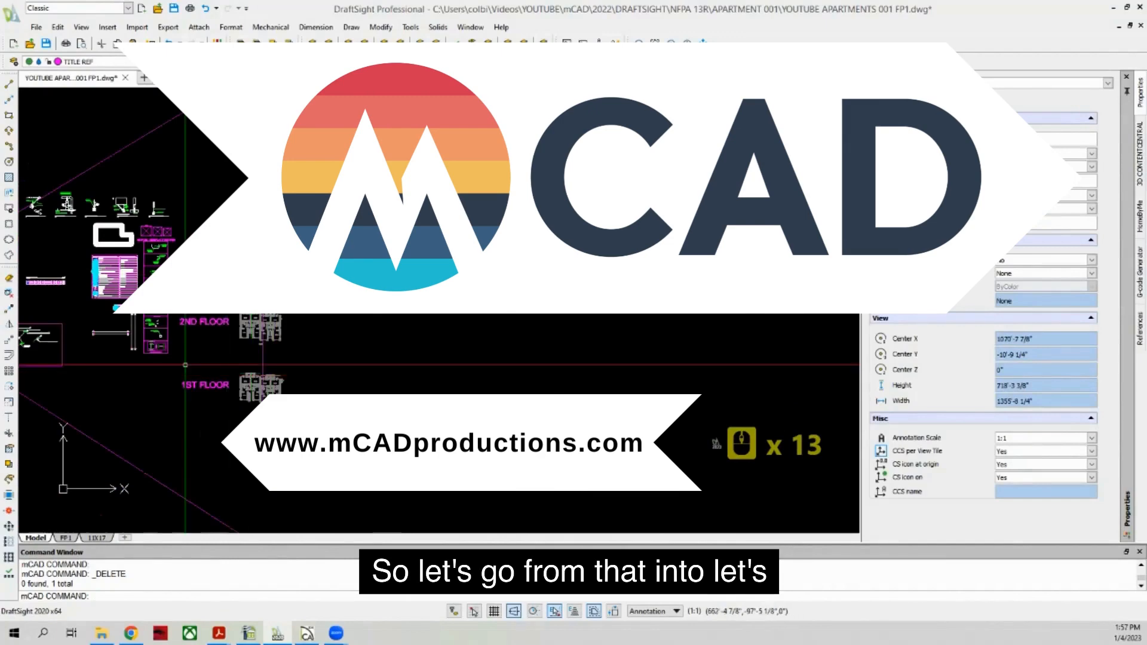
{"action": "scroll", "coordinate": [180, 227], "scroll_direction": "up", "scroll_amount": 4}
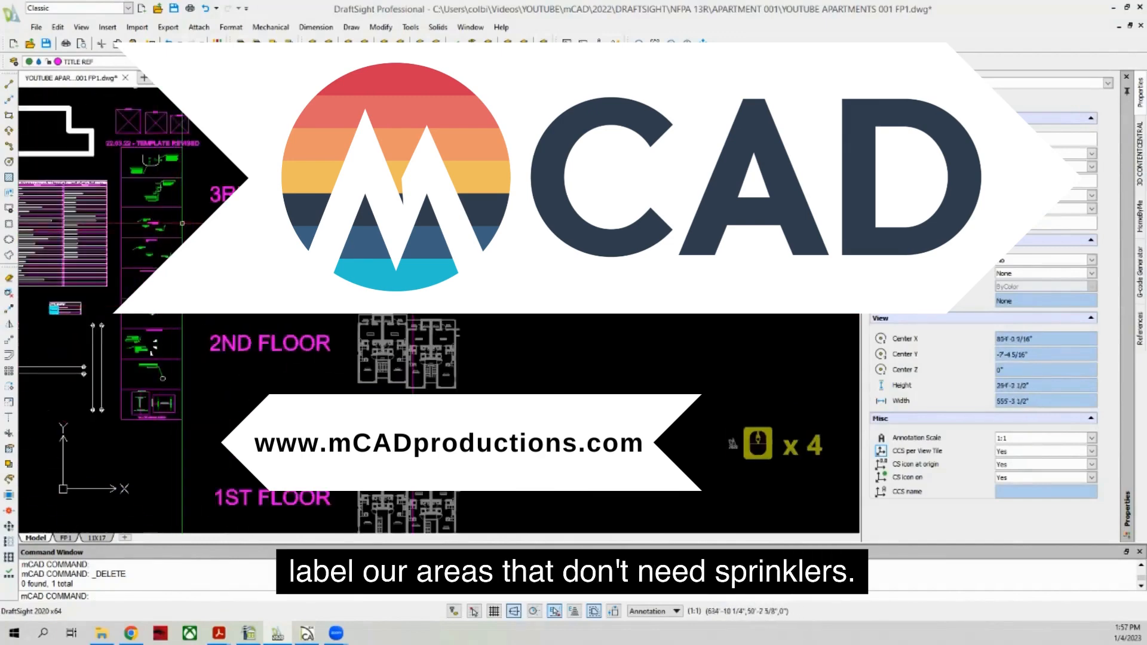
{"action": "scroll", "coordinate": [120, 171], "scroll_direction": "up", "scroll_amount": 8}
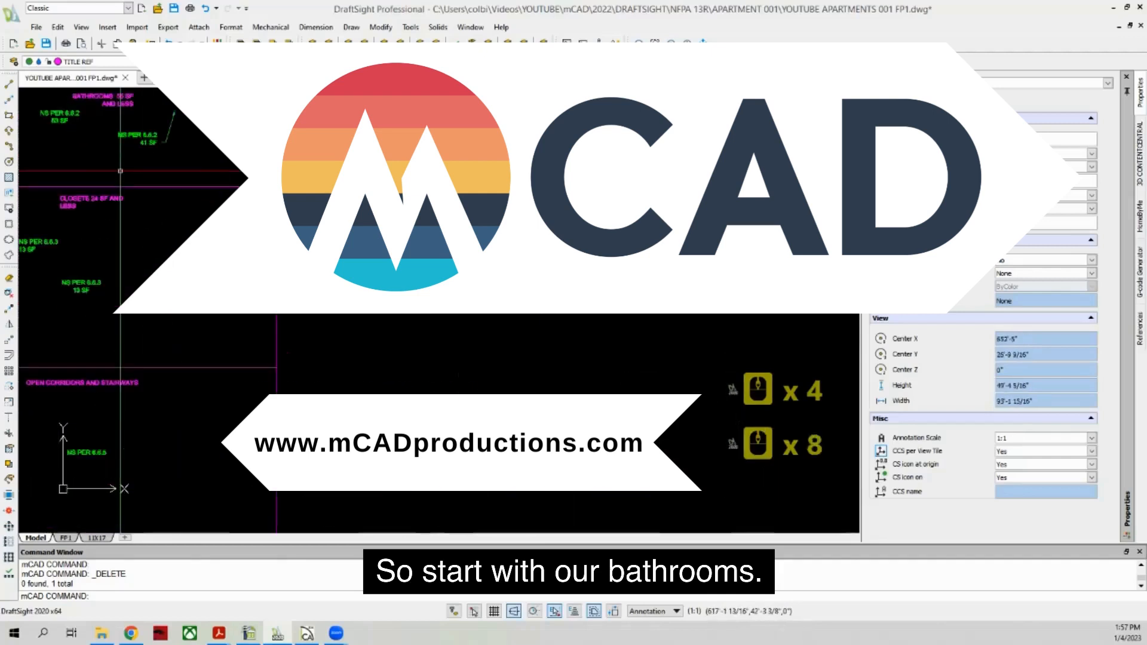
{"action": "scroll", "coordinate": [132, 165], "scroll_direction": "up", "scroll_amount": 1}
{"action": "scroll", "coordinate": [144, 424], "scroll_direction": "down", "scroll_amount": 1}
{"action": "scroll", "coordinate": [192, 384], "scroll_direction": "up", "scroll_amount": 3}
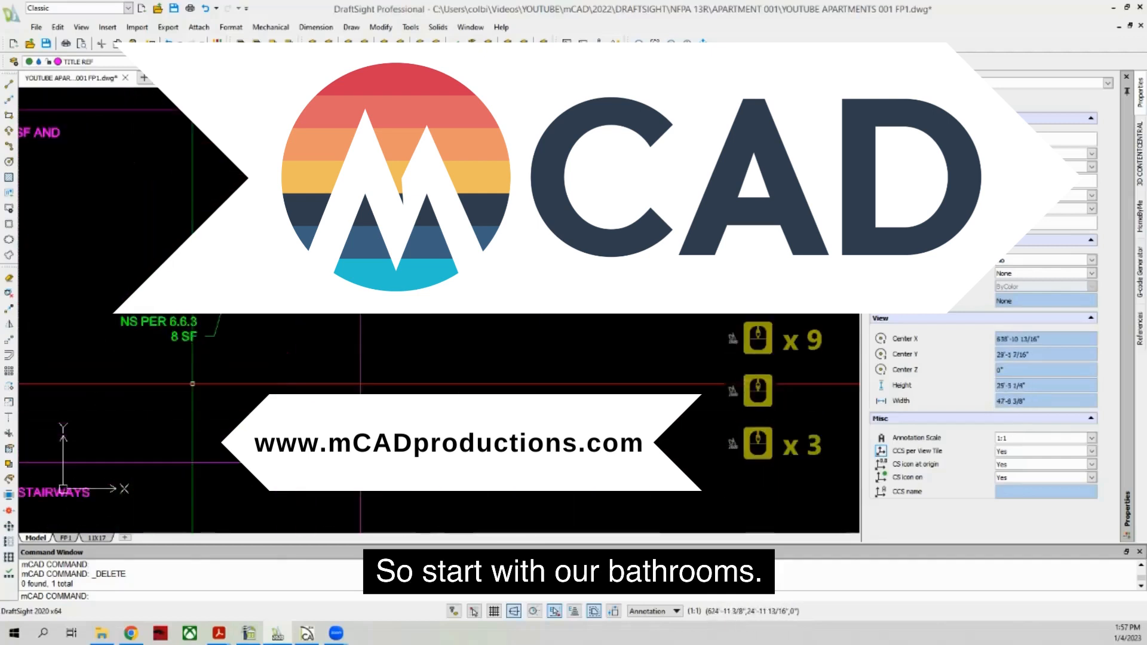
{"action": "scroll", "coordinate": [144, 312], "scroll_direction": "down", "scroll_amount": 3}
{"action": "scroll", "coordinate": [117, 254], "scroll_direction": "up", "scroll_amount": 6}
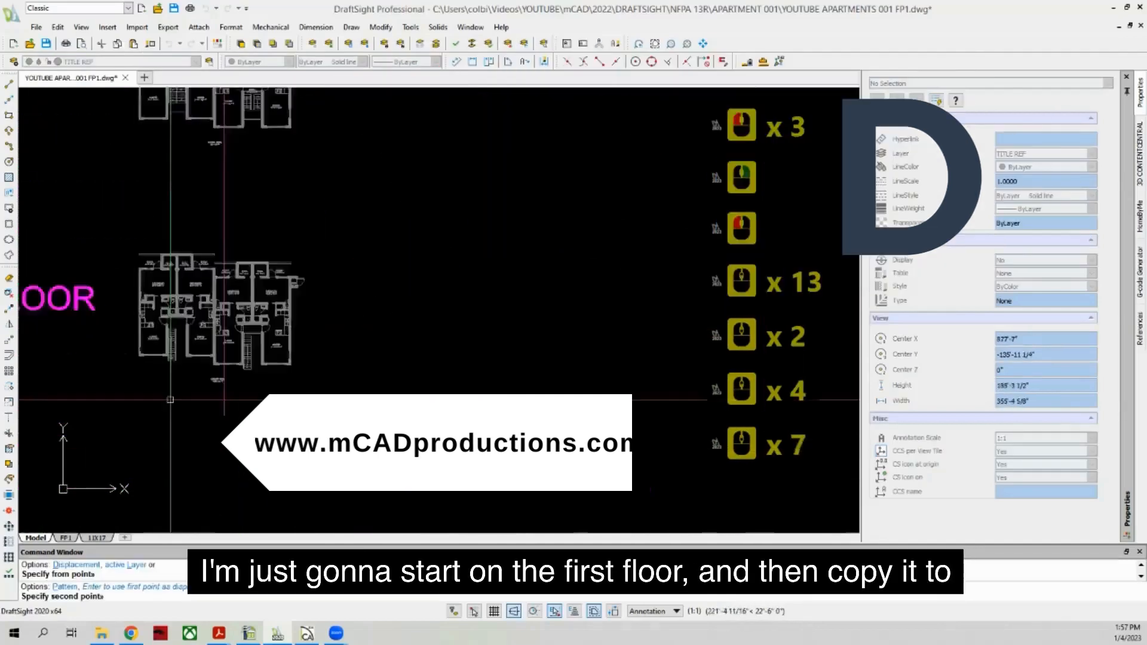
{"action": "scroll", "coordinate": [131, 187], "scroll_direction": "up", "scroll_amount": 6}
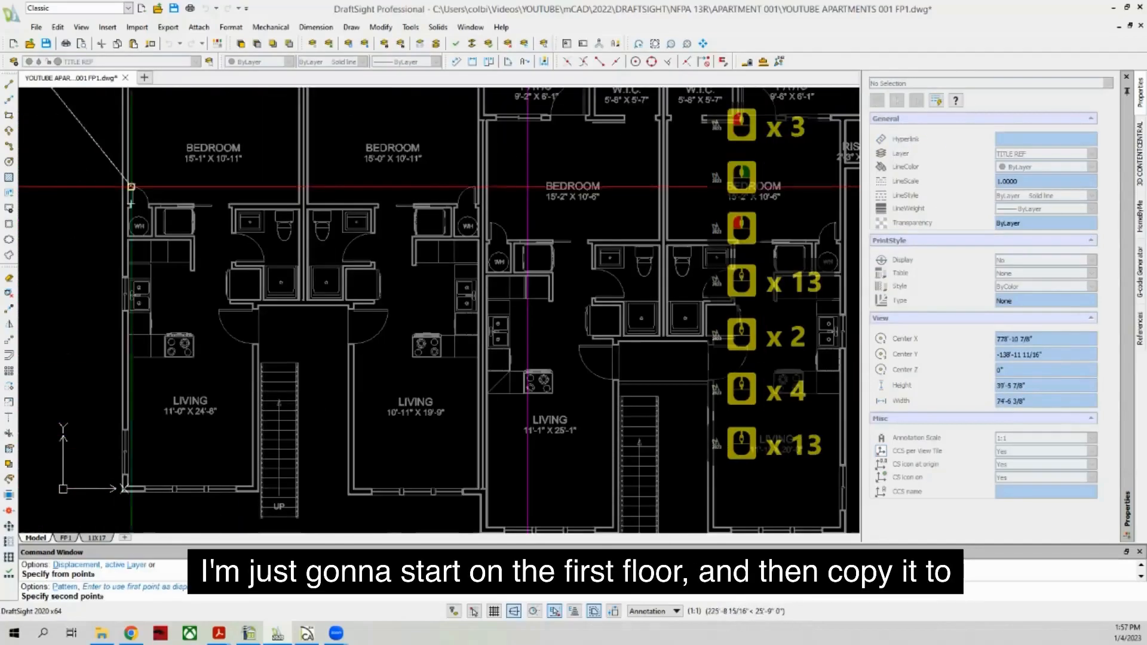
{"action": "scroll", "coordinate": [164, 281], "scroll_direction": "up", "scroll_amount": 4}
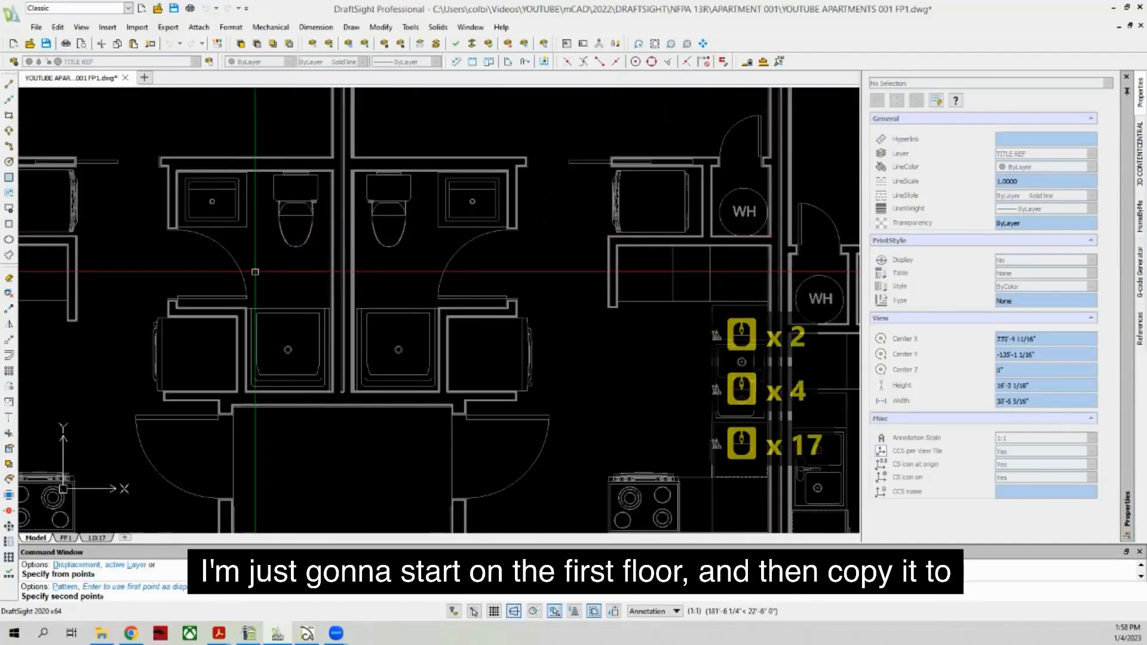
{"action": "key", "text": "F8"}
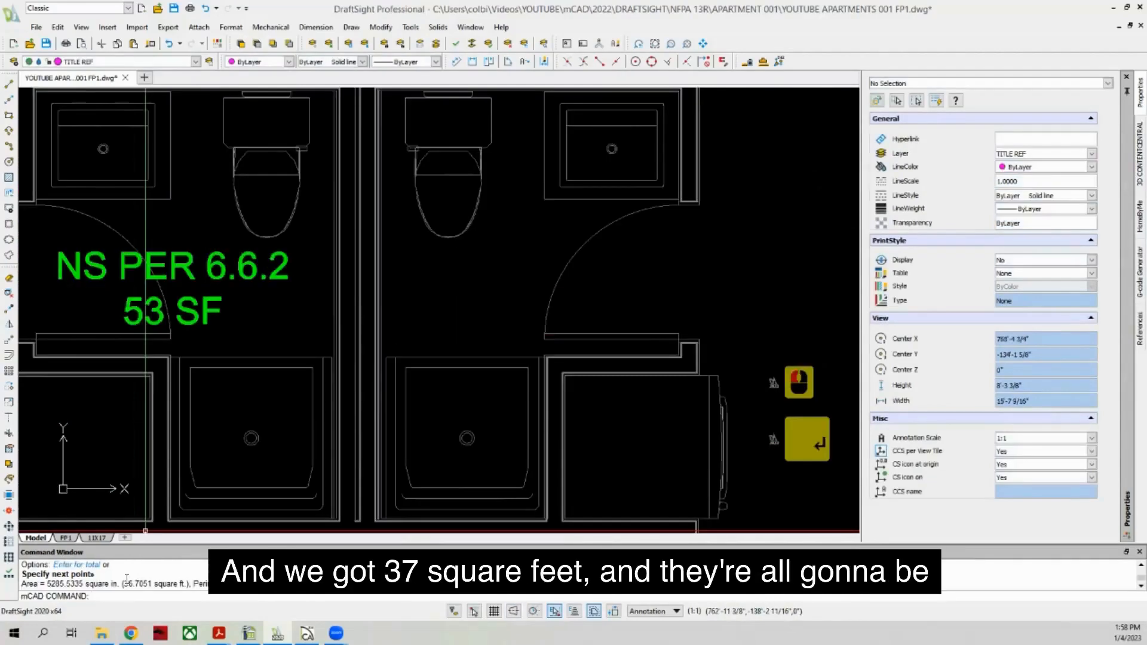
Step: Change the bathroom label's area to 37 SF and copy the label into the adjoining unit's bathroom
{"action": "double_click", "coordinate": [139, 316]}
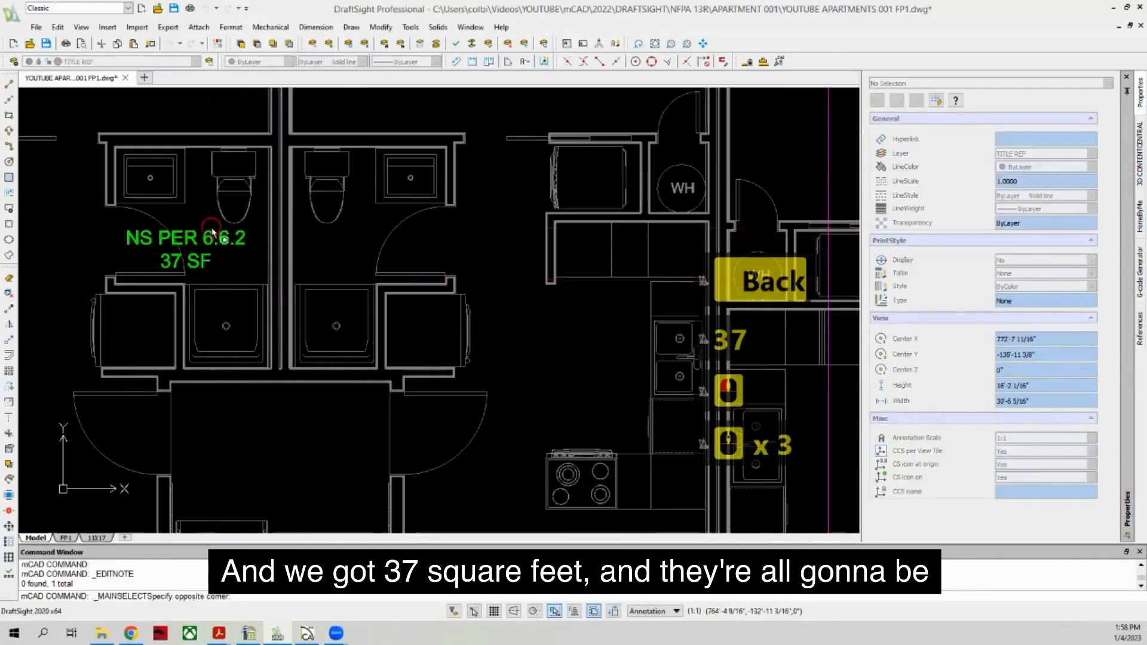
{"action": "left_click", "coordinate": [232, 242]}
{"action": "left_click", "coordinate": [15, 295]}
{"action": "left_click", "coordinate": [226, 228]}
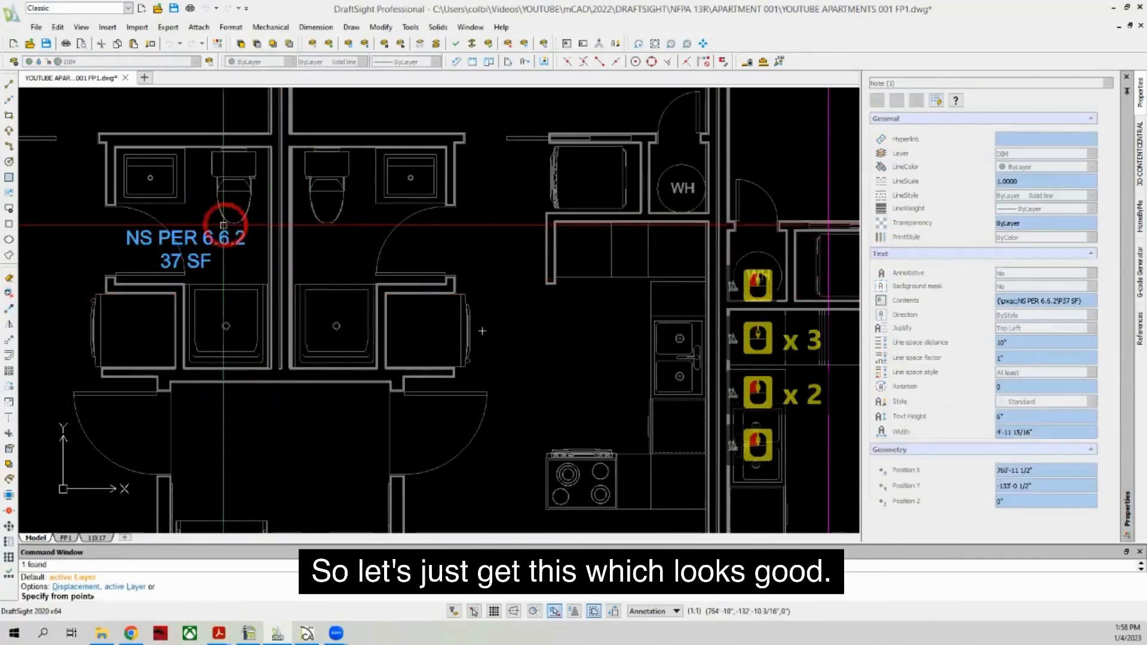
{"action": "left_click", "coordinate": [369, 219]}
{"action": "key", "text": "Escape"}
Step: Copy the pair of bathroom labels into the other two units' bathrooms on the 1st floor
{"action": "left_click", "coordinate": [364, 240]}
{"action": "left_click", "coordinate": [364, 241]}
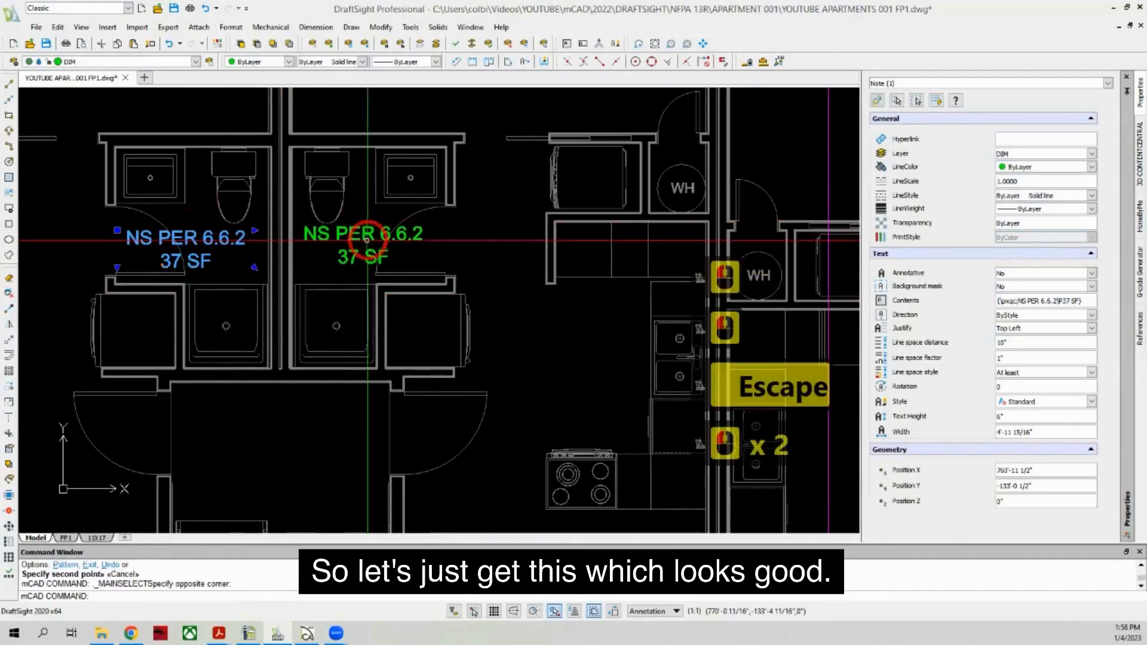
{"action": "left_click", "coordinate": [363, 238]}
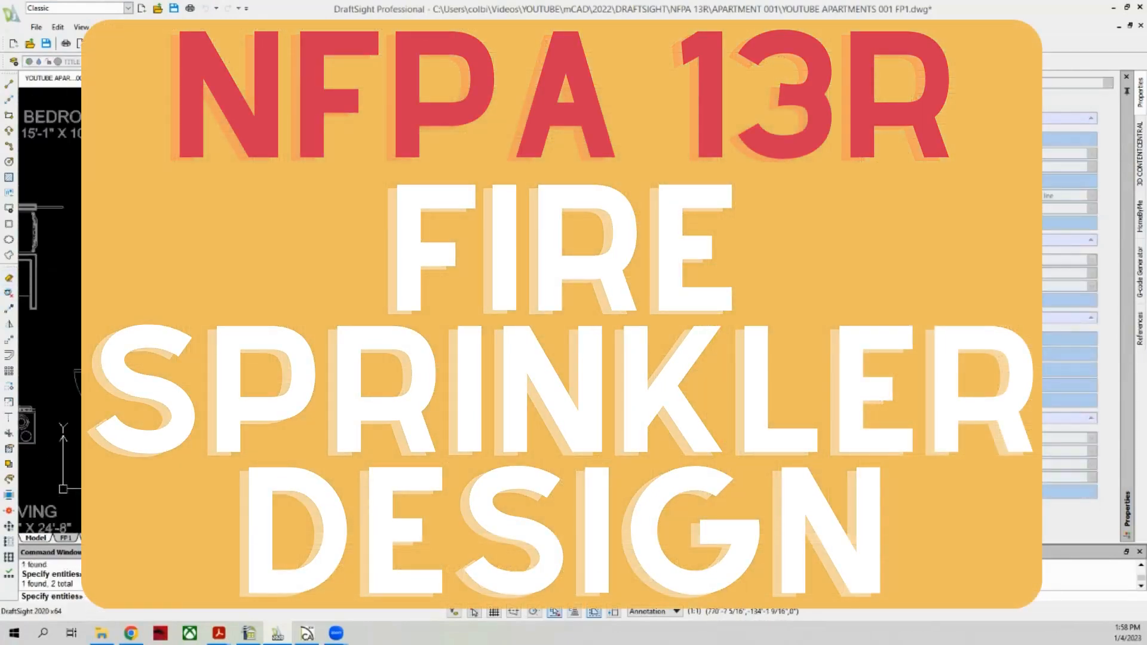
Step: Copy the four 1st floor bathroom labels to the 2nd floor, using the bedroom's exterior wall corner as reference point
{"action": "scroll", "coordinate": [418, 311], "scroll_direction": "down", "scroll_amount": 4}
{"action": "scroll", "coordinate": [418, 310], "scroll_direction": "up", "scroll_amount": 4}
{"action": "scroll", "coordinate": [419, 311], "scroll_direction": "down", "scroll_amount": 4}
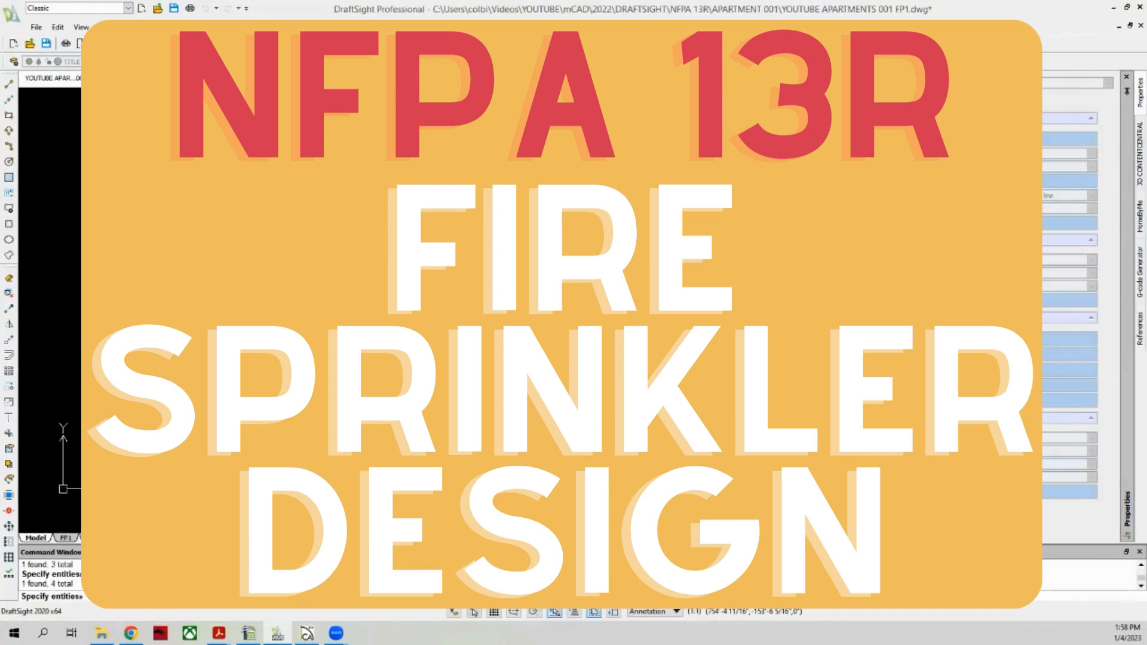
{"action": "scroll", "coordinate": [418, 311], "scroll_direction": "down", "scroll_amount": 3}
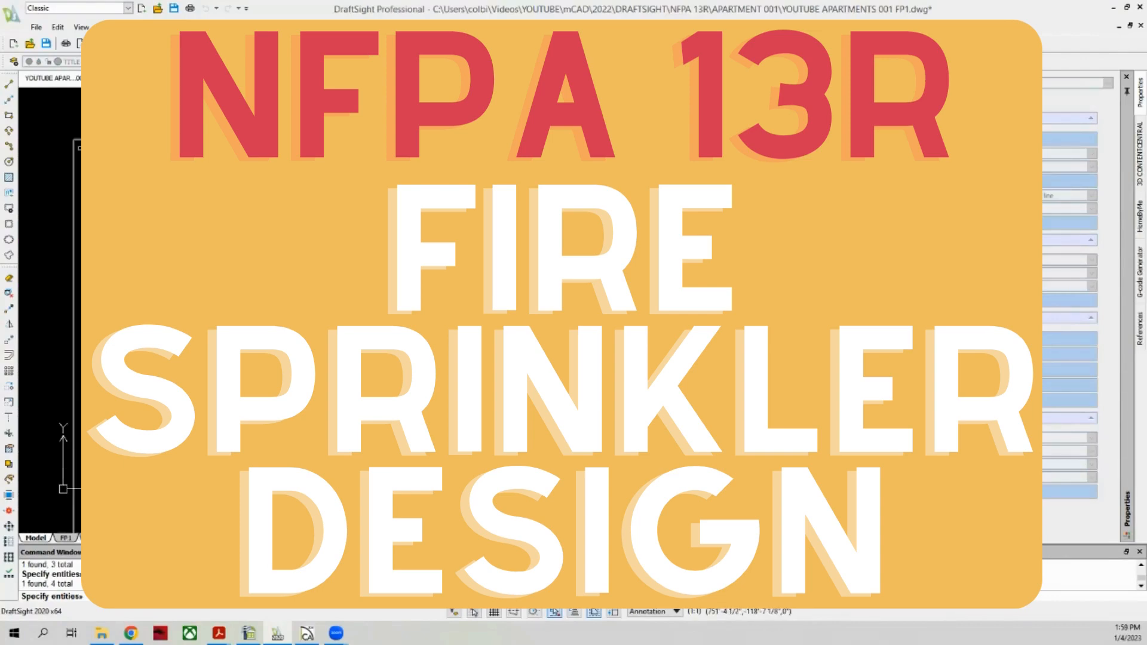
{"action": "right_click", "coordinate": [75, 143]}
{"action": "left_click", "coordinate": [89, 171]}
{"action": "scroll", "coordinate": [89, 172], "scroll_direction": "down", "scroll_amount": 10}
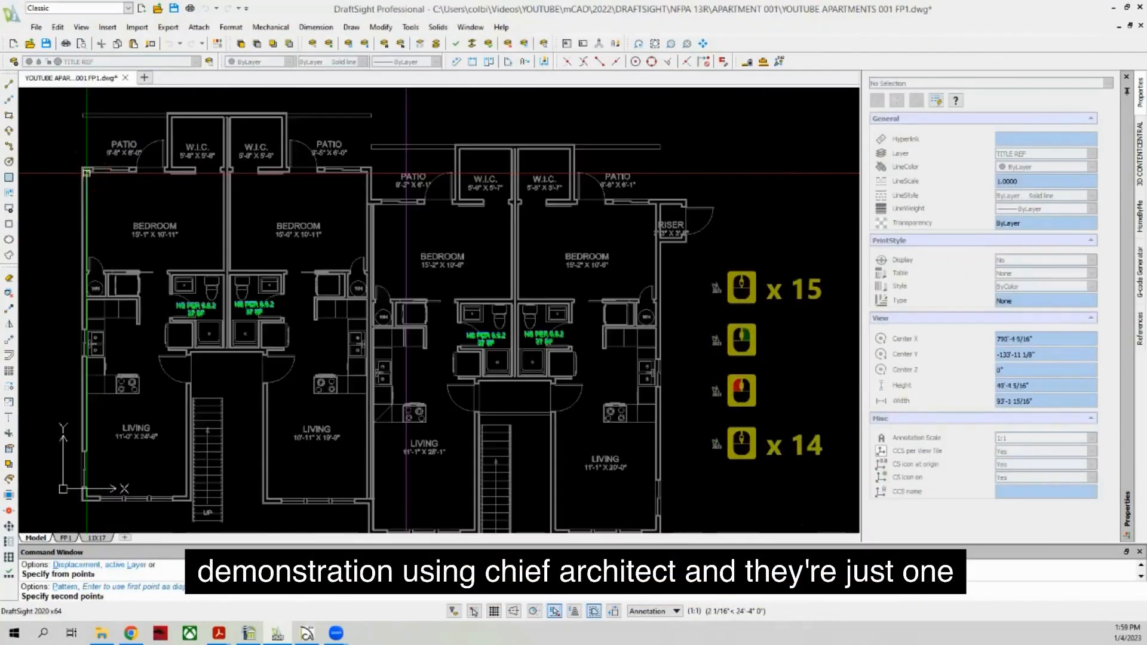
{"action": "scroll", "coordinate": [88, 180], "scroll_direction": "down", "scroll_amount": 2}
{"action": "scroll", "coordinate": [88, 179], "scroll_direction": "down", "scroll_amount": 2}
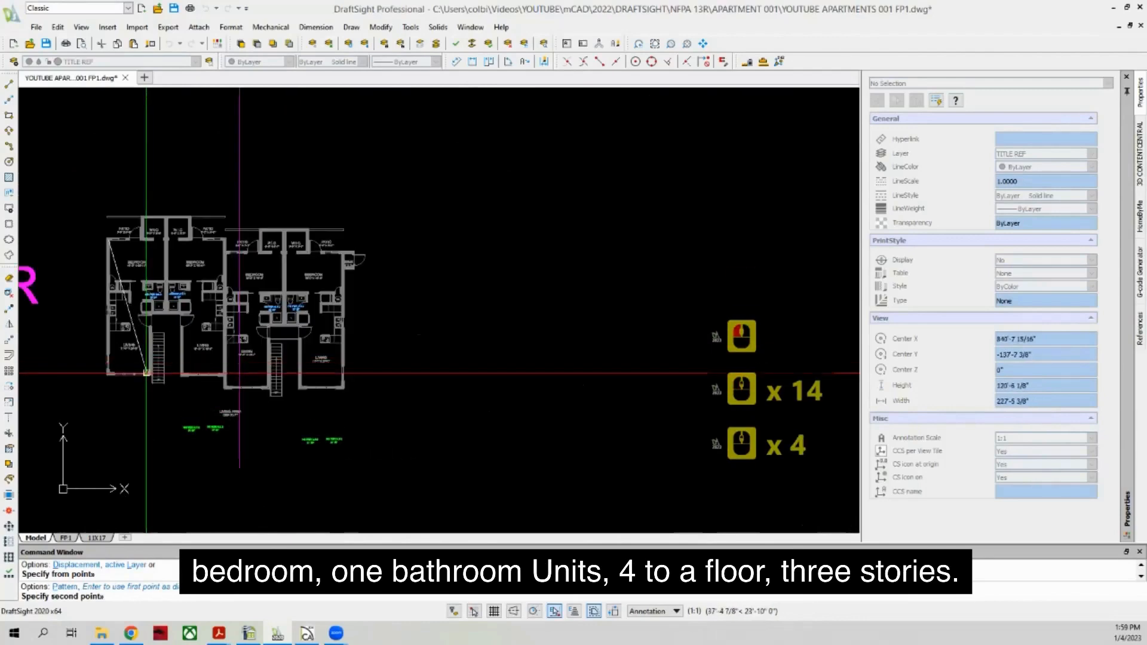
{"action": "scroll", "coordinate": [145, 394], "scroll_direction": "down", "scroll_amount": 4}
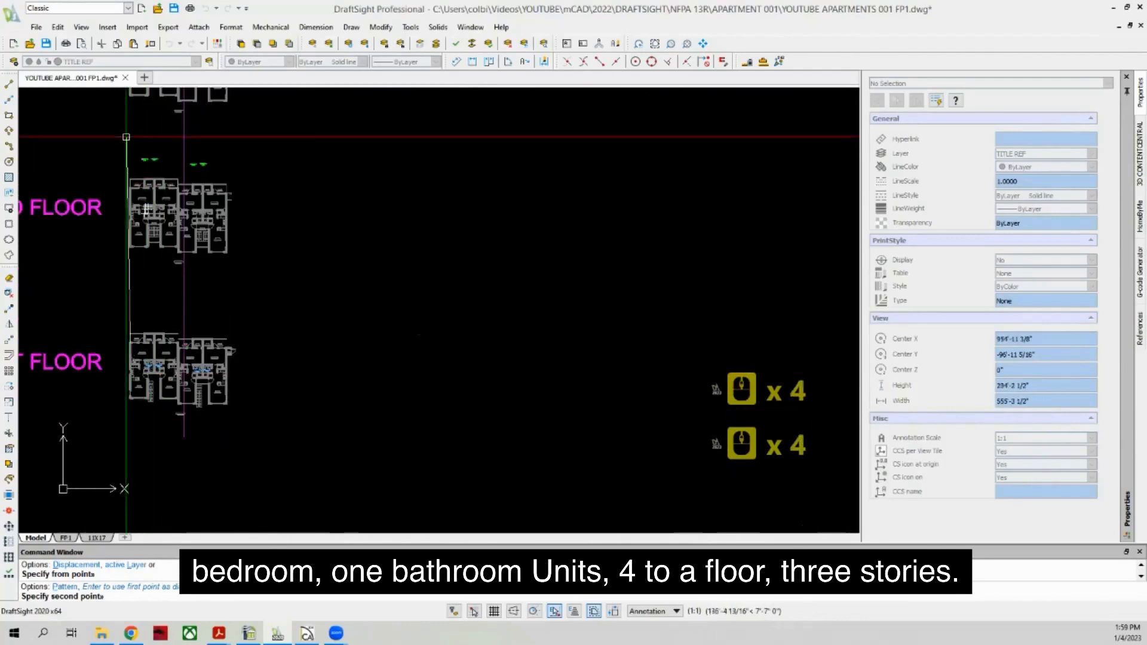
{"action": "scroll", "coordinate": [148, 227], "scroll_direction": "up", "scroll_amount": 3}
{"action": "scroll", "coordinate": [148, 225], "scroll_direction": "up", "scroll_amount": 17}
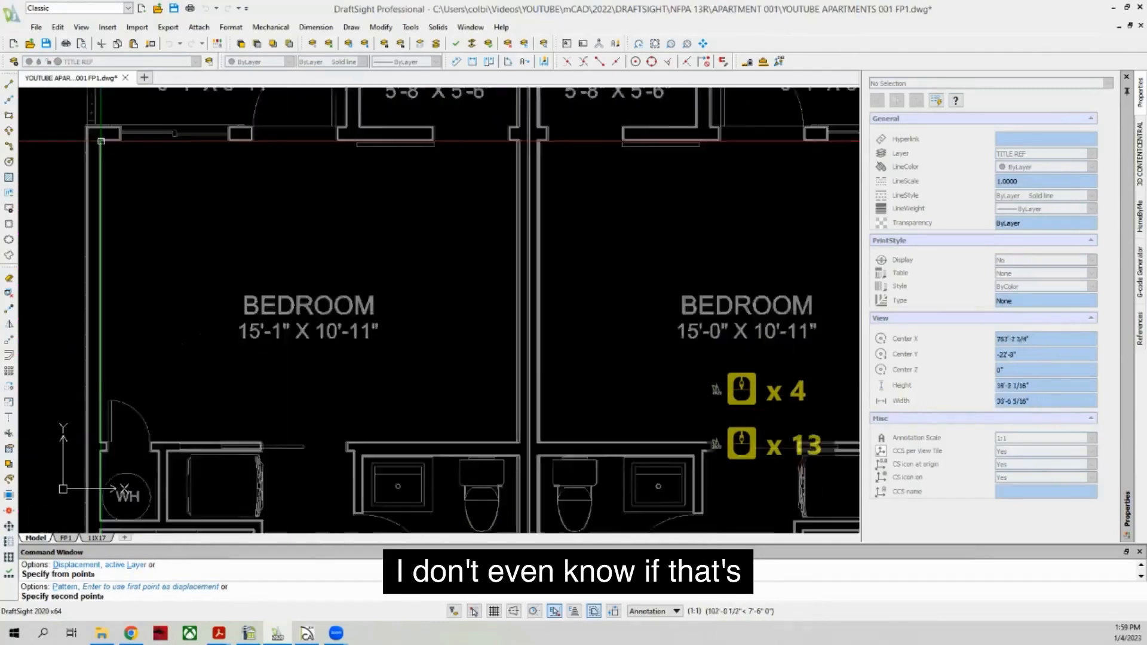
{"action": "middle_click", "coordinate": [91, 119]}
{"action": "scroll", "coordinate": [56, 222], "scroll_direction": "down", "scroll_amount": 10}
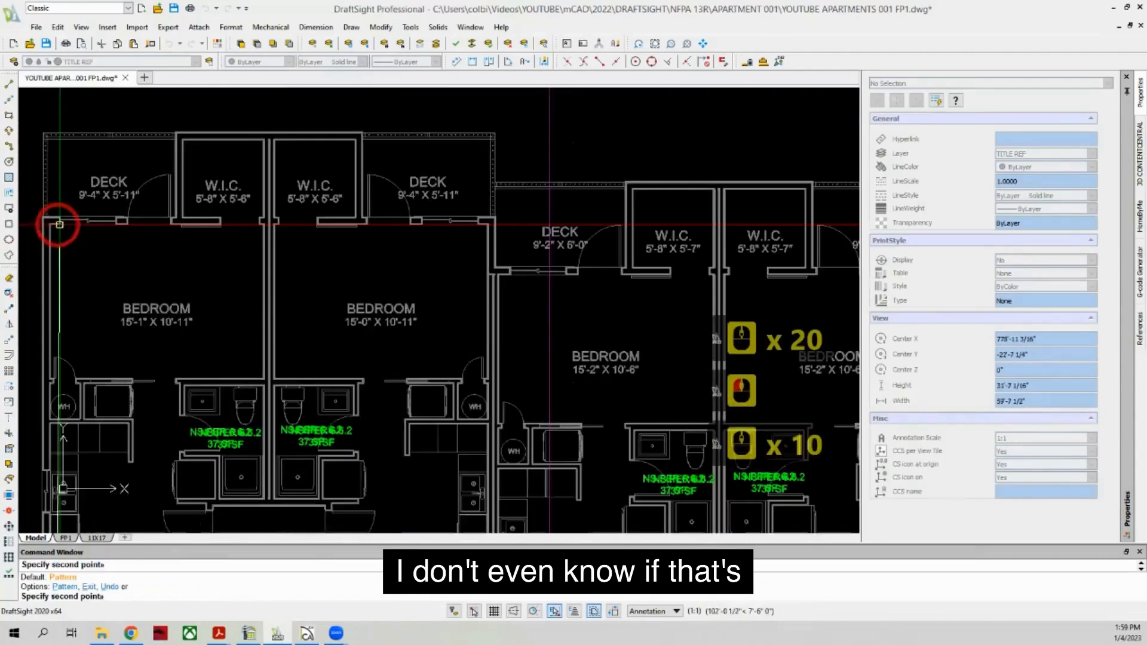
Step: Place another copy of the four bathroom labels on the 3rd floor plan and finish copying
{"action": "scroll", "coordinate": [59, 221], "scroll_direction": "down", "scroll_amount": 3}
{"action": "scroll", "coordinate": [162, 264], "scroll_direction": "down", "scroll_amount": 3}
{"action": "scroll", "coordinate": [162, 298], "scroll_direction": "down", "scroll_amount": 2}
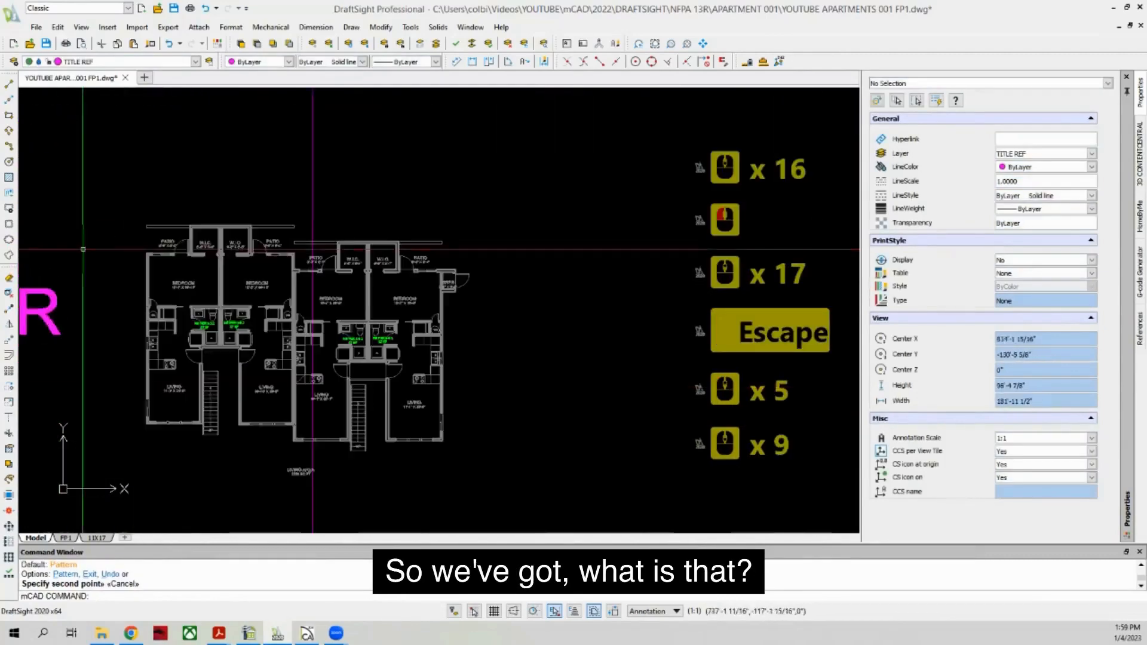
{"action": "scroll", "coordinate": [154, 203], "scroll_direction": "down", "scroll_amount": 1}
{"action": "scroll", "coordinate": [154, 204], "scroll_direction": "down", "scroll_amount": 1}
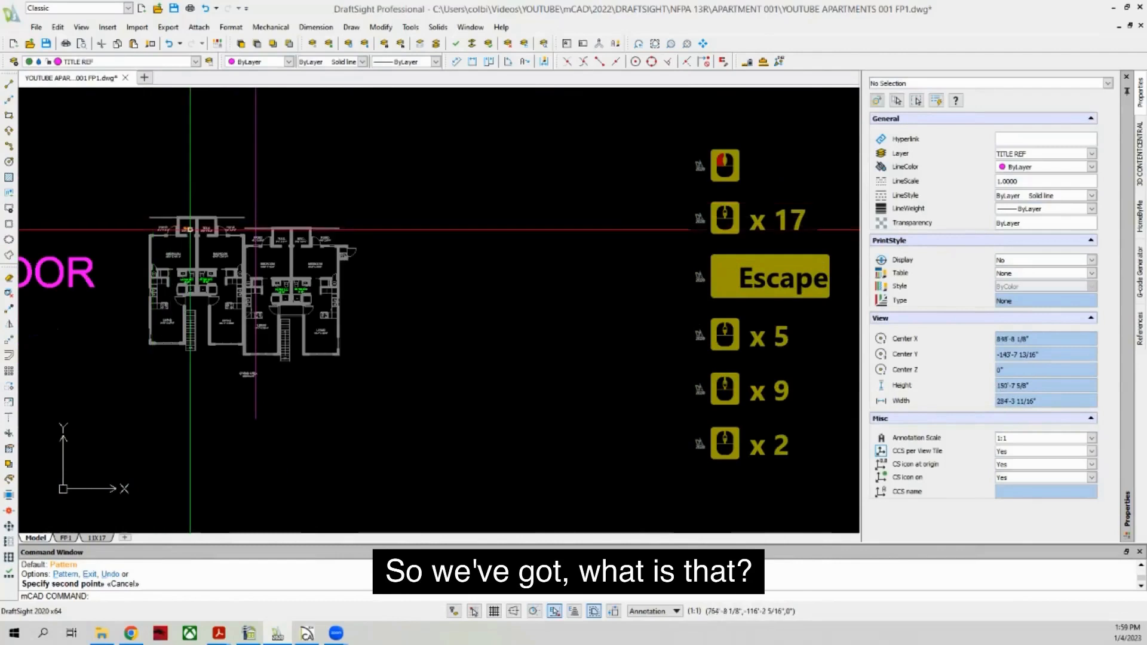
Step: Examine the one-bedroom units' layouts, checking the water heater closets and walk-in closets for areas that may need sprinklers
{"action": "scroll", "coordinate": [327, 320], "scroll_direction": "up", "scroll_amount": 2}
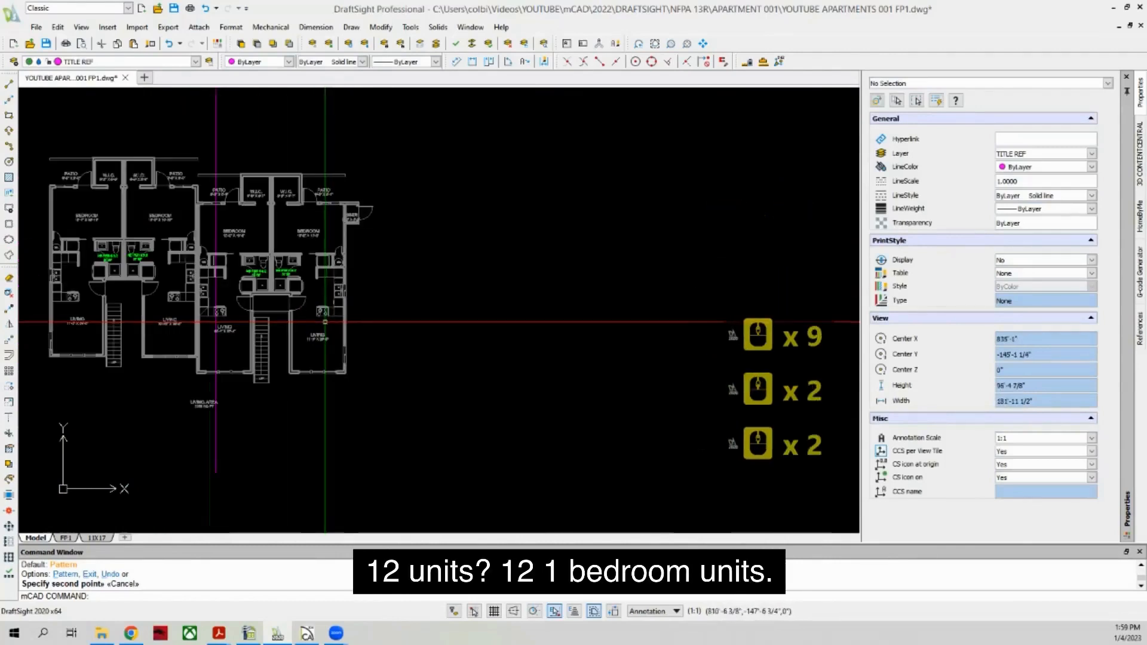
{"action": "scroll", "coordinate": [259, 245], "scroll_direction": "up", "scroll_amount": 1}
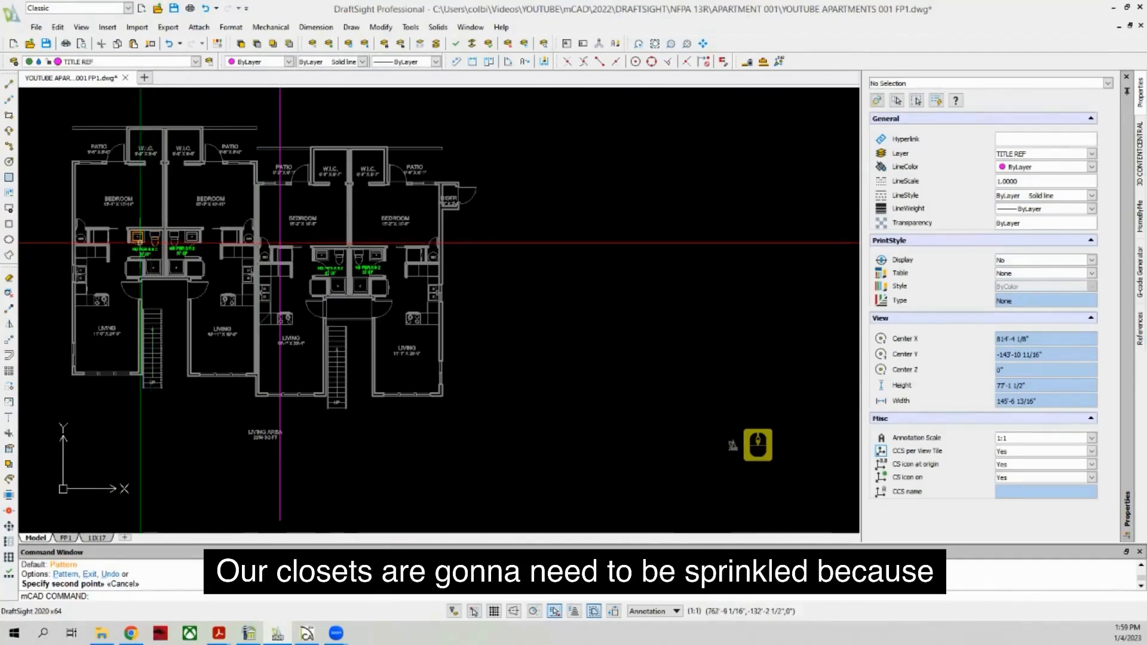
{"action": "scroll", "coordinate": [308, 265], "scroll_direction": "up", "scroll_amount": 7}
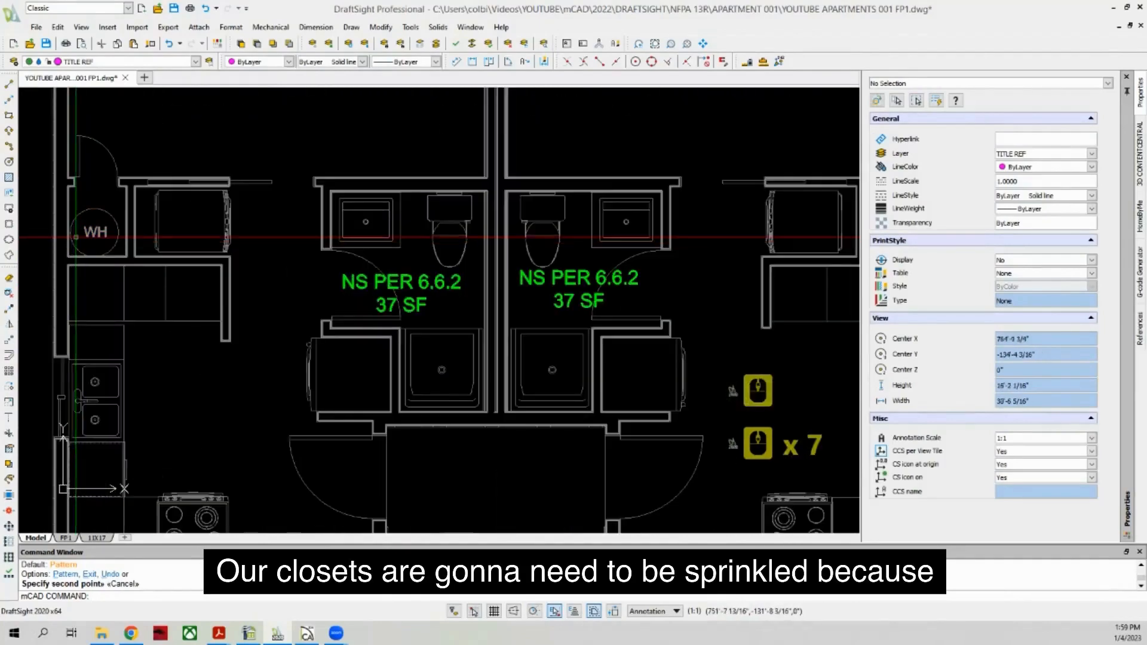
{"action": "scroll", "coordinate": [562, 277], "scroll_direction": "down", "scroll_amount": 3}
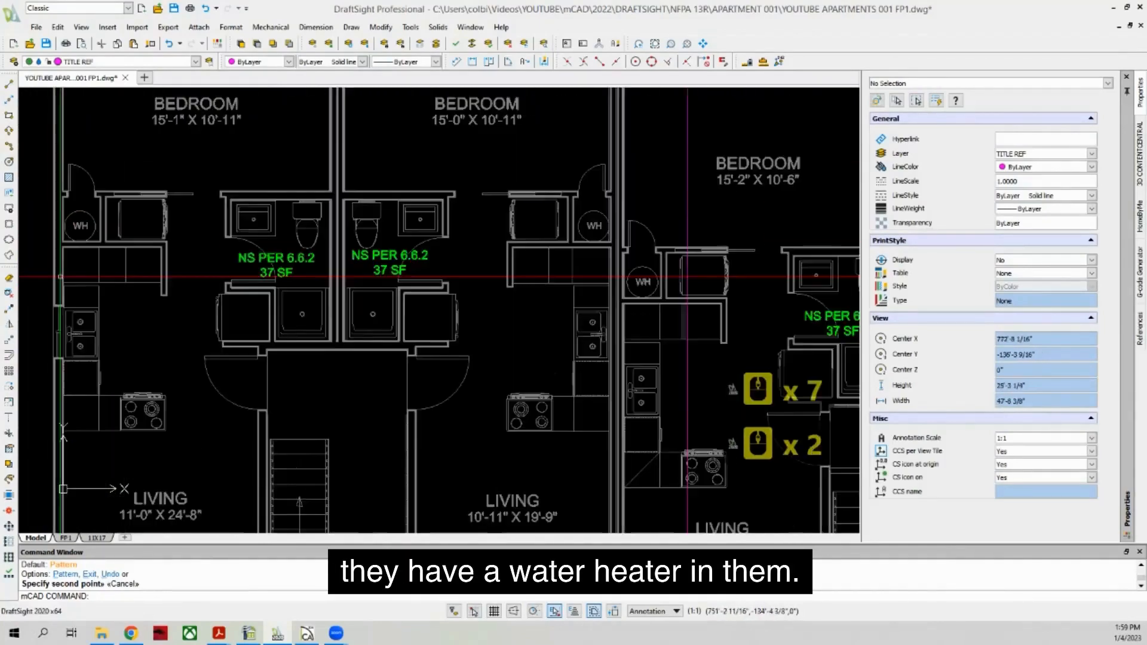
{"action": "scroll", "coordinate": [561, 277], "scroll_direction": "down", "scroll_amount": 1}
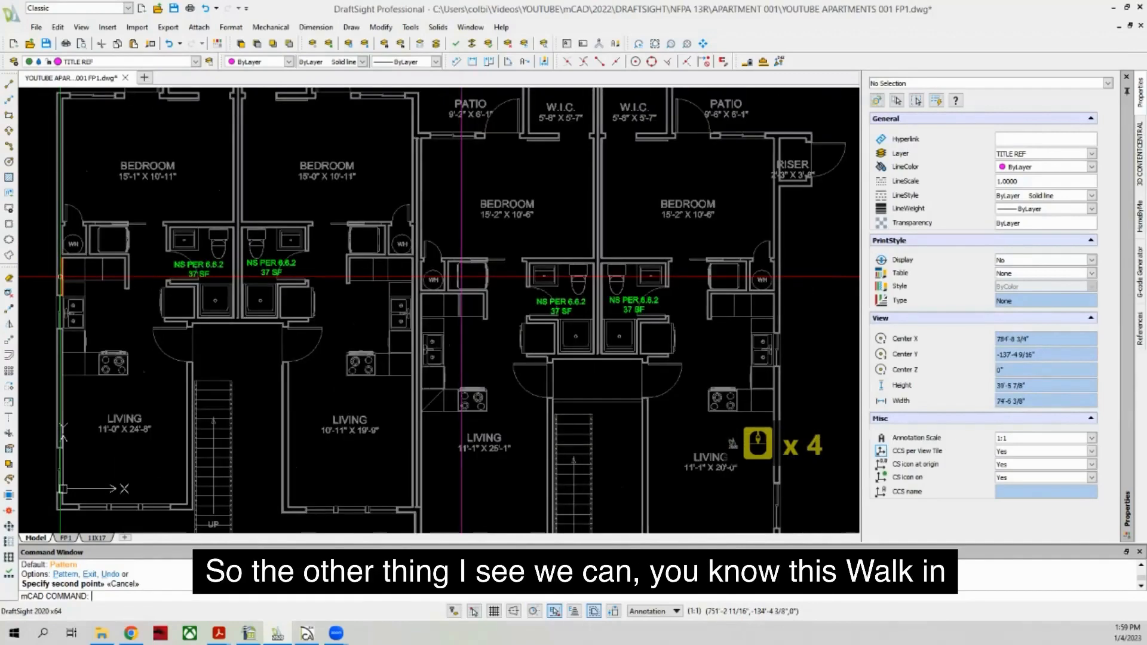
{"action": "scroll", "coordinate": [60, 276], "scroll_direction": "down", "scroll_amount": 1}
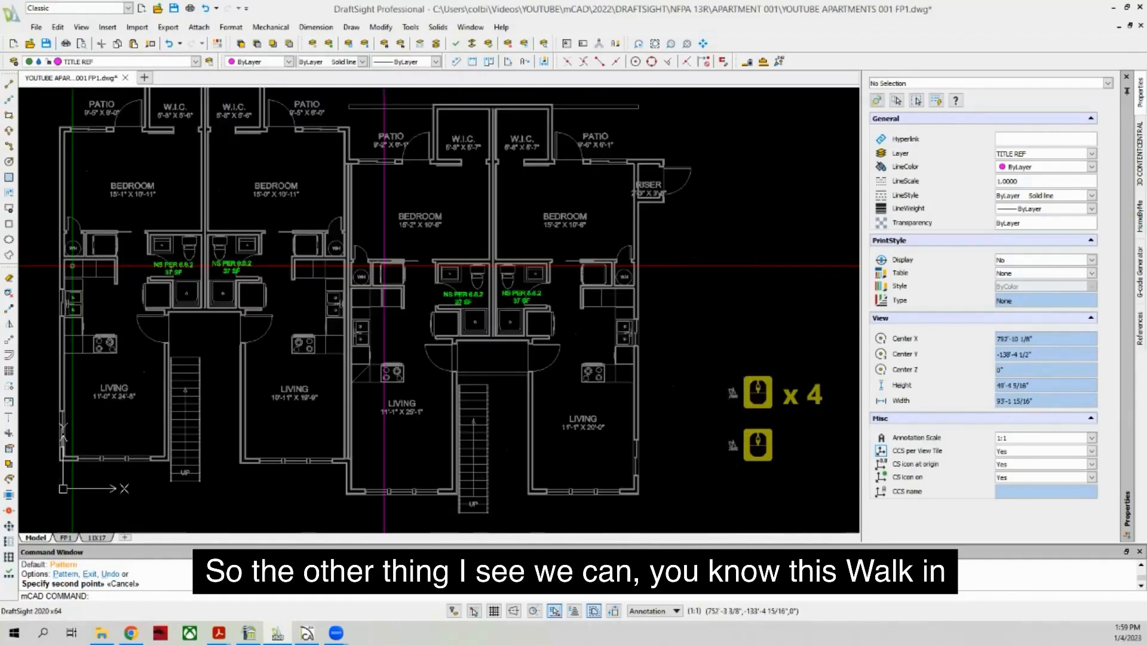
{"action": "scroll", "coordinate": [76, 261], "scroll_direction": "down", "scroll_amount": 1}
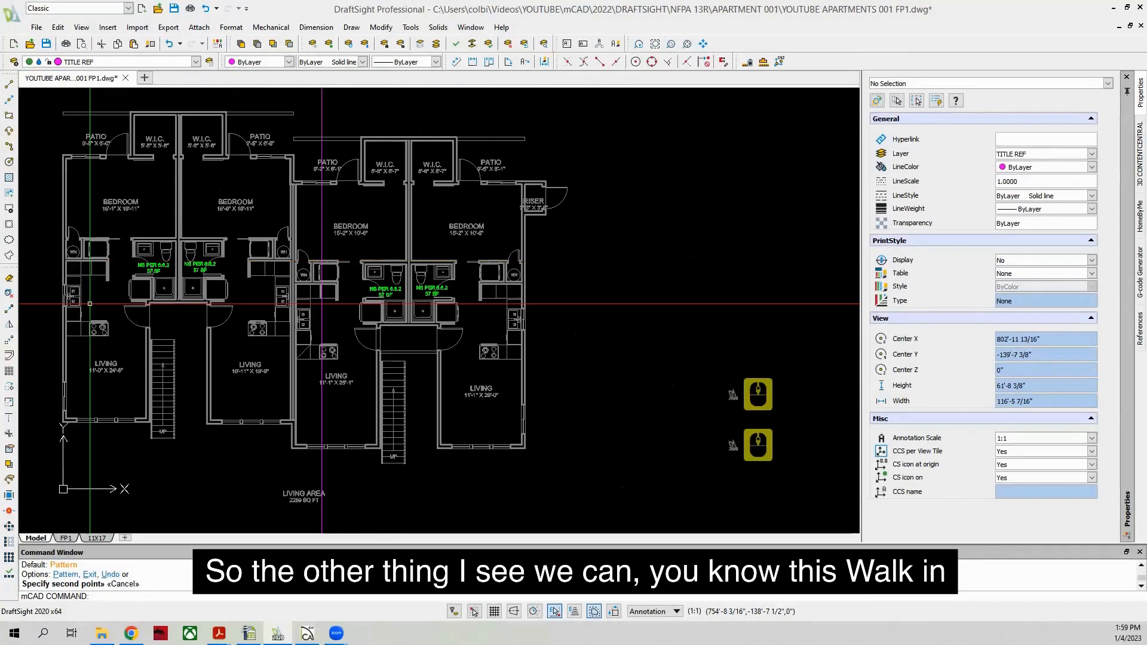
Step: Measure the floor area of the walk-in closet by picking its inside corners
{"action": "scroll", "coordinate": [159, 111], "scroll_direction": "up", "scroll_amount": 6}
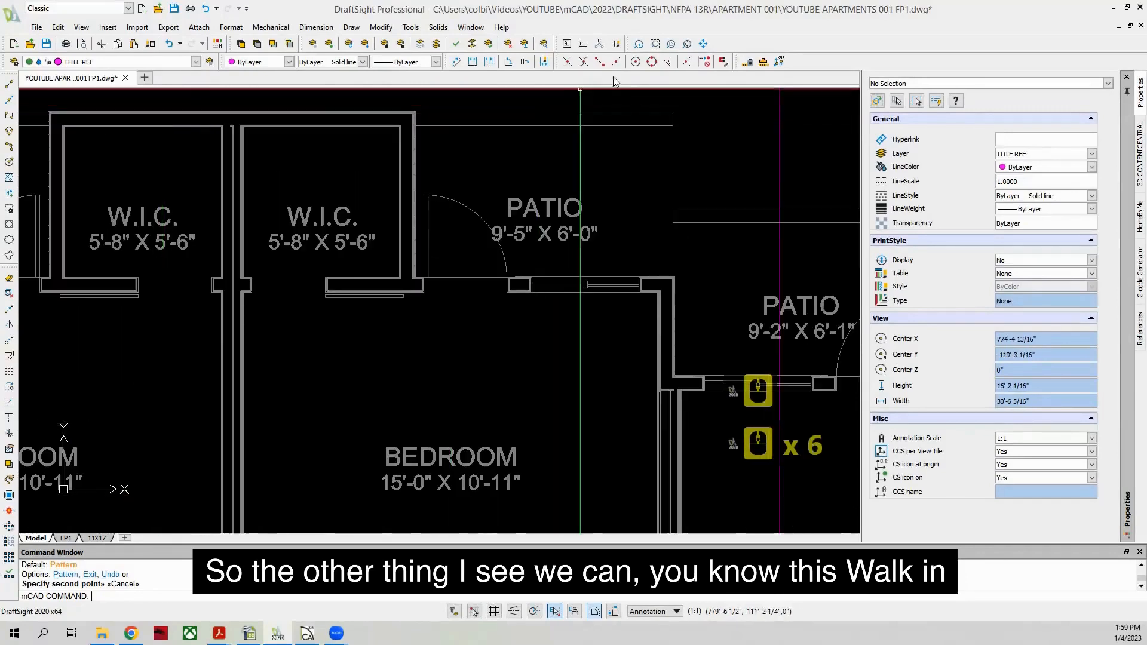
{"action": "left_click", "coordinate": [764, 62]}
{"action": "scroll", "coordinate": [225, 120], "scroll_direction": "up", "scroll_amount": 2}
{"action": "scroll", "coordinate": [215, 126], "scroll_direction": "down", "scroll_amount": 3}
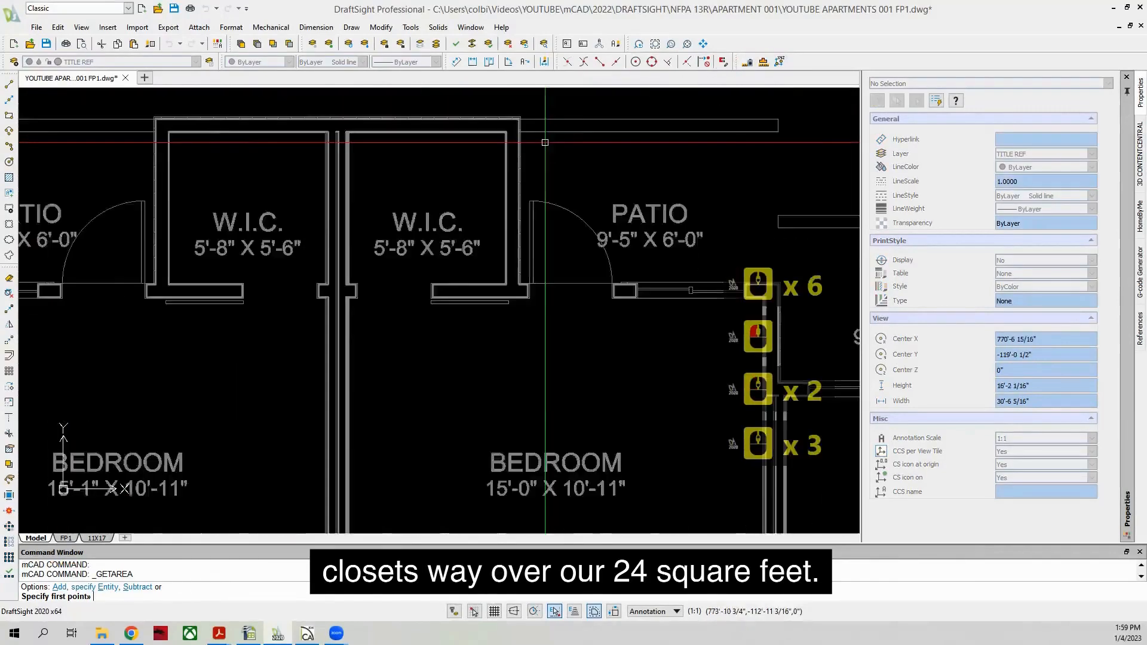
{"action": "scroll", "coordinate": [203, 131], "scroll_direction": "up", "scroll_amount": 4}
{"action": "left_click", "coordinate": [204, 135]}
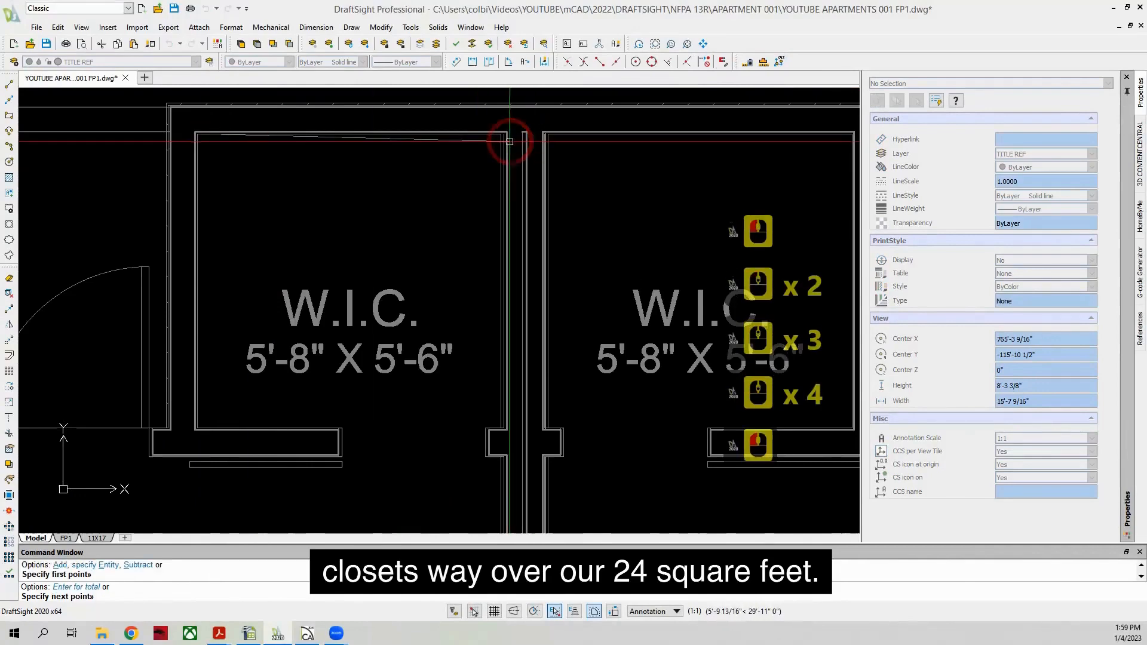
{"action": "left_click", "coordinate": [503, 135]}
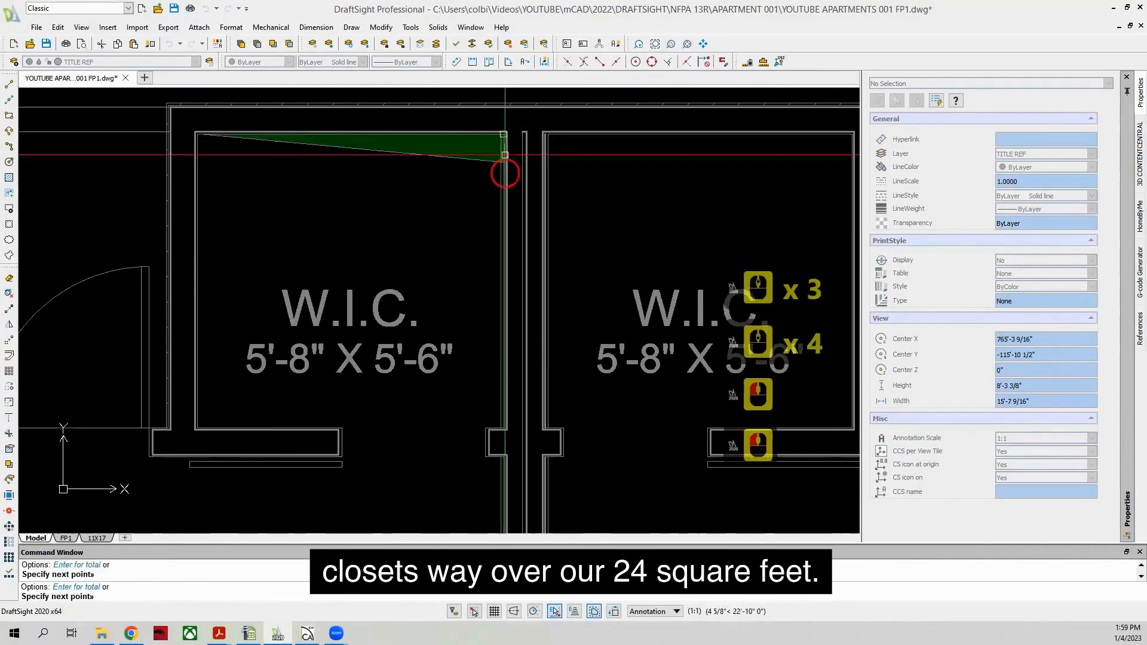
{"action": "left_click", "coordinate": [506, 419]}
{"action": "key", "text": "Return"}
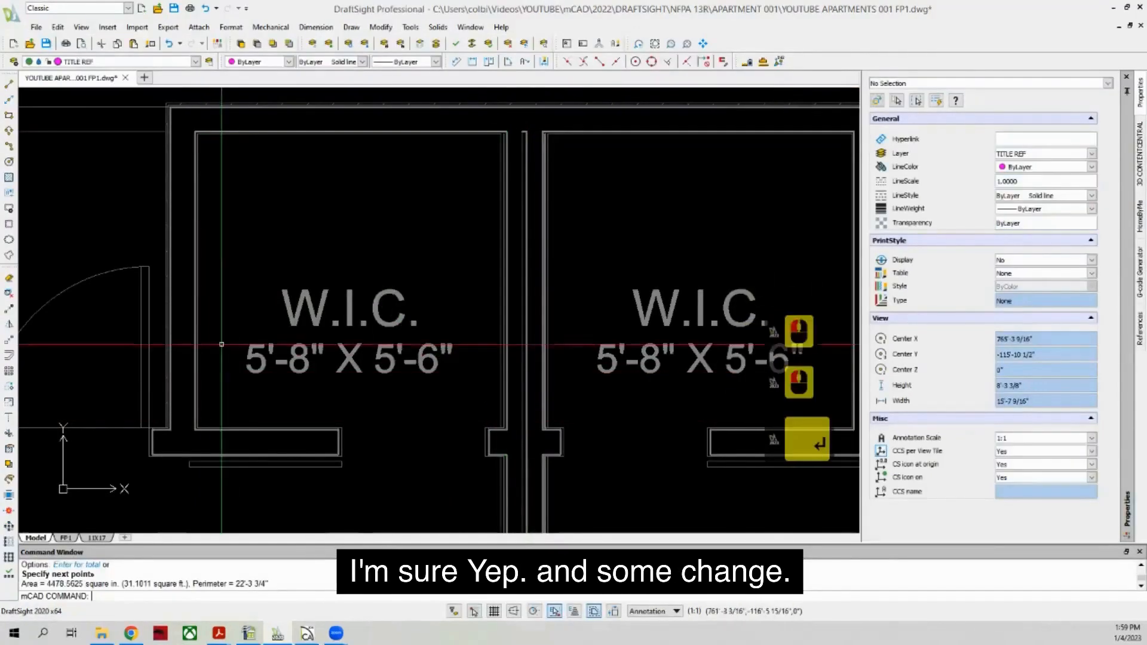
{"action": "scroll", "coordinate": [206, 334], "scroll_direction": "down", "scroll_amount": 8}
{"action": "scroll", "coordinate": [209, 245], "scroll_direction": "down", "scroll_amount": 2}
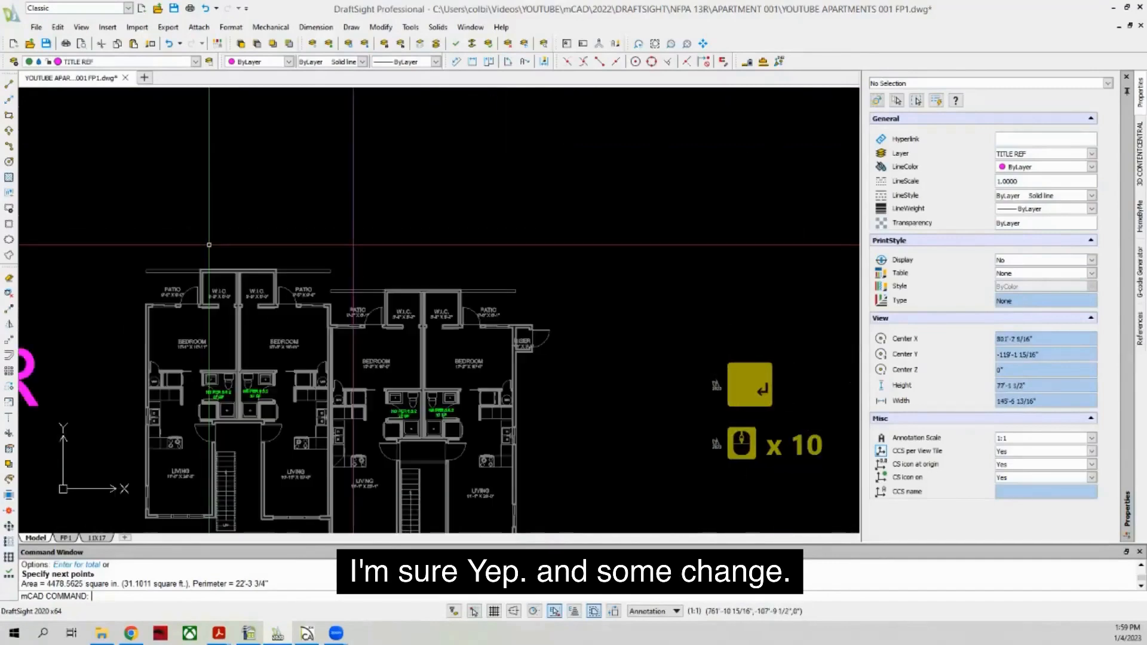
{"action": "scroll", "coordinate": [197, 351], "scroll_direction": "down", "scroll_amount": 3}
{"action": "scroll", "coordinate": [198, 350], "scroll_direction": "up", "scroll_amount": 15}
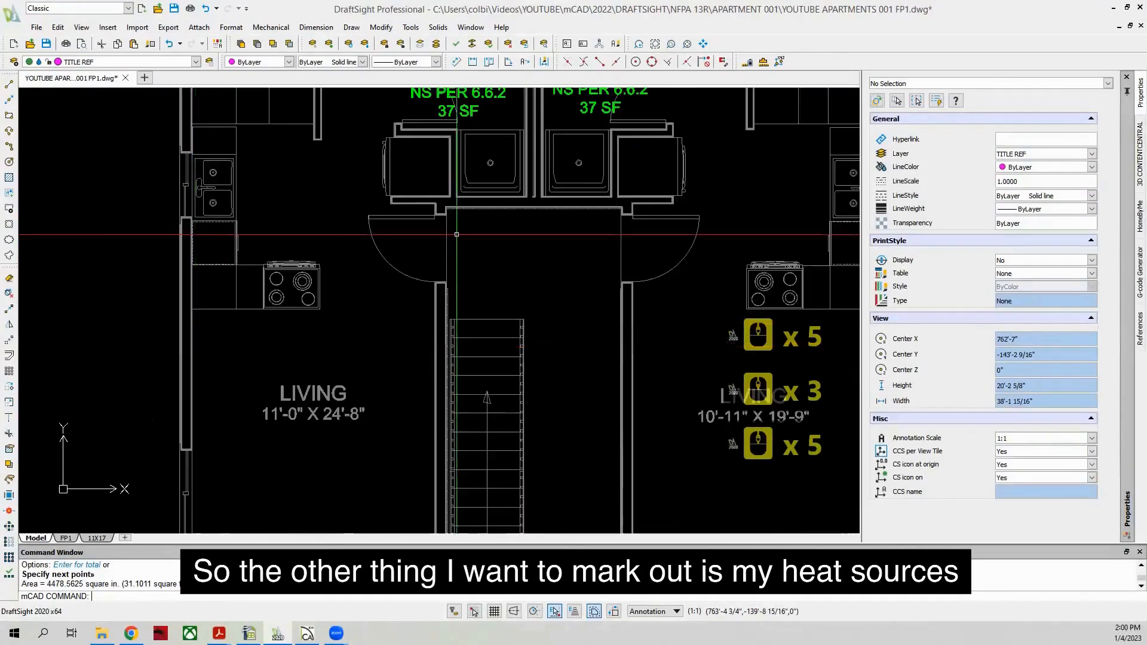
{"action": "scroll", "coordinate": [443, 247], "scroll_direction": "down", "scroll_amount": 2}
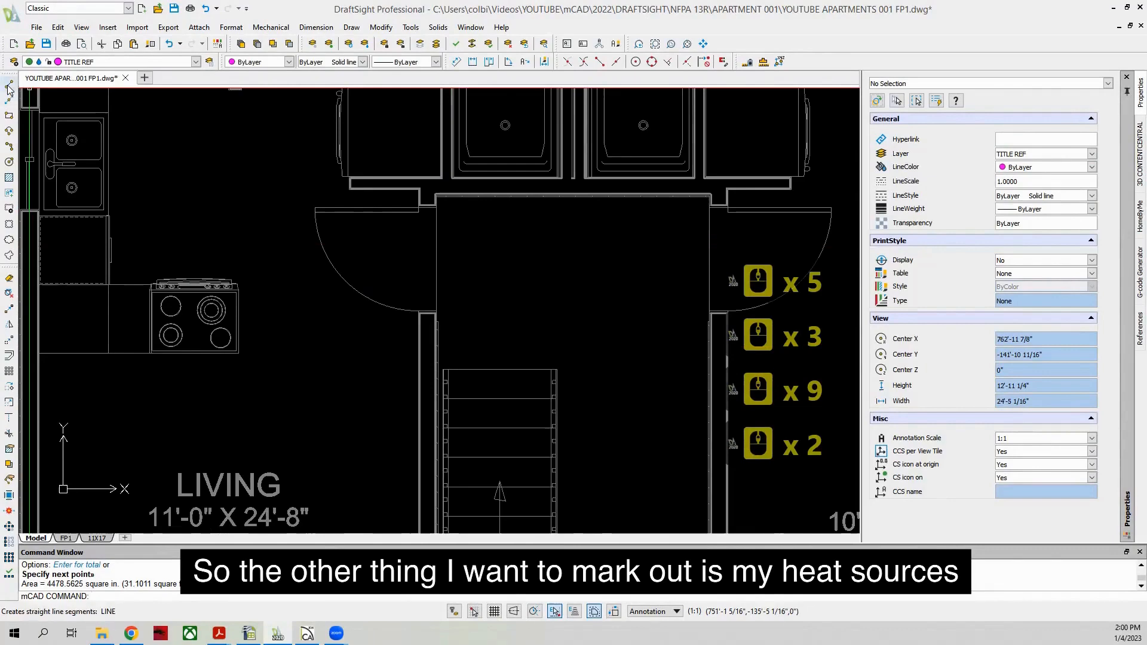
{"action": "scroll", "coordinate": [332, 290], "scroll_direction": "down", "scroll_amount": 3}
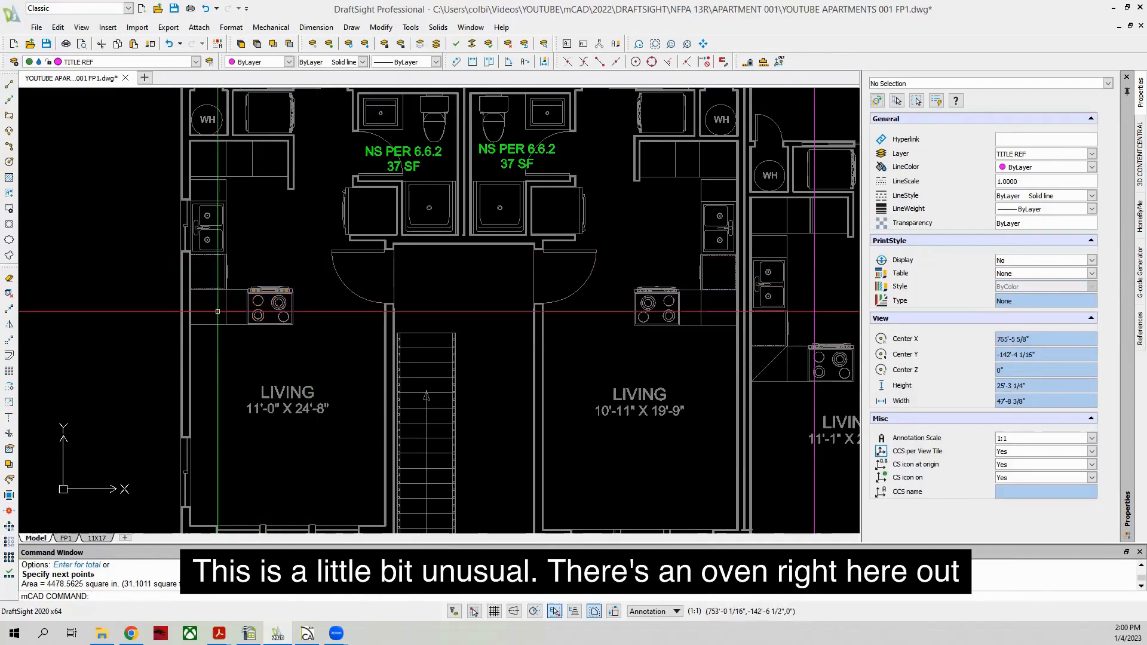
{"action": "left_click", "coordinate": [10, 85]}
{"action": "scroll", "coordinate": [251, 296], "scroll_direction": "up", "scroll_amount": 8}
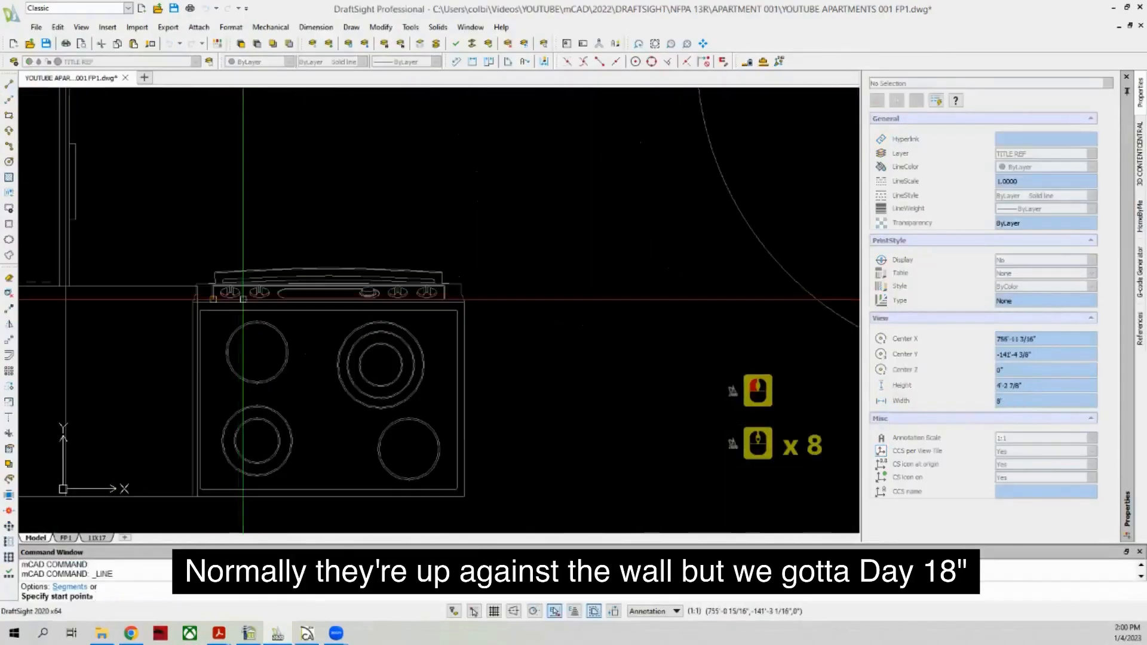
{"action": "scroll", "coordinate": [212, 292], "scroll_direction": "up", "scroll_amount": 1}
{"action": "scroll", "coordinate": [197, 283], "scroll_direction": "down", "scroll_amount": 4}
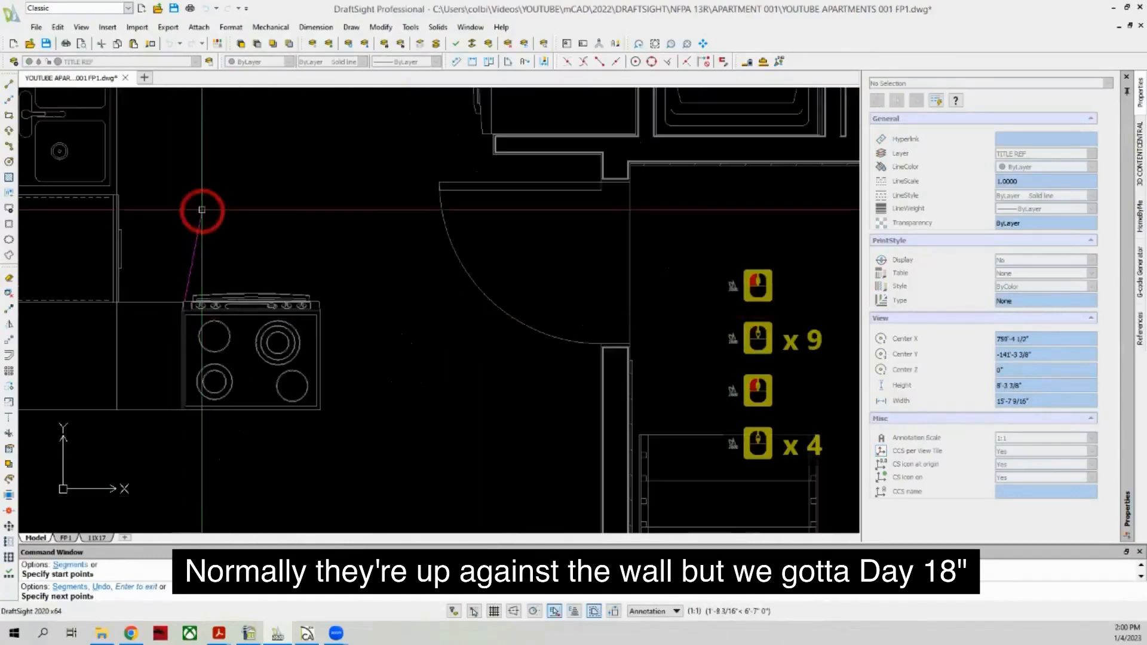
{"action": "scroll", "coordinate": [187, 238], "scroll_direction": "up", "scroll_amount": 5}
{"action": "key", "text": "Escape"}
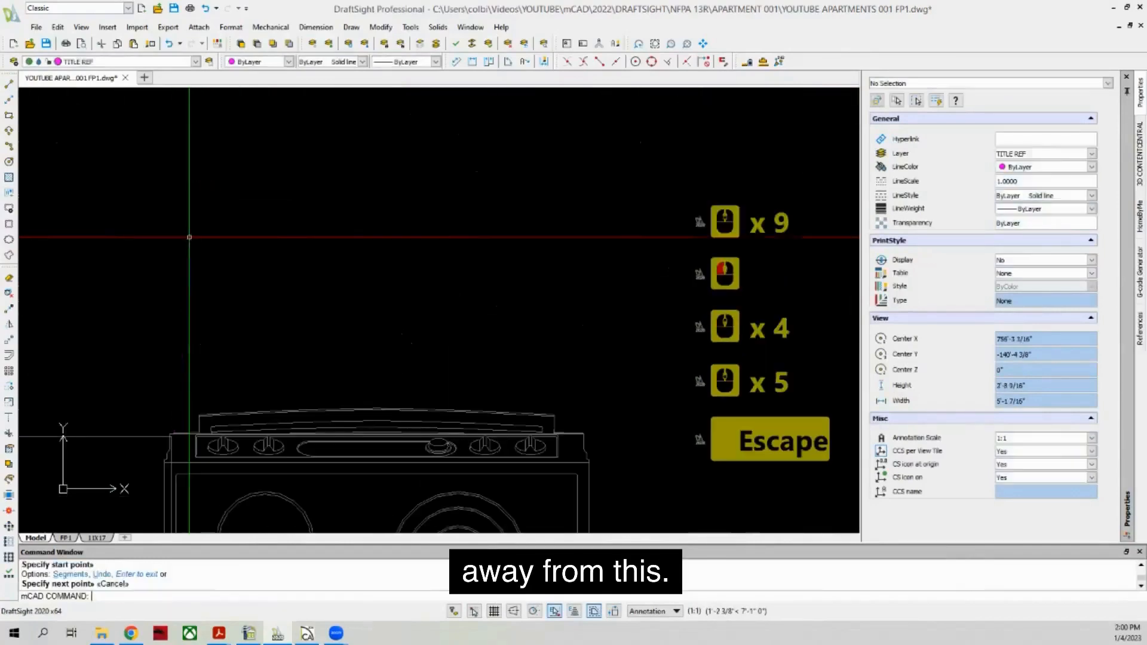
Step: Draw an 18" line with Ortho on, straight back from the rear left corner of the first unit's stove
{"action": "left_click", "coordinate": [9, 86]}
{"action": "scroll", "coordinate": [154, 434], "scroll_direction": "up", "scroll_amount": 6}
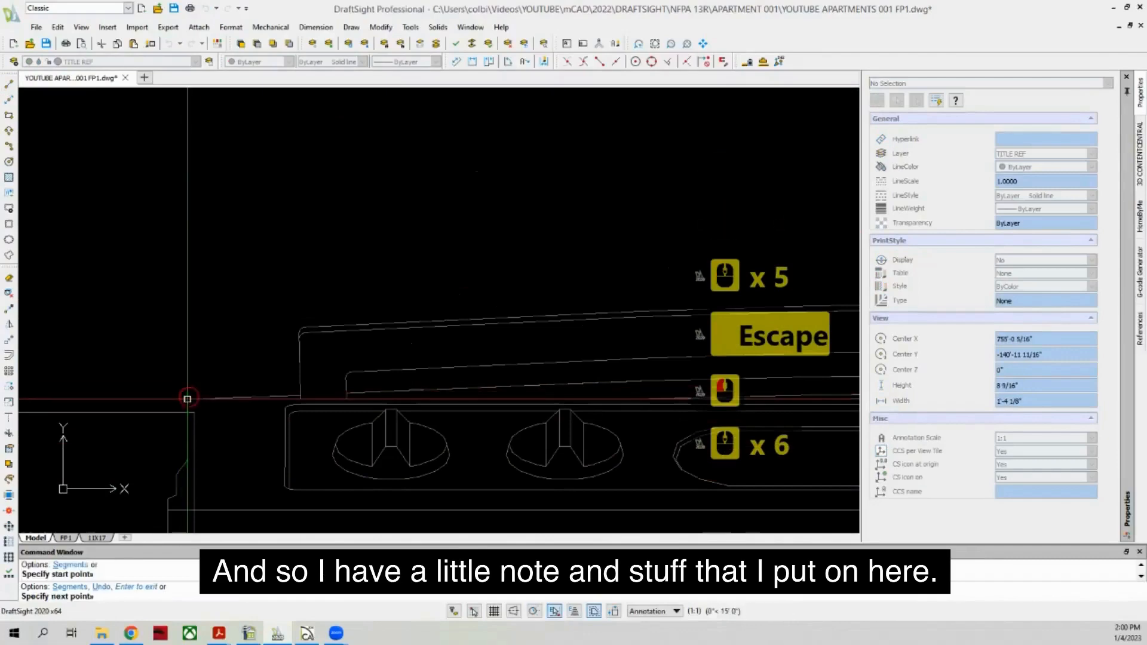
{"action": "left_click", "coordinate": [183, 390]}
{"action": "scroll", "coordinate": [172, 334], "scroll_direction": "down", "scroll_amount": 9}
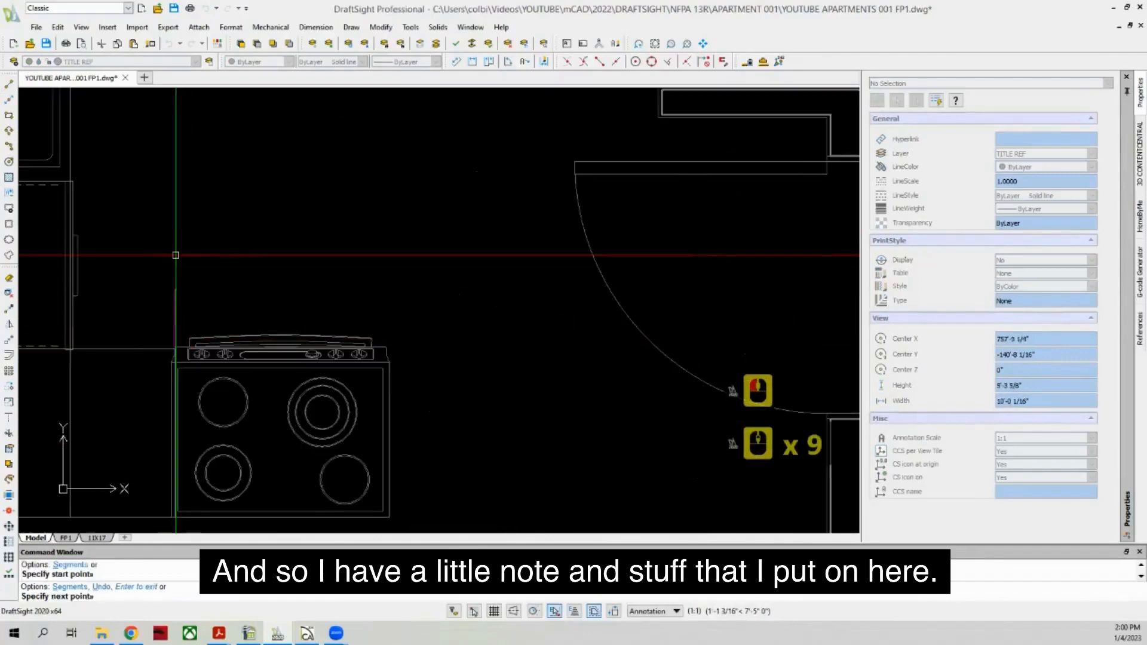
{"action": "scroll", "coordinate": [176, 256], "scroll_direction": "down", "scroll_amount": 4}
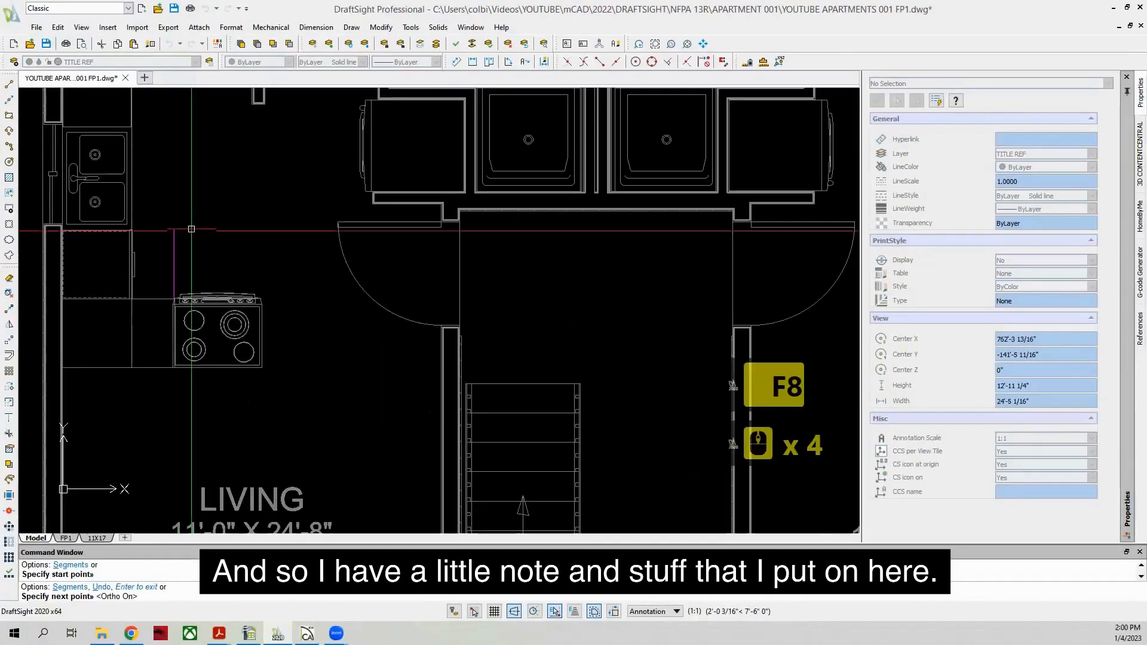
{"action": "type", "text": "18"}
{"action": "key", "text": "Return"}
{"action": "key", "text": "Escape"}
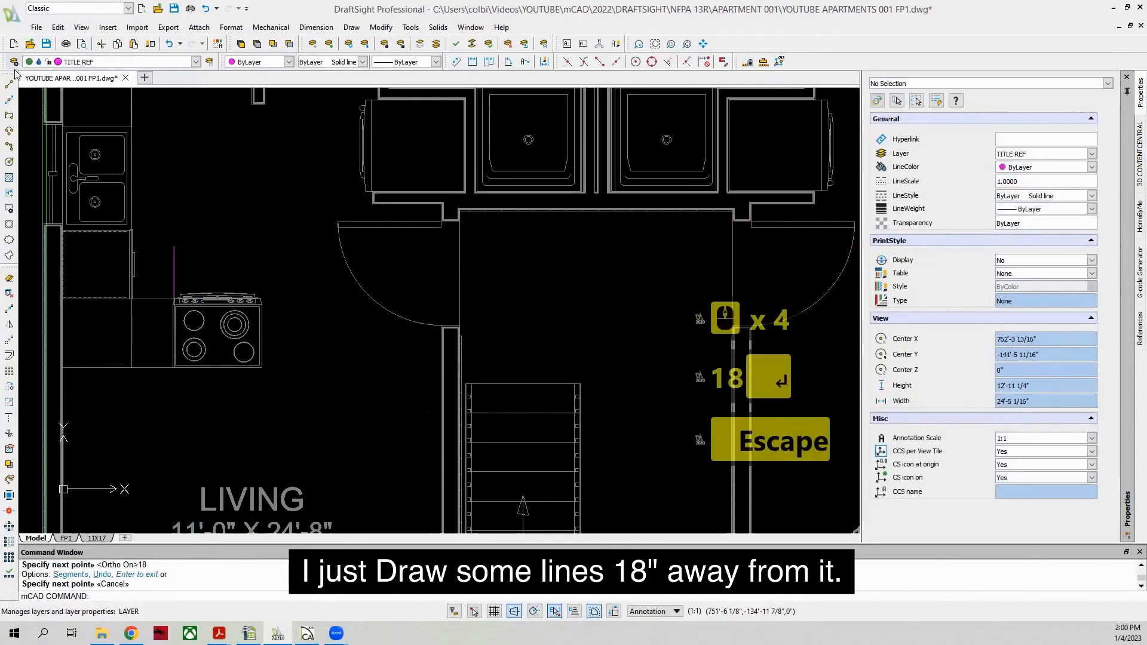
{"action": "left_click", "coordinate": [9, 84]}
{"action": "scroll", "coordinate": [302, 317], "scroll_direction": "up", "scroll_amount": 12}
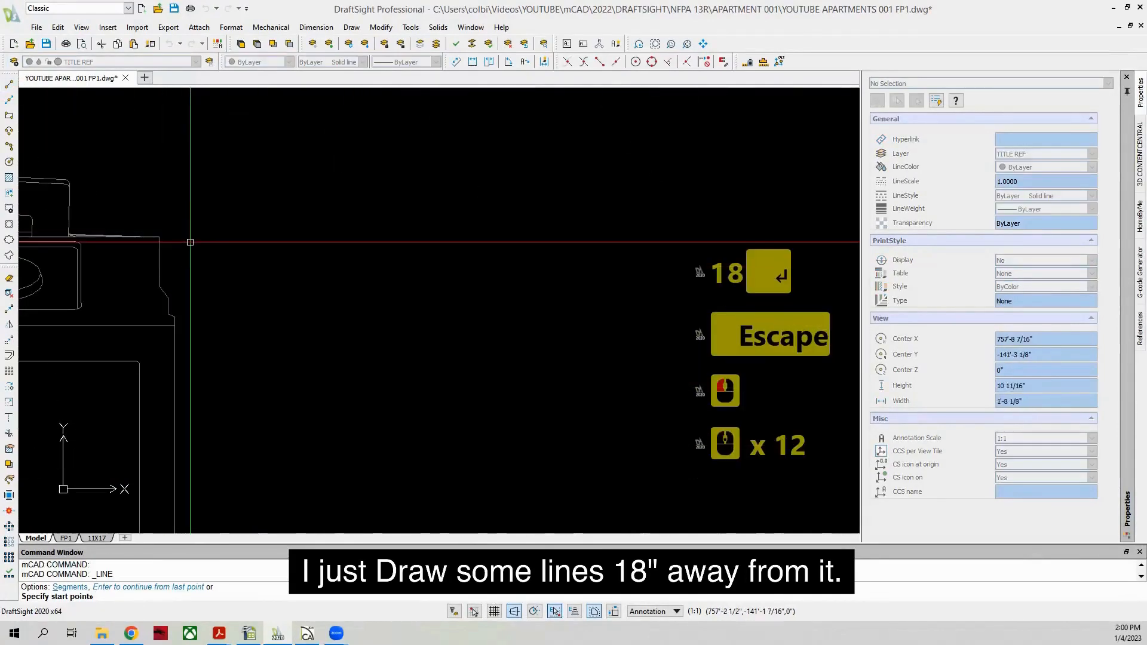
{"action": "scroll", "coordinate": [173, 251], "scroll_direction": "down", "scroll_amount": 8}
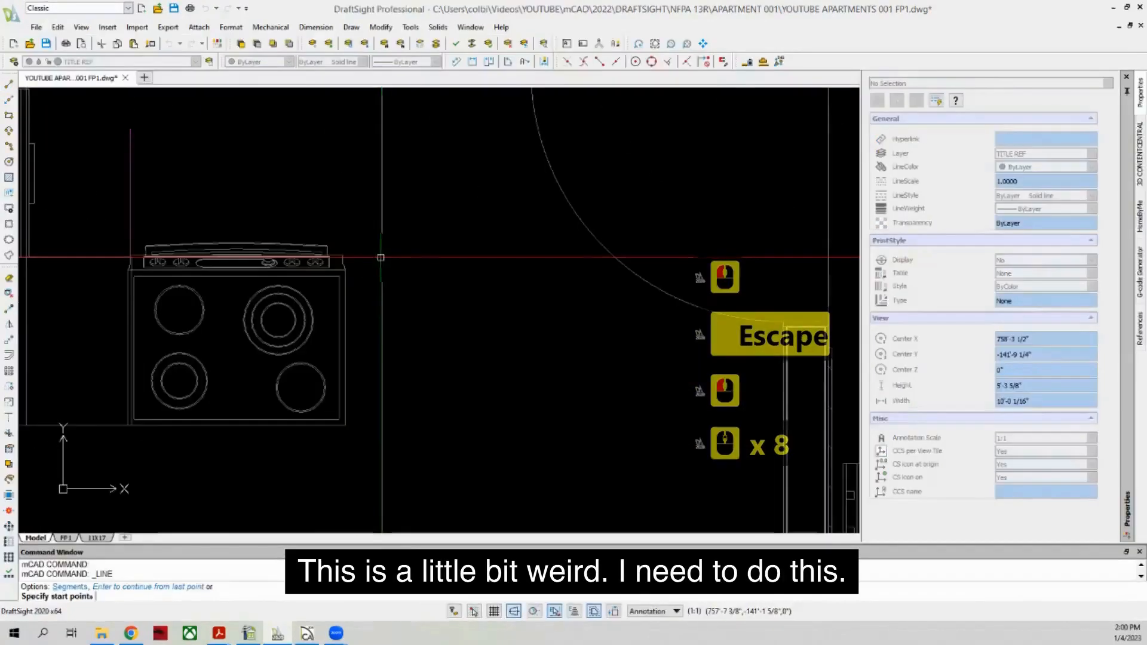
{"action": "key", "text": "Escape"}
Step: Delete the 18" line and draw a short line squaring off the stove's rear left corner
{"action": "scroll", "coordinate": [154, 253], "scroll_direction": "up", "scroll_amount": 5}
{"action": "left_click", "coordinate": [120, 225]}
{"action": "left_click", "coordinate": [62, 235]}
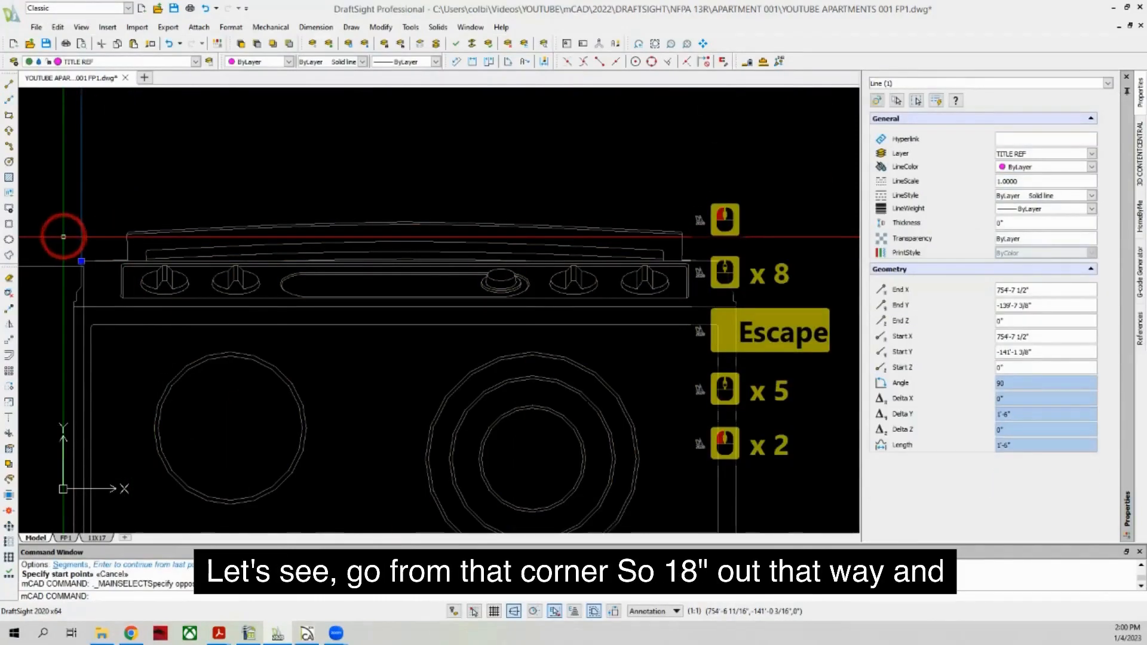
{"action": "key", "text": "Delete"}
{"action": "left_click", "coordinate": [21, 300]}
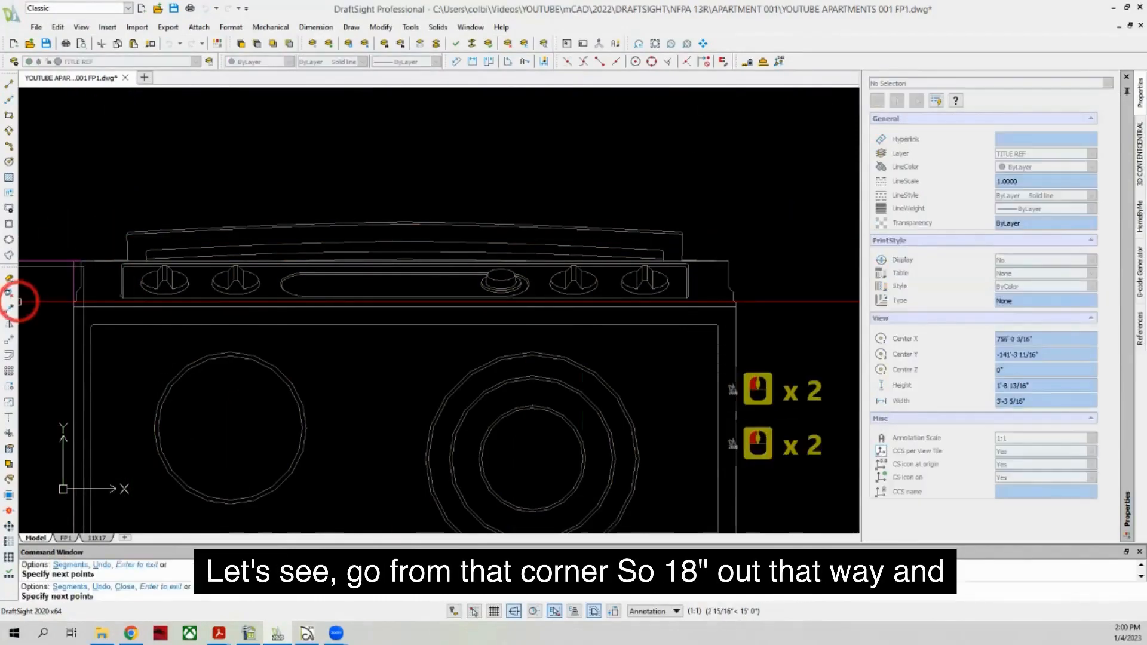
{"action": "key", "text": "Escape"}
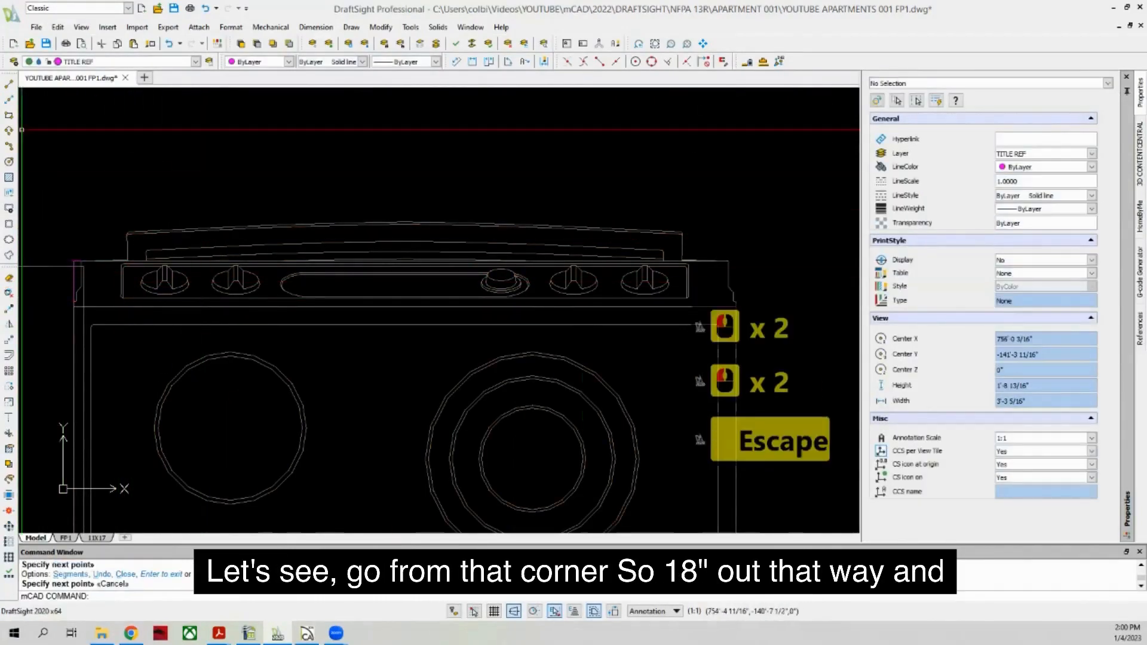
Step: Draw 18" clearance lines straight back from both rear corners of the stove and sideways from the left one
{"action": "left_click", "coordinate": [11, 87]}
{"action": "left_click", "coordinate": [75, 261]}
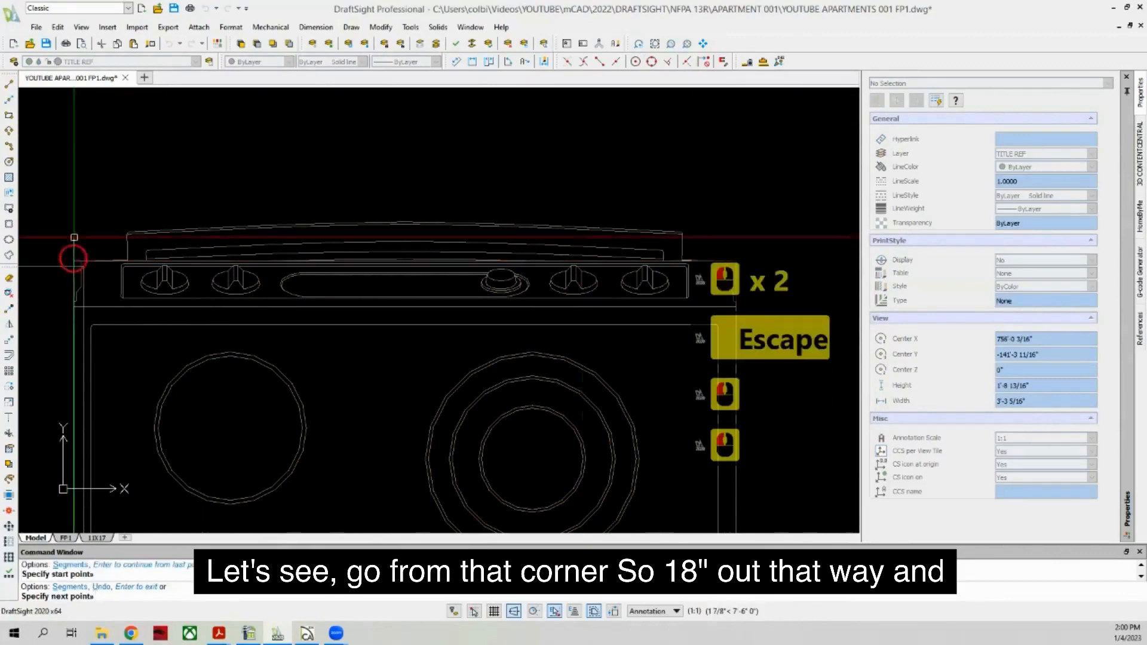
{"action": "type", "text": "18"}
{"action": "key", "text": "Return"}
{"action": "key", "text": "Escape"}
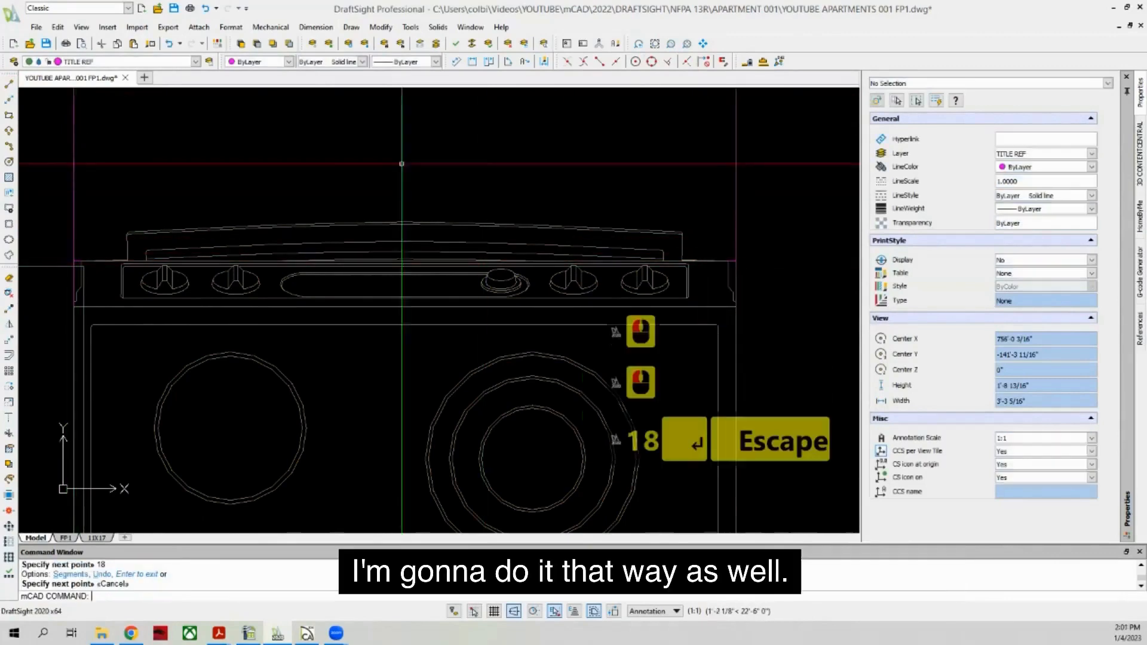
Step: Draw an 18" clearance line sideways from the stove's rear right corner
{"action": "left_click", "coordinate": [9, 85]}
{"action": "left_click", "coordinate": [736, 261]}
{"action": "type", "text": "18"}
{"action": "key", "text": "Return"}
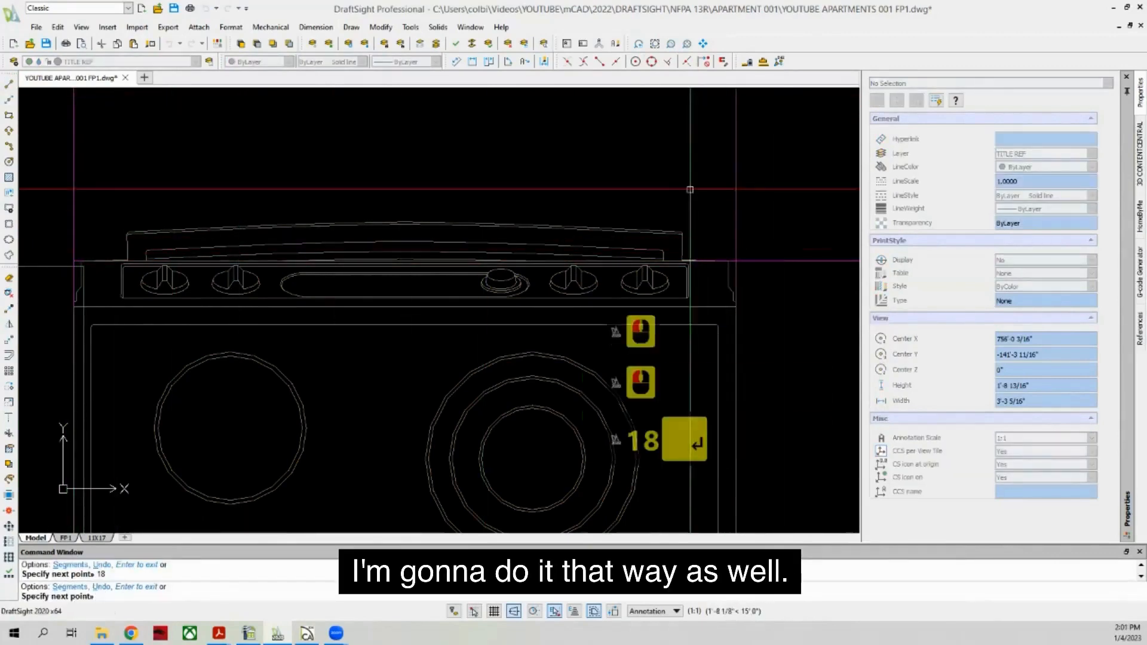
{"action": "scroll", "coordinate": [538, 251], "scroll_direction": "down", "scroll_amount": 3}
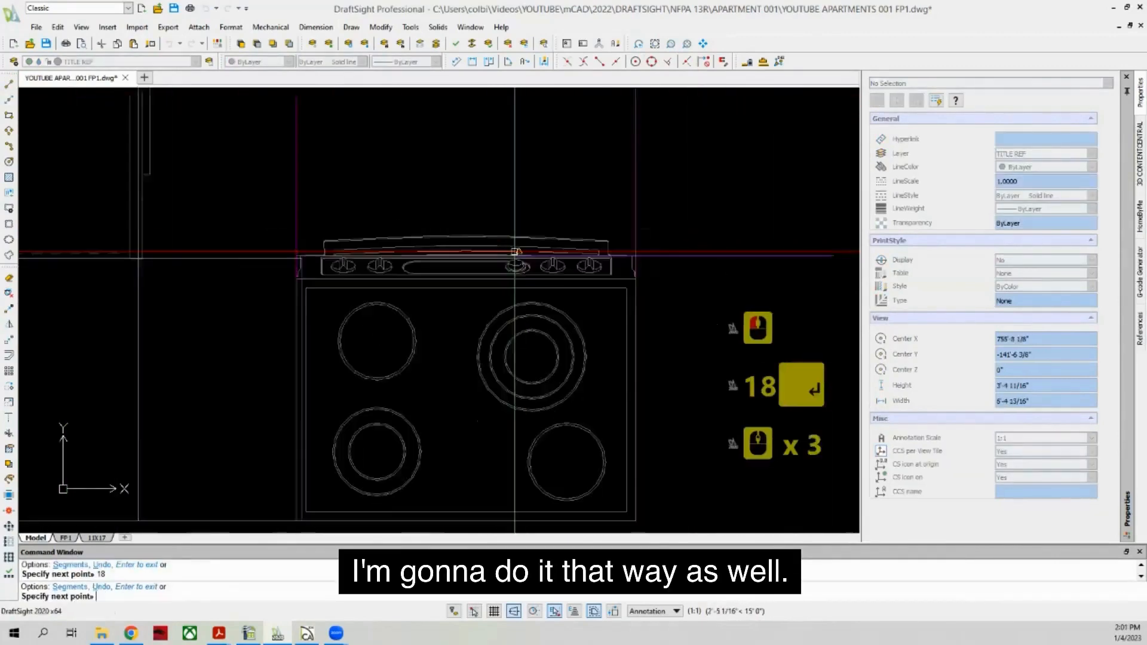
{"action": "key", "text": "Escape"}
Step: Copy the two 18" lines behind the stove to its front corners, extending forward from the stove's sides
{"action": "scroll", "coordinate": [91, 173], "scroll_direction": "down", "scroll_amount": 6}
{"action": "left_click", "coordinate": [7, 311]}
{"action": "scroll", "coordinate": [168, 137], "scroll_direction": "up", "scroll_amount": 3}
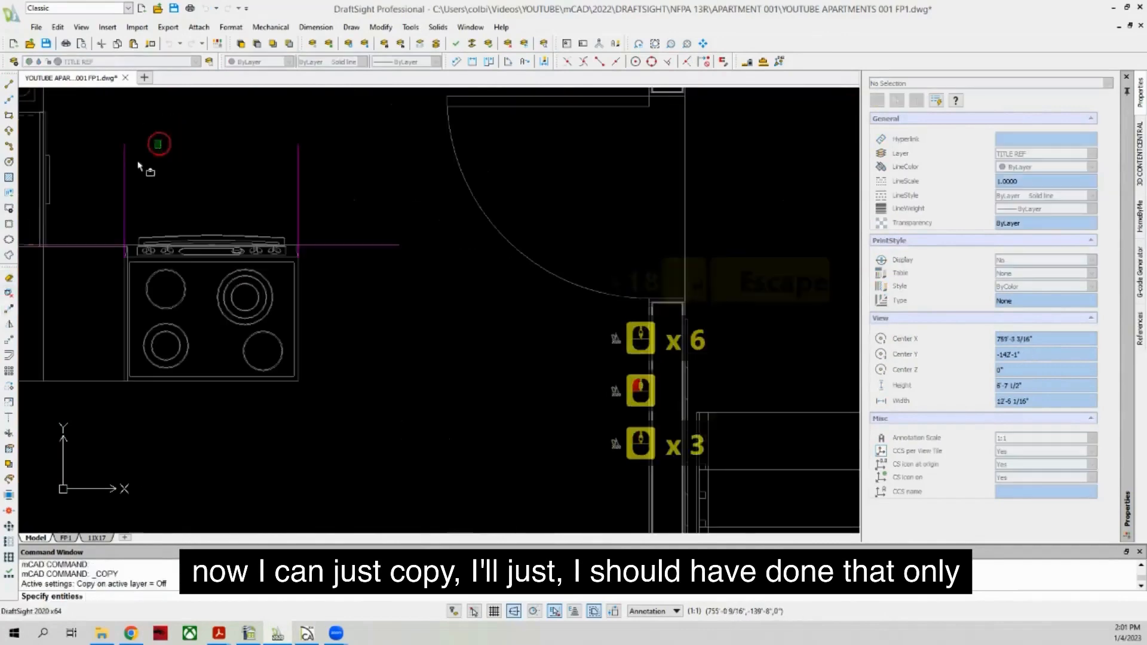
{"action": "left_click", "coordinate": [138, 163]}
{"action": "left_click", "coordinate": [122, 158]}
{"action": "right_click", "coordinate": [123, 156]}
{"action": "left_click", "coordinate": [123, 392]}
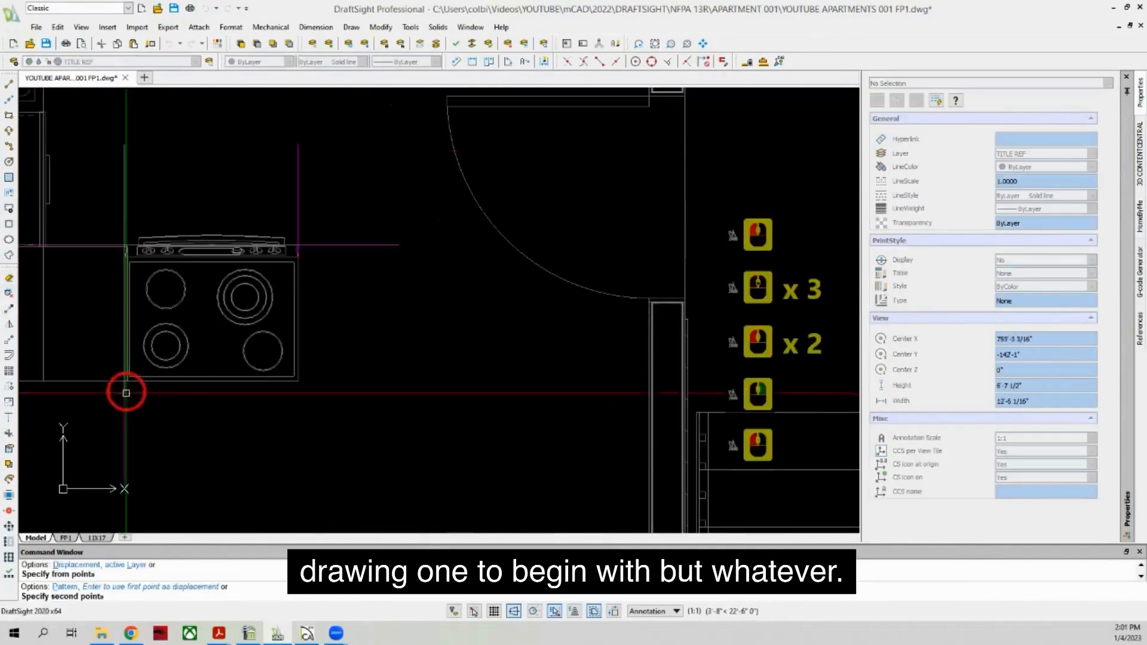
{"action": "scroll", "coordinate": [161, 384], "scroll_direction": "up", "scroll_amount": 5}
{"action": "scroll", "coordinate": [161, 391], "scroll_direction": "down", "scroll_amount": 3}
{"action": "scroll", "coordinate": [148, 400], "scroll_direction": "up", "scroll_amount": 4}
{"action": "key", "text": "Escape"}
{"action": "scroll", "coordinate": [298, 242], "scroll_direction": "down", "scroll_amount": 5}
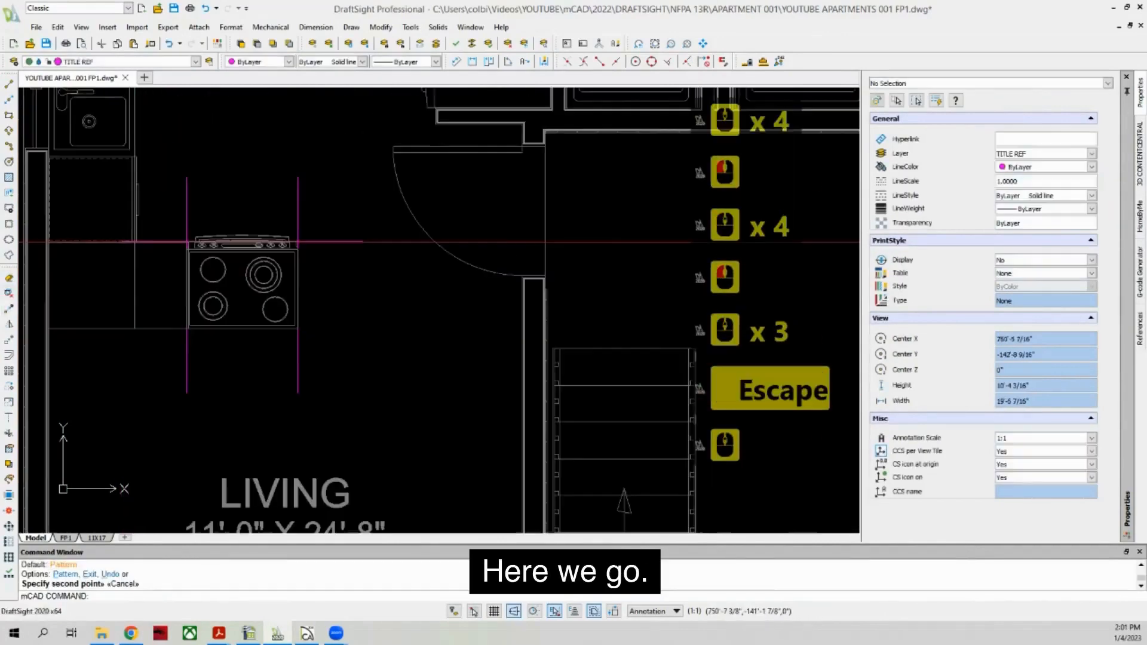
Step: Copy the dashed 18" oven/range clearance outline from the details beside the 3RD FLOOR label into the first-floor 11'-0" x 24'-8" living room
{"action": "scroll", "coordinate": [367, 251], "scroll_direction": "down", "scroll_amount": 20}
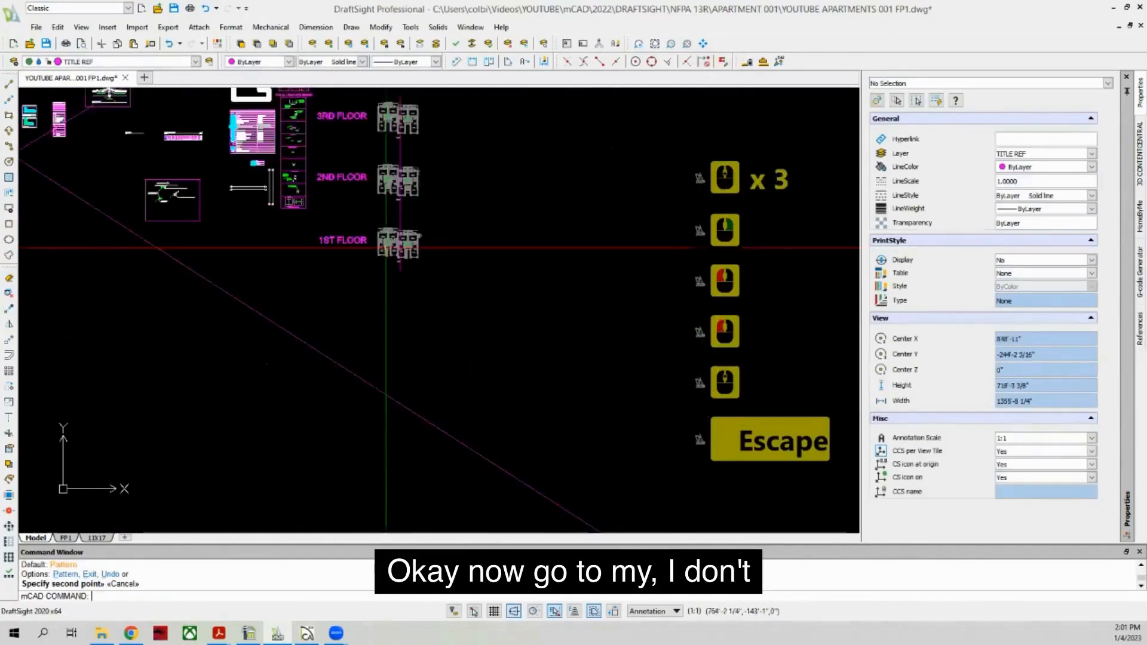
{"action": "scroll", "coordinate": [357, 274], "scroll_direction": "up", "scroll_amount": 15}
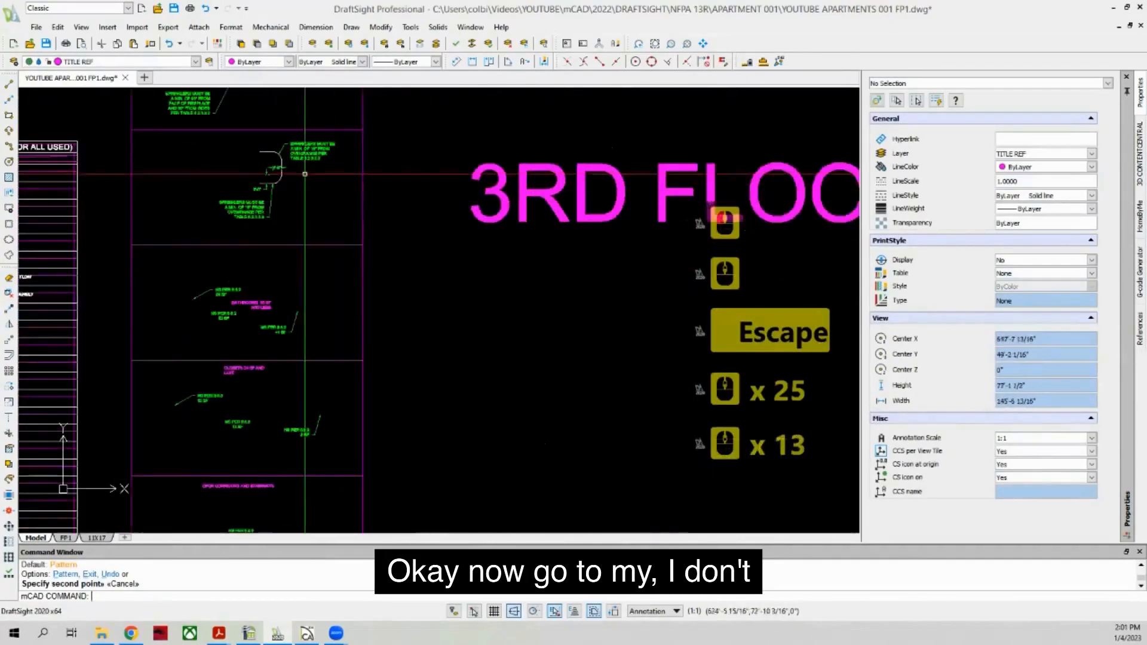
{"action": "scroll", "coordinate": [281, 147], "scroll_direction": "up", "scroll_amount": 2}
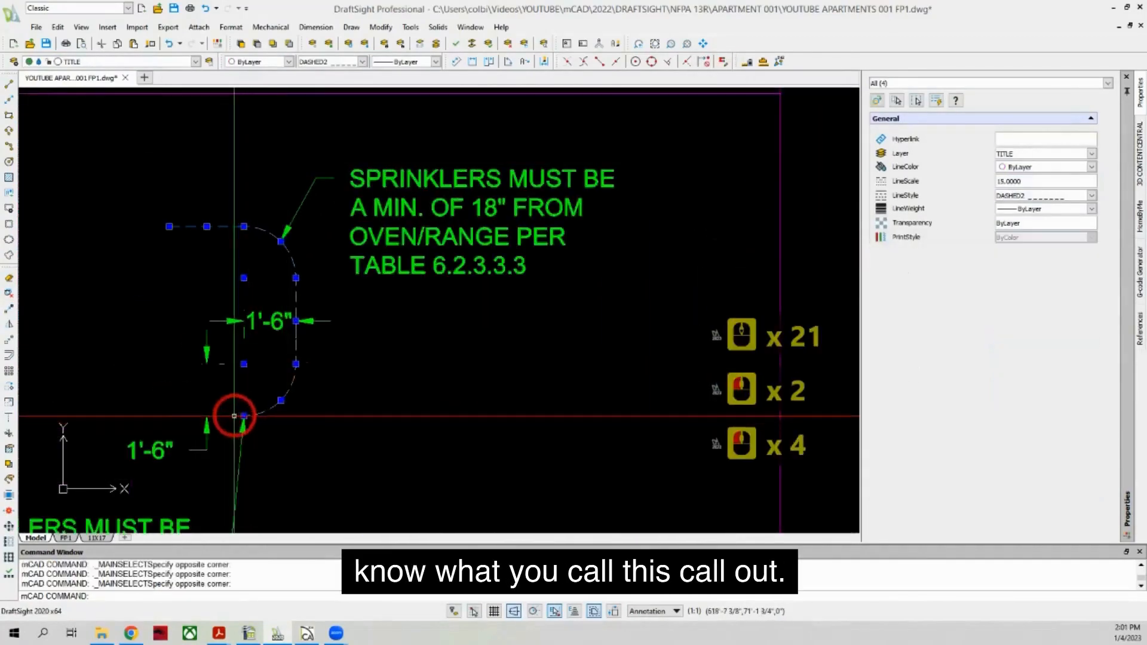
{"action": "left_click", "coordinate": [234, 415]}
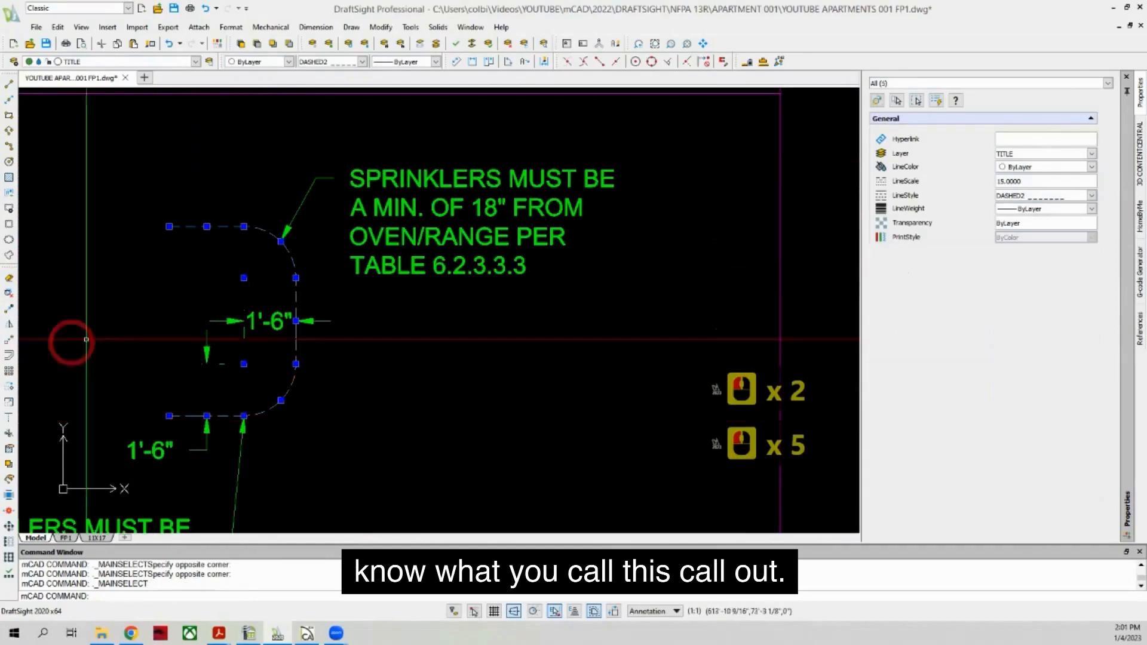
{"action": "scroll", "coordinate": [77, 330], "scroll_direction": "down", "scroll_amount": 4}
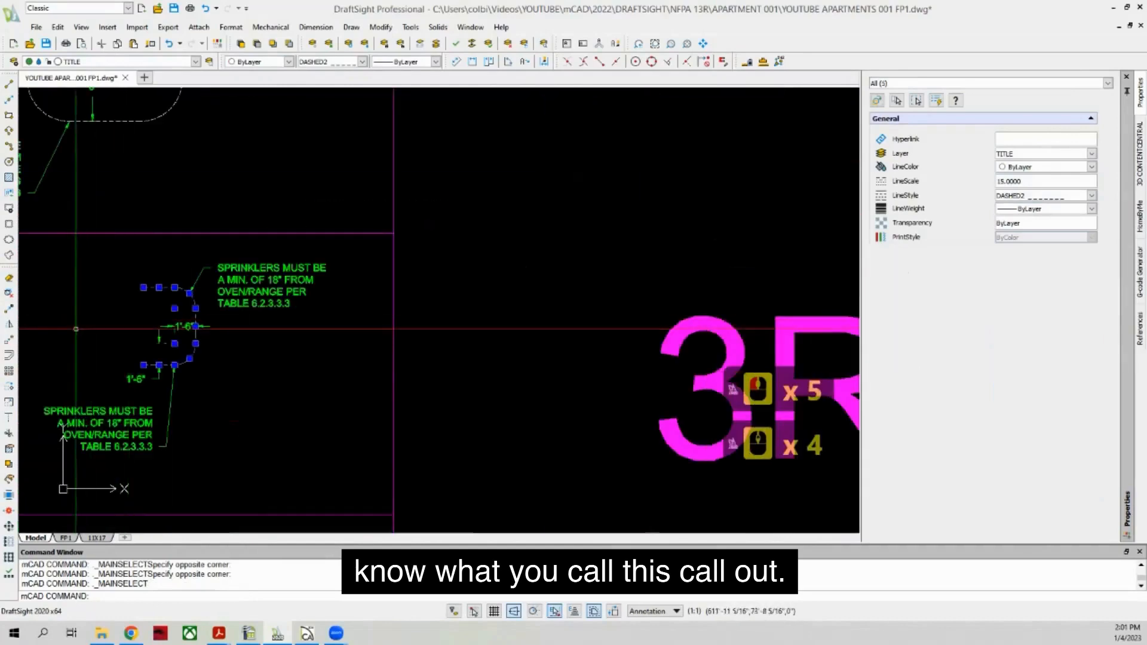
{"action": "left_click", "coordinate": [9, 310]}
{"action": "left_click", "coordinate": [157, 323]}
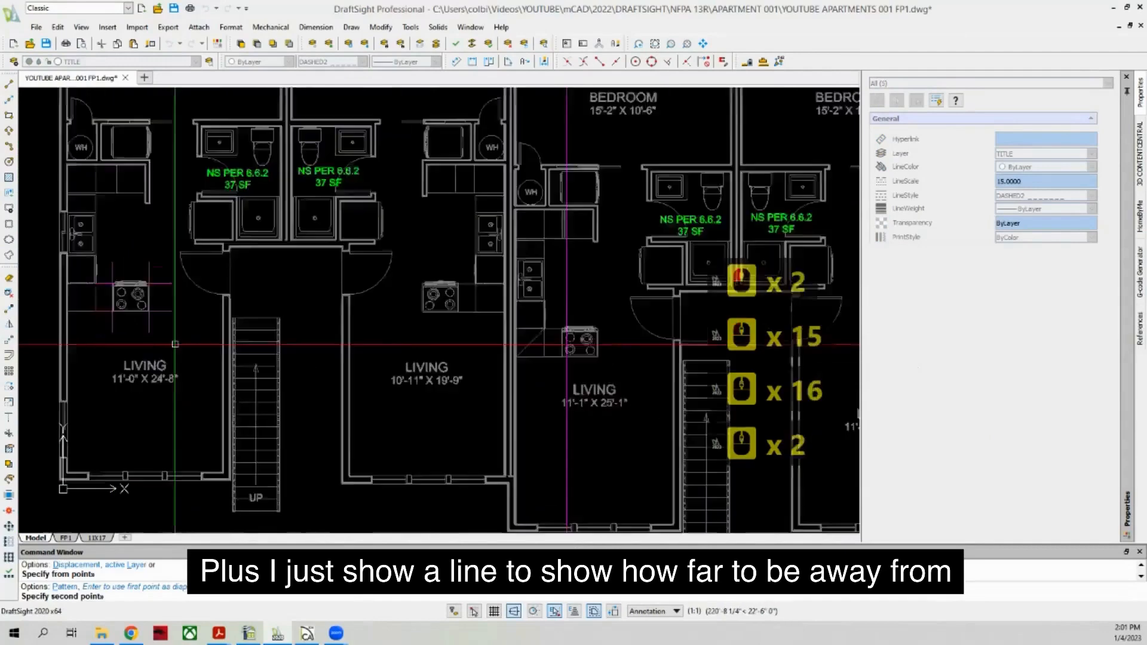
{"action": "scroll", "coordinate": [190, 346], "scroll_direction": "down", "scroll_amount": 2}
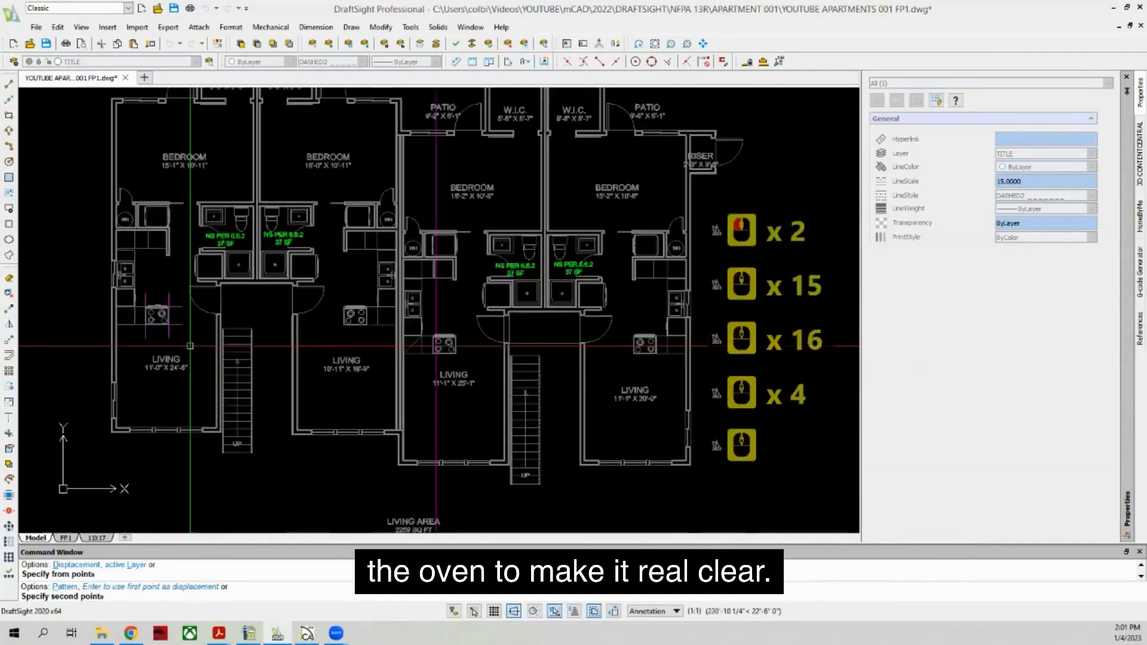
{"action": "key", "text": "F8"}
{"action": "scroll", "coordinate": [179, 343], "scroll_direction": "up", "scroll_amount": 4}
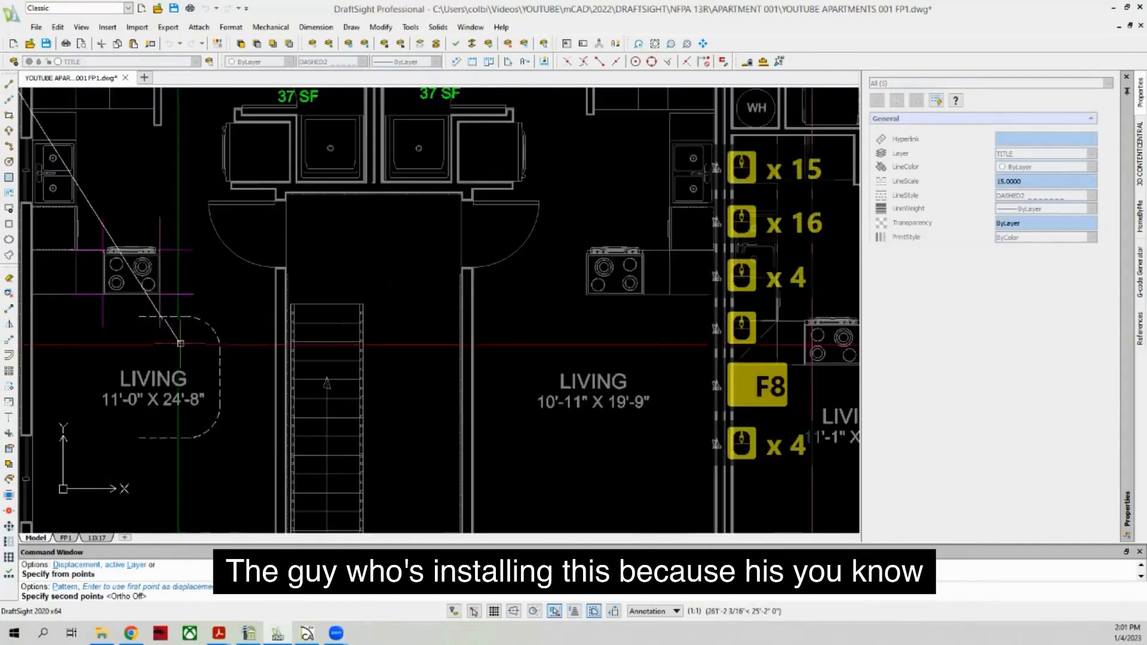
{"action": "left_click", "coordinate": [210, 332]}
{"action": "key", "text": "Escape"}
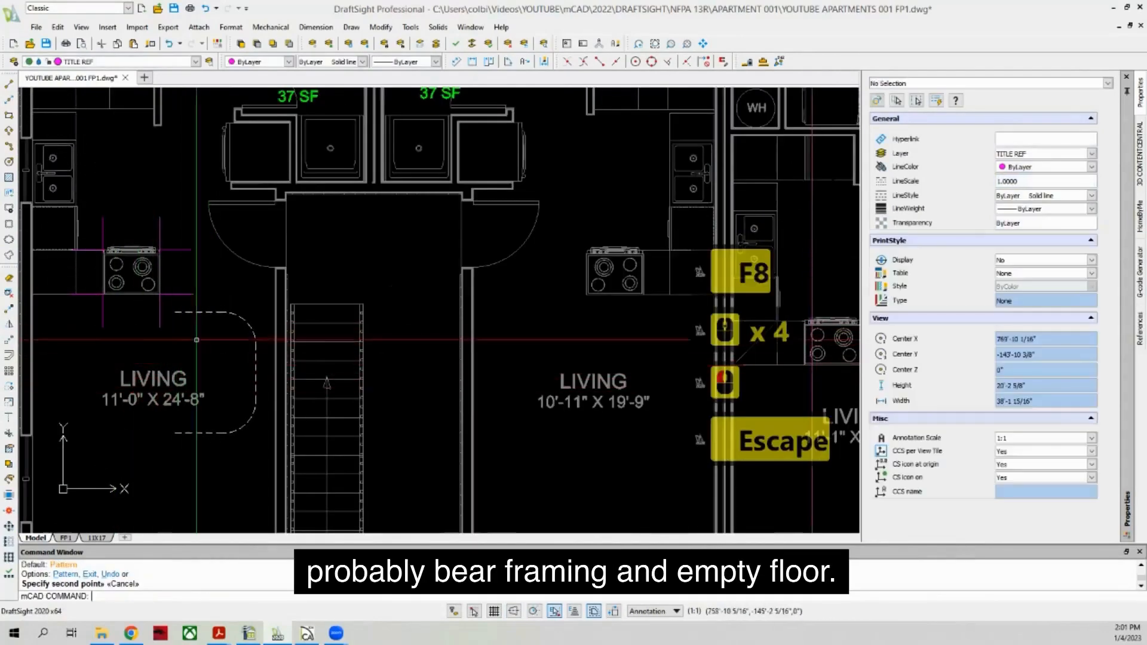
Step: Place dashed quarter arcs from the copied outline at all four stove corners, spanning the ends of the 18" lines
{"action": "scroll", "coordinate": [260, 310], "scroll_direction": "down", "scroll_amount": 2}
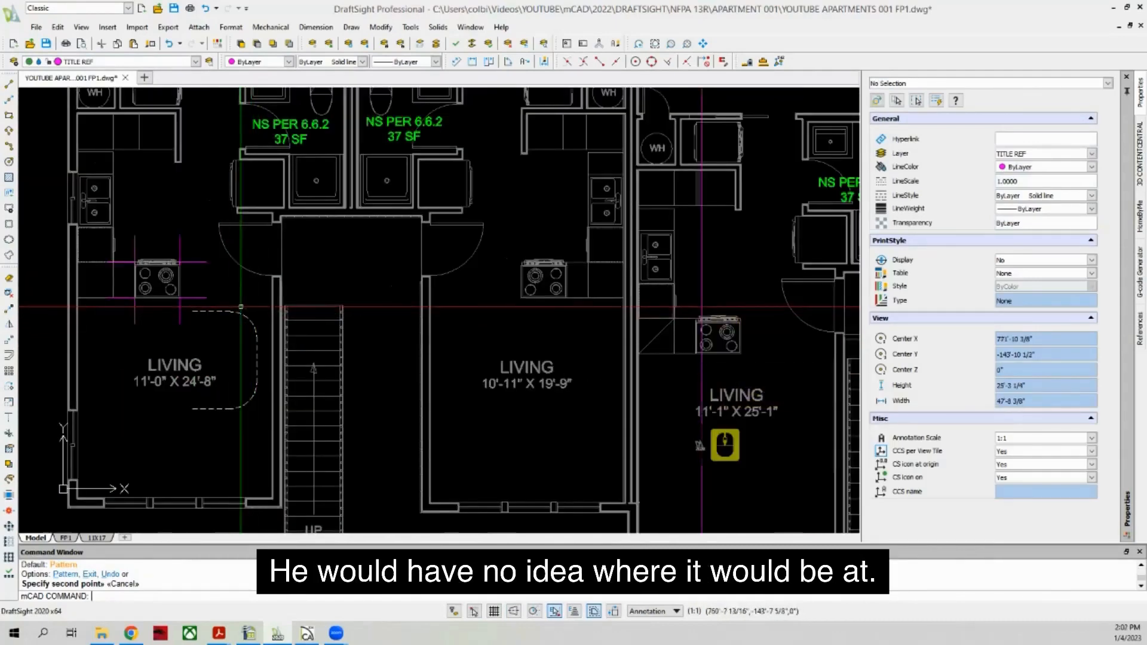
{"action": "scroll", "coordinate": [252, 313], "scroll_direction": "up", "scroll_amount": 3}
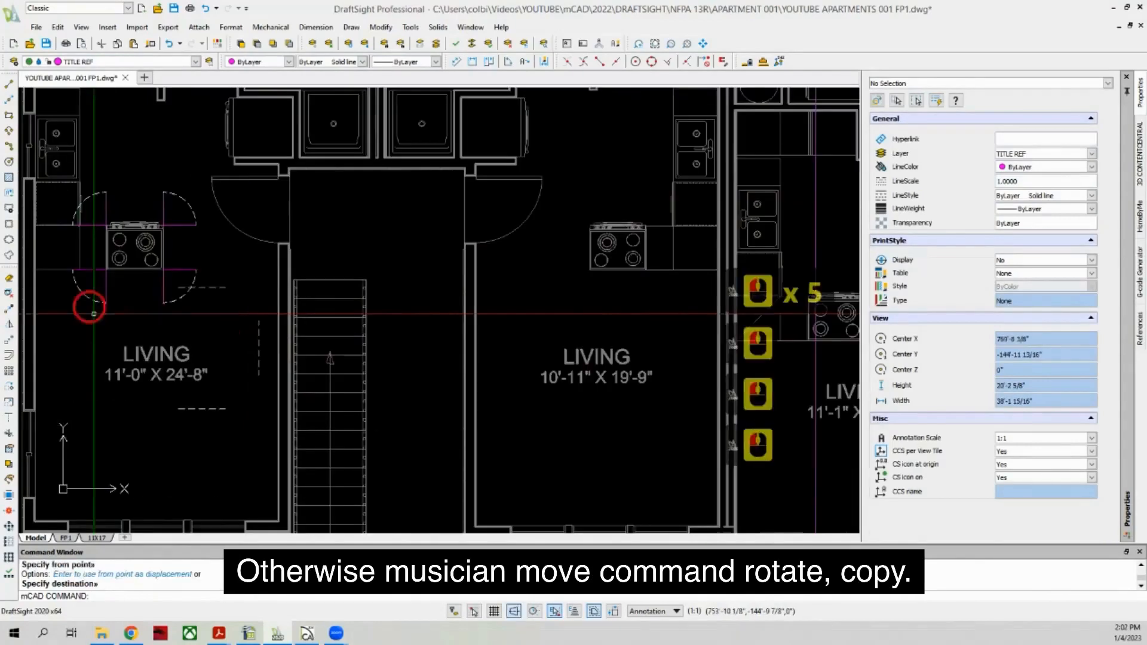
{"action": "key", "text": "Escape"}
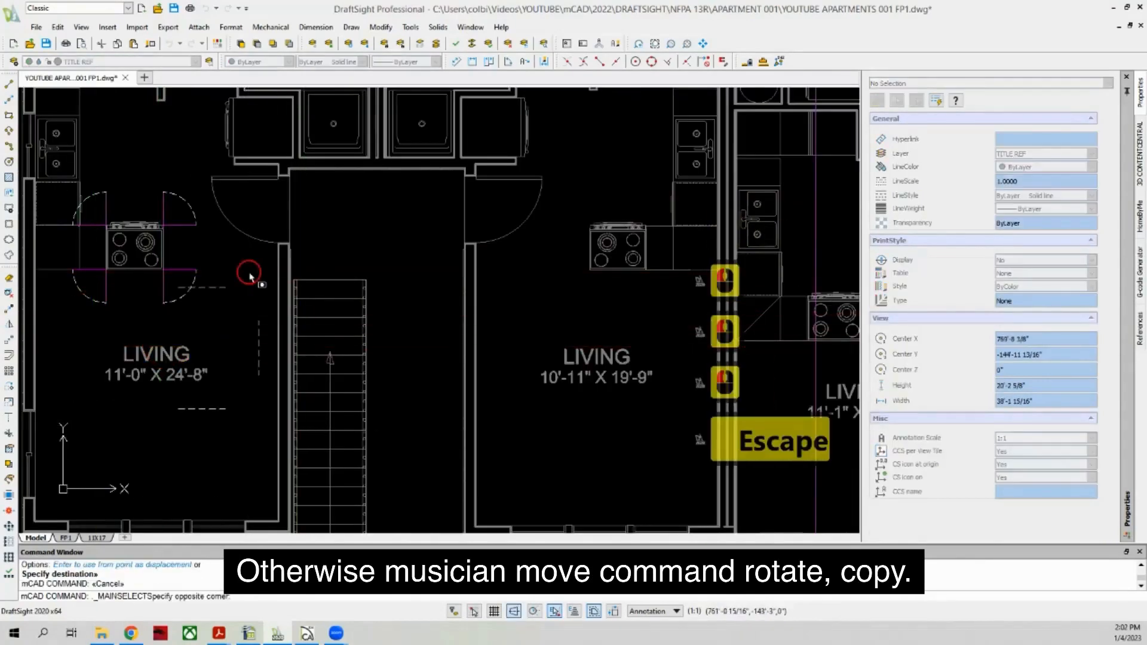
Step: Delete the three leftover straight dashed lines of the copied outline in the living room
{"action": "left_click", "coordinate": [248, 275]}
{"action": "left_click", "coordinate": [207, 313]}
{"action": "left_click", "coordinate": [268, 315]}
{"action": "left_click", "coordinate": [258, 326]}
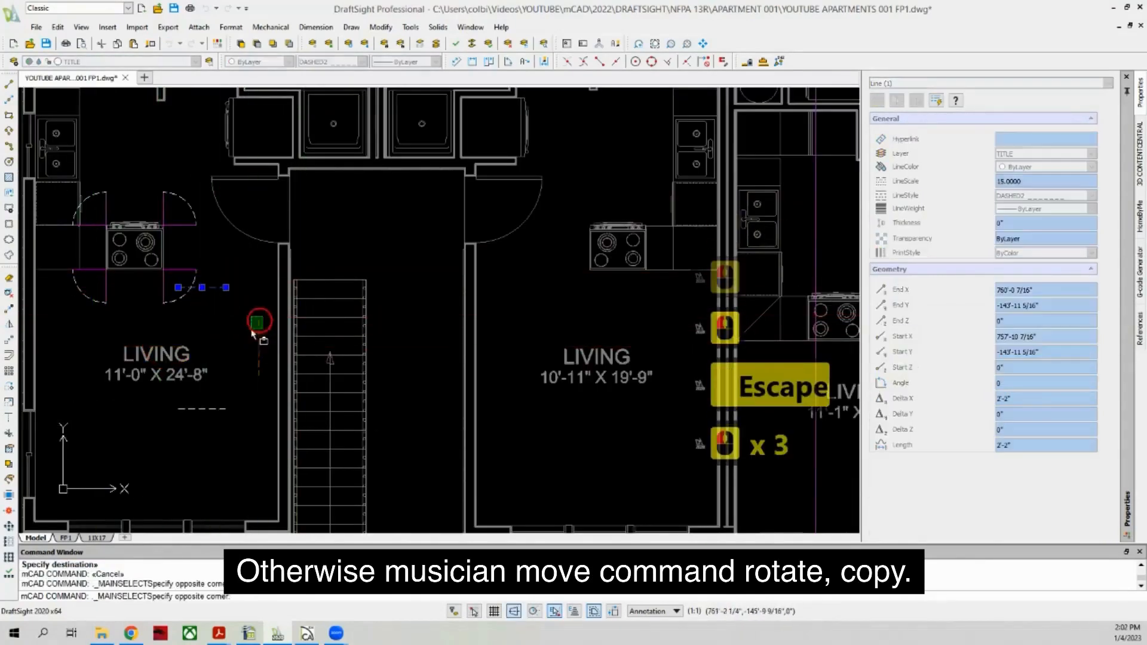
{"action": "left_click", "coordinate": [241, 397]}
{"action": "left_click", "coordinate": [207, 430]}
{"action": "key", "text": "Delete"}
Step: Draw straight lines joining the dashed arcs behind the stove and along its right side
{"action": "left_click", "coordinate": [8, 84]}
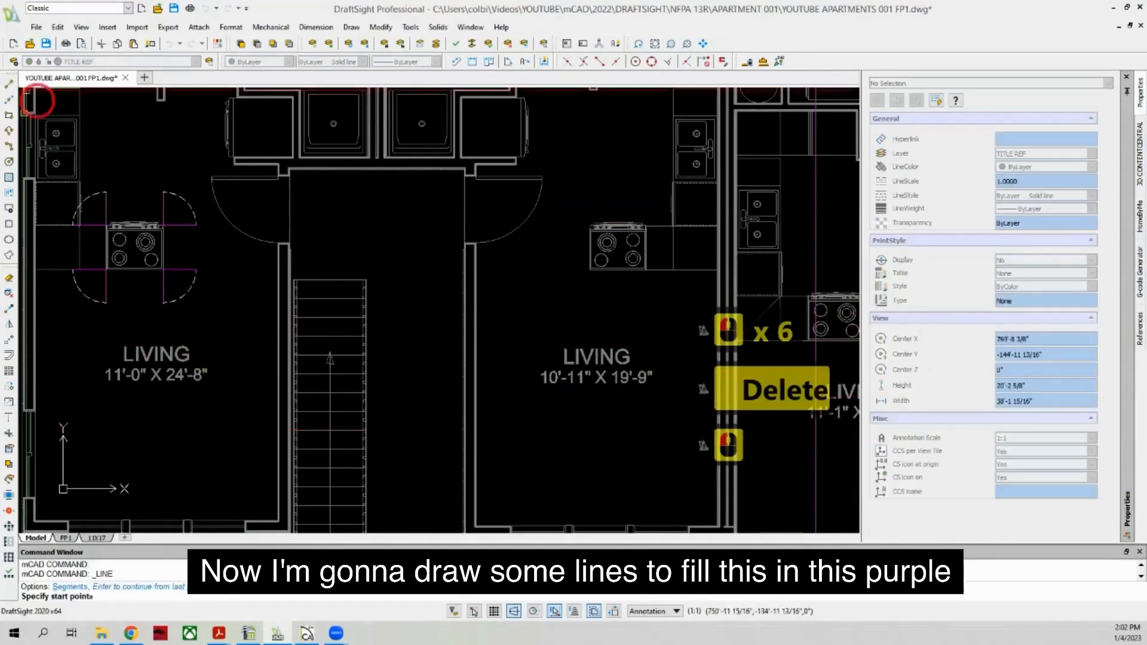
{"action": "left_click", "coordinate": [106, 195]}
{"action": "left_click", "coordinate": [163, 193]}
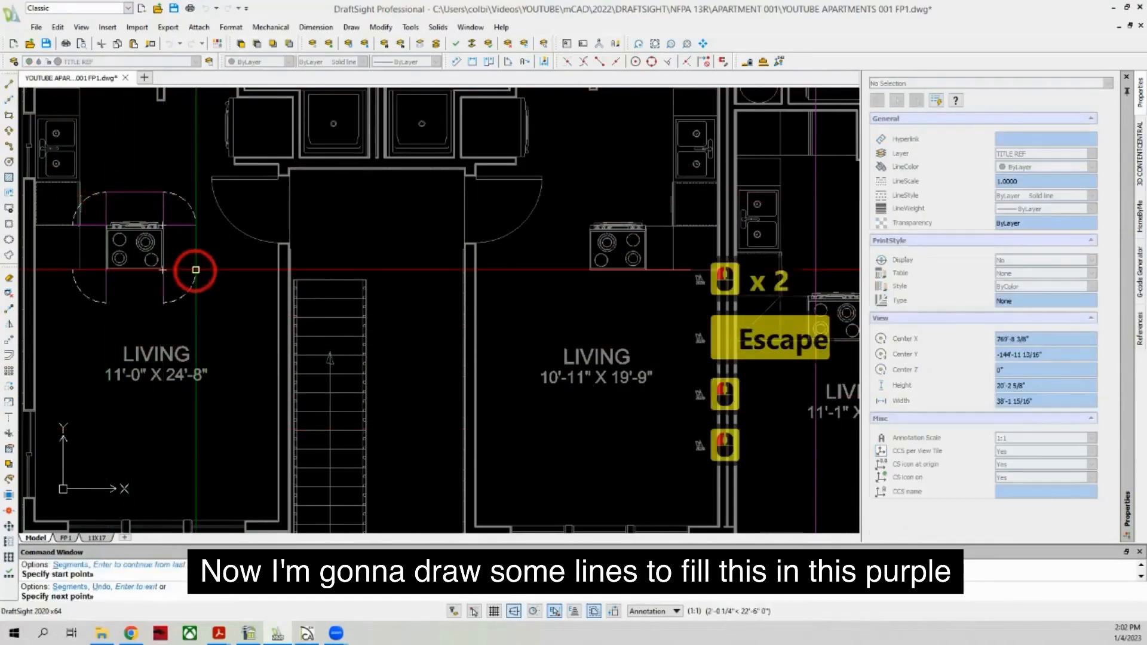
{"action": "left_click", "coordinate": [196, 270]}
{"action": "key", "text": "Escape"}
Step: Close the clearance outline with straight lines joining the arcs in front of the stove and along its left side
{"action": "left_click", "coordinate": [9, 85]}
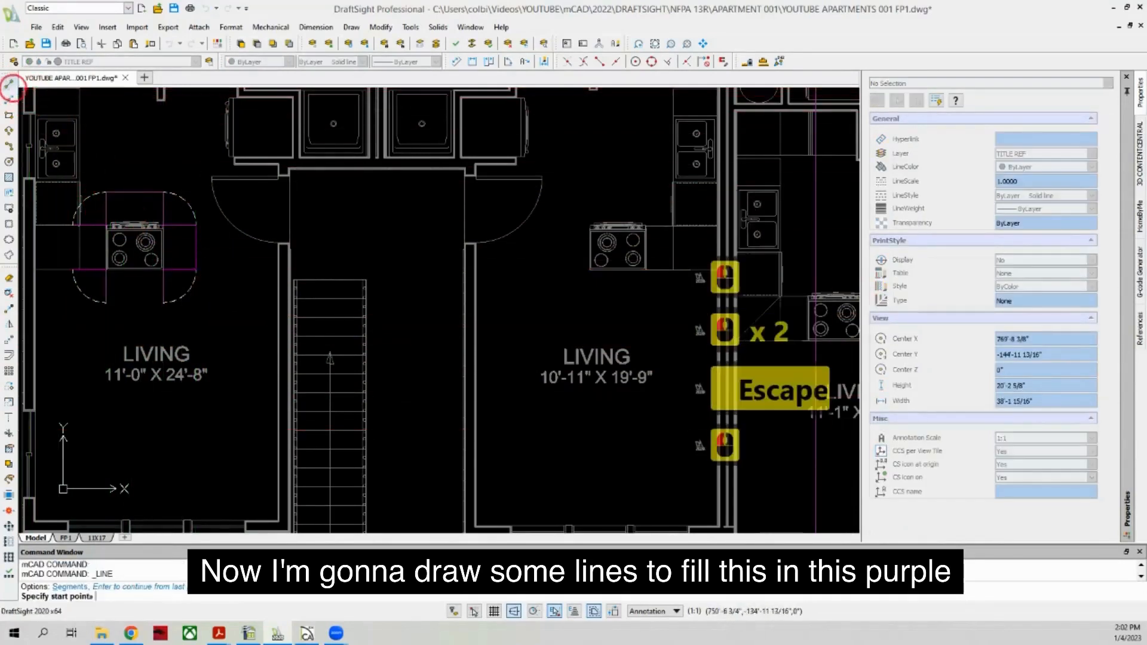
{"action": "left_click", "coordinate": [107, 281]}
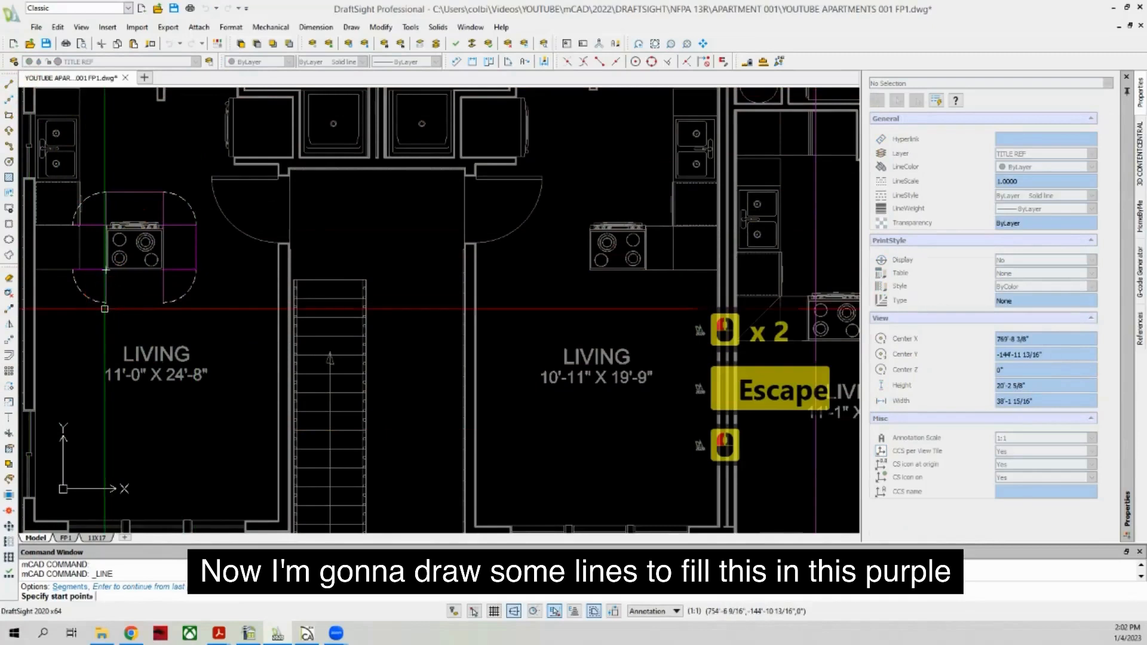
{"action": "left_click", "coordinate": [153, 304]}
{"action": "key", "text": "Escape"}
{"action": "left_click", "coordinate": [10, 87]}
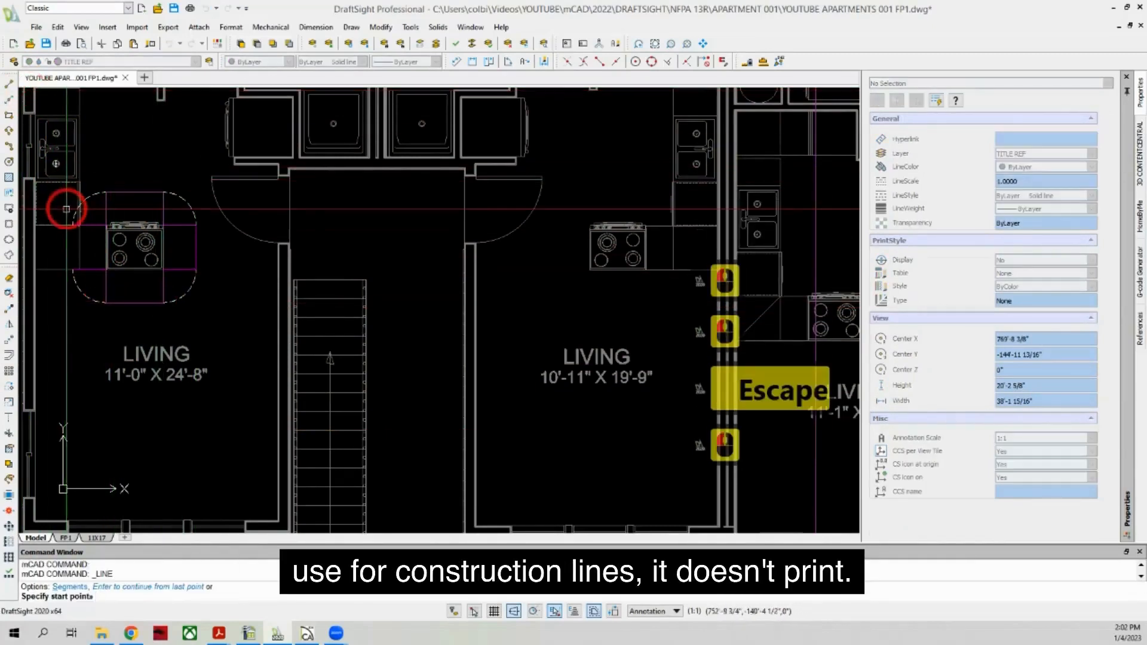
{"action": "scroll", "coordinate": [65, 230], "scroll_direction": "up", "scroll_amount": 4}
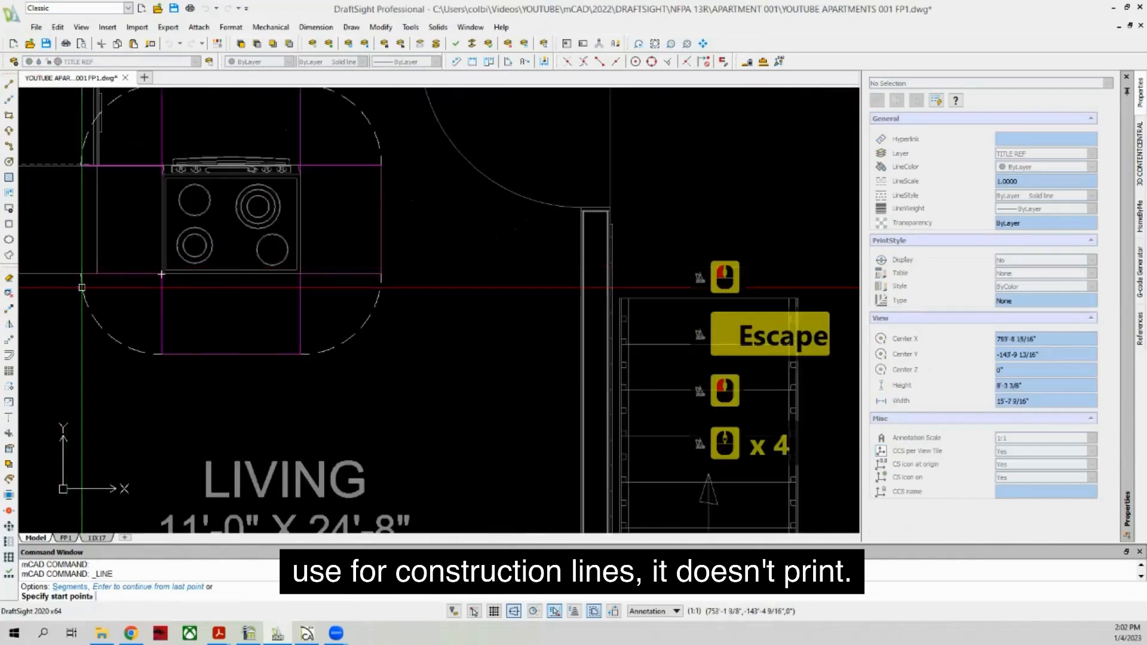
{"action": "left_click", "coordinate": [77, 208]}
{"action": "key", "text": "Escape"}
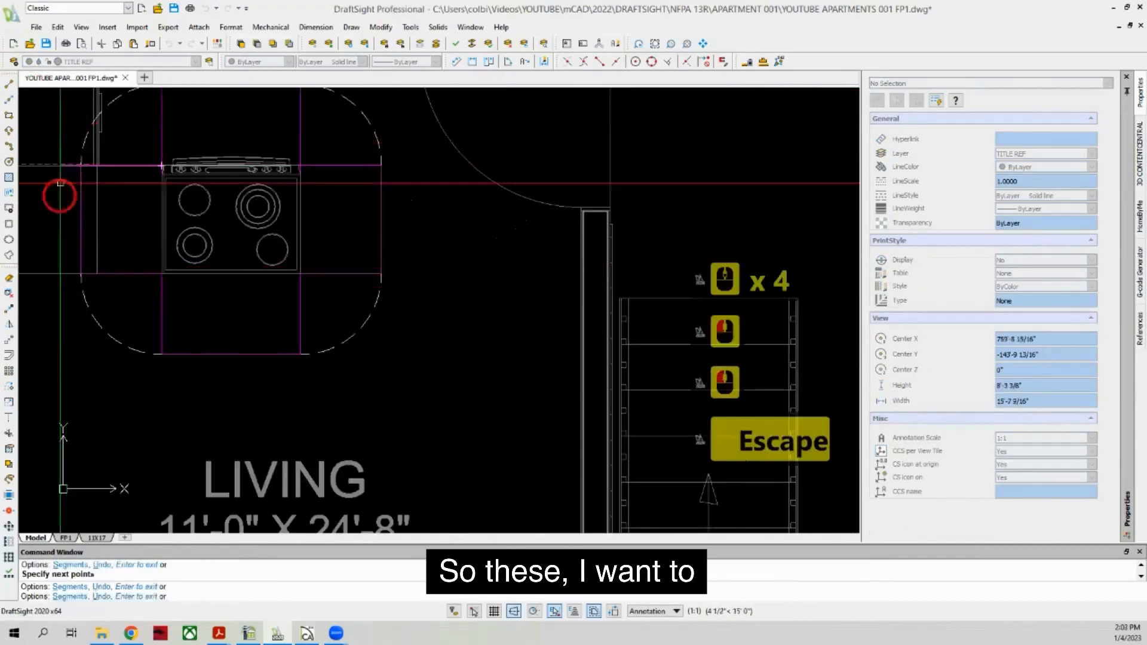
Step: Match the four new straight outline segments to the properties of the dashed arcs
{"action": "scroll", "coordinate": [62, 230], "scroll_direction": "down", "scroll_amount": 2}
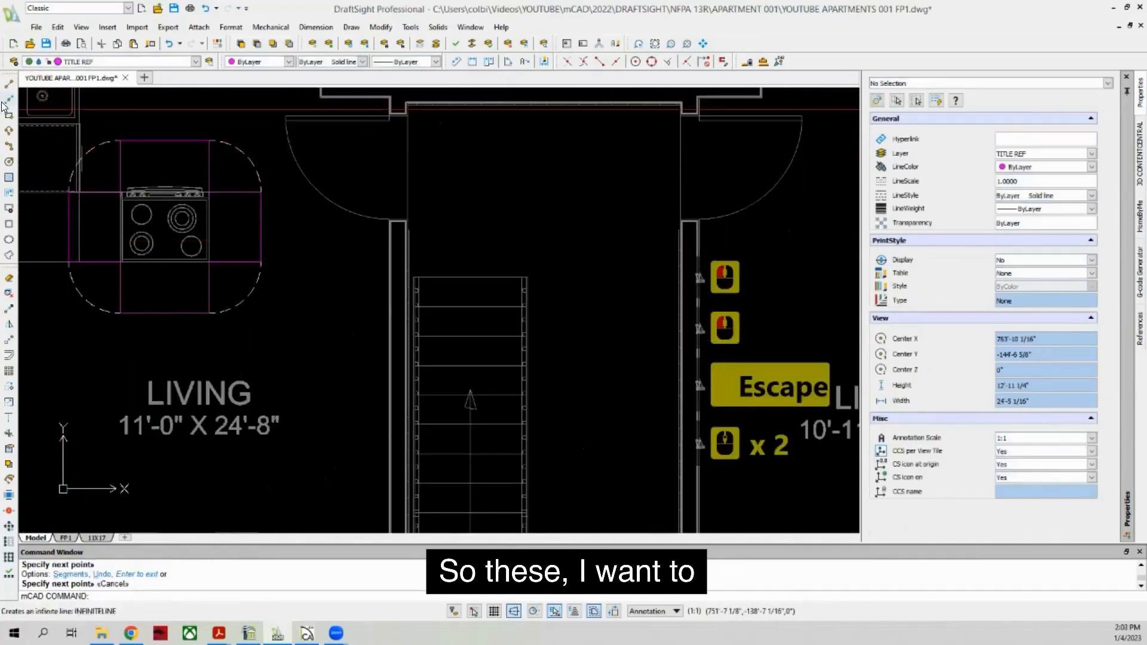
{"action": "left_click", "coordinate": [150, 44]}
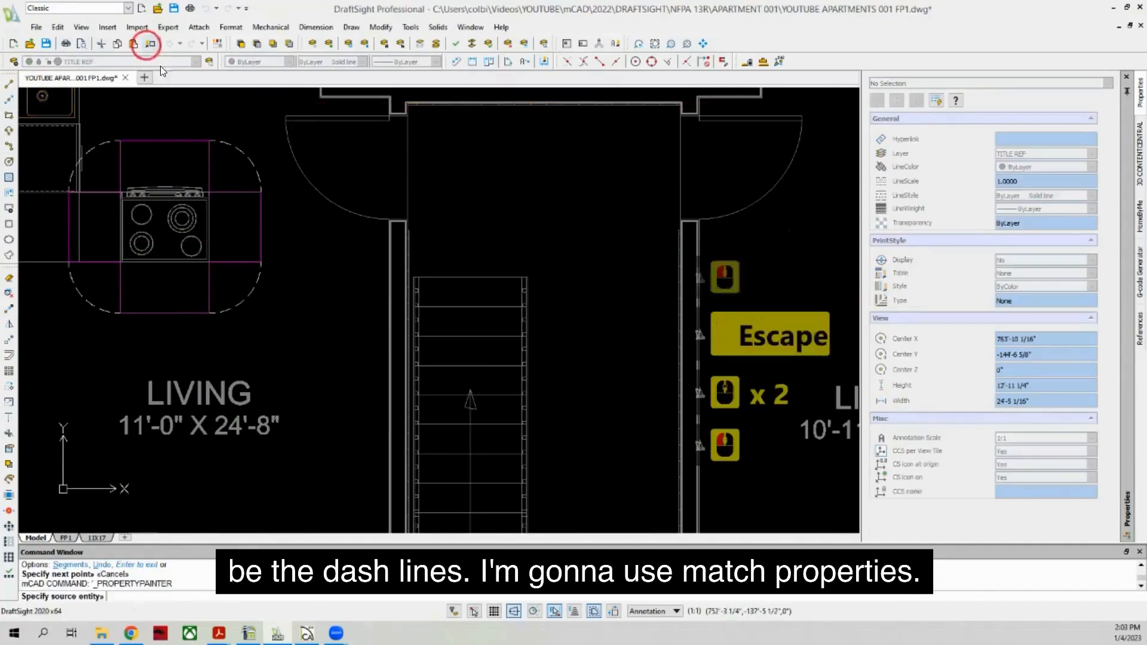
{"action": "right_click", "coordinate": [74, 272]}
{"action": "scroll", "coordinate": [74, 271], "scroll_direction": "down", "scroll_amount": 2}
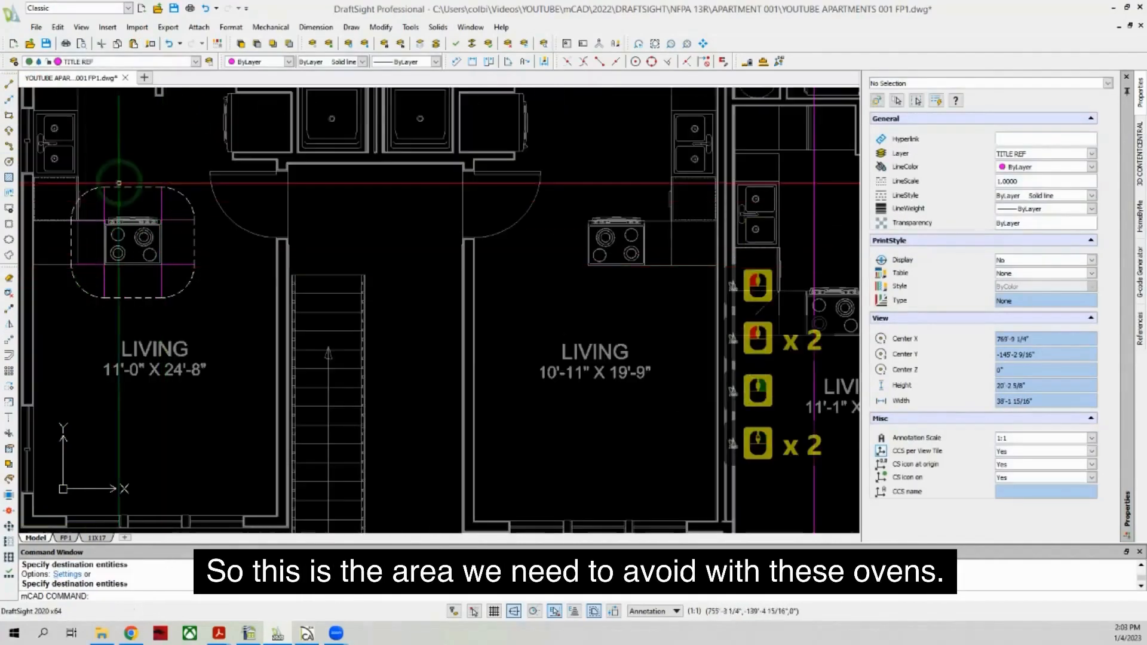
Step: Select the whole stove clearance outline with its 18" construction lines and copy it onto the other first-floor stoves
{"action": "scroll", "coordinate": [69, 224], "scroll_direction": "down", "scroll_amount": 2}
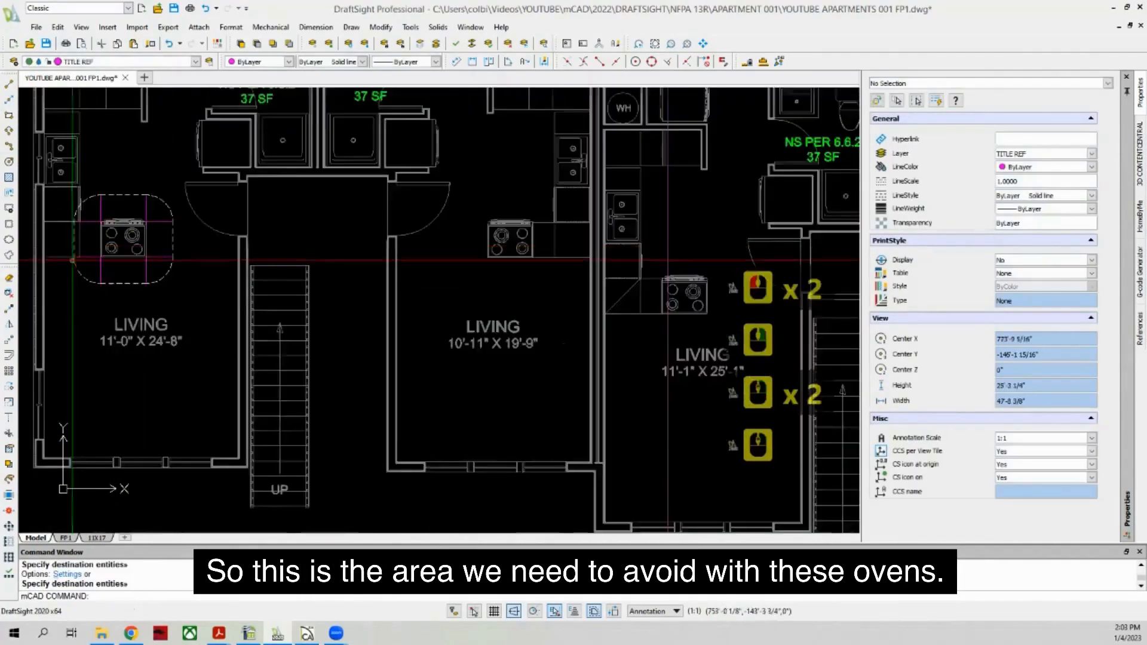
{"action": "left_click", "coordinate": [9, 309]}
{"action": "scroll", "coordinate": [89, 232], "scroll_direction": "up", "scroll_amount": 3}
{"action": "left_click", "coordinate": [190, 185]}
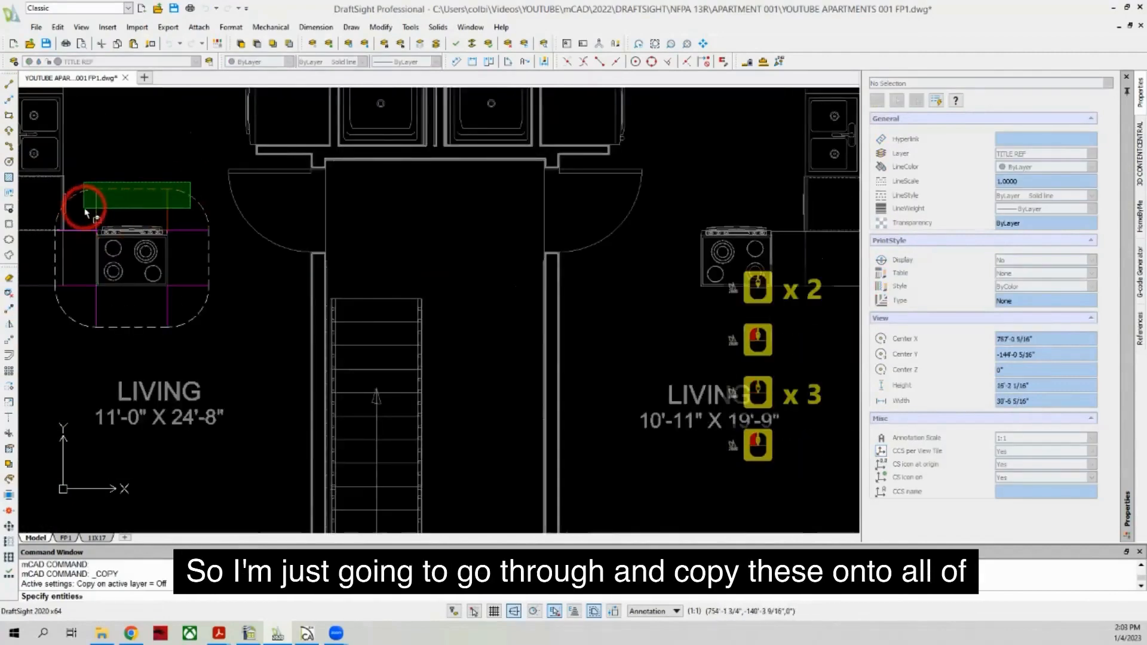
{"action": "left_click", "coordinate": [86, 213]}
{"action": "left_click", "coordinate": [212, 248]}
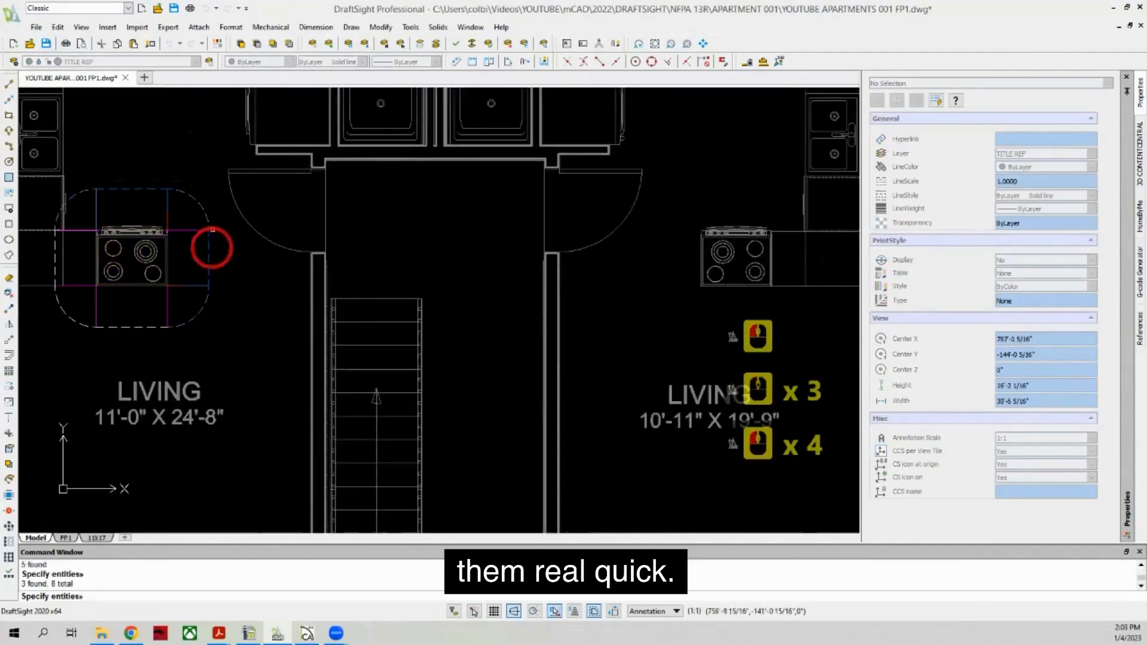
{"action": "left_click", "coordinate": [189, 318]}
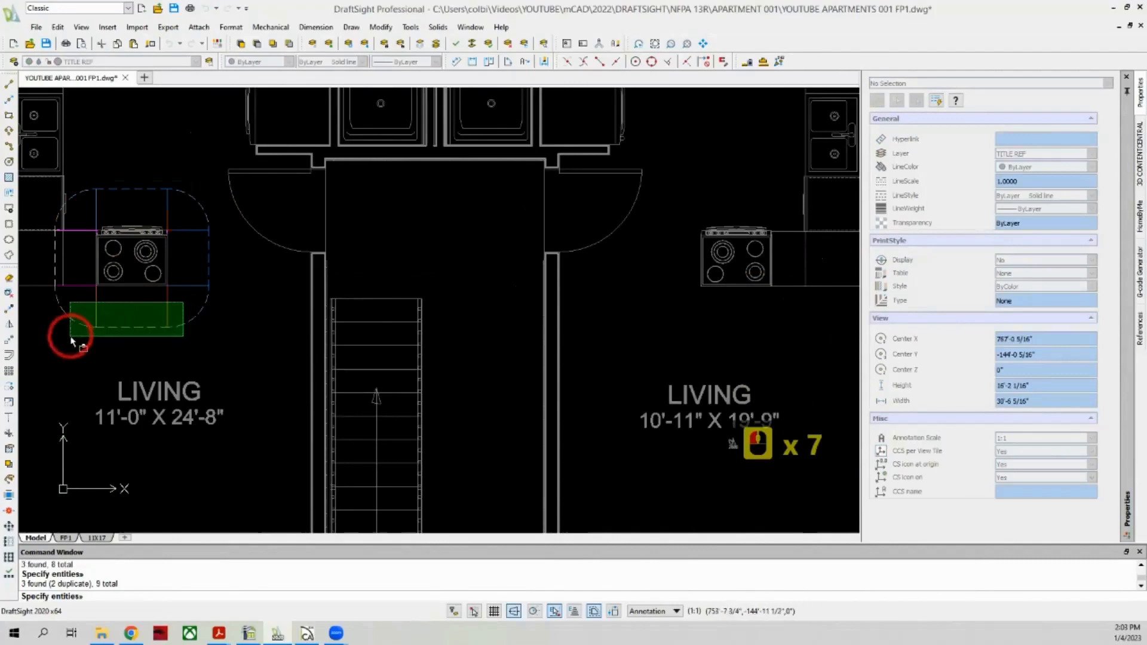
{"action": "left_click", "coordinate": [72, 286]}
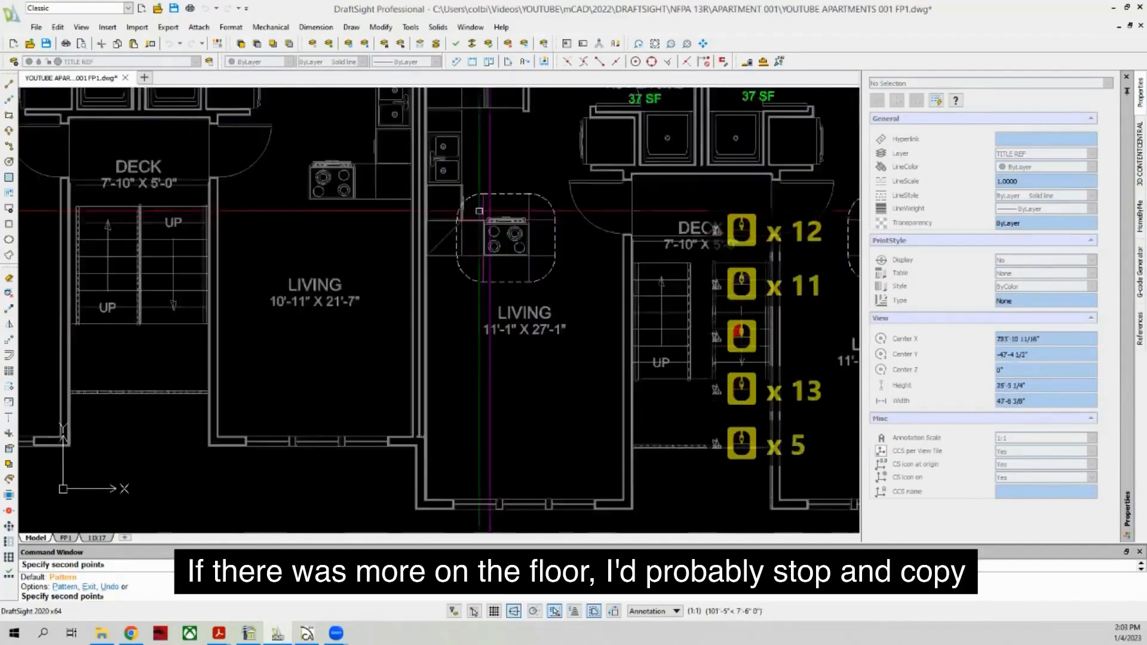
Step: Copy the clearance outline onto the second-floor stoves in the 10'-11" x 21'-7" and 11'-0" x 26'-9" living units
{"action": "scroll", "coordinate": [287, 209], "scroll_direction": "up", "scroll_amount": 7}
{"action": "scroll", "coordinate": [428, 184], "scroll_direction": "up", "scroll_amount": 3}
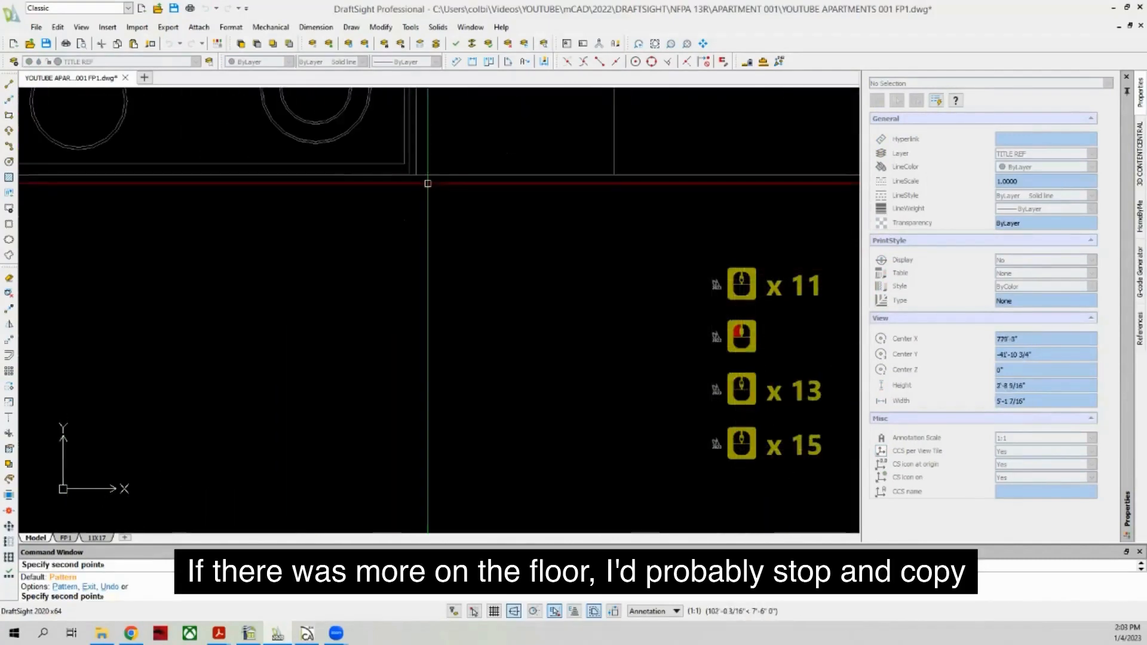
{"action": "left_click", "coordinate": [417, 174]}
{"action": "scroll", "coordinate": [481, 228], "scroll_direction": "down", "scroll_amount": 13}
{"action": "scroll", "coordinate": [327, 278], "scroll_direction": "up", "scroll_amount": 2}
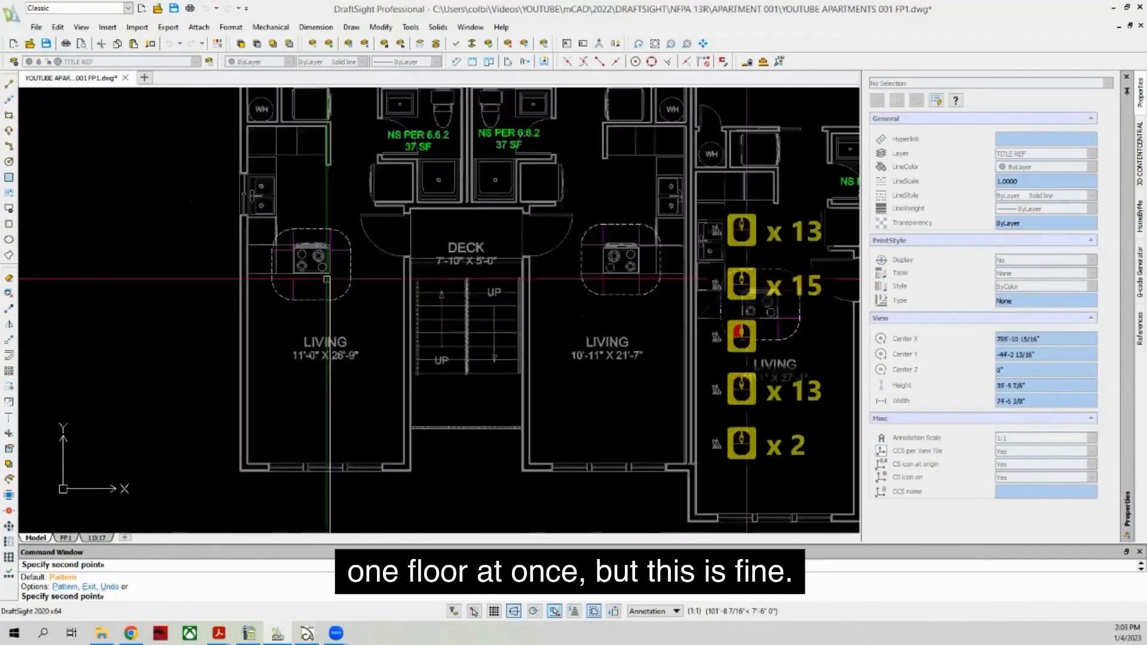
{"action": "scroll", "coordinate": [327, 278], "scroll_direction": "up", "scroll_amount": 10}
{"action": "left_click", "coordinate": [351, 256]}
Step: Copy the clearance outline onto all four third-floor stoves and finish copying
{"action": "scroll", "coordinate": [351, 256], "scroll_direction": "down", "scroll_amount": 18}
{"action": "scroll", "coordinate": [269, 239], "scroll_direction": "up", "scroll_amount": 1}
{"action": "scroll", "coordinate": [239, 239], "scroll_direction": "down", "scroll_amount": 4}
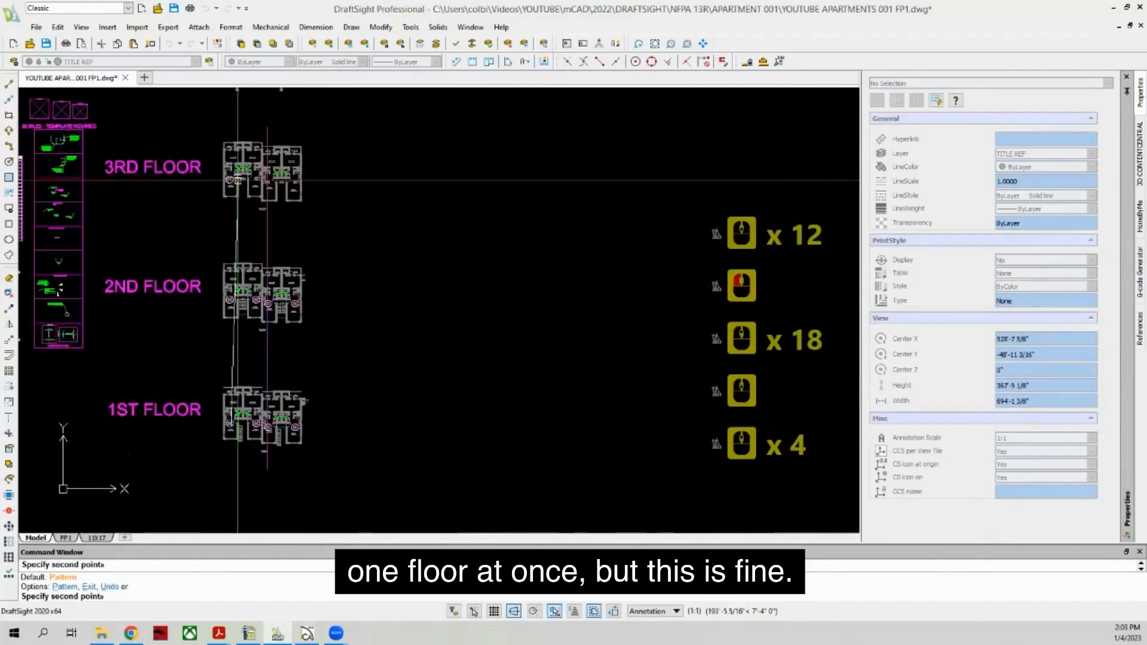
{"action": "scroll", "coordinate": [236, 180], "scroll_direction": "up", "scroll_amount": 7}
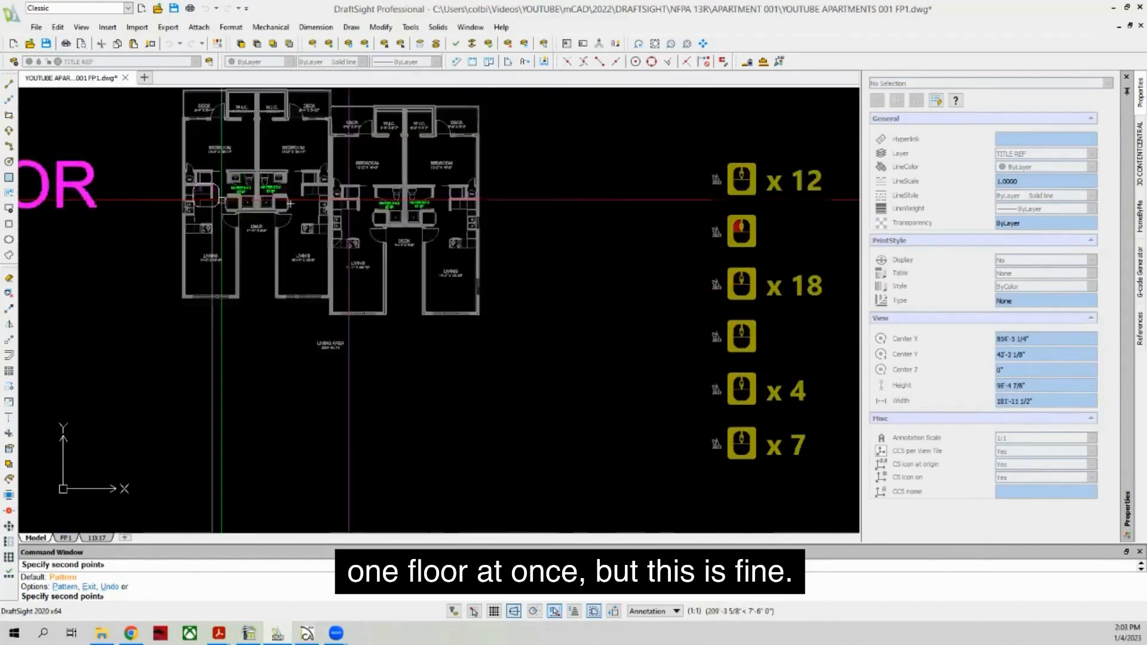
{"action": "scroll", "coordinate": [290, 203], "scroll_direction": "up", "scroll_amount": 7}
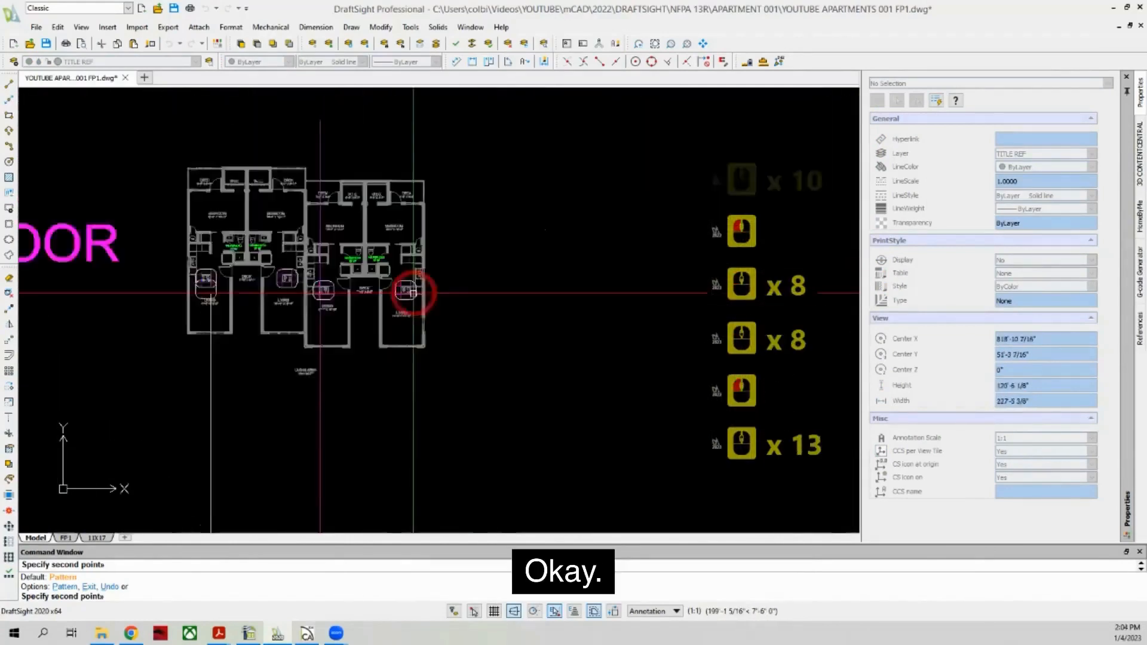
{"action": "scroll", "coordinate": [389, 239], "scroll_direction": "down", "scroll_amount": 2}
{"action": "key", "text": "Escape"}
{"action": "scroll", "coordinate": [389, 245], "scroll_direction": "down", "scroll_amount": 4}
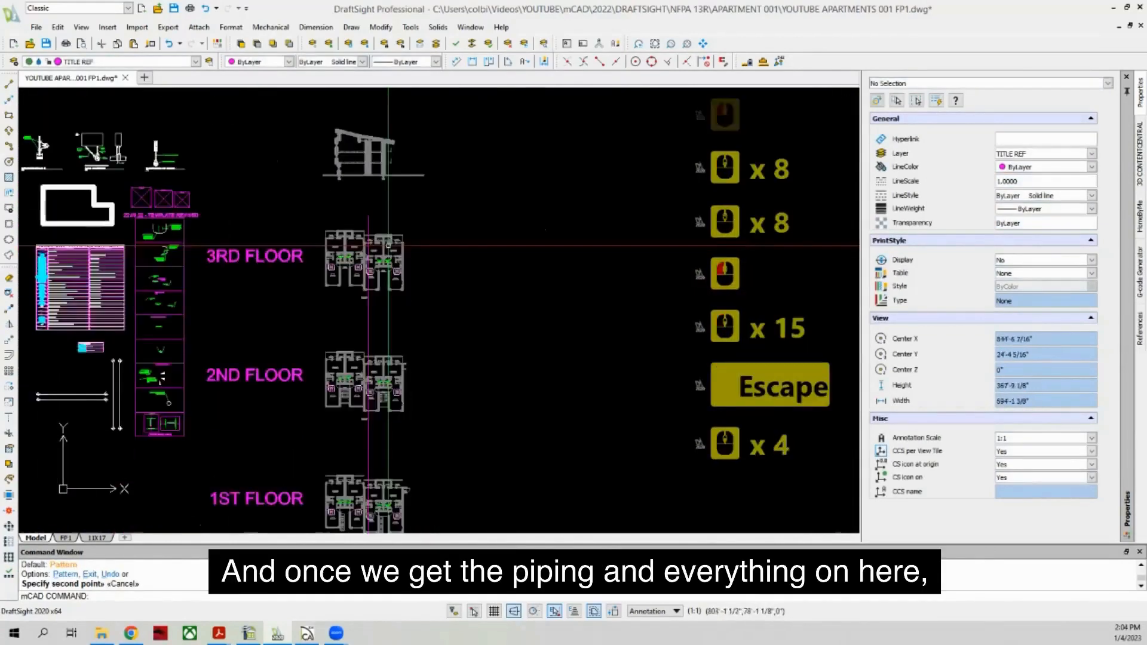
{"action": "scroll", "coordinate": [382, 262], "scroll_direction": "up", "scroll_amount": 1}
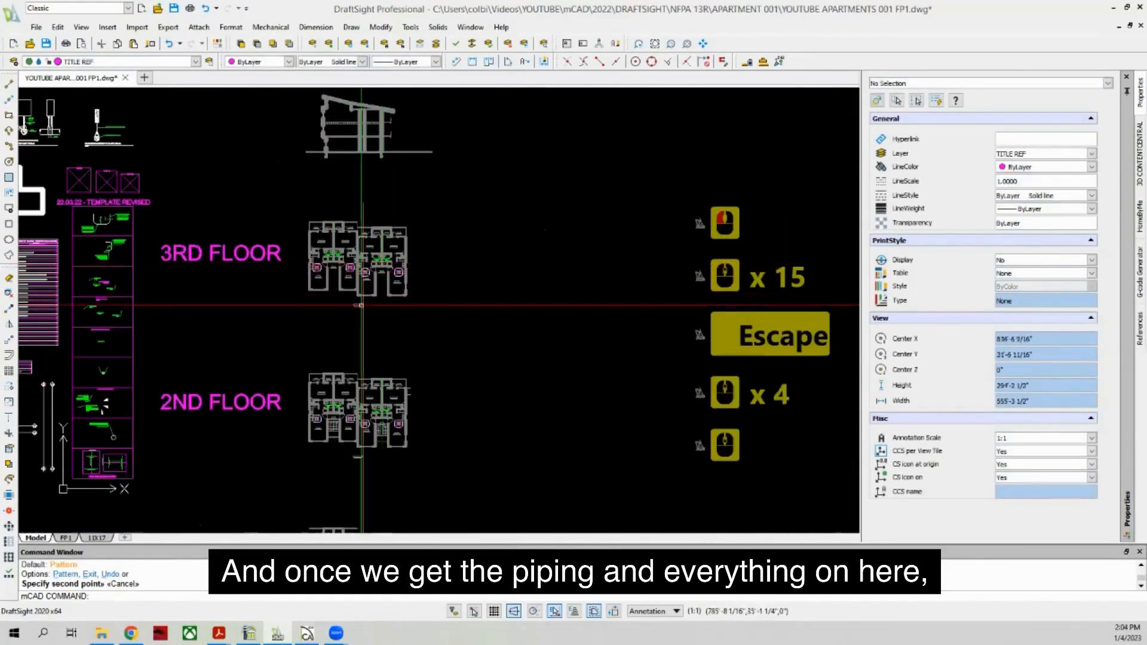
Step: Examine the template note requiring sprinklers a minimum of 18" from the oven/range and the finished floor plans
{"action": "scroll", "coordinate": [415, 280], "scroll_direction": "up", "scroll_amount": 1}
{"action": "scroll", "coordinate": [261, 282], "scroll_direction": "down", "scroll_amount": 1}
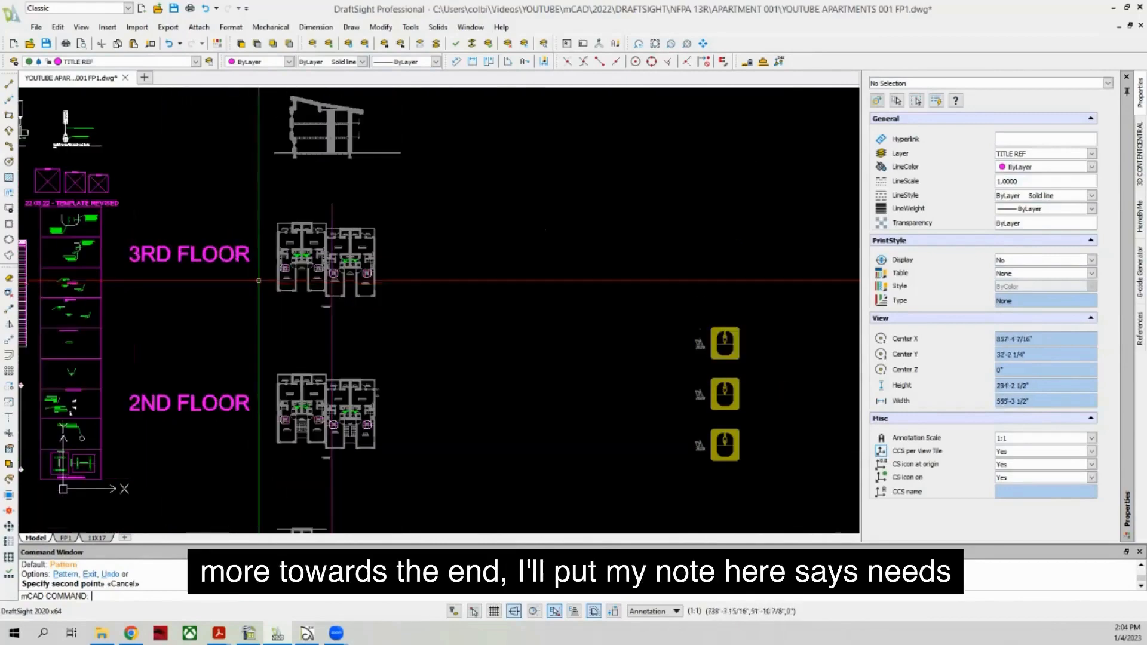
{"action": "scroll", "coordinate": [48, 245], "scroll_direction": "up", "scroll_amount": 2}
{"action": "scroll", "coordinate": [48, 244], "scroll_direction": "up", "scroll_amount": 2}
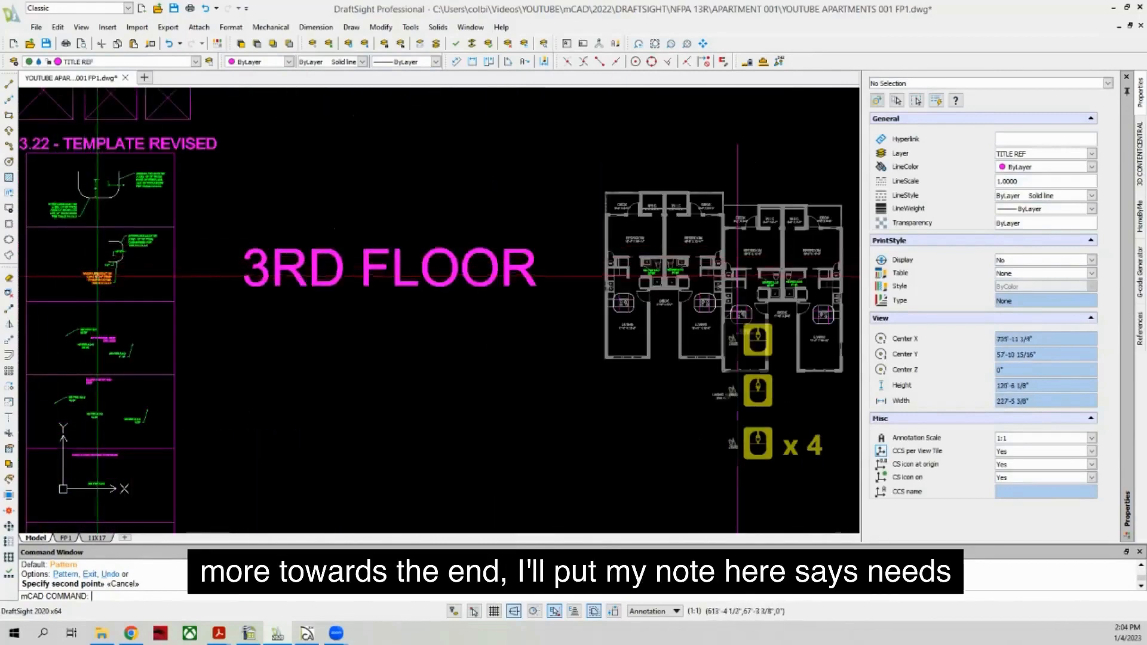
{"action": "scroll", "coordinate": [98, 275], "scroll_direction": "up", "scroll_amount": 7}
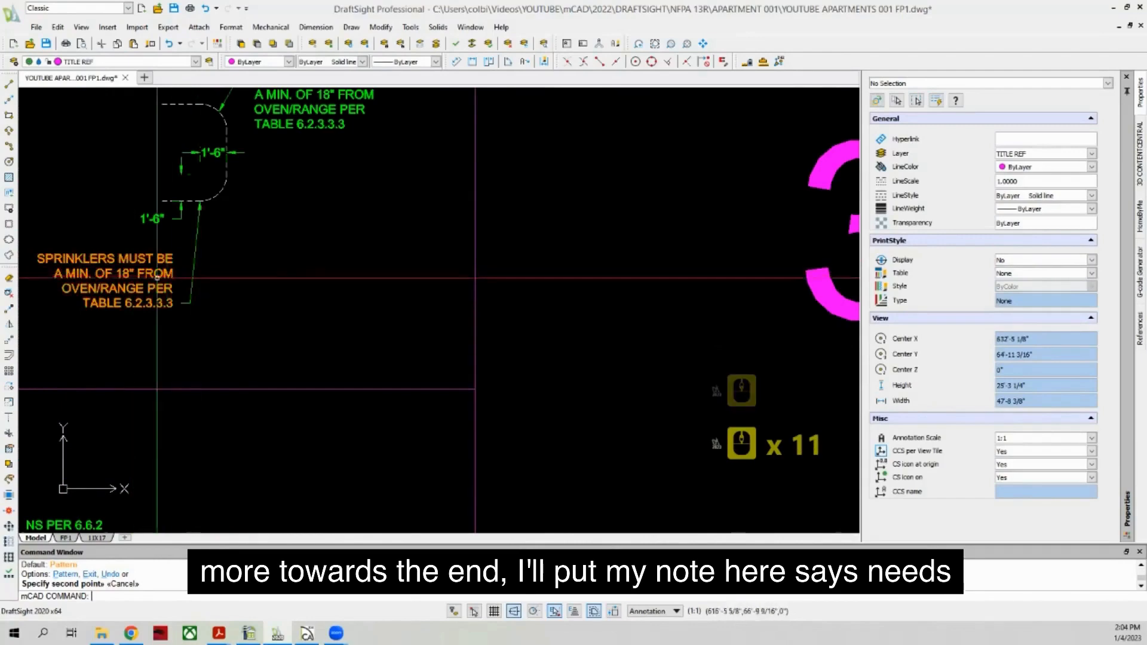
{"action": "scroll", "coordinate": [70, 280], "scroll_direction": "down", "scroll_amount": 6}
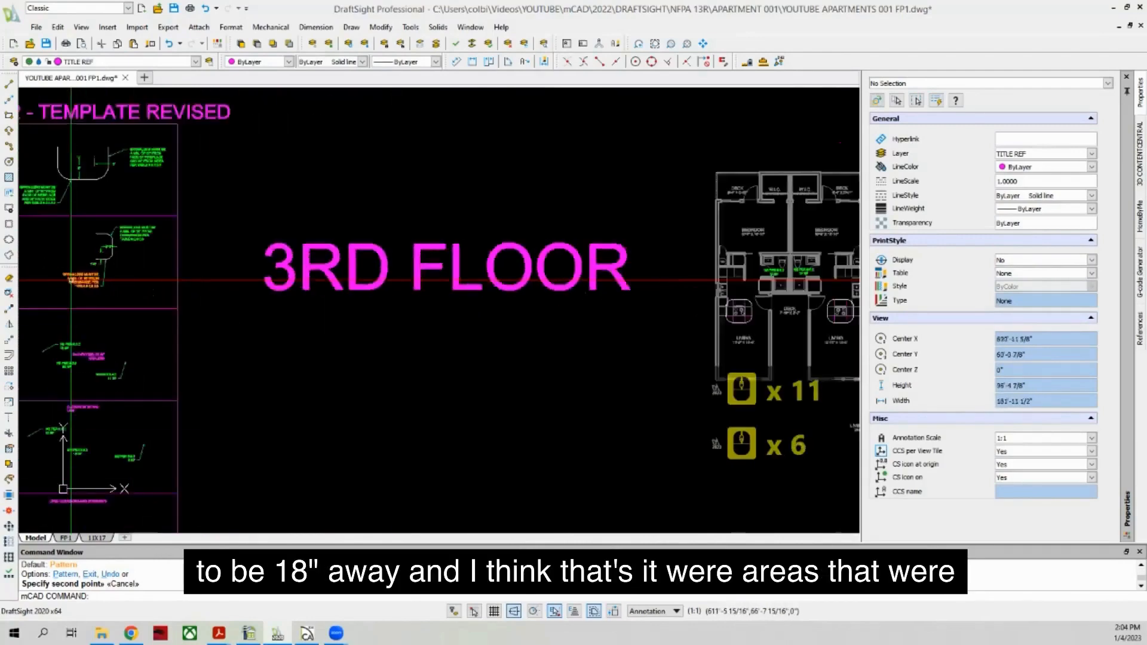
{"action": "scroll", "coordinate": [71, 280], "scroll_direction": "down", "scroll_amount": 3}
{"action": "scroll", "coordinate": [292, 406], "scroll_direction": "up", "scroll_amount": 4}
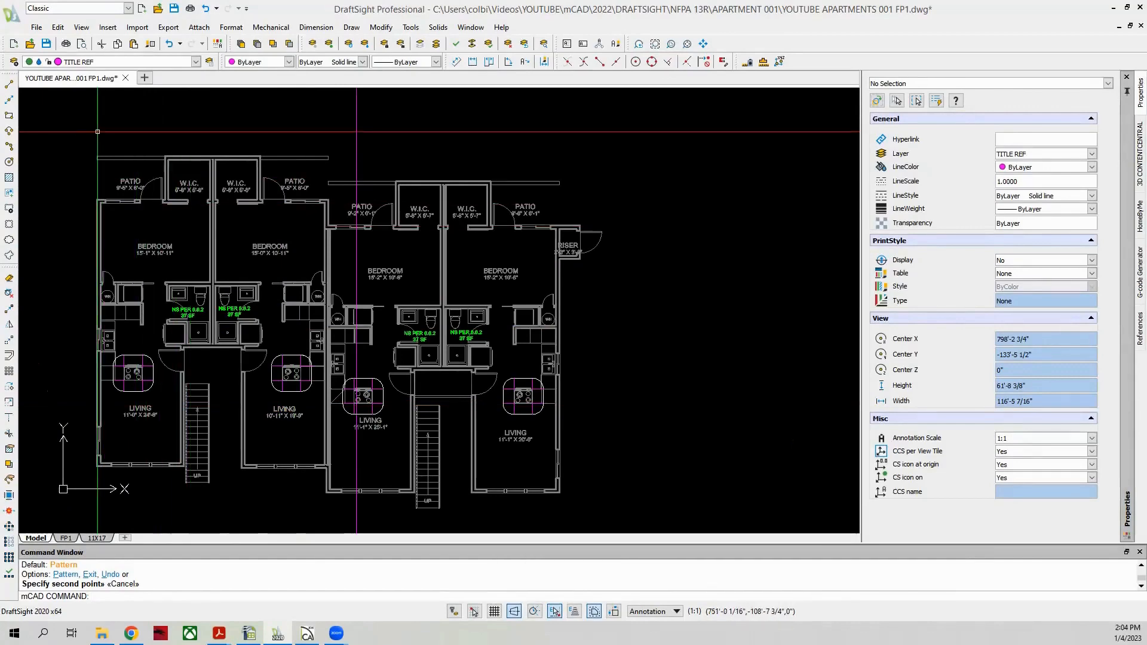
Step: Draw a diagonal construction line corner to corner across the first-floor 15'-1" x 10'-11" bedroom
{"action": "left_click", "coordinate": [9, 84]}
{"action": "scroll", "coordinate": [92, 184], "scroll_direction": "up", "scroll_amount": 11}
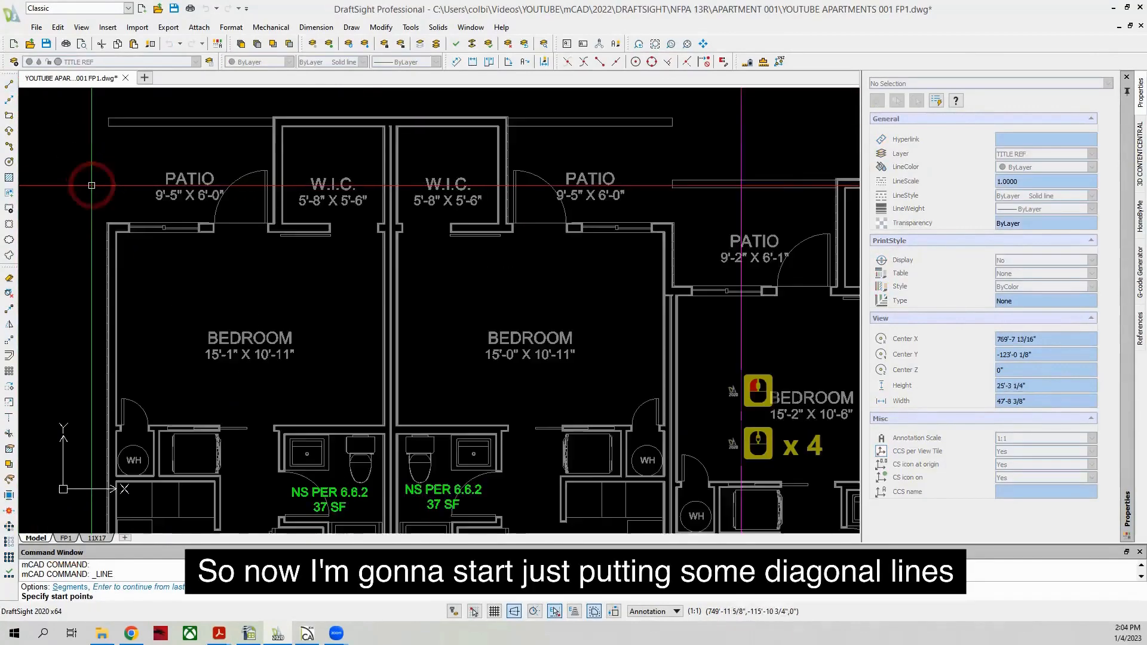
{"action": "left_click", "coordinate": [120, 256]}
{"action": "scroll", "coordinate": [120, 257], "scroll_direction": "down", "scroll_amount": 9}
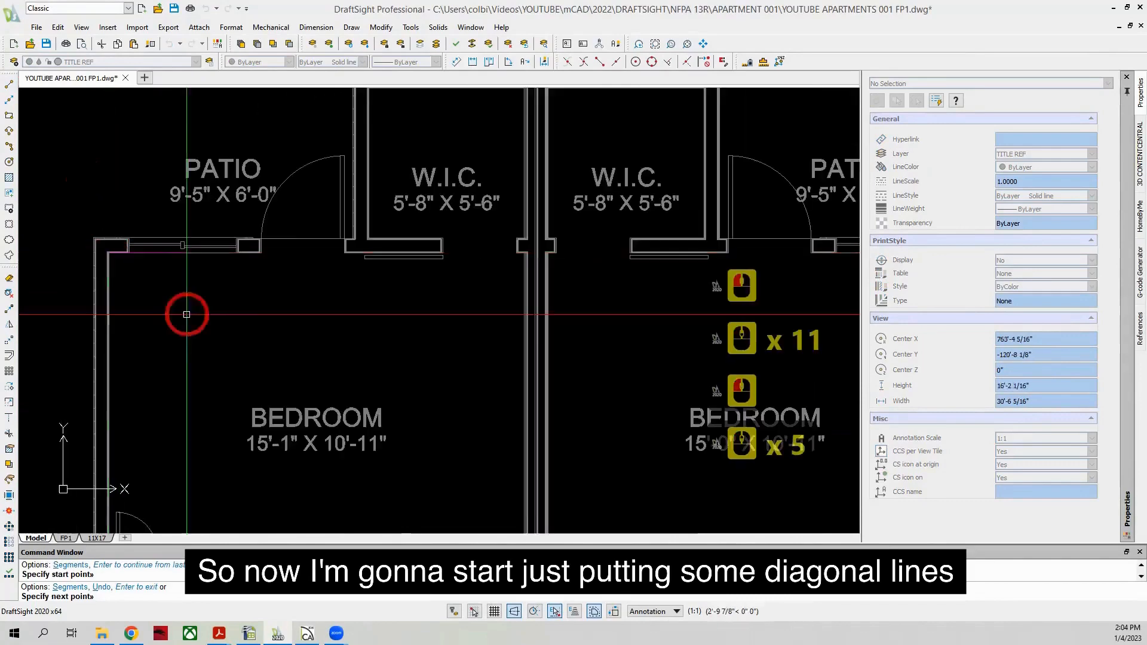
{"action": "scroll", "coordinate": [183, 284], "scroll_direction": "up", "scroll_amount": 7}
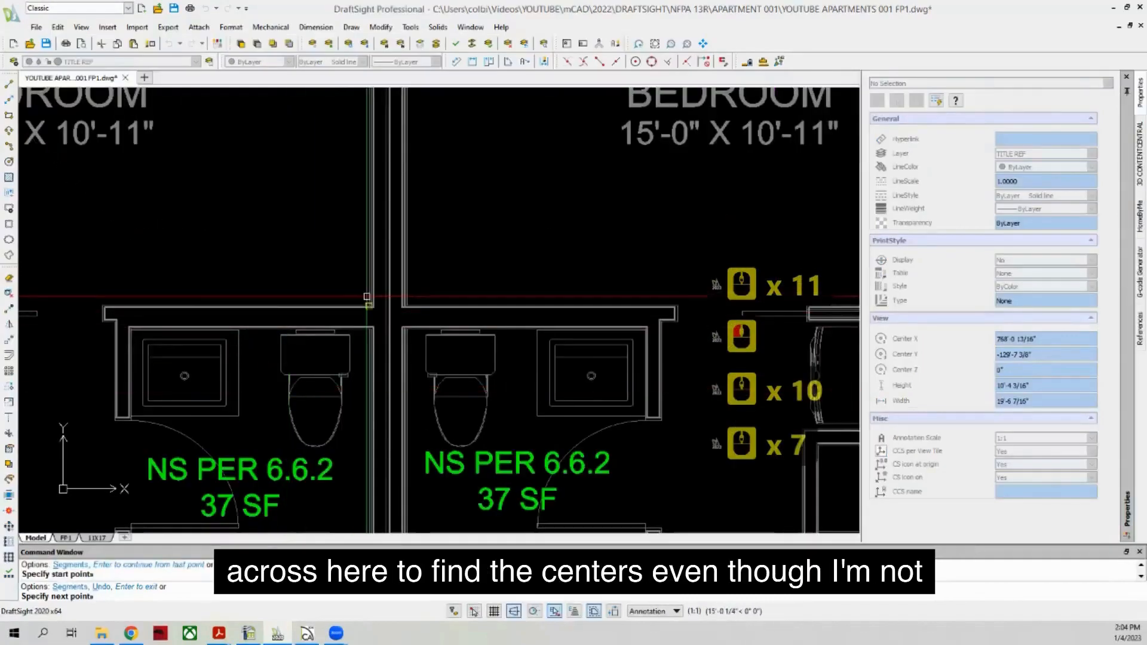
{"action": "scroll", "coordinate": [374, 297], "scroll_direction": "up", "scroll_amount": 5}
{"action": "left_click", "coordinate": [377, 295]}
{"action": "scroll", "coordinate": [351, 332], "scroll_direction": "down", "scroll_amount": 4}
{"action": "scroll", "coordinate": [334, 287], "scroll_direction": "down", "scroll_amount": 11}
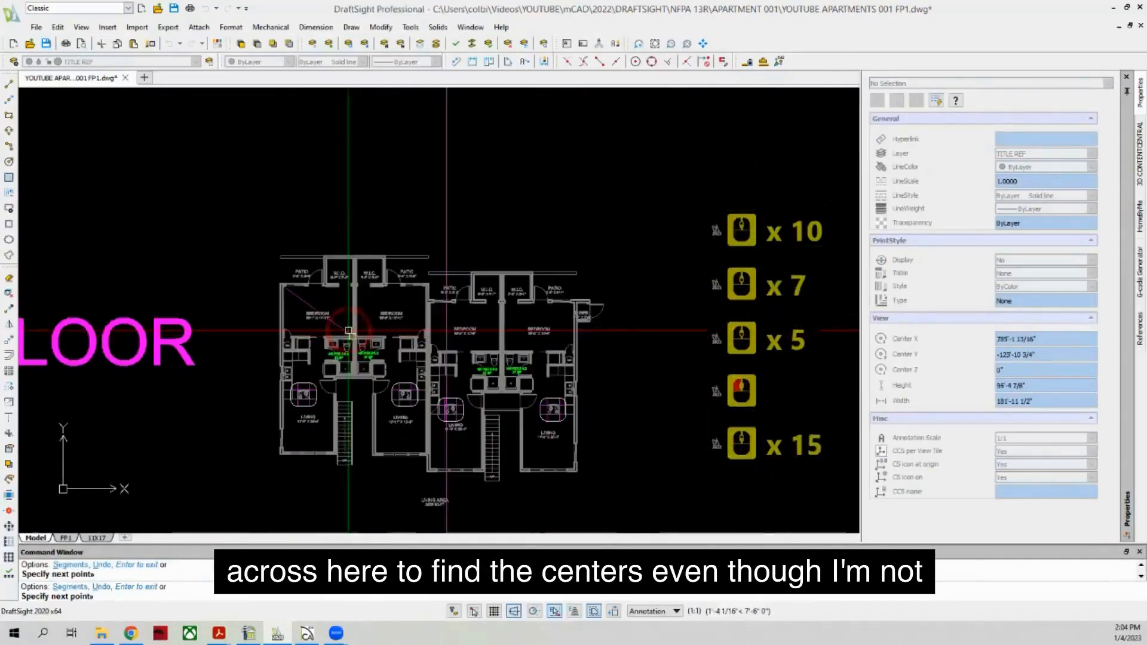
{"action": "key", "text": "Escape"}
Step: Draw a diagonal construction line between opposite corners of the 5'-8" x 5'-6" W.I.C. adjoining the 15'-1" x 10'-11" bedroom
{"action": "scroll", "coordinate": [87, 217], "scroll_direction": "up", "scroll_amount": 4}
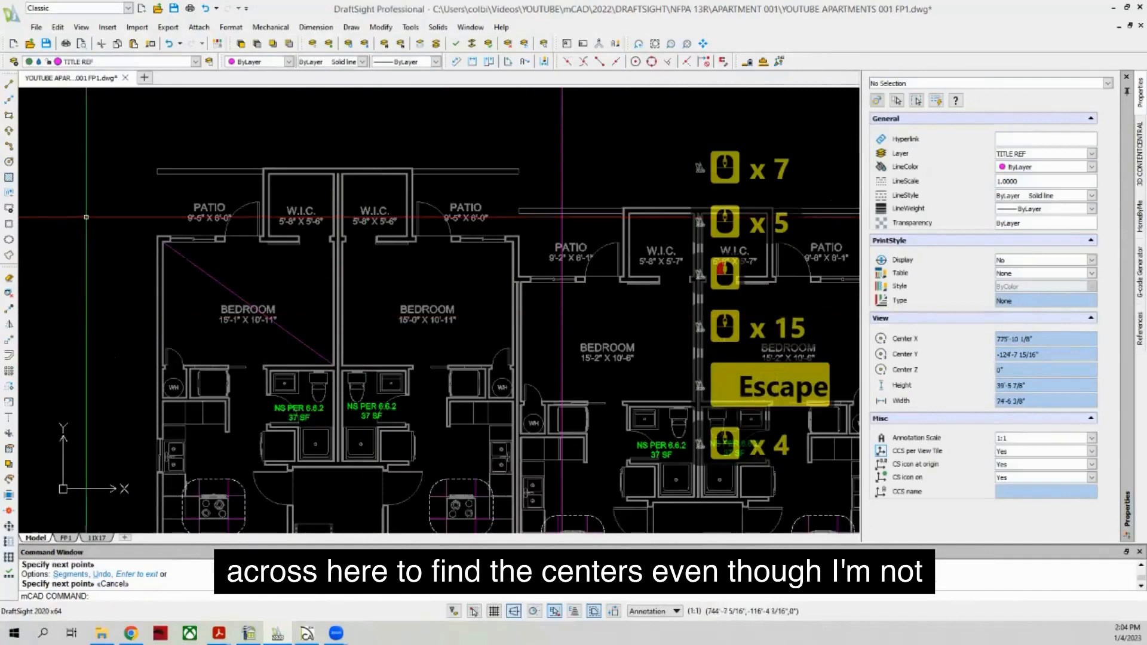
{"action": "left_click", "coordinate": [10, 88]}
{"action": "scroll", "coordinate": [335, 179], "scroll_direction": "up", "scroll_amount": 6}
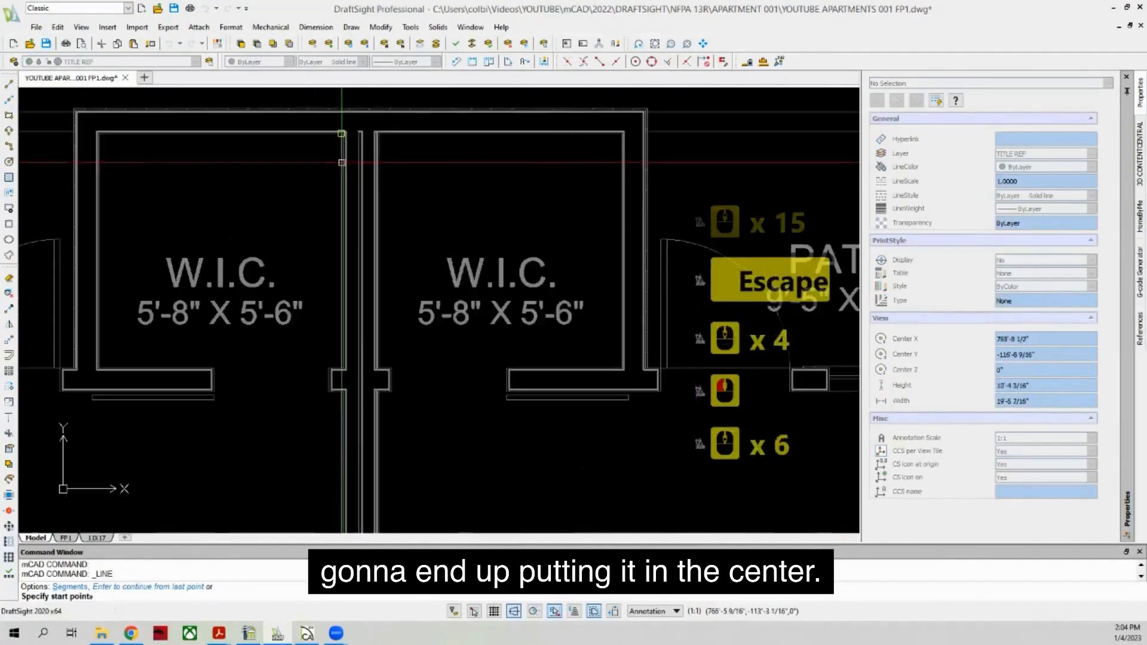
{"action": "scroll", "coordinate": [342, 162], "scroll_direction": "up", "scroll_amount": 2}
{"action": "left_click", "coordinate": [349, 141]}
{"action": "scroll", "coordinate": [231, 251], "scroll_direction": "down", "scroll_amount": 4}
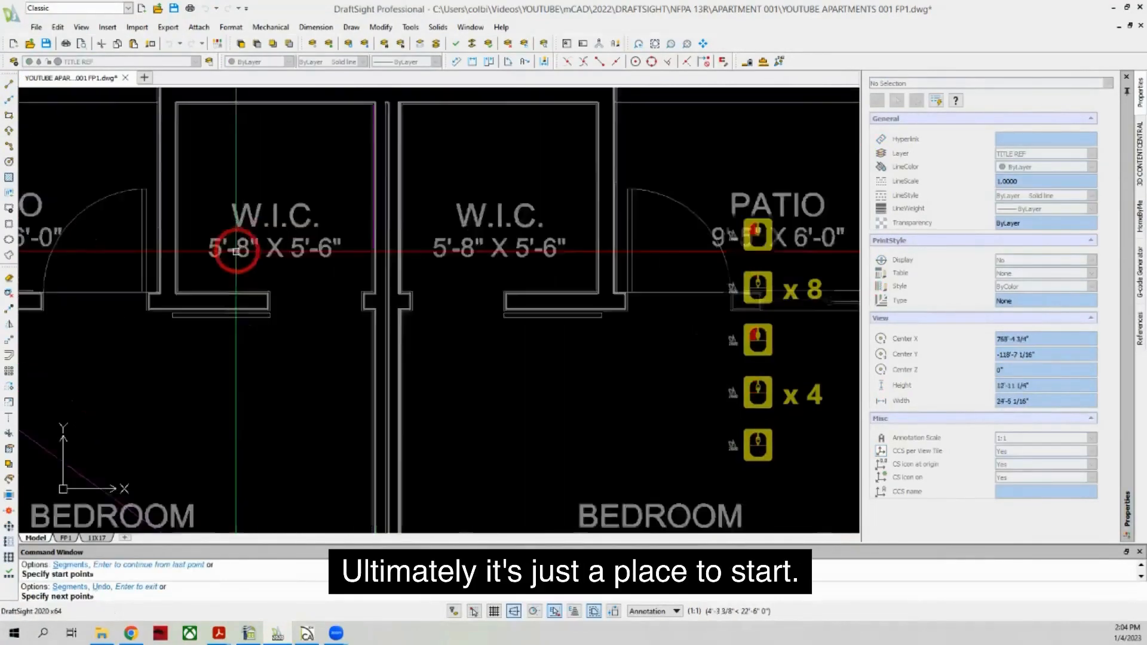
{"action": "scroll", "coordinate": [166, 304], "scroll_direction": "up", "scroll_amount": 7}
{"action": "left_click", "coordinate": [108, 327]}
{"action": "scroll", "coordinate": [95, 275], "scroll_direction": "down", "scroll_amount": 4}
{"action": "key", "text": "Escape"}
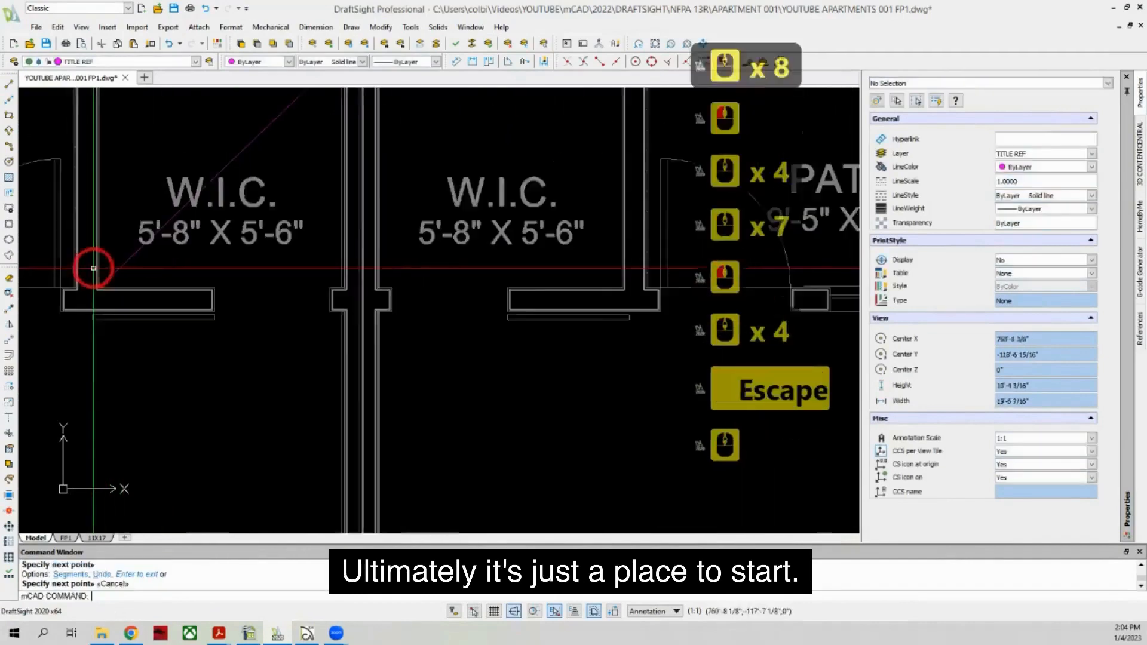
Step: Draw a diagonal construction line across the same unit's water heater closet
{"action": "scroll", "coordinate": [54, 370], "scroll_direction": "down", "scroll_amount": 11}
{"action": "scroll", "coordinate": [52, 380], "scroll_direction": "up", "scroll_amount": 4}
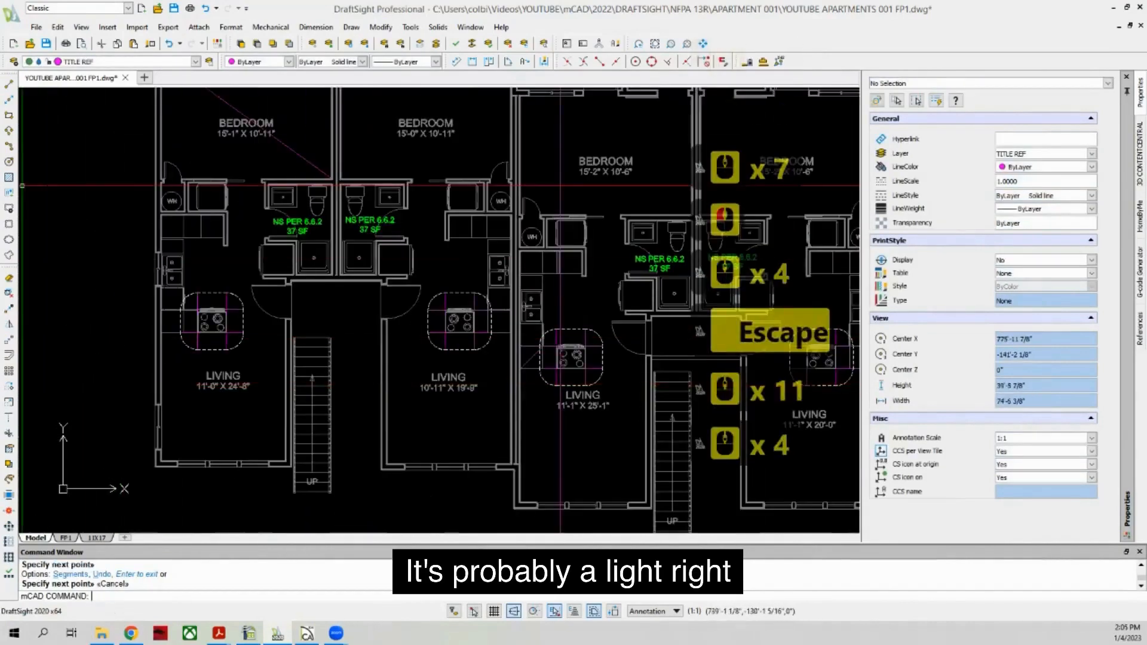
{"action": "left_click", "coordinate": [9, 85]}
{"action": "scroll", "coordinate": [233, 193], "scroll_direction": "up", "scroll_amount": 4}
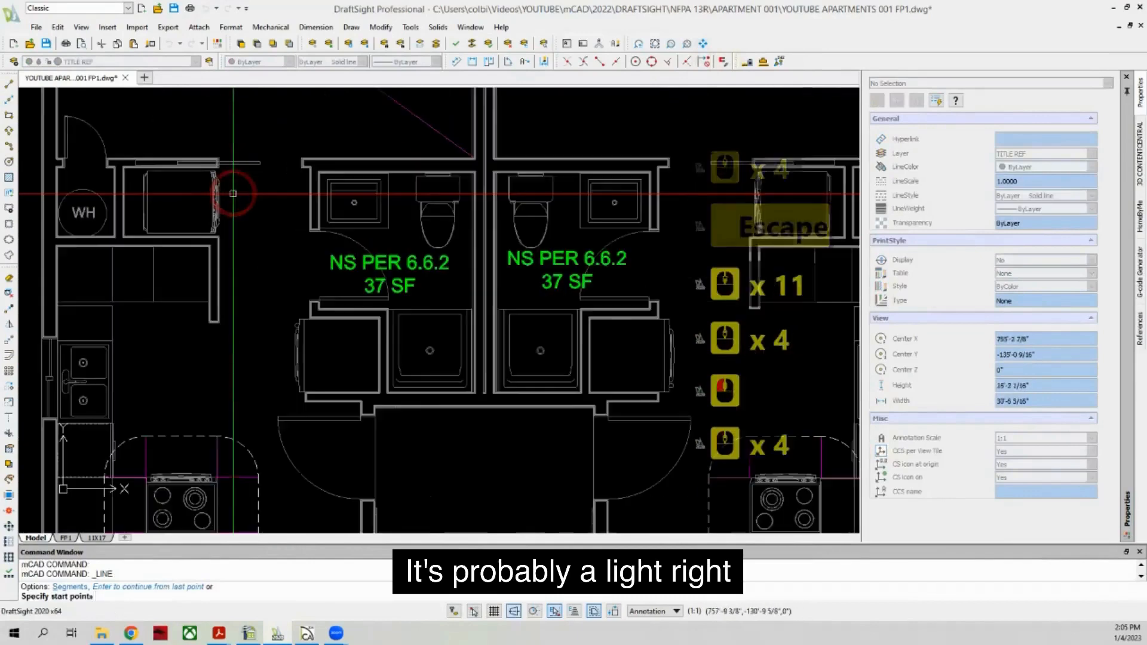
{"action": "scroll", "coordinate": [62, 167], "scroll_direction": "up", "scroll_amount": 5}
{"action": "left_click", "coordinate": [62, 168]}
{"action": "scroll", "coordinate": [54, 186], "scroll_direction": "down", "scroll_amount": 4}
{"action": "key", "text": "Escape"}
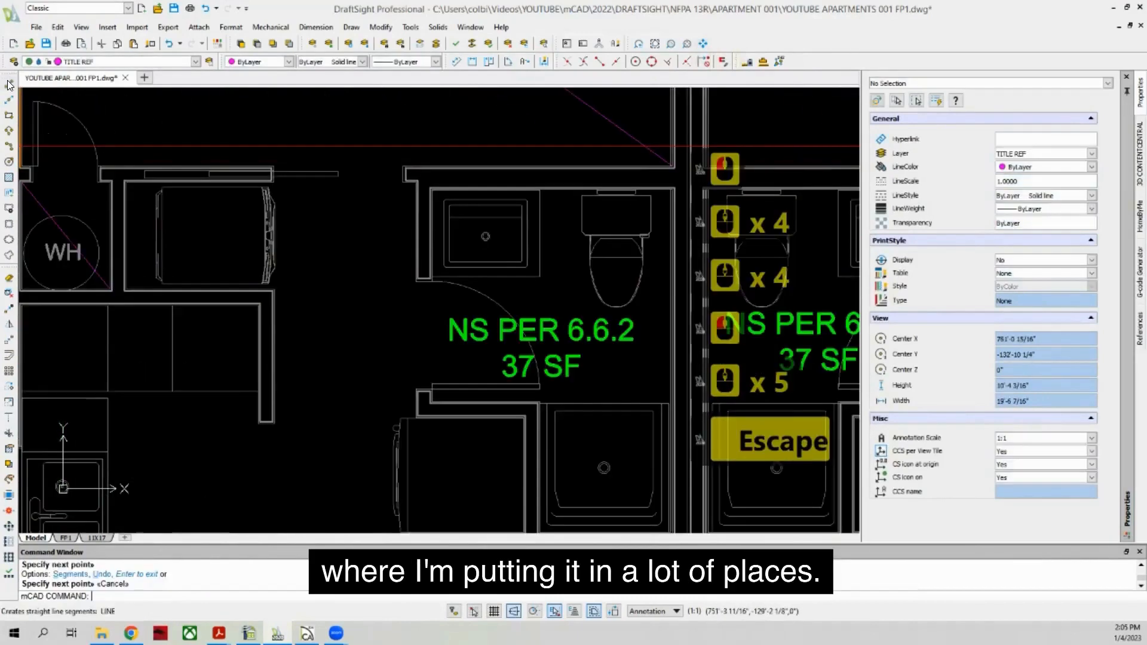
Step: Draw a diagonal construction line from the kitchen corner to the opposite corner of the 11'-0" x 24'-8" living room
{"action": "left_click", "coordinate": [9, 84]}
{"action": "scroll", "coordinate": [131, 110], "scroll_direction": "down", "scroll_amount": 3}
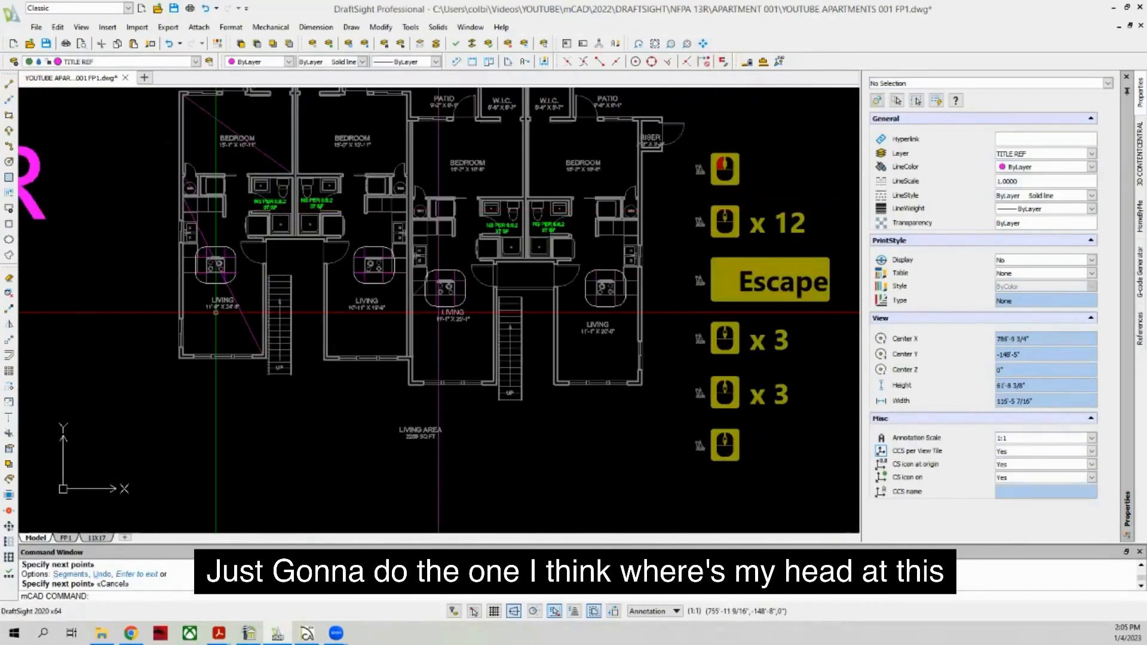
{"action": "scroll", "coordinate": [209, 315], "scroll_direction": "down", "scroll_amount": 1}
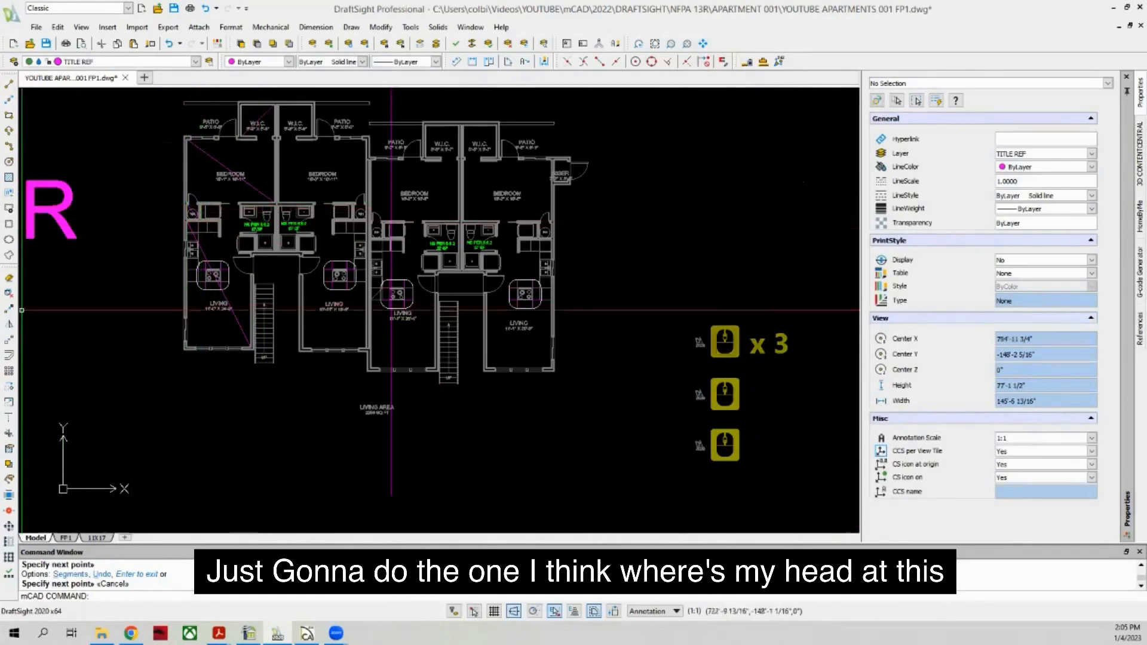
Step: Copy the R3516 recessed pendent symbol from the Fire Sprinkler Layout table to the midpoint of the living room diagonal
{"action": "left_click", "coordinate": [9, 309]}
{"action": "scroll", "coordinate": [268, 297], "scroll_direction": "down", "scroll_amount": 12}
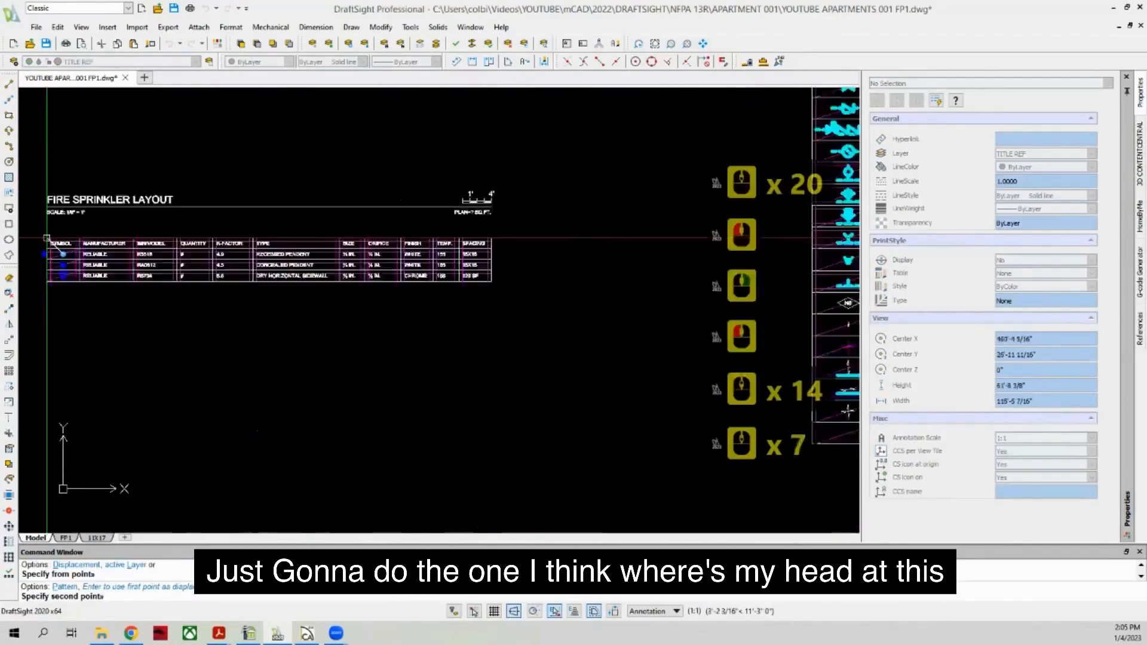
{"action": "scroll", "coordinate": [63, 245], "scroll_direction": "up", "scroll_amount": 4}
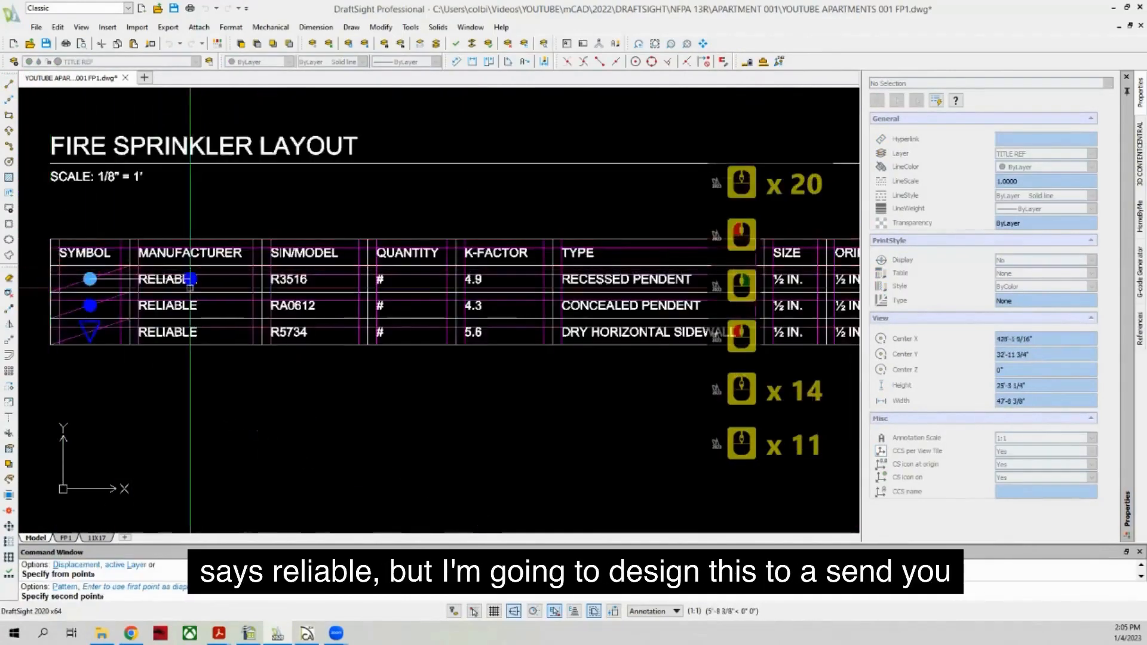
{"action": "scroll", "coordinate": [122, 279], "scroll_direction": "down", "scroll_amount": 16}
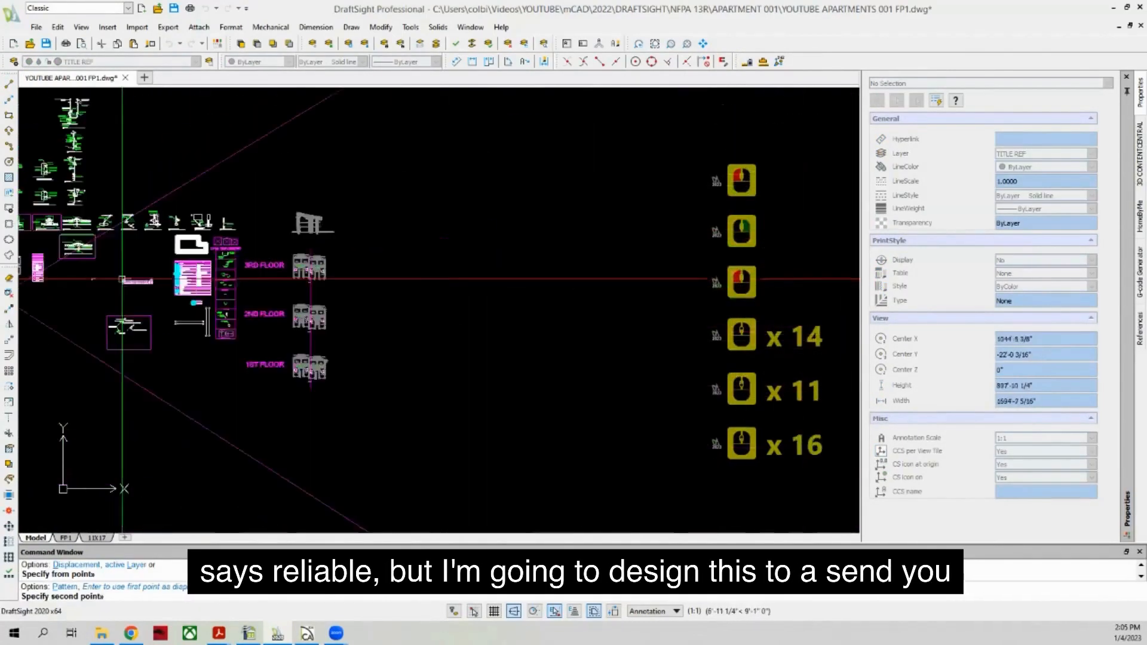
{"action": "scroll", "coordinate": [325, 316], "scroll_direction": "up", "scroll_amount": 12}
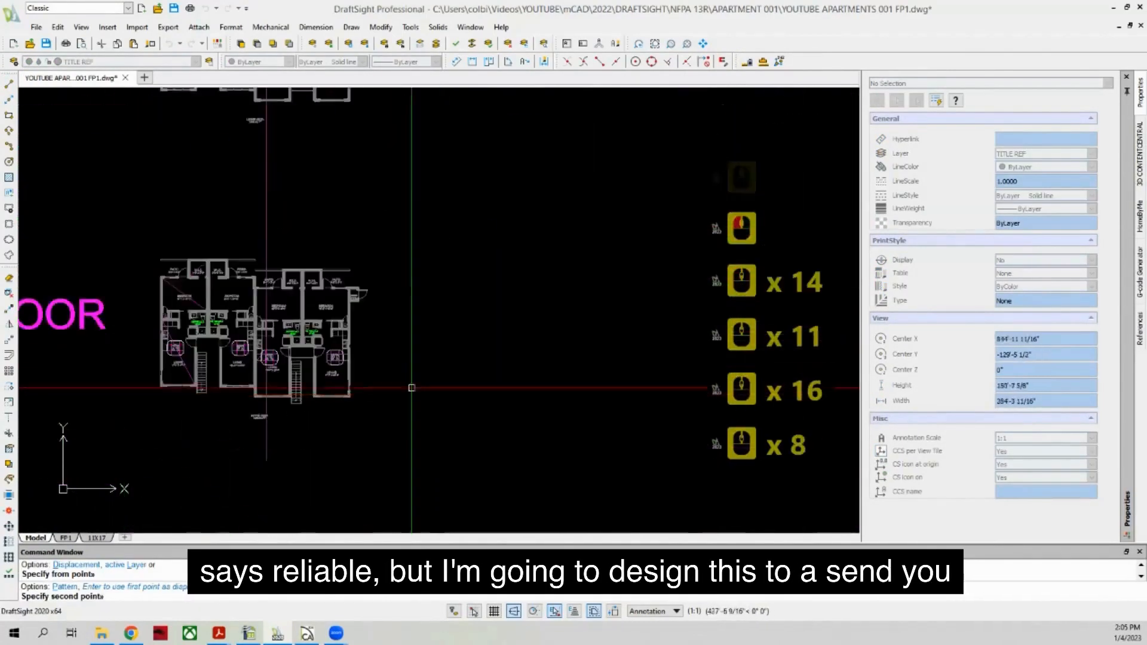
{"action": "scroll", "coordinate": [350, 339], "scroll_direction": "down", "scroll_amount": 2}
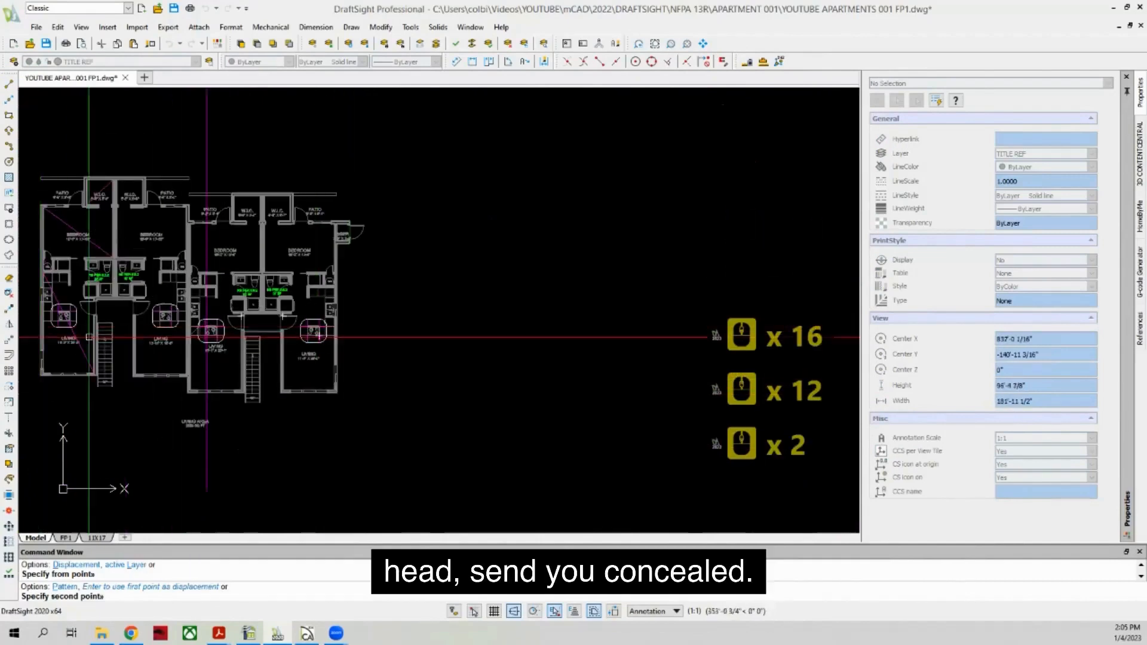
{"action": "scroll", "coordinate": [217, 306], "scroll_direction": "up", "scroll_amount": 8}
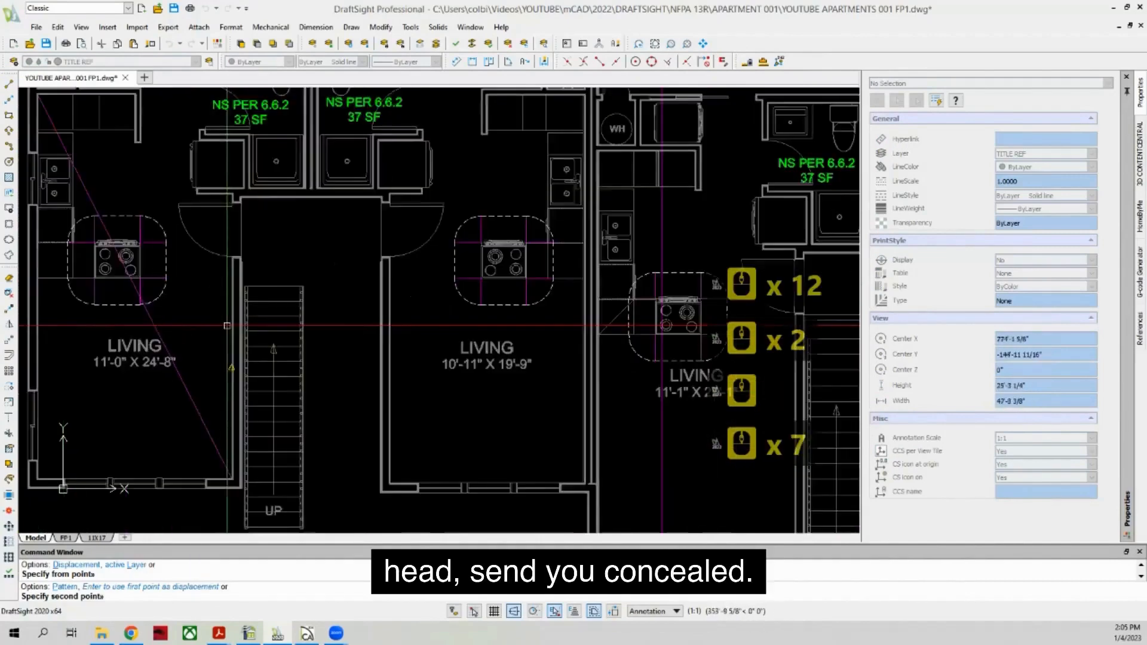
{"action": "left_click", "coordinate": [143, 331]}
Step: Place another copy of the head at the midpoint of the 15'-1" x 10'-11" bedroom's diagonal and finish copying
{"action": "scroll", "coordinate": [144, 332], "scroll_direction": "down", "scroll_amount": 6}
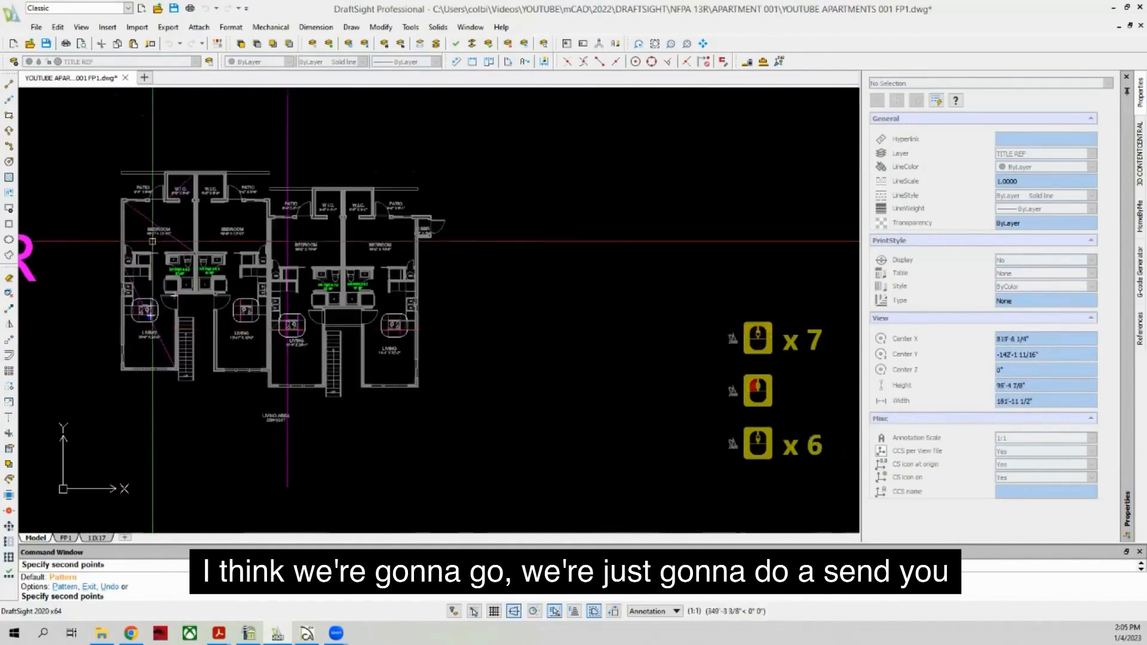
{"action": "scroll", "coordinate": [177, 235], "scroll_direction": "up", "scroll_amount": 7}
{"action": "scroll", "coordinate": [177, 235], "scroll_direction": "down", "scroll_amount": 6}
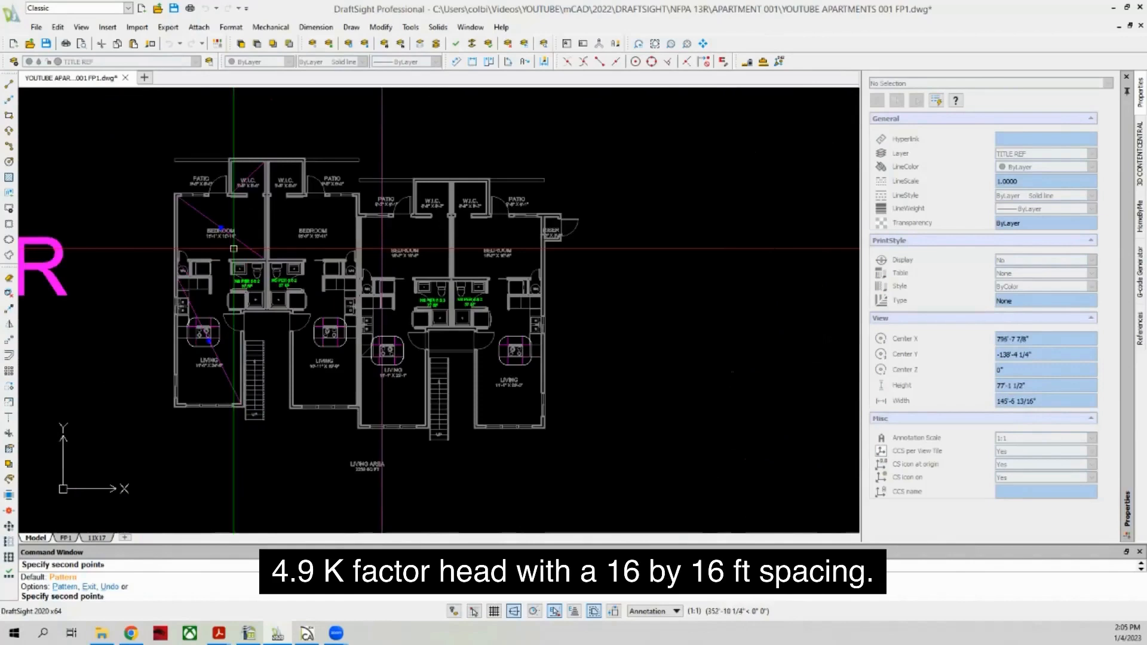
{"action": "scroll", "coordinate": [233, 248], "scroll_direction": "up", "scroll_amount": 3}
{"action": "scroll", "coordinate": [159, 180], "scroll_direction": "down", "scroll_amount": 1}
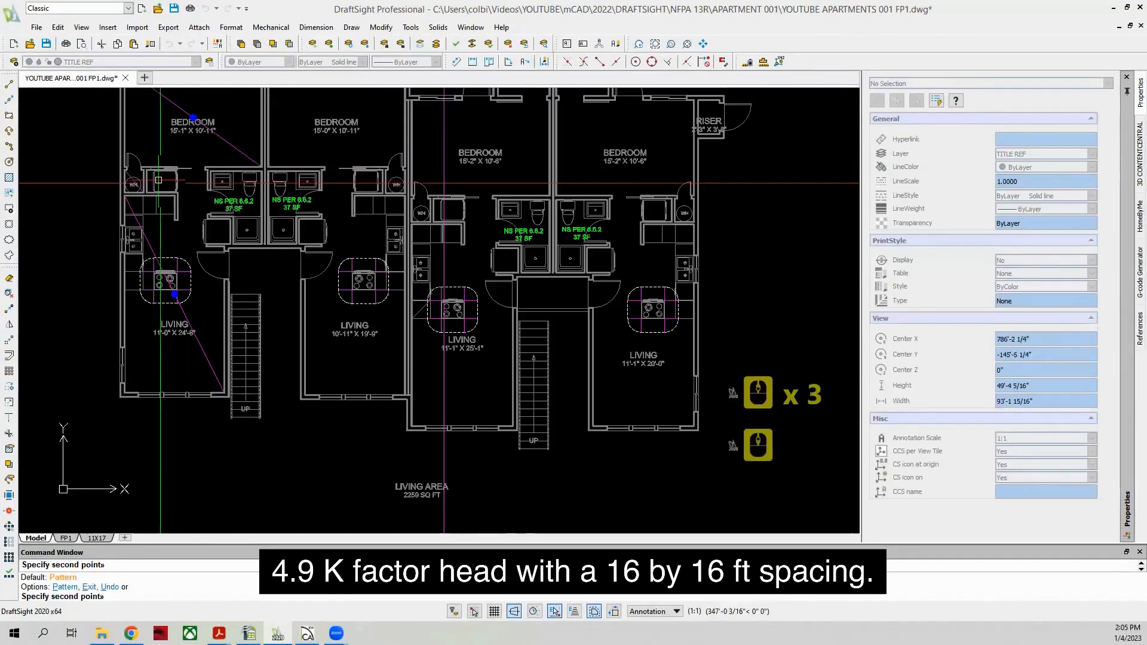
{"action": "key", "text": "Escape"}
Step: Copy a sprinkler head to the midpoint of the diagonal in the same unit's 5'-8" x 5'-6" W.I.C
{"action": "scroll", "coordinate": [172, 204], "scroll_direction": "up", "scroll_amount": 2}
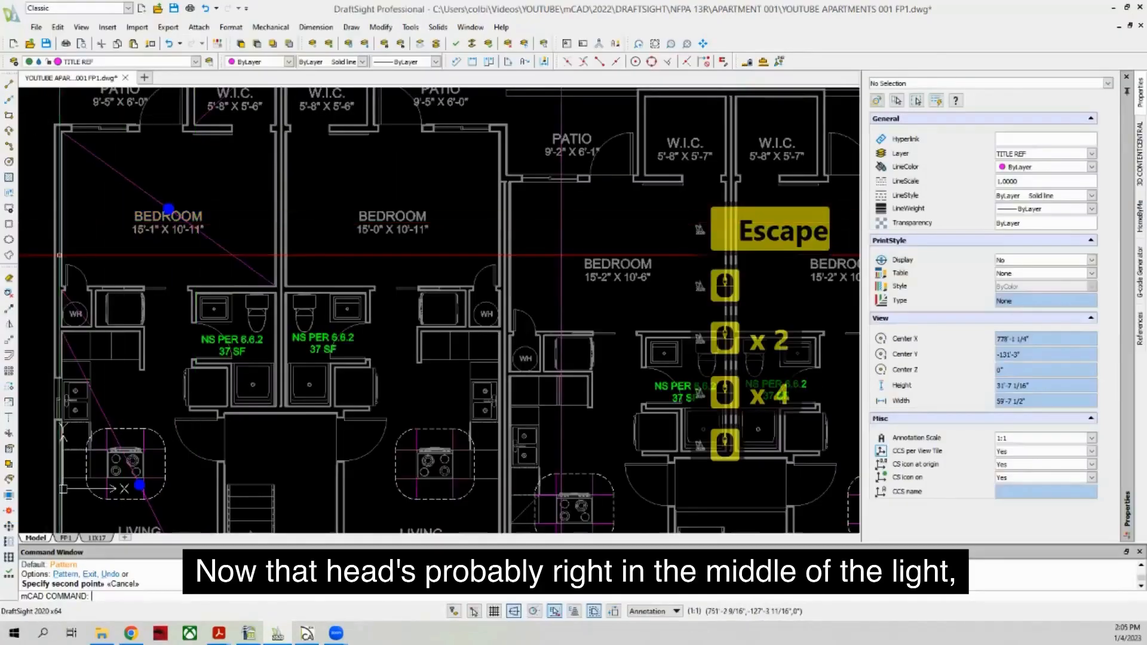
{"action": "scroll", "coordinate": [59, 255], "scroll_direction": "up", "scroll_amount": 1}
{"action": "scroll", "coordinate": [63, 281], "scroll_direction": "down", "scroll_amount": 2}
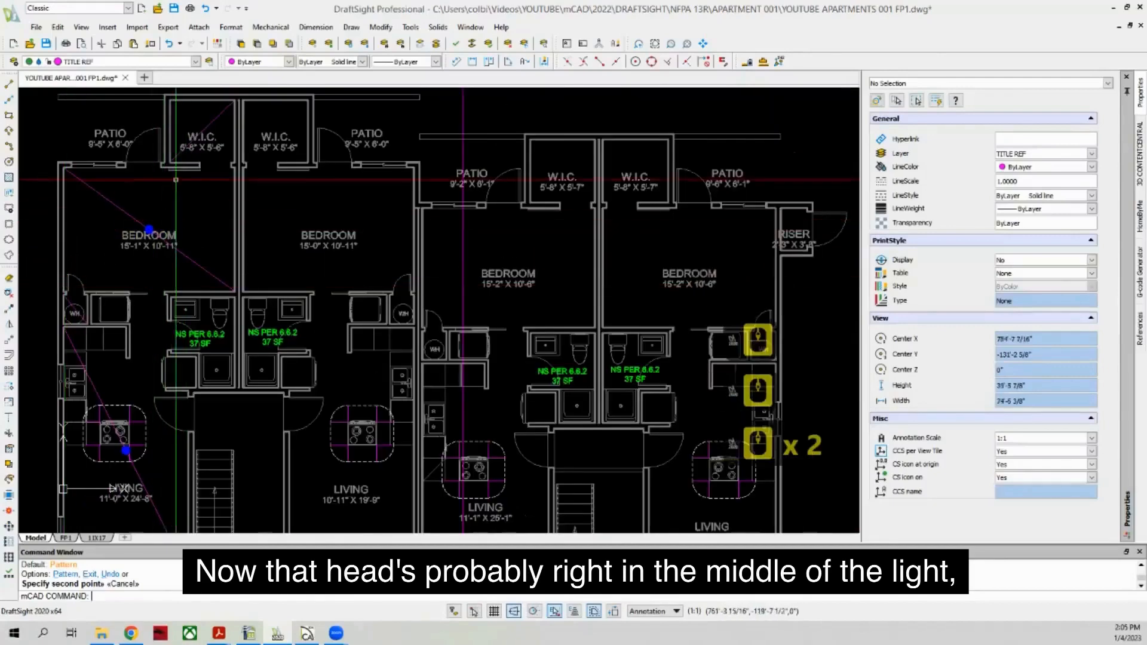
{"action": "left_click", "coordinate": [9, 308]}
Step: Isolate the TITLE REF layer, delete the four diagonal construction lines, and bring the other layers back
{"action": "scroll", "coordinate": [129, 212], "scroll_direction": "up", "scroll_amount": 3}
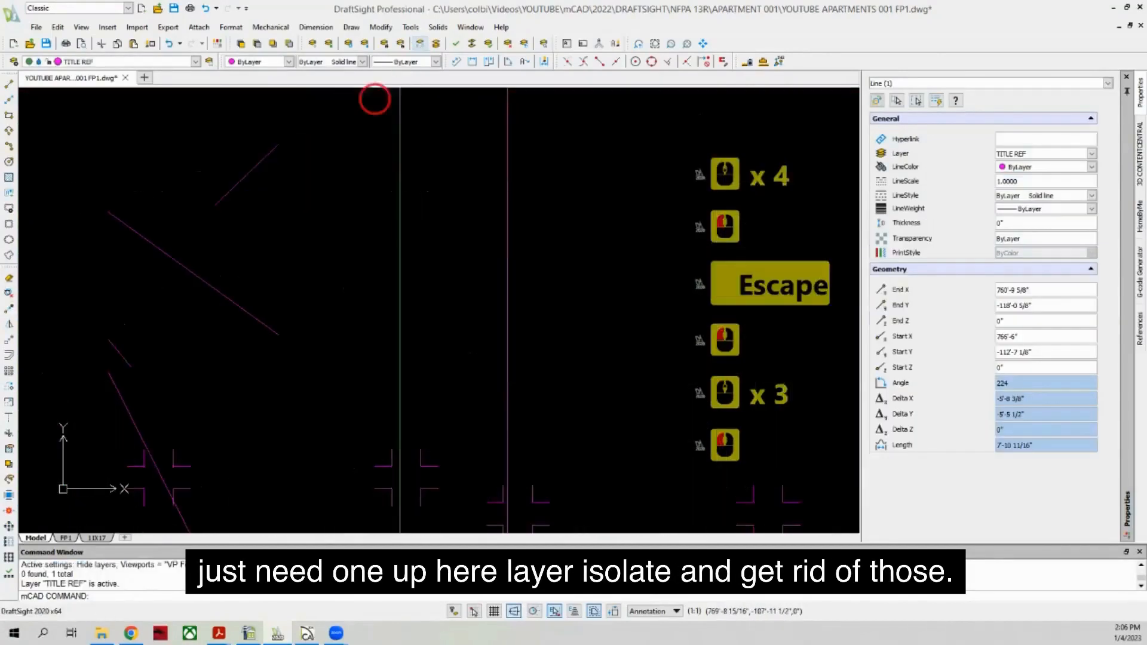
{"action": "scroll", "coordinate": [317, 111], "scroll_direction": "down", "scroll_amount": 2}
{"action": "left_click", "coordinate": [257, 128]}
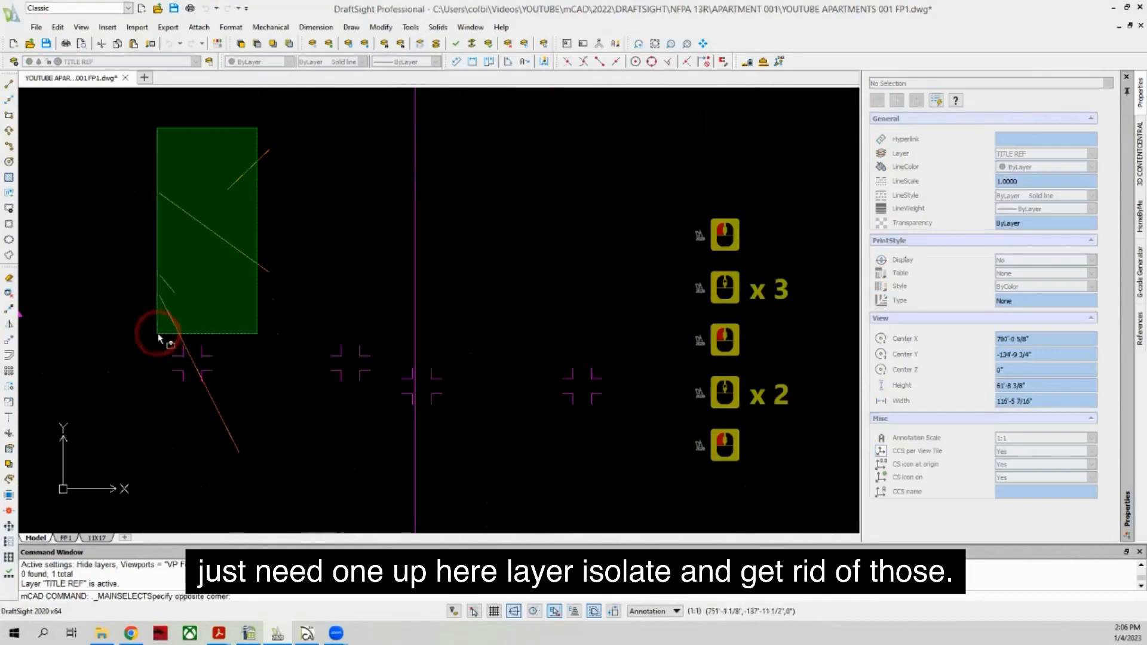
{"action": "left_click", "coordinate": [156, 335]}
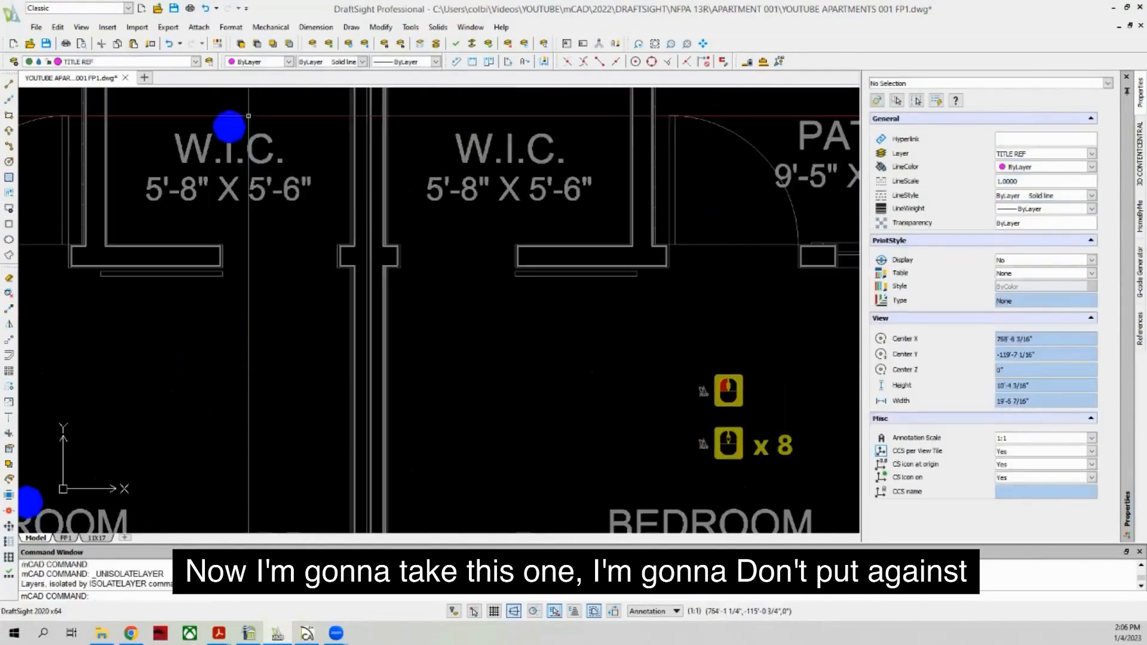
Step: Move the W.I.C. head straight down to align with the inner face of the wall between closet and bedroom
{"action": "left_click", "coordinate": [230, 127]}
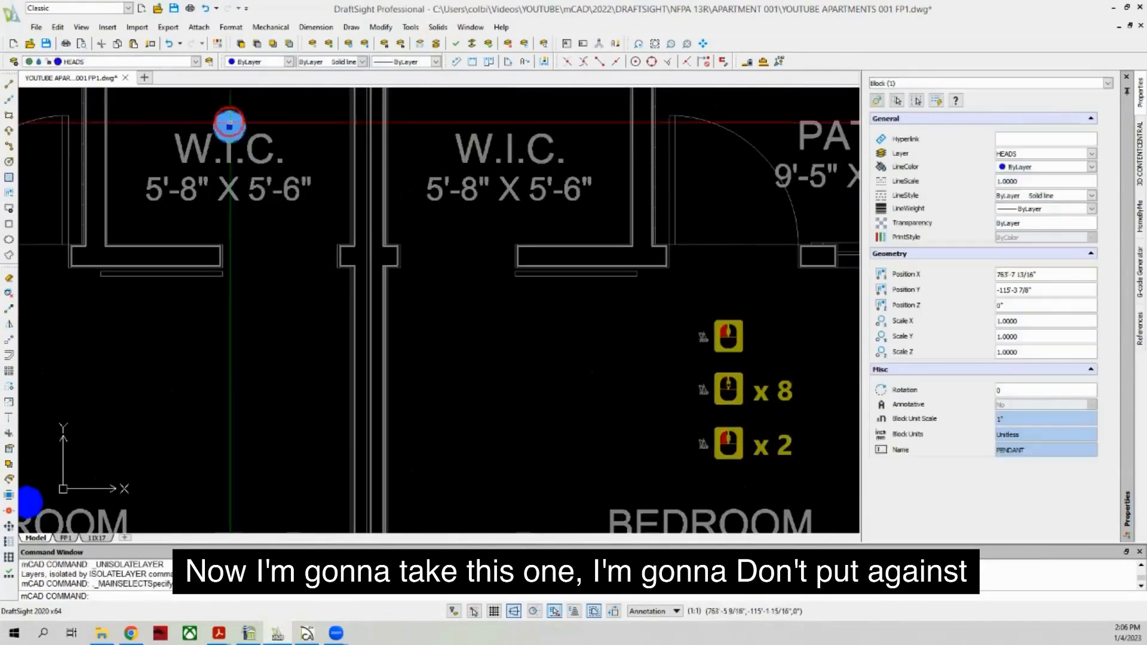
{"action": "left_click", "coordinate": [230, 128]}
{"action": "left_click", "coordinate": [615, 61]}
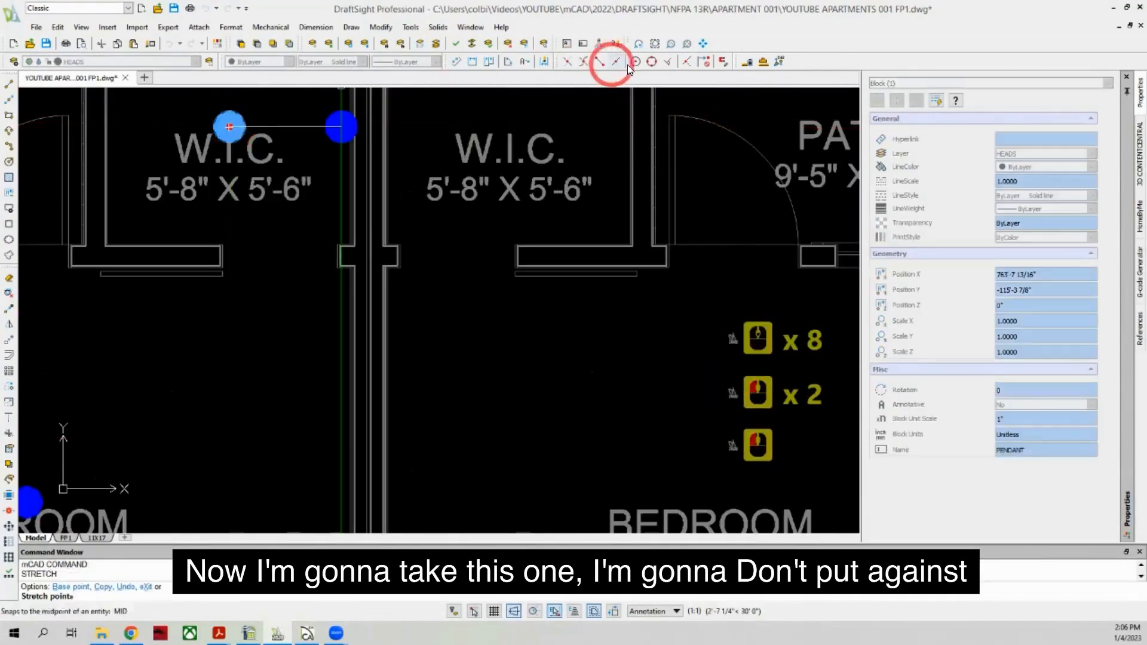
{"action": "left_click", "coordinate": [686, 62]}
{"action": "left_click", "coordinate": [227, 244]}
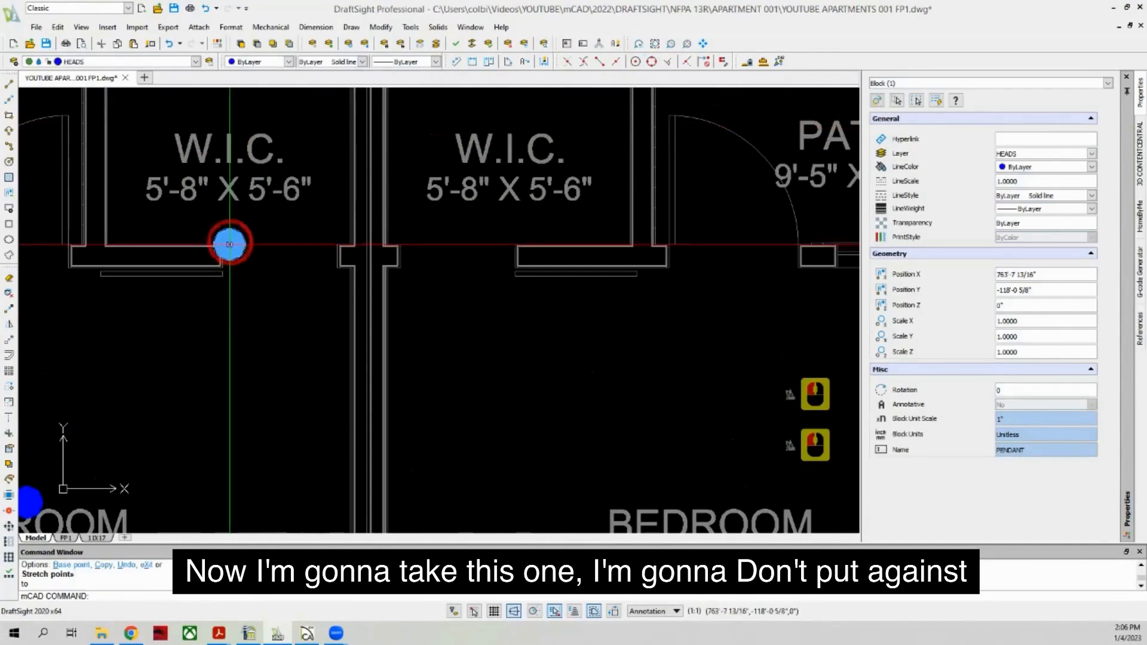
Step: Move the W.I.C. sprinkler head 6" up, off the wall line between closet and bedroom
{"action": "left_click", "coordinate": [230, 244]}
{"action": "left_click", "coordinate": [229, 244]}
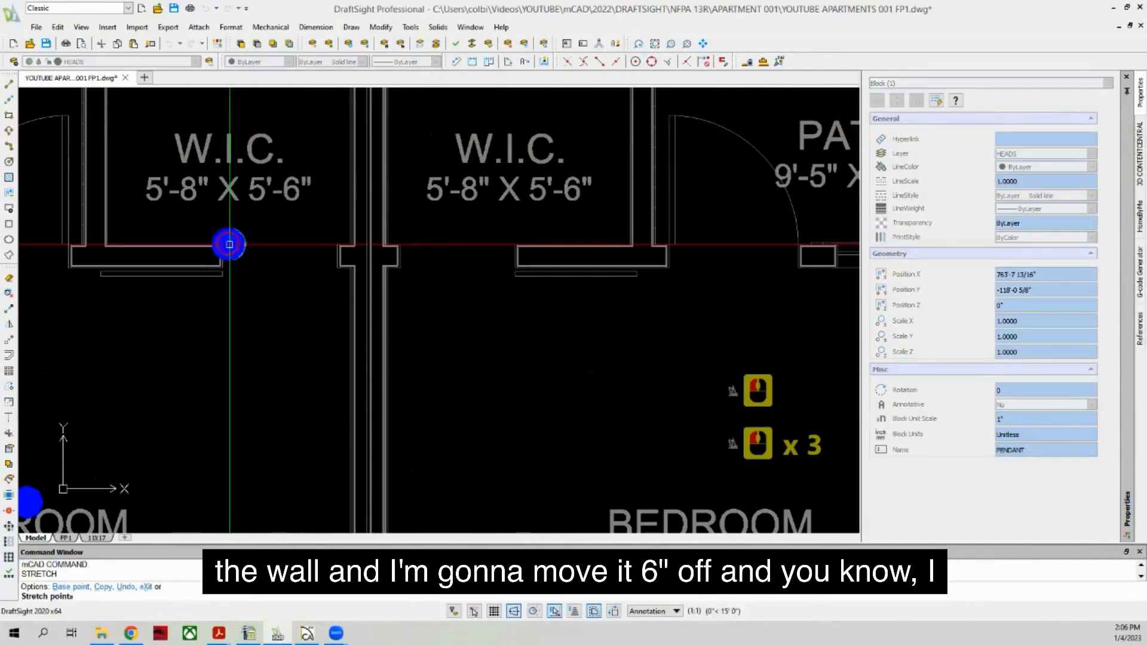
{"action": "type", "text": "6"}
{"action": "key", "text": "Return"}
{"action": "key", "text": "Escape"}
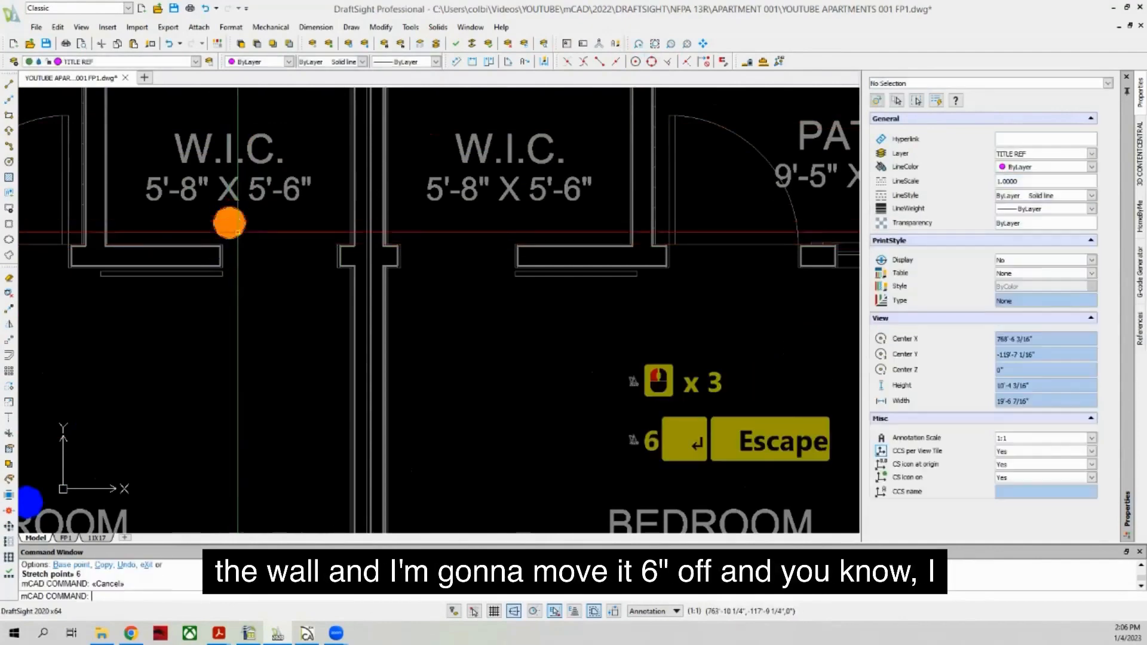
{"action": "scroll", "coordinate": [261, 219], "scroll_direction": "down", "scroll_amount": 6}
{"action": "scroll", "coordinate": [232, 346], "scroll_direction": "up", "scroll_amount": 3}
{"action": "scroll", "coordinate": [232, 346], "scroll_direction": "down", "scroll_amount": 3}
{"action": "scroll", "coordinate": [231, 348], "scroll_direction": "up", "scroll_amount": 4}
{"action": "scroll", "coordinate": [319, 310], "scroll_direction": "down", "scroll_amount": 1}
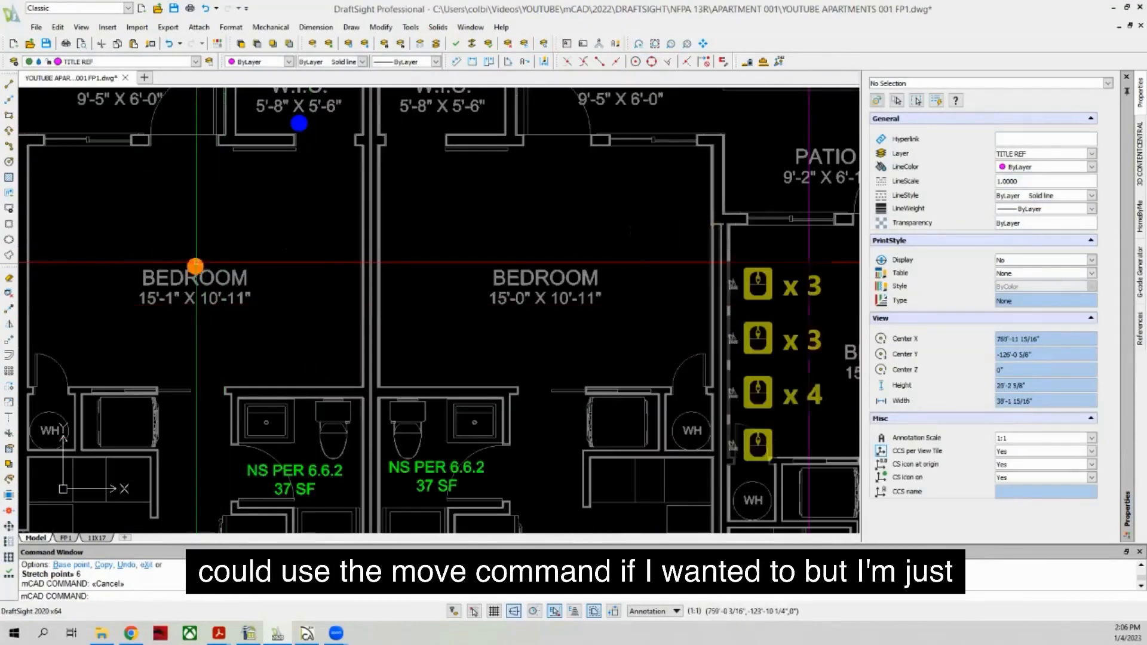
{"action": "left_click", "coordinate": [195, 266]}
{"action": "scroll", "coordinate": [197, 269], "scroll_direction": "up", "scroll_amount": 3}
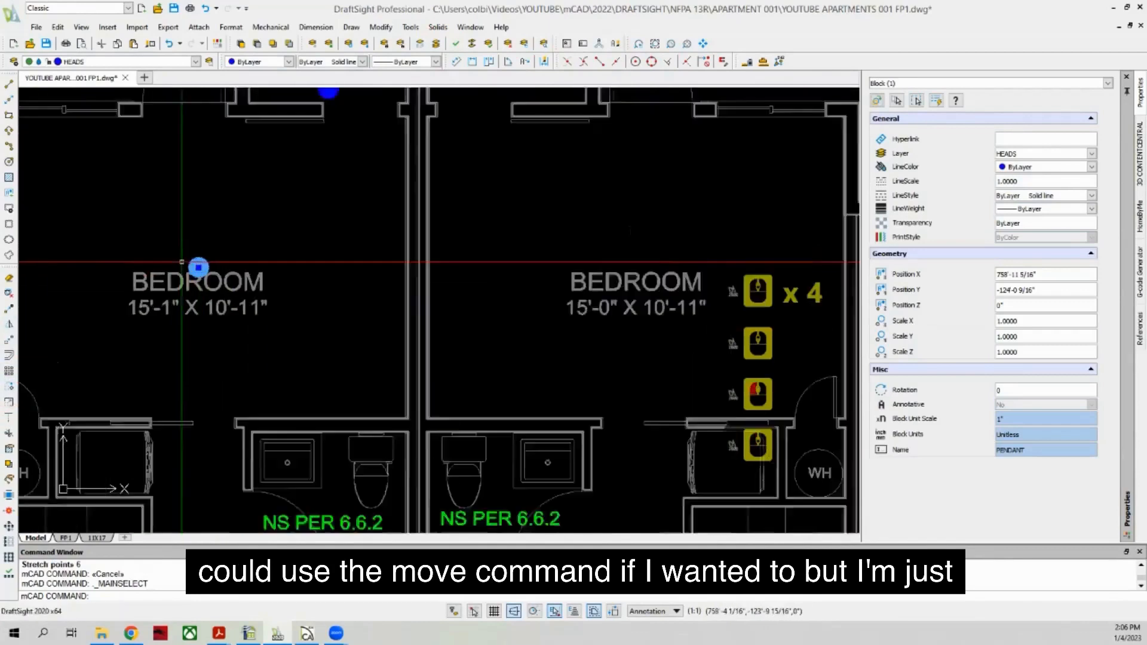
{"action": "left_click", "coordinate": [197, 266]}
{"action": "scroll", "coordinate": [215, 245], "scroll_direction": "down", "scroll_amount": 3}
{"action": "scroll", "coordinate": [221, 232], "scroll_direction": "down", "scroll_amount": 3}
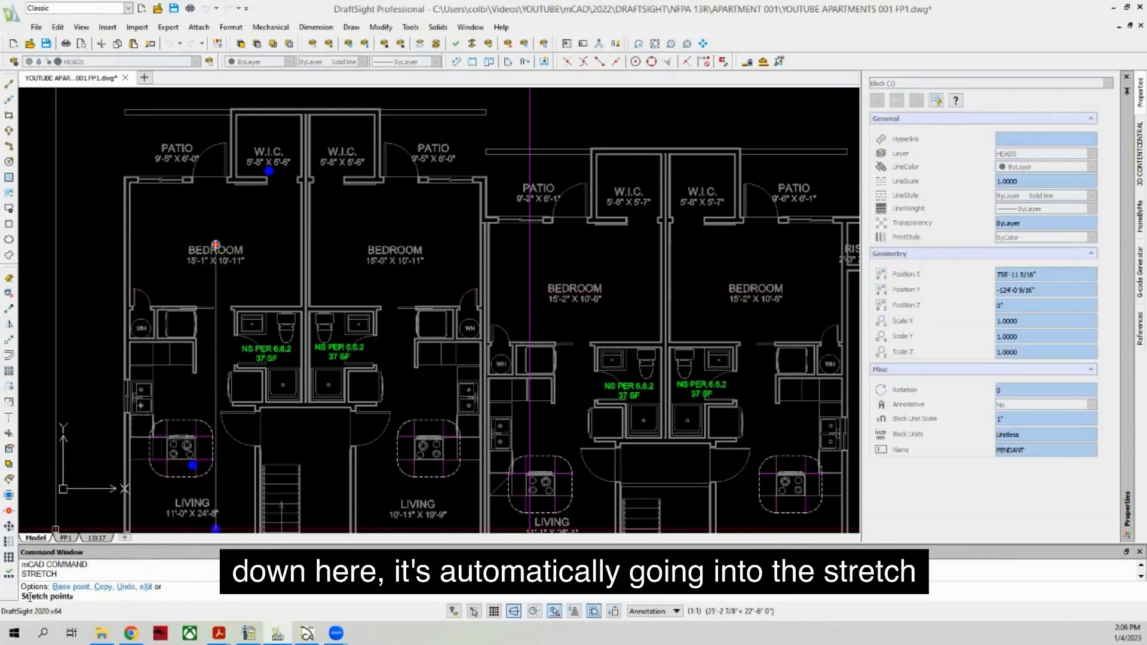
{"action": "key", "text": "Escape"}
{"action": "key", "text": "Escape"}
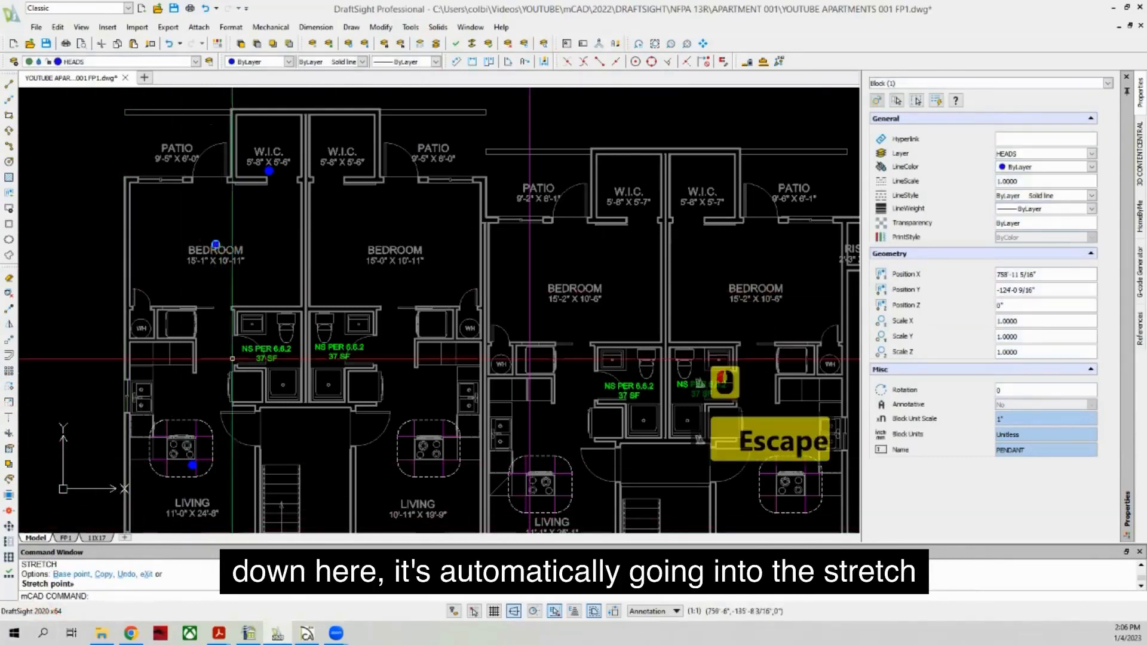
{"action": "scroll", "coordinate": [197, 244], "scroll_direction": "up", "scroll_amount": 8}
{"action": "left_click", "coordinate": [194, 245]}
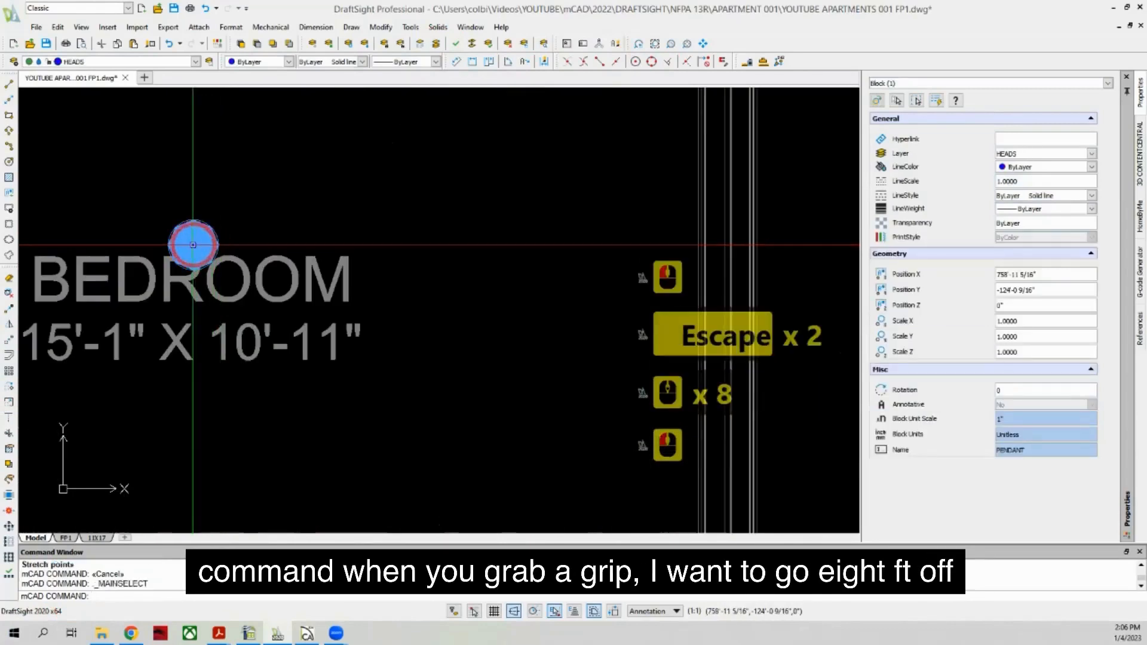
{"action": "left_click", "coordinate": [193, 245]}
{"action": "scroll", "coordinate": [239, 145], "scroll_direction": "down", "scroll_amount": 4}
{"action": "key", "text": "Escape"}
{"action": "scroll", "coordinate": [209, 335], "scroll_direction": "down", "scroll_amount": 2}
{"action": "key", "text": "Escape"}
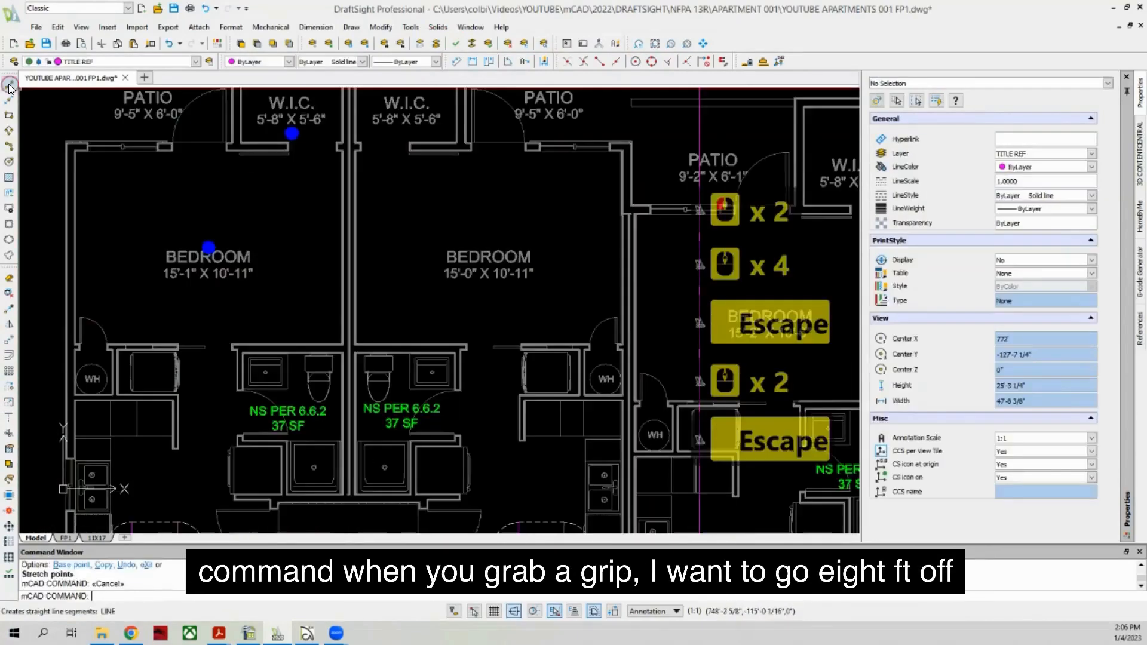
Step: Draw an 8' horizontal guide line from the 15'-1" x 10'-11" bedroom's exterior side wall, with a vertical guide down from its end past the head
{"action": "left_click", "coordinate": [9, 84]}
{"action": "scroll", "coordinate": [29, 108], "scroll_direction": "up", "scroll_amount": 4}
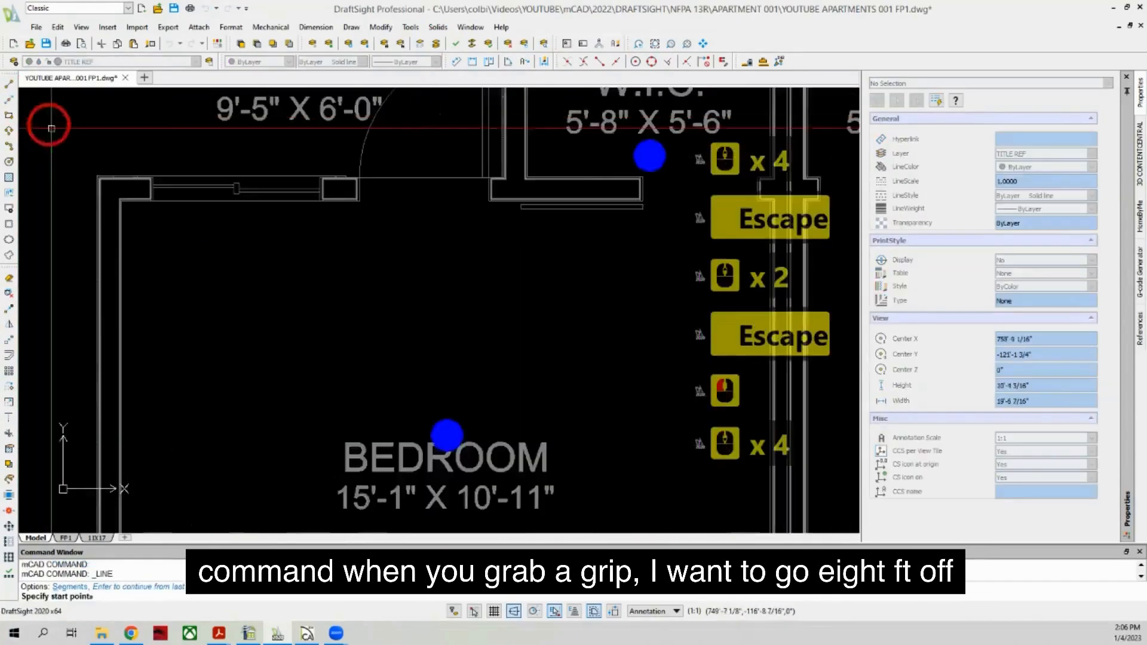
{"action": "scroll", "coordinate": [159, 251], "scroll_direction": "down", "scroll_amount": 6}
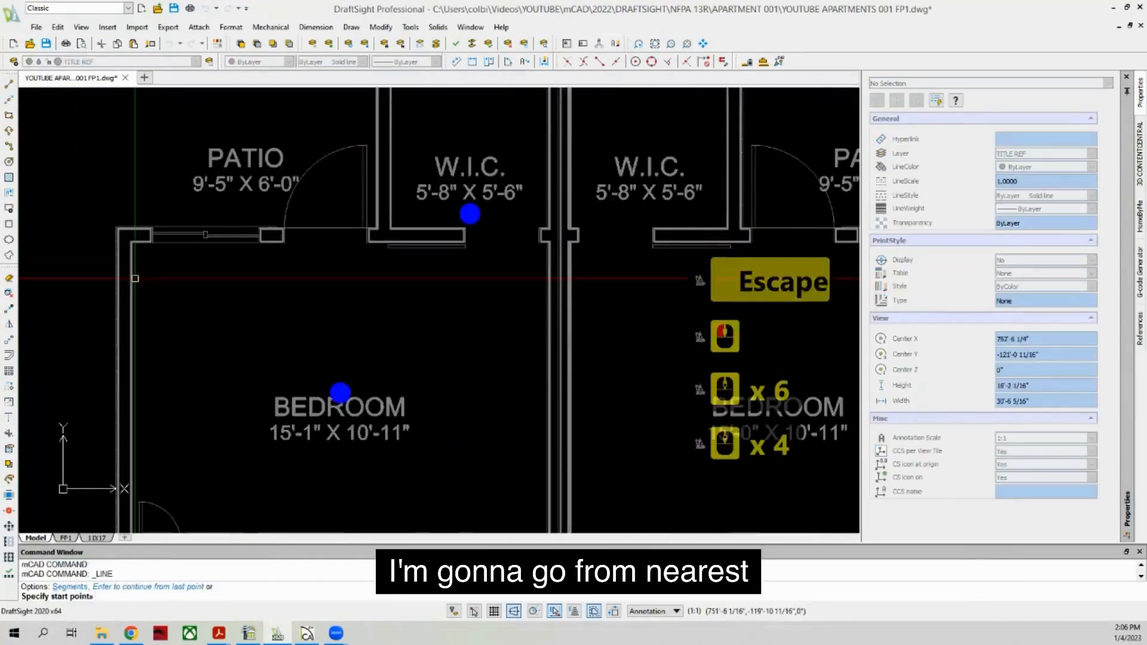
{"action": "left_click", "coordinate": [693, 59]}
{"action": "scroll", "coordinate": [141, 281], "scroll_direction": "up", "scroll_amount": 5}
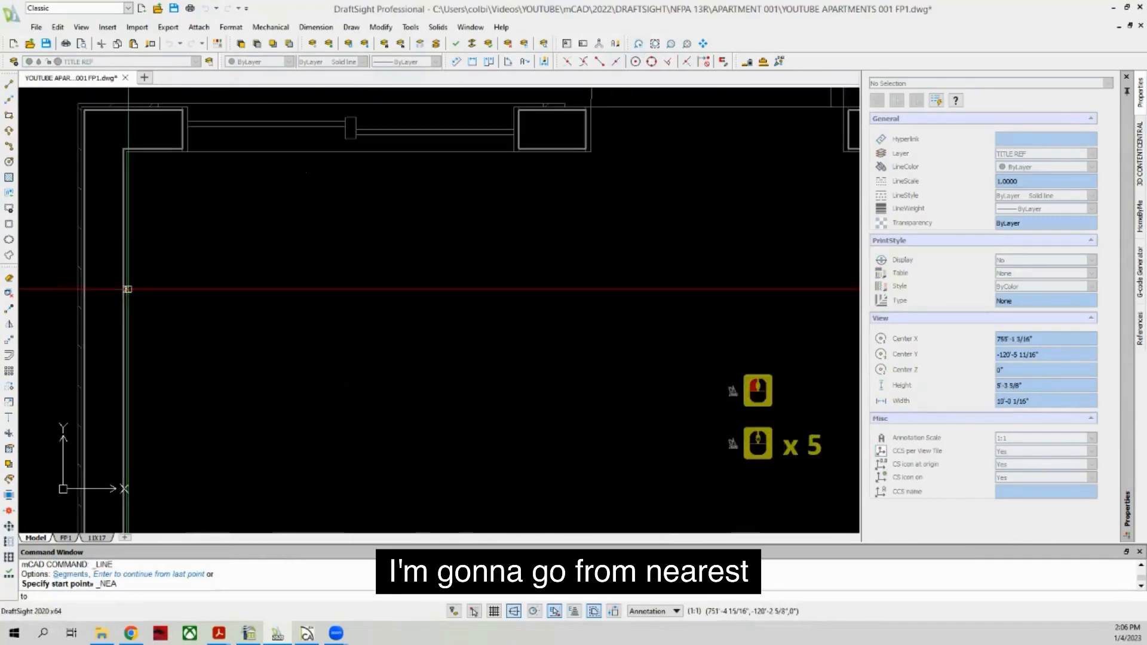
{"action": "left_click", "coordinate": [127, 289]}
{"action": "type", "text": "8'"}
{"action": "key", "text": "Return"}
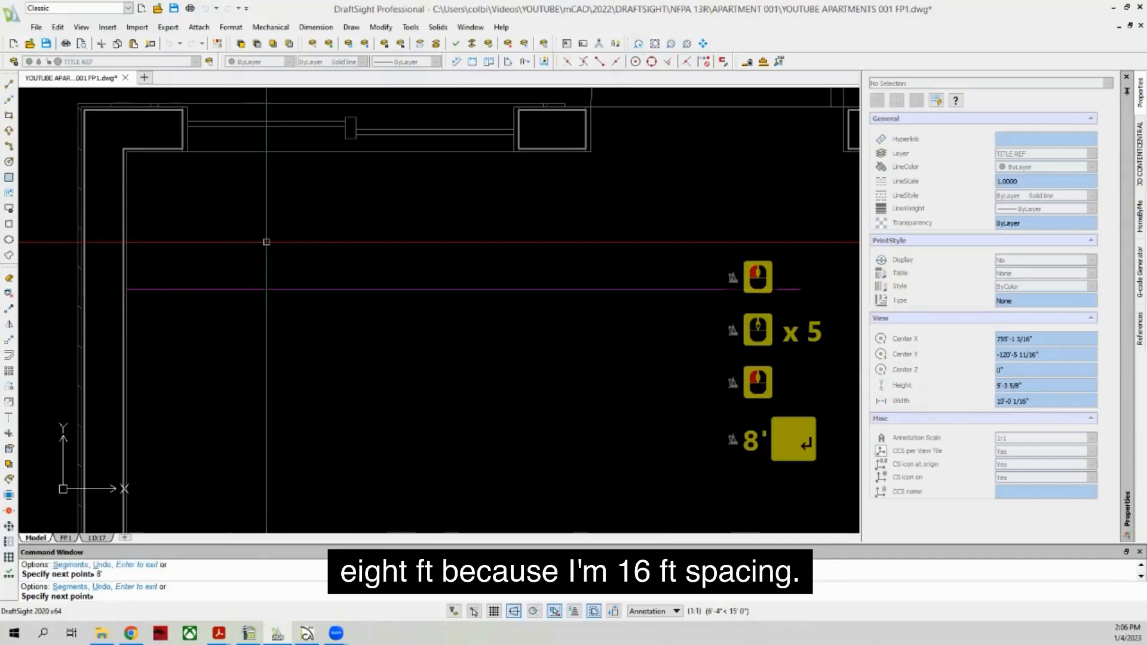
{"action": "scroll", "coordinate": [281, 257], "scroll_direction": "down", "scroll_amount": 9}
{"action": "scroll", "coordinate": [374, 372], "scroll_direction": "up", "scroll_amount": 4}
{"action": "left_click", "coordinate": [379, 389]}
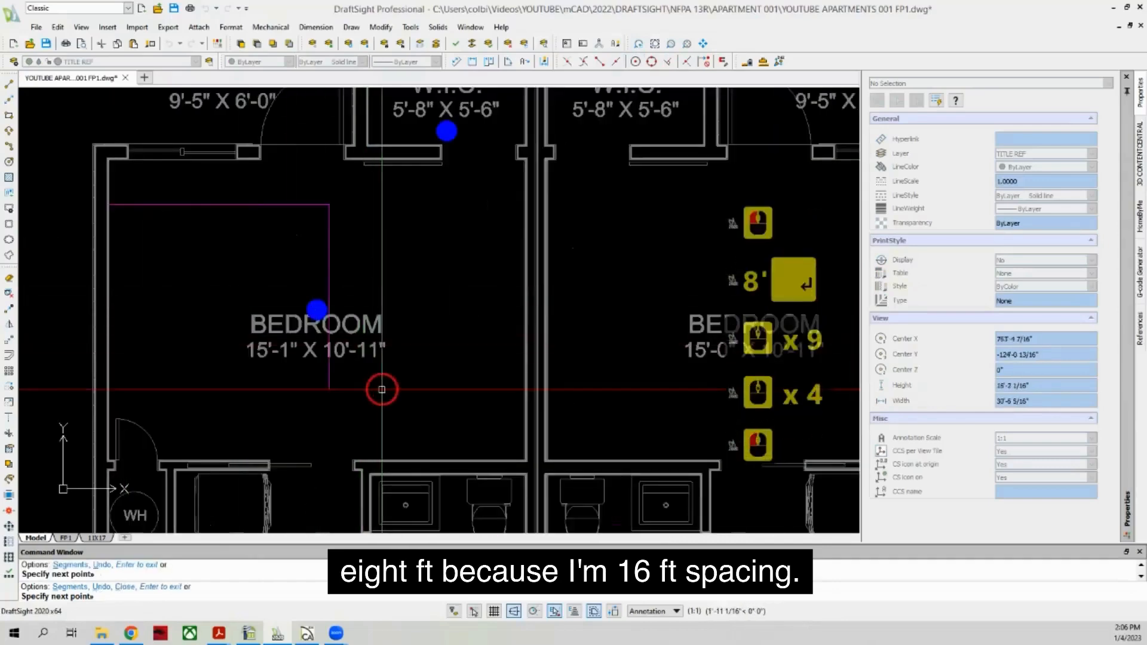
{"action": "key", "text": "Escape"}
Step: Move the bedroom head horizontally onto the vertical guide line, 8' off the exterior side wall
{"action": "scroll", "coordinate": [353, 337], "scroll_direction": "up", "scroll_amount": 3}
{"action": "key", "text": "Escape"}
{"action": "left_click", "coordinate": [292, 278]}
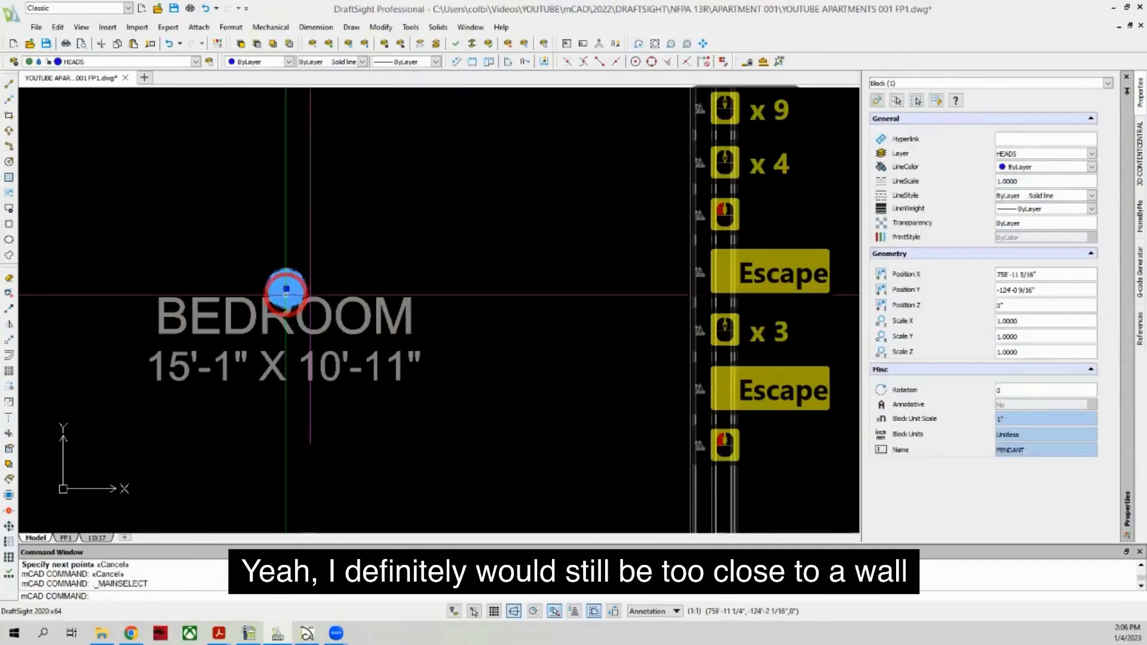
{"action": "left_click", "coordinate": [286, 288]}
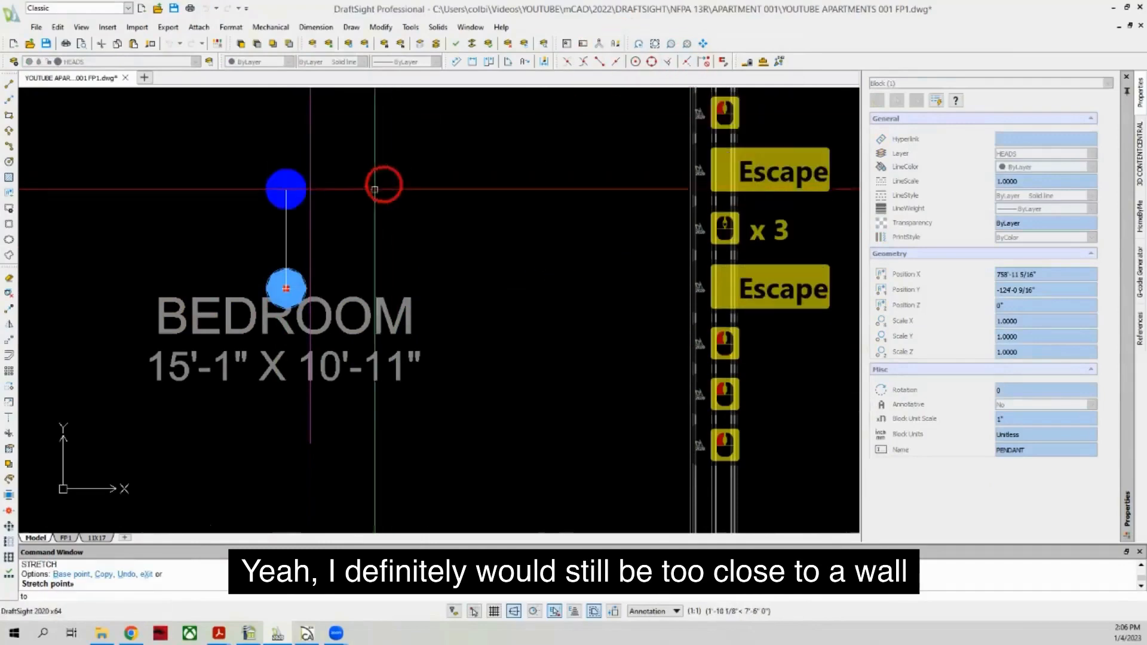
{"action": "left_click", "coordinate": [310, 289]}
{"action": "scroll", "coordinate": [260, 327], "scroll_direction": "down", "scroll_amount": 4}
{"action": "key", "text": "Escape"}
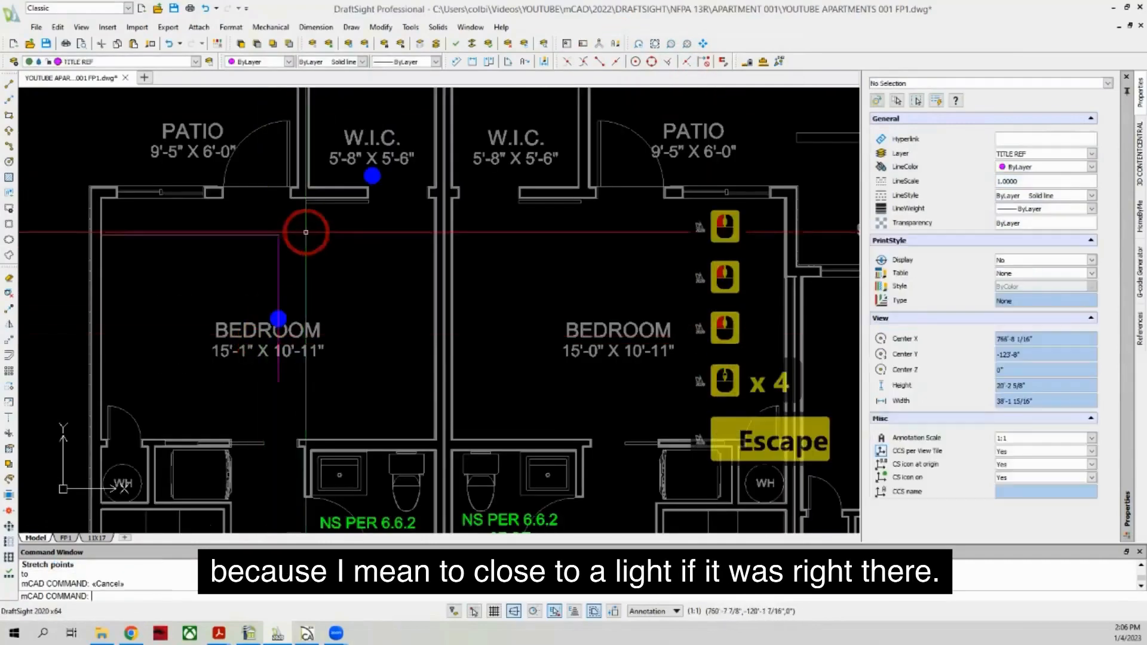
Step: Delete the horizontal and vertical guide lines in the bedroom
{"action": "left_click", "coordinate": [308, 232]}
{"action": "left_click", "coordinate": [259, 253]}
{"action": "key", "text": "Delete"}
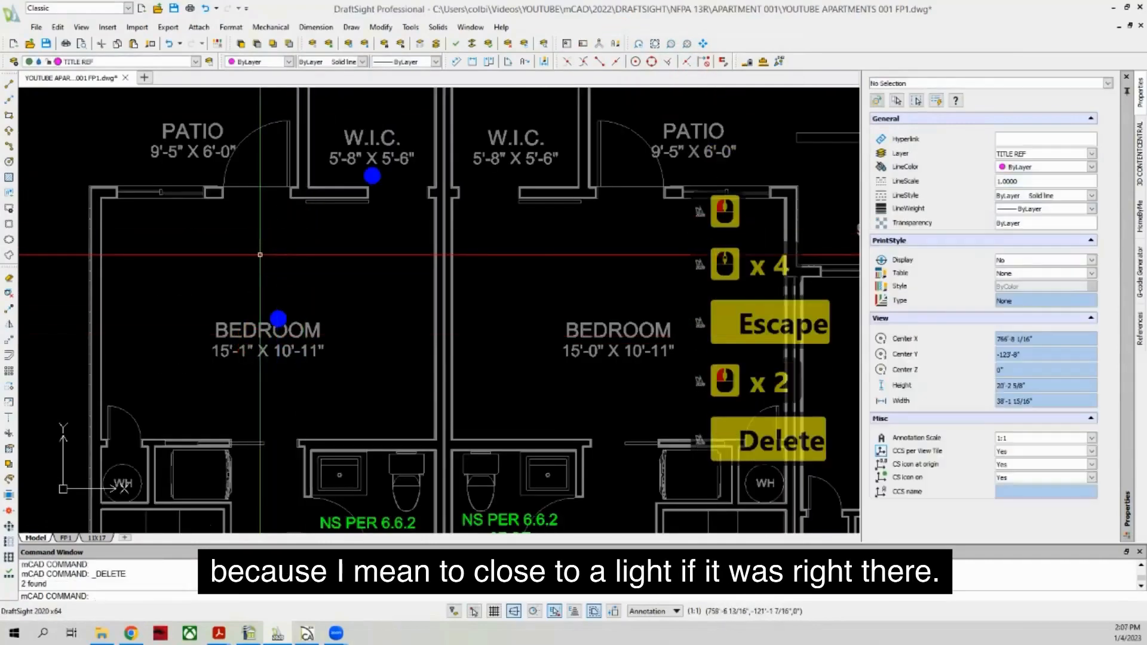
Step: Reposition the bedroom head 8' off the window wall using a temporary 8' vertical guide line
{"action": "left_click", "coordinate": [9, 84]}
{"action": "scroll", "coordinate": [116, 188], "scroll_direction": "up", "scroll_amount": 1}
{"action": "scroll", "coordinate": [114, 221], "scroll_direction": "up", "scroll_amount": 4}
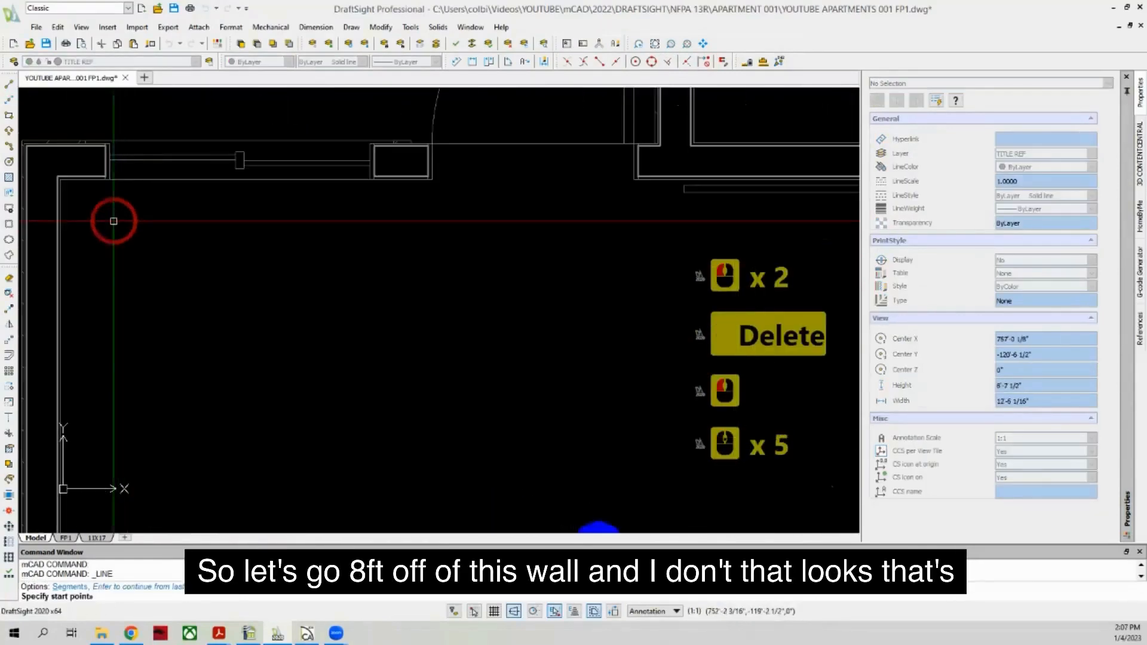
{"action": "left_click", "coordinate": [92, 233]}
{"action": "type", "text": "8'"}
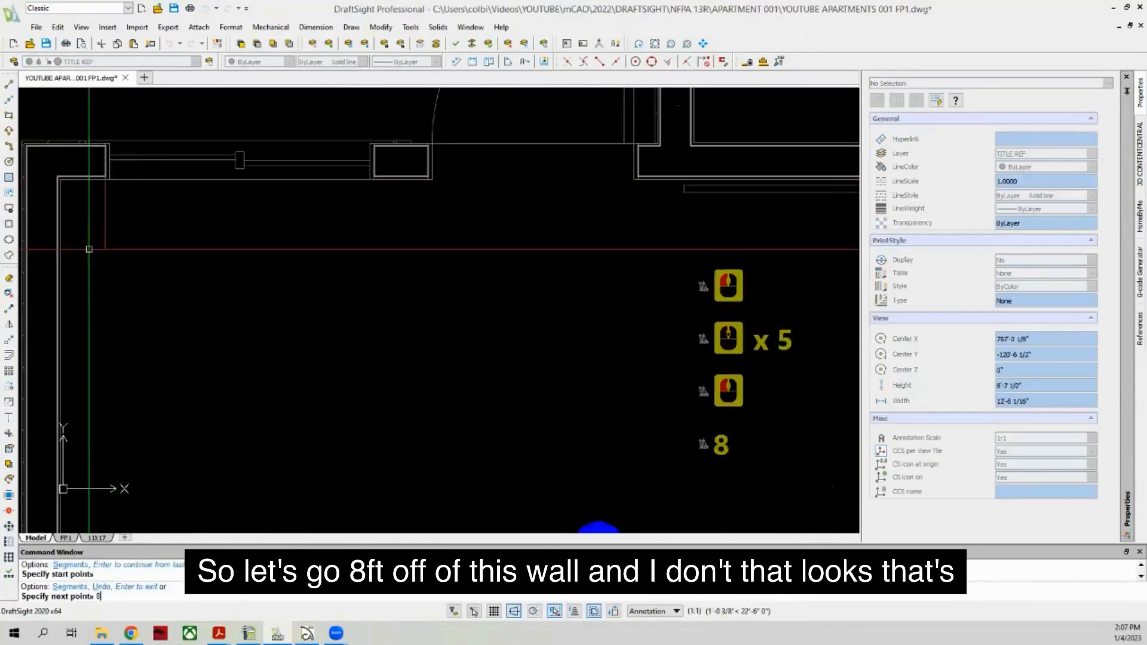
{"action": "key", "text": "Return"}
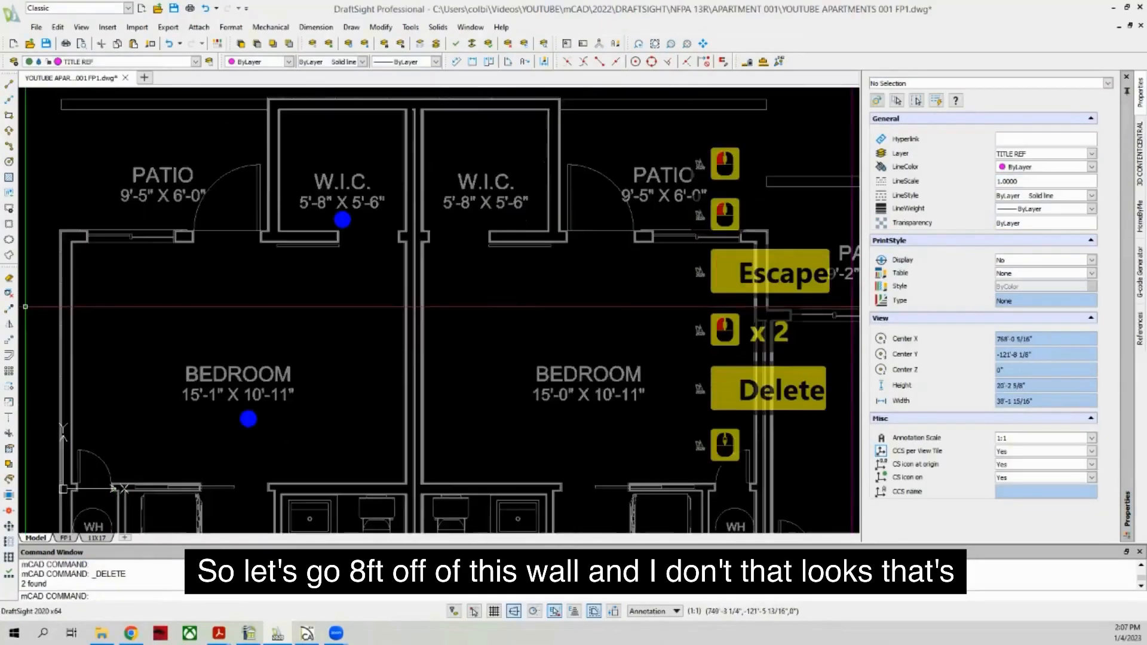
Step: Move the head beside the stove in the 11'-0" x 24'-8" living room 5' straight down toward the window wall
{"action": "scroll", "coordinate": [558, 287], "scroll_direction": "down", "scroll_amount": 3}
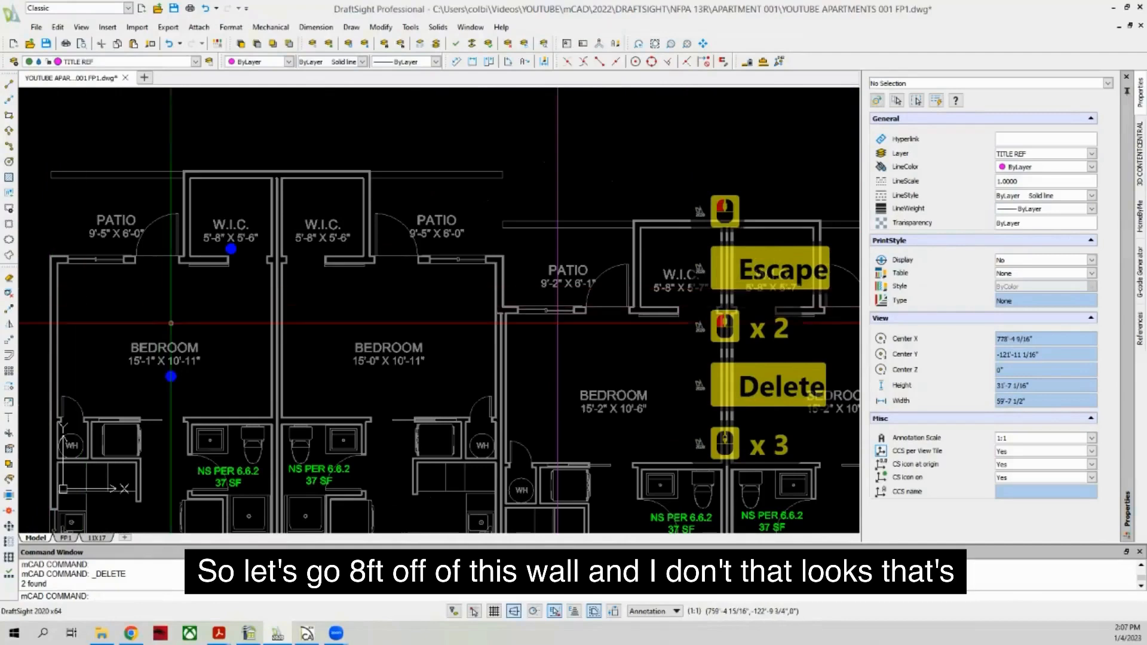
{"action": "scroll", "coordinate": [167, 328], "scroll_direction": "down", "scroll_amount": 3}
{"action": "scroll", "coordinate": [149, 271], "scroll_direction": "up", "scroll_amount": 3}
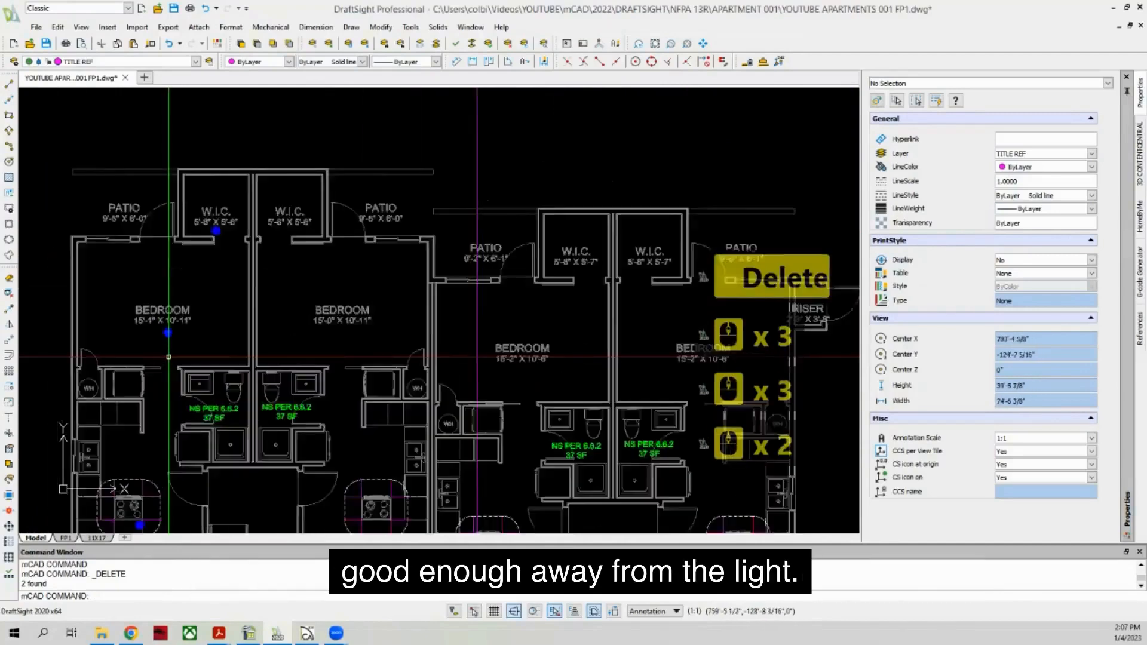
{"action": "scroll", "coordinate": [149, 275], "scroll_direction": "down", "scroll_amount": 3}
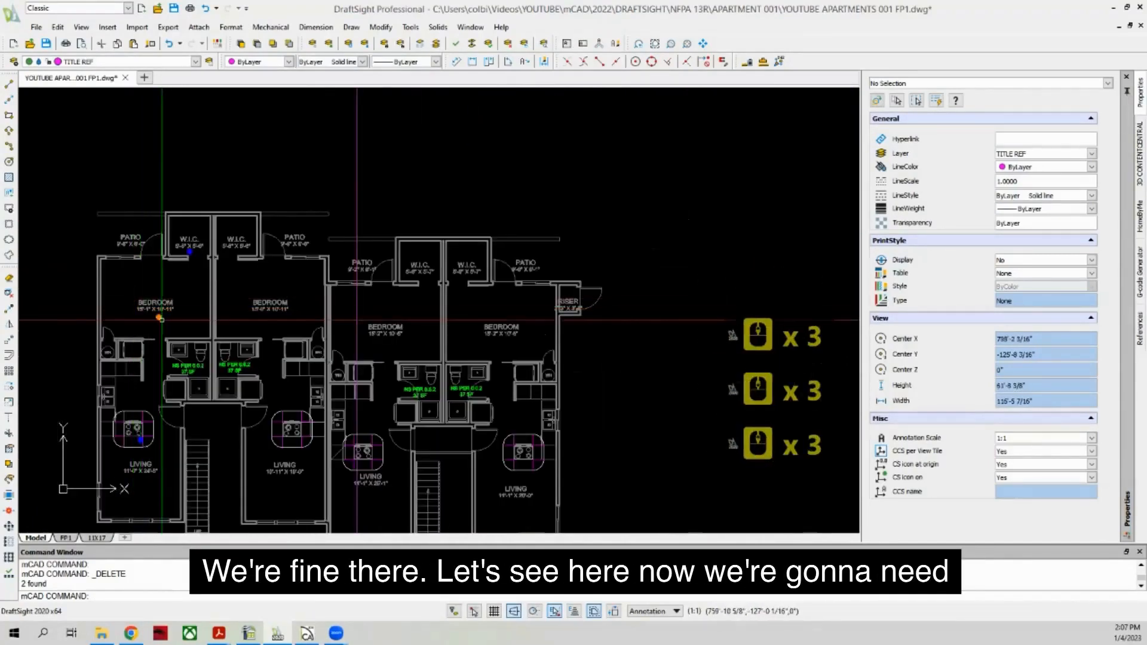
{"action": "scroll", "coordinate": [162, 319], "scroll_direction": "down", "scroll_amount": 2}
{"action": "scroll", "coordinate": [108, 407], "scroll_direction": "up", "scroll_amount": 3}
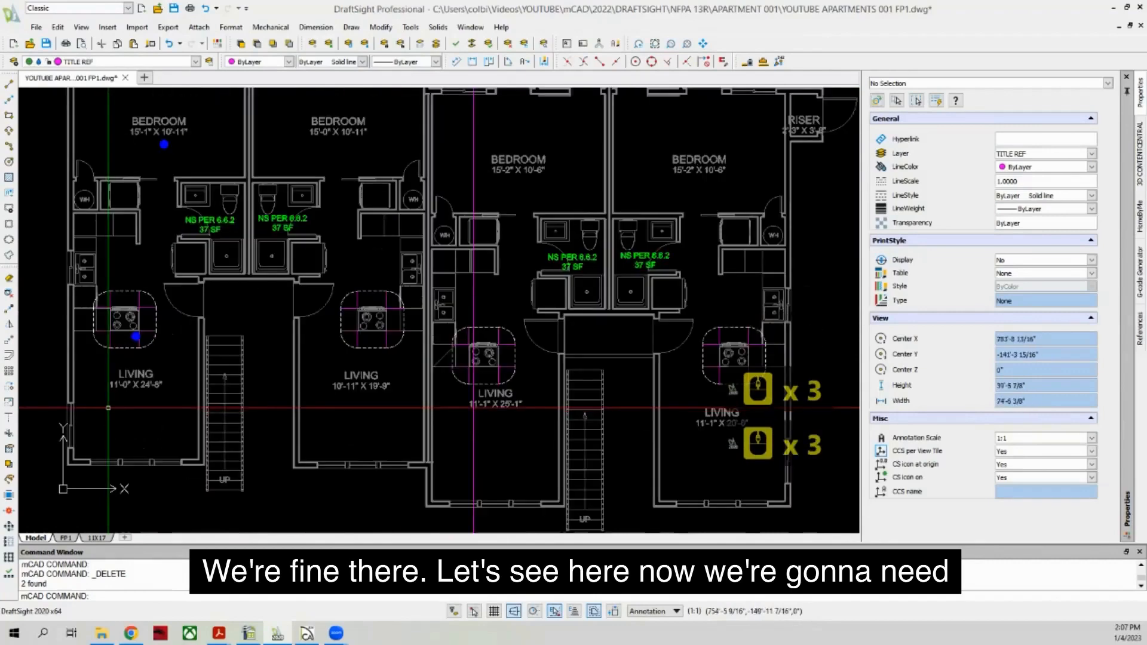
{"action": "scroll", "coordinate": [136, 337], "scroll_direction": "up", "scroll_amount": 2}
{"action": "left_click", "coordinate": [135, 337]}
{"action": "key", "text": "Escape"}
{"action": "left_click", "coordinate": [134, 340]}
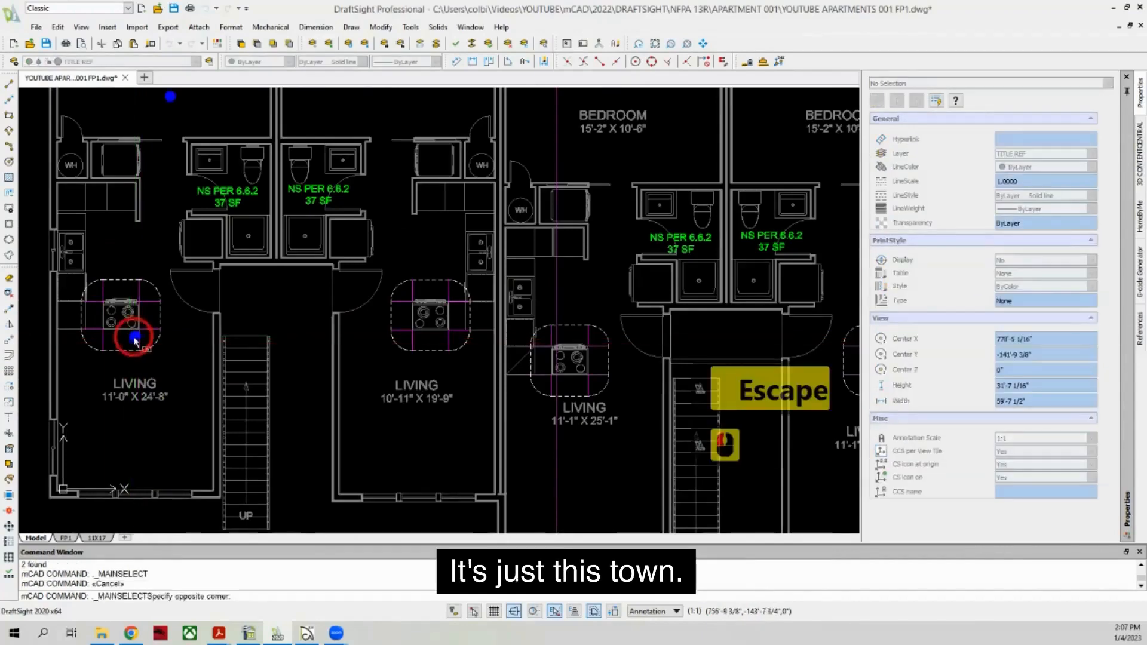
{"action": "left_click", "coordinate": [135, 338]}
{"action": "left_click", "coordinate": [135, 337]}
{"action": "left_click", "coordinate": [135, 337]}
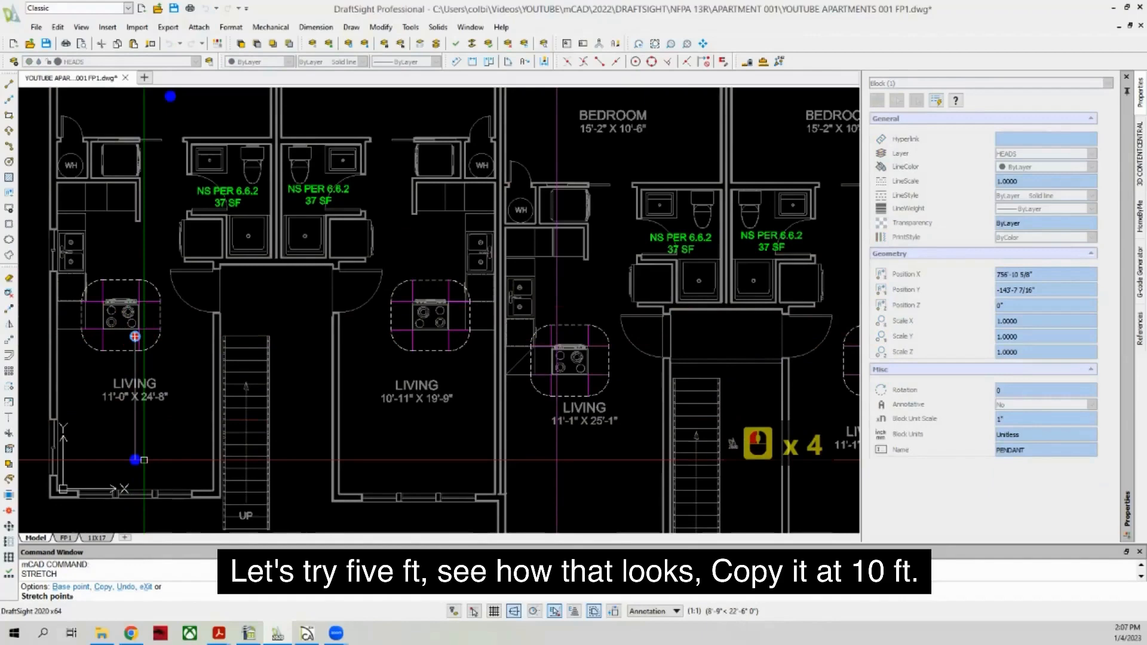
{"action": "type", "text": "5'"}
{"action": "key", "text": "Return"}
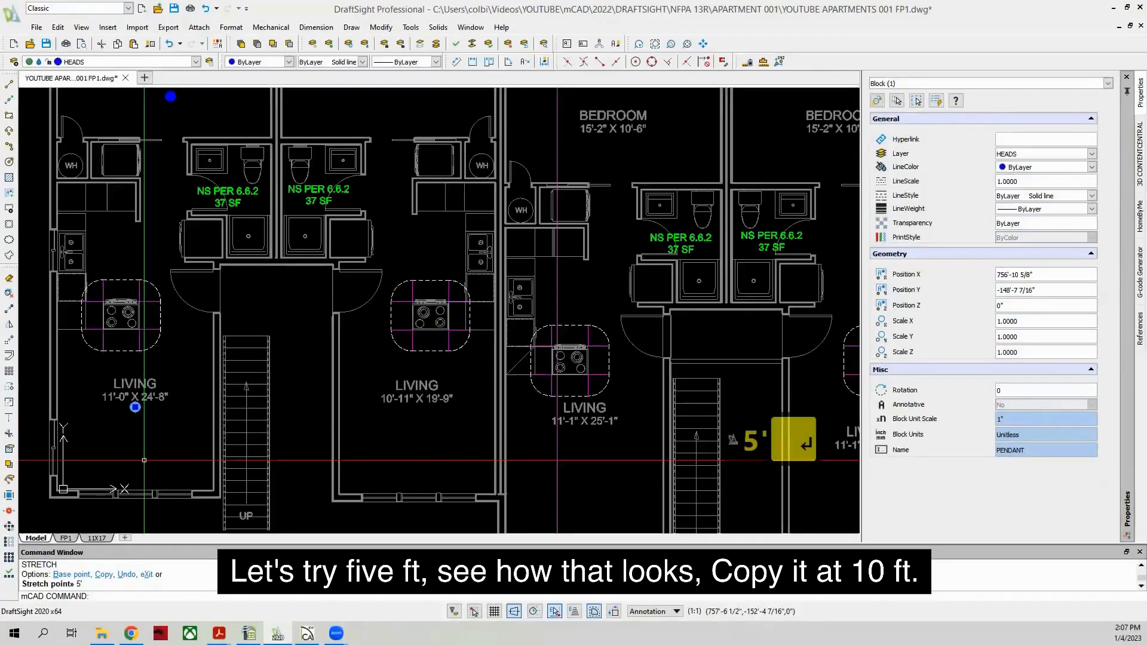
Step: Copy the living room head 10' straight up to the kitchen side of the stove
{"action": "left_click", "coordinate": [10, 310]}
{"action": "left_click", "coordinate": [188, 437]}
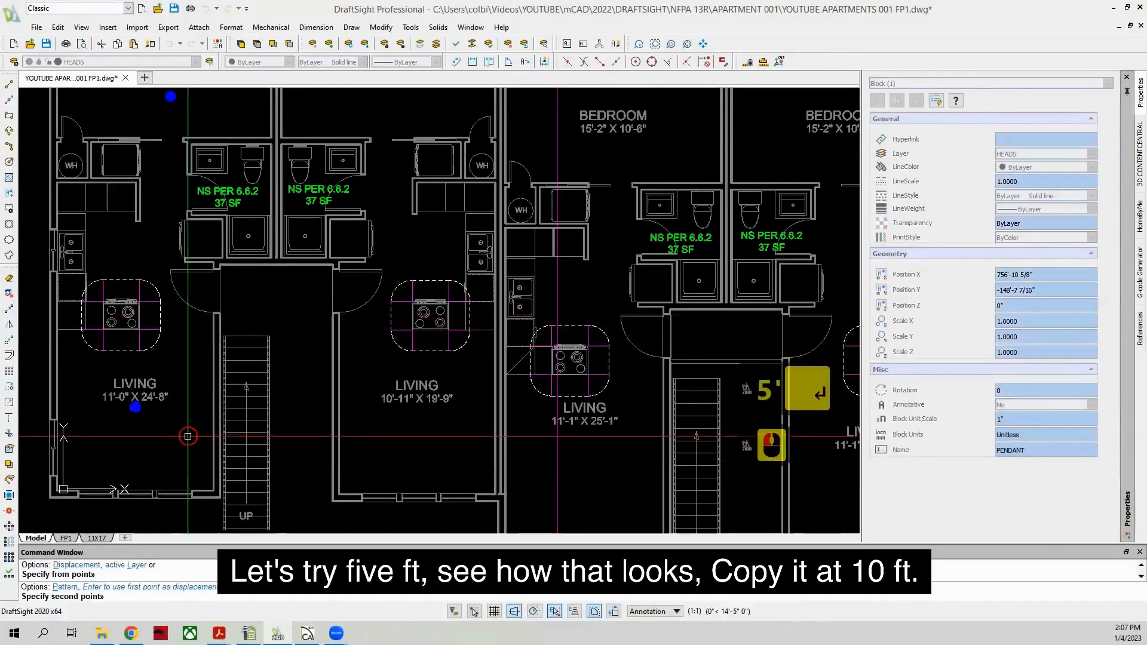
{"action": "type", "text": "10"}
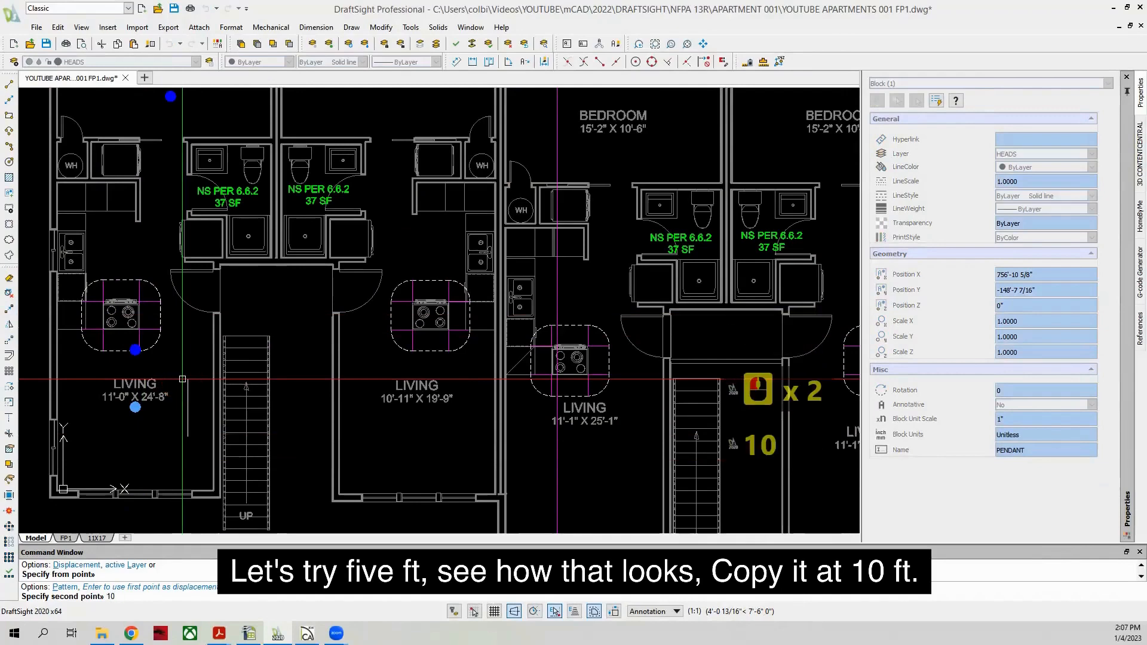
{"action": "type", "text": "'"}
{"action": "key", "text": "Return"}
{"action": "key", "text": "Escape"}
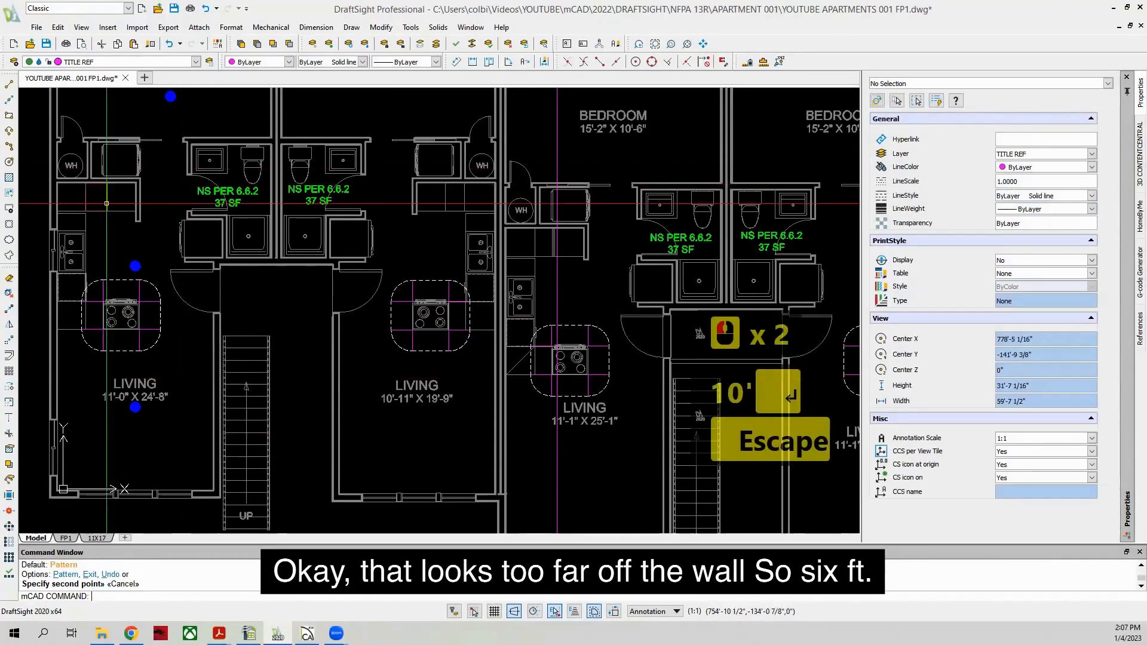
Step: Measure the distance from the living room's lower head to the window wall with a linear dimension, without placing the dimension
{"action": "scroll", "coordinate": [106, 203], "scroll_direction": "up", "scroll_amount": 2}
{"action": "scroll", "coordinate": [215, 192], "scroll_direction": "down", "scroll_amount": 2}
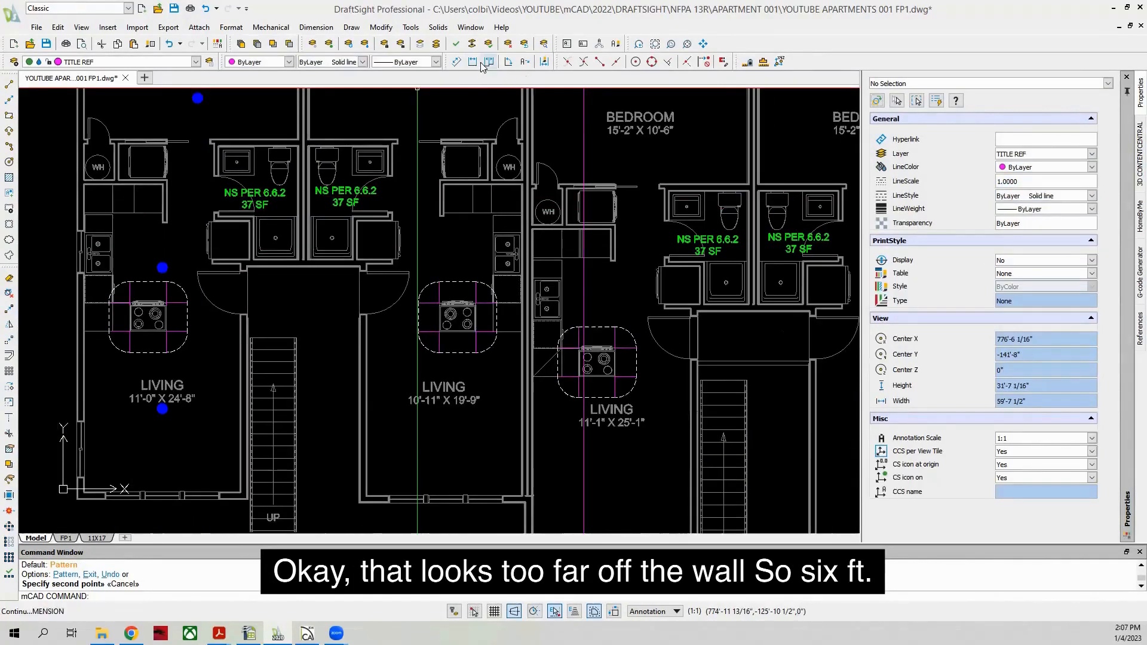
{"action": "left_click", "coordinate": [473, 62]}
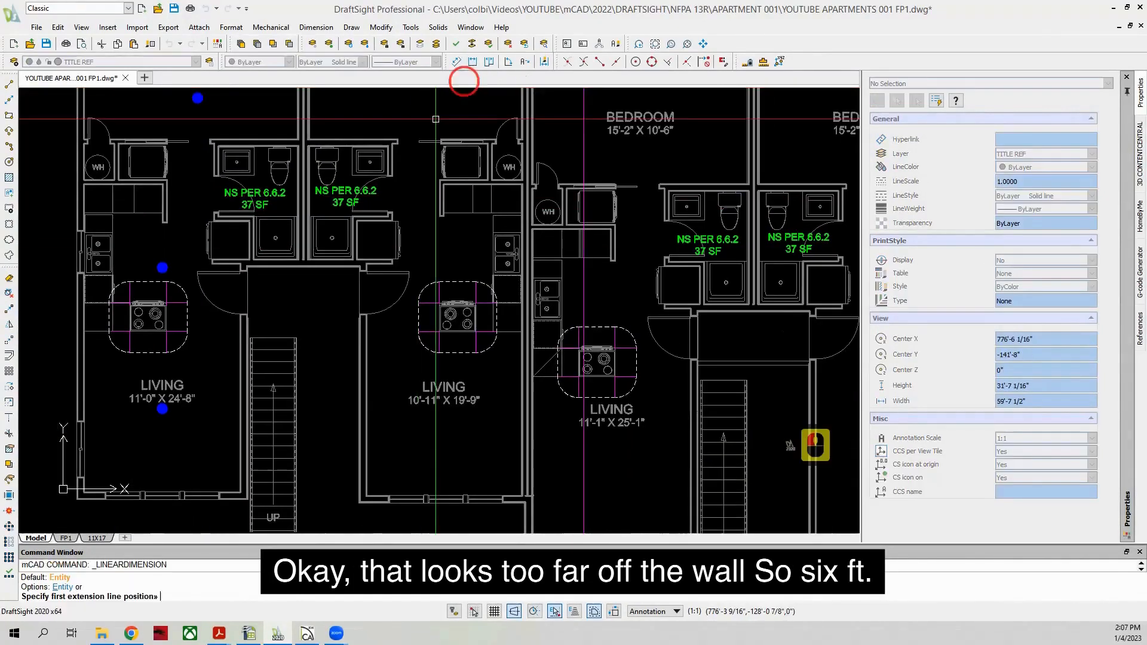
{"action": "left_click", "coordinate": [154, 410]}
{"action": "scroll", "coordinate": [149, 494], "scroll_direction": "up", "scroll_amount": 2}
{"action": "left_click", "coordinate": [154, 491]}
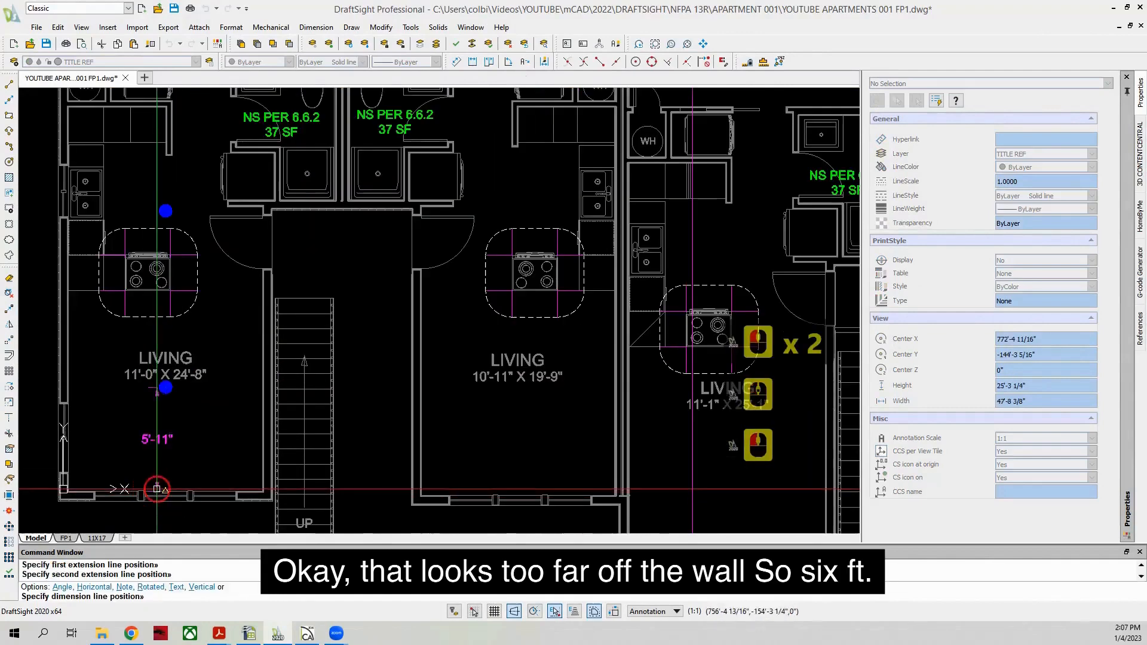
{"action": "key", "text": "Escape"}
{"action": "scroll", "coordinate": [126, 263], "scroll_direction": "down", "scroll_amount": 1}
{"action": "scroll", "coordinate": [173, 215], "scroll_direction": "up", "scroll_amount": 1}
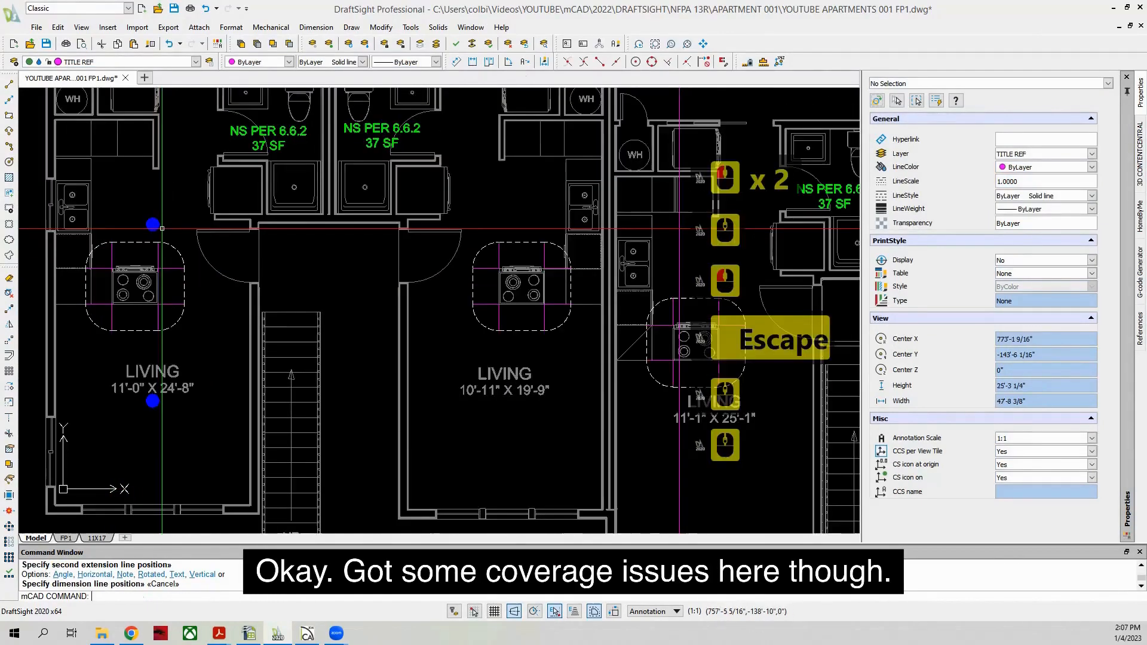
{"action": "scroll", "coordinate": [143, 227], "scroll_direction": "down", "scroll_amount": 2}
{"action": "scroll", "coordinate": [173, 146], "scroll_direction": "up", "scroll_amount": 2}
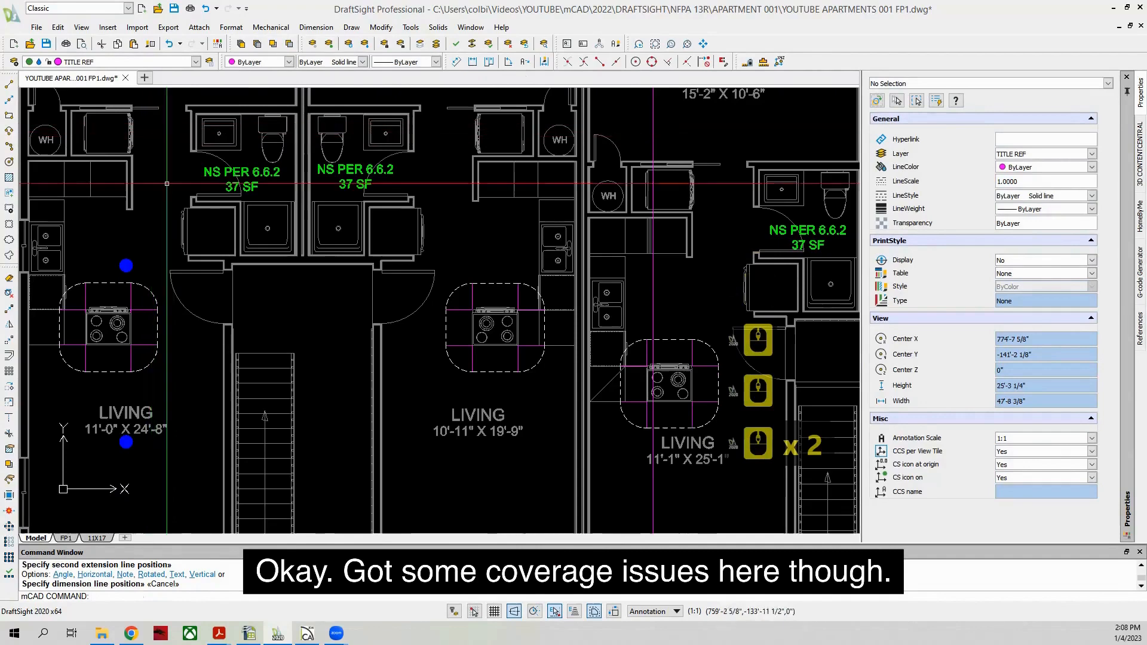
Step: Draw temporary guide lines from the living room entry wall corner, 8' toward the kitchen side and straight down past the stove
{"action": "scroll", "coordinate": [197, 232], "scroll_direction": "down", "scroll_amount": 1}
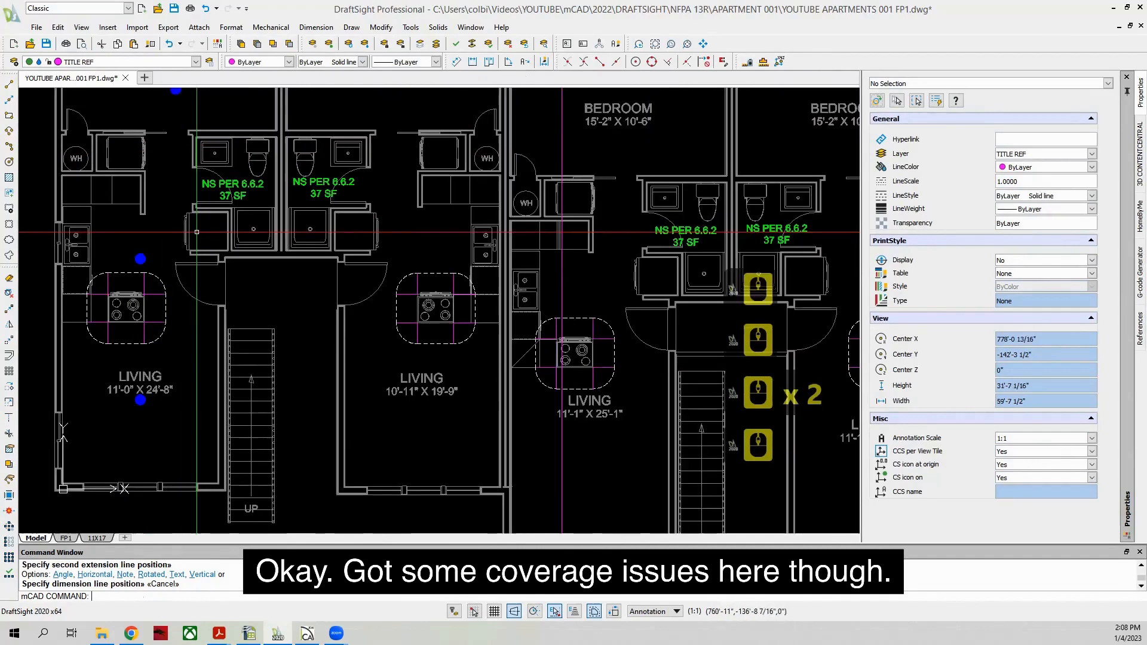
{"action": "left_click", "coordinate": [9, 85]}
{"action": "scroll", "coordinate": [235, 286], "scroll_direction": "up", "scroll_amount": 2}
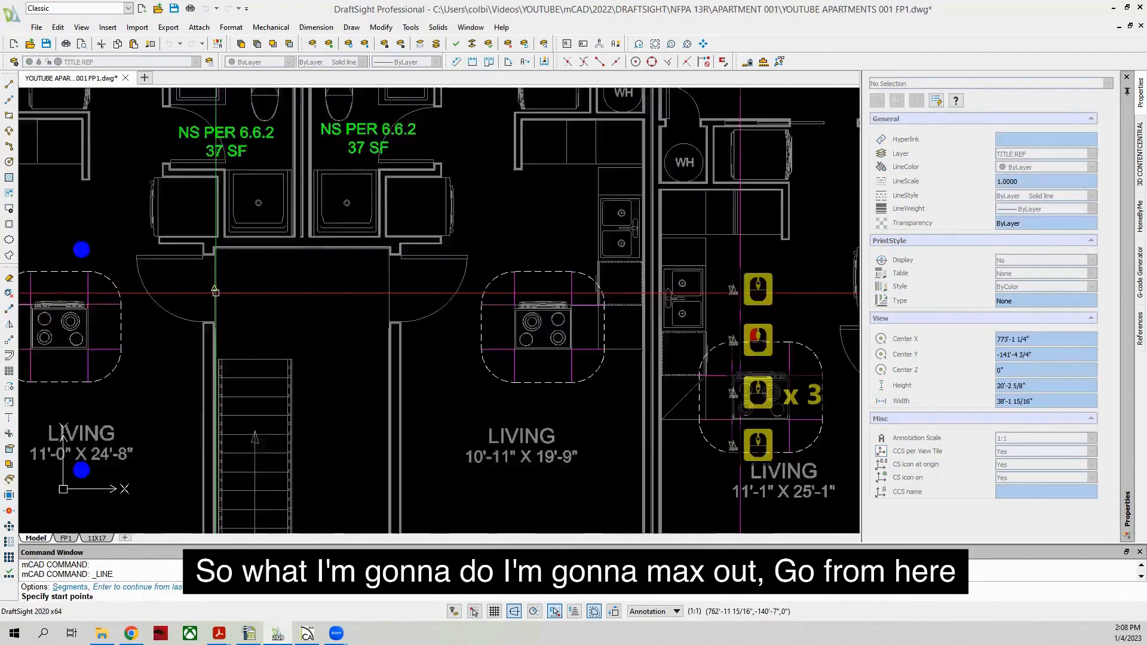
{"action": "scroll", "coordinate": [215, 292], "scroll_direction": "up", "scroll_amount": 5}
{"action": "left_click", "coordinate": [224, 251]}
{"action": "scroll", "coordinate": [224, 252], "scroll_direction": "down", "scroll_amount": 5}
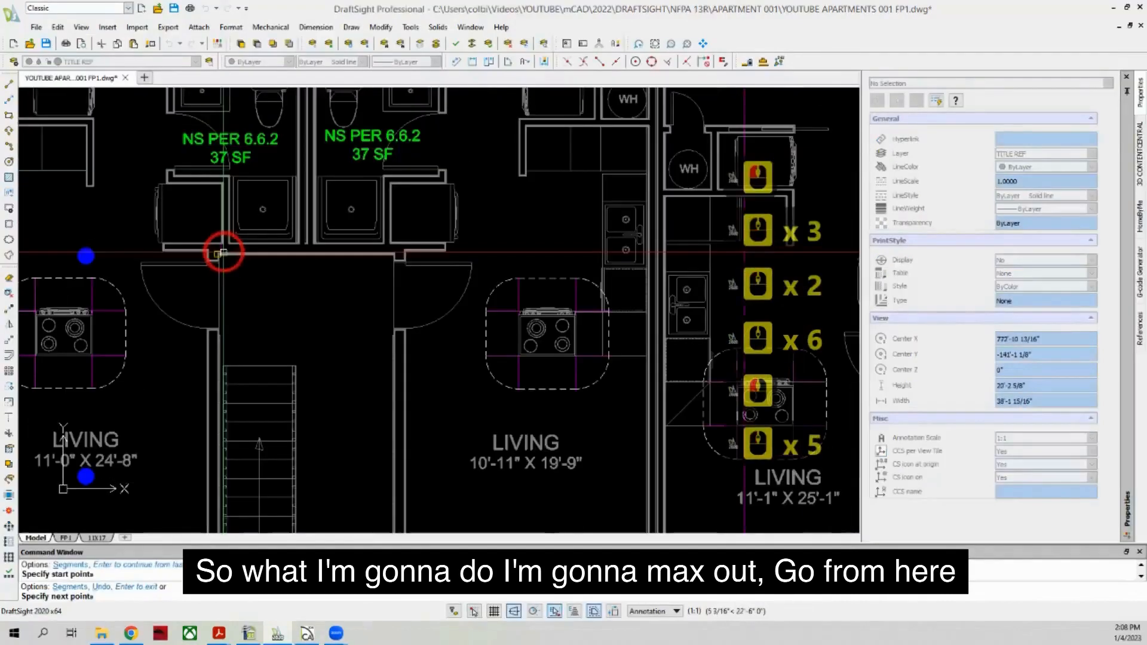
{"action": "type", "text": "8'"}
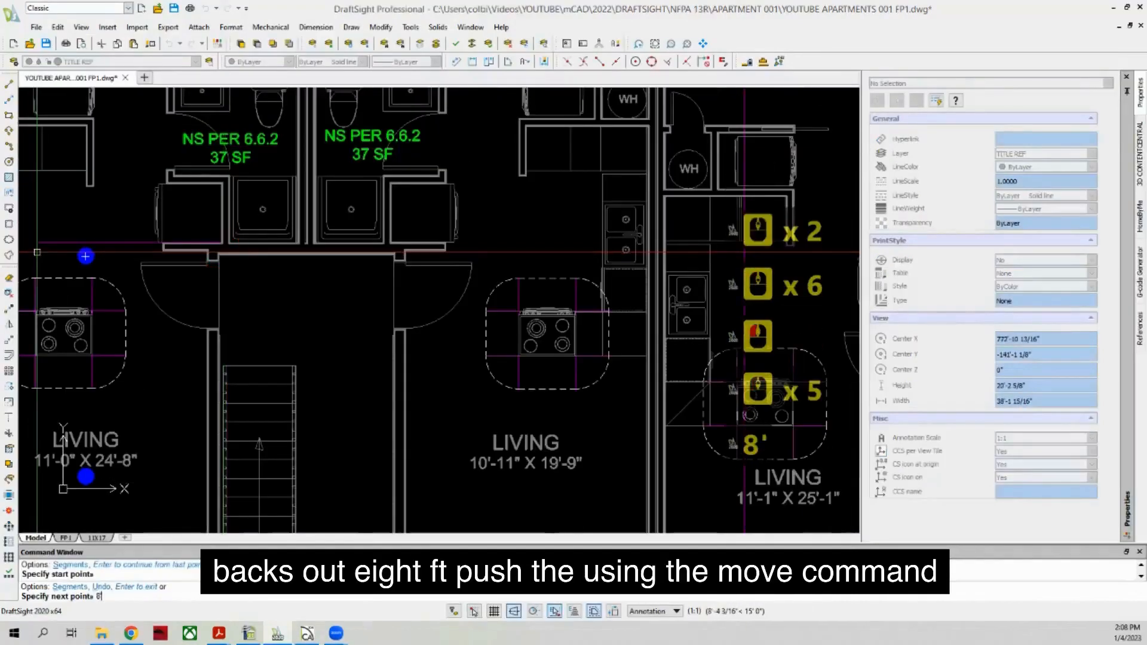
{"action": "key", "text": "Return"}
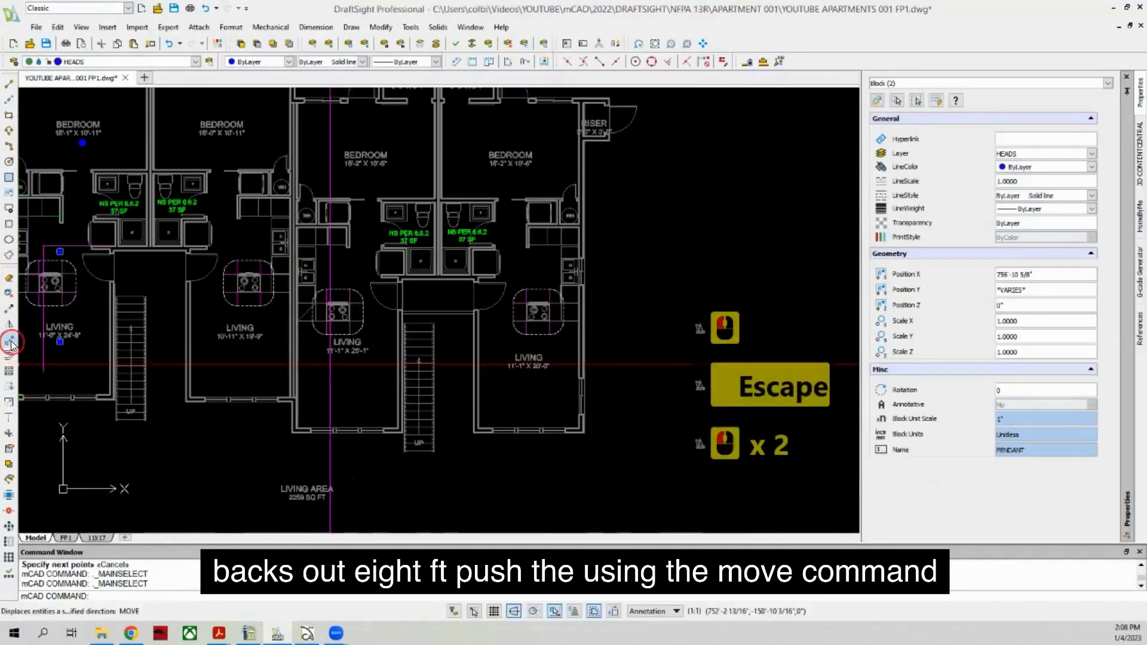
Step: Move both living room heads together horizontally onto the vertical guide line, snapping perpendicular to it
{"action": "left_click", "coordinate": [12, 345]}
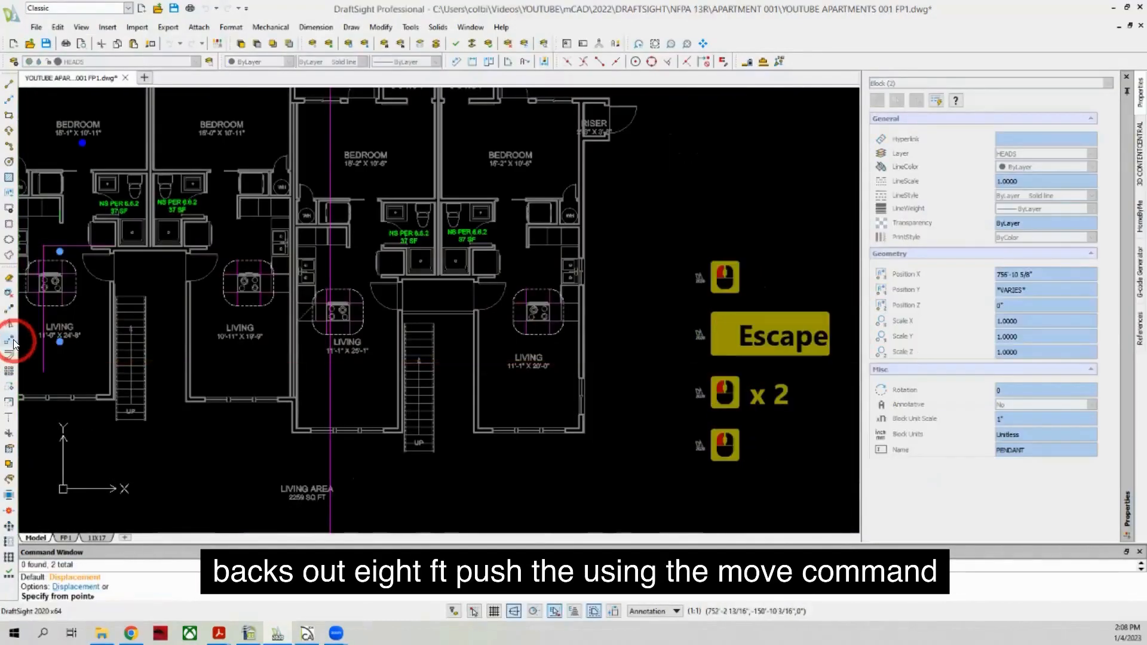
{"action": "left_click", "coordinate": [61, 345]}
{"action": "scroll", "coordinate": [61, 345], "scroll_direction": "up", "scroll_amount": 8}
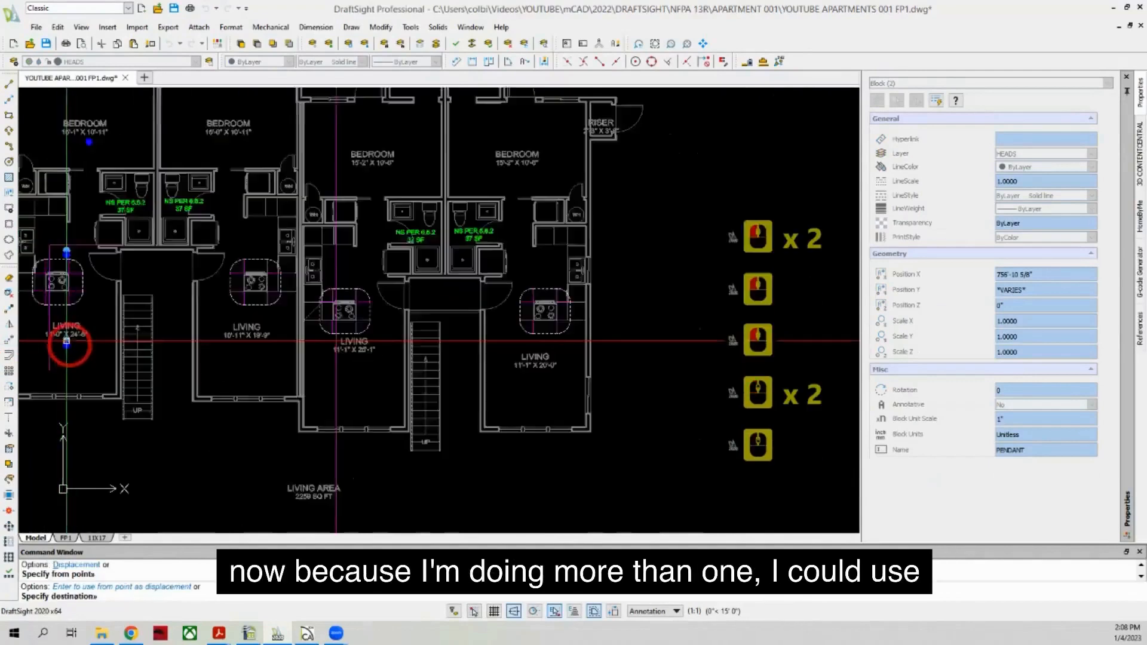
{"action": "scroll", "coordinate": [103, 344], "scroll_direction": "down", "scroll_amount": 8}
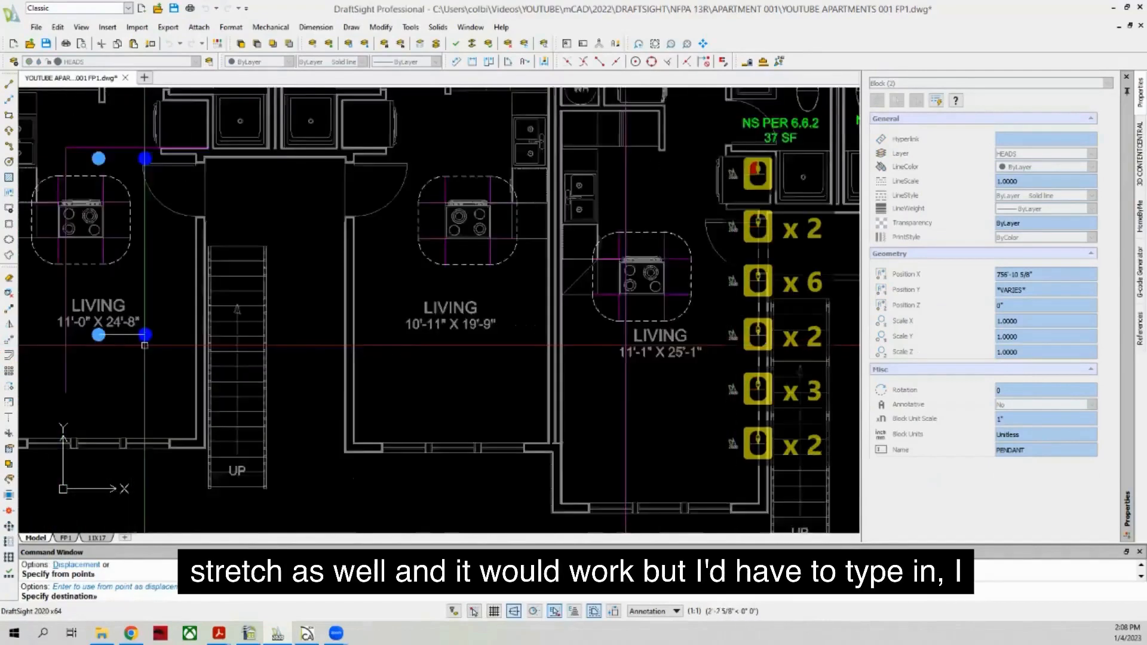
{"action": "left_click", "coordinate": [669, 62]}
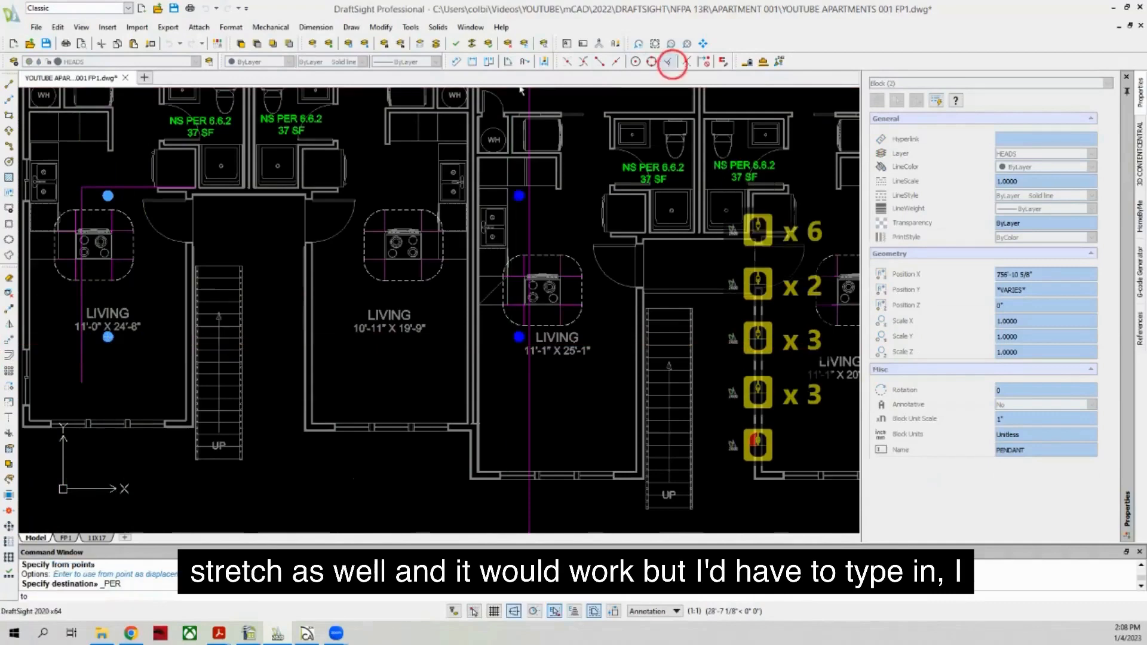
{"action": "left_click", "coordinate": [102, 346]}
Step: Delete the horizontal and vertical temporary guide lines around the living room stove
{"action": "left_click", "coordinate": [120, 170]}
{"action": "key", "text": "Escape"}
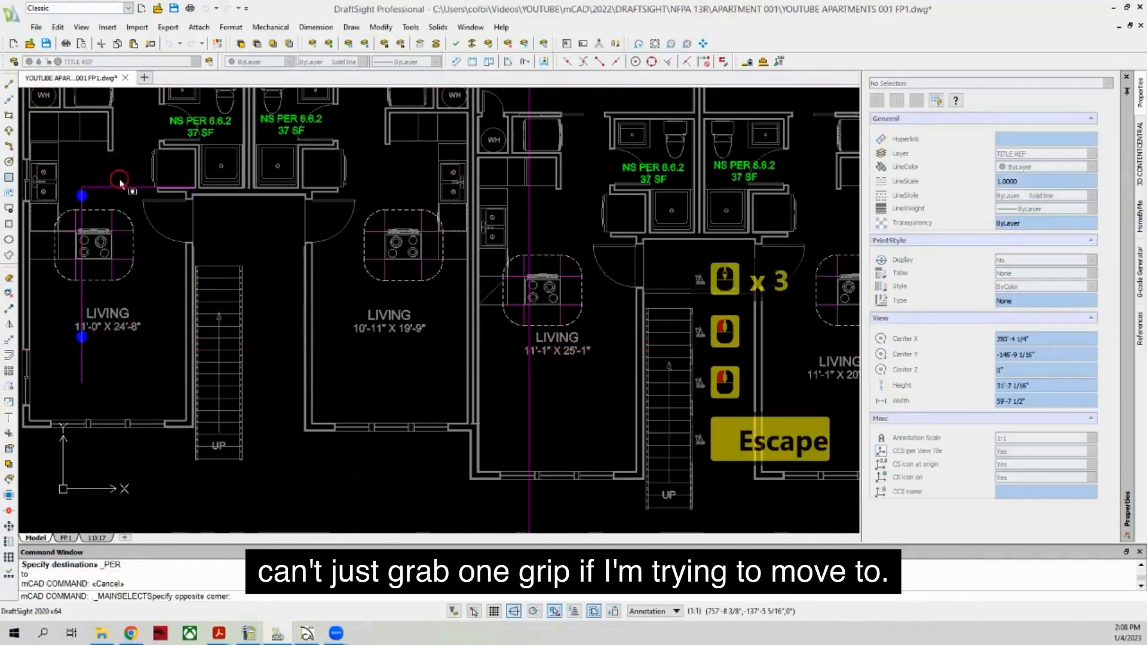
{"action": "left_click", "coordinate": [107, 198]}
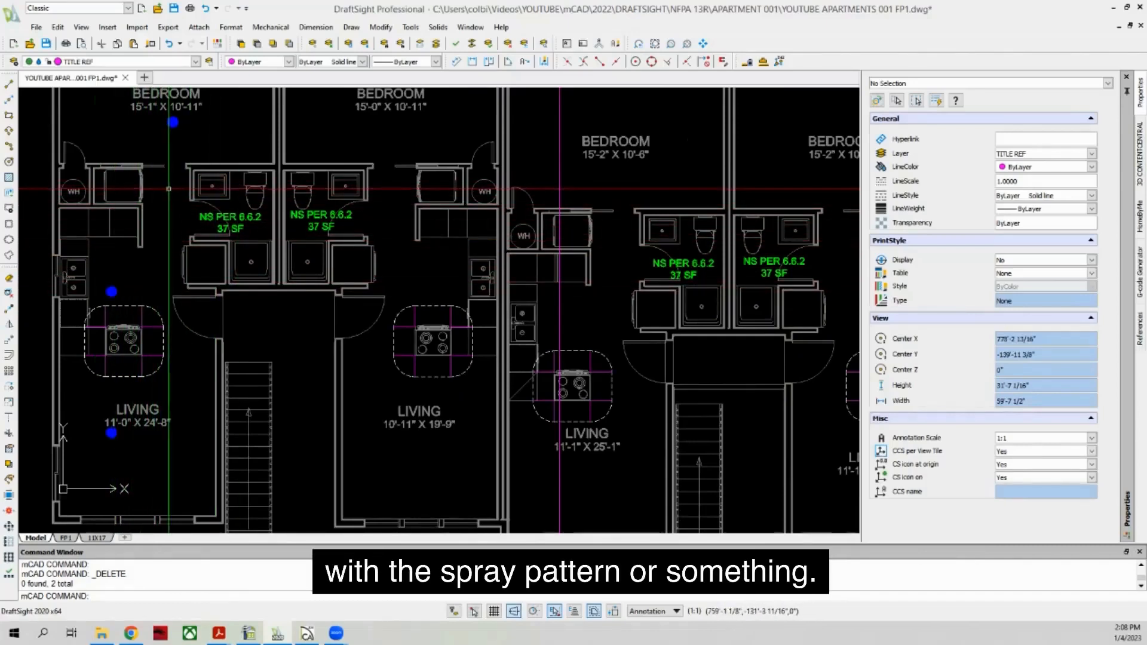
{"action": "scroll", "coordinate": [96, 290], "scroll_direction": "up", "scroll_amount": 3}
{"action": "left_click", "coordinate": [111, 292]}
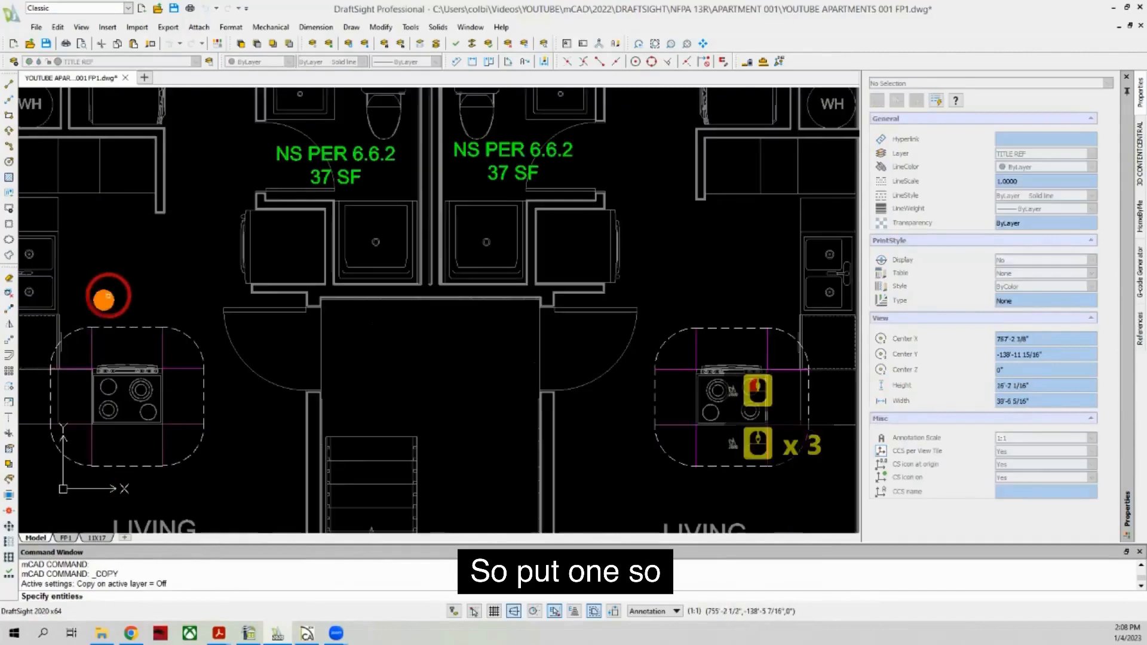
{"action": "right_click", "coordinate": [111, 292]}
{"action": "left_click", "coordinate": [111, 292]}
{"action": "scroll", "coordinate": [77, 189], "scroll_direction": "down", "scroll_amount": 3}
{"action": "scroll", "coordinate": [76, 189], "scroll_direction": "up", "scroll_amount": 5}
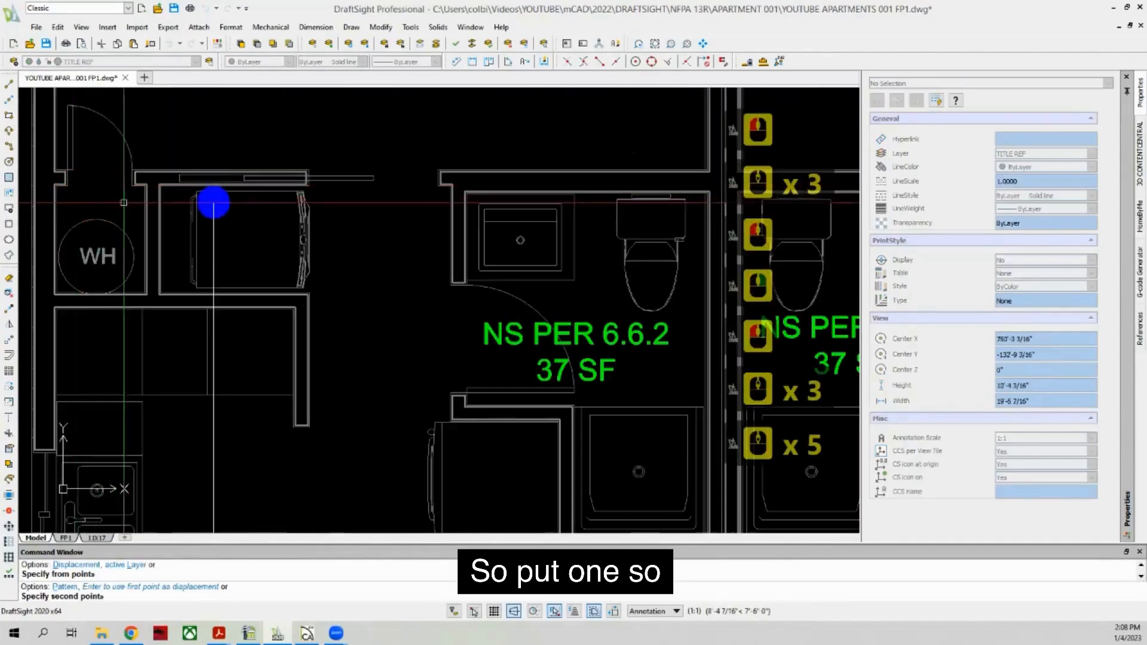
{"action": "key", "text": "Escape"}
Step: Examine the sprinkler legend for a higher-temperature head symbol
{"action": "scroll", "coordinate": [239, 281], "scroll_direction": "down", "scroll_amount": 20}
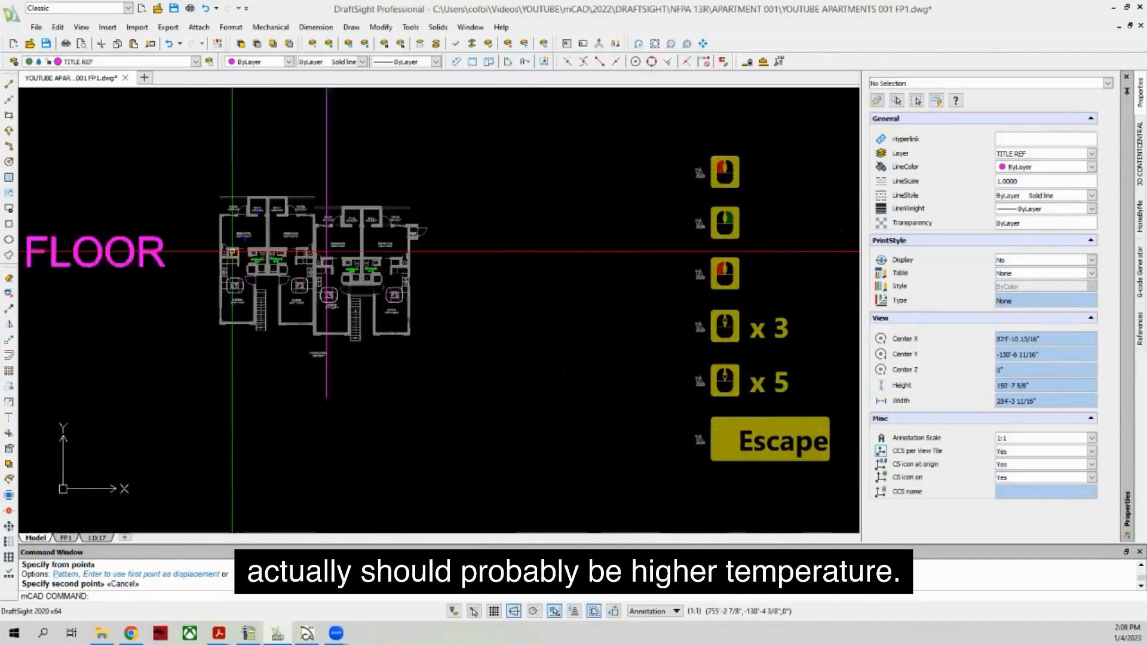
{"action": "scroll", "coordinate": [93, 178], "scroll_direction": "up", "scroll_amount": 20}
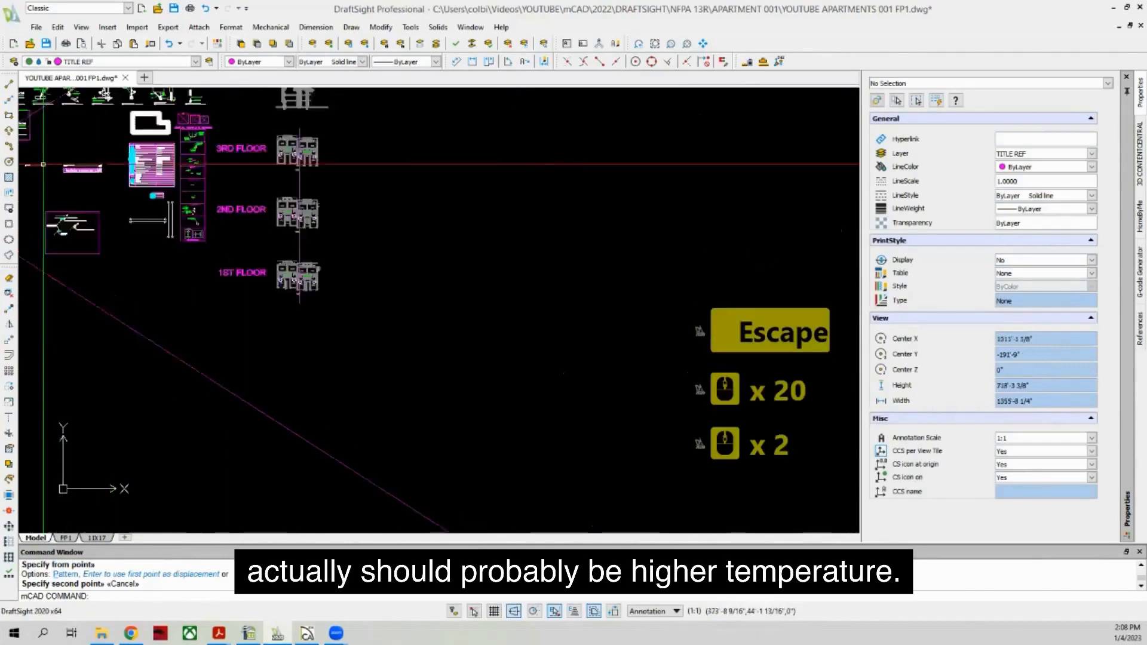
{"action": "scroll", "coordinate": [103, 233], "scroll_direction": "down", "scroll_amount": 20}
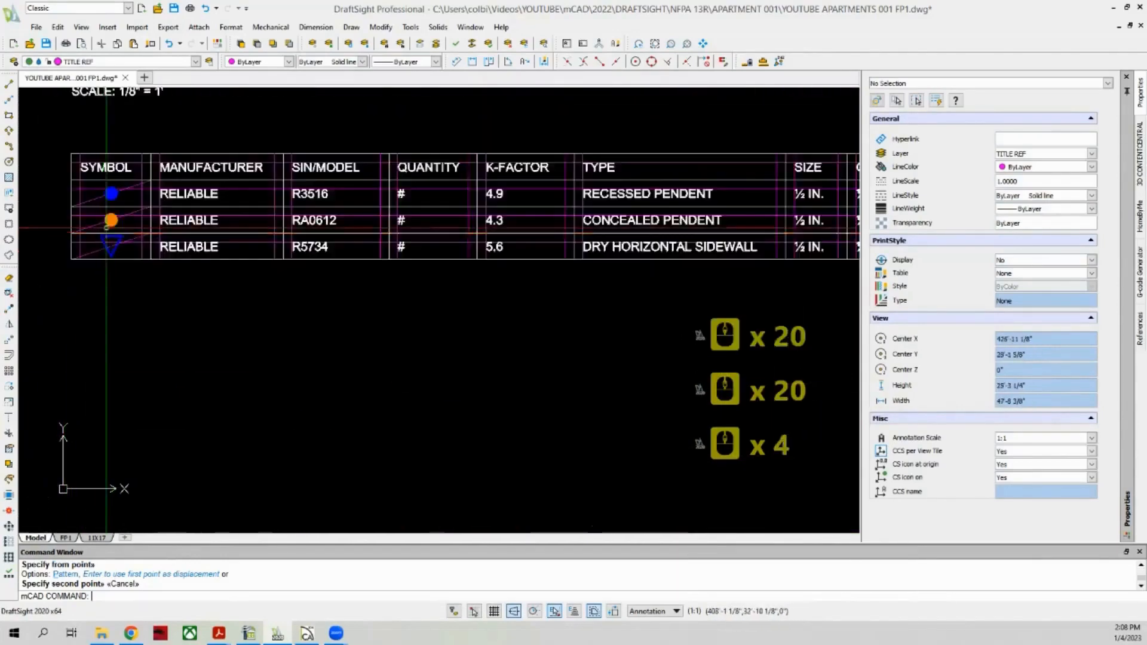
{"action": "scroll", "coordinate": [139, 233], "scroll_direction": "down", "scroll_amount": 1}
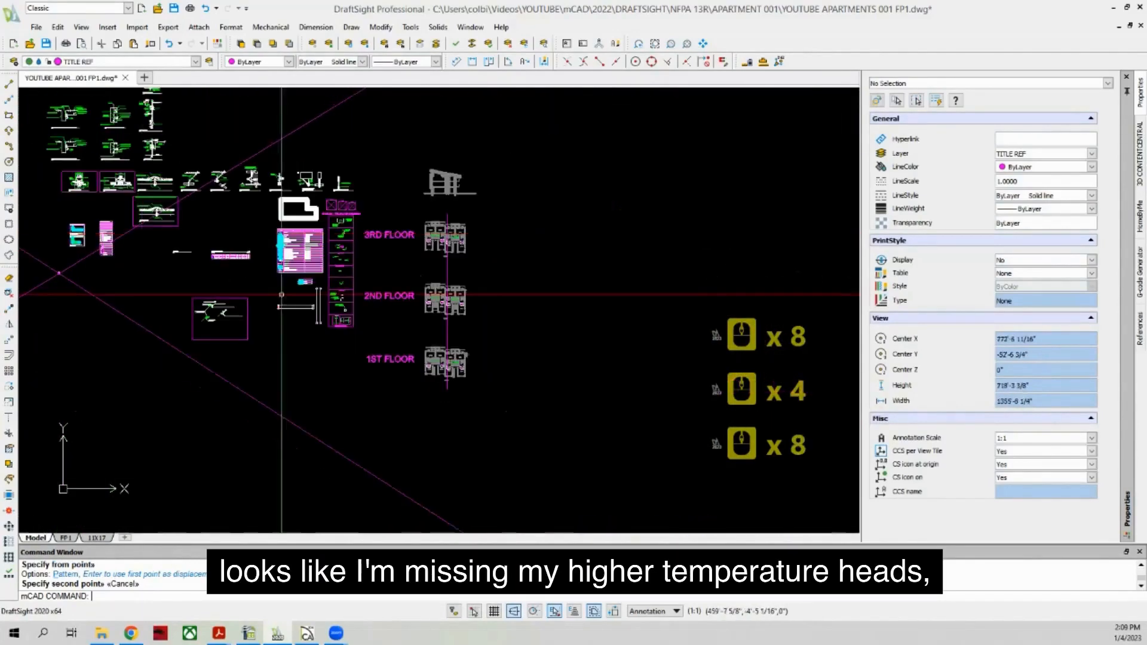
Step: Copy the half-filled intermediate-temperature head from the sprinkler legend to the wall corner of the second-floor water heater closet
{"action": "scroll", "coordinate": [535, 366], "scroll_direction": "up", "scroll_amount": 4}
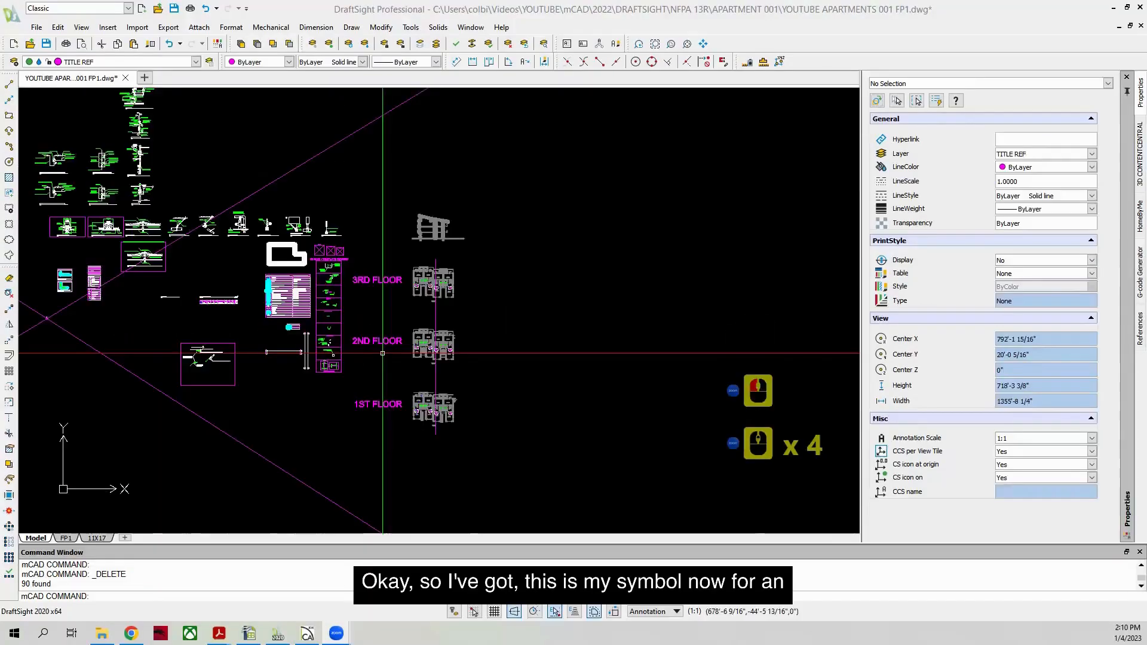
{"action": "scroll", "coordinate": [275, 301], "scroll_direction": "up", "scroll_amount": 19}
{"action": "scroll", "coordinate": [275, 301], "scroll_direction": "up", "scroll_amount": 3}
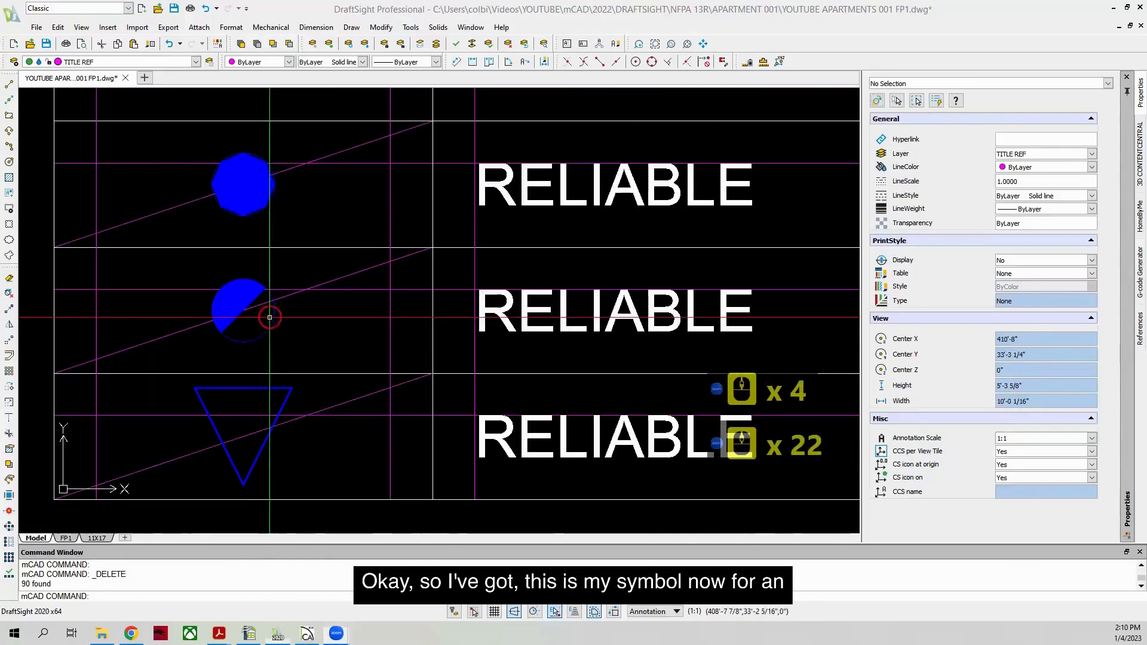
{"action": "left_click", "coordinate": [243, 344]}
{"action": "left_click", "coordinate": [64, 333]}
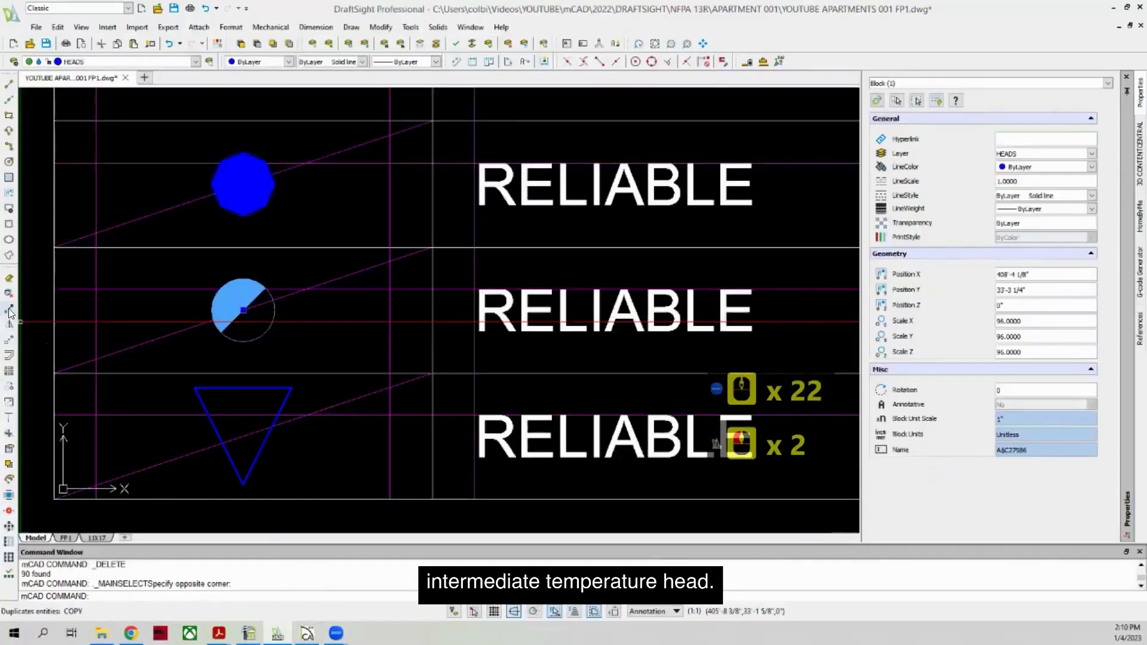
{"action": "left_click", "coordinate": [8, 339]}
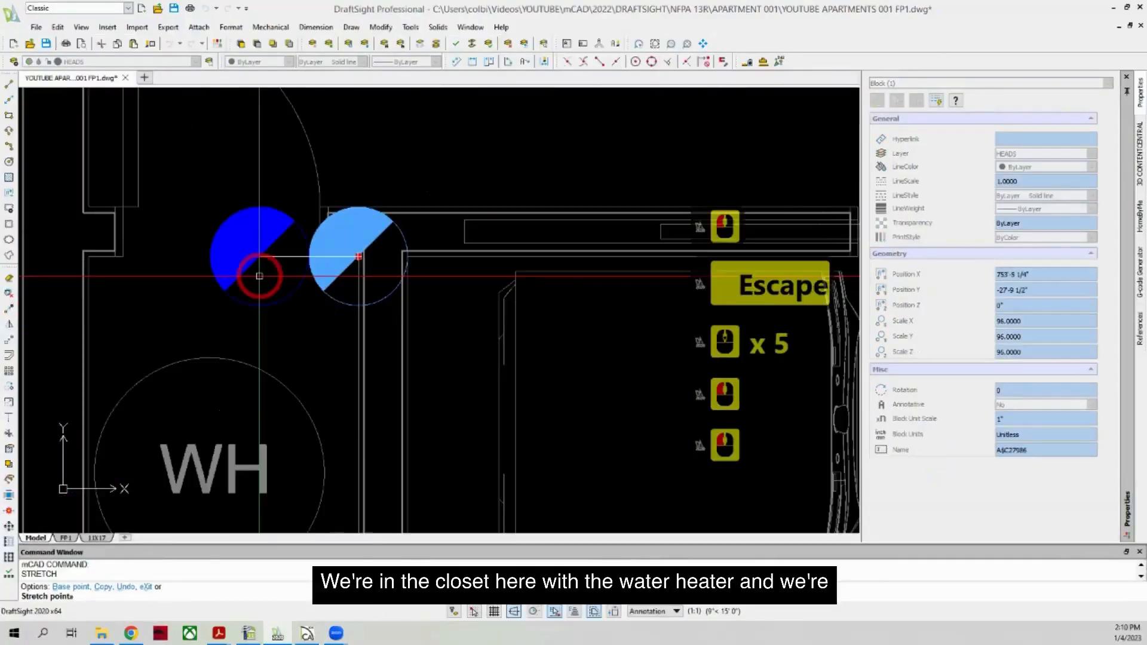
Step: Offset the intermediate-temperature head 6" left and 6" down from the water heater closet's wall corner
{"action": "type", "text": "6"}
{"action": "key", "text": "Return"}
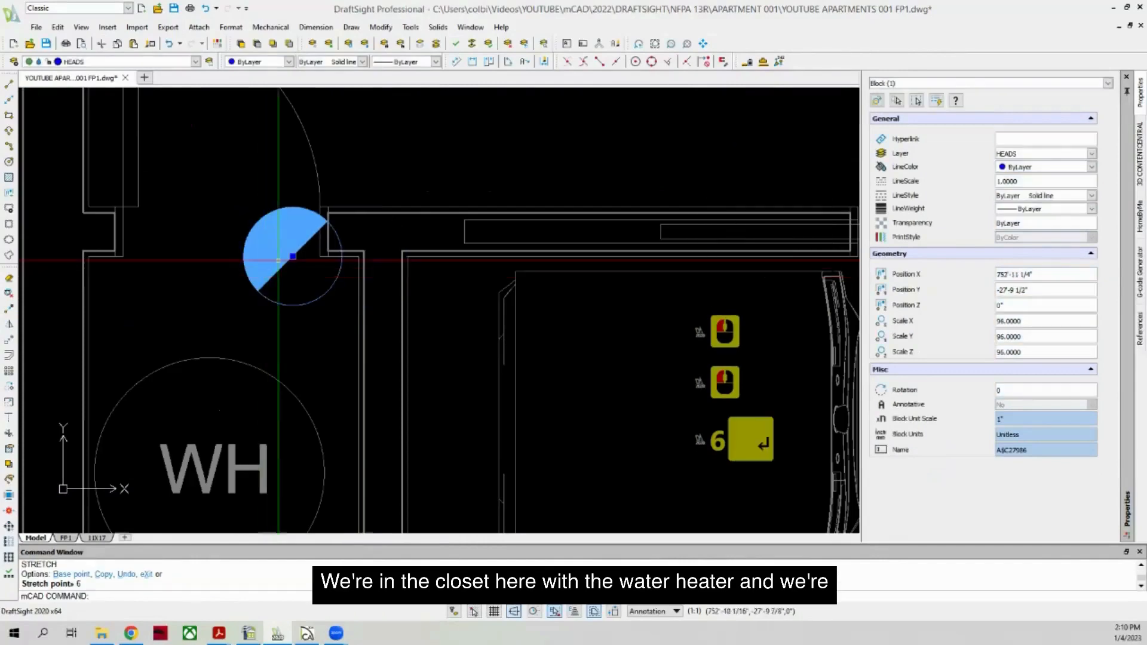
{"action": "key", "text": "Escape"}
{"action": "scroll", "coordinate": [223, 328], "scroll_direction": "down", "scroll_amount": 8}
{"action": "scroll", "coordinate": [223, 327], "scroll_direction": "up", "scroll_amount": 2}
Step: Move the intermediate-temperature head from the second-floor water heater closet to the matching first-floor closet, using the closet wall corner as reference
{"action": "left_click", "coordinate": [85, 268]}
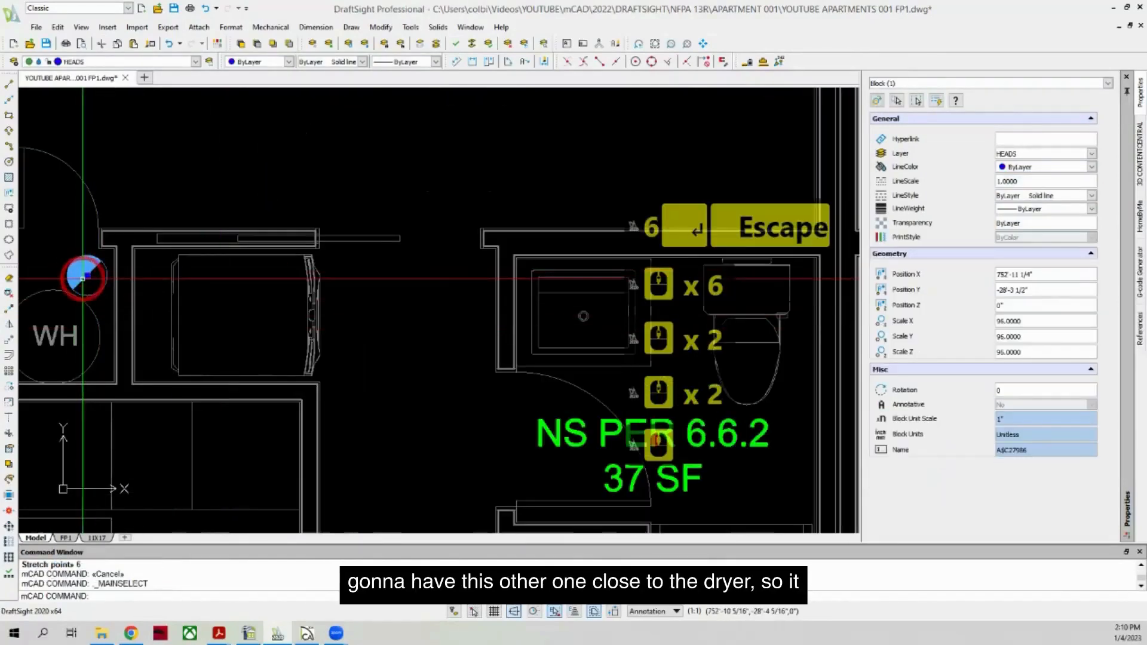
{"action": "scroll", "coordinate": [82, 276], "scroll_direction": "down", "scroll_amount": 1}
{"action": "scroll", "coordinate": [86, 275], "scroll_direction": "down", "scroll_amount": 2}
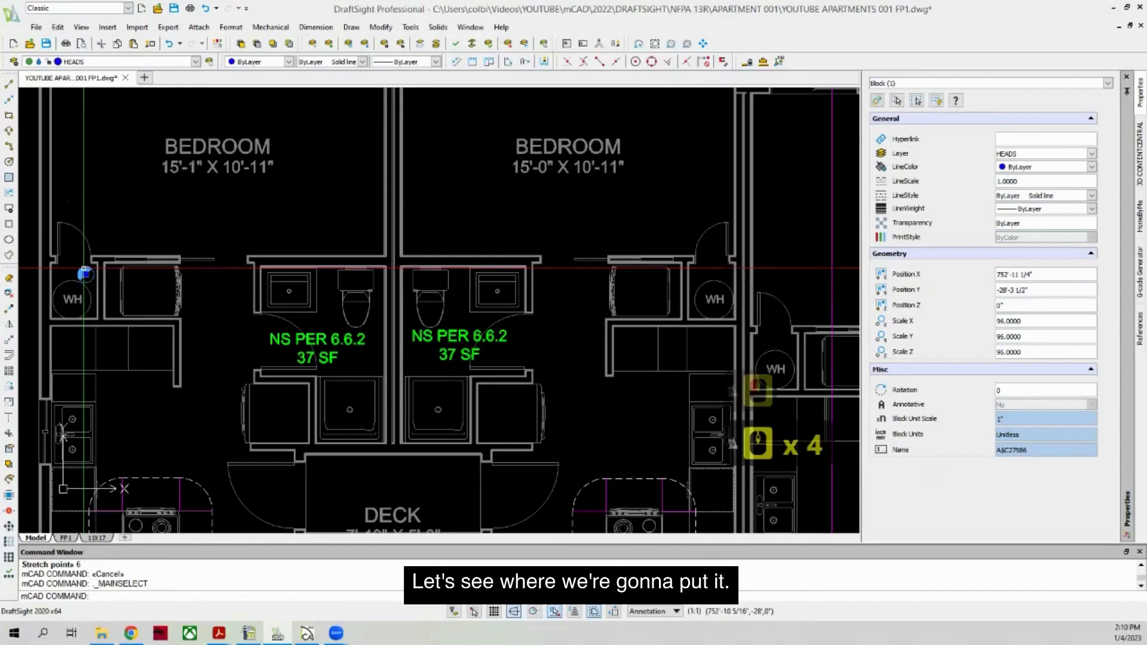
{"action": "scroll", "coordinate": [187, 171], "scroll_direction": "down", "scroll_amount": 1}
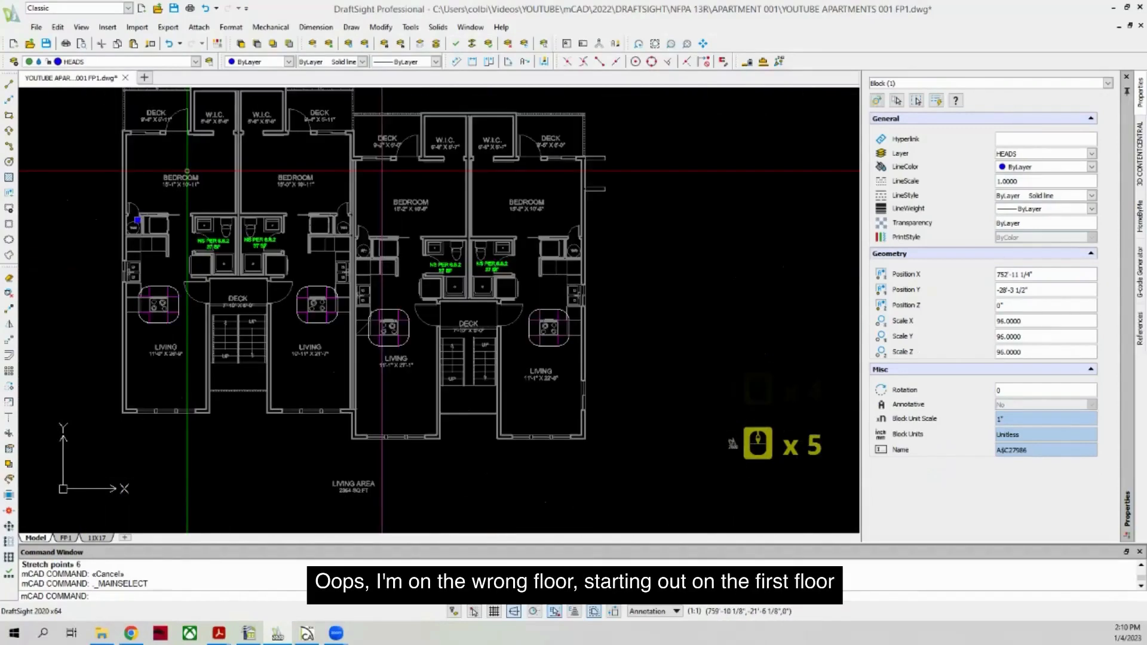
{"action": "scroll", "coordinate": [187, 170], "scroll_direction": "down", "scroll_amount": 3}
{"action": "scroll", "coordinate": [183, 171], "scroll_direction": "up", "scroll_amount": 5}
{"action": "scroll", "coordinate": [144, 202], "scroll_direction": "up", "scroll_amount": 5}
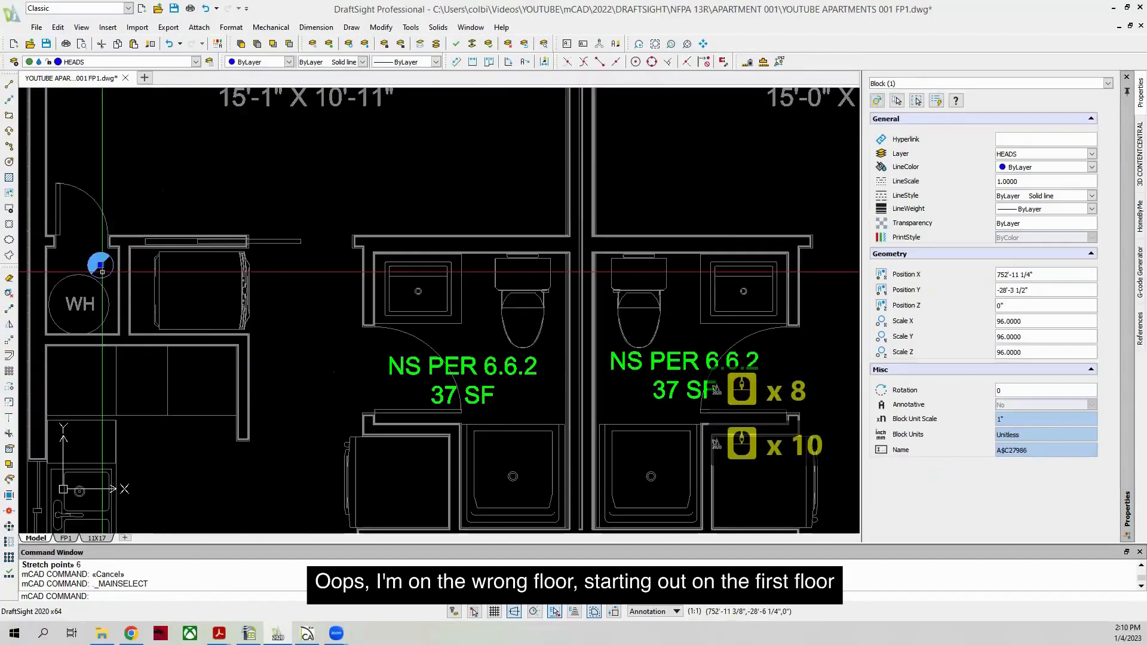
{"action": "scroll", "coordinate": [108, 384], "scroll_direction": "up", "scroll_amount": 3}
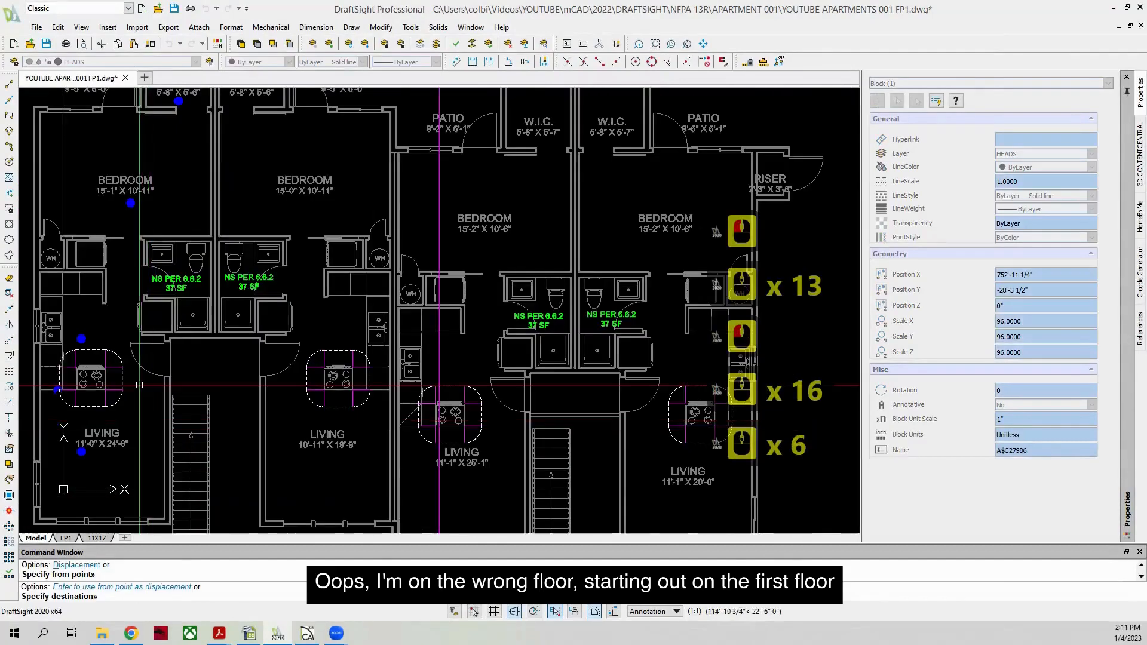
{"action": "scroll", "coordinate": [79, 174], "scroll_direction": "up", "scroll_amount": 3}
{"action": "scroll", "coordinate": [44, 172], "scroll_direction": "up", "scroll_amount": 8}
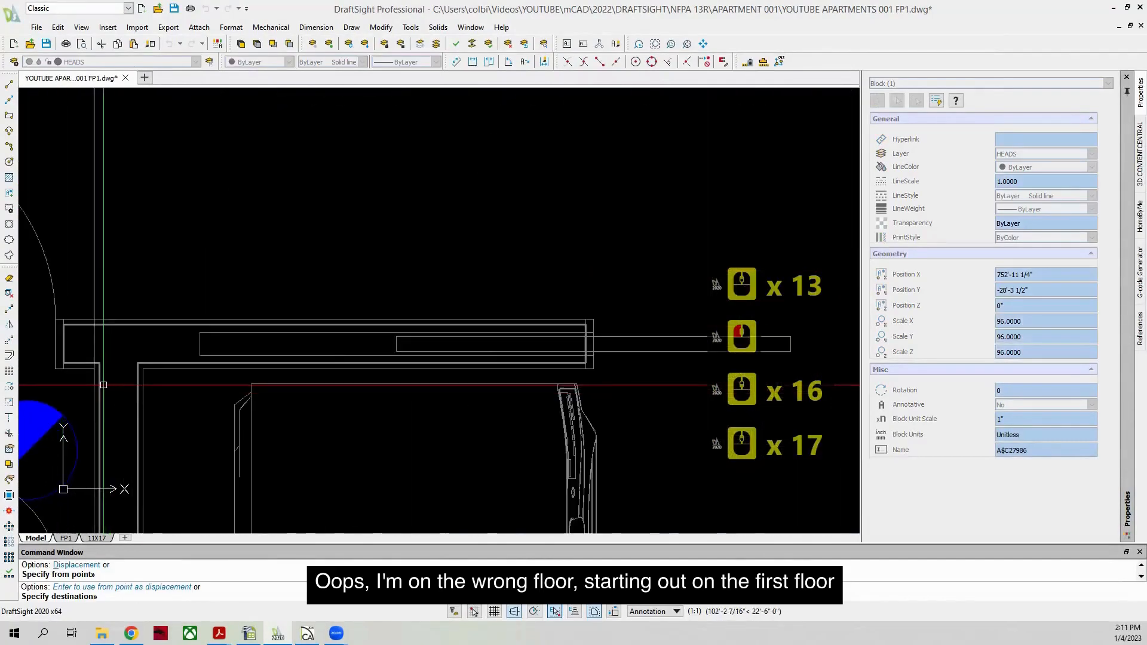
{"action": "left_click", "coordinate": [95, 375]}
{"action": "scroll", "coordinate": [177, 260], "scroll_direction": "up", "scroll_amount": 5}
{"action": "scroll", "coordinate": [178, 259], "scroll_direction": "down", "scroll_amount": 4}
{"action": "key", "text": "Escape"}
{"action": "scroll", "coordinate": [197, 269], "scroll_direction": "down", "scroll_amount": 3}
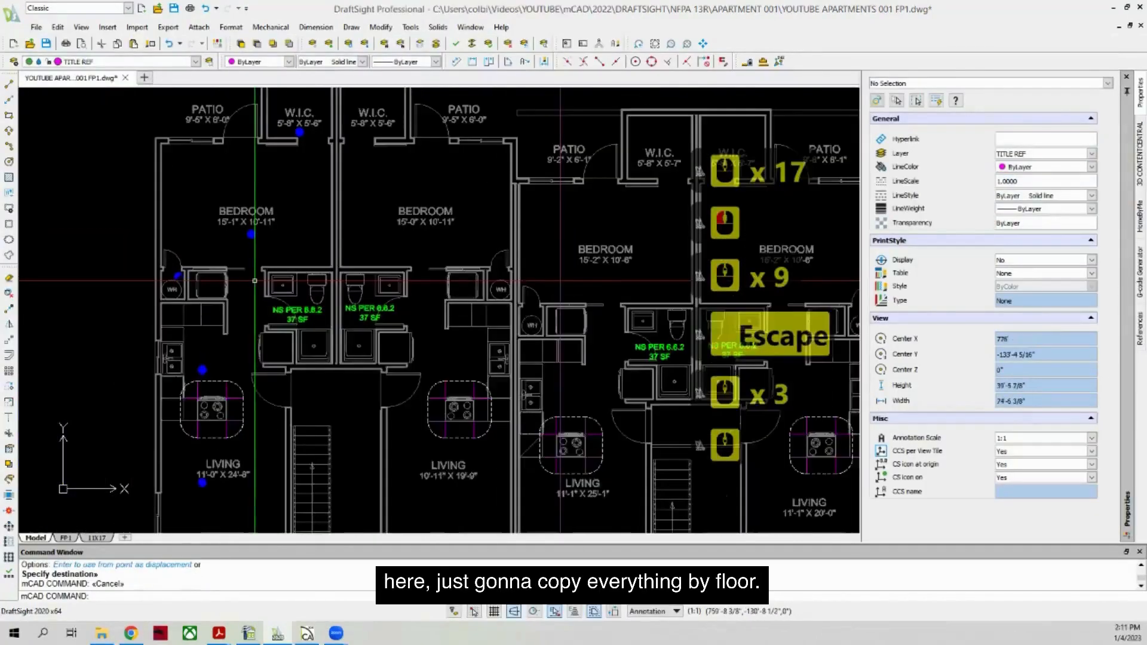
Step: Examine the first-floor unit's head layout and the building section above the floor plans to consider the piping on each floor
{"action": "scroll", "coordinate": [253, 289], "scroll_direction": "up", "scroll_amount": 3}
{"action": "scroll", "coordinate": [294, 305], "scroll_direction": "down", "scroll_amount": 3}
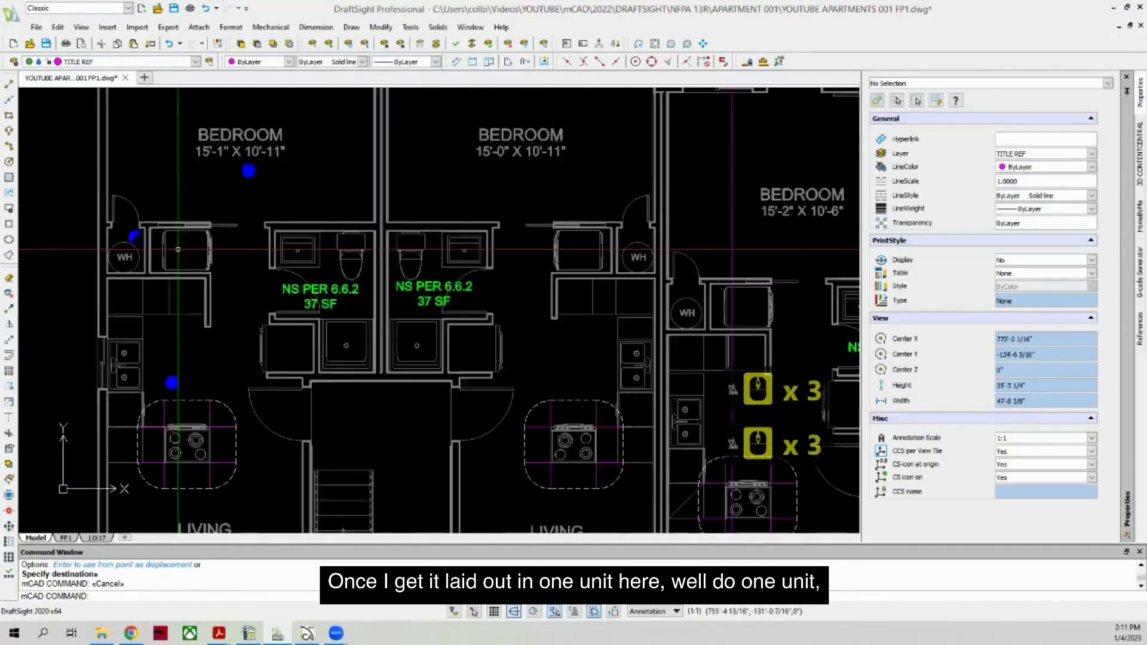
{"action": "scroll", "coordinate": [304, 239], "scroll_direction": "up", "scroll_amount": 1}
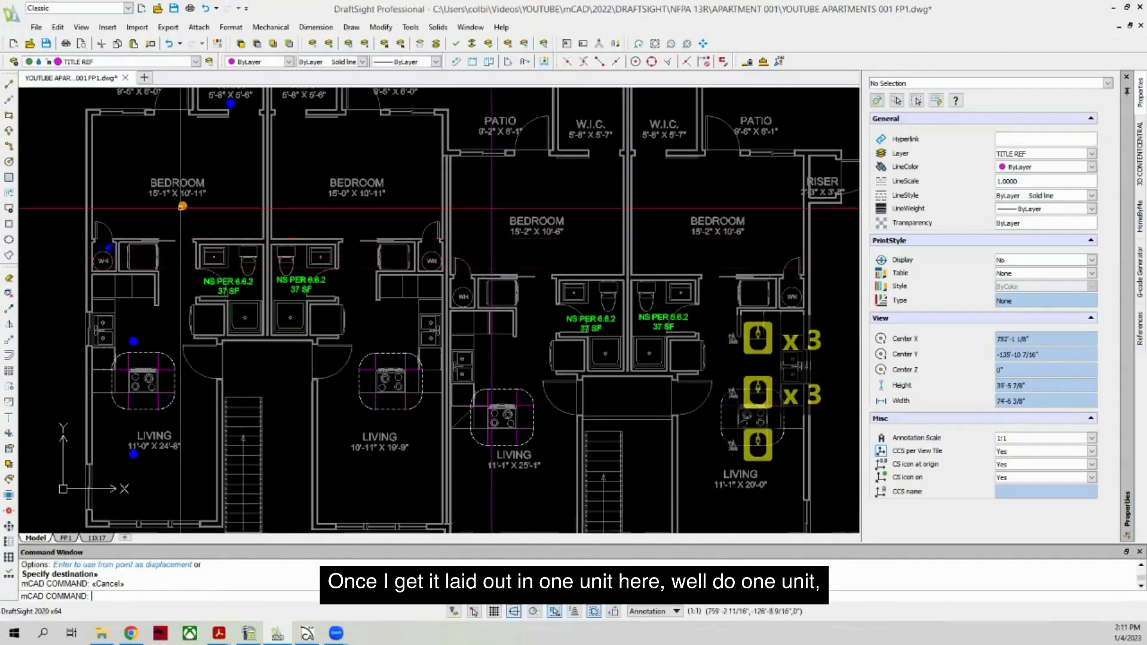
{"action": "scroll", "coordinate": [311, 257], "scroll_direction": "down", "scroll_amount": 1}
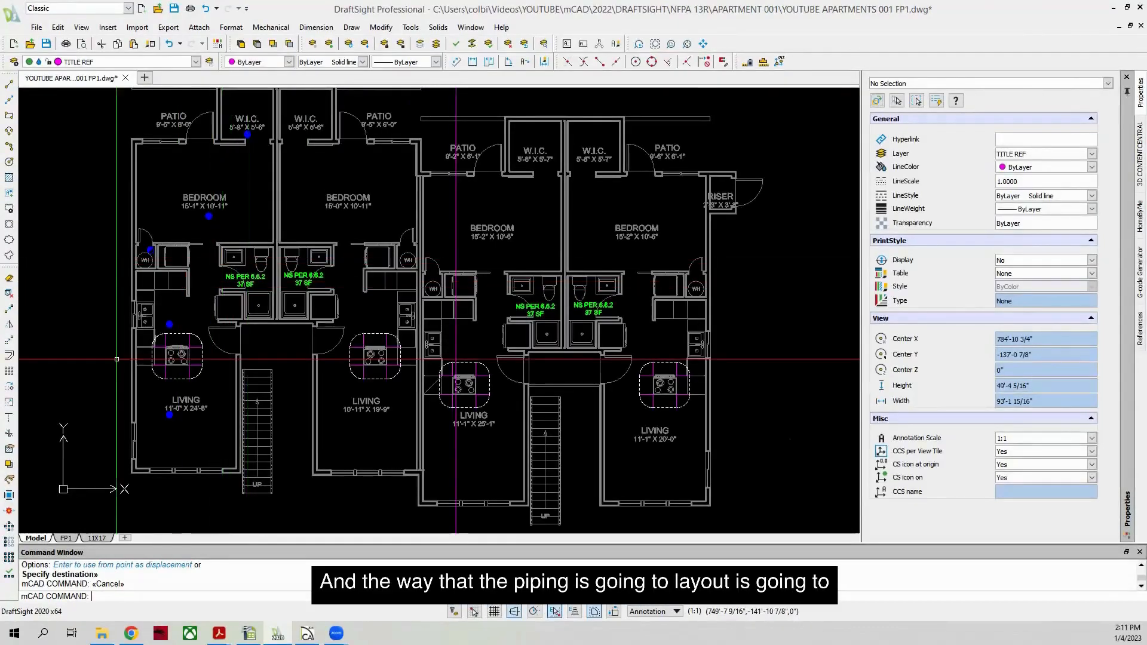
{"action": "scroll", "coordinate": [151, 342], "scroll_direction": "down", "scroll_amount": 2}
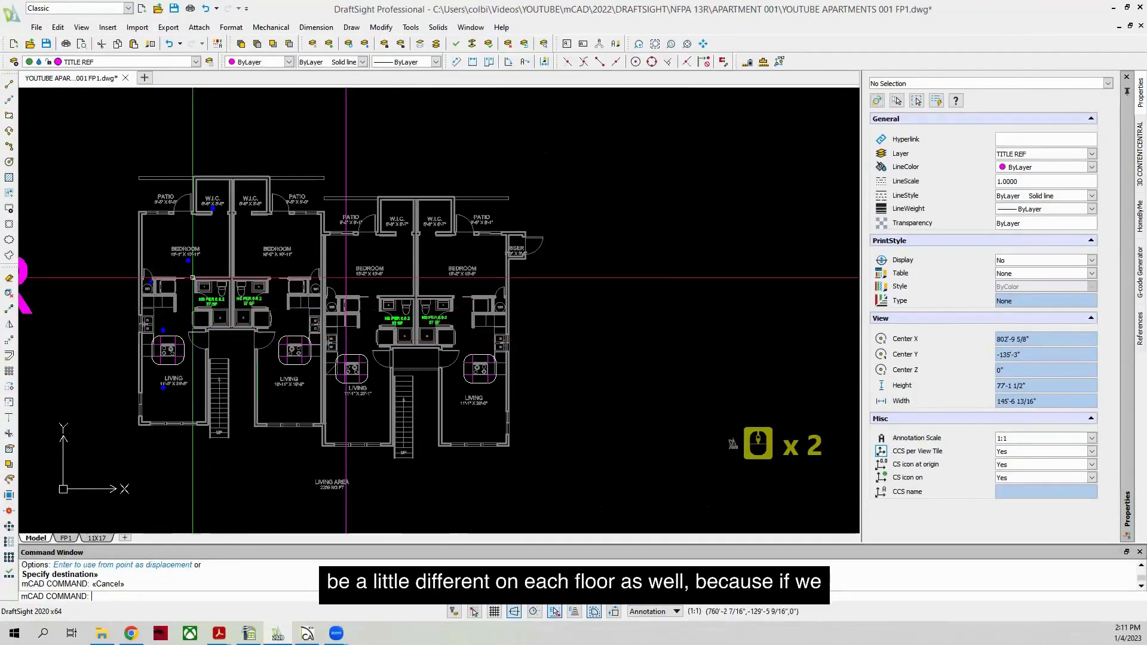
{"action": "scroll", "coordinate": [158, 349], "scroll_direction": "down", "scroll_amount": 2}
{"action": "scroll", "coordinate": [157, 348], "scroll_direction": "down", "scroll_amount": 8}
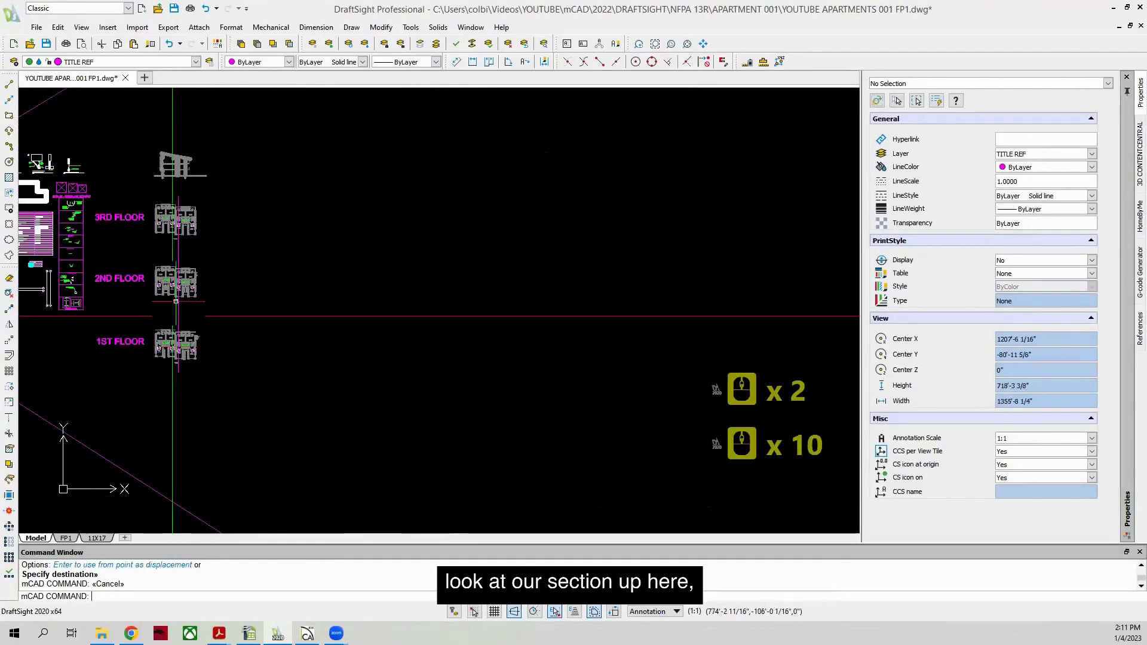
{"action": "scroll", "coordinate": [167, 148], "scroll_direction": "up", "scroll_amount": 2}
{"action": "scroll", "coordinate": [167, 148], "scroll_direction": "up", "scroll_amount": 9}
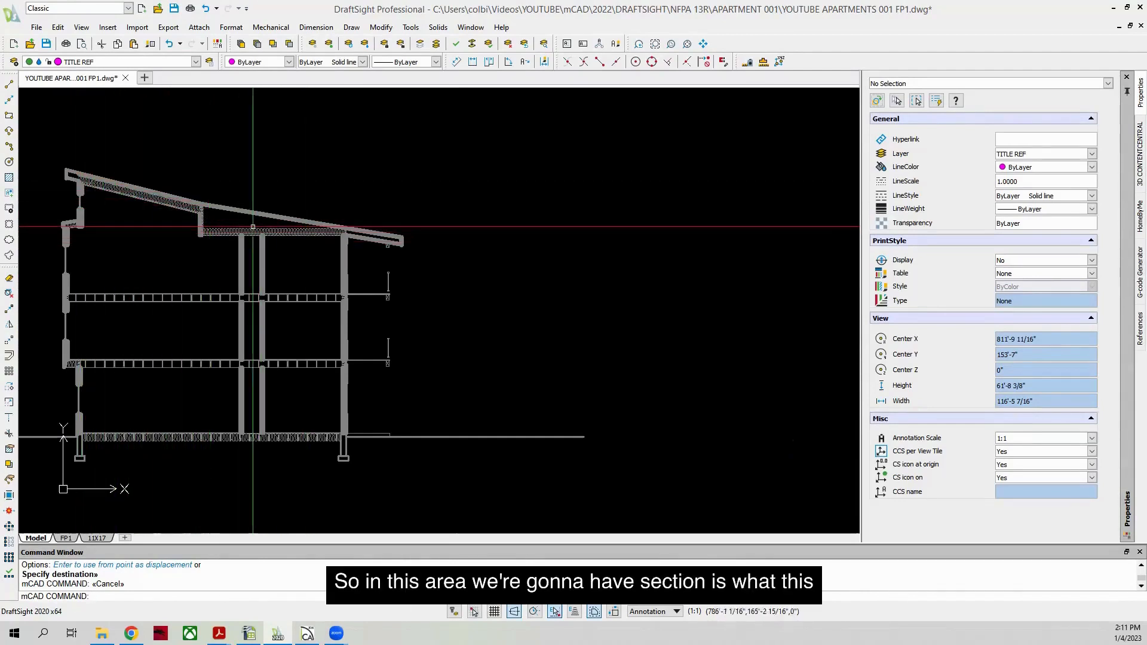
Step: Compare the attic and vaulted roof in the building section with the third-floor plan to consider pipe routing there
{"action": "scroll", "coordinate": [229, 231], "scroll_direction": "down", "scroll_amount": 10}
{"action": "scroll", "coordinate": [239, 291], "scroll_direction": "up", "scroll_amount": 3}
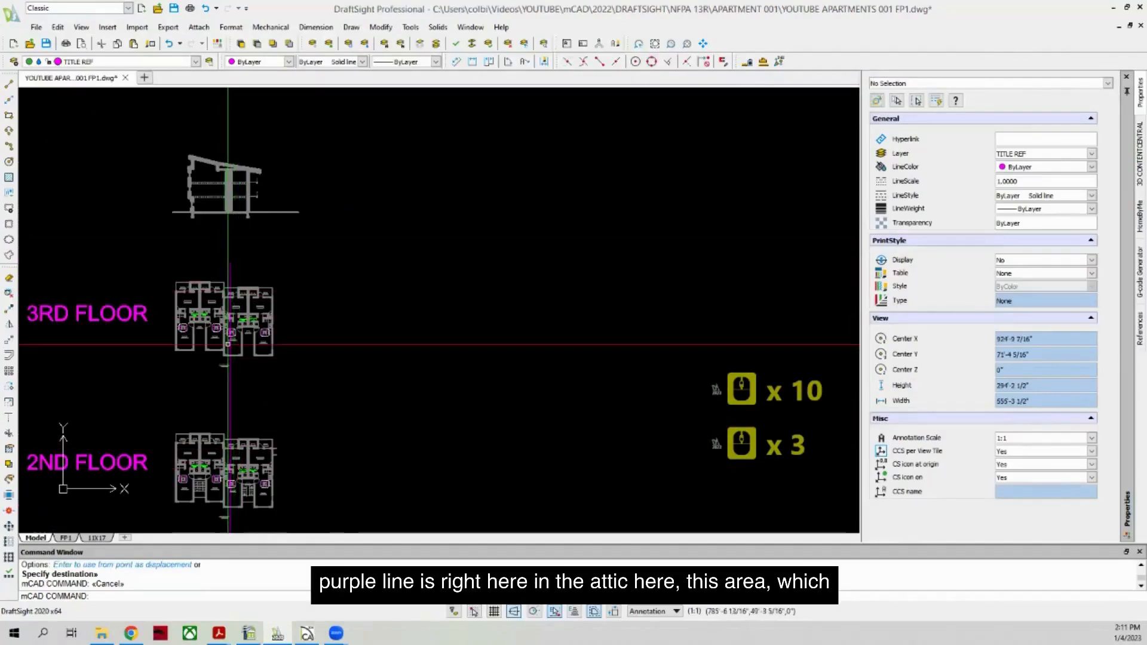
{"action": "scroll", "coordinate": [234, 333], "scroll_direction": "up", "scroll_amount": 6}
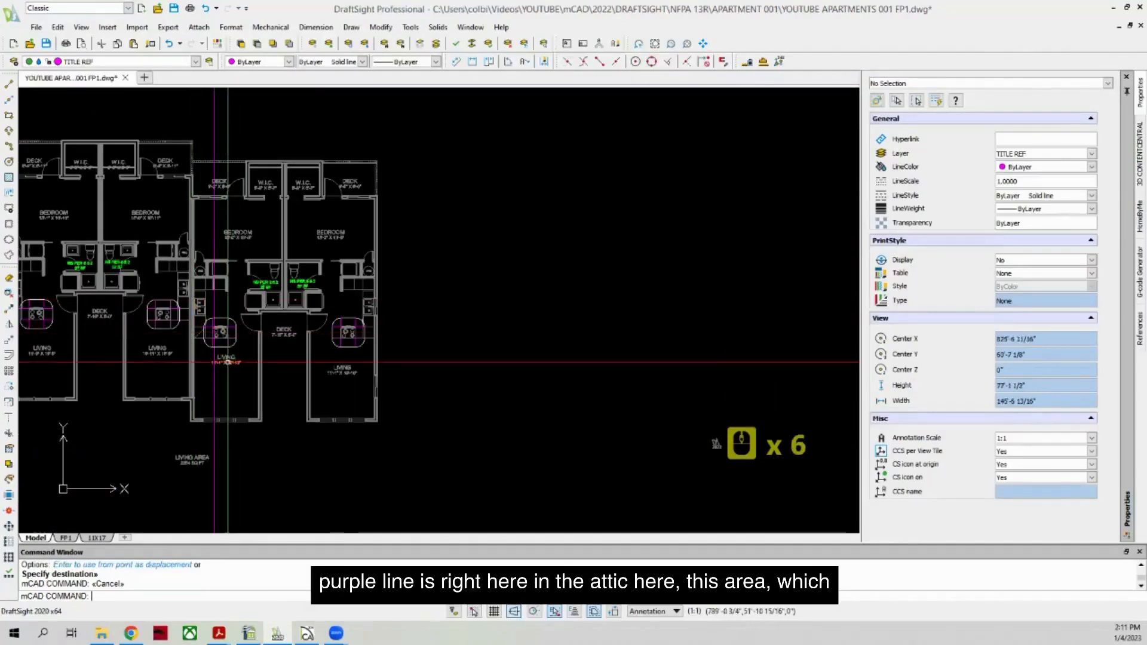
{"action": "scroll", "coordinate": [215, 306], "scroll_direction": "down", "scroll_amount": 1}
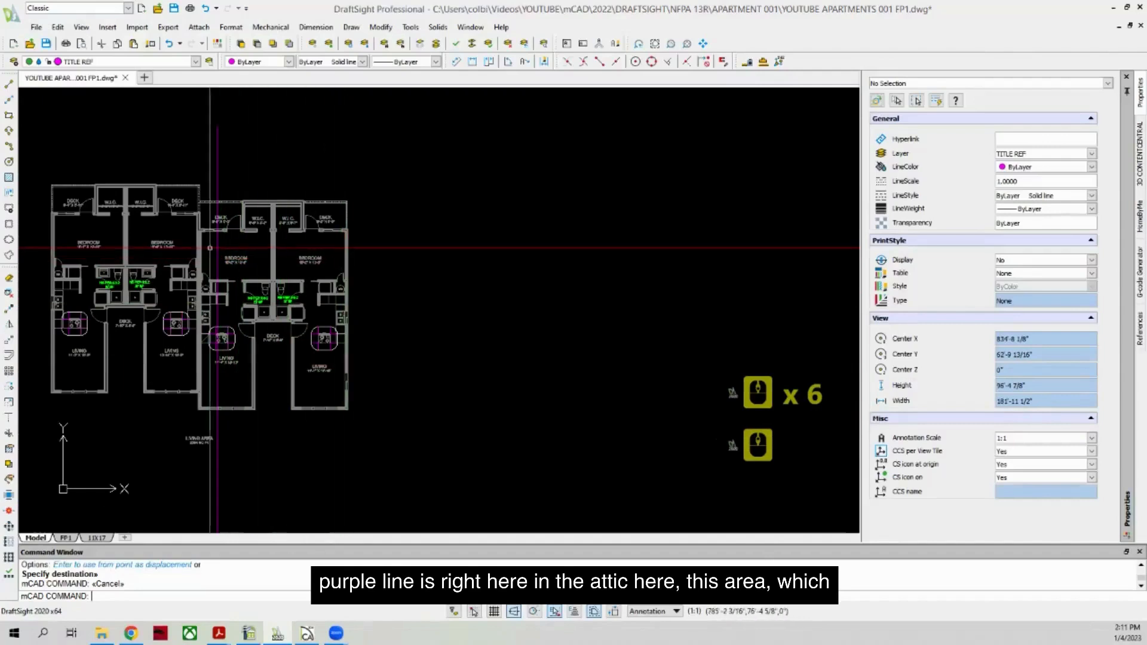
{"action": "scroll", "coordinate": [222, 279], "scroll_direction": "down", "scroll_amount": 3}
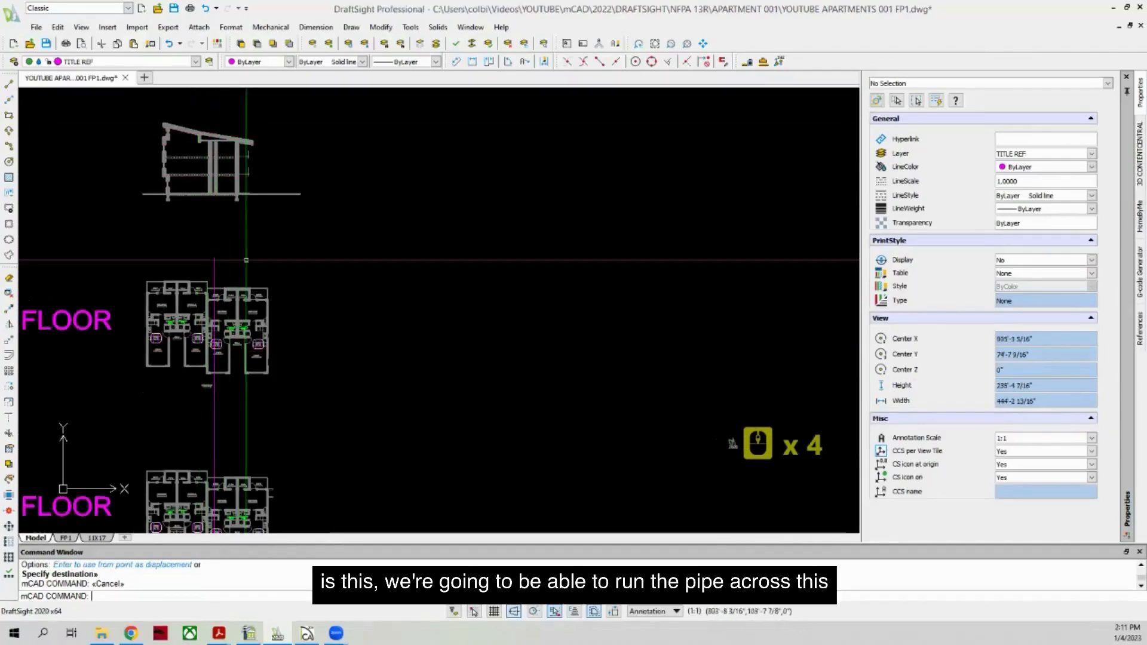
{"action": "scroll", "coordinate": [286, 309], "scroll_direction": "up", "scroll_amount": 2}
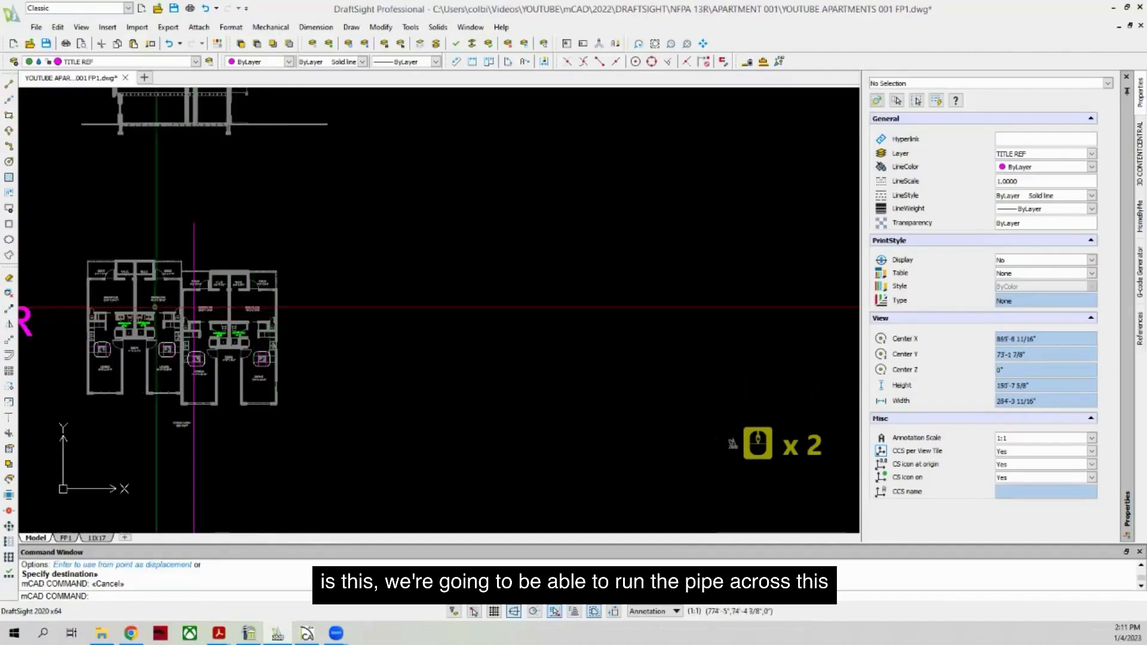
{"action": "scroll", "coordinate": [177, 409], "scroll_direction": "down", "scroll_amount": 3}
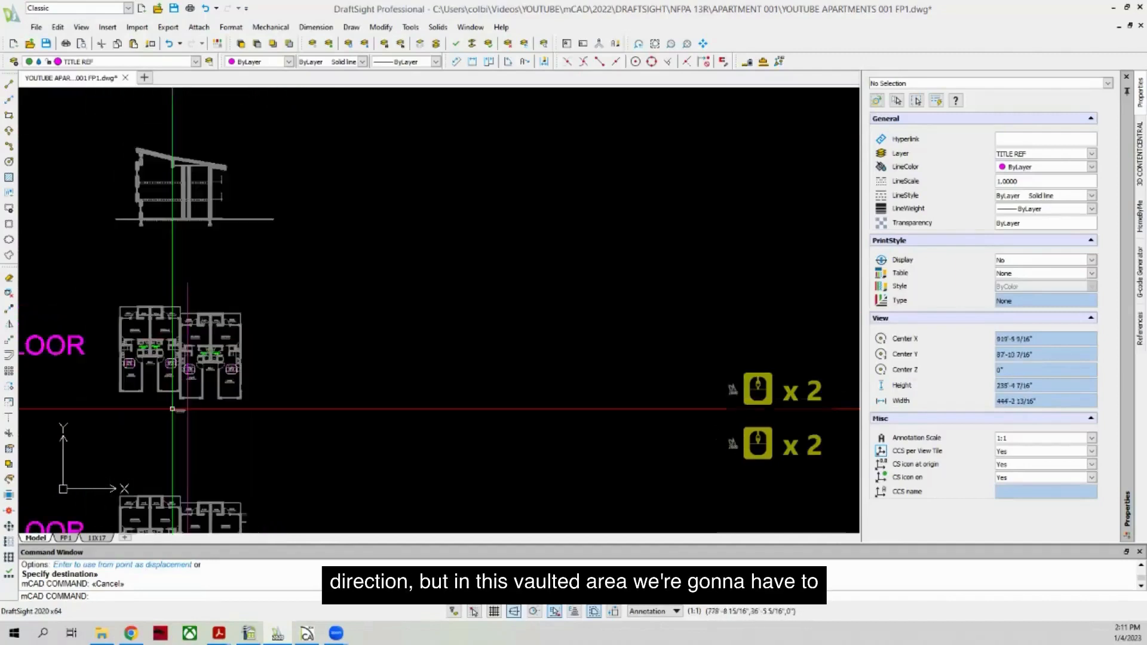
{"action": "scroll", "coordinate": [176, 197], "scroll_direction": "up", "scroll_amount": 5}
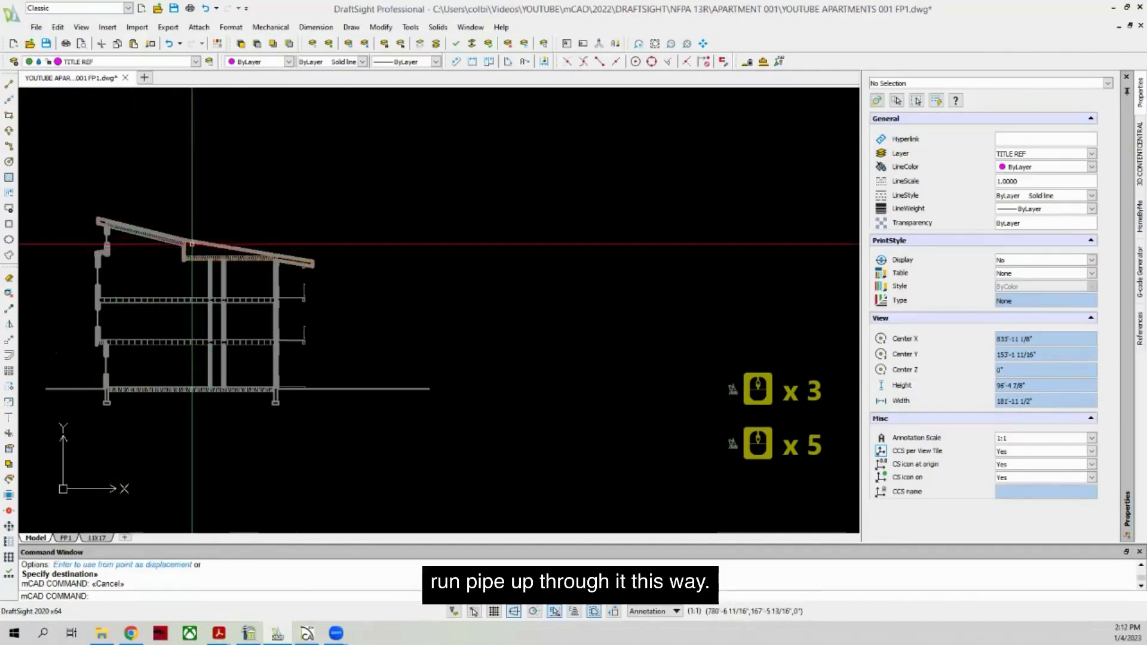
{"action": "scroll", "coordinate": [179, 213], "scroll_direction": "down", "scroll_amount": 6}
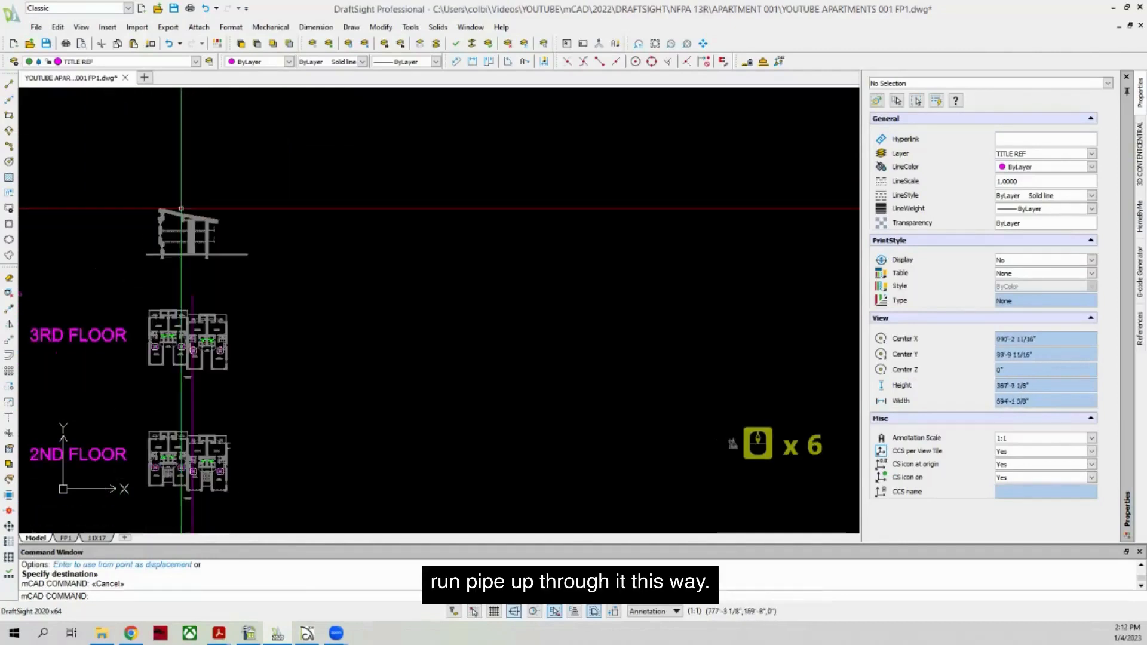
{"action": "scroll", "coordinate": [139, 314], "scroll_direction": "up", "scroll_amount": 3}
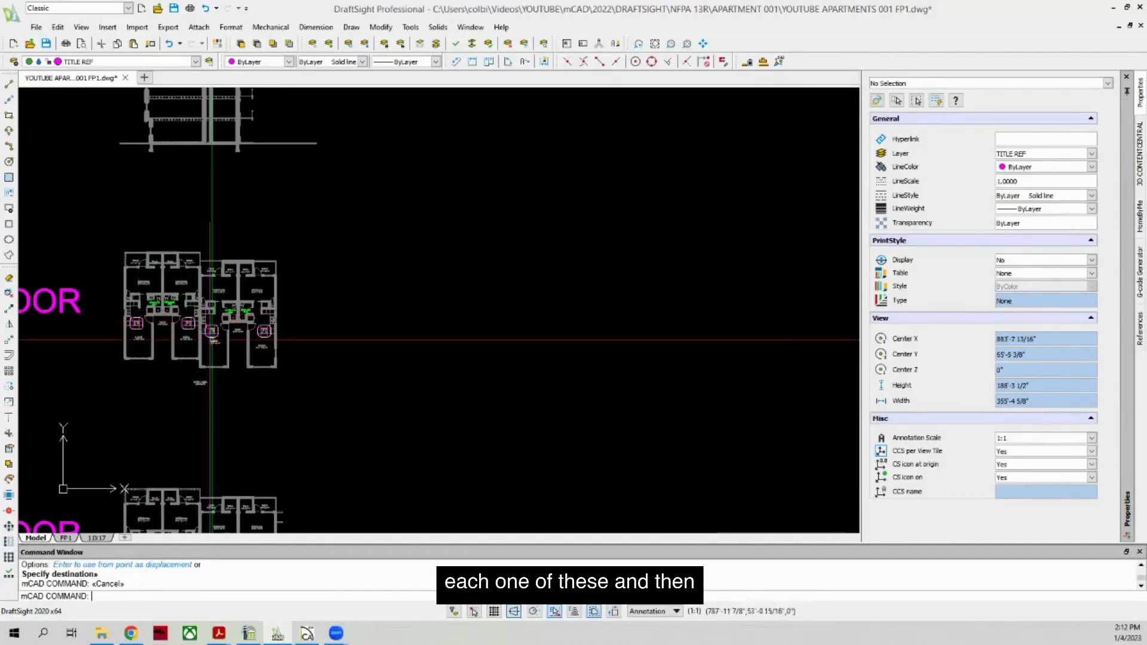
Step: Examine the floor joists in the building section against the floor plans to consider running piping through the joist spaces
{"action": "scroll", "coordinate": [90, 266], "scroll_direction": "down", "scroll_amount": 2}
{"action": "scroll", "coordinate": [140, 160], "scroll_direction": "up", "scroll_amount": 6}
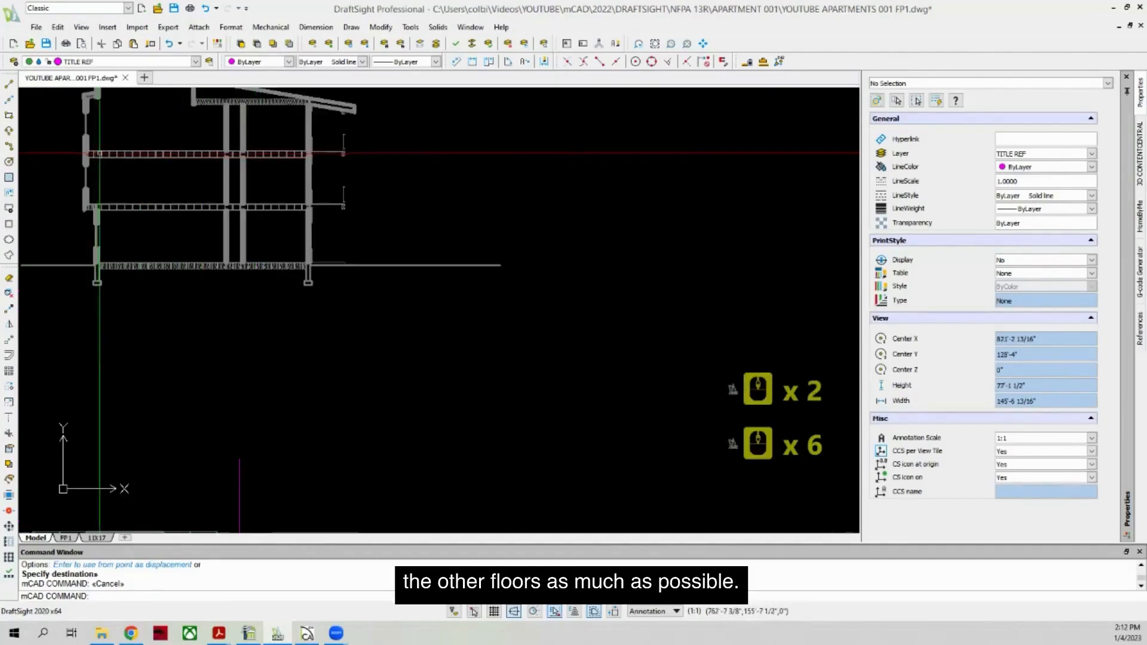
{"action": "scroll", "coordinate": [99, 153], "scroll_direction": "up", "scroll_amount": 4}
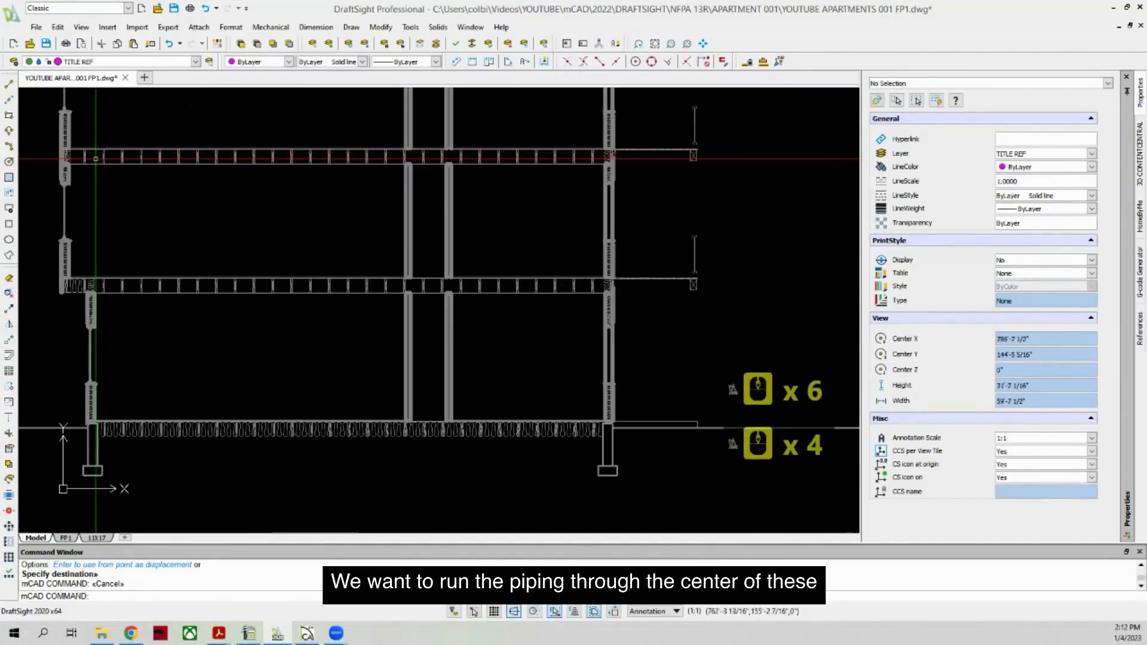
{"action": "scroll", "coordinate": [95, 155], "scroll_direction": "down", "scroll_amount": 6}
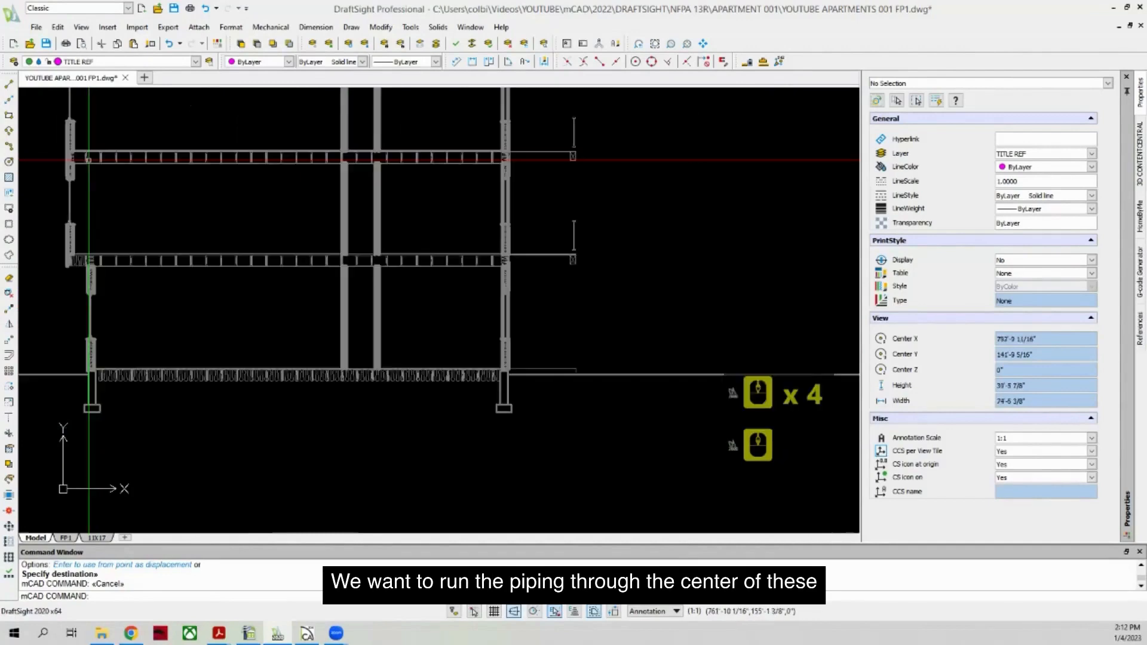
{"action": "scroll", "coordinate": [88, 160], "scroll_direction": "down", "scroll_amount": 1}
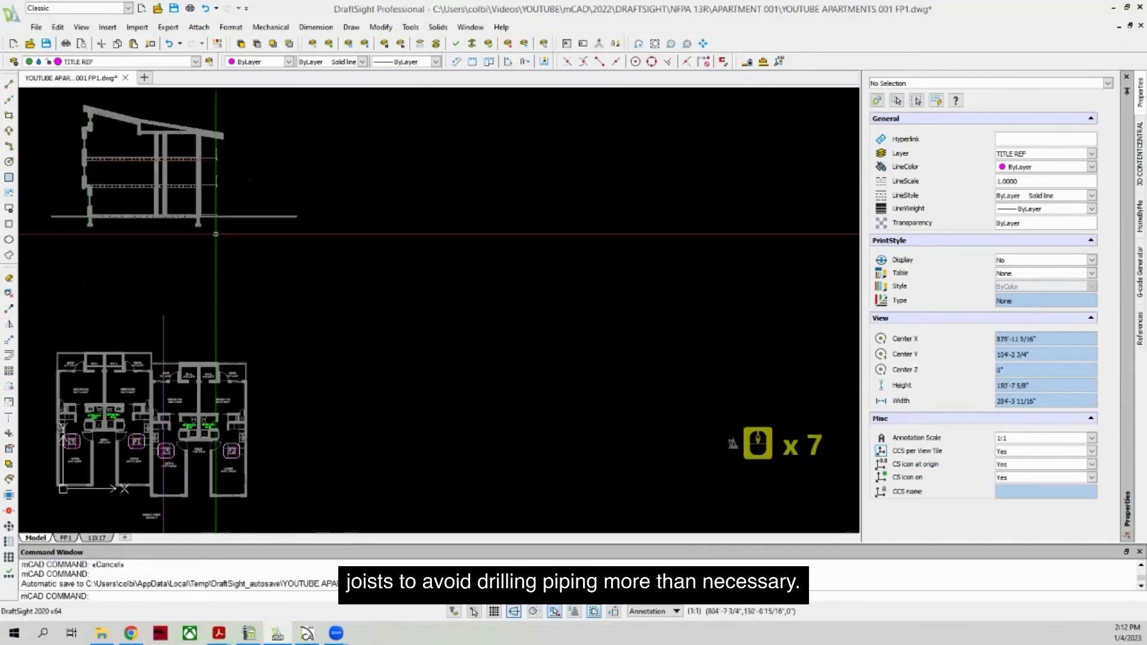
{"action": "scroll", "coordinate": [194, 290], "scroll_direction": "down", "scroll_amount": 1}
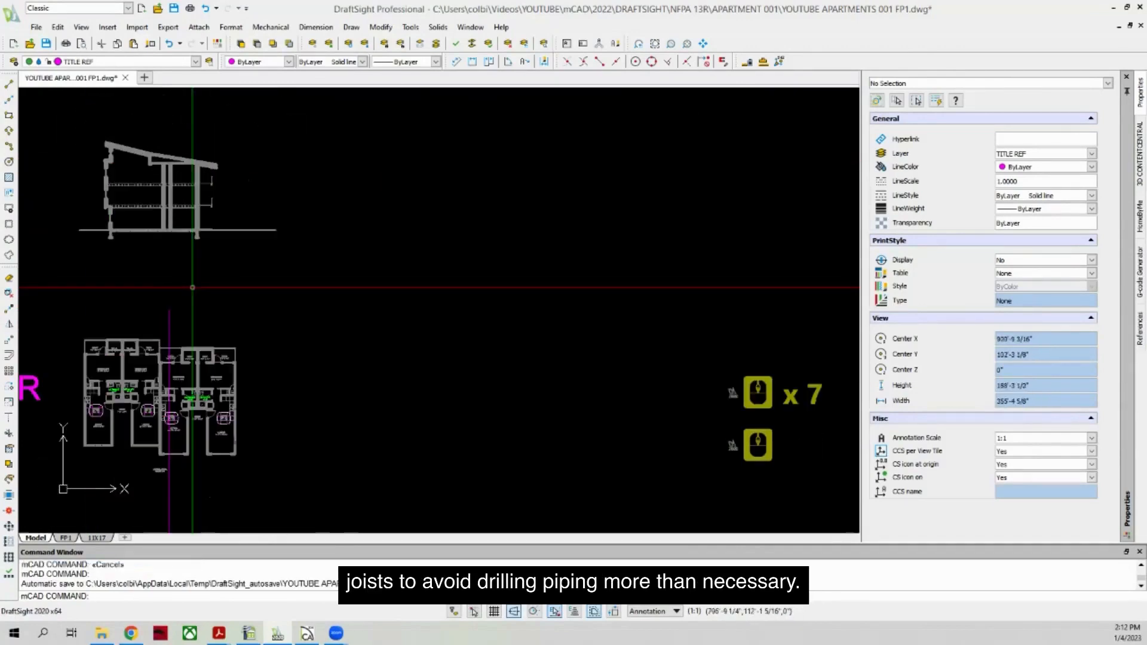
{"action": "scroll", "coordinate": [181, 274], "scroll_direction": "down", "scroll_amount": 3}
{"action": "scroll", "coordinate": [185, 263], "scroll_direction": "up", "scroll_amount": 3}
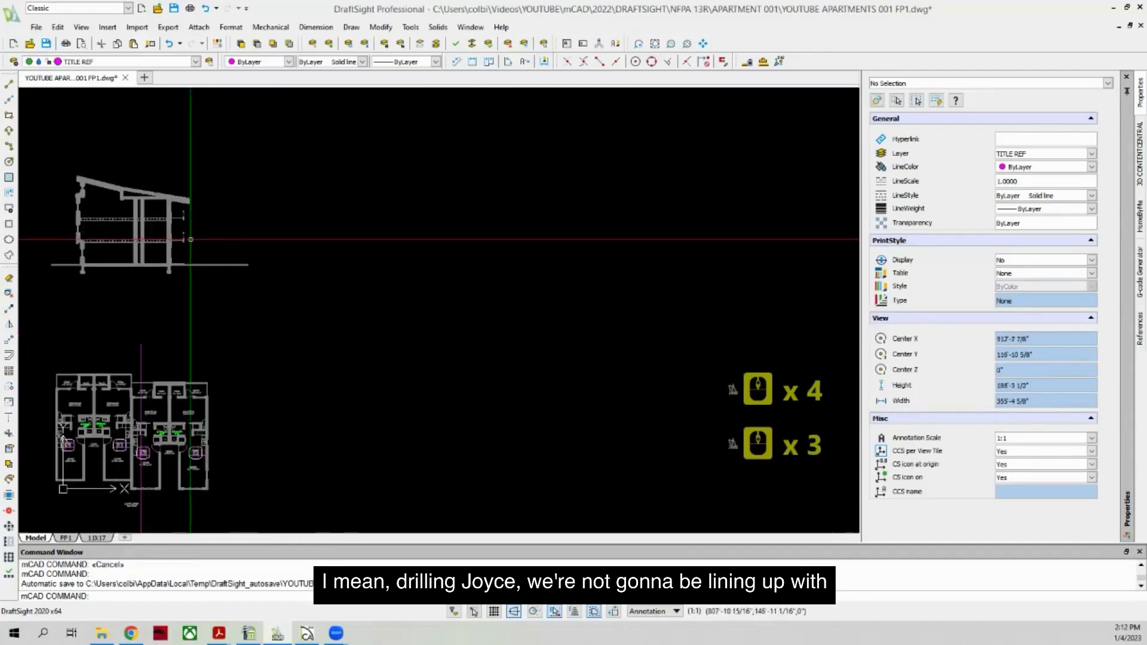
Step: Copy the bedroom pendent head of the leftmost first-floor unit straight down to align with the bathroom wall end at the hallway opening
{"action": "scroll", "coordinate": [137, 430], "scroll_direction": "up", "scroll_amount": 3}
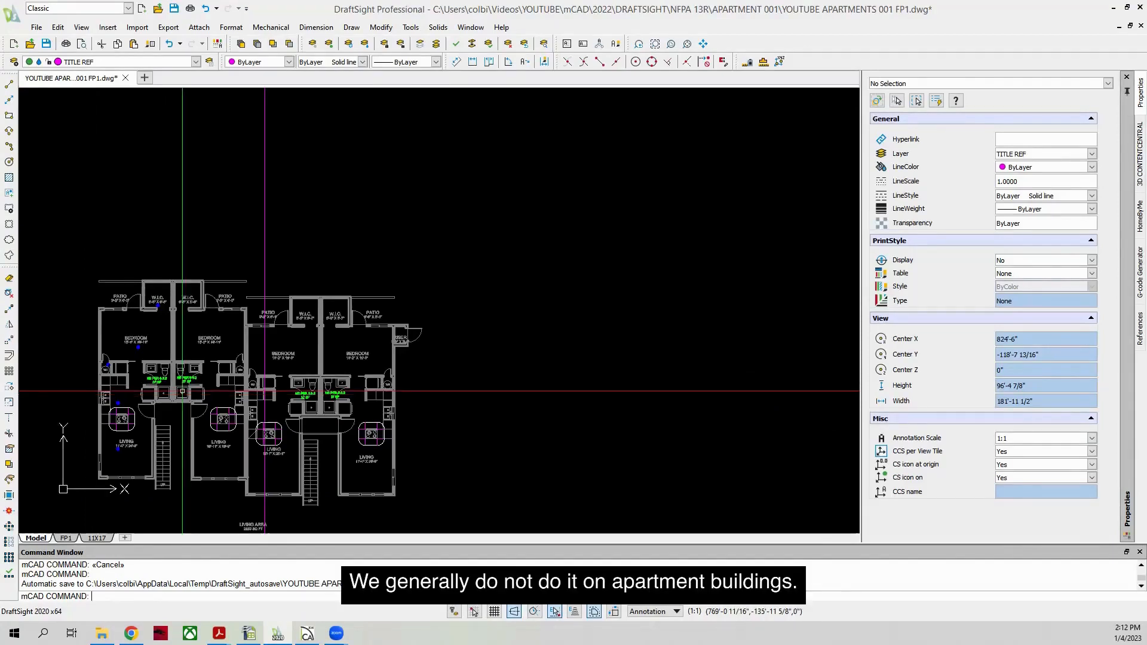
{"action": "scroll", "coordinate": [127, 401], "scroll_direction": "up", "scroll_amount": 3}
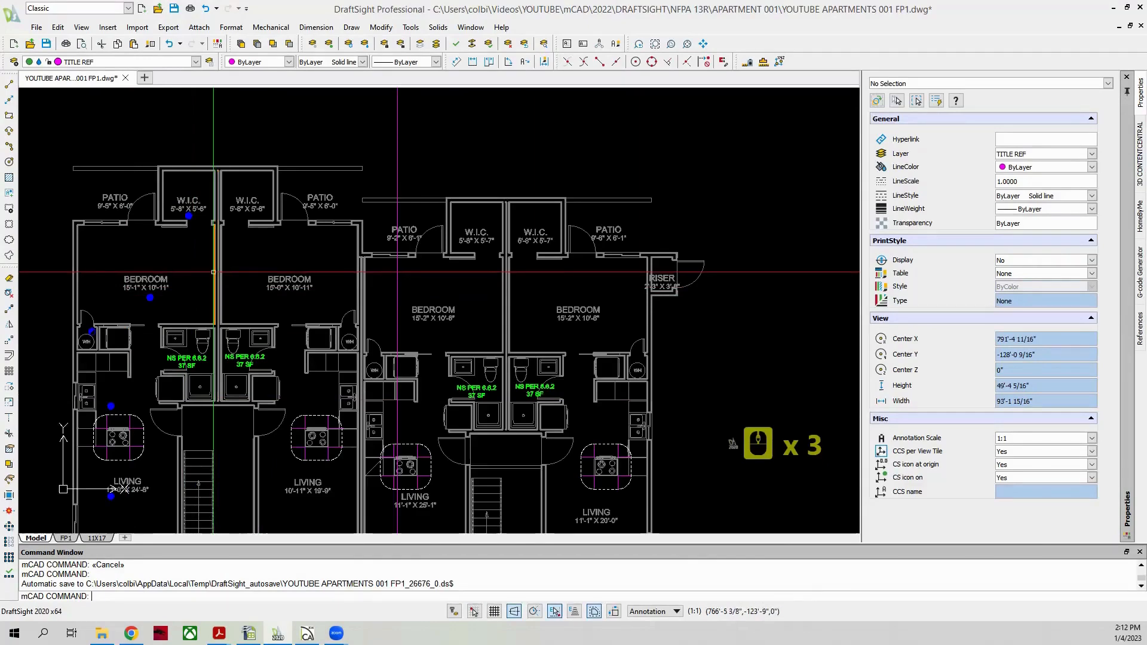
{"action": "scroll", "coordinate": [160, 378], "scroll_direction": "down", "scroll_amount": 2}
{"action": "scroll", "coordinate": [160, 378], "scroll_direction": "up", "scroll_amount": 14}
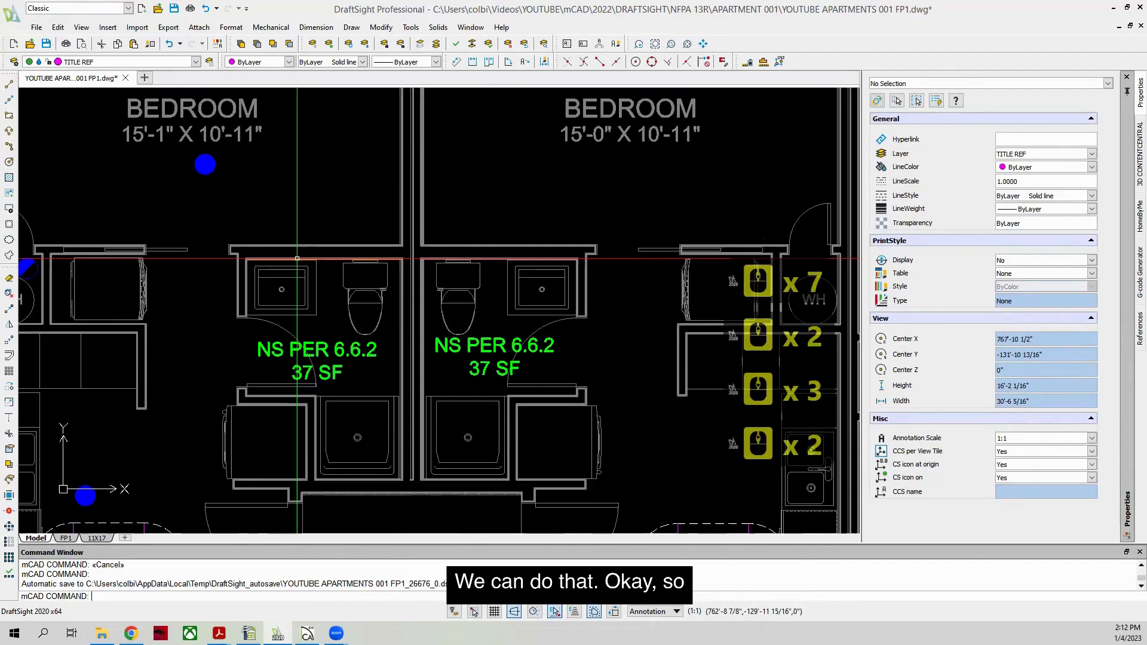
{"action": "scroll", "coordinate": [297, 258], "scroll_direction": "down", "scroll_amount": 2}
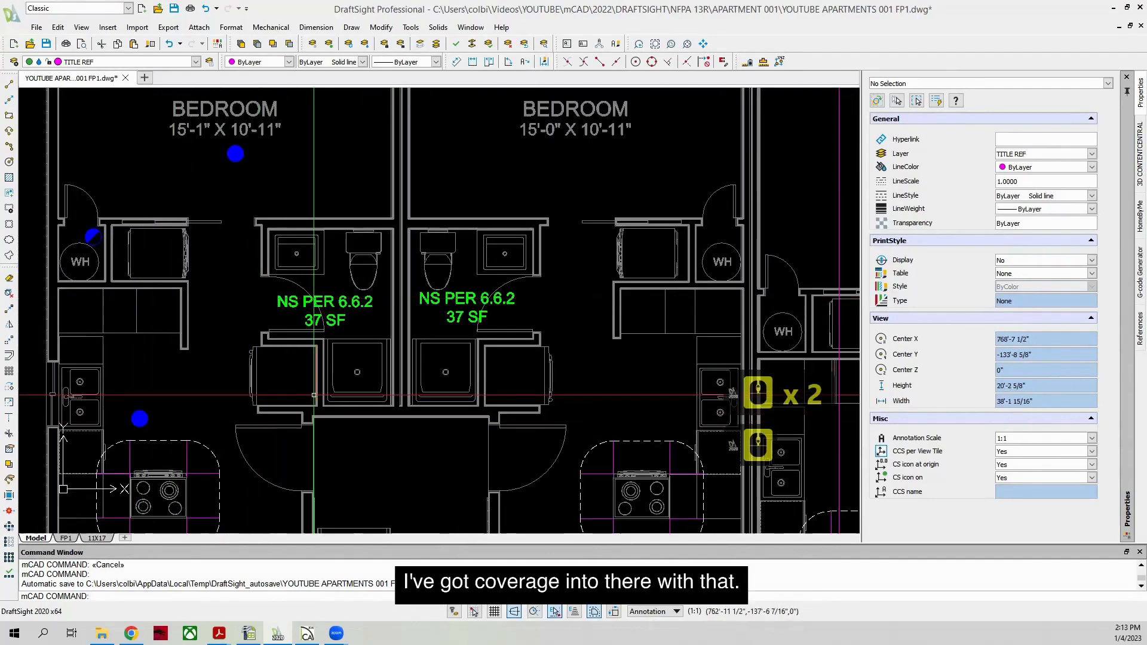
{"action": "scroll", "coordinate": [200, 162], "scroll_direction": "up", "scroll_amount": 3}
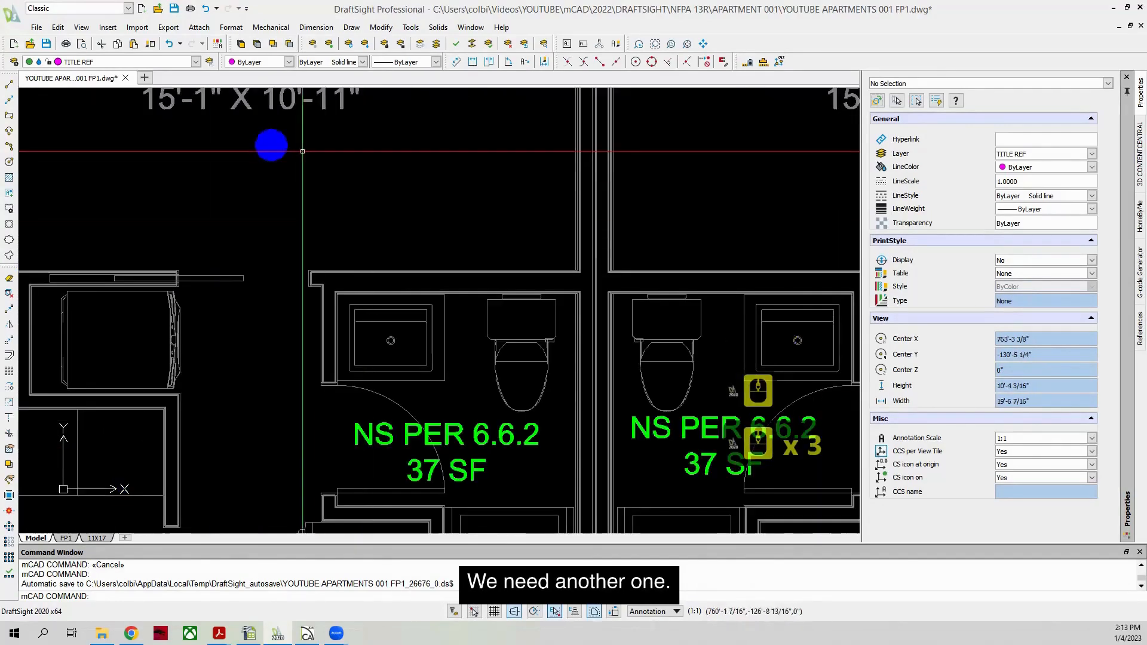
{"action": "left_click", "coordinate": [272, 145]}
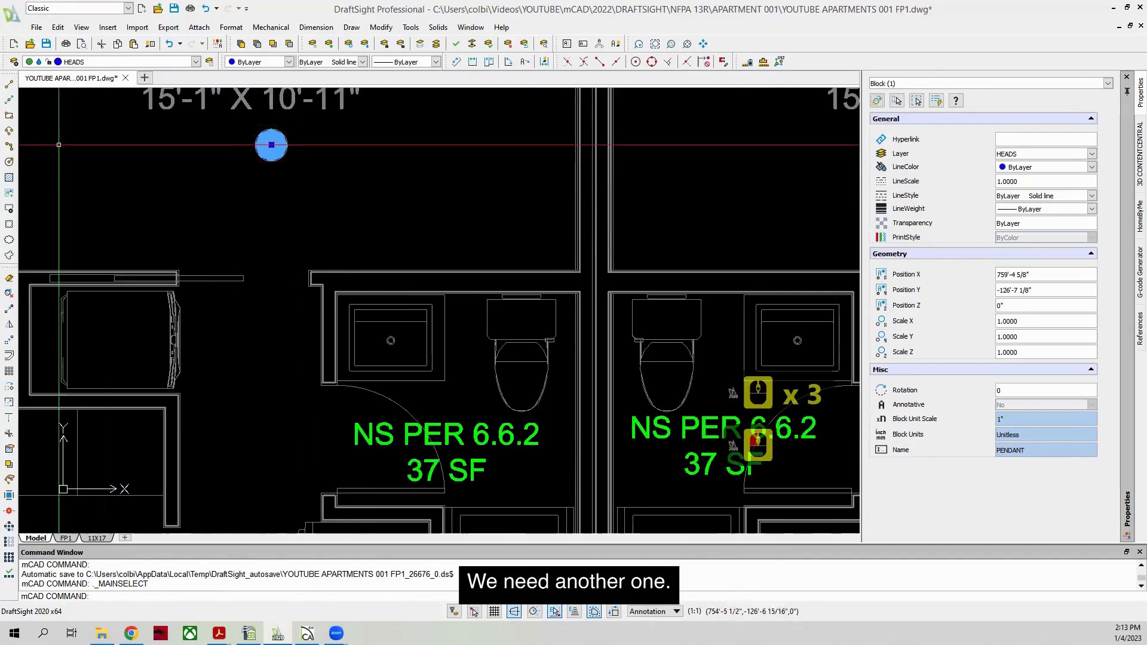
{"action": "left_click", "coordinate": [9, 309]}
{"action": "scroll", "coordinate": [317, 282], "scroll_direction": "up", "scroll_amount": 4}
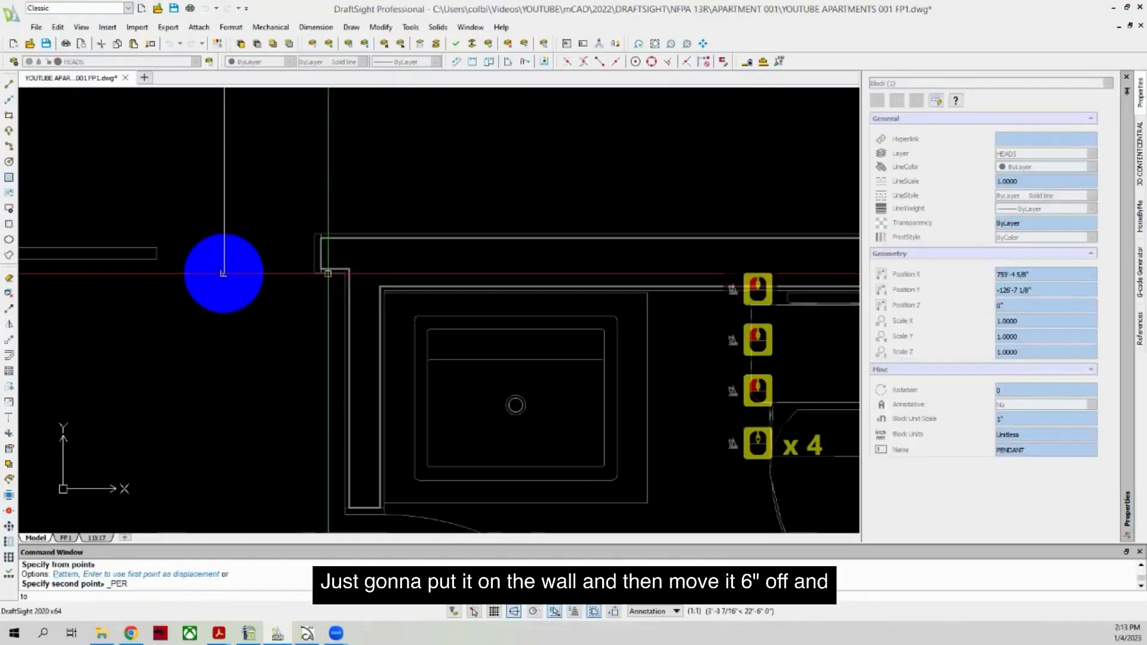
{"action": "left_click", "coordinate": [267, 286]}
Step: Move the copied hallway pendent head 6" down, away from the bathroom wall end
{"action": "key", "text": "Escape"}
{"action": "left_click", "coordinate": [217, 296]}
{"action": "left_click", "coordinate": [224, 273]}
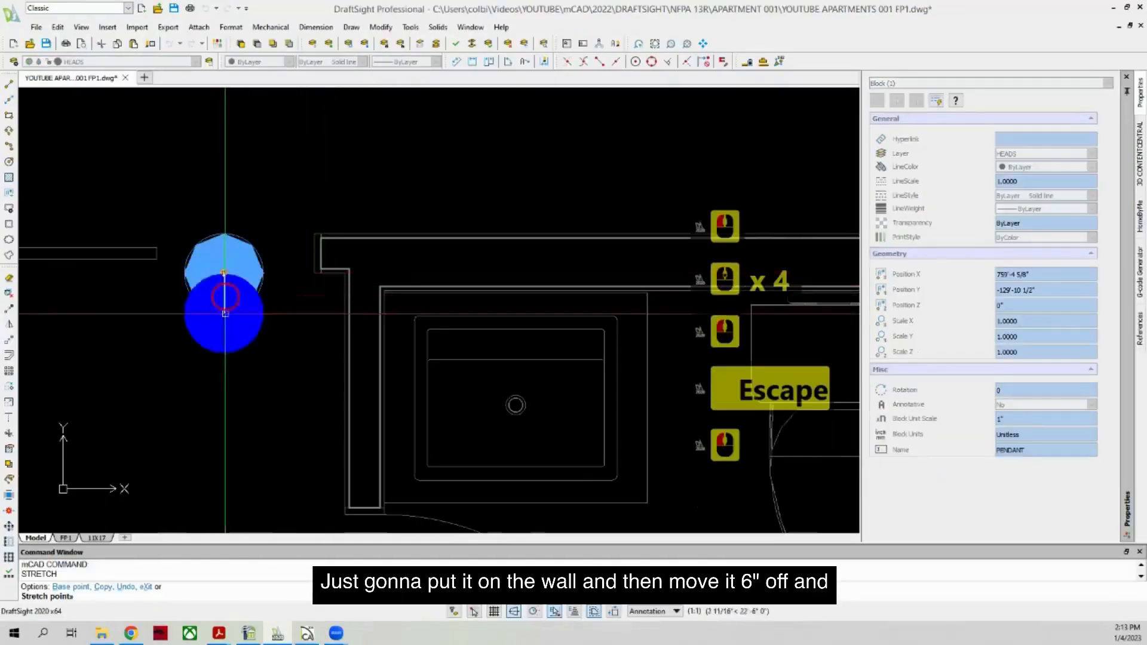
{"action": "type", "text": "6"}
{"action": "key", "text": "Return"}
{"action": "key", "text": "Escape"}
{"action": "scroll", "coordinate": [224, 322], "scroll_direction": "down", "scroll_amount": 11}
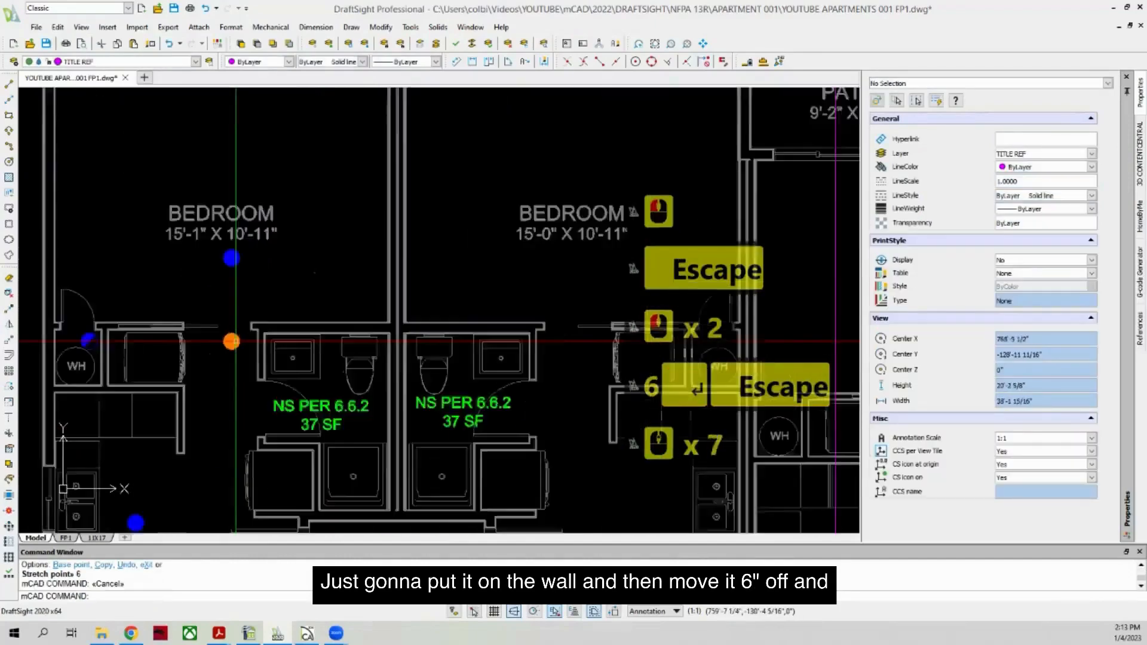
Step: Measure the distance between the hallway head and the kitchen head with a parallel dimension, without placing it
{"action": "scroll", "coordinate": [211, 321], "scroll_direction": "up", "scroll_amount": 2}
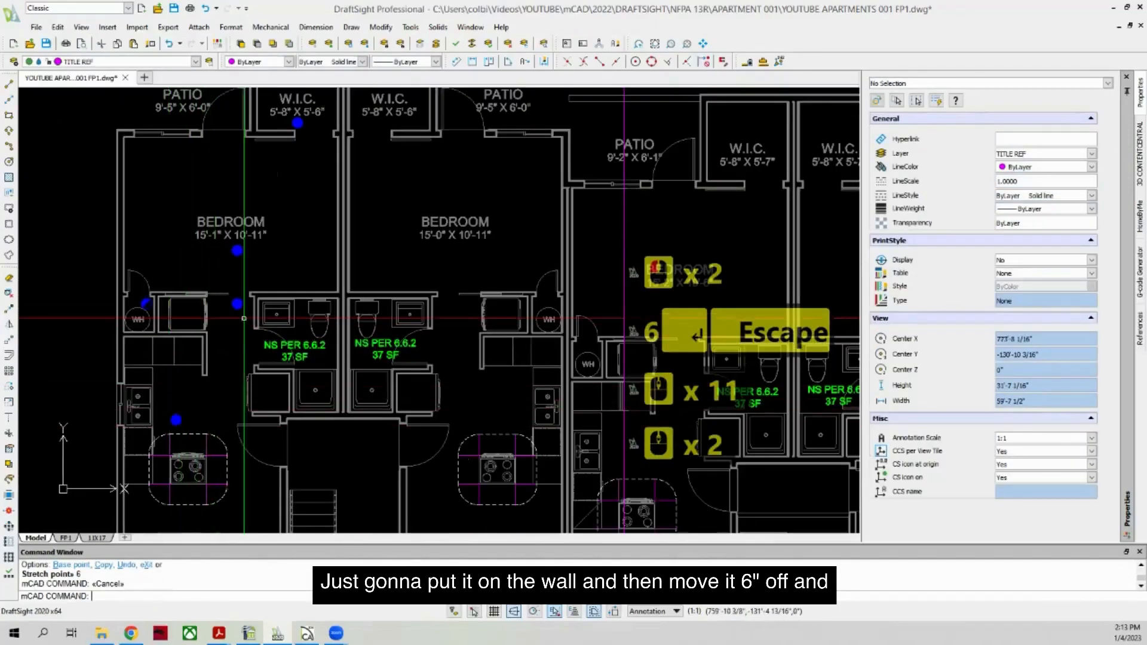
{"action": "left_click", "coordinate": [457, 62]}
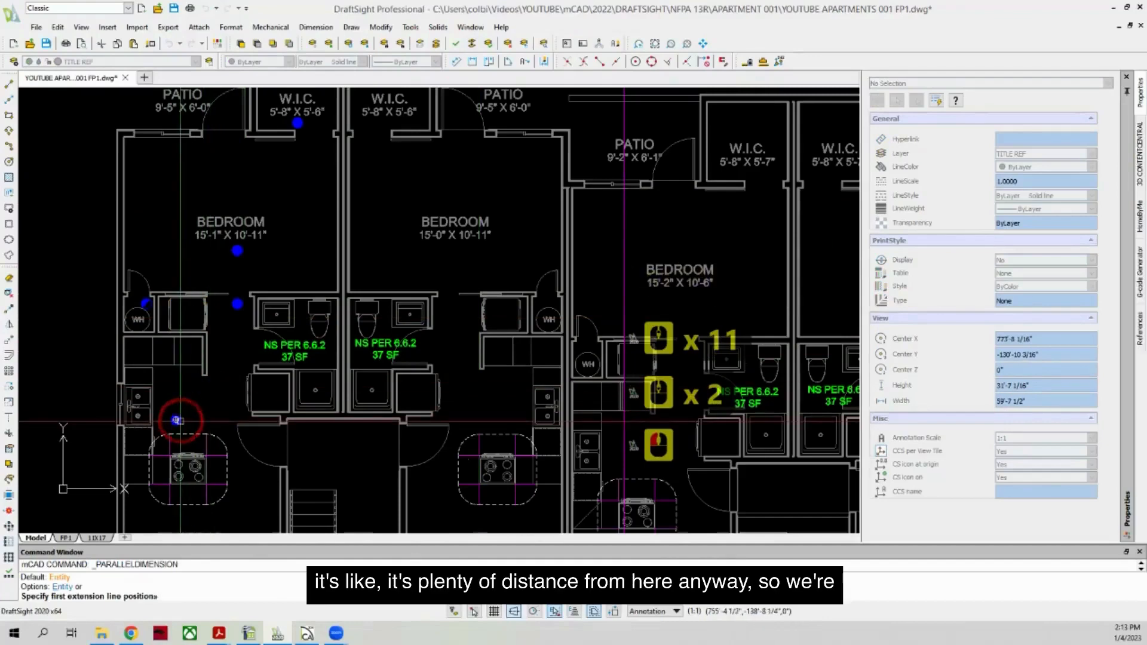
{"action": "left_click", "coordinate": [241, 309]}
{"action": "left_click", "coordinate": [176, 420]}
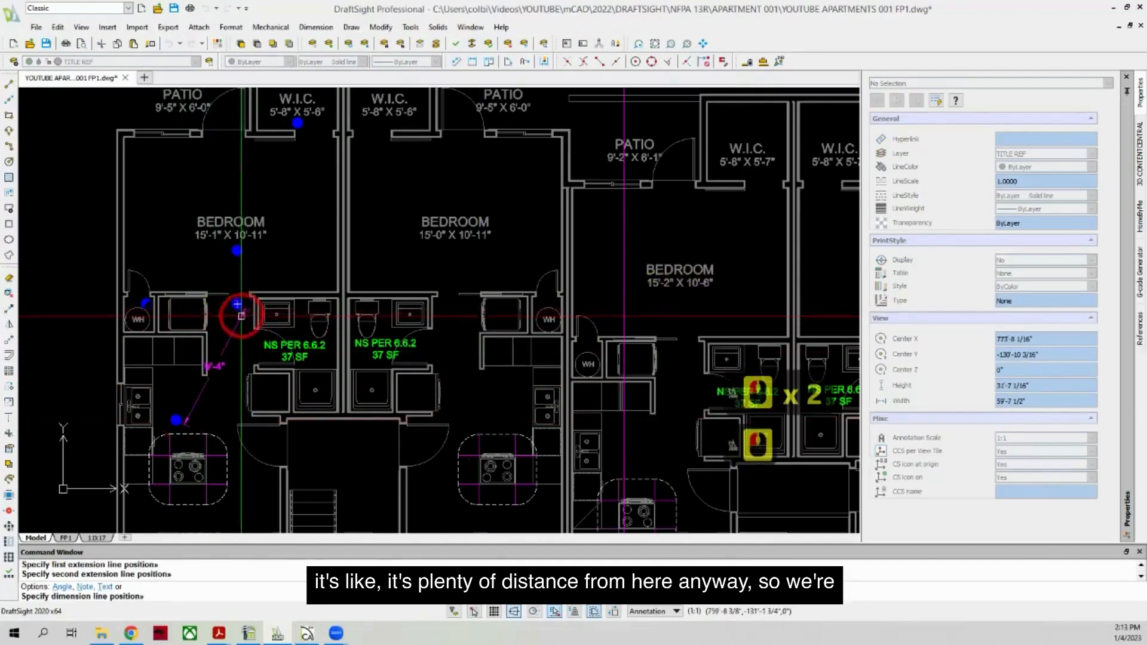
{"action": "scroll", "coordinate": [243, 326], "scroll_direction": "up", "scroll_amount": 3}
{"action": "scroll", "coordinate": [246, 358], "scroll_direction": "down", "scroll_amount": 4}
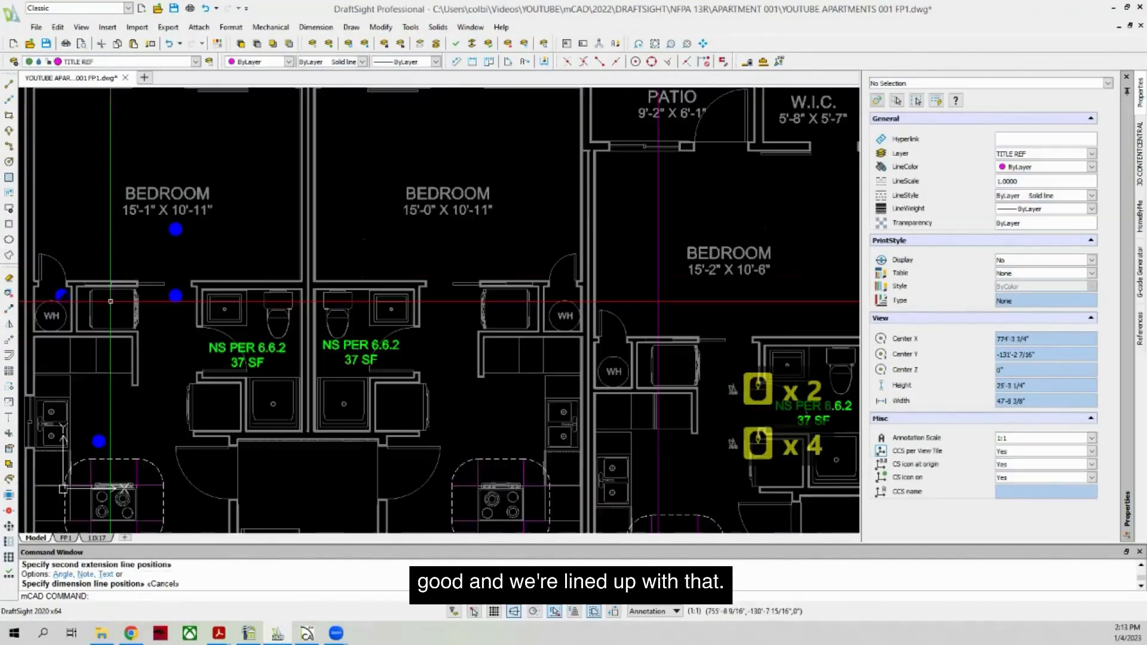
Step: Mirror the leftmost first-floor unit's six heads into the adjoining unit about their shared wall, keeping the original heads
{"action": "scroll", "coordinate": [180, 223], "scroll_direction": "down", "scroll_amount": 3}
{"action": "scroll", "coordinate": [125, 240], "scroll_direction": "down", "scroll_amount": 1}
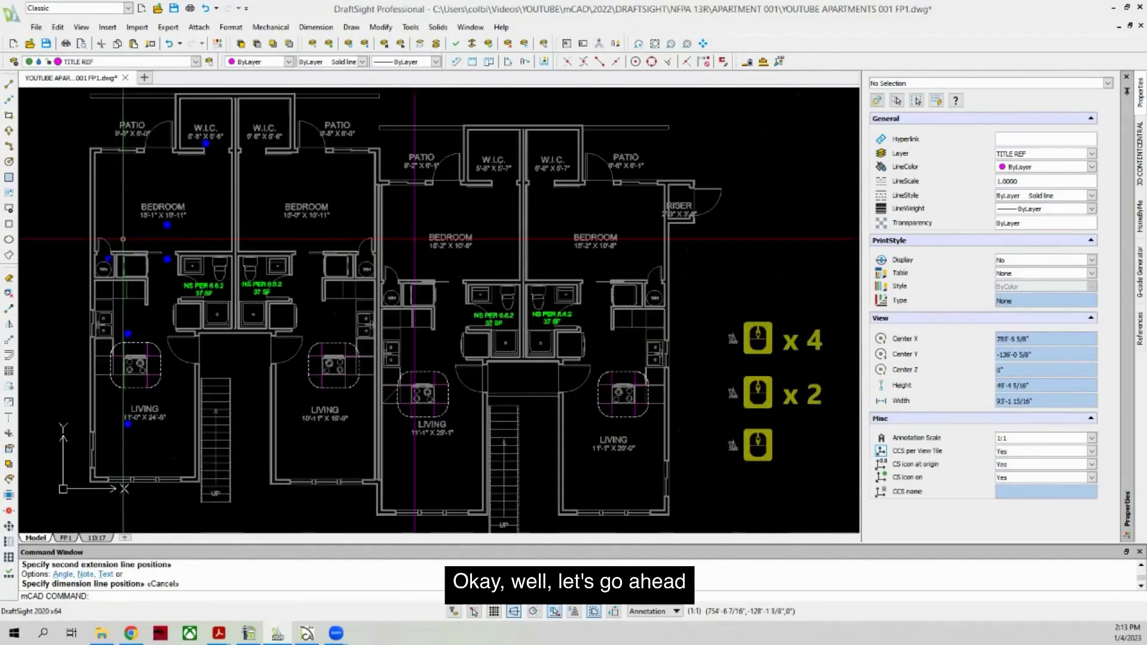
{"action": "scroll", "coordinate": [248, 122], "scroll_direction": "up", "scroll_amount": 3}
{"action": "scroll", "coordinate": [248, 123], "scroll_direction": "up", "scroll_amount": 17}
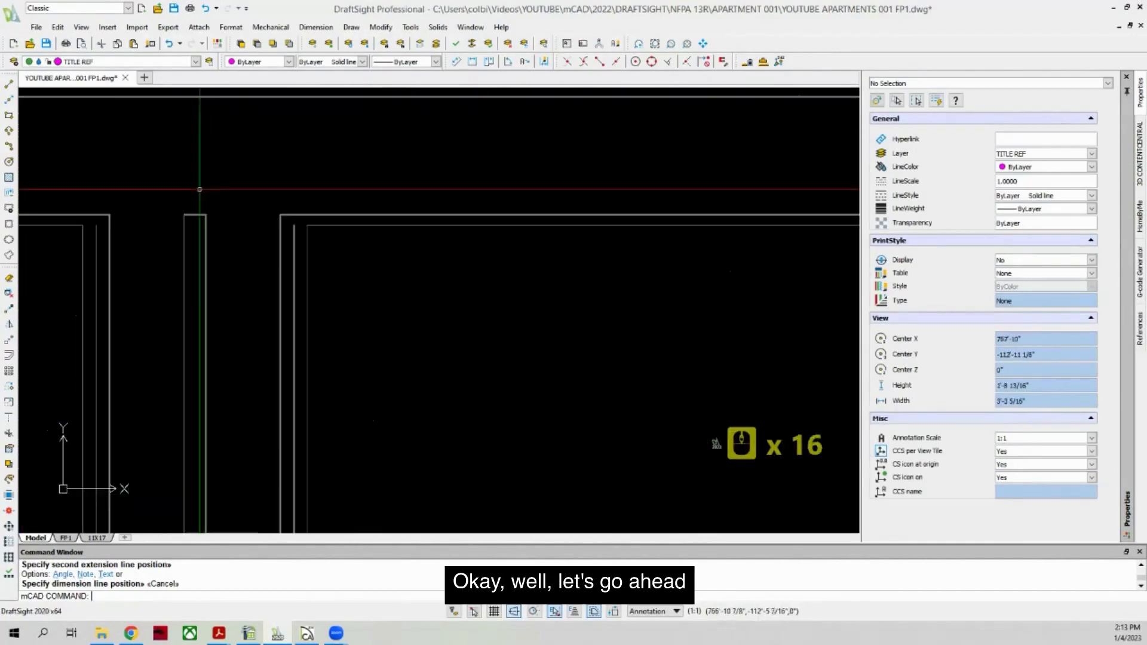
{"action": "scroll", "coordinate": [201, 208], "scroll_direction": "down", "scroll_amount": 19}
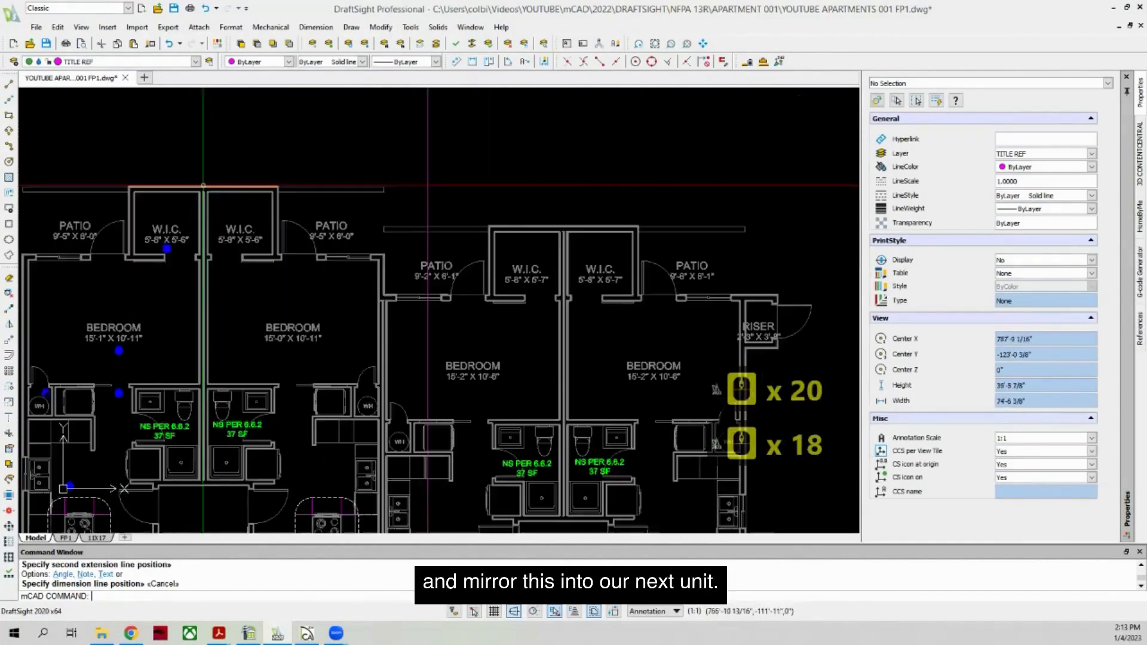
{"action": "scroll", "coordinate": [108, 151], "scroll_direction": "down", "scroll_amount": 1}
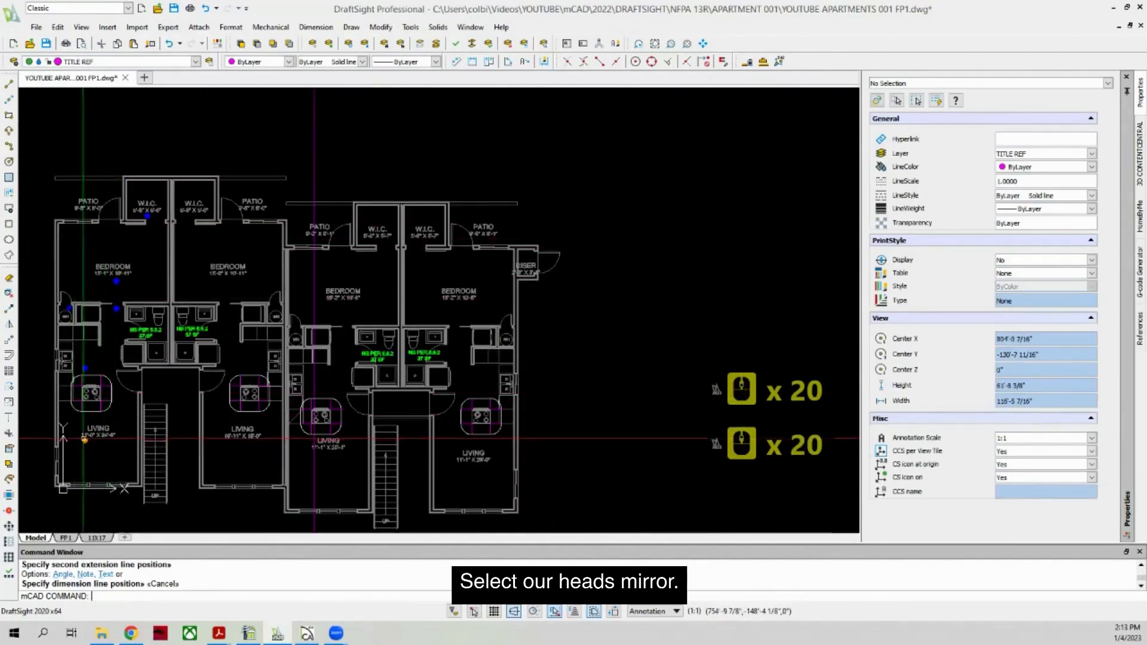
{"action": "left_click", "coordinate": [85, 439]}
{"action": "left_click", "coordinate": [84, 370]}
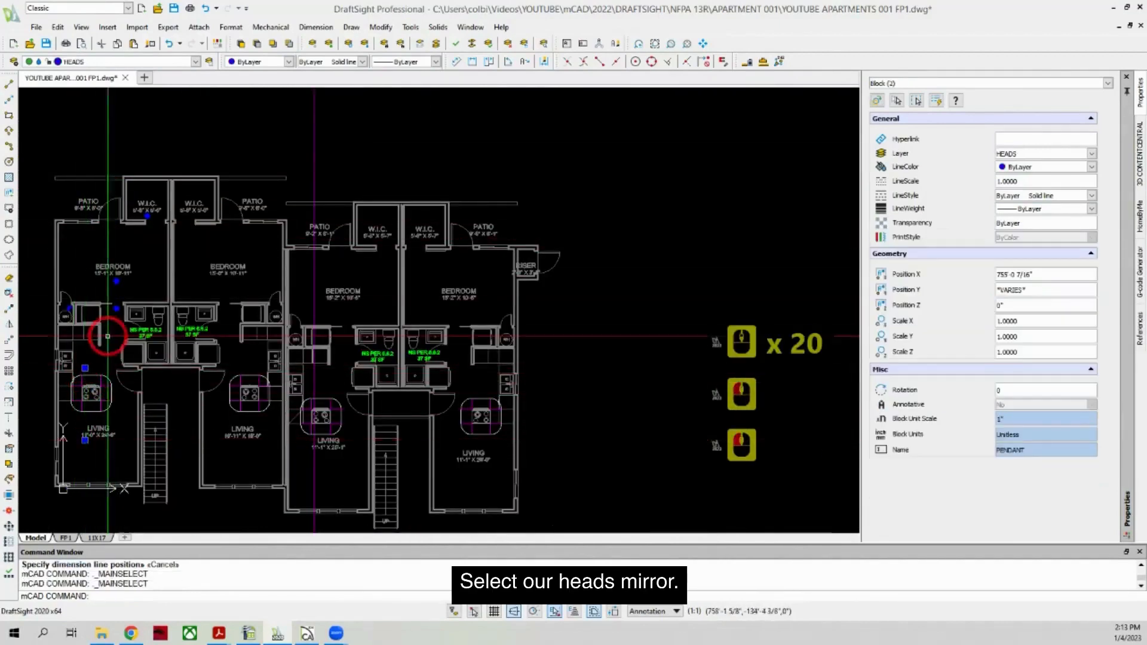
{"action": "left_click", "coordinate": [9, 325]}
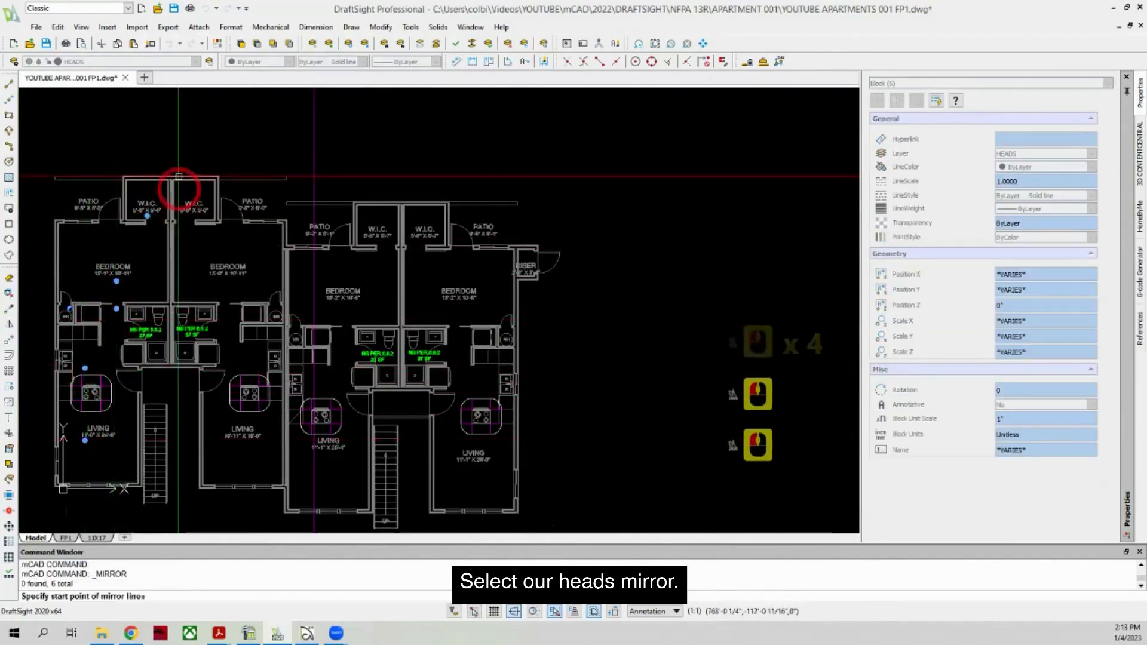
{"action": "scroll", "coordinate": [180, 176], "scroll_direction": "up", "scroll_amount": 9}
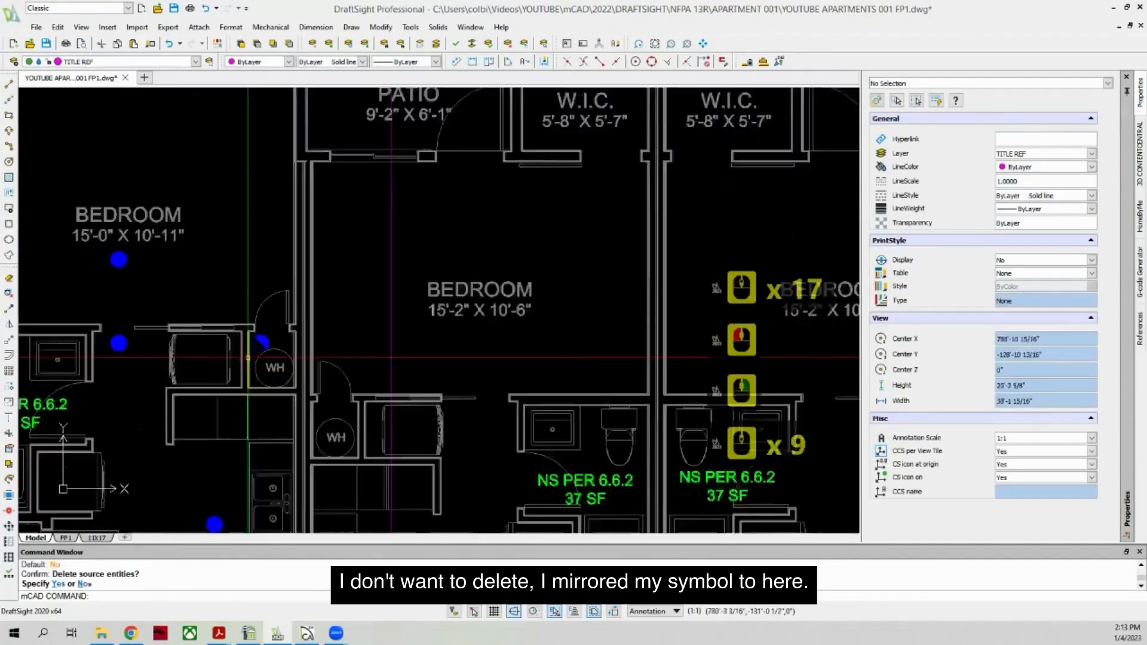
Step: Delete the mirrored half-filled head in the adjoining unit's water heater closet
{"action": "scroll", "coordinate": [215, 326], "scroll_direction": "down", "scroll_amount": 3}
{"action": "scroll", "coordinate": [215, 326], "scroll_direction": "up", "scroll_amount": 6}
{"action": "scroll", "coordinate": [215, 325], "scroll_direction": "down", "scroll_amount": 4}
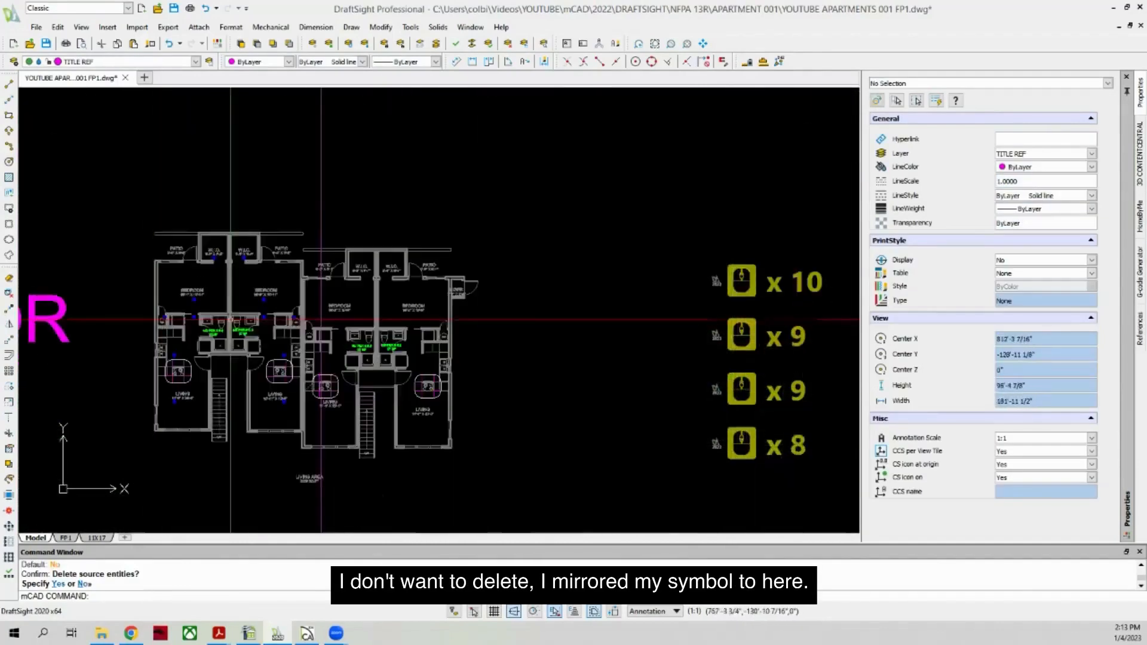
{"action": "scroll", "coordinate": [256, 291], "scroll_direction": "up", "scroll_amount": 7}
{"action": "left_click", "coordinate": [258, 286]}
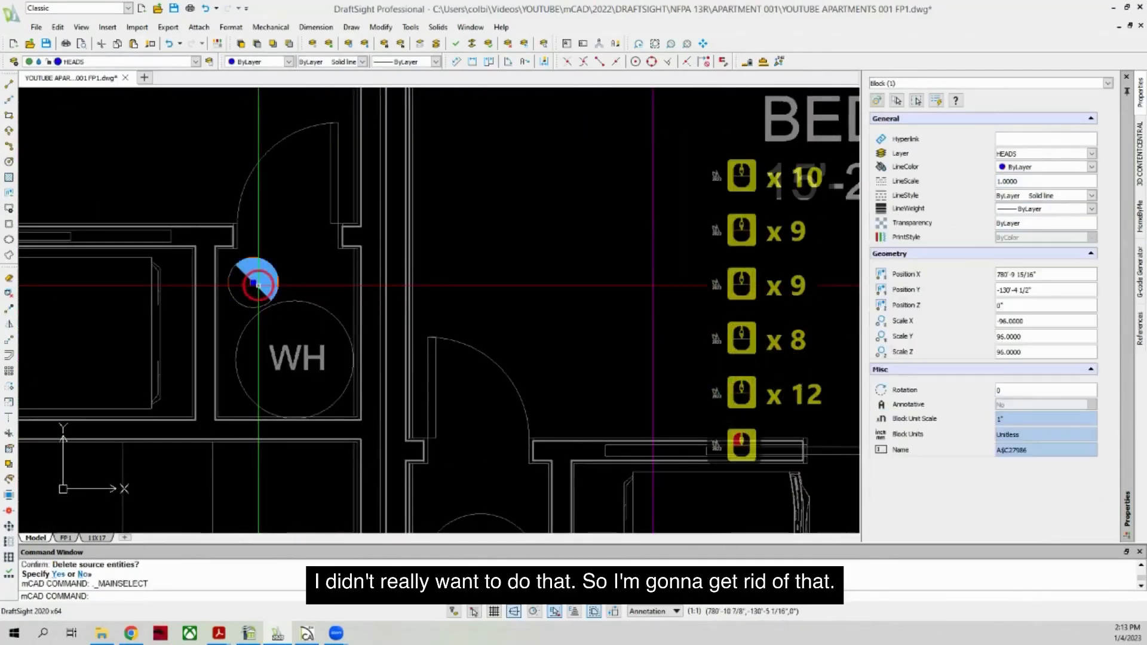
{"action": "key", "text": "Delete"}
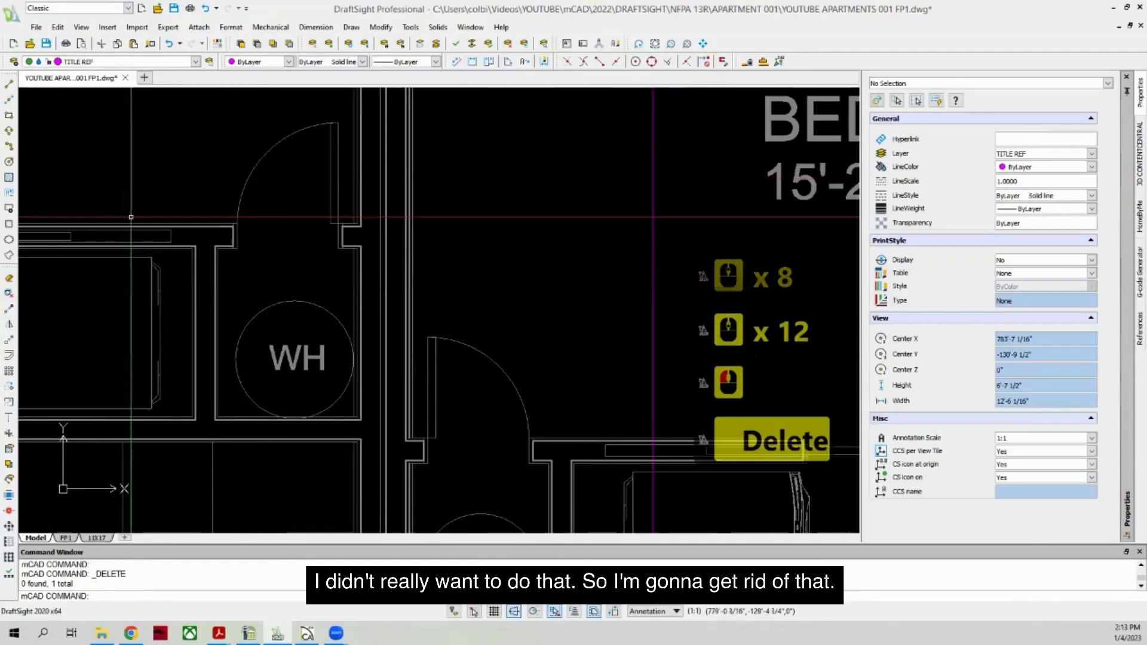
Step: Copy the leftmost unit's half-filled head into the adjoining unit's water heater closet and offset it 6" sideways from the wall corner
{"action": "scroll", "coordinate": [347, 245], "scroll_direction": "down", "scroll_amount": 4}
{"action": "scroll", "coordinate": [346, 244], "scroll_direction": "down", "scroll_amount": 10}
{"action": "scroll", "coordinate": [410, 253], "scroll_direction": "up", "scroll_amount": 12}
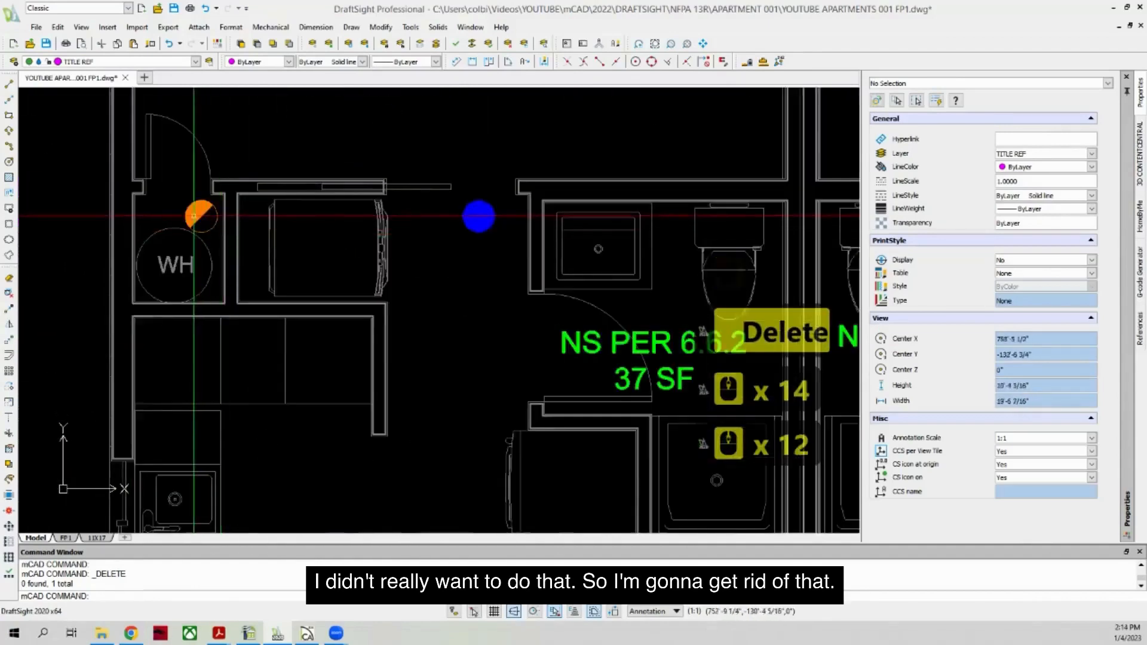
{"action": "type", "text": "6"}
{"action": "key", "text": "Return"}
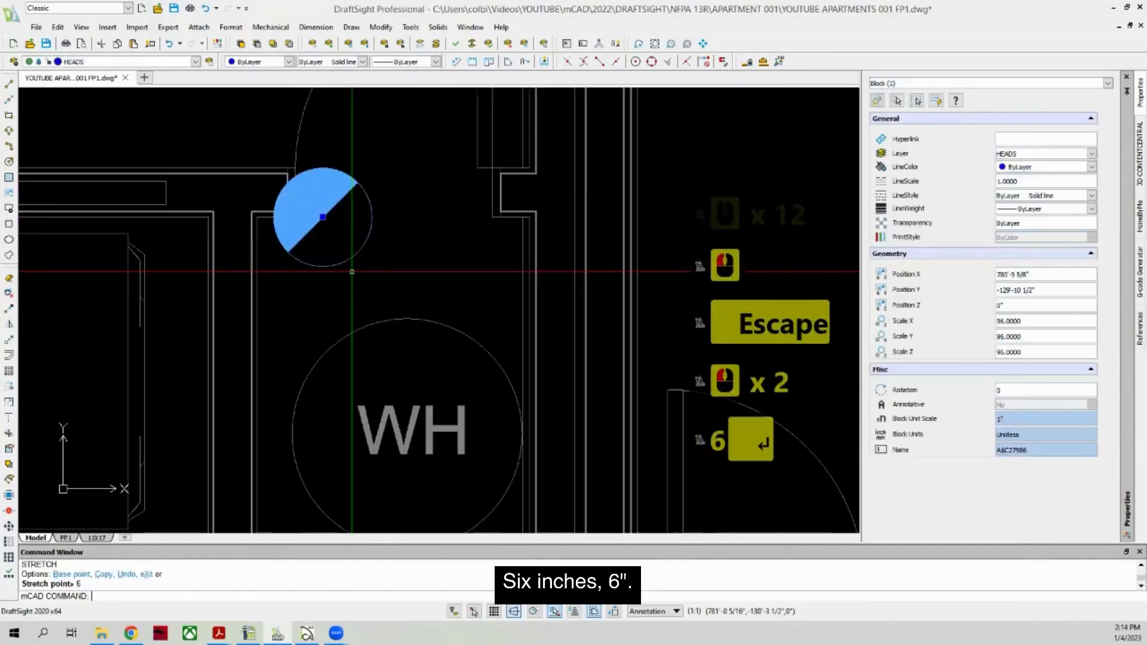
Step: Move the copied water heater closet head 6" down, away from the closet's door wall
{"action": "left_click", "coordinate": [323, 217]}
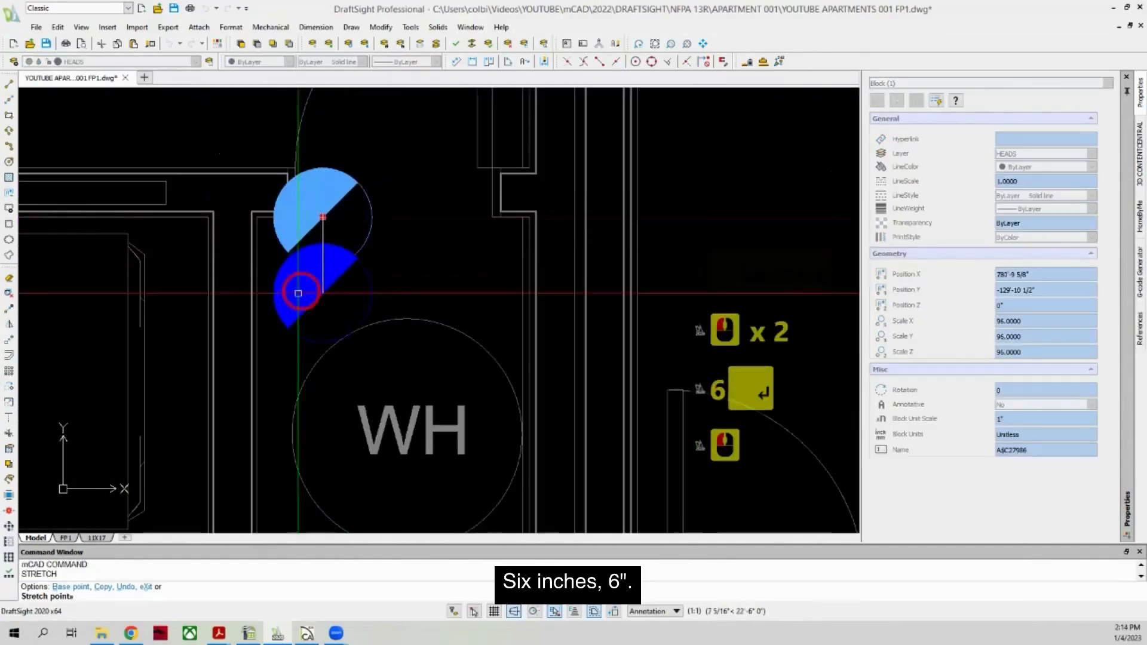
{"action": "type", "text": "6"}
{"action": "key", "text": "Return"}
{"action": "key", "text": "Escape"}
{"action": "scroll", "coordinate": [270, 253], "scroll_direction": "down", "scroll_amount": 14}
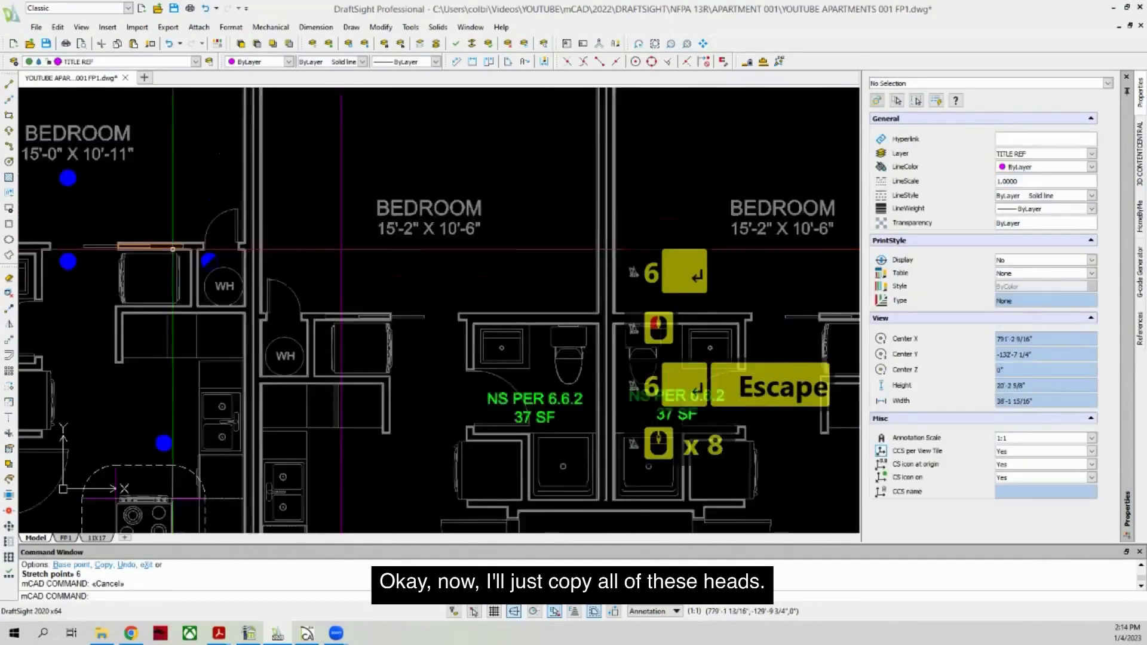
Step: Make HEADS the active layer by picking an existing sprinkler head
{"action": "scroll", "coordinate": [271, 253], "scroll_direction": "down", "scroll_amount": 2}
{"action": "scroll", "coordinate": [247, 257], "scroll_direction": "up", "scroll_amount": 3}
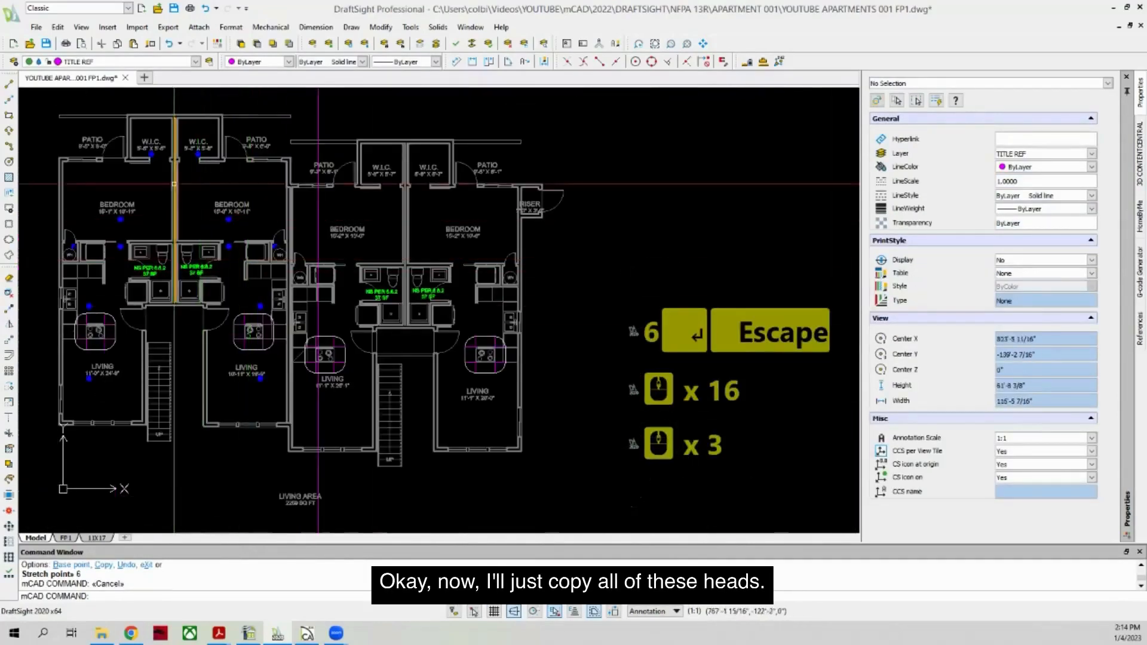
{"action": "left_click", "coordinate": [195, 61]}
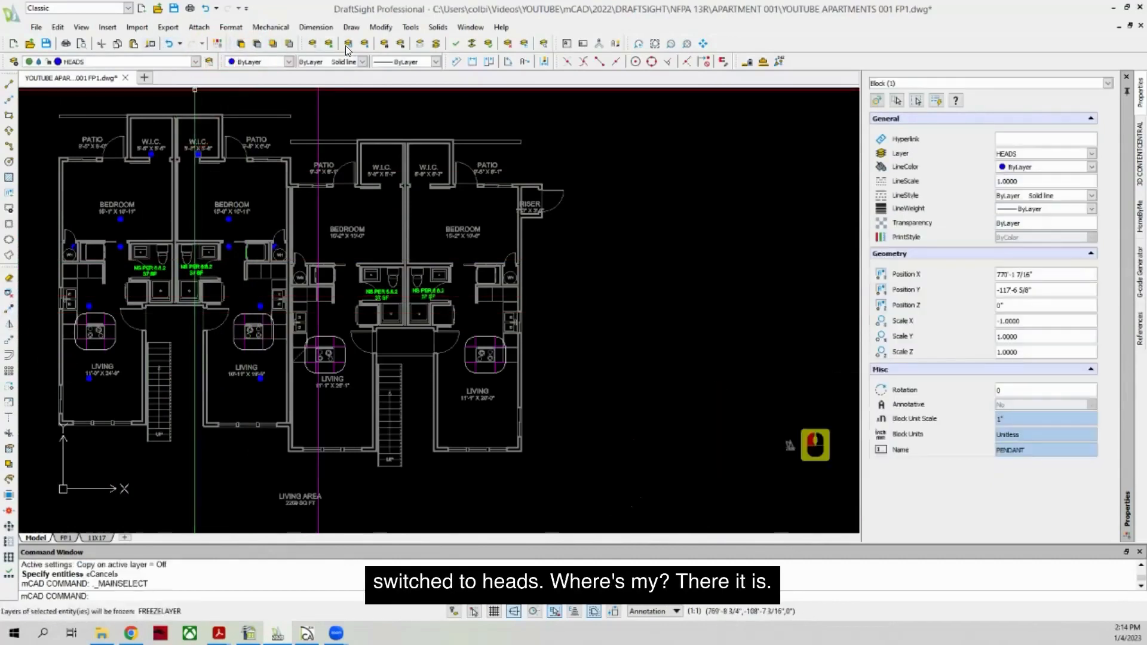
{"action": "left_click", "coordinate": [455, 44]}
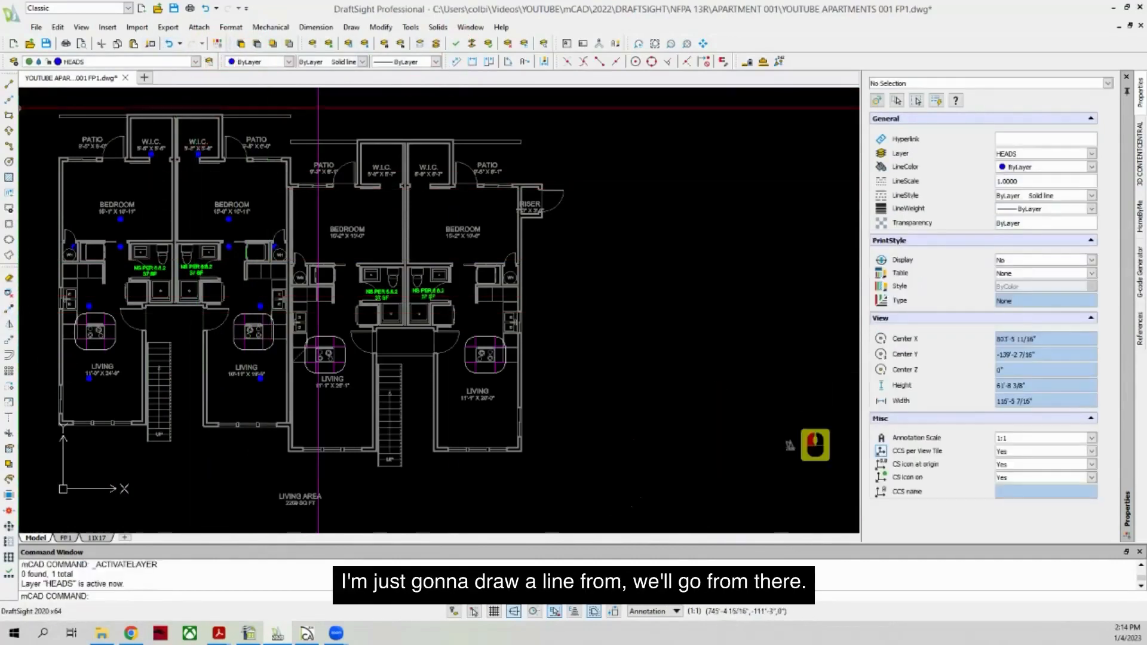
Step: Draw a reference line from the top of the left unit pair's shared W.I.C. wall to the matching point on the right pair
{"action": "left_click", "coordinate": [9, 84]}
{"action": "scroll", "coordinate": [217, 141], "scroll_direction": "up", "scroll_amount": 1}
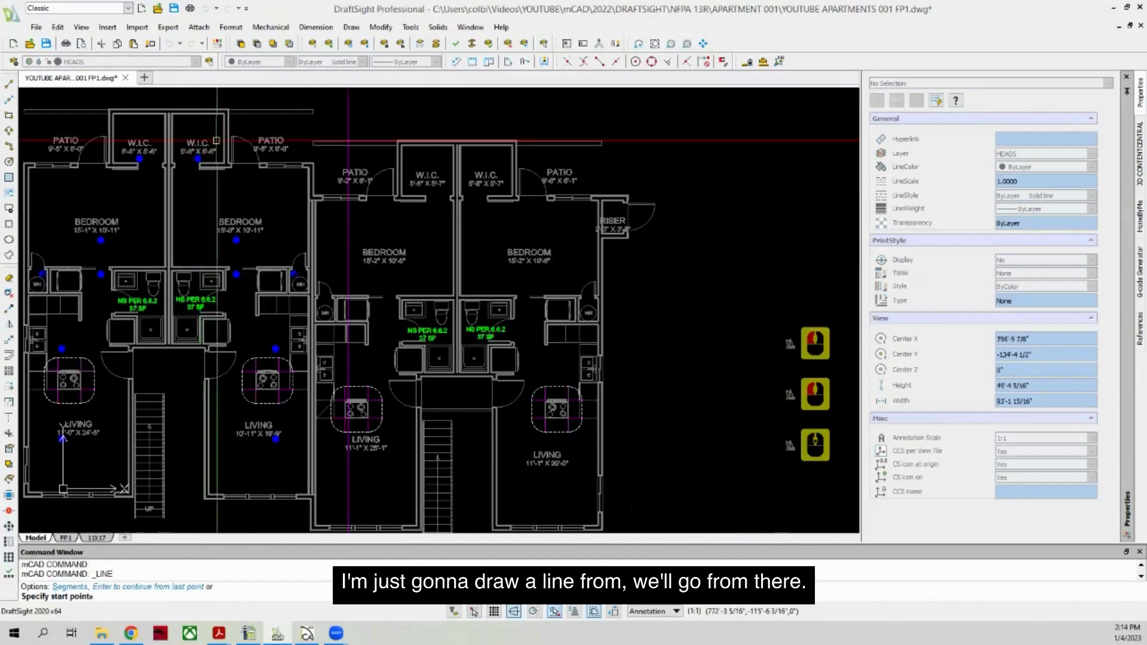
{"action": "scroll", "coordinate": [160, 102], "scroll_direction": "up", "scroll_amount": 11}
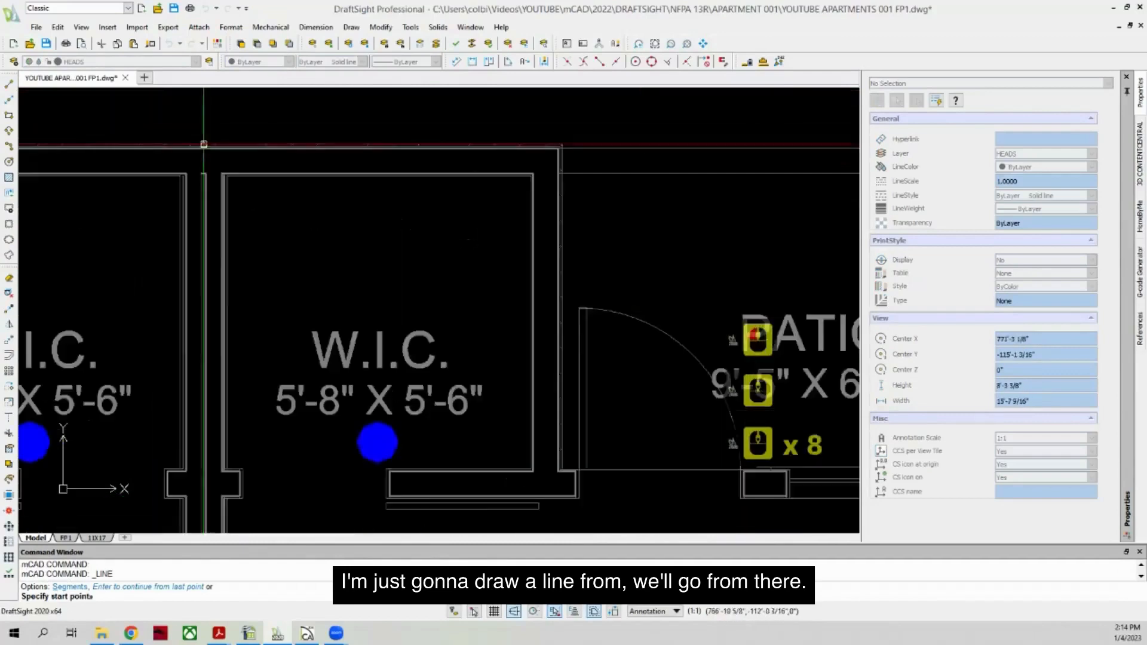
{"action": "left_click", "coordinate": [201, 173]}
{"action": "scroll", "coordinate": [179, 173], "scroll_direction": "down", "scroll_amount": 13}
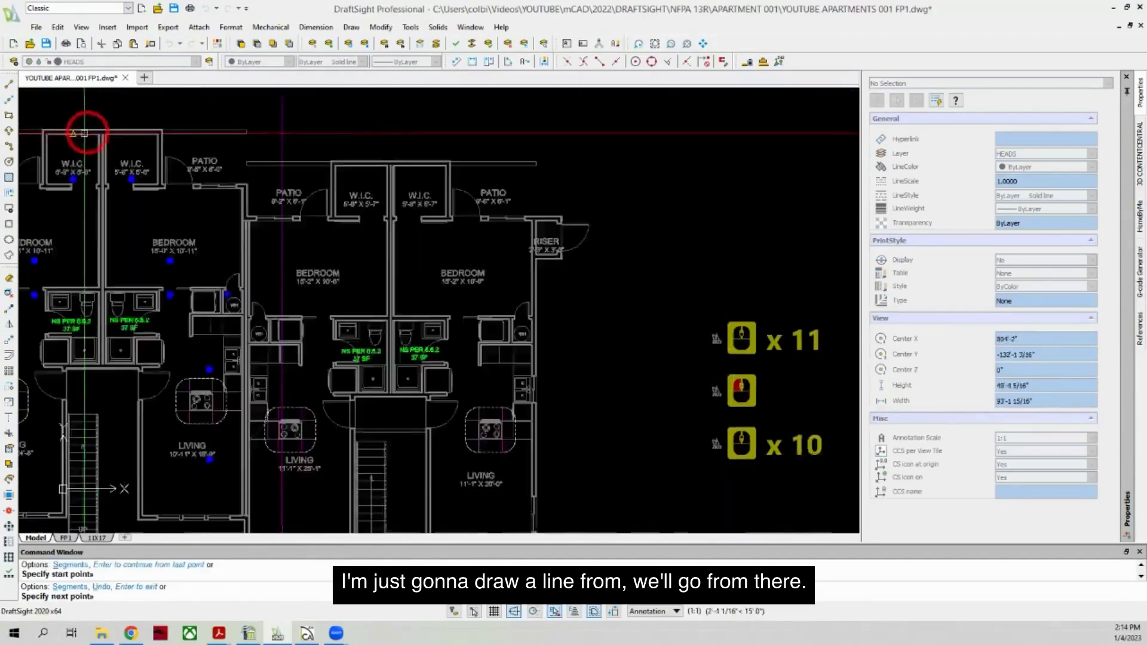
{"action": "scroll", "coordinate": [175, 175], "scroll_direction": "up", "scroll_amount": 12}
{"action": "left_click", "coordinate": [176, 178]}
{"action": "scroll", "coordinate": [294, 99], "scroll_direction": "down", "scroll_amount": 11}
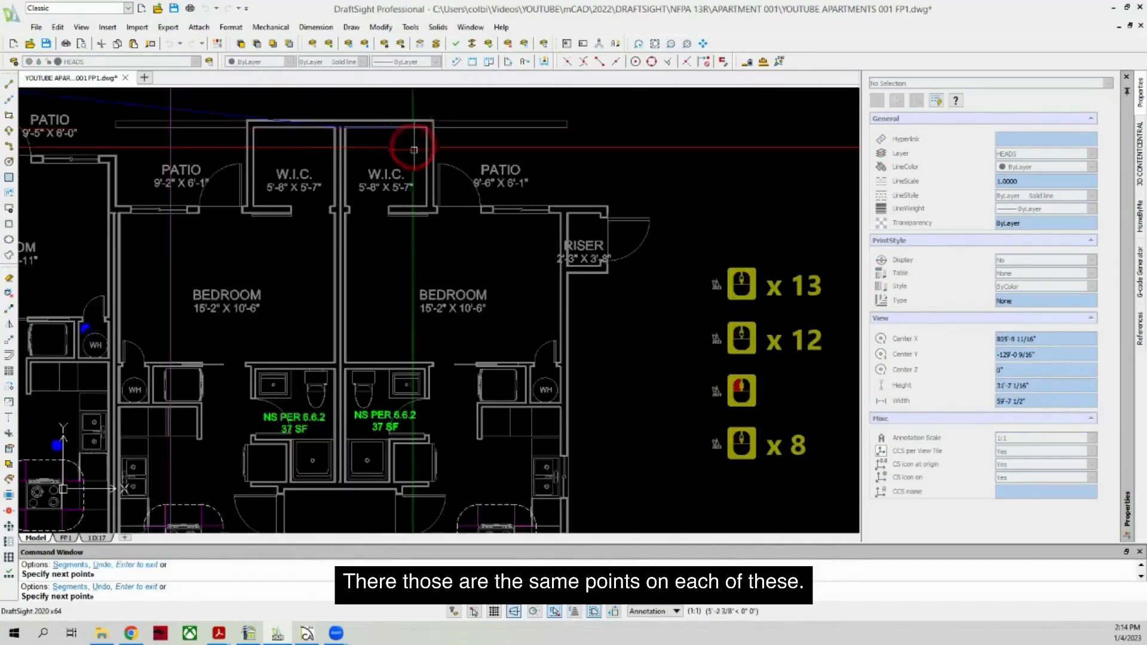
{"action": "key", "text": "Escape"}
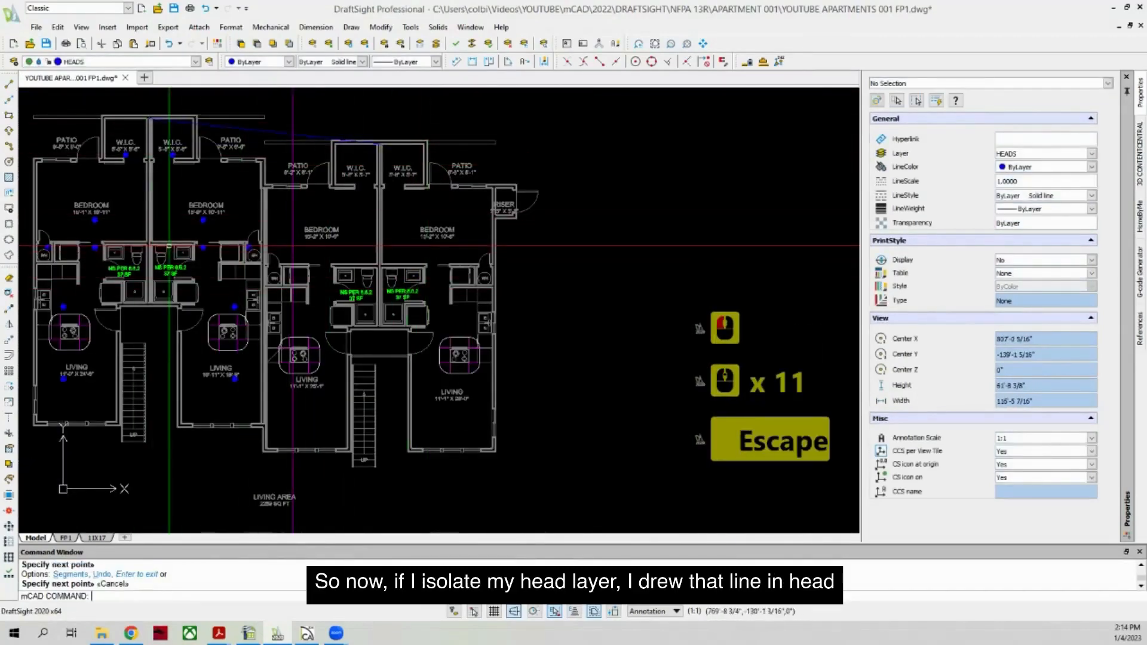
Step: Isolate the HEADS layer so only the sprinkler heads and the reference line are displayed
{"action": "left_click", "coordinate": [95, 220]}
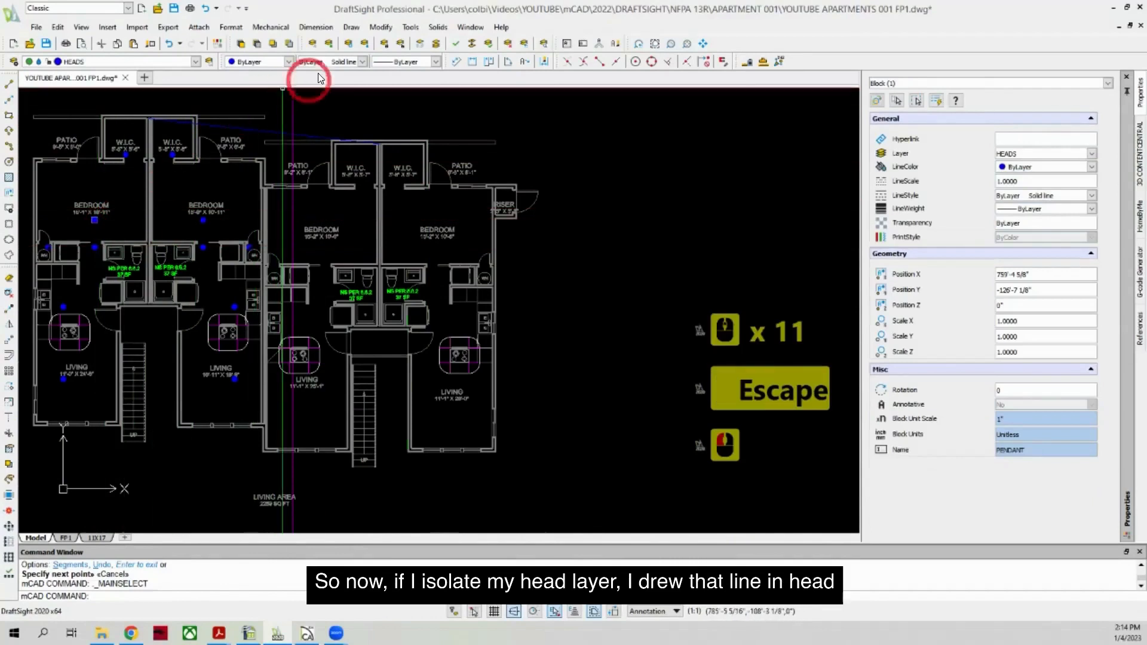
{"action": "left_click", "coordinate": [421, 44]}
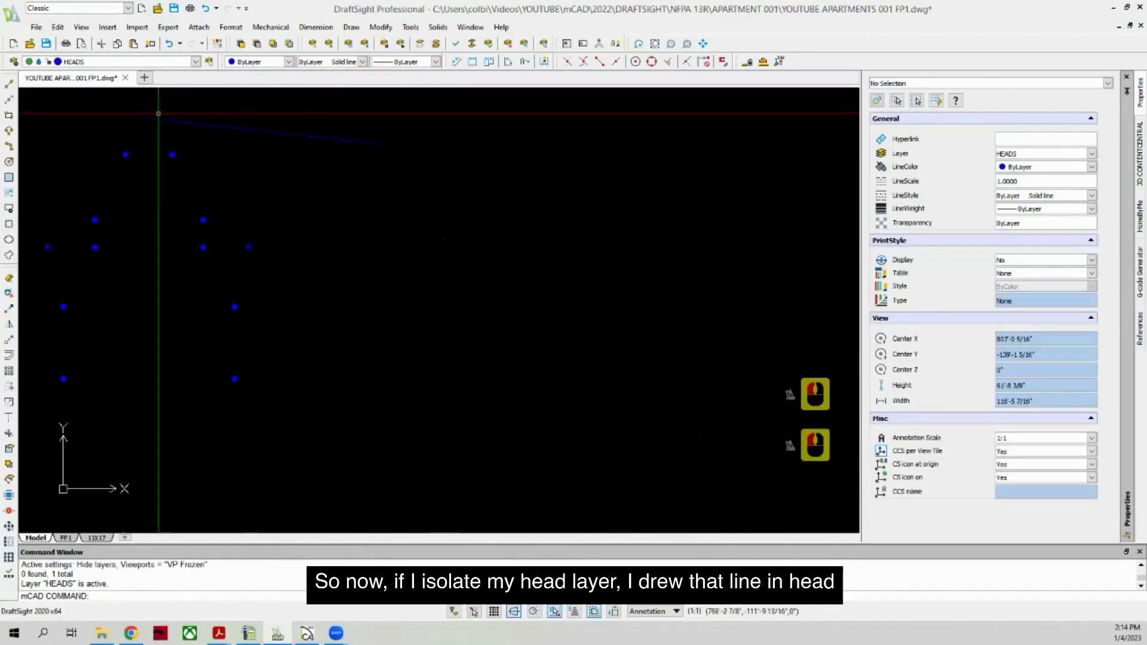
{"action": "scroll", "coordinate": [346, 238], "scroll_direction": "down", "scroll_amount": 2}
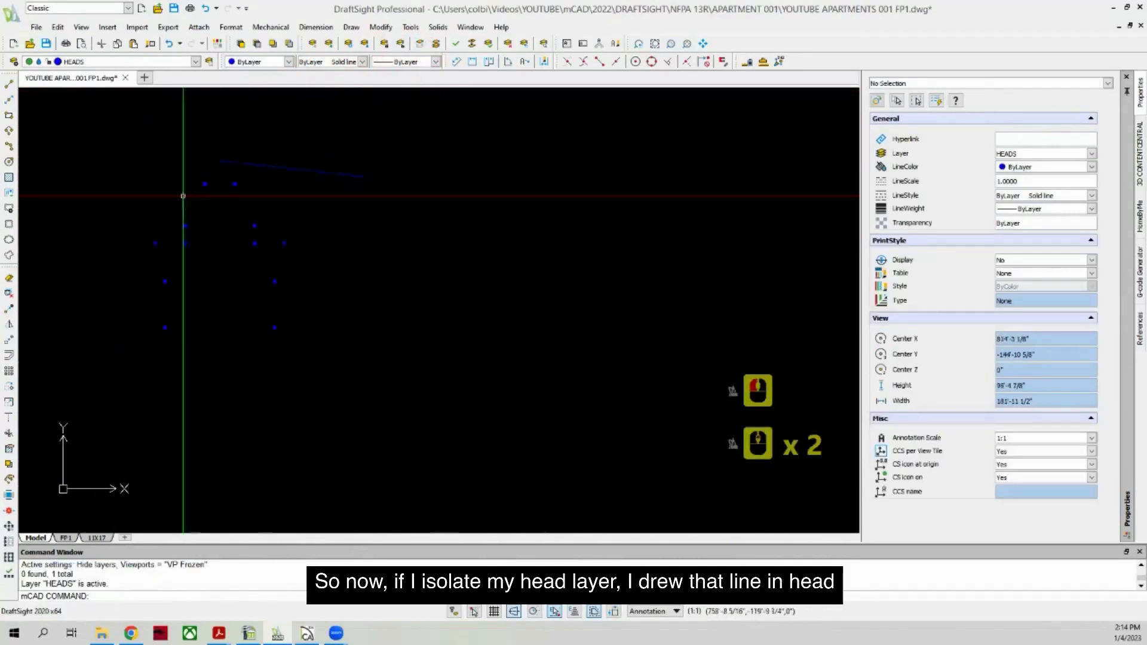
Step: Copy all twelve heads from the reference line's left end to its right end, and delete the reference line
{"action": "left_click", "coordinate": [127, 169]}
{"action": "left_click", "coordinate": [268, 304]}
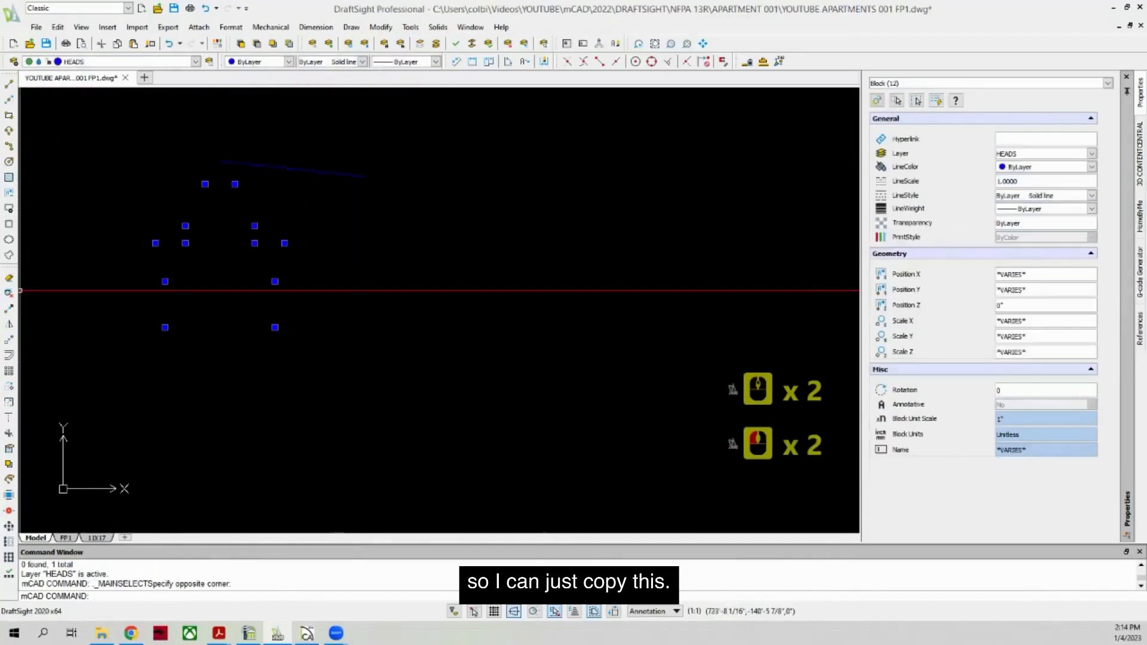
{"action": "left_click", "coordinate": [11, 311]}
{"action": "left_click", "coordinate": [221, 161]}
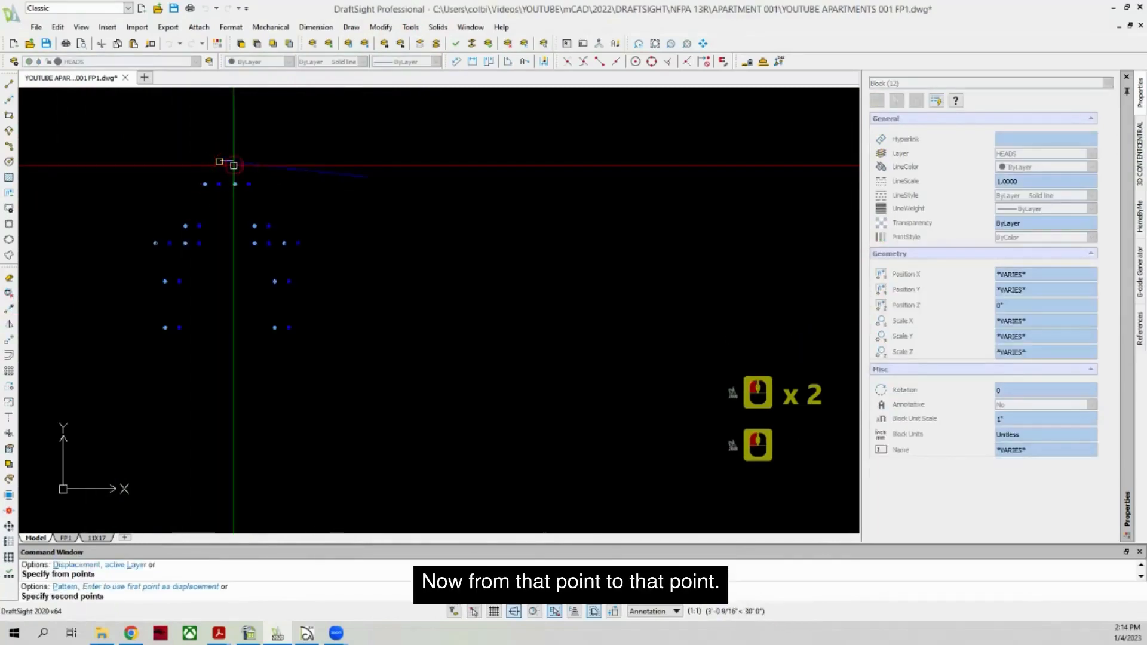
{"action": "left_click", "coordinate": [352, 176]}
{"action": "key", "text": "Escape"}
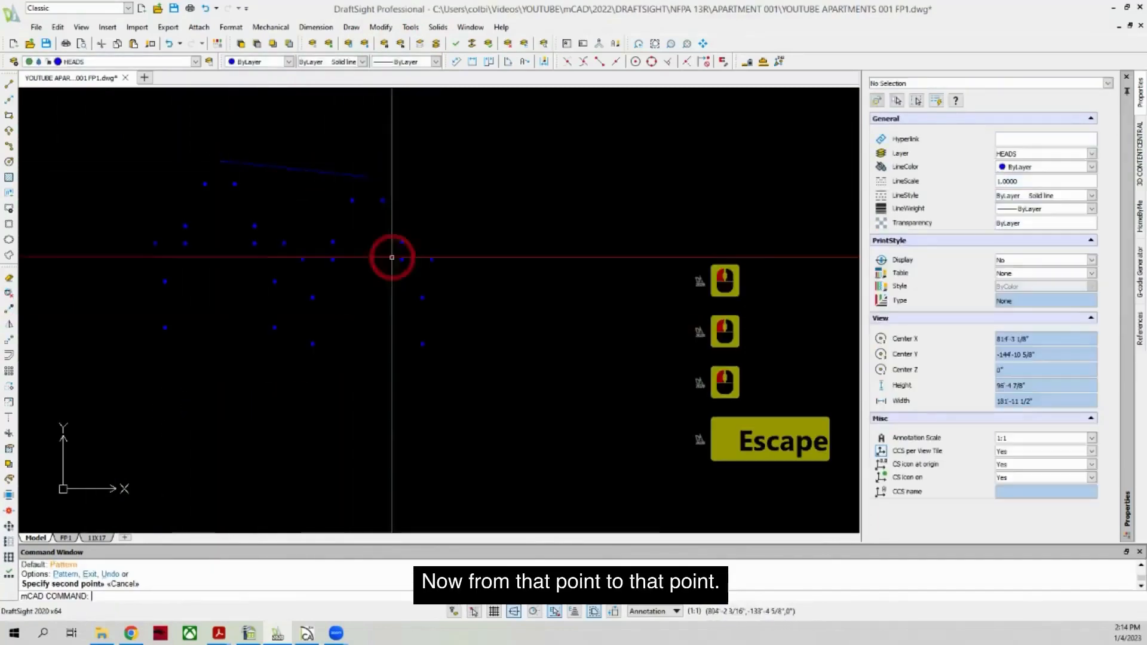
{"action": "key", "text": "Delete"}
Step: Copy the RISER ASSEMBLY symbol from the legend to the clipboard with a reference point
{"action": "scroll", "coordinate": [307, 325], "scroll_direction": "down", "scroll_amount": 4}
{"action": "scroll", "coordinate": [307, 324], "scroll_direction": "down", "scroll_amount": 6}
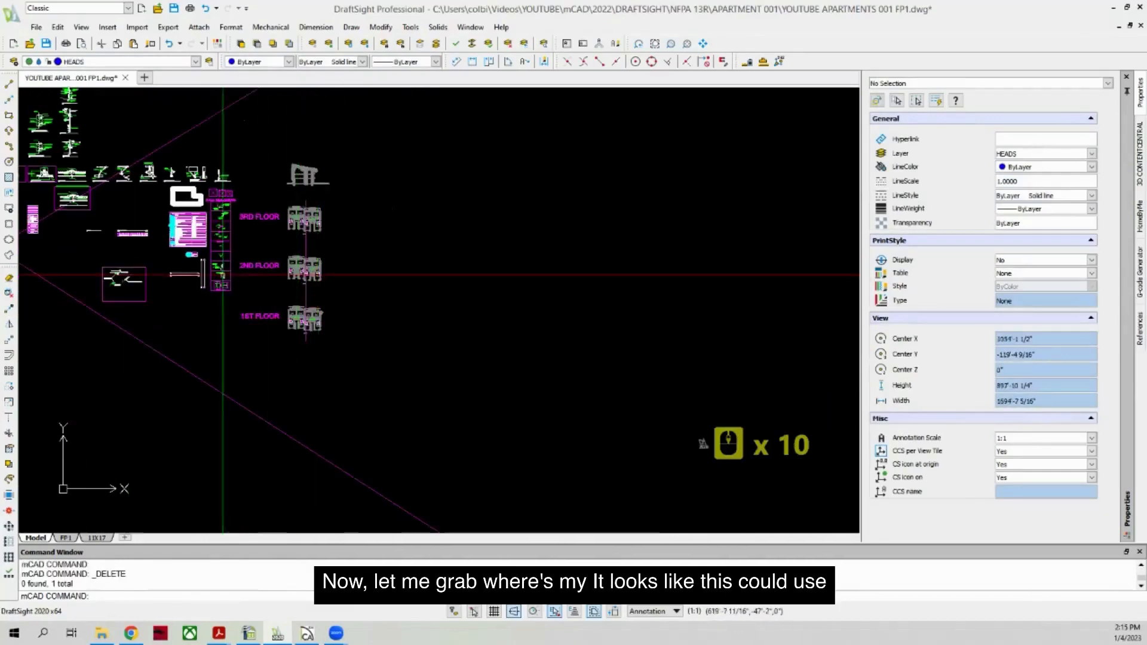
{"action": "scroll", "coordinate": [225, 272], "scroll_direction": "up", "scroll_amount": 8}
{"action": "scroll", "coordinate": [224, 272], "scroll_direction": "down", "scroll_amount": 9}
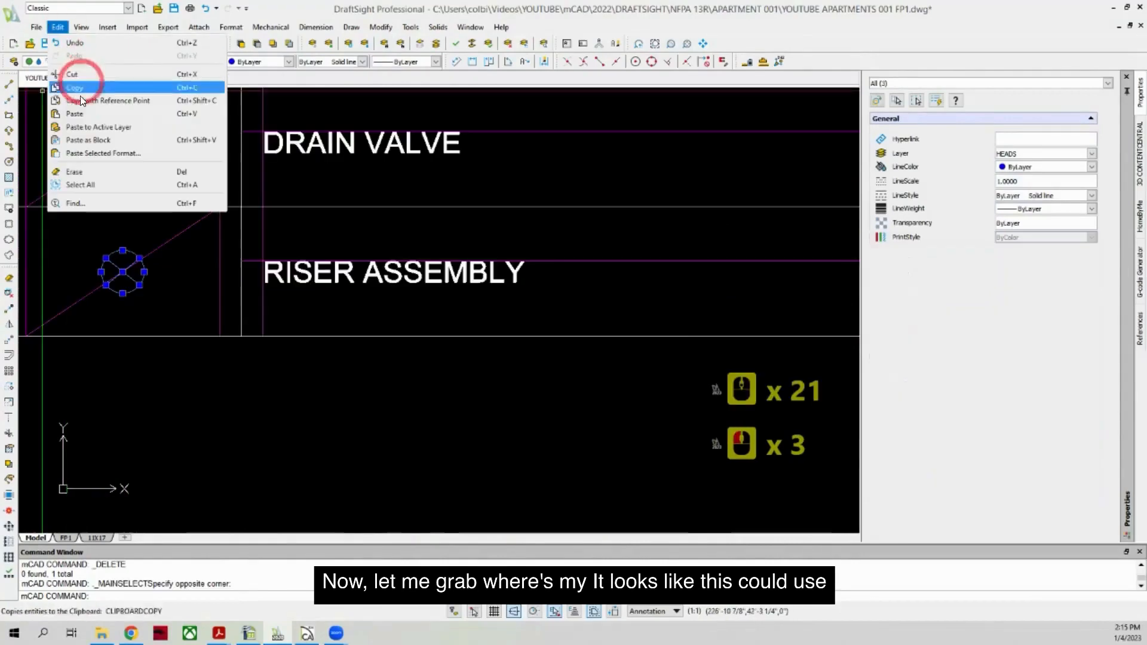
{"action": "left_click", "coordinate": [90, 100]}
Step: Paste the riser assembly symbol as a block in the first-floor riser room and move it 12"
{"action": "left_click", "coordinate": [57, 27]}
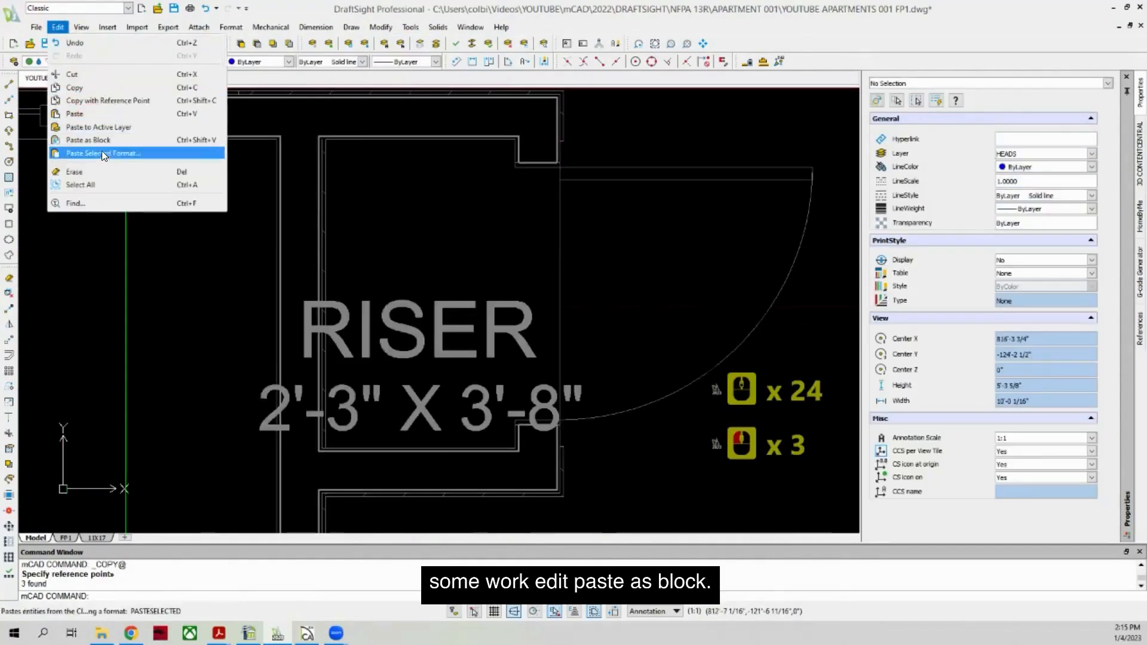
{"action": "left_click", "coordinate": [101, 139]}
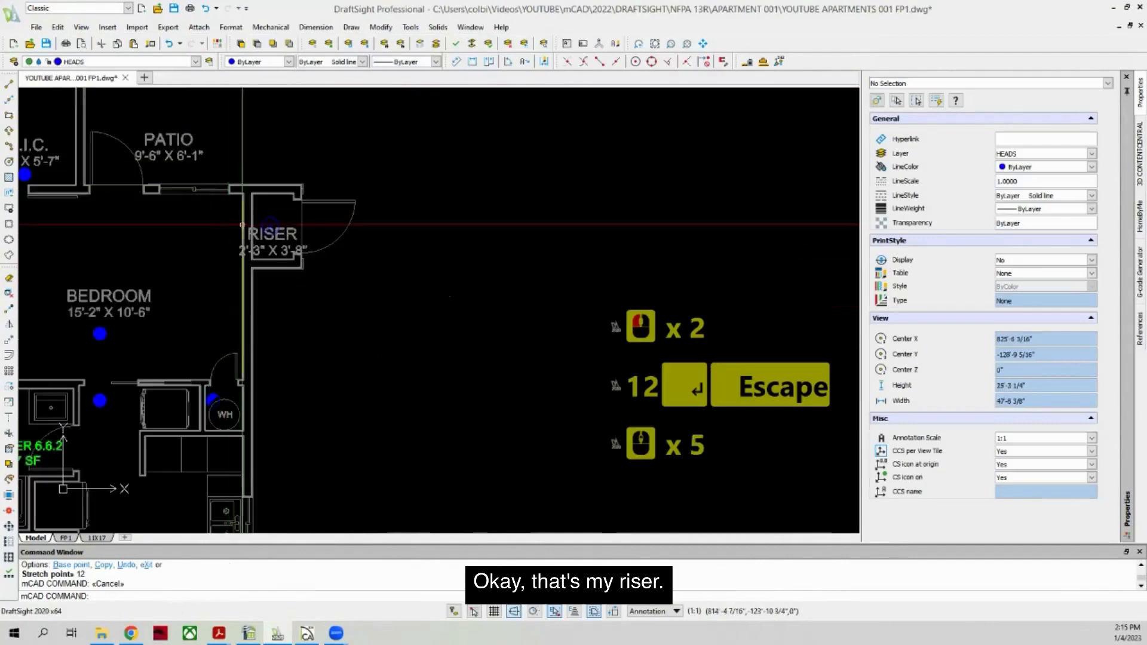
{"action": "scroll", "coordinate": [343, 222], "scroll_direction": "down", "scroll_amount": 5}
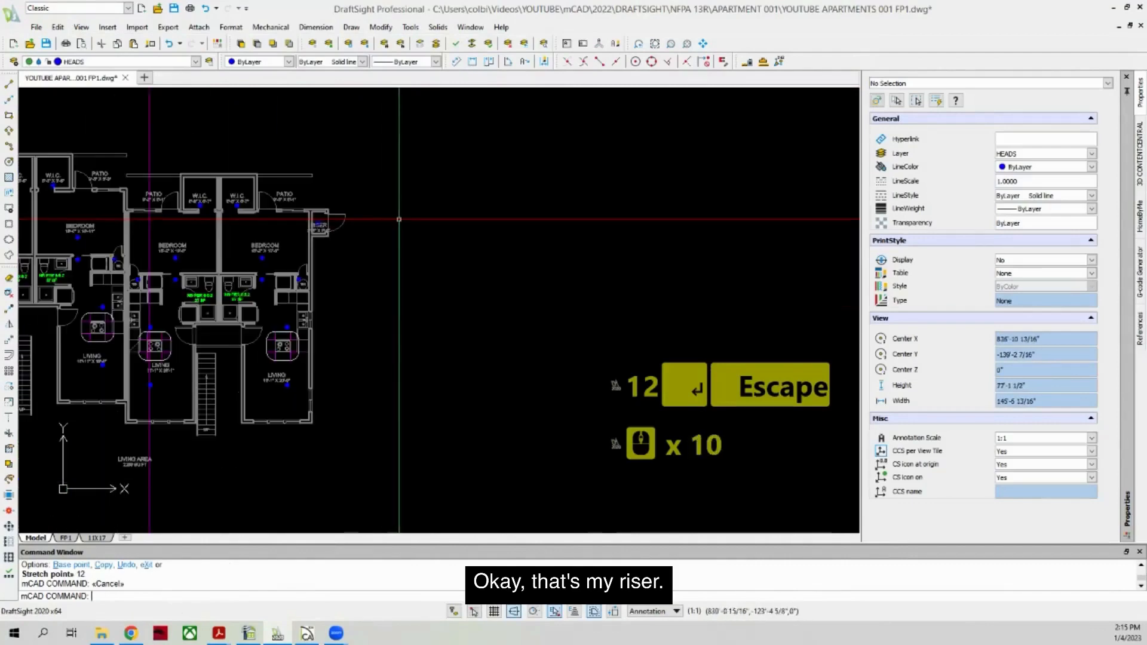
Step: Draw a horizontal cyan main pipe from the riser symbol across all four first-floor units to the leftmost bedroom
{"action": "scroll", "coordinate": [409, 195], "scroll_direction": "down", "scroll_amount": 3}
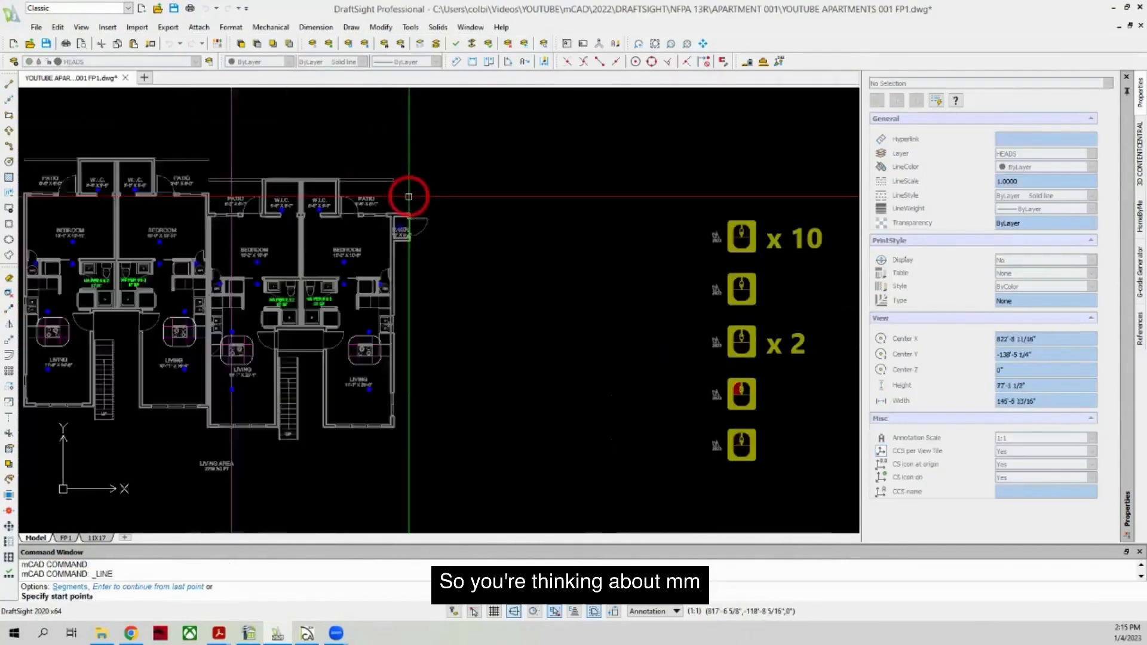
{"action": "scroll", "coordinate": [382, 203], "scroll_direction": "up", "scroll_amount": 4}
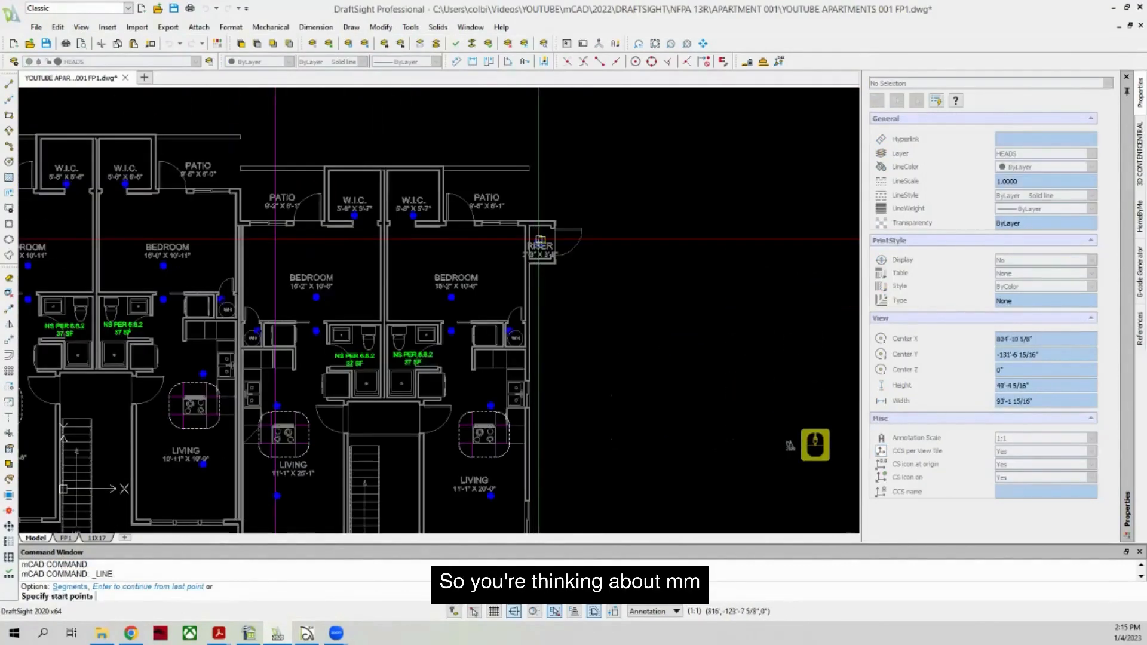
{"action": "scroll", "coordinate": [541, 239], "scroll_direction": "down", "scroll_amount": 3}
{"action": "left_click", "coordinate": [712, 253]}
{"action": "key", "text": "Escape"}
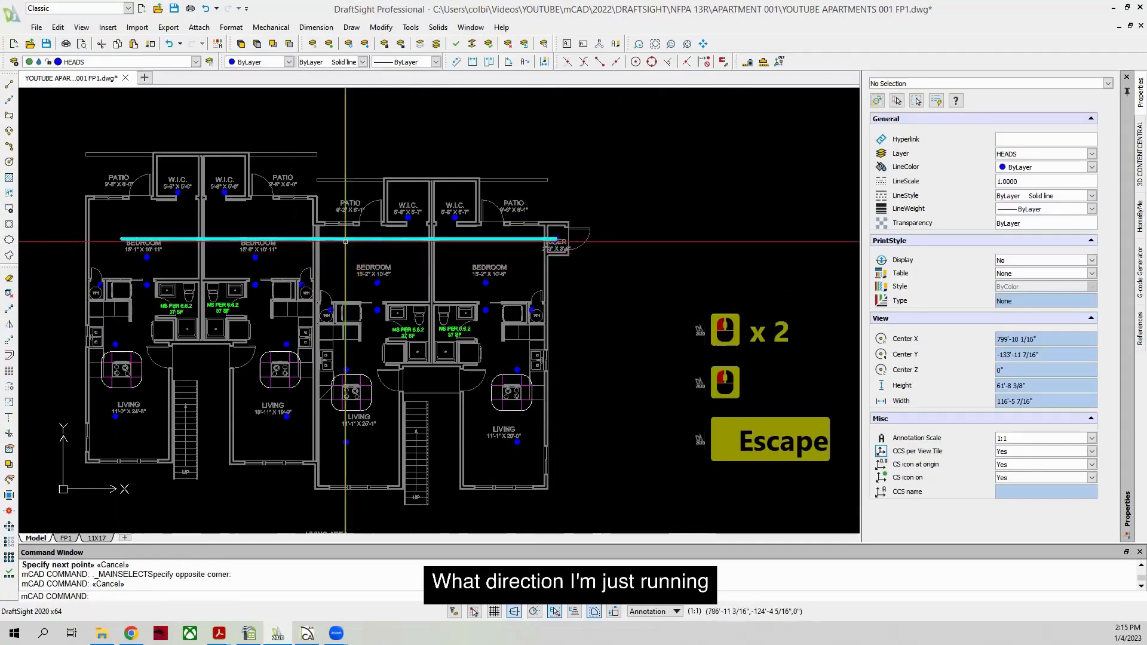
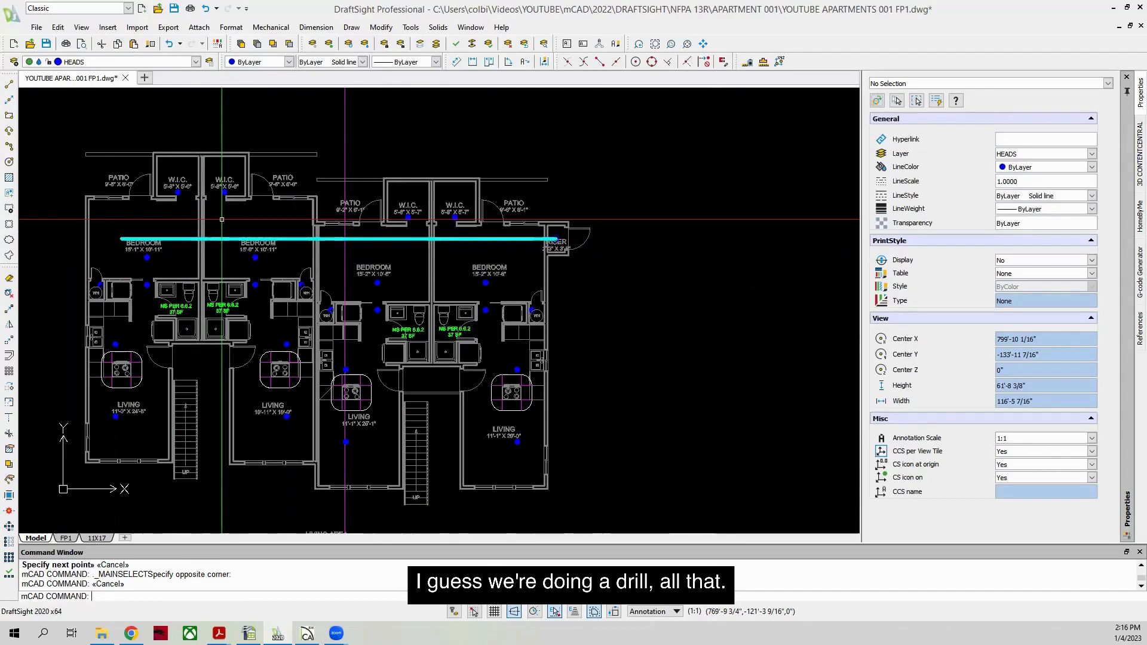
Step: Make PIPE the active layer
{"action": "left_click", "coordinate": [9, 84]}
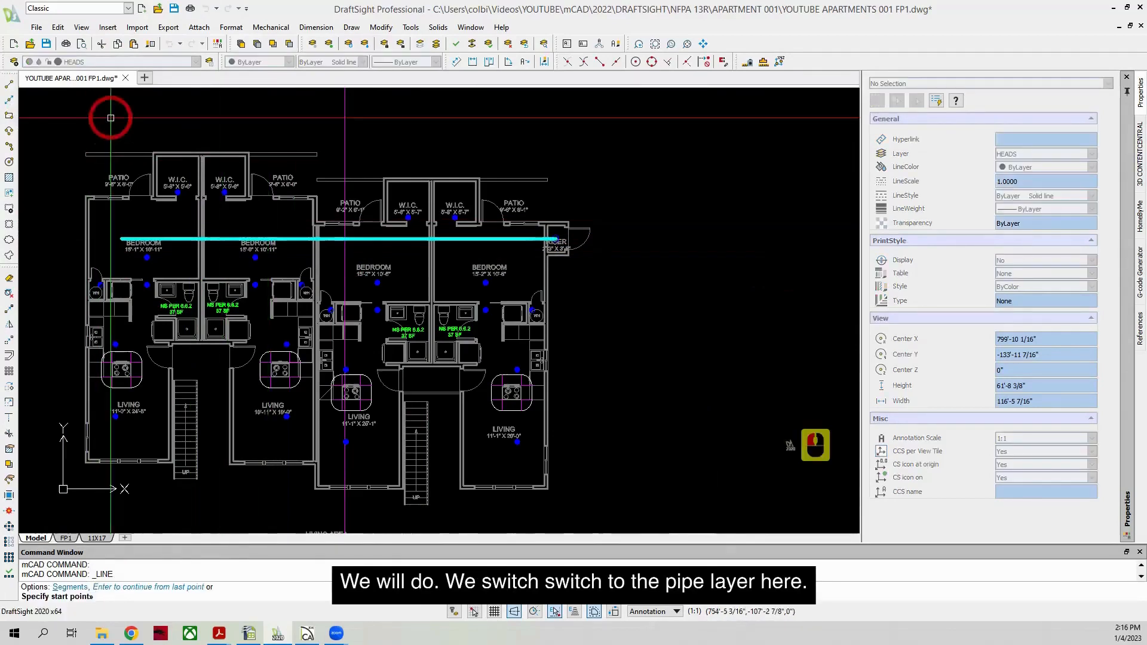
{"action": "key", "text": "Escape"}
{"action": "left_click", "coordinate": [140, 66]}
{"action": "left_click", "coordinate": [141, 65]}
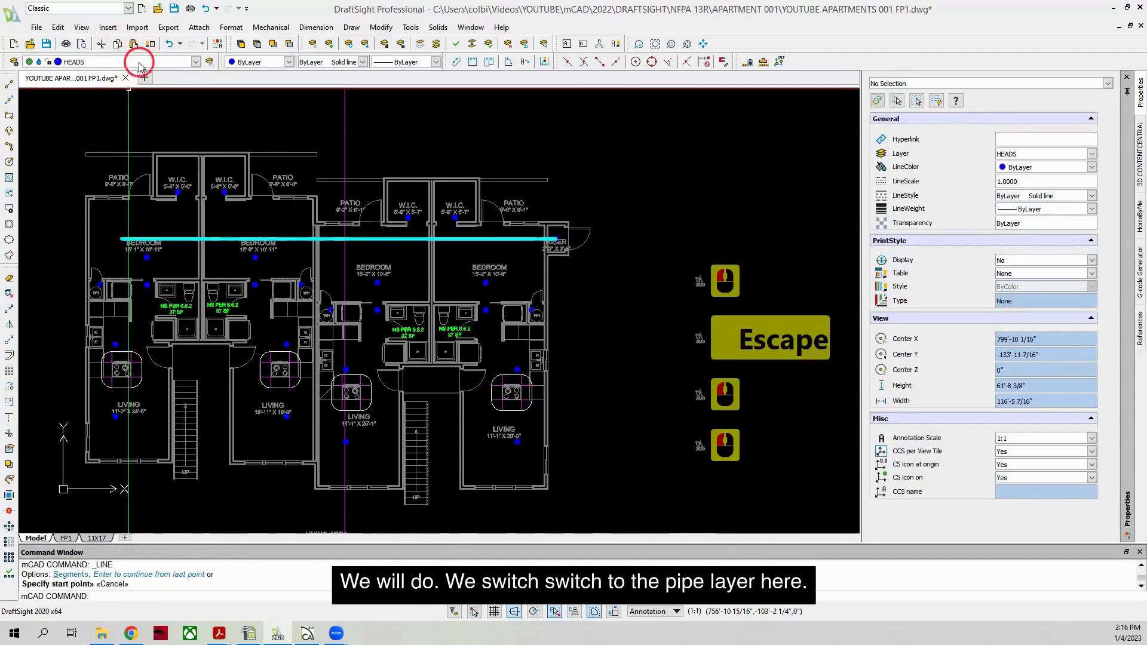
{"action": "left_click", "coordinate": [94, 291]}
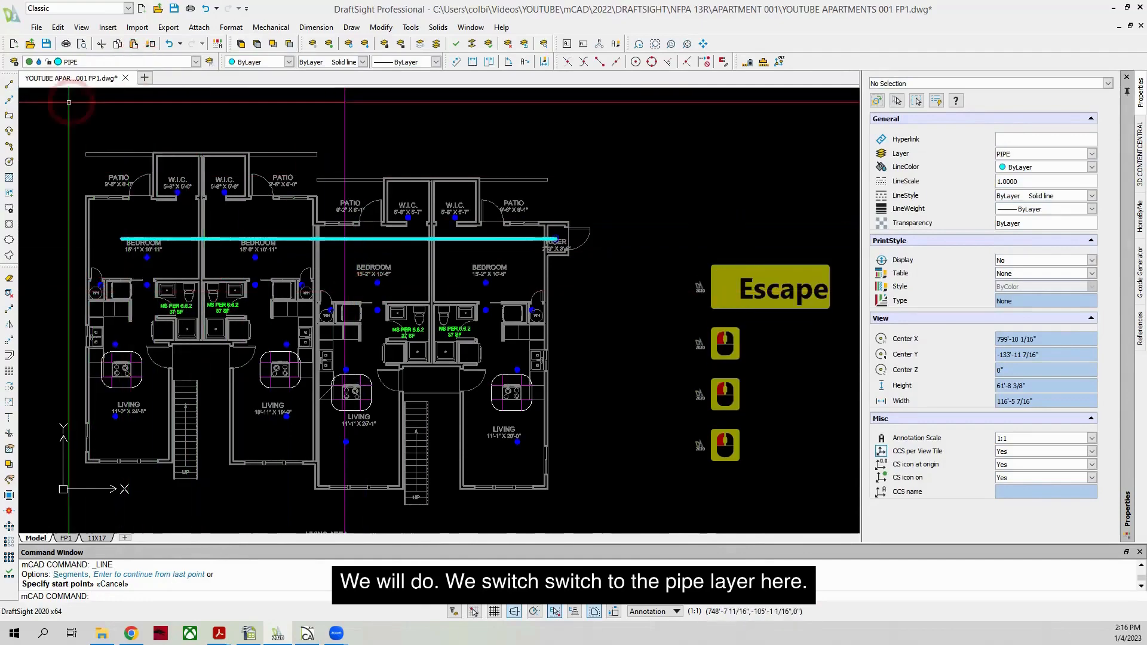
Step: Draw a horizontal pipe line connecting the two W.I.C. heads of the left pair of units
{"action": "left_click", "coordinate": [9, 84]}
{"action": "scroll", "coordinate": [130, 183], "scroll_direction": "up", "scroll_amount": 3}
{"action": "scroll", "coordinate": [198, 195], "scroll_direction": "up", "scroll_amount": 2}
{"action": "left_click", "coordinate": [224, 202]}
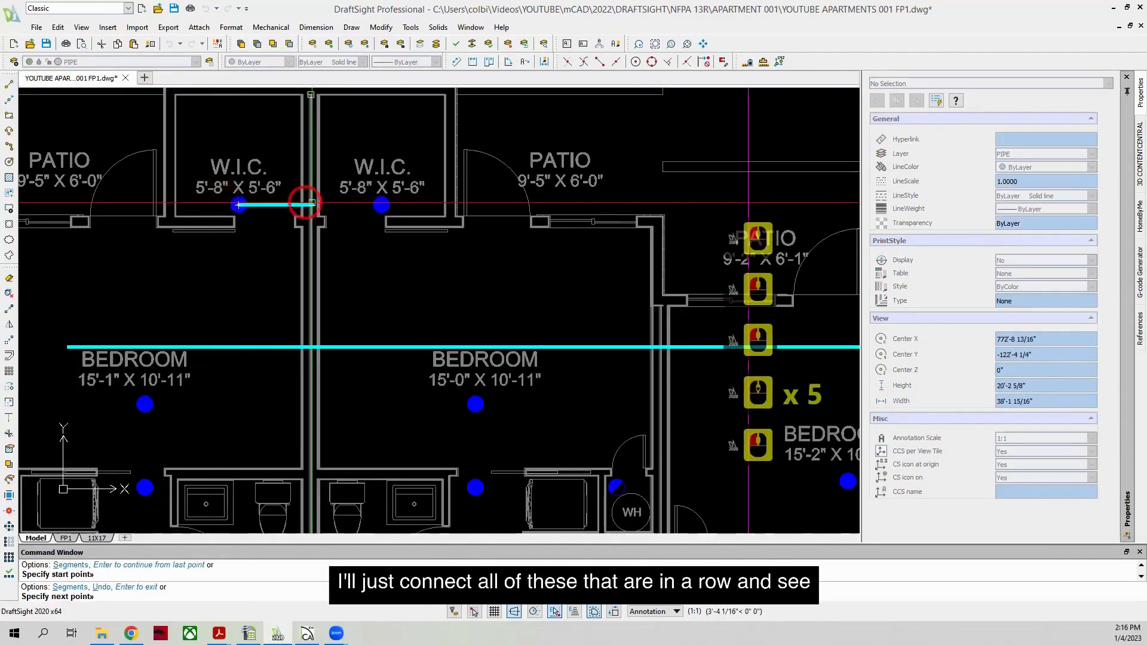
{"action": "left_click", "coordinate": [315, 201]}
{"action": "scroll", "coordinate": [343, 204], "scroll_direction": "down", "scroll_amount": 1}
{"action": "key", "text": "Escape"}
{"action": "scroll", "coordinate": [173, 205], "scroll_direction": "down", "scroll_amount": 6}
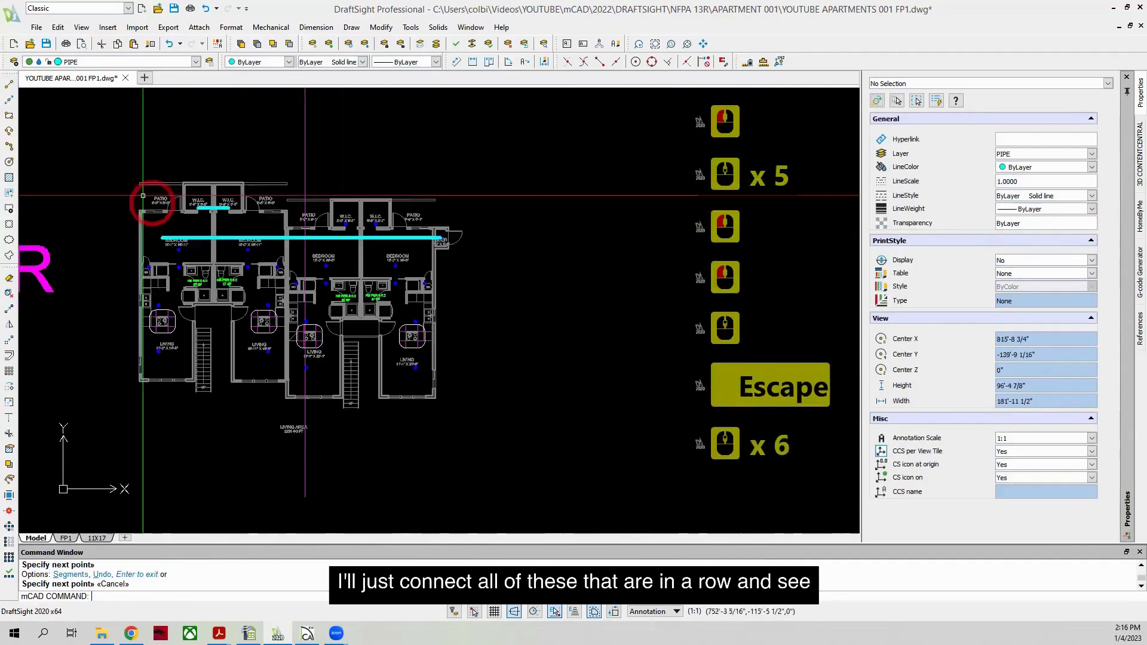
Step: Draw horizontal pipes connecting the right pair's W.I.C. heads and, in the left pair of units, the bedroom heads and the water-heater closet heads
{"action": "left_click", "coordinate": [8, 84]}
{"action": "scroll", "coordinate": [440, 240], "scroll_direction": "up", "scroll_amount": 3}
{"action": "scroll", "coordinate": [273, 230], "scroll_direction": "up", "scroll_amount": 3}
{"action": "left_click", "coordinate": [247, 186]}
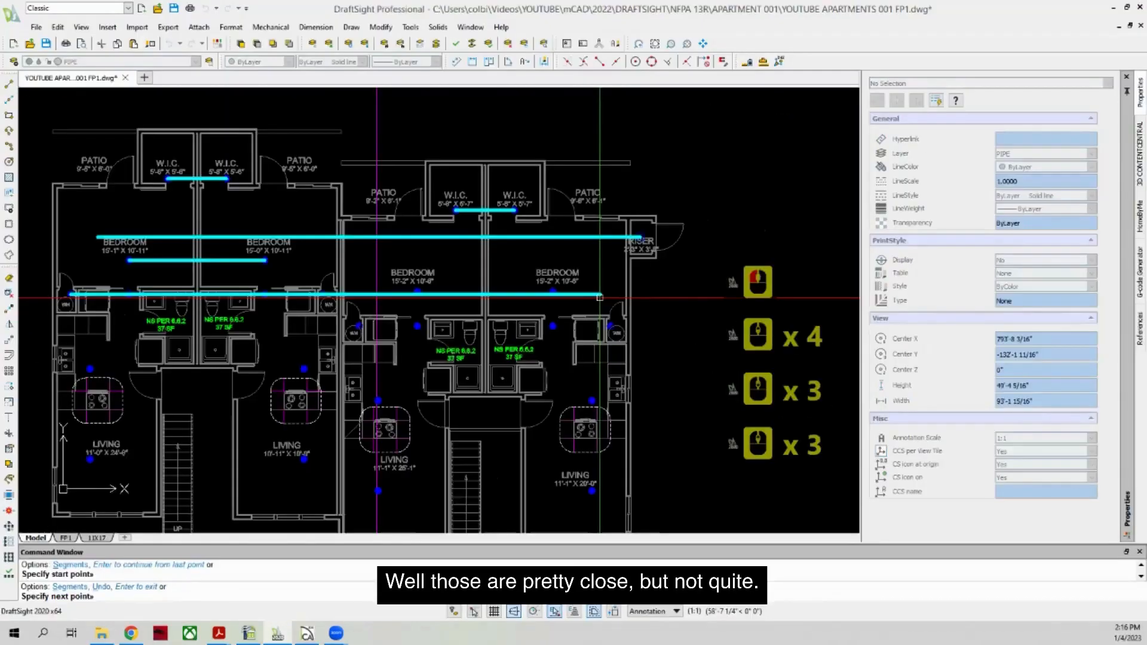
{"action": "scroll", "coordinate": [600, 297], "scroll_direction": "up", "scroll_amount": 2}
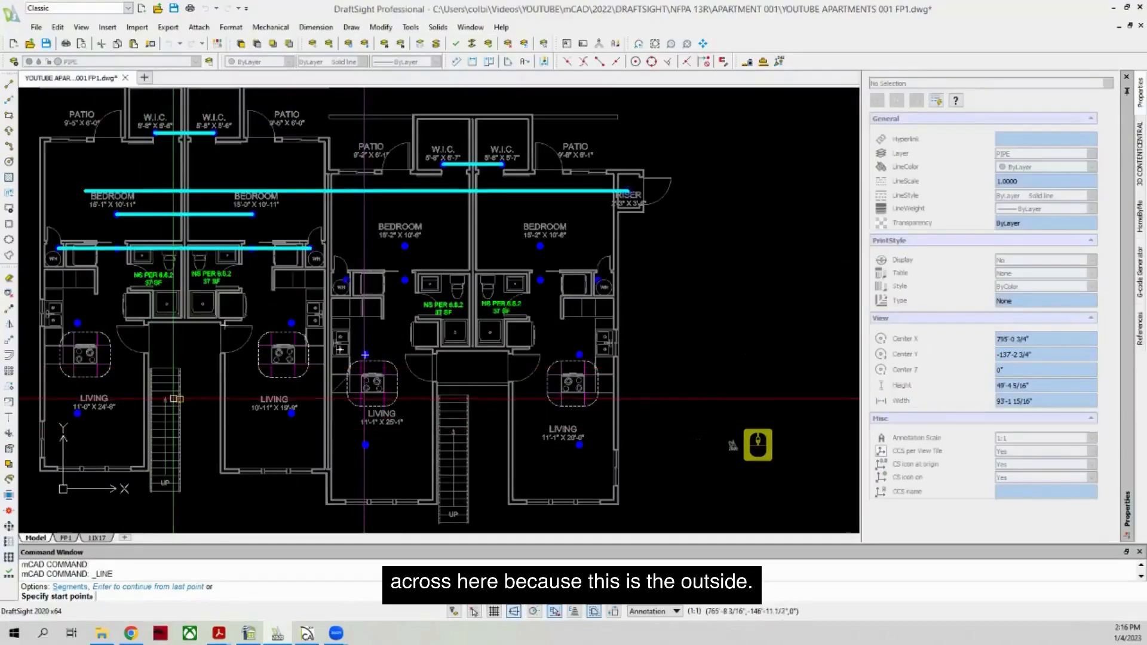
{"action": "left_click", "coordinate": [82, 415]}
{"action": "scroll", "coordinate": [88, 326], "scroll_direction": "up", "scroll_amount": 2}
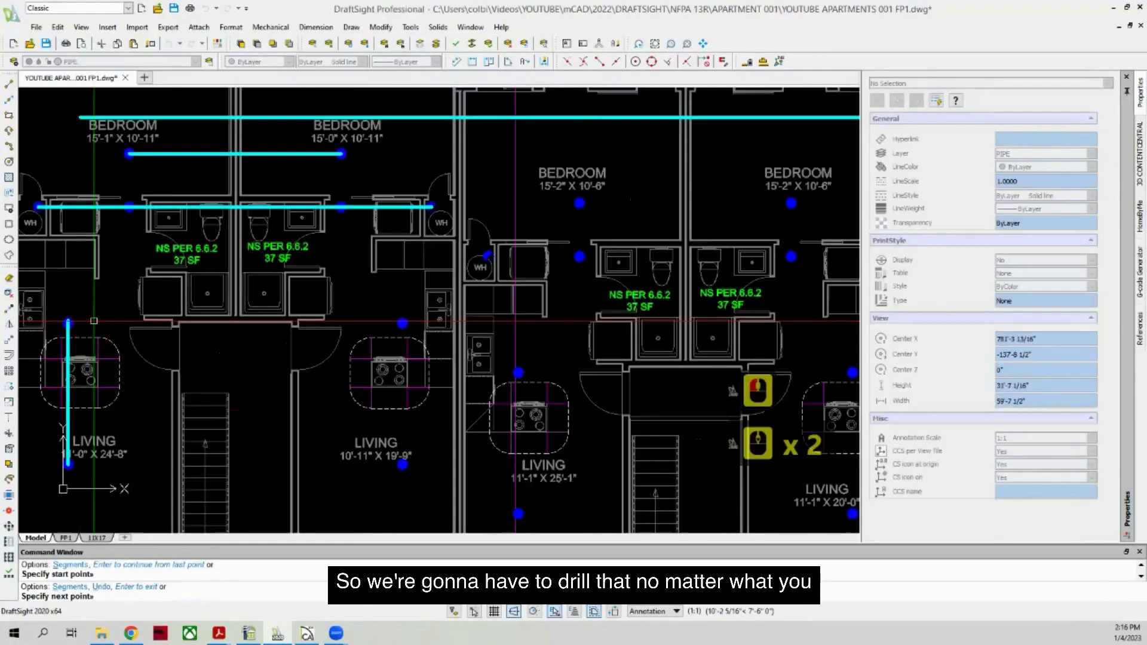
{"action": "scroll", "coordinate": [93, 321], "scroll_direction": "down", "scroll_amount": 1}
{"action": "key", "text": "Escape"}
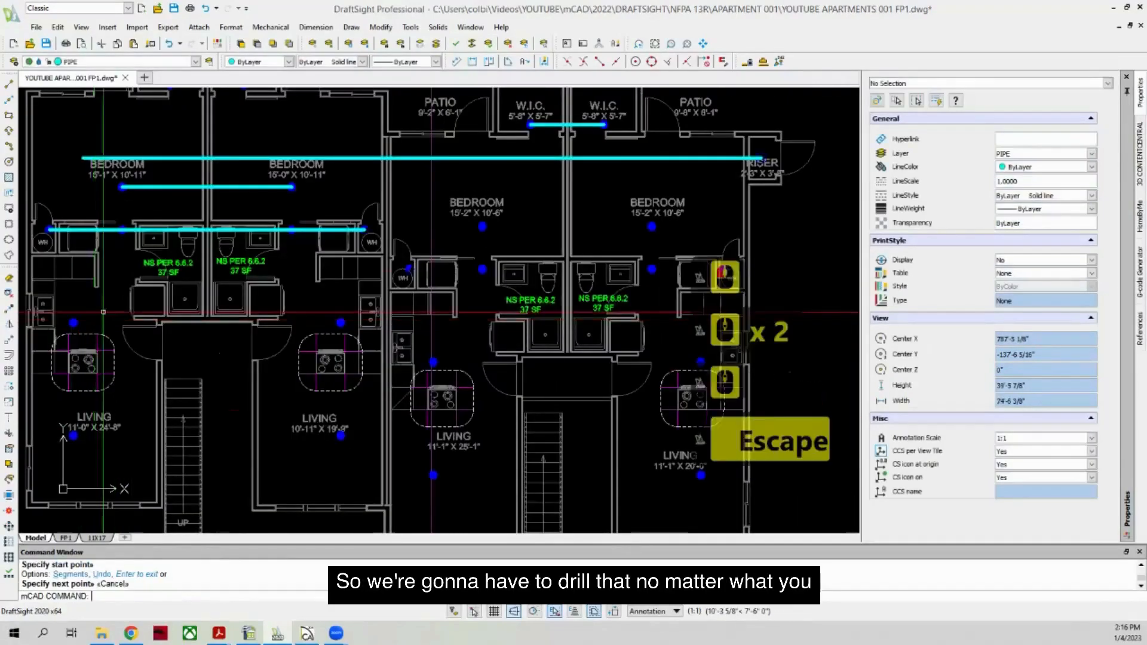
Step: Draw an 8' vertical reference line from the leftmost living room's front wall, with a horizontal segment across the room at its upper end
{"action": "scroll", "coordinate": [93, 320], "scroll_direction": "down", "scroll_amount": 3}
{"action": "left_click", "coordinate": [9, 86]}
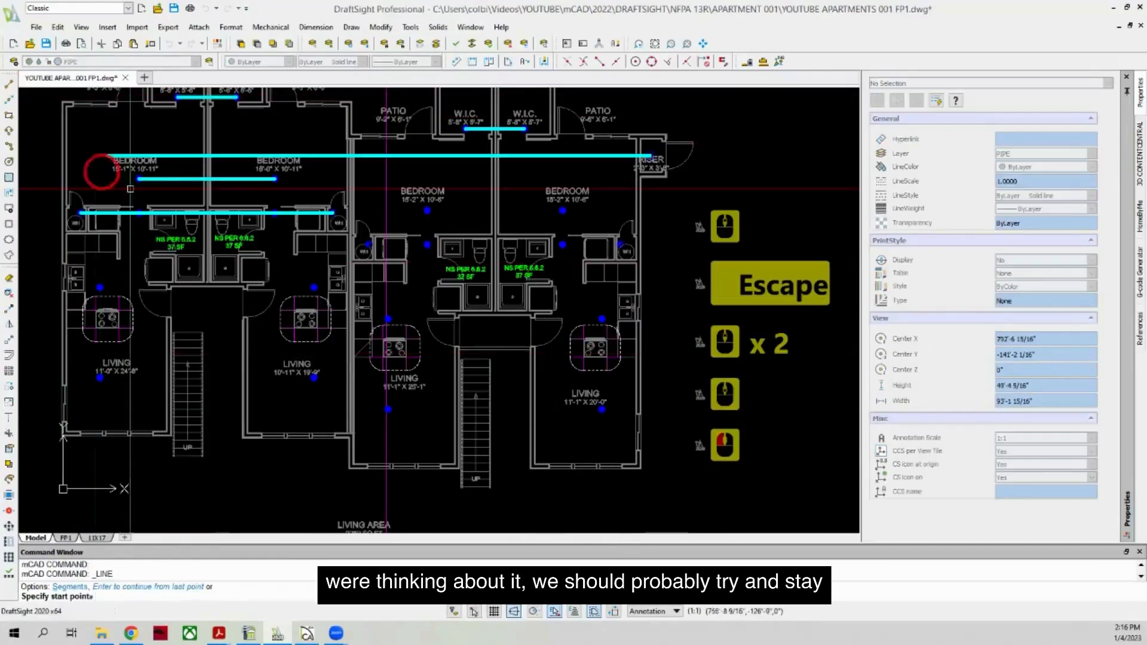
{"action": "scroll", "coordinate": [42, 423], "scroll_direction": "up", "scroll_amount": 2}
{"action": "scroll", "coordinate": [54, 445], "scroll_direction": "up", "scroll_amount": 7}
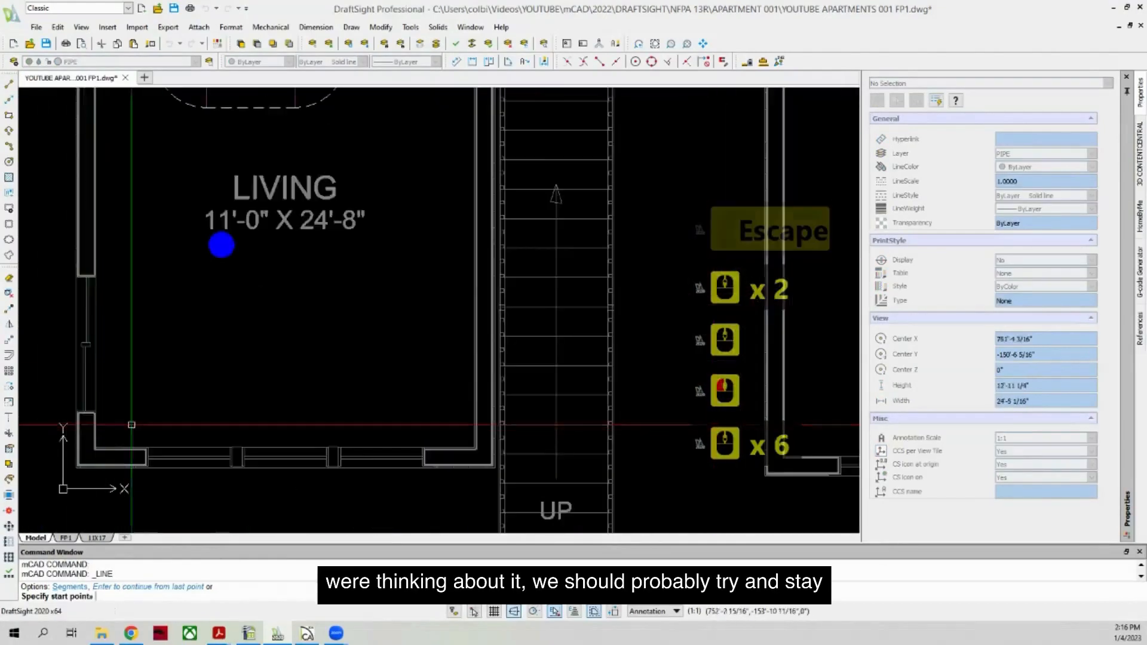
{"action": "left_click", "coordinate": [172, 412]}
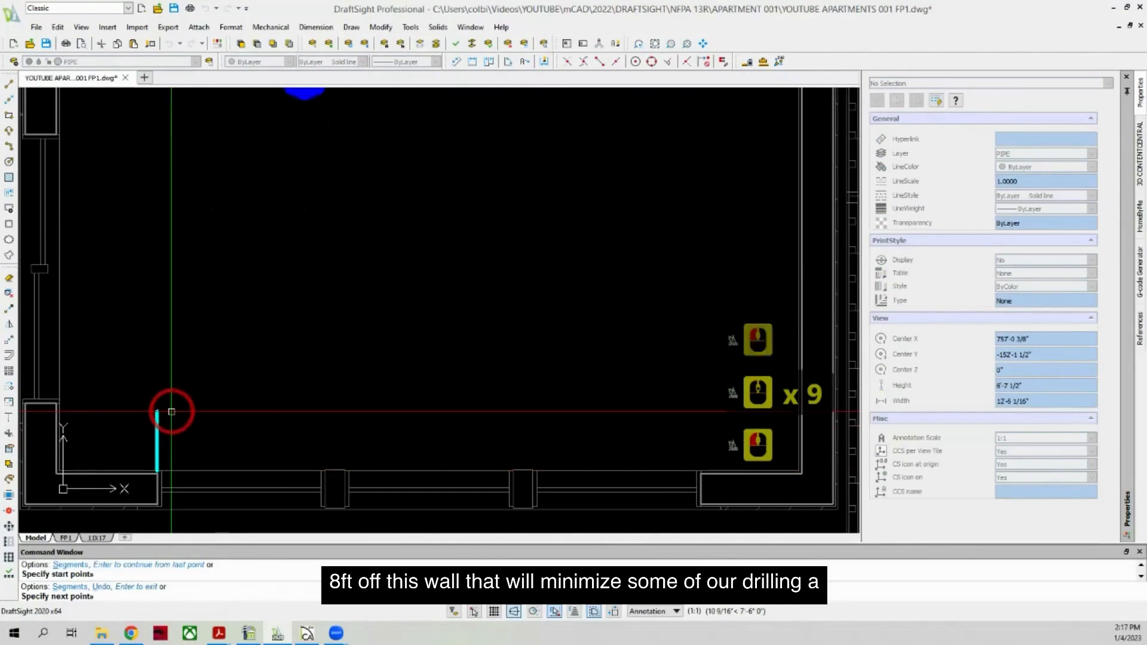
{"action": "type", "text": "8'"}
{"action": "key", "text": "Return"}
{"action": "scroll", "coordinate": [352, 228], "scroll_direction": "down", "scroll_amount": 4}
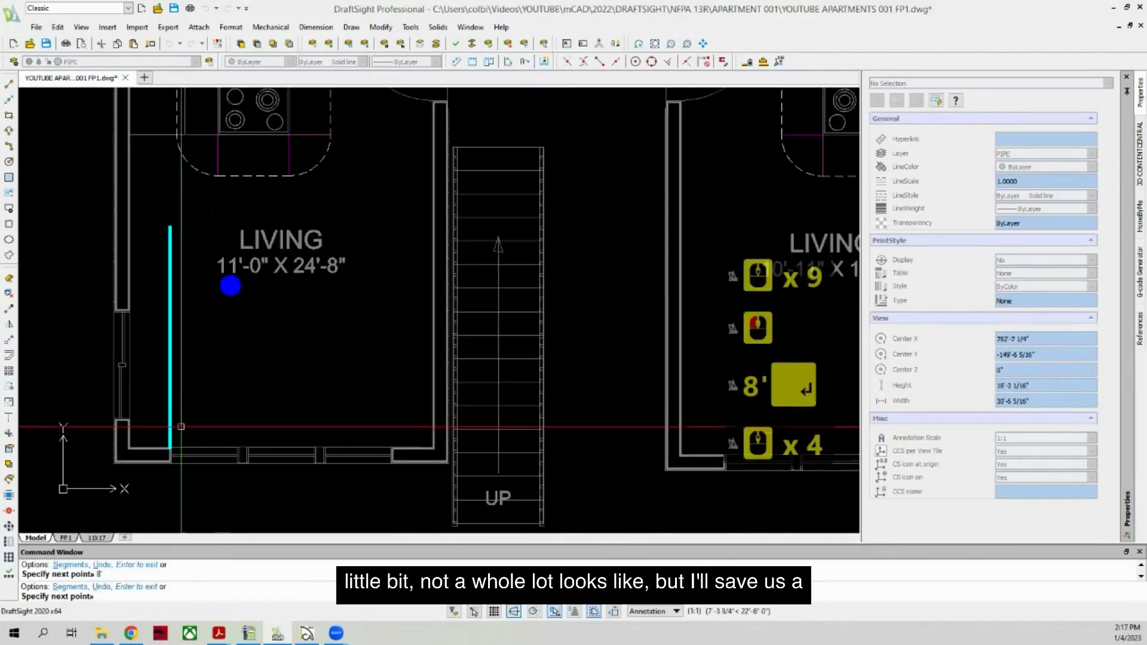
{"action": "left_click", "coordinate": [390, 206]}
{"action": "key", "text": "Escape"}
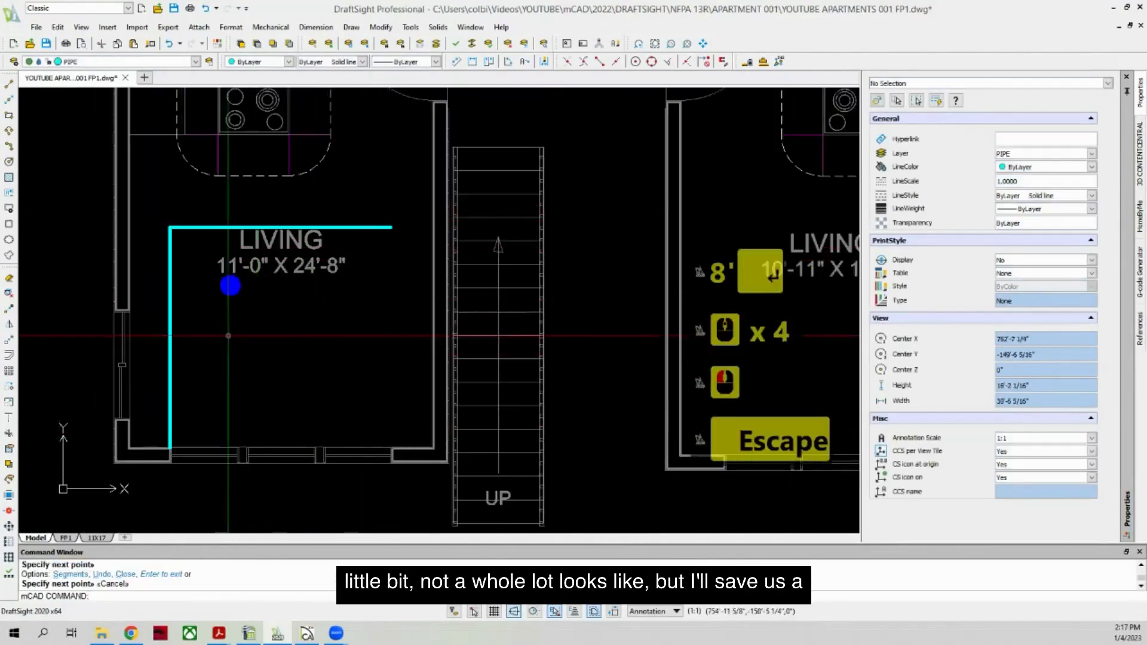
{"action": "scroll", "coordinate": [227, 336], "scroll_direction": "down", "scroll_amount": 2}
{"action": "left_click", "coordinate": [217, 118]}
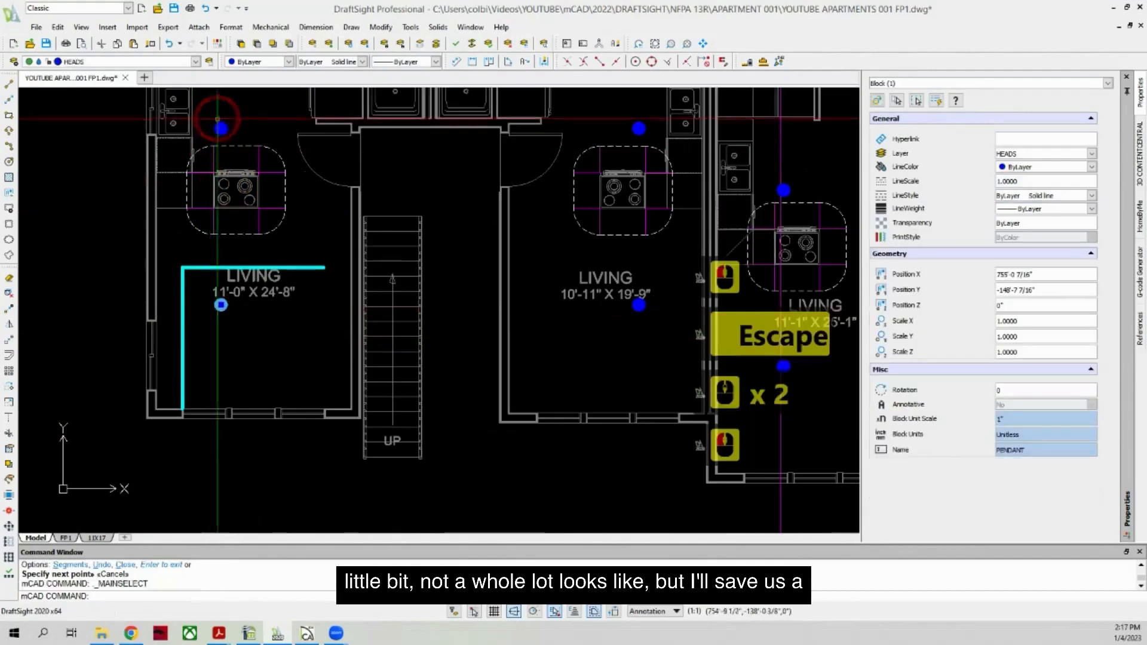
{"action": "left_click", "coordinate": [8, 345]}
{"action": "key", "text": "Escape"}
{"action": "scroll", "coordinate": [145, 369], "scroll_direction": "down", "scroll_amount": 3}
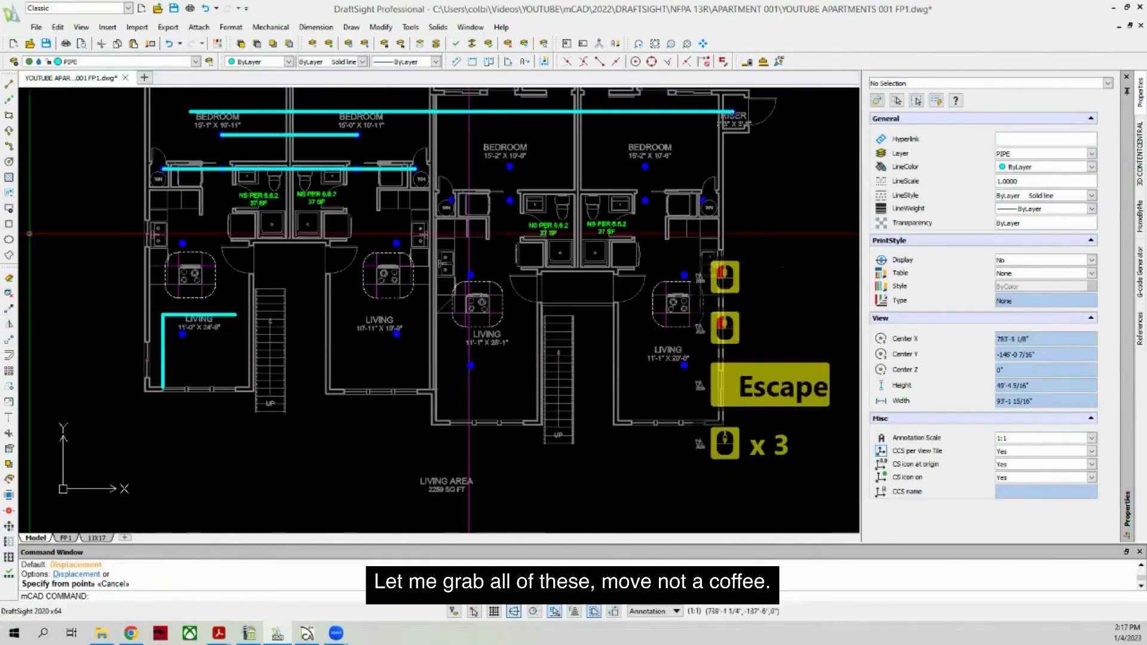
{"action": "left_click", "coordinate": [7, 309]}
{"action": "key", "text": "Escape"}
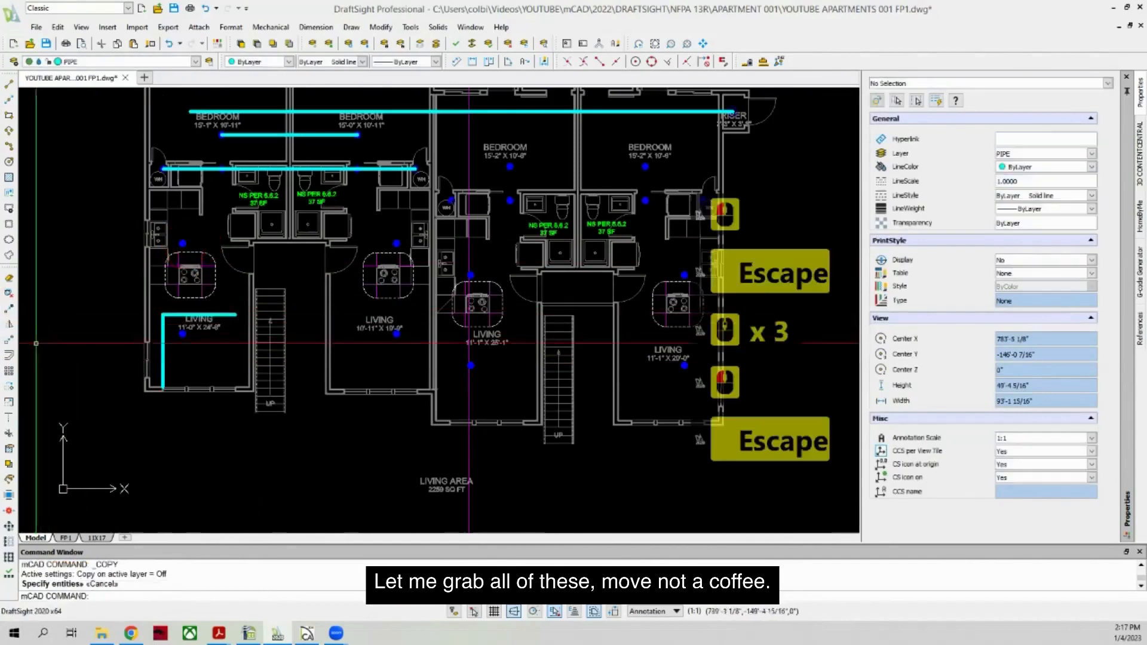
Step: Move the kitchen and living-room heads of all four units up to the 8' reference line, and delete the two reference lines
{"action": "left_click", "coordinate": [9, 339]}
{"action": "left_click", "coordinate": [182, 244]}
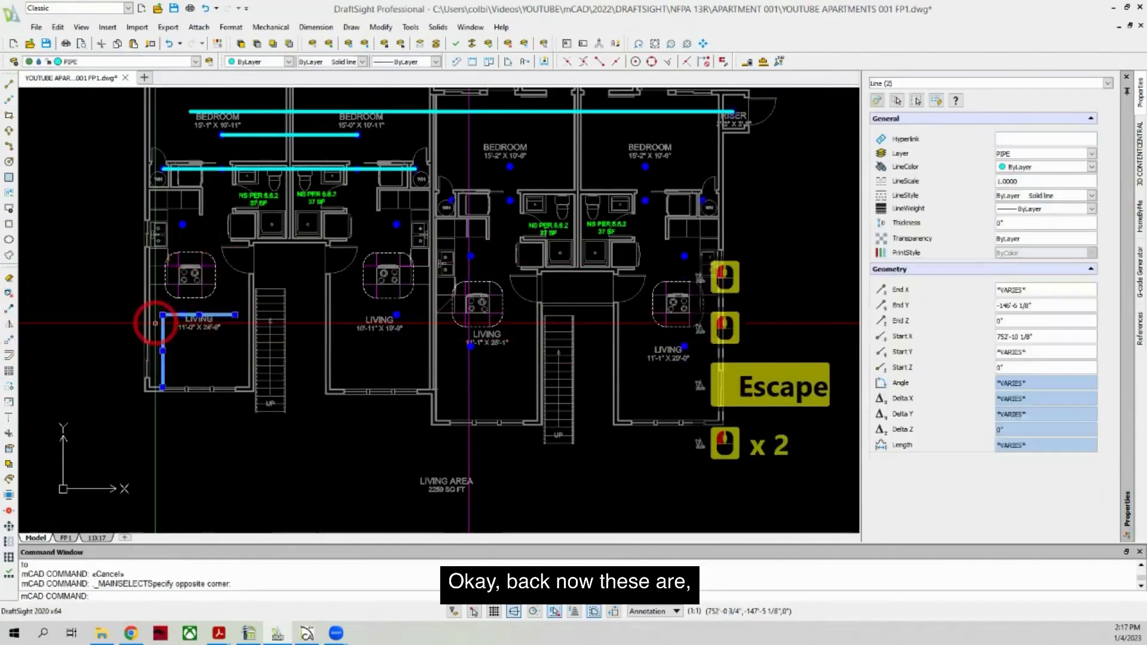
{"action": "key", "text": "Delete"}
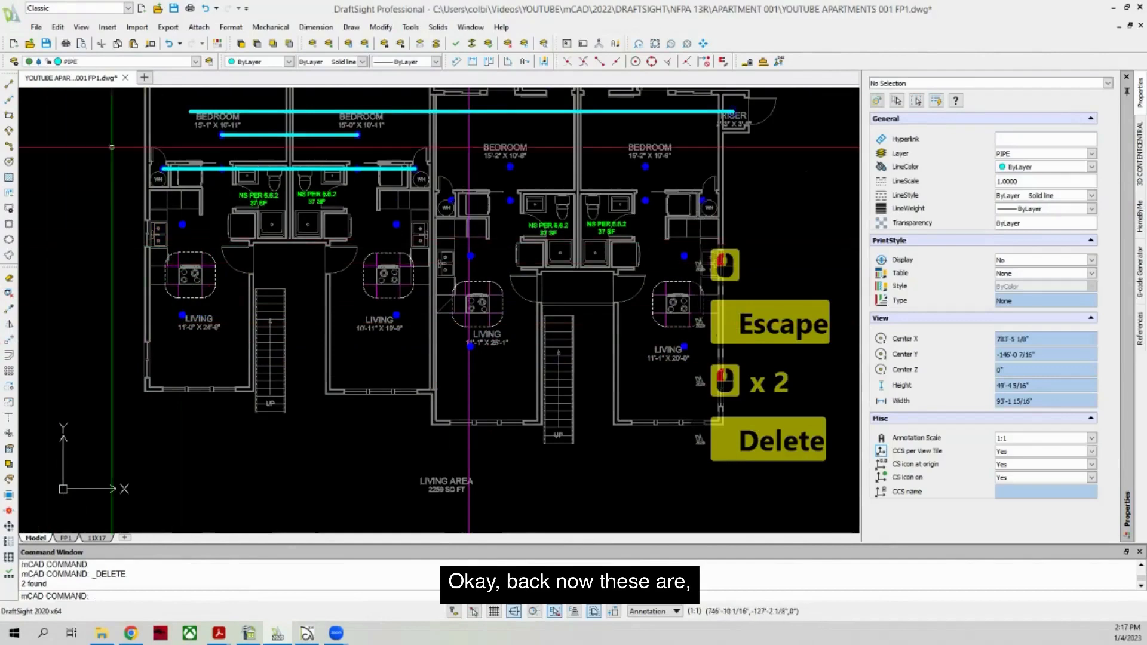
Step: Draw a horizontal pipe between the left pair's kitchen heads, with vertical branches down to both living-room heads
{"action": "left_click", "coordinate": [9, 84]}
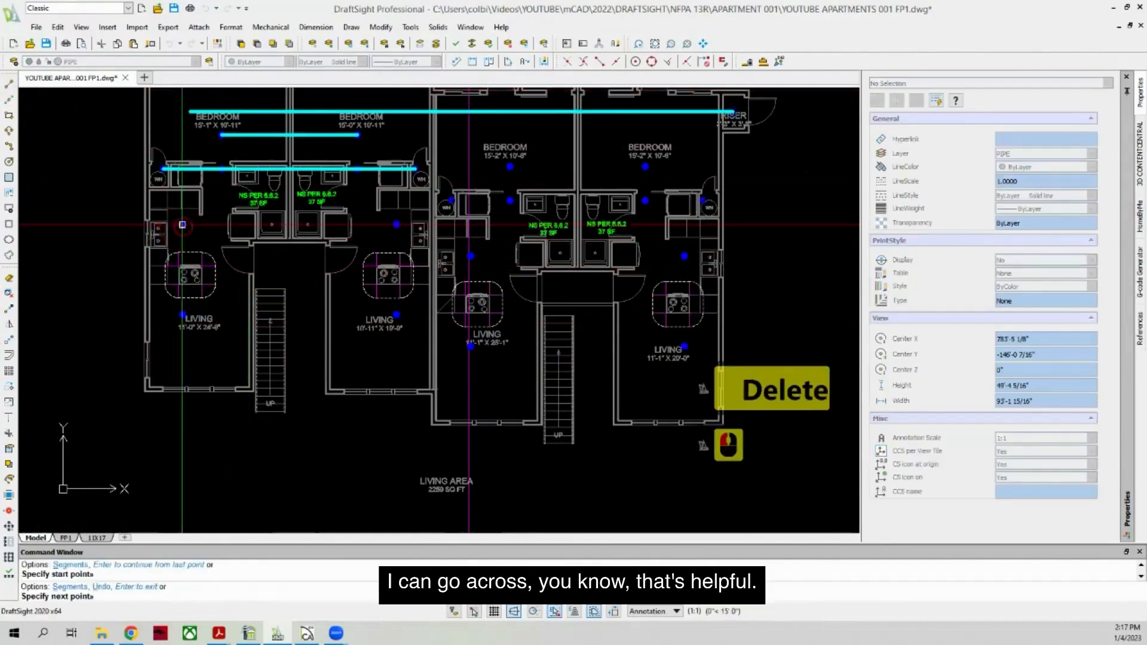
{"action": "left_click", "coordinate": [180, 227]}
{"action": "scroll", "coordinate": [396, 225], "scroll_direction": "up", "scroll_amount": 3}
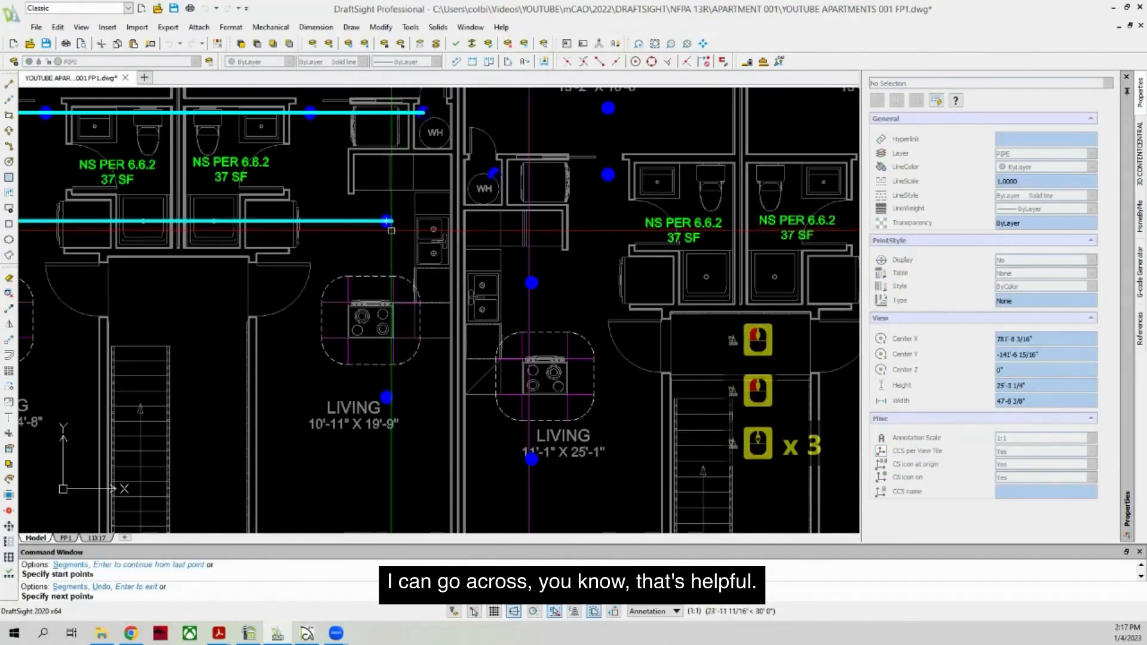
{"action": "scroll", "coordinate": [398, 236], "scroll_direction": "down", "scroll_amount": 3}
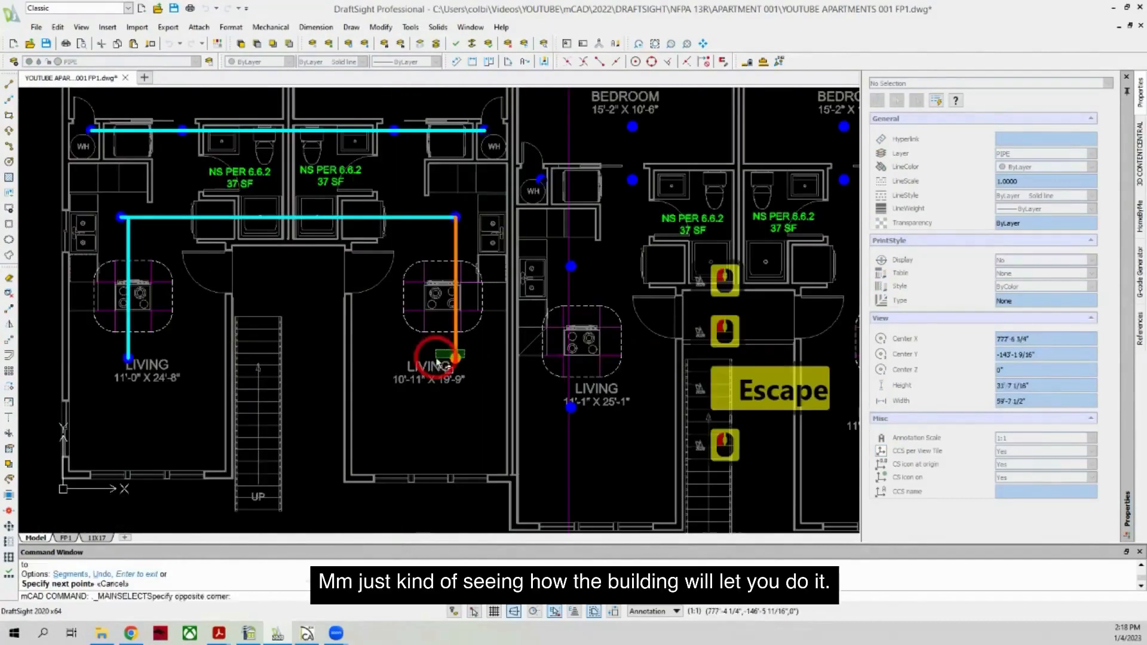
Step: Move the living-room head and its vertical branch pipe in the second unit from the left 6" towards the stairs
{"action": "left_click", "coordinate": [436, 366]}
{"action": "left_click", "coordinate": [8, 325]}
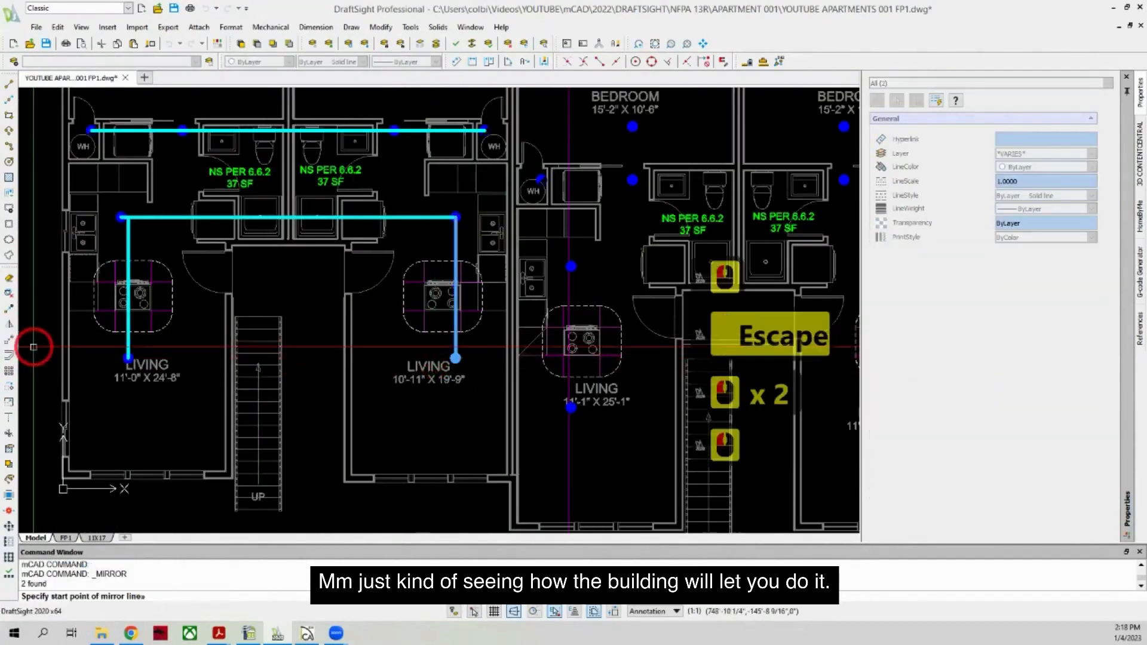
{"action": "key", "text": "Escape"}
{"action": "left_click", "coordinate": [8, 340]}
{"action": "left_click", "coordinate": [452, 356]}
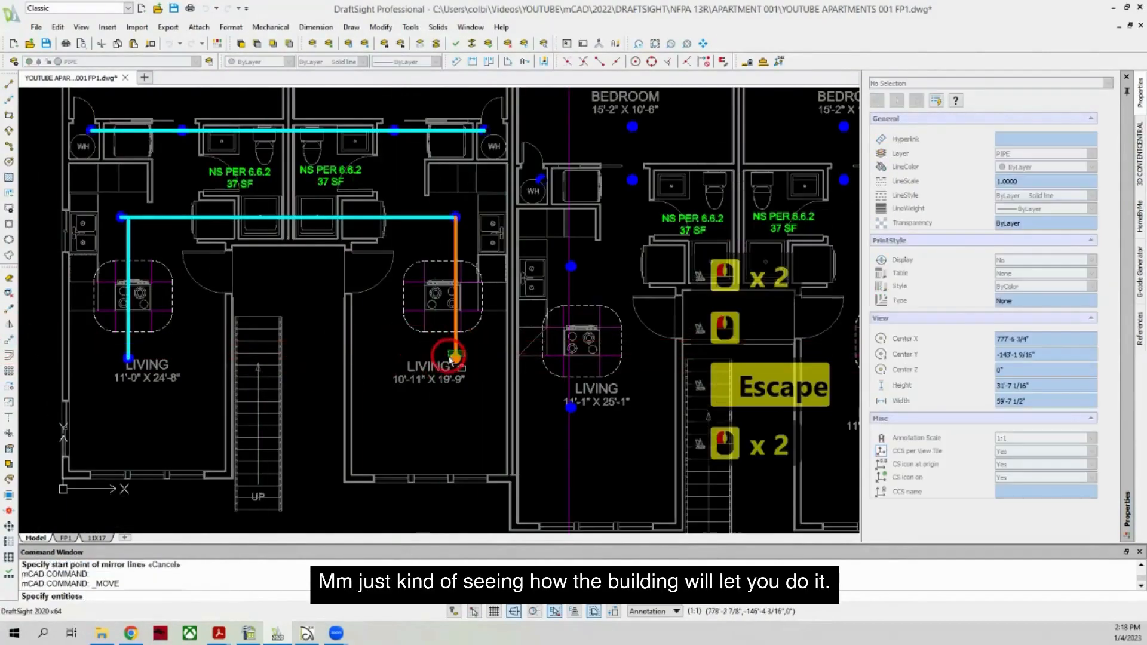
{"action": "right_click", "coordinate": [448, 378]}
{"action": "left_click", "coordinate": [463, 427]}
{"action": "type", "text": "6"}
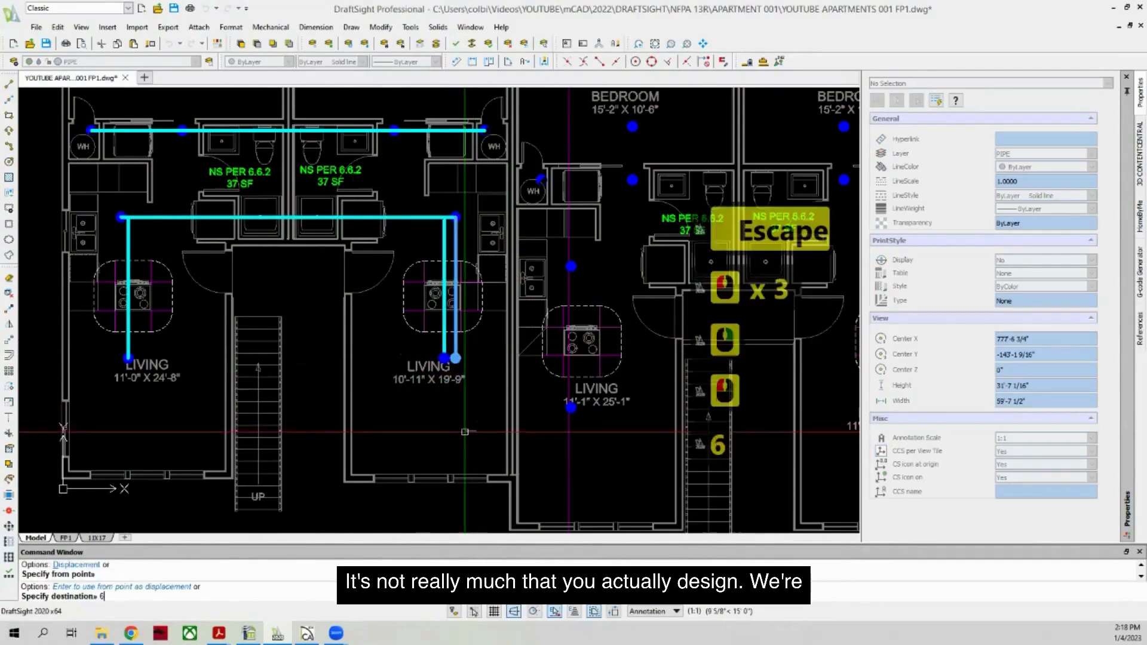
{"action": "key", "text": "Return"}
{"action": "scroll", "coordinate": [176, 346], "scroll_direction": "down", "scroll_amount": 1}
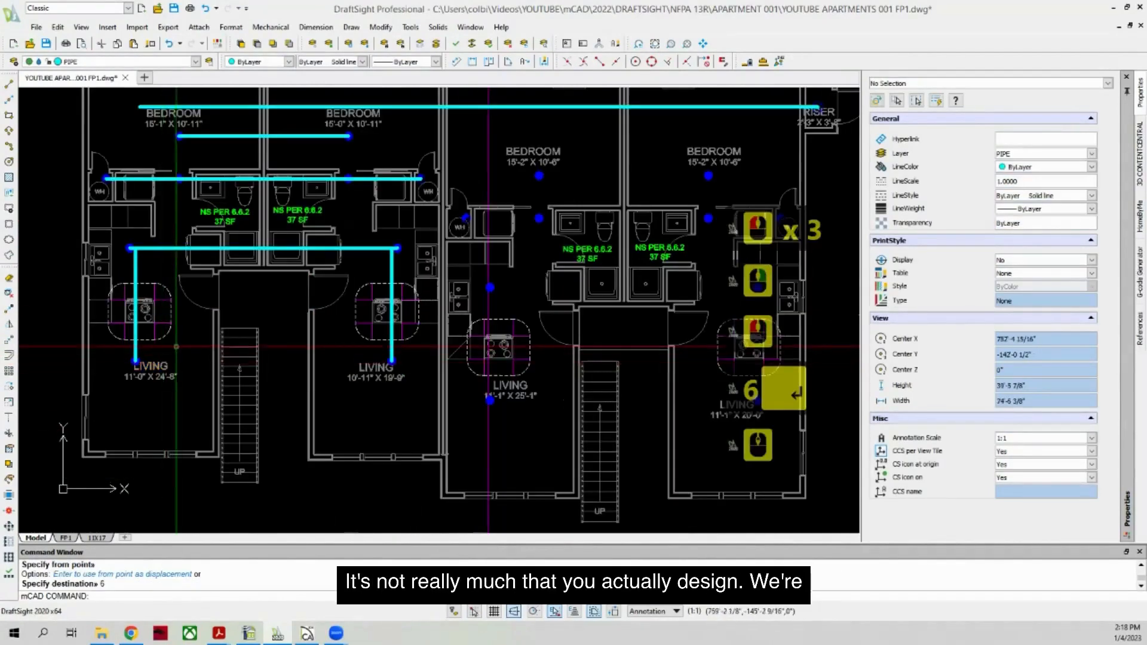
Step: In the right pair of units, draw a pipe through the water-heater closet heads and a kitchen-head pipe with branches to the living-room heads
{"action": "scroll", "coordinate": [301, 325], "scroll_direction": "down", "scroll_amount": 4}
{"action": "scroll", "coordinate": [468, 309], "scroll_direction": "up", "scroll_amount": 3}
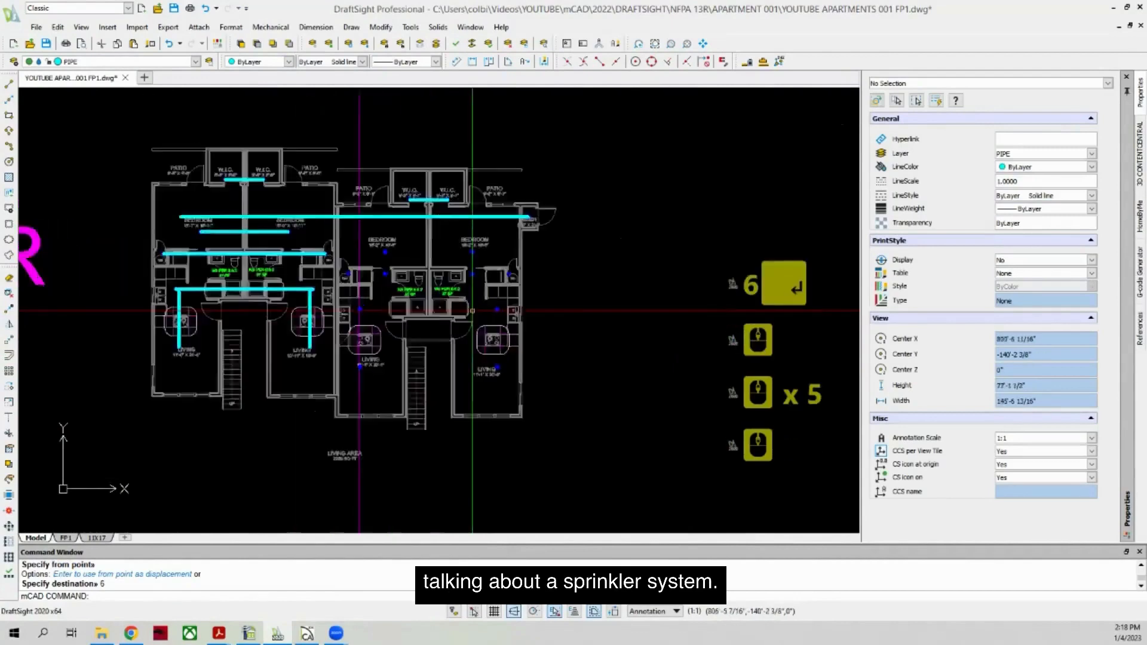
{"action": "left_click", "coordinate": [7, 85]}
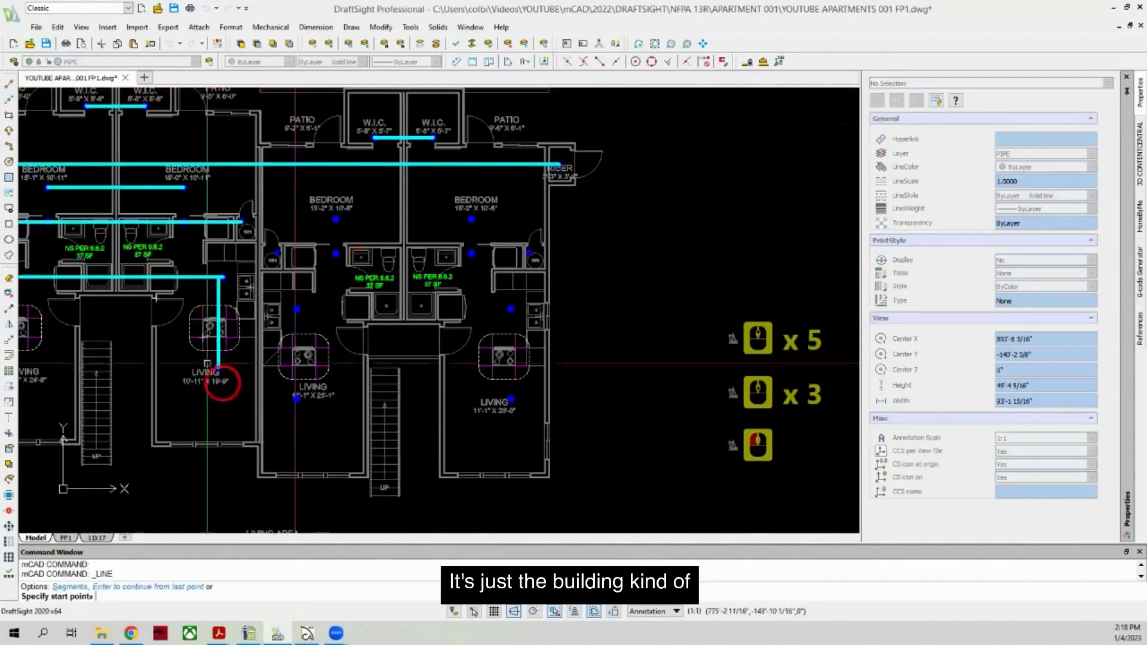
{"action": "scroll", "coordinate": [390, 415], "scroll_direction": "down", "scroll_amount": 2}
{"action": "scroll", "coordinate": [378, 333], "scroll_direction": "up", "scroll_amount": 3}
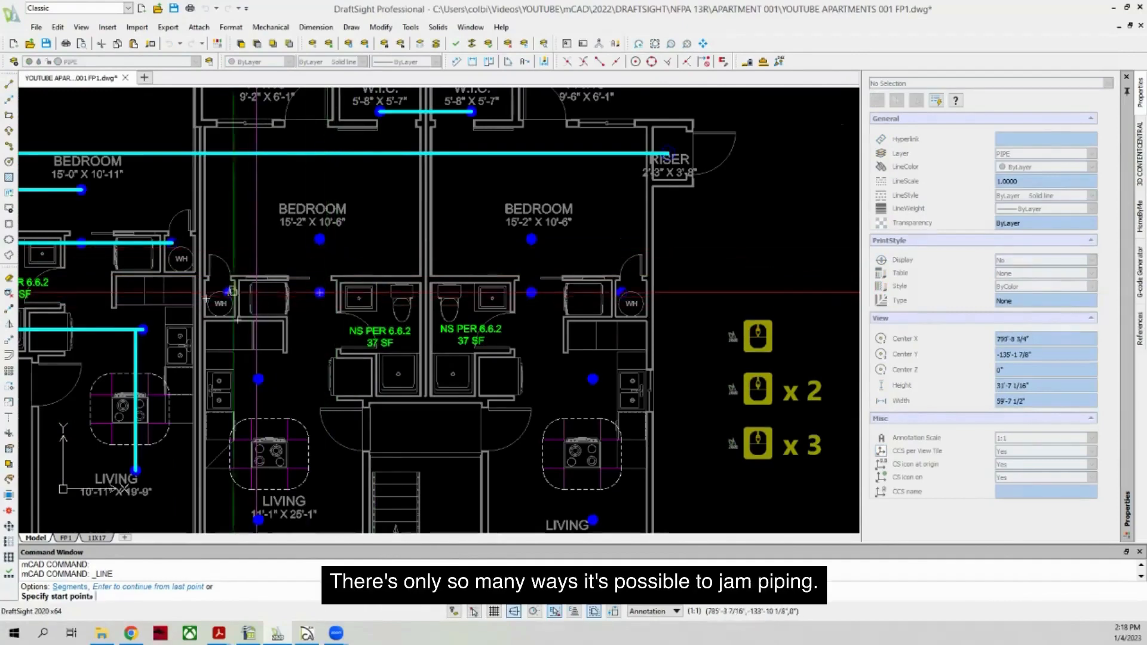
{"action": "scroll", "coordinate": [275, 287], "scroll_direction": "up", "scroll_amount": 4}
{"action": "left_click", "coordinate": [236, 276]}
{"action": "scroll", "coordinate": [215, 299], "scroll_direction": "down", "scroll_amount": 4}
{"action": "scroll", "coordinate": [624, 254], "scroll_direction": "up", "scroll_amount": 8}
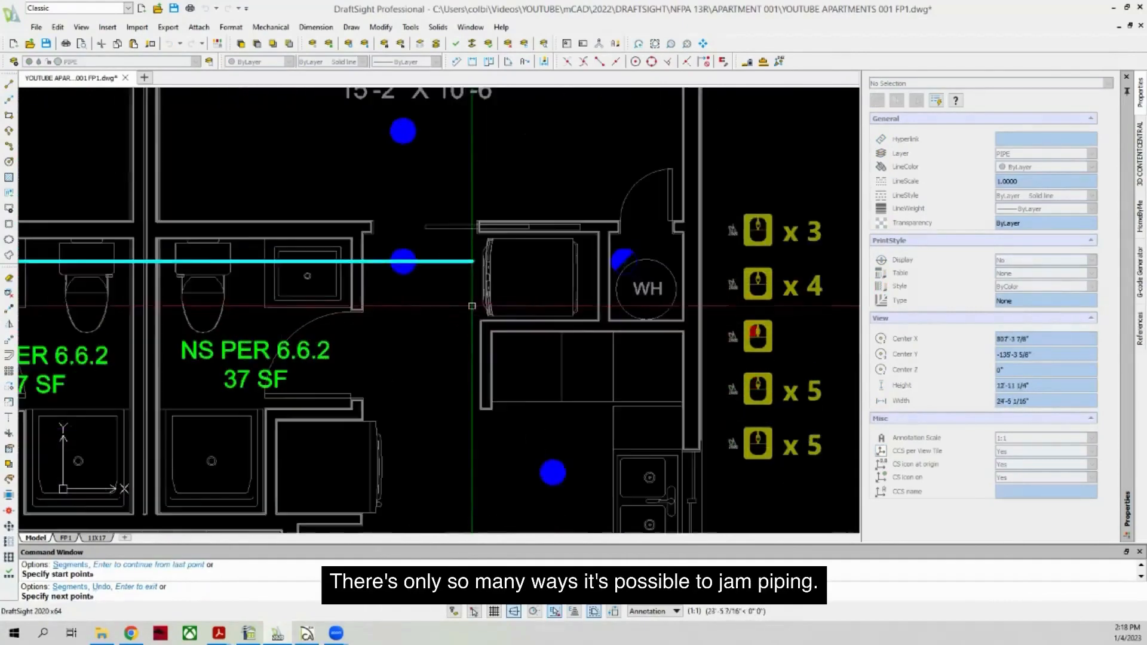
{"action": "left_click", "coordinate": [627, 240]}
{"action": "scroll", "coordinate": [543, 310], "scroll_direction": "down", "scroll_amount": 8}
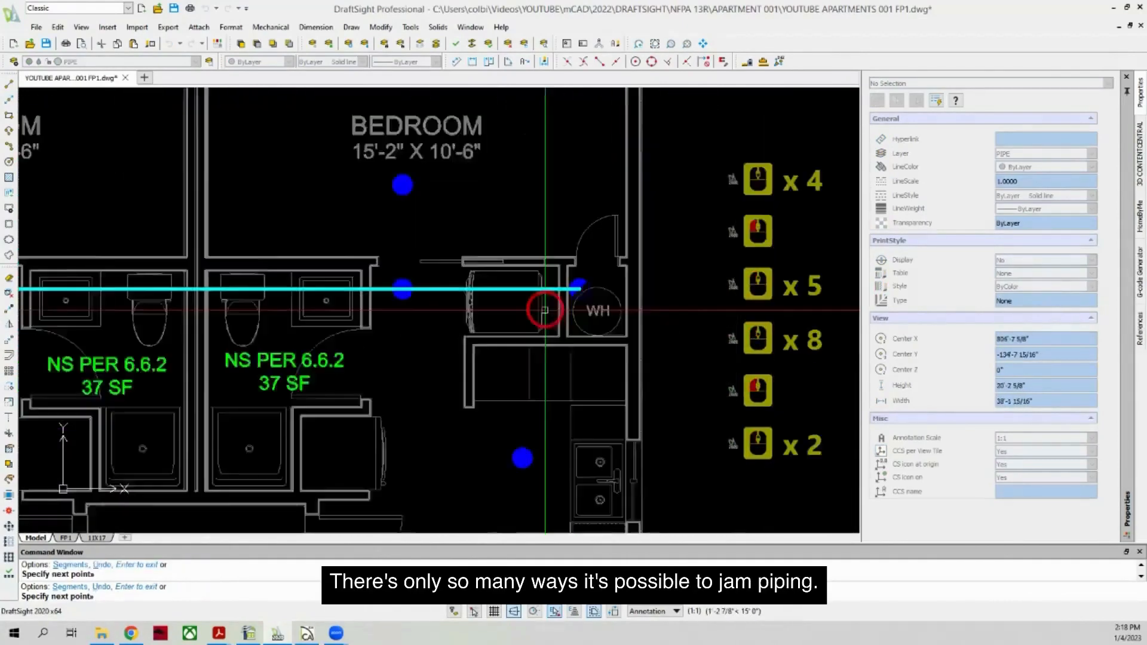
{"action": "scroll", "coordinate": [543, 310], "scroll_direction": "up", "scroll_amount": 1}
{"action": "key", "text": "Escape"}
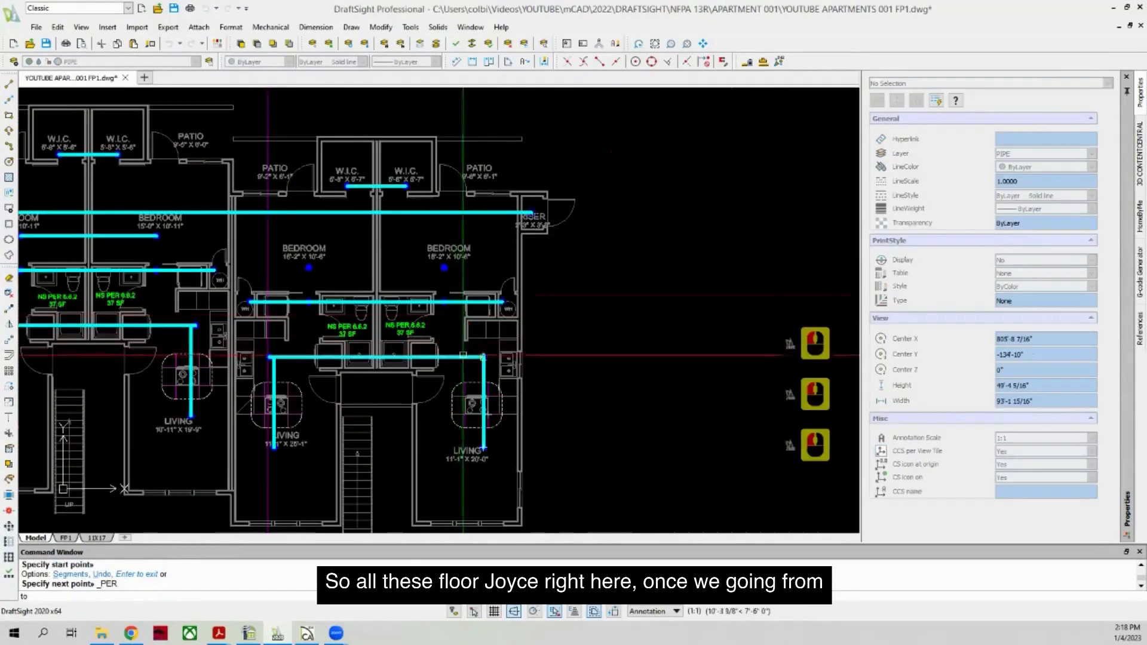
{"action": "key", "text": "Escape"}
Step: Move the rightmost unit's living-room head and its vertical branch pipe slightly towards the stairs
{"action": "scroll", "coordinate": [481, 442], "scroll_direction": "up", "scroll_amount": 3}
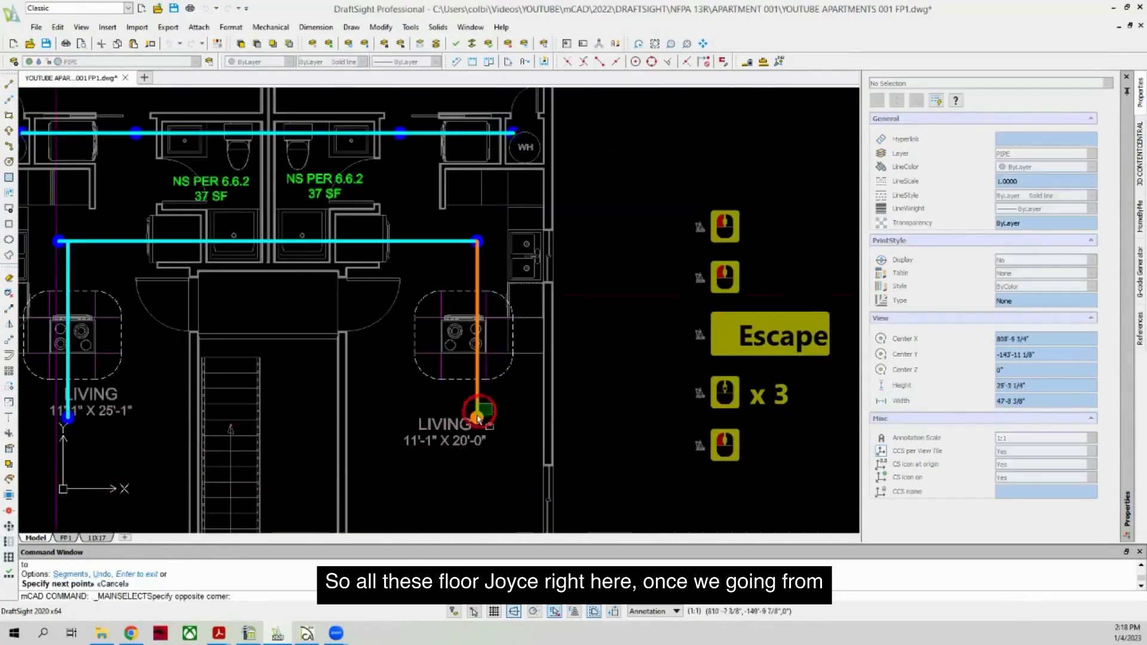
{"action": "left_click", "coordinate": [477, 417]}
{"action": "left_click", "coordinate": [462, 329]}
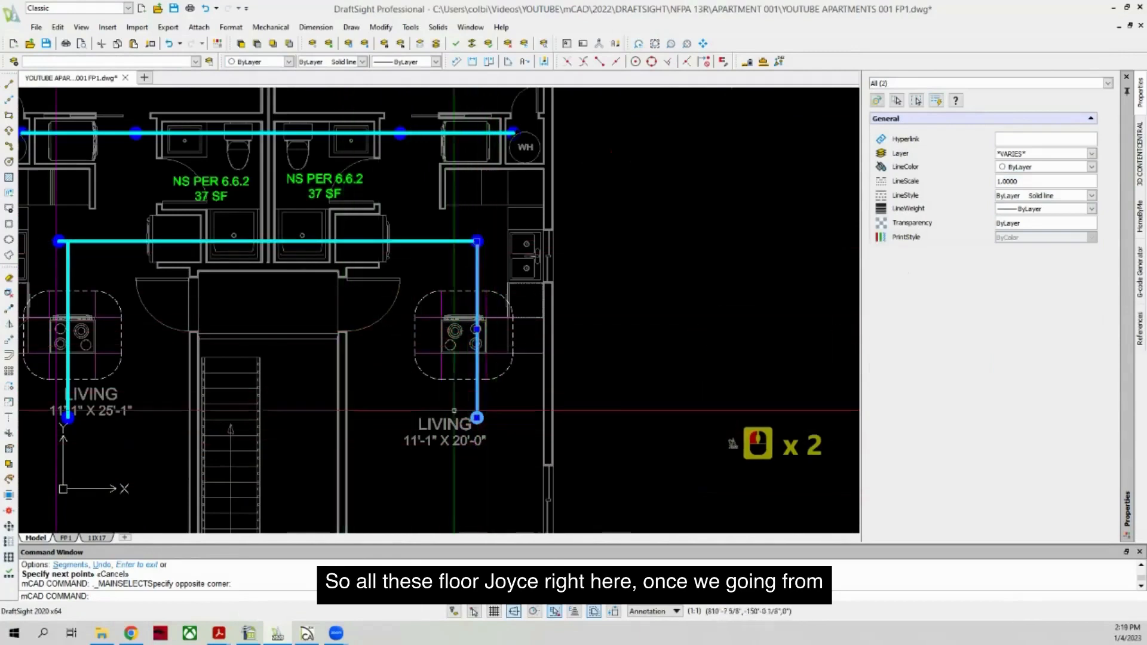
{"action": "left_click", "coordinate": [9, 340]}
{"action": "left_click", "coordinate": [496, 490]}
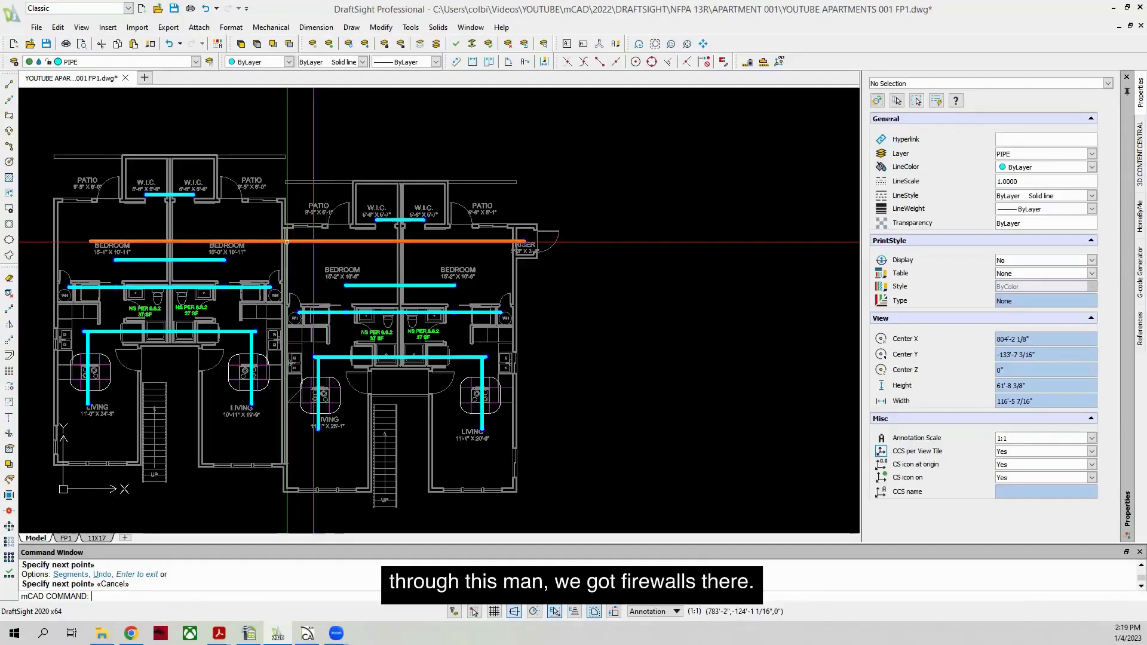
Step: Draw a vertical pipe from the W.I.C. head of the second unit from the left, perpendicular to the left pair's kitchen-head pipe
{"action": "scroll", "coordinate": [165, 261], "scroll_direction": "up", "scroll_amount": 3}
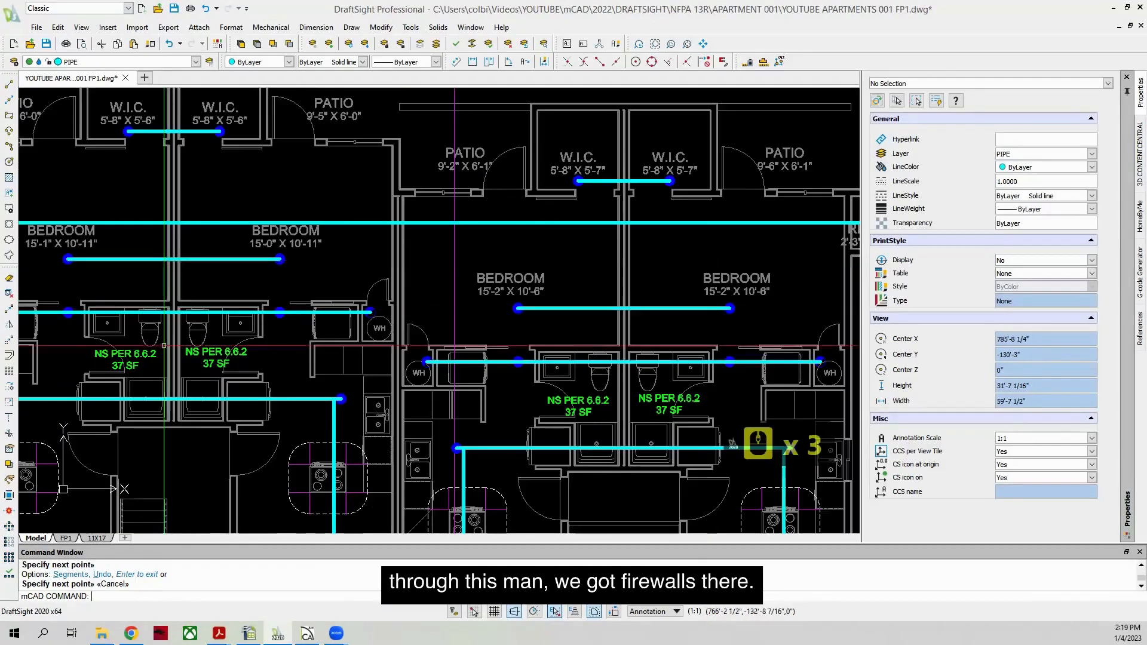
{"action": "scroll", "coordinate": [164, 345], "scroll_direction": "up", "scroll_amount": 3}
{"action": "scroll", "coordinate": [192, 266], "scroll_direction": "down", "scroll_amount": 3}
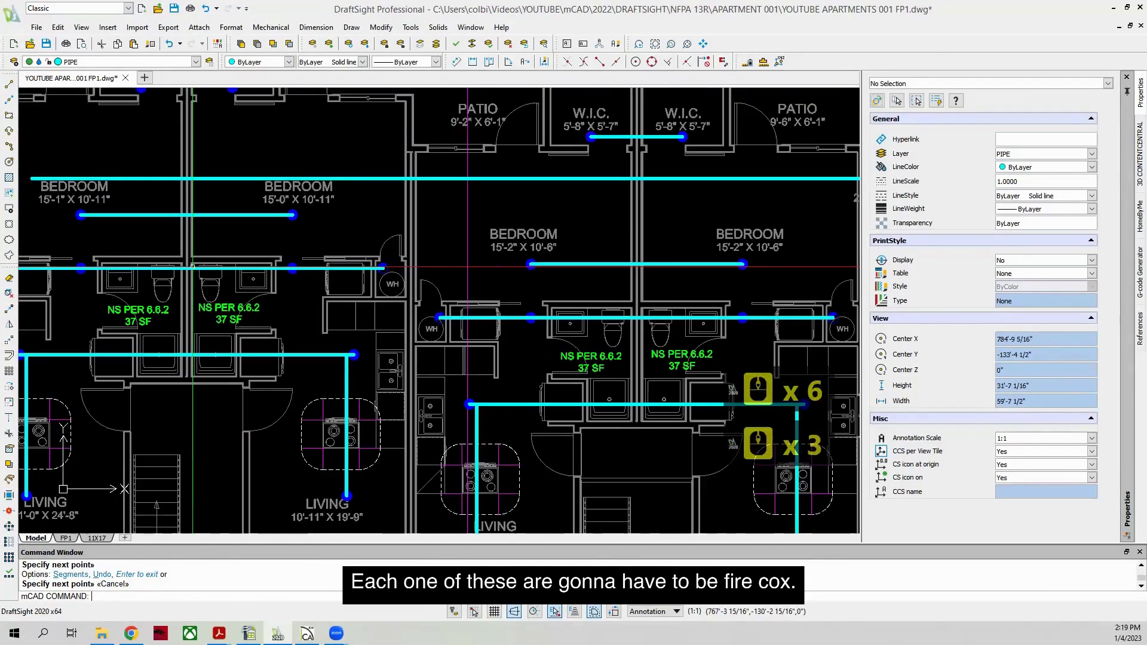
{"action": "scroll", "coordinate": [191, 267], "scroll_direction": "down", "scroll_amount": 2}
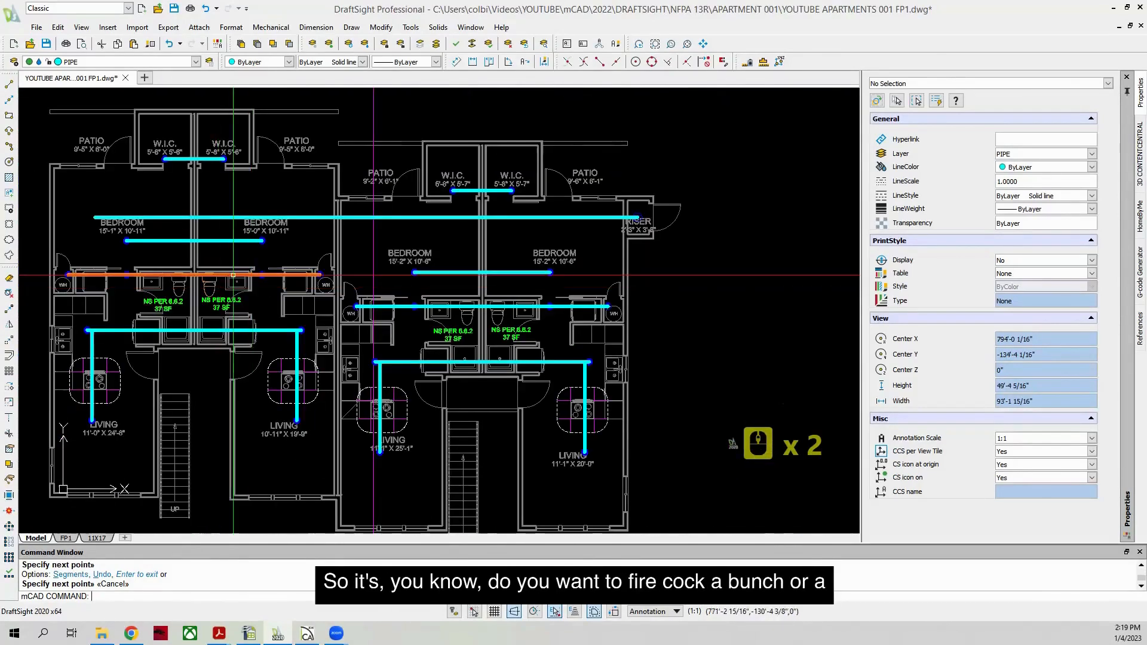
{"action": "left_click", "coordinate": [211, 149]}
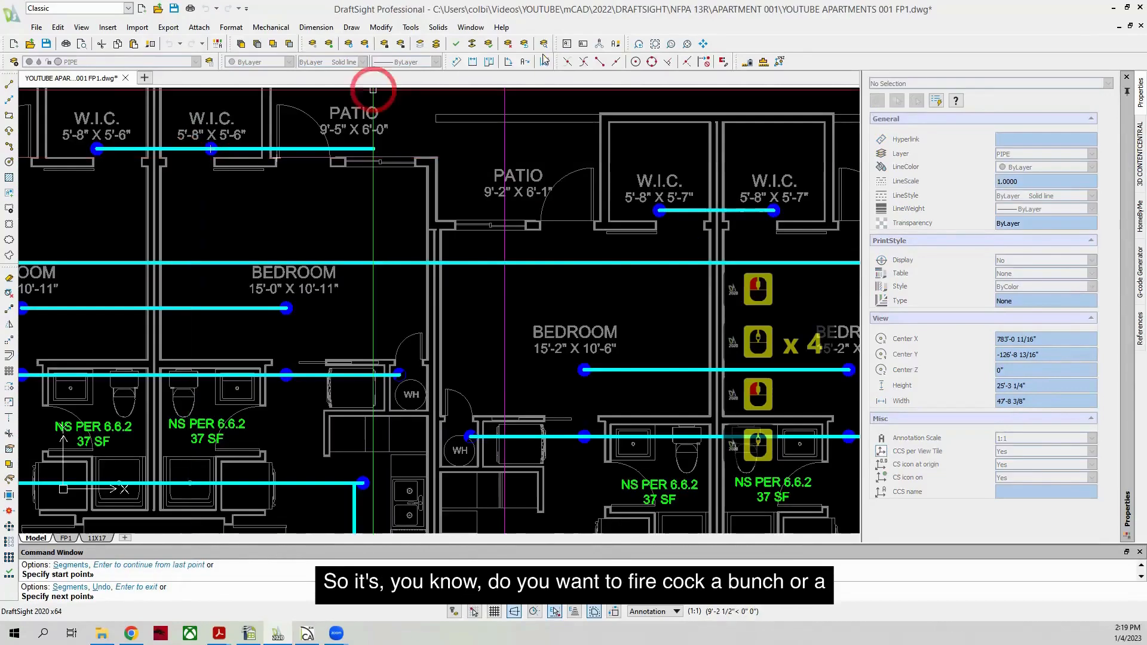
{"action": "left_click", "coordinate": [667, 61]}
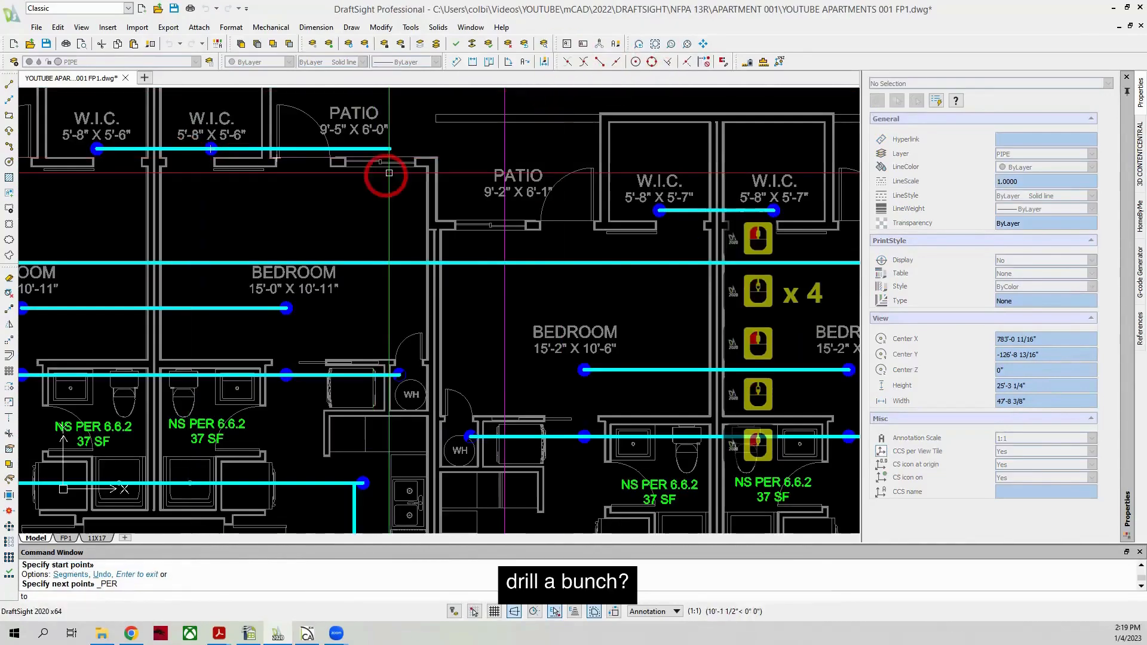
{"action": "scroll", "coordinate": [216, 167], "scroll_direction": "down", "scroll_amount": 2}
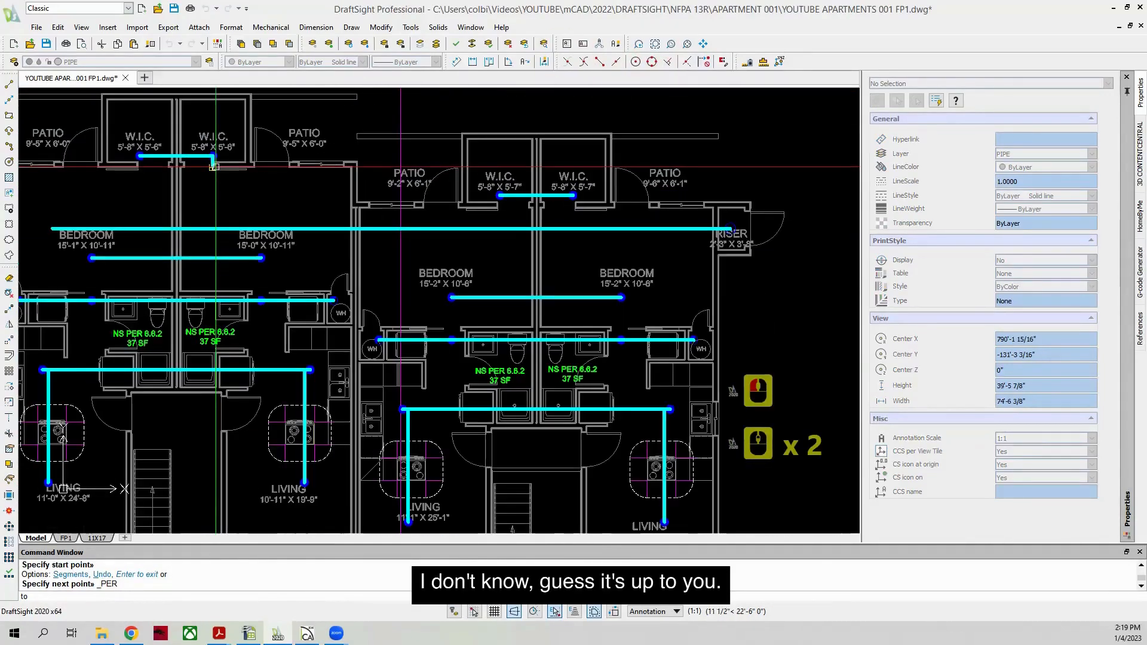
{"action": "scroll", "coordinate": [194, 369], "scroll_direction": "up", "scroll_amount": 4}
{"action": "left_click", "coordinate": [192, 363]}
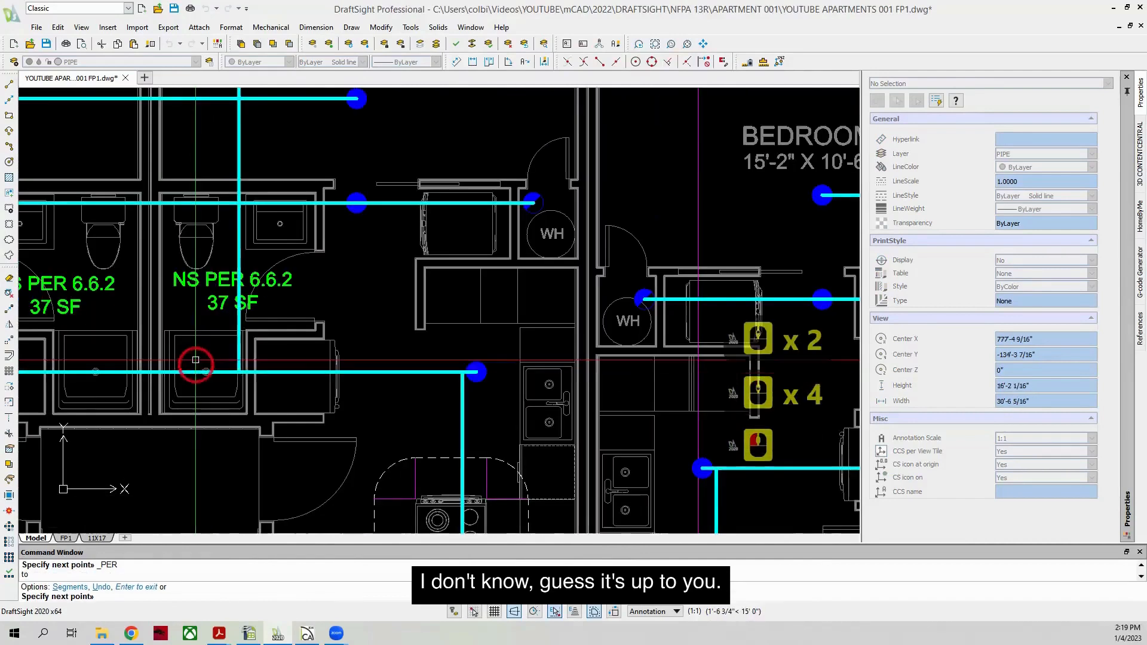
{"action": "right_click", "coordinate": [187, 328]}
{"action": "scroll", "coordinate": [183, 351], "scroll_direction": "down", "scroll_amount": 2}
Step: Select the vertical pipe linking the W.I.C. and kitchen pipes in the second unit from the left and start moving it
{"action": "left_click", "coordinate": [237, 210]}
{"action": "left_click", "coordinate": [197, 226]}
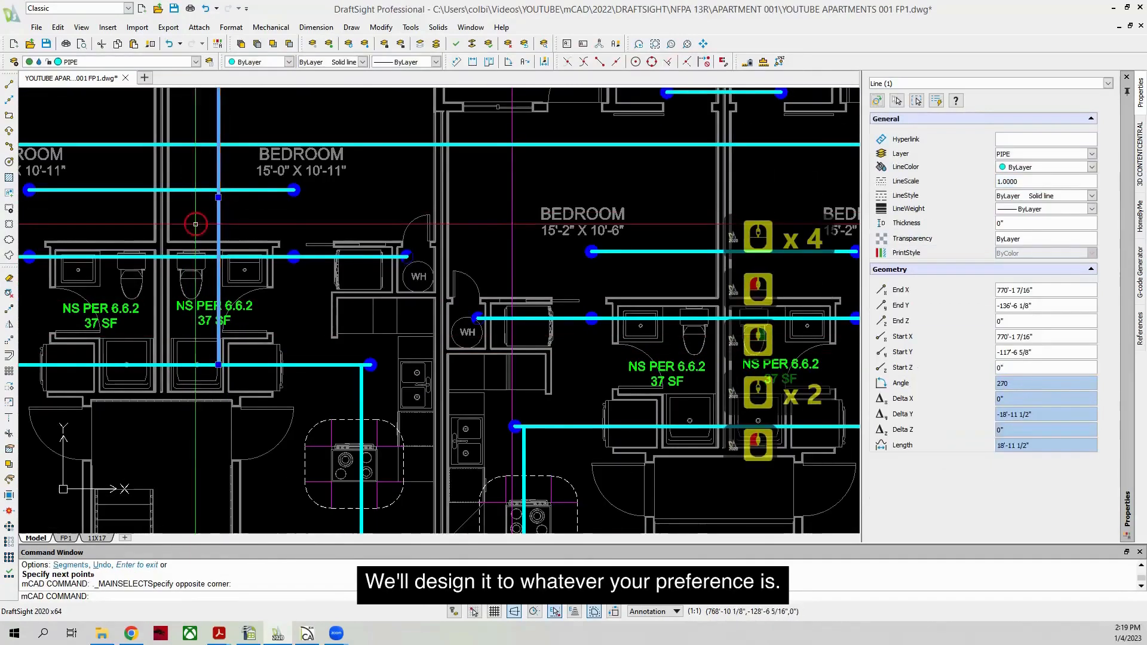
{"action": "key", "text": "Return"}
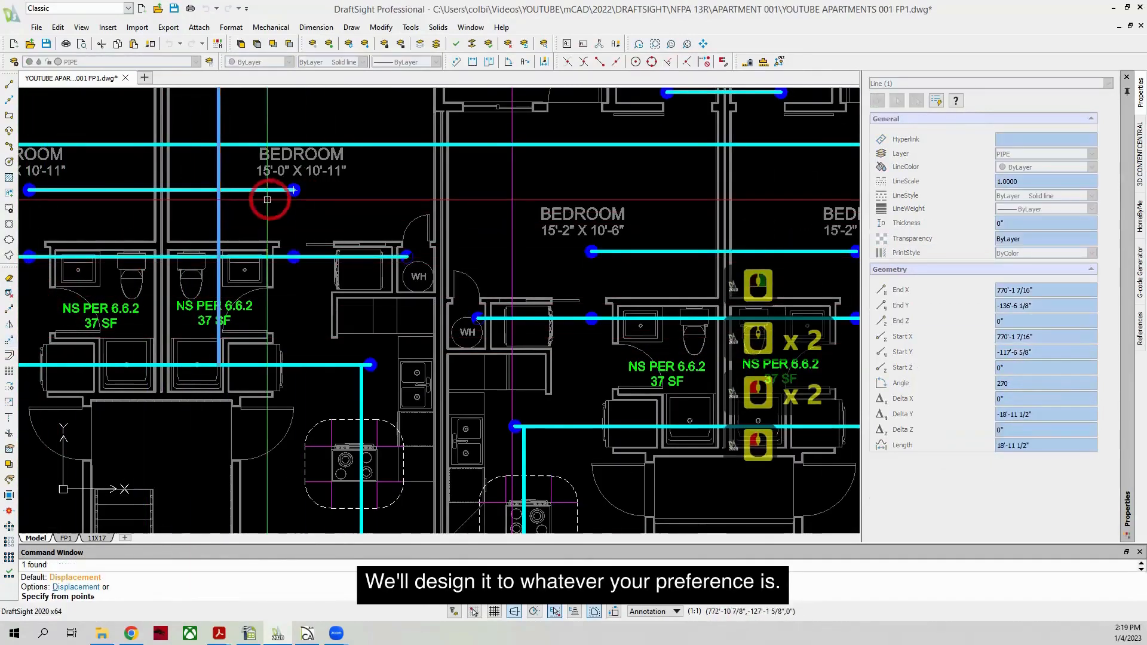
Step: Move the left building's vertical pipe closer to the unit wall and draw a vertical pipe from the right W.I.C. sprinkler perpendicular to the branch below
{"action": "left_click", "coordinate": [258, 225]}
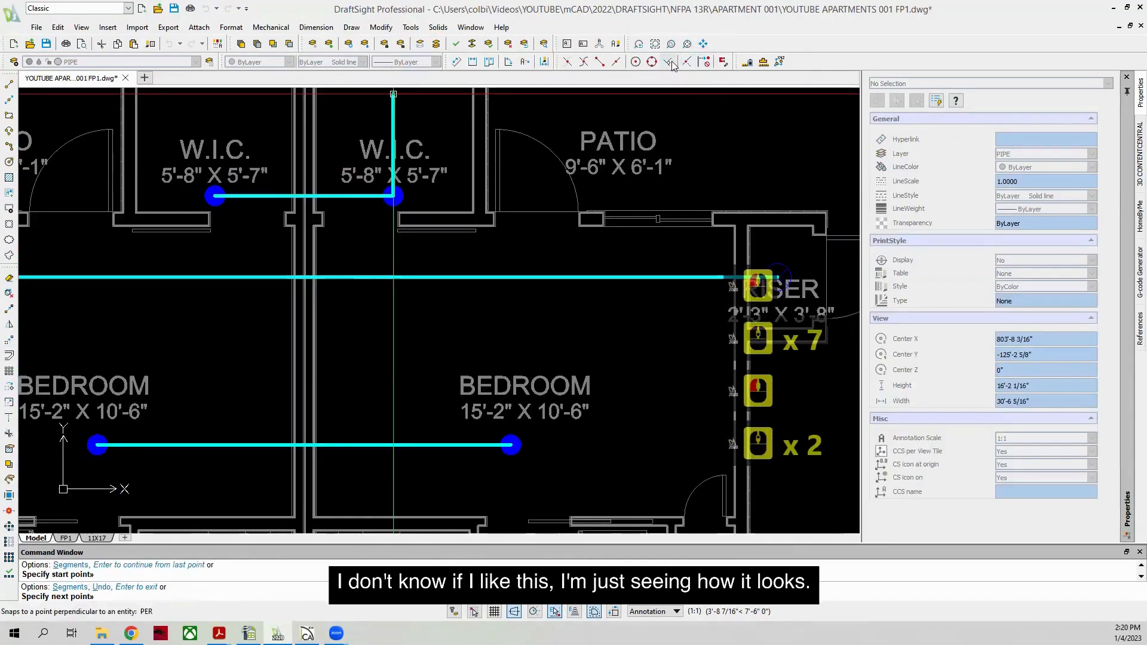
{"action": "left_click", "coordinate": [671, 64]}
{"action": "scroll", "coordinate": [445, 132], "scroll_direction": "down", "scroll_amount": 5}
{"action": "scroll", "coordinate": [420, 328], "scroll_direction": "up", "scroll_amount": 4}
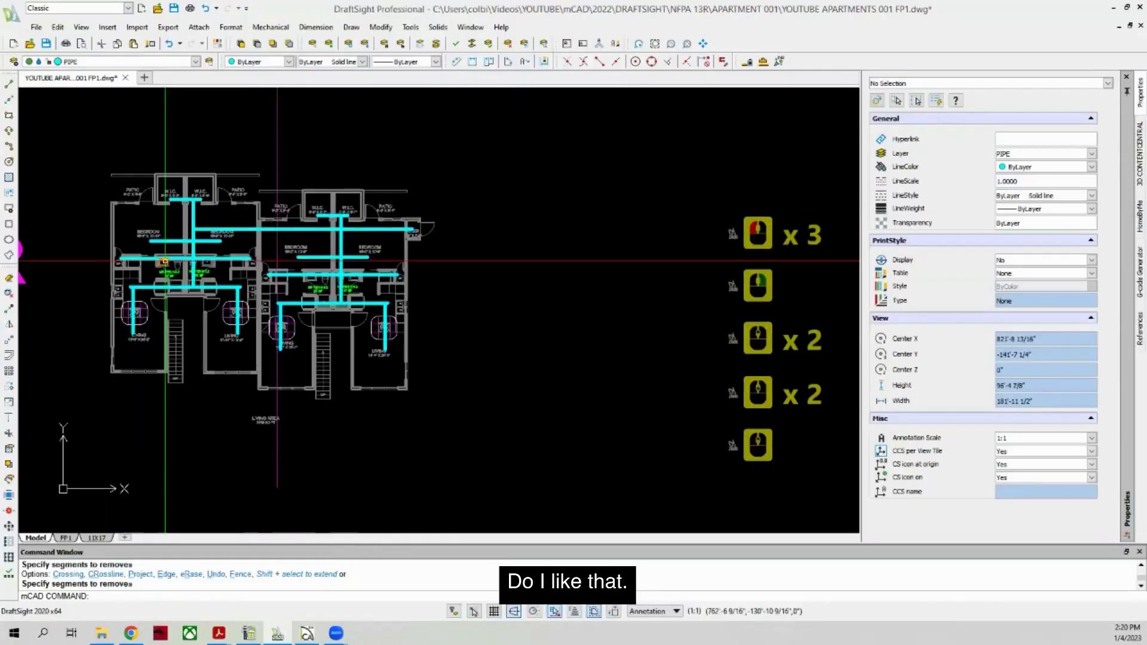
Step: Draw a vertical reference line from the first floor's left bedroom inner corner below the patio to the matching corner on the second floor
{"action": "scroll", "coordinate": [150, 321], "scroll_direction": "down", "scroll_amount": 16}
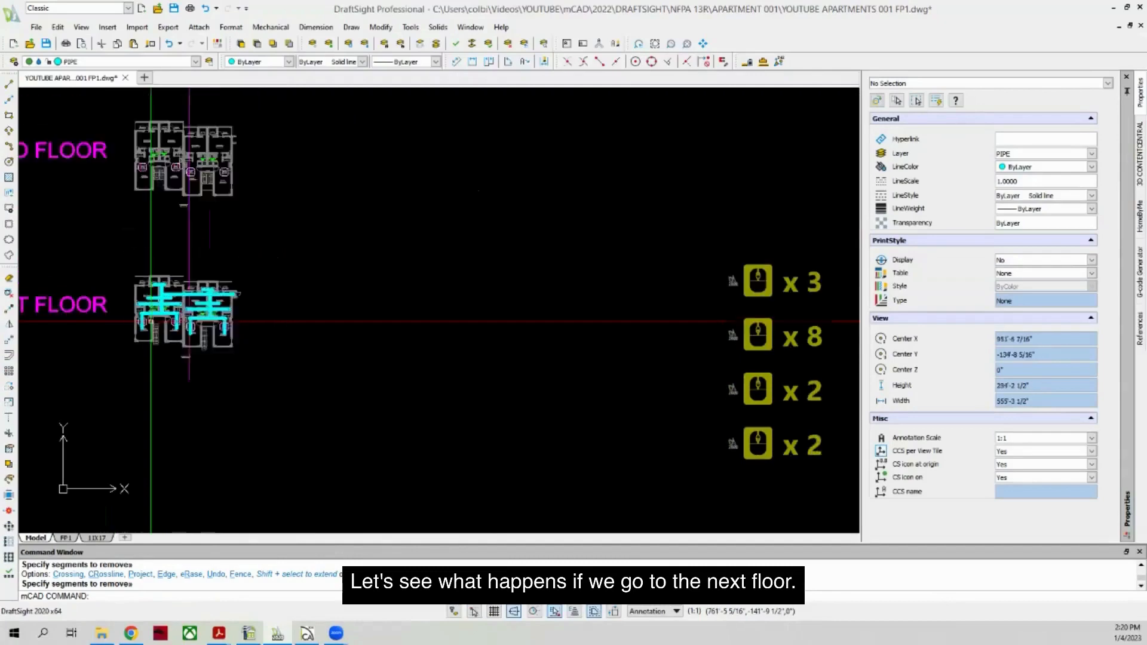
{"action": "scroll", "coordinate": [151, 321], "scroll_direction": "down", "scroll_amount": 2}
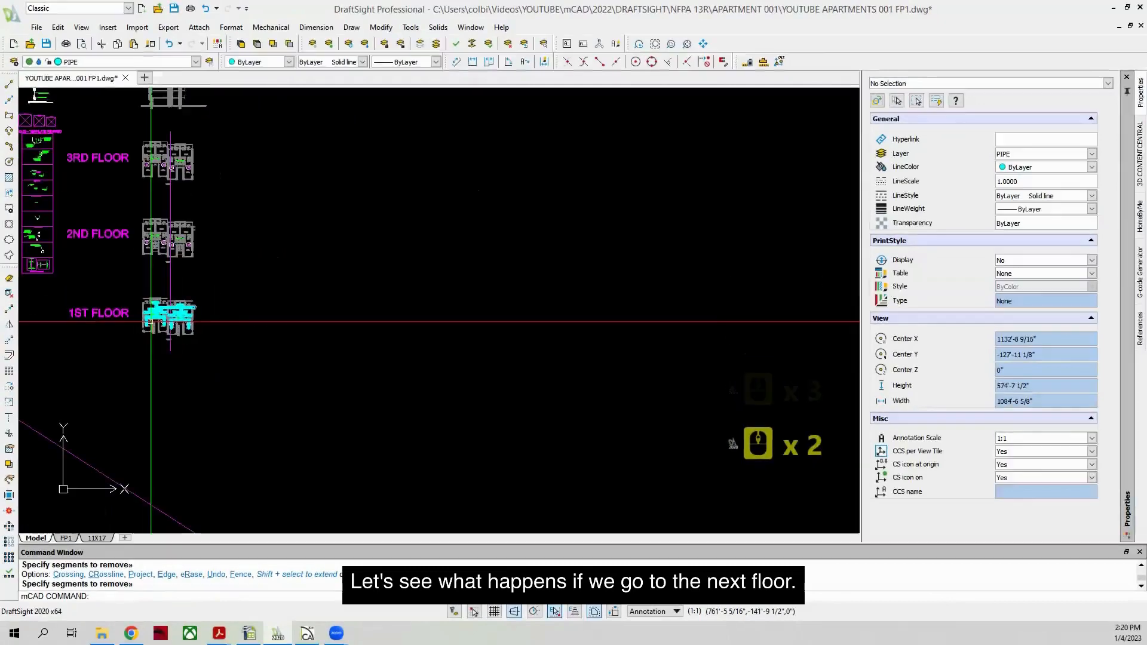
{"action": "scroll", "coordinate": [150, 322], "scroll_direction": "up", "scroll_amount": 12}
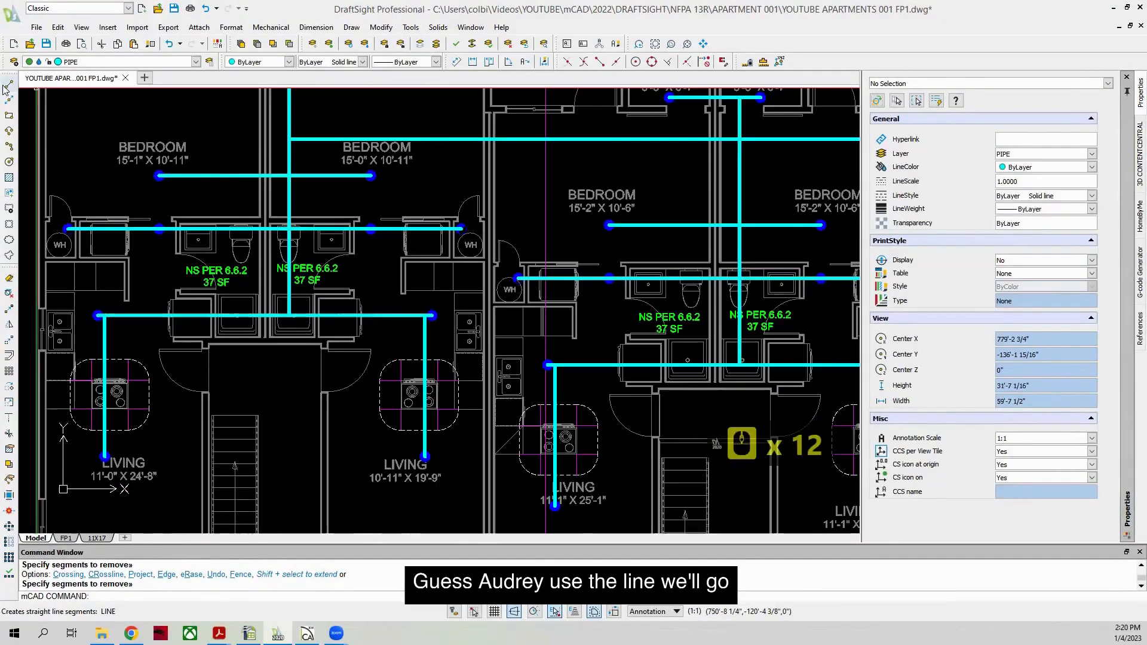
{"action": "middle_click", "coordinate": [205, 371]}
{"action": "scroll", "coordinate": [212, 377], "scroll_direction": "down", "scroll_amount": 10}
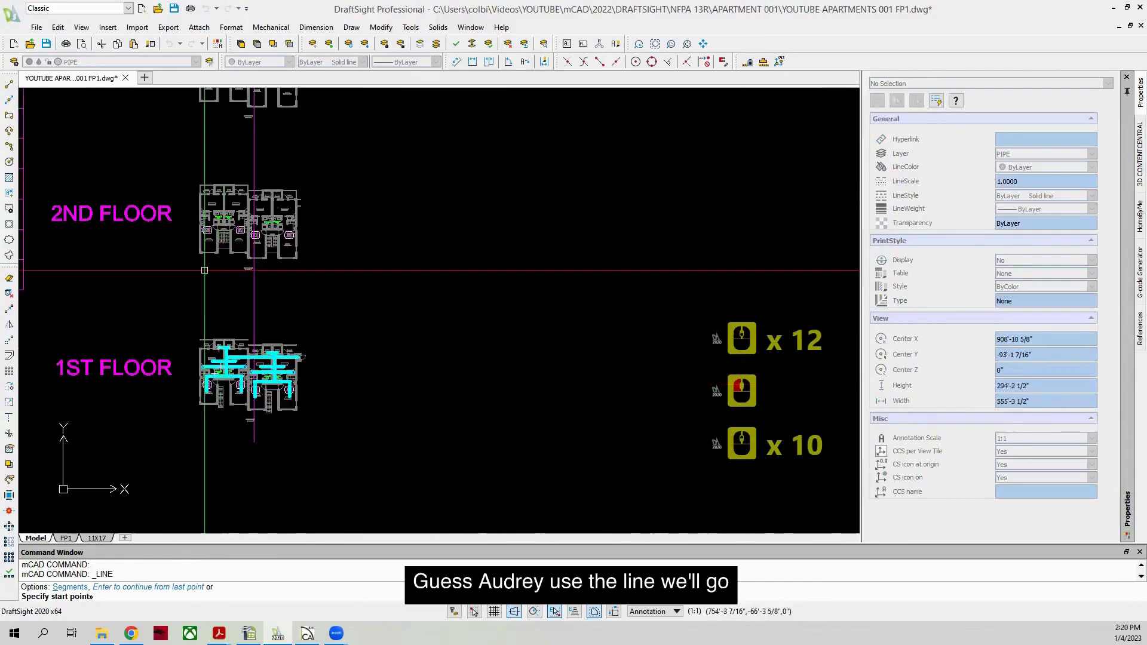
{"action": "scroll", "coordinate": [131, 309], "scroll_direction": "up", "scroll_amount": 16}
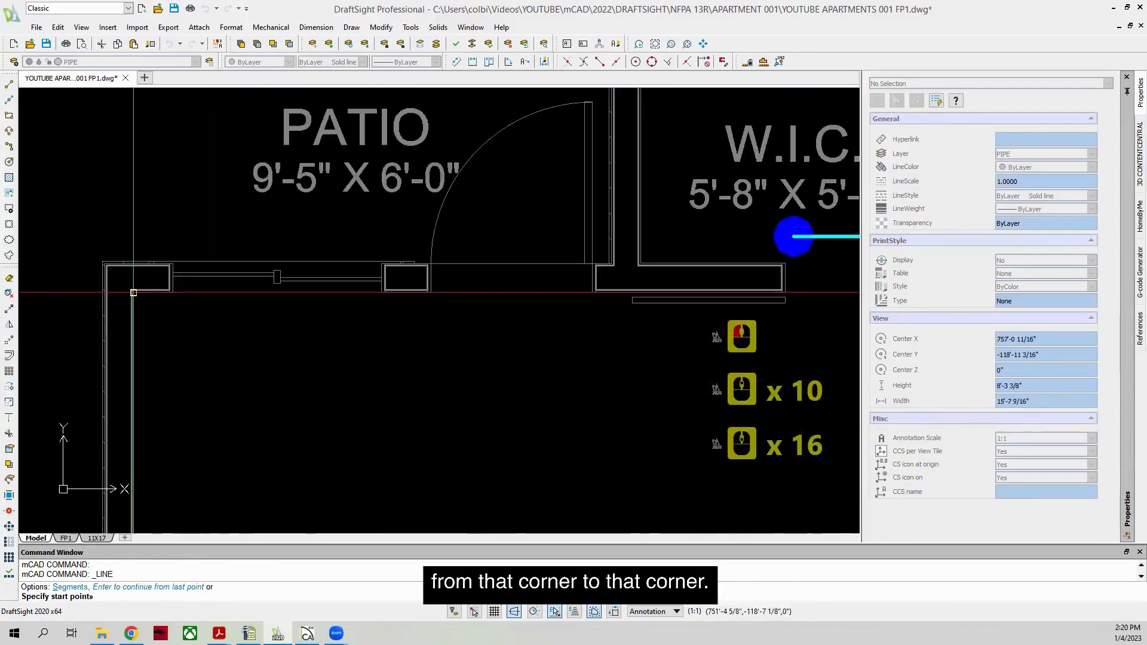
{"action": "left_click", "coordinate": [131, 290]}
{"action": "scroll", "coordinate": [105, 384], "scroll_direction": "down", "scroll_amount": 15}
{"action": "scroll", "coordinate": [102, 181], "scroll_direction": "up", "scroll_amount": 15}
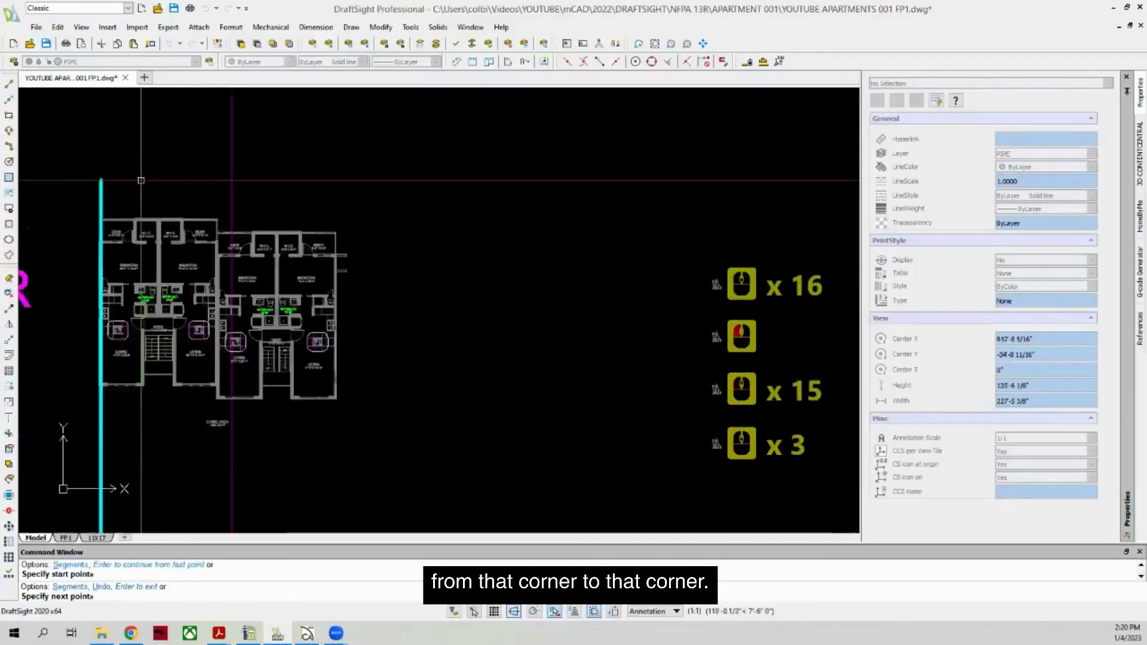
{"action": "left_click", "coordinate": [99, 189]}
{"action": "scroll", "coordinate": [101, 168], "scroll_direction": "down", "scroll_amount": 7}
{"action": "scroll", "coordinate": [101, 167], "scroll_direction": "down", "scroll_amount": 6}
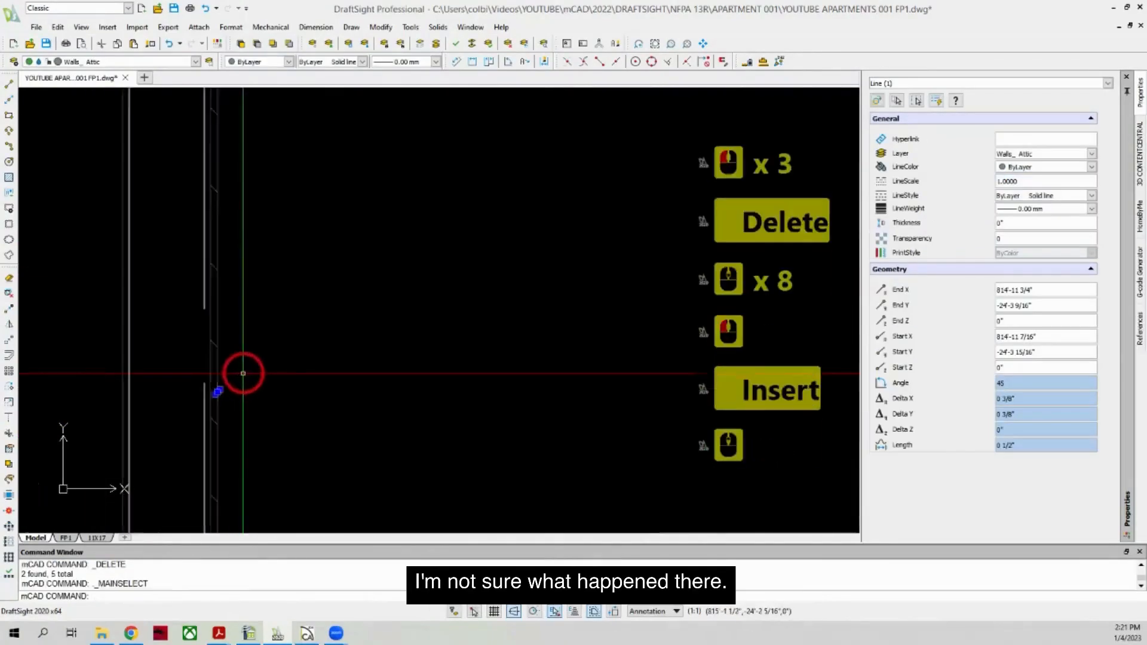
Step: Delete the stray Walls_ Attic line at the second floor's right exterior wall
{"action": "scroll", "coordinate": [245, 372], "scroll_direction": "up", "scroll_amount": 2}
{"action": "key", "text": "Insert"}
{"action": "key", "text": "Delete"}
{"action": "scroll", "coordinate": [259, 369], "scroll_direction": "down", "scroll_amount": 5}
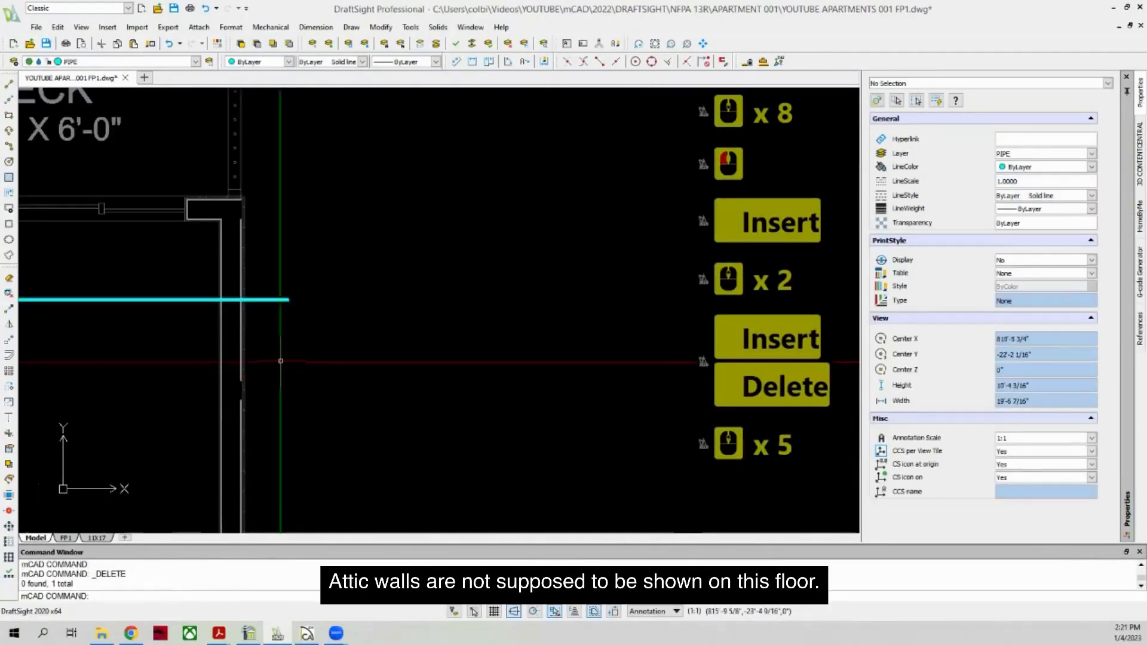
Step: Stretch the right end of the second-floor horizontal main back to the right building's vertical pipe
{"action": "scroll", "coordinate": [365, 299], "scroll_direction": "down", "scroll_amount": 5}
{"action": "scroll", "coordinate": [368, 298], "scroll_direction": "down", "scroll_amount": 8}
{"action": "scroll", "coordinate": [370, 299], "scroll_direction": "up", "scroll_amount": 2}
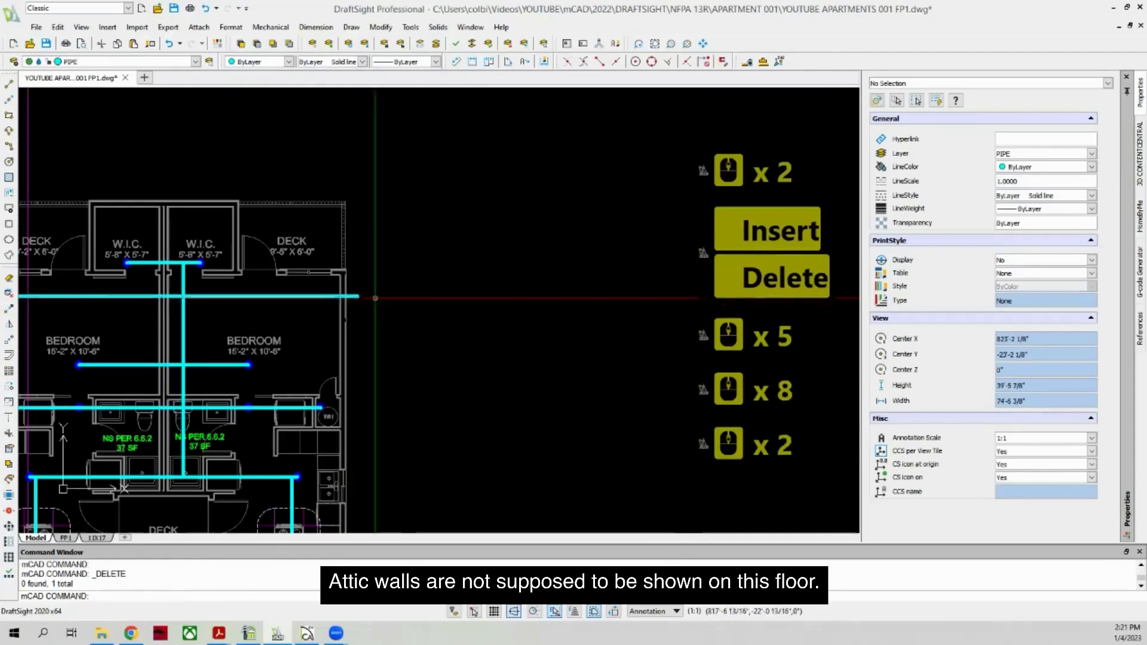
{"action": "left_click", "coordinate": [354, 291]}
{"action": "left_click", "coordinate": [353, 299]}
{"action": "left_click", "coordinate": [346, 296]}
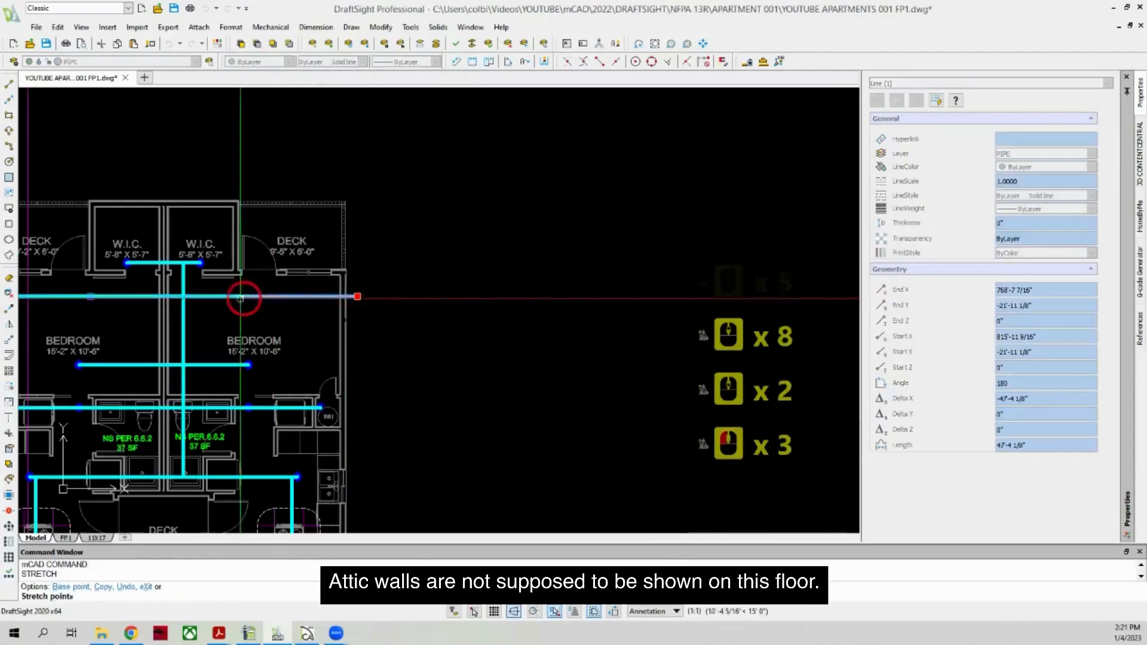
{"action": "scroll", "coordinate": [287, 298], "scroll_direction": "up", "scroll_amount": 3}
{"action": "scroll", "coordinate": [223, 298], "scroll_direction": "up", "scroll_amount": 4}
{"action": "left_click", "coordinate": [223, 298]}
{"action": "scroll", "coordinate": [374, 324], "scroll_direction": "down", "scroll_amount": 7}
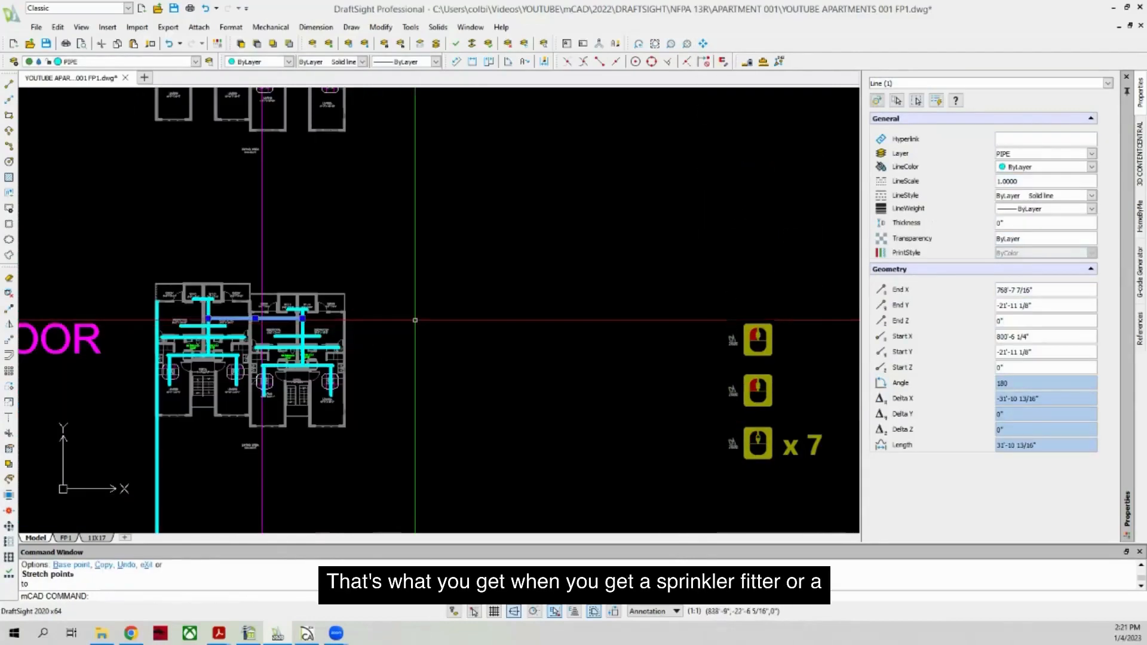
{"action": "key", "text": "Escape"}
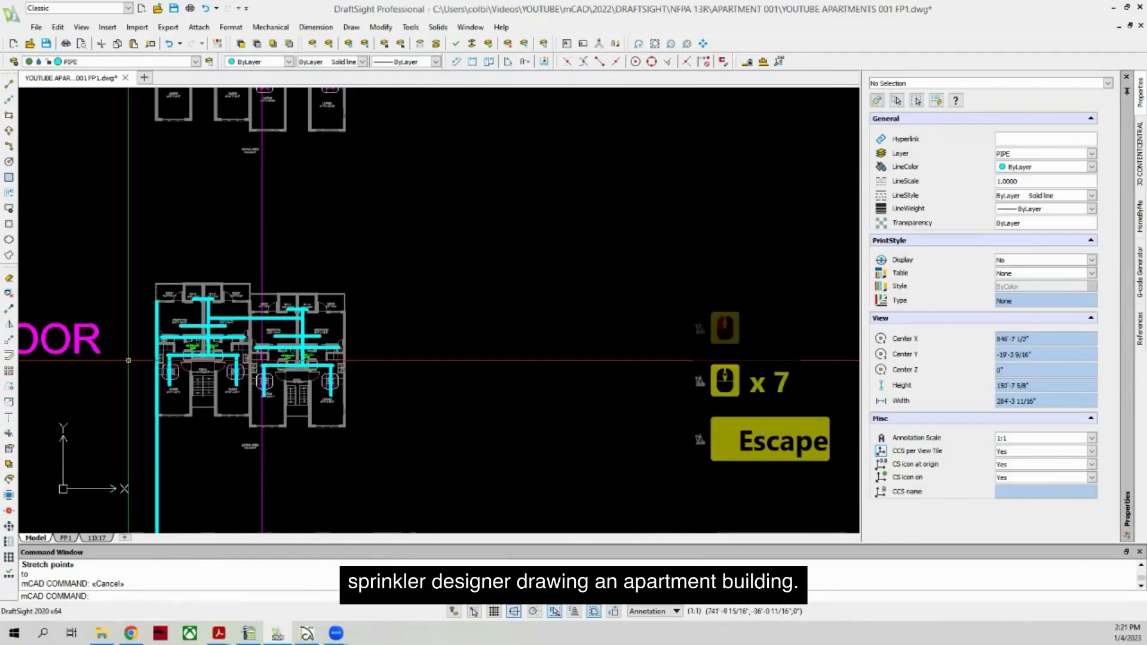
Step: Delete the vertical reference line running between the first and second floors
{"action": "scroll", "coordinate": [146, 325], "scroll_direction": "up", "scroll_amount": 6}
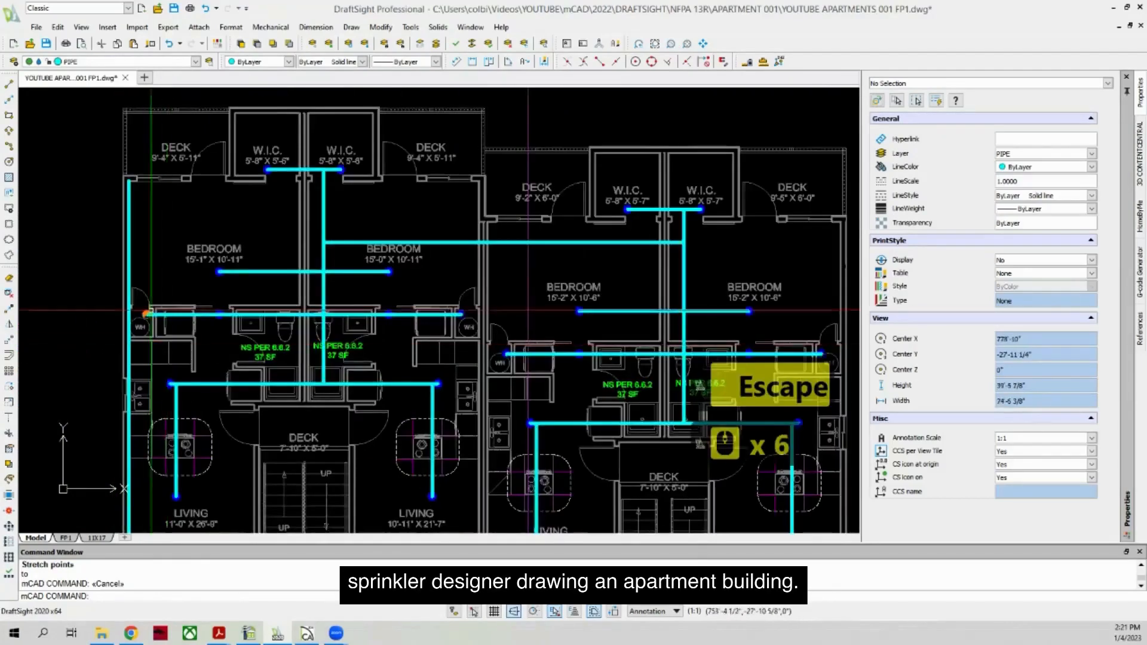
{"action": "scroll", "coordinate": [149, 311], "scroll_direction": "down", "scroll_amount": 5}
{"action": "left_click", "coordinate": [145, 436]}
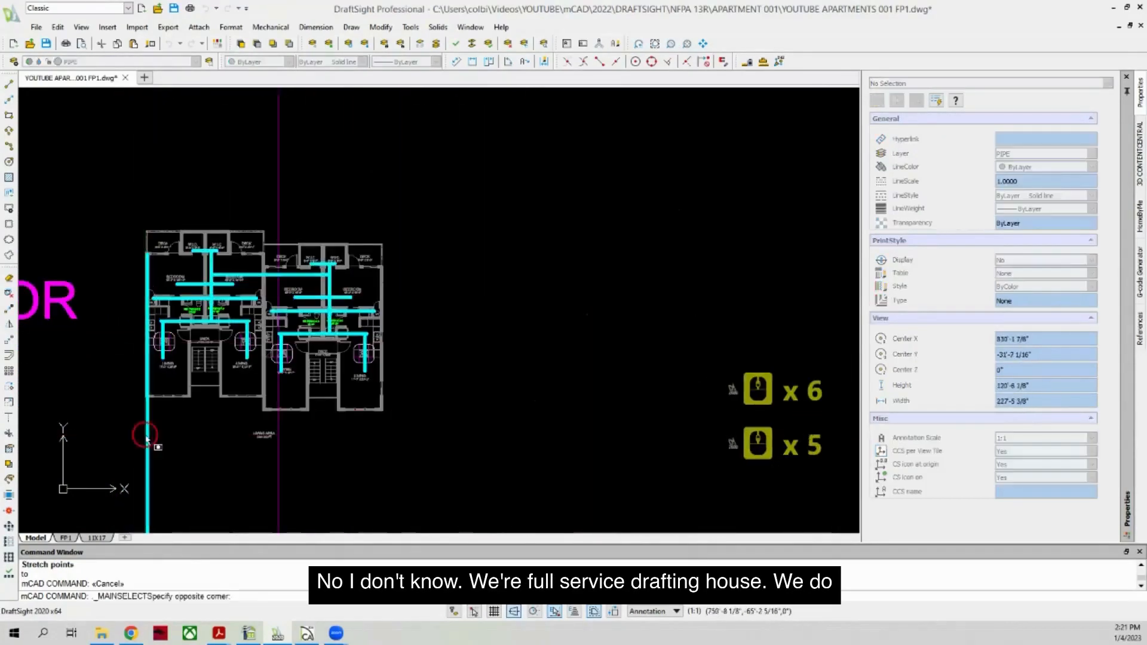
{"action": "left_click", "coordinate": [127, 437]}
{"action": "left_click", "coordinate": [163, 432]}
{"action": "left_click", "coordinate": [122, 443]}
{"action": "key", "text": "Delete"}
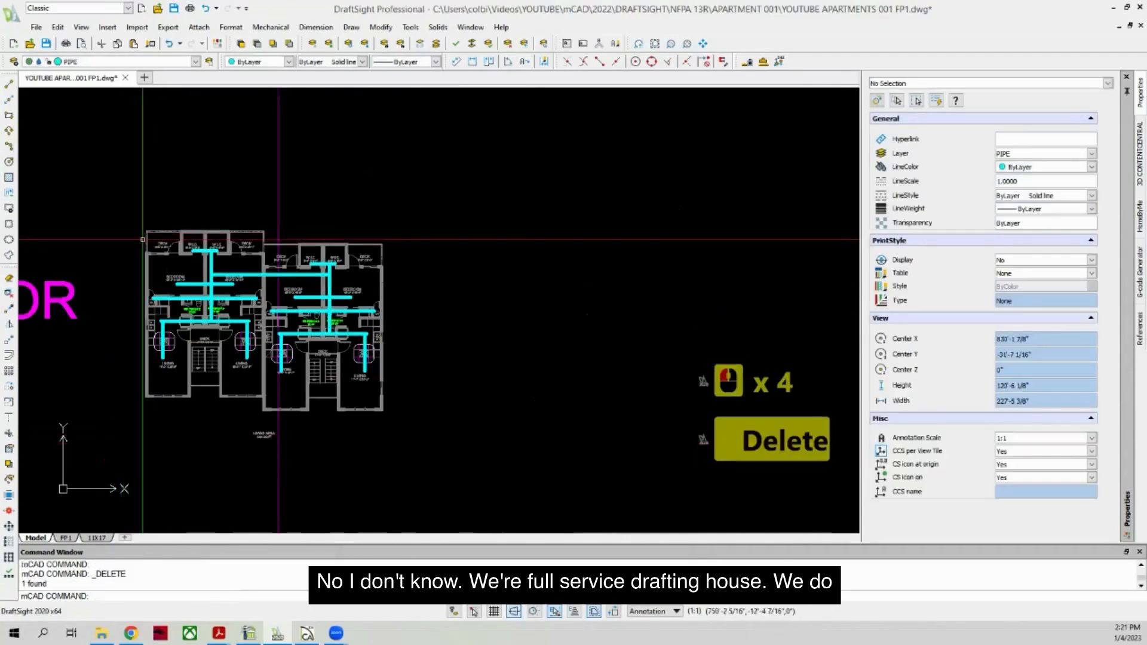
Step: Draw a vertical reference line from the second floor's left bedroom inner corner below the deck to the matching corner on the third floor
{"action": "scroll", "coordinate": [293, 273], "scroll_direction": "up", "scroll_amount": 5}
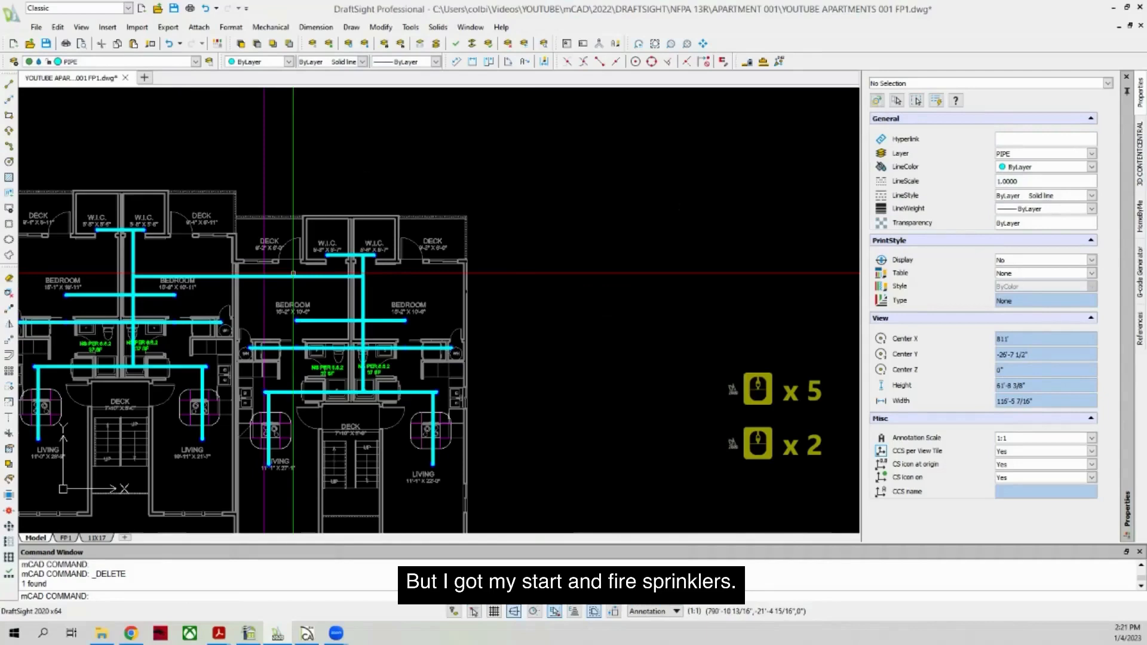
{"action": "scroll", "coordinate": [211, 270], "scroll_direction": "down", "scroll_amount": 1}
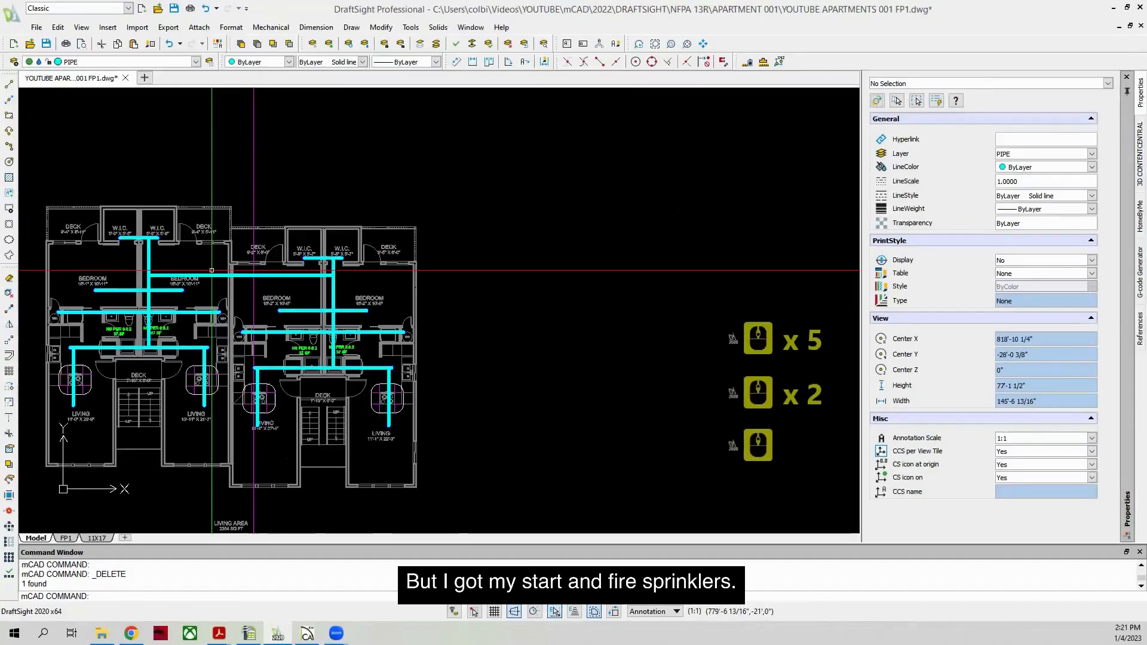
{"action": "scroll", "coordinate": [211, 270], "scroll_direction": "down", "scroll_amount": 5}
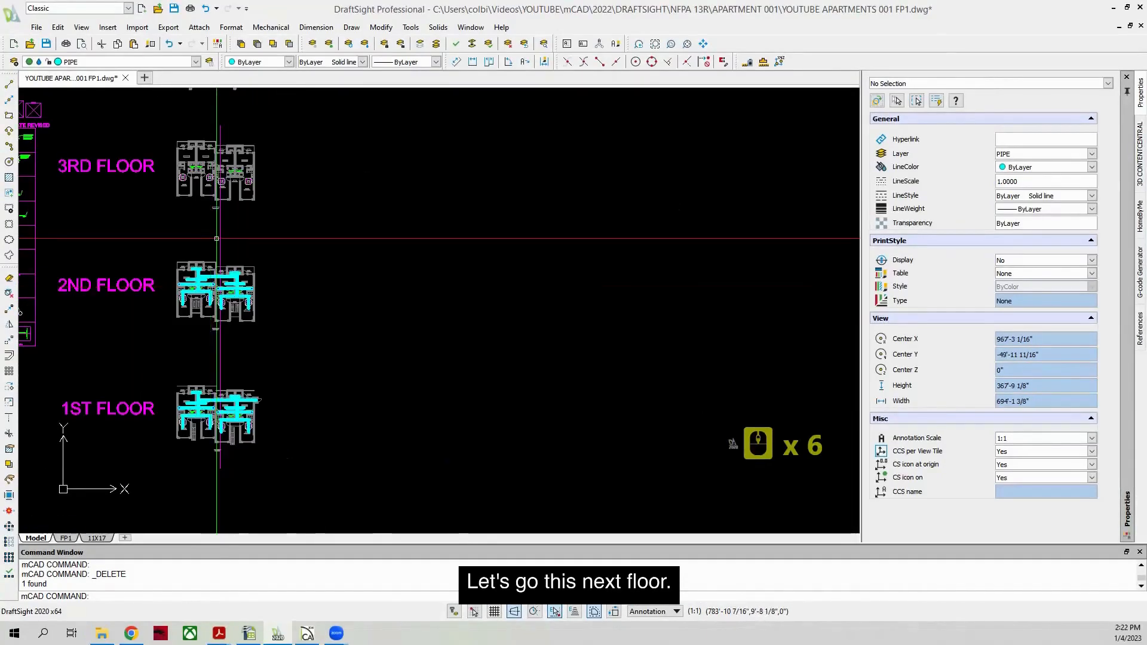
{"action": "scroll", "coordinate": [228, 126], "scroll_direction": "up", "scroll_amount": 2}
{"action": "scroll", "coordinate": [169, 403], "scroll_direction": "up", "scroll_amount": 3}
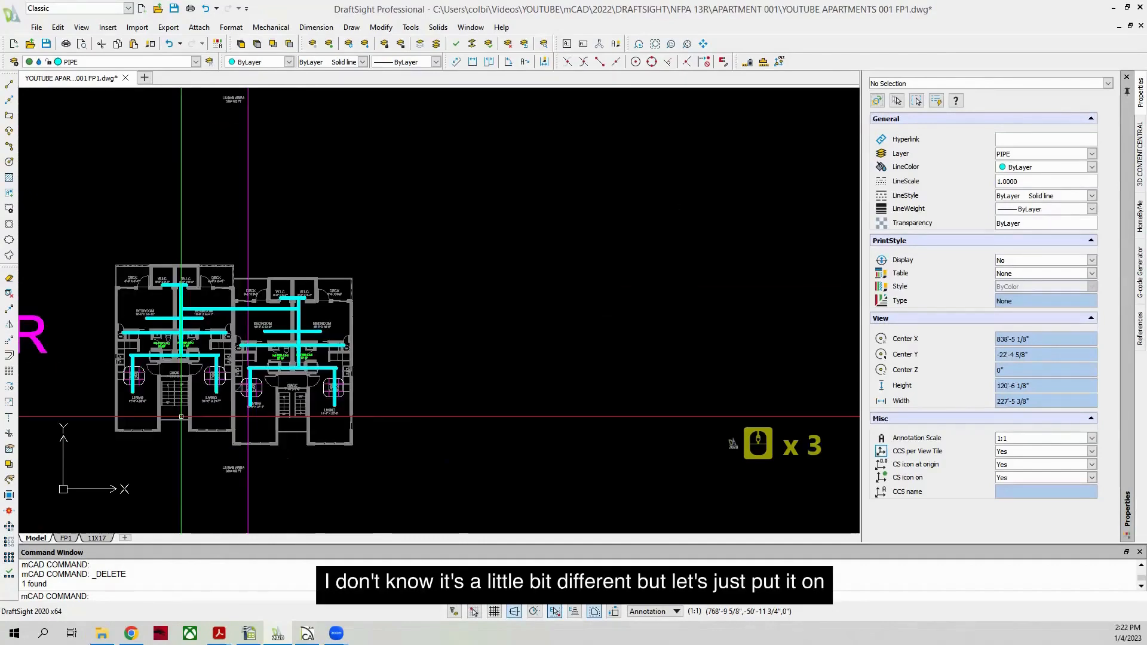
{"action": "scroll", "coordinate": [169, 403], "scroll_direction": "down", "scroll_amount": 3}
{"action": "left_click", "coordinate": [12, 88]}
{"action": "scroll", "coordinate": [141, 397], "scroll_direction": "up", "scroll_amount": 16}
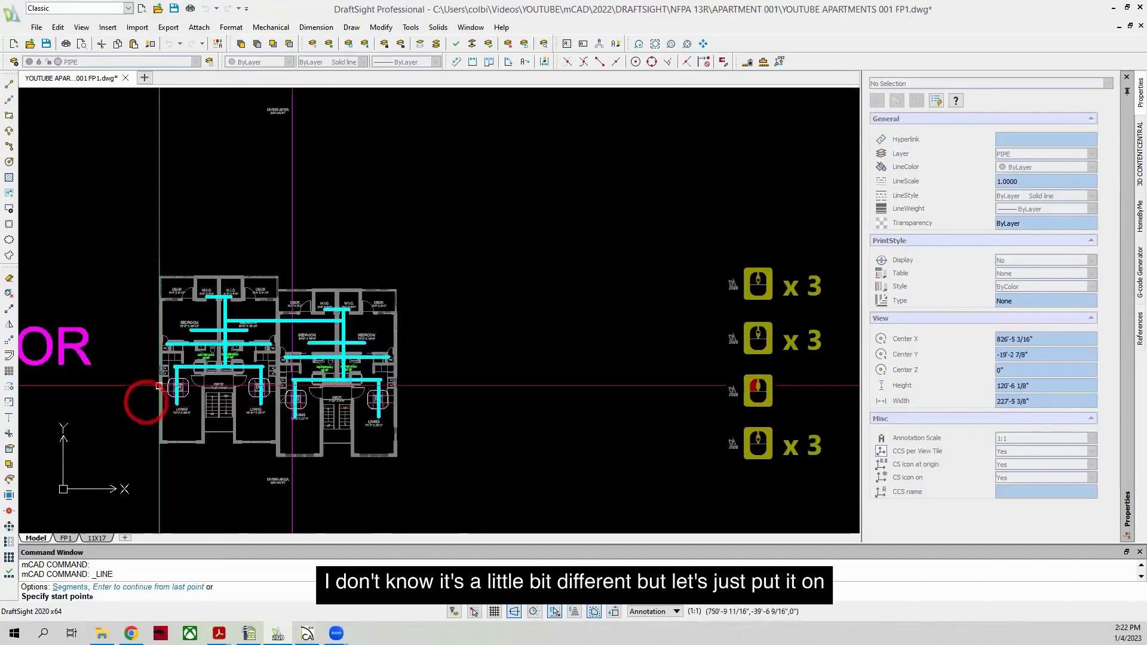
{"action": "scroll", "coordinate": [135, 199], "scroll_direction": "up", "scroll_amount": 2}
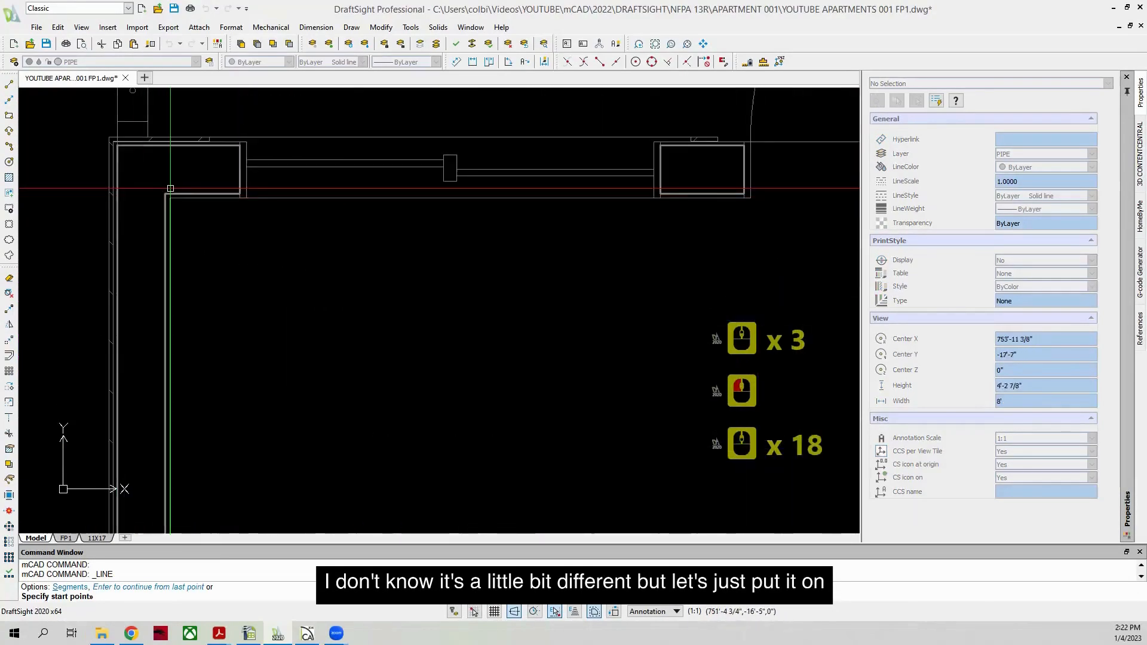
{"action": "left_click", "coordinate": [93, 422]}
{"action": "scroll", "coordinate": [93, 421], "scroll_direction": "down", "scroll_amount": 16}
{"action": "scroll", "coordinate": [93, 421], "scroll_direction": "up", "scroll_amount": 15}
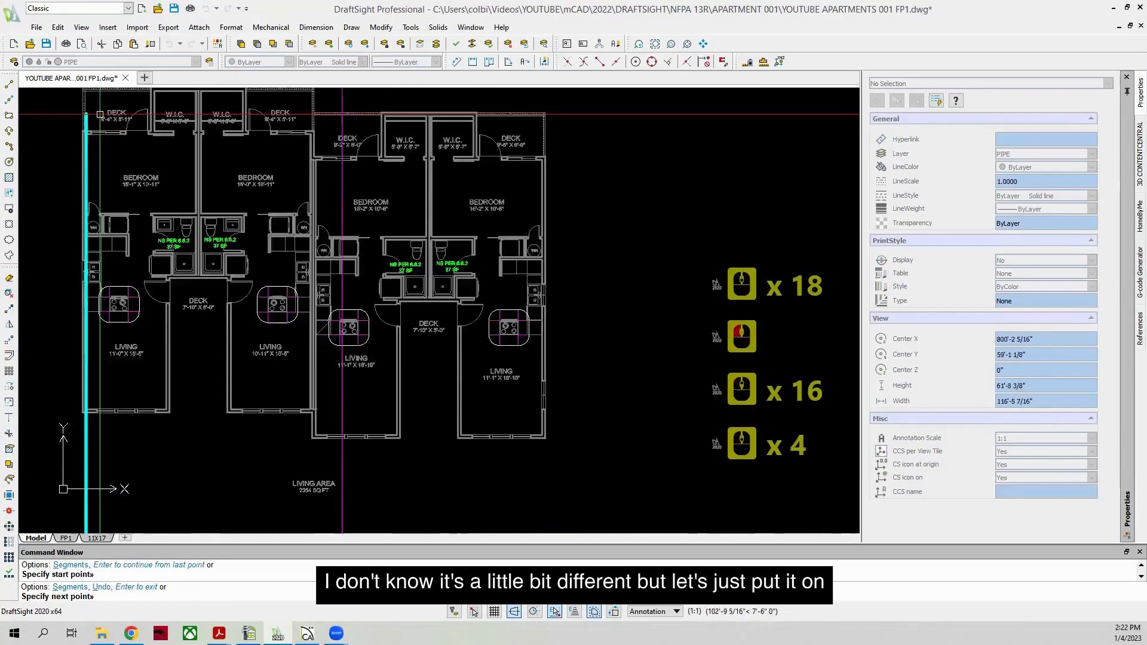
{"action": "scroll", "coordinate": [178, 234], "scroll_direction": "down", "scroll_amount": 3}
{"action": "scroll", "coordinate": [94, 240], "scroll_direction": "up", "scroll_amount": 3}
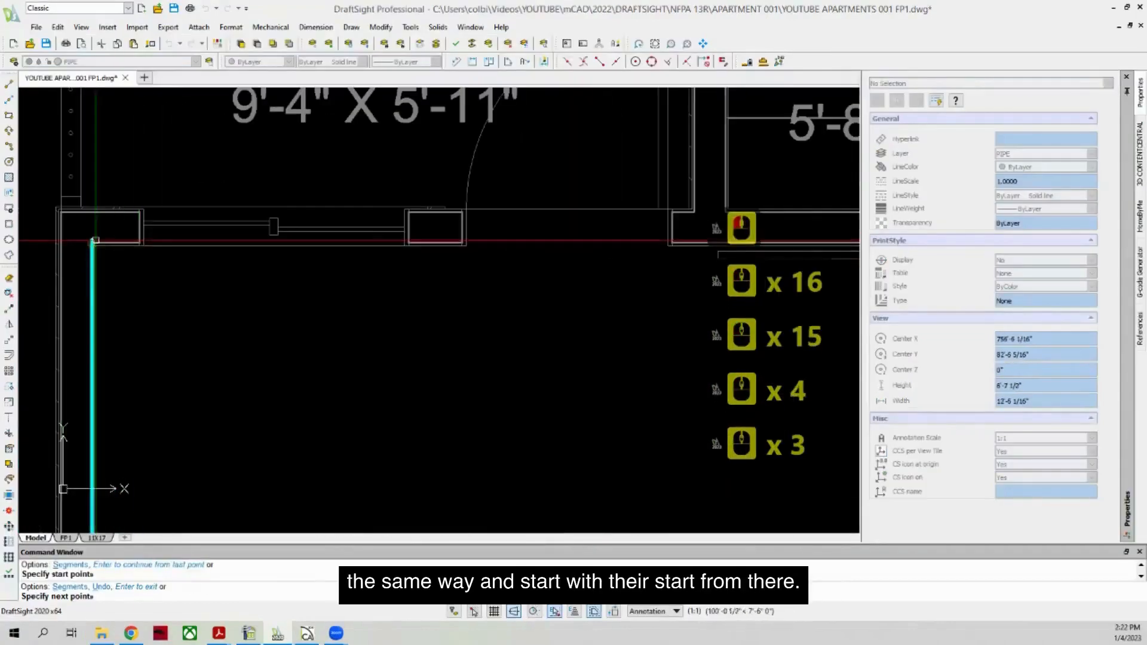
{"action": "key", "text": "Escape"}
Step: Copy the second-floor sprinklers and piping to the third floor along the reference line, and delete the reference line
{"action": "scroll", "coordinate": [113, 197], "scroll_direction": "down", "scroll_amount": 17}
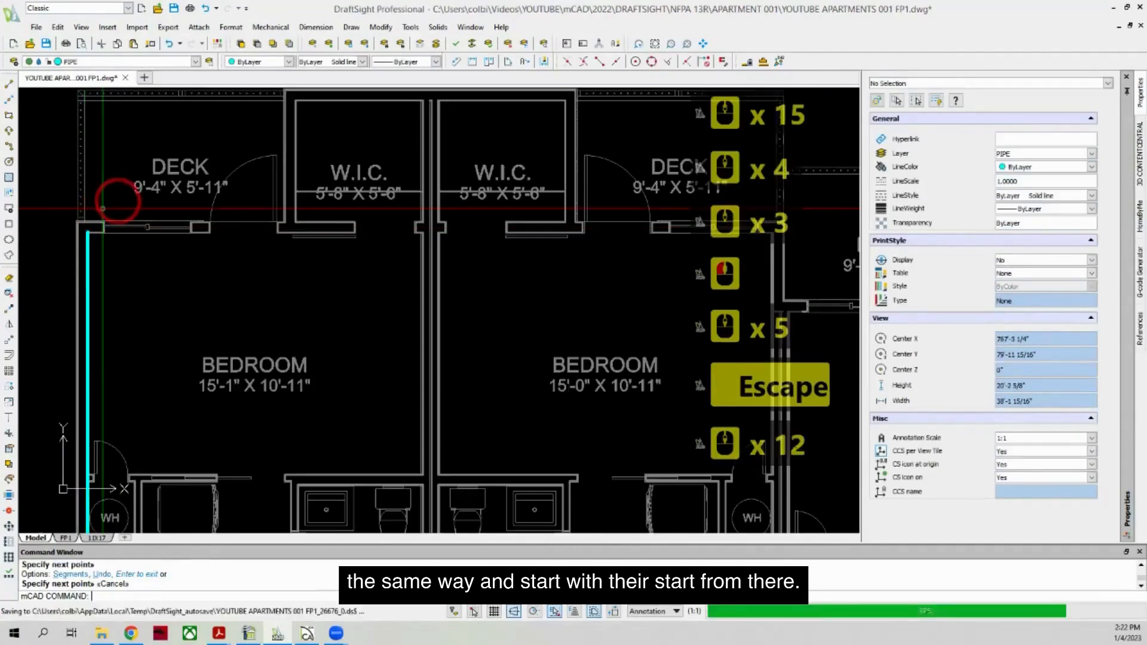
{"action": "scroll", "coordinate": [190, 361], "scroll_direction": "down", "scroll_amount": 4}
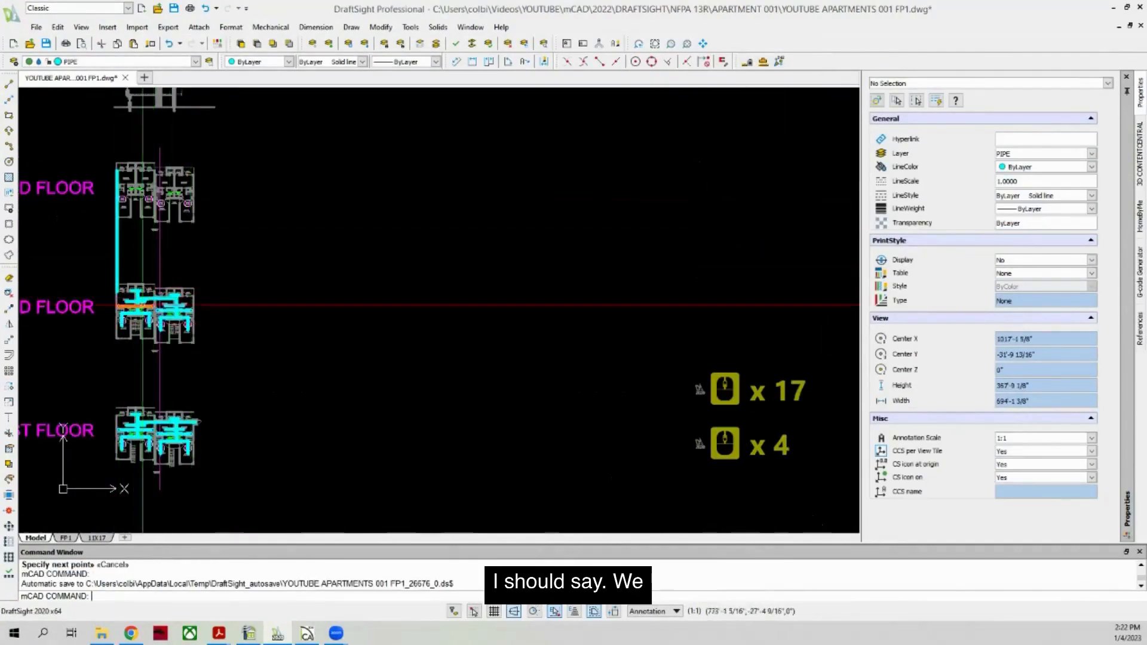
{"action": "scroll", "coordinate": [135, 266], "scroll_direction": "up", "scroll_amount": 11}
{"action": "left_click", "coordinate": [180, 353]}
{"action": "left_click", "coordinate": [225, 388]}
{"action": "scroll", "coordinate": [225, 389], "scroll_direction": "down", "scroll_amount": 3}
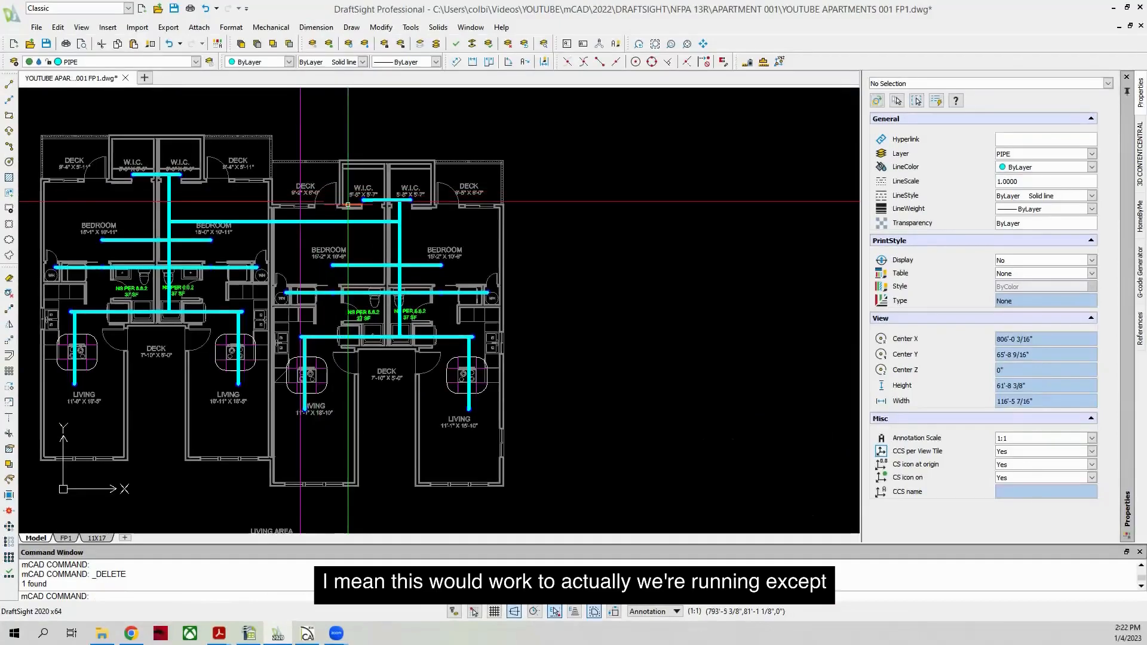
Step: Examine the third-floor kitchens and living areas to locate where the vaulted ceiling starts
{"action": "scroll", "coordinate": [323, 261], "scroll_direction": "down", "scroll_amount": 8}
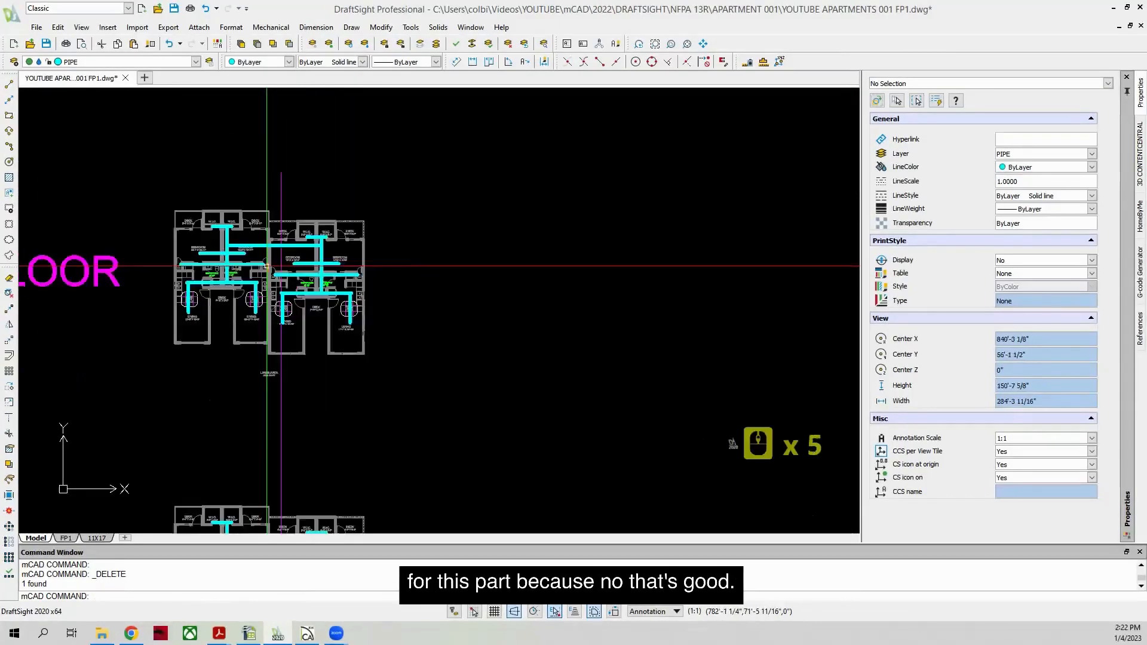
{"action": "scroll", "coordinate": [265, 143], "scroll_direction": "up", "scroll_amount": 6}
{"action": "scroll", "coordinate": [265, 143], "scroll_direction": "down", "scroll_amount": 6}
{"action": "scroll", "coordinate": [316, 322], "scroll_direction": "up", "scroll_amount": 8}
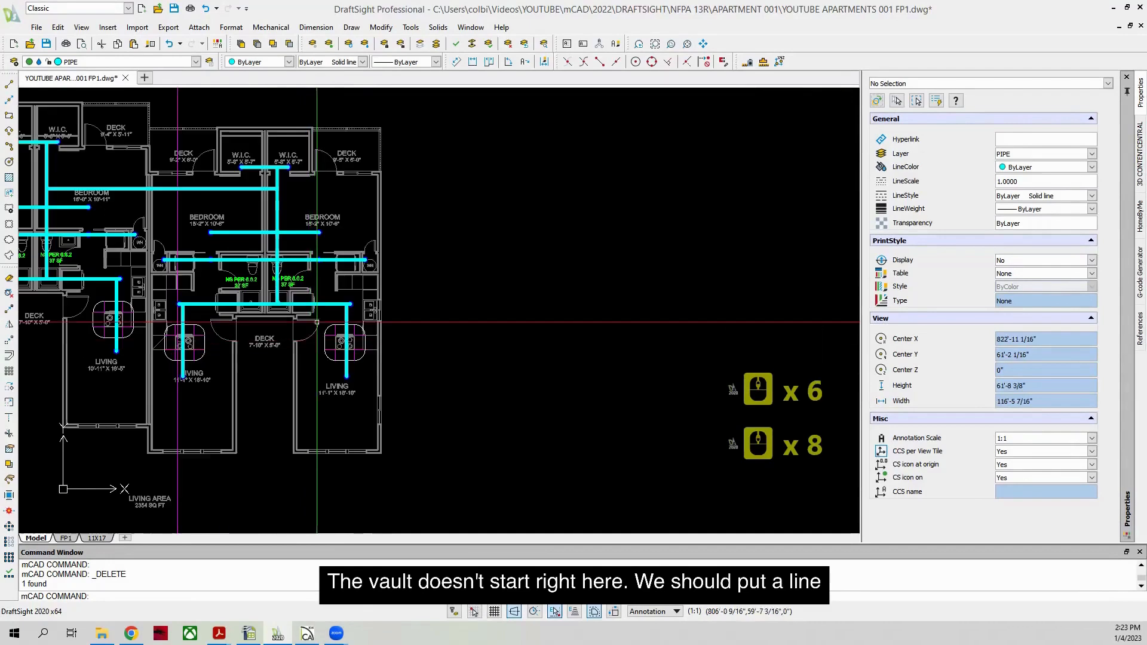
{"action": "scroll", "coordinate": [285, 326], "scroll_direction": "up", "scroll_amount": 5}
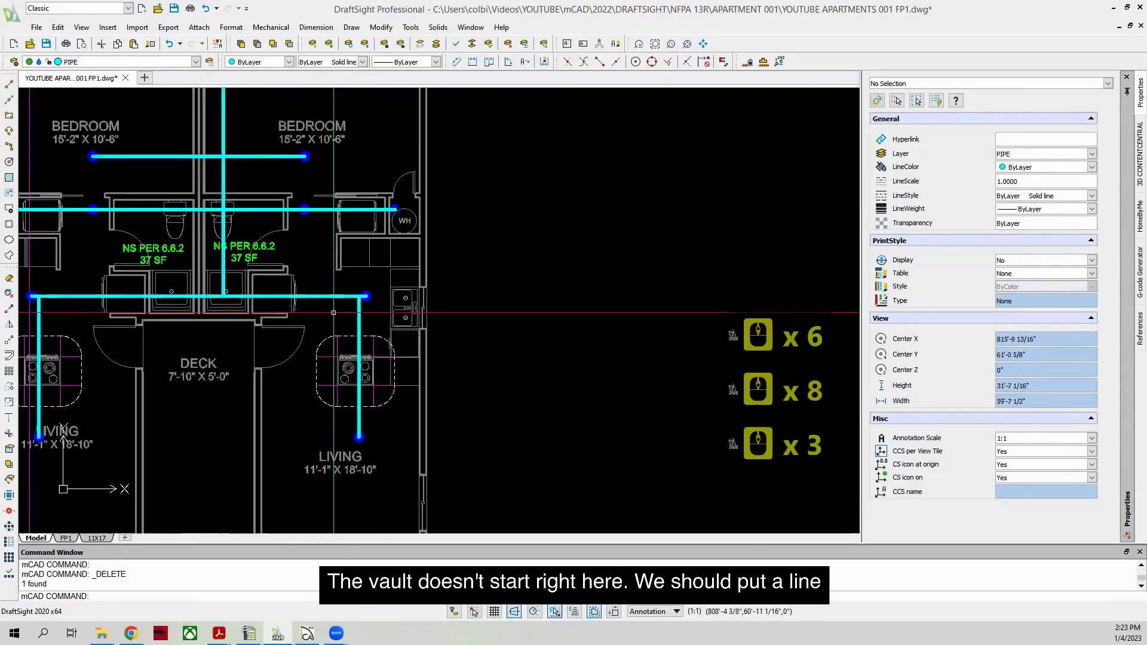
{"action": "scroll", "coordinate": [248, 337], "scroll_direction": "down", "scroll_amount": 11}
{"action": "scroll", "coordinate": [239, 418], "scroll_direction": "down", "scroll_amount": 2}
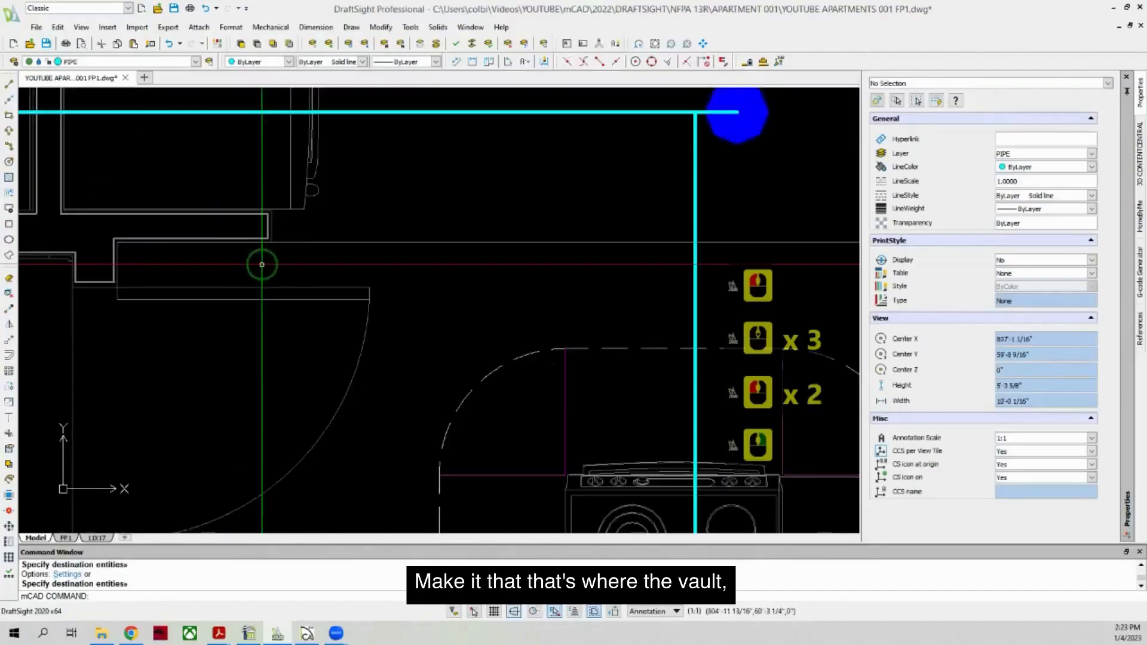
{"action": "scroll", "coordinate": [370, 269], "scroll_direction": "down", "scroll_amount": 7}
{"action": "scroll", "coordinate": [382, 268], "scroll_direction": "down", "scroll_amount": 2}
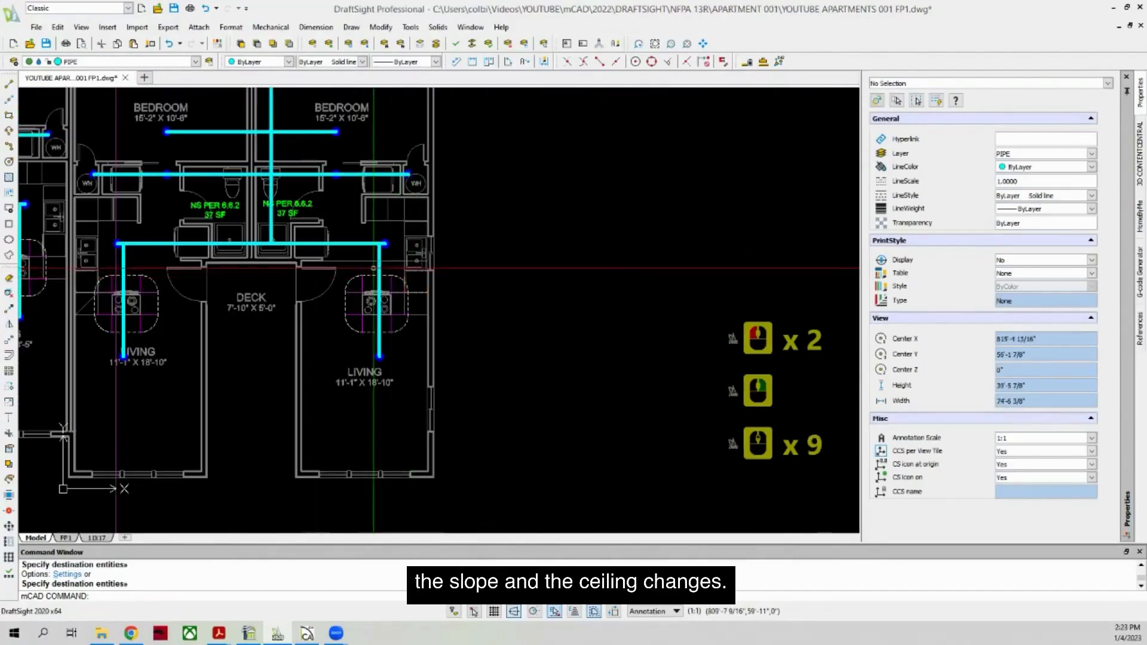
Step: Copy the horizontal line marking the kitchen's ceiling change from the rightmost third-floor unit to the matching wall corner of the second unit
{"action": "scroll", "coordinate": [374, 268], "scroll_direction": "up", "scroll_amount": 3}
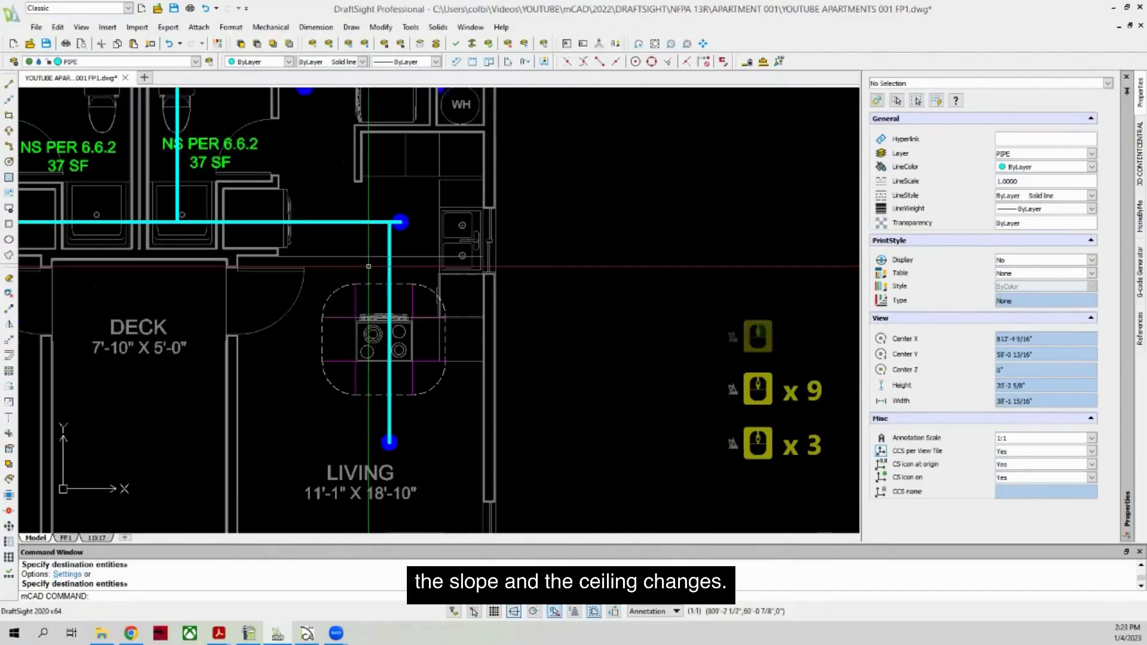
{"action": "left_click", "coordinate": [10, 316]}
{"action": "left_click", "coordinate": [320, 216]}
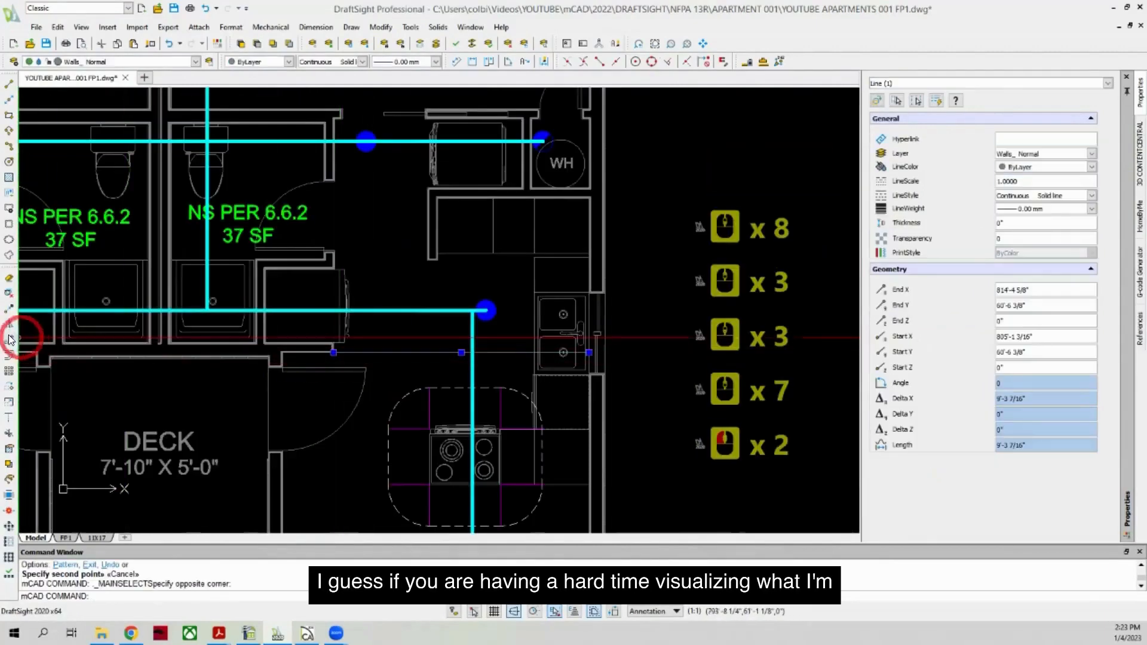
{"action": "left_click", "coordinate": [7, 312]}
{"action": "scroll", "coordinate": [371, 366], "scroll_direction": "up", "scroll_amount": 3}
{"action": "left_click", "coordinate": [301, 339]}
{"action": "scroll", "coordinate": [391, 369], "scroll_direction": "down", "scroll_amount": 11}
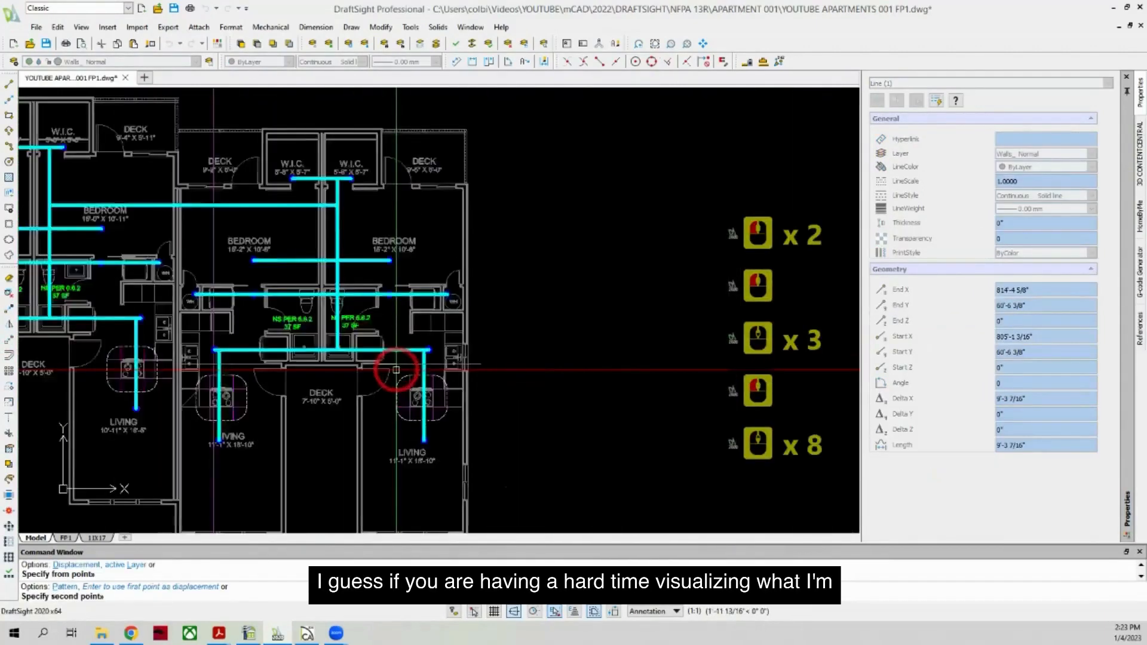
{"action": "scroll", "coordinate": [341, 361], "scroll_direction": "up", "scroll_amount": 4}
{"action": "scroll", "coordinate": [60, 346], "scroll_direction": "up", "scroll_amount": 10}
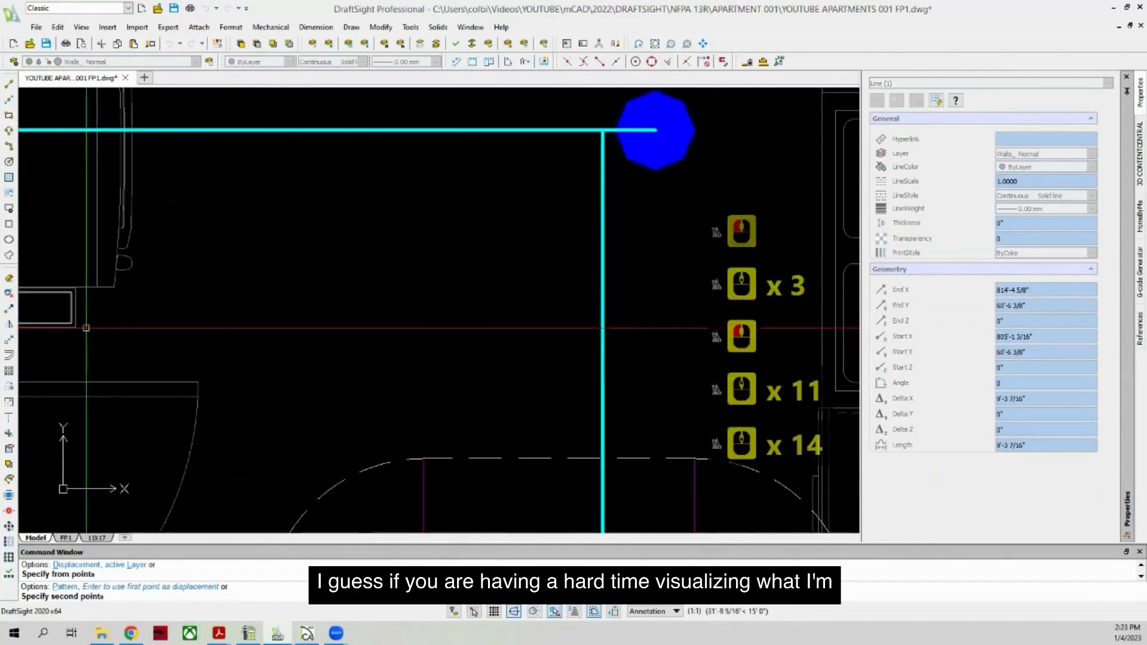
{"action": "left_click", "coordinate": [298, 341]}
{"action": "scroll", "coordinate": [298, 341], "scroll_direction": "down", "scroll_amount": 6}
{"action": "scroll", "coordinate": [298, 341], "scroll_direction": "down", "scroll_amount": 5}
{"action": "key", "text": "Escape"}
Step: Move the second unit's ceiling-change line to the leftmost third-floor unit, locating it against the kitchen's exterior wall with a perpendicular snap
{"action": "scroll", "coordinate": [463, 320], "scroll_direction": "up", "scroll_amount": 7}
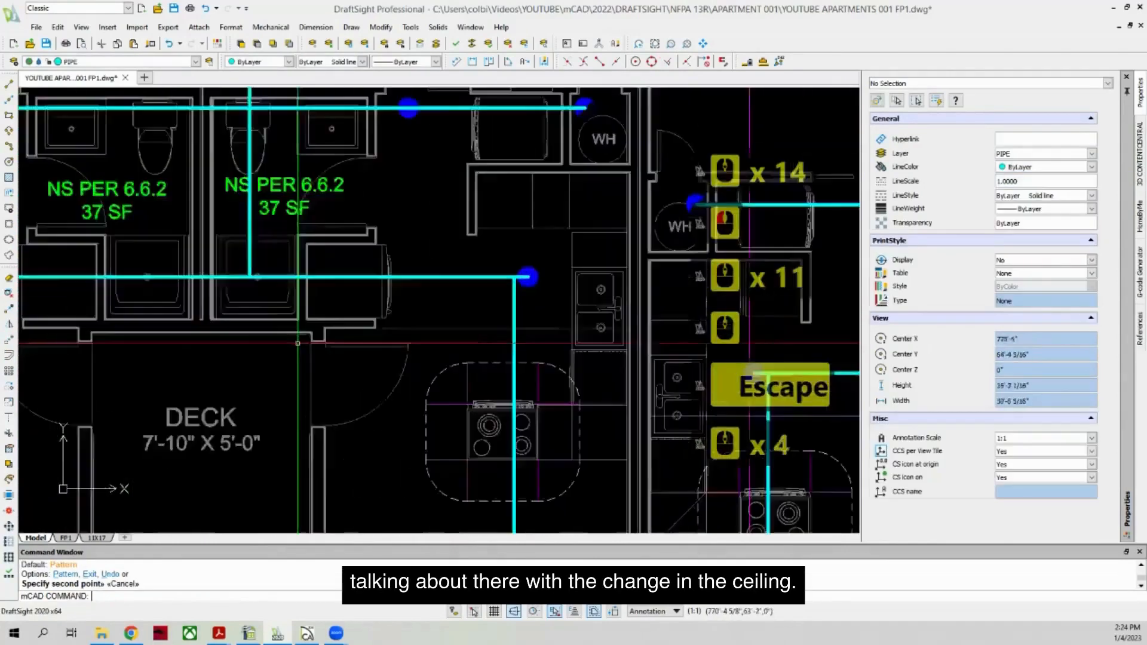
{"action": "left_click", "coordinate": [463, 321]}
{"action": "left_click", "coordinate": [411, 341]}
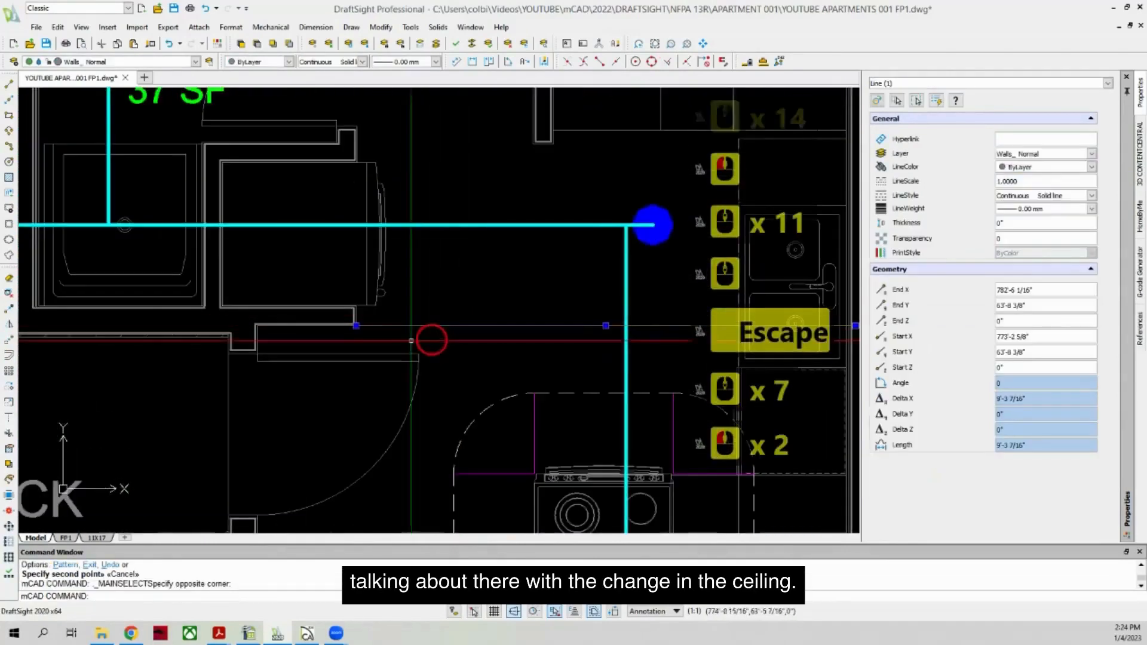
{"action": "left_click", "coordinate": [8, 345]}
{"action": "left_click", "coordinate": [361, 326]}
{"action": "scroll", "coordinate": [409, 333], "scroll_direction": "down", "scroll_amount": 7}
{"action": "scroll", "coordinate": [246, 337], "scroll_direction": "up", "scroll_amount": 6}
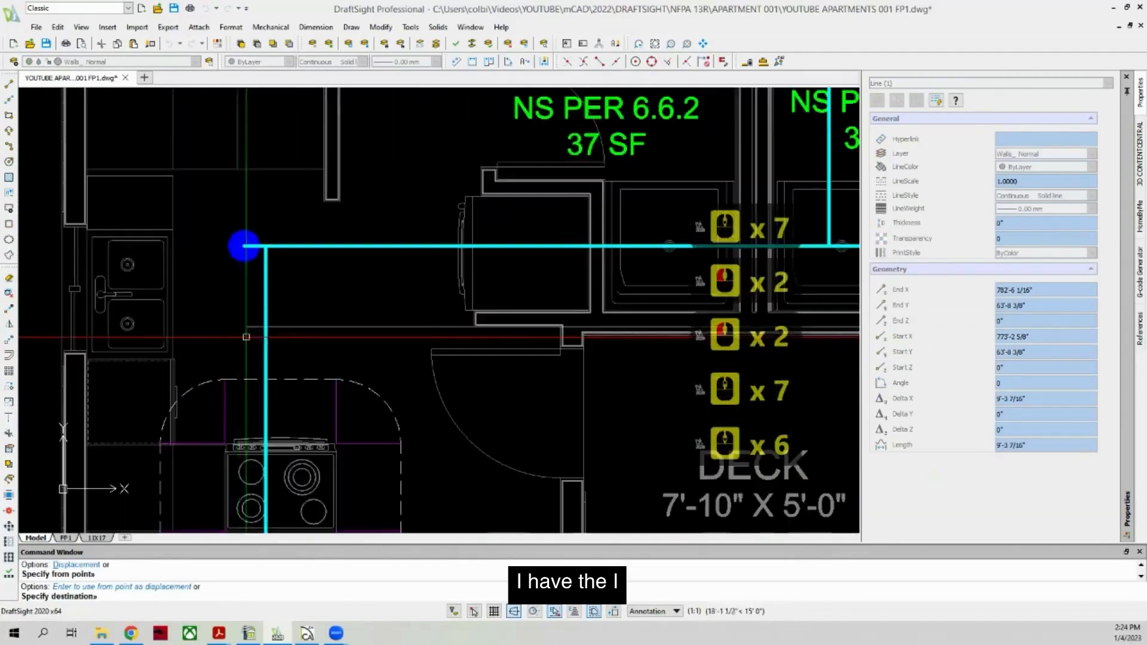
{"action": "scroll", "coordinate": [75, 293], "scroll_direction": "up", "scroll_amount": 8}
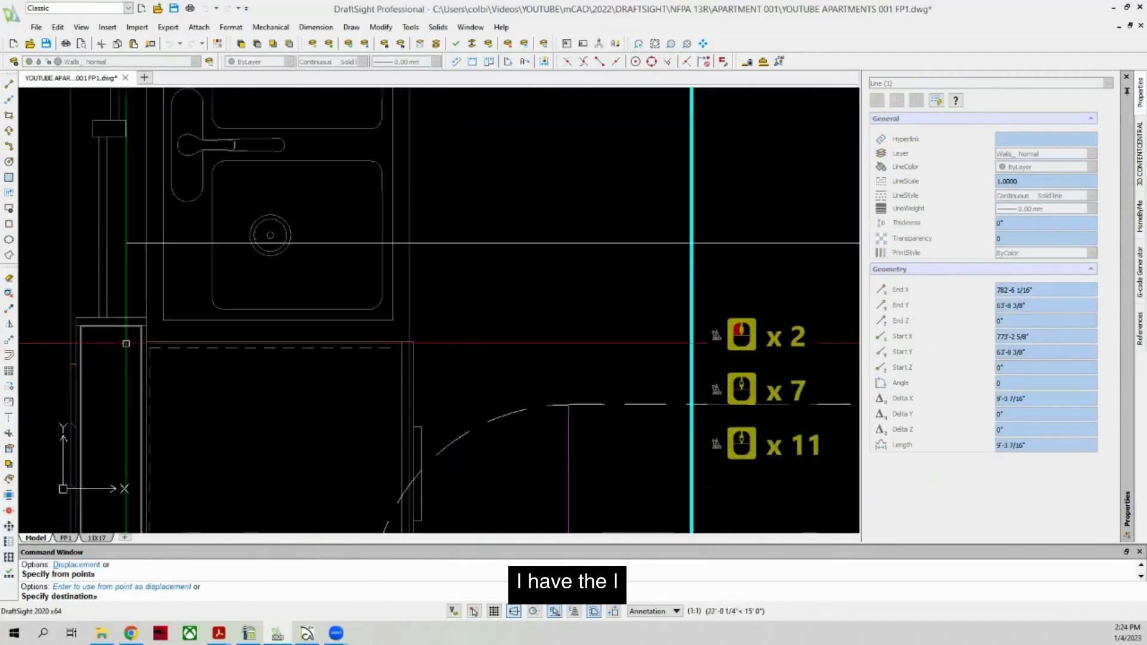
{"action": "left_click", "coordinate": [670, 64]}
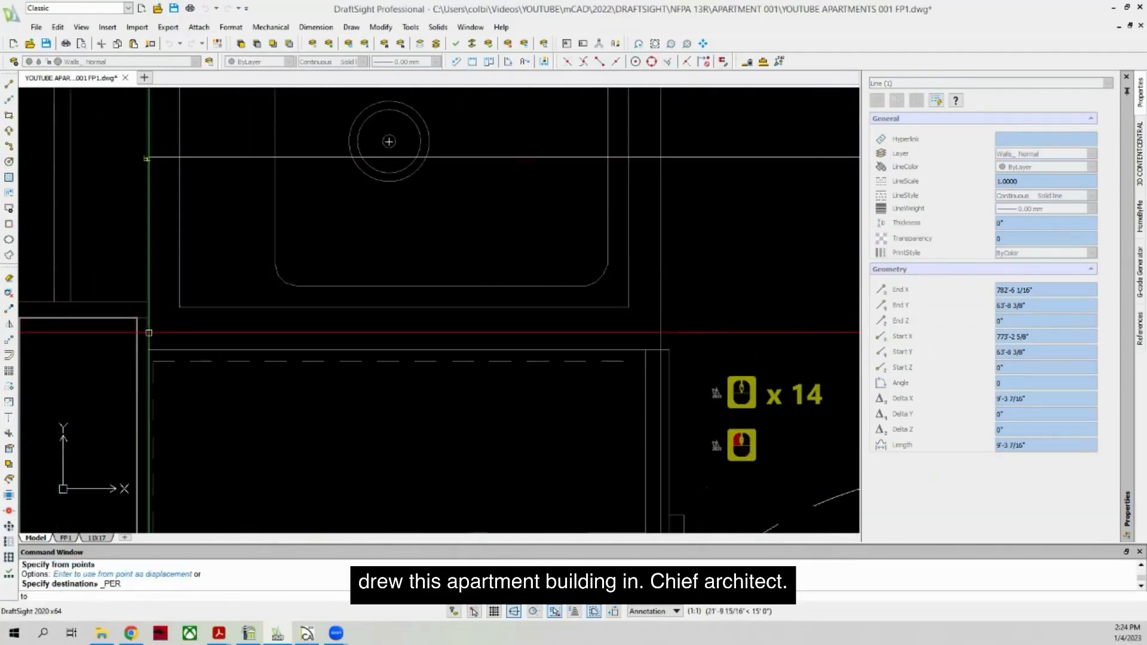
{"action": "left_click", "coordinate": [215, 299]}
{"action": "key", "text": "Escape"}
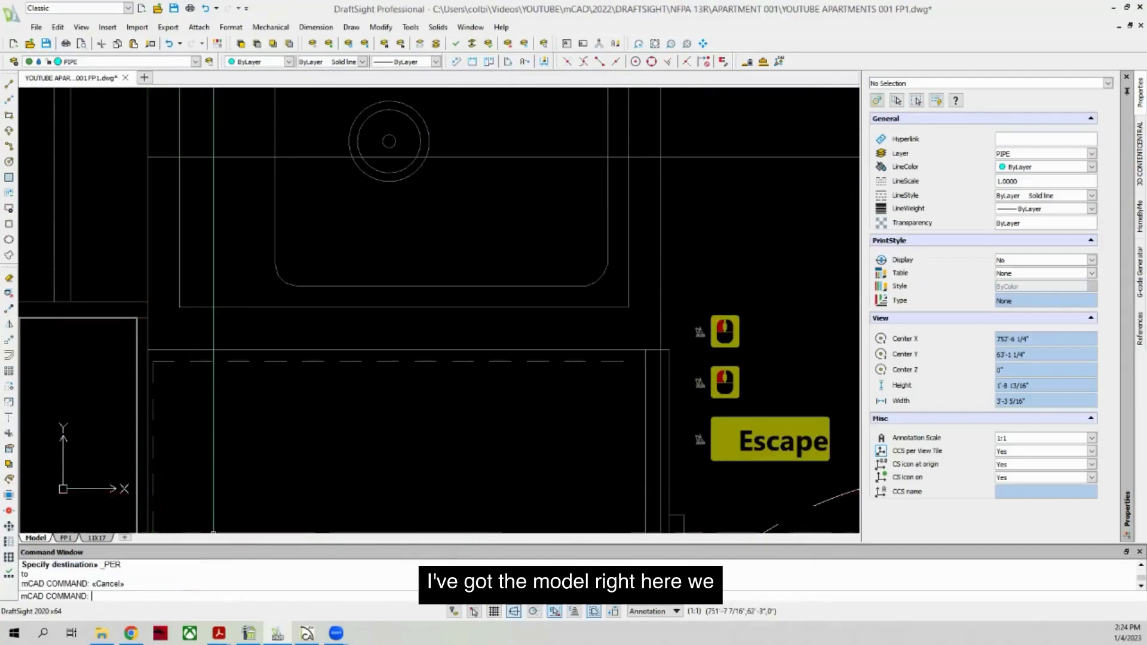
Step: Switch to Chief Architect and open a full camera view of the apartment building from the third-floor plan
{"action": "left_click", "coordinate": [307, 632]}
{"action": "left_click_drag", "start_coordinate": [0, 77], "coordinate": [1038, 9]}
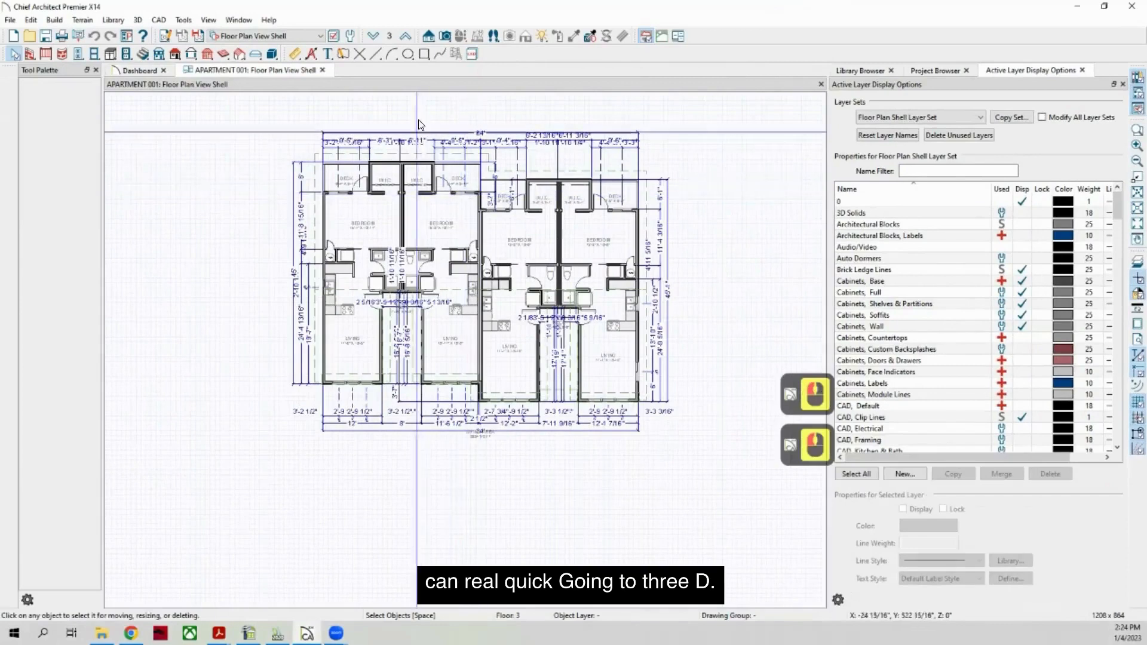
{"action": "left_click", "coordinate": [443, 36]}
{"action": "left_click_drag", "start_coordinate": [228, 557], "coordinate": [279, 493]}
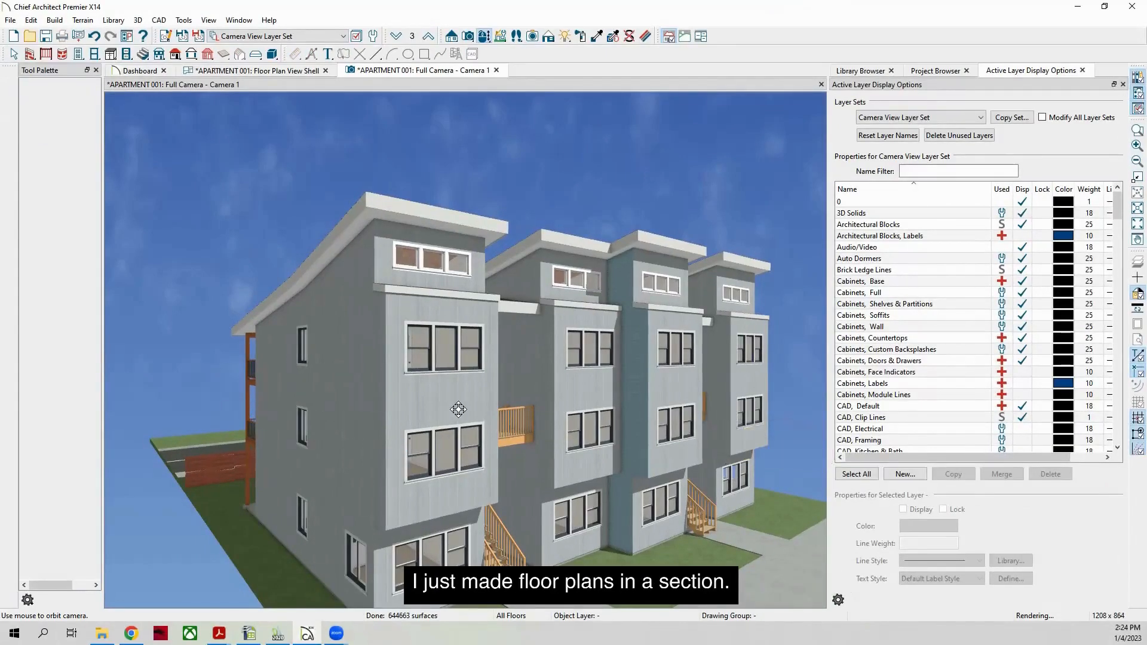
Step: Examine the building's exterior and upper windows in 3D, focusing on the vaulted part of the third floor
{"action": "scroll", "coordinate": [447, 335], "scroll_direction": "down", "scroll_amount": 1}
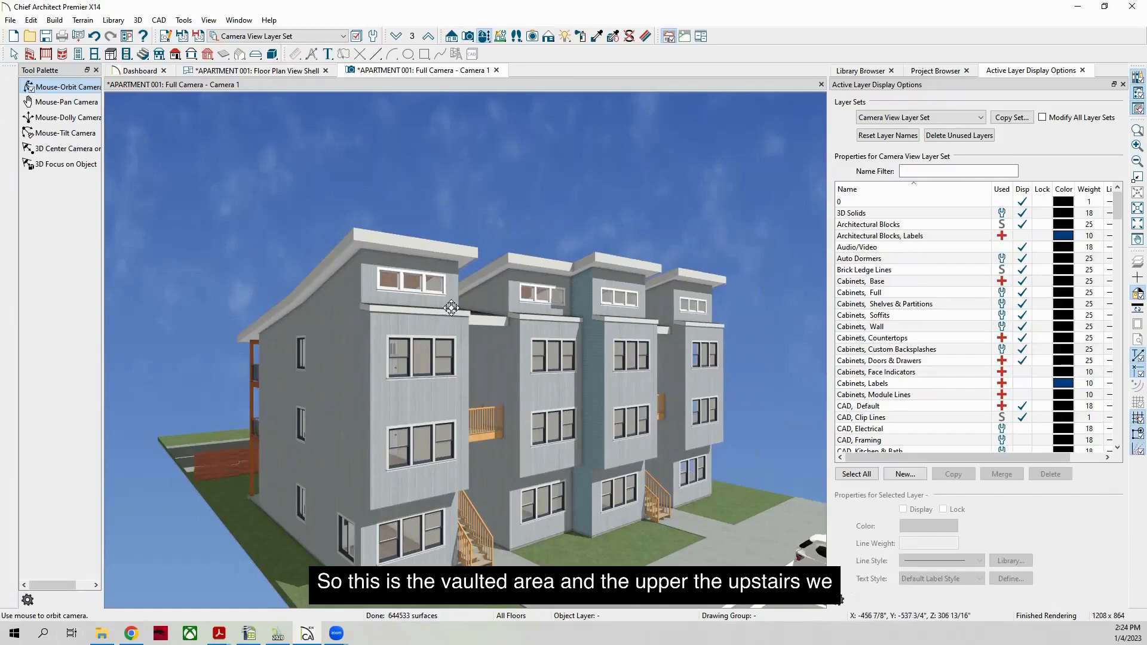
{"action": "left_click_drag", "start_coordinate": [445, 318], "coordinate": [406, 345]}
{"action": "scroll", "coordinate": [481, 314], "scroll_direction": "down", "scroll_amount": 3}
{"action": "left_click_drag", "start_coordinate": [482, 314], "coordinate": [454, 376]}
{"action": "scroll", "coordinate": [451, 269], "scroll_direction": "up", "scroll_amount": 18}
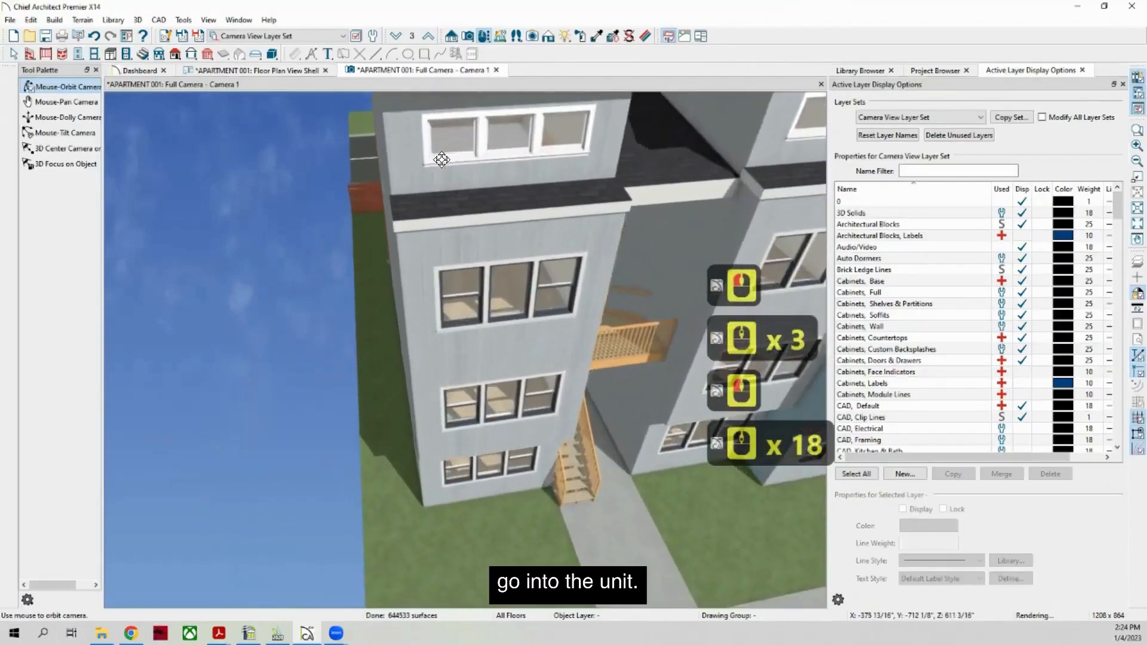
{"action": "scroll", "coordinate": [442, 159], "scroll_direction": "up", "scroll_amount": 20}
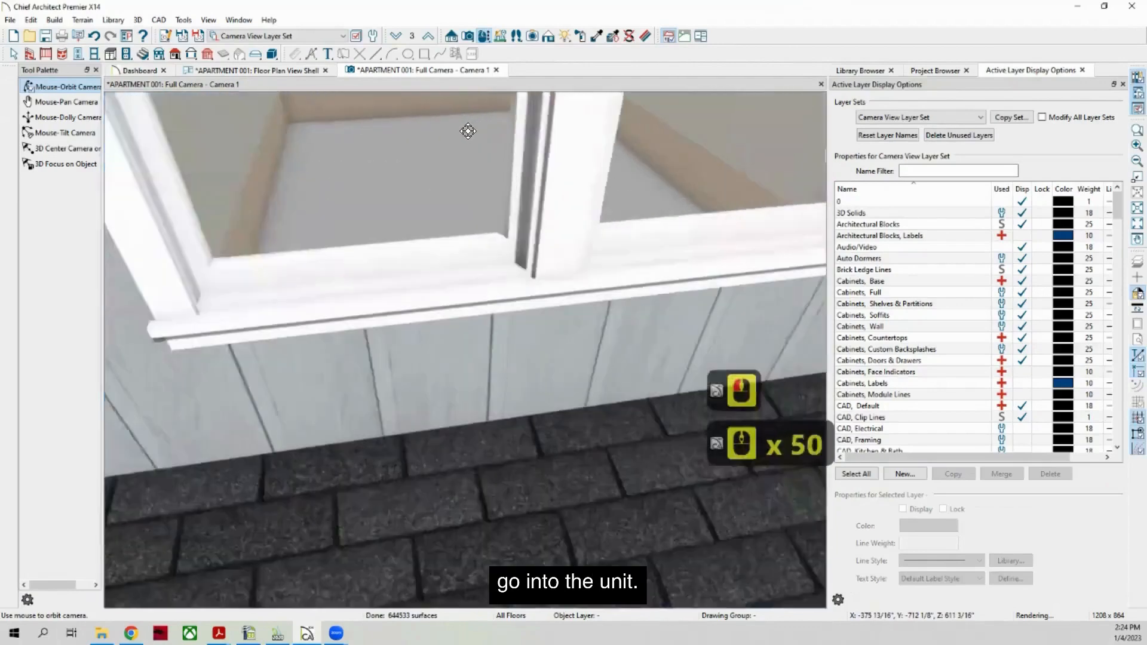
{"action": "scroll", "coordinate": [427, 233], "scroll_direction": "down", "scroll_amount": 14}
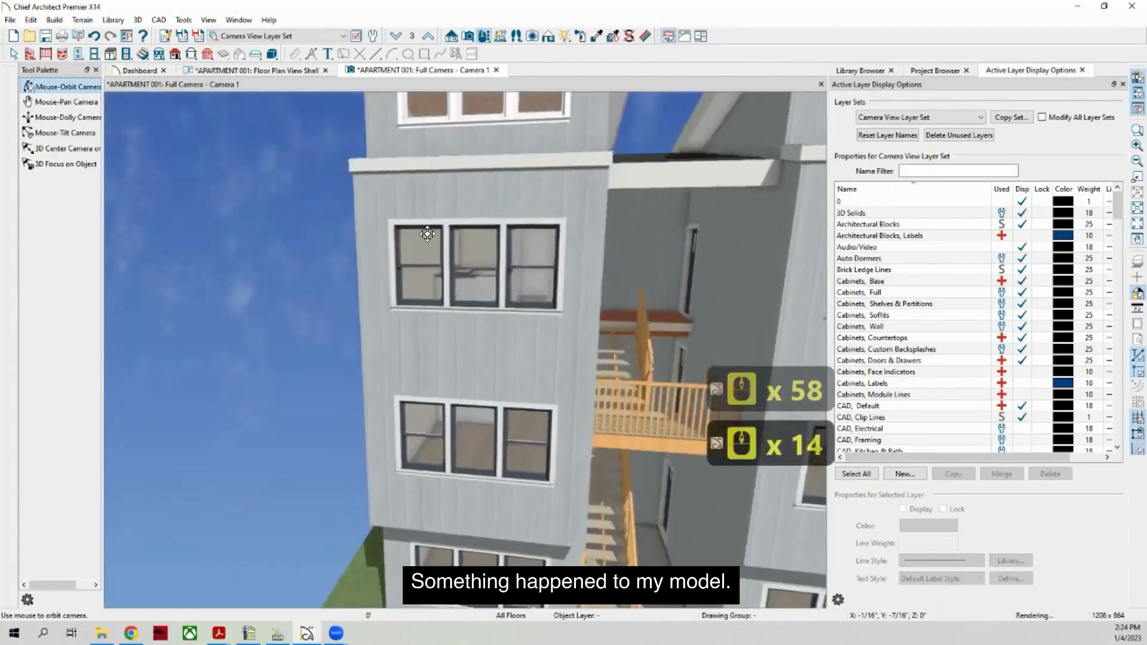
{"action": "left_click_drag", "start_coordinate": [427, 234], "coordinate": [386, 223]}
{"action": "scroll", "coordinate": [386, 223], "scroll_direction": "down", "scroll_amount": 7}
{"action": "scroll", "coordinate": [538, 233], "scroll_direction": "up", "scroll_amount": 6}
{"action": "scroll", "coordinate": [538, 233], "scroll_direction": "down", "scroll_amount": 1}
{"action": "left_click_drag", "start_coordinate": [538, 233], "coordinate": [370, 131]}
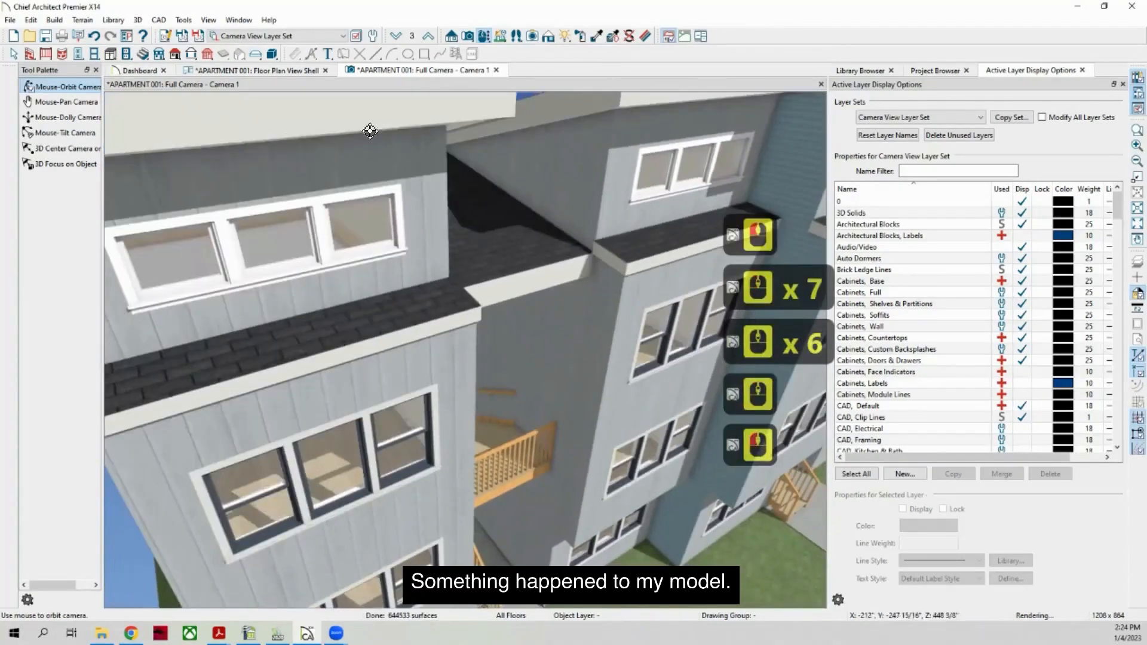
Step: Return to the floor plan and remove the flat ceiling over the third-floor living rooms in their room specification
{"action": "left_click", "coordinate": [285, 77]}
{"action": "left_click", "coordinate": [327, 66]}
{"action": "left_click", "coordinate": [255, 70]}
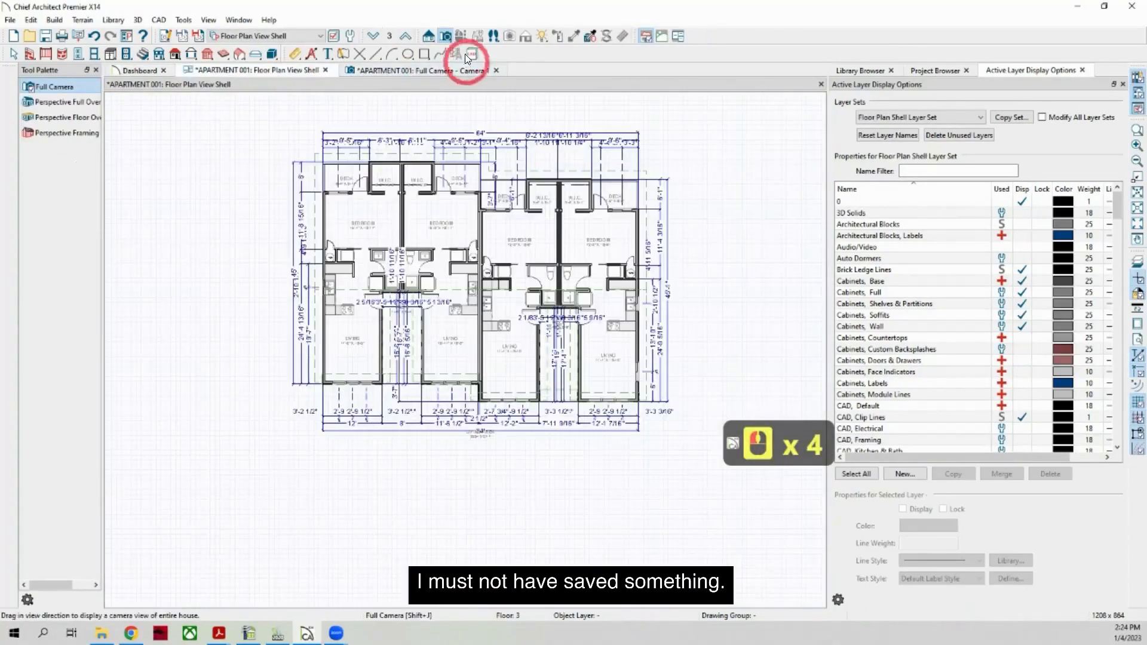
{"action": "right_click", "coordinate": [365, 367]}
{"action": "left_click", "coordinate": [455, 361]}
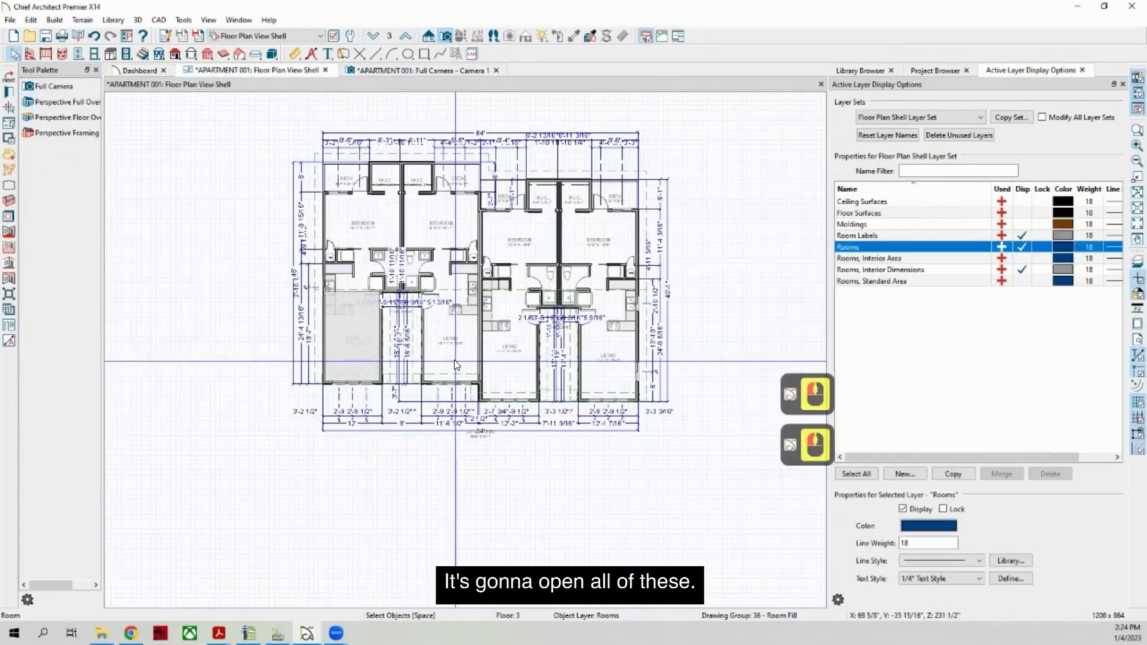
{"action": "left_click", "coordinate": [455, 361], "text": "shift"}
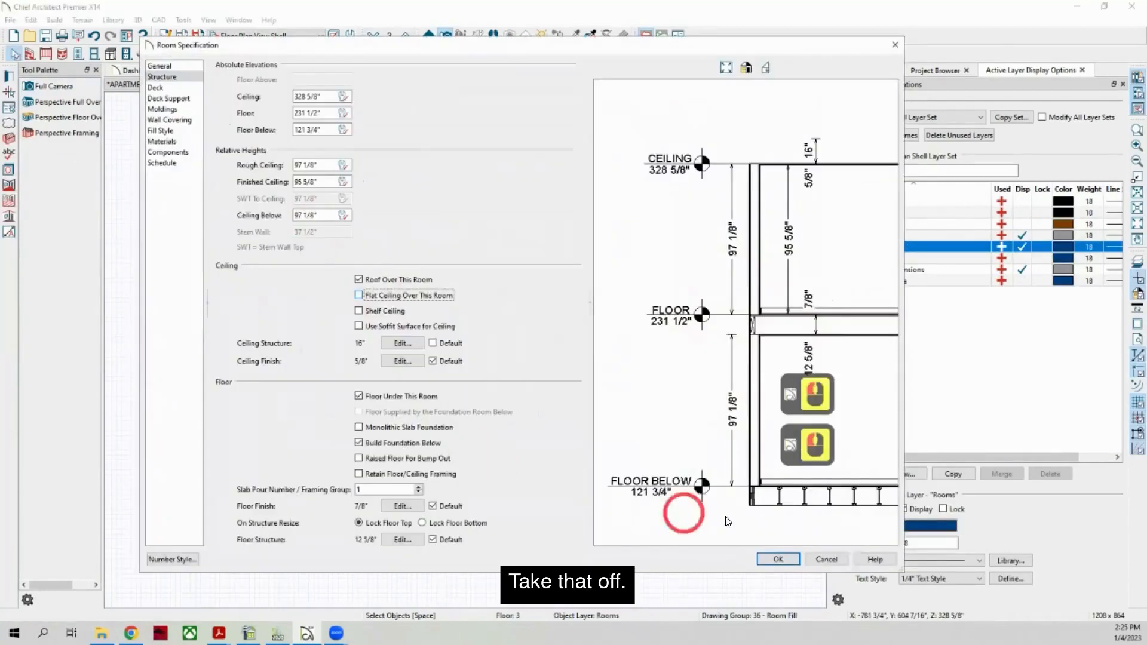
{"action": "left_click", "coordinate": [770, 555]}
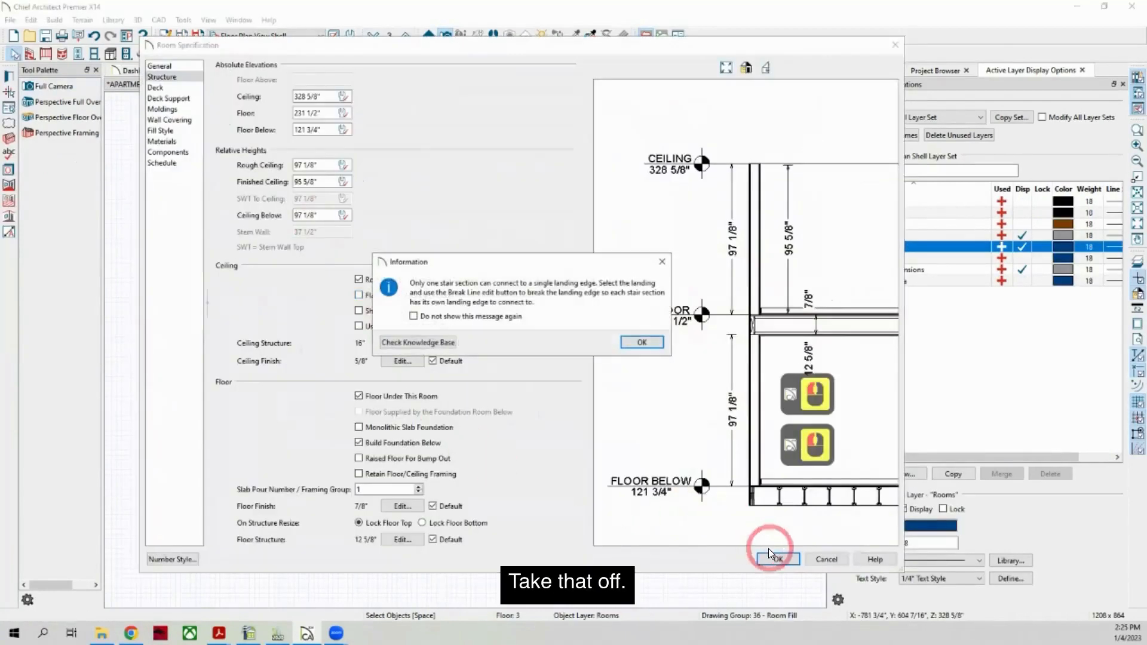
{"action": "left_click", "coordinate": [641, 341]}
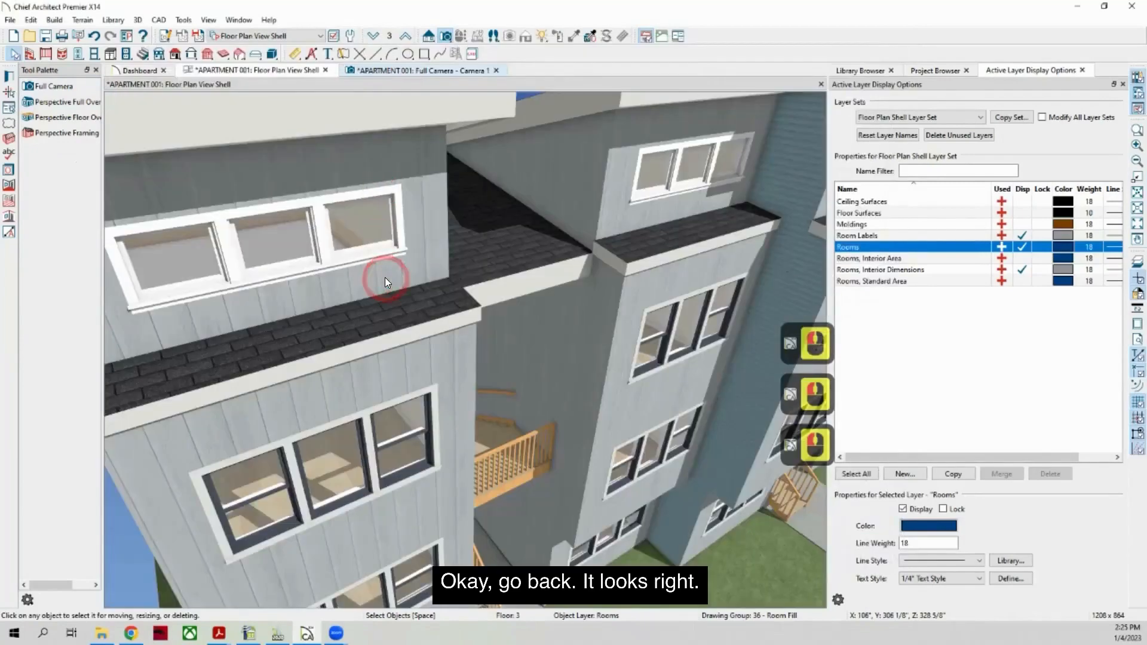
Step: Examine the vaulted ceiling inside the third-floor unit in the camera view, where the kitchen meets the living area
{"action": "left_click", "coordinate": [385, 277]}
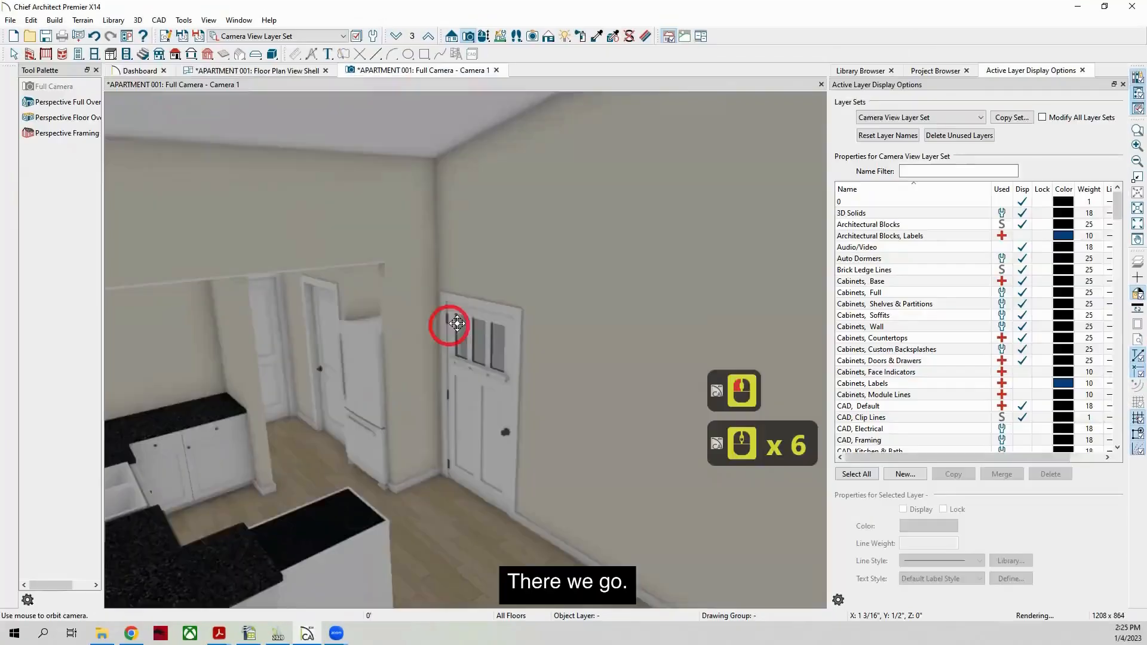
{"action": "scroll", "coordinate": [461, 315], "scroll_direction": "up", "scroll_amount": 6}
{"action": "scroll", "coordinate": [441, 324], "scroll_direction": "down", "scroll_amount": 6}
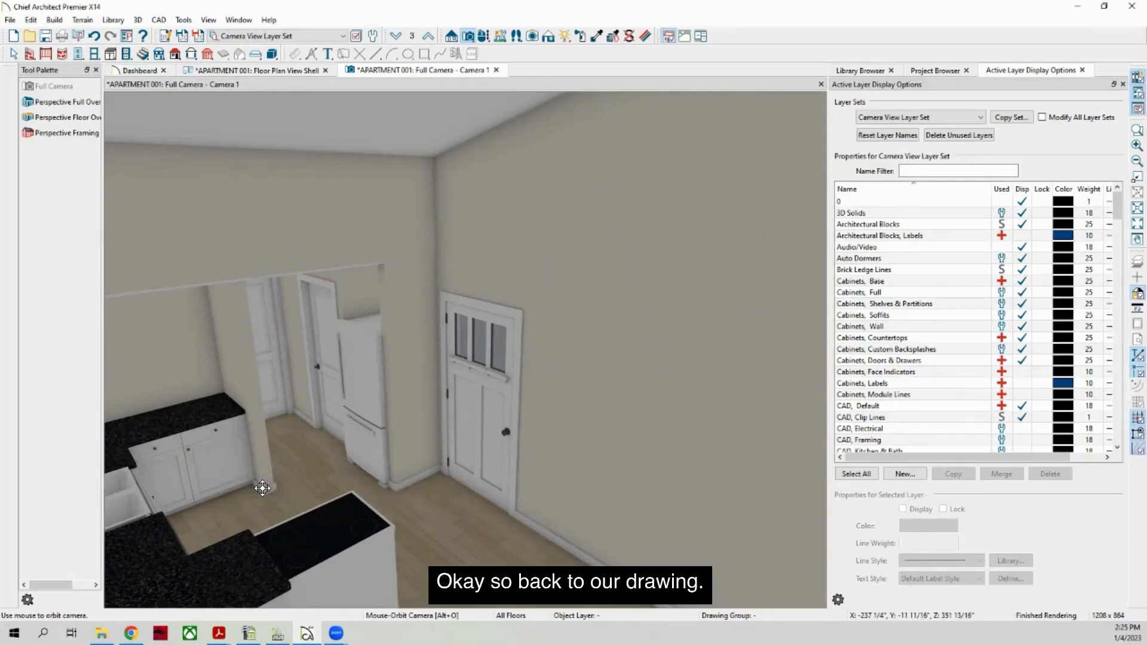
Step: Switch back to DraftSight and examine the building section where the flat insulated ceiling meets the sloped vaulted roof
{"action": "left_click", "coordinate": [1080, 6]}
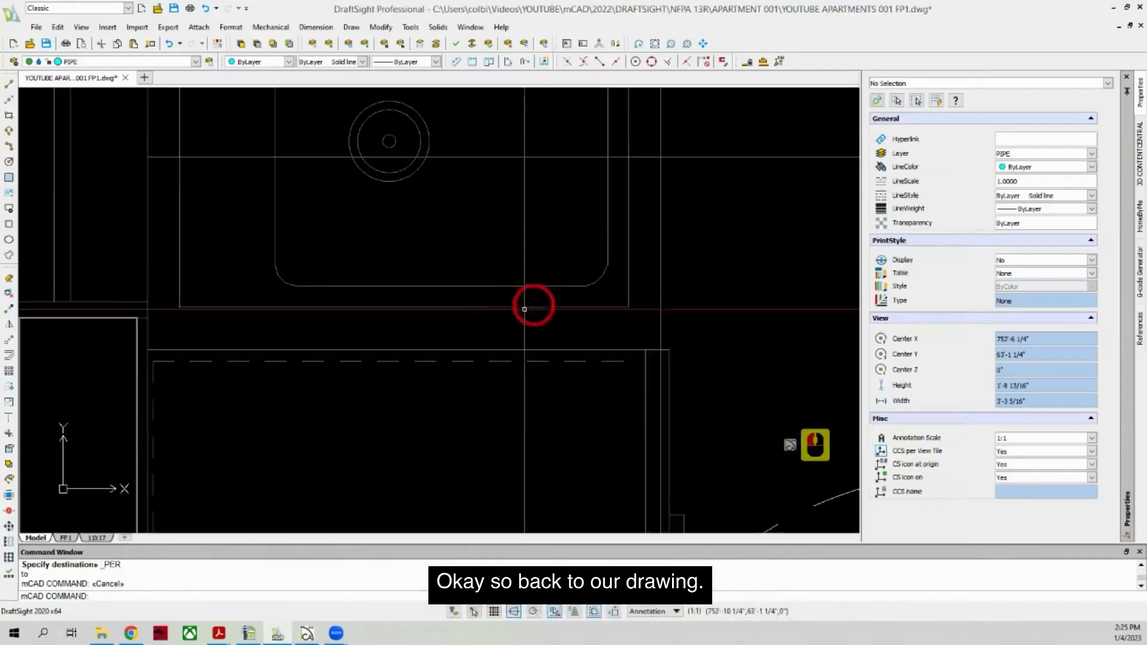
{"action": "scroll", "coordinate": [333, 271], "scroll_direction": "down", "scroll_amount": 7}
{"action": "scroll", "coordinate": [444, 121], "scroll_direction": "down", "scroll_amount": 8}
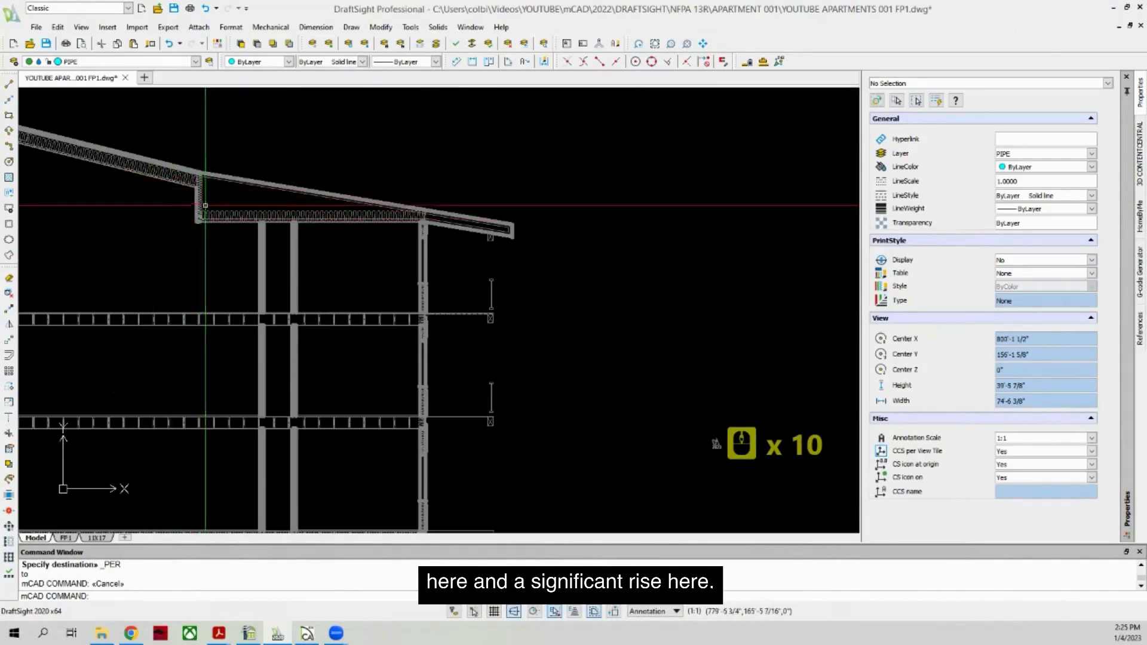
{"action": "scroll", "coordinate": [205, 205], "scroll_direction": "up", "scroll_amount": 2}
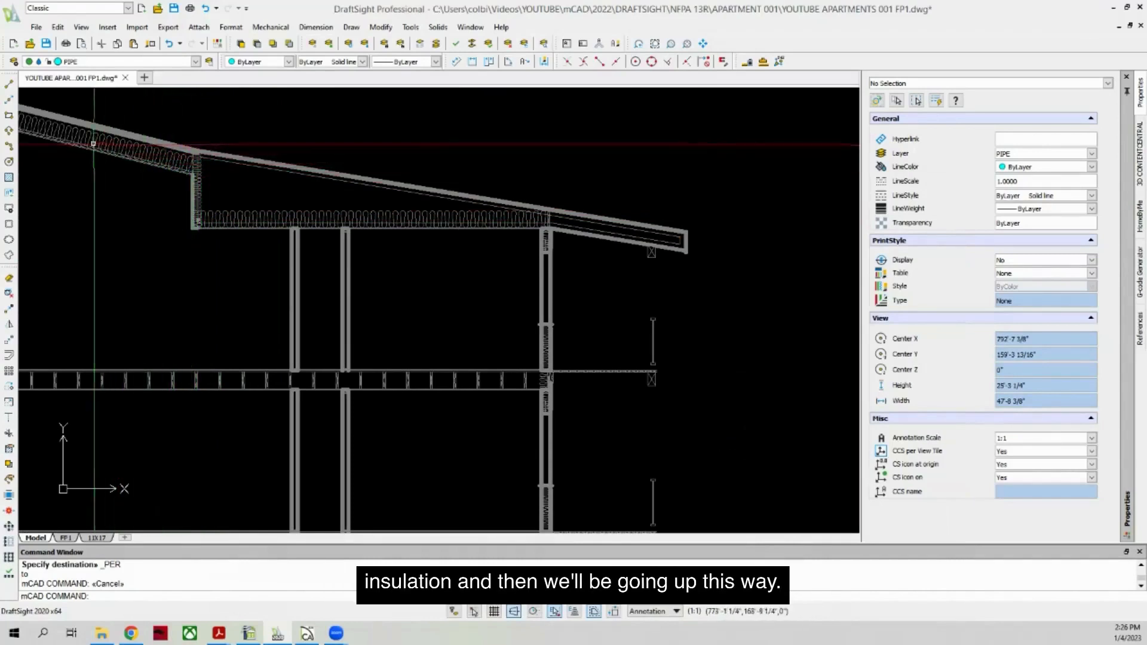
Step: Copy the riser nipple circle from the pipe dimension style sample onto the living room branch pipes of the two left third-floor units
{"action": "scroll", "coordinate": [221, 266], "scroll_direction": "down", "scroll_amount": 12}
{"action": "scroll", "coordinate": [364, 280], "scroll_direction": "up", "scroll_amount": 10}
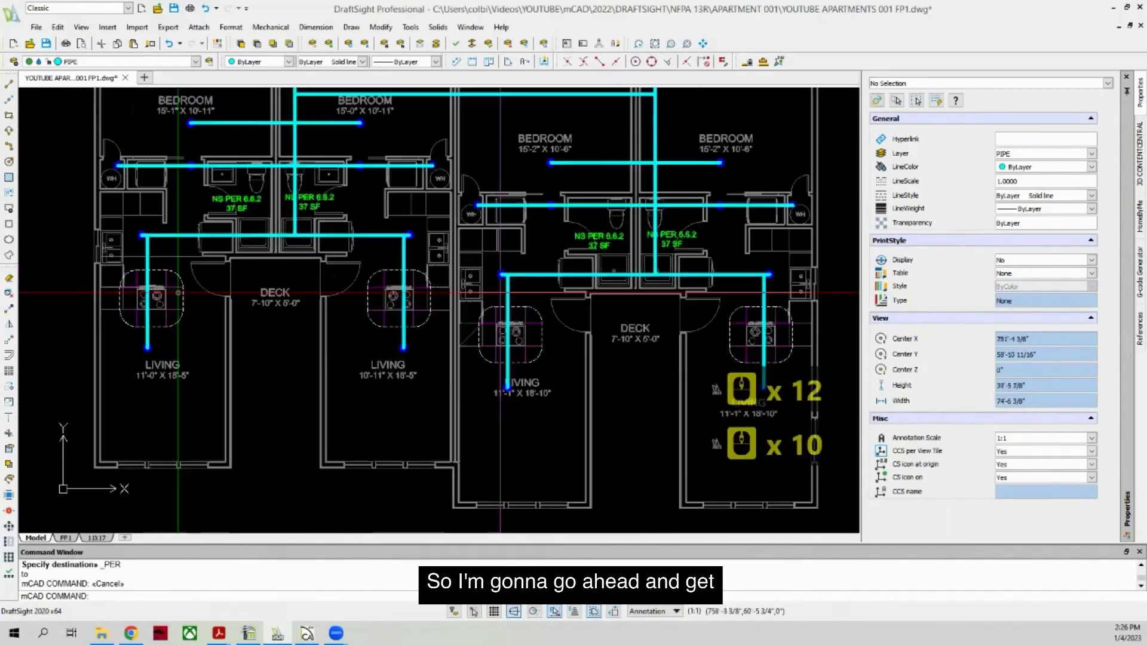
{"action": "scroll", "coordinate": [365, 280], "scroll_direction": "down", "scroll_amount": 7}
{"action": "scroll", "coordinate": [382, 279], "scroll_direction": "down", "scroll_amount": 6}
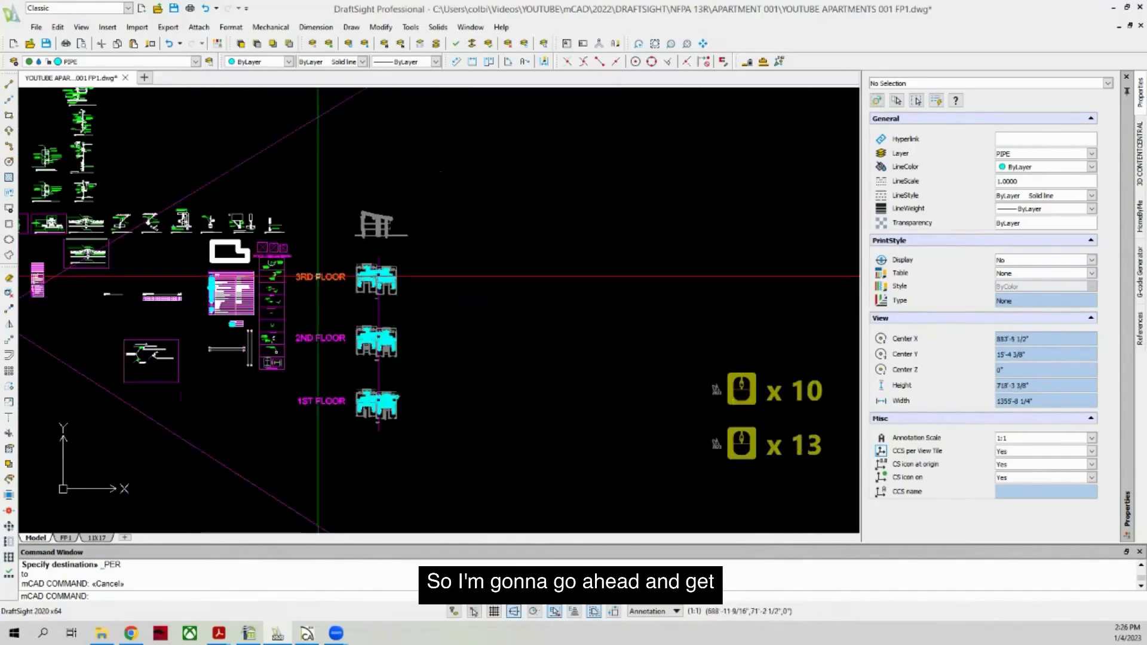
{"action": "scroll", "coordinate": [123, 272], "scroll_direction": "down", "scroll_amount": 2}
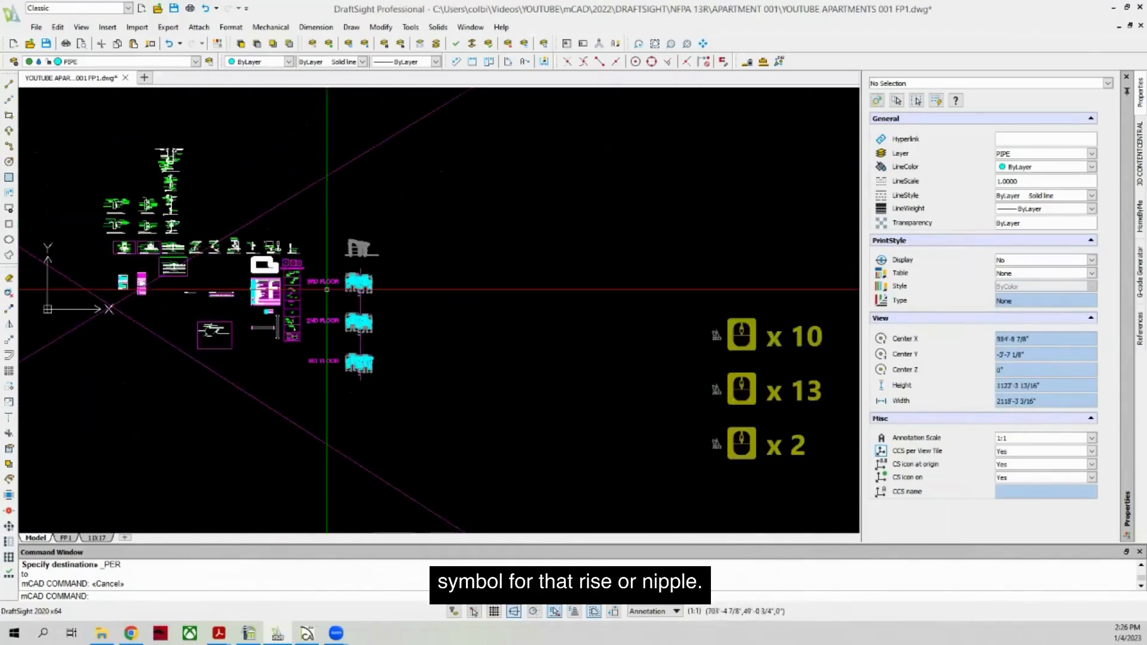
{"action": "scroll", "coordinate": [118, 277], "scroll_direction": "up", "scroll_amount": 8}
{"action": "scroll", "coordinate": [111, 279], "scroll_direction": "up", "scroll_amount": 9}
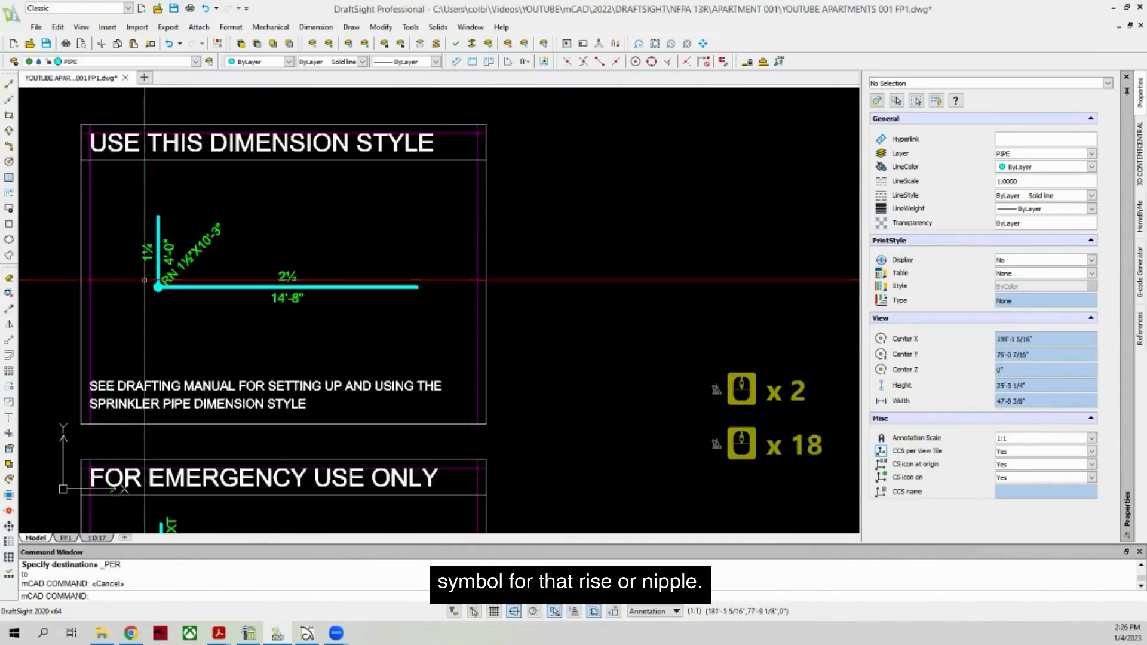
{"action": "scroll", "coordinate": [145, 280], "scroll_direction": "up", "scroll_amount": 8}
{"action": "scroll", "coordinate": [221, 320], "scroll_direction": "up", "scroll_amount": 2}
{"action": "left_click", "coordinate": [228, 321]}
{"action": "left_click", "coordinate": [84, 364]}
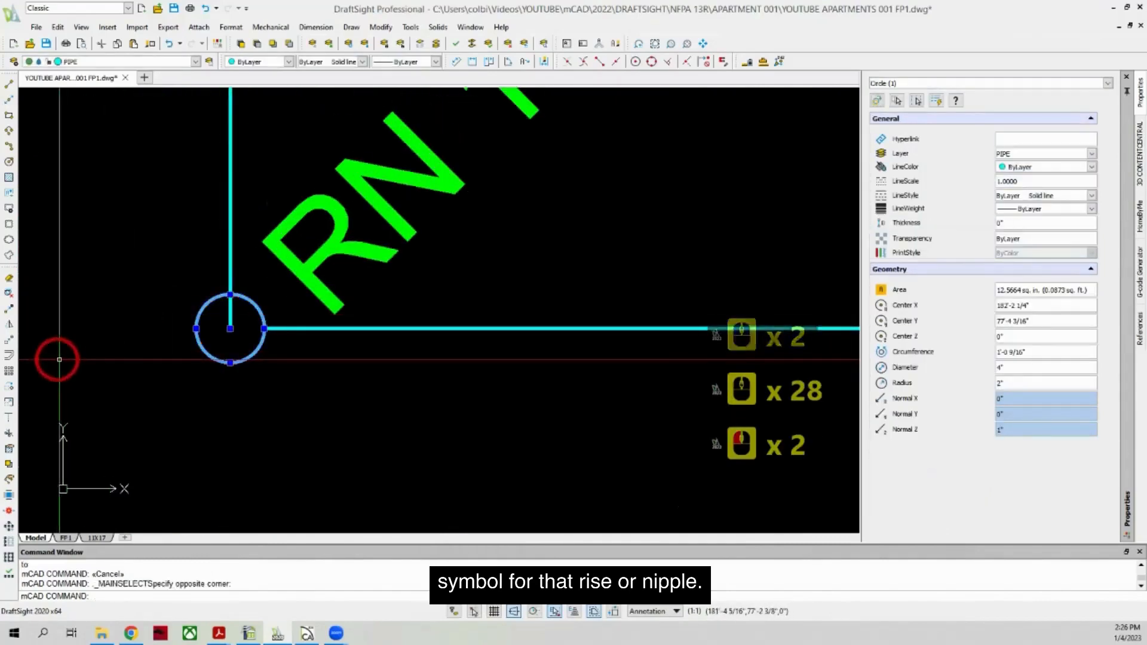
{"action": "key", "text": "Escape"}
{"action": "scroll", "coordinate": [179, 317], "scroll_direction": "down", "scroll_amount": 4}
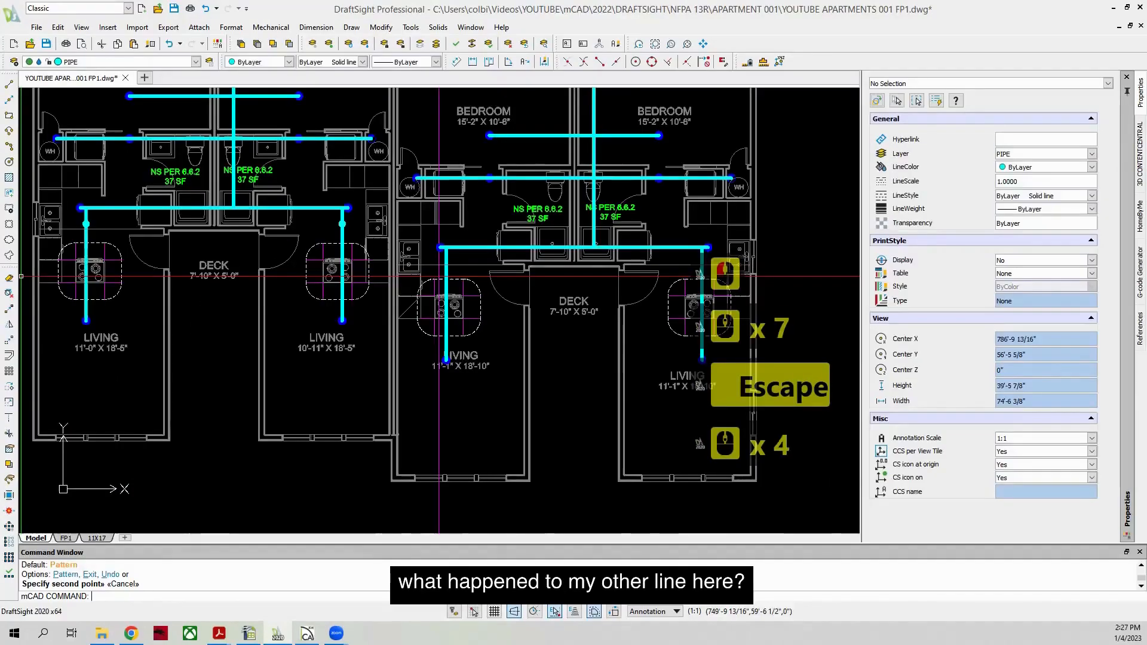
Step: Copy the rightmost unit's ceiling-change line back to the wall corner beside the deck door in the second third-floor unit
{"action": "left_click", "coordinate": [9, 310]}
{"action": "scroll", "coordinate": [660, 270], "scroll_direction": "up", "scroll_amount": 4}
{"action": "left_click", "coordinate": [660, 261]}
{"action": "right_click", "coordinate": [660, 262]}
{"action": "scroll", "coordinate": [654, 261], "scroll_direction": "up", "scroll_amount": 4}
{"action": "left_click", "coordinate": [612, 272]}
{"action": "scroll", "coordinate": [612, 277], "scroll_direction": "down", "scroll_amount": 12}
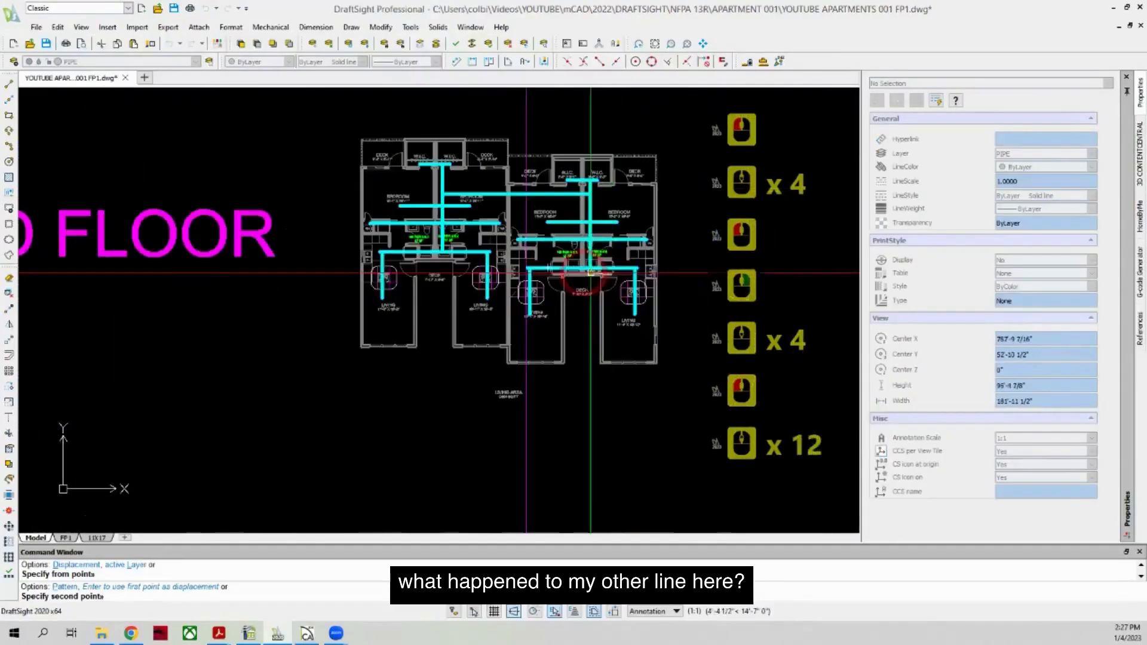
{"action": "scroll", "coordinate": [523, 276], "scroll_direction": "up", "scroll_amount": 6}
{"action": "scroll", "coordinate": [704, 159], "scroll_direction": "up", "scroll_amount": 7}
{"action": "left_click", "coordinate": [282, 197]}
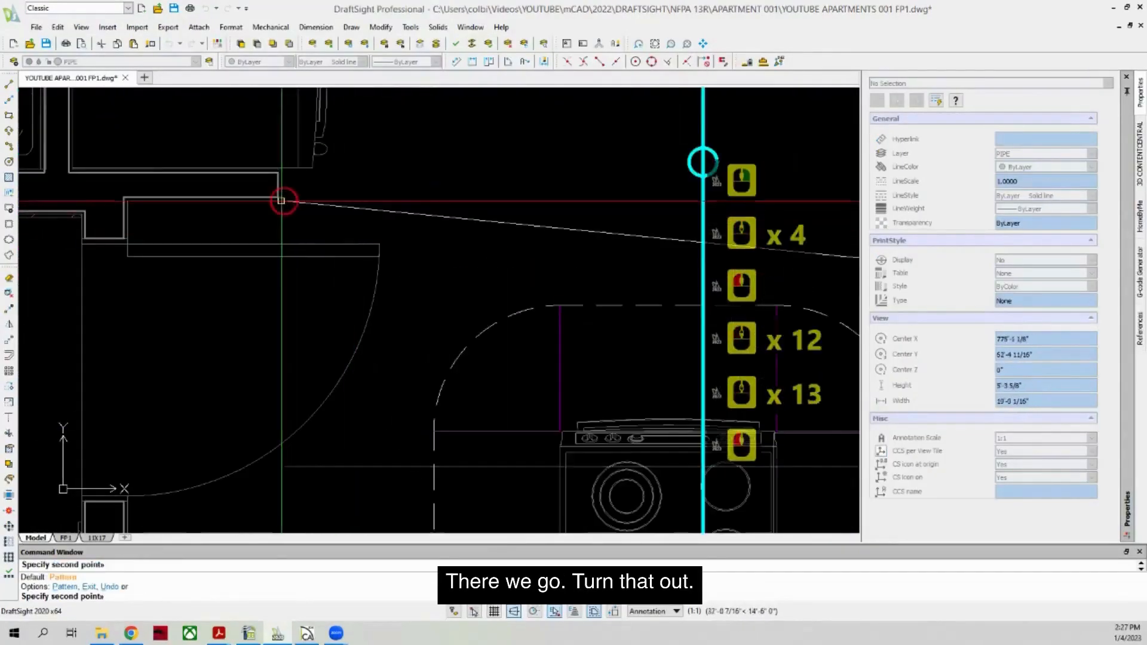
Step: Trim the excess part of the copied ceiling-change line at the wall corner beside the deck door
{"action": "scroll", "coordinate": [239, 264], "scroll_direction": "down", "scroll_amount": 5}
{"action": "key", "text": "Escape"}
{"action": "scroll", "coordinate": [455, 222], "scroll_direction": "up", "scroll_amount": 5}
{"action": "left_click", "coordinate": [8, 433]}
{"action": "left_click", "coordinate": [271, 249]}
{"action": "right_click", "coordinate": [266, 248]}
{"action": "left_click", "coordinate": [259, 248]}
{"action": "right_click", "coordinate": [206, 248]}
{"action": "scroll", "coordinate": [198, 247], "scroll_direction": "down", "scroll_amount": 10}
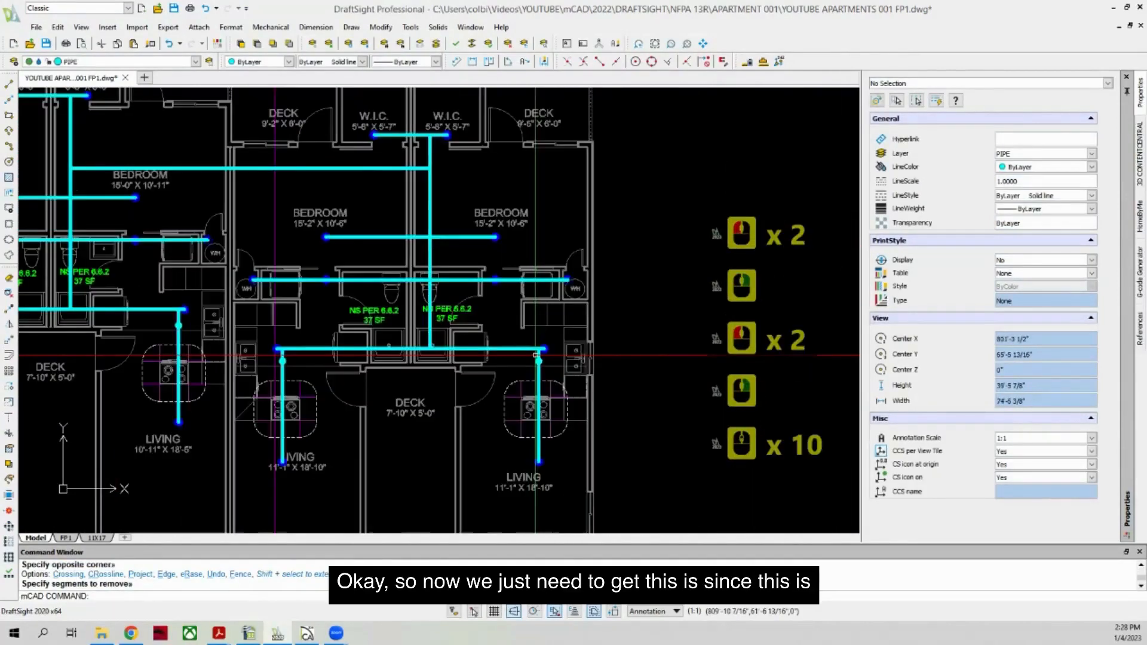
Step: Examine the third-floor piping across all four units, considering whether the mains should be looped
{"action": "scroll", "coordinate": [536, 355], "scroll_direction": "down", "scroll_amount": 3}
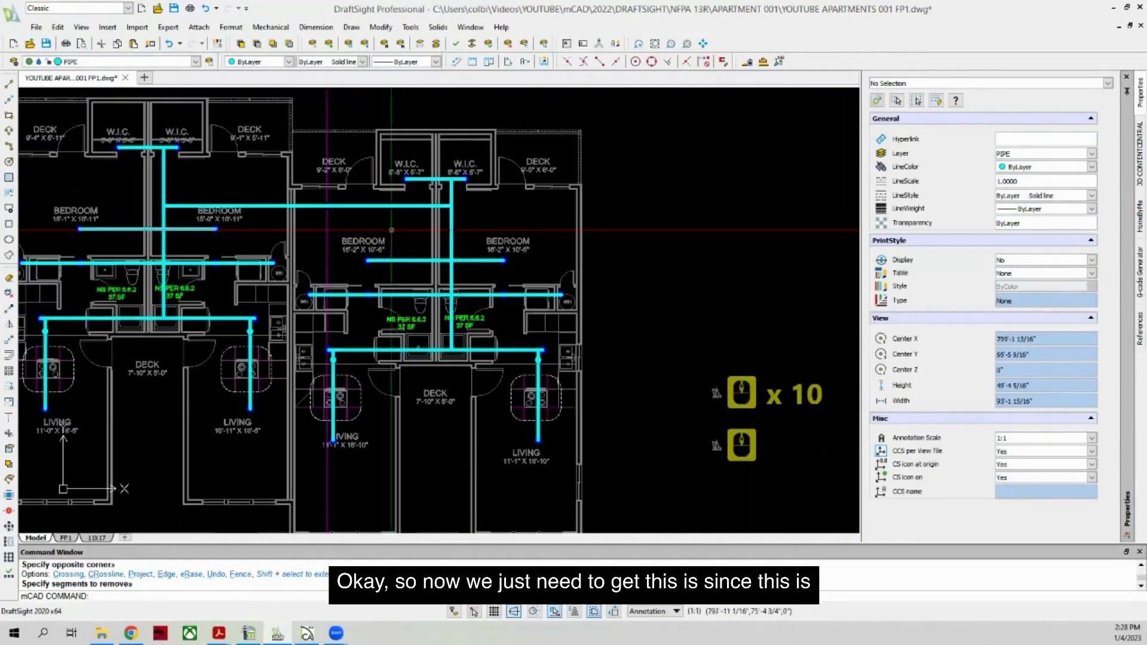
{"action": "scroll", "coordinate": [400, 219], "scroll_direction": "down", "scroll_amount": 7}
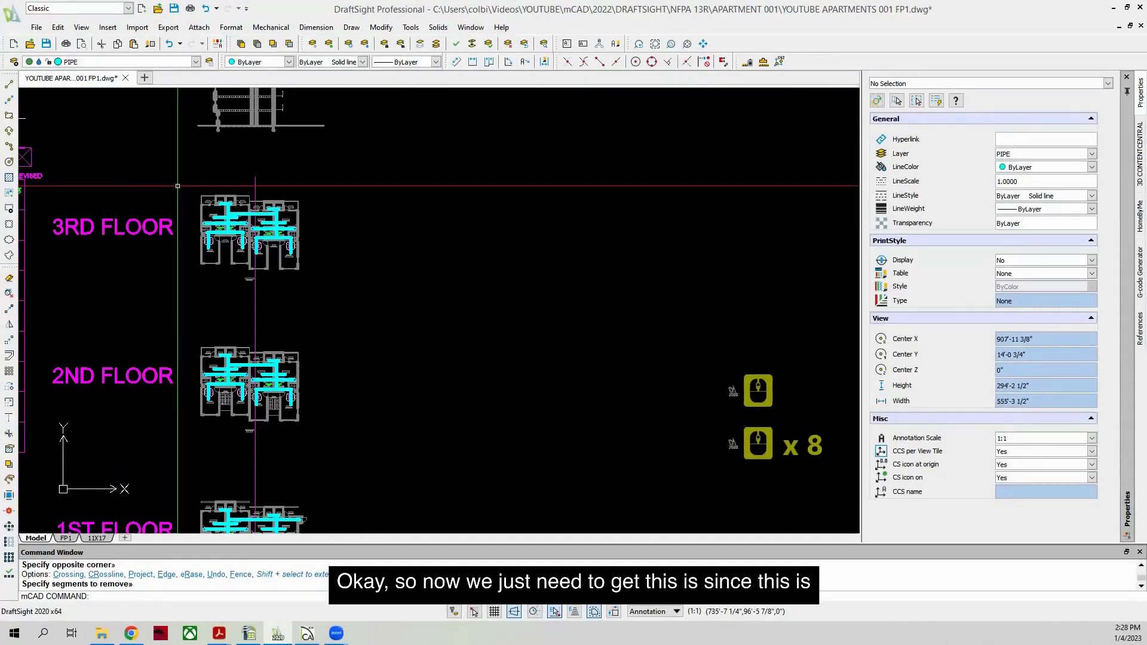
{"action": "scroll", "coordinate": [237, 209], "scroll_direction": "up", "scroll_amount": 4}
{"action": "scroll", "coordinate": [237, 209], "scroll_direction": "up", "scroll_amount": 2}
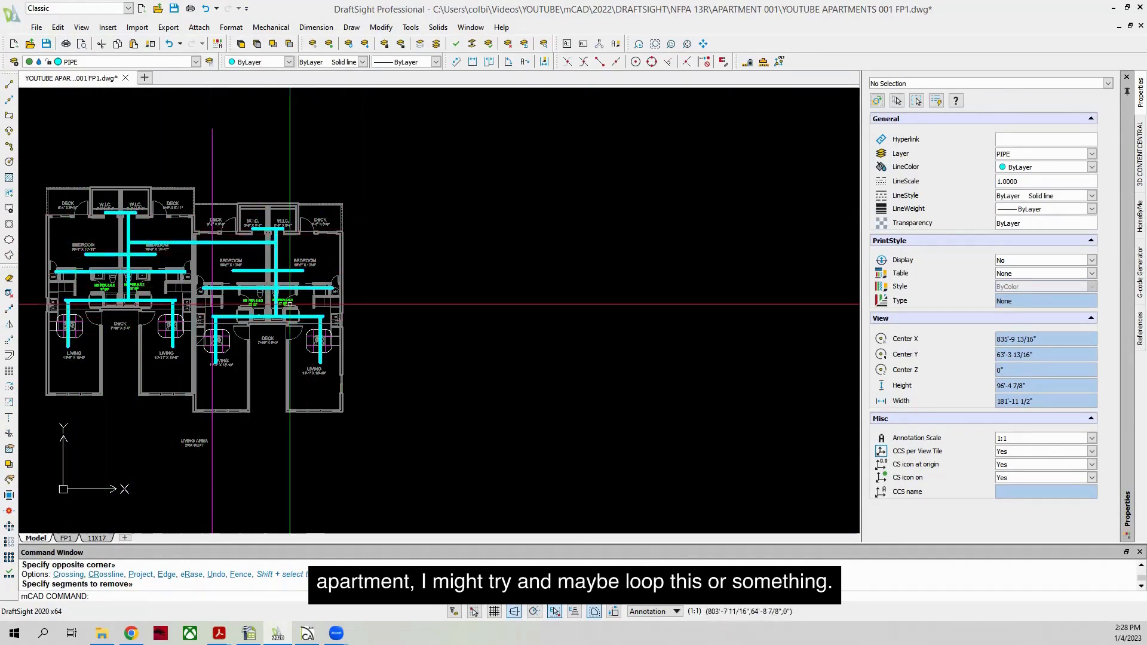
{"action": "scroll", "coordinate": [196, 278], "scroll_direction": "down", "scroll_amount": 4}
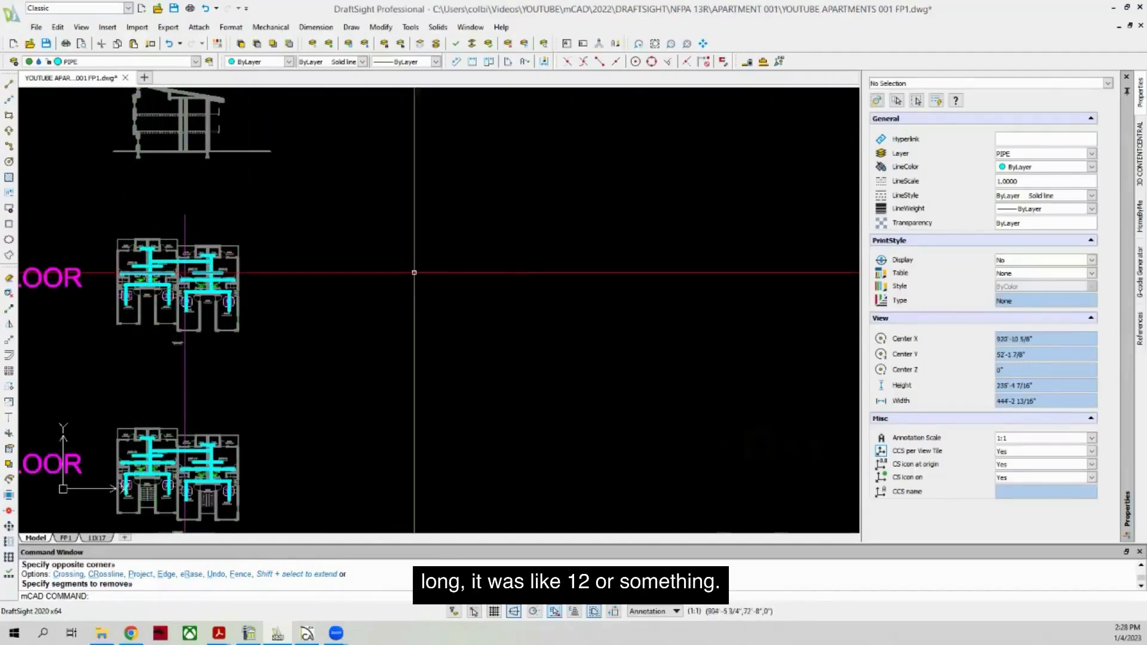
{"action": "scroll", "coordinate": [184, 325], "scroll_direction": "down", "scroll_amount": 2}
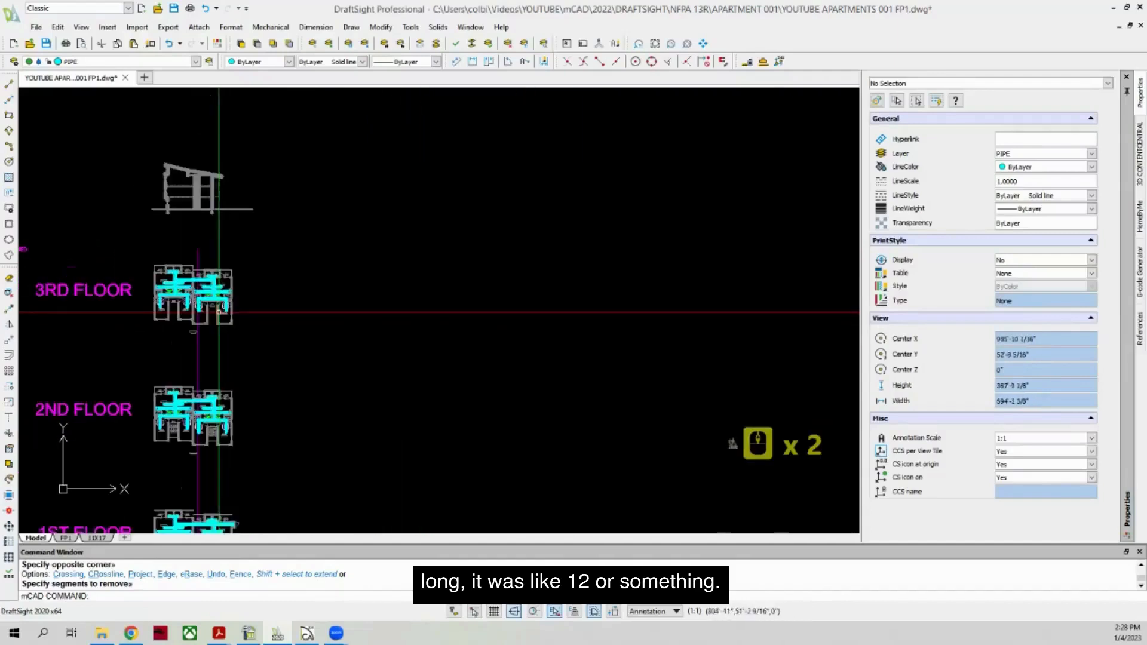
{"action": "scroll", "coordinate": [237, 300], "scroll_direction": "up", "scroll_amount": 5}
{"action": "scroll", "coordinate": [245, 300], "scroll_direction": "up", "scroll_amount": 1}
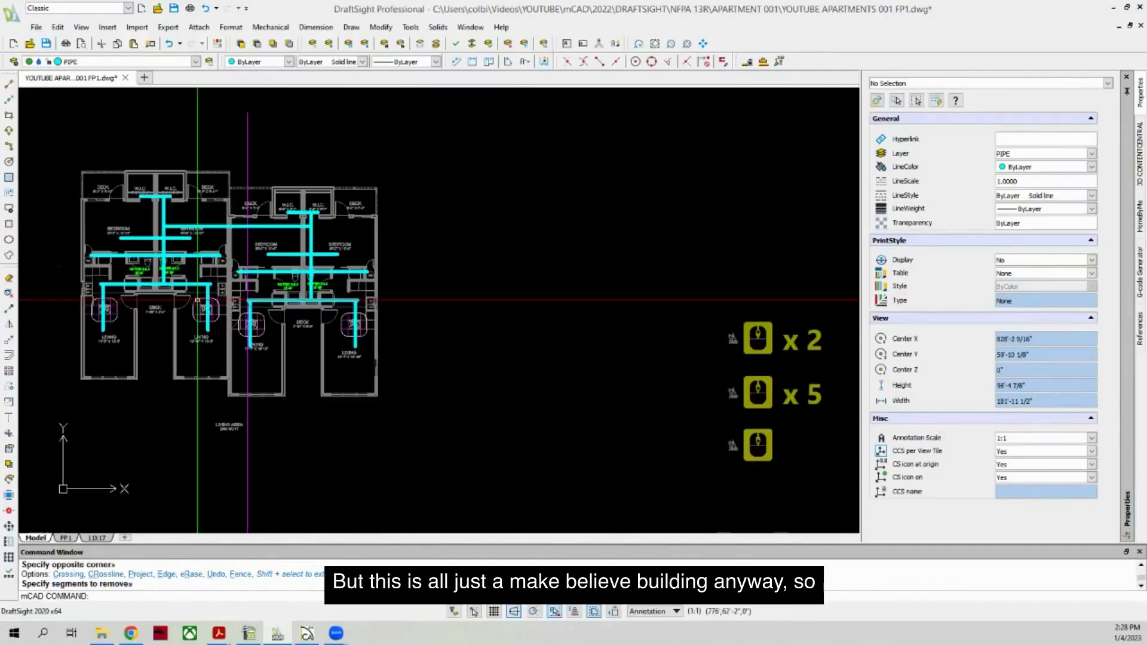
{"action": "scroll", "coordinate": [198, 300], "scroll_direction": "down", "scroll_amount": 1}
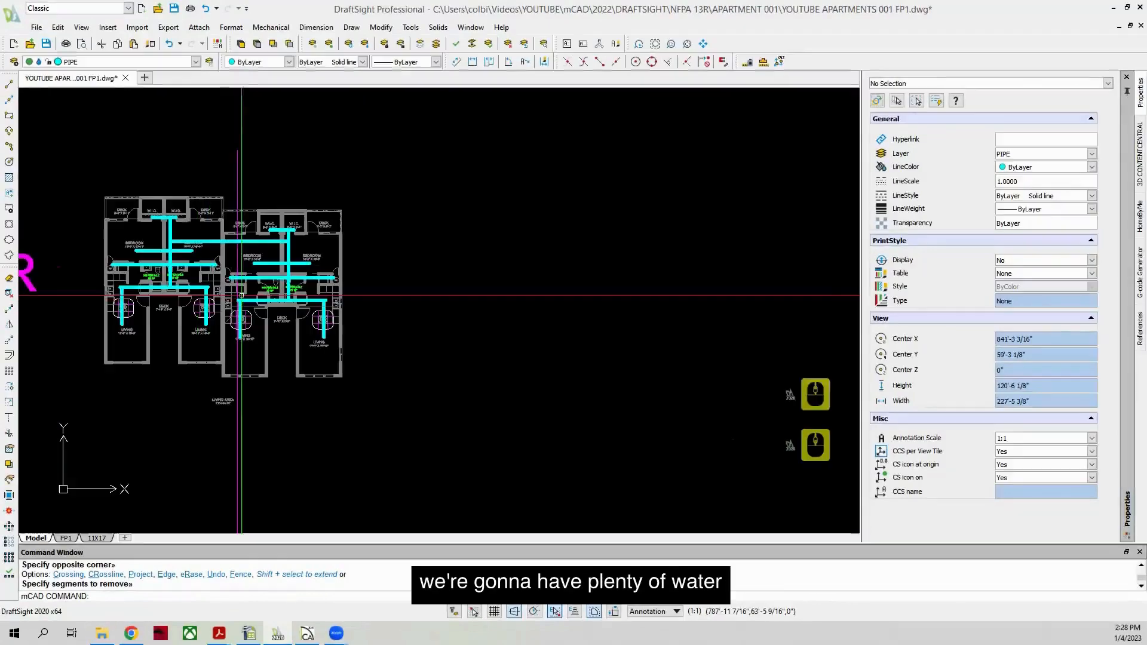
{"action": "scroll", "coordinate": [261, 255], "scroll_direction": "down", "scroll_amount": 1}
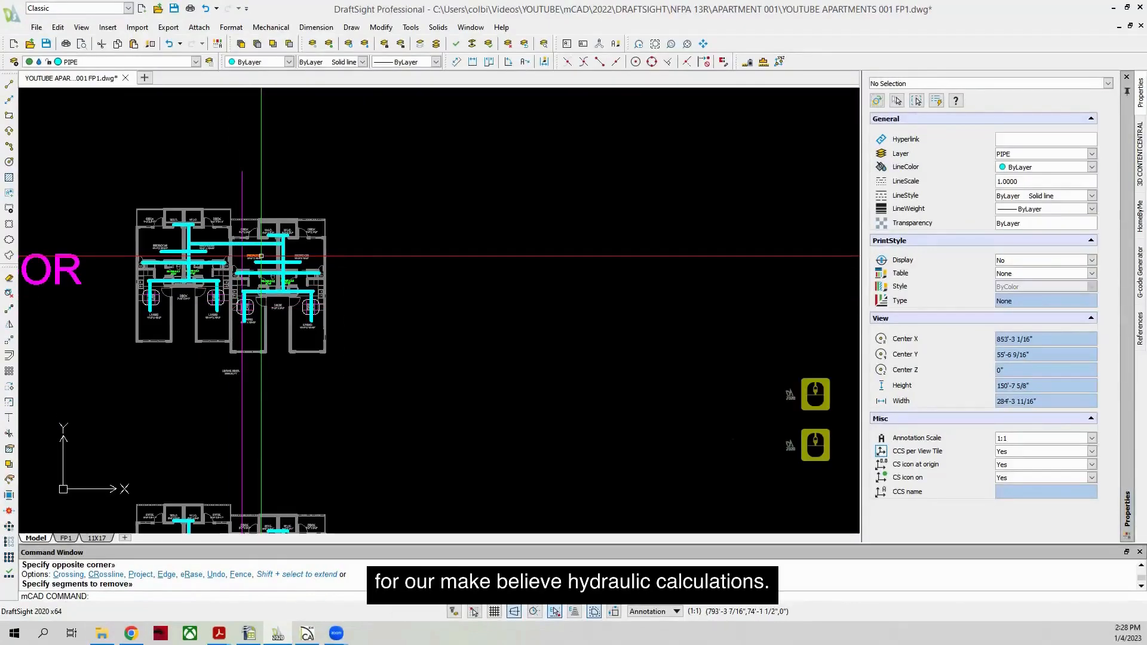
{"action": "scroll", "coordinate": [261, 256], "scroll_direction": "up", "scroll_amount": 3}
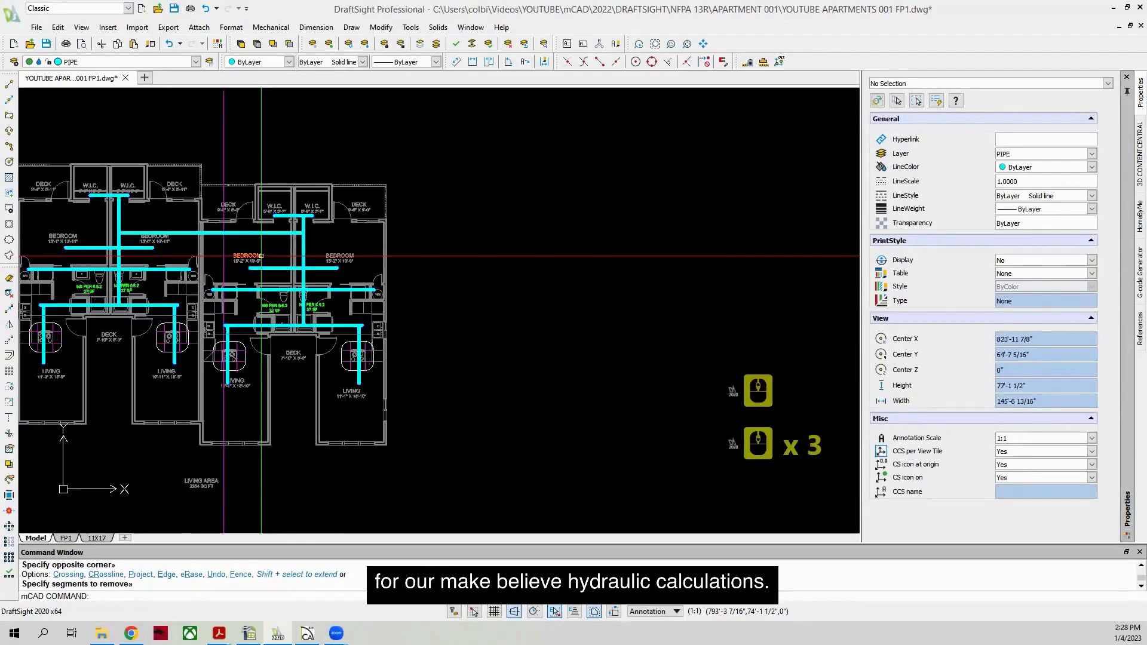
{"action": "scroll", "coordinate": [261, 255], "scroll_direction": "down", "scroll_amount": 2}
Step: Examine the lower floor plans around the bathrooms for a place to run pipe from floor to floor
{"action": "scroll", "coordinate": [259, 253], "scroll_direction": "down", "scroll_amount": 7}
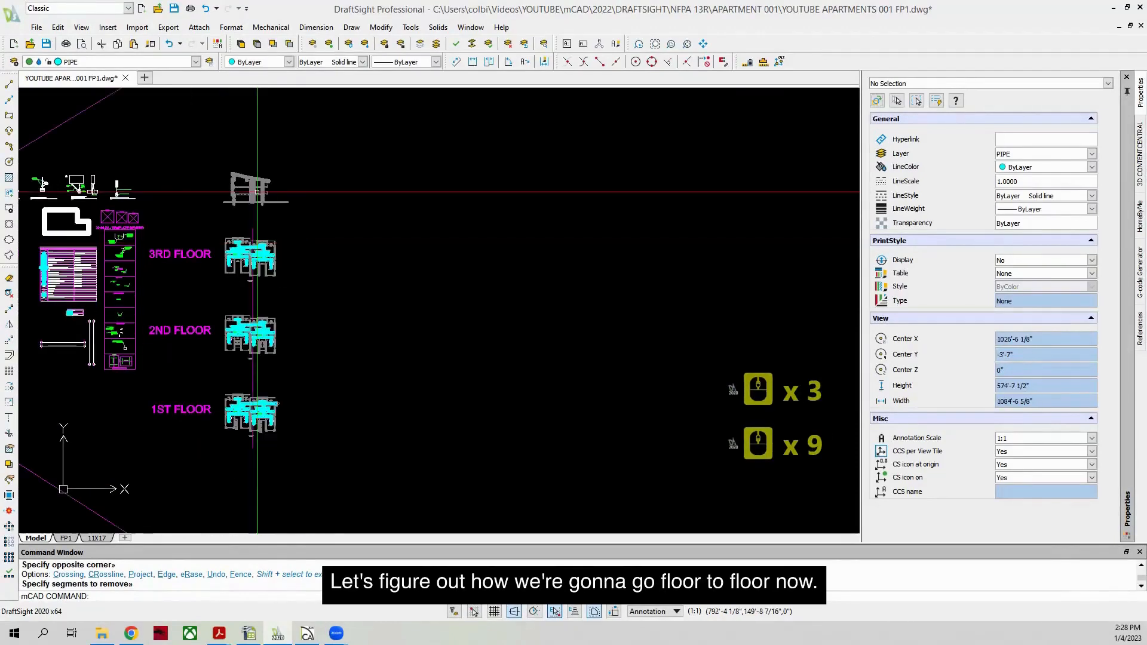
{"action": "scroll", "coordinate": [261, 193], "scroll_direction": "up", "scroll_amount": 1}
{"action": "scroll", "coordinate": [278, 472], "scroll_direction": "up", "scroll_amount": 6}
{"action": "scroll", "coordinate": [277, 471], "scroll_direction": "down", "scroll_amount": 1}
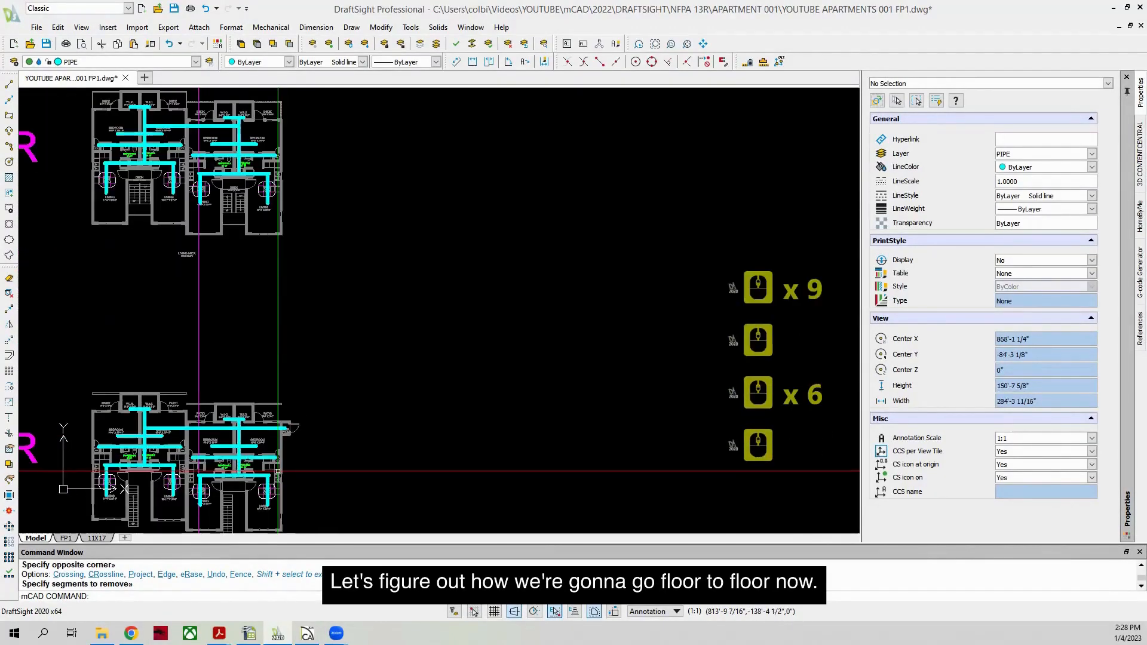
{"action": "scroll", "coordinate": [209, 181], "scroll_direction": "down", "scroll_amount": 3}
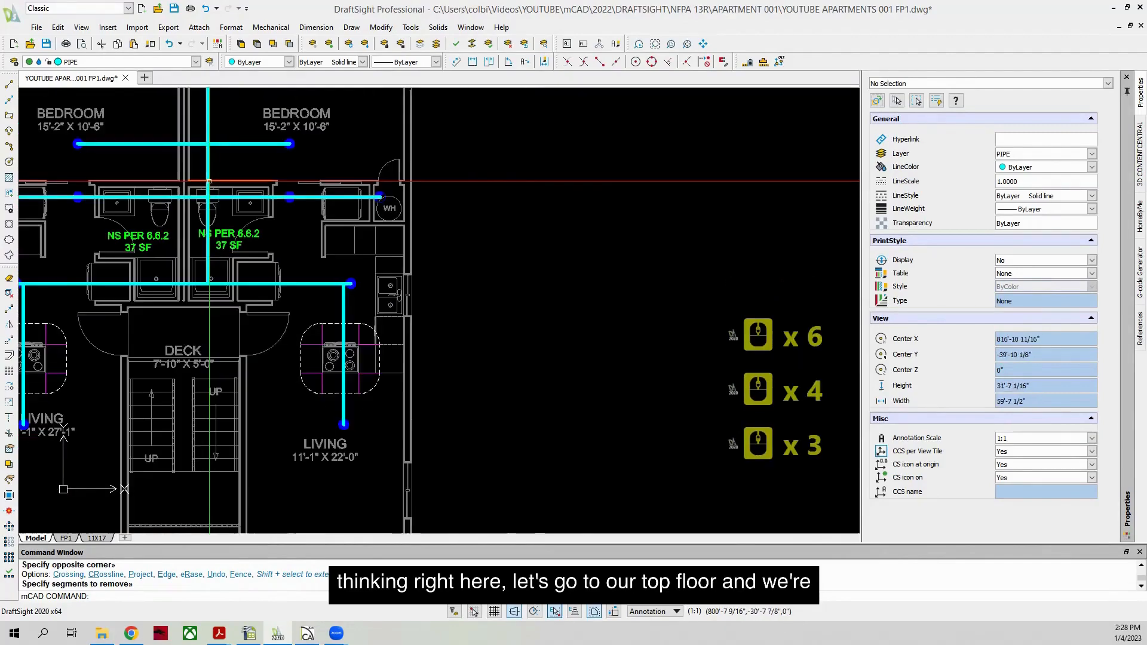
{"action": "scroll", "coordinate": [209, 182], "scroll_direction": "up", "scroll_amount": 4}
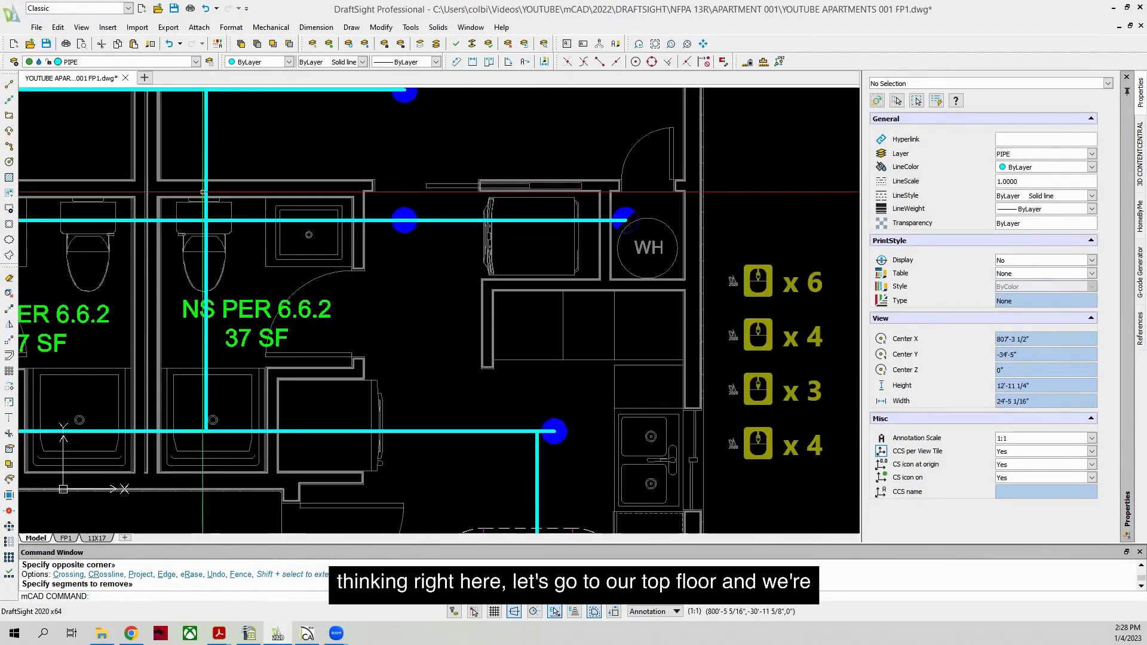
{"action": "scroll", "coordinate": [209, 191], "scroll_direction": "down", "scroll_amount": 6}
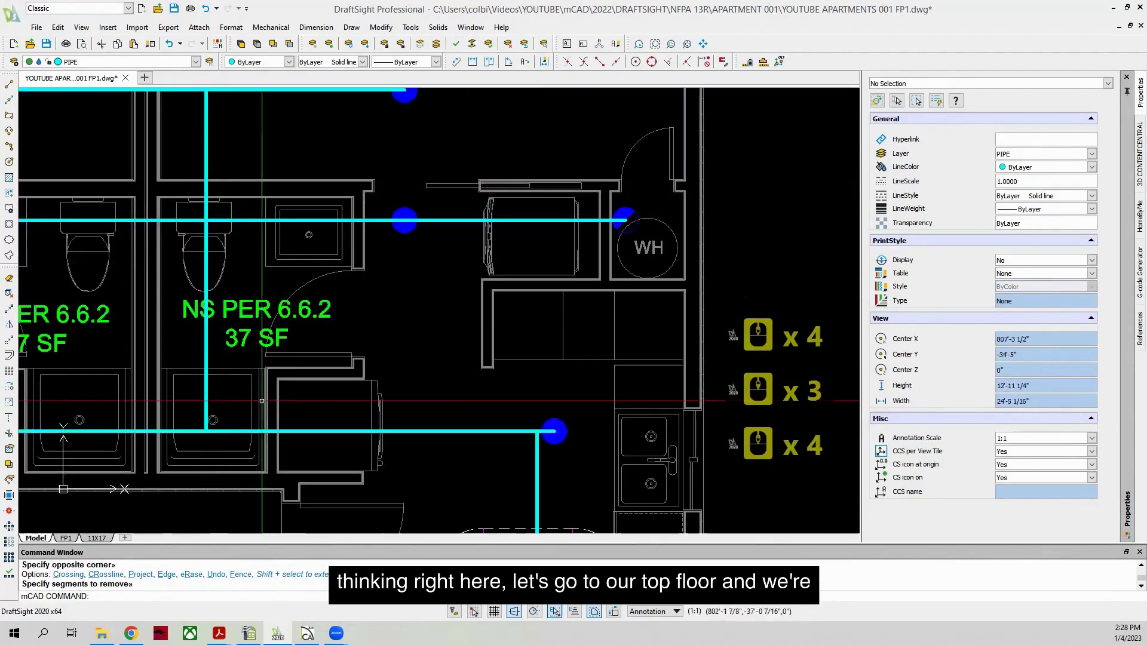
{"action": "scroll", "coordinate": [284, 351], "scroll_direction": "down", "scroll_amount": 7}
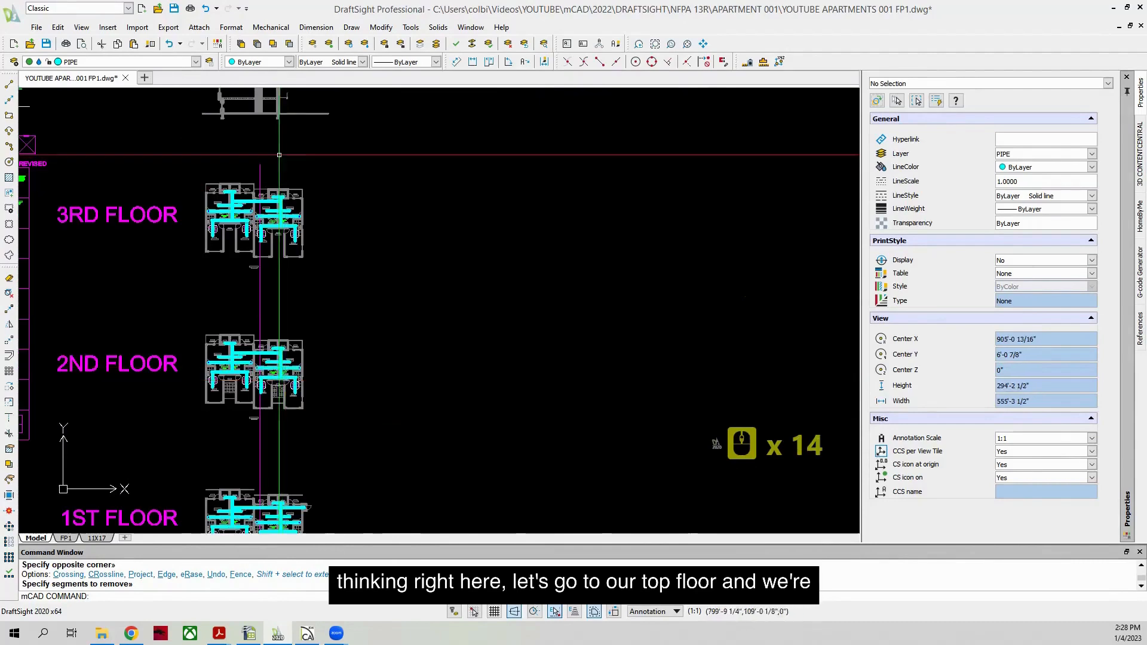
Step: Copy the rightmost third-floor unit's riser nipple circle onto the vertical main just above the bathroom wall behind the toilet
{"action": "scroll", "coordinate": [311, 230], "scroll_direction": "up", "scroll_amount": 9}
{"action": "scroll", "coordinate": [310, 227], "scroll_direction": "up", "scroll_amount": 3}
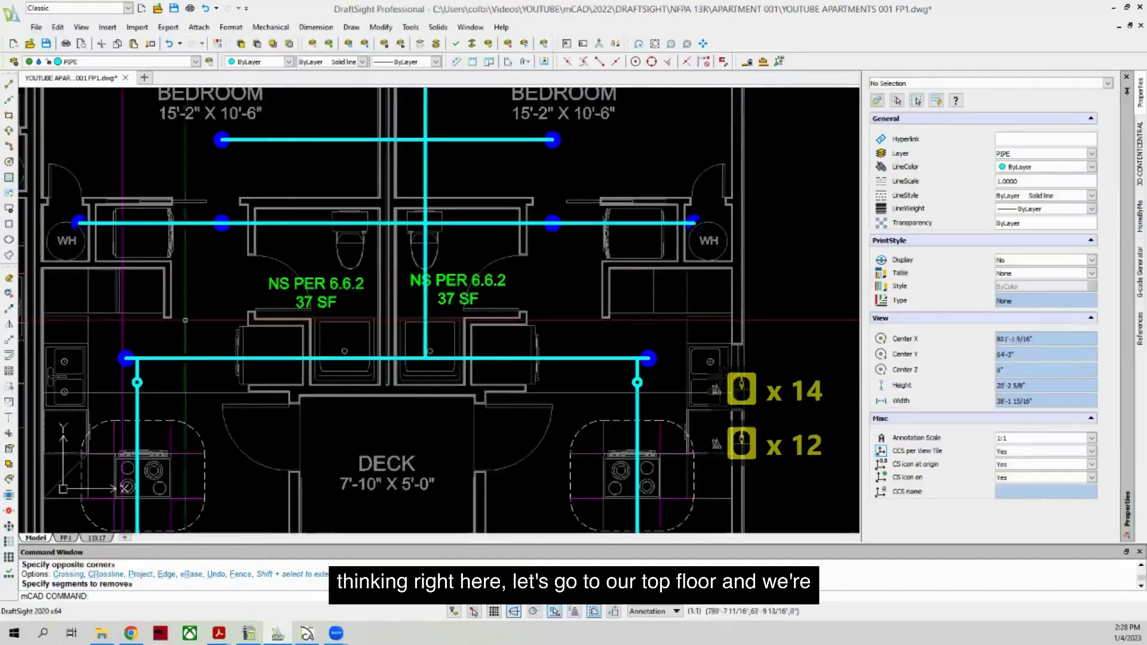
{"action": "scroll", "coordinate": [351, 298], "scroll_direction": "down", "scroll_amount": 3}
{"action": "scroll", "coordinate": [351, 298], "scroll_direction": "up", "scroll_amount": 6}
{"action": "left_click", "coordinate": [366, 277]}
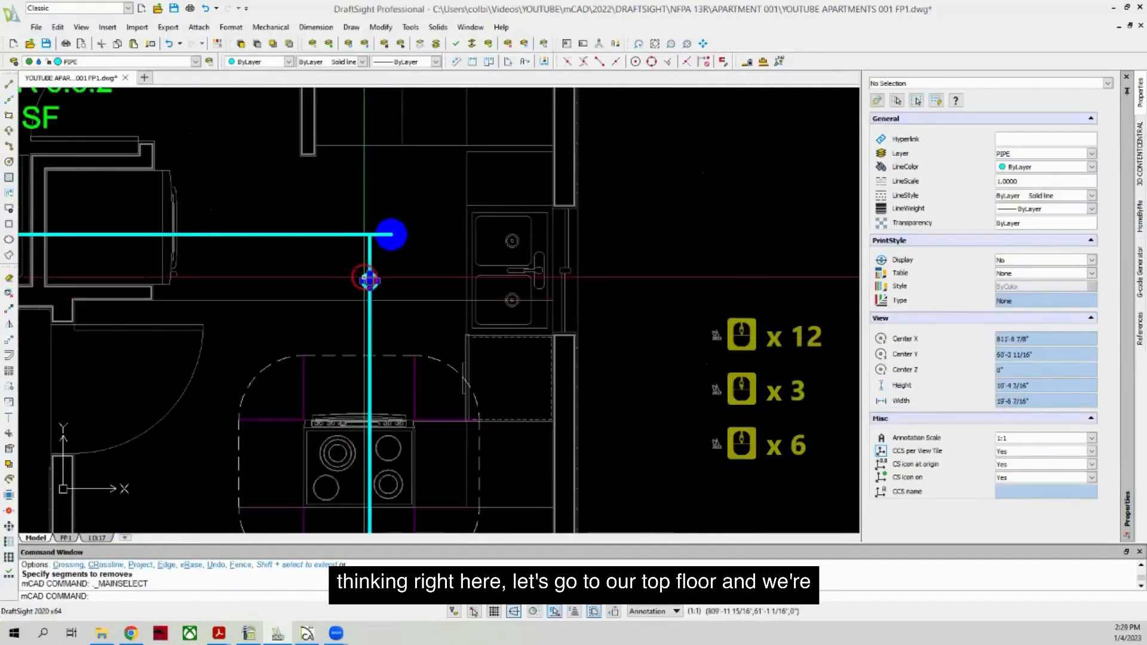
{"action": "left_click", "coordinate": [9, 309]}
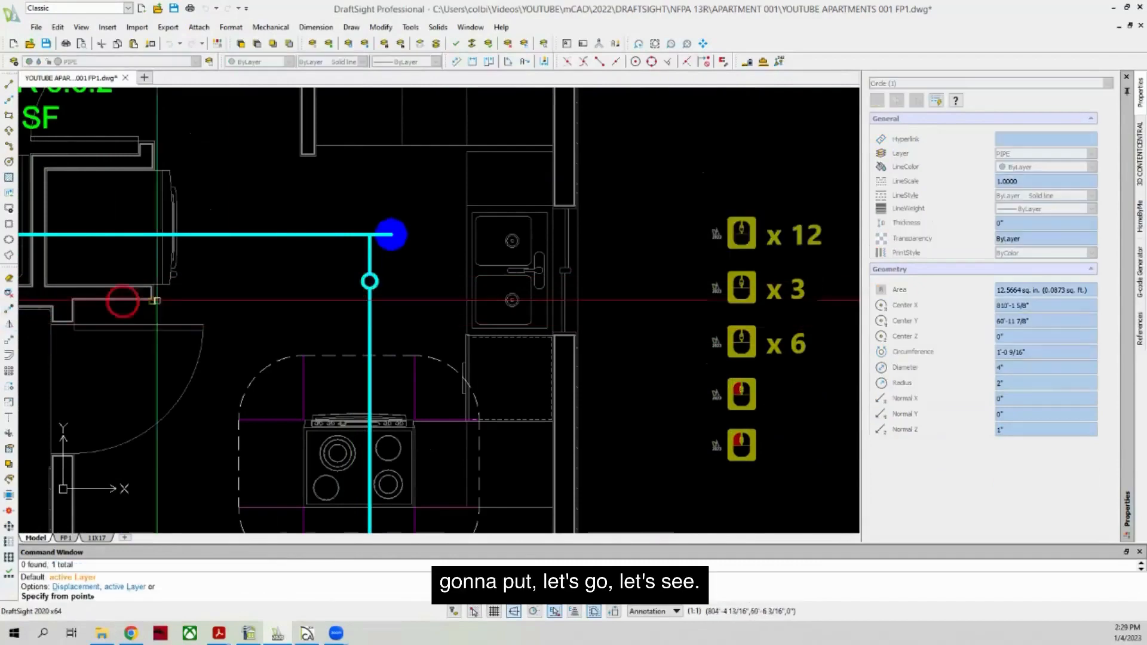
{"action": "left_click", "coordinate": [369, 281]}
{"action": "scroll", "coordinate": [369, 281], "scroll_direction": "down", "scroll_amount": 6}
{"action": "scroll", "coordinate": [287, 239], "scroll_direction": "up", "scroll_amount": 3}
{"action": "scroll", "coordinate": [287, 239], "scroll_direction": "down", "scroll_amount": 1}
{"action": "scroll", "coordinate": [287, 239], "scroll_direction": "up", "scroll_amount": 5}
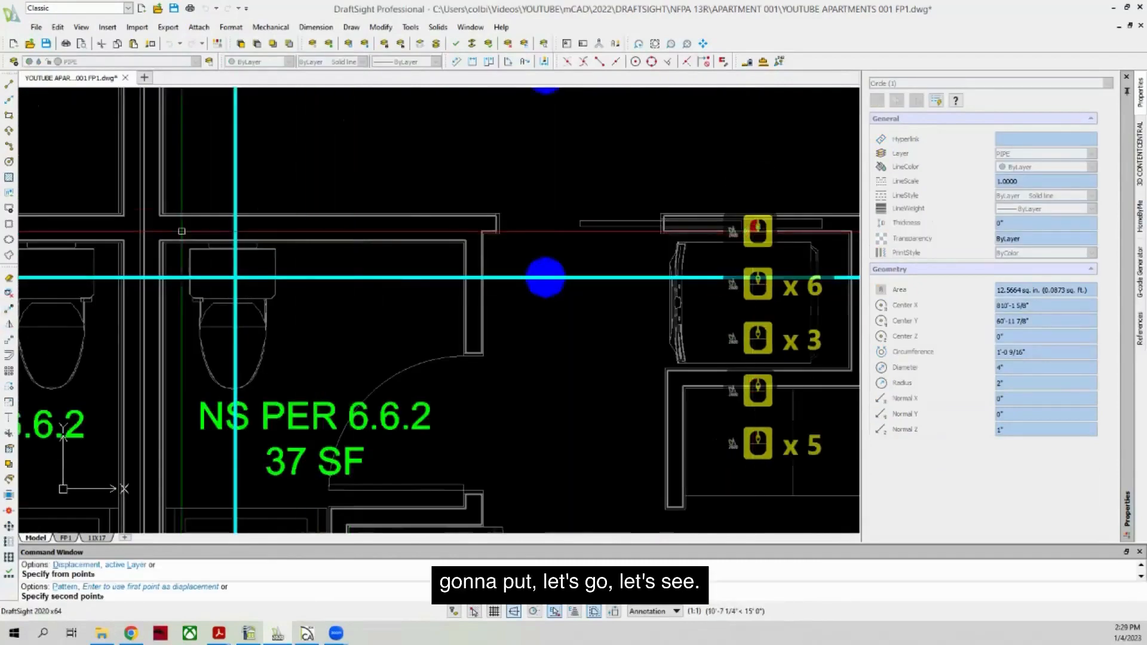
{"action": "scroll", "coordinate": [279, 228], "scroll_direction": "up", "scroll_amount": 3}
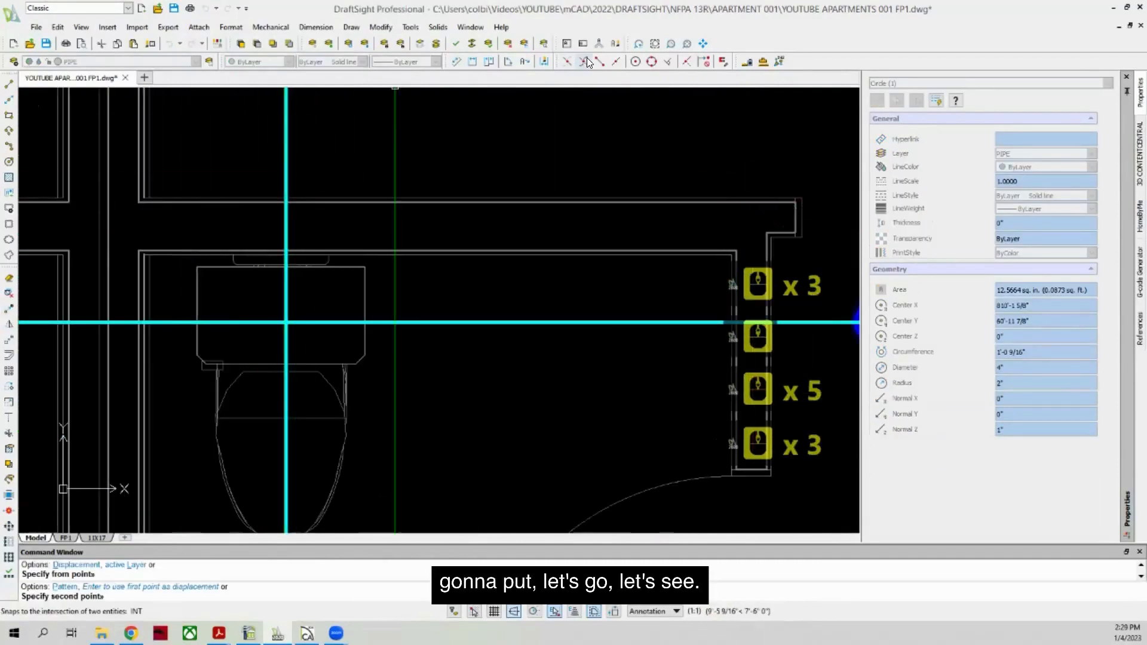
{"action": "left_click", "coordinate": [682, 61]}
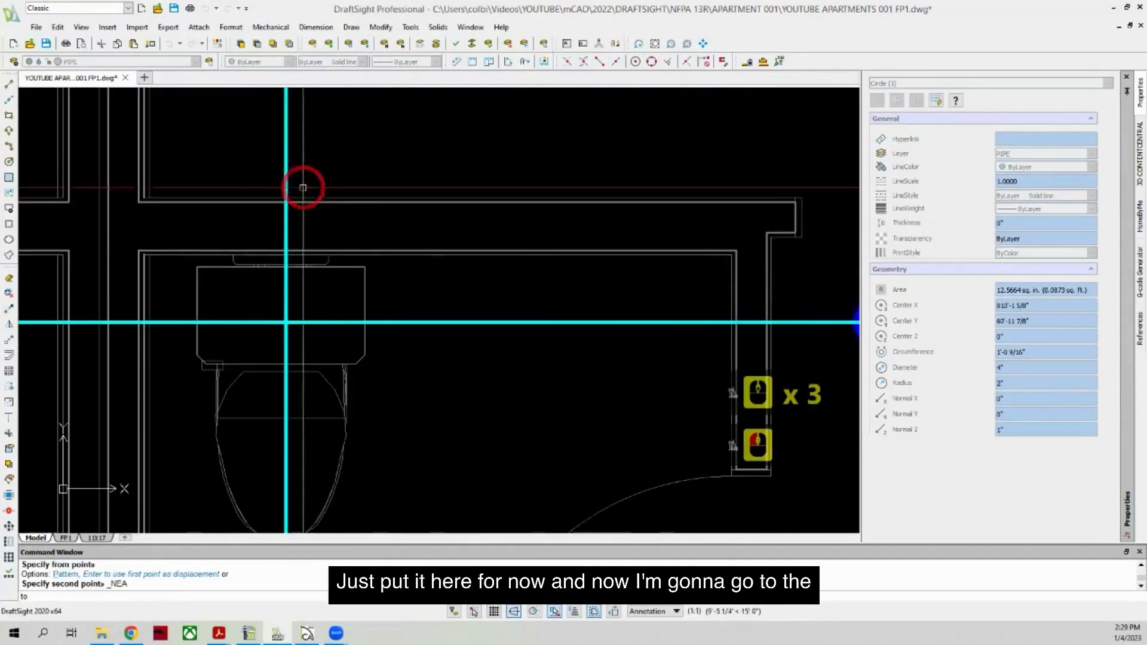
{"action": "left_click", "coordinate": [286, 153]}
Step: Draw a short line across the end of the wall behind the toilet and move the copied circle to its midpoint
{"action": "key", "text": "Escape"}
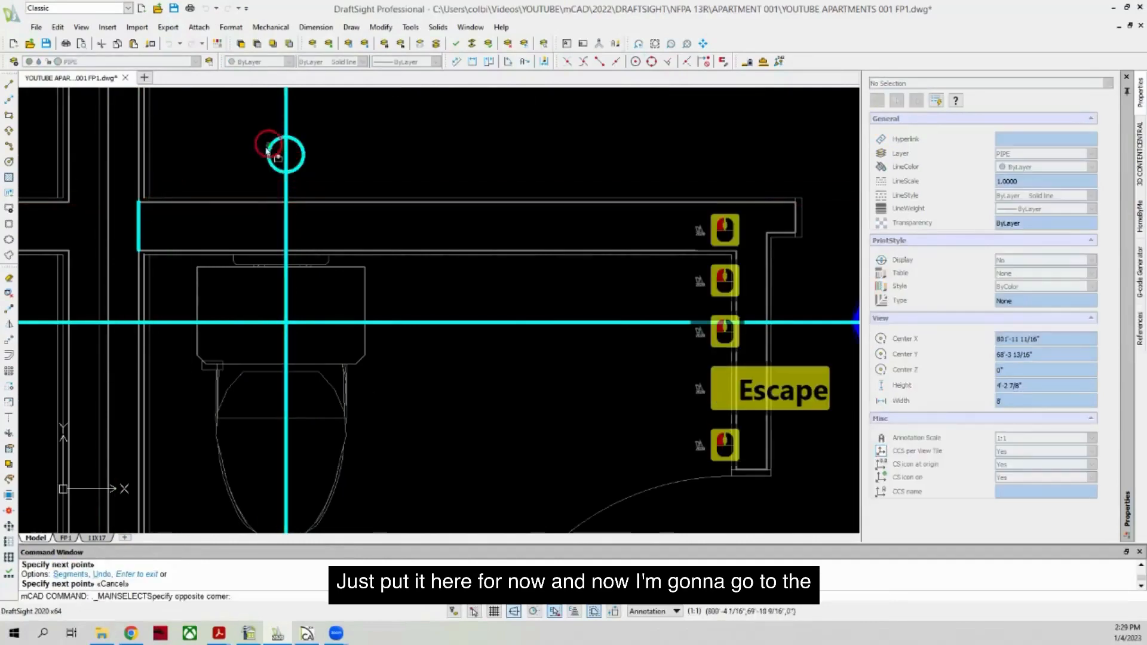
{"action": "left_click", "coordinate": [259, 166]}
{"action": "left_click", "coordinate": [285, 155]}
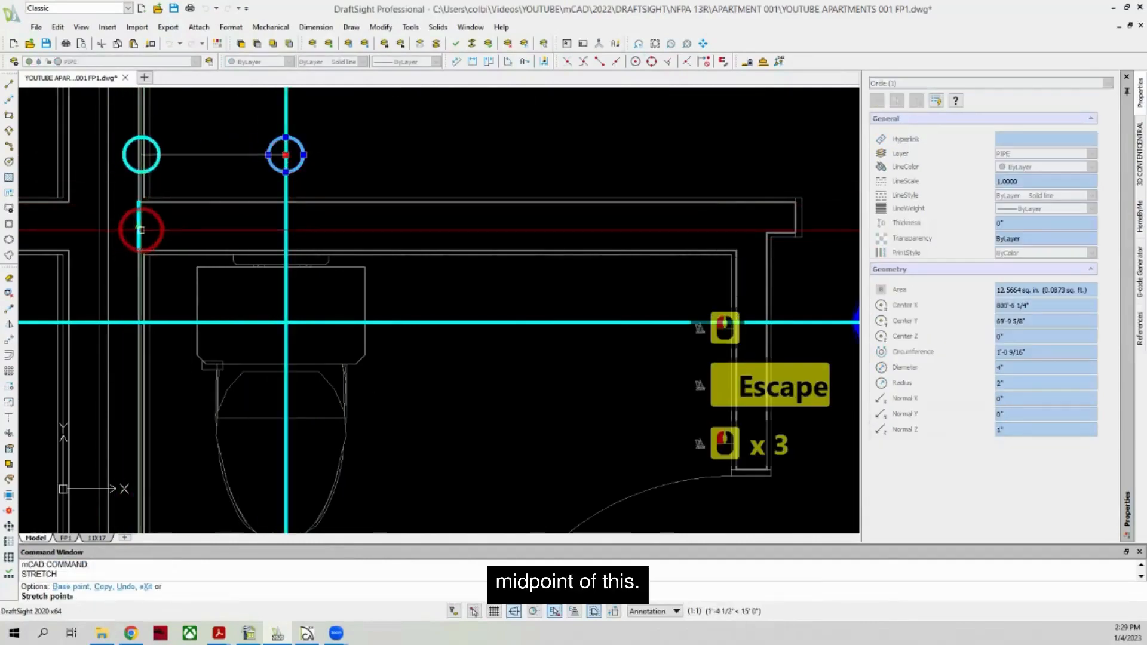
{"action": "left_click", "coordinate": [138, 226]}
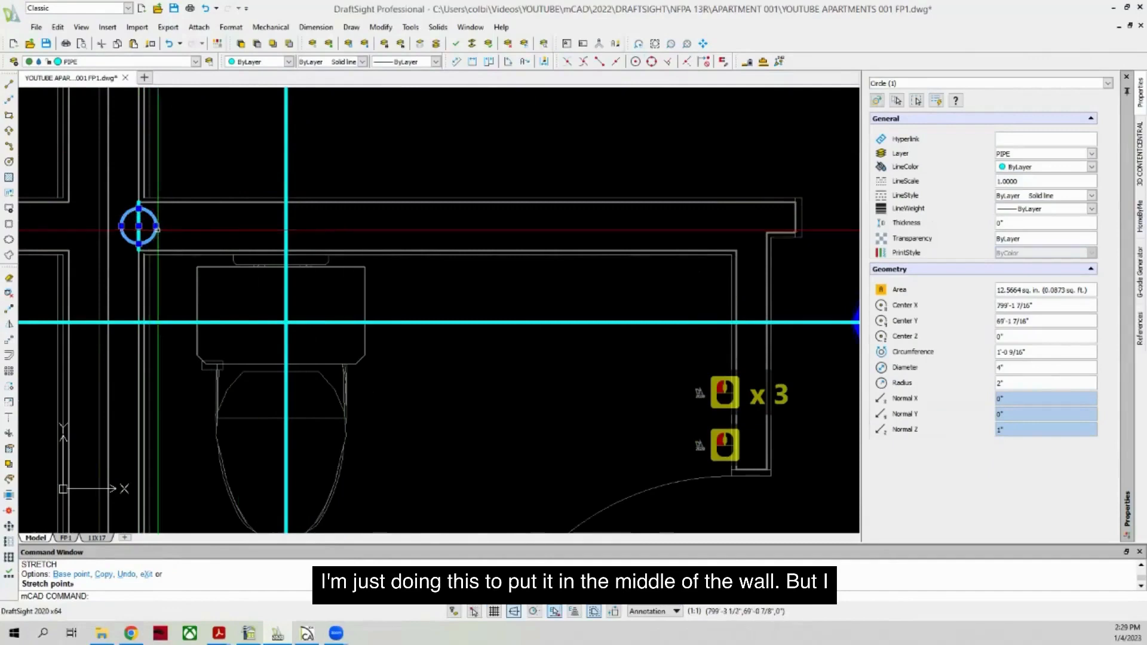
Step: Examine the walls around the two right third-floor bathrooms for a riser position clear of the plumbing stack
{"action": "scroll", "coordinate": [158, 229], "scroll_direction": "down", "scroll_amount": 8}
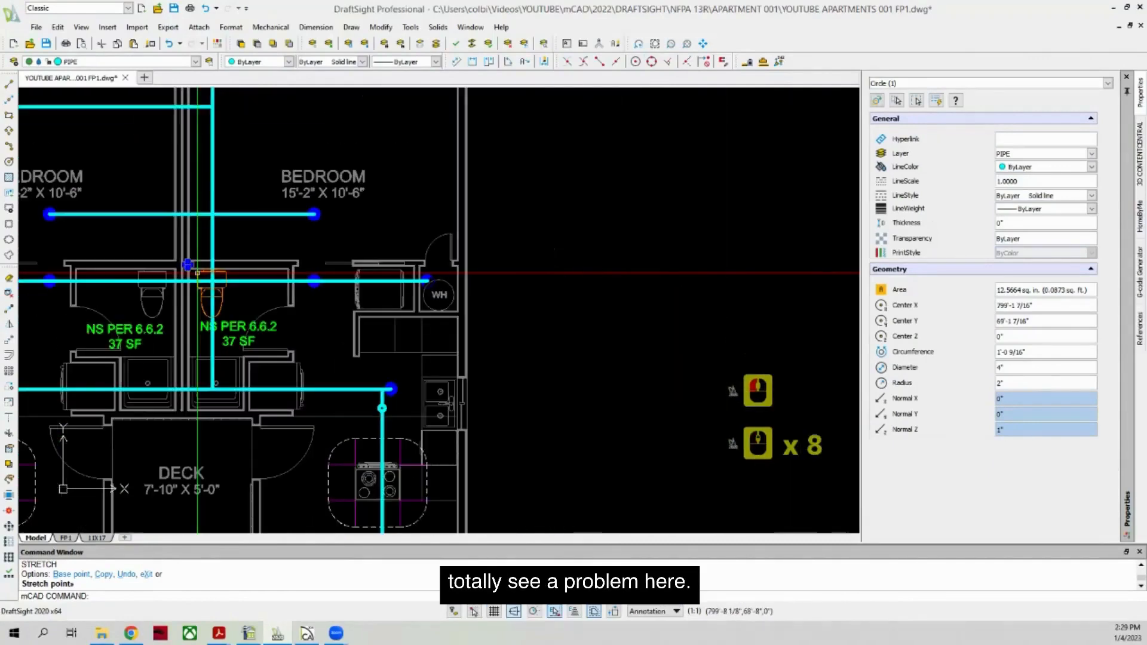
{"action": "scroll", "coordinate": [197, 273], "scroll_direction": "up", "scroll_amount": 3}
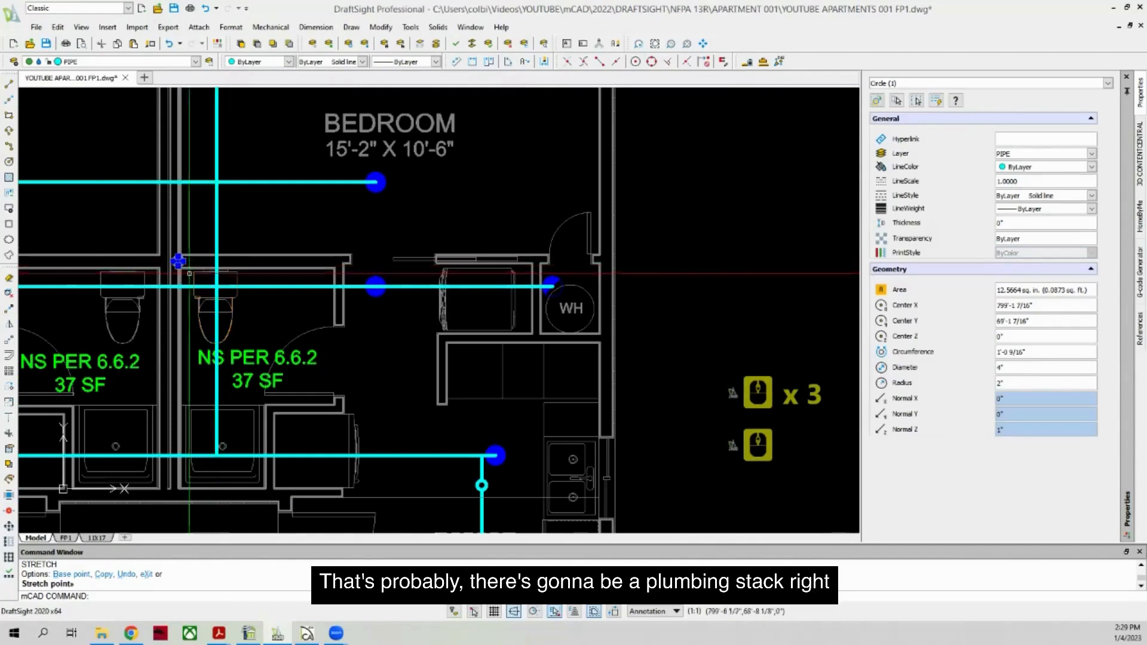
{"action": "scroll", "coordinate": [187, 272], "scroll_direction": "up", "scroll_amount": 3}
{"action": "scroll", "coordinate": [187, 272], "scroll_direction": "up", "scroll_amount": 4}
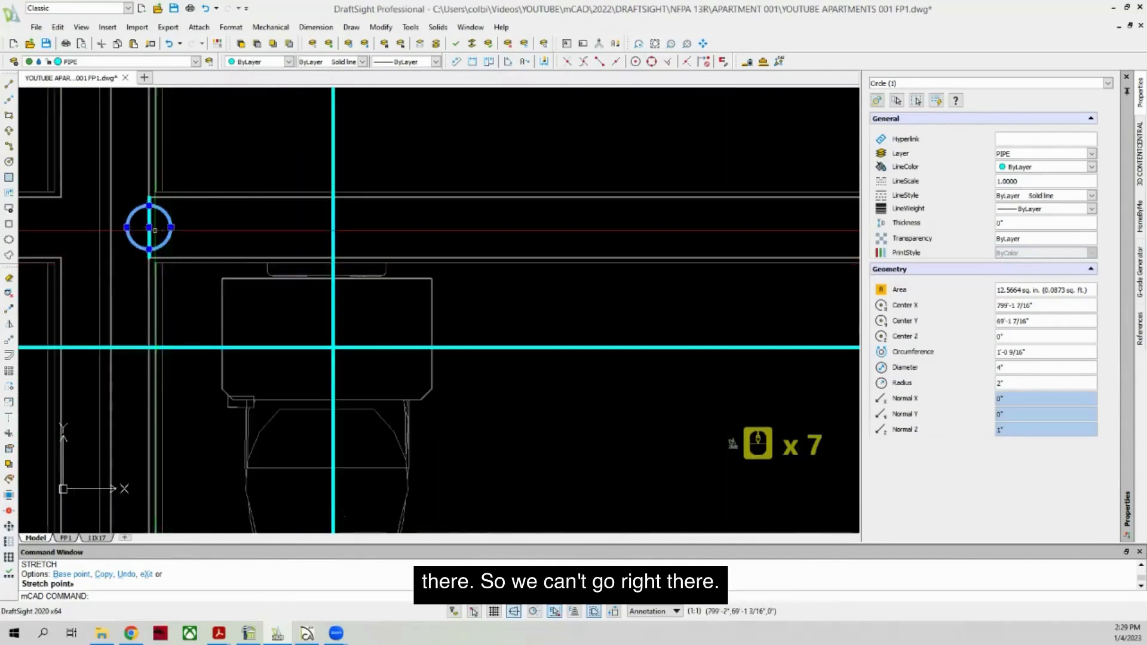
{"action": "scroll", "coordinate": [286, 340], "scroll_direction": "down", "scroll_amount": 8}
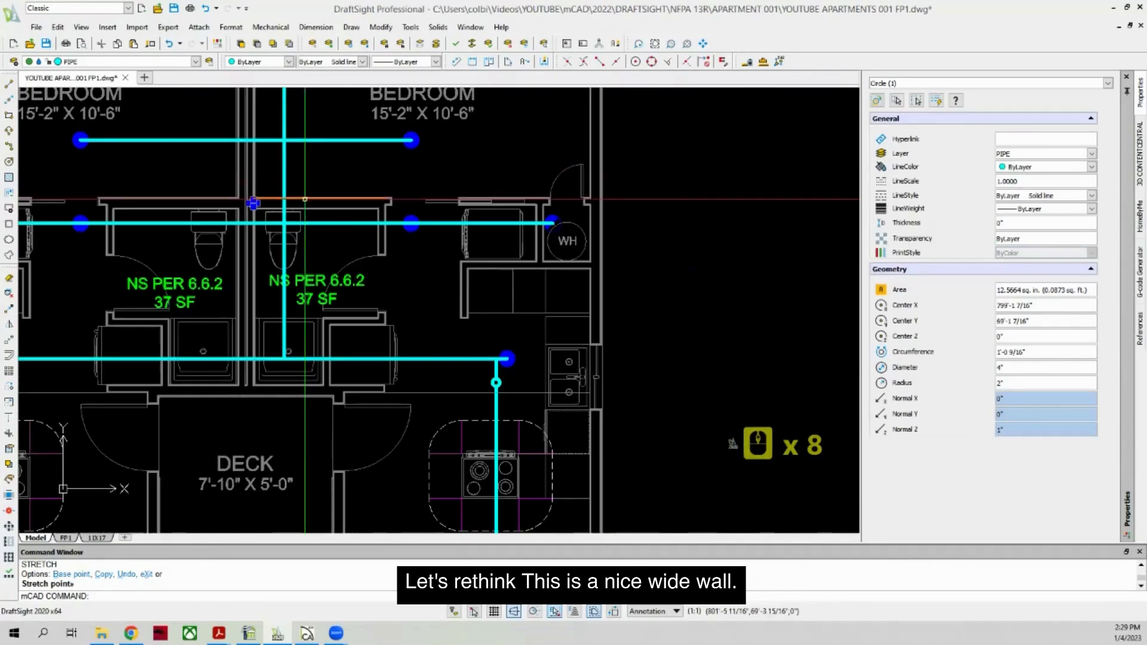
{"action": "scroll", "coordinate": [305, 199], "scroll_direction": "down", "scroll_amount": 6}
{"action": "scroll", "coordinate": [278, 193], "scroll_direction": "up", "scroll_amount": 3}
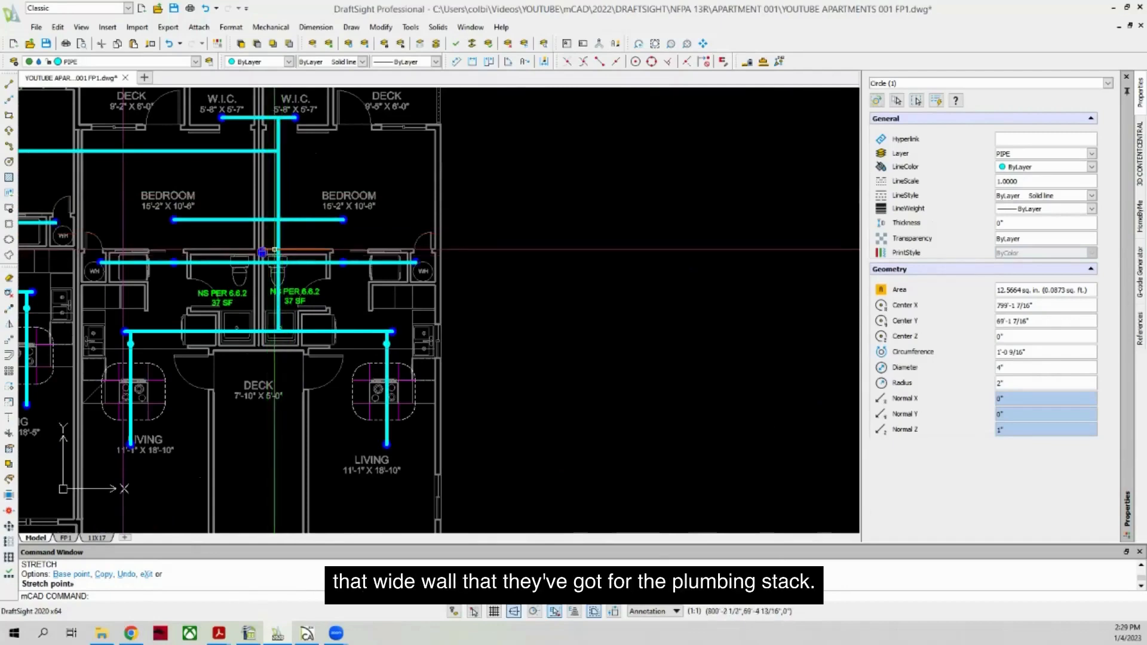
{"action": "scroll", "coordinate": [274, 250], "scroll_direction": "up", "scroll_amount": 4}
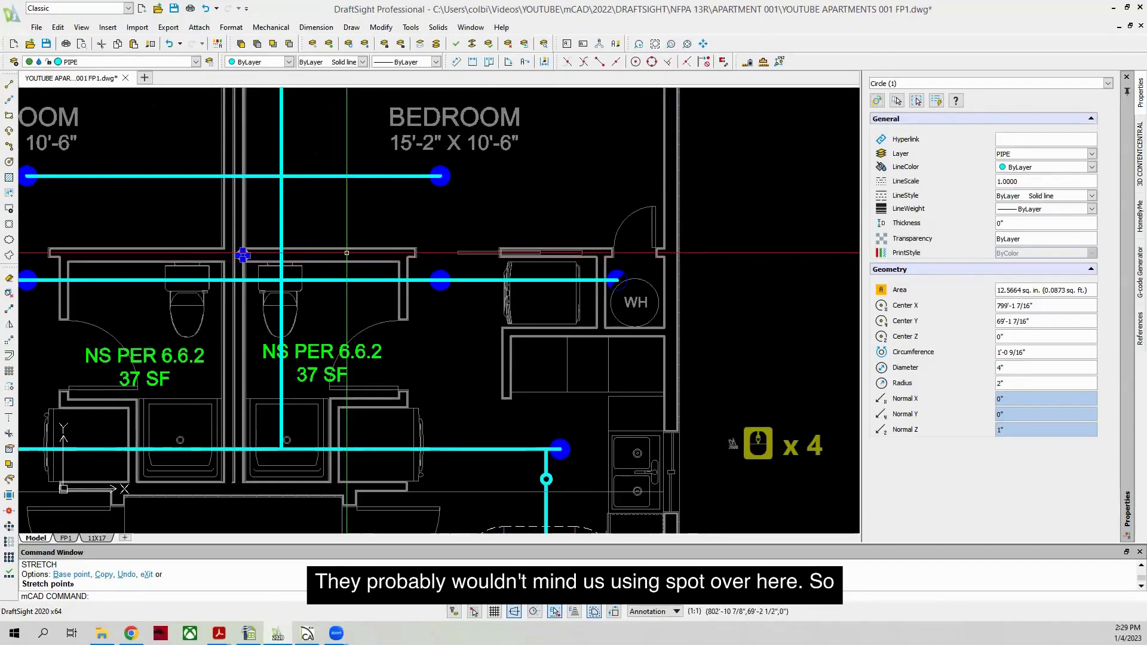
{"action": "scroll", "coordinate": [216, 253], "scroll_direction": "down", "scroll_amount": 15}
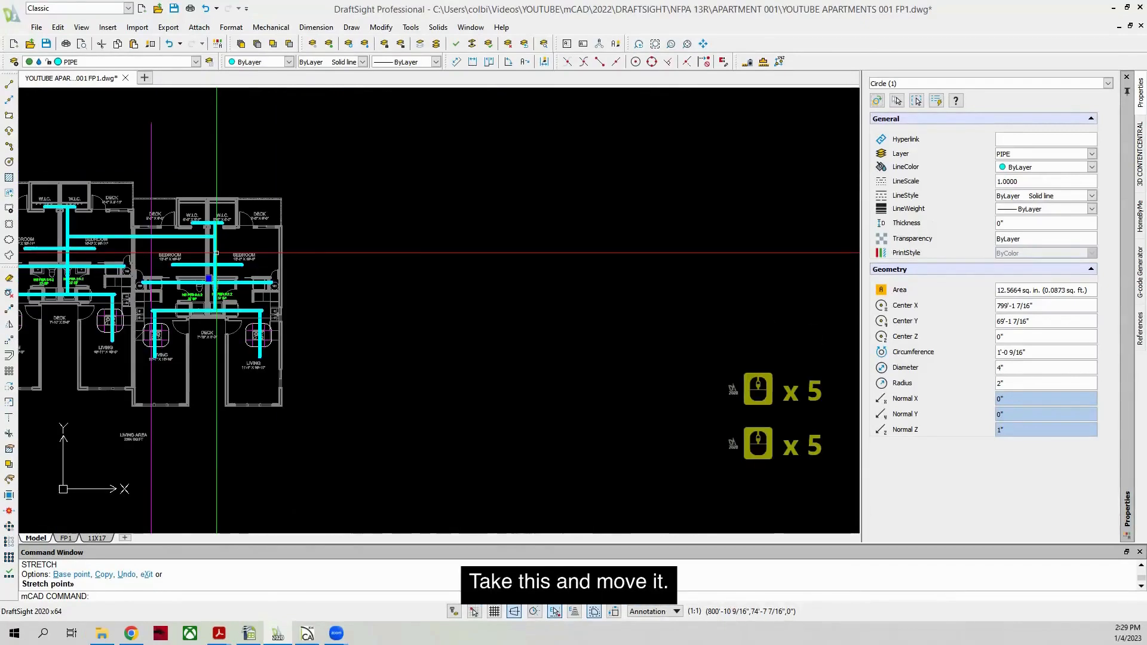
Step: Move the vertical main of the right pair of third-floor units 2'6" to the right
{"action": "scroll", "coordinate": [217, 252], "scroll_direction": "up", "scroll_amount": 4}
{"action": "key", "text": "Escape"}
{"action": "key", "text": "Escape"}
{"action": "left_click", "coordinate": [219, 250]}
{"action": "left_click", "coordinate": [209, 263]}
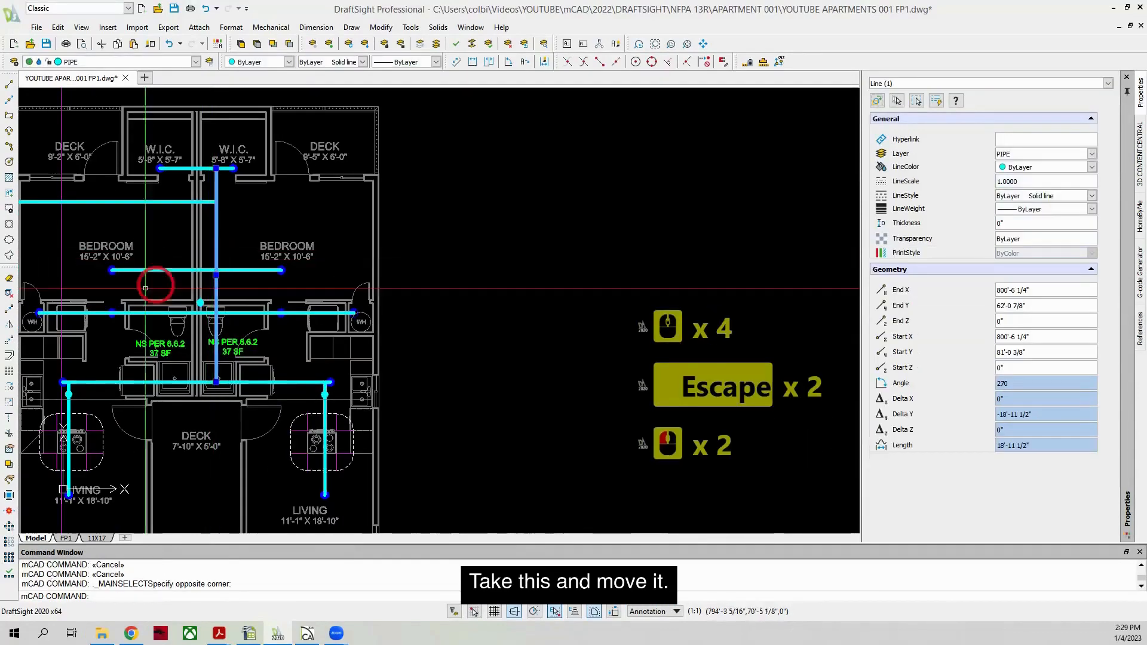
{"action": "left_click", "coordinate": [9, 322]}
{"action": "scroll", "coordinate": [267, 298], "scroll_direction": "up", "scroll_amount": 2}
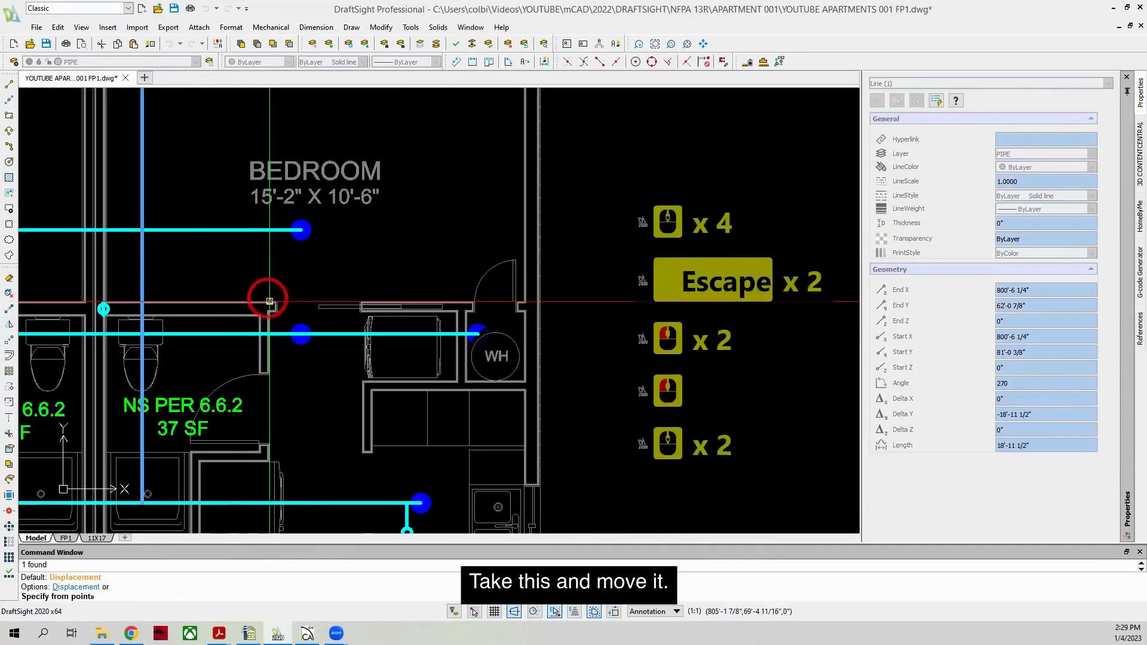
{"action": "left_click", "coordinate": [247, 272]}
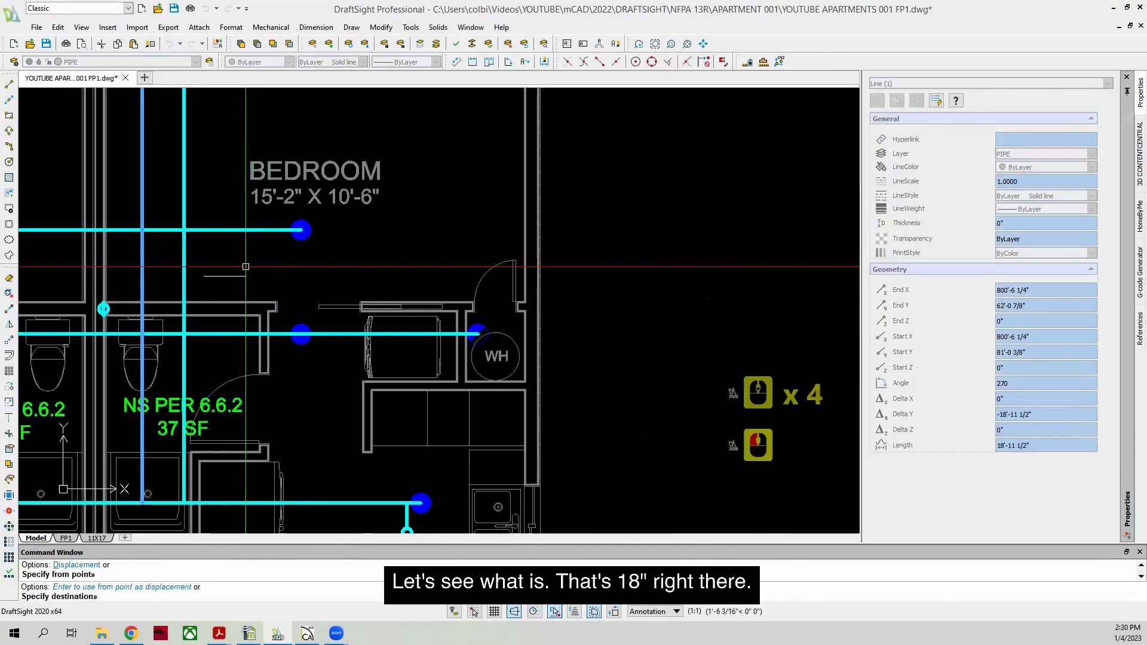
{"action": "scroll", "coordinate": [246, 267], "scroll_direction": "down", "scroll_amount": 5}
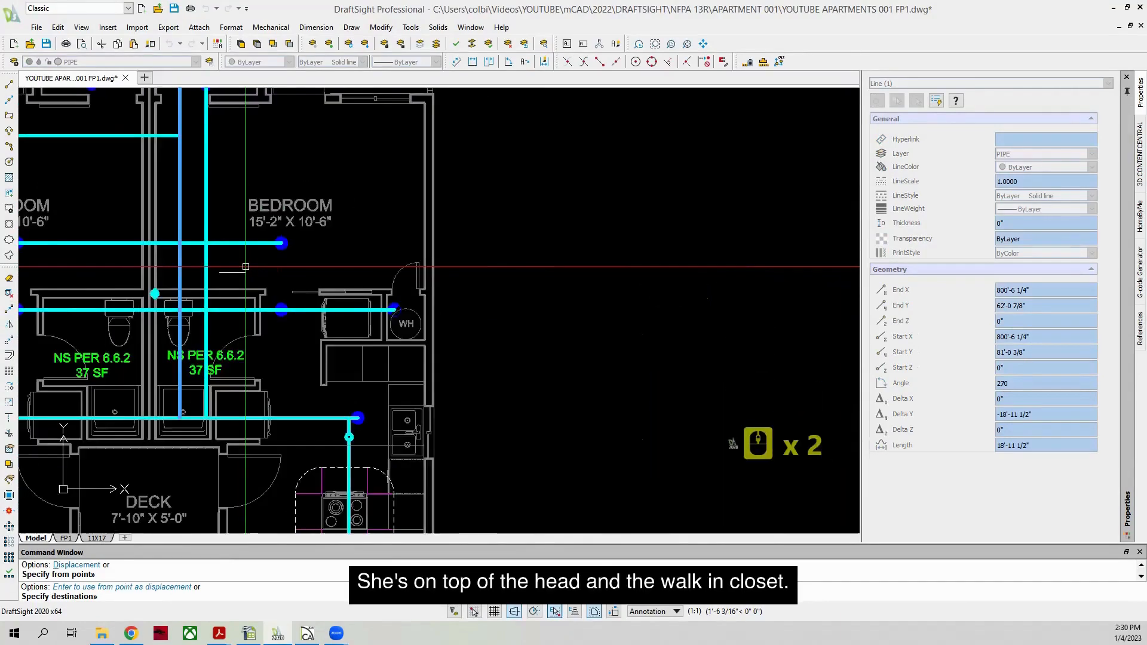
{"action": "scroll", "coordinate": [245, 268], "scroll_direction": "up", "scroll_amount": 1}
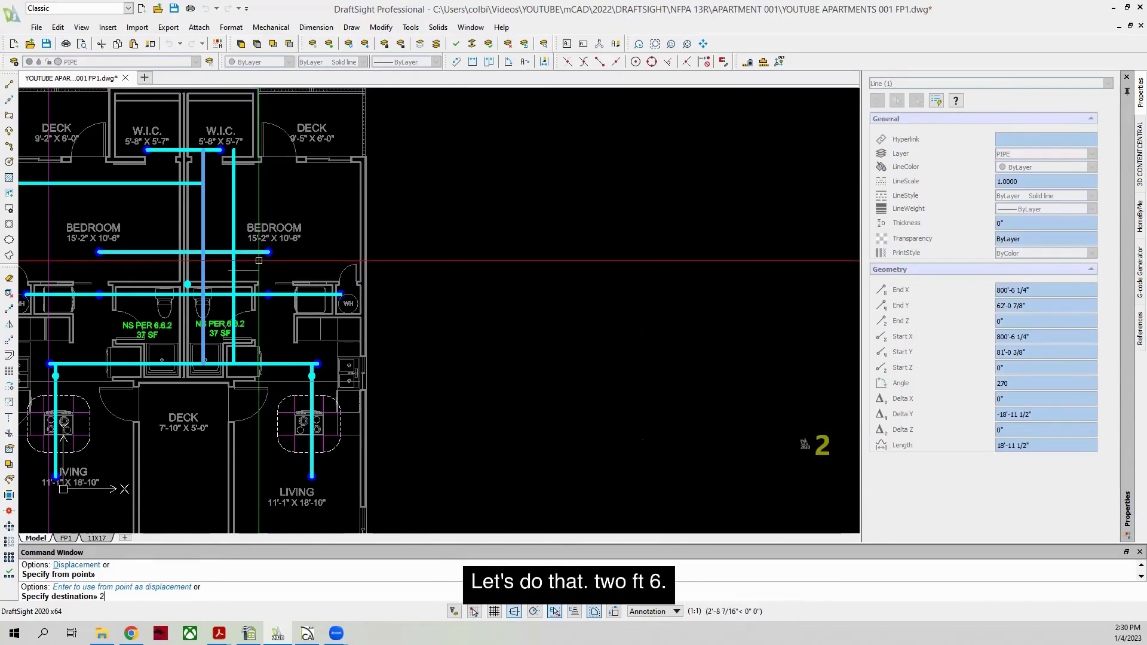
{"action": "type", "text": "'6"}
{"action": "key", "text": "Return"}
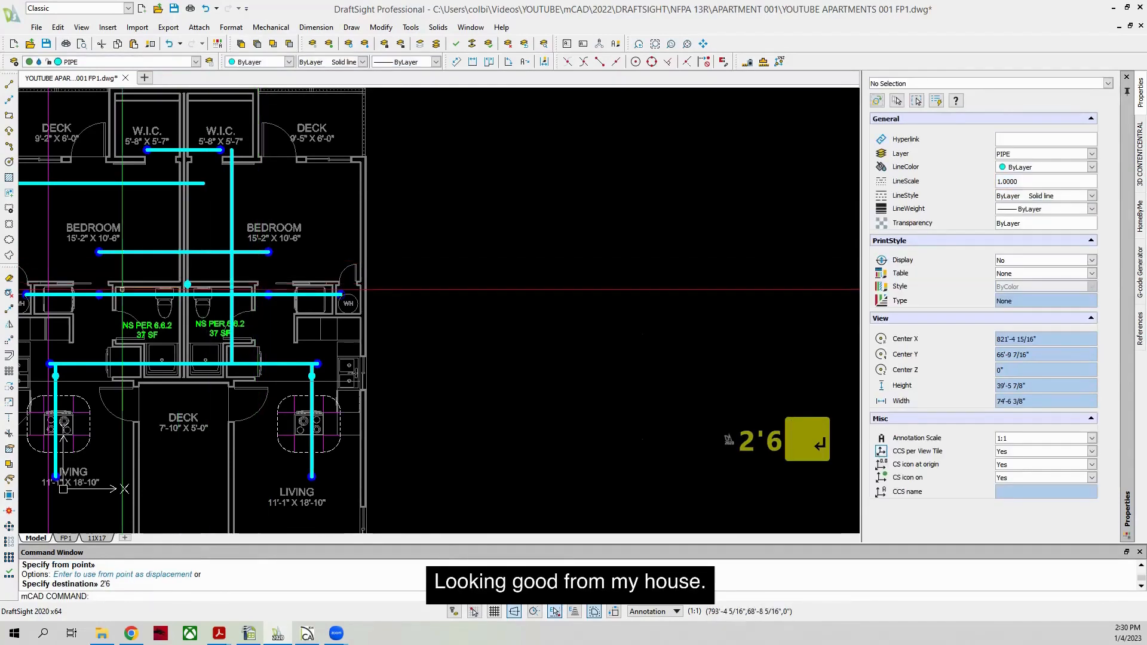
Step: Delete the riser circle in the wall end behind the right third-floor toilet
{"action": "scroll", "coordinate": [123, 289], "scroll_direction": "up", "scroll_amount": 6}
{"action": "left_click", "coordinate": [160, 261]}
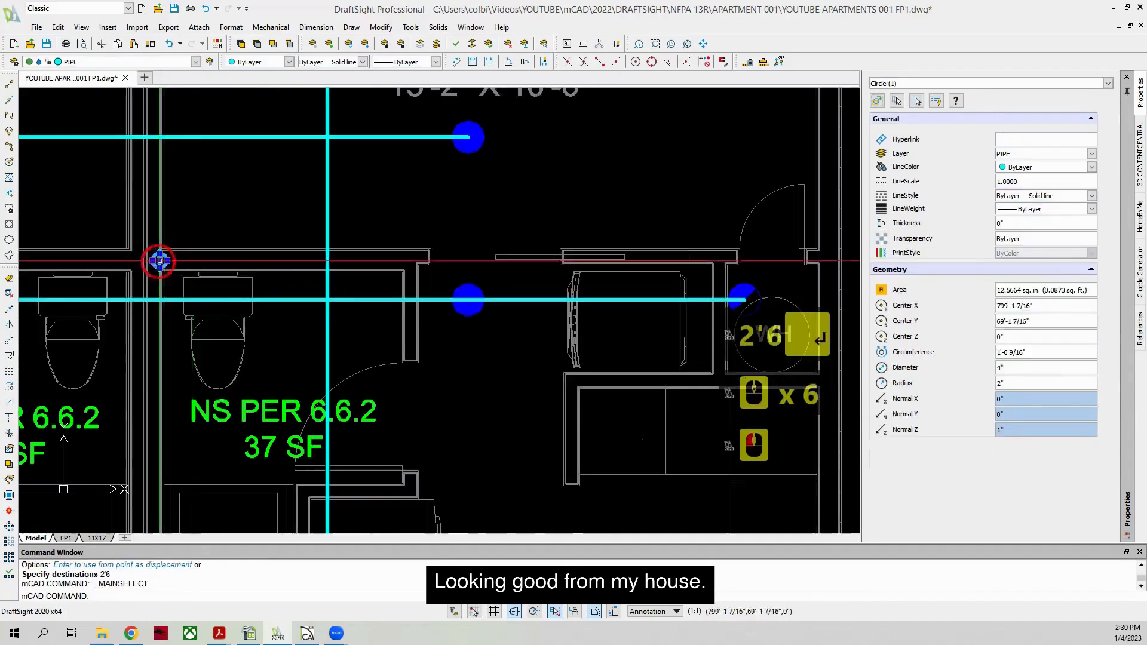
{"action": "key", "text": "Delete"}
Step: Move the remaining vertical mains on all three floors 2'6" to the right
{"action": "scroll", "coordinate": [171, 251], "scroll_direction": "down", "scroll_amount": 10}
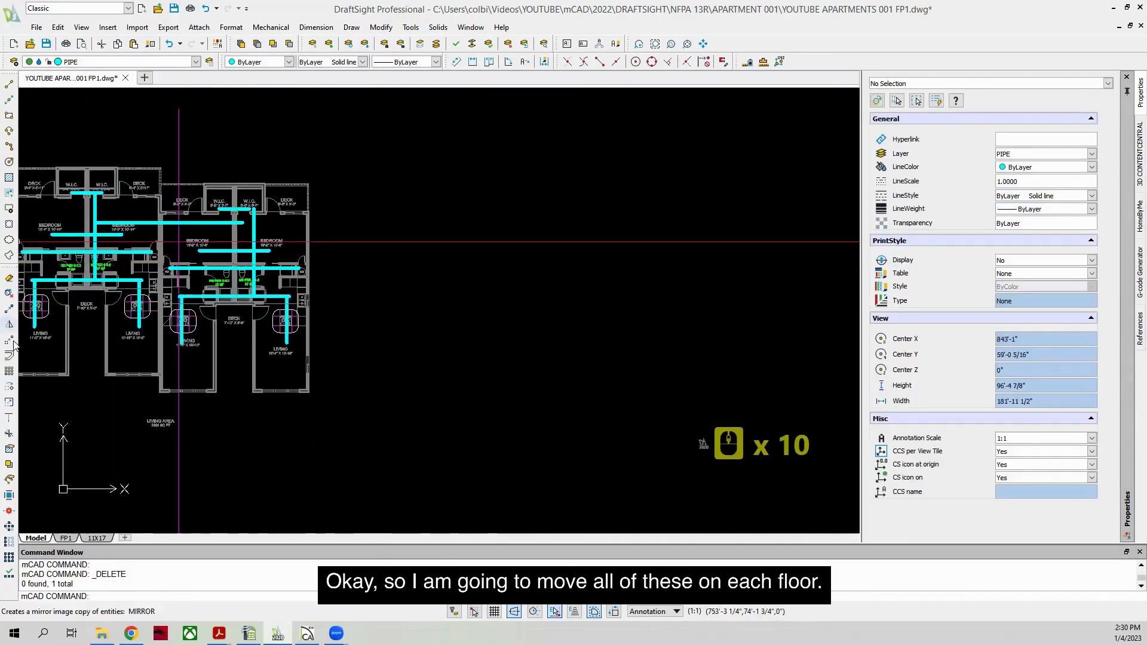
{"action": "left_click", "coordinate": [9, 339]}
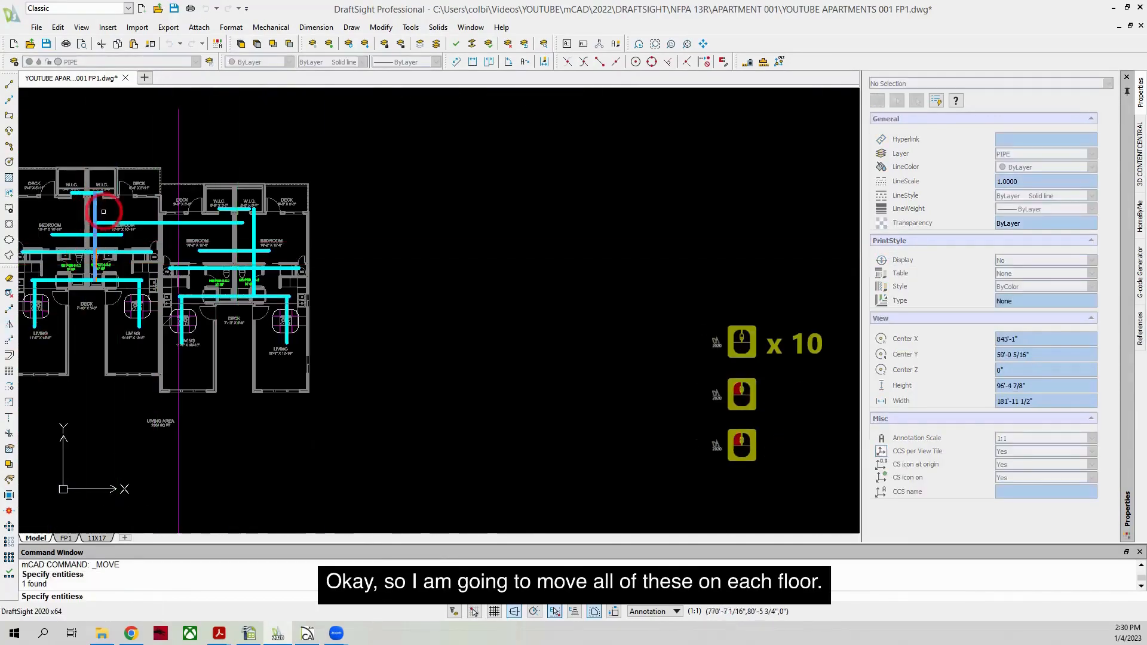
{"action": "scroll", "coordinate": [101, 212], "scroll_direction": "down", "scroll_amount": 6}
{"action": "scroll", "coordinate": [96, 315], "scroll_direction": "up", "scroll_amount": 3}
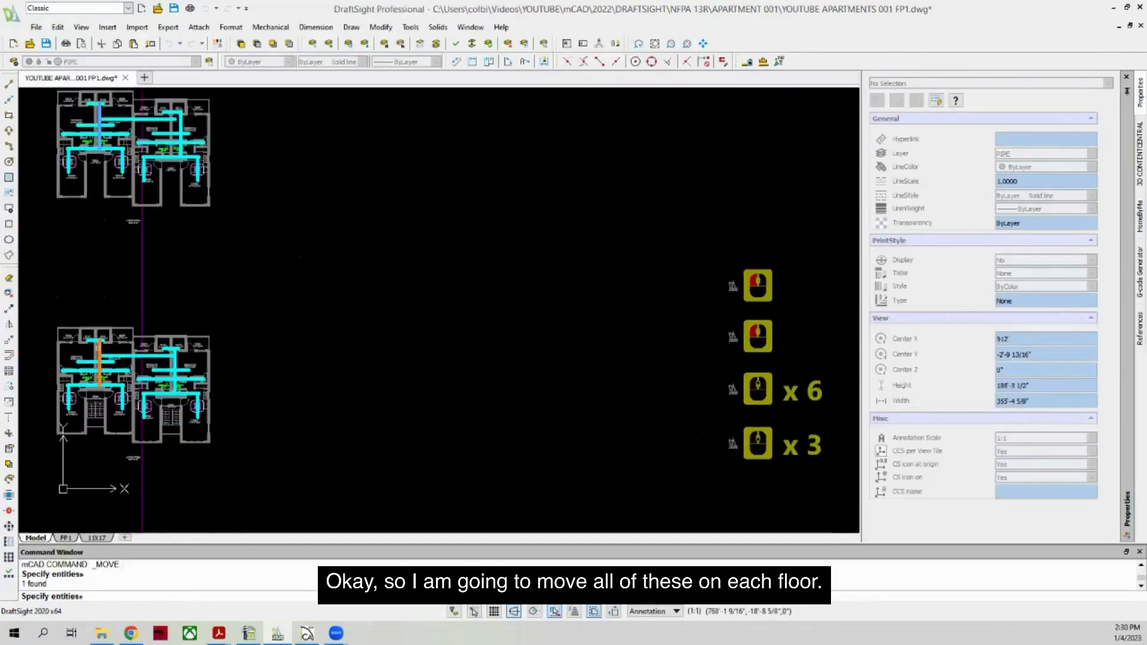
{"action": "left_click", "coordinate": [99, 358]}
{"action": "type", "text": "2"}
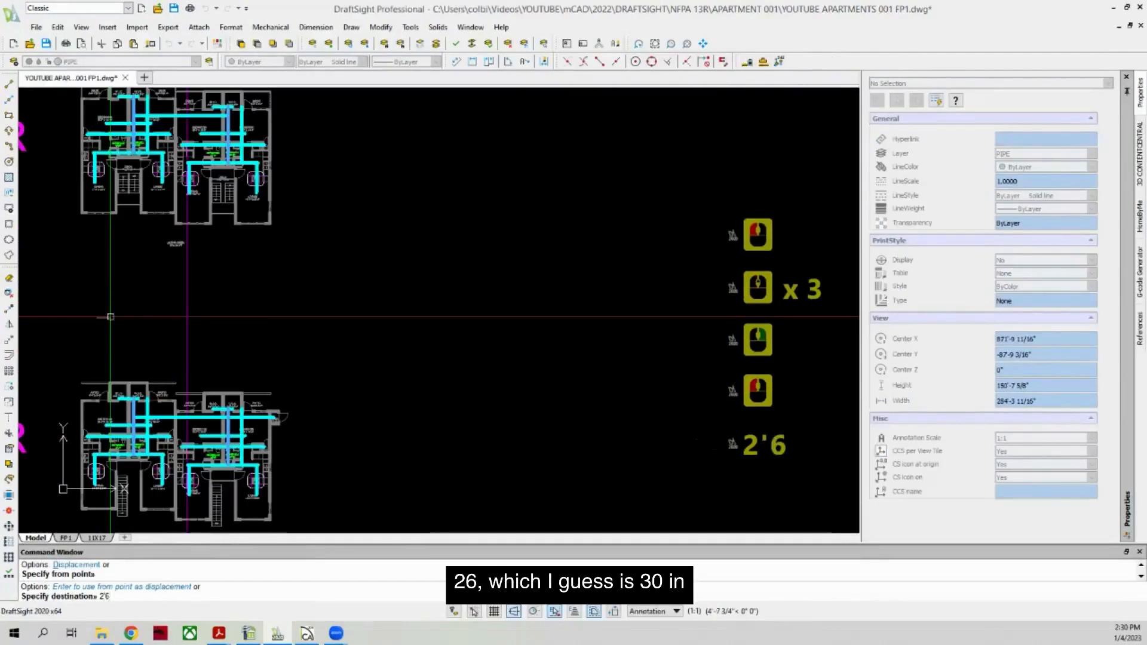
{"action": "type", "text": "'6"}
{"action": "key", "text": "Return"}
{"action": "key", "text": "Escape"}
{"action": "scroll", "coordinate": [114, 322], "scroll_direction": "down", "scroll_amount": 3}
{"action": "scroll", "coordinate": [137, 224], "scroll_direction": "up", "scroll_amount": 3}
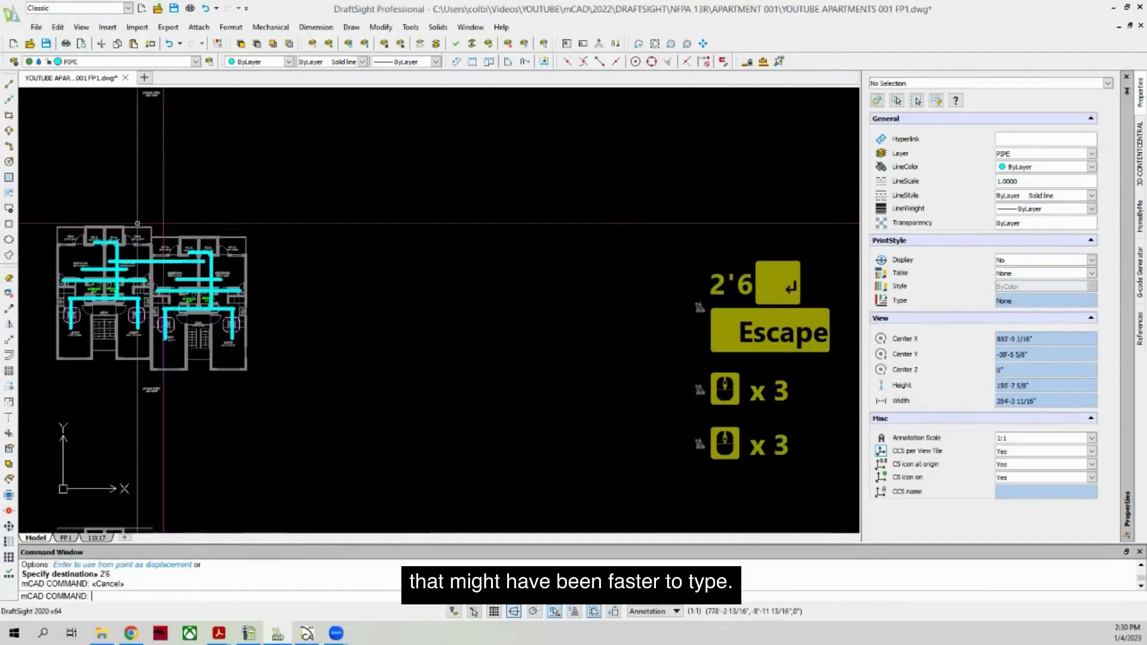
Step: Place a riser circle on the right third-floor main within the bathroom wall and trim the pipe inside it
{"action": "scroll", "coordinate": [97, 319], "scroll_direction": "up", "scroll_amount": 2}
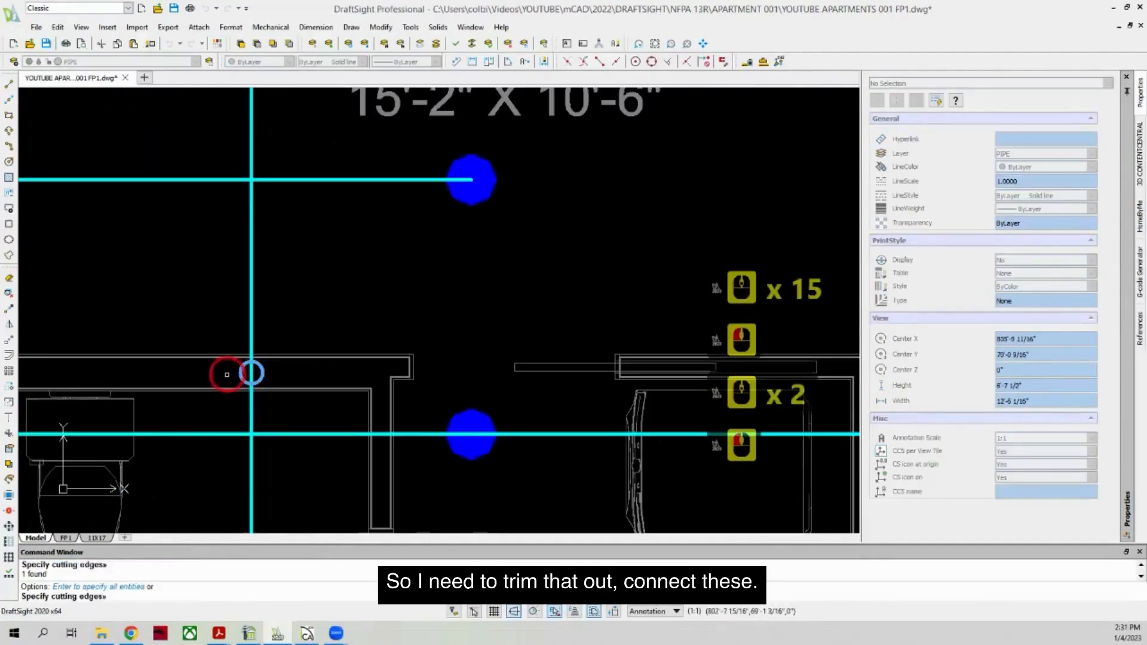
{"action": "right_click", "coordinate": [251, 374]}
{"action": "left_click", "coordinate": [249, 374]}
{"action": "scroll", "coordinate": [243, 392], "scroll_direction": "down", "scroll_amount": 5}
{"action": "right_click", "coordinate": [243, 391]}
{"action": "scroll", "coordinate": [244, 397], "scroll_direction": "down", "scroll_amount": 2}
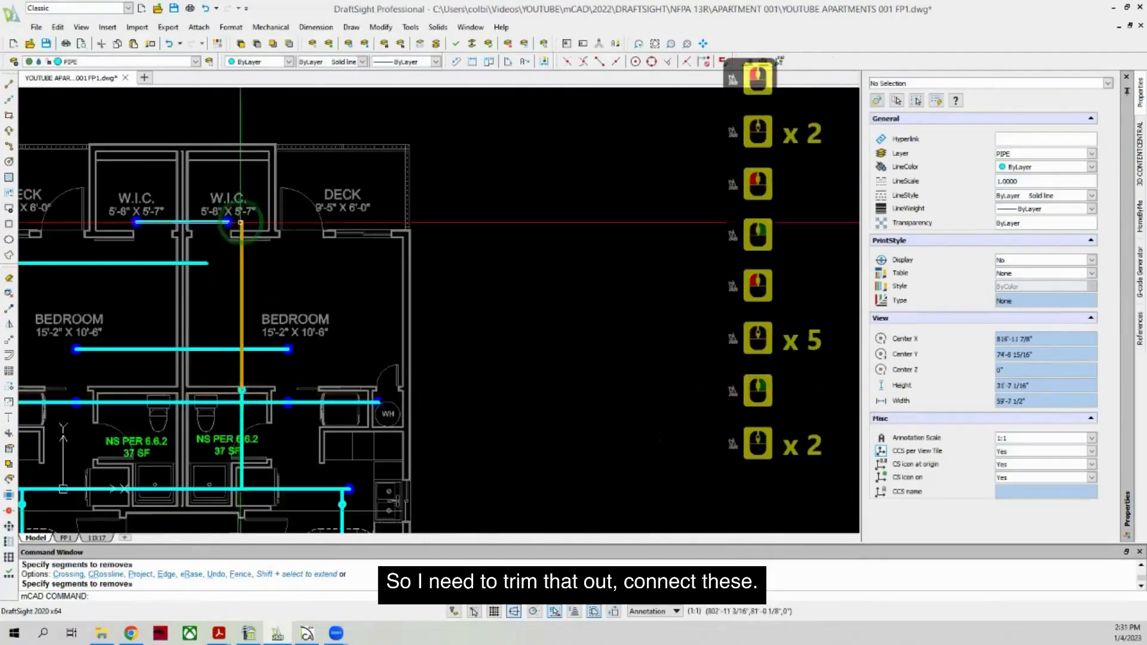
Step: Extend the third-floor closet branches and the cross main to meet the shifted vertical mains
{"action": "scroll", "coordinate": [248, 216], "scroll_direction": "up", "scroll_amount": 4}
{"action": "left_click", "coordinate": [9, 420]}
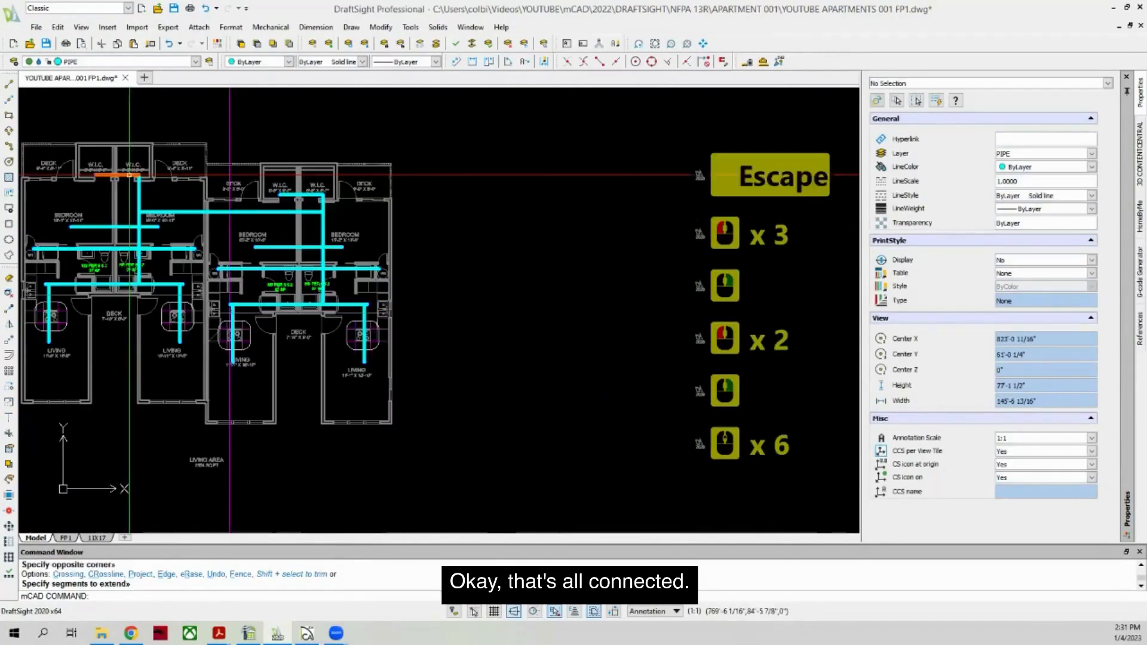
{"action": "scroll", "coordinate": [328, 200], "scroll_direction": "down", "scroll_amount": 6}
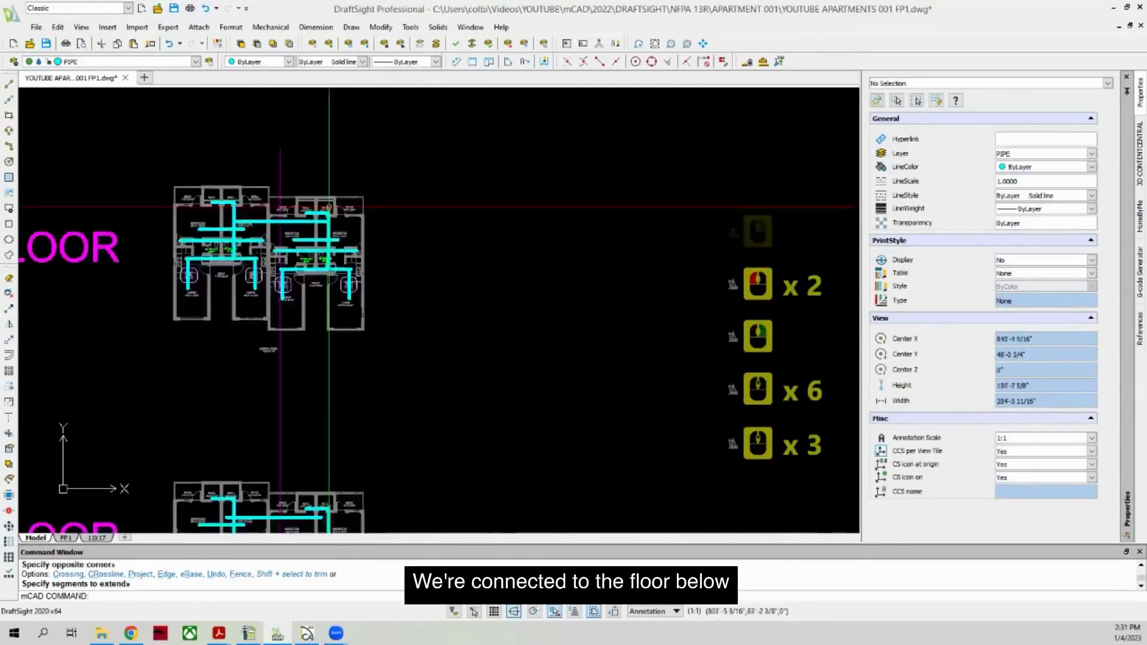
Step: Copy the riser circle onto the right second-floor vertical main at the bathroom wall and trim the pipe inside it
{"action": "scroll", "coordinate": [328, 403], "scroll_direction": "up", "scroll_amount": 1}
{"action": "scroll", "coordinate": [313, 206], "scroll_direction": "up", "scroll_amount": 15}
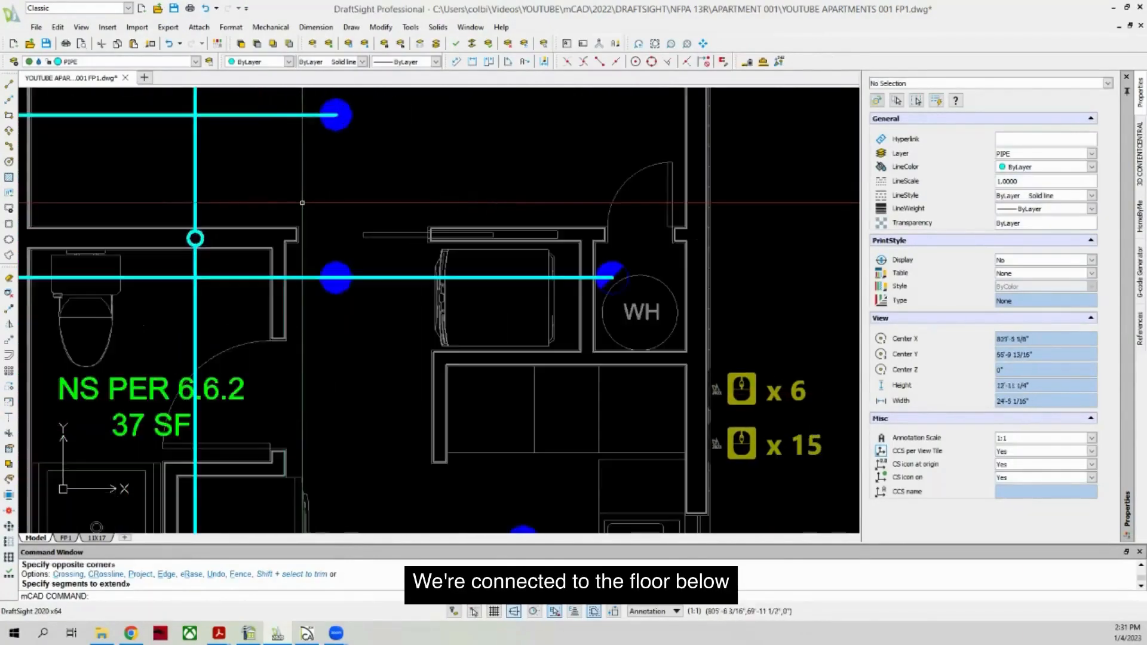
{"action": "left_click", "coordinate": [199, 241]}
{"action": "scroll", "coordinate": [199, 241], "scroll_direction": "down", "scroll_amount": 5}
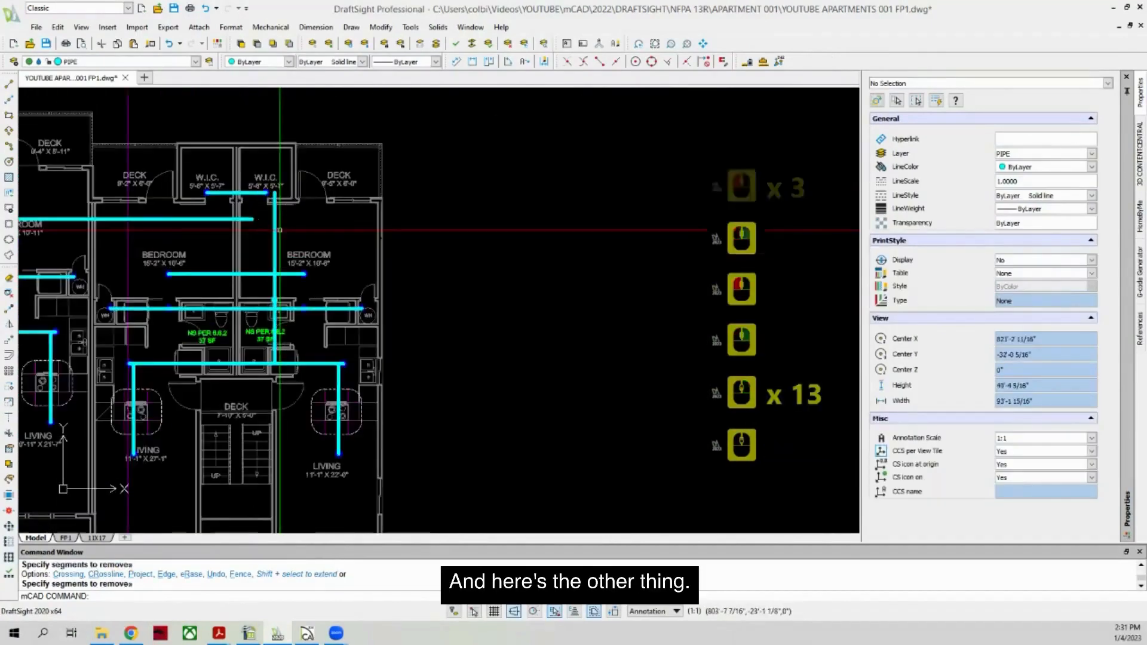
{"action": "scroll", "coordinate": [280, 229], "scroll_direction": "up", "scroll_amount": 2}
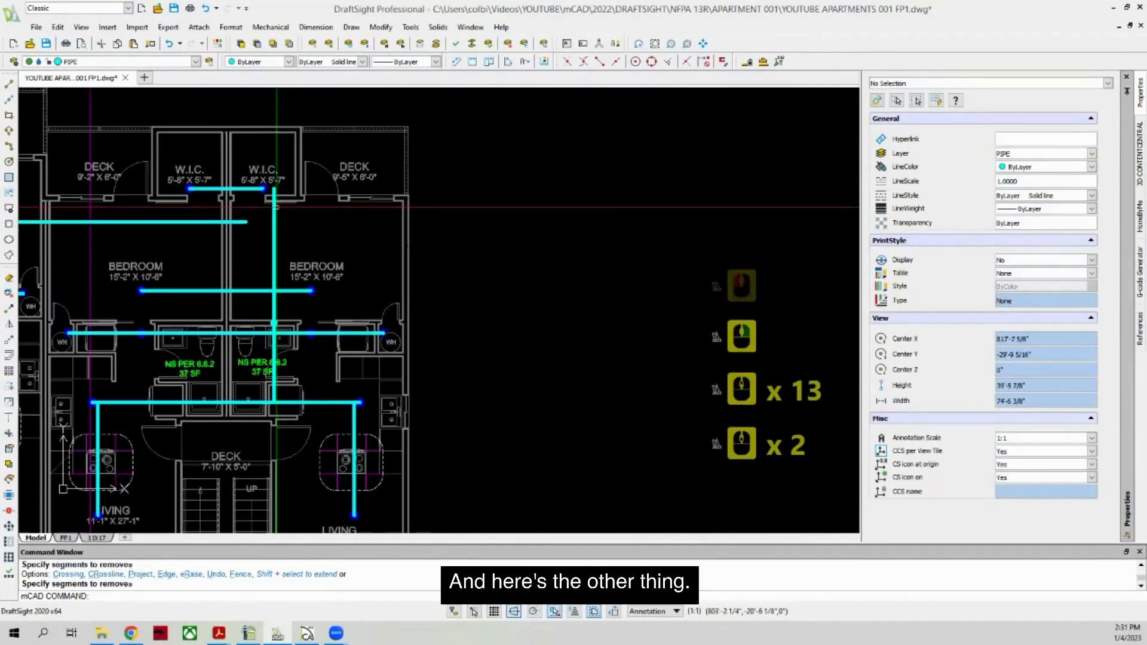
Step: Extend the second-floor cross main and the right closet branch to the right vertical main
{"action": "scroll", "coordinate": [278, 189], "scroll_direction": "up", "scroll_amount": 4}
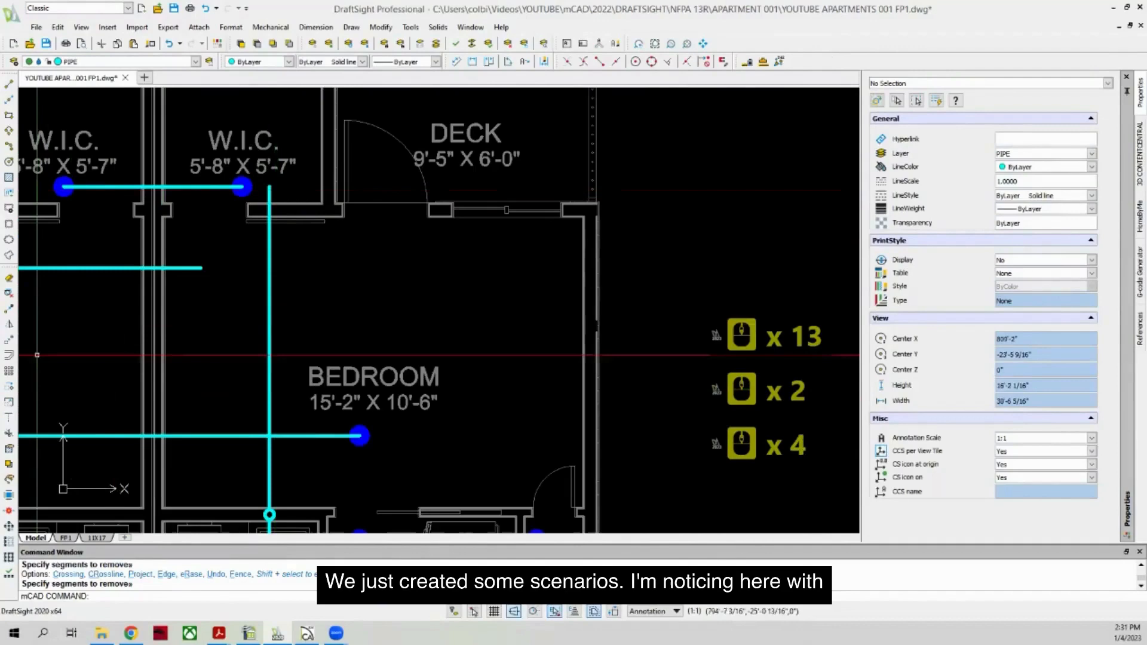
{"action": "left_click", "coordinate": [9, 427]}
{"action": "key", "text": "Return"}
{"action": "left_click", "coordinate": [231, 264]}
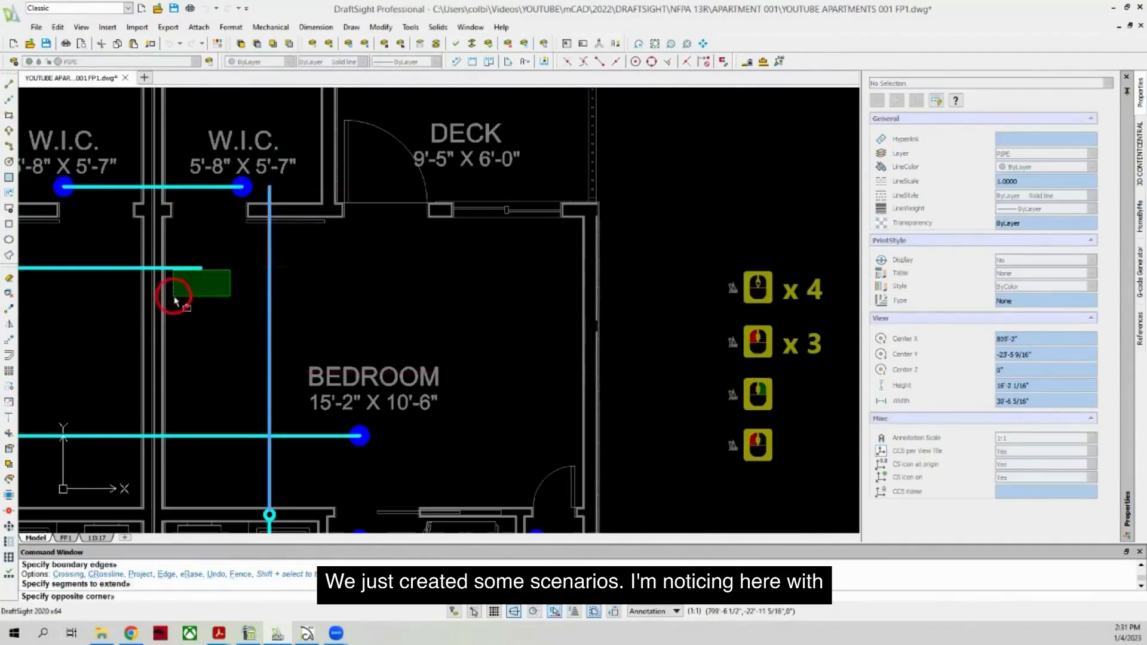
{"action": "left_click", "coordinate": [174, 294]}
{"action": "key", "text": "Return"}
{"action": "scroll", "coordinate": [117, 278], "scroll_direction": "down", "scroll_amount": 7}
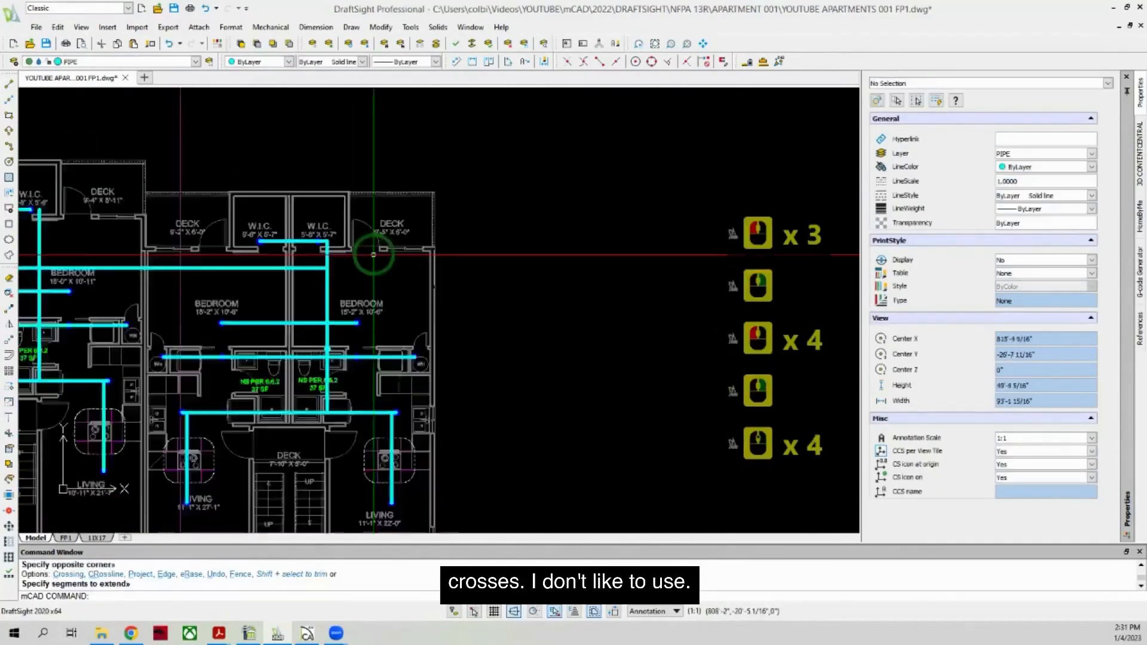
Step: Extend the left second-floor walk-in closet branch to its vertical main
{"action": "left_click", "coordinate": [9, 420]}
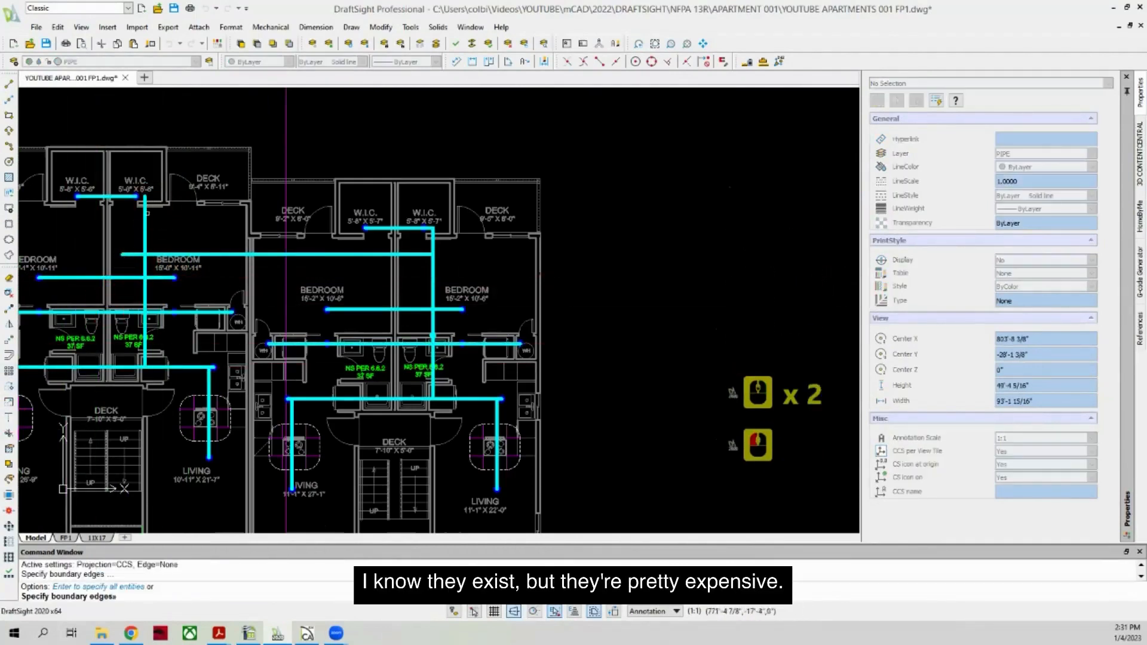
{"action": "right_click", "coordinate": [129, 201]}
{"action": "right_click", "coordinate": [133, 215]}
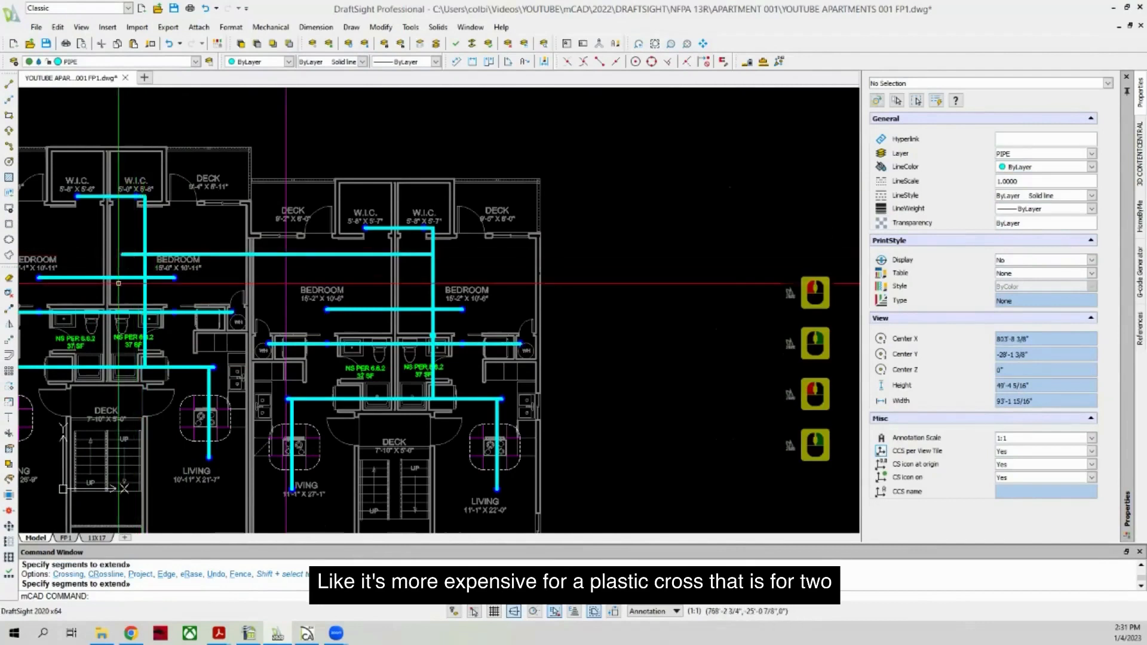
Step: Trim the end of the second-floor cross main that overhangs past the left vertical main
{"action": "left_click", "coordinate": [8, 431]}
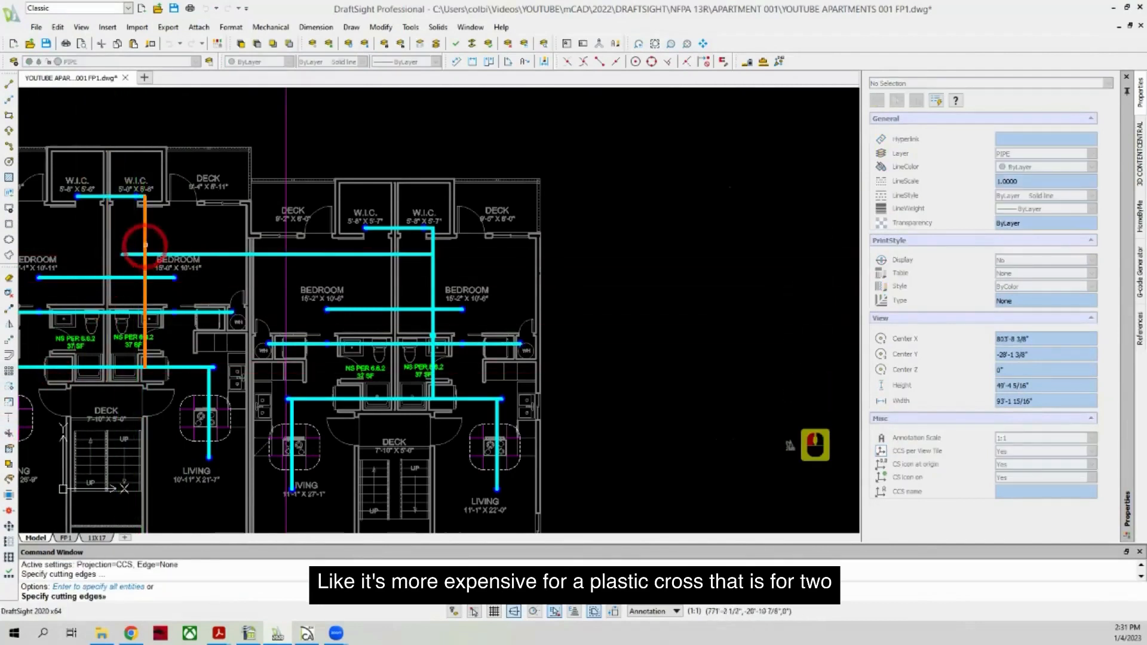
{"action": "left_click", "coordinate": [143, 246]}
{"action": "right_click", "coordinate": [143, 247]}
{"action": "left_click", "coordinate": [139, 249]}
{"action": "left_click", "coordinate": [131, 261]}
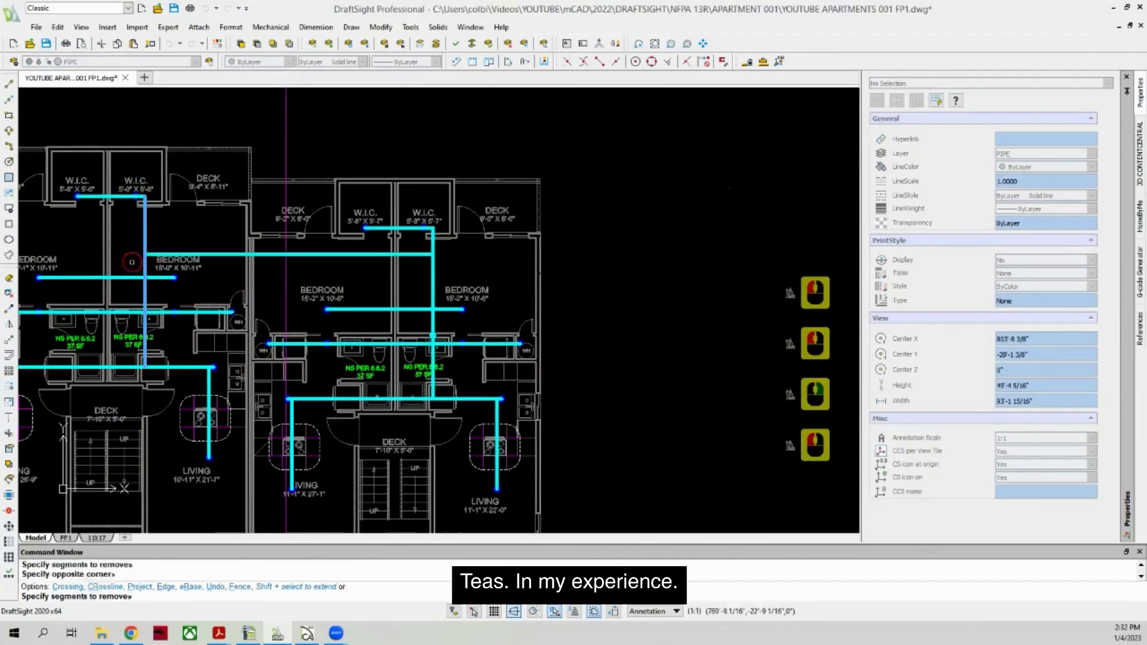
{"action": "right_click", "coordinate": [132, 262]}
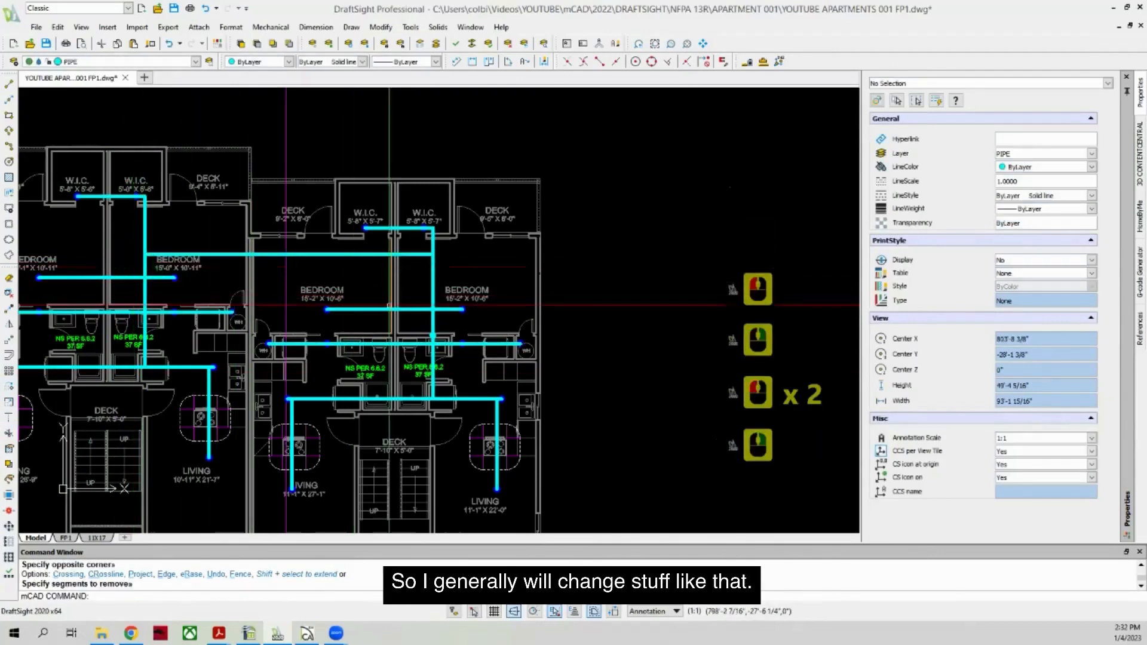
Step: Trim the bedroom branch to the left of the right second-floor vertical main to eliminate the pipe cross
{"action": "scroll", "coordinate": [427, 311], "scroll_direction": "down", "scroll_amount": 2}
{"action": "scroll", "coordinate": [294, 299], "scroll_direction": "up", "scroll_amount": 2}
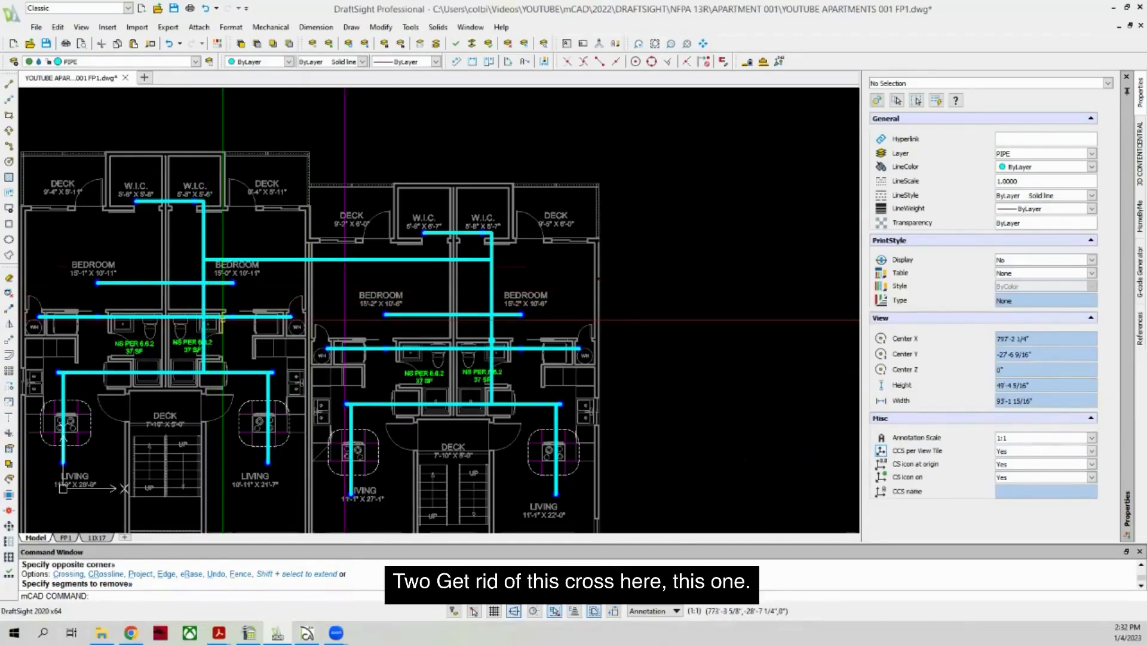
{"action": "scroll", "coordinate": [99, 299], "scroll_direction": "down", "scroll_amount": 1}
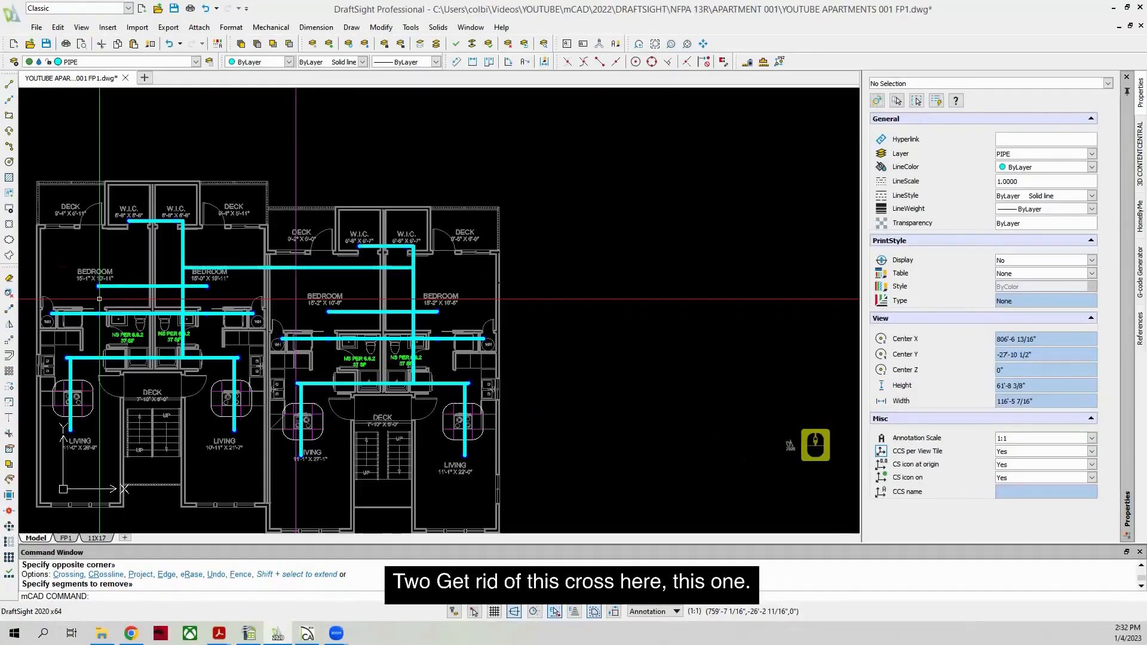
{"action": "left_click", "coordinate": [148, 391]}
{"action": "scroll", "coordinate": [357, 336], "scroll_direction": "up", "scroll_amount": 5}
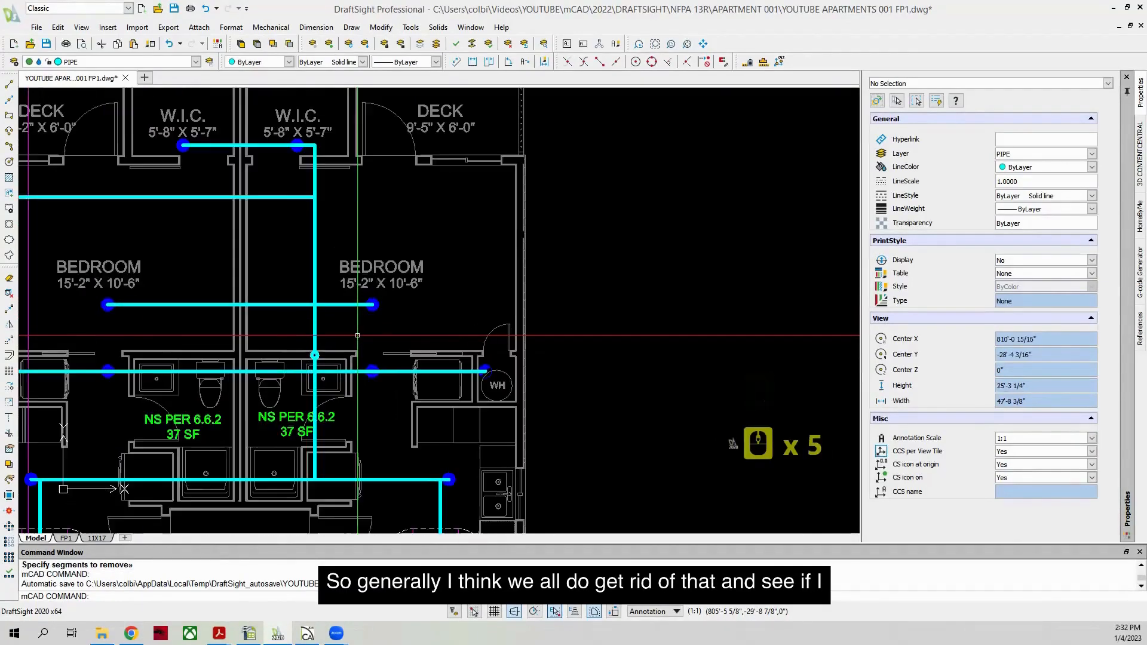
{"action": "scroll", "coordinate": [357, 335], "scroll_direction": "down", "scroll_amount": 1}
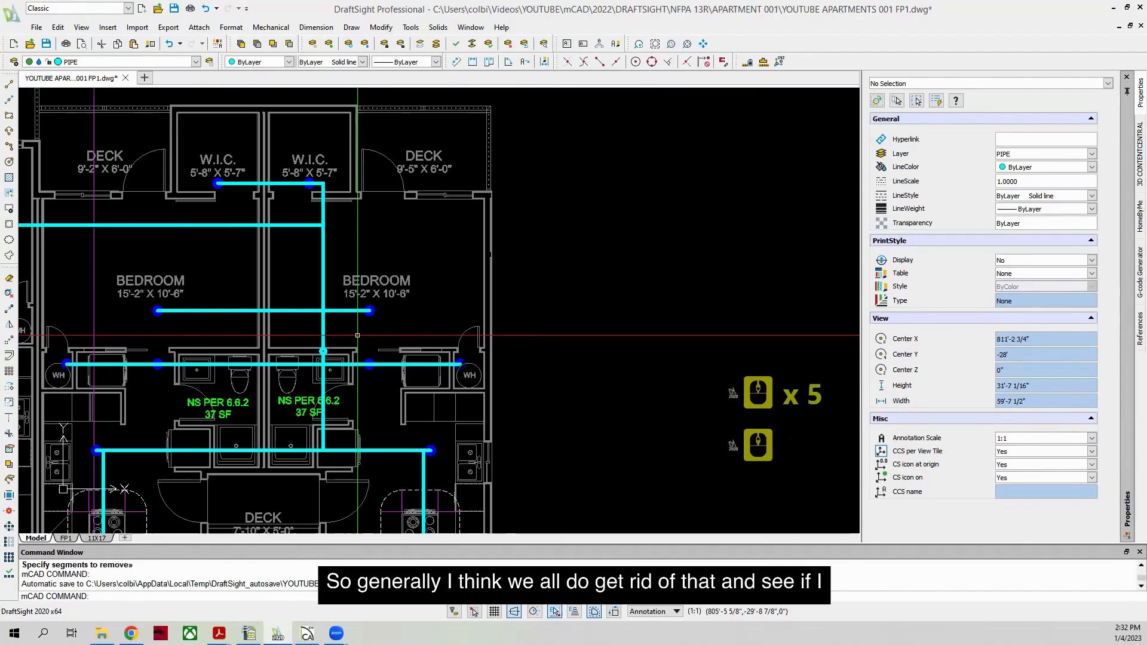
{"action": "left_click", "coordinate": [9, 435]}
{"action": "right_click", "coordinate": [90, 375]}
{"action": "left_click", "coordinate": [172, 311]}
{"action": "right_click", "coordinate": [171, 315]}
Step: Move the disconnected pendant head in the second-floor bedroom up onto the horizontal cross main
{"action": "left_click", "coordinate": [164, 312]}
{"action": "double_click", "coordinate": [157, 311]}
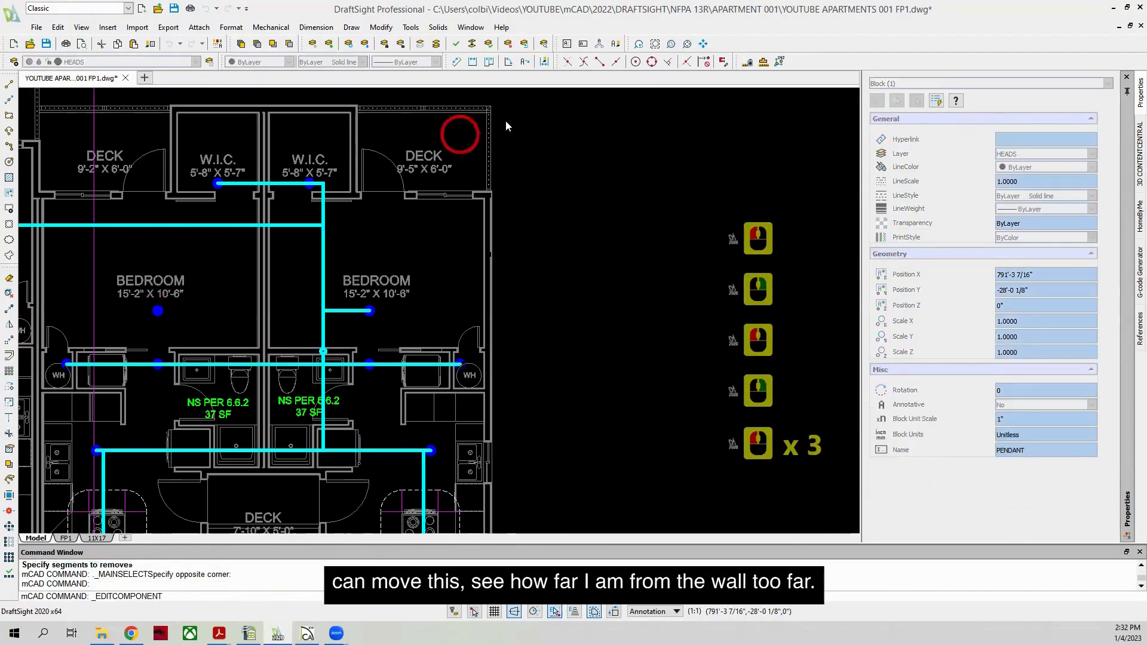
{"action": "key", "text": "Escape"}
Step: Measure the distance from the relocated bedroom head to the wall below it
{"action": "left_click", "coordinate": [472, 61]}
{"action": "left_click", "coordinate": [157, 224]}
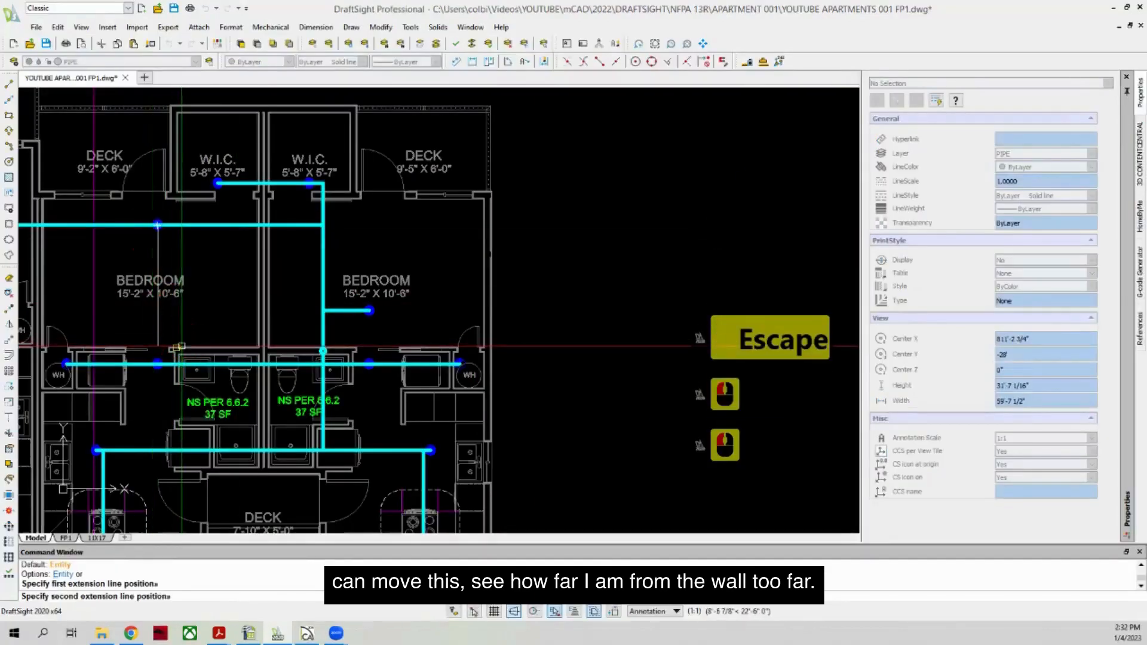
{"action": "left_click", "coordinate": [204, 323]}
{"action": "key", "text": "Escape"}
Step: Move the second-floor bedroom's pendant head 8 inches down from the horizontal cross main and start a line at its new location
{"action": "scroll", "coordinate": [162, 257], "scroll_direction": "up", "scroll_amount": 4}
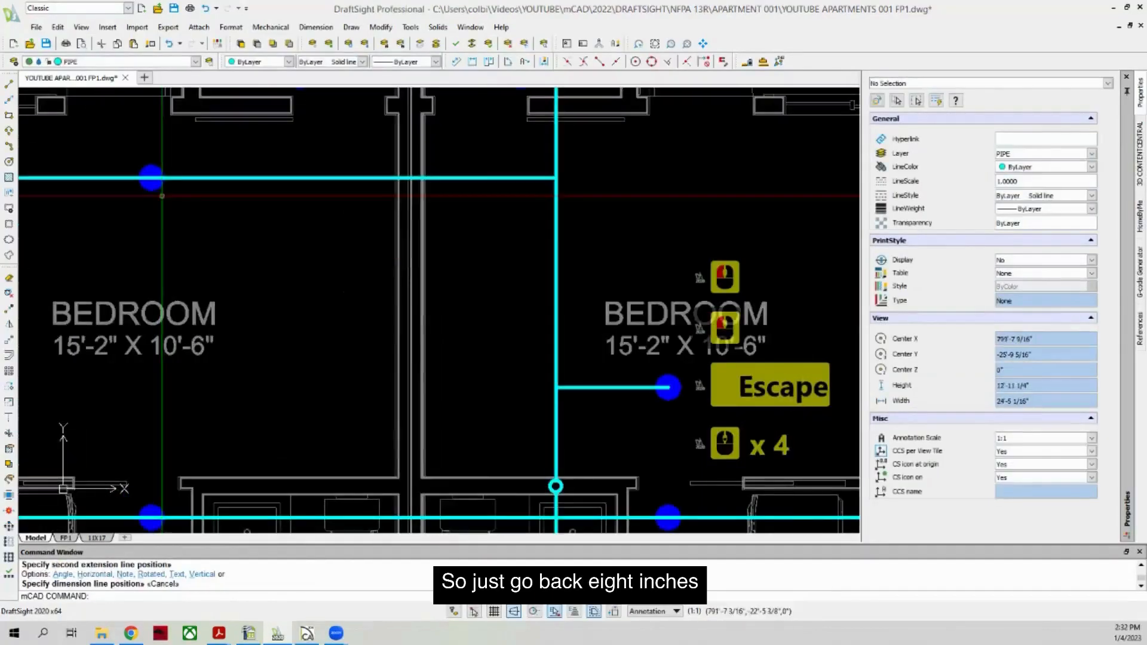
{"action": "left_click", "coordinate": [152, 178]}
{"action": "left_click", "coordinate": [151, 178]}
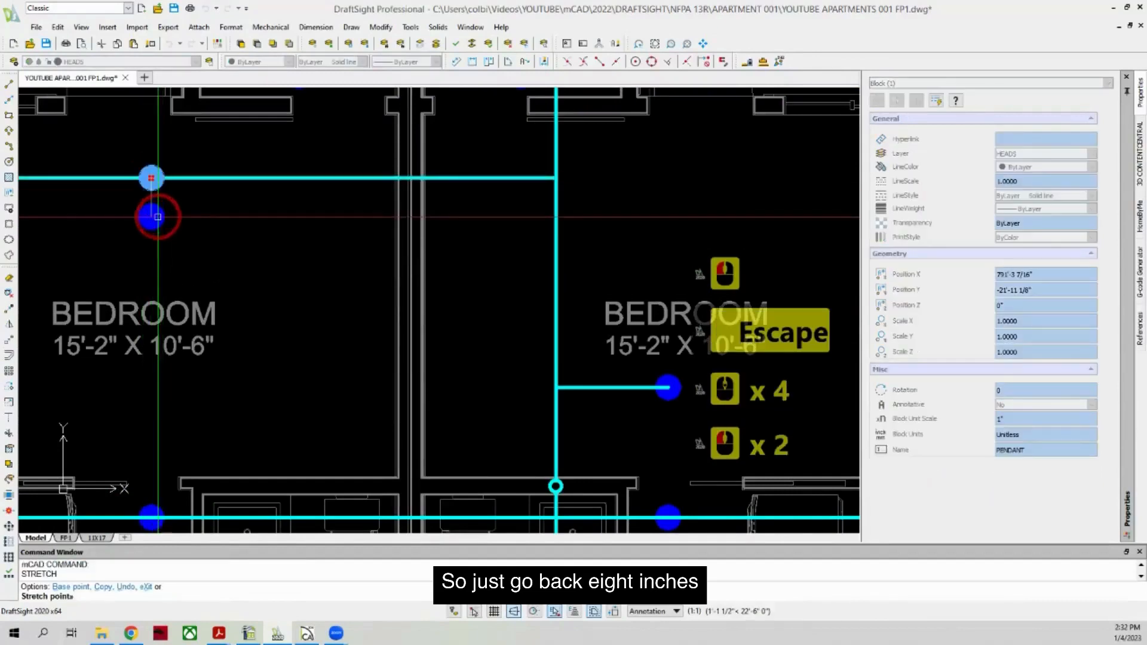
{"action": "type", "text": "8"}
{"action": "key", "text": "Return"}
{"action": "key", "text": "Escape"}
{"action": "scroll", "coordinate": [251, 359], "scroll_direction": "down", "scroll_amount": 3}
{"action": "scroll", "coordinate": [179, 239], "scroll_direction": "up", "scroll_amount": 3}
{"action": "left_click", "coordinate": [8, 86]}
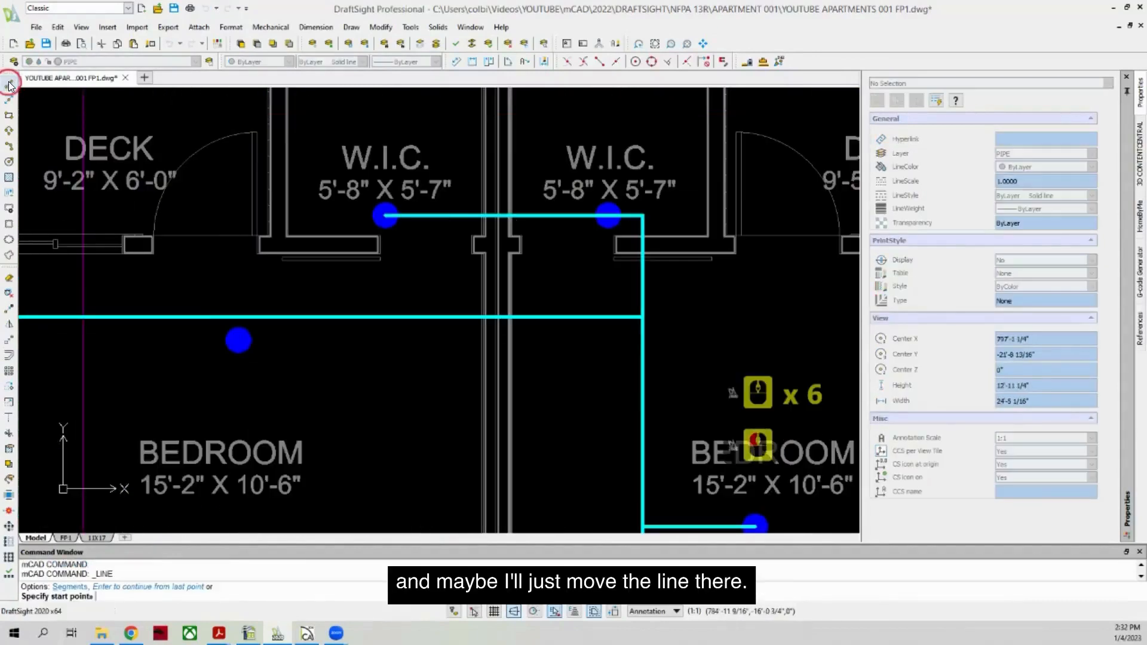
{"action": "left_click", "coordinate": [238, 340]}
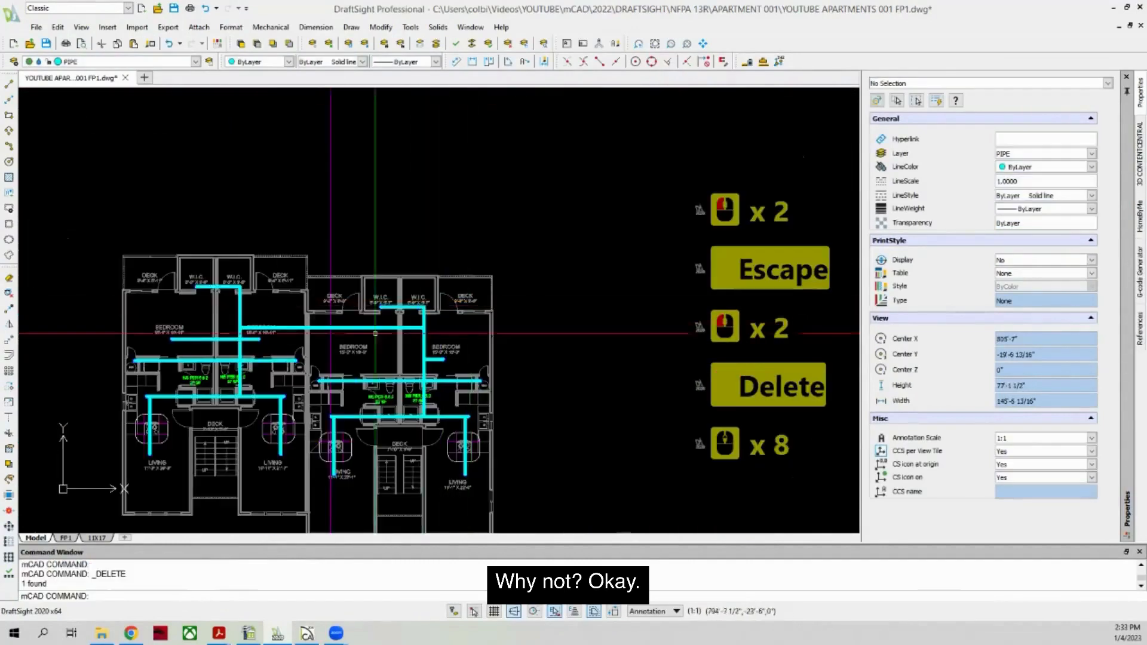
Step: Trim the bedroom branch to the right of the left vertical main and draw a pipe from its disconnected head up to the cross main
{"action": "scroll", "coordinate": [375, 333], "scroll_direction": "up", "scroll_amount": 2}
{"action": "scroll", "coordinate": [187, 230], "scroll_direction": "down", "scroll_amount": 1}
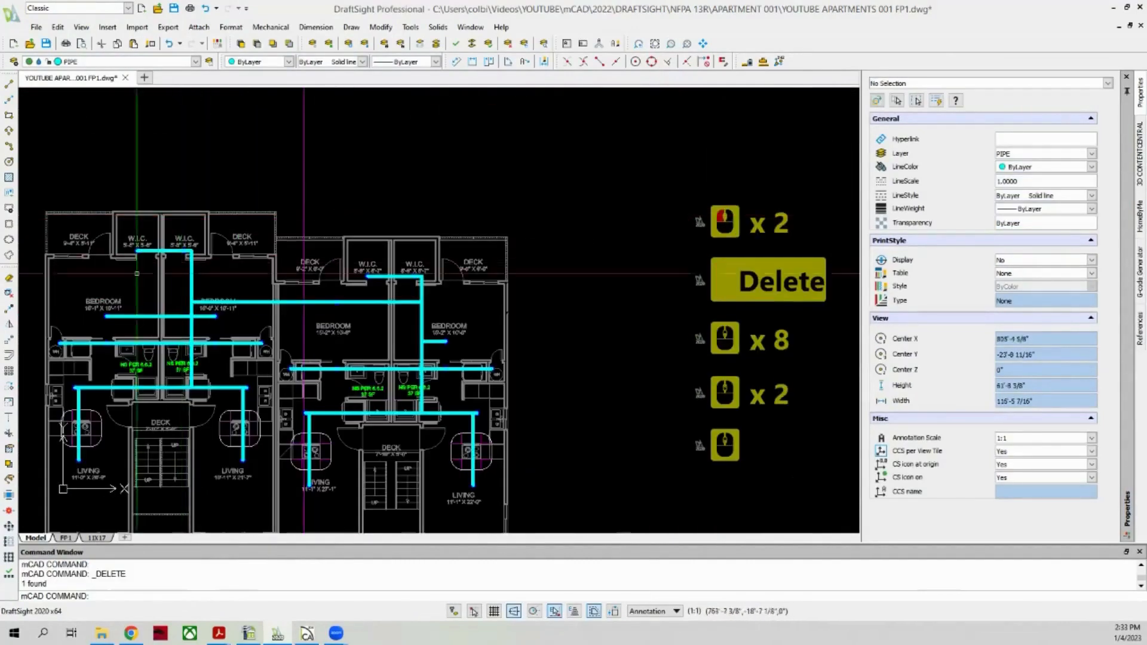
{"action": "scroll", "coordinate": [304, 309], "scroll_direction": "up", "scroll_amount": 3}
{"action": "scroll", "coordinate": [348, 312], "scroll_direction": "down", "scroll_amount": 2}
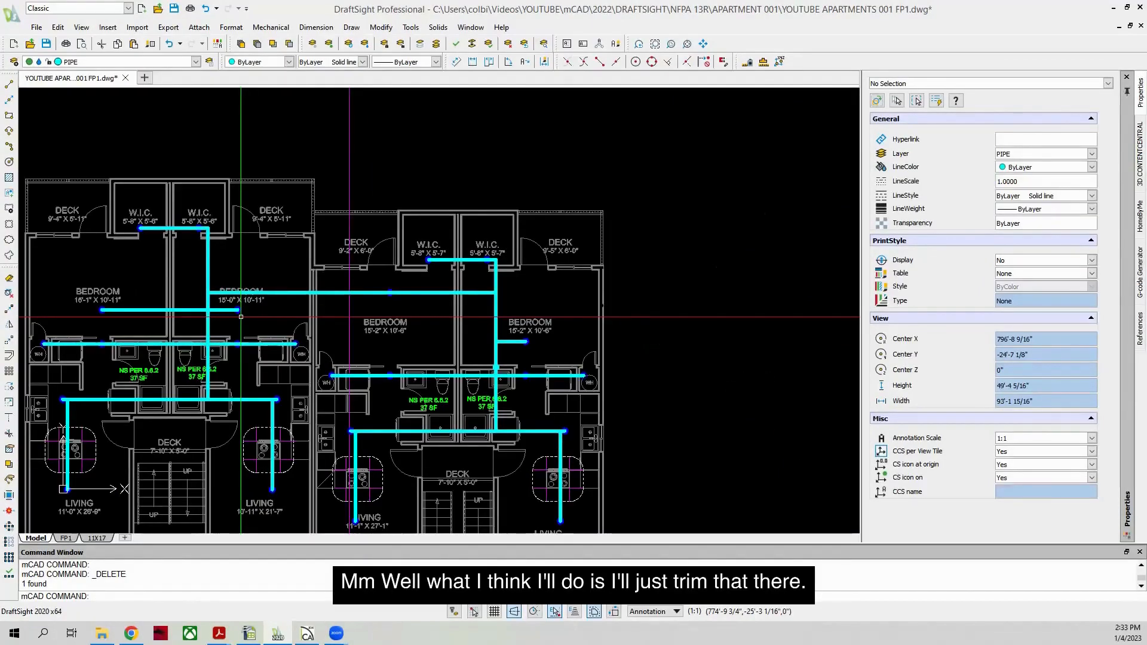
{"action": "left_click", "coordinate": [9, 433]}
{"action": "scroll", "coordinate": [208, 319], "scroll_direction": "up", "scroll_amount": 2}
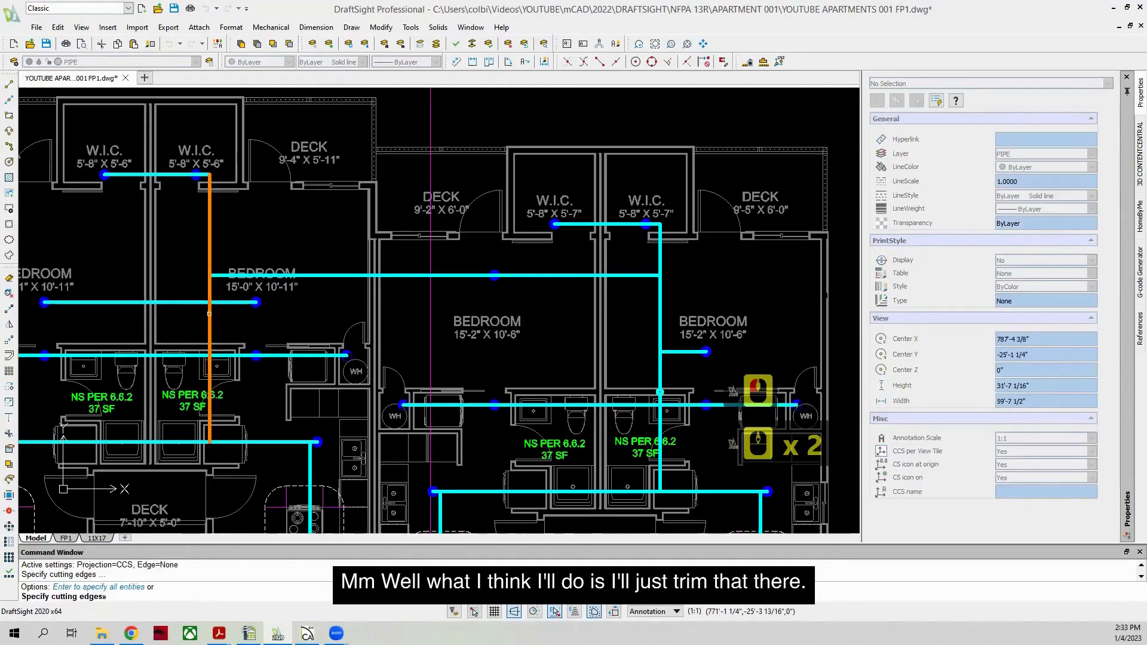
{"action": "right_click", "coordinate": [209, 314]}
{"action": "left_click", "coordinate": [233, 302]}
{"action": "right_click", "coordinate": [233, 301]}
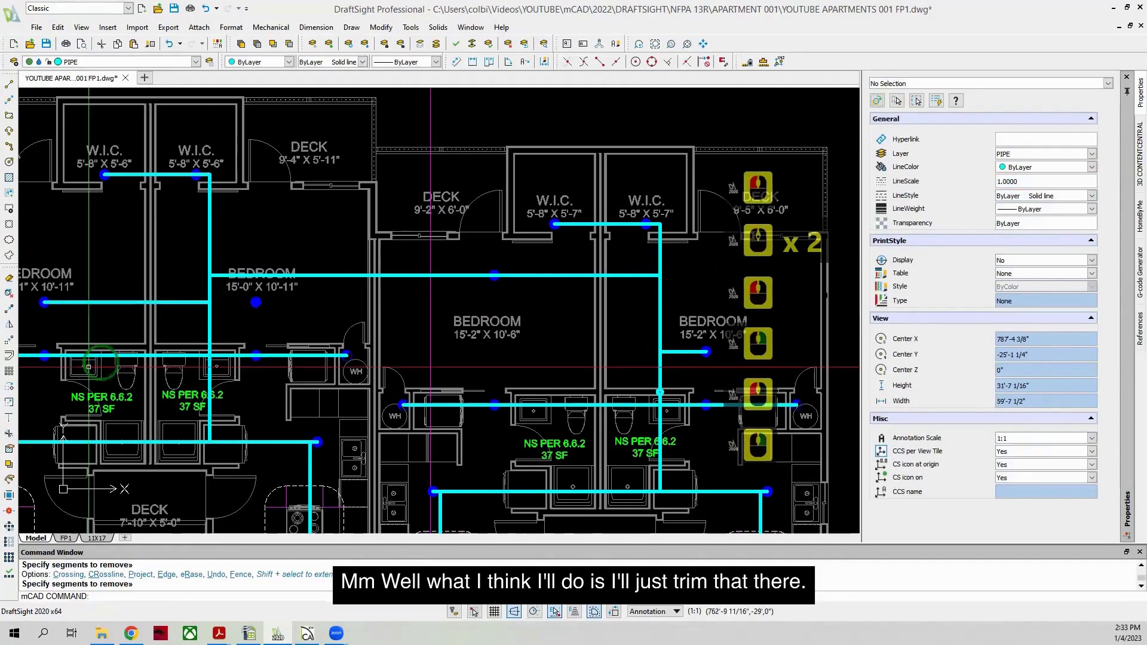
{"action": "left_click", "coordinate": [9, 83]}
{"action": "key", "text": "Escape"}
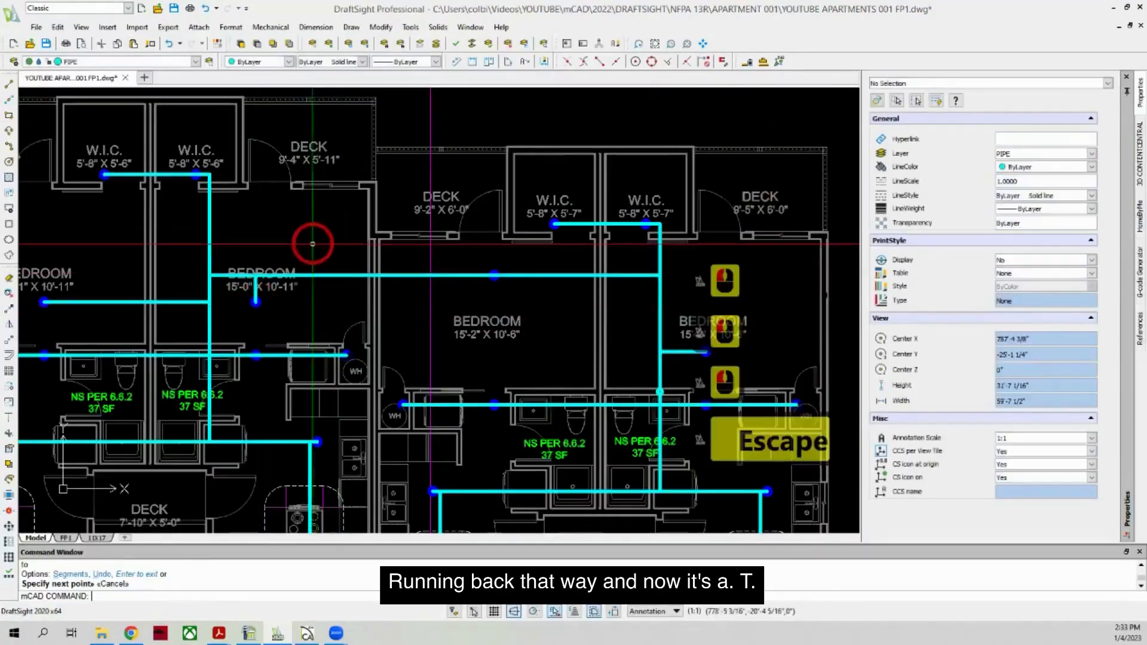
Step: Inspect the second-floor mains and the right unit's water-heater branch for remaining pipe crosses
{"action": "scroll", "coordinate": [247, 233], "scroll_direction": "down", "scroll_amount": 5}
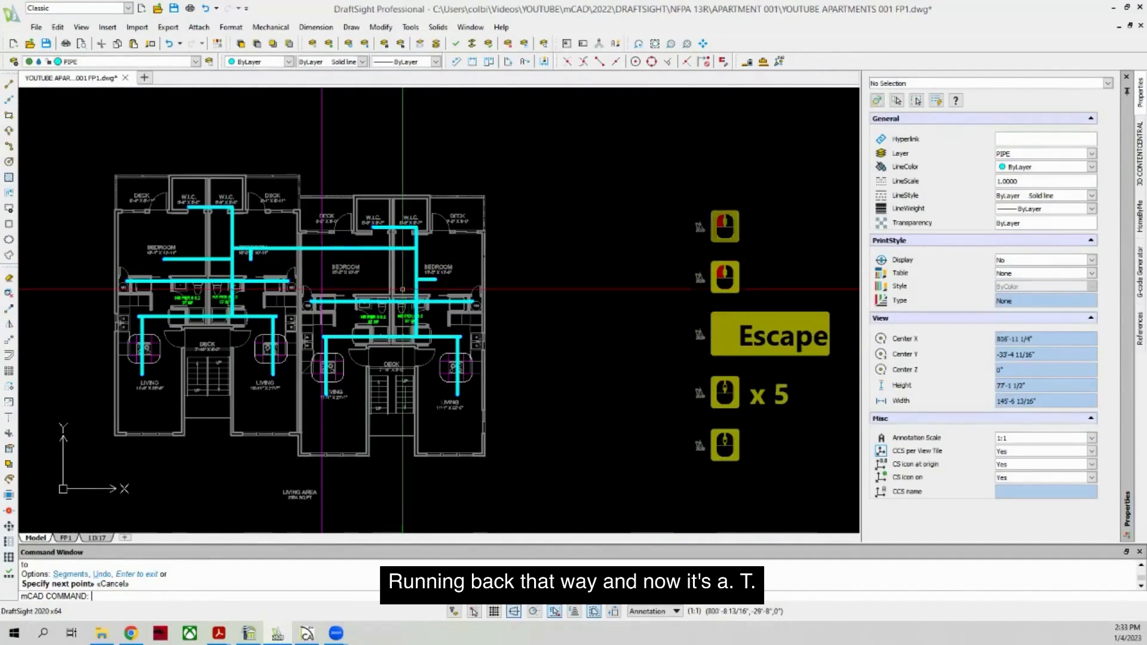
{"action": "scroll", "coordinate": [358, 307], "scroll_direction": "up", "scroll_amount": 1}
{"action": "scroll", "coordinate": [183, 268], "scroll_direction": "down", "scroll_amount": 1}
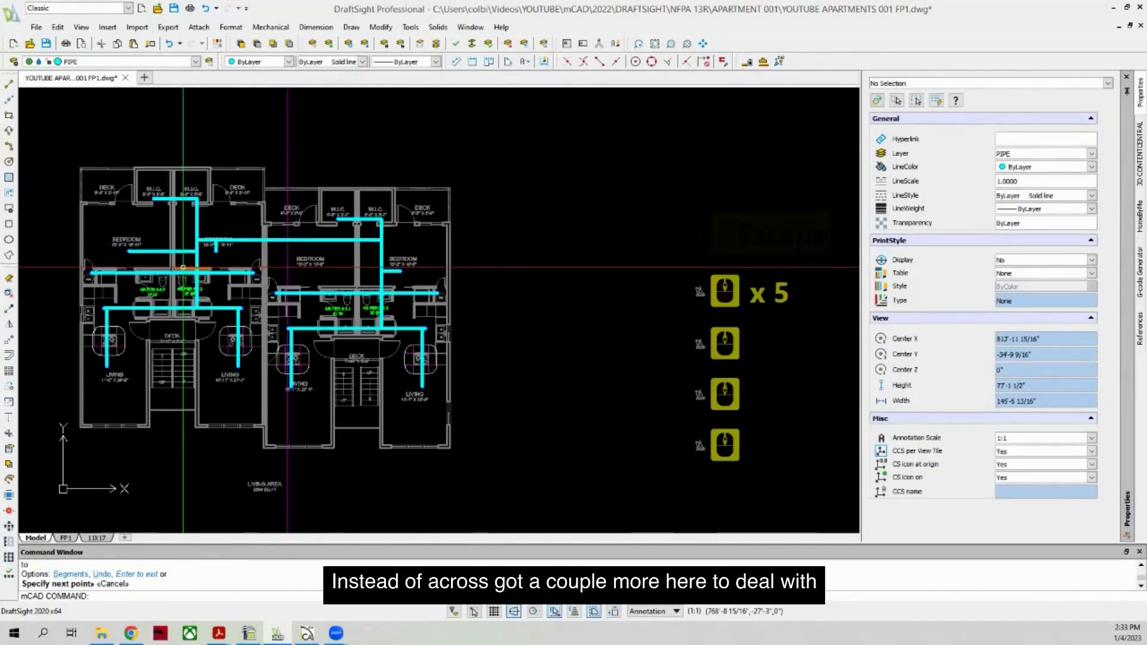
{"action": "scroll", "coordinate": [155, 293], "scroll_direction": "up", "scroll_amount": 5}
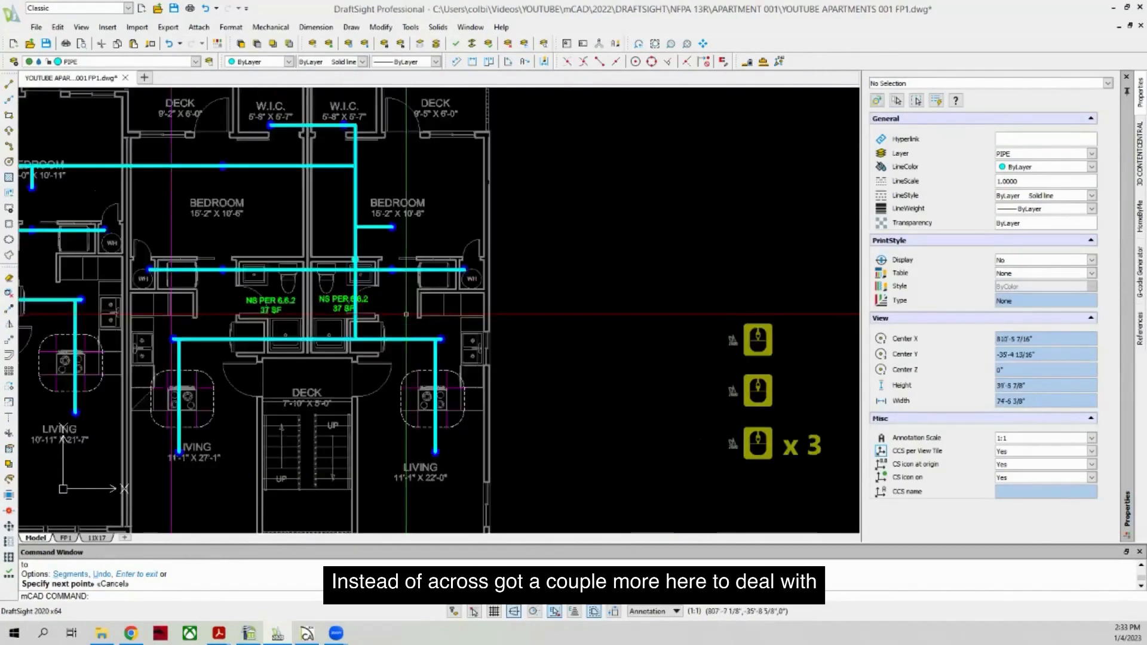
{"action": "scroll", "coordinate": [359, 279], "scroll_direction": "down", "scroll_amount": 2}
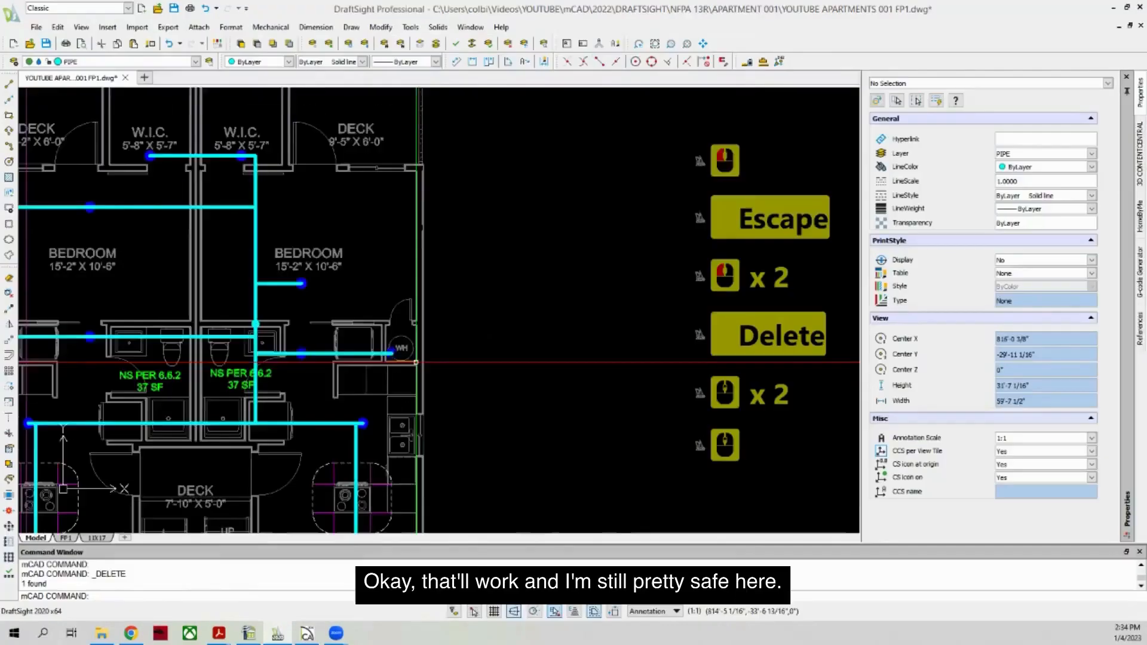
Step: Check the straight path from the hallway head to the kitchen head with a temporary line, and delete that line
{"action": "scroll", "coordinate": [298, 334], "scroll_direction": "down", "scroll_amount": 4}
{"action": "scroll", "coordinate": [299, 371], "scroll_direction": "up", "scroll_amount": 1}
{"action": "scroll", "coordinate": [299, 370], "scroll_direction": "up", "scroll_amount": 6}
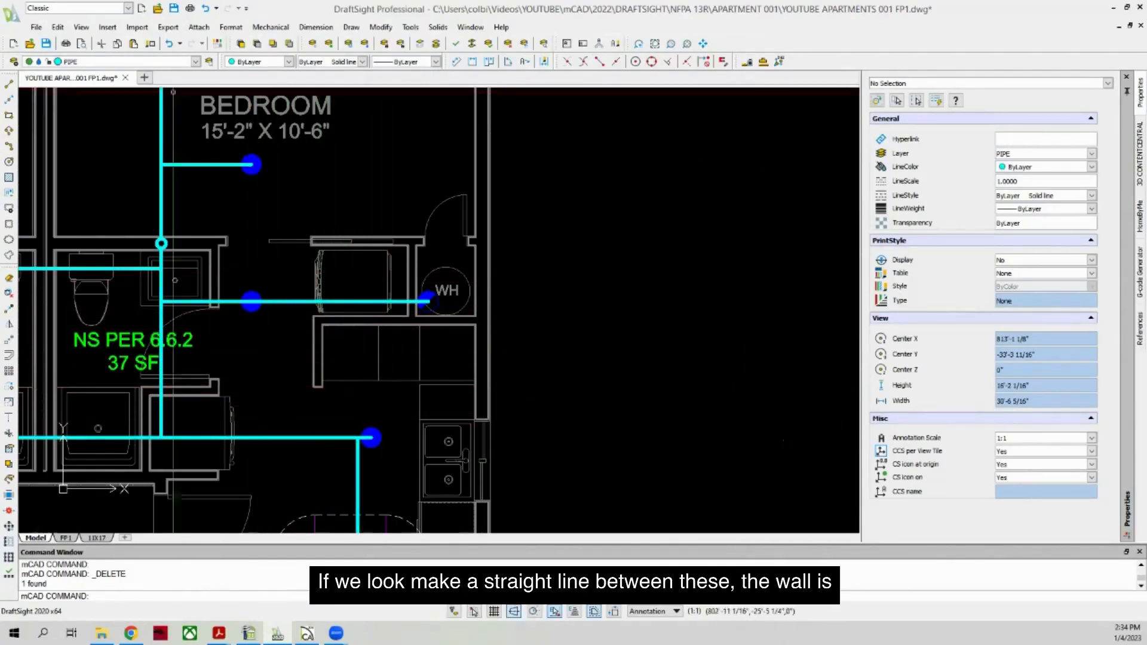
{"action": "left_click", "coordinate": [9, 84]}
{"action": "left_click", "coordinate": [251, 300]}
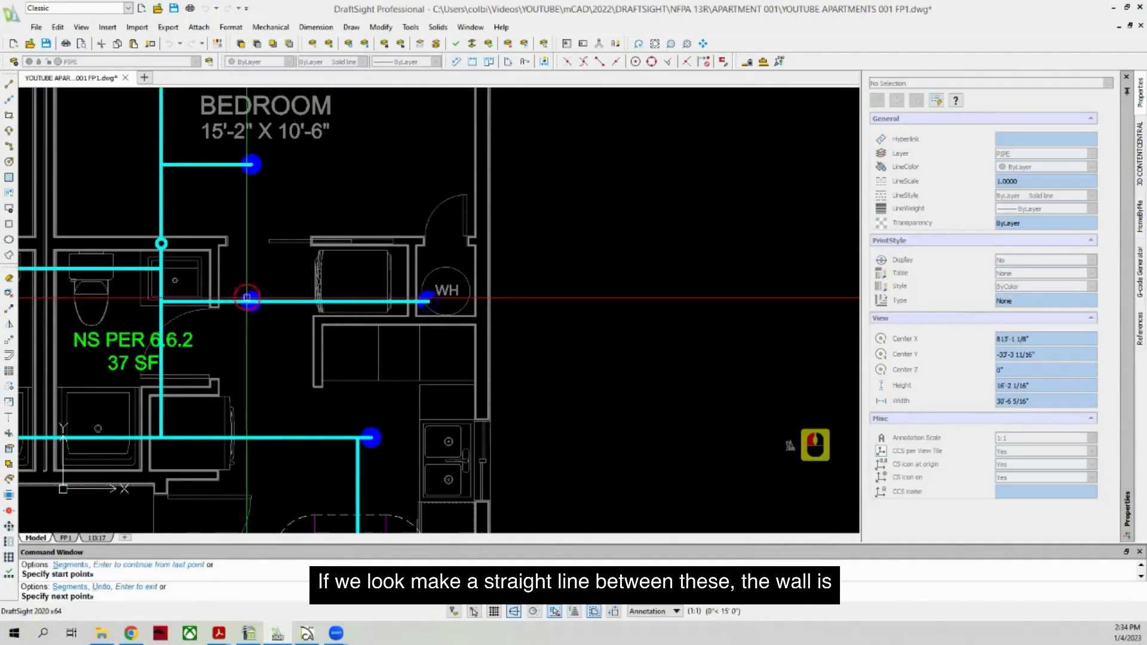
{"action": "key", "text": "Escape"}
{"action": "left_click", "coordinate": [10, 85]}
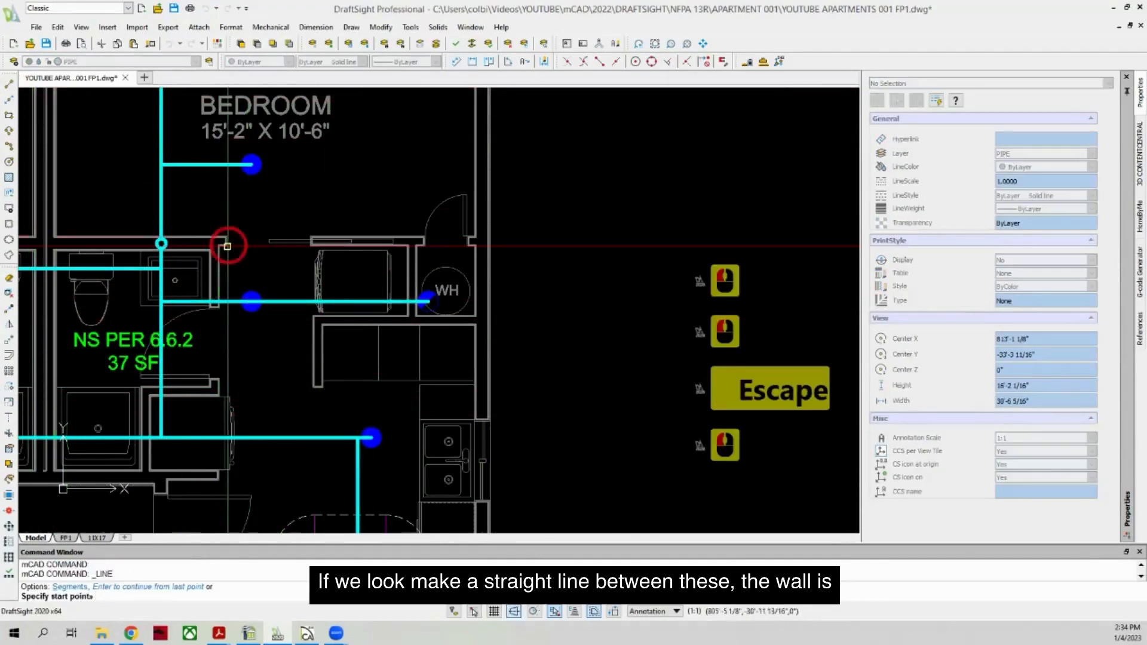
{"action": "left_click", "coordinate": [251, 300]}
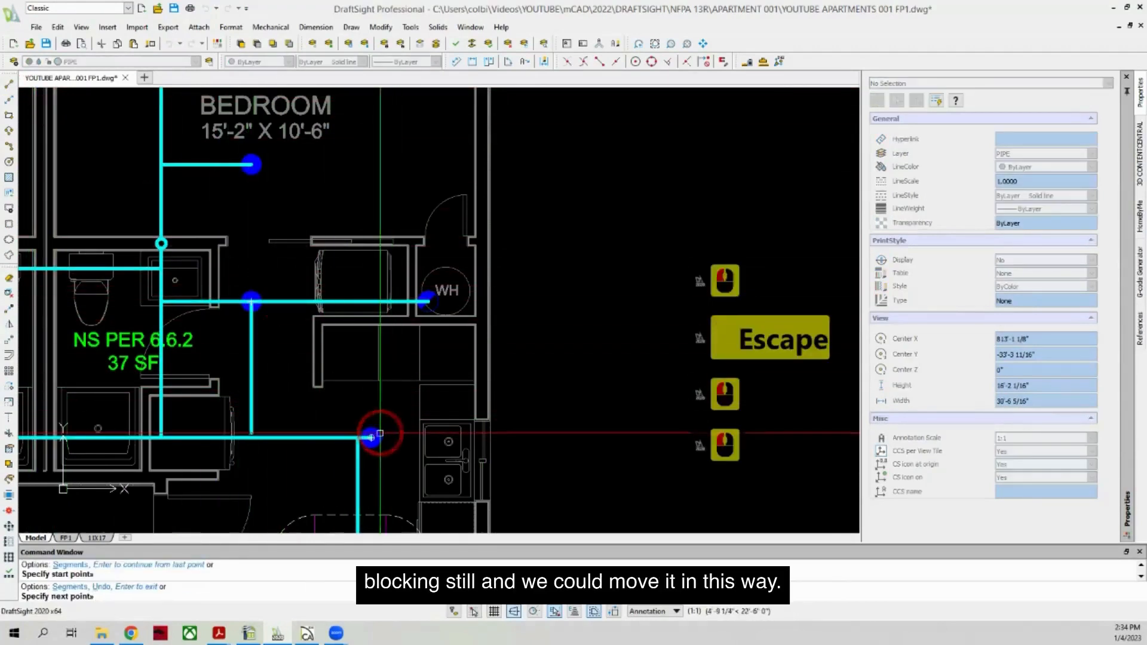
{"action": "left_click", "coordinate": [370, 437]}
{"action": "key", "text": "Delete"}
Step: Examine the clearance between the hallway head and the adjacent water-heater closet and walls
{"action": "scroll", "coordinate": [292, 348], "scroll_direction": "up", "scroll_amount": 3}
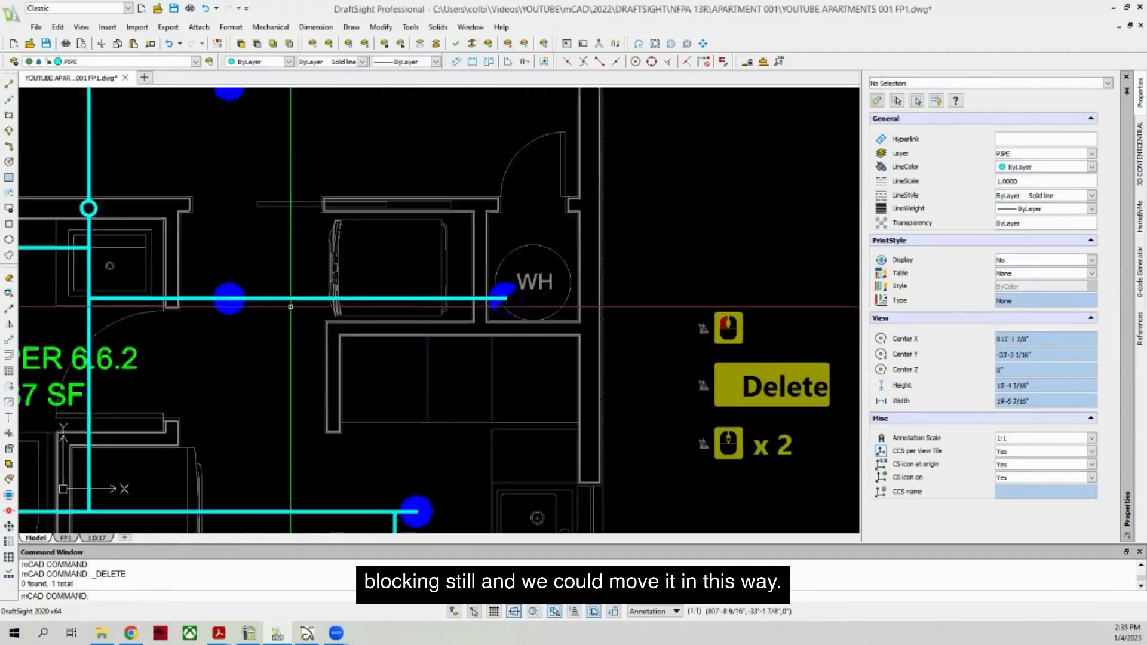
{"action": "scroll", "coordinate": [165, 302], "scroll_direction": "down", "scroll_amount": 2}
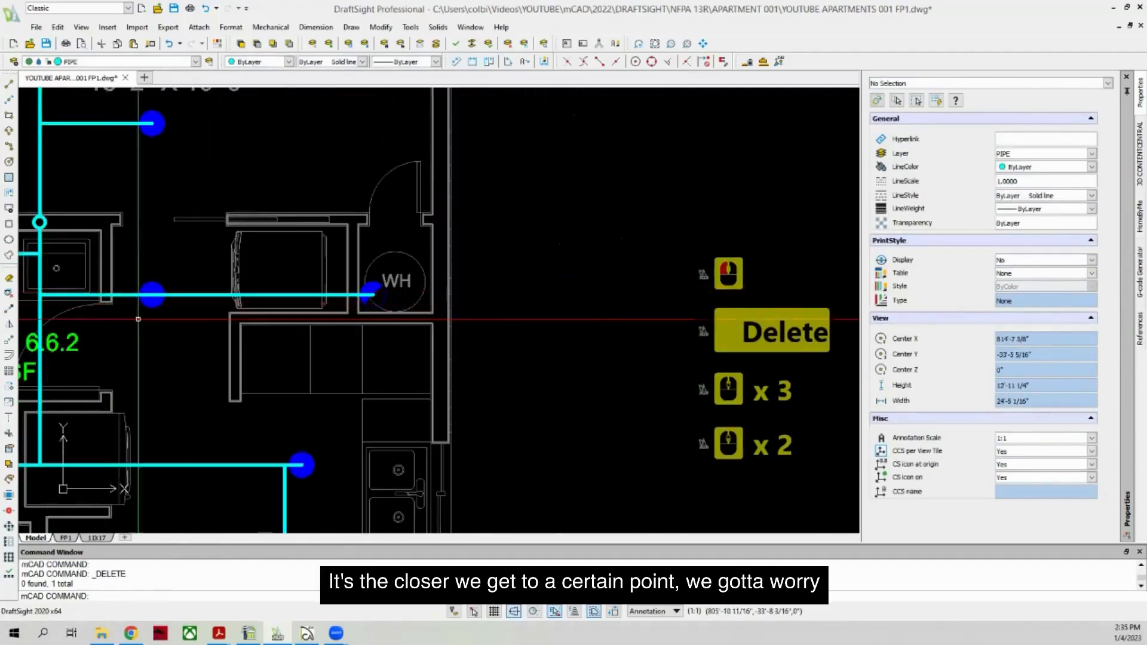
{"action": "scroll", "coordinate": [188, 305], "scroll_direction": "up", "scroll_amount": 2}
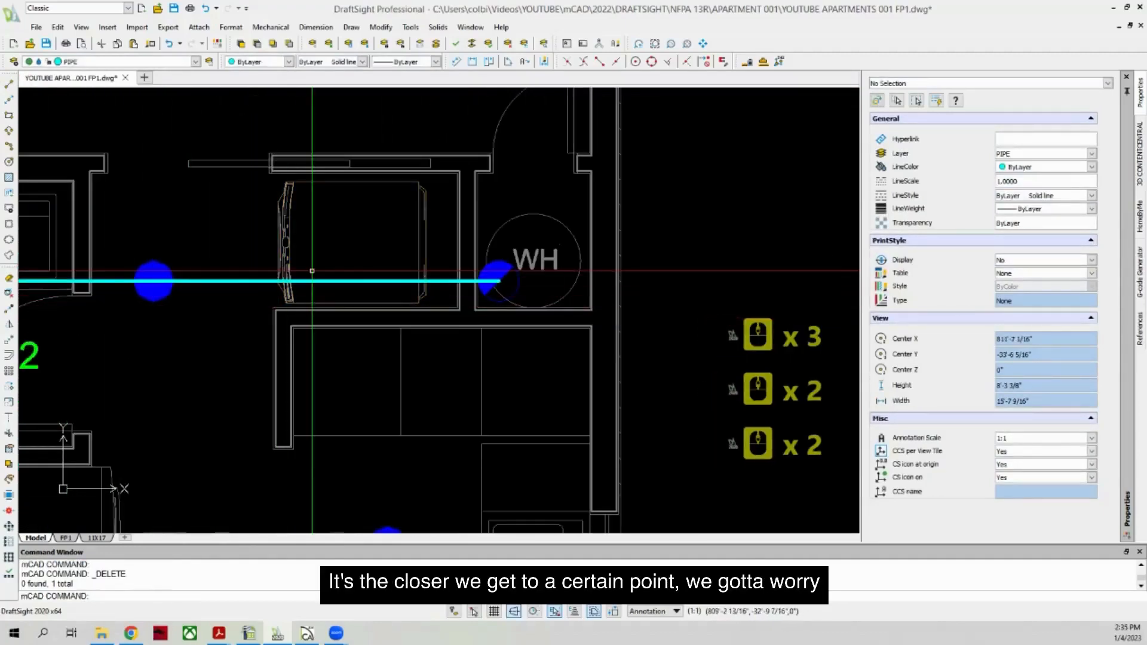
{"action": "scroll", "coordinate": [178, 272], "scroll_direction": "down", "scroll_amount": 5}
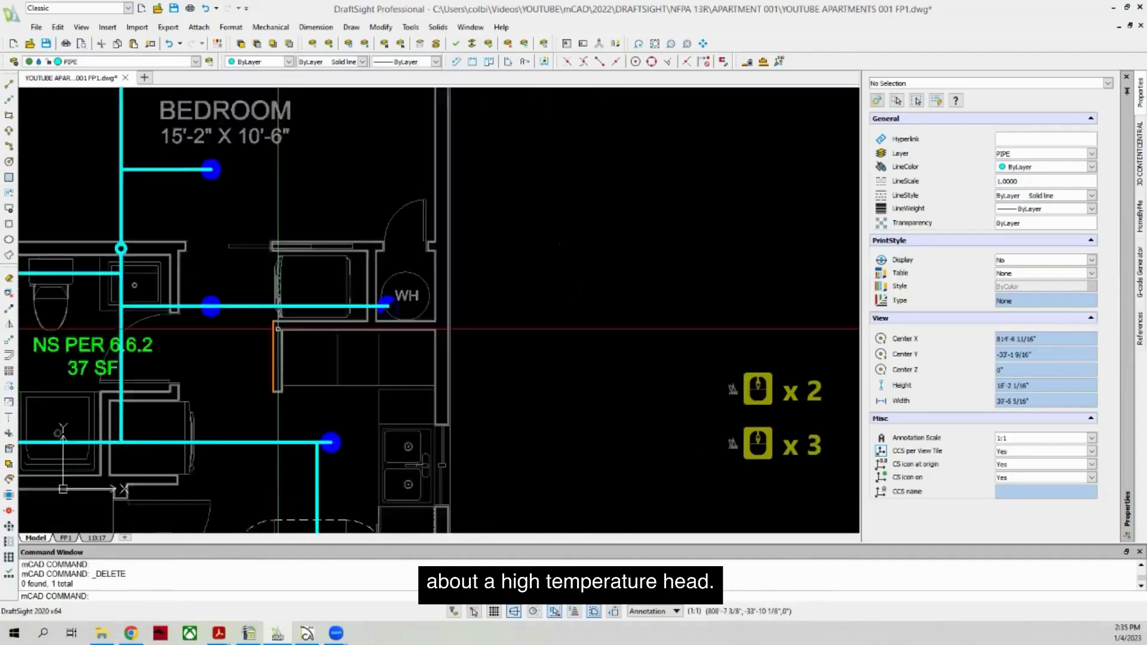
{"action": "scroll", "coordinate": [330, 279], "scroll_direction": "down", "scroll_amount": 4}
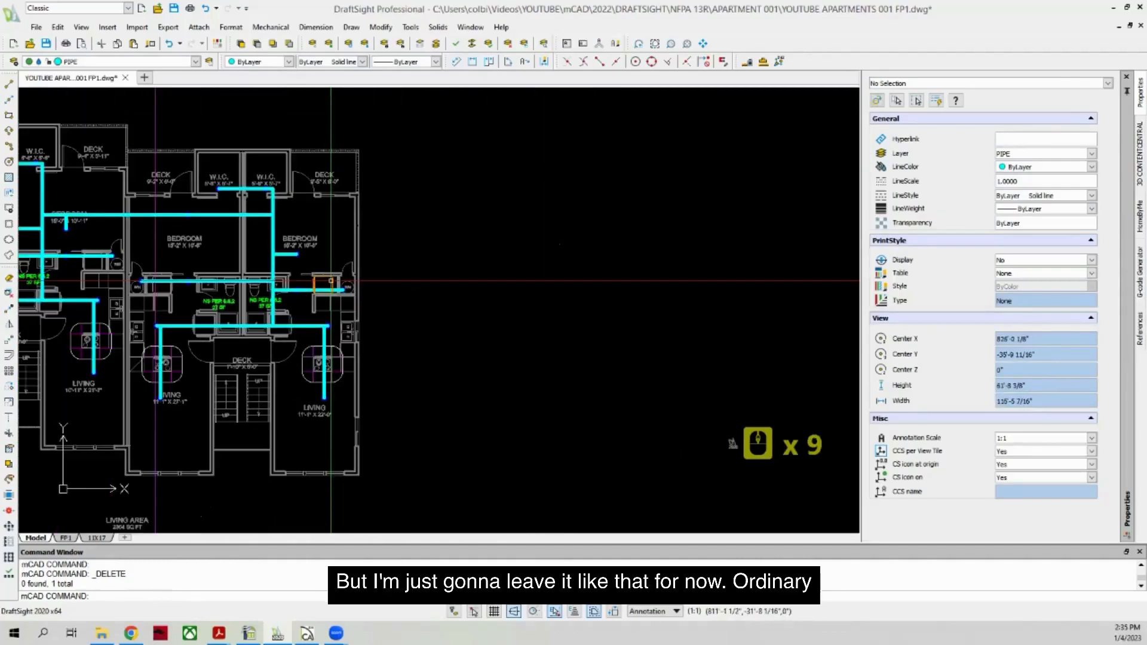
{"action": "scroll", "coordinate": [323, 267], "scroll_direction": "down", "scroll_amount": 2}
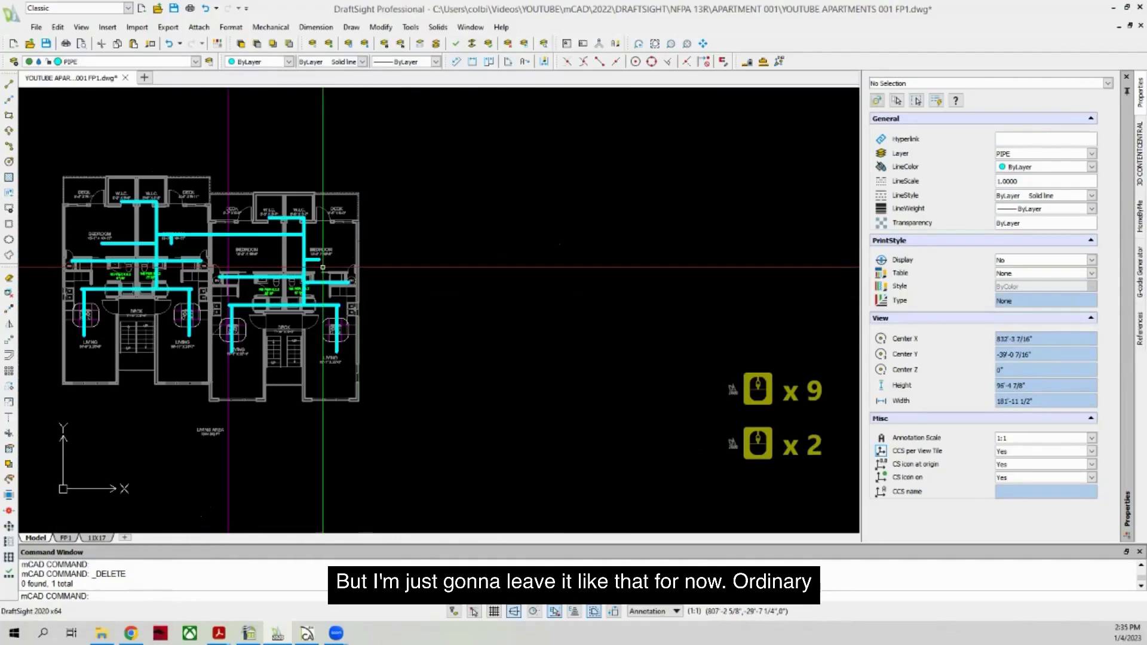
Step: Review the second-floor piping for crosses and compare it with the first-floor layout
{"action": "scroll", "coordinate": [204, 288], "scroll_direction": "up", "scroll_amount": 9}
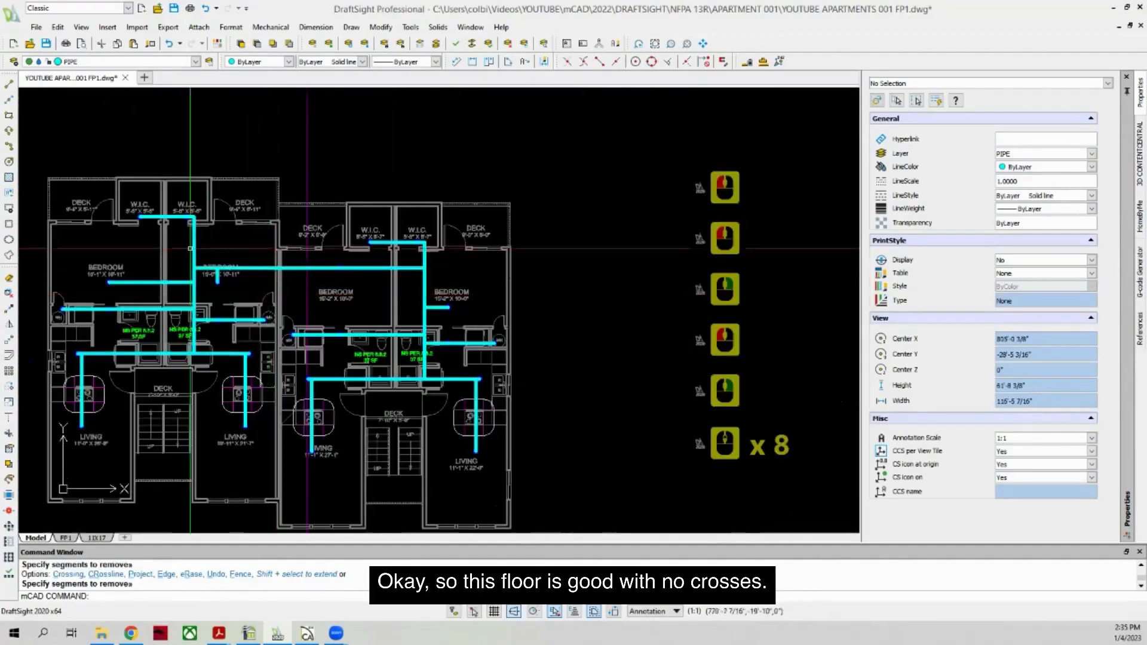
{"action": "scroll", "coordinate": [158, 255], "scroll_direction": "down", "scroll_amount": 1}
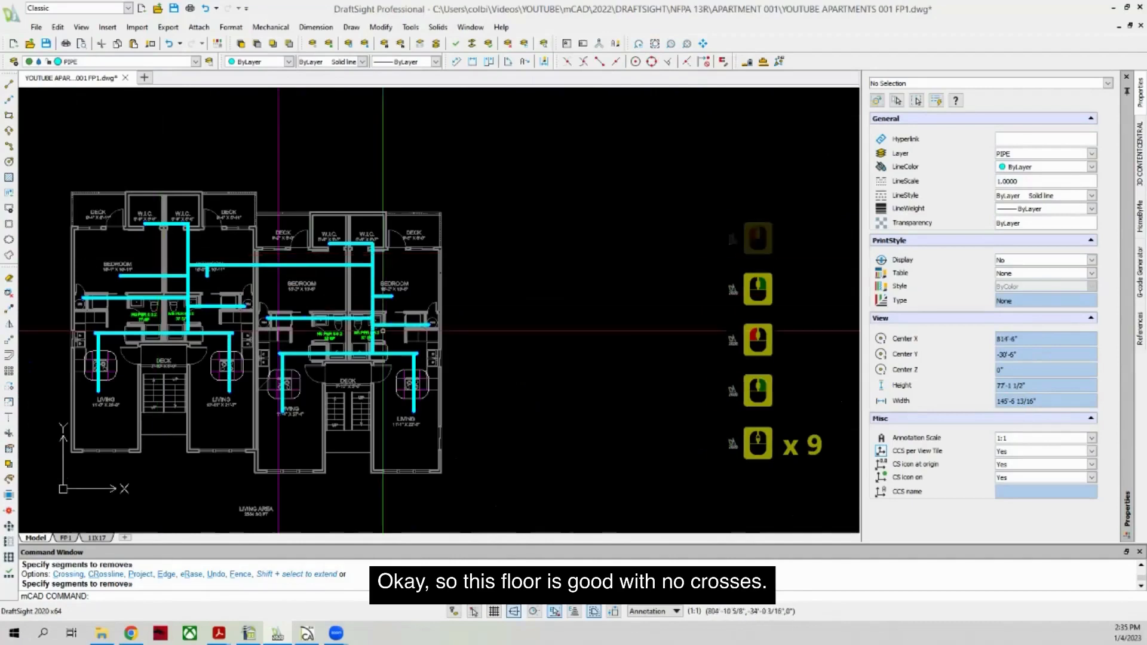
{"action": "scroll", "coordinate": [382, 331], "scroll_direction": "down", "scroll_amount": 7}
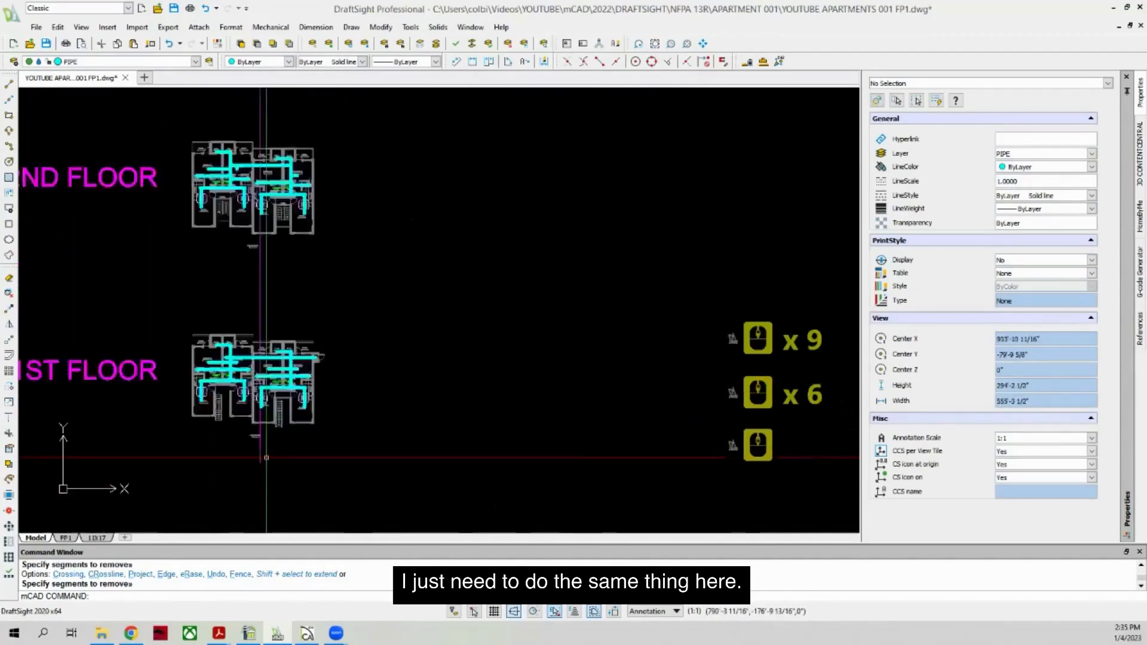
{"action": "scroll", "coordinate": [267, 457], "scroll_direction": "up", "scroll_amount": 3}
{"action": "scroll", "coordinate": [267, 412], "scroll_direction": "down", "scroll_amount": 4}
{"action": "scroll", "coordinate": [267, 367], "scroll_direction": "up", "scroll_amount": 1}
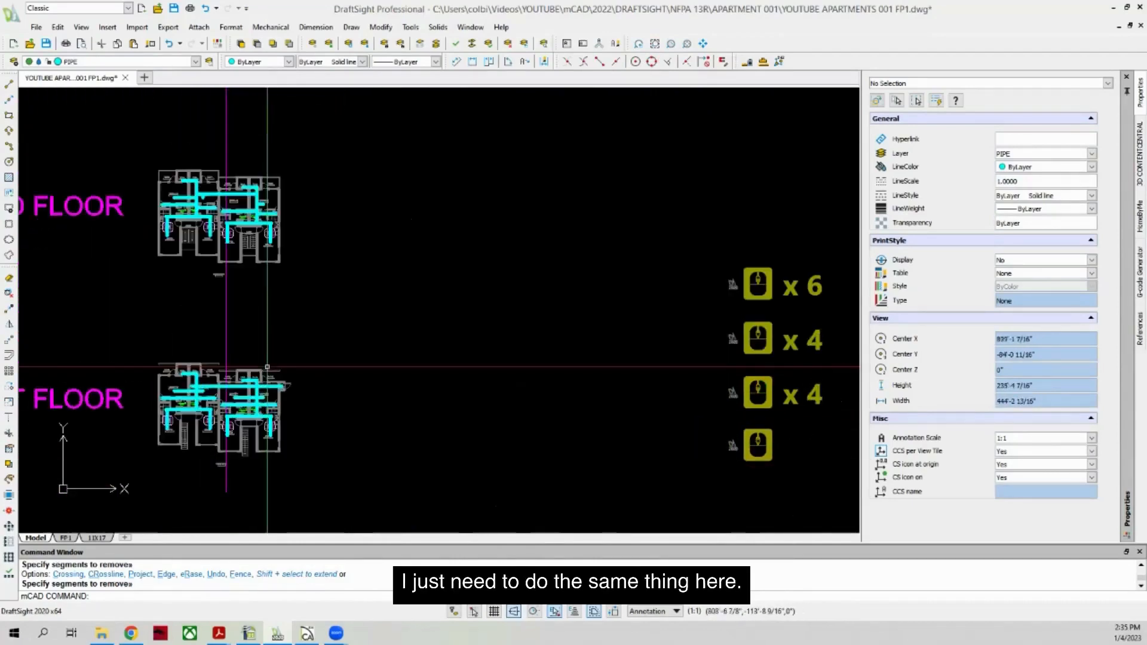
{"action": "scroll", "coordinate": [250, 222], "scroll_direction": "up", "scroll_amount": 1}
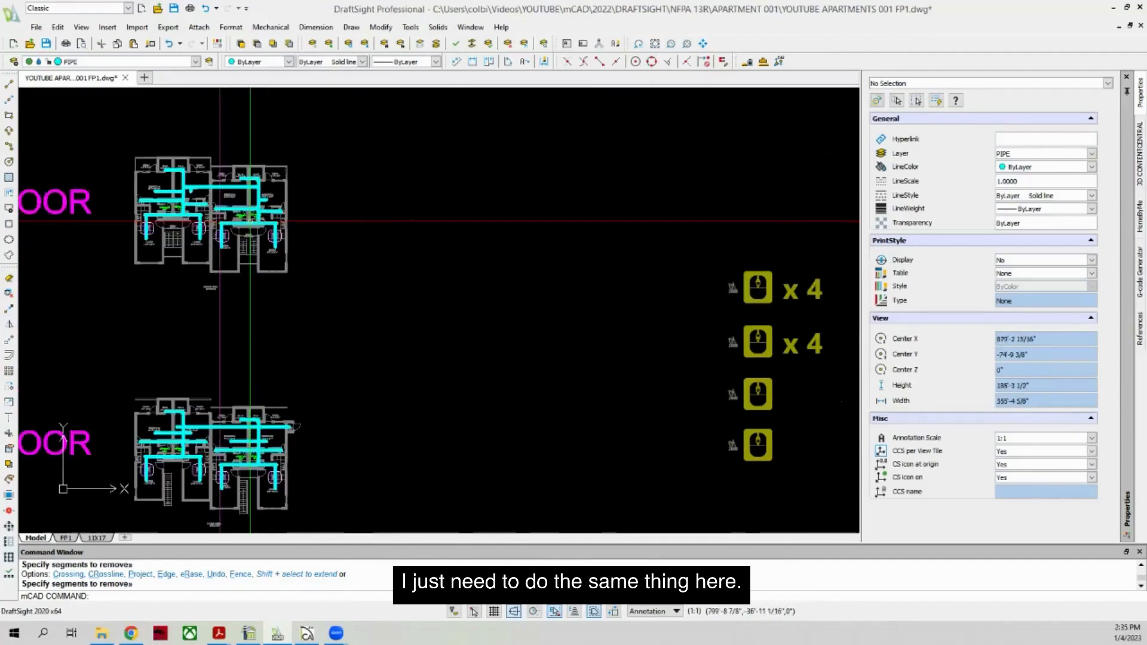
Step: Isolate the pipe and sprinkler-head layers, using the right unit's water-heater branch and hallway head as the reference objects
{"action": "scroll", "coordinate": [248, 218], "scroll_direction": "up", "scroll_amount": 8}
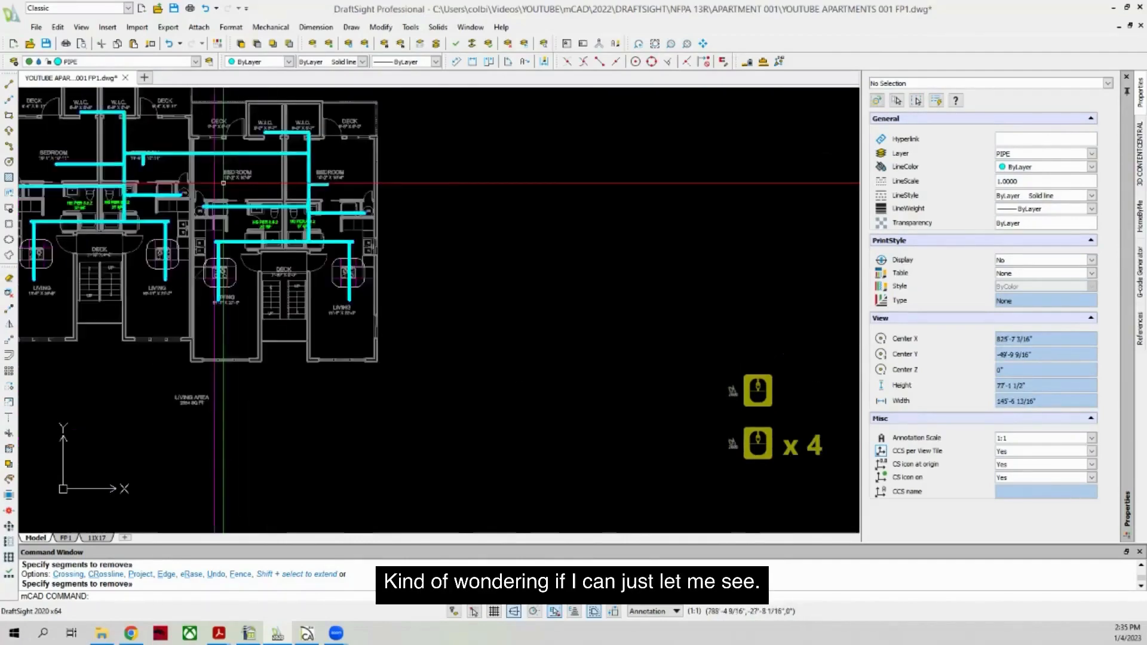
{"action": "scroll", "coordinate": [239, 217], "scroll_direction": "up", "scroll_amount": 3}
{"action": "left_click", "coordinate": [256, 256]}
{"action": "left_click", "coordinate": [191, 248]}
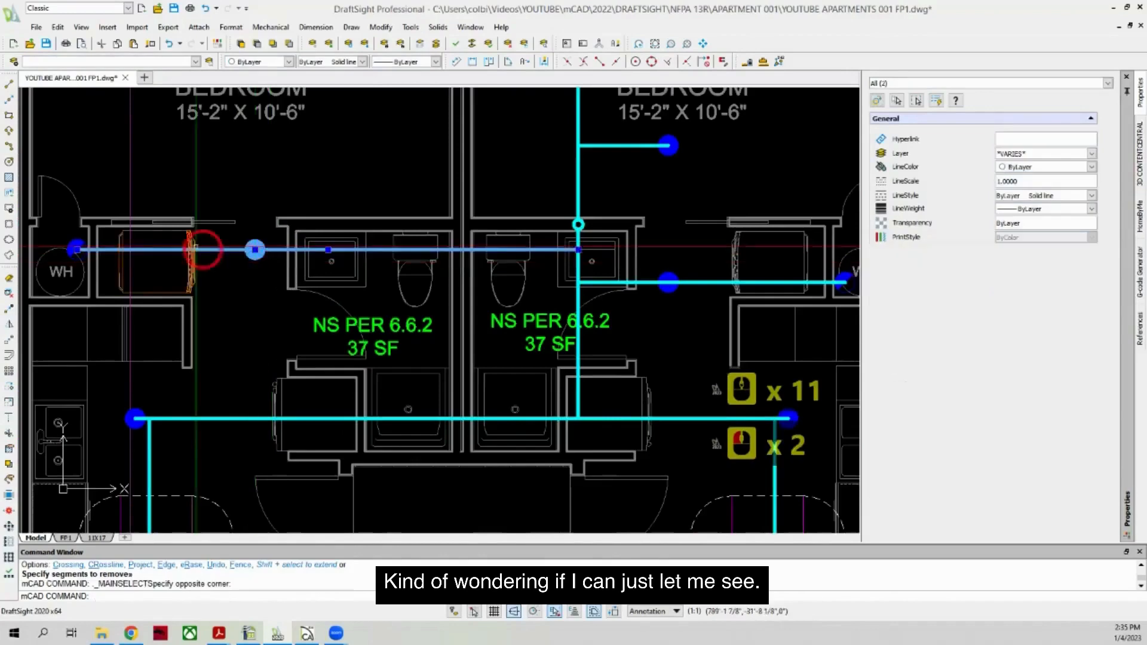
{"action": "scroll", "coordinate": [129, 190], "scroll_direction": "down", "scroll_amount": 6}
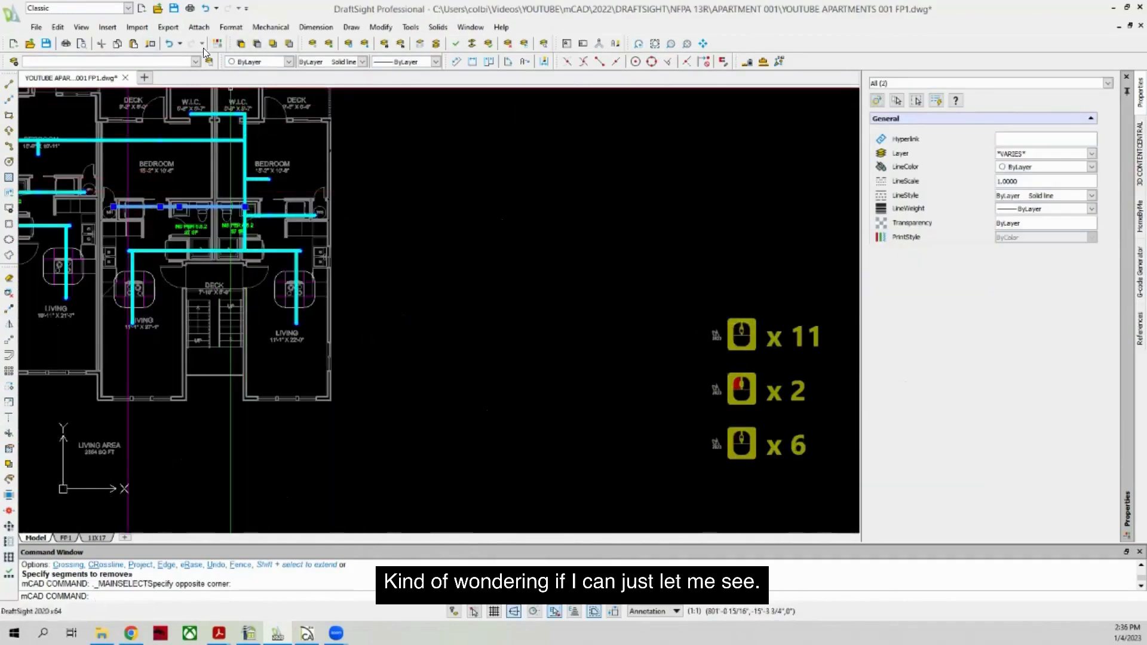
{"action": "left_click", "coordinate": [420, 45]}
Step: Delete the crossing bedroom and water-heater branch lines with their heads in both unit groups on the third floor
{"action": "scroll", "coordinate": [251, 218], "scroll_direction": "down", "scroll_amount": 5}
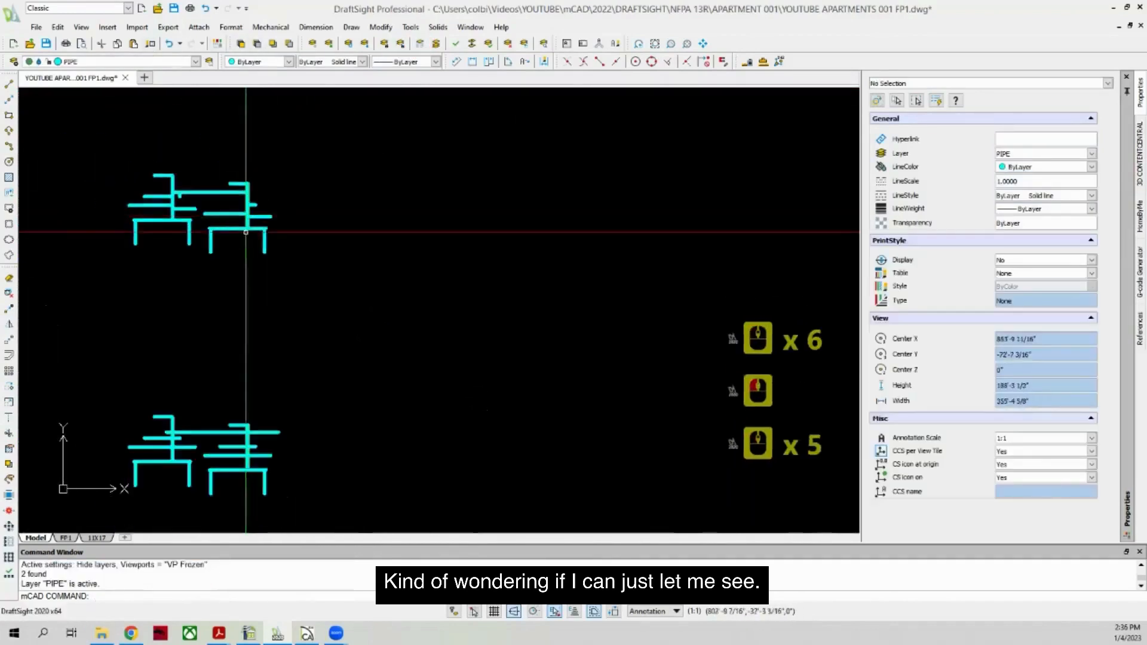
{"action": "scroll", "coordinate": [217, 99], "scroll_direction": "up", "scroll_amount": 1}
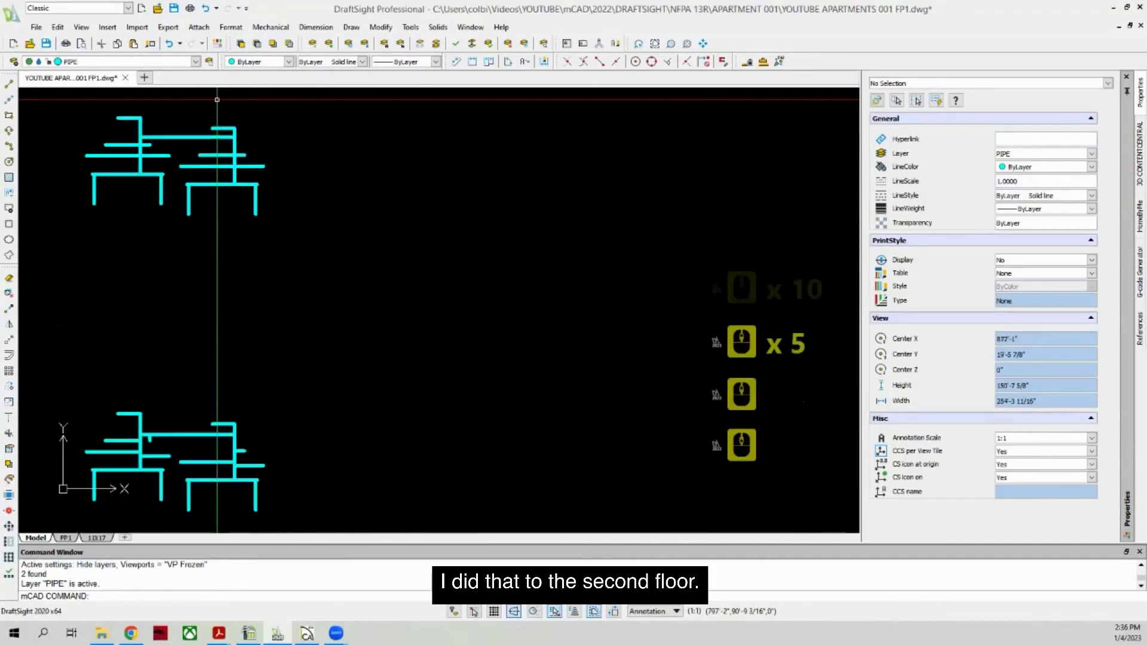
{"action": "scroll", "coordinate": [169, 120], "scroll_direction": "up", "scroll_amount": 3}
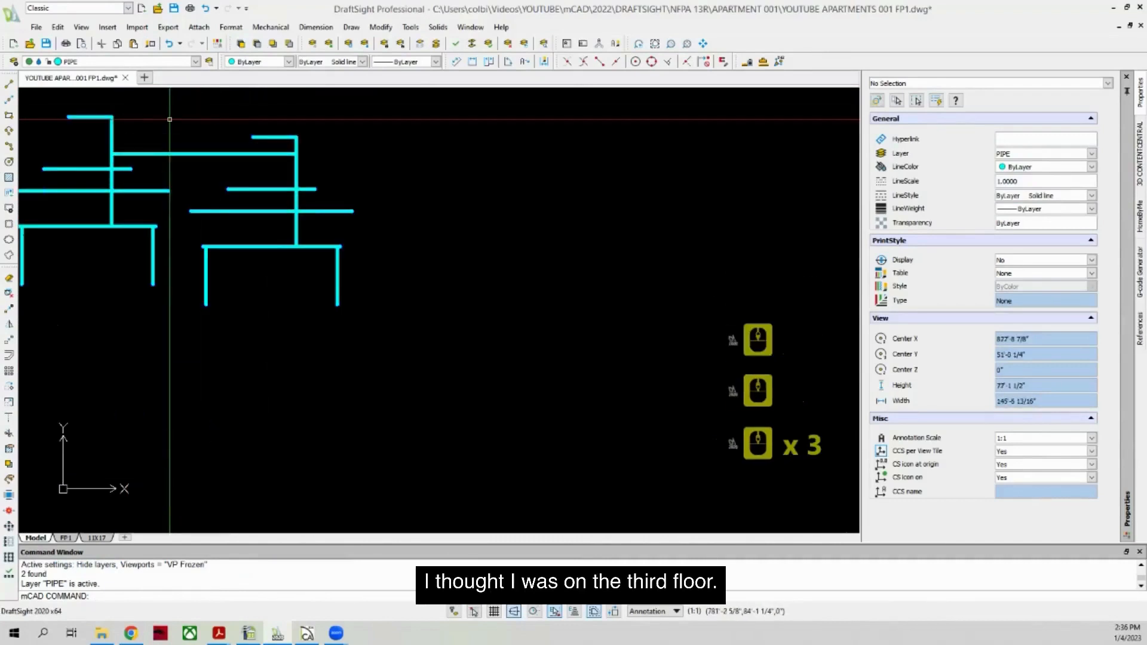
{"action": "scroll", "coordinate": [306, 197], "scroll_direction": "up", "scroll_amount": 3}
{"action": "left_click", "coordinate": [107, 159]}
{"action": "left_click", "coordinate": [341, 187]}
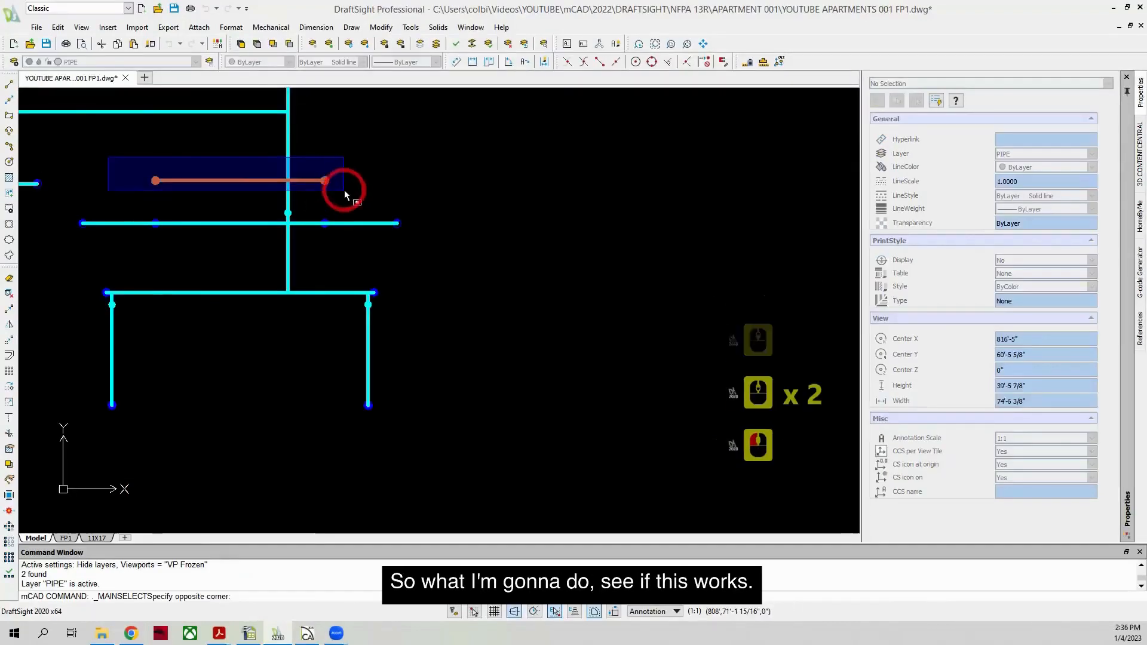
{"action": "left_click", "coordinate": [69, 209]}
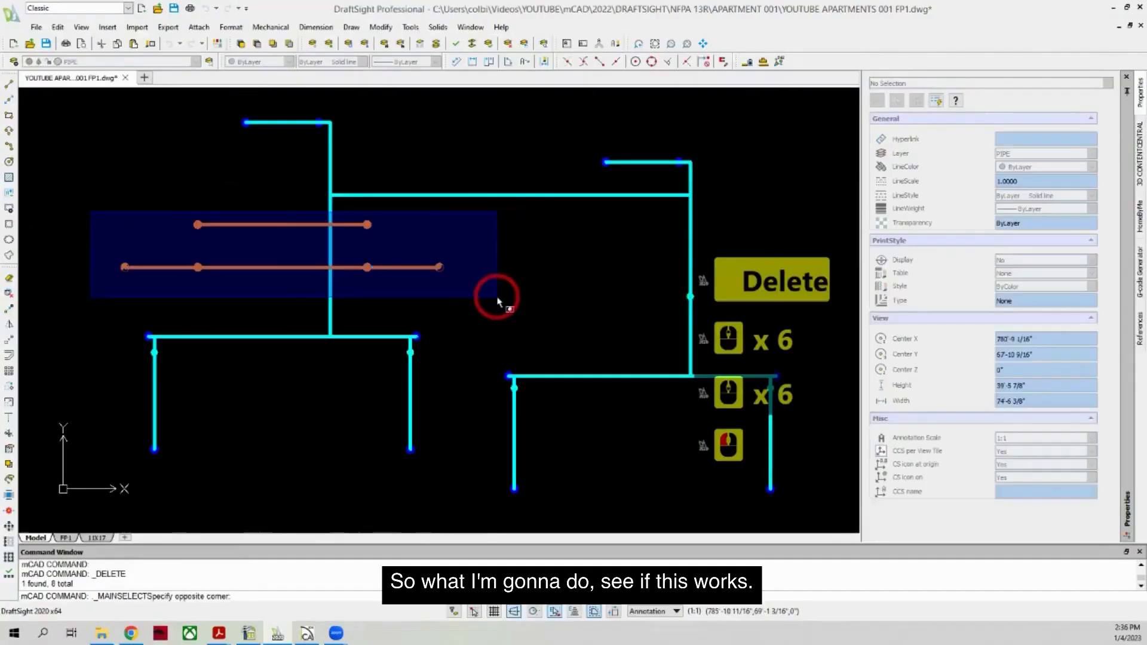
{"action": "left_click", "coordinate": [494, 295]}
{"action": "key", "text": "Delete"}
Step: Copy the revised second-floor branch lines and heads onto the third-floor piping, and restore the isolated layers
{"action": "scroll", "coordinate": [434, 267], "scroll_direction": "up", "scroll_amount": 2}
{"action": "scroll", "coordinate": [264, 205], "scroll_direction": "down", "scroll_amount": 6}
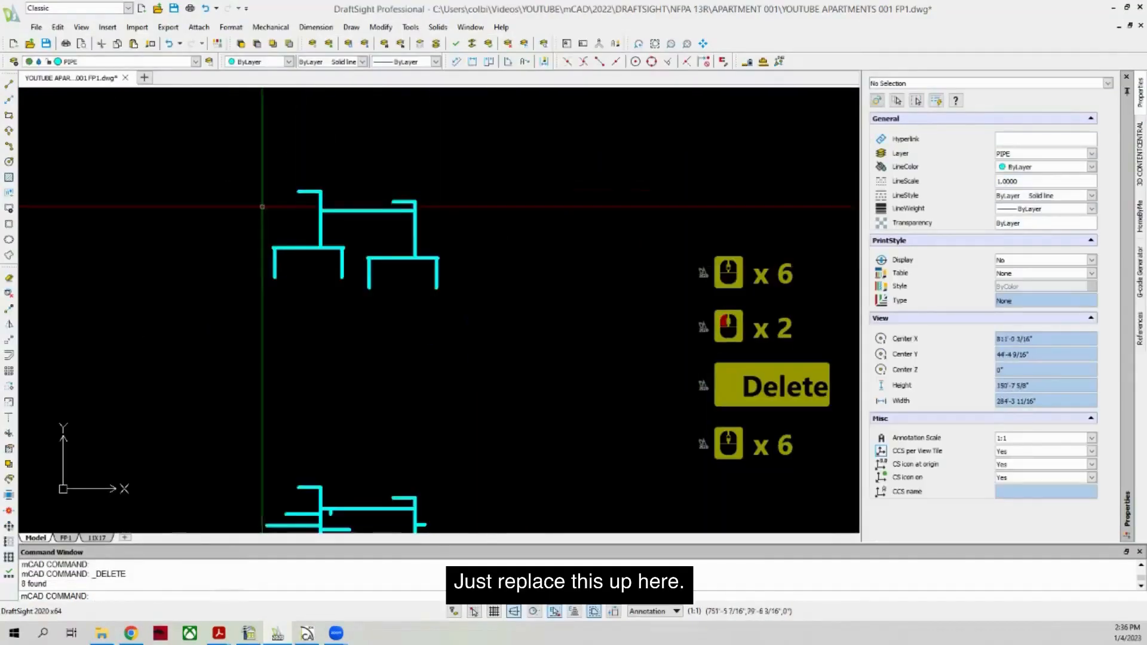
{"action": "scroll", "coordinate": [340, 430], "scroll_direction": "up", "scroll_amount": 6}
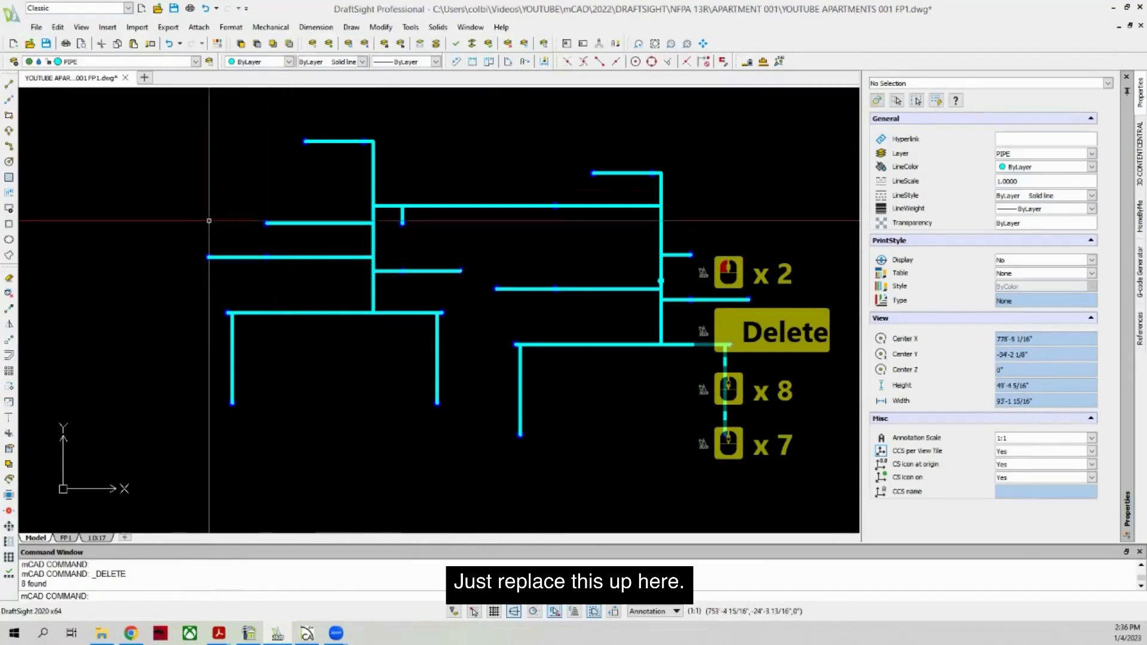
{"action": "left_click", "coordinate": [161, 198]}
{"action": "scroll", "coordinate": [557, 429], "scroll_direction": "down", "scroll_amount": 6}
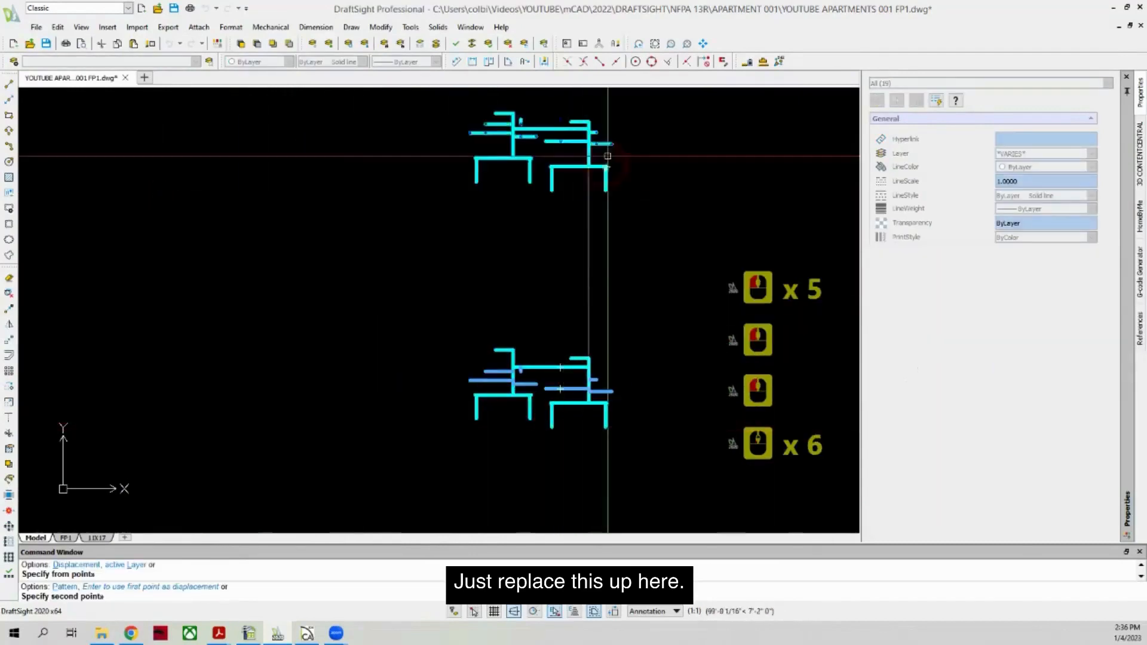
{"action": "scroll", "coordinate": [607, 155], "scroll_direction": "up", "scroll_amount": 4}
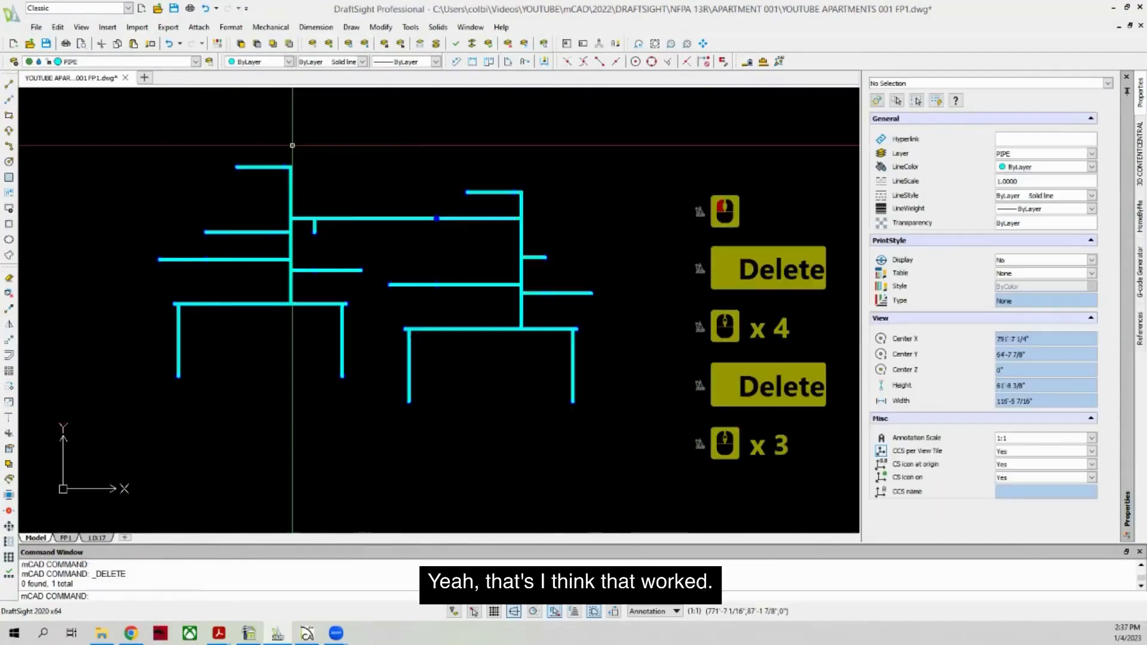
{"action": "scroll", "coordinate": [358, 167], "scroll_direction": "down", "scroll_amount": 1}
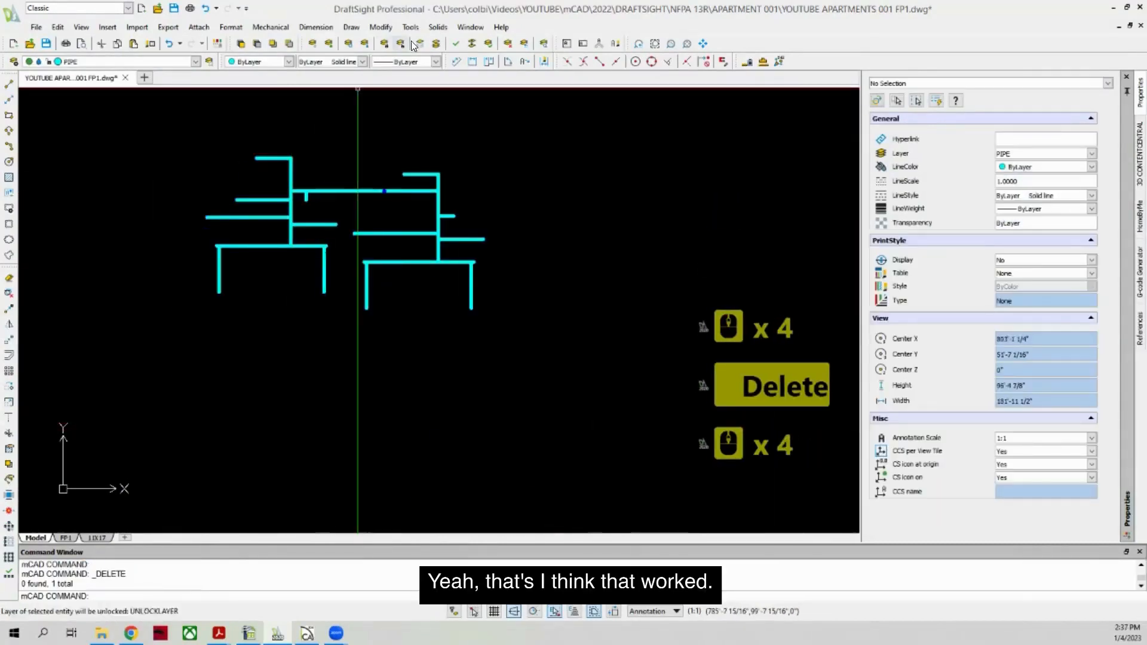
{"action": "left_click", "coordinate": [437, 44]}
{"action": "scroll", "coordinate": [383, 161], "scroll_direction": "up", "scroll_amount": 4}
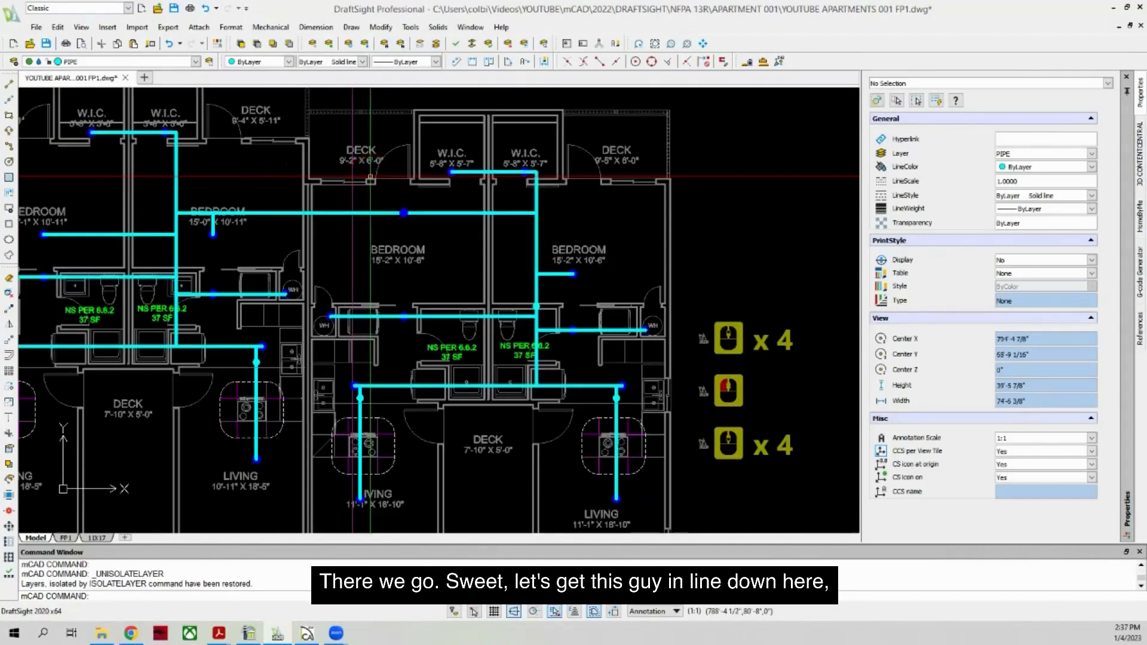
Step: Move the horizontal first-floor main onto the center of the bedroom head between the two vertical pipes
{"action": "scroll", "coordinate": [363, 159], "scroll_direction": "down", "scroll_amount": 11}
{"action": "scroll", "coordinate": [356, 436], "scroll_direction": "up", "scroll_amount": 9}
{"action": "scroll", "coordinate": [304, 379], "scroll_direction": "down", "scroll_amount": 6}
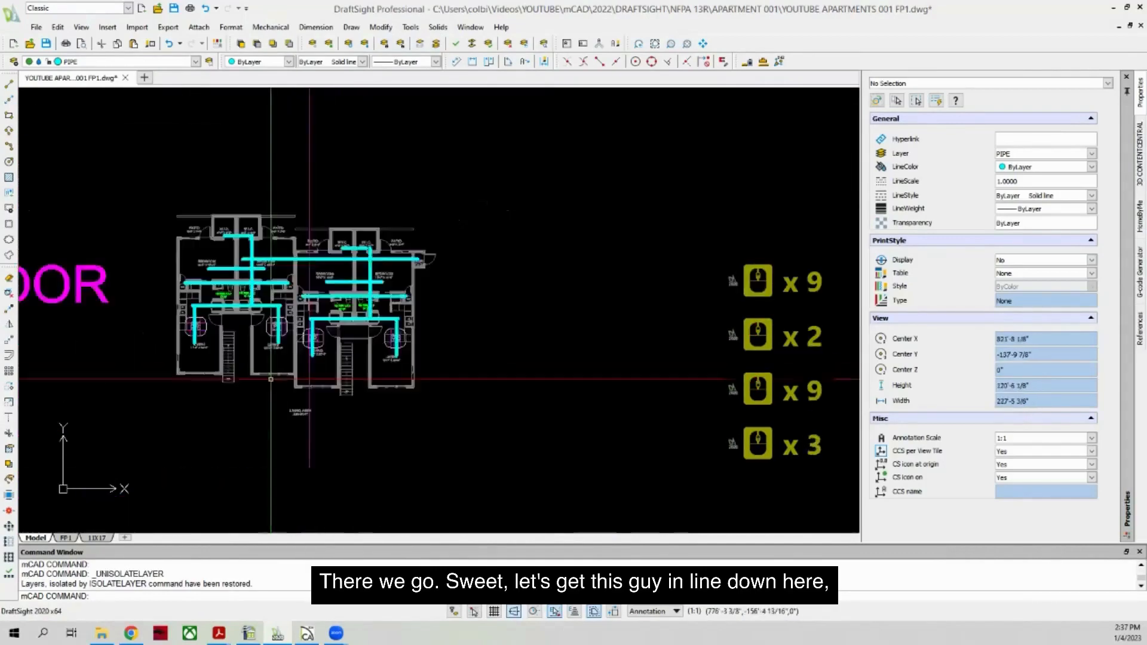
{"action": "scroll", "coordinate": [322, 350], "scroll_direction": "up", "scroll_amount": 8}
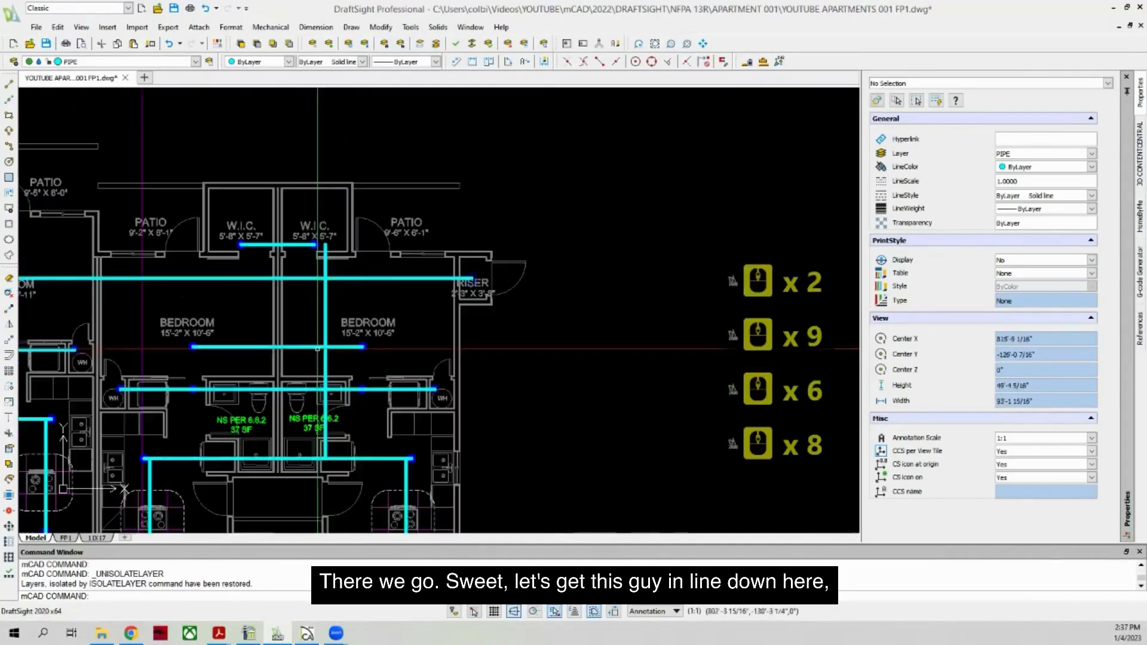
{"action": "scroll", "coordinate": [335, 310], "scroll_direction": "down", "scroll_amount": 9}
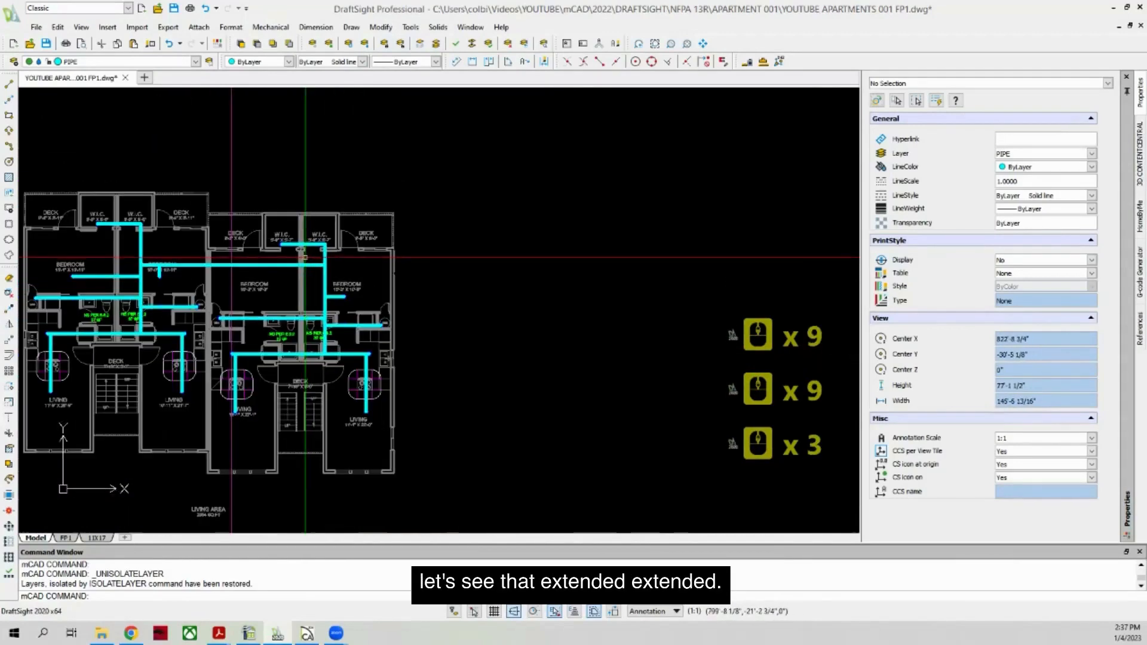
{"action": "scroll", "coordinate": [304, 256], "scroll_direction": "down", "scroll_amount": 5}
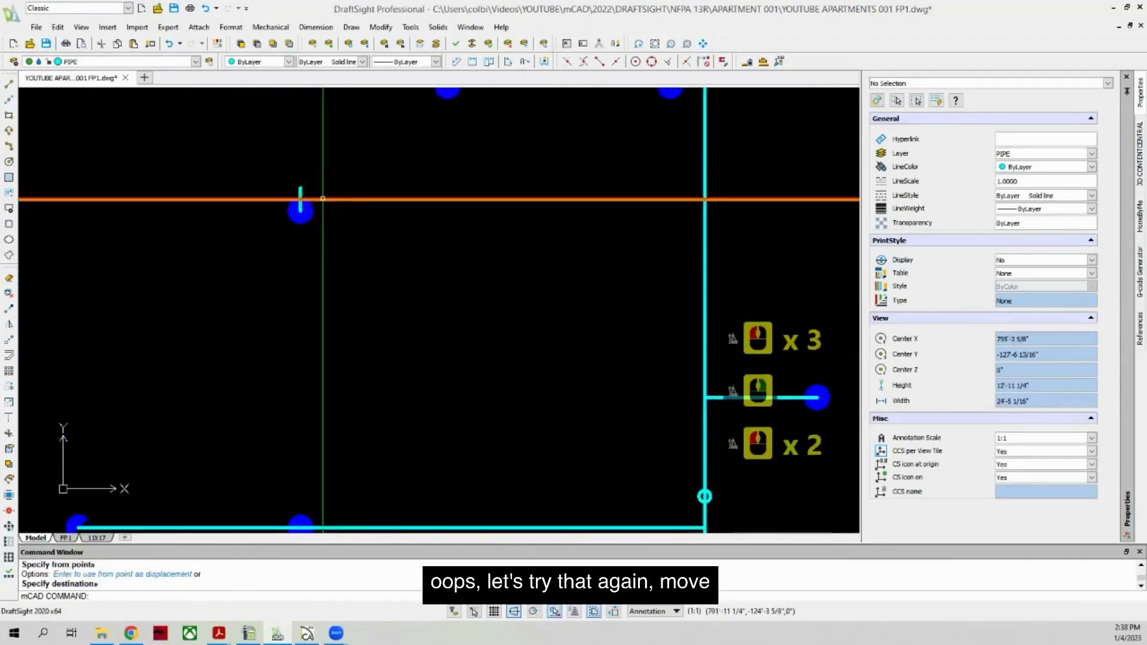
{"action": "left_click", "coordinate": [88, 295]}
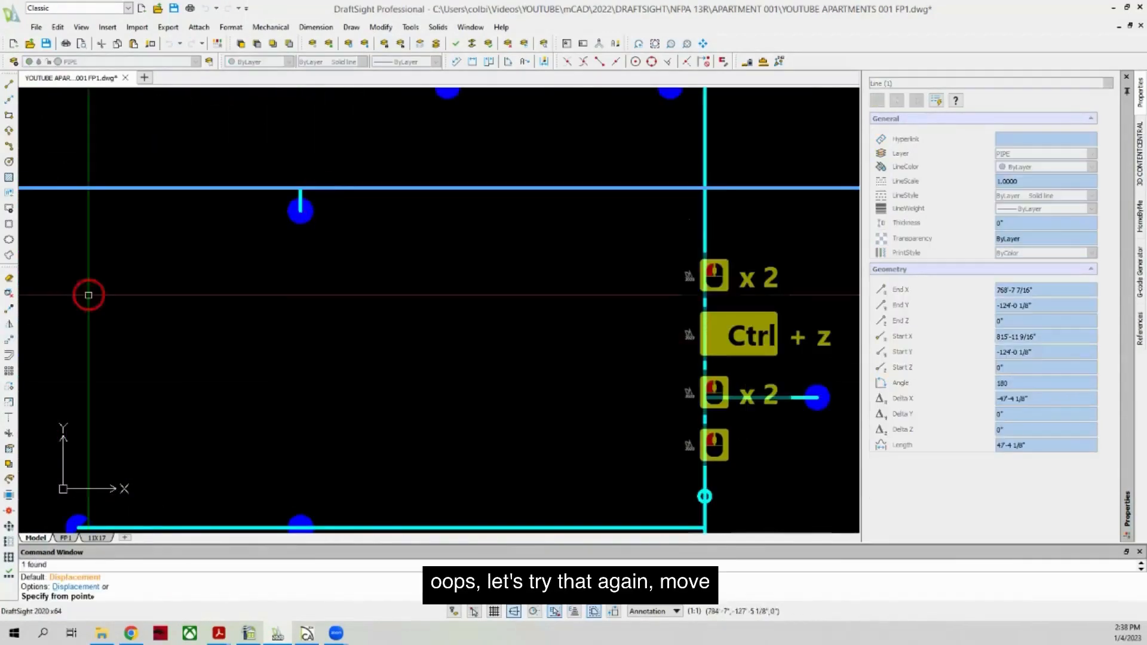
{"action": "left_click", "coordinate": [317, 185]}
{"action": "left_click", "coordinate": [300, 206]}
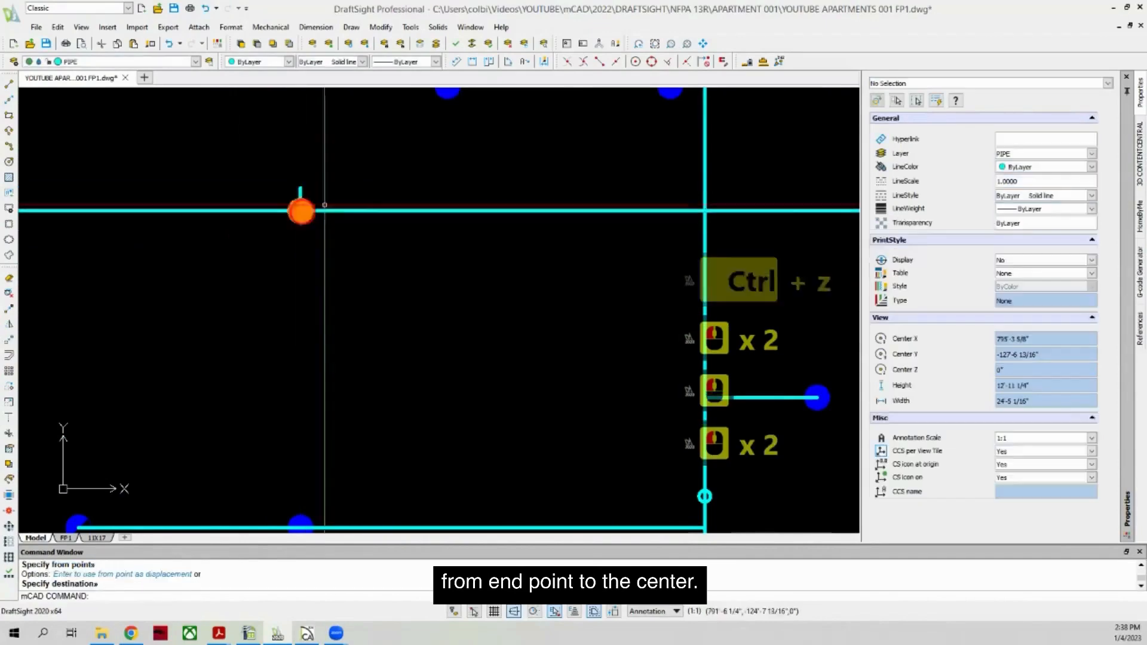
{"action": "key", "text": "Escape"}
Step: Remove the leftover stub above that first-floor bedroom head and bring back the isolated layers
{"action": "left_click", "coordinate": [359, 173]}
{"action": "left_click", "coordinate": [285, 186]}
{"action": "left_click", "coordinate": [348, 144]}
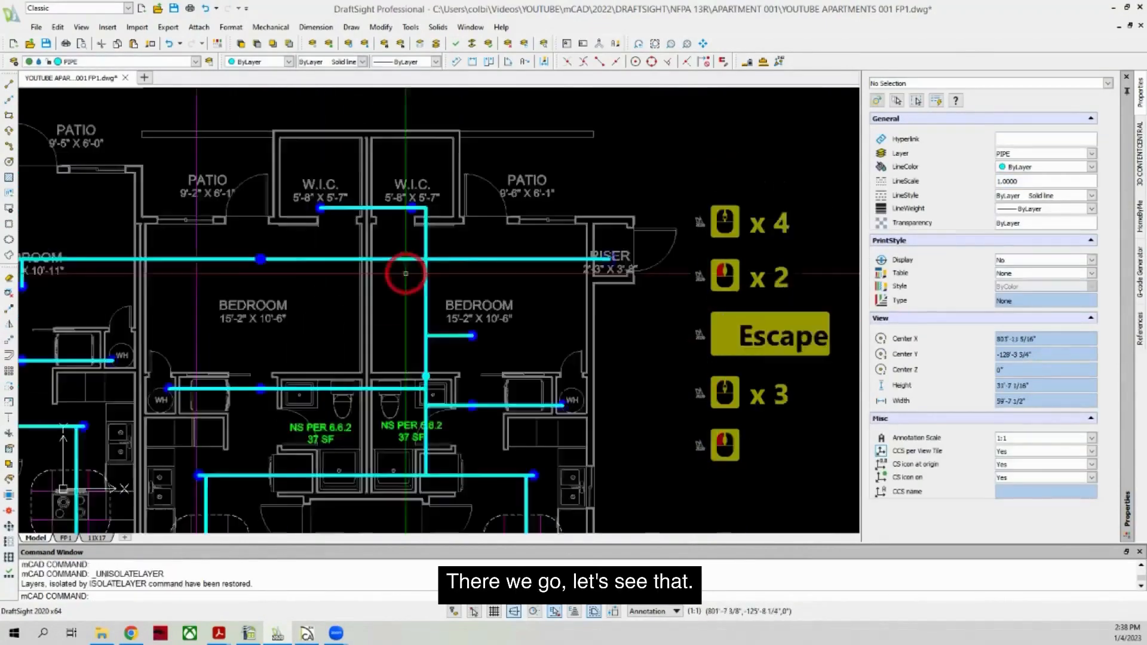
Step: Make dim pipe the active layer
{"action": "scroll", "coordinate": [348, 193], "scroll_direction": "down", "scroll_amount": 4}
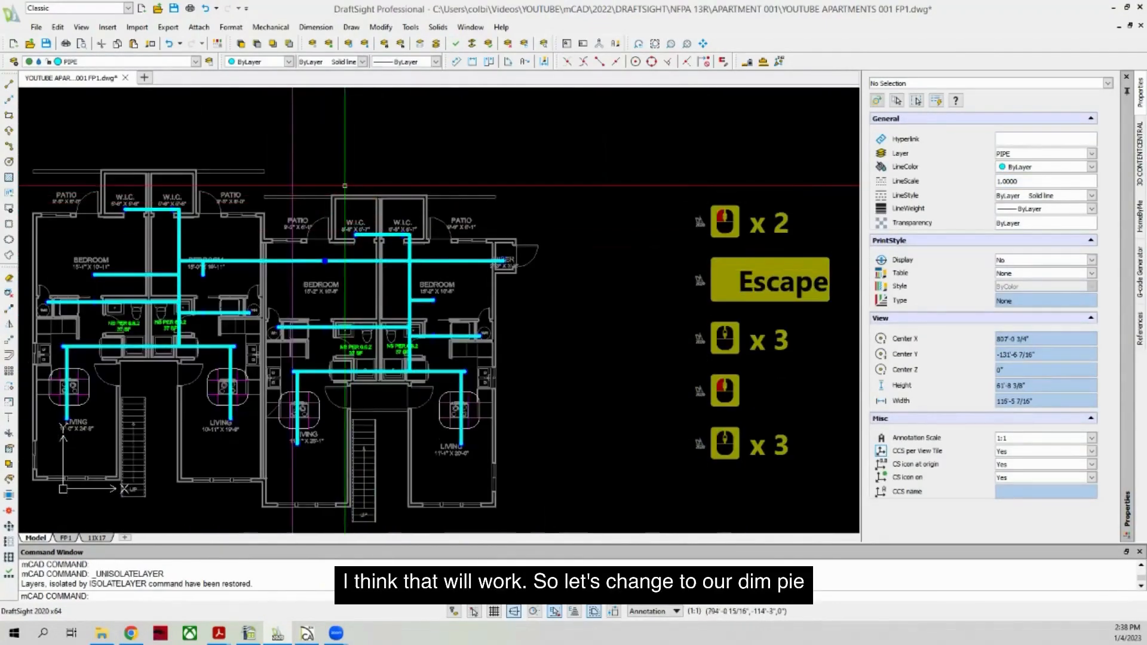
{"action": "scroll", "coordinate": [345, 186], "scroll_direction": "down", "scroll_amount": 2}
{"action": "scroll", "coordinate": [330, 277], "scroll_direction": "down", "scroll_amount": 8}
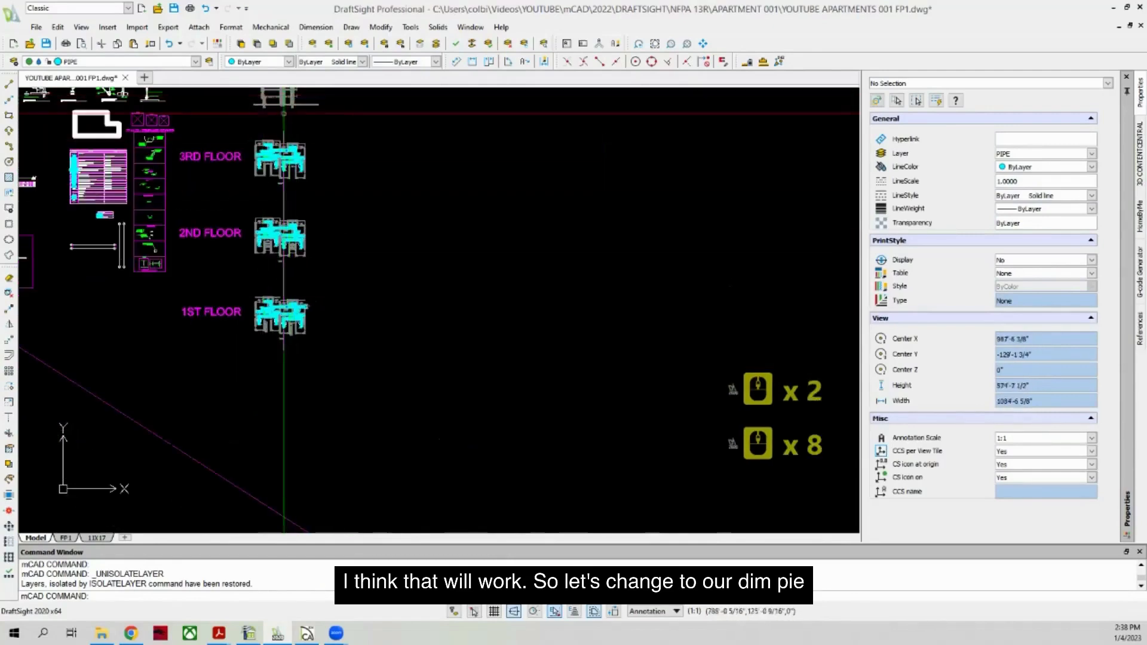
{"action": "scroll", "coordinate": [274, 310], "scroll_direction": "up", "scroll_amount": 2}
{"action": "left_click", "coordinate": [148, 61]}
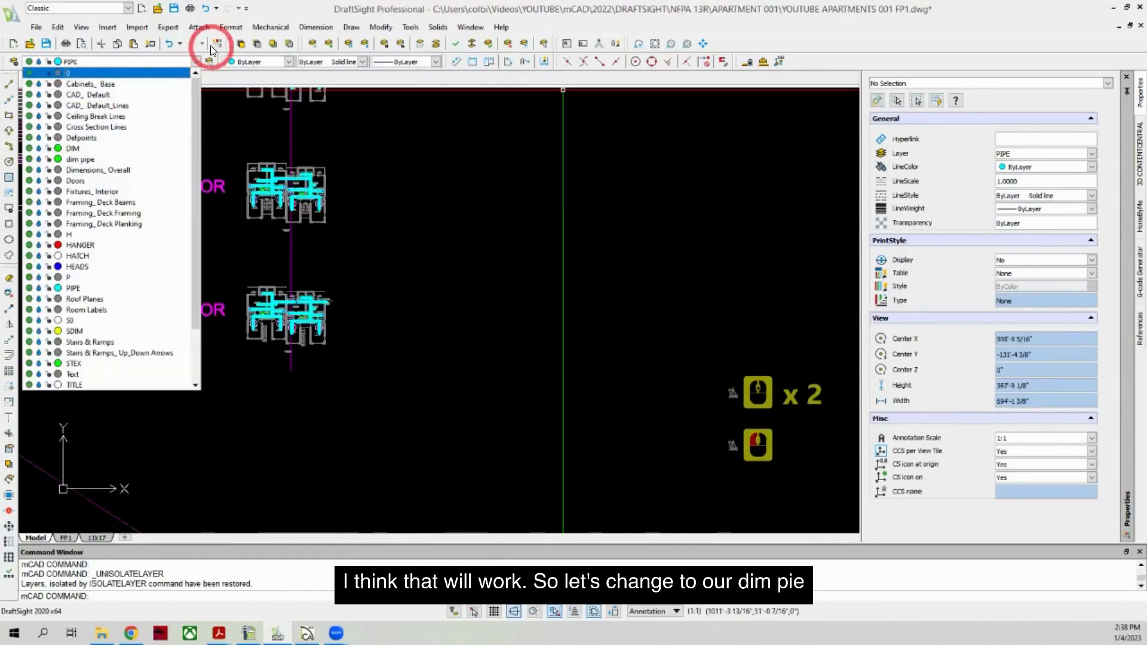
{"action": "left_click", "coordinate": [100, 160]}
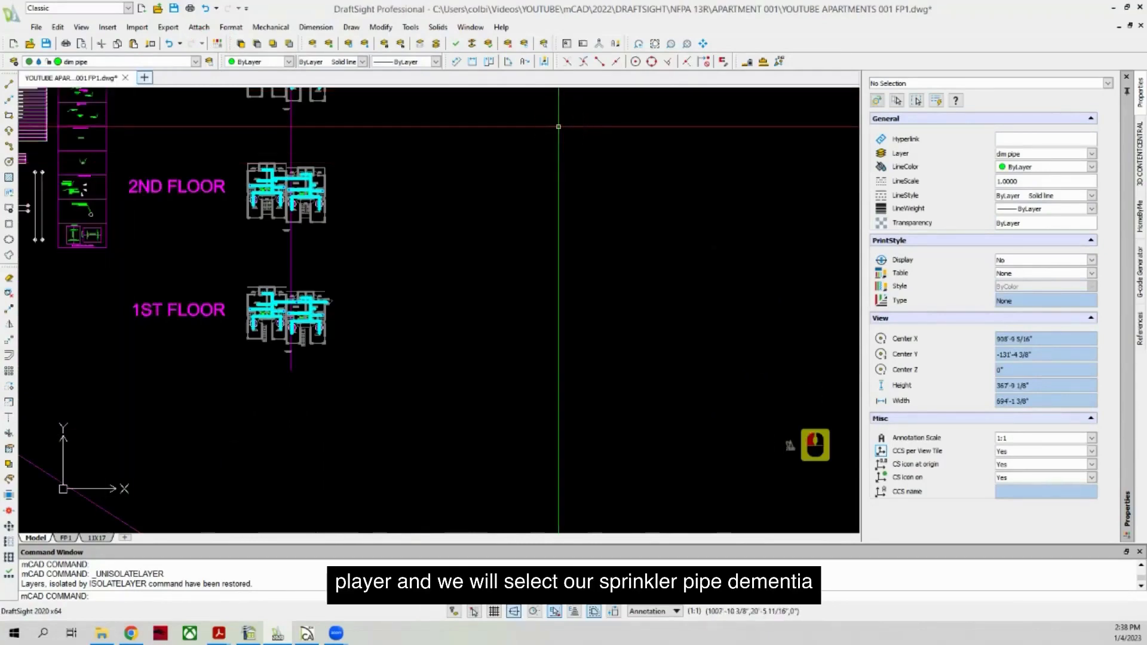
Step: Activate the mCAD SPRINKLER PIPE dimension style and apply the drafting style settings
{"action": "left_click", "coordinate": [543, 62]}
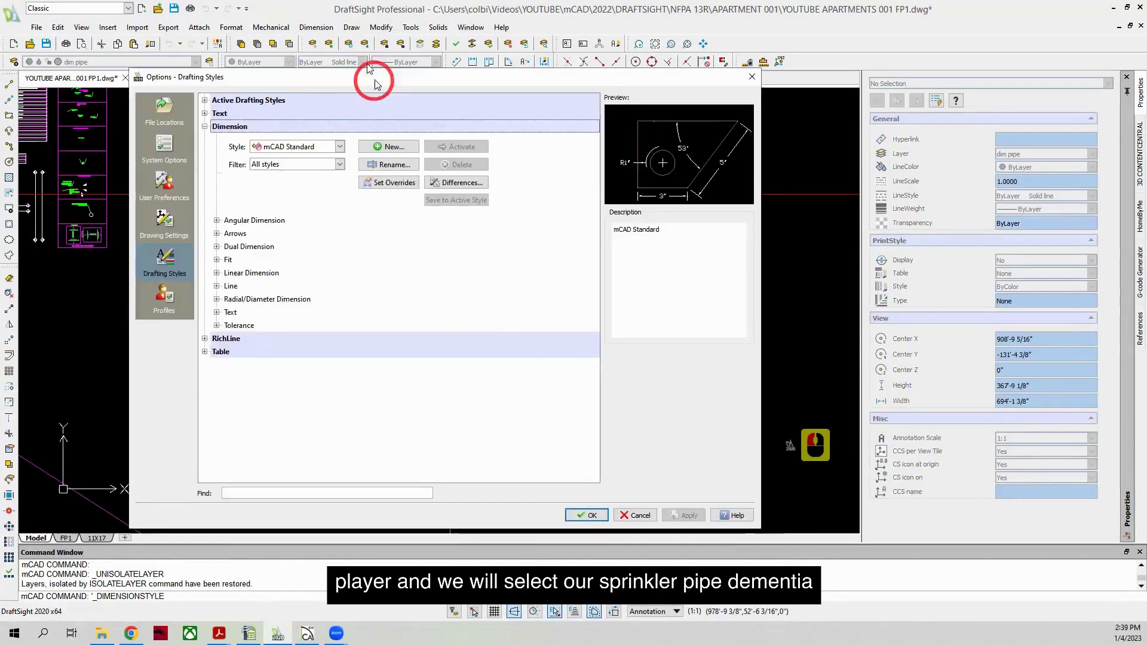
{"action": "left_click_drag", "start_coordinate": [375, 80], "coordinate": [373, 57]}
{"action": "double_click", "coordinate": [340, 144]}
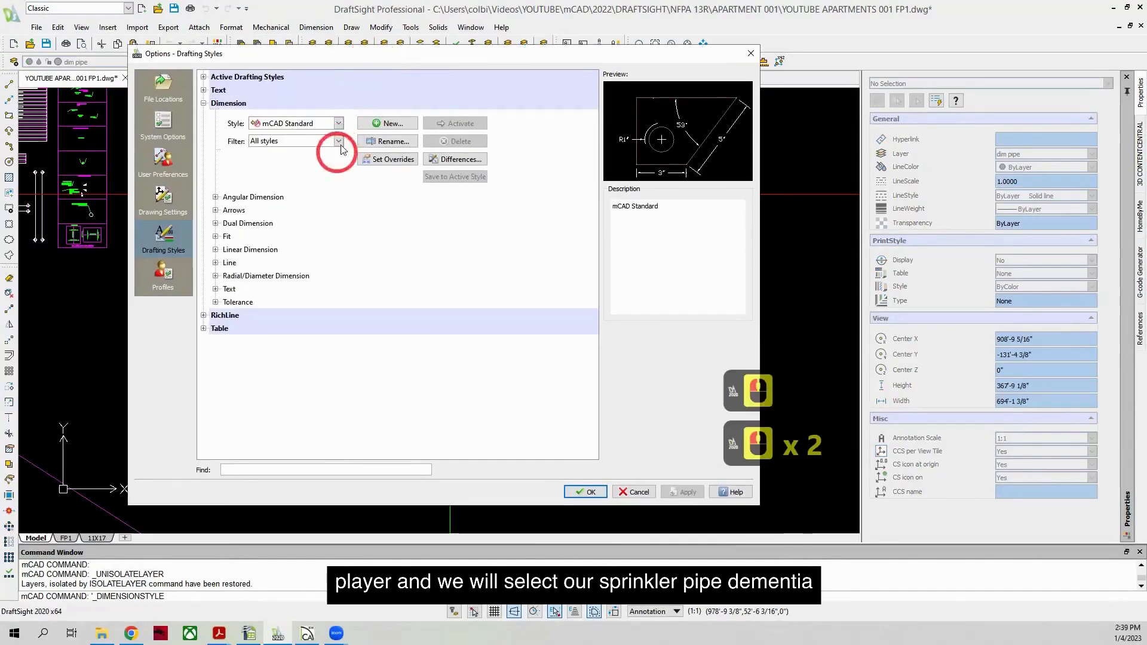
{"action": "left_click", "coordinate": [339, 123]}
{"action": "left_click", "coordinate": [422, 303]}
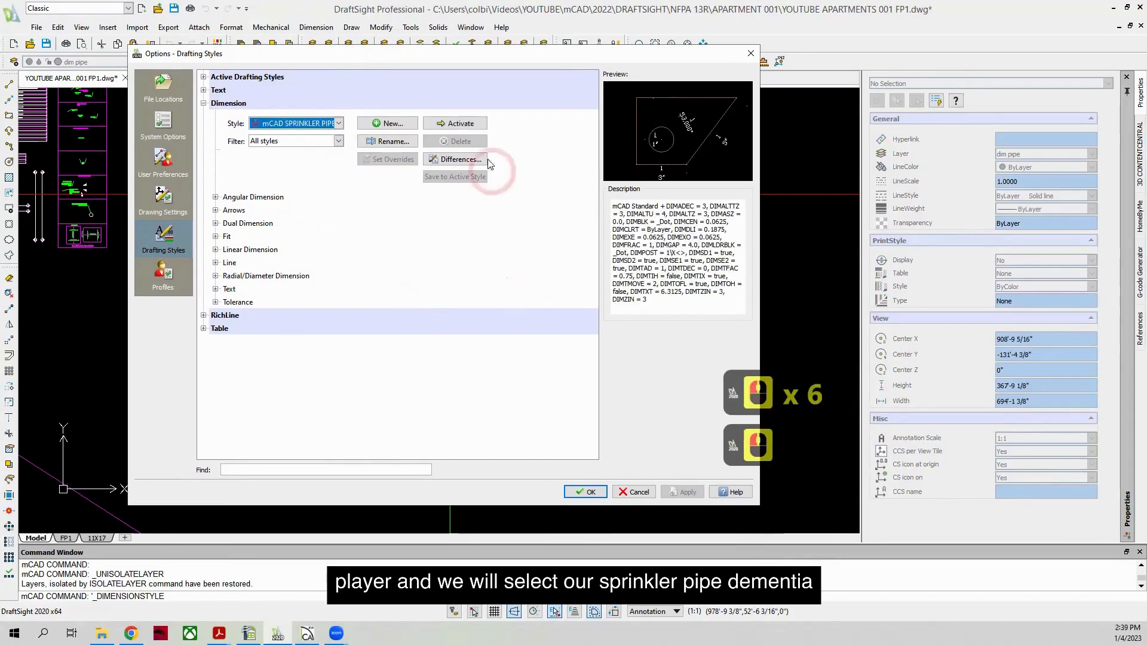
{"action": "left_click", "coordinate": [471, 124]}
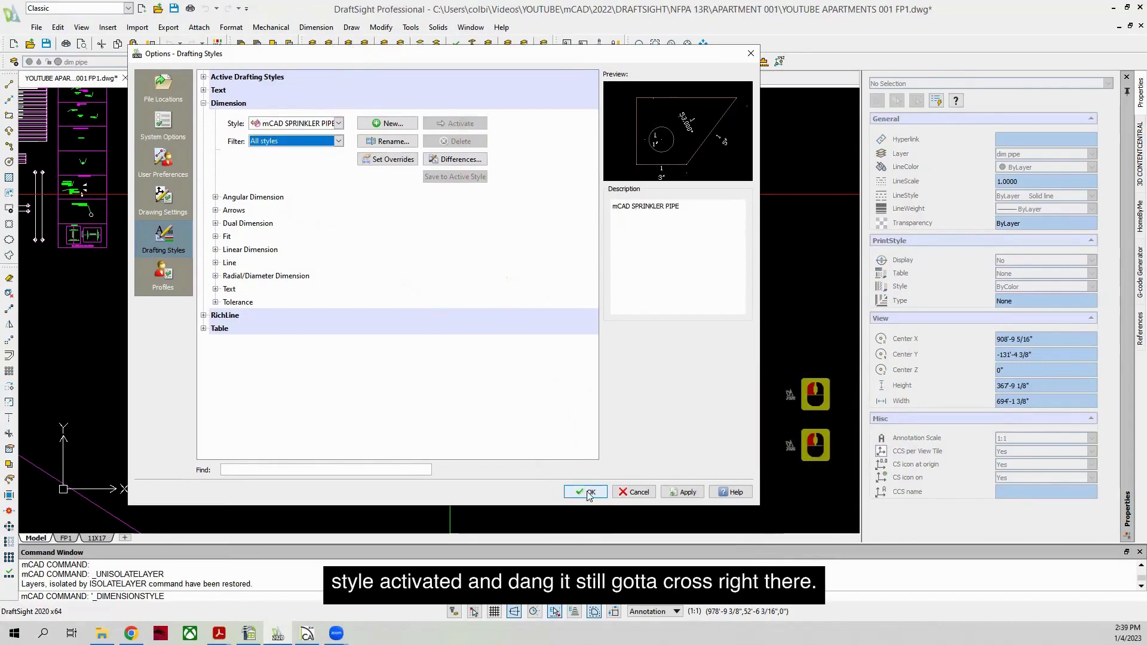
{"action": "left_click", "coordinate": [587, 492]}
Step: Eliminate the first-floor cross near the riser by trimming the main at the vertical pipe and offsetting the riser feed line
{"action": "scroll", "coordinate": [457, 278], "scroll_direction": "up", "scroll_amount": 9}
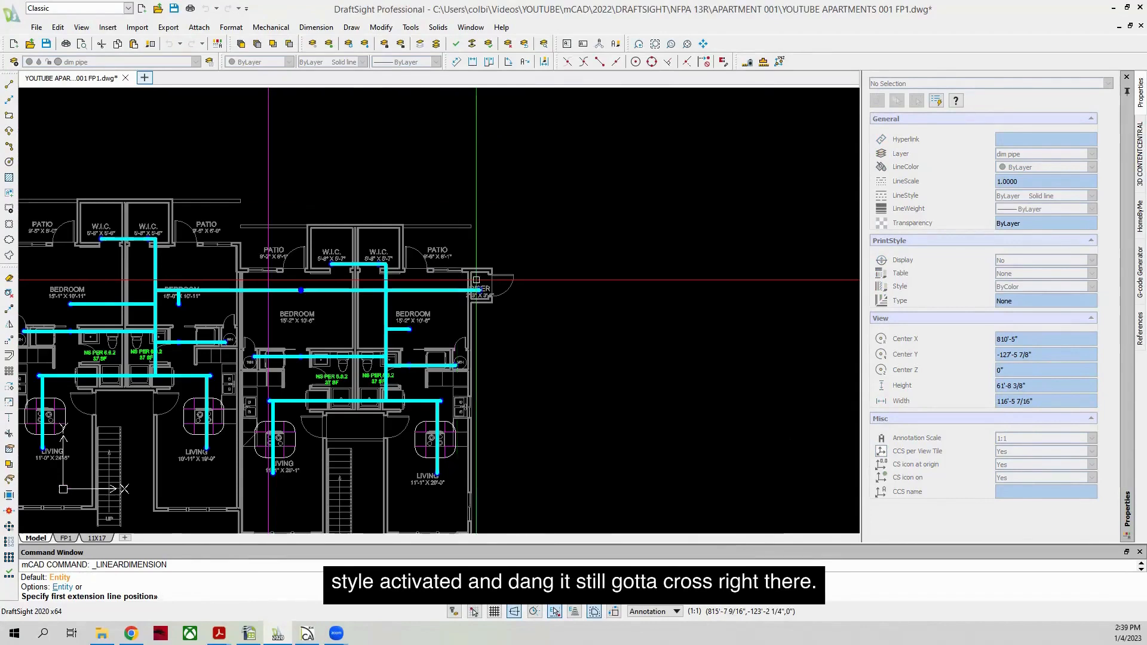
{"action": "key", "text": "Escape"}
{"action": "key", "text": "Escape"}
{"action": "scroll", "coordinate": [509, 299], "scroll_direction": "up", "scroll_amount": 3}
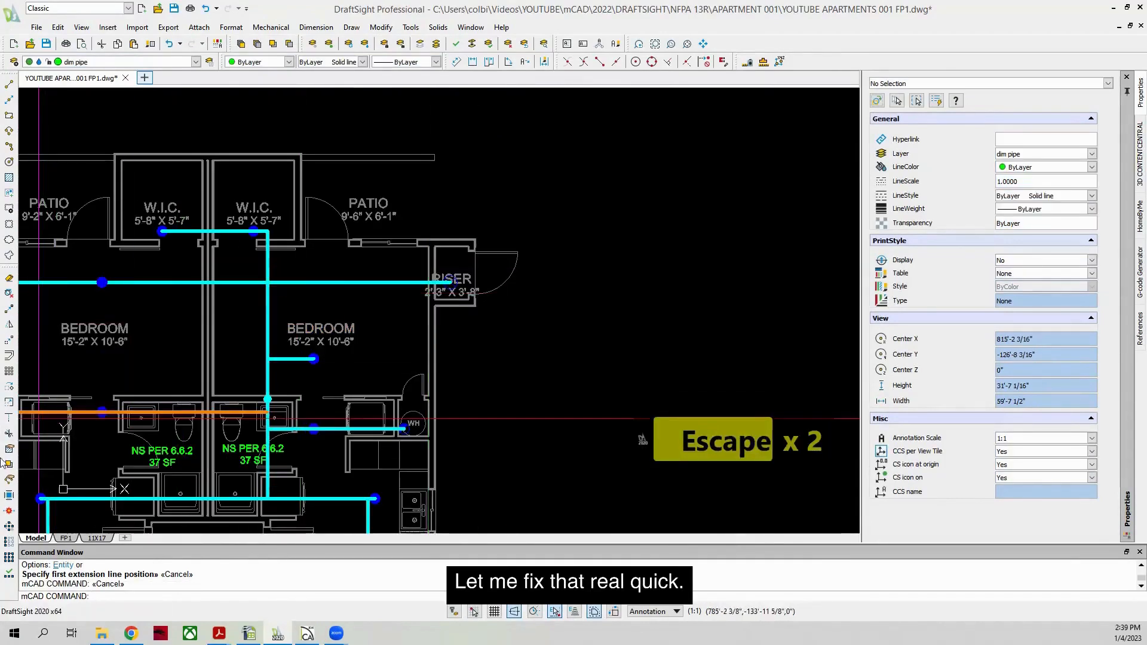
{"action": "left_click", "coordinate": [294, 294]}
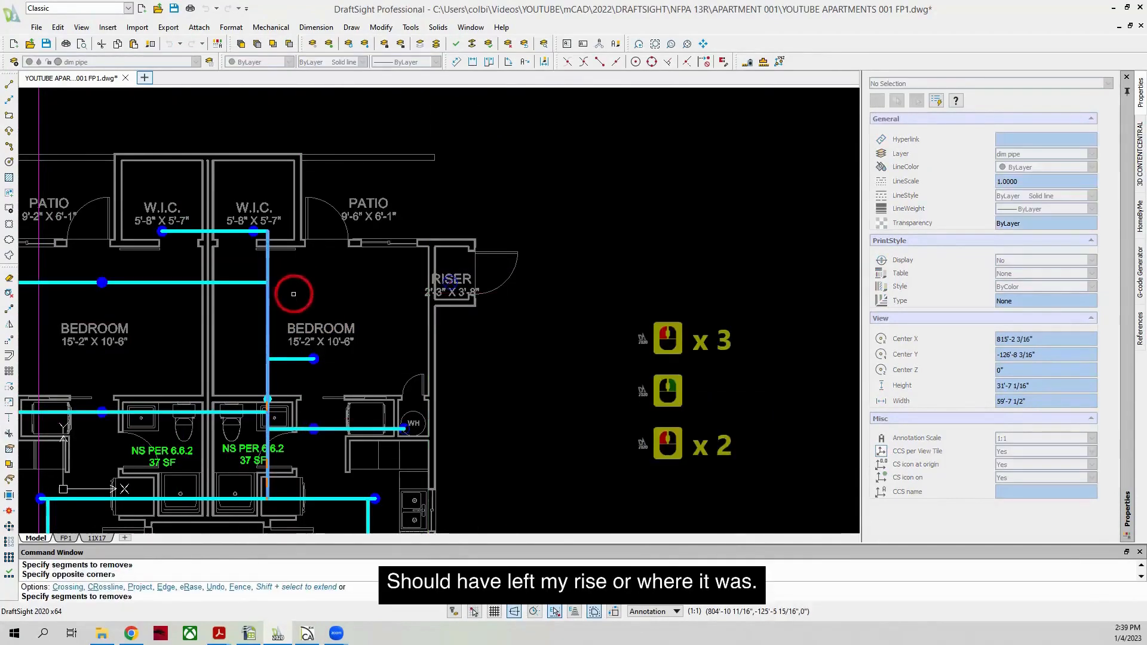
{"action": "right_click", "coordinate": [386, 272]}
{"action": "scroll", "coordinate": [387, 271], "scroll_direction": "up", "scroll_amount": 3}
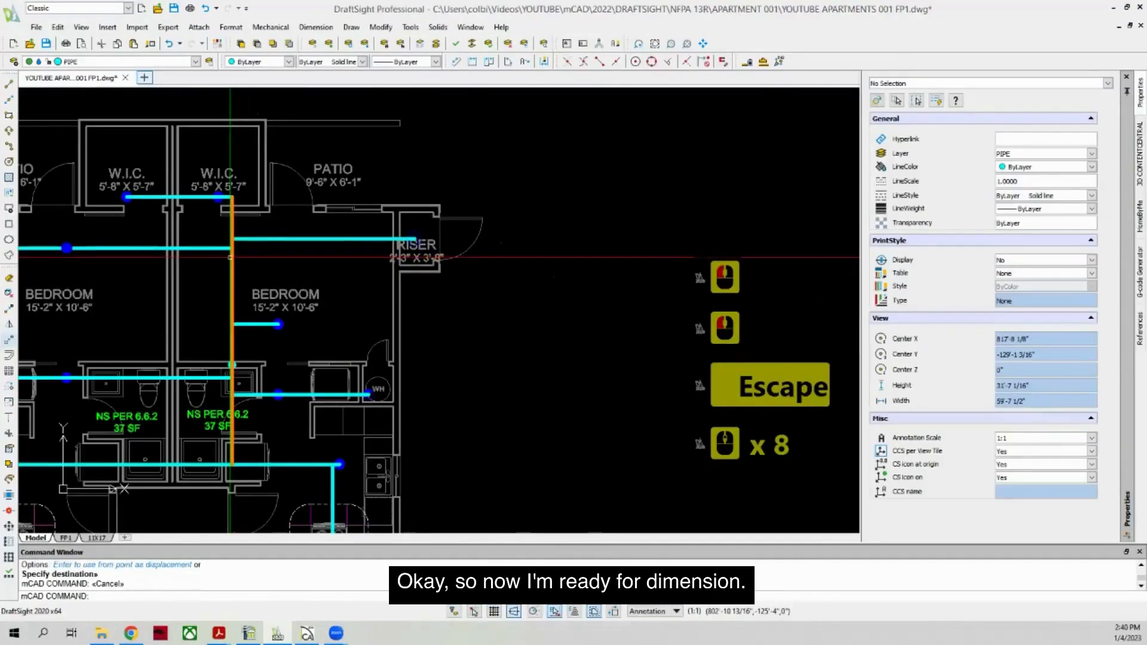
Step: Set dim pipe as the active layer again and verify that mCAD SPRINKLER PIPE is the current dimension style
{"action": "scroll", "coordinate": [329, 243], "scroll_direction": "down", "scroll_amount": 3}
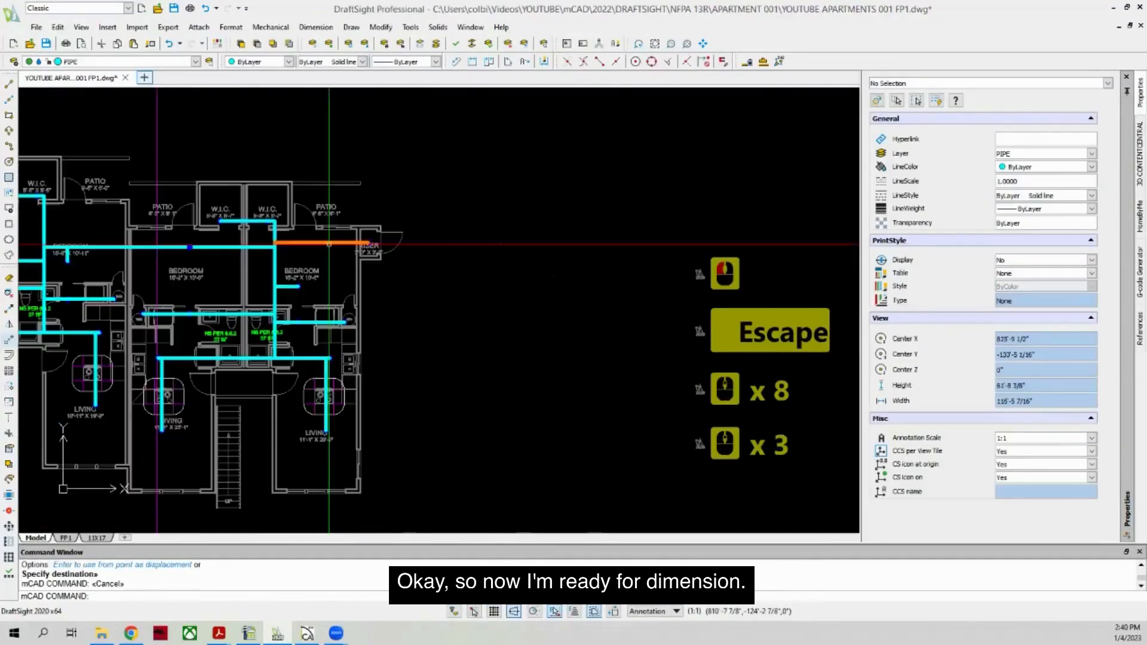
{"action": "scroll", "coordinate": [316, 258], "scroll_direction": "down", "scroll_amount": 6}
{"action": "scroll", "coordinate": [358, 257], "scroll_direction": "up", "scroll_amount": 3}
{"action": "scroll", "coordinate": [358, 257], "scroll_direction": "down", "scroll_amount": 5}
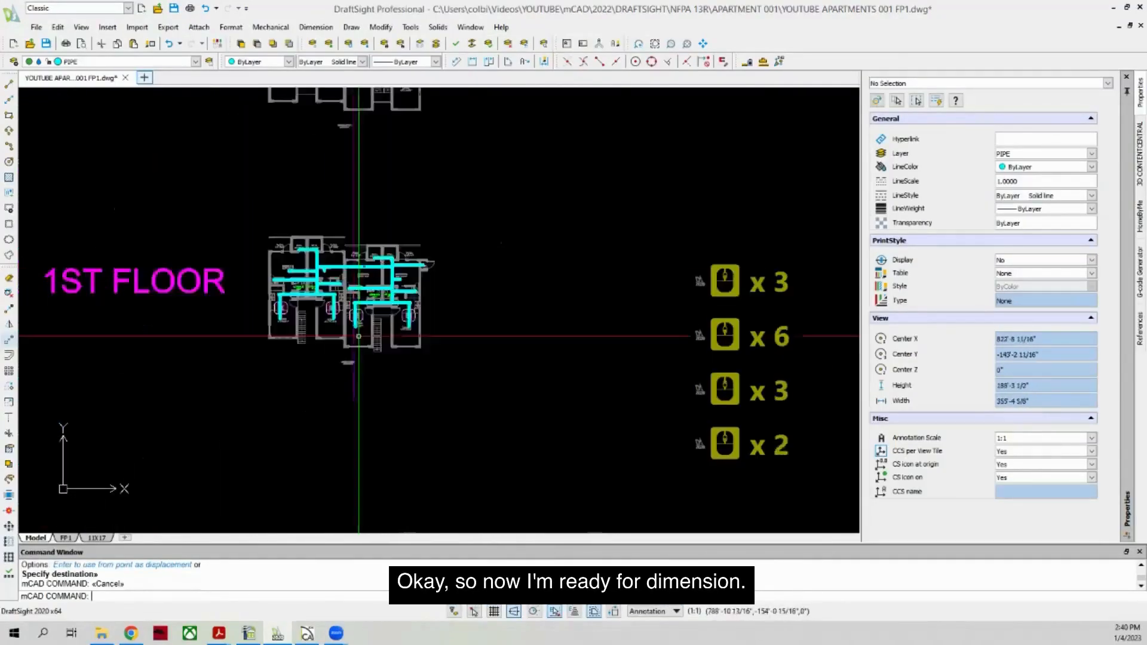
{"action": "scroll", "coordinate": [366, 245], "scroll_direction": "up", "scroll_amount": 3}
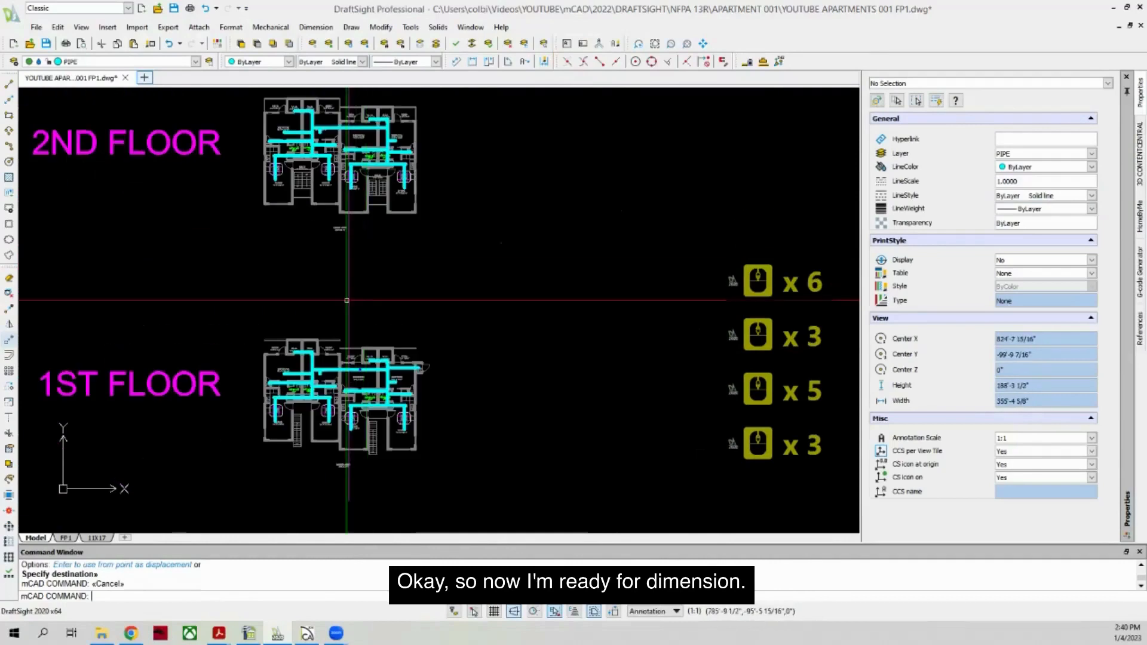
{"action": "left_click", "coordinate": [184, 62]}
{"action": "left_click", "coordinate": [86, 159]}
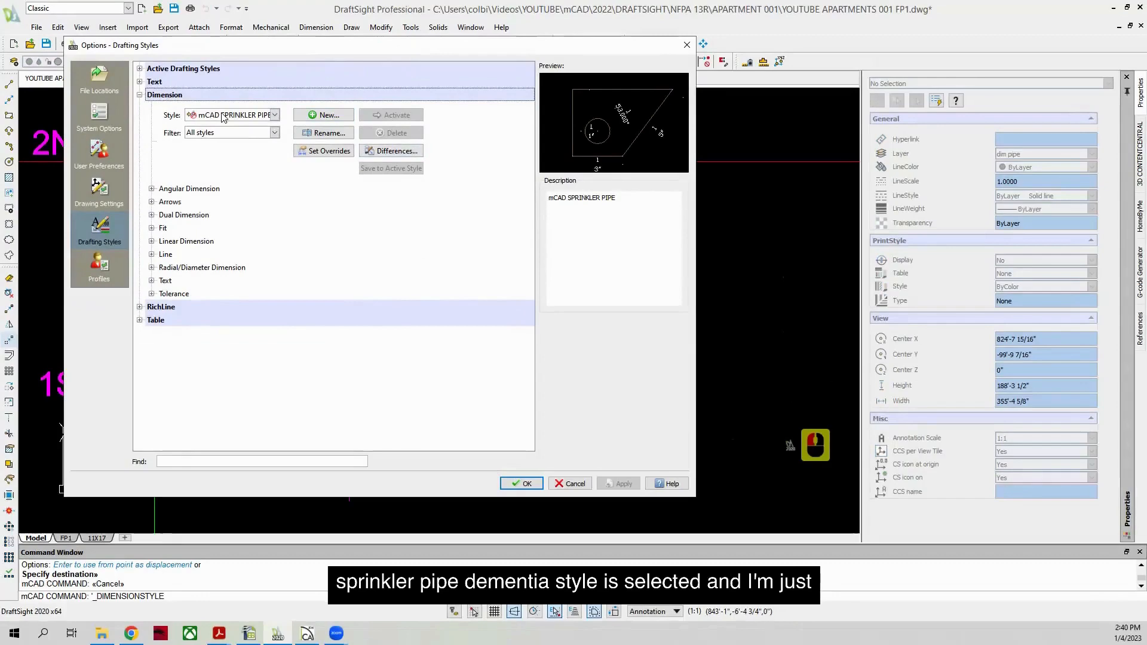
{"action": "left_click", "coordinate": [522, 484]}
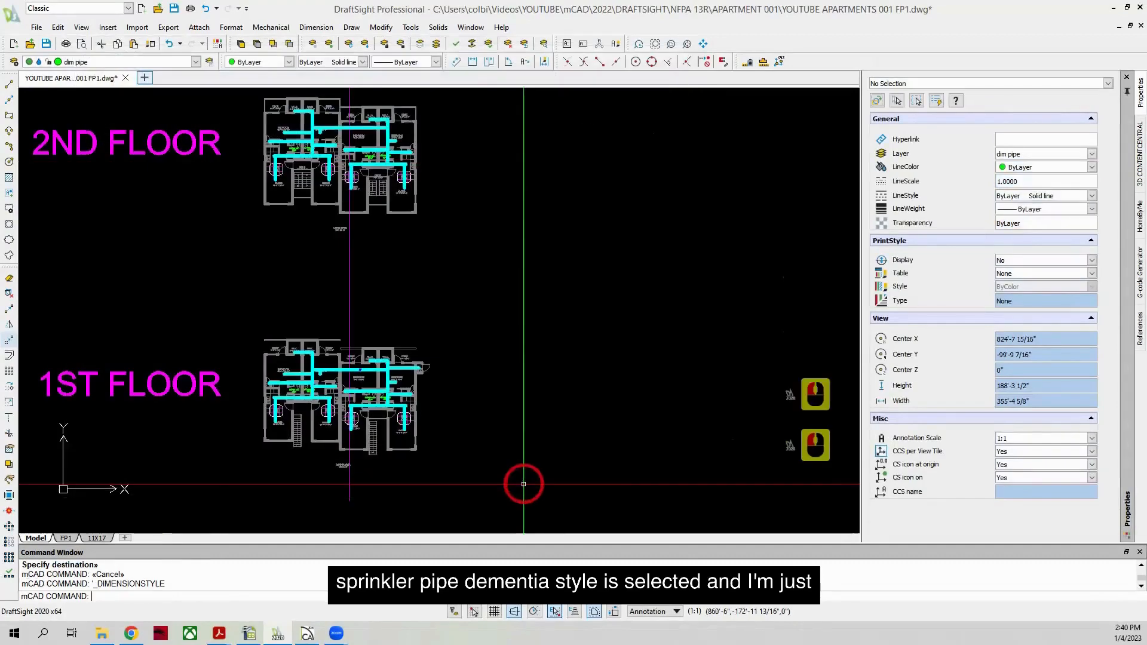
Step: Add a linear dimension to the first-floor riser feed line, from the vertical pipe to the riser, placed on the pipe
{"action": "left_click", "coordinate": [455, 62]}
{"action": "scroll", "coordinate": [394, 373], "scroll_direction": "up", "scroll_amount": 4}
{"action": "scroll", "coordinate": [395, 373], "scroll_direction": "up", "scroll_amount": 7}
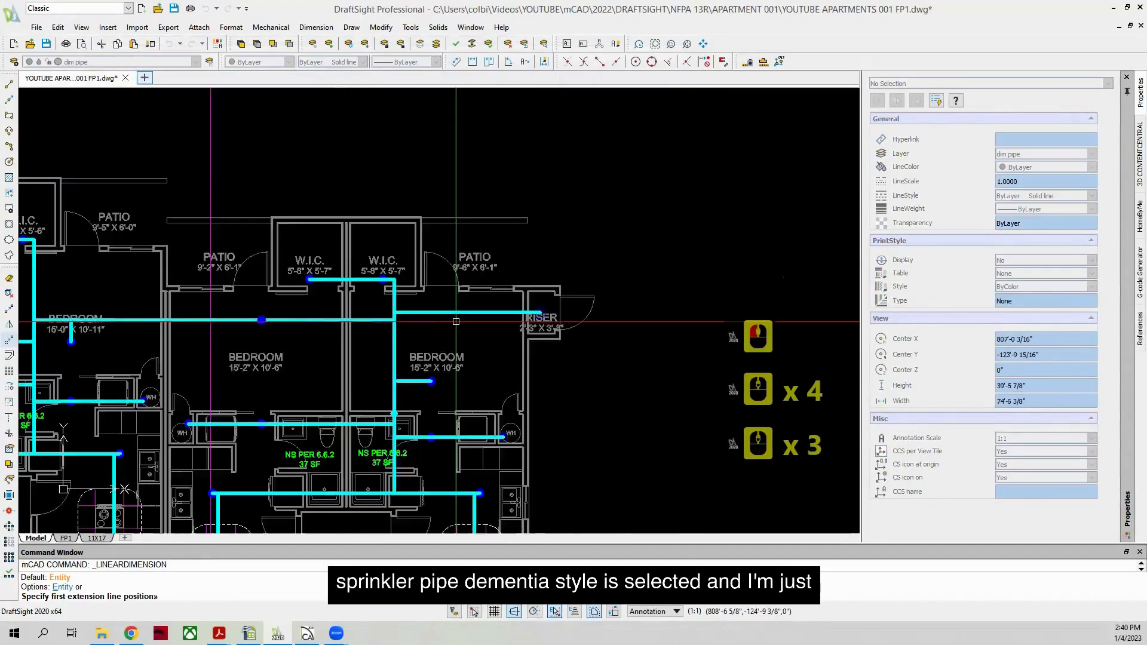
{"action": "left_click", "coordinate": [312, 297]}
{"action": "scroll", "coordinate": [341, 300], "scroll_direction": "down", "scroll_amount": 4}
{"action": "scroll", "coordinate": [440, 294], "scroll_direction": "up", "scroll_amount": 4}
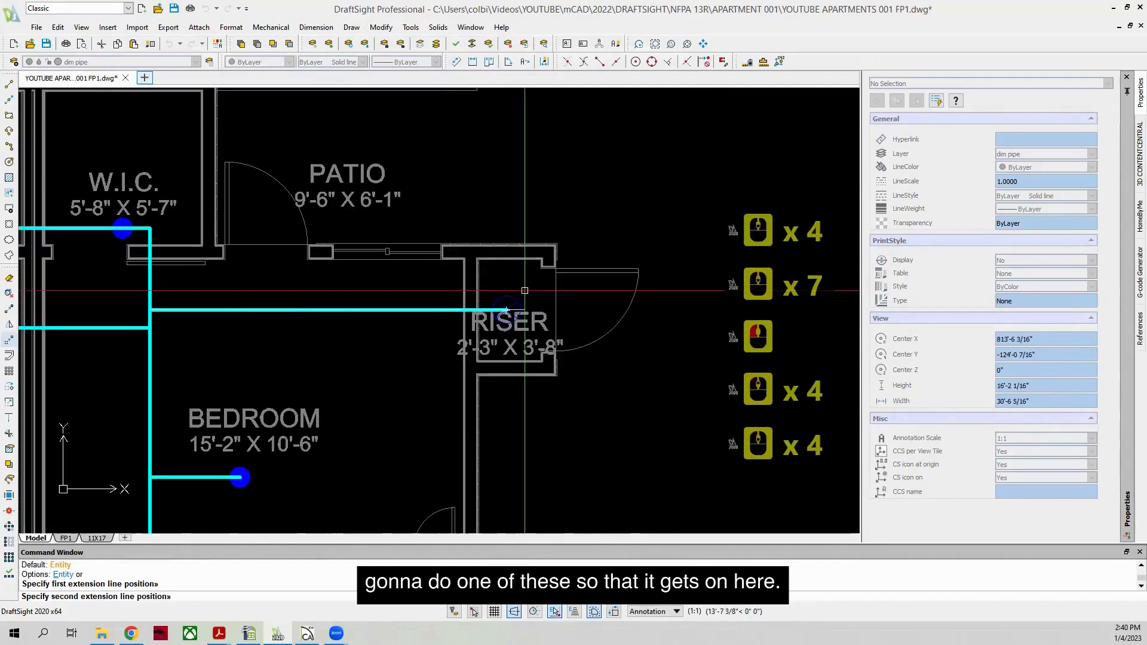
{"action": "left_click", "coordinate": [506, 295]}
{"action": "left_click", "coordinate": [463, 264]}
{"action": "scroll", "coordinate": [375, 240], "scroll_direction": "down", "scroll_amount": 3}
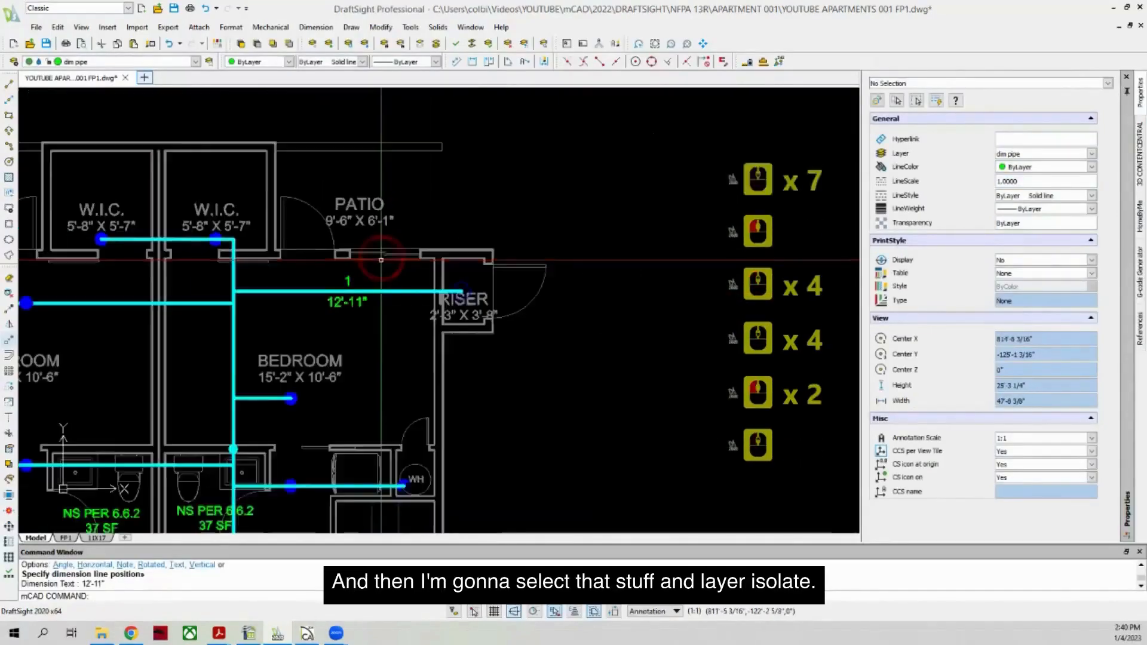
Step: Isolate the layers of the new pipe dimension, the sprinkler piping and the heads so that the floor plan is hidden
{"action": "scroll", "coordinate": [386, 280], "scroll_direction": "up", "scroll_amount": 3}
{"action": "left_click", "coordinate": [369, 271]}
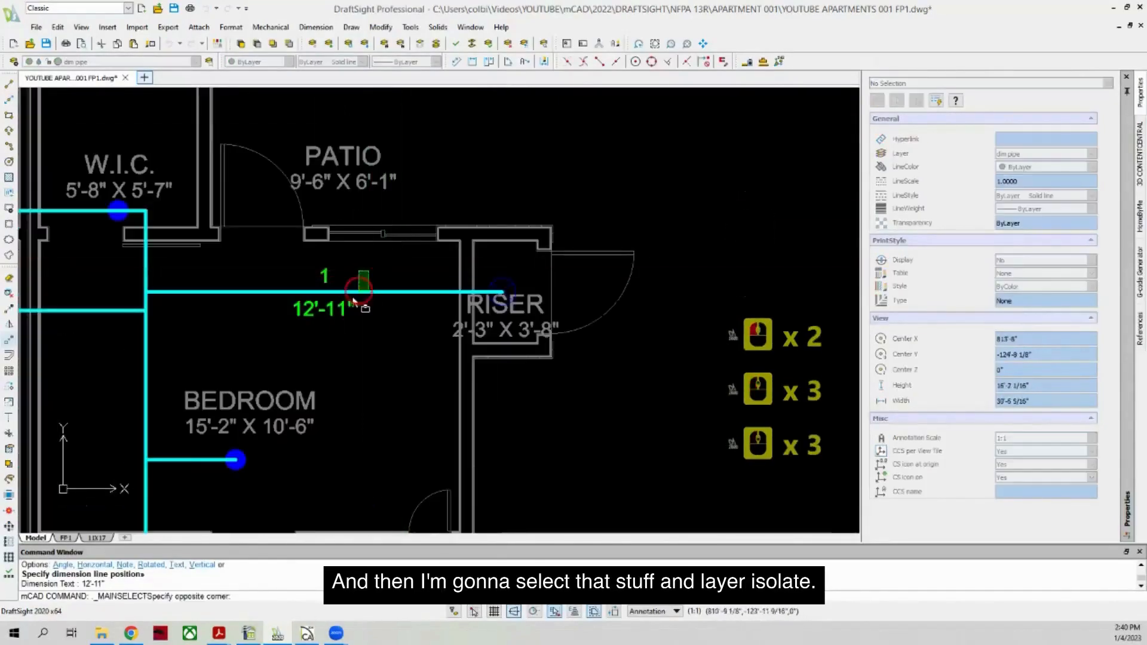
{"action": "left_click", "coordinate": [160, 358]}
{"action": "left_click", "coordinate": [263, 433]}
{"action": "left_click", "coordinate": [187, 459]}
{"action": "left_click", "coordinate": [419, 45]}
{"action": "scroll", "coordinate": [422, 239], "scroll_direction": "down", "scroll_amount": 14}
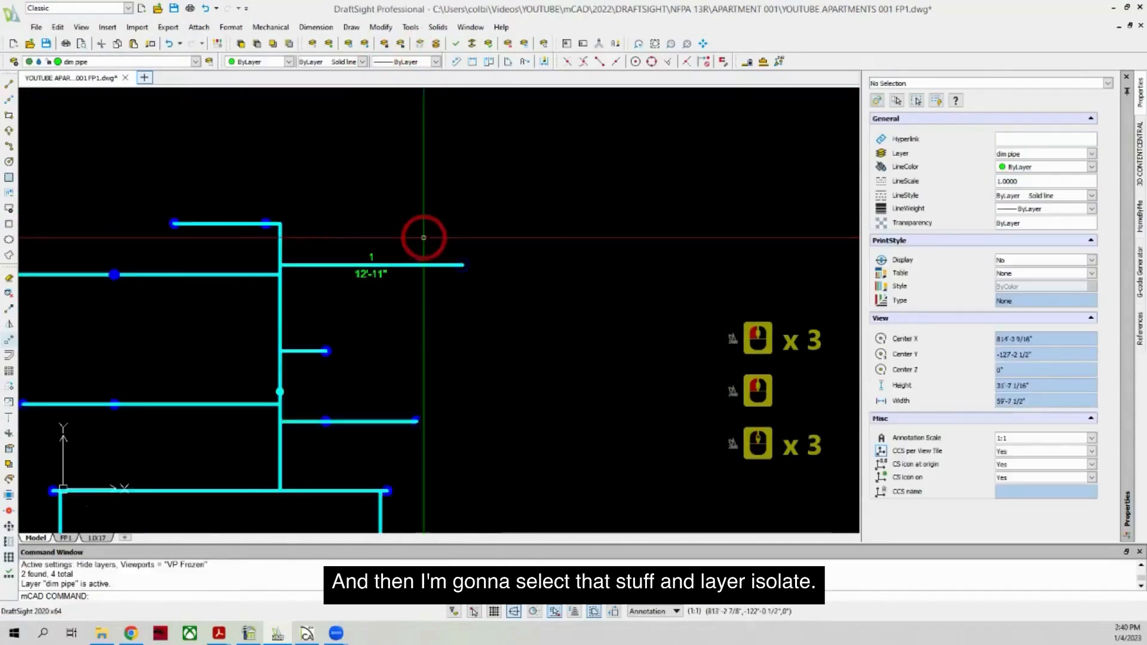
{"action": "scroll", "coordinate": [353, 298], "scroll_direction": "down", "scroll_amount": 3}
{"action": "scroll", "coordinate": [385, 242], "scroll_direction": "up", "scroll_amount": 15}
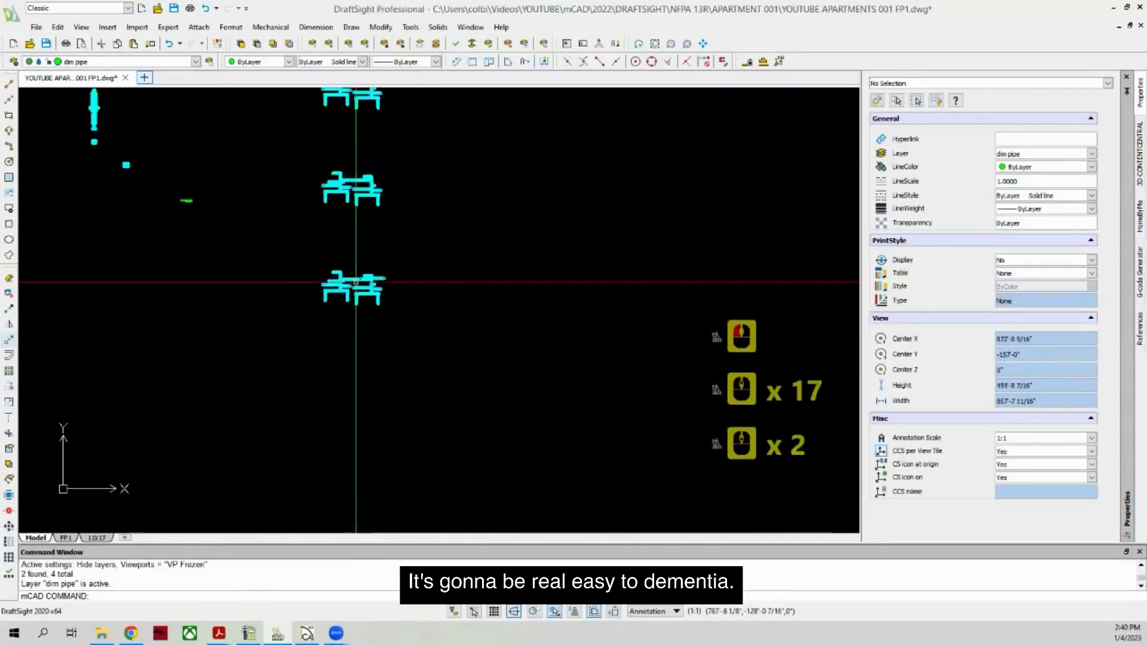
{"action": "scroll", "coordinate": [411, 198], "scroll_direction": "up", "scroll_amount": 2}
{"action": "scroll", "coordinate": [382, 227], "scroll_direction": "down", "scroll_amount": 4}
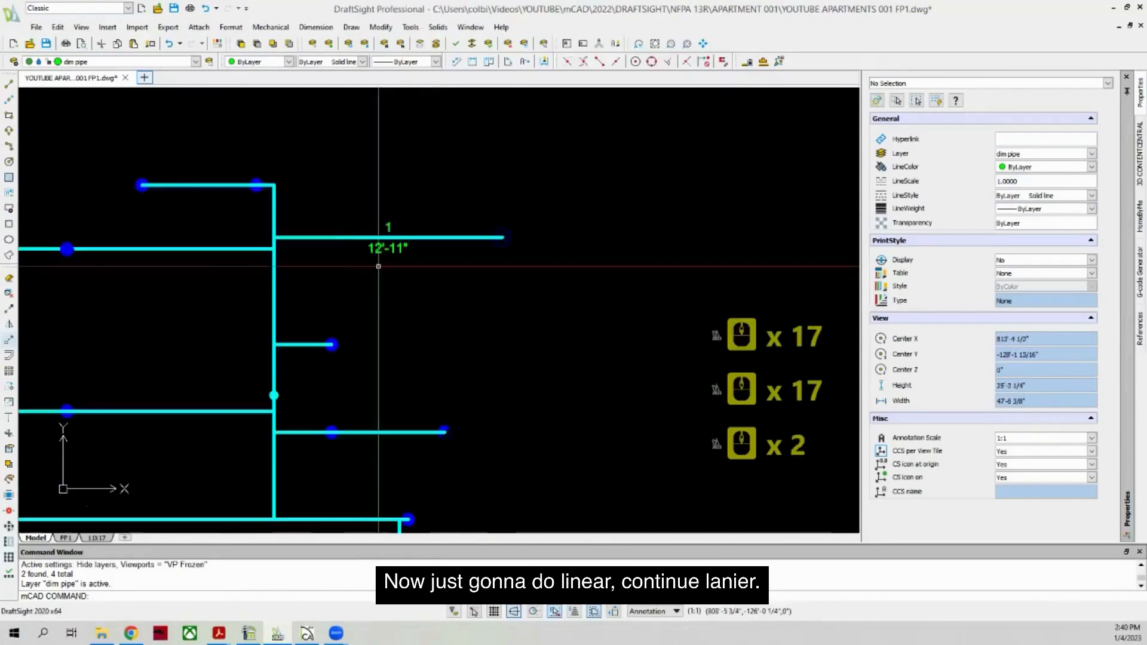
Step: Dimension the right unit's upper branch line between its two sprinklers and continue the dimension to the elbow at the vertical pipe
{"action": "left_click", "coordinate": [473, 63]}
{"action": "scroll", "coordinate": [614, 310], "scroll_direction": "down", "scroll_amount": 3}
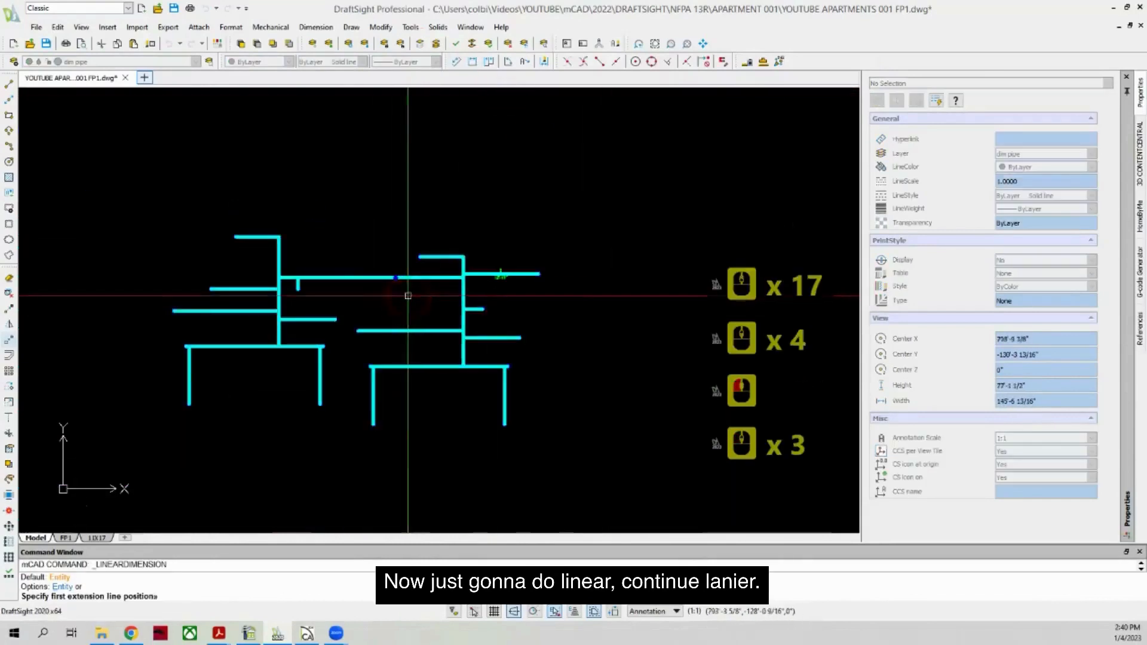
{"action": "scroll", "coordinate": [465, 253], "scroll_direction": "up", "scroll_amount": 6}
{"action": "left_click", "coordinate": [393, 195]}
{"action": "left_click", "coordinate": [535, 194]}
{"action": "left_click", "coordinate": [535, 195]}
{"action": "left_click", "coordinate": [489, 62]}
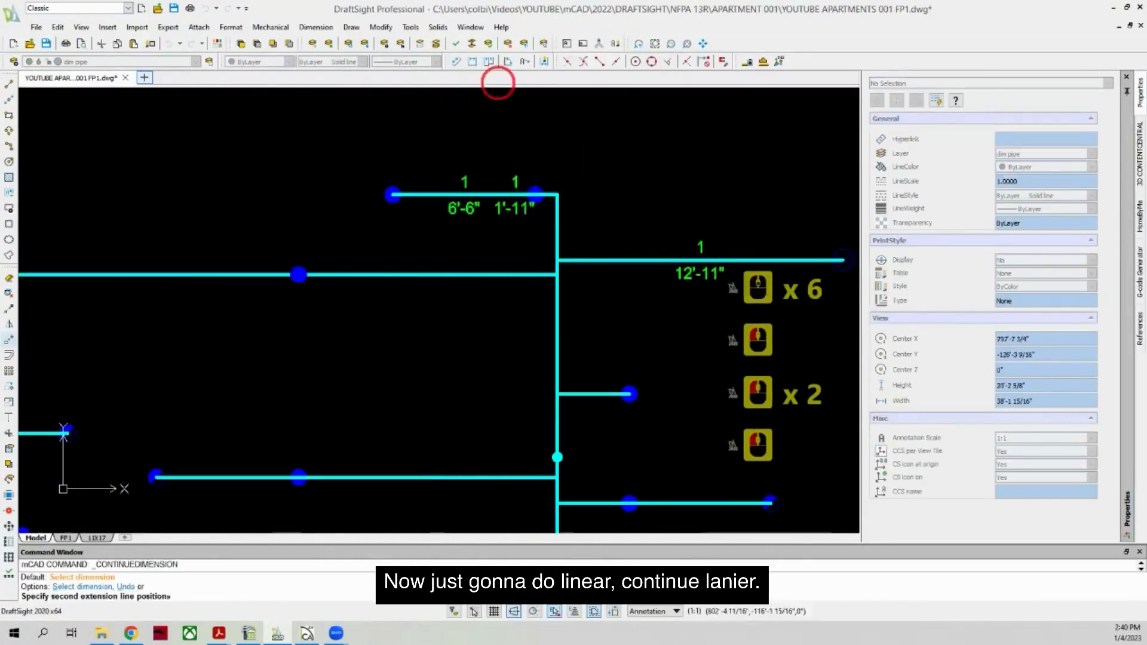
{"action": "left_click", "coordinate": [558, 195]}
{"action": "key", "text": "Escape"}
{"action": "scroll", "coordinate": [461, 269], "scroll_direction": "up", "scroll_amount": 1}
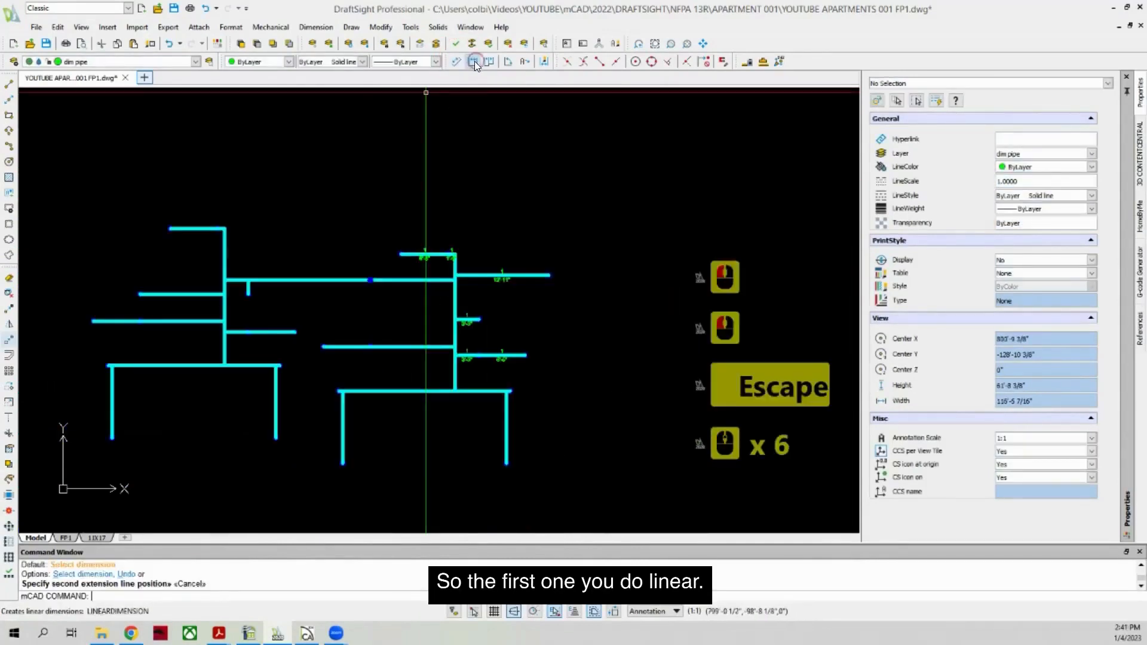
{"action": "left_click", "coordinate": [473, 62]}
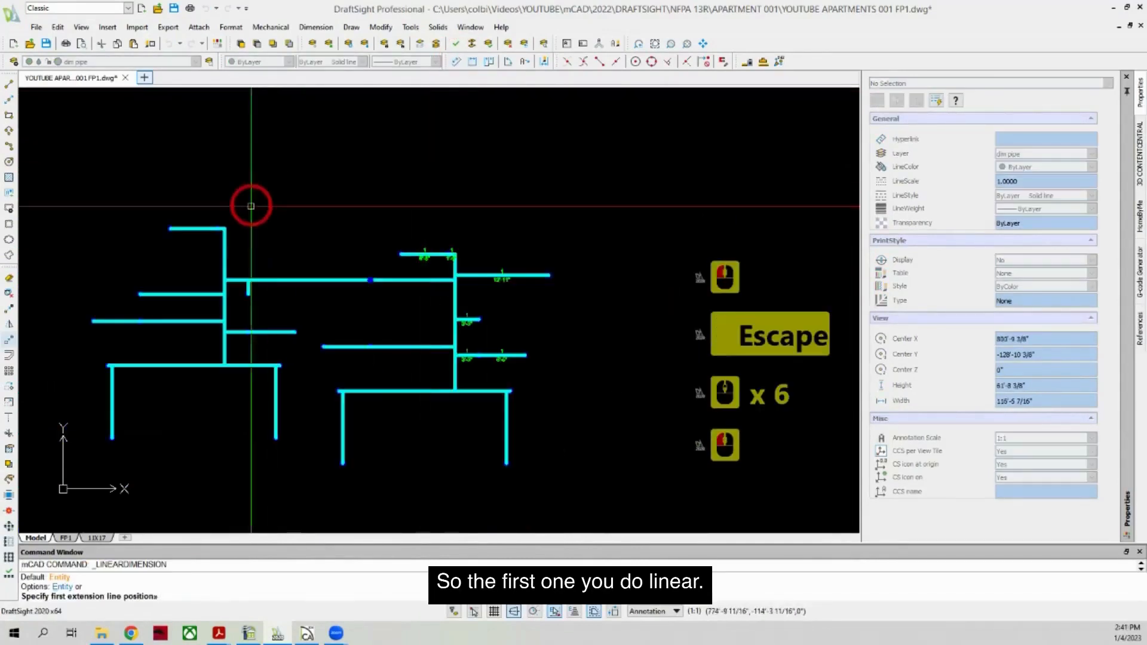
{"action": "scroll", "coordinate": [251, 205], "scroll_direction": "up", "scroll_amount": 6}
{"action": "left_click", "coordinate": [281, 366]}
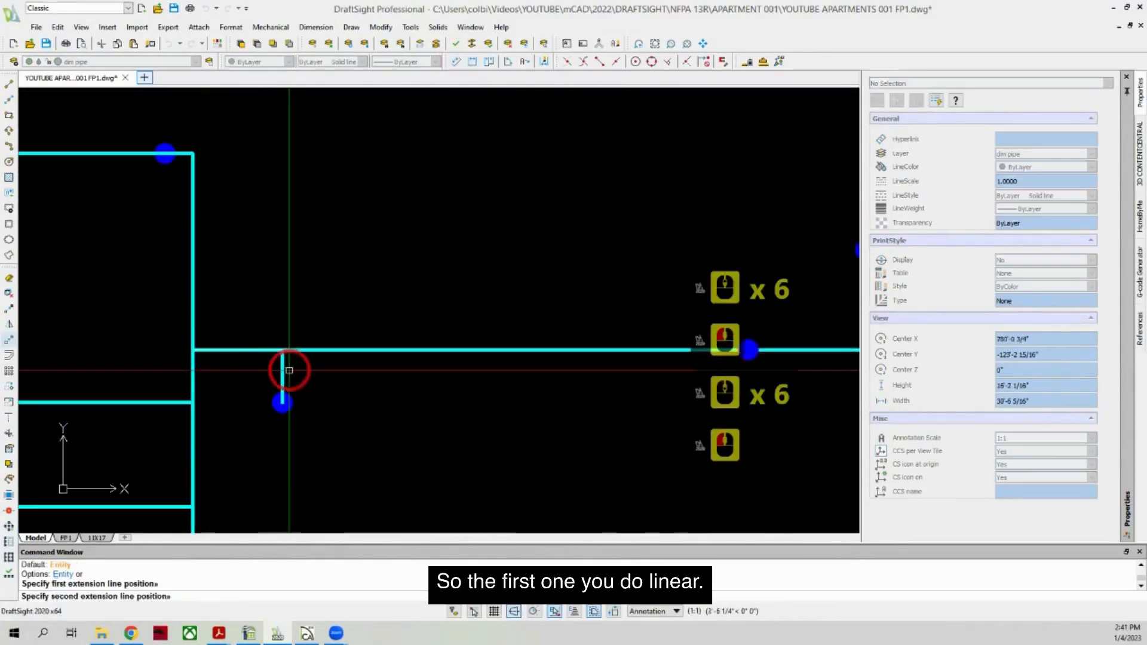
{"action": "key", "text": "Escape"}
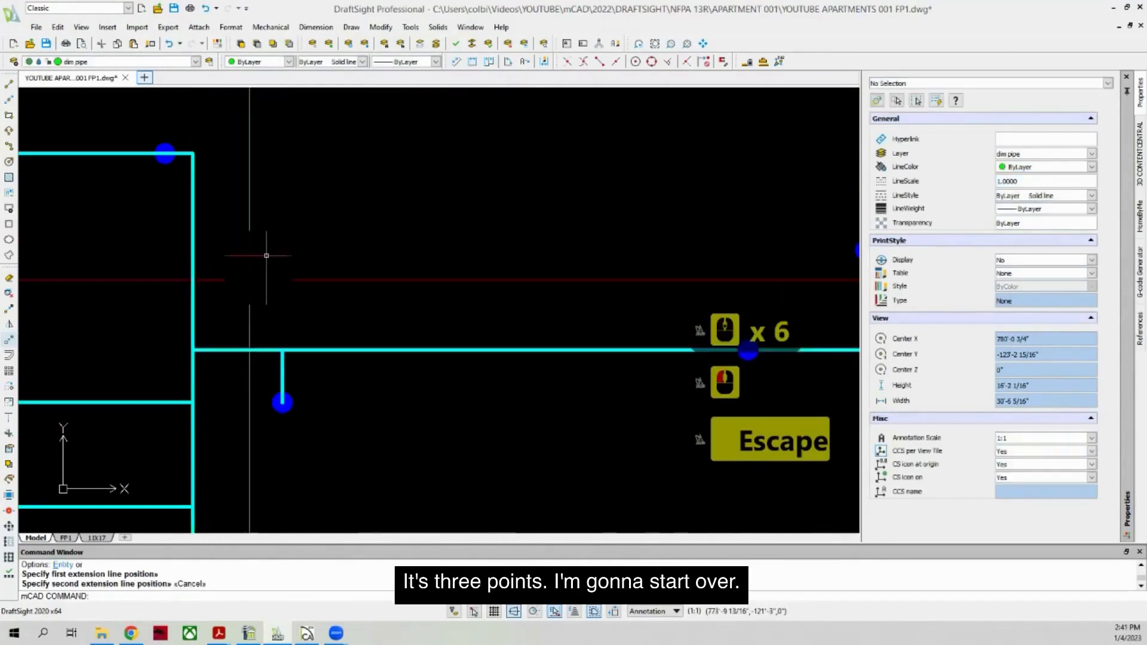
Step: Add a linear dimension on the horizontal main from the left unit's vertical pipe to the short sprinkler drop
{"action": "left_click", "coordinate": [470, 62]}
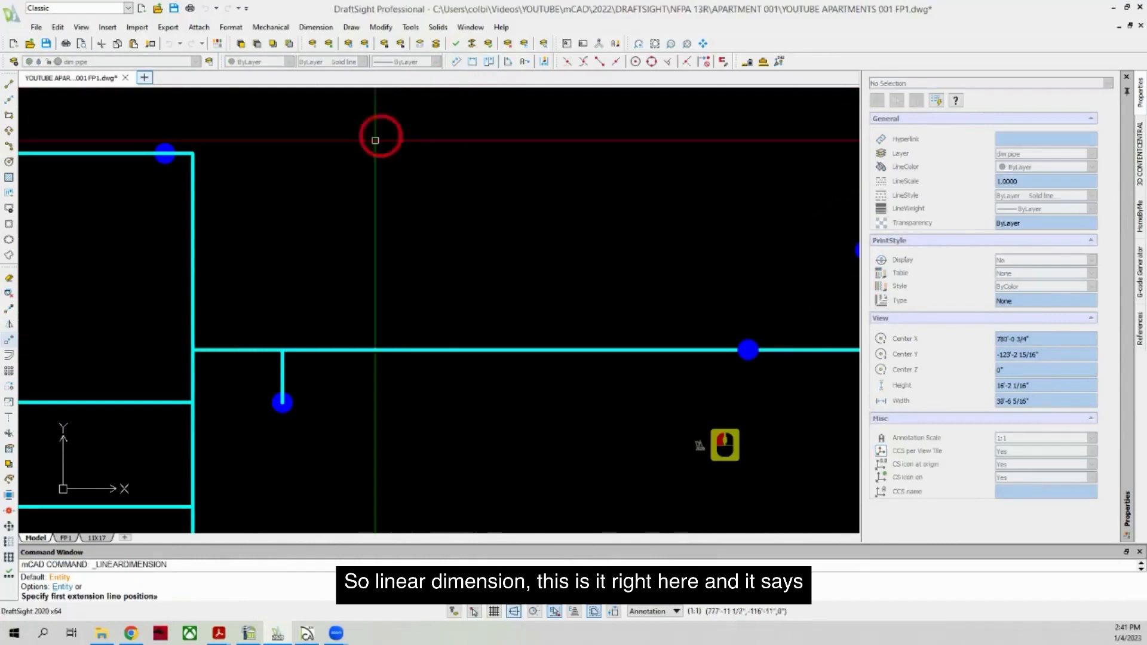
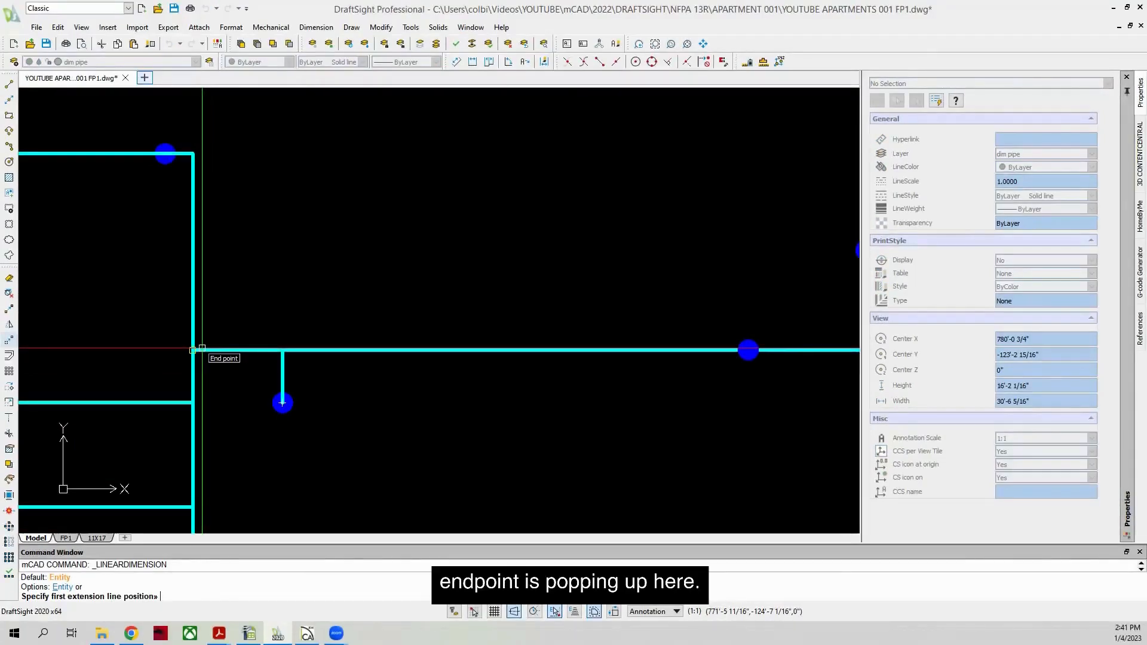
{"action": "left_click", "coordinate": [202, 347]}
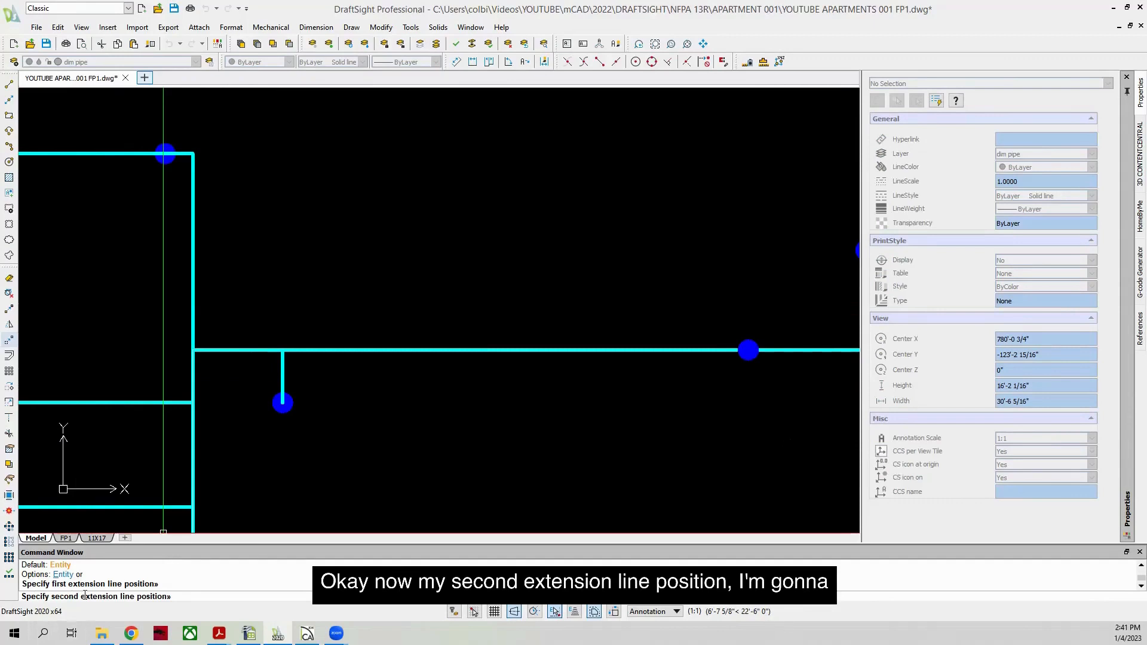
{"action": "left_click", "coordinate": [283, 357]}
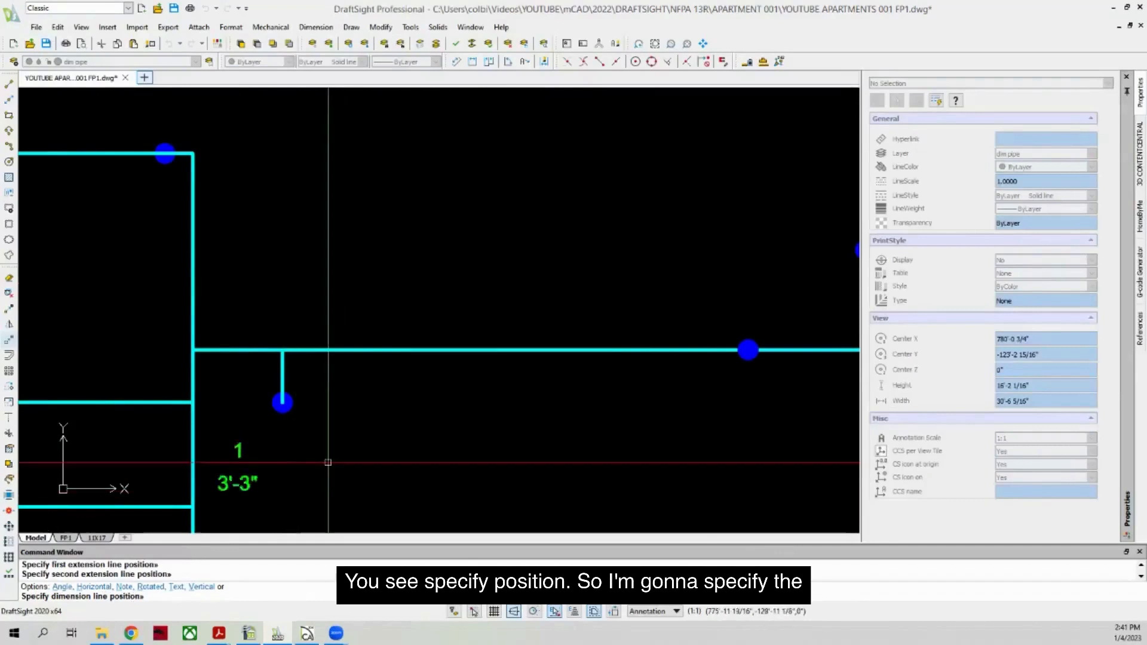
{"action": "left_click", "coordinate": [283, 355]}
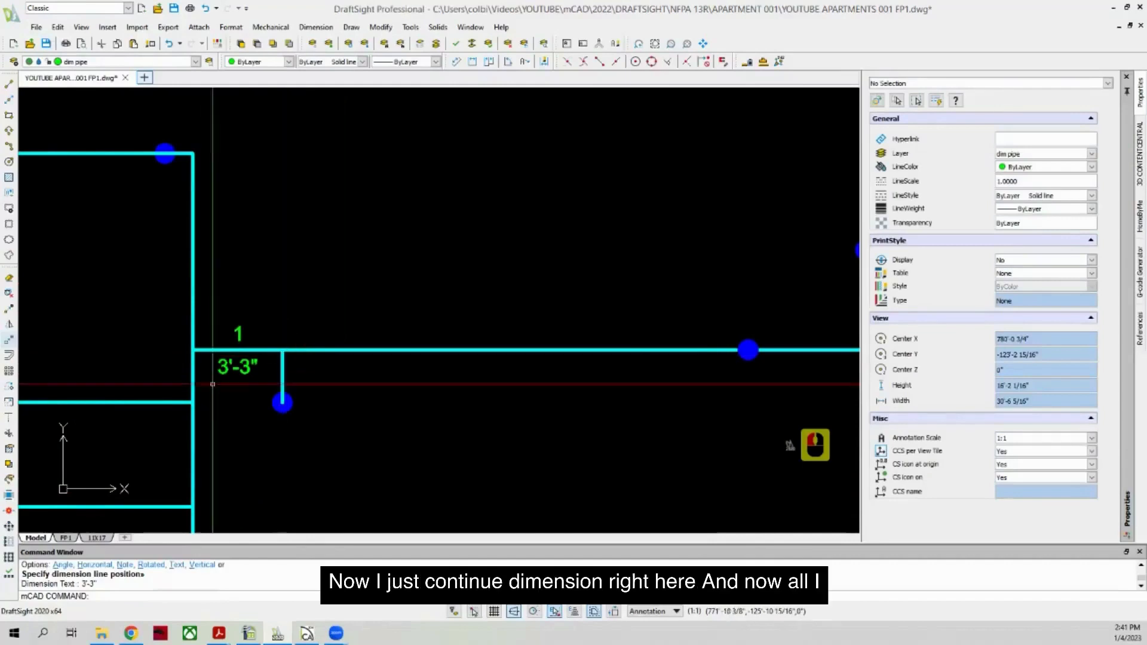
{"action": "scroll", "coordinate": [183, 376], "scroll_direction": "down", "scroll_amount": 2}
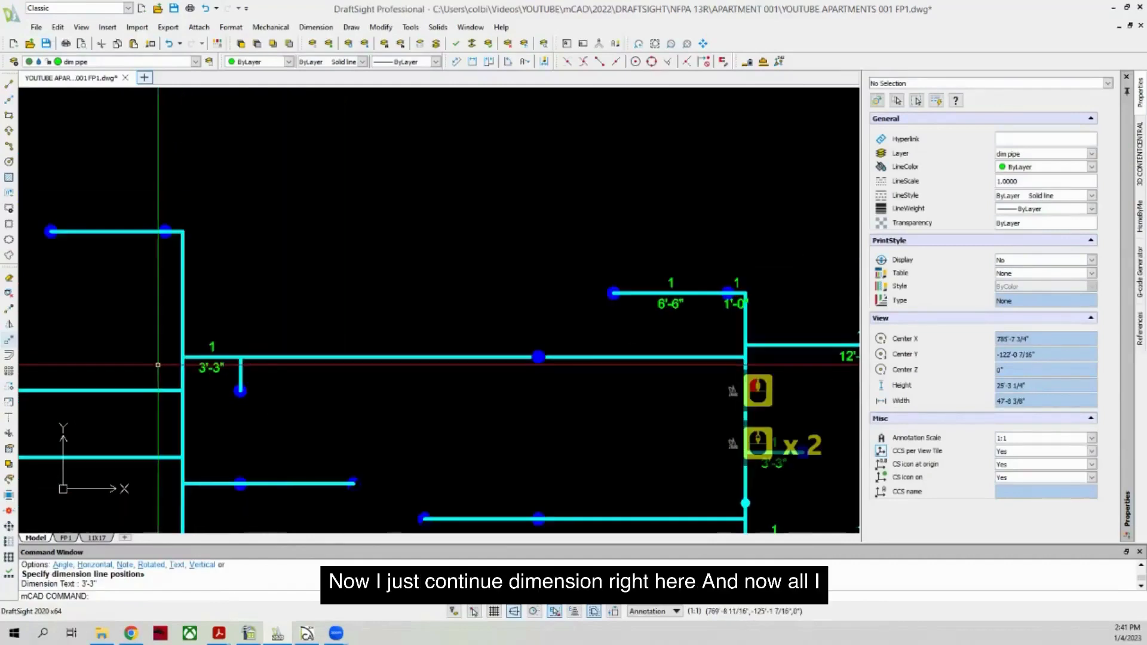
Step: Continue the dimension along the horizontal main to the middle sprinkler and on to the right unit's vertical pipe
{"action": "left_click", "coordinate": [489, 62]}
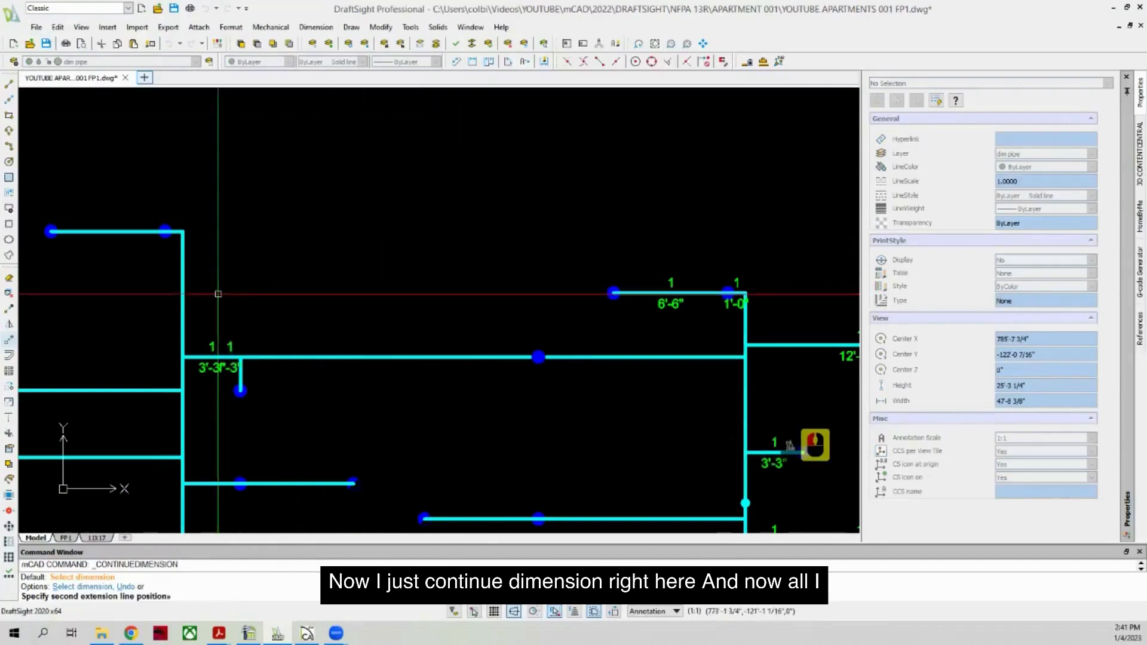
{"action": "scroll", "coordinate": [259, 328], "scroll_direction": "down", "scroll_amount": 2}
{"action": "scroll", "coordinate": [447, 359], "scroll_direction": "up", "scroll_amount": 3}
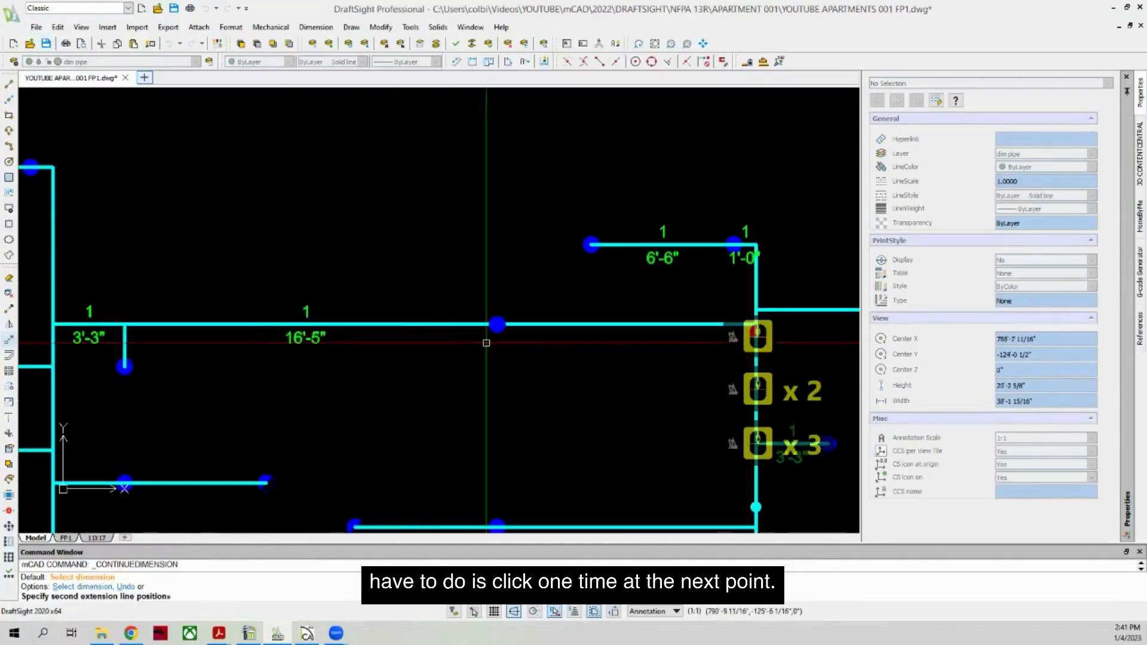
{"action": "scroll", "coordinate": [293, 335], "scroll_direction": "down", "scroll_amount": 3}
{"action": "scroll", "coordinate": [549, 349], "scroll_direction": "up", "scroll_amount": 3}
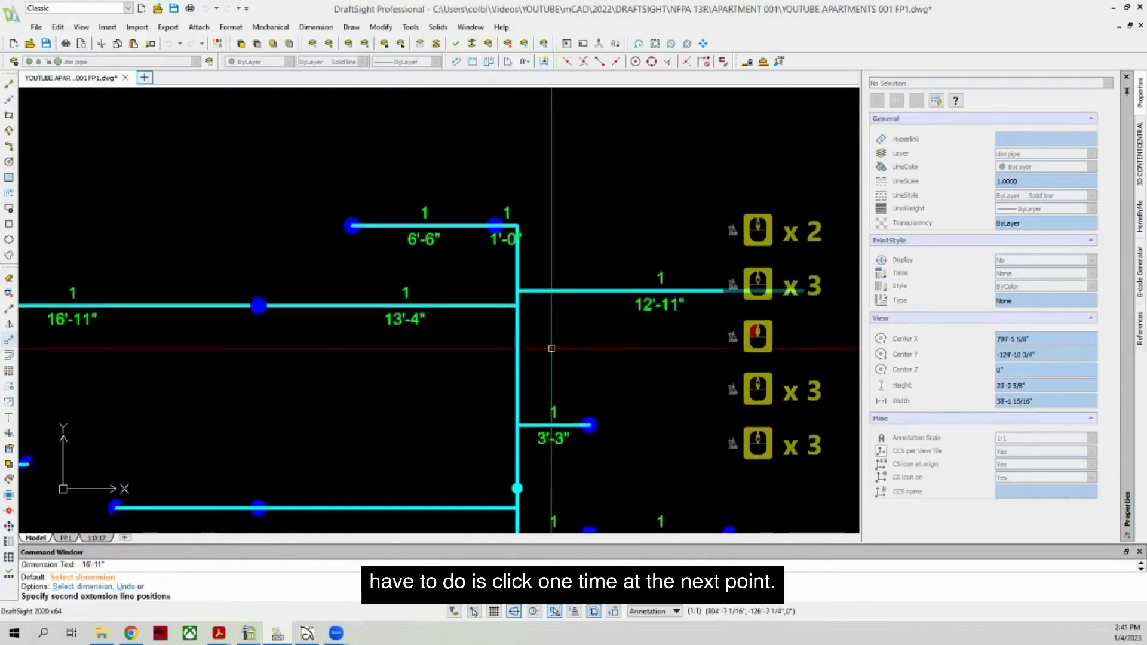
Step: Dimension the left unit's upper branch line between its two sprinklers and continue the dimension to the elbow
{"action": "left_click", "coordinate": [472, 61]}
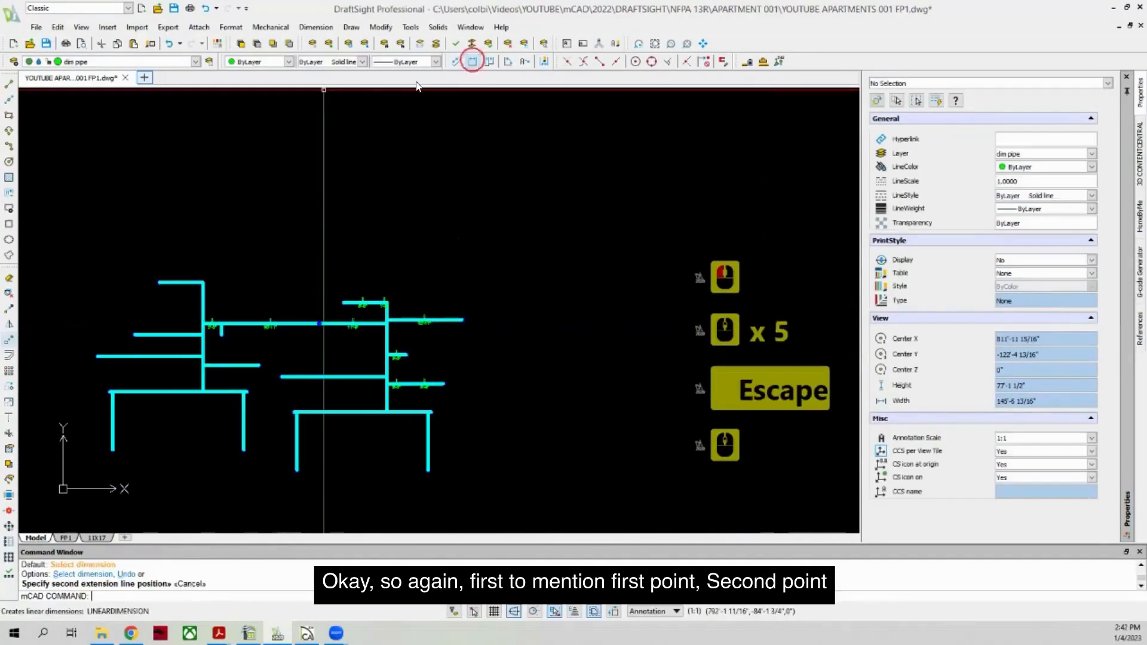
{"action": "scroll", "coordinate": [156, 182], "scroll_direction": "up", "scroll_amount": 6}
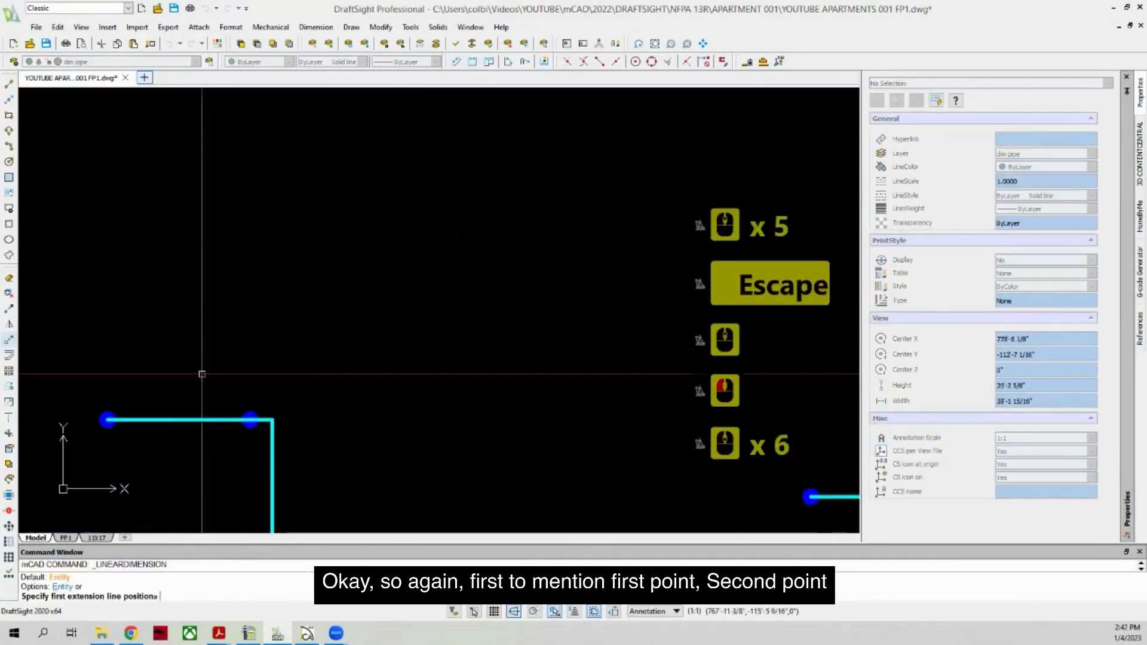
{"action": "scroll", "coordinate": [233, 327], "scroll_direction": "down", "scroll_amount": 3}
{"action": "scroll", "coordinate": [194, 372], "scroll_direction": "up", "scroll_amount": 7}
{"action": "left_click", "coordinate": [84, 365]}
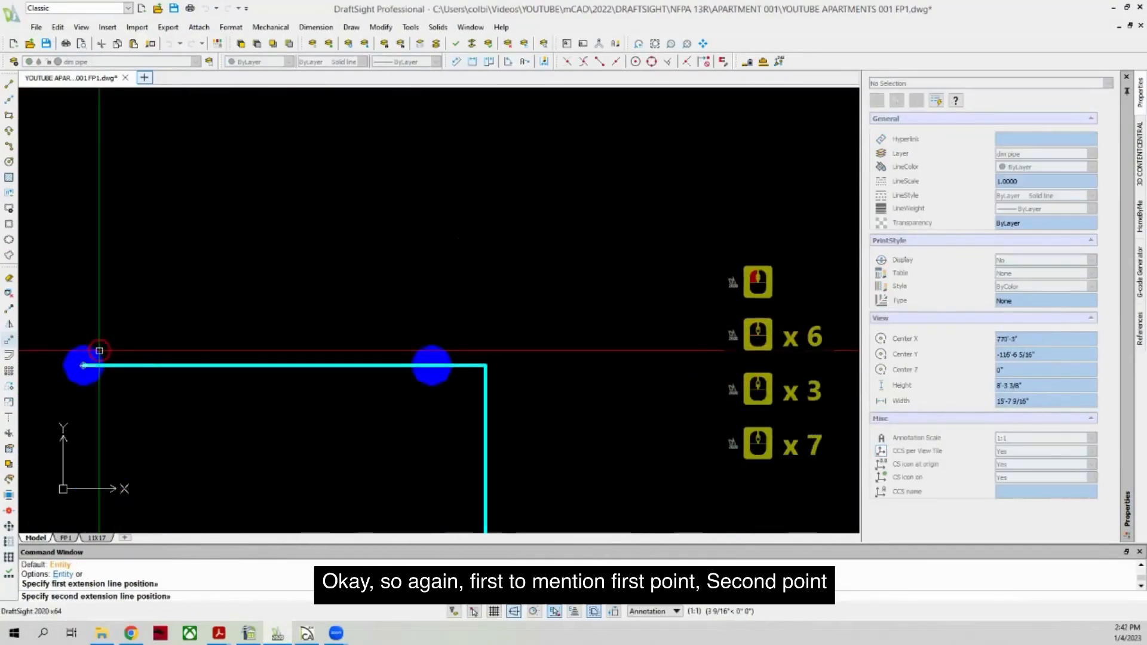
{"action": "left_click", "coordinate": [432, 364]}
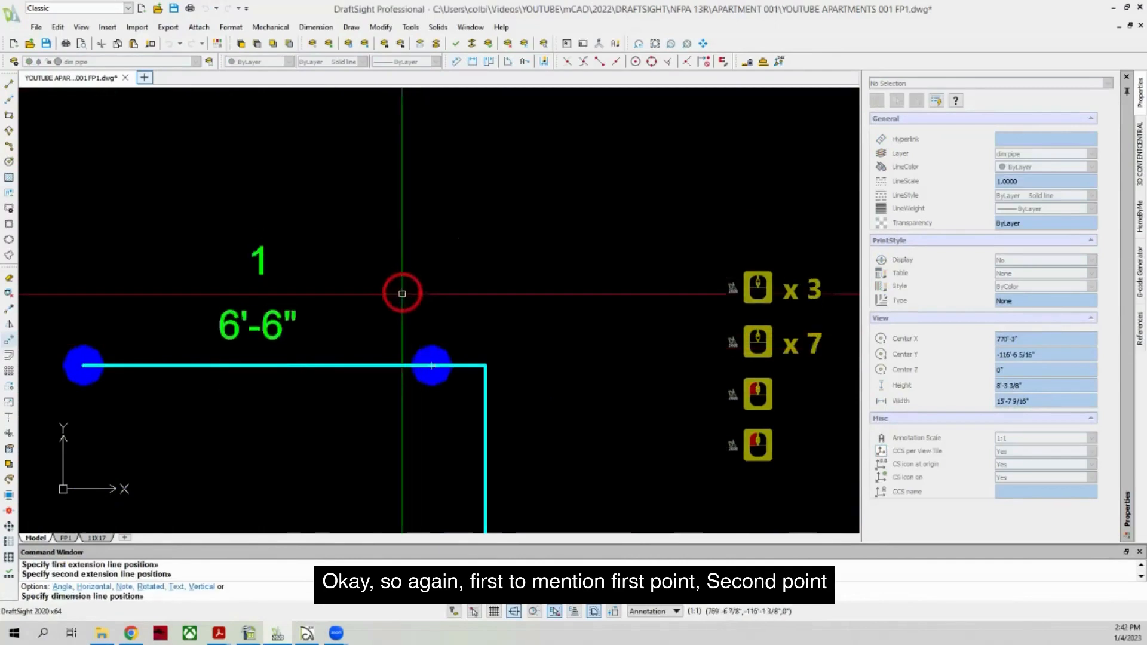
{"action": "left_click", "coordinate": [414, 355]}
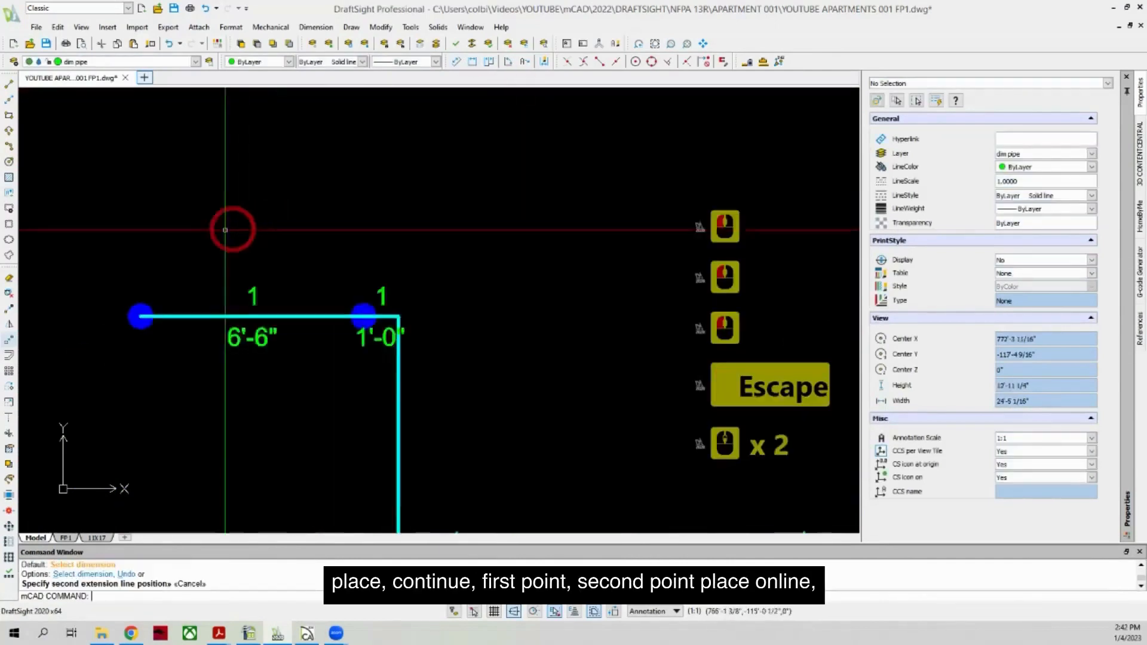
Step: Add a linear dimension to the left unit's single-sprinkler branch line, from the sprinkler to the vertical pipe
{"action": "scroll", "coordinate": [225, 230], "scroll_direction": "down", "scroll_amount": 7}
{"action": "left_click", "coordinate": [99, 316]}
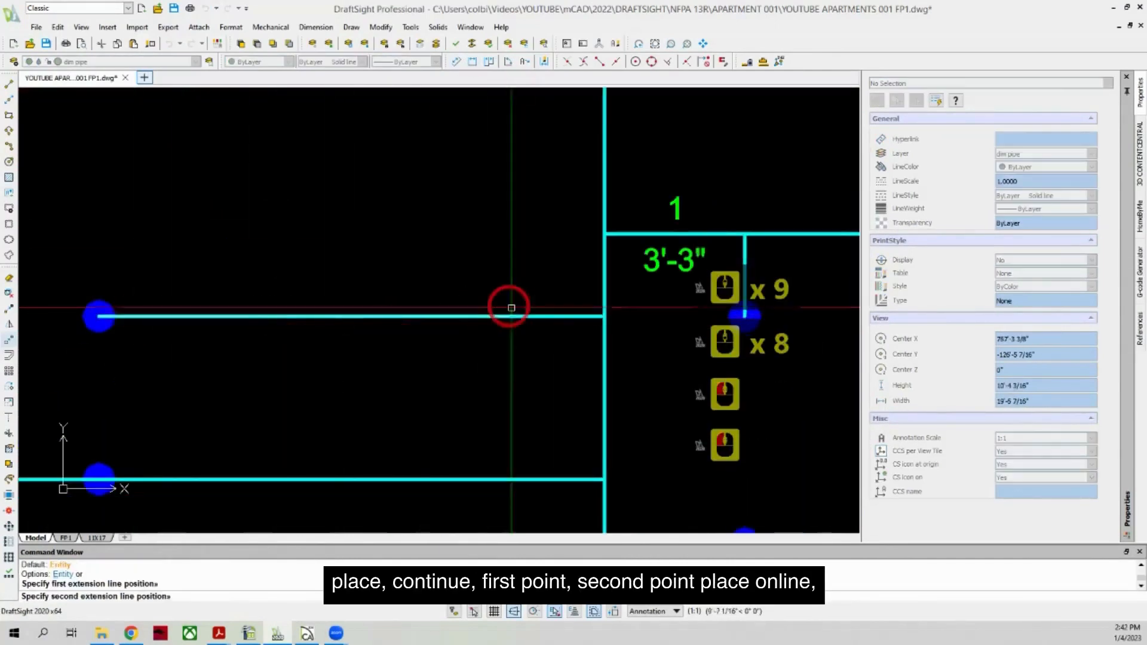
{"action": "left_click", "coordinate": [545, 316]}
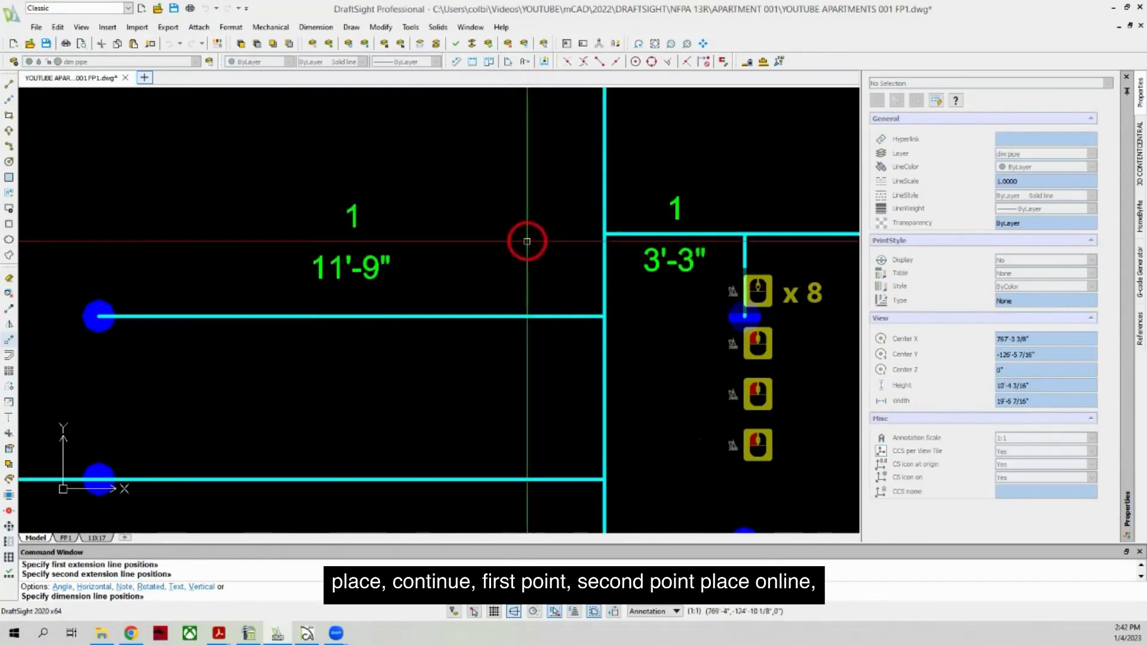
{"action": "left_click", "coordinate": [561, 317]}
{"action": "scroll", "coordinate": [508, 185], "scroll_direction": "down", "scroll_amount": 5}
Step: Dimension the left unit's next branch line down between its two sprinklers and continue the dimension to the vertical pipe
{"action": "left_click", "coordinate": [472, 61]}
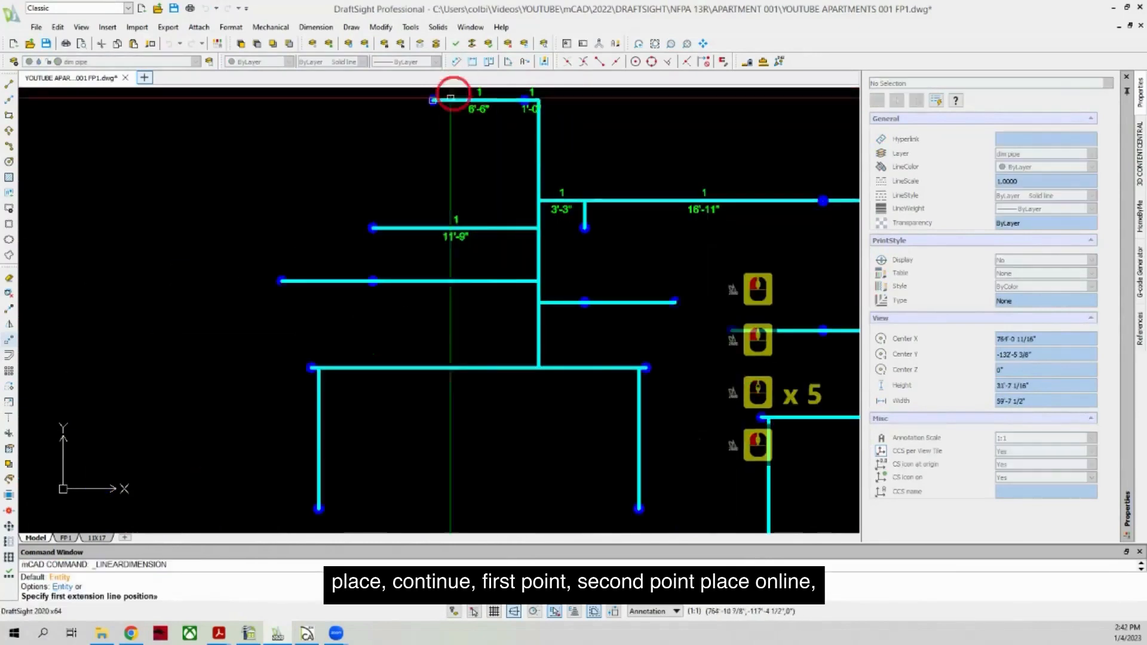
{"action": "scroll", "coordinate": [289, 286], "scroll_direction": "up", "scroll_amount": 6}
{"action": "left_click", "coordinate": [191, 339]}
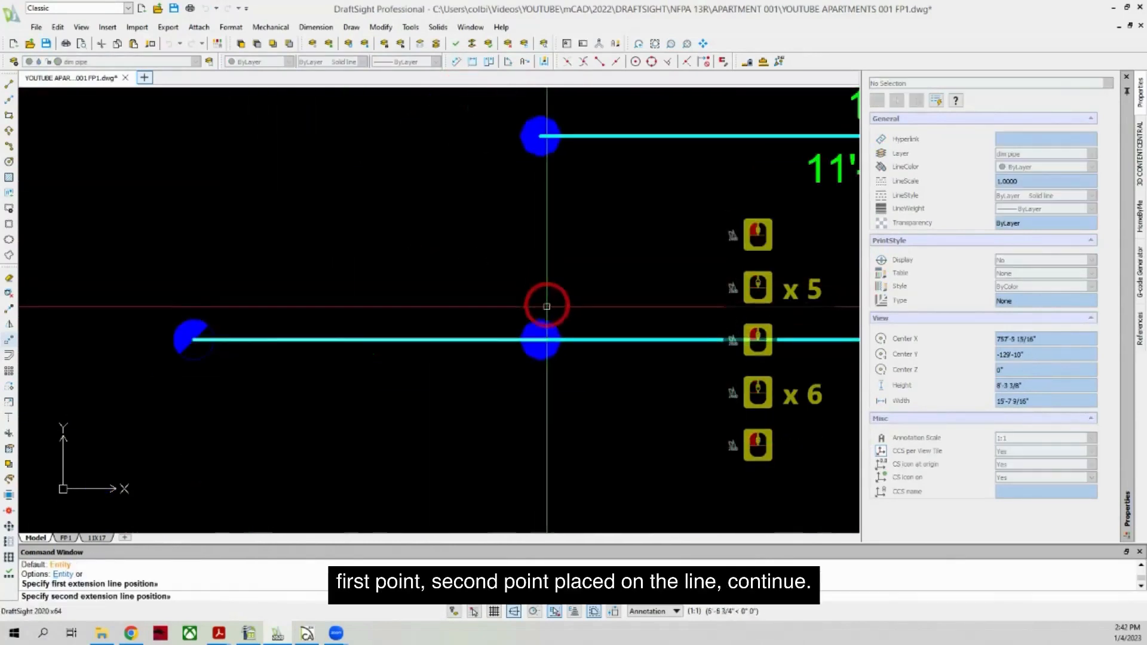
{"action": "left_click", "coordinate": [543, 339]}
{"action": "left_click", "coordinate": [545, 321]}
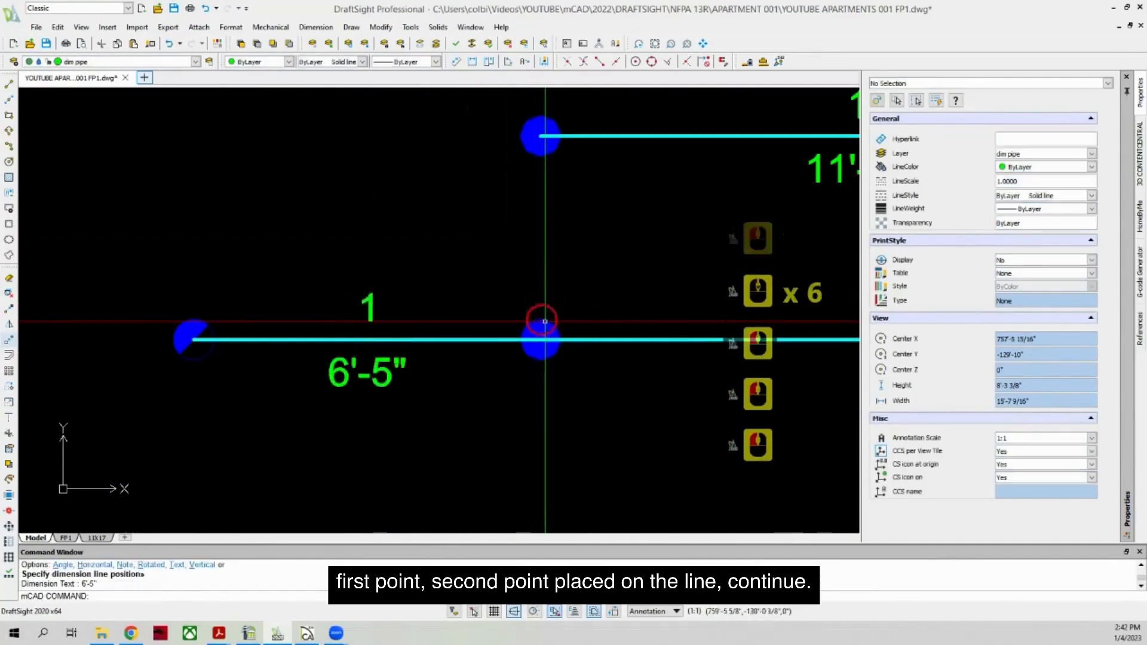
{"action": "scroll", "coordinate": [123, 297], "scroll_direction": "down", "scroll_amount": 4}
{"action": "left_click", "coordinate": [490, 61]}
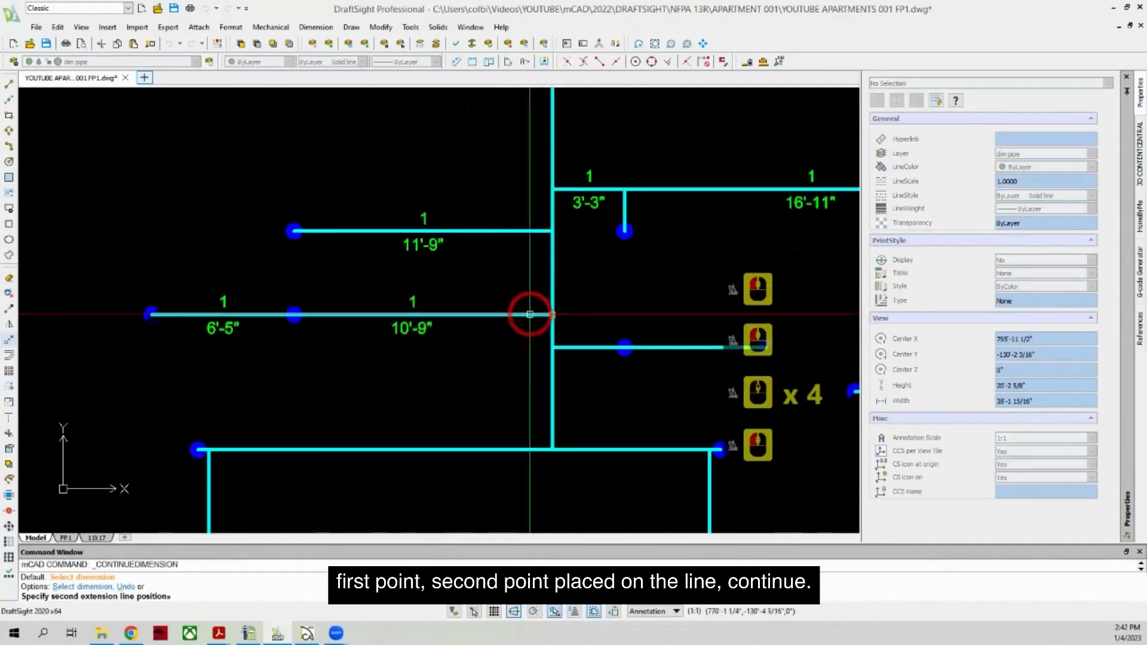
{"action": "left_click", "coordinate": [529, 314]}
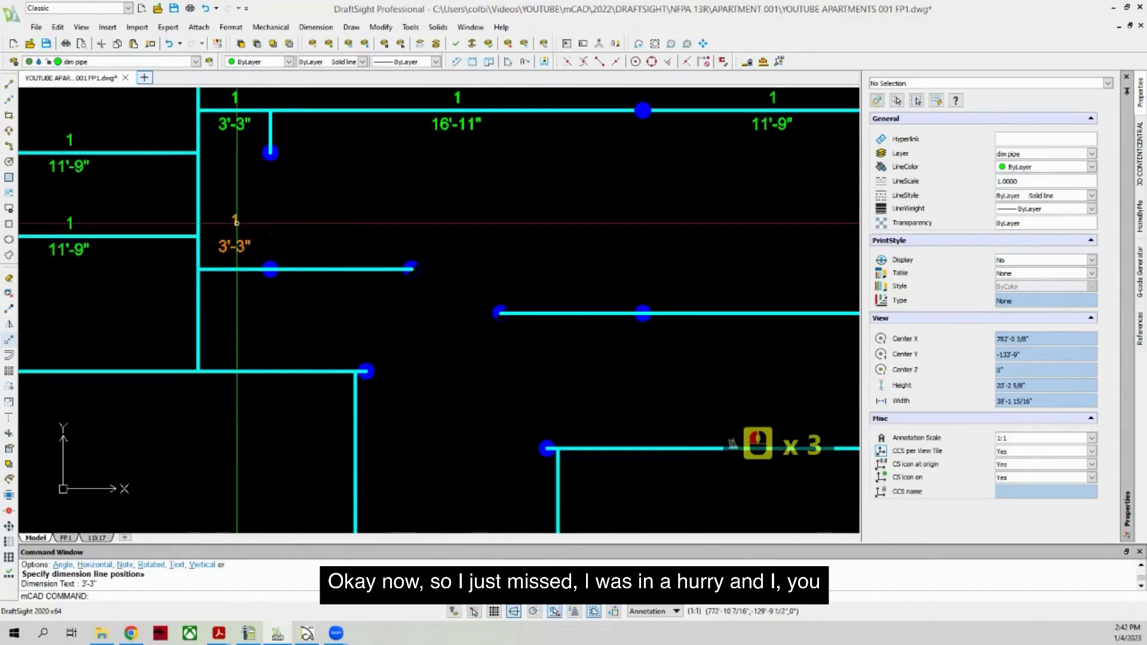
{"action": "scroll", "coordinate": [233, 222], "scroll_direction": "up", "scroll_amount": 2}
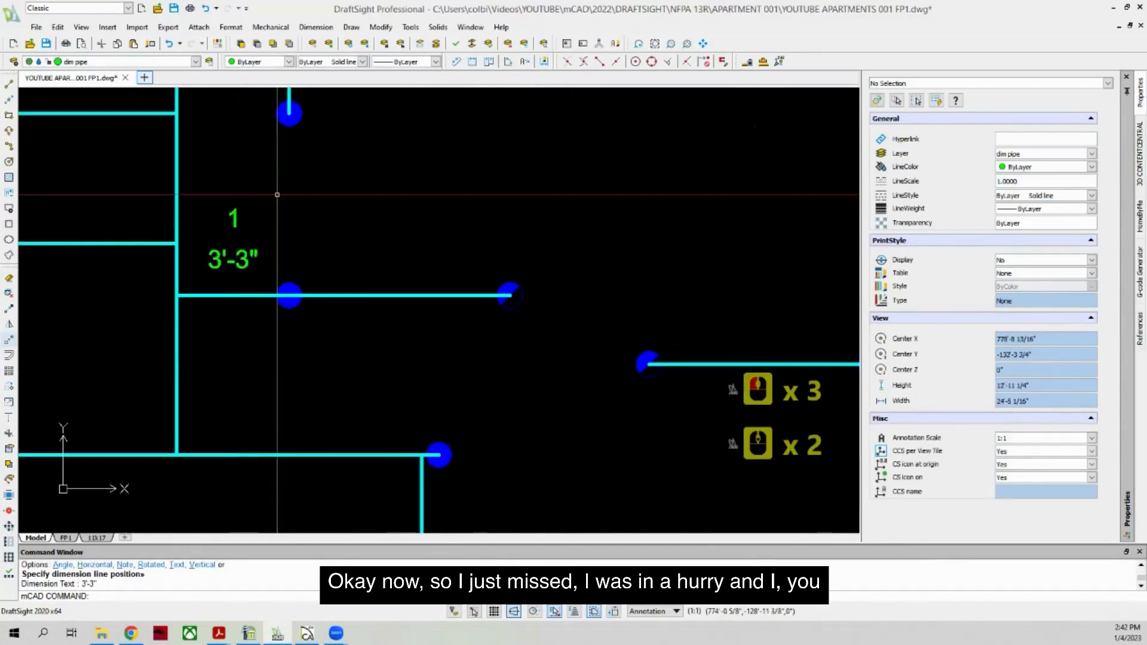
Step: Stretch the misplaced dimension line down onto the left unit's right-hand branch line and continue the dimension to the end sprinkler
{"action": "left_click", "coordinate": [254, 194]}
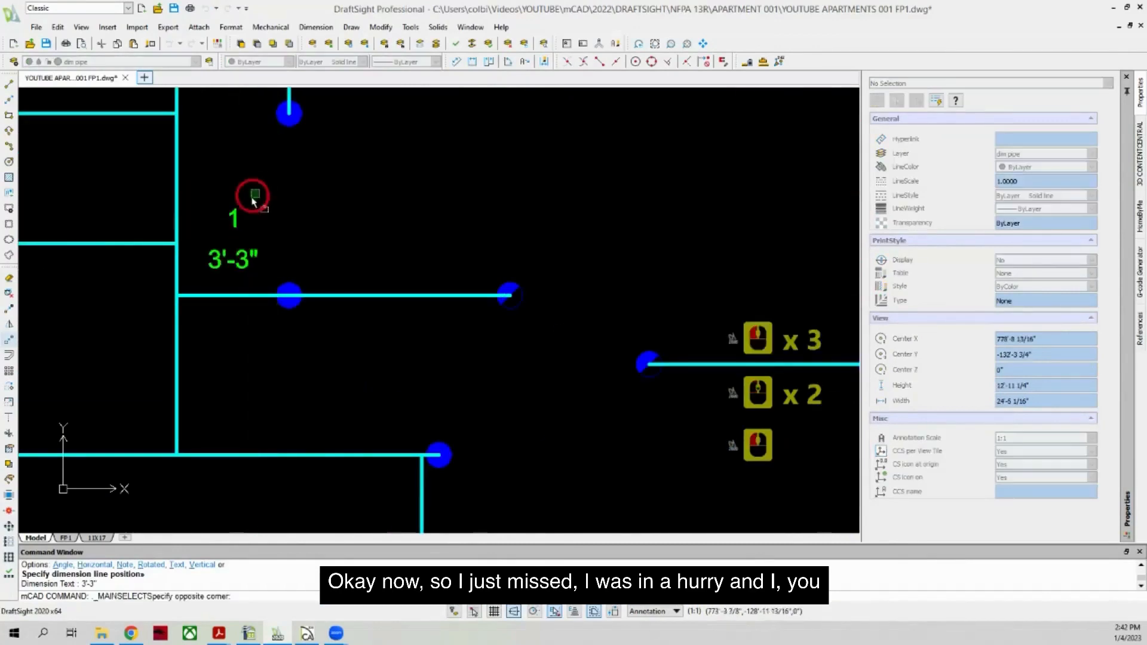
{"action": "left_click", "coordinate": [223, 225]}
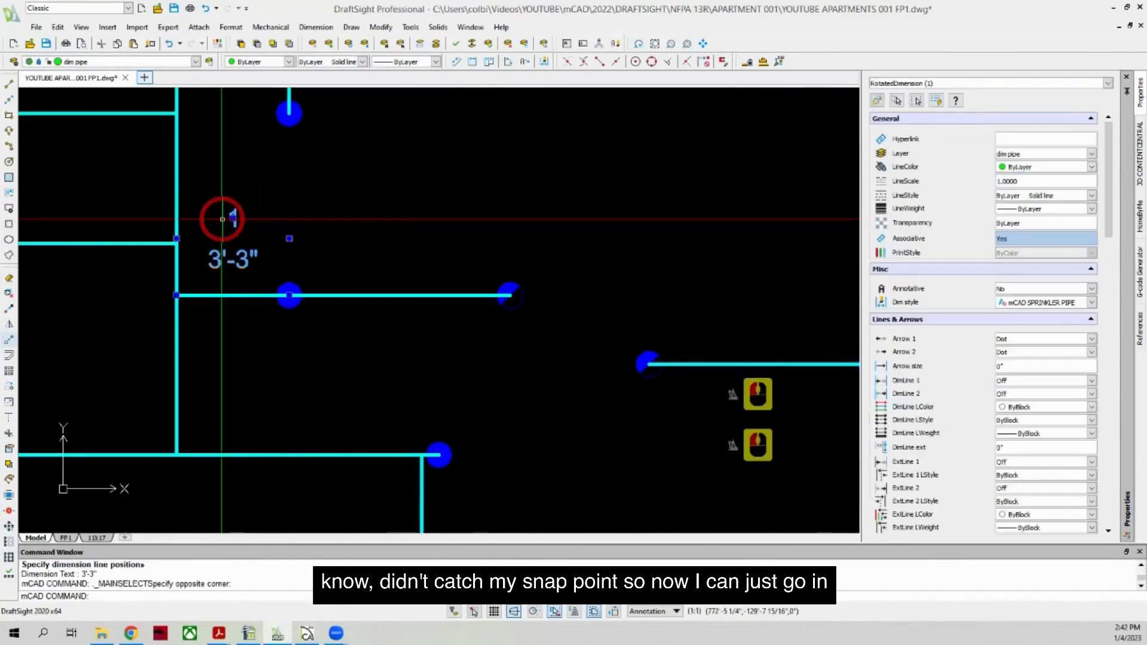
{"action": "left_click", "coordinate": [289, 238]}
{"action": "left_click", "coordinate": [292, 280]}
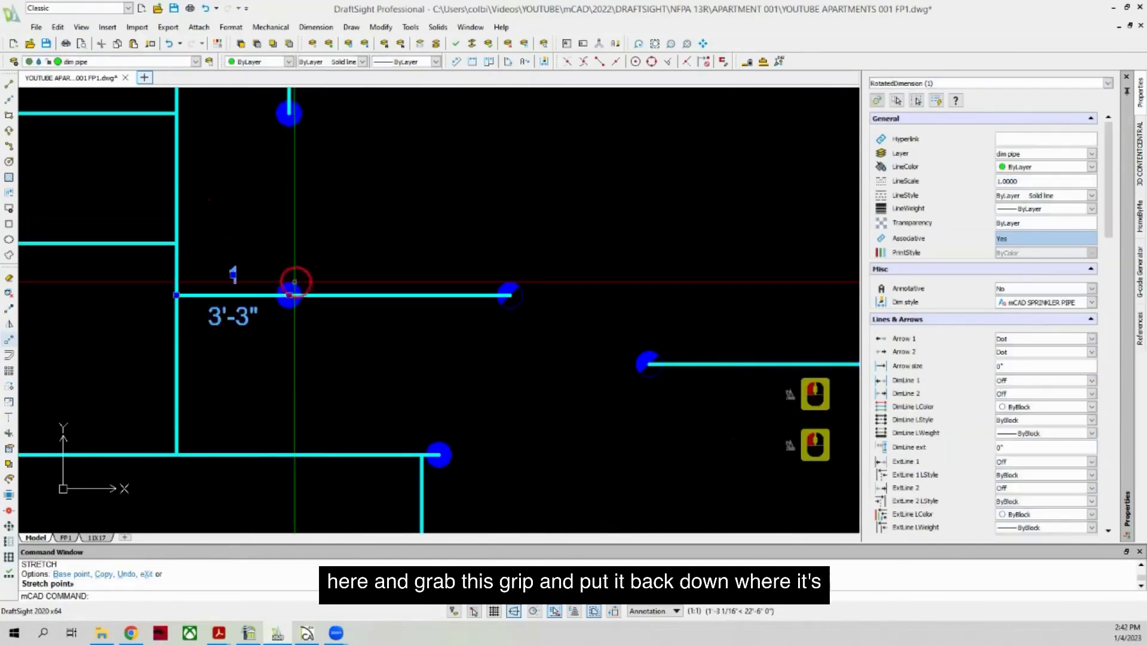
{"action": "key", "text": "Escape"}
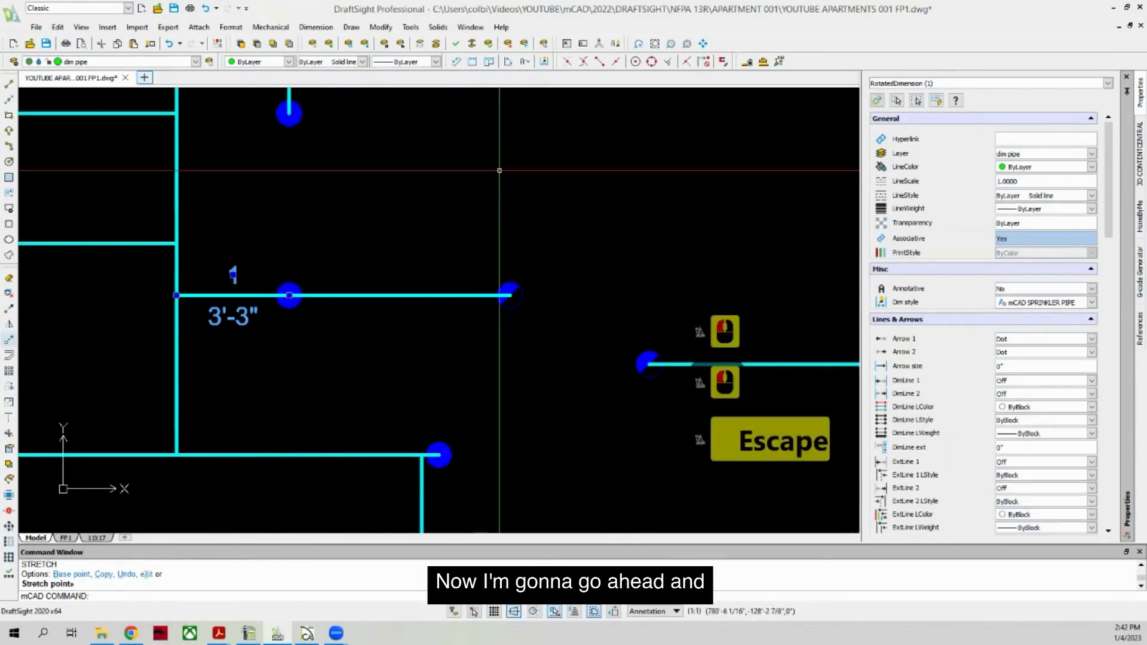
{"action": "left_click", "coordinate": [487, 60]}
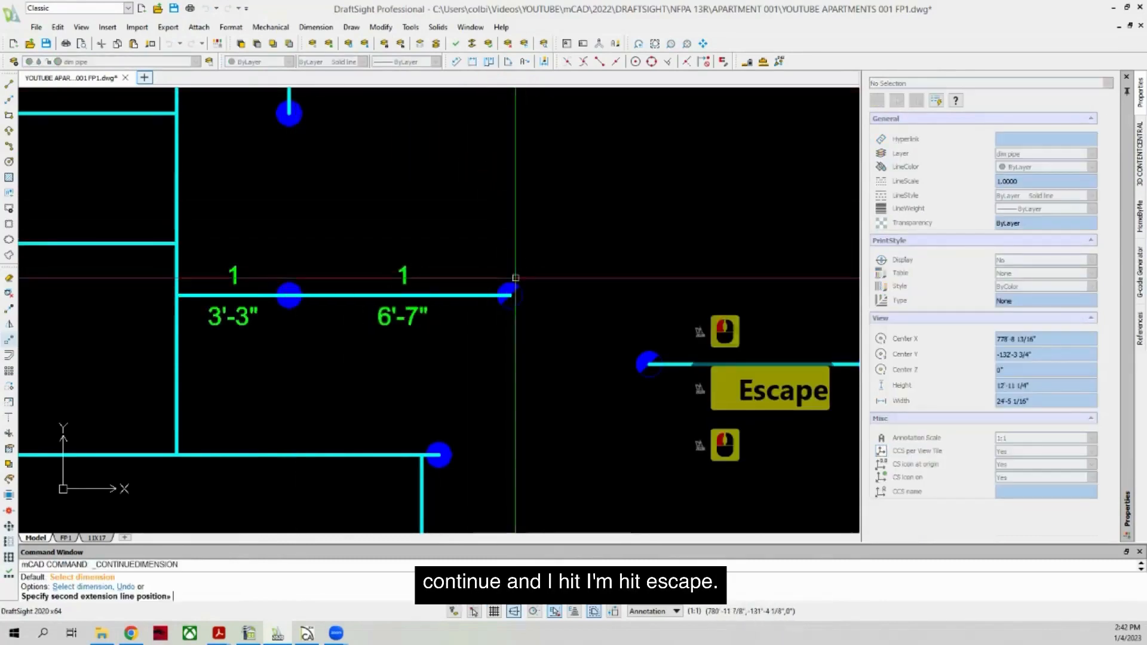
{"action": "key", "text": "Escape"}
Step: Dimension the left unit's bottom line with a continued chain between its end sprinklers and add a vertical dimension to the left drop
{"action": "scroll", "coordinate": [466, 99], "scroll_direction": "down", "scroll_amount": 4}
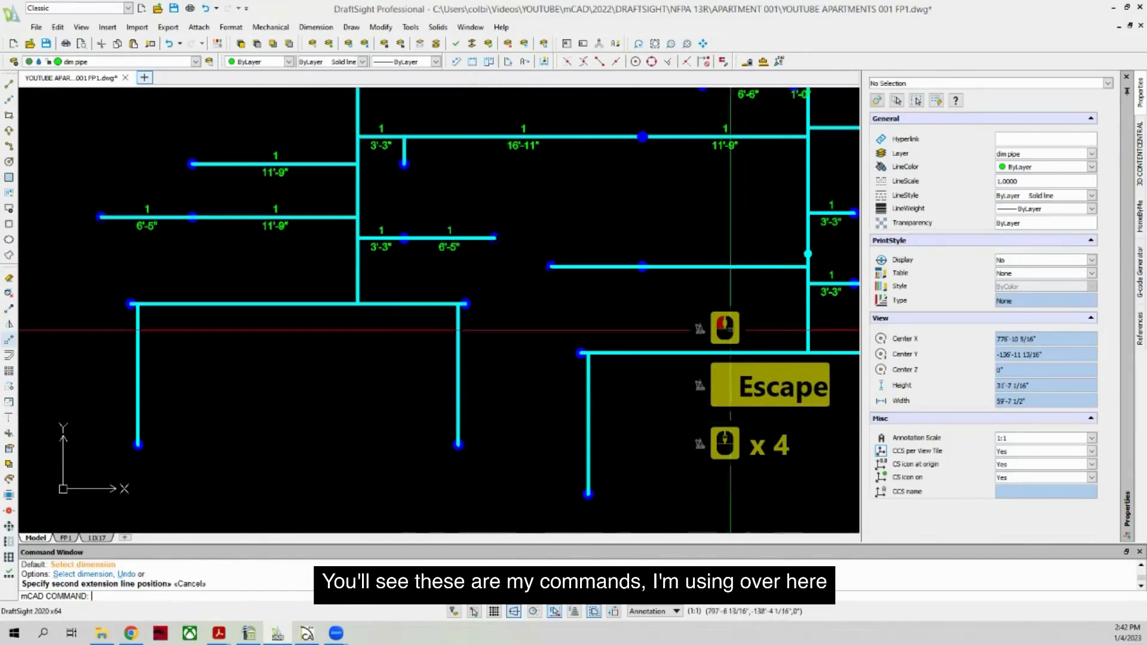
{"action": "left_click", "coordinate": [468, 66]}
{"action": "scroll", "coordinate": [141, 307], "scroll_direction": "up", "scroll_amount": 3}
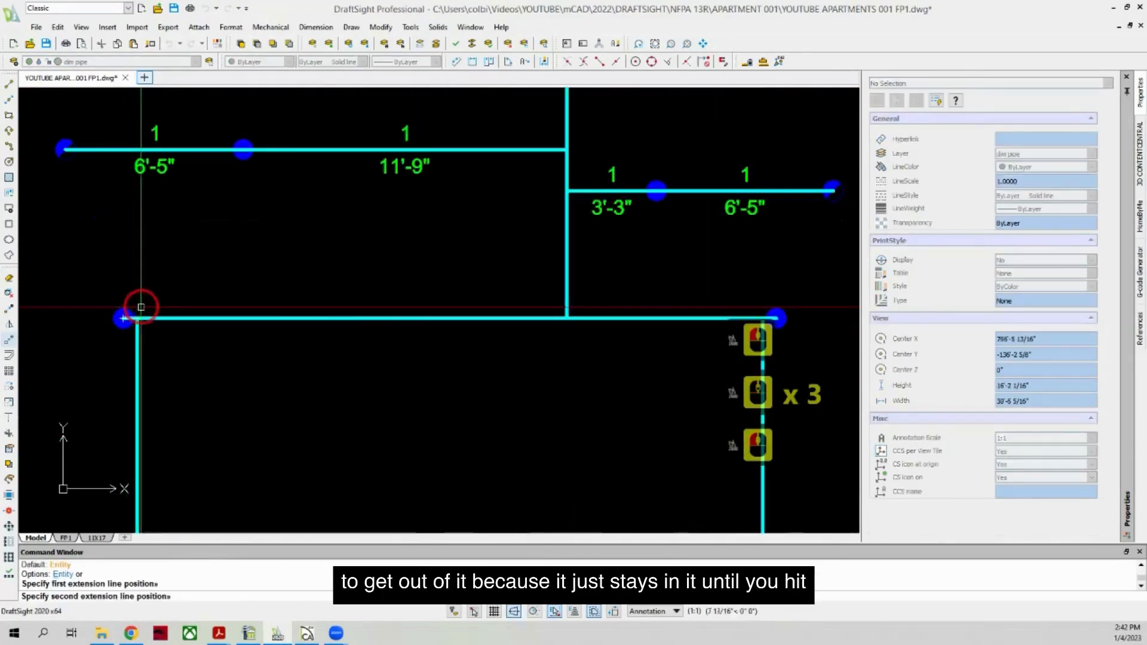
{"action": "left_click", "coordinate": [139, 335]}
{"action": "left_click", "coordinate": [139, 340]}
{"action": "scroll", "coordinate": [357, 286], "scroll_direction": "down", "scroll_amount": 2}
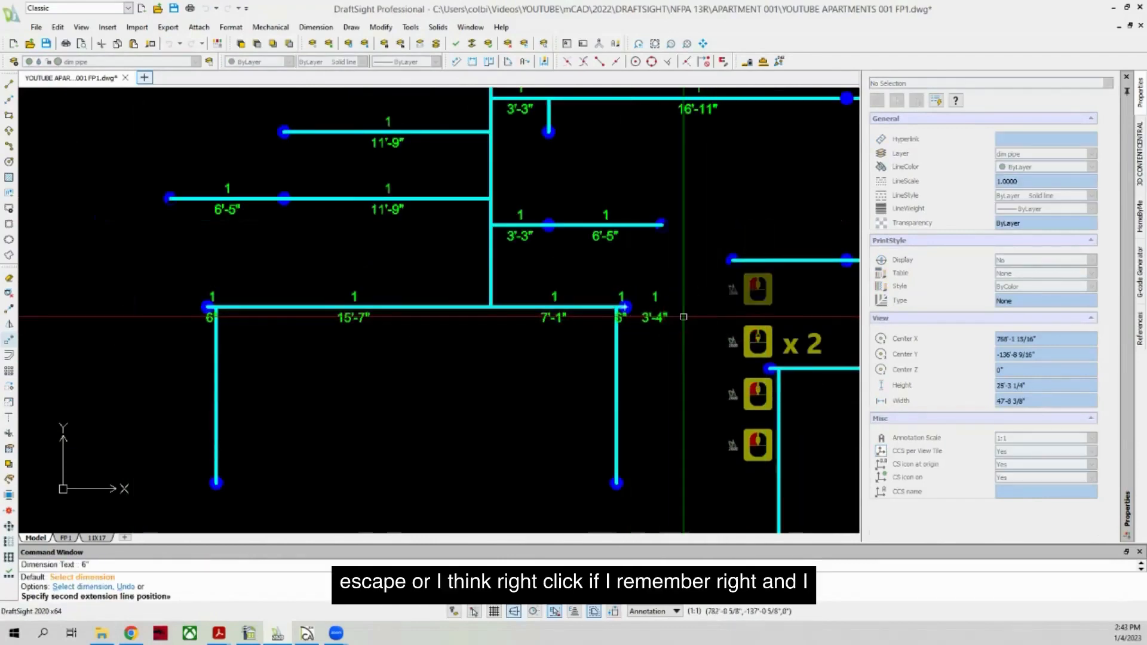
{"action": "key", "text": "Escape"}
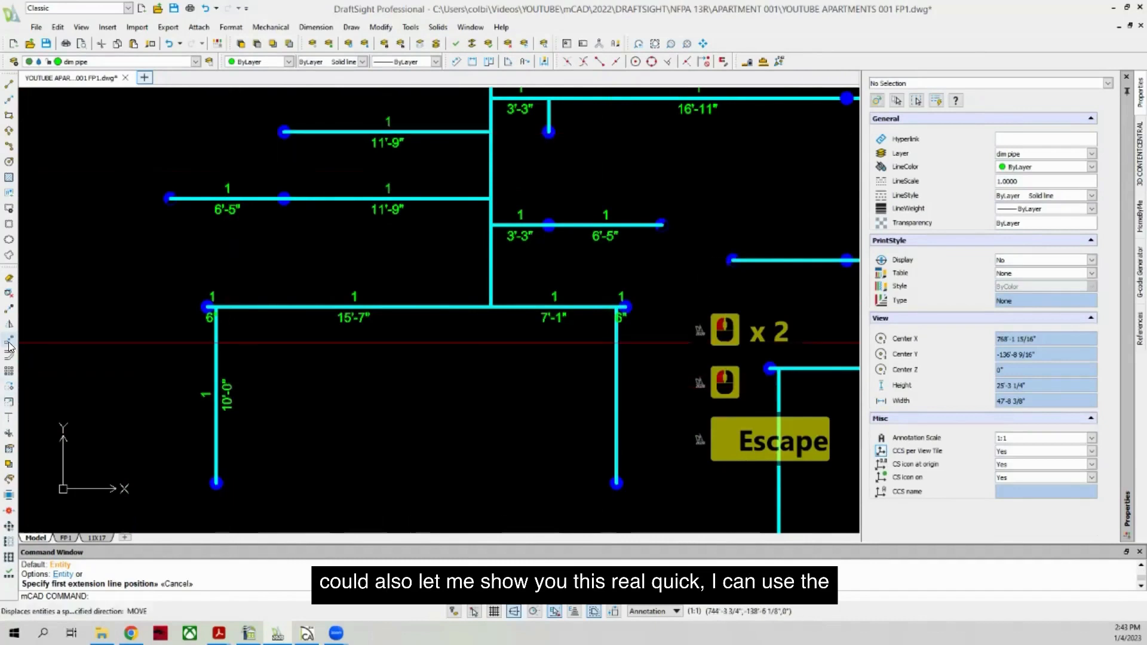
Step: Copy the left drop's vertical dimension across to the left unit's right drop
{"action": "left_click", "coordinate": [10, 308]}
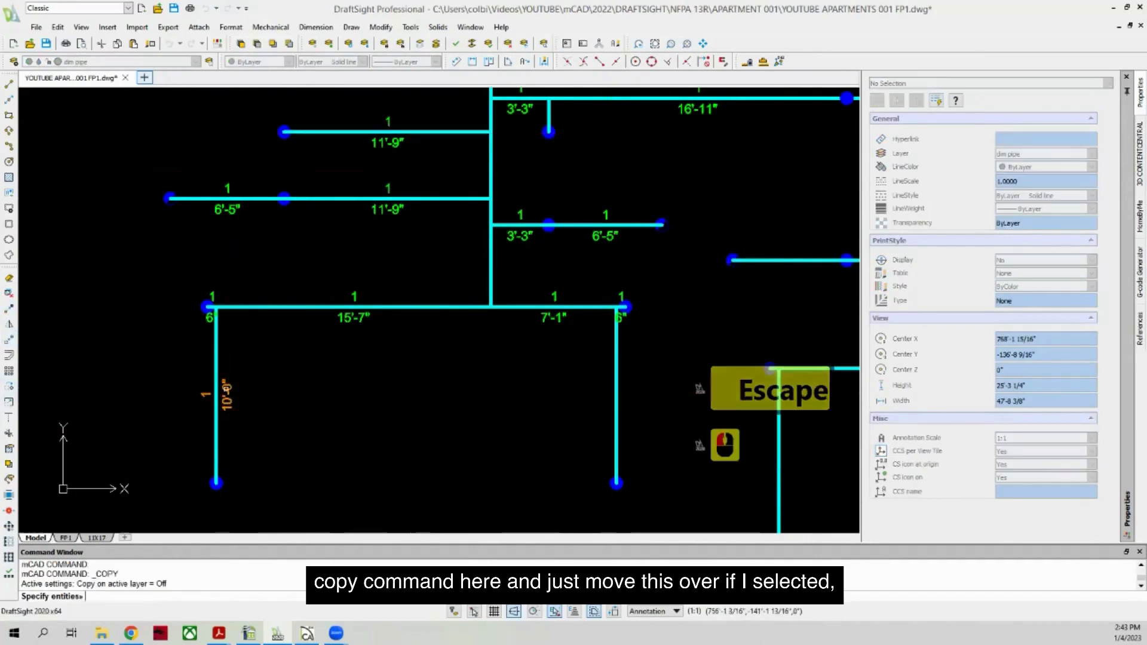
{"action": "left_click", "coordinate": [226, 389]}
{"action": "right_click", "coordinate": [226, 393]}
{"action": "left_click", "coordinate": [216, 463]}
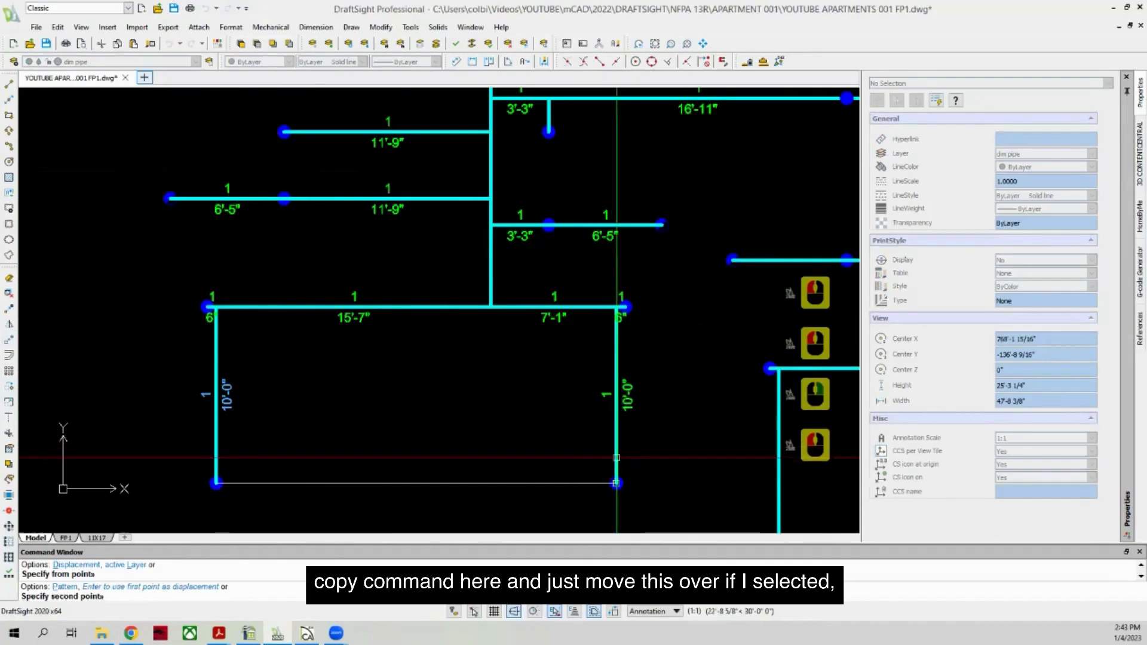
{"action": "left_click", "coordinate": [617, 458]}
{"action": "key", "text": "Escape"}
Step: Select the copied vertical dimension and check where its grip points sit on the right drop
{"action": "left_click", "coordinate": [616, 477]}
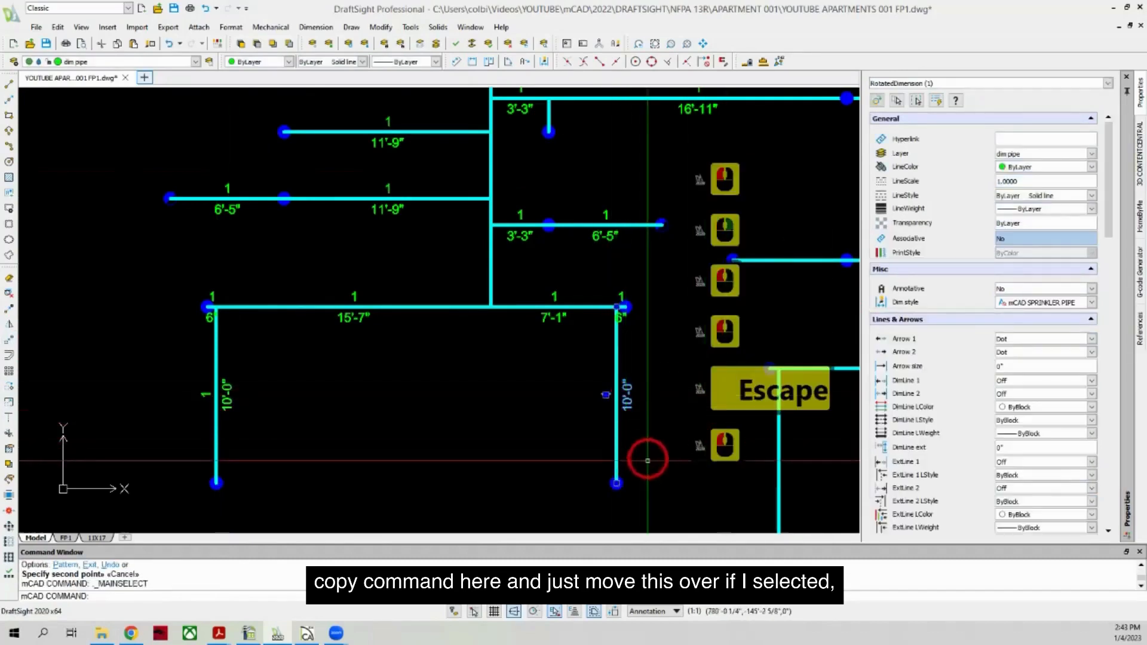
{"action": "left_click", "coordinate": [619, 305]}
{"action": "key", "text": "Escape"}
{"action": "key", "text": "Escape"}
{"action": "key", "text": "Escape"}
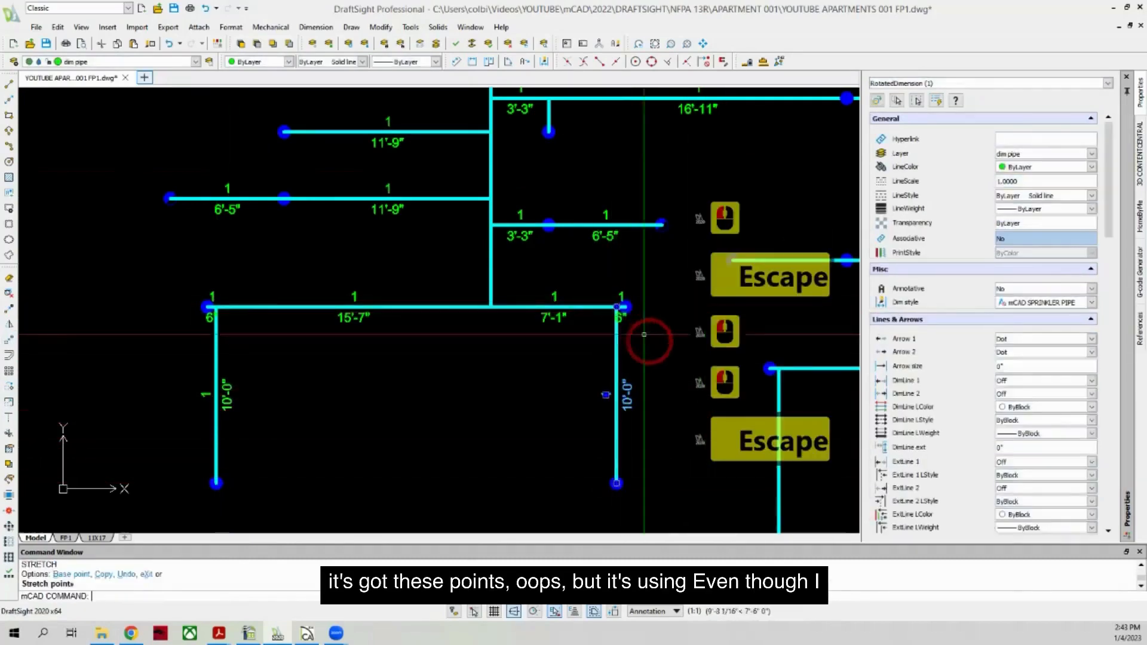
Step: Dimension the right unit's remaining left branch line, its bottom line and both vertical drops
{"action": "scroll", "coordinate": [579, 321], "scroll_direction": "down", "scroll_amount": 4}
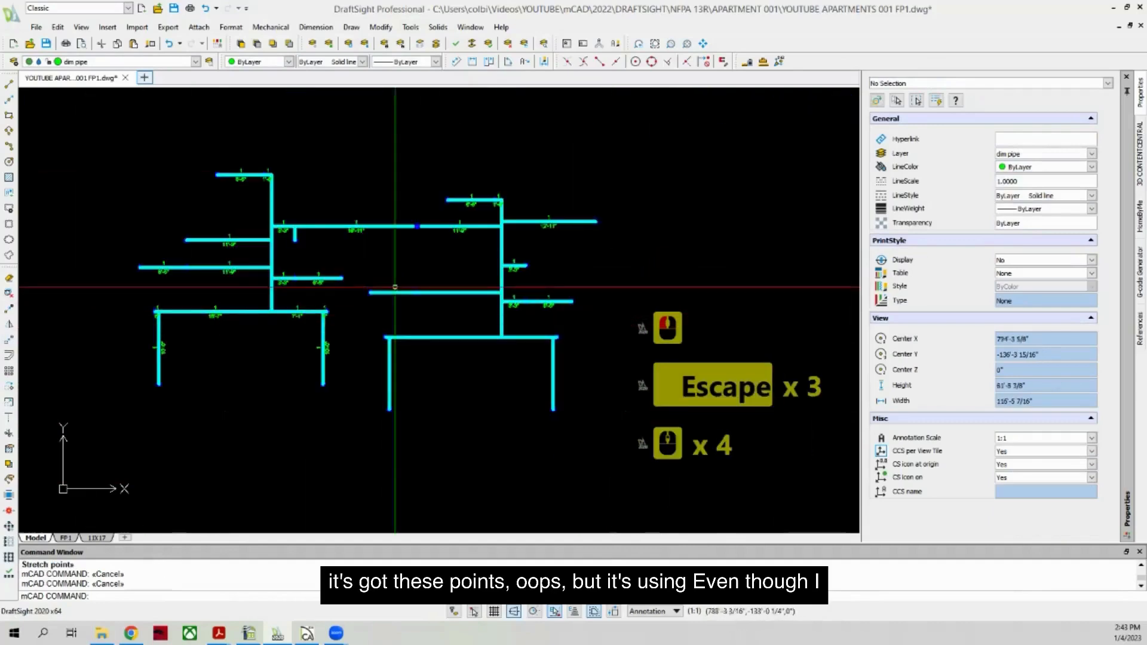
{"action": "scroll", "coordinate": [564, 274], "scroll_direction": "up", "scroll_amount": 2}
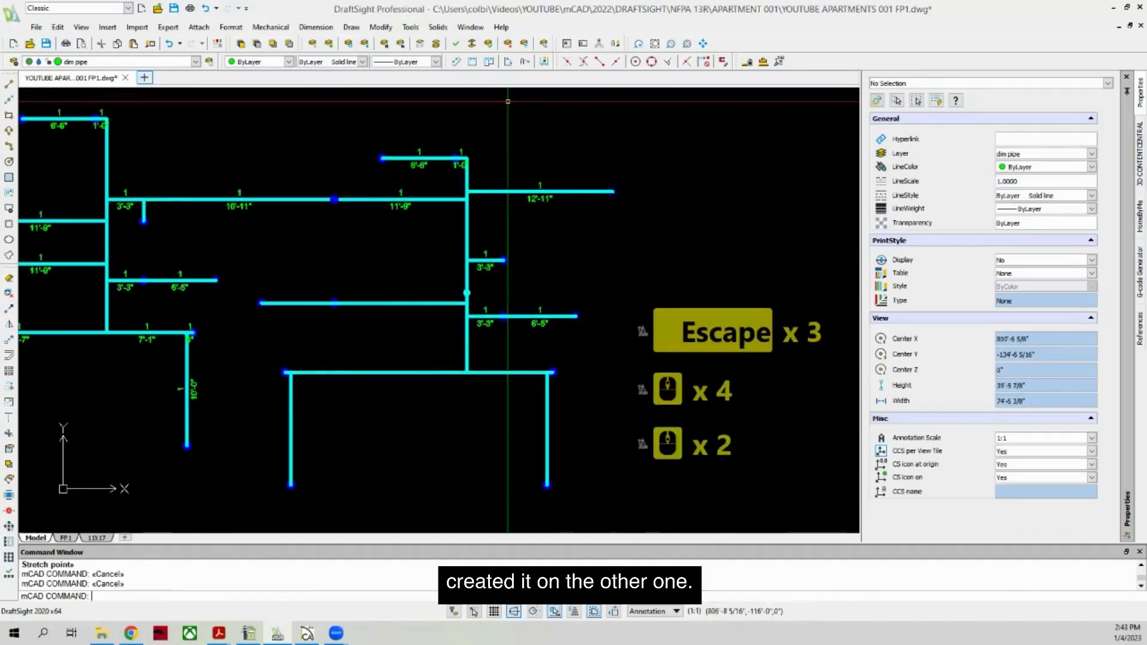
{"action": "left_click", "coordinate": [472, 62]}
{"action": "scroll", "coordinate": [261, 250], "scroll_direction": "down", "scroll_amount": 2}
{"action": "scroll", "coordinate": [427, 387], "scroll_direction": "down", "scroll_amount": 3}
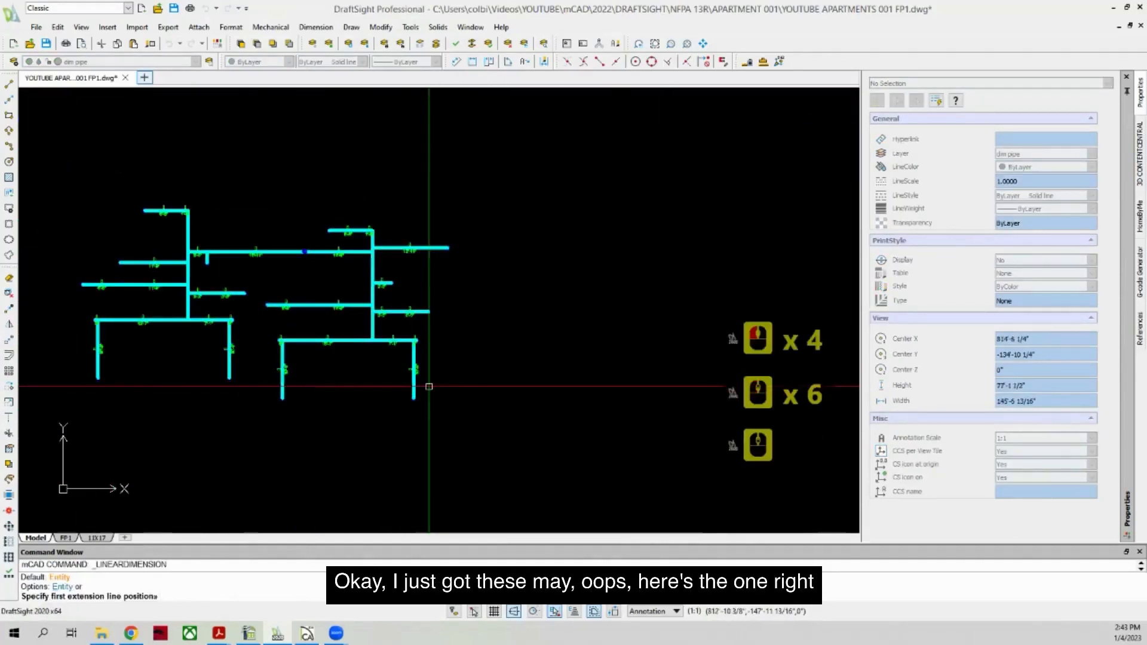
Step: Add a vertical linear dimension to the short drop off the horizontal main beside the left unit's vertical pipe
{"action": "scroll", "coordinate": [426, 387], "scroll_direction": "up", "scroll_amount": 10}
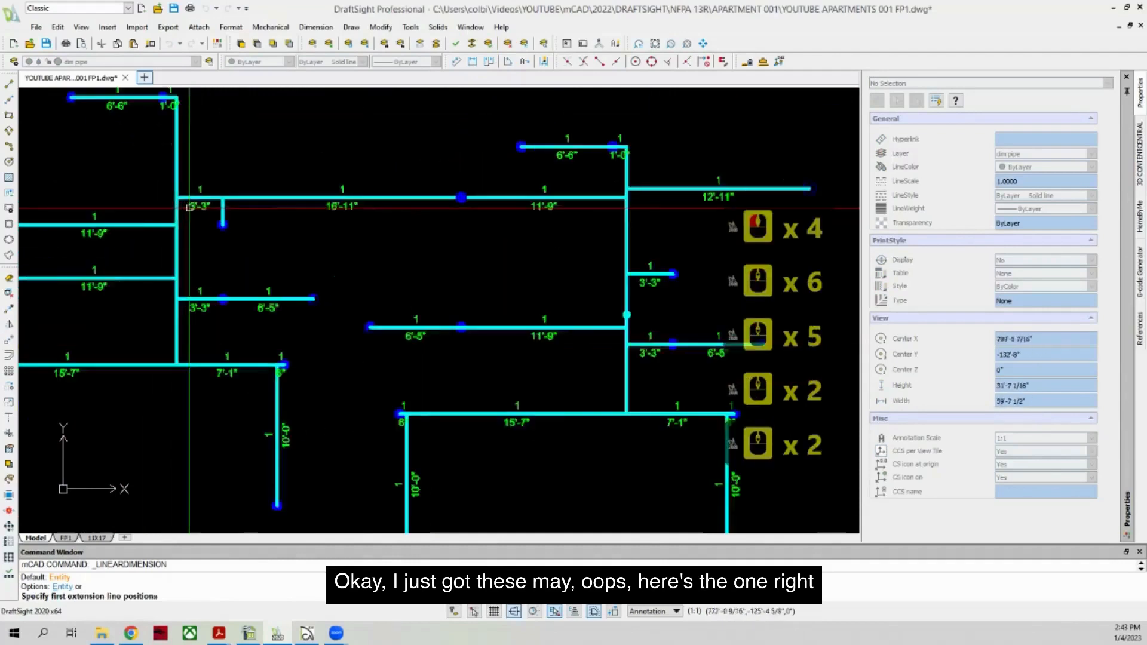
{"action": "left_click", "coordinate": [240, 234]}
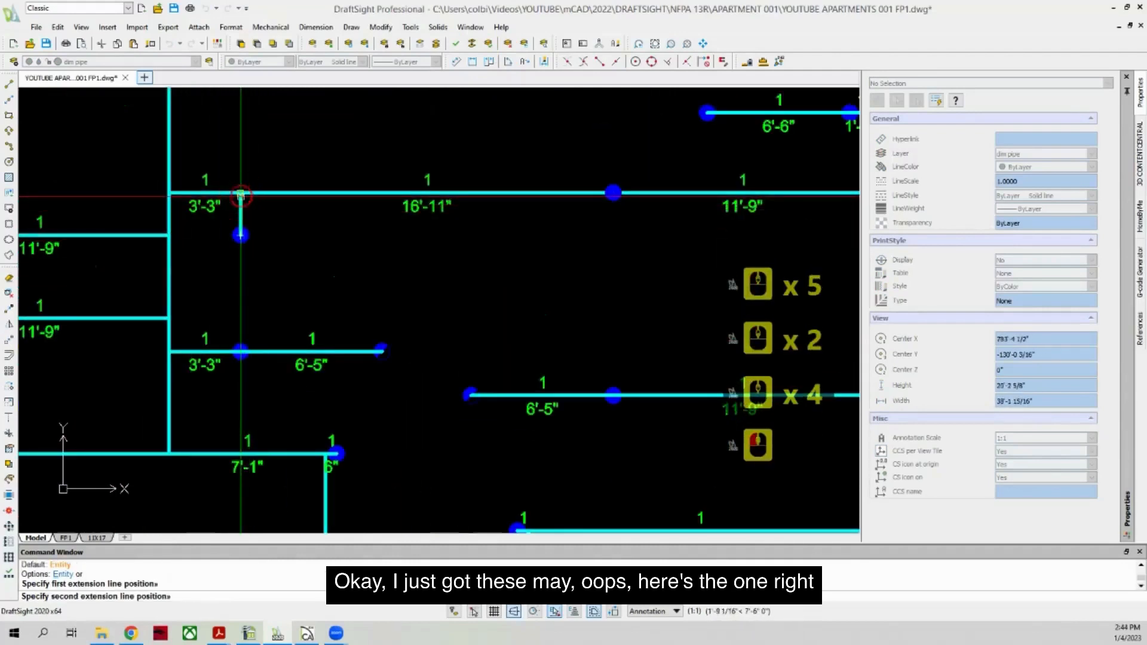
{"action": "left_click", "coordinate": [240, 194]}
{"action": "left_click", "coordinate": [240, 197]}
Step: Dimension the left unit's vertical pipe between branch connections, starting from the bottom line and working upward
{"action": "left_click", "coordinate": [474, 60]}
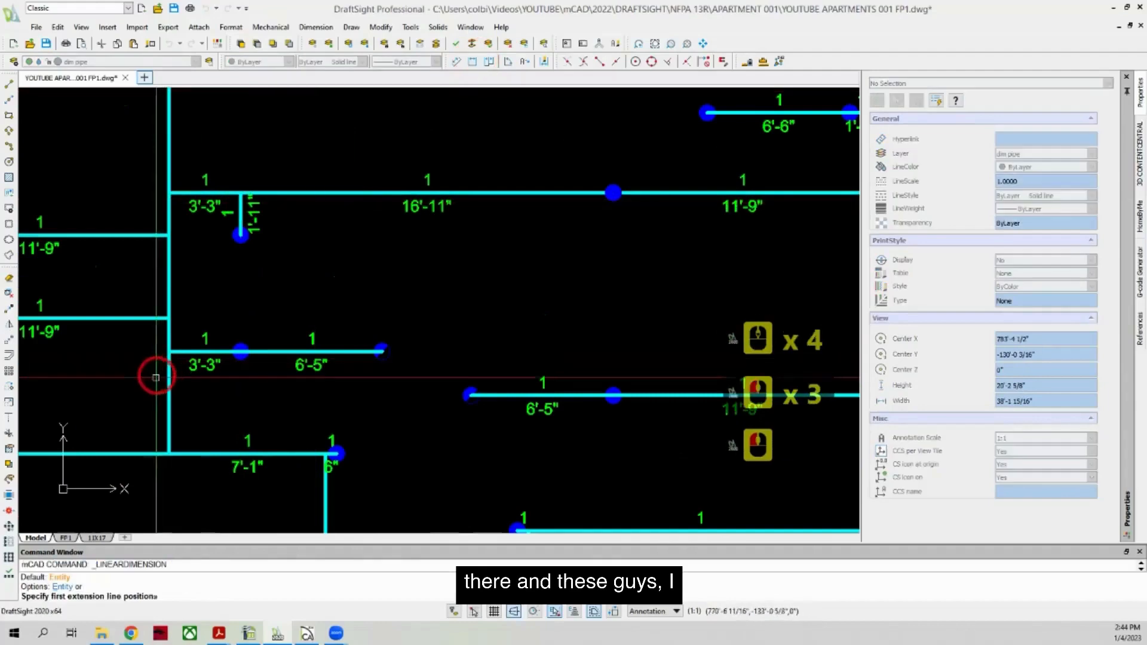
{"action": "left_click", "coordinate": [172, 443]}
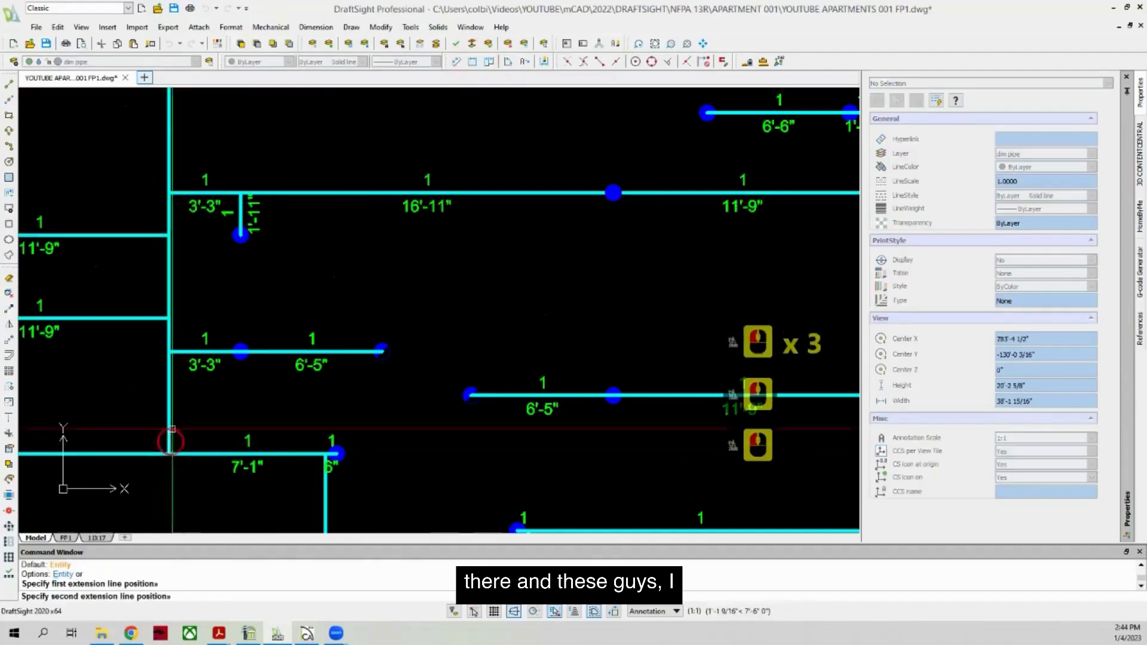
{"action": "left_click", "coordinate": [187, 353]}
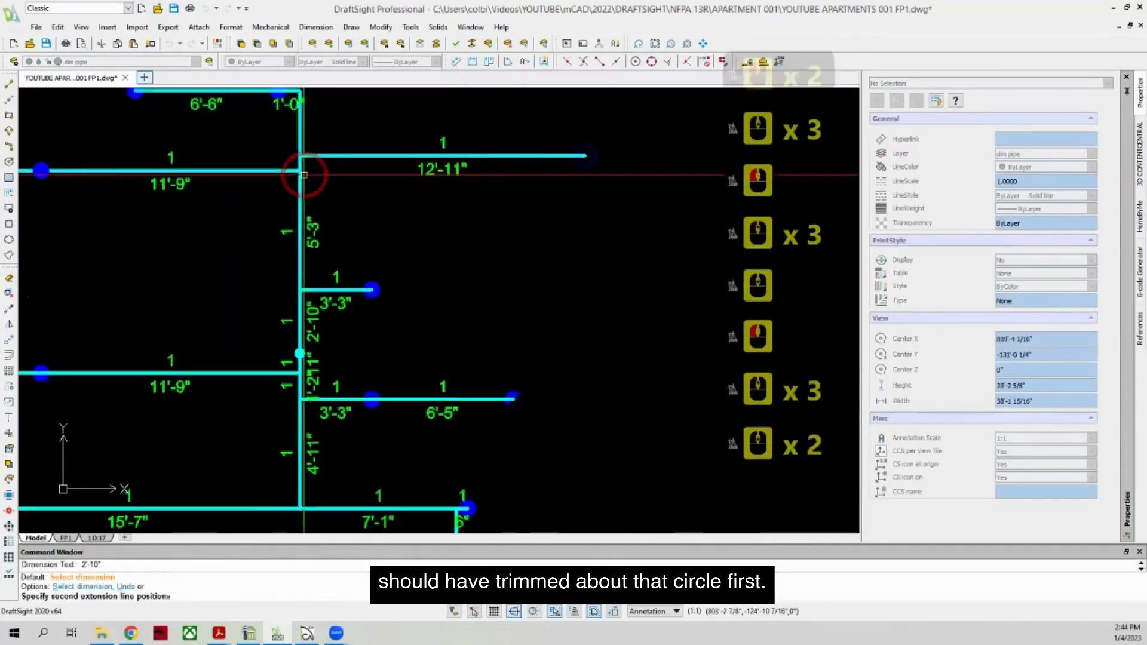
Step: Continue the vertical dimensions up the right unit's pipe through the horizontal main and upper branch to the top elbow
{"action": "scroll", "coordinate": [302, 179], "scroll_direction": "up", "scroll_amount": 3}
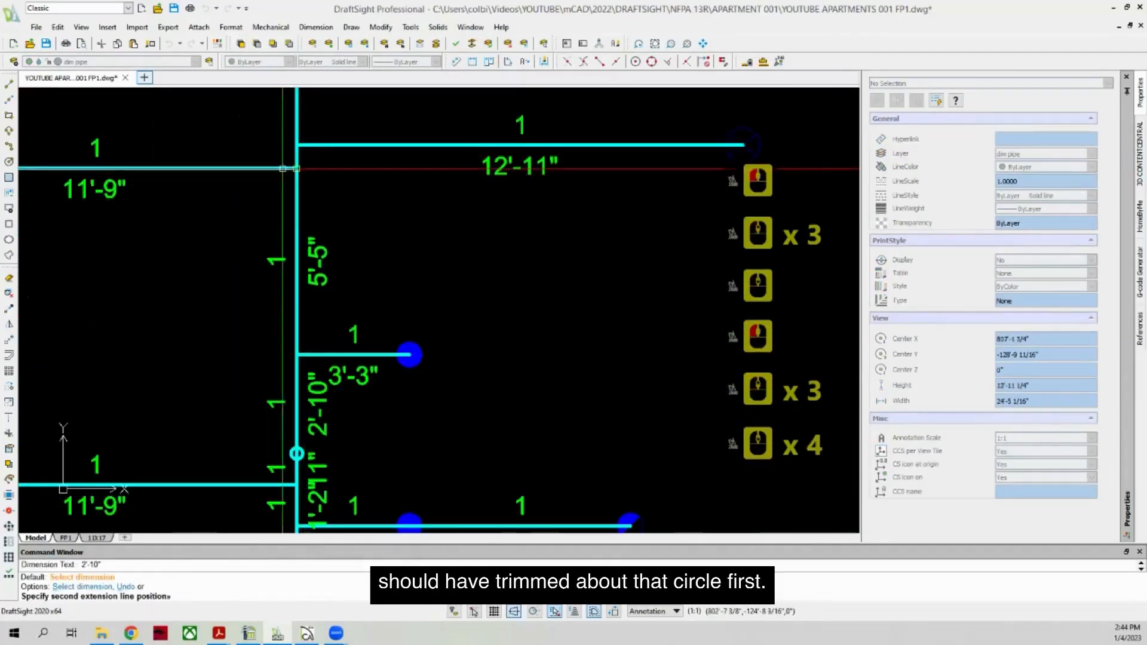
{"action": "left_click", "coordinate": [320, 146]}
{"action": "scroll", "coordinate": [303, 263], "scroll_direction": "down", "scroll_amount": 3}
{"action": "scroll", "coordinate": [282, 196], "scroll_direction": "up", "scroll_amount": 3}
{"action": "left_click", "coordinate": [318, 163]}
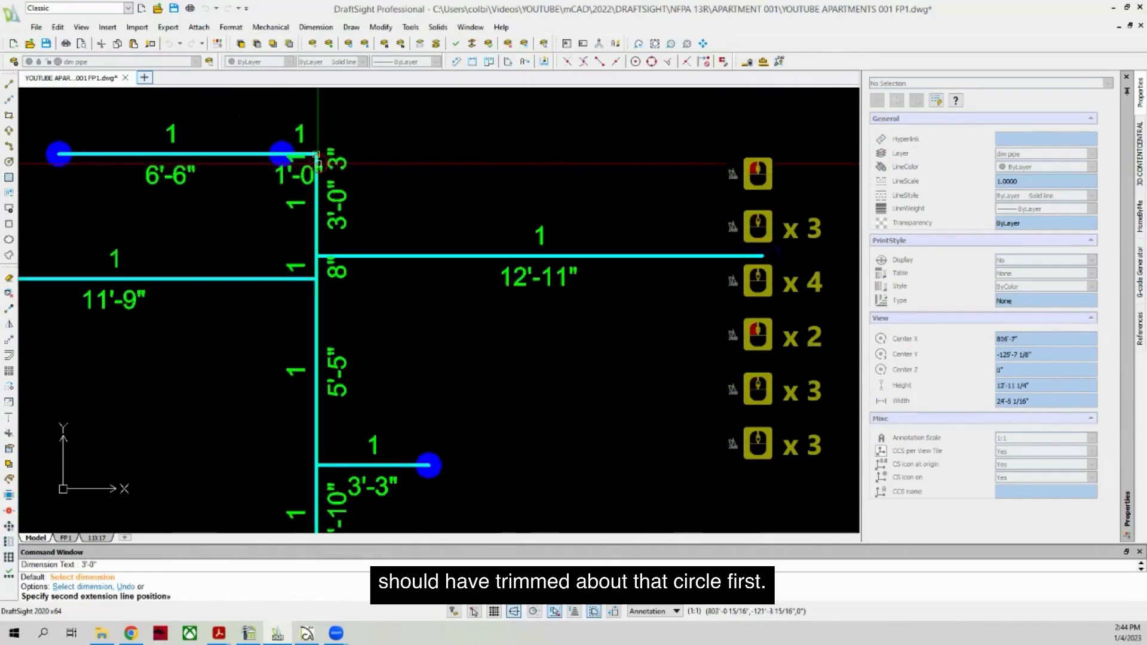
{"action": "key", "text": "Escape"}
Step: Trim away the pipe segment inside the small circle on the right unit's vertical pipe
{"action": "scroll", "coordinate": [243, 173], "scroll_direction": "down", "scroll_amount": 5}
{"action": "scroll", "coordinate": [276, 264], "scroll_direction": "up", "scroll_amount": 10}
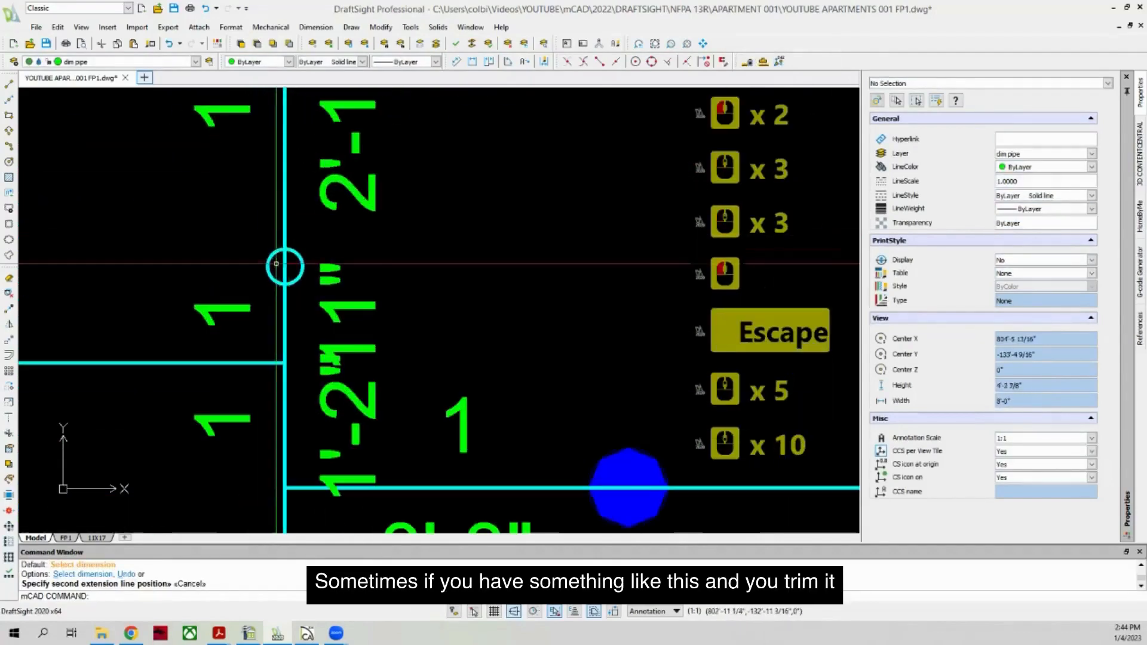
{"action": "left_click", "coordinate": [276, 264]}
{"action": "left_click", "coordinate": [211, 267]}
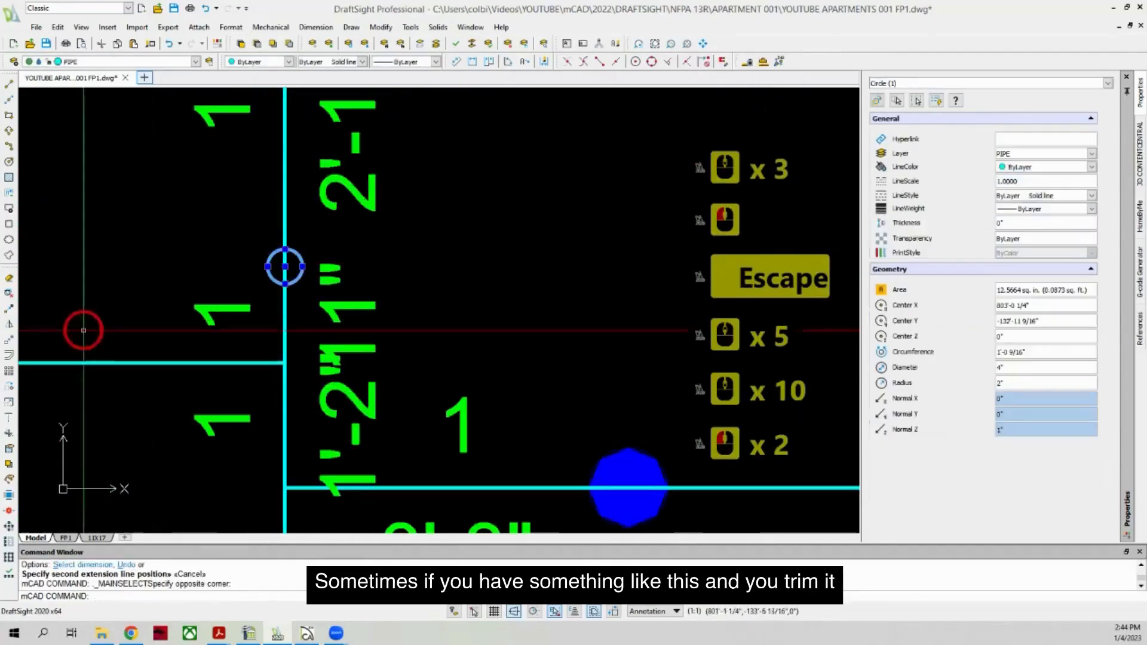
{"action": "left_click", "coordinate": [10, 443]}
{"action": "double_click", "coordinate": [285, 272]}
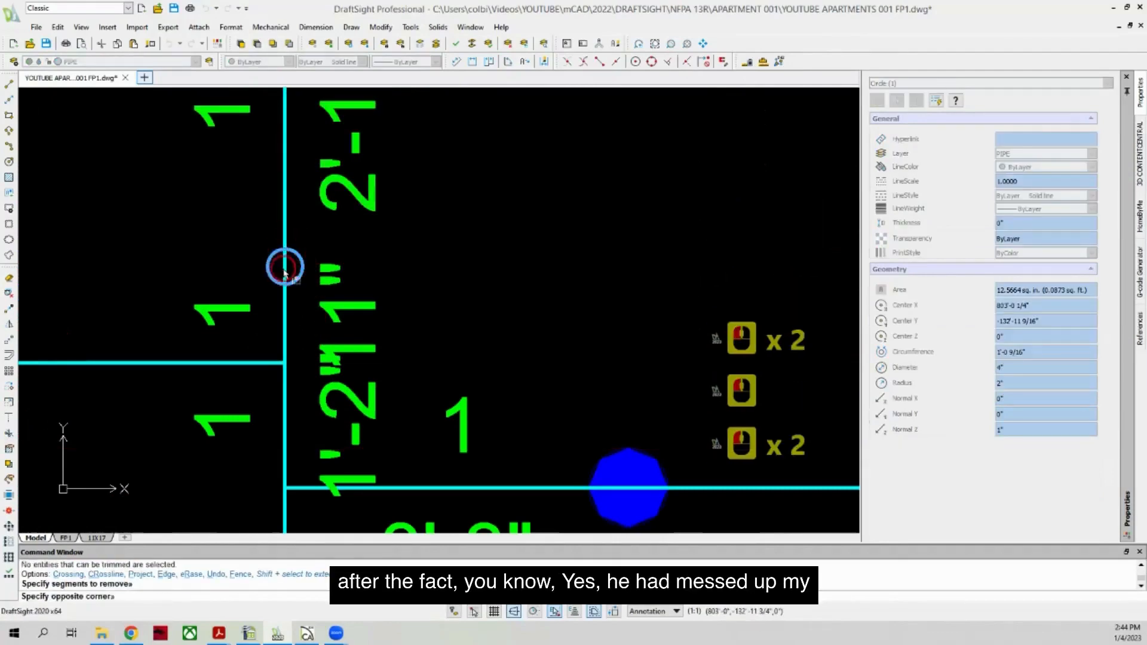
{"action": "left_click", "coordinate": [286, 268]}
{"action": "right_click", "coordinate": [231, 266]}
Step: Stretch the displaced vertical dimension back onto the right unit's pipe segment between the lowest right branch and the bottom line
{"action": "scroll", "coordinate": [231, 267], "scroll_direction": "down", "scroll_amount": 3}
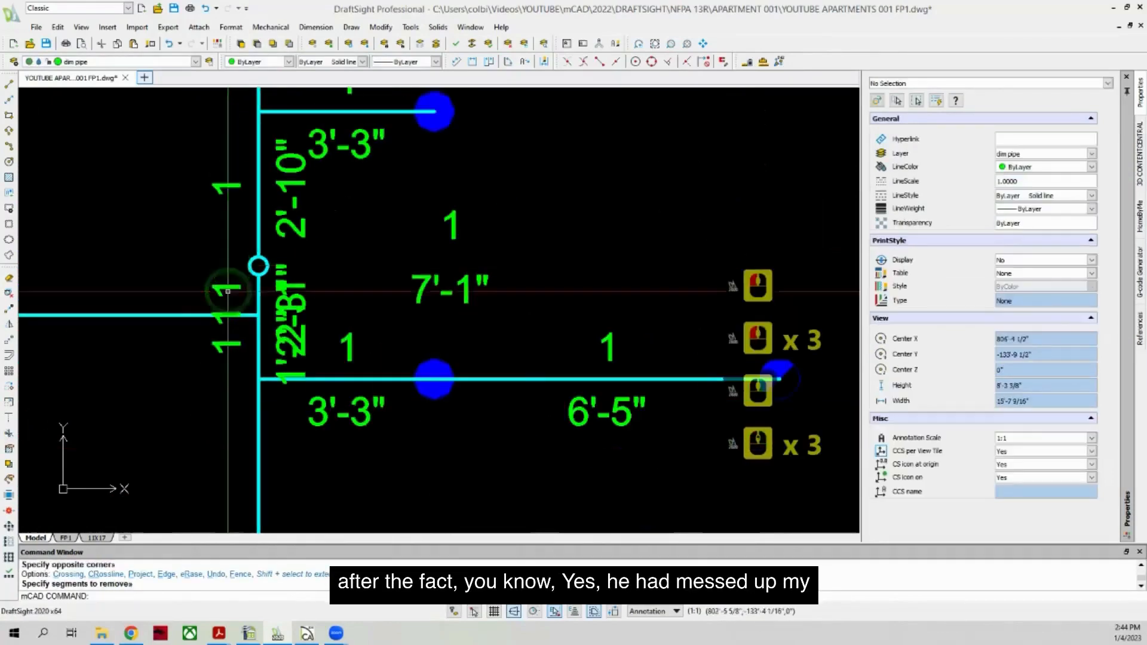
{"action": "scroll", "coordinate": [180, 240], "scroll_direction": "down", "scroll_amount": 3}
{"action": "scroll", "coordinate": [179, 240], "scroll_direction": "down", "scroll_amount": 1}
{"action": "scroll", "coordinate": [238, 272], "scroll_direction": "up", "scroll_amount": 3}
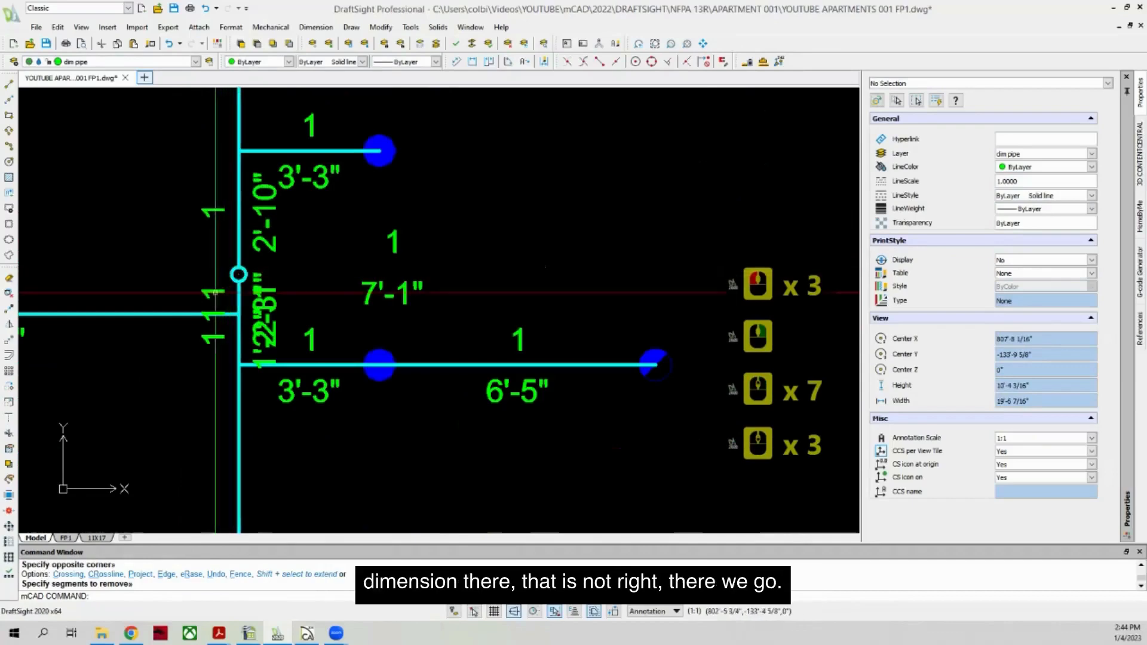
{"action": "scroll", "coordinate": [280, 197], "scroll_direction": "down", "scroll_amount": 2}
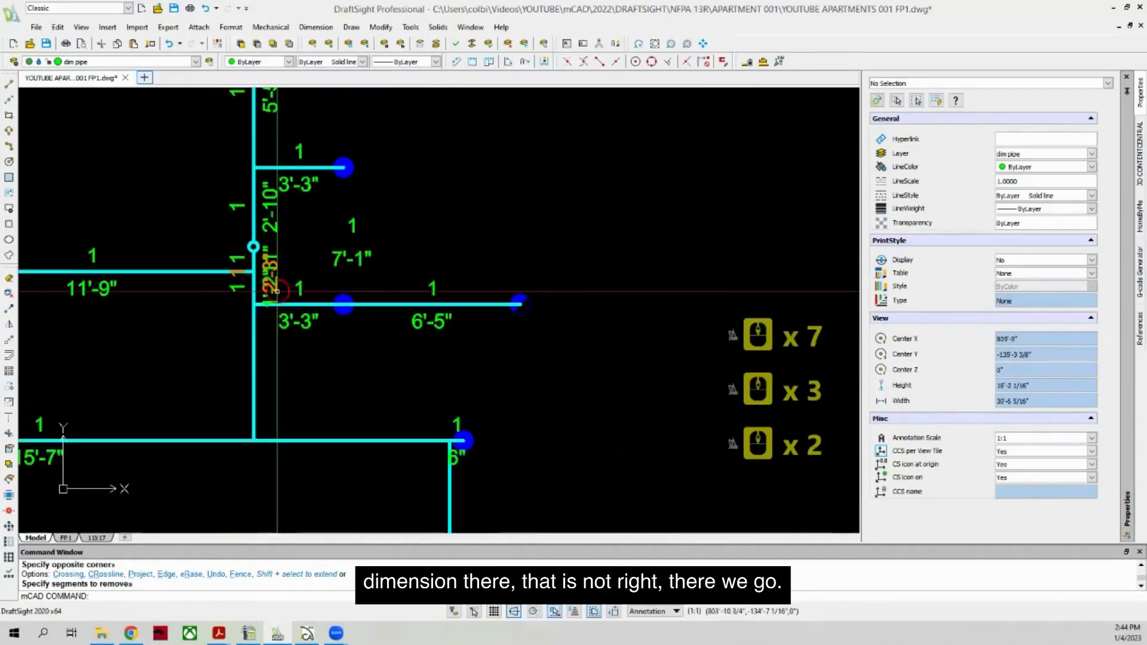
{"action": "left_click", "coordinate": [280, 257]}
{"action": "key", "text": "Escape"}
Step: Stretch the displaced horizontal dimension back down onto the right-hand segment of the right unit's bottom line
{"action": "scroll", "coordinate": [256, 239], "scroll_direction": "down", "scroll_amount": 3}
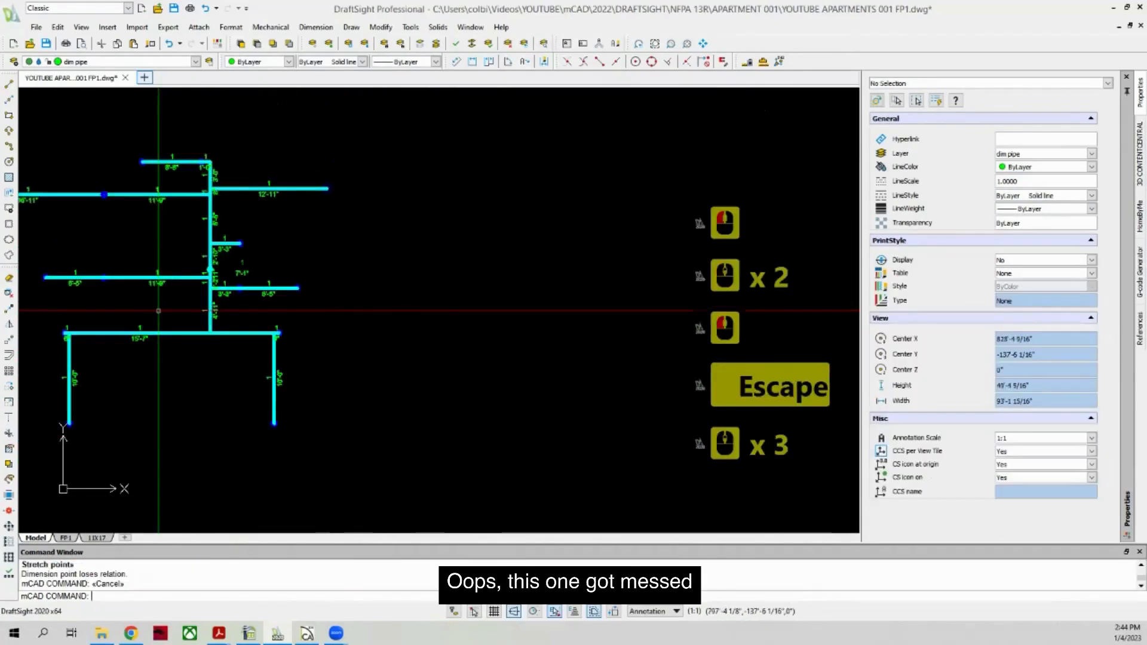
{"action": "scroll", "coordinate": [263, 285], "scroll_direction": "up", "scroll_amount": 3}
{"action": "left_click", "coordinate": [203, 262]}
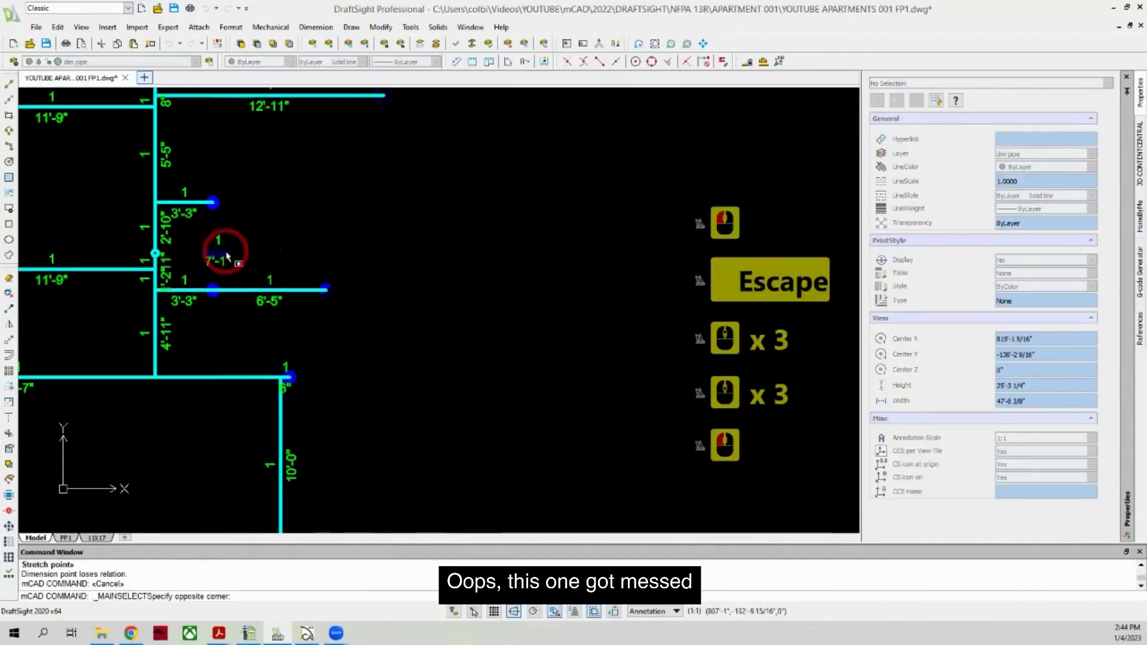
{"action": "left_click", "coordinate": [226, 254]}
{"action": "left_click", "coordinate": [213, 263]}
{"action": "scroll", "coordinate": [217, 261], "scroll_direction": "down", "scroll_amount": 2}
{"action": "scroll", "coordinate": [164, 263], "scroll_direction": "up", "scroll_amount": 2}
{"action": "left_click", "coordinate": [205, 248]}
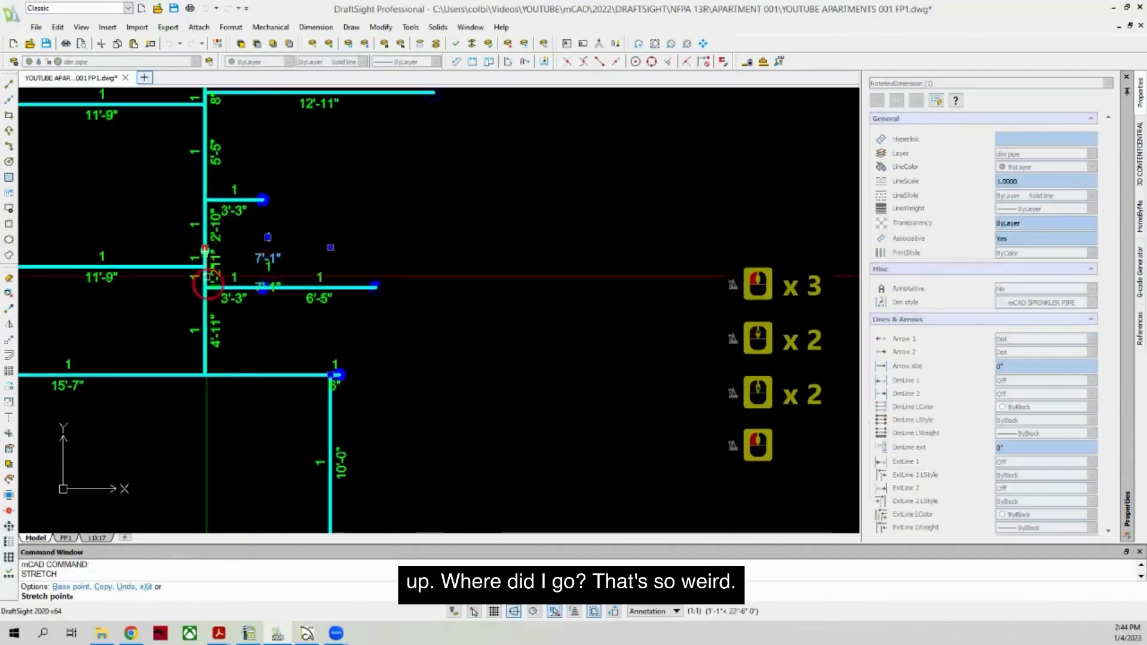
{"action": "left_click", "coordinate": [335, 326]}
{"action": "key", "text": "Escape"}
Step: Examine the piping on all three floors for pipe segments left untrimmed inside the small circles
{"action": "scroll", "coordinate": [338, 328], "scroll_direction": "down", "scroll_amount": 5}
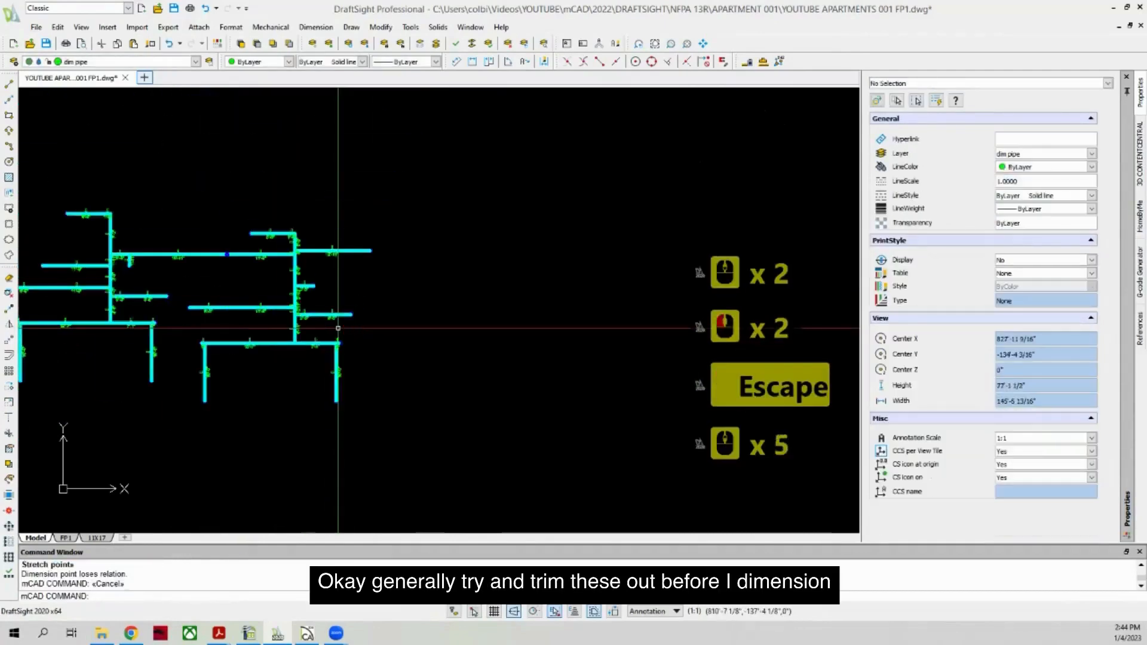
{"action": "scroll", "coordinate": [149, 263], "scroll_direction": "up", "scroll_amount": 8}
{"action": "scroll", "coordinate": [265, 258], "scroll_direction": "down", "scroll_amount": 14}
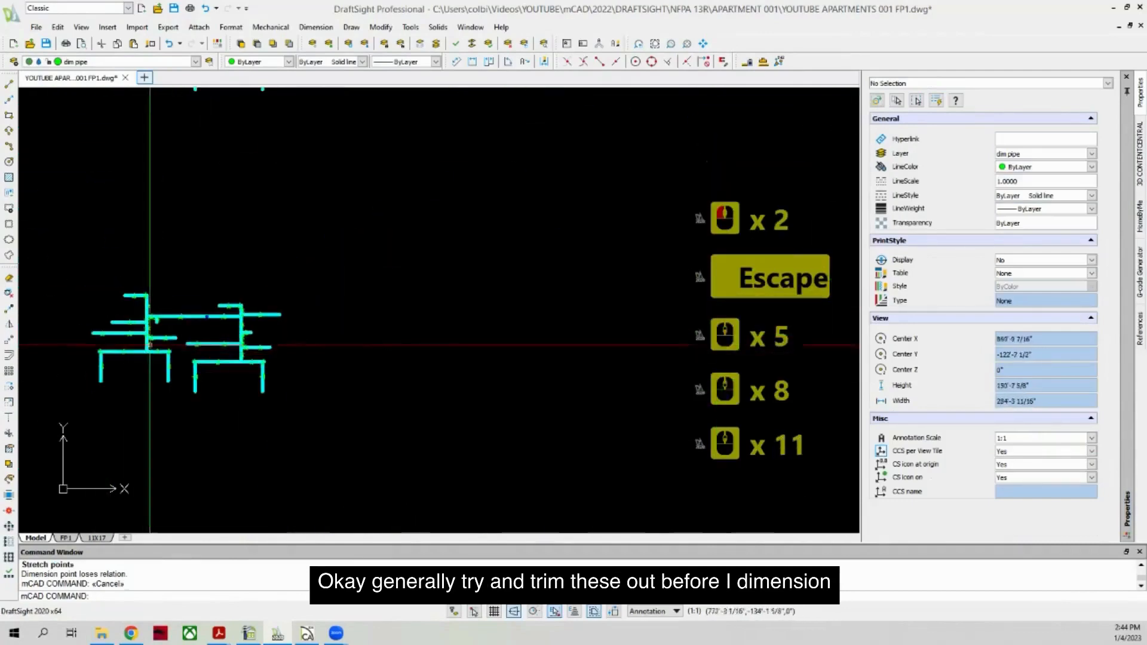
{"action": "scroll", "coordinate": [266, 258], "scroll_direction": "up", "scroll_amount": 15}
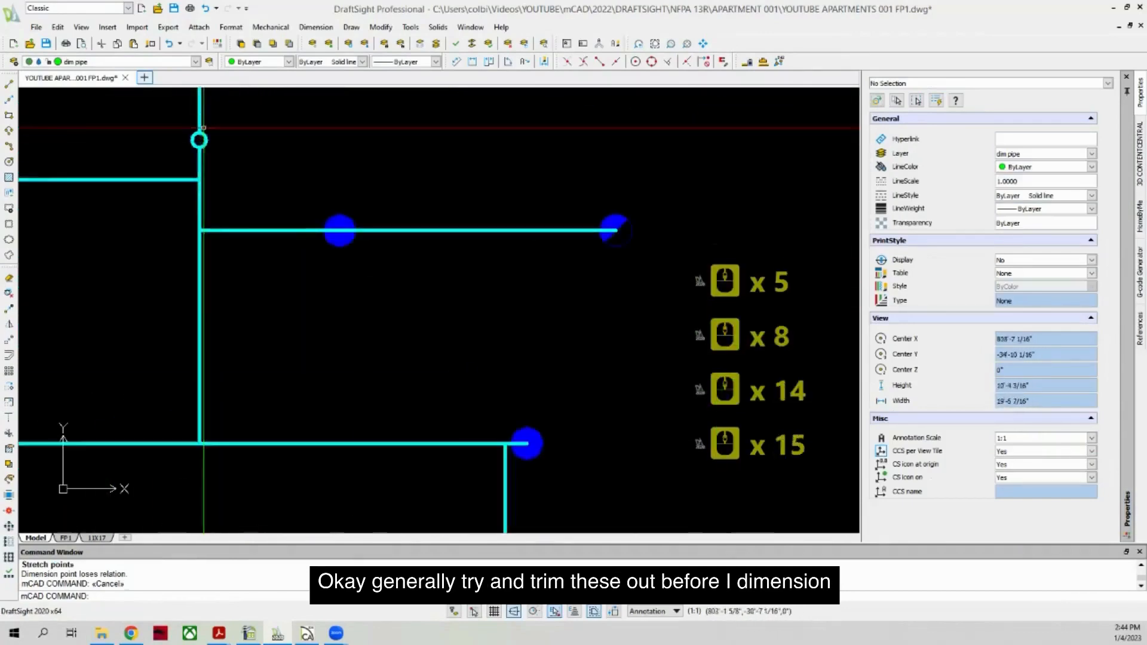
{"action": "scroll", "coordinate": [203, 322], "scroll_direction": "down", "scroll_amount": 11}
{"action": "scroll", "coordinate": [209, 317], "scroll_direction": "down", "scroll_amount": 5}
{"action": "scroll", "coordinate": [179, 161], "scroll_direction": "up", "scroll_amount": 13}
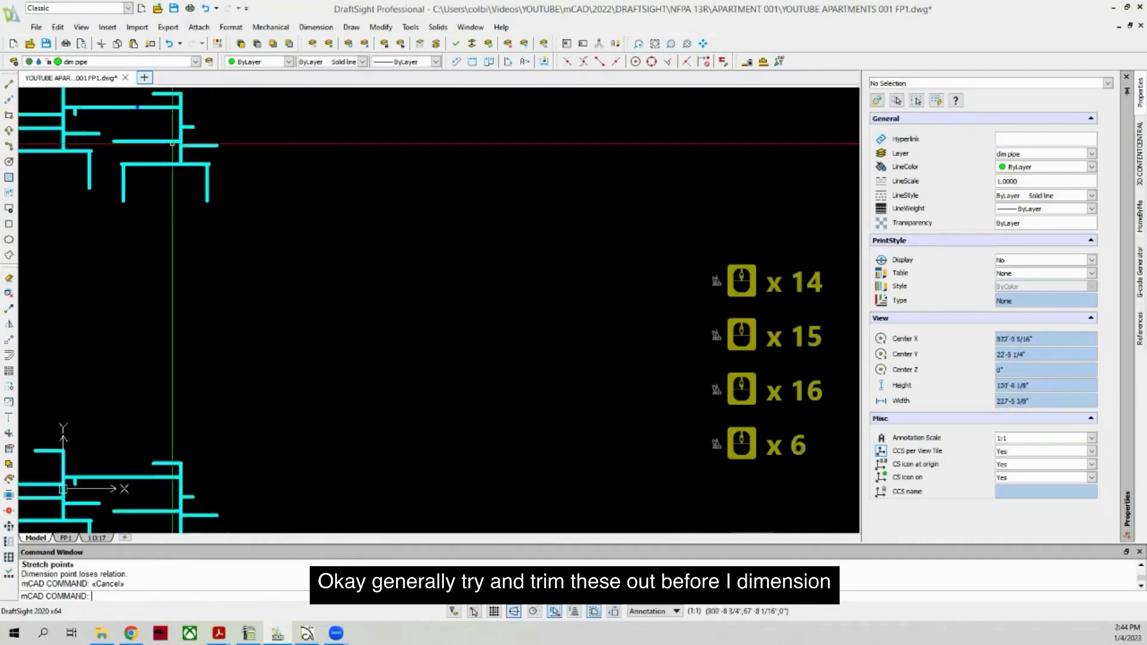
{"action": "scroll", "coordinate": [239, 206], "scroll_direction": "down", "scroll_amount": 14}
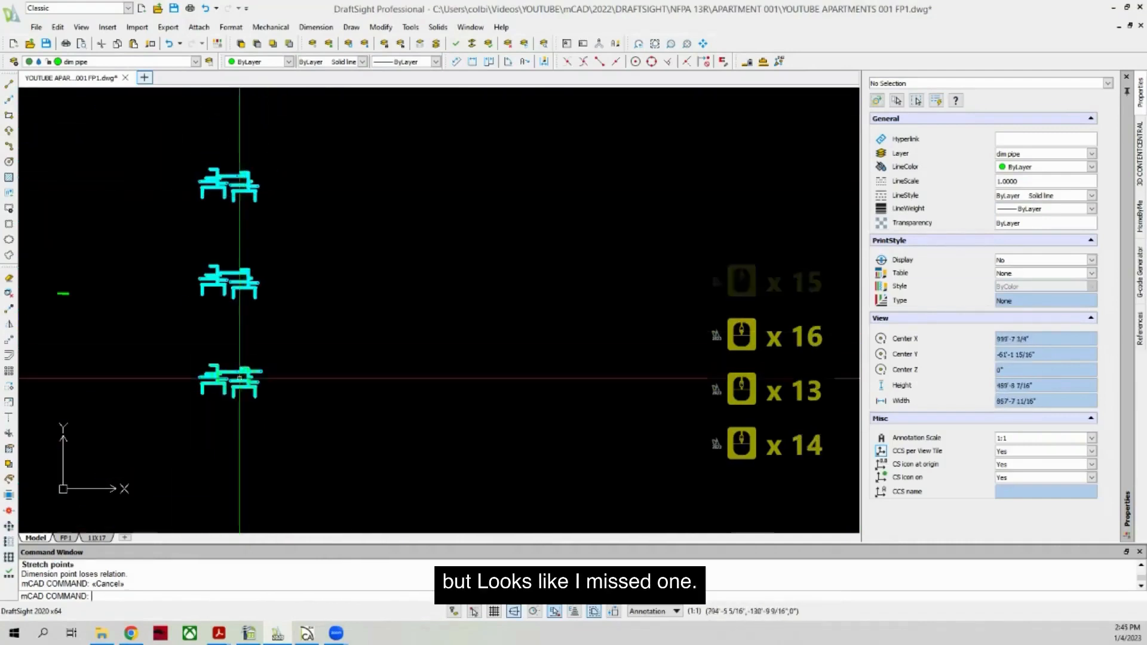
{"action": "scroll", "coordinate": [239, 380], "scroll_direction": "up", "scroll_amount": 8}
{"action": "scroll", "coordinate": [239, 380], "scroll_direction": "down", "scroll_amount": 5}
{"action": "scroll", "coordinate": [239, 227], "scroll_direction": "up", "scroll_amount": 8}
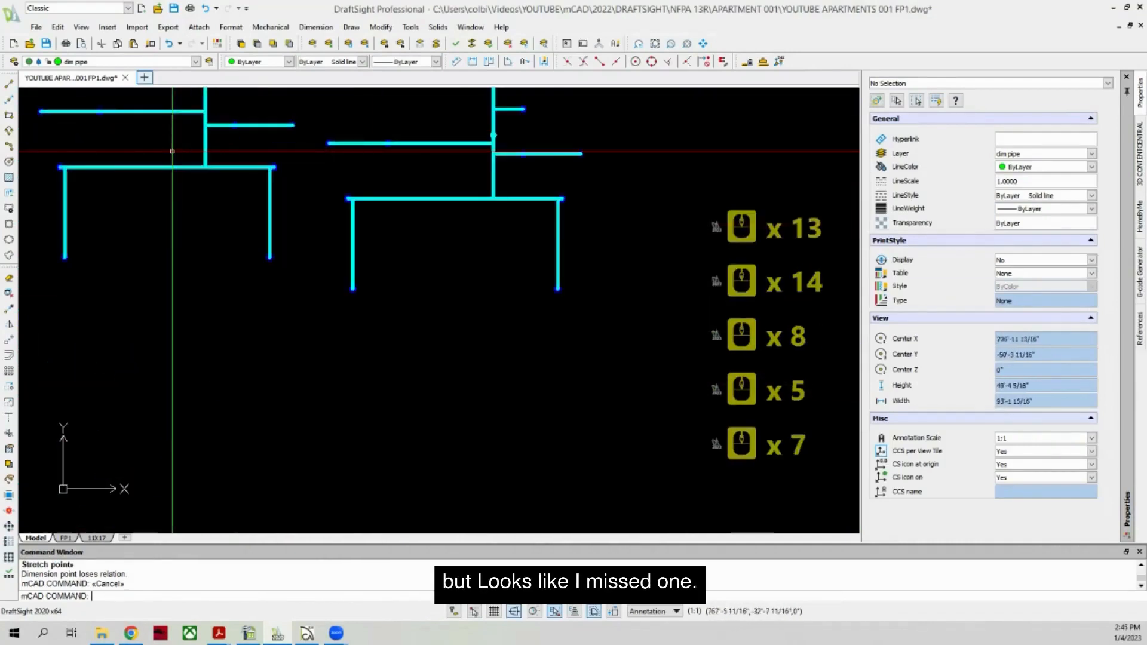
Step: Draw a vertical reference line linking the left unit's upper-left sprinkler head on the first, second and third floors
{"action": "scroll", "coordinate": [281, 391], "scroll_direction": "down", "scroll_amount": 2}
{"action": "scroll", "coordinate": [248, 163], "scroll_direction": "down", "scroll_amount": 5}
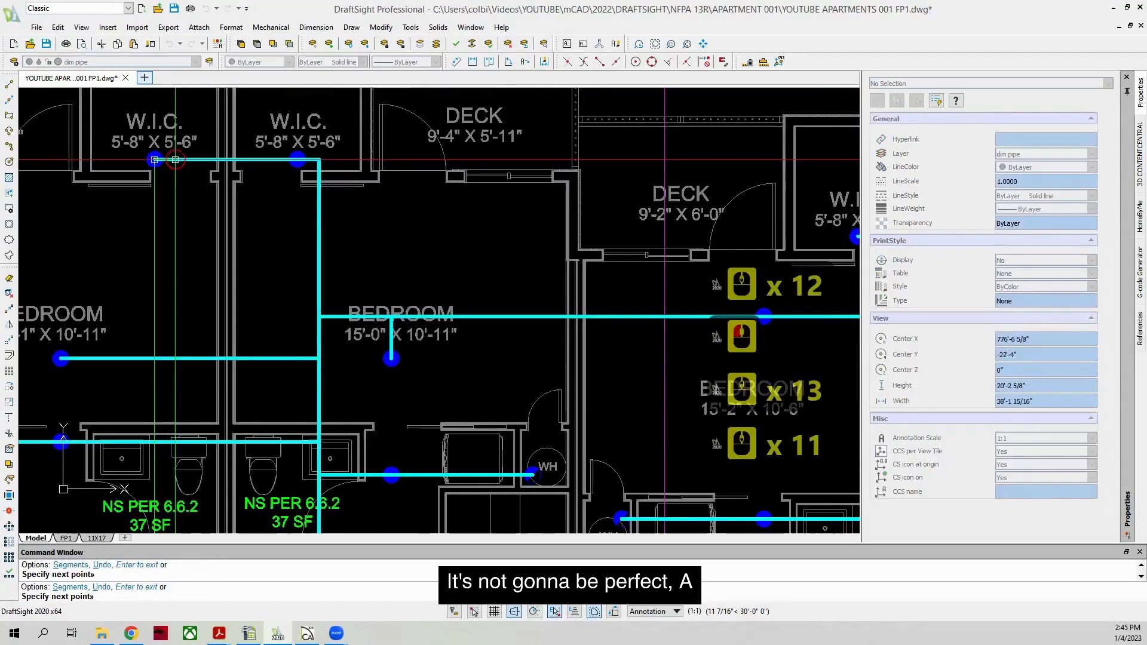
{"action": "scroll", "coordinate": [175, 428], "scroll_direction": "down", "scroll_amount": 15}
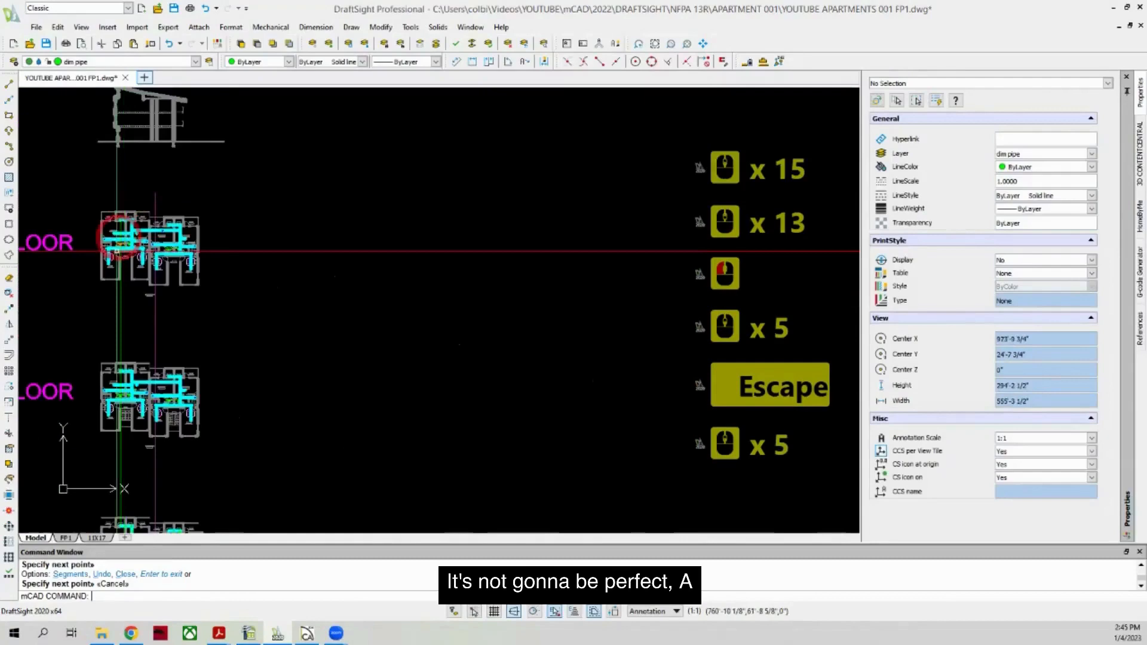
{"action": "scroll", "coordinate": [107, 227], "scroll_direction": "down", "scroll_amount": 4}
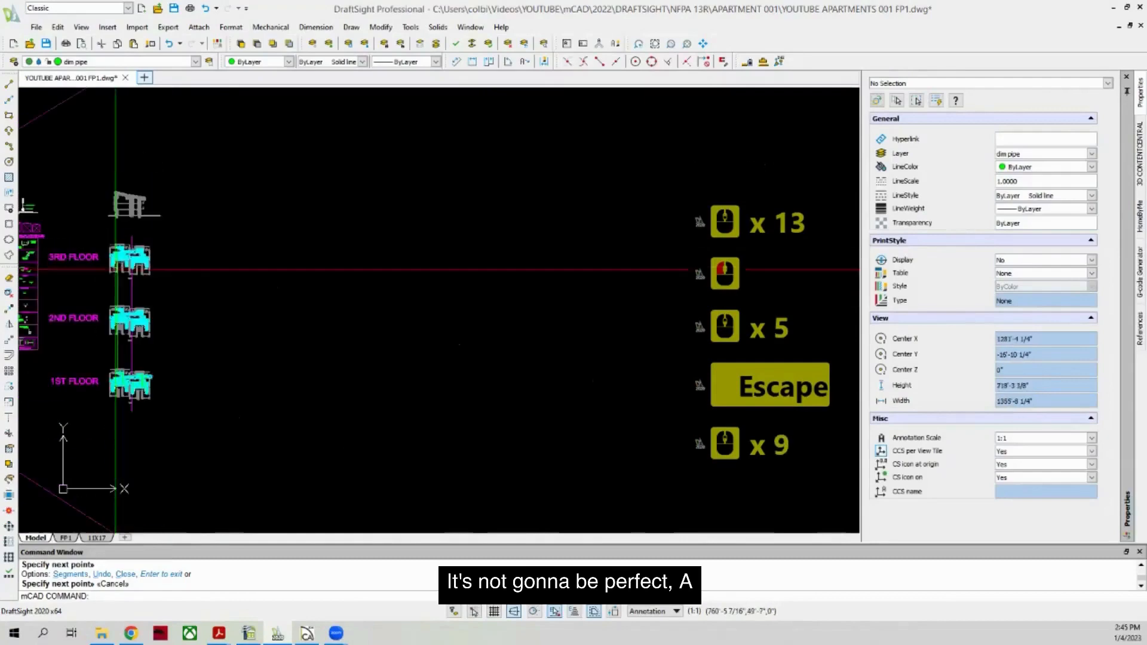
Step: Isolate the dim pipe layer and copy all first-floor pipe dimensions to the second and third floors along the reference line
{"action": "scroll", "coordinate": [105, 384], "scroll_direction": "up", "scroll_amount": 3}
{"action": "scroll", "coordinate": [104, 383], "scroll_direction": "up", "scroll_amount": 10}
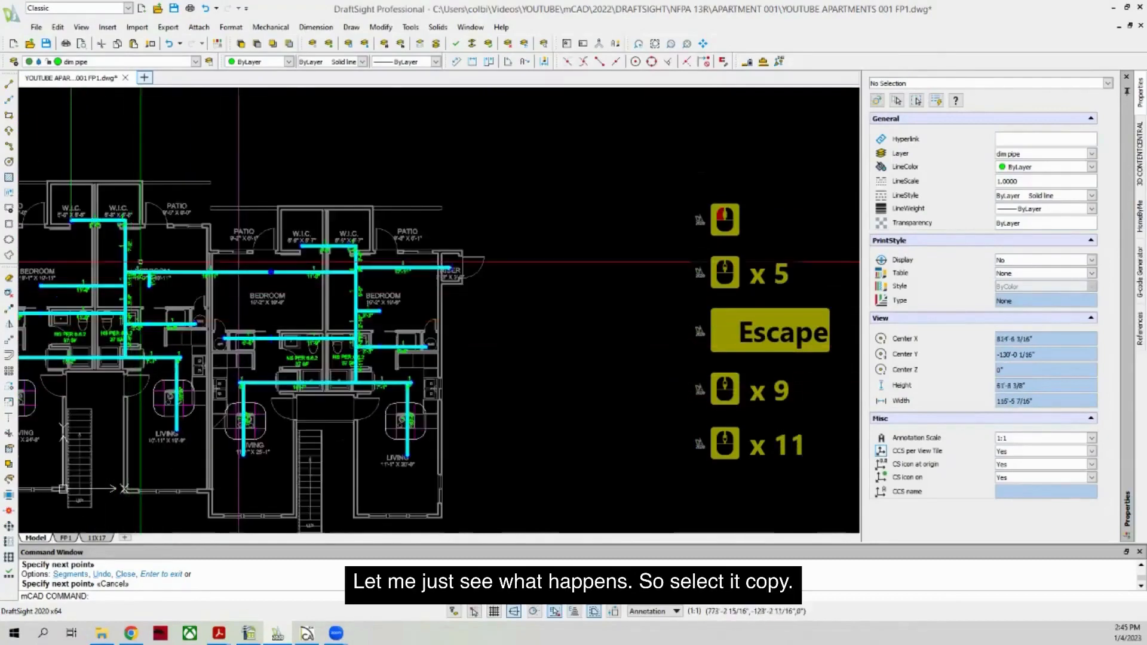
{"action": "left_click", "coordinate": [125, 327]}
{"action": "left_click", "coordinate": [210, 259]}
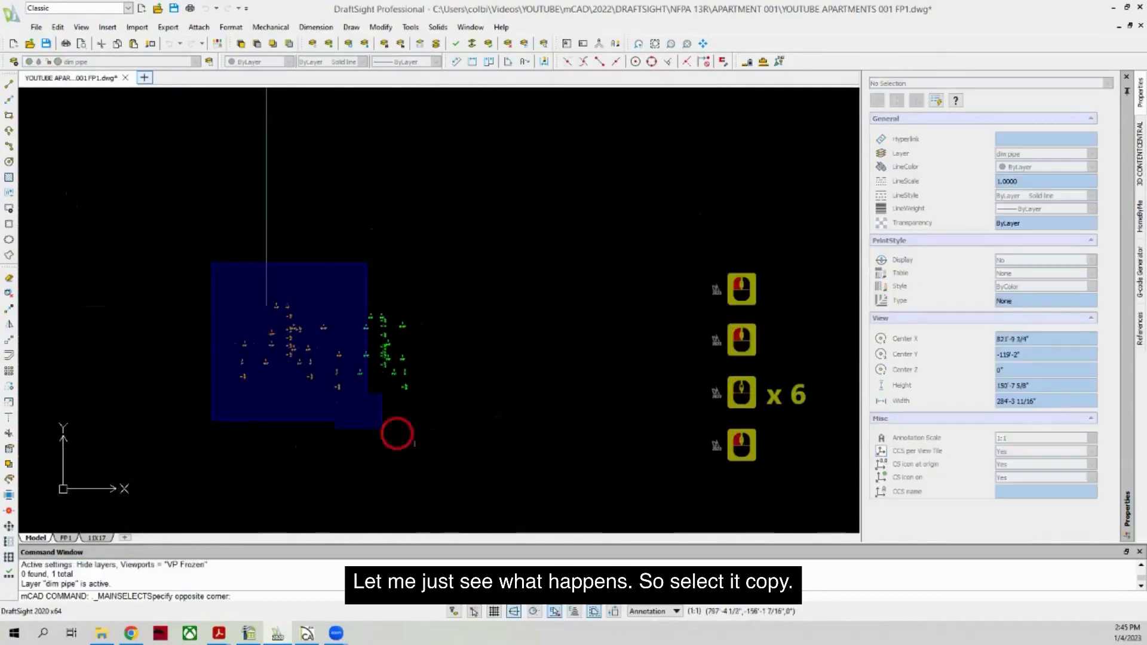
{"action": "left_click", "coordinate": [503, 464]}
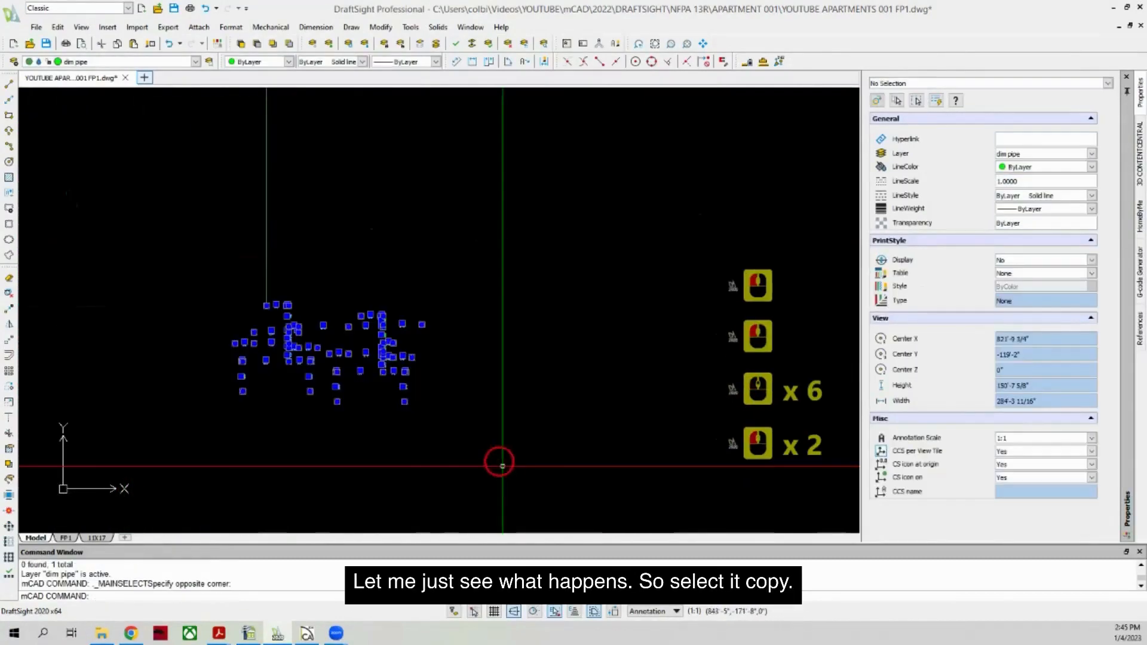
{"action": "left_click", "coordinate": [9, 309]}
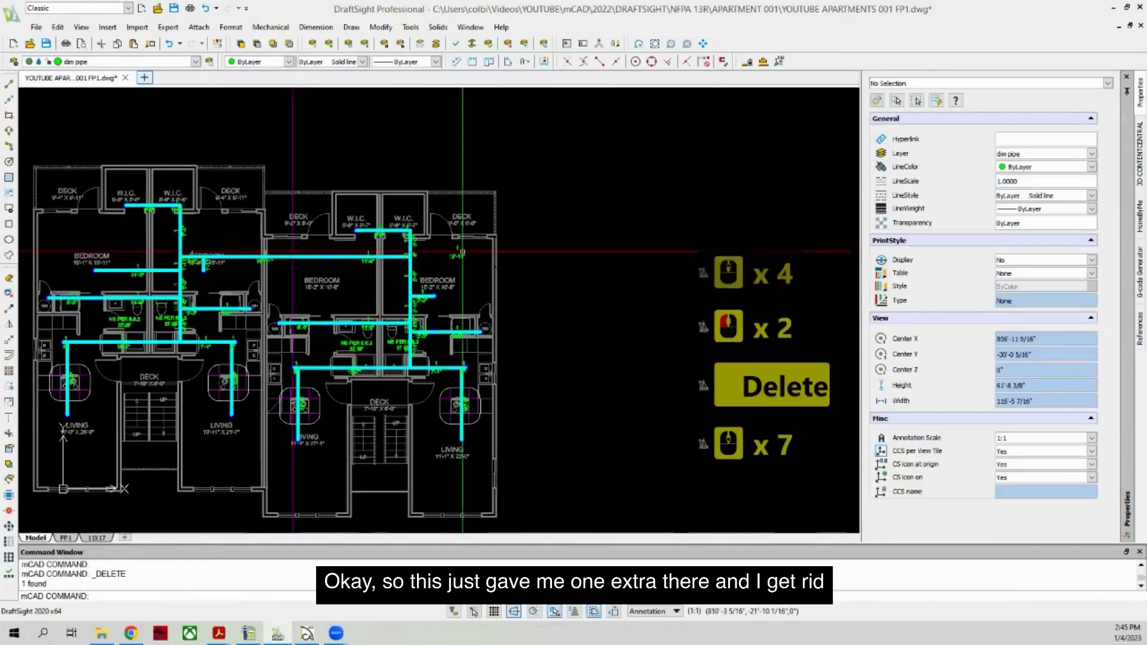
Step: Delete the stray copied 12'-11" dimension with no pipe beside it in the right unit on the second and third floors
{"action": "left_click", "coordinate": [461, 256]}
{"action": "left_click", "coordinate": [458, 255]}
{"action": "key", "text": "Delete"}
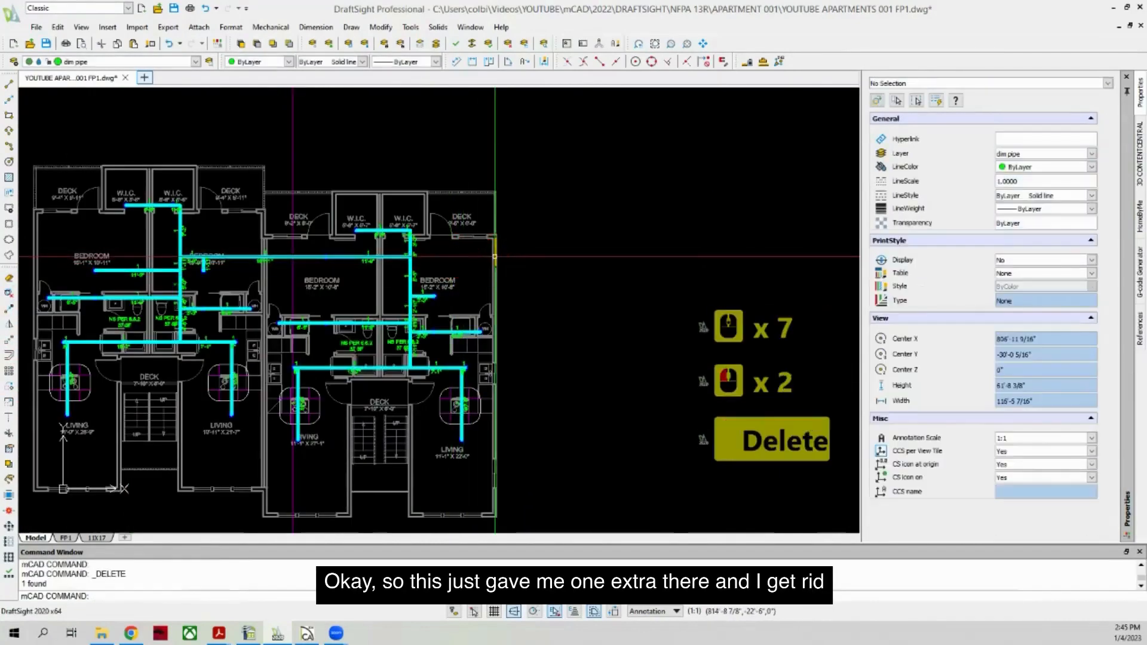
{"action": "scroll", "coordinate": [248, 425], "scroll_direction": "down", "scroll_amount": 6}
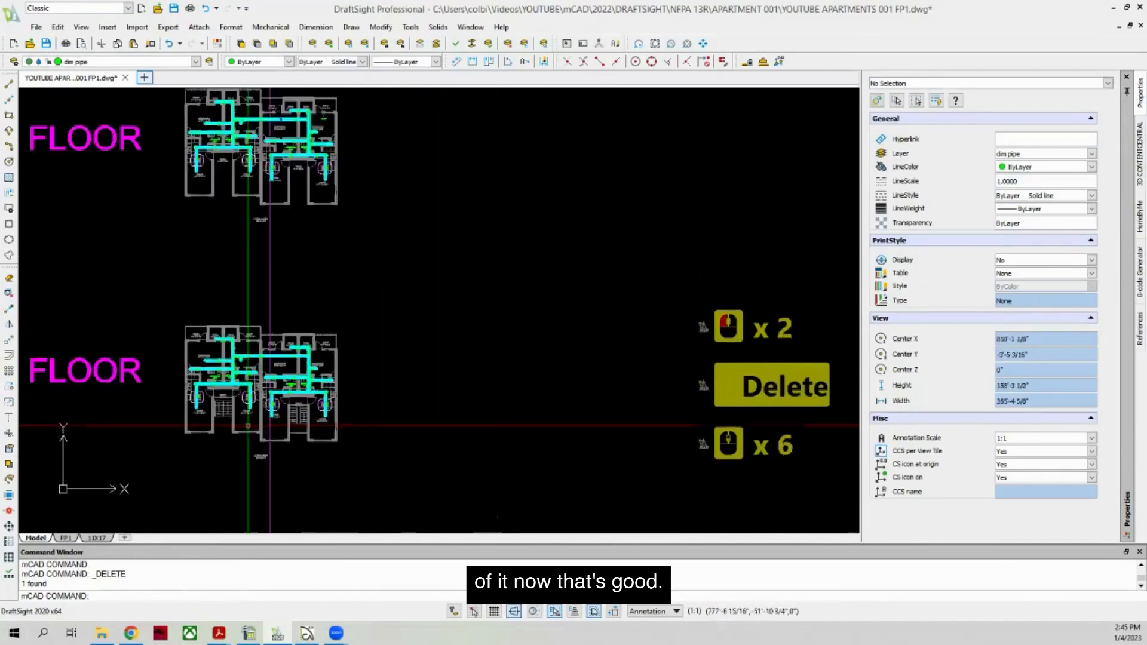
{"action": "scroll", "coordinate": [247, 425], "scroll_direction": "down", "scroll_amount": 1}
{"action": "scroll", "coordinate": [242, 278], "scroll_direction": "up", "scroll_amount": 7}
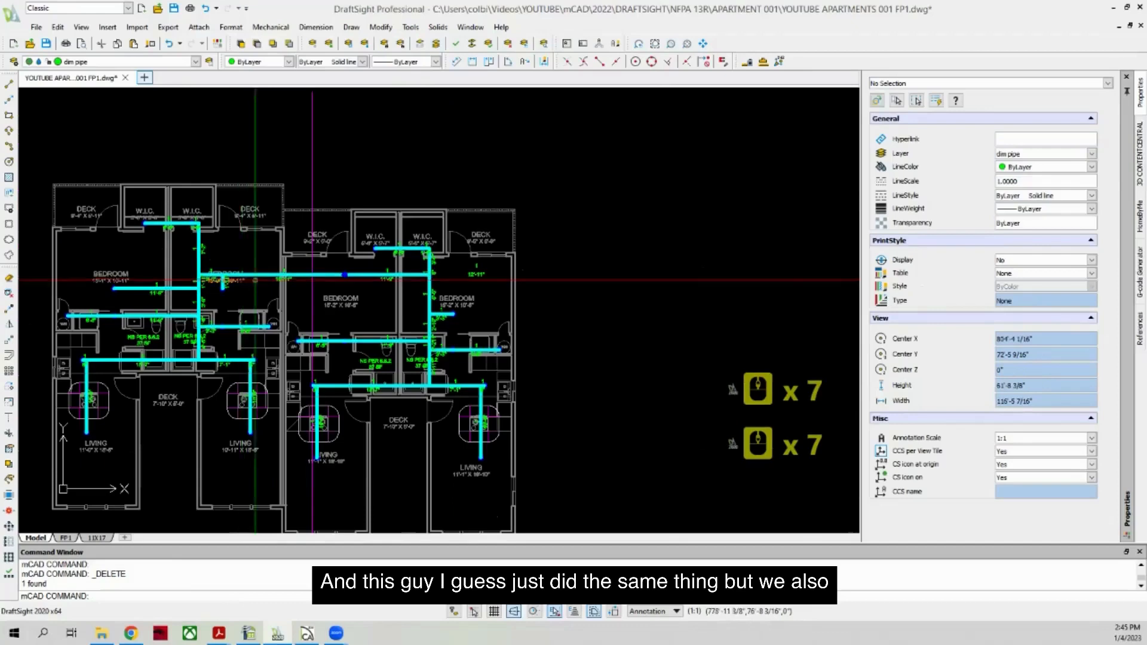
{"action": "left_click", "coordinate": [477, 272]}
{"action": "key", "text": "Delete"}
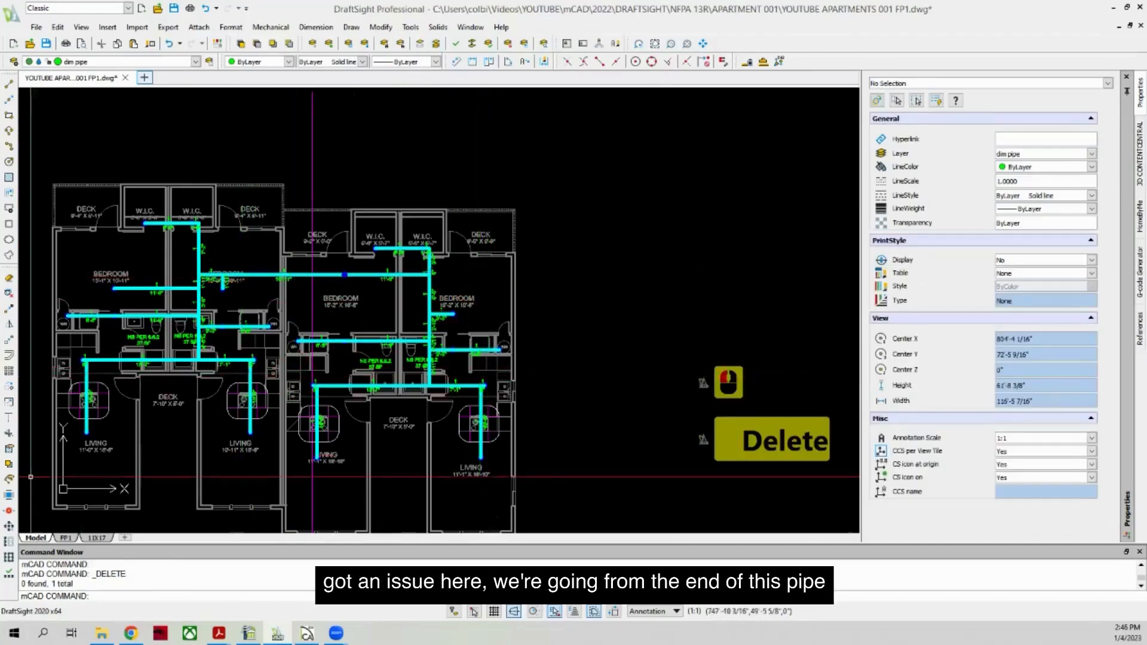
Step: Stretch the upper end of the third-floor left unit's left living-room dimension down to the small circle on the pipe
{"action": "scroll", "coordinate": [312, 396], "scroll_direction": "up", "scroll_amount": 6}
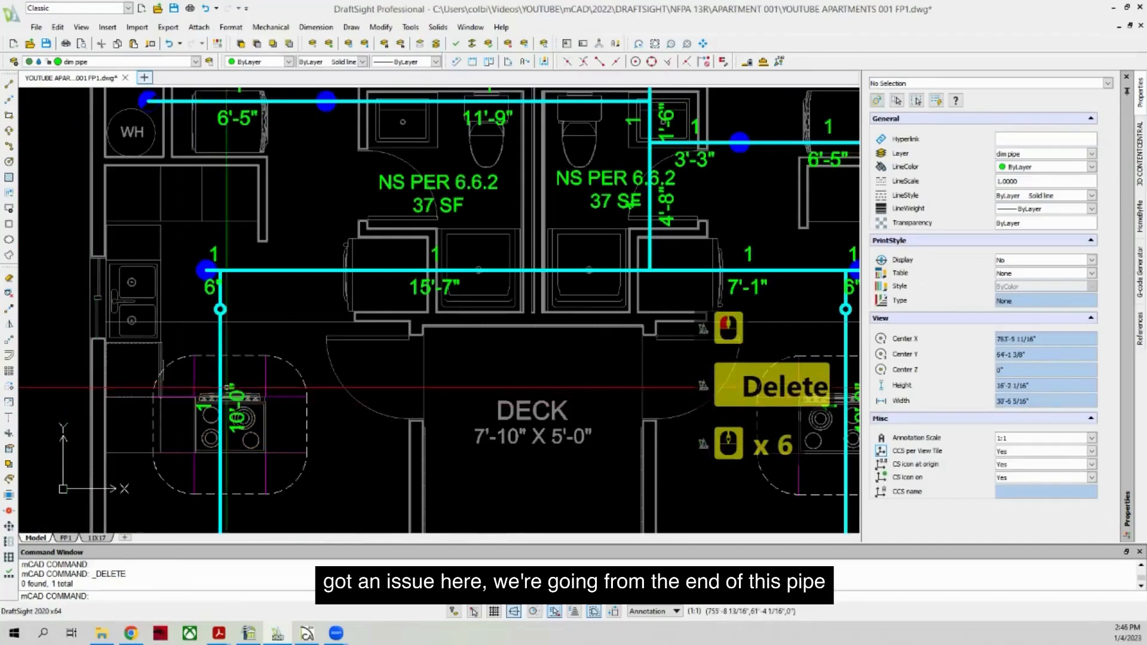
{"action": "left_click", "coordinate": [232, 385]}
{"action": "scroll", "coordinate": [195, 294], "scroll_direction": "up", "scroll_amount": 3}
{"action": "scroll", "coordinate": [195, 295], "scroll_direction": "down", "scroll_amount": 3}
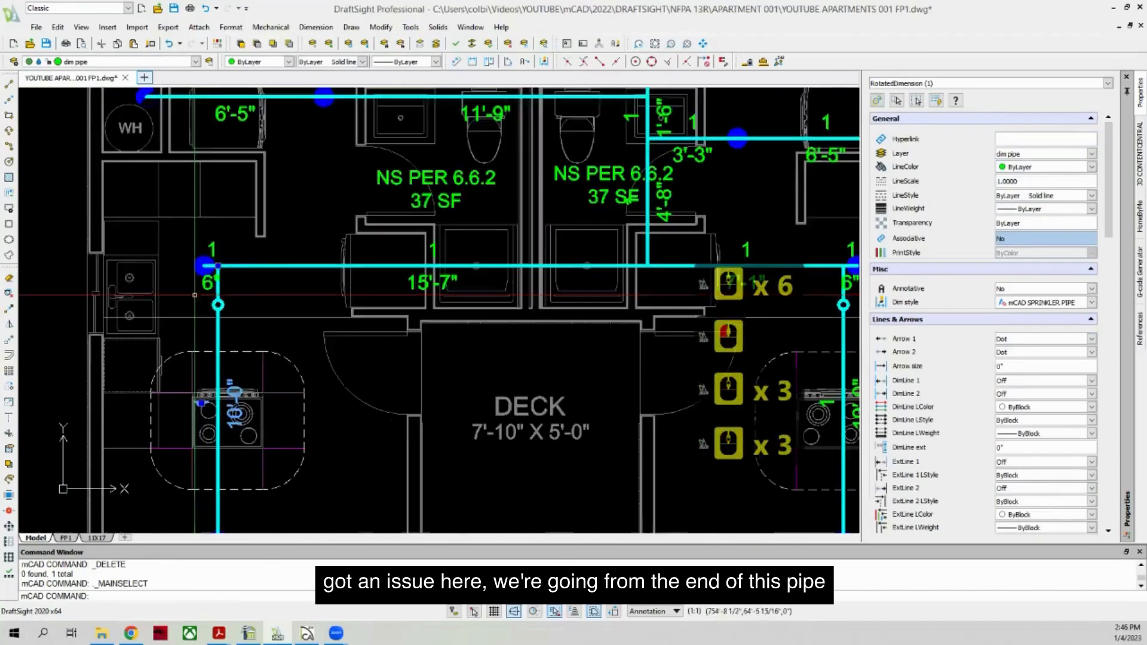
{"action": "scroll", "coordinate": [202, 324], "scroll_direction": "down", "scroll_amount": 2}
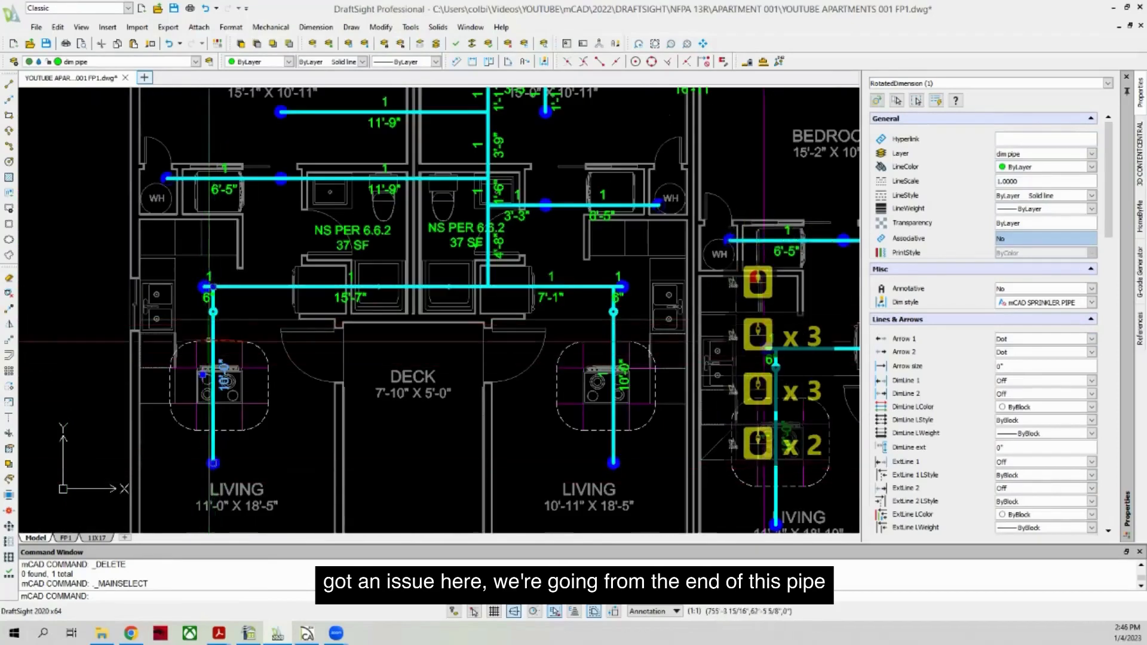
{"action": "scroll", "coordinate": [216, 313], "scroll_direction": "up", "scroll_amount": 3}
{"action": "left_click", "coordinate": [217, 312]}
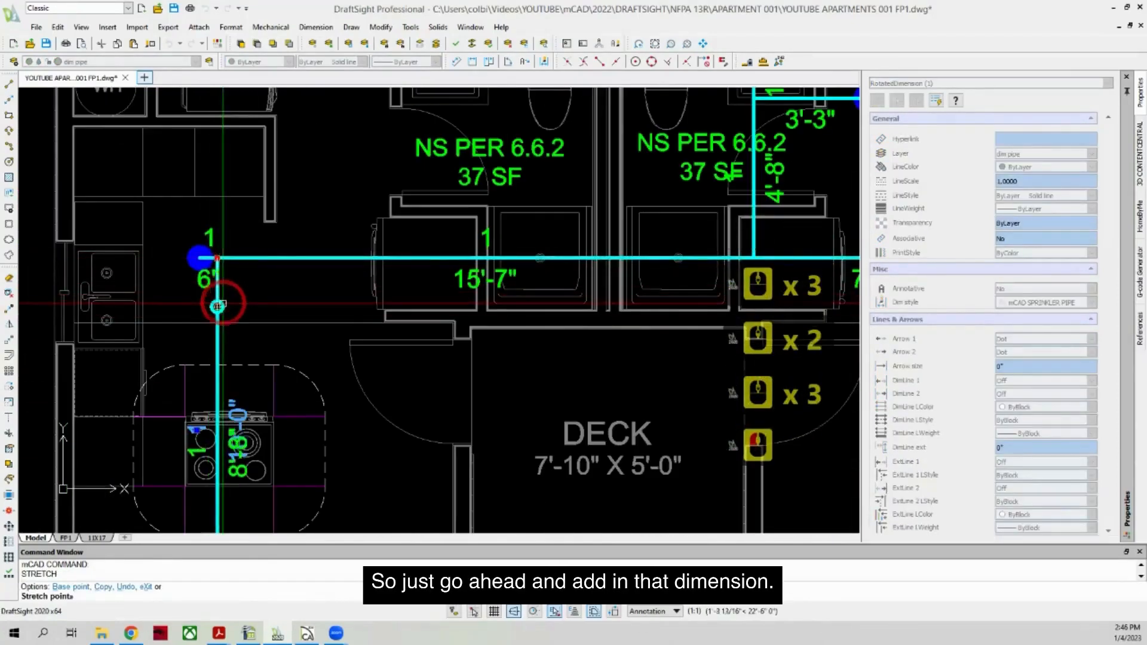
{"action": "left_click", "coordinate": [269, 264]}
{"action": "key", "text": "Escape"}
Step: Add a linear dimension to the short pipe between the small circle and the horizontal line on that left living-room branch
{"action": "scroll", "coordinate": [273, 216], "scroll_direction": "down", "scroll_amount": 2}
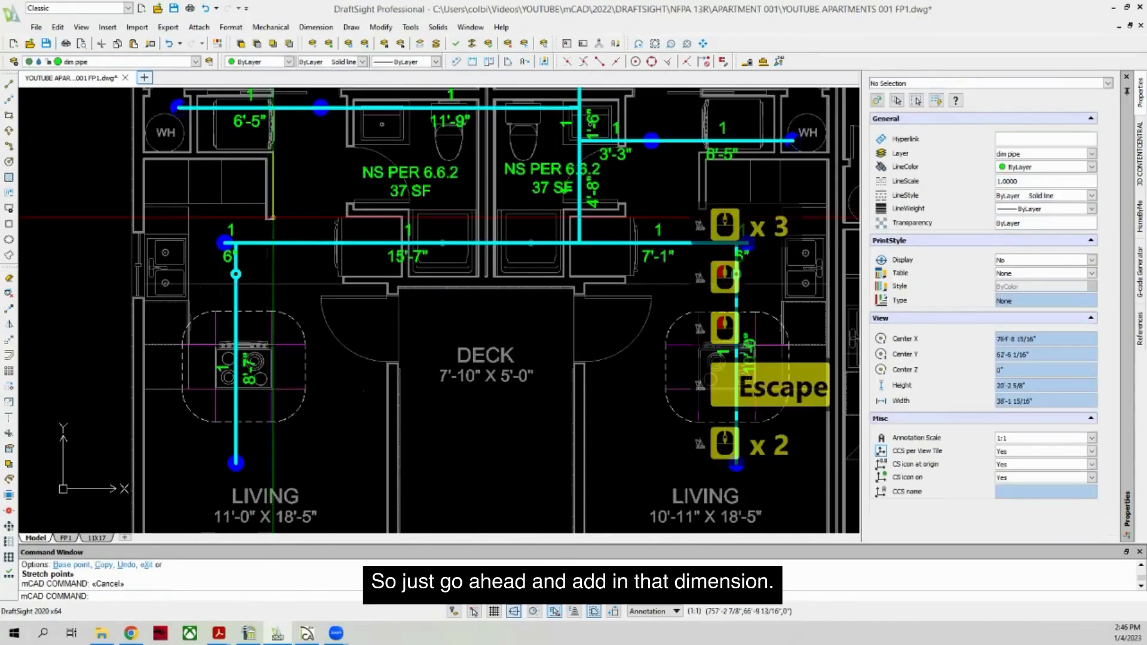
{"action": "left_click", "coordinate": [475, 58]}
{"action": "scroll", "coordinate": [290, 223], "scroll_direction": "up", "scroll_amount": 2}
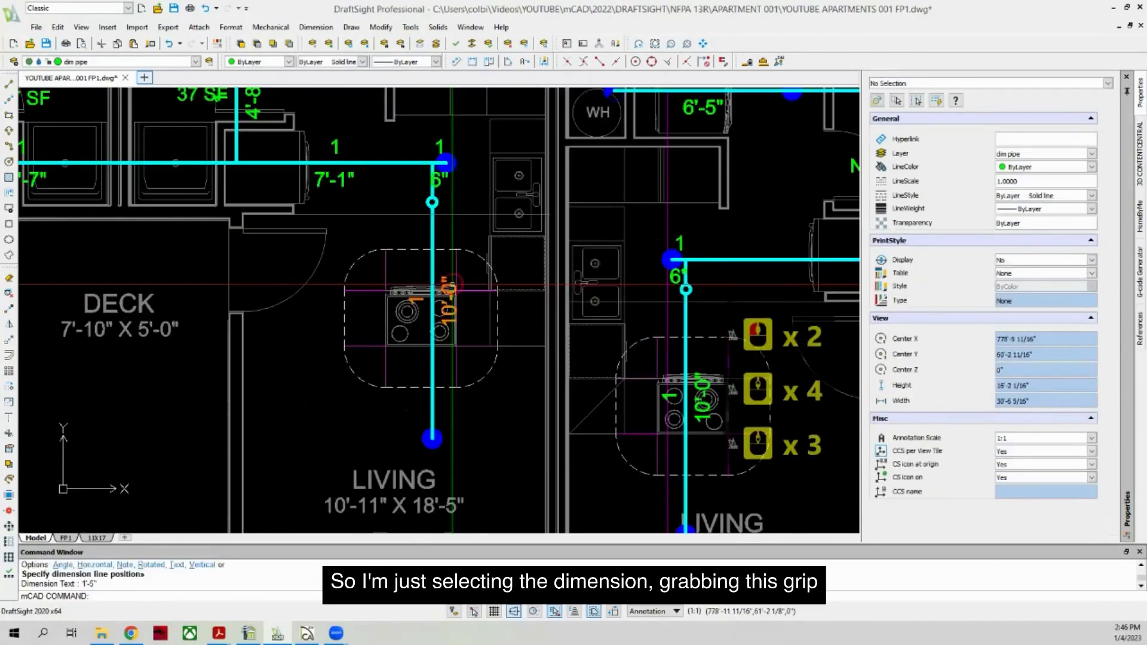
Step: Stretch the left unit's right living-room dimension down to its small circle and dimension the short pipe above it
{"action": "left_click", "coordinate": [452, 284]}
{"action": "left_click", "coordinate": [432, 163]}
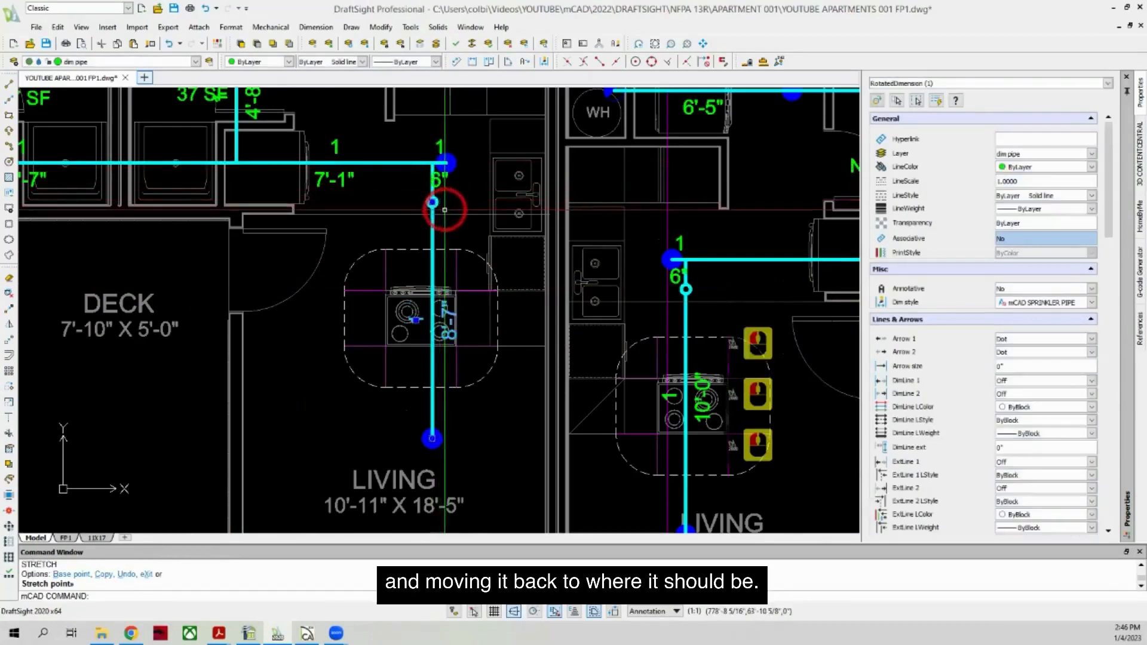
{"action": "key", "text": "Escape"}
{"action": "left_click", "coordinate": [473, 62]}
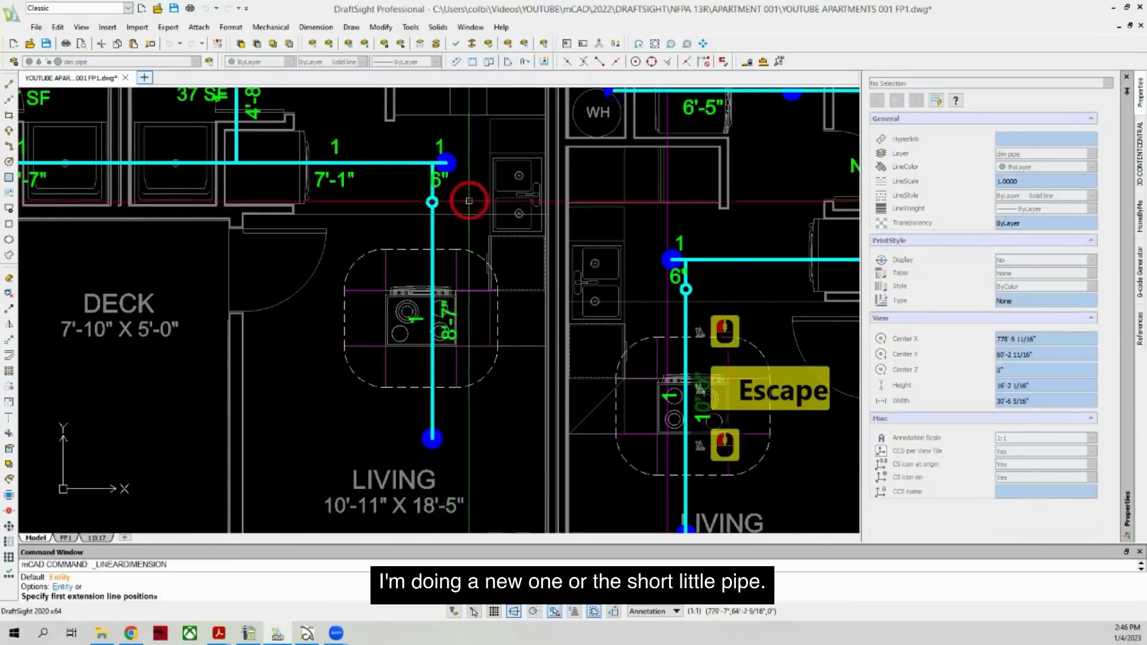
{"action": "left_click", "coordinate": [433, 202]}
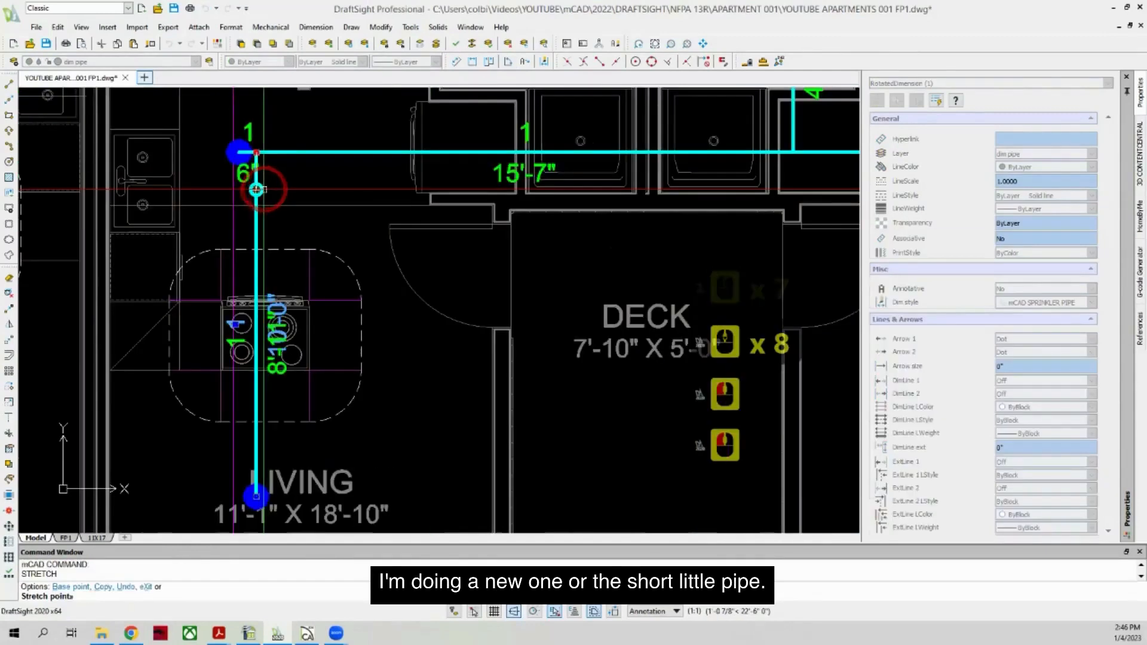
Step: Stretch both living-room dimensions of the third-floor right unit to their small circles and dimension the short pipes above them
{"action": "left_click", "coordinate": [264, 188]}
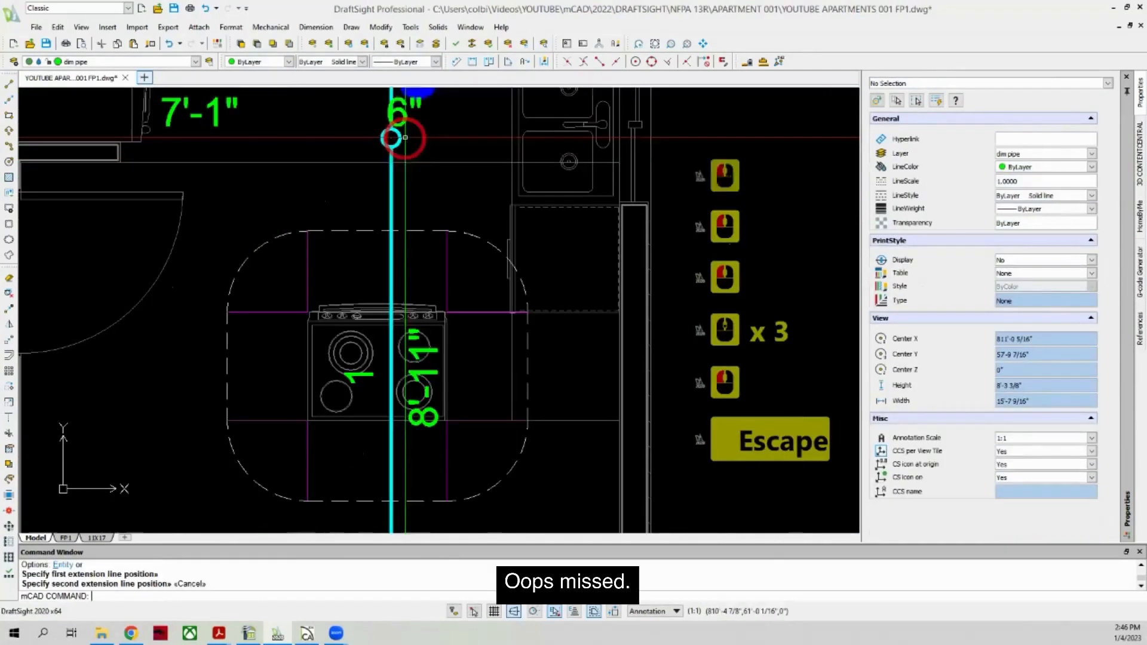
{"action": "left_click", "coordinate": [473, 61]}
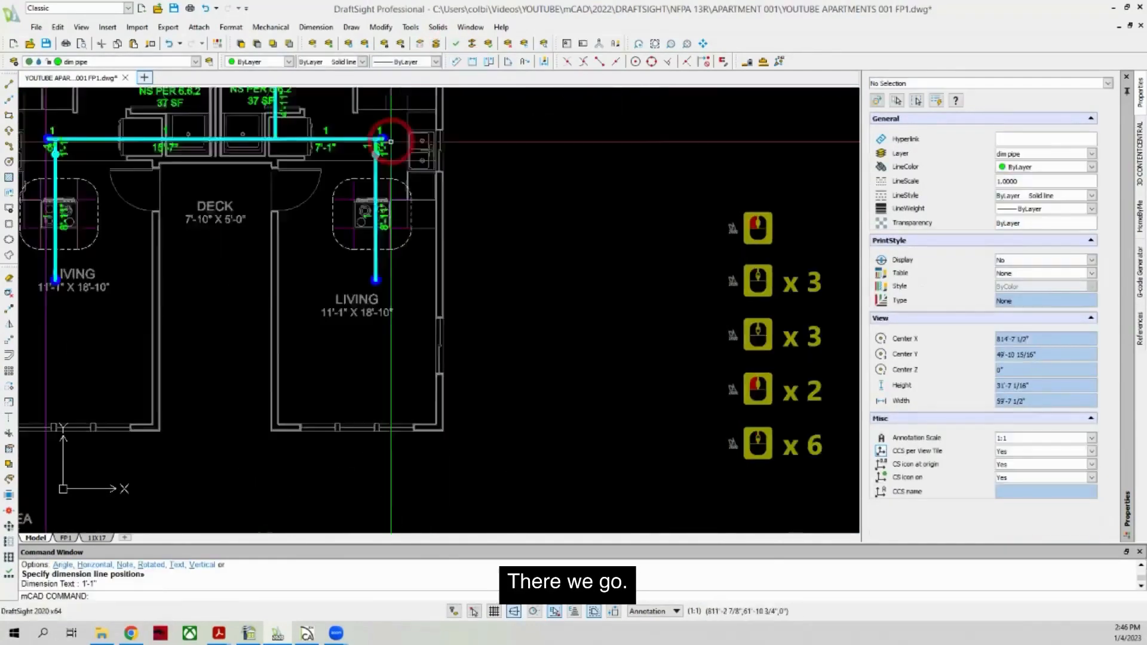
{"action": "scroll", "coordinate": [428, 253], "scroll_direction": "down", "scroll_amount": 6}
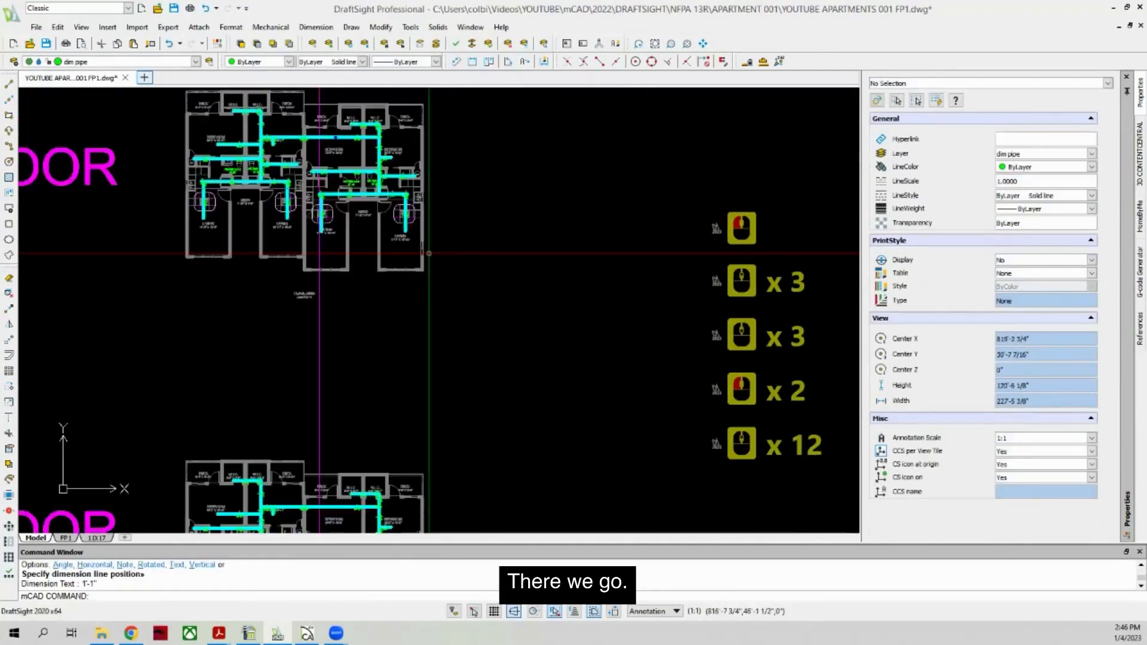
{"action": "scroll", "coordinate": [358, 239], "scroll_direction": "down", "scroll_amount": 1}
{"action": "scroll", "coordinate": [384, 149], "scroll_direction": "up", "scroll_amount": 3}
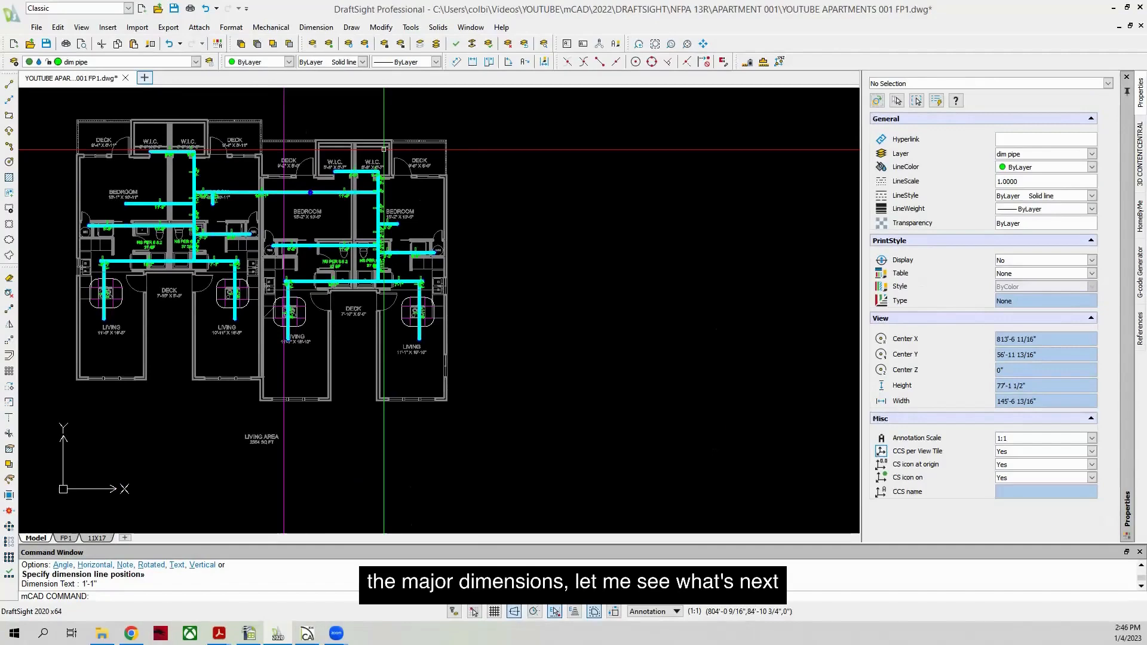
{"action": "scroll", "coordinate": [384, 149], "scroll_direction": "down", "scroll_amount": 13}
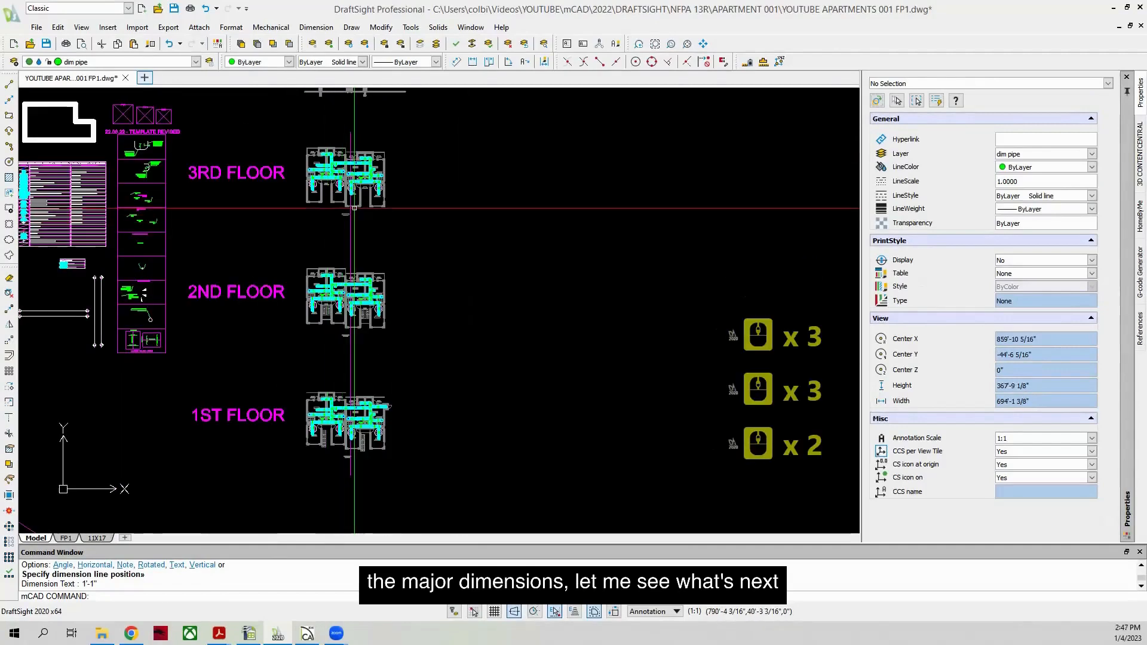
Step: Copy the complete first-floor plan with its piping and dimensions to the empty area to its right
{"action": "scroll", "coordinate": [339, 212], "scroll_direction": "up", "scroll_amount": 9}
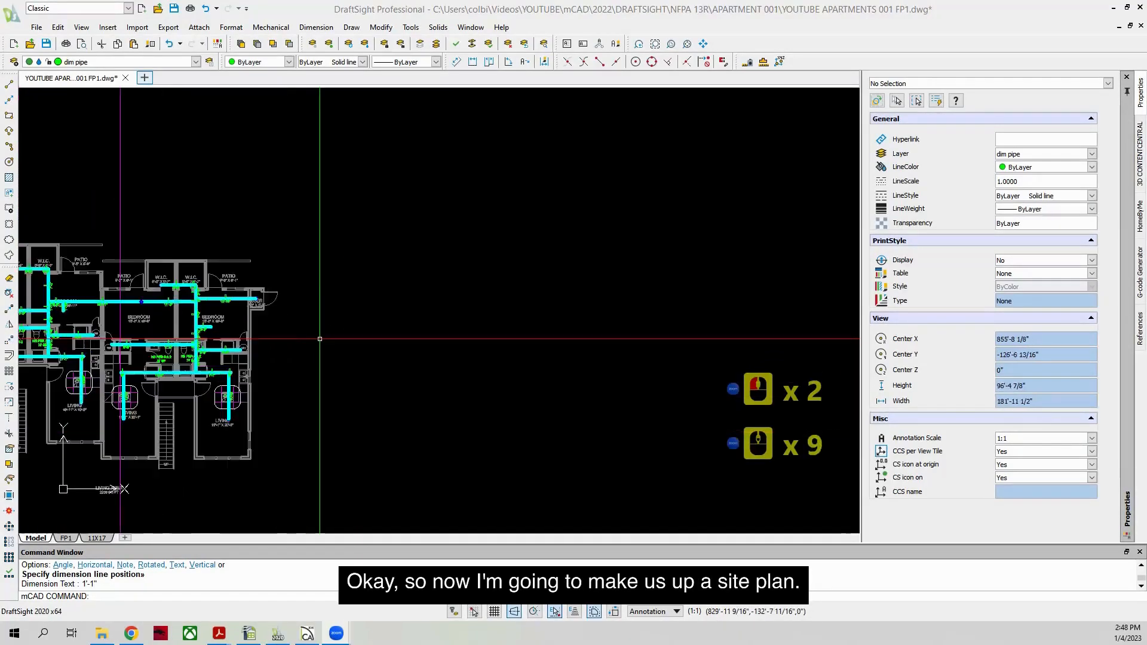
{"action": "scroll", "coordinate": [341, 228], "scroll_direction": "down", "scroll_amount": 4}
{"action": "scroll", "coordinate": [236, 266], "scroll_direction": "down", "scroll_amount": 1}
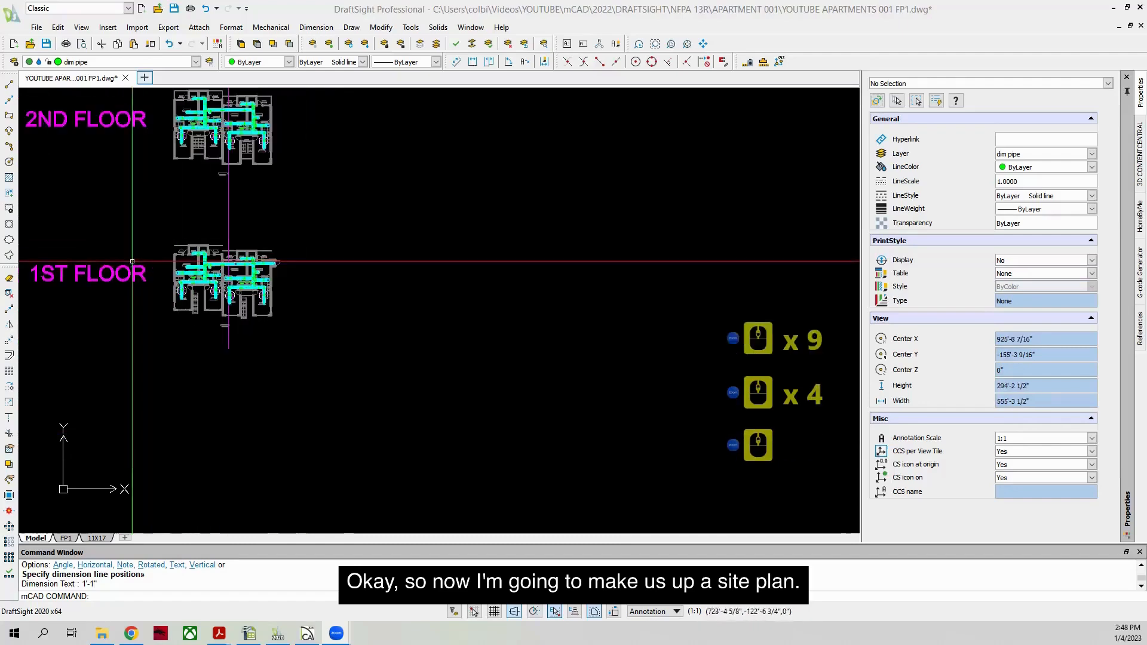
{"action": "scroll", "coordinate": [236, 279], "scroll_direction": "up", "scroll_amount": 2}
{"action": "left_click", "coordinate": [115, 195]}
{"action": "left_click", "coordinate": [320, 344]}
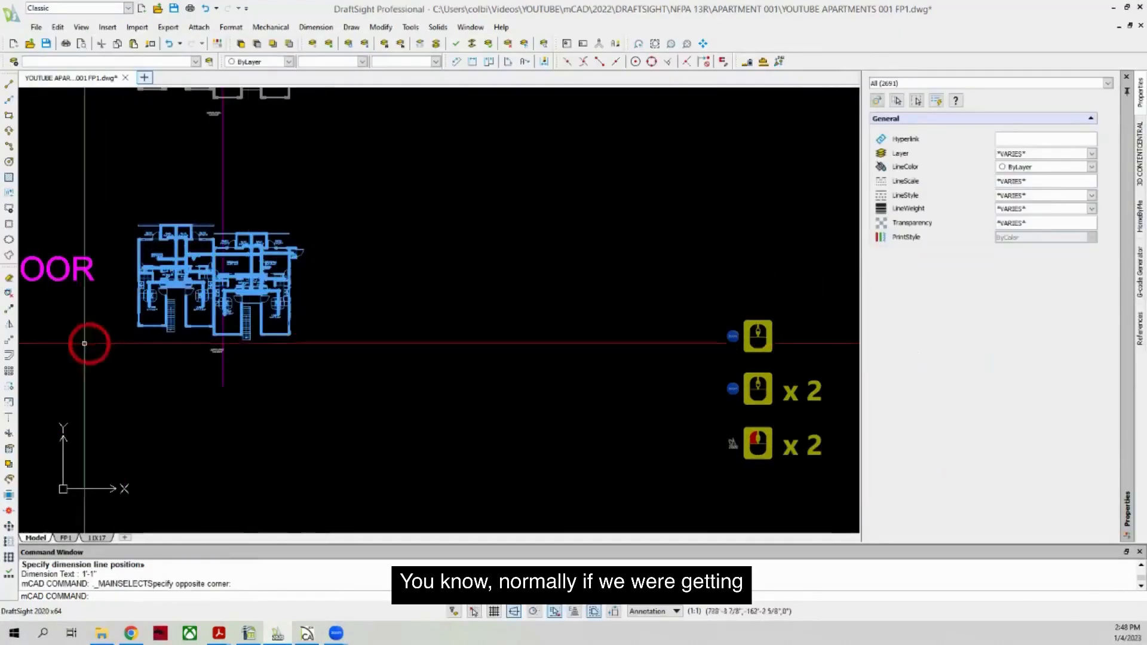
{"action": "left_click", "coordinate": [11, 307]}
{"action": "scroll", "coordinate": [70, 367], "scroll_direction": "down", "scroll_amount": 2}
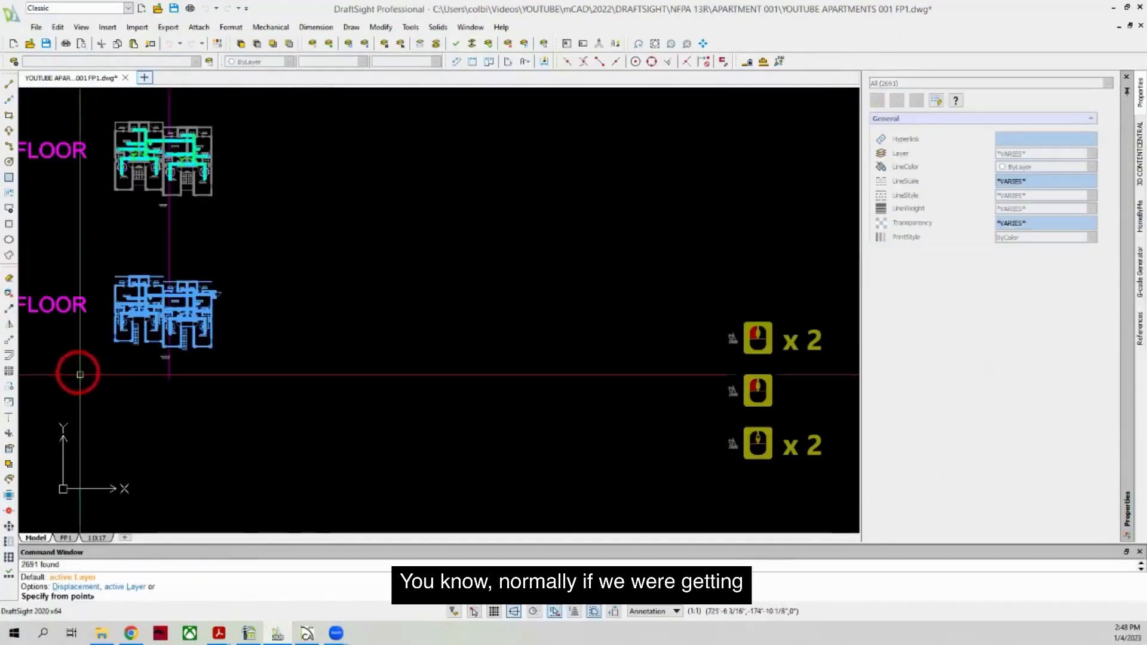
{"action": "left_click", "coordinate": [95, 408]}
{"action": "scroll", "coordinate": [218, 411], "scroll_direction": "down", "scroll_amount": 2}
{"action": "left_click", "coordinate": [385, 374]}
{"action": "key", "text": "Escape"}
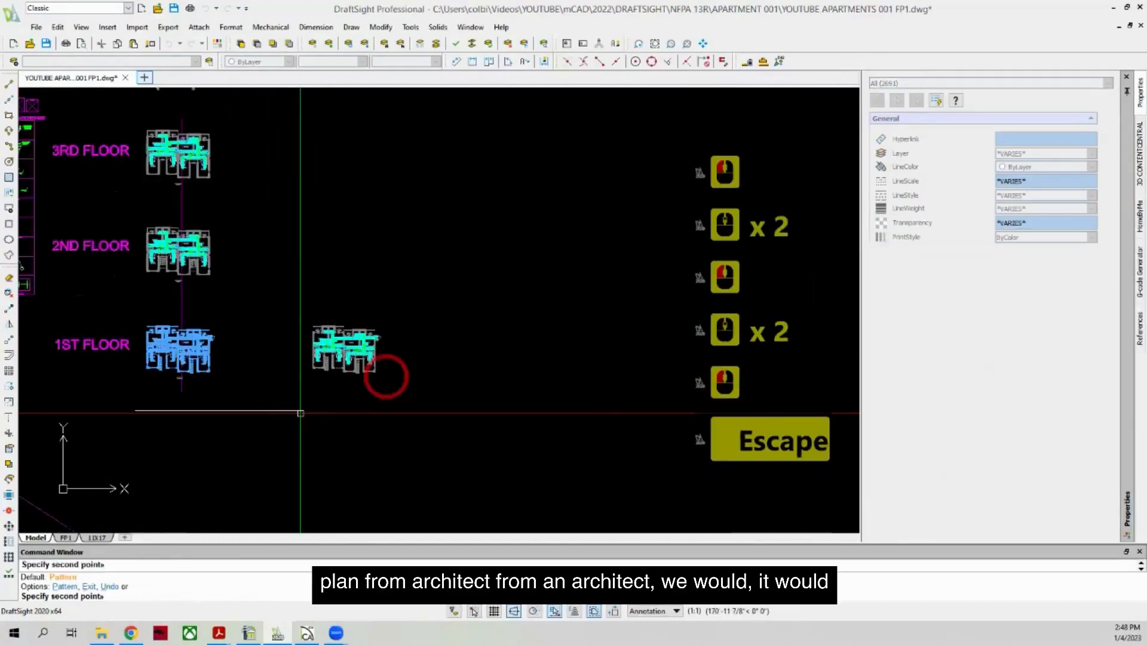
{"action": "scroll", "coordinate": [386, 376], "scroll_direction": "up", "scroll_amount": 2}
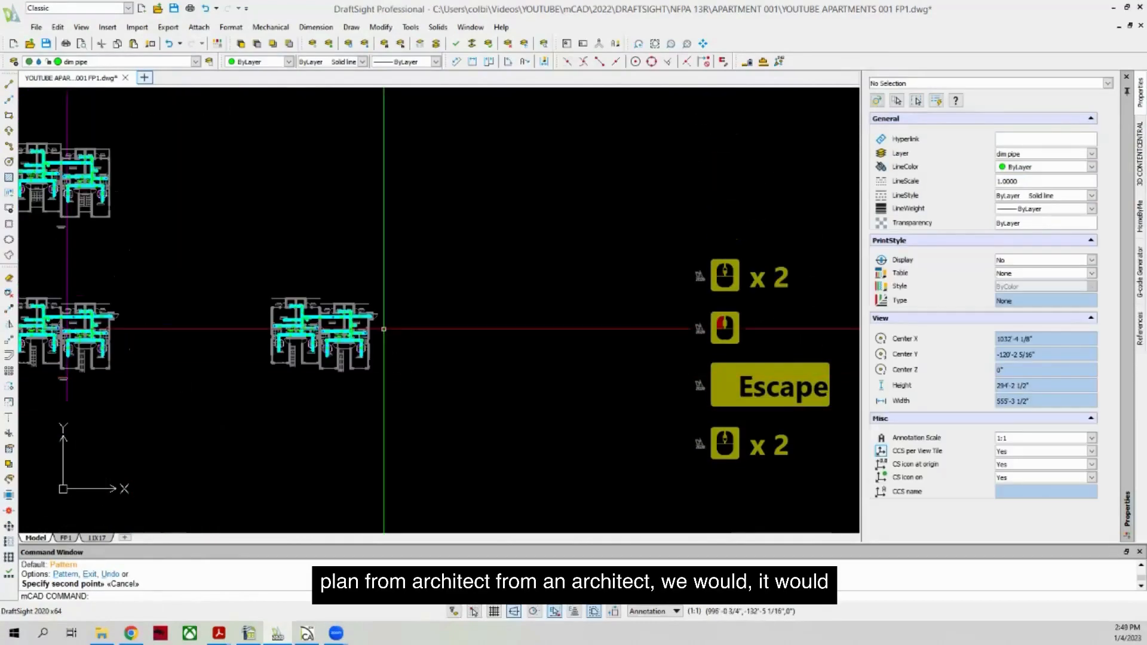
{"action": "scroll", "coordinate": [383, 329], "scroll_direction": "up", "scroll_amount": 4}
{"action": "scroll", "coordinate": [384, 327], "scroll_direction": "down", "scroll_amount": 1}
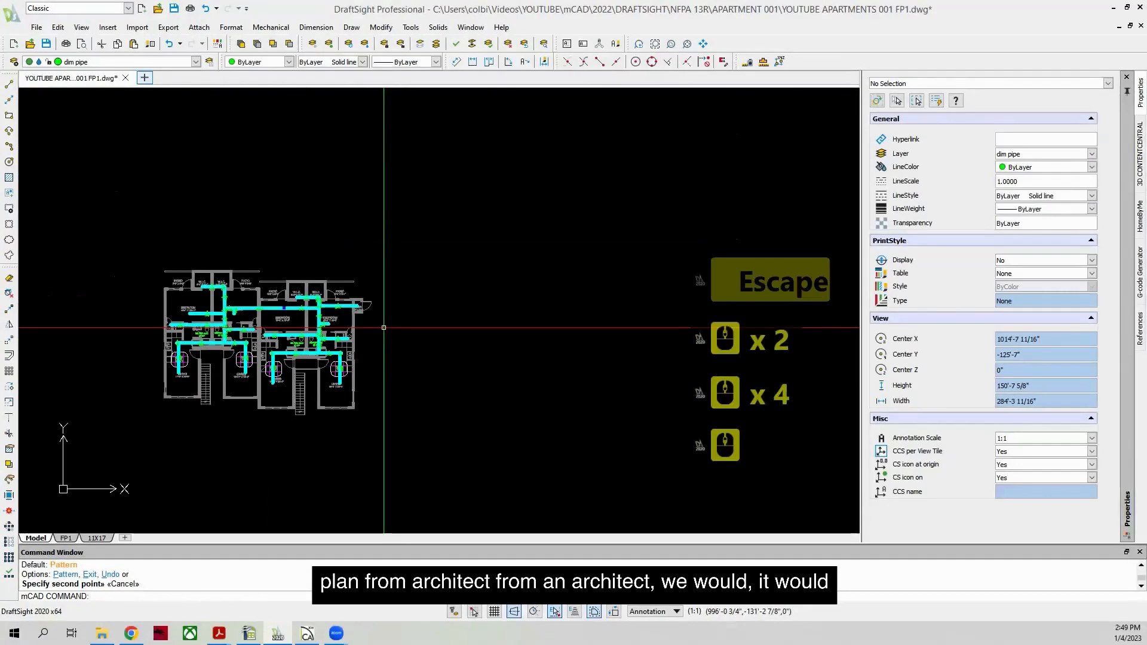
{"action": "scroll", "coordinate": [310, 316], "scroll_direction": "down", "scroll_amount": 4}
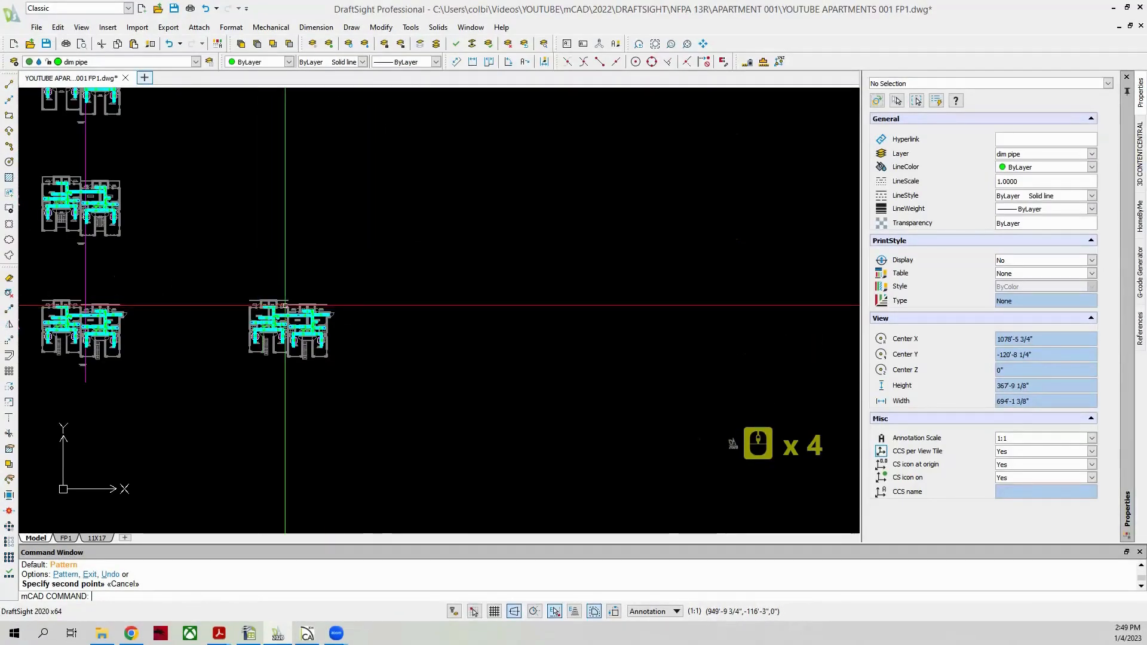
{"action": "scroll", "coordinate": [332, 321], "scroll_direction": "up", "scroll_amount": 1}
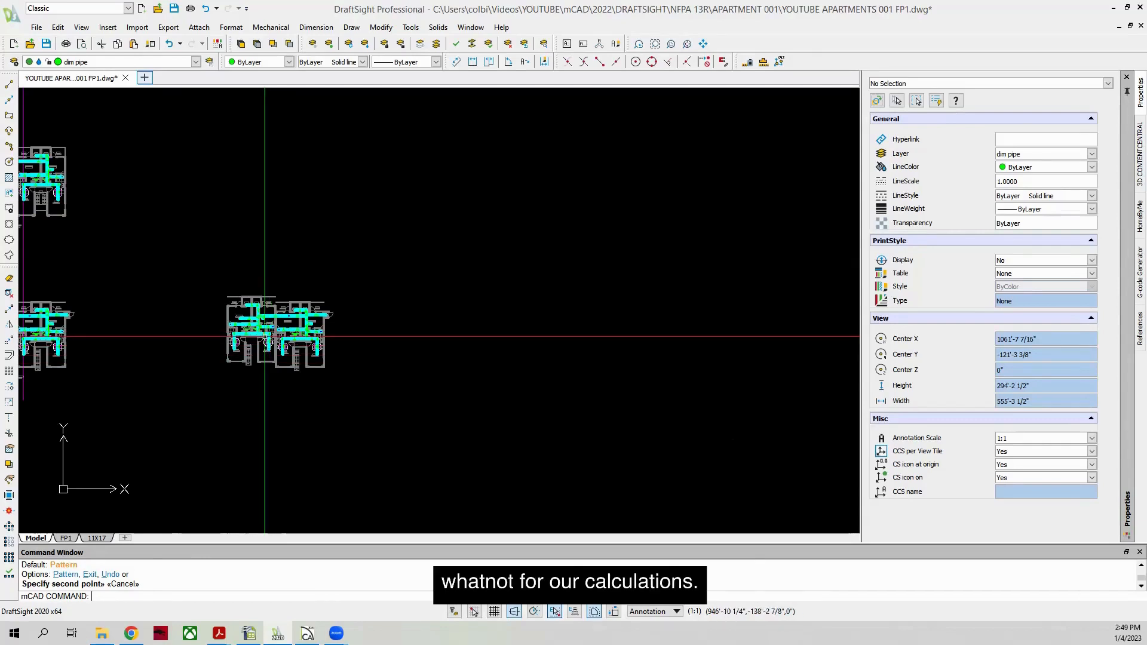
{"action": "scroll", "coordinate": [359, 391], "scroll_direction": "up", "scroll_amount": 2}
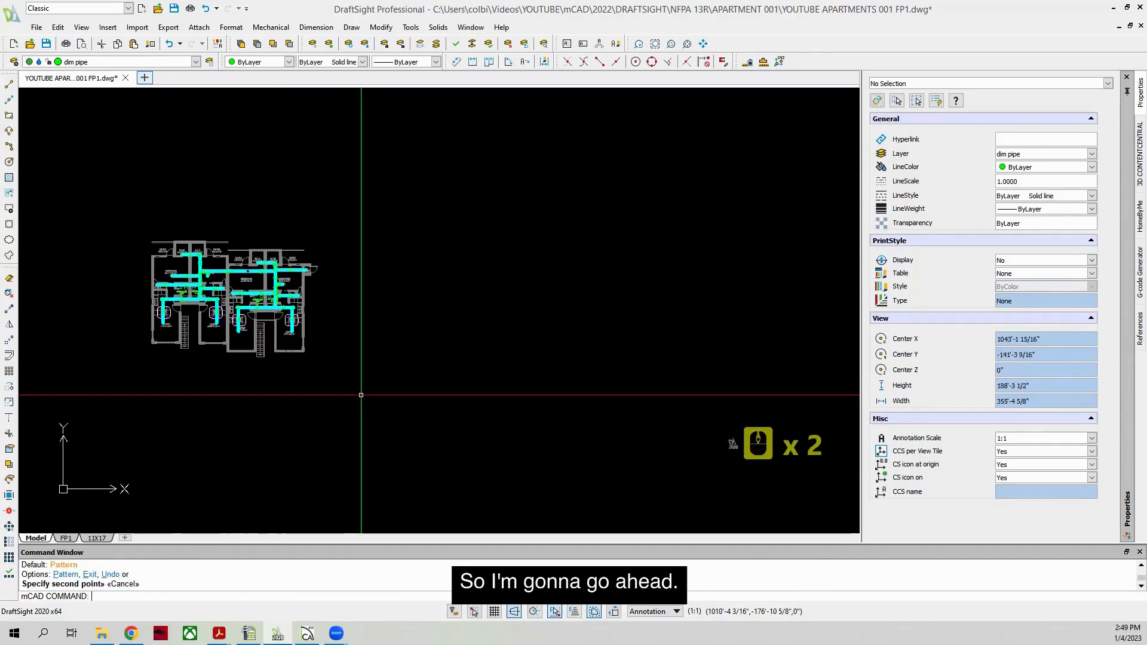
{"action": "scroll", "coordinate": [167, 311], "scroll_direction": "up", "scroll_amount": 4}
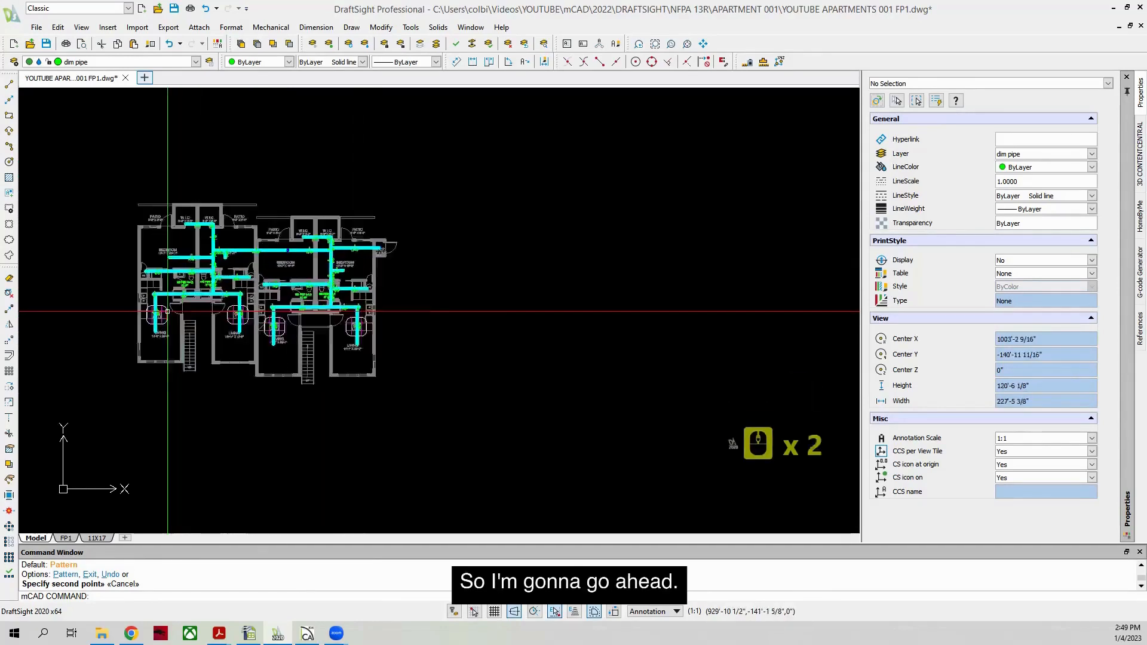
{"action": "scroll", "coordinate": [153, 284], "scroll_direction": "down", "scroll_amount": 3}
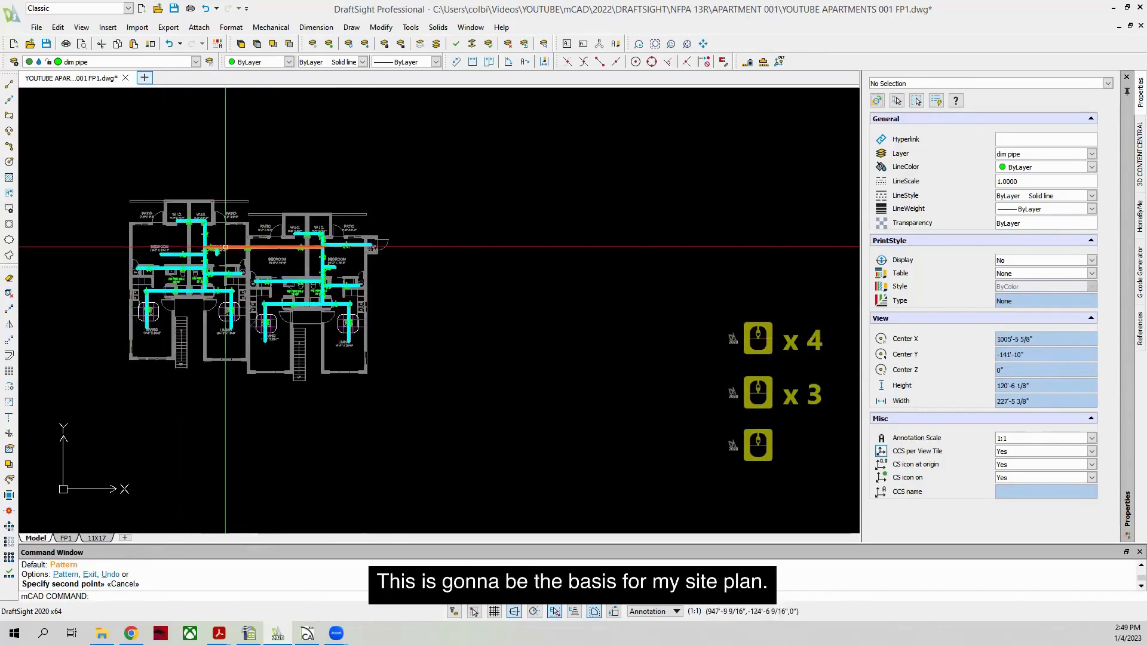
{"action": "scroll", "coordinate": [213, 272], "scroll_direction": "down", "scroll_amount": 3}
{"action": "scroll", "coordinate": [288, 238], "scroll_direction": "up", "scroll_amount": 2}
{"action": "scroll", "coordinate": [307, 256], "scroll_direction": "down", "scroll_amount": 4}
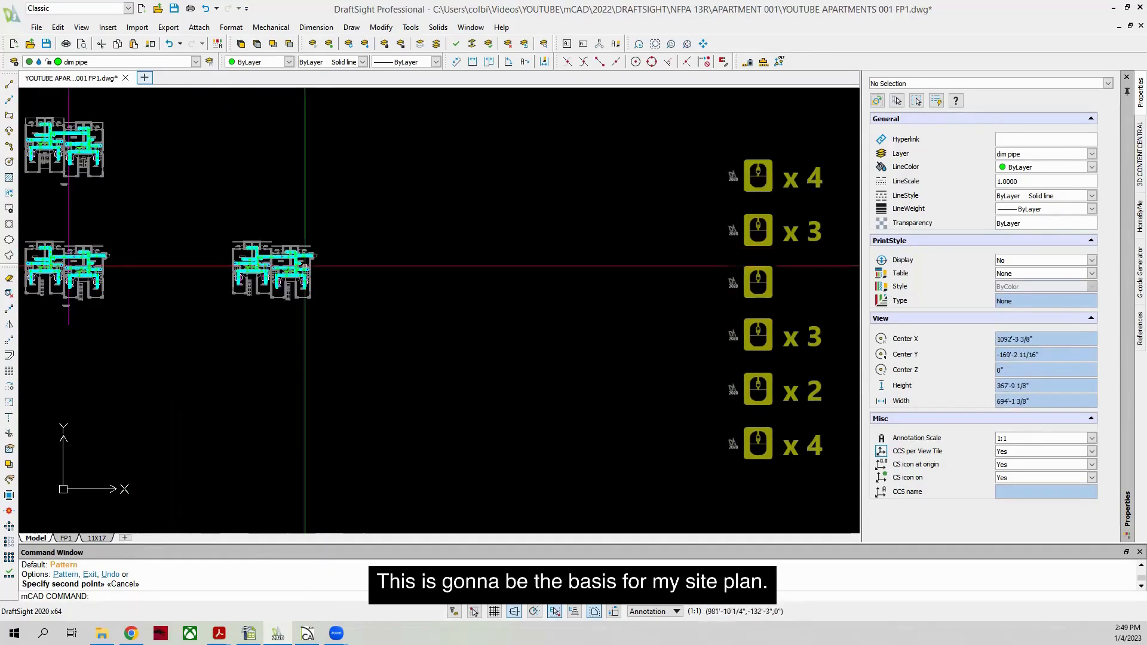
{"action": "left_click", "coordinate": [217, 224]}
{"action": "key", "text": "Escape"}
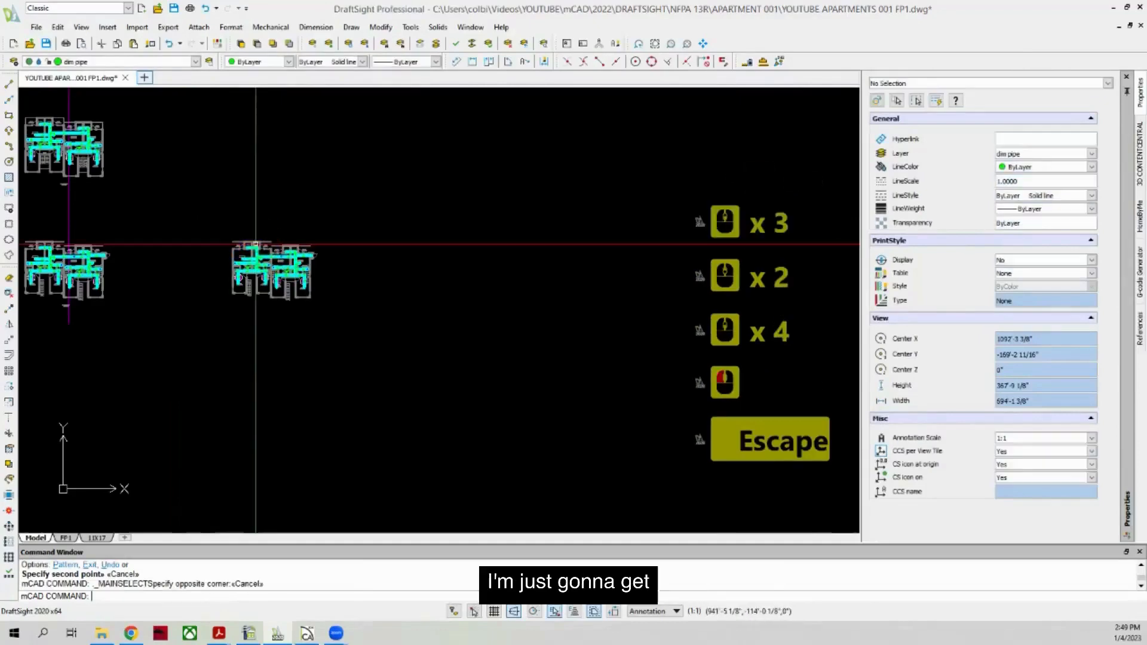
Step: Isolate the pipe and dimension layers, delete the copied plan's piping and pipe dimensions except the riser symbol, and restore the hidden layers
{"action": "scroll", "coordinate": [225, 287], "scroll_direction": "down", "scroll_amount": 2}
{"action": "scroll", "coordinate": [238, 271], "scroll_direction": "up", "scroll_amount": 10}
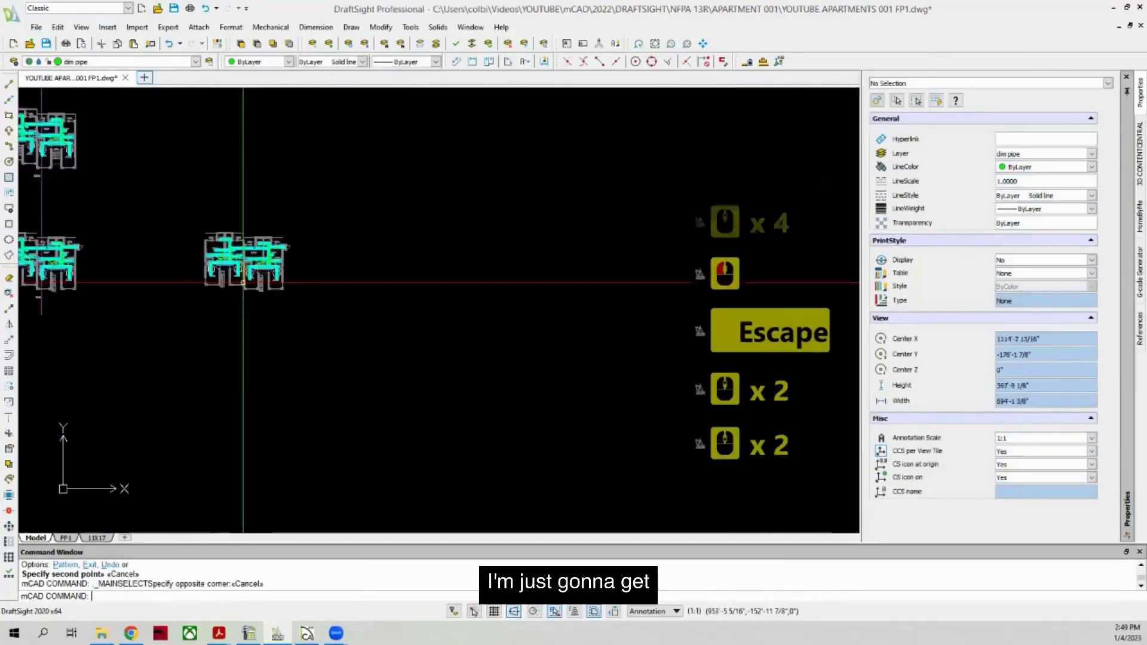
{"action": "scroll", "coordinate": [124, 235], "scroll_direction": "up", "scroll_amount": 3}
{"action": "left_click", "coordinate": [111, 224]}
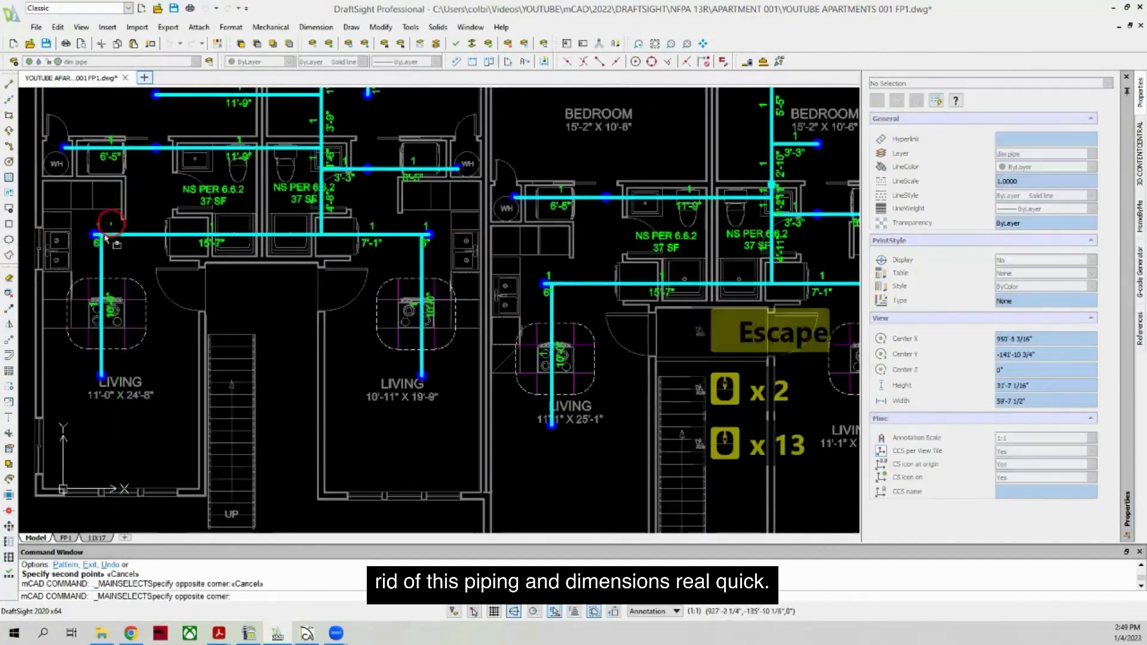
{"action": "left_click", "coordinate": [92, 245]}
{"action": "scroll", "coordinate": [92, 245], "scroll_direction": "down", "scroll_amount": 3}
{"action": "left_click", "coordinate": [150, 189]}
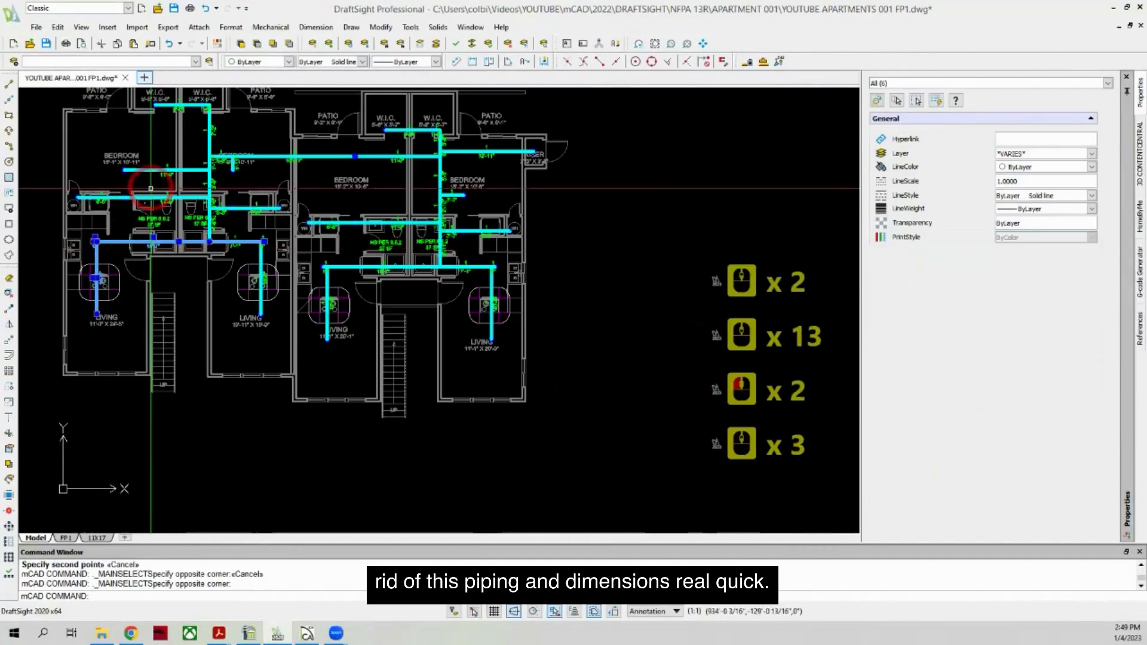
{"action": "left_click", "coordinate": [421, 42]}
{"action": "scroll", "coordinate": [290, 321], "scroll_direction": "down", "scroll_amount": 3}
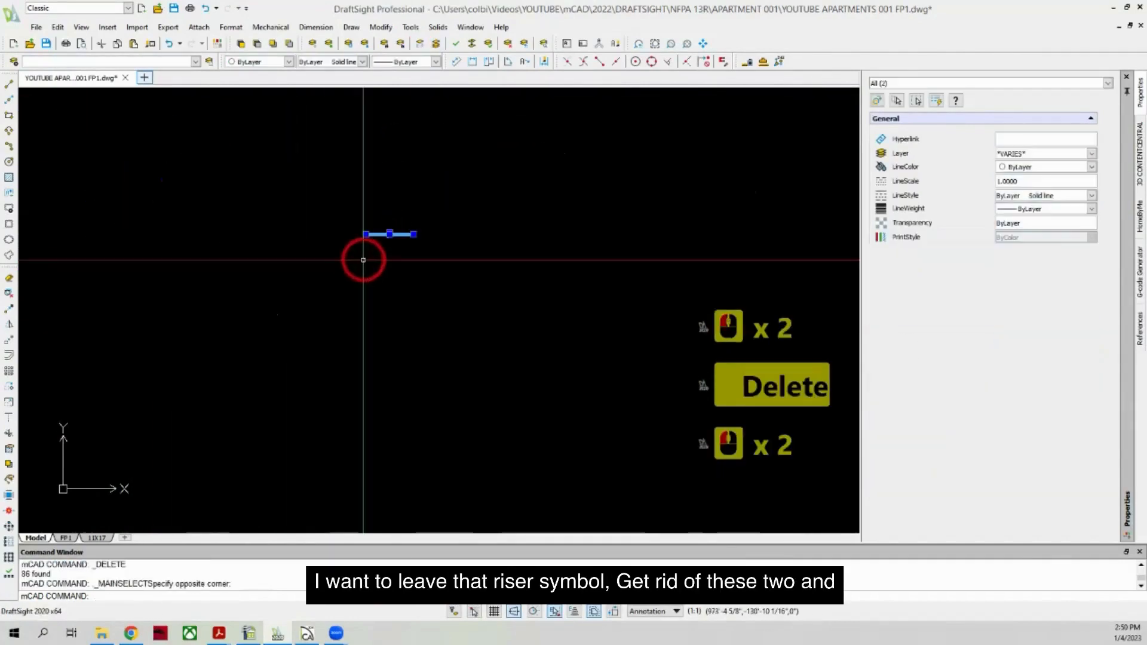
{"action": "key", "text": "Delete"}
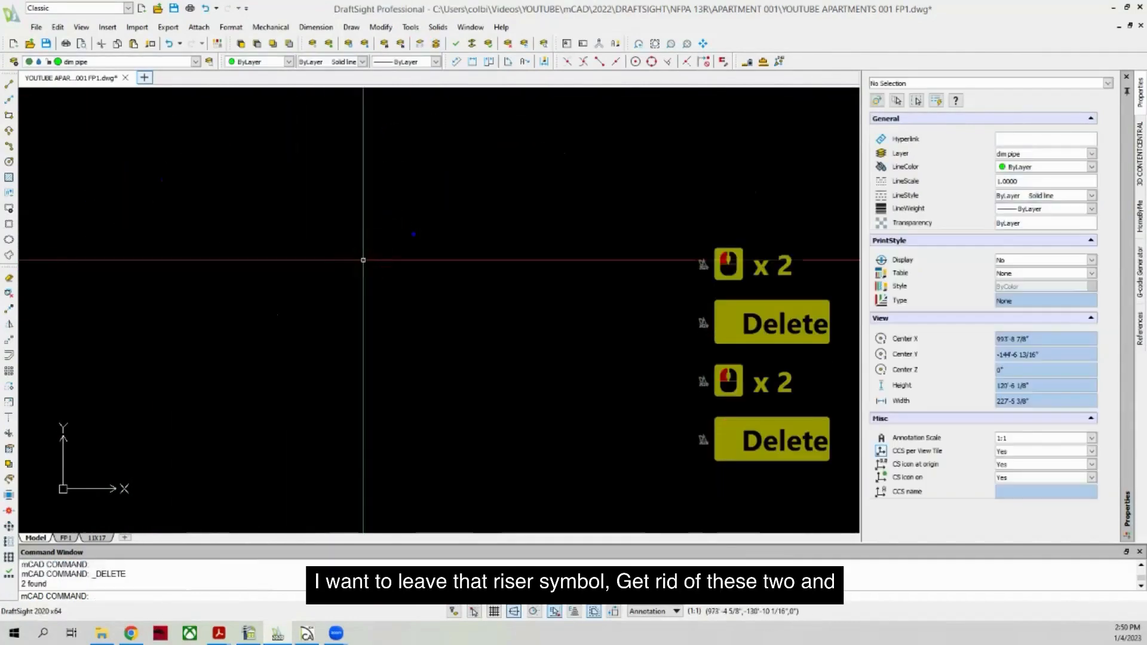
{"action": "left_click", "coordinate": [435, 43]}
Step: Isolate the DIM layer, delete the copied plan's green "NS PER 6.6.2" notes, and restore the hidden layers
{"action": "left_click", "coordinate": [392, 90]}
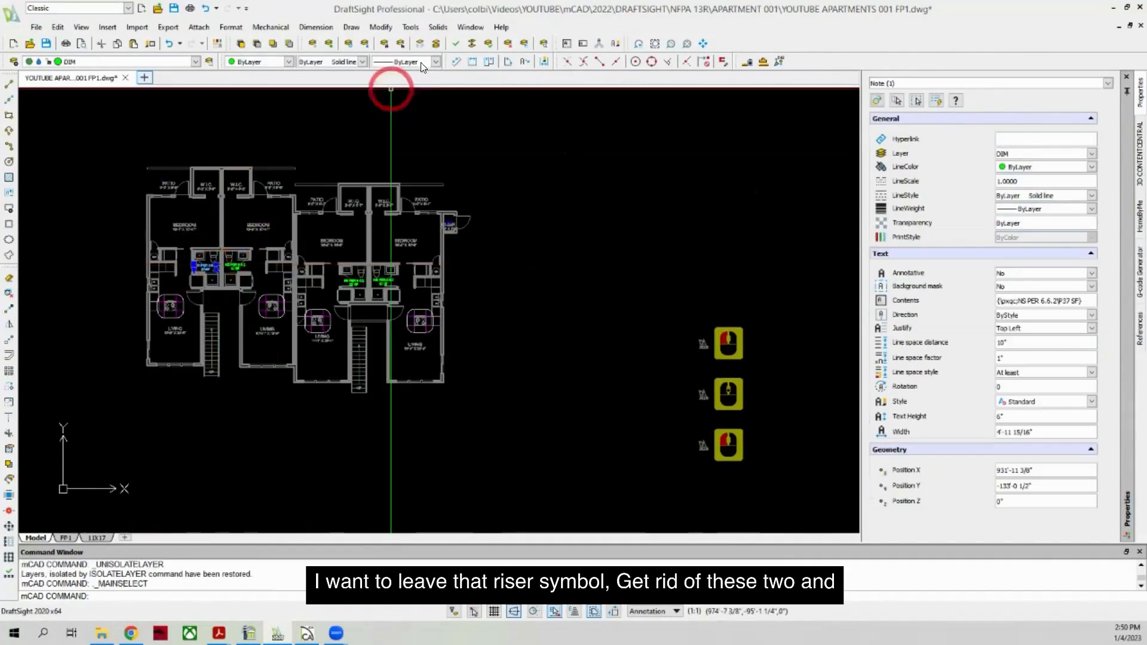
{"action": "left_click", "coordinate": [420, 43]}
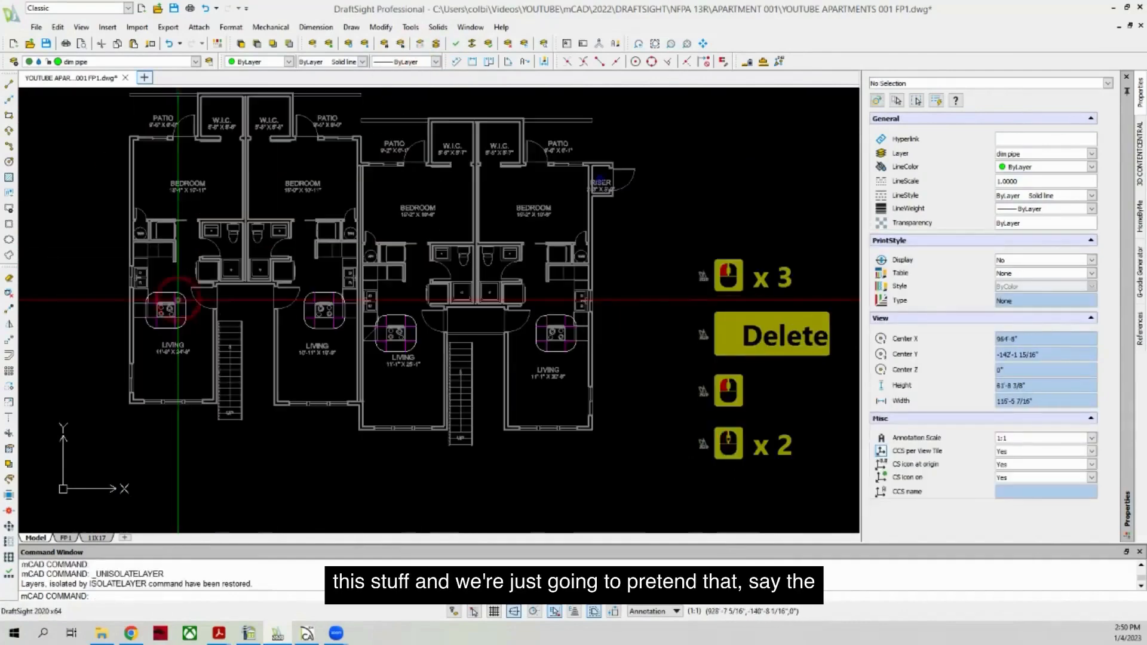
{"action": "left_click", "coordinate": [180, 295]}
{"action": "scroll", "coordinate": [251, 161], "scroll_direction": "down", "scroll_amount": 9}
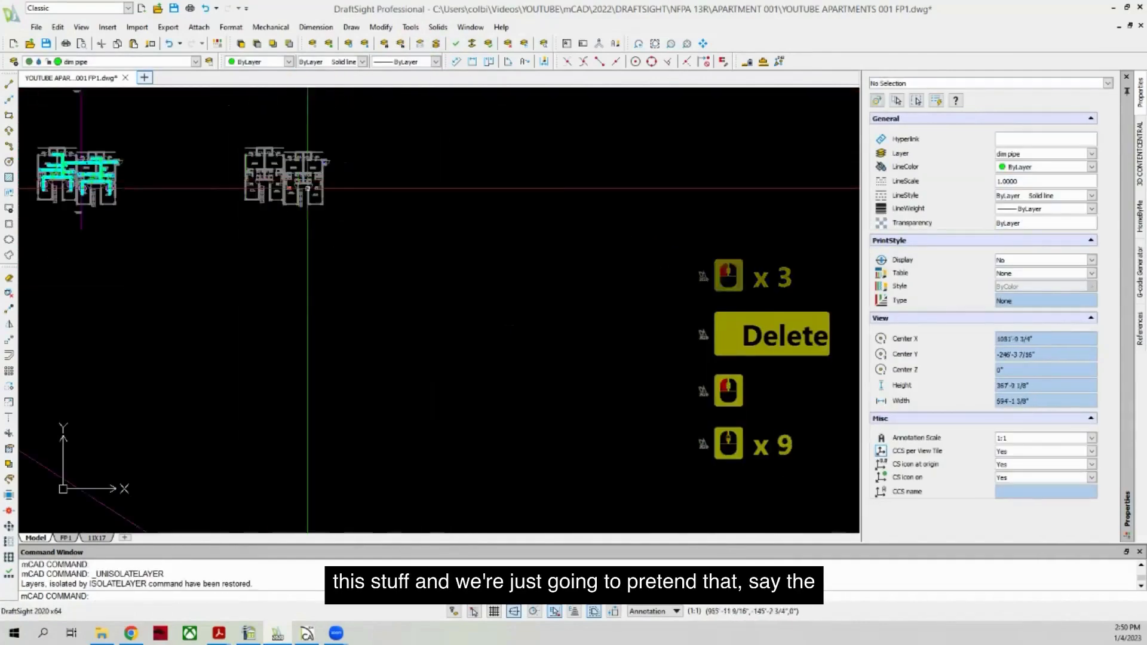
Step: Draw a horizontal line below the copied floor plan to represent the street
{"action": "scroll", "coordinate": [251, 162], "scroll_direction": "up", "scroll_amount": 3}
{"action": "left_click", "coordinate": [9, 88]}
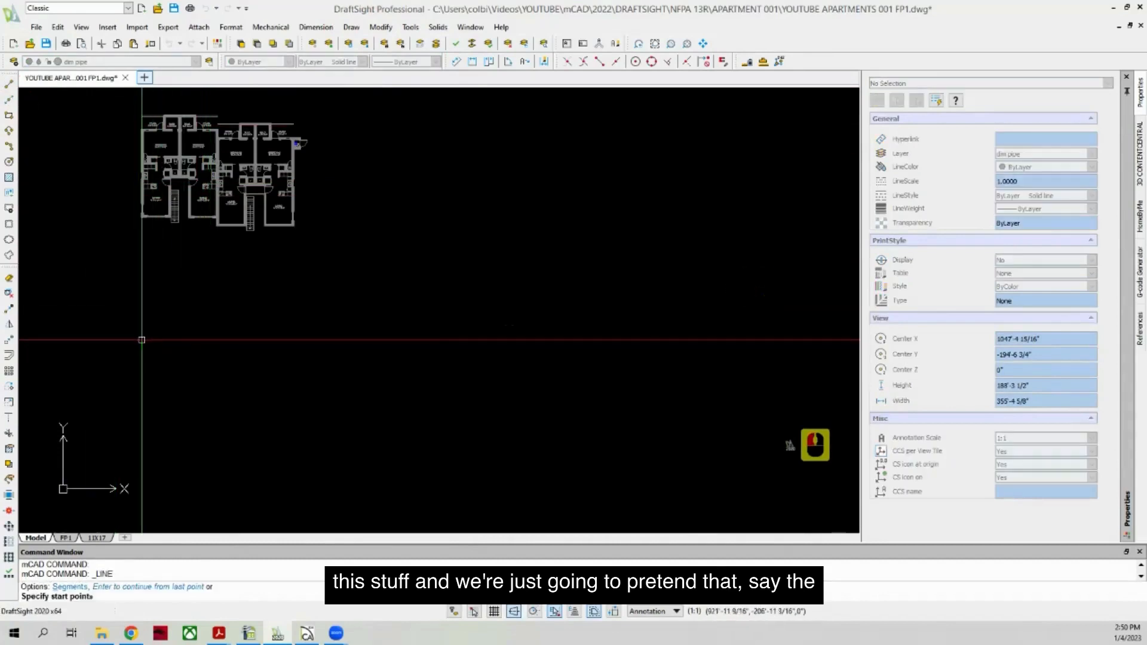
{"action": "left_click", "coordinate": [141, 339]}
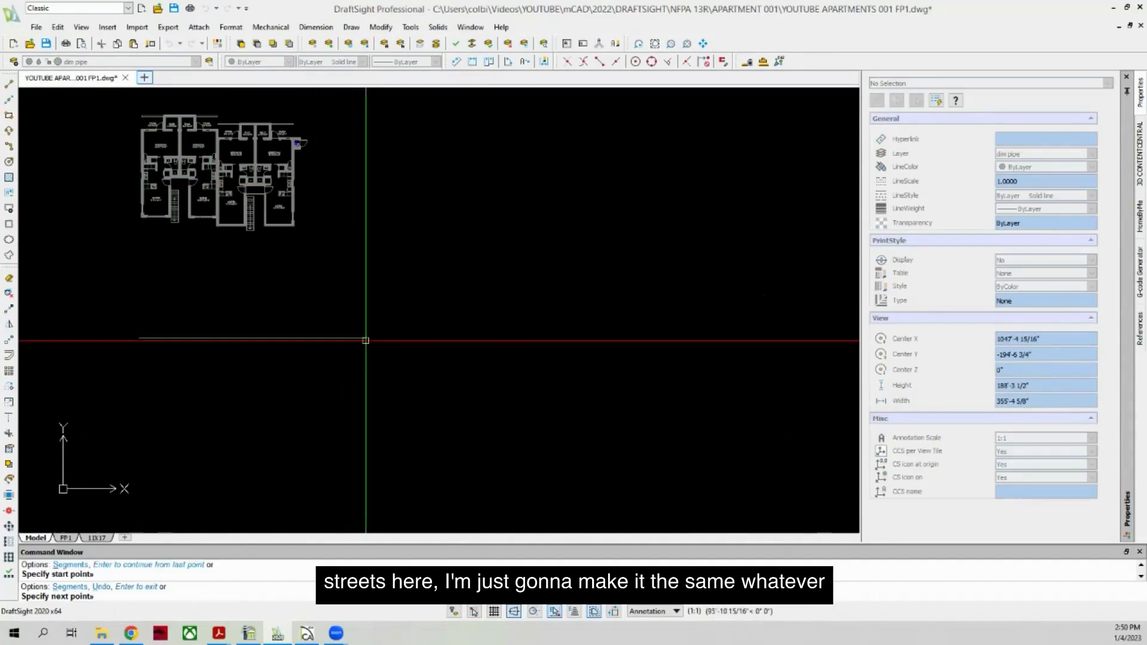
{"action": "left_click", "coordinate": [335, 340]}
{"action": "key", "text": "Escape"}
Step: Match the street line's properties to the floor plan's wall linework
{"action": "left_click", "coordinate": [149, 45]}
{"action": "scroll", "coordinate": [197, 220], "scroll_direction": "up", "scroll_amount": 6}
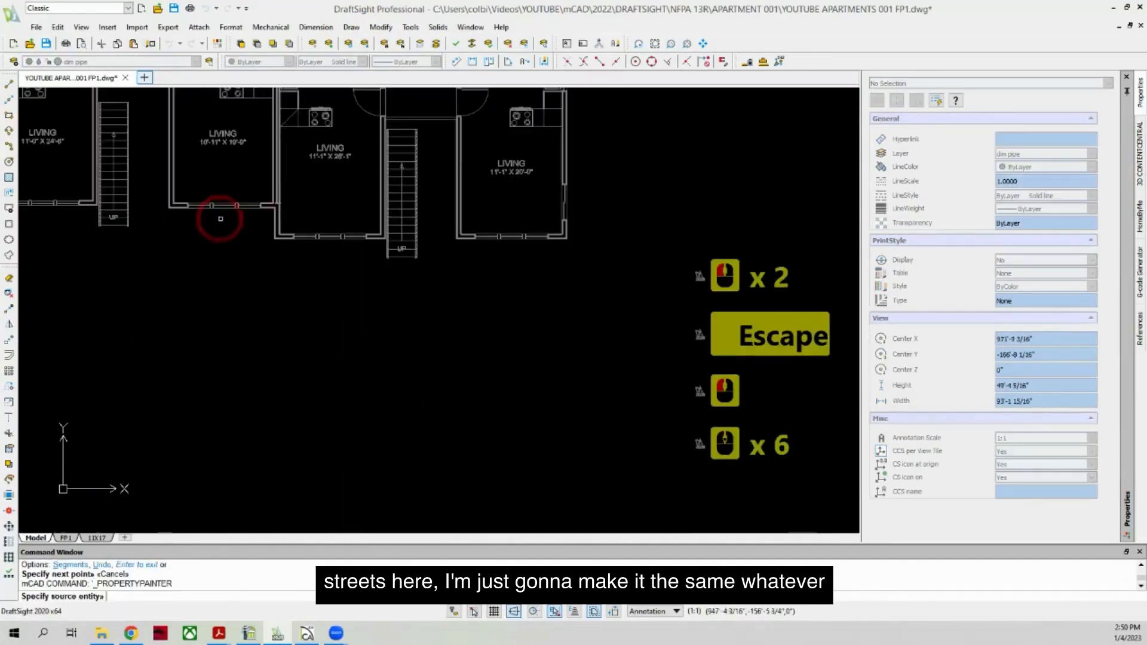
{"action": "left_click", "coordinate": [272, 219]}
{"action": "scroll", "coordinate": [269, 214], "scroll_direction": "down", "scroll_amount": 4}
{"action": "left_click", "coordinate": [149, 379]}
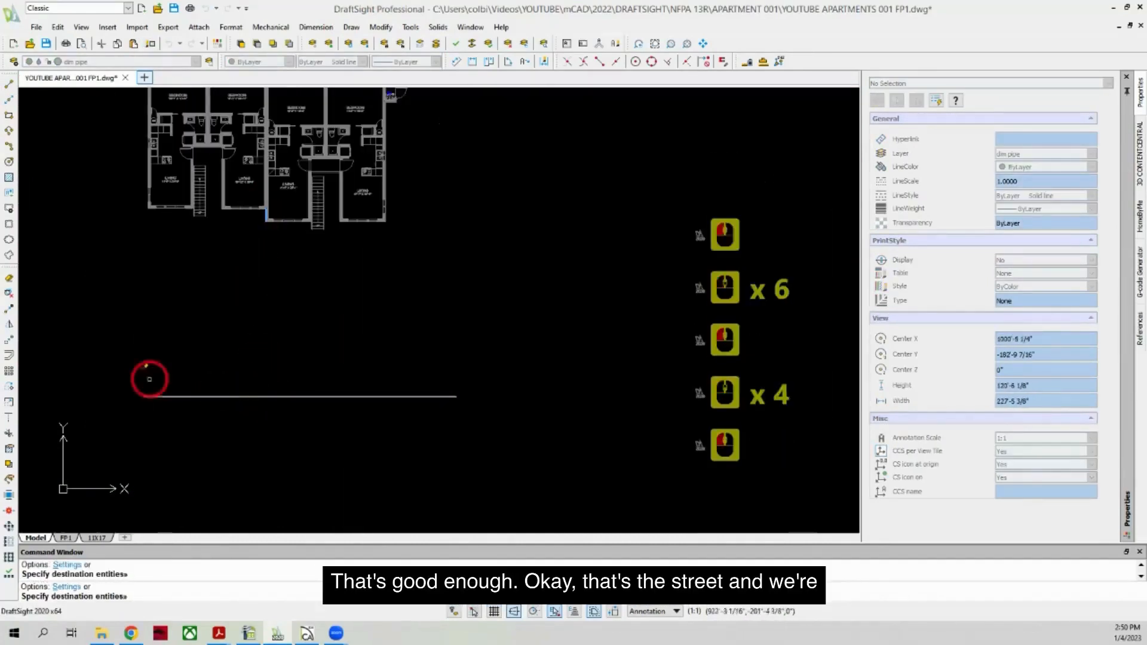
{"action": "right_click", "coordinate": [230, 264]}
Step: Draw a 90' vertical supply pipe line from the riser room straight down past the street line
{"action": "scroll", "coordinate": [174, 297], "scroll_direction": "down", "scroll_amount": 2}
{"action": "scroll", "coordinate": [338, 389], "scroll_direction": "up", "scroll_amount": 10}
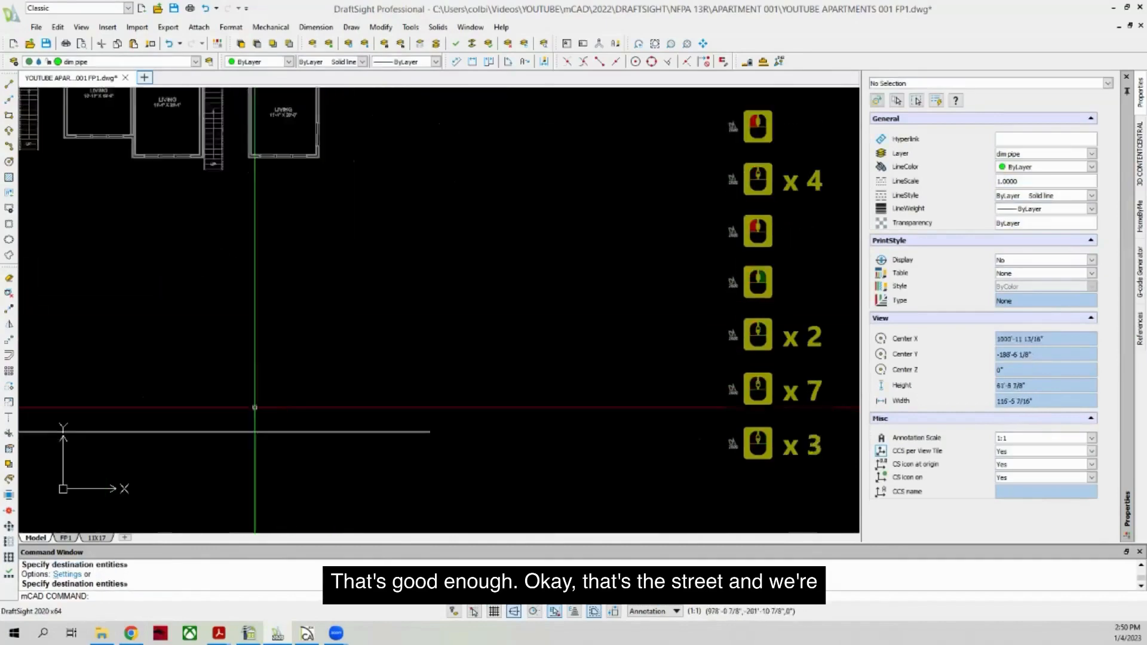
{"action": "scroll", "coordinate": [255, 407], "scroll_direction": "down", "scroll_amount": 2}
{"action": "left_click", "coordinate": [10, 84]}
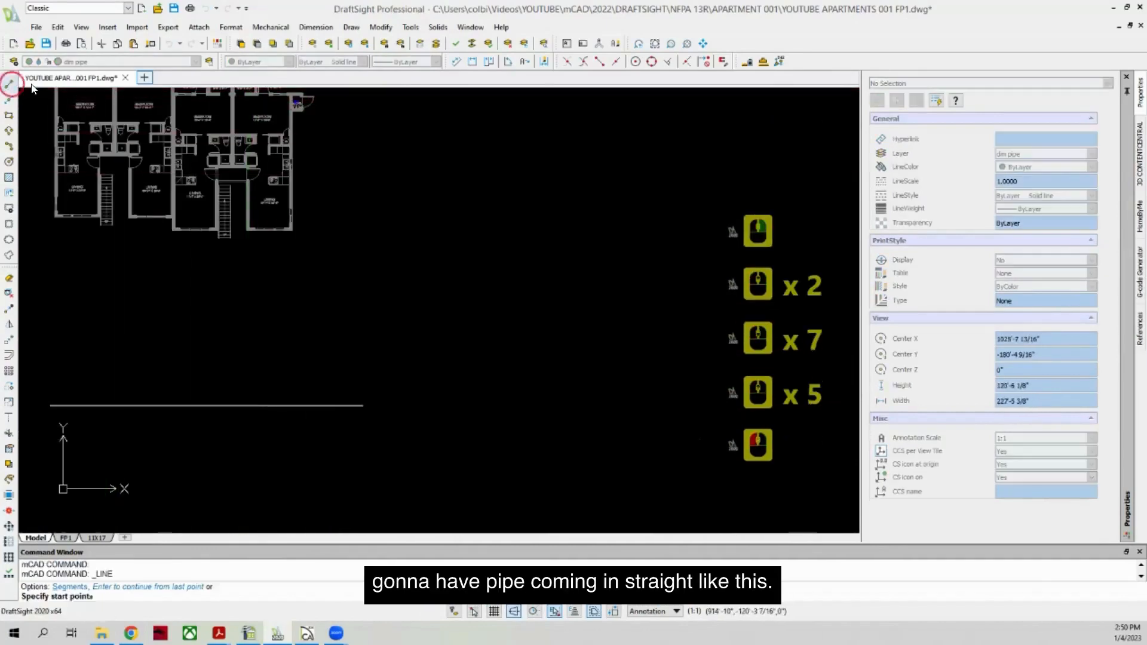
{"action": "scroll", "coordinate": [276, 111], "scroll_direction": "up", "scroll_amount": 8}
{"action": "left_click", "coordinate": [273, 113]}
{"action": "scroll", "coordinate": [273, 113], "scroll_direction": "down", "scroll_amount": 2}
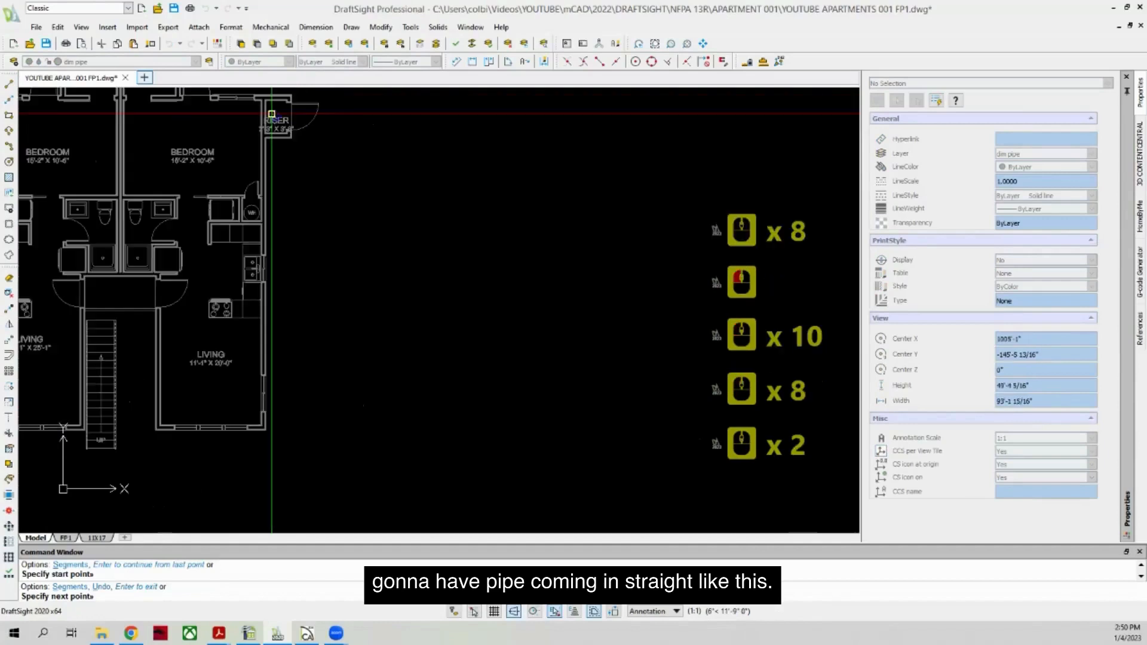
{"action": "scroll", "coordinate": [278, 179], "scroll_direction": "down", "scroll_amount": 2}
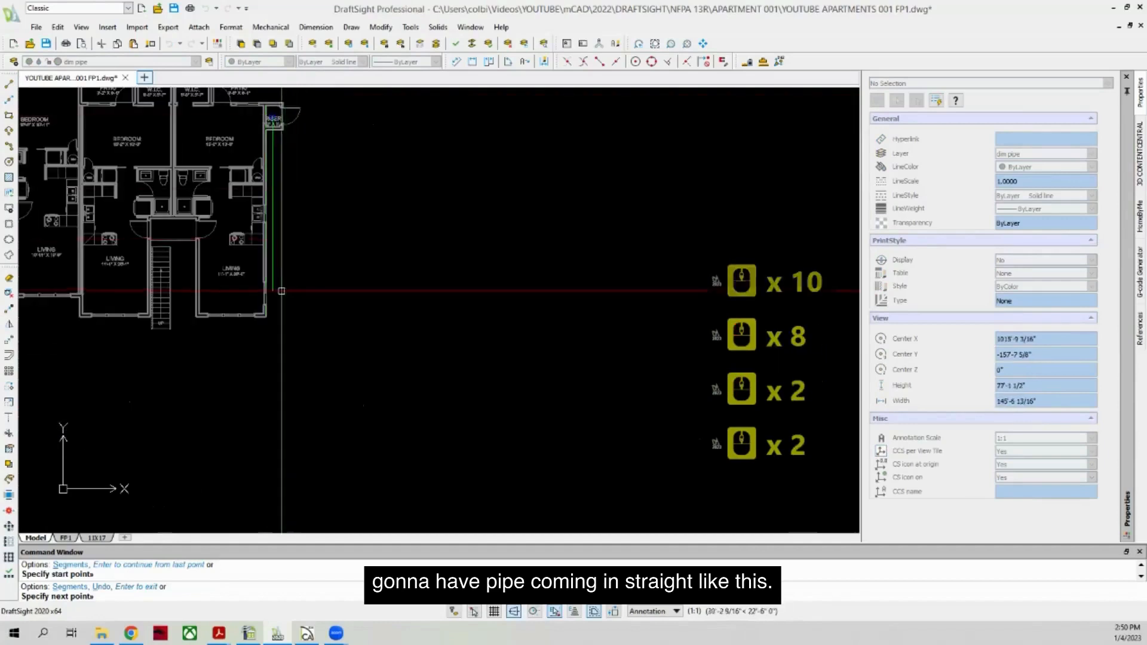
{"action": "scroll", "coordinate": [278, 311], "scroll_direction": "down", "scroll_amount": 5}
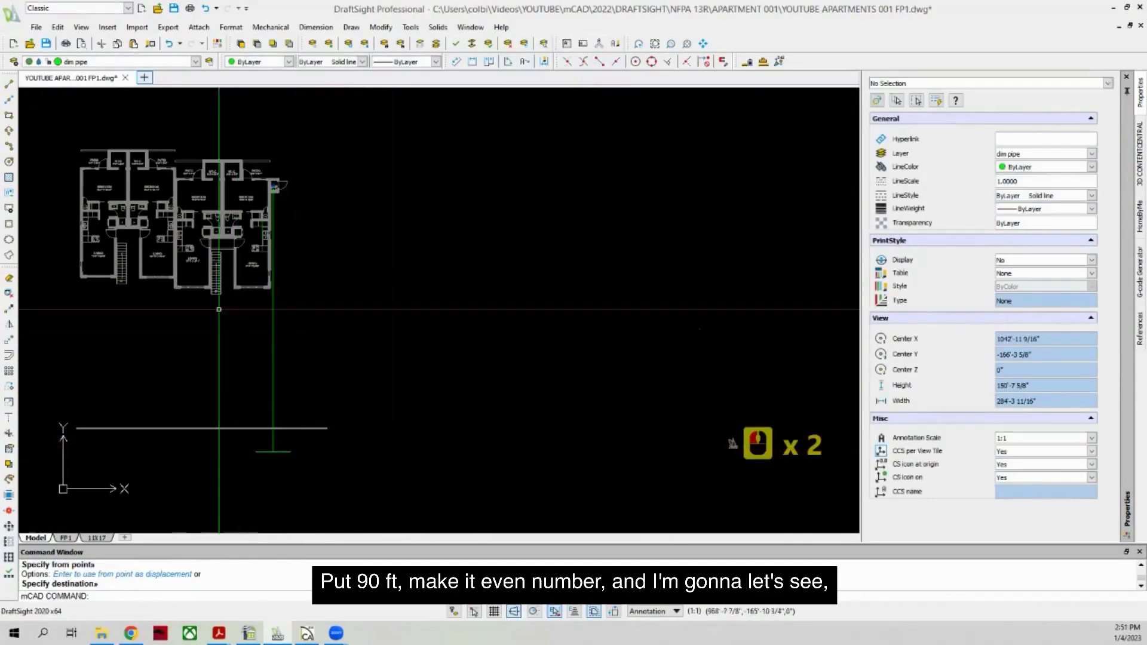
Step: Move the vertical supply pipe line 36" horizontally away from the building
{"action": "scroll", "coordinate": [272, 180], "scroll_direction": "up", "scroll_amount": 1}
{"action": "scroll", "coordinate": [269, 199], "scroll_direction": "up", "scroll_amount": 7}
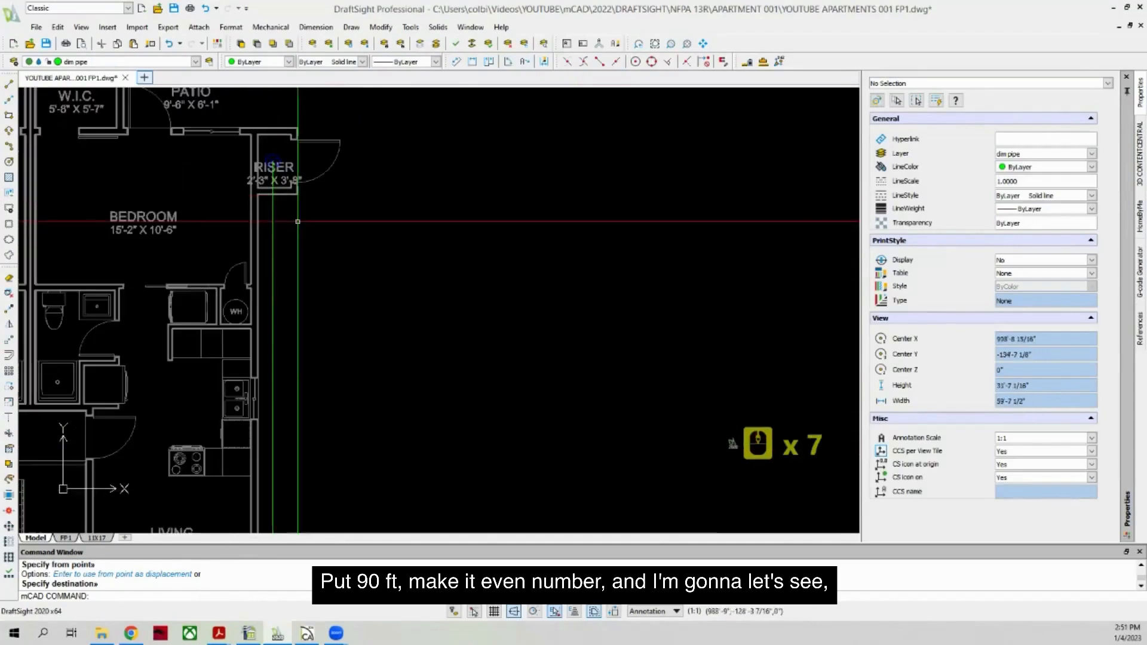
{"action": "scroll", "coordinate": [277, 245], "scroll_direction": "down", "scroll_amount": 3}
{"action": "left_click", "coordinate": [277, 245]}
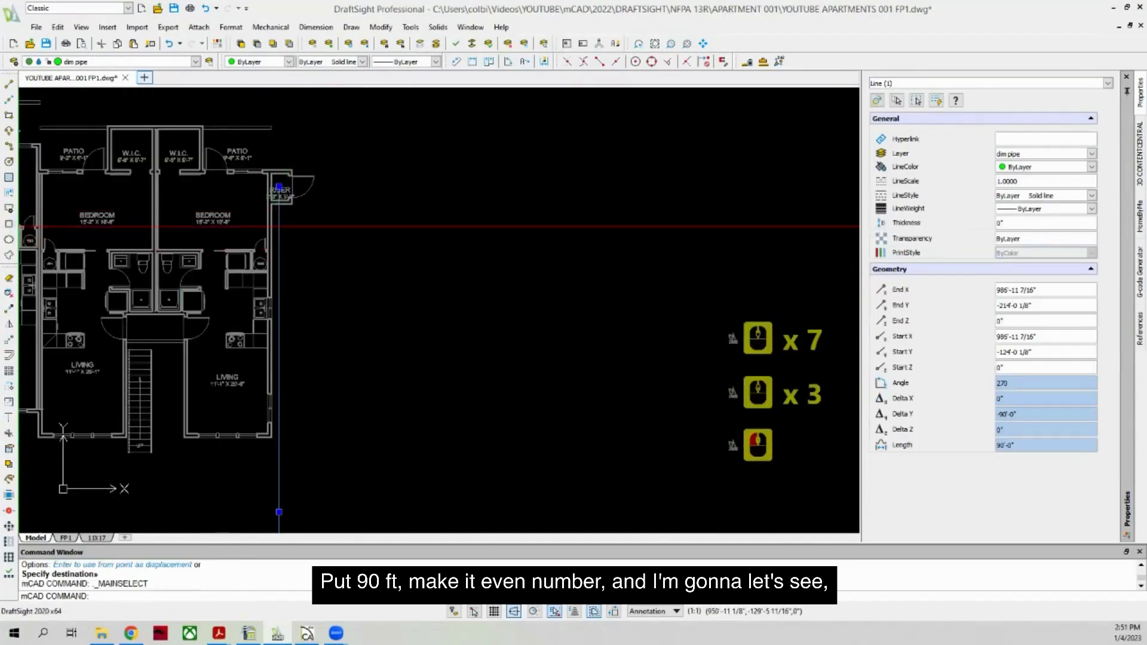
{"action": "left_click", "coordinate": [9, 339]}
{"action": "scroll", "coordinate": [77, 322], "scroll_direction": "down", "scroll_amount": 2}
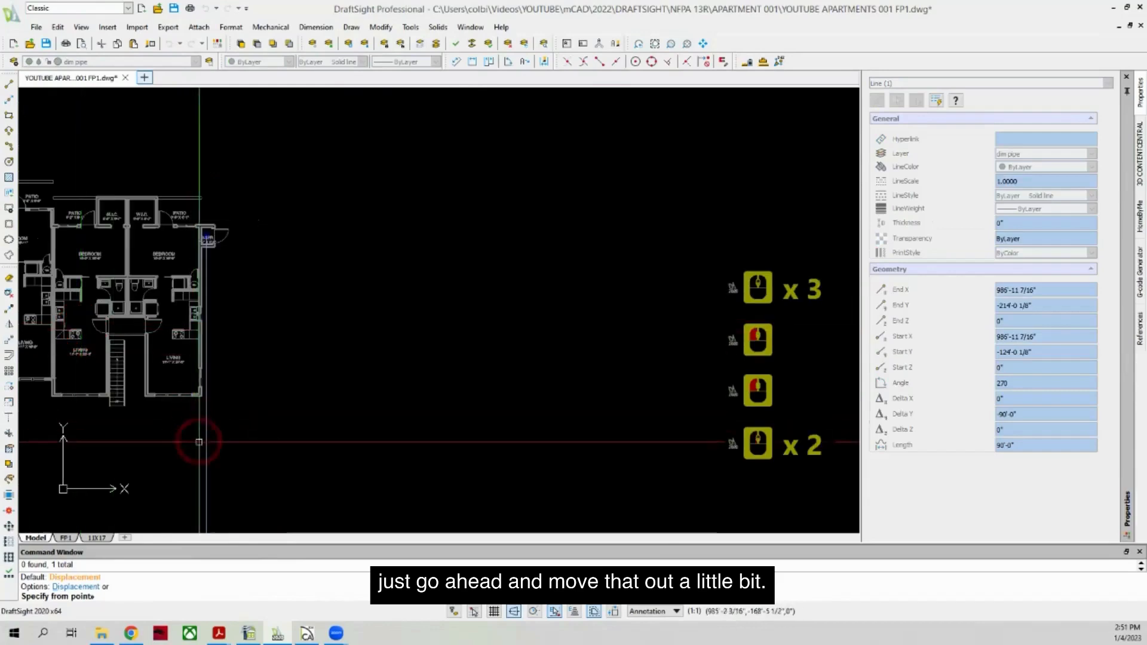
{"action": "scroll", "coordinate": [138, 233], "scroll_direction": "down", "scroll_amount": 3}
{"action": "scroll", "coordinate": [191, 389], "scroll_direction": "up", "scroll_amount": 3}
{"action": "left_click", "coordinate": [157, 300]}
{"action": "type", "text": "3"}
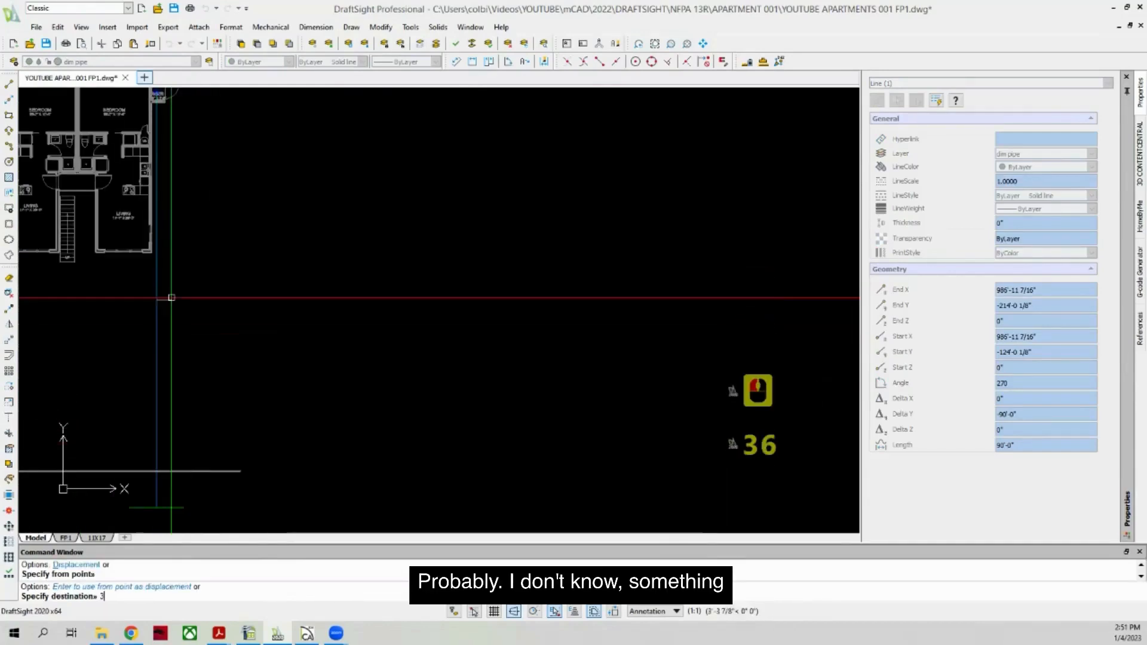
{"action": "type", "text": "6"}
{"action": "key", "text": "Return"}
Step: Match the supply pipe's properties to the cyan pipe line in the legend's Siamese fire department connection symbol
{"action": "scroll", "coordinate": [33, 219], "scroll_direction": "down", "scroll_amount": 3}
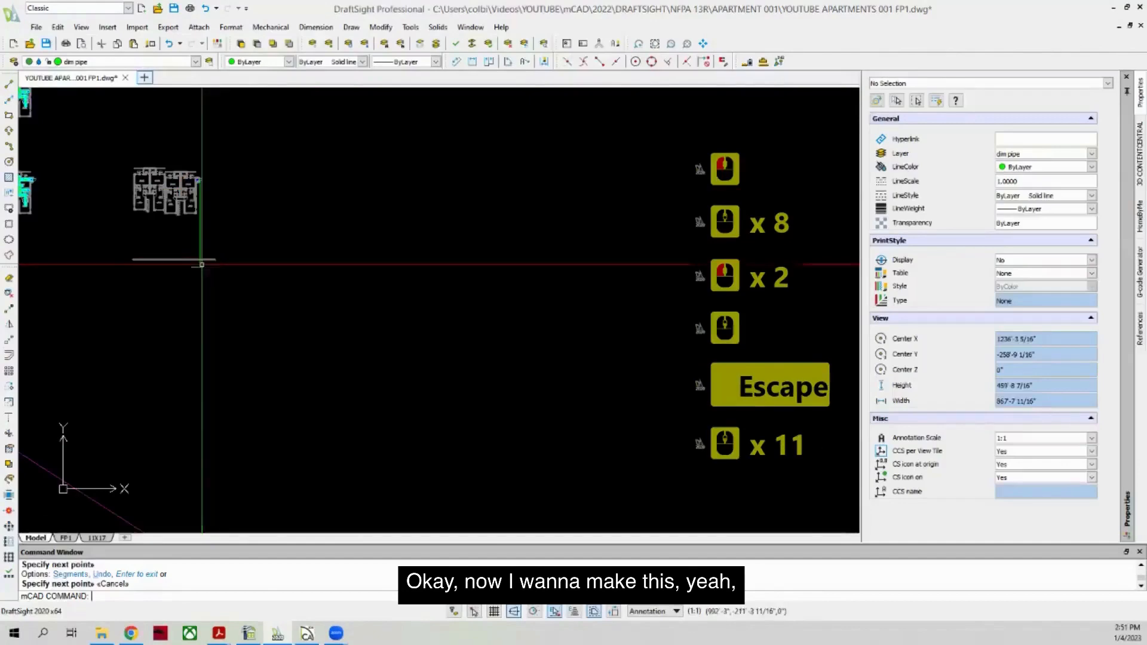
{"action": "scroll", "coordinate": [111, 245], "scroll_direction": "down", "scroll_amount": 6}
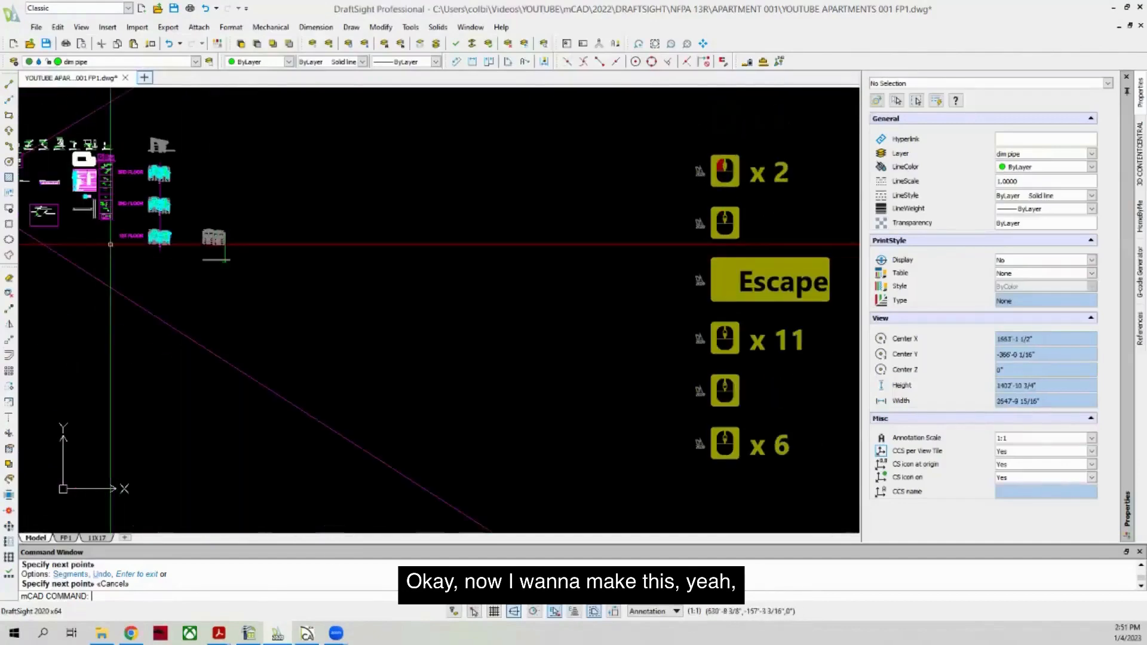
{"action": "scroll", "coordinate": [110, 244], "scroll_direction": "up", "scroll_amount": 20}
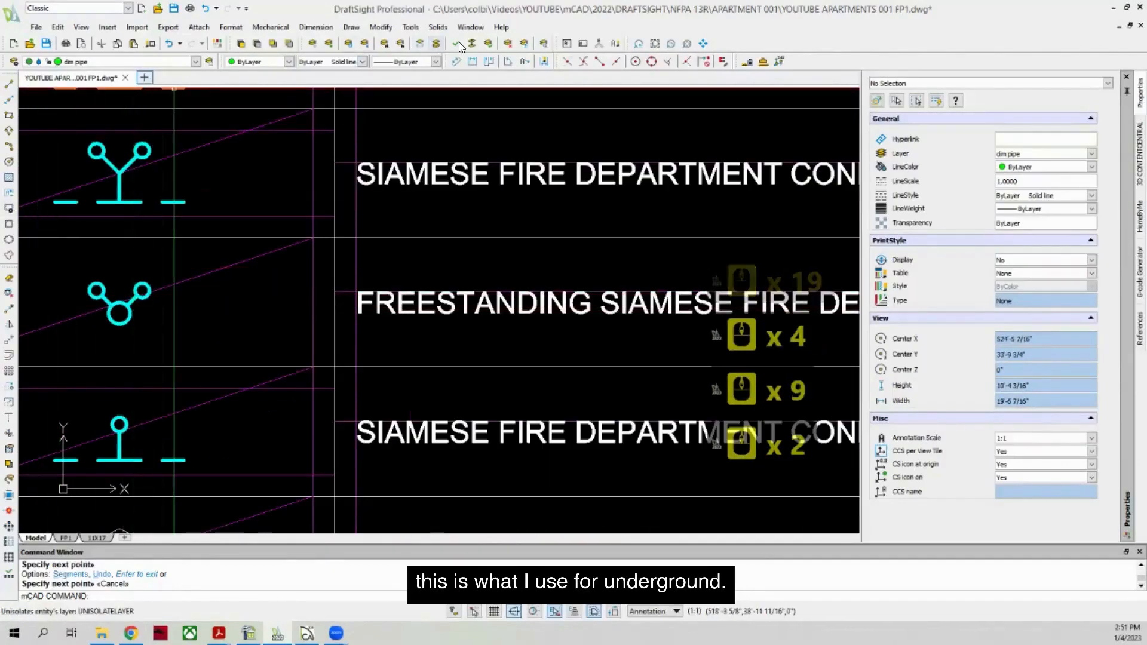
{"action": "left_click", "coordinate": [149, 44]}
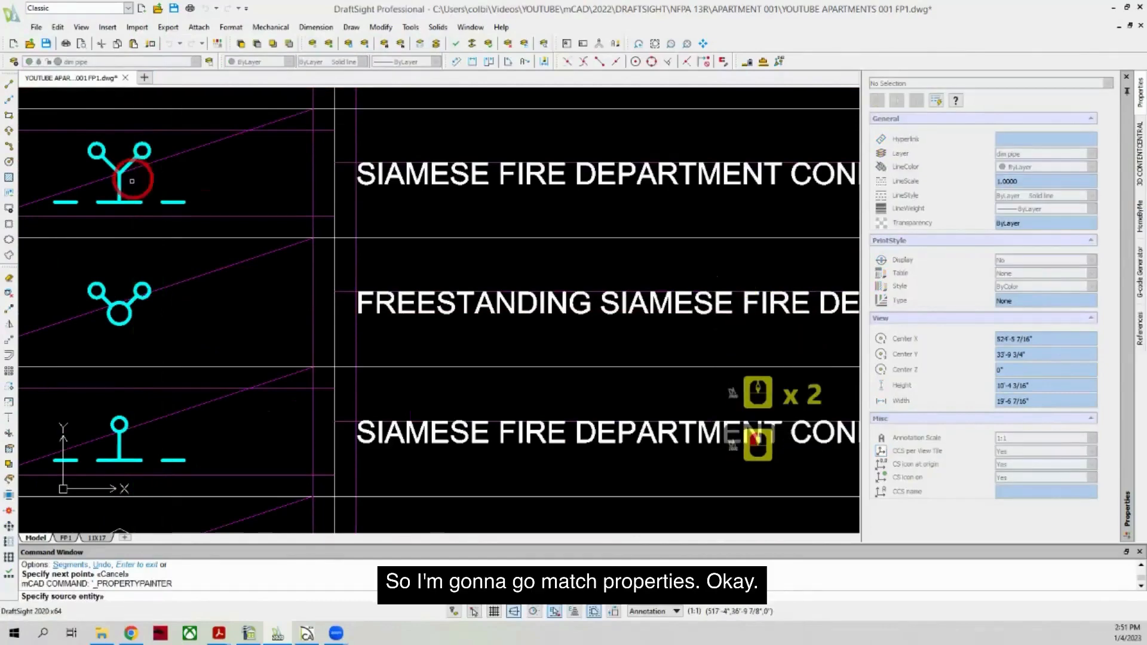
{"action": "left_click", "coordinate": [135, 200]}
{"action": "scroll", "coordinate": [136, 200], "scroll_direction": "down", "scroll_amount": 9}
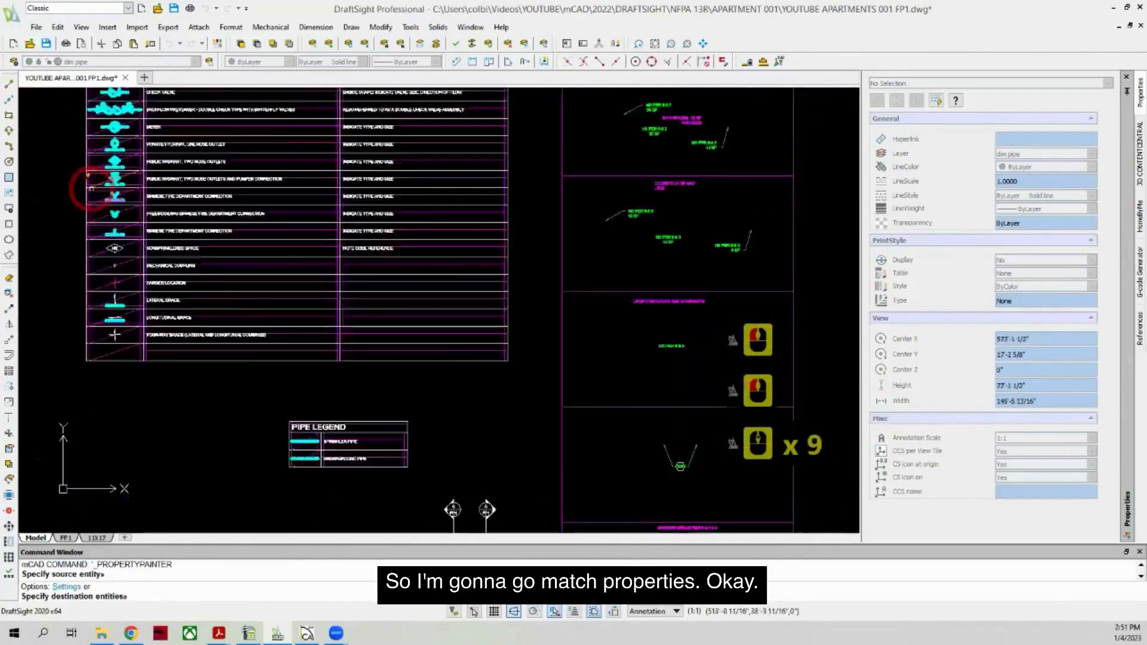
{"action": "scroll", "coordinate": [95, 187], "scroll_direction": "down", "scroll_amount": 7}
{"action": "scroll", "coordinate": [287, 200], "scroll_direction": "up", "scroll_amount": 13}
{"action": "left_click", "coordinate": [287, 200]}
{"action": "scroll", "coordinate": [287, 200], "scroll_direction": "down", "scroll_amount": 12}
{"action": "scroll", "coordinate": [287, 200], "scroll_direction": "up", "scroll_amount": 4}
{"action": "right_click", "coordinate": [293, 216]}
Step: Place the STREET label just above the street line and match its properties to that line
{"action": "left_click", "coordinate": [177, 264]}
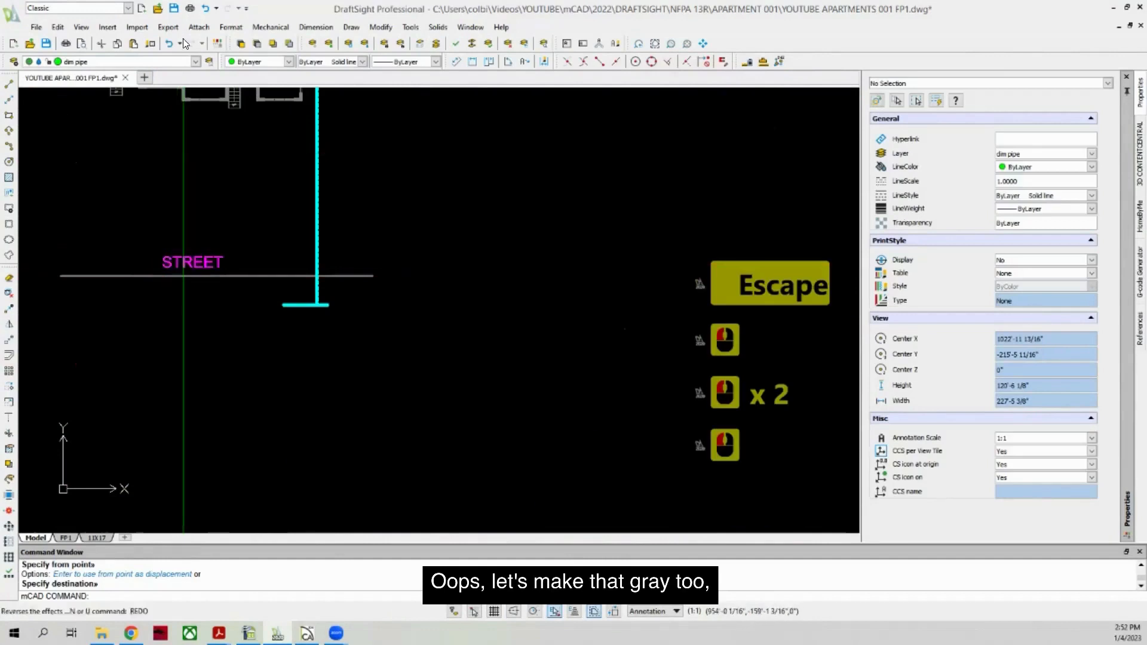
{"action": "left_click", "coordinate": [150, 44]}
{"action": "left_click", "coordinate": [160, 275]}
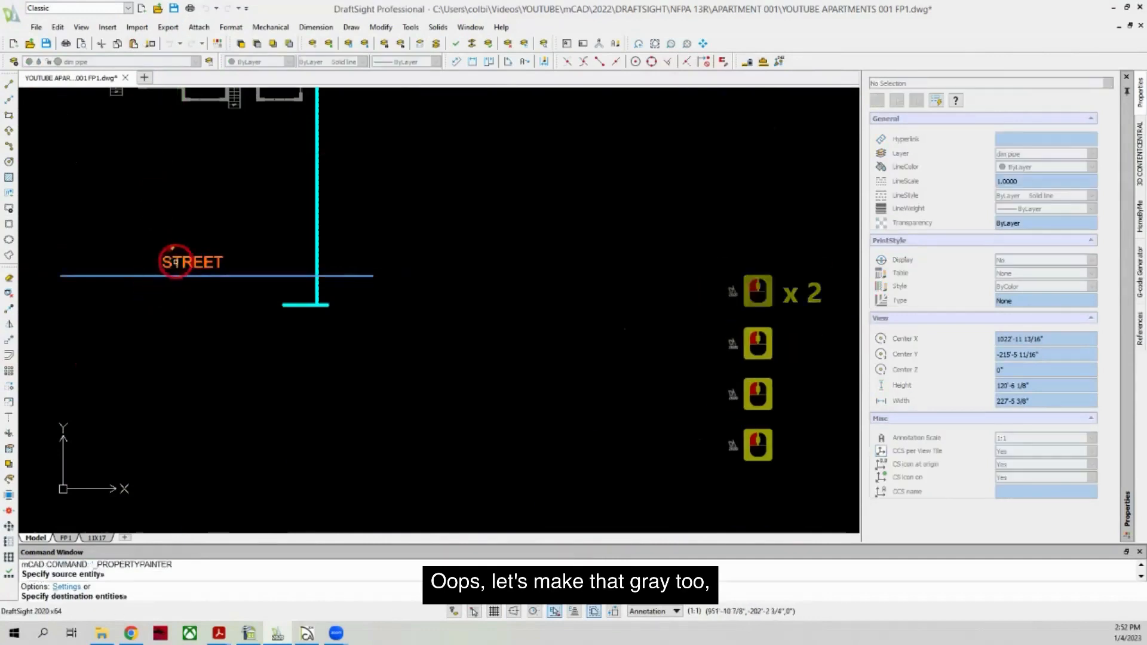
{"action": "left_click", "coordinate": [169, 259]}
{"action": "right_click", "coordinate": [150, 261]}
{"action": "scroll", "coordinate": [149, 261], "scroll_direction": "down", "scroll_amount": 2}
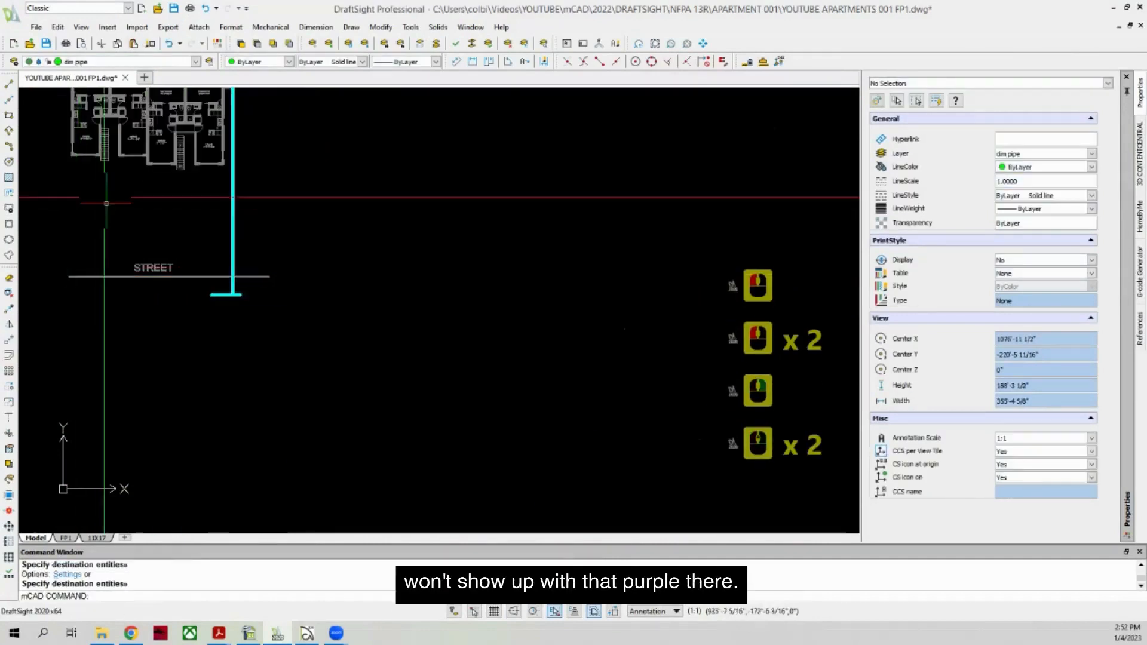
{"action": "left_click", "coordinate": [153, 269]}
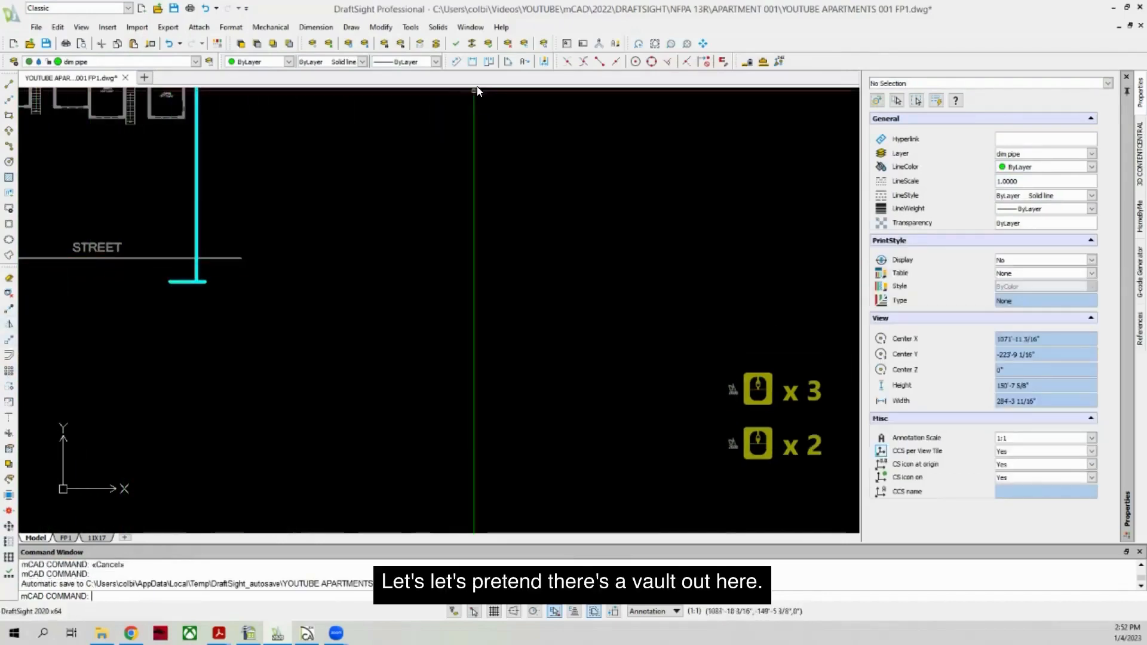
Step: Draw a rectangular vault of about 48 sq ft beside the supply pipe, just above the street line
{"action": "left_click", "coordinate": [9, 115]}
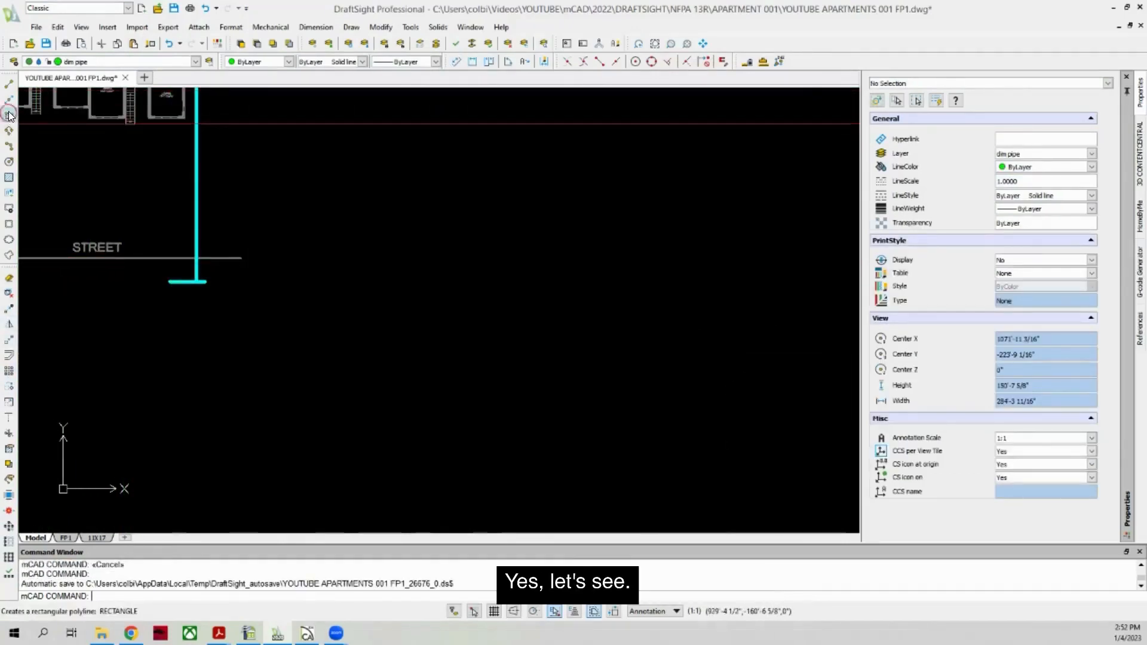
{"action": "scroll", "coordinate": [178, 206], "scroll_direction": "up", "scroll_amount": 3}
{"action": "left_click", "coordinate": [238, 237]}
{"action": "left_click", "coordinate": [274, 282]}
Step: Put the vault rectangle on the title layer and make TITLE REF the active layer
{"action": "left_click", "coordinate": [268, 192]}
{"action": "left_click", "coordinate": [253, 246]}
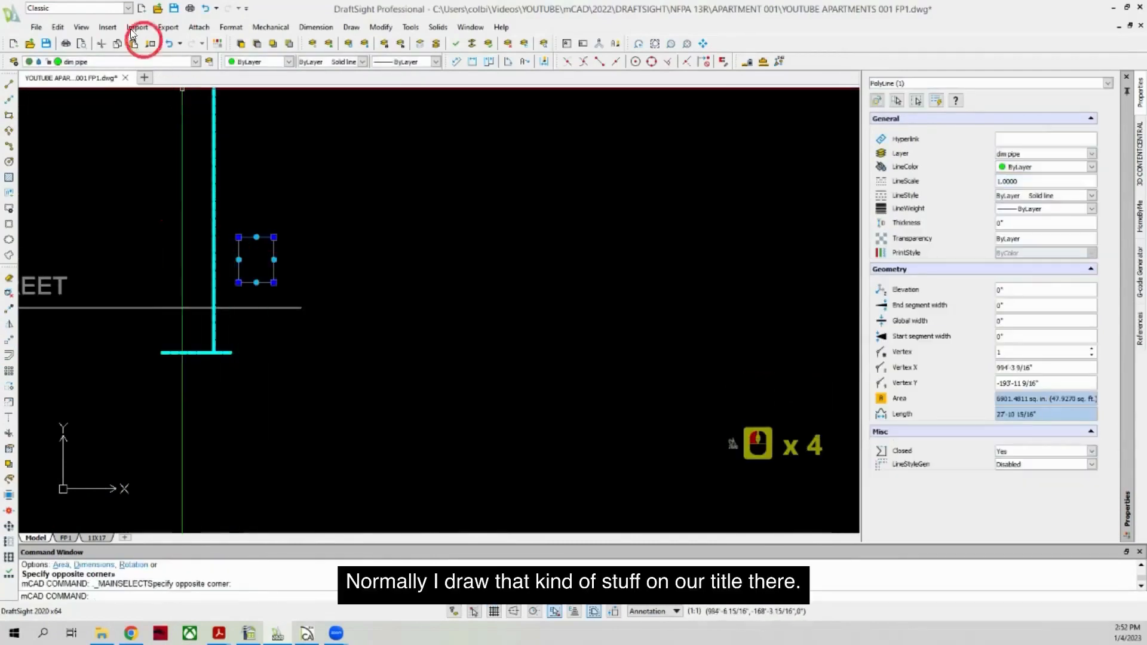
{"action": "left_click", "coordinate": [100, 63]}
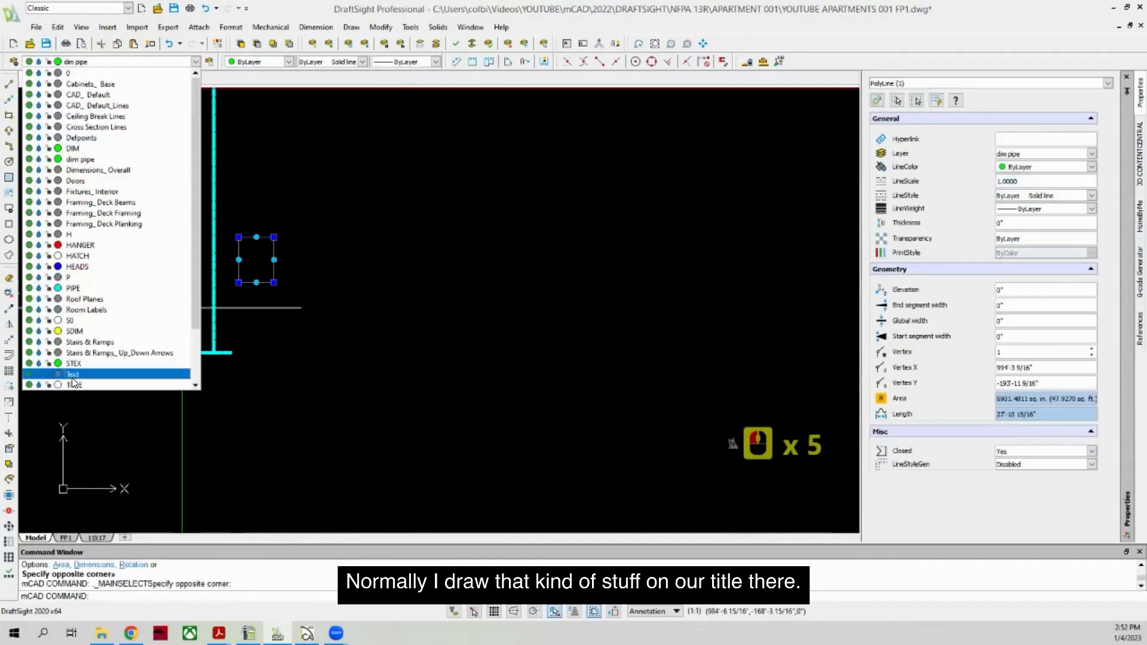
{"action": "left_click", "coordinate": [258, 285]}
{"action": "key", "text": "Escape"}
{"action": "left_click", "coordinate": [95, 62]}
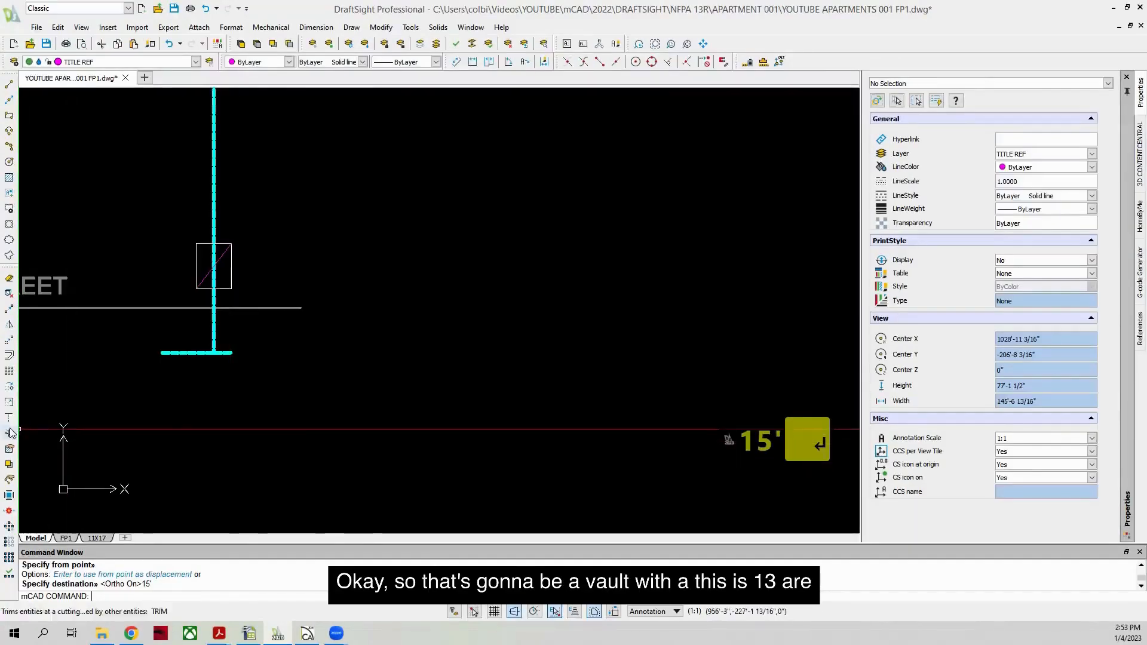
Step: Copy the single-outlet Siamese fire department connection symbol from the legend to the side of the vault
{"action": "scroll", "coordinate": [317, 280], "scroll_direction": "down", "scroll_amount": 10}
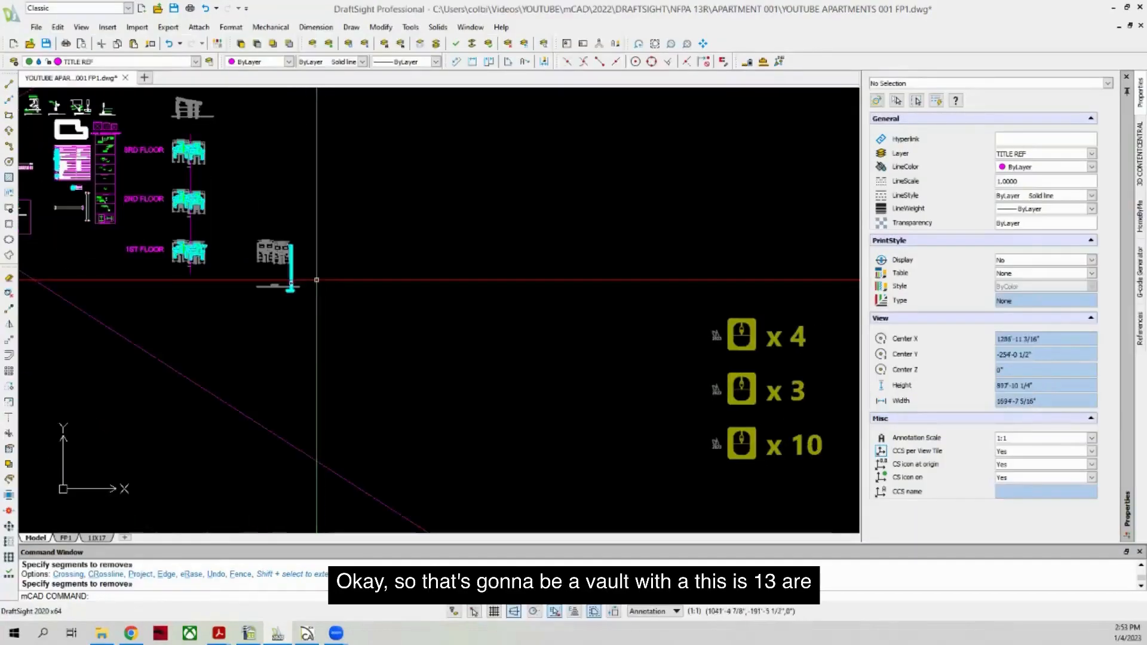
{"action": "scroll", "coordinate": [317, 279], "scroll_direction": "up", "scroll_amount": 14}
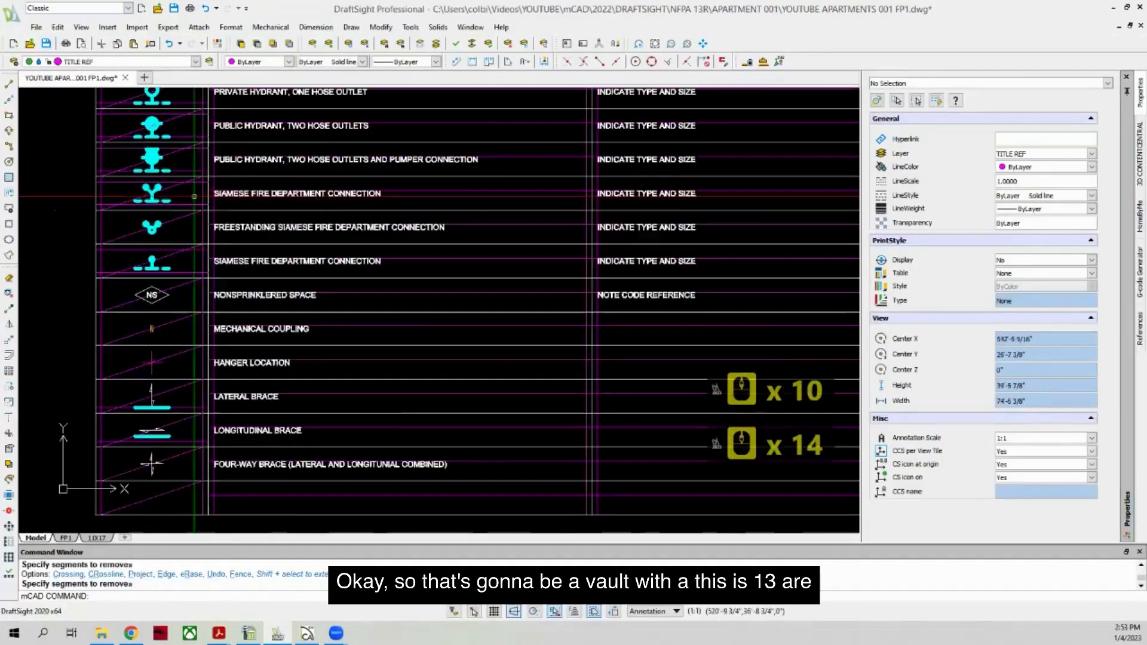
{"action": "scroll", "coordinate": [194, 196], "scroll_direction": "down", "scroll_amount": 3}
{"action": "scroll", "coordinate": [142, 262], "scroll_direction": "up", "scroll_amount": 5}
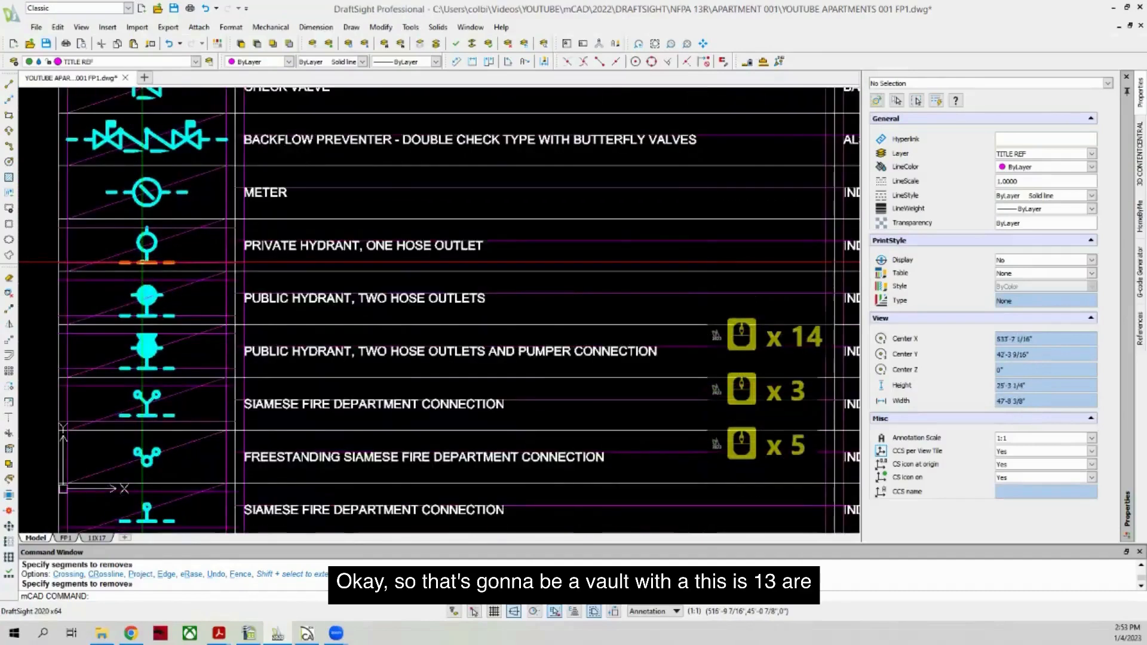
{"action": "scroll", "coordinate": [142, 262], "scroll_direction": "down", "scroll_amount": 5}
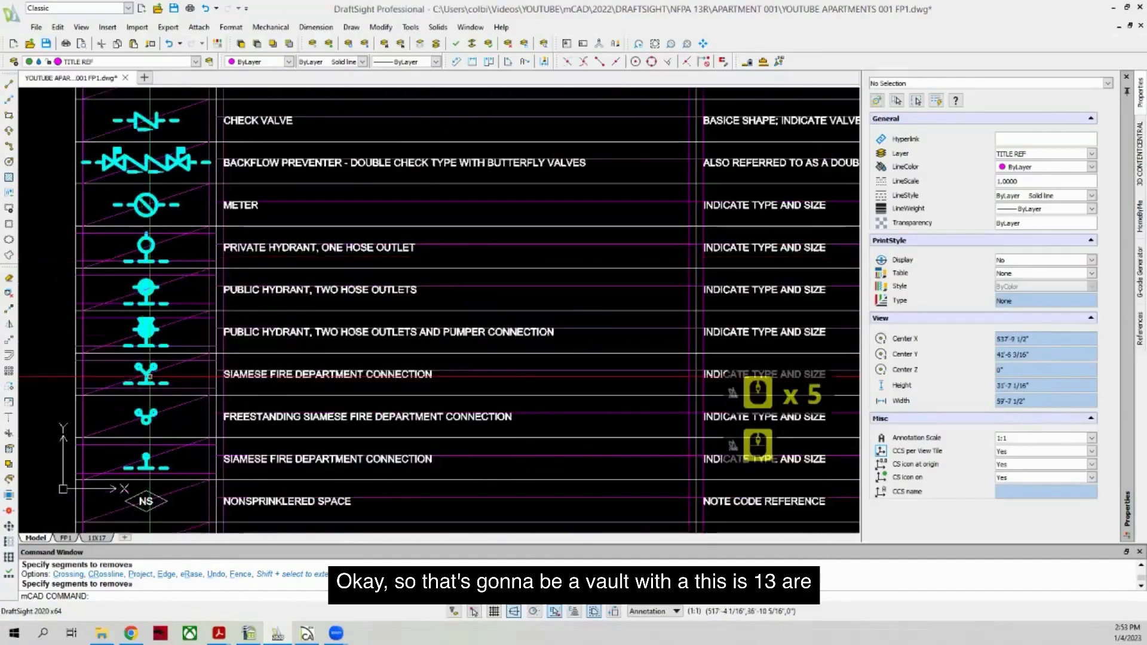
{"action": "scroll", "coordinate": [154, 439], "scroll_direction": "up", "scroll_amount": 7}
{"action": "left_click", "coordinate": [170, 328]}
{"action": "left_click", "coordinate": [235, 458]}
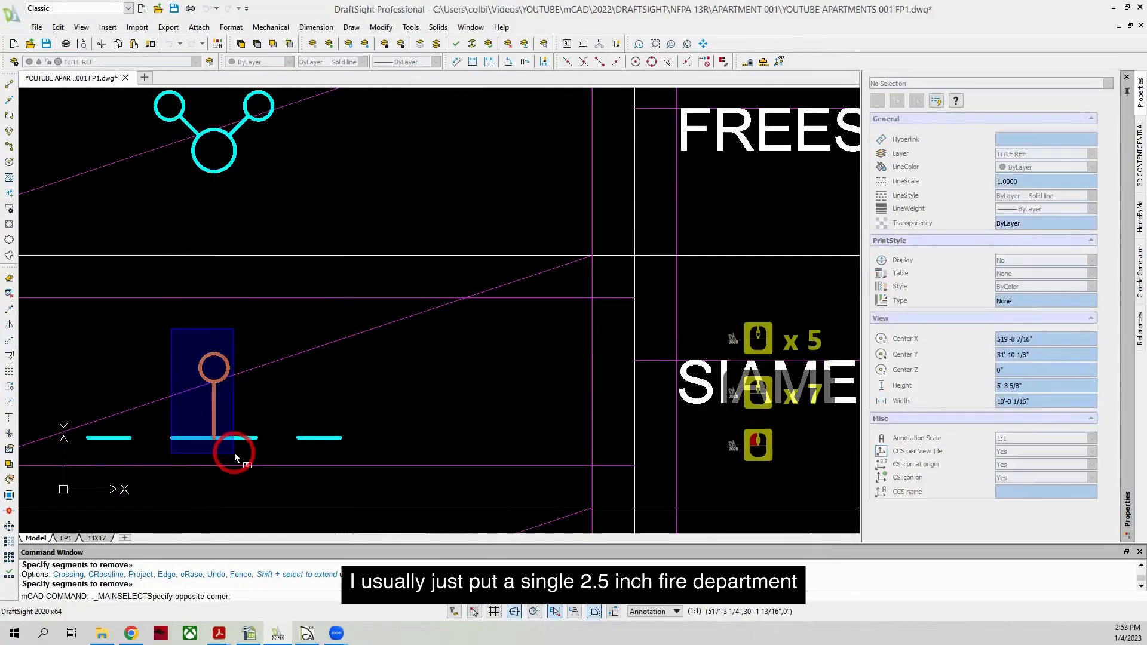
{"action": "type", "text": "co"}
{"action": "key", "text": "Return"}
{"action": "left_click", "coordinate": [214, 438]}
{"action": "left_click", "coordinate": [164, 394]}
{"action": "scroll", "coordinate": [165, 394], "scroll_direction": "down", "scroll_amount": 20}
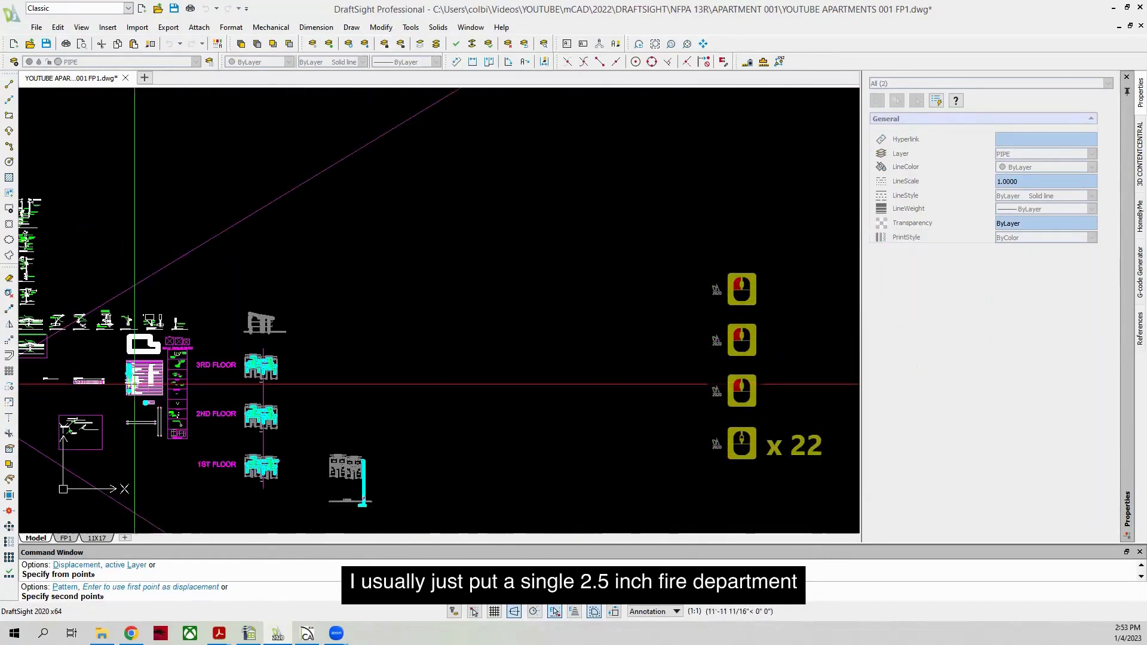
{"action": "scroll", "coordinate": [384, 505], "scroll_direction": "up", "scroll_amount": 7}
{"action": "scroll", "coordinate": [334, 503], "scroll_direction": "up", "scroll_amount": 7}
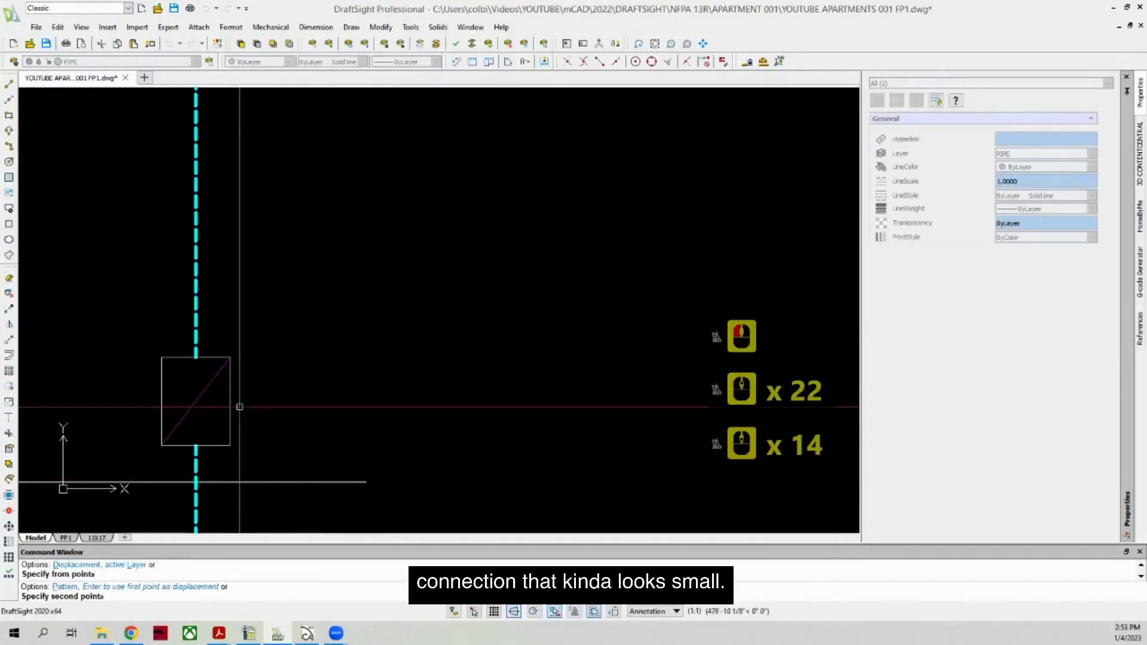
{"action": "left_click", "coordinate": [232, 402]}
{"action": "key", "text": "Escape"}
Step: Scale the fire department connection symbol by a factor of 2 about its pipe end at the vault wall
{"action": "scroll", "coordinate": [233, 405], "scroll_direction": "up", "scroll_amount": 5}
{"action": "scroll", "coordinate": [221, 387], "scroll_direction": "down", "scroll_amount": 3}
{"action": "left_click", "coordinate": [203, 367]}
{"action": "left_click", "coordinate": [249, 418]}
{"action": "scroll", "coordinate": [220, 382], "scroll_direction": "down", "scroll_amount": 1}
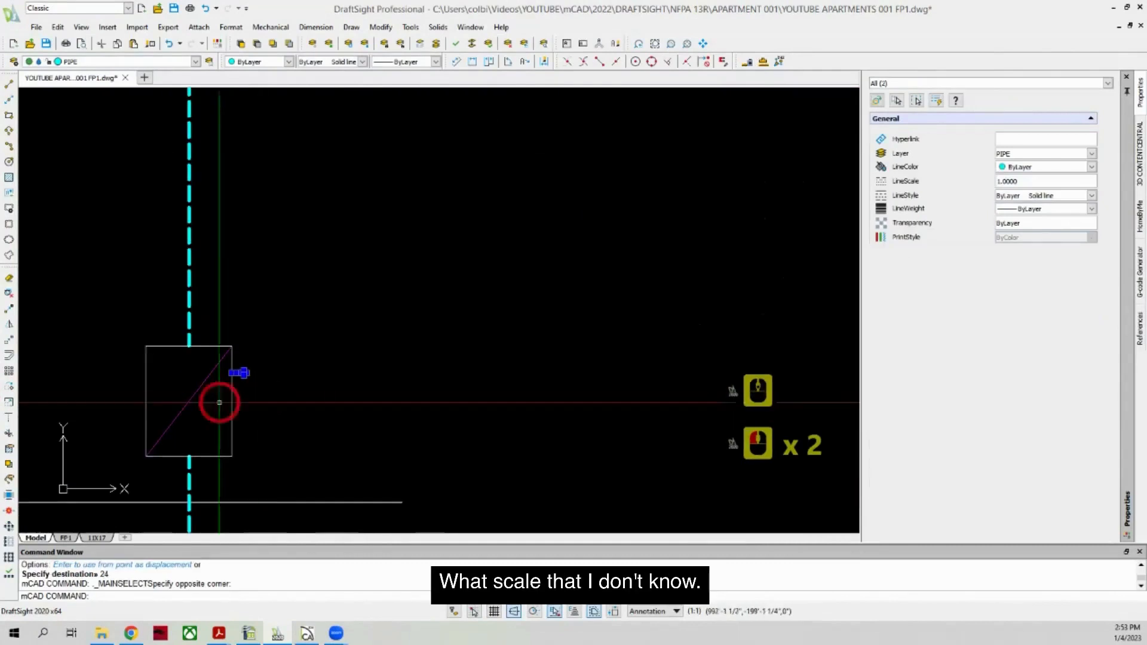
{"action": "left_click", "coordinate": [9, 404]}
{"action": "left_click", "coordinate": [251, 381]}
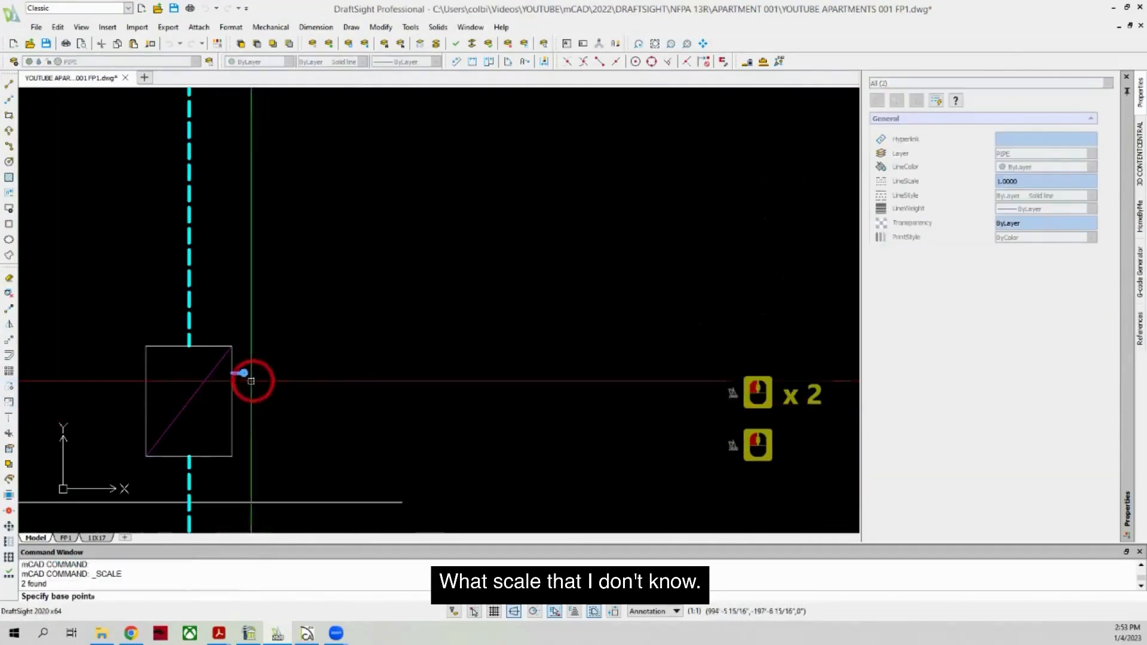
{"action": "left_click", "coordinate": [231, 373]}
{"action": "type", "text": "2"}
{"action": "key", "text": "Return"}
{"action": "scroll", "coordinate": [191, 344], "scroll_direction": "down", "scroll_amount": 5}
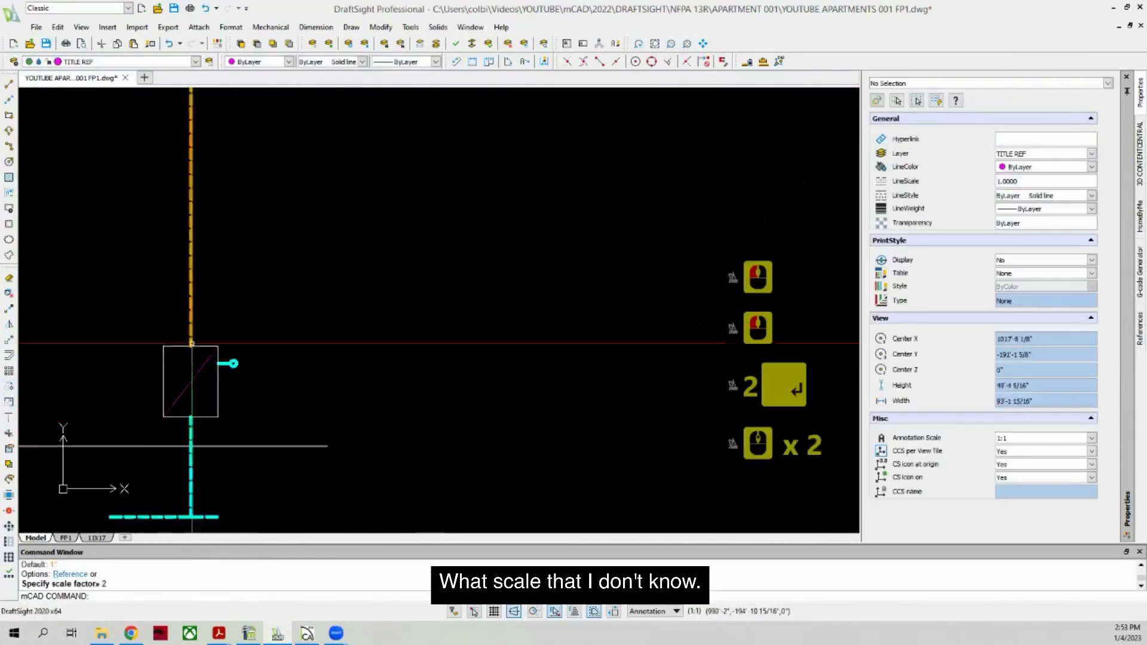
{"action": "scroll", "coordinate": [190, 341], "scroll_direction": "down", "scroll_amount": 2}
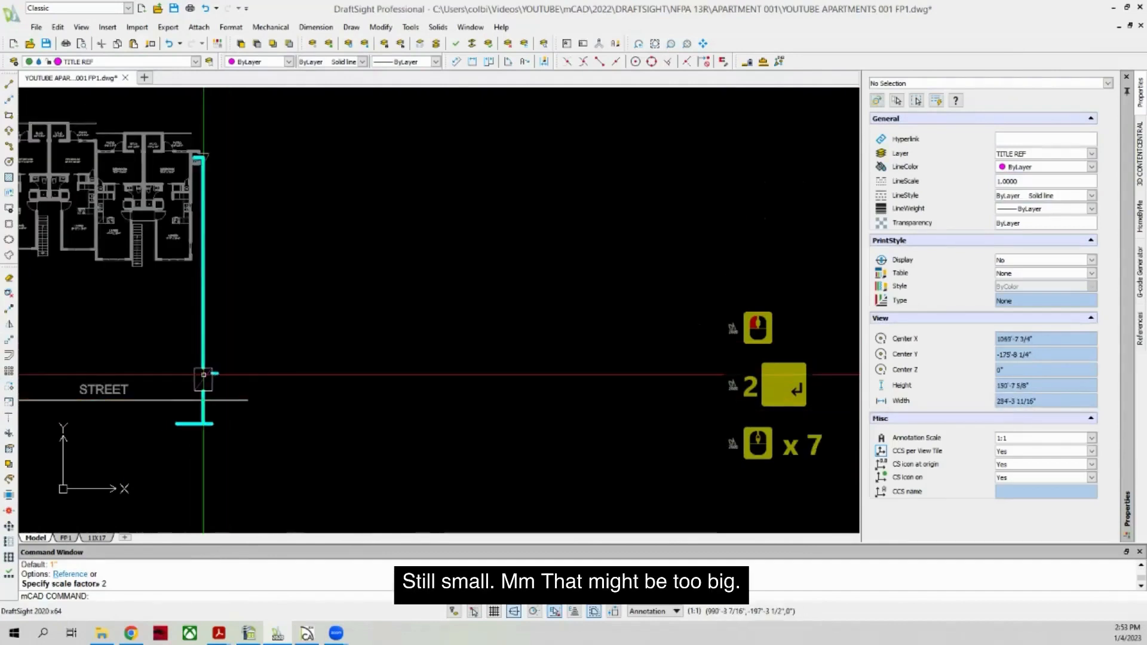
Step: Match the fire department connection's short pipe to the properties of the dashed supply pipe
{"action": "scroll", "coordinate": [200, 362], "scroll_direction": "up", "scroll_amount": 8}
{"action": "left_click", "coordinate": [226, 332]}
{"action": "key", "text": "Escape"}
{"action": "scroll", "coordinate": [281, 391], "scroll_direction": "down", "scroll_amount": 7}
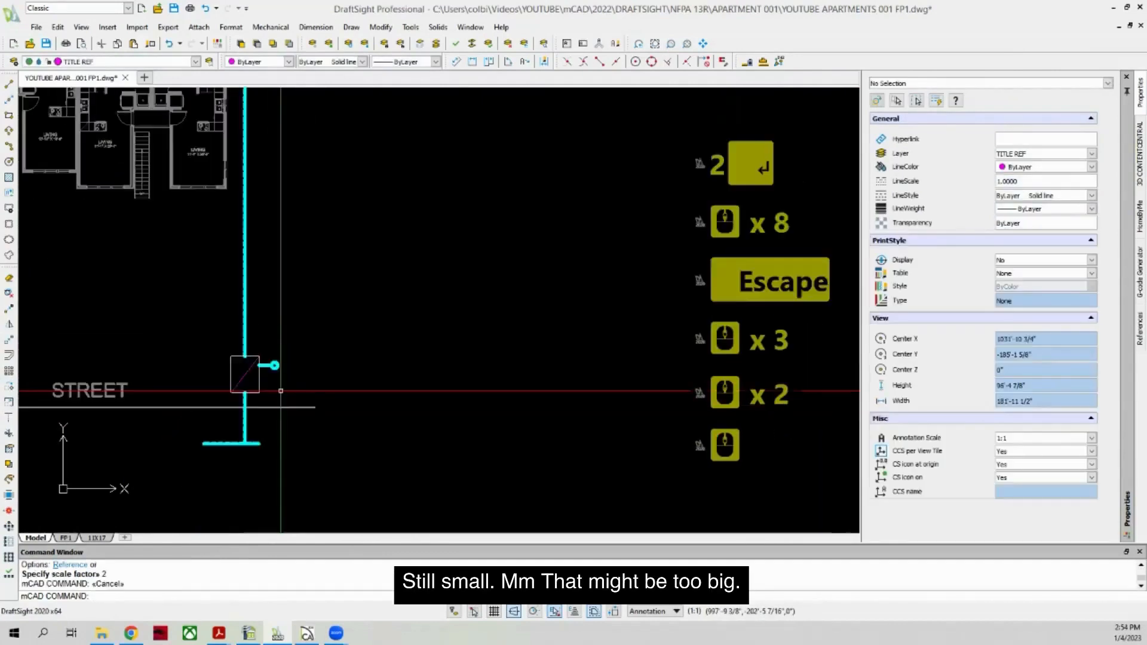
{"action": "scroll", "coordinate": [281, 391], "scroll_direction": "up", "scroll_amount": 4}
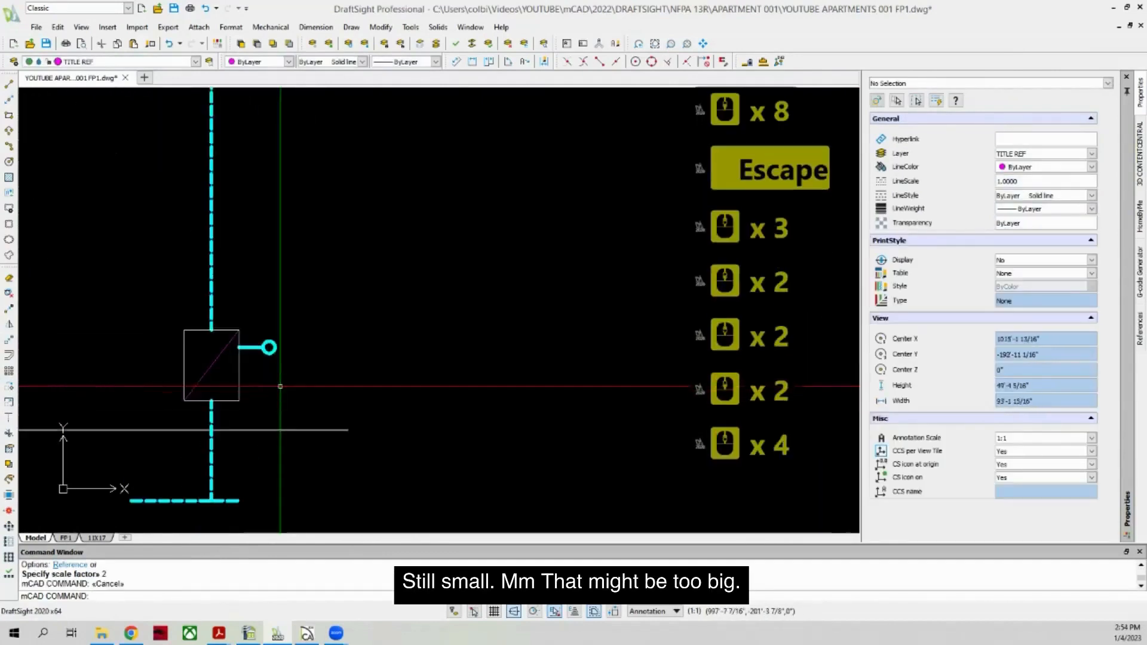
{"action": "left_click", "coordinate": [150, 43]}
{"action": "right_click", "coordinate": [251, 383]}
{"action": "scroll", "coordinate": [251, 383], "scroll_direction": "down", "scroll_amount": 7}
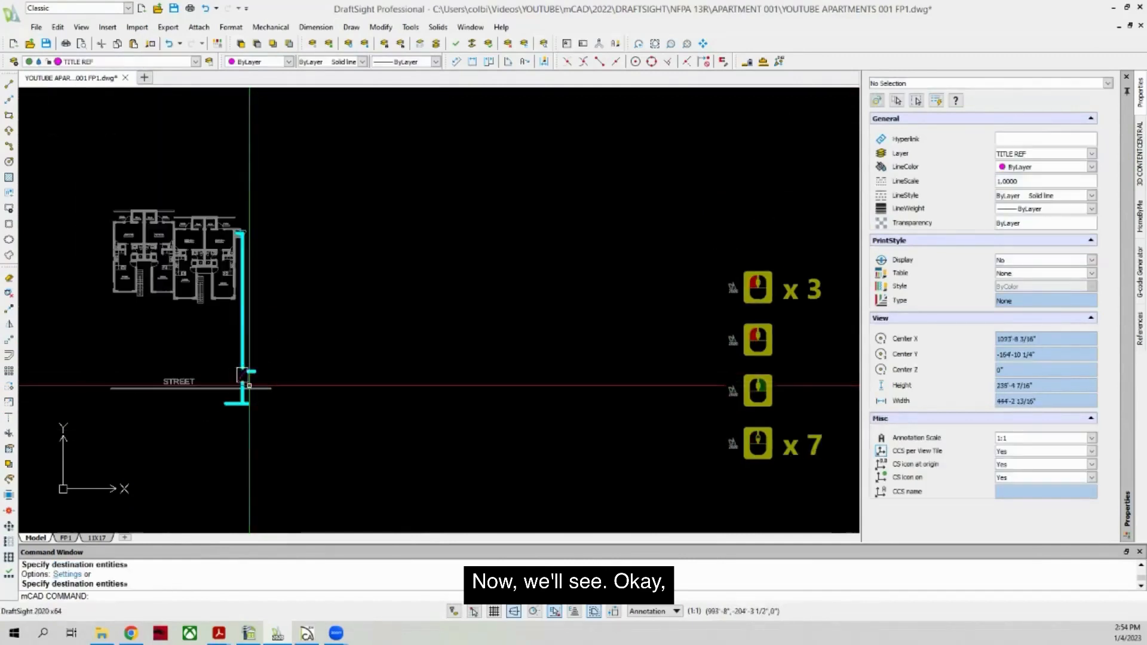
{"action": "scroll", "coordinate": [253, 430], "scroll_direction": "up", "scroll_amount": 6}
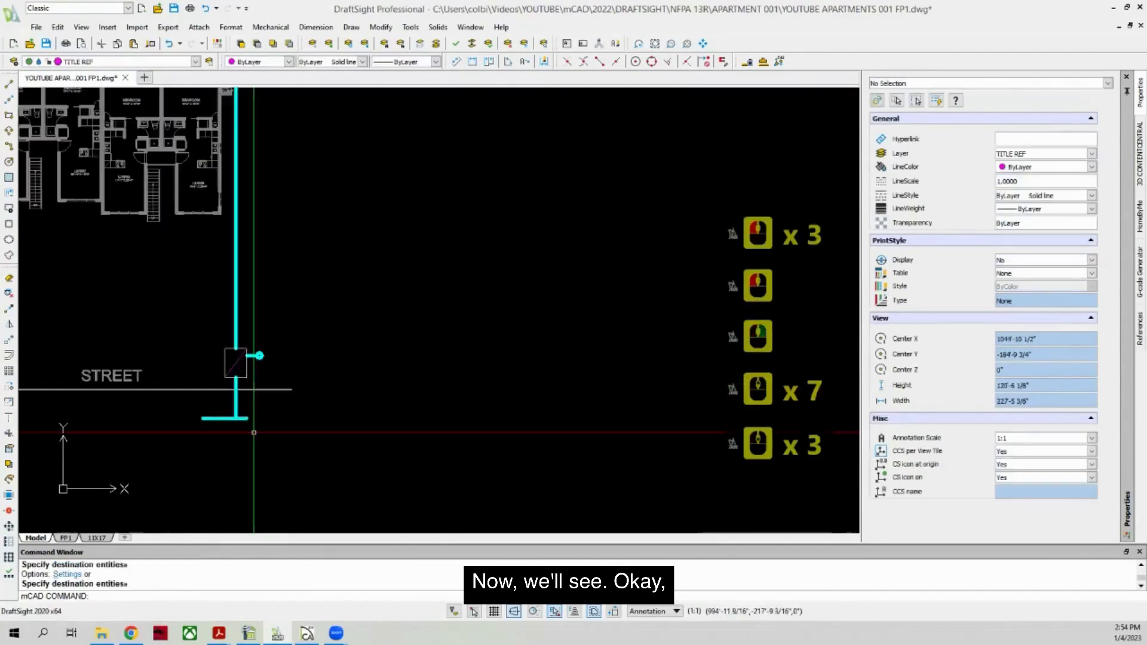
Step: Stretch both ends of the horizontal main below the street line well past the supply pipe
{"action": "scroll", "coordinate": [255, 427], "scroll_direction": "down", "scroll_amount": 3}
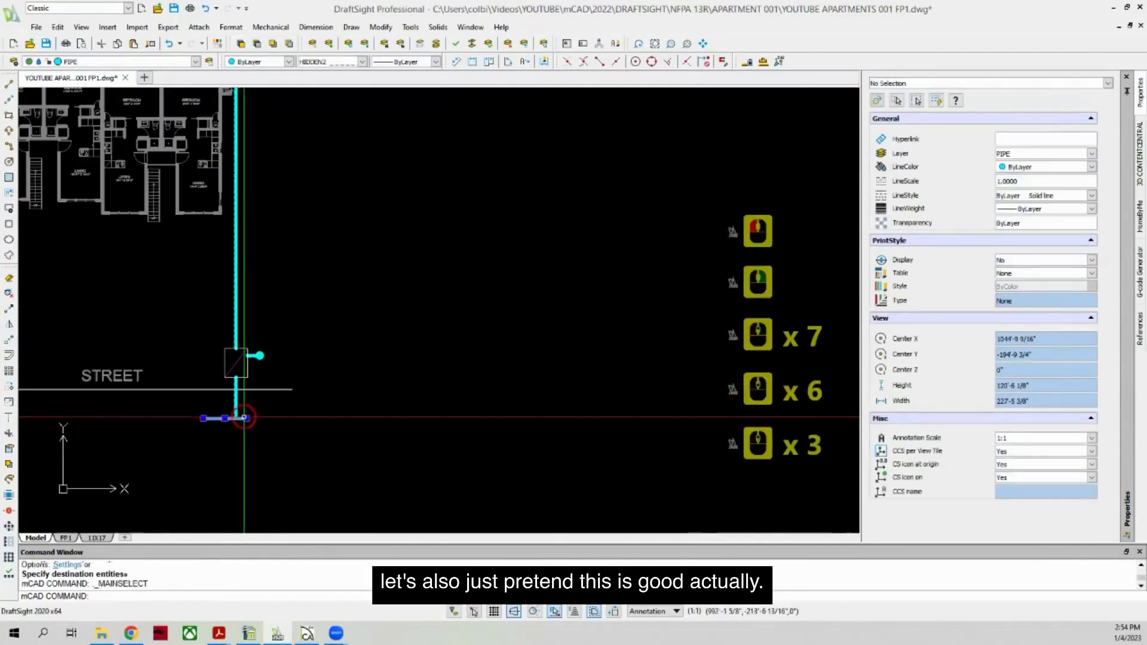
{"action": "left_click", "coordinate": [245, 418]}
{"action": "left_click", "coordinate": [246, 418]}
{"action": "left_click", "coordinate": [331, 418]}
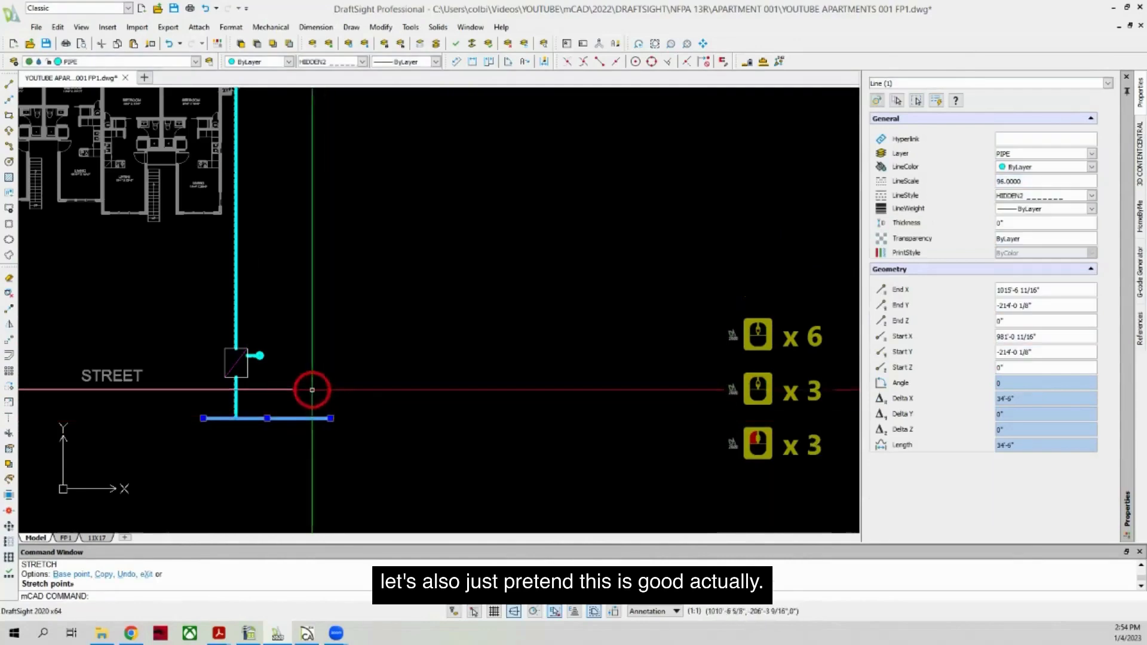
{"action": "scroll", "coordinate": [218, 448], "scroll_direction": "down", "scroll_amount": 3}
{"action": "scroll", "coordinate": [218, 430], "scroll_direction": "up", "scroll_amount": 3}
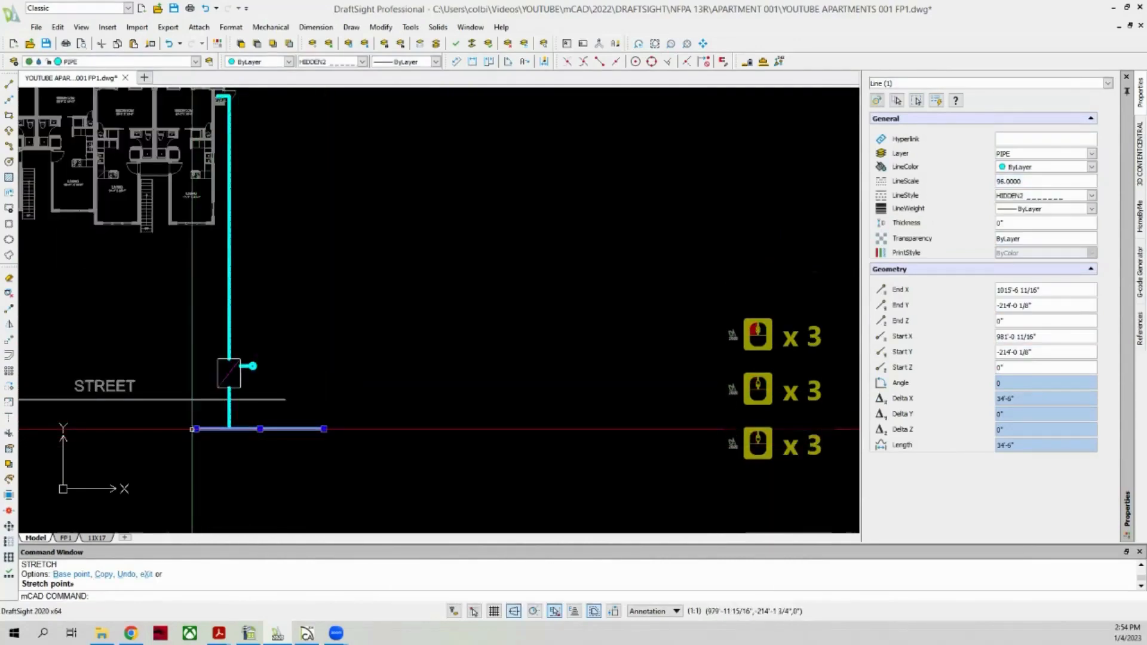
{"action": "scroll", "coordinate": [149, 427], "scroll_direction": "down", "scroll_amount": 3}
{"action": "key", "text": "Escape"}
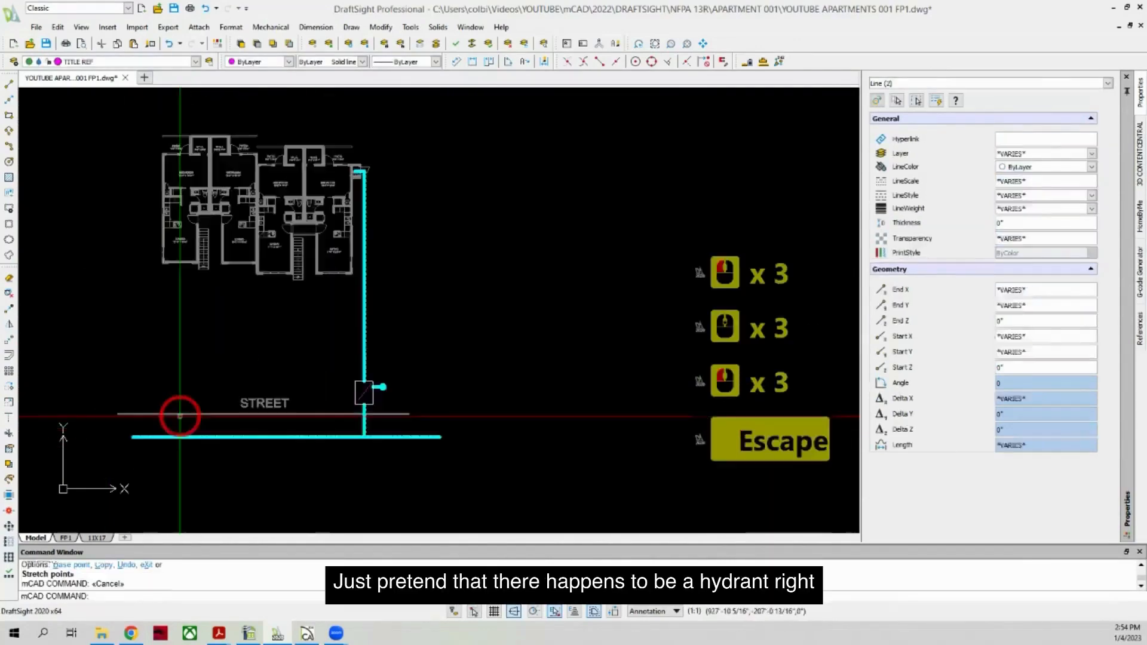
Step: Copy the fire hydrant symbol from the legend and place it on the main at the far end of the street
{"action": "scroll", "coordinate": [180, 416], "scroll_direction": "down", "scroll_amount": 5}
{"action": "scroll", "coordinate": [180, 416], "scroll_direction": "down", "scroll_amount": 8}
{"action": "scroll", "coordinate": [98, 340], "scroll_direction": "up", "scroll_amount": 9}
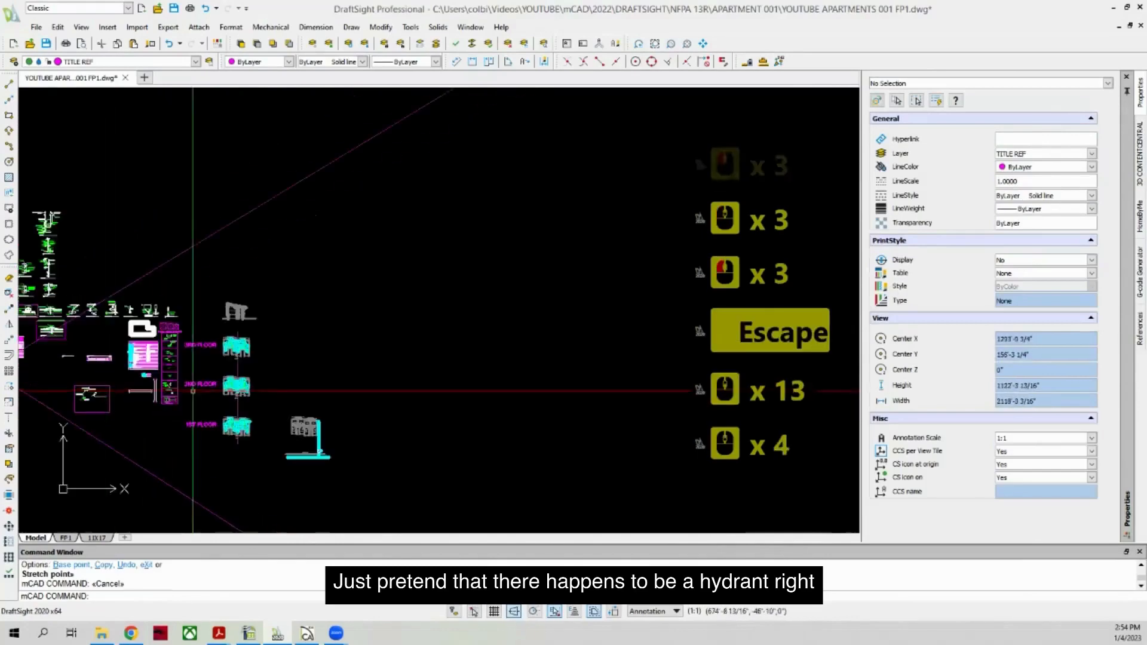
{"action": "scroll", "coordinate": [120, 346], "scroll_direction": "up", "scroll_amount": 7}
{"action": "scroll", "coordinate": [230, 359], "scroll_direction": "down", "scroll_amount": 4}
{"action": "scroll", "coordinate": [230, 358], "scroll_direction": "up", "scroll_amount": 6}
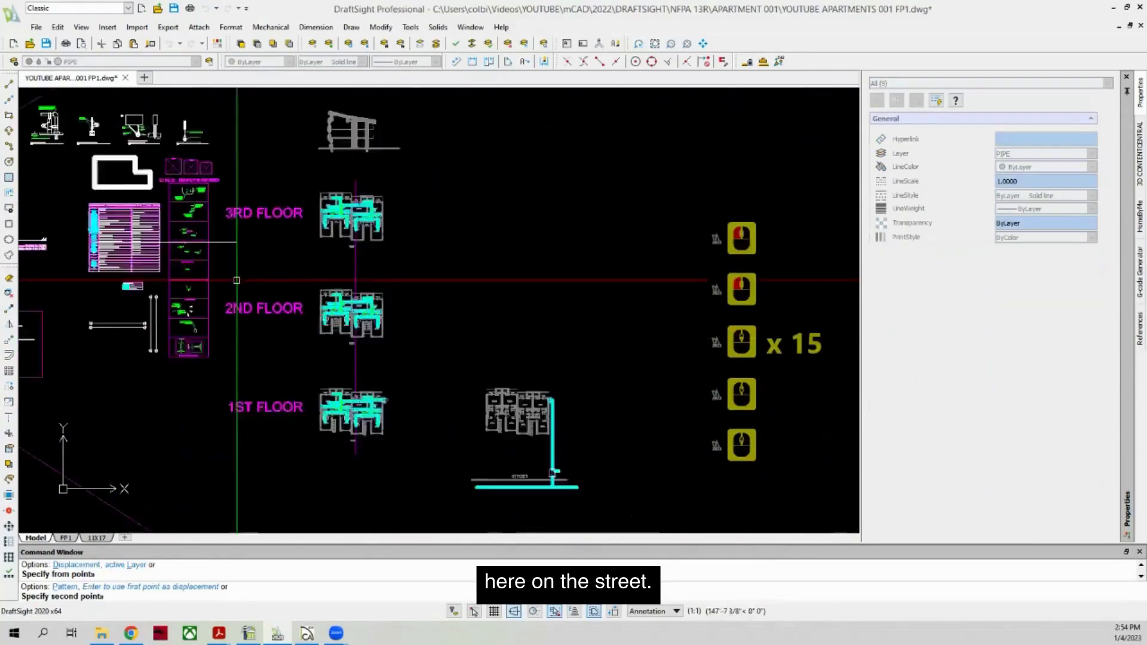
{"action": "scroll", "coordinate": [238, 279], "scroll_direction": "down", "scroll_amount": 2}
{"action": "scroll", "coordinate": [402, 402], "scroll_direction": "up", "scroll_amount": 10}
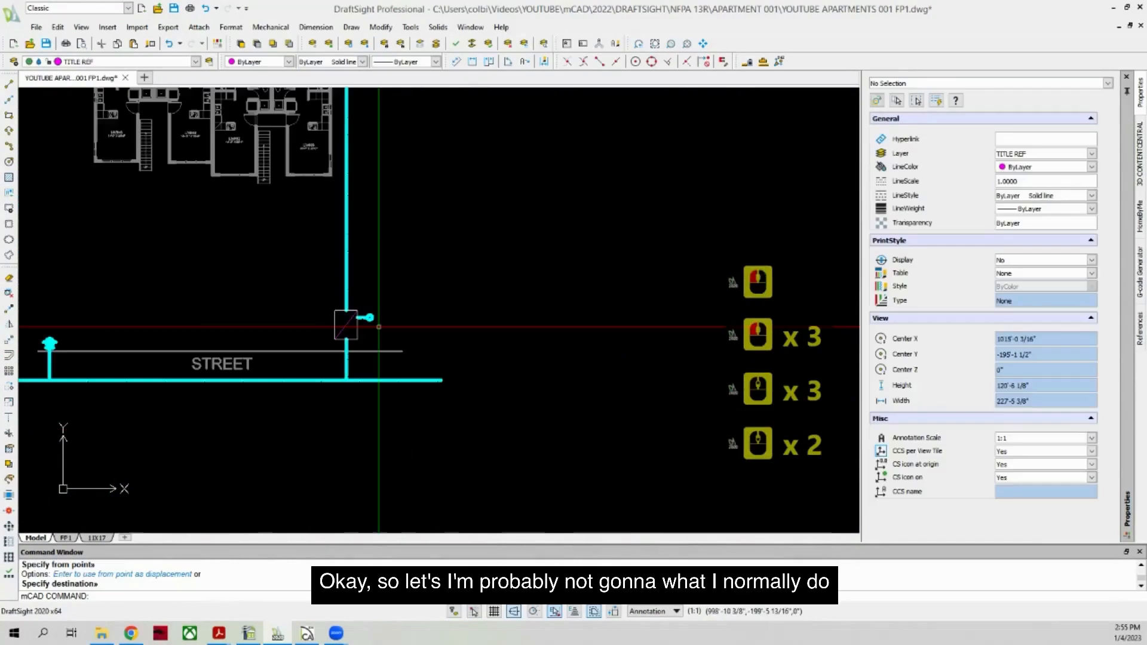
{"action": "scroll", "coordinate": [335, 335], "scroll_direction": "down", "scroll_amount": 2}
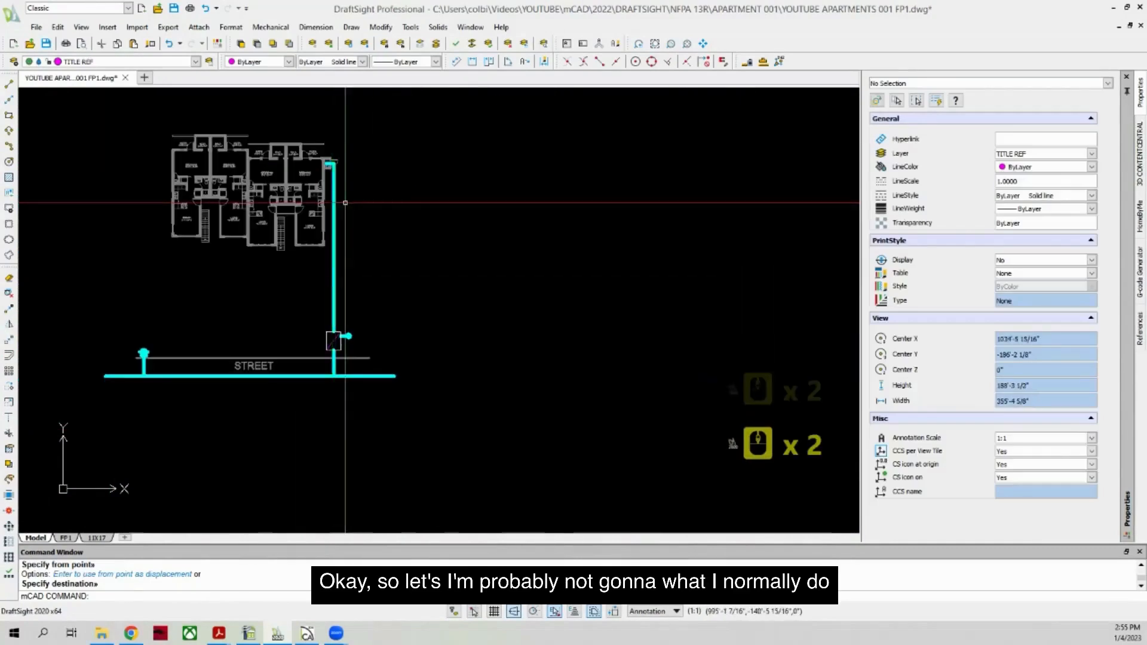
Step: Add linear dimensions to the underground pipe segments between the street main, vault and riser room on the TITLE REF layer
{"action": "left_click", "coordinate": [195, 62]}
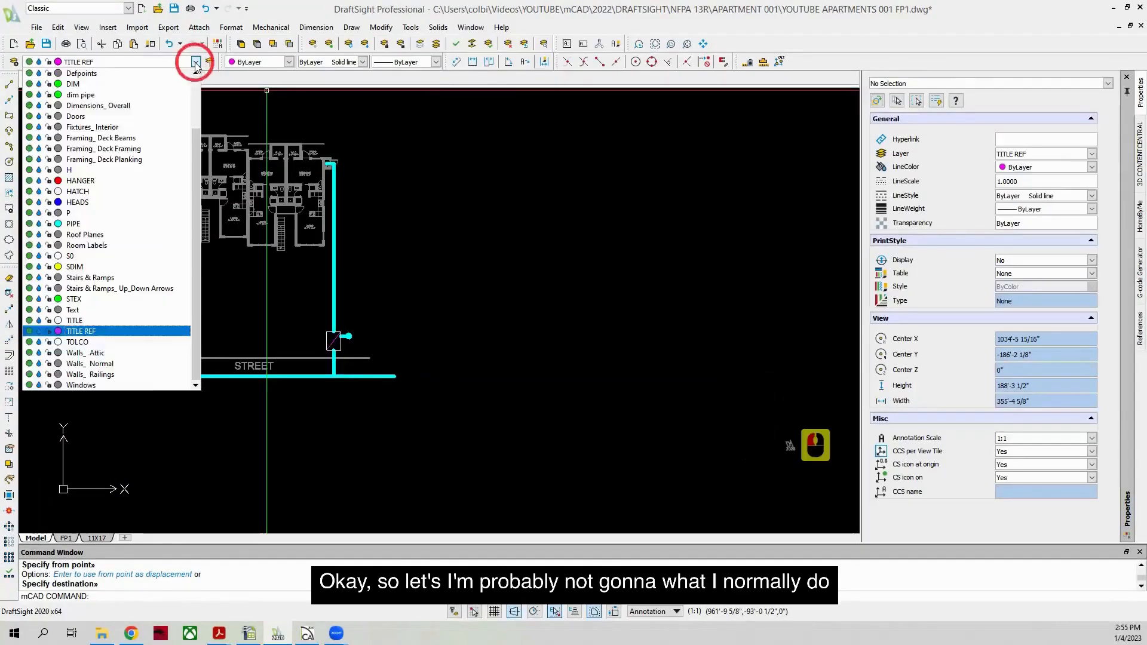
{"action": "left_click", "coordinate": [196, 62]}
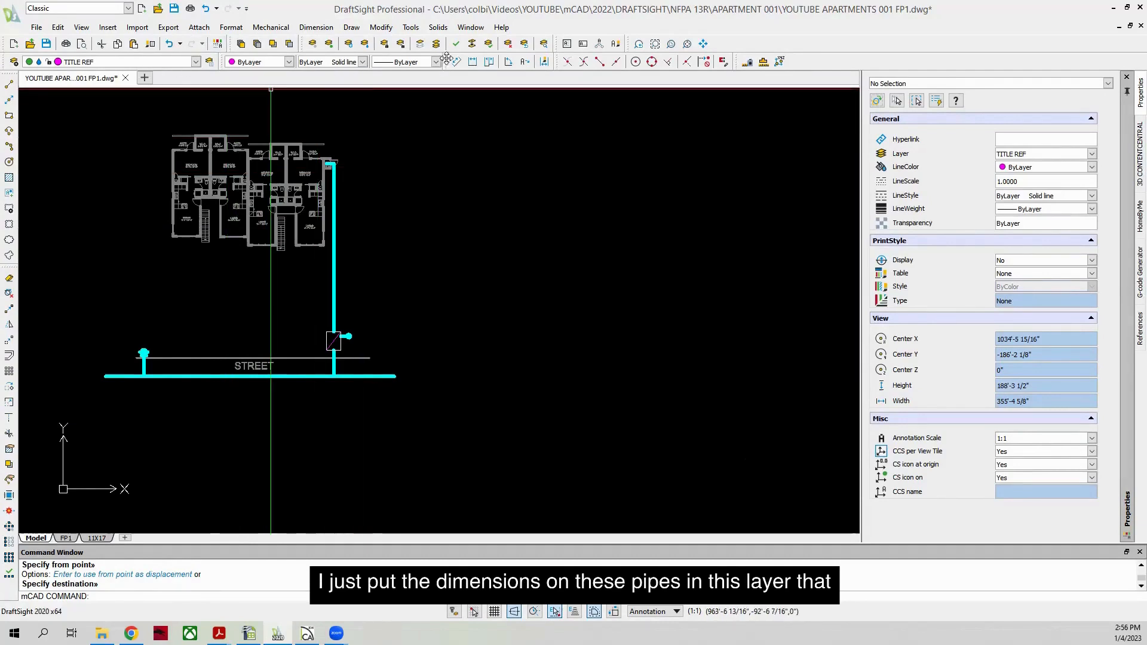
{"action": "left_click", "coordinate": [473, 62]}
{"action": "scroll", "coordinate": [378, 358], "scroll_direction": "up", "scroll_amount": 5}
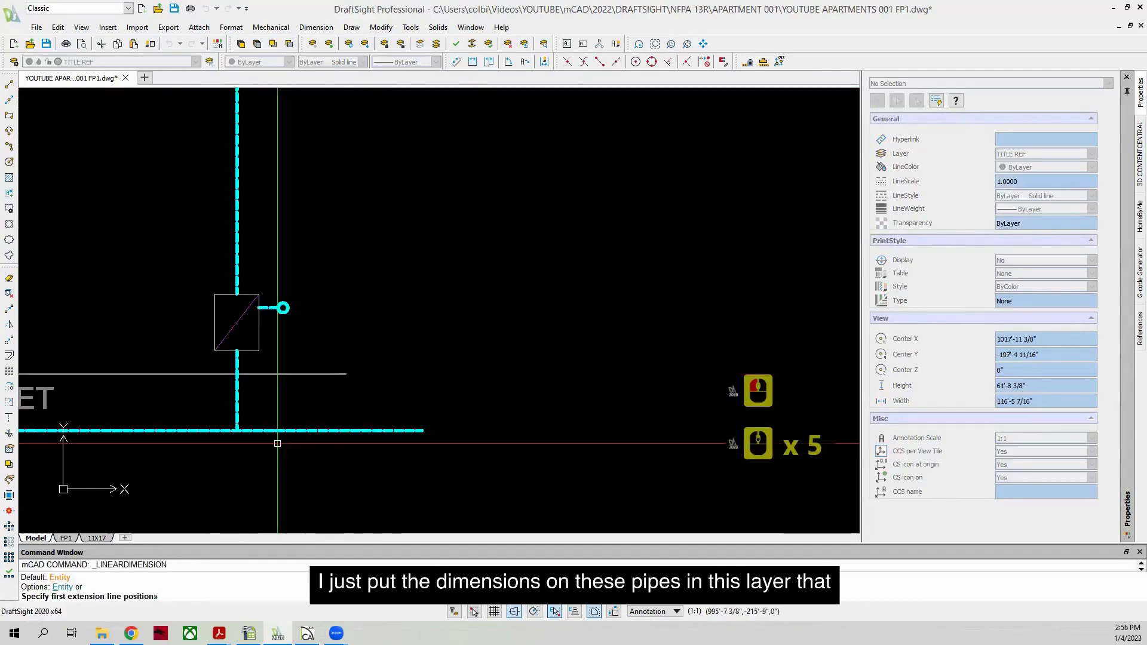
{"action": "left_click", "coordinate": [237, 322]}
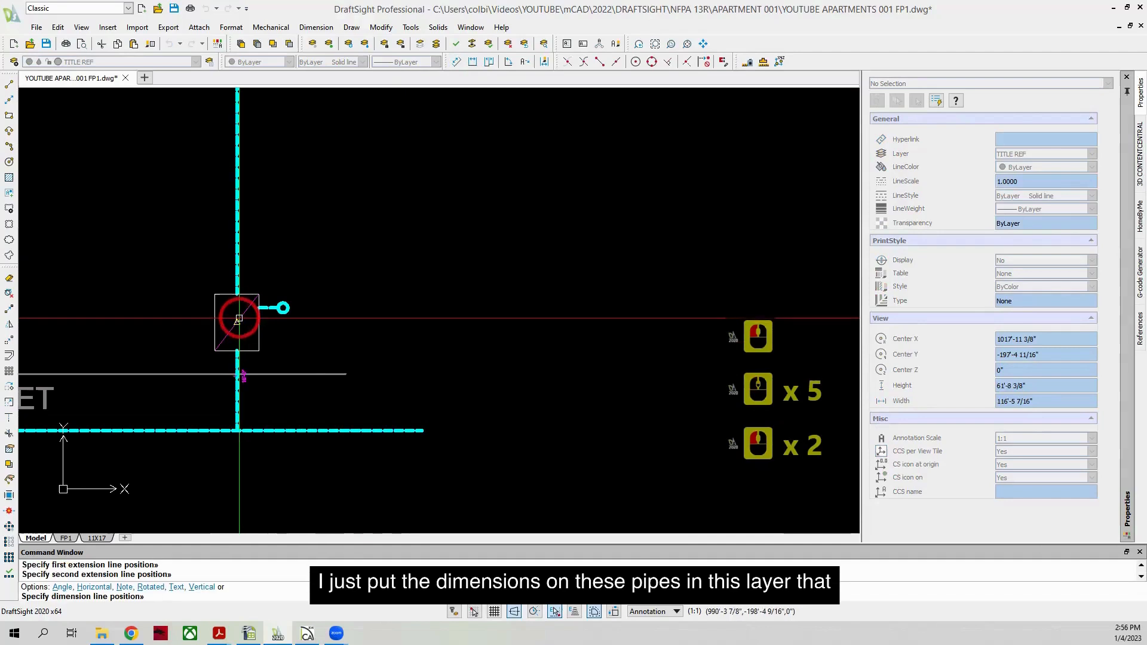
{"action": "left_click", "coordinate": [232, 324]}
{"action": "scroll", "coordinate": [226, 333], "scroll_direction": "up", "scroll_amount": 8}
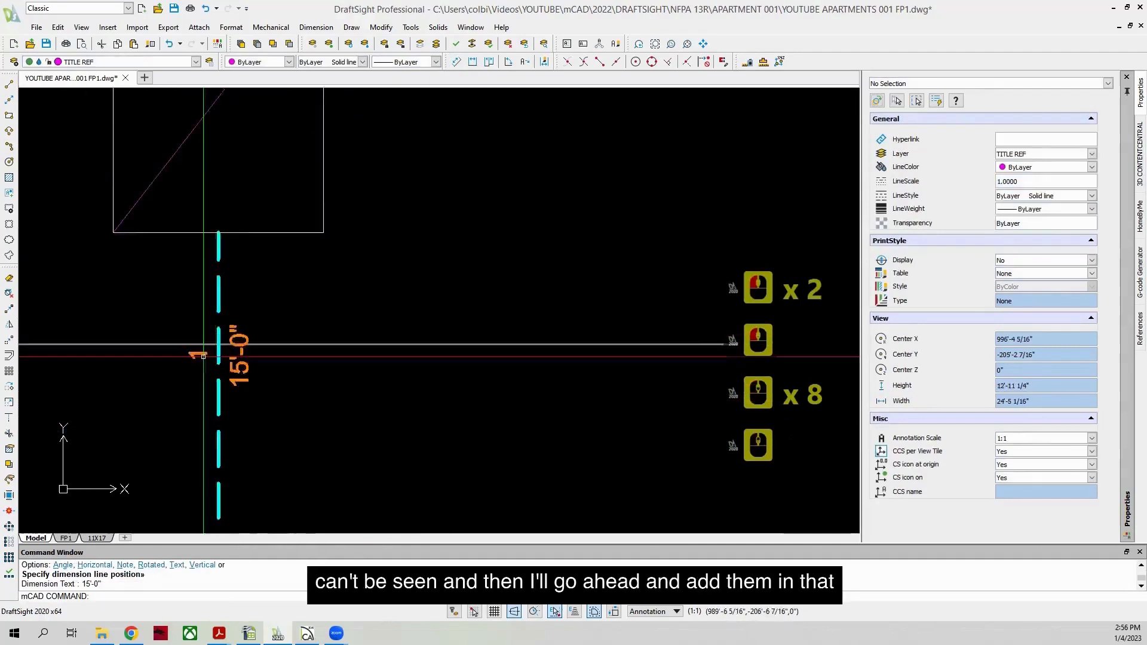
{"action": "scroll", "coordinate": [216, 299], "scroll_direction": "down", "scroll_amount": 7}
{"action": "scroll", "coordinate": [188, 251], "scroll_direction": "down", "scroll_amount": 3}
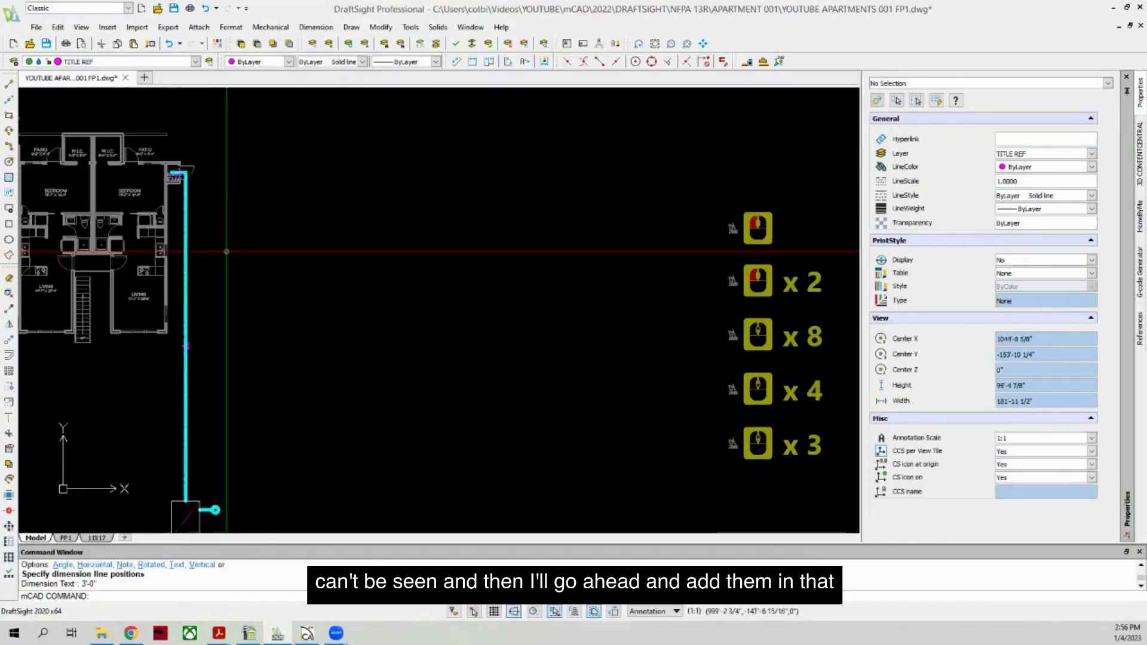
Step: Delete the riser room's size text and move the RISER label up clear of the pipe dimension
{"action": "scroll", "coordinate": [175, 180], "scroll_direction": "up", "scroll_amount": 7}
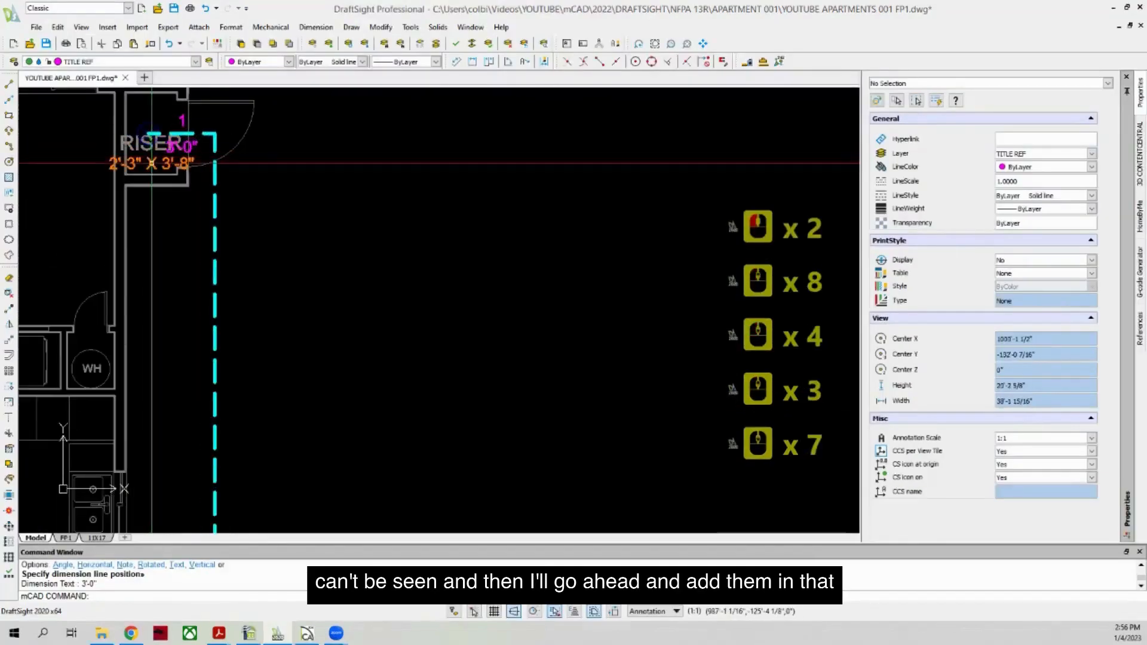
{"action": "left_click", "coordinate": [153, 163]}
{"action": "key", "text": "Delete"}
{"action": "scroll", "coordinate": [52, 209], "scroll_direction": "down", "scroll_amount": 3}
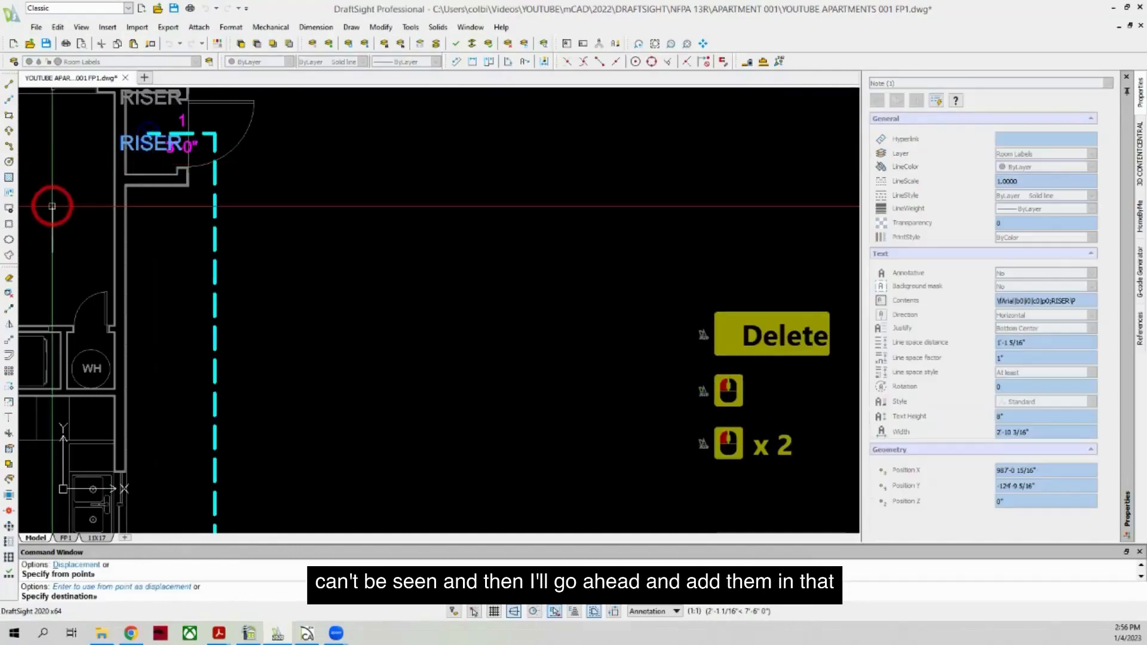
{"action": "scroll", "coordinate": [55, 217], "scroll_direction": "down", "scroll_amount": 2}
{"action": "scroll", "coordinate": [56, 218], "scroll_direction": "down", "scroll_amount": 11}
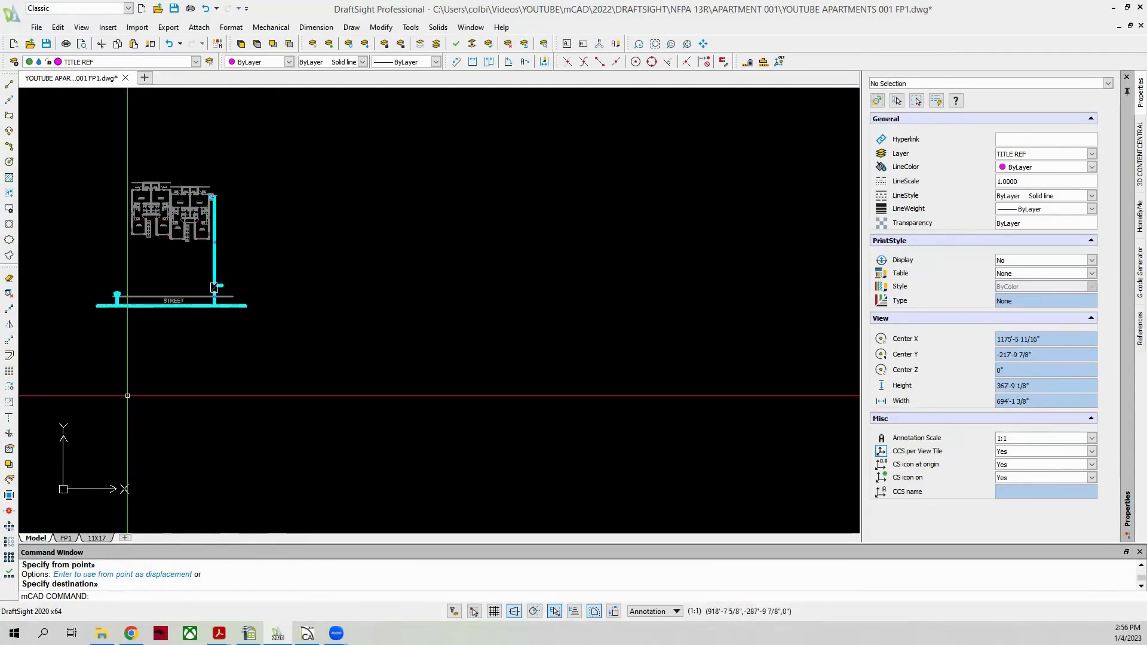
Step: On the FP1 sheet, copy the details viewport outside the title border and stretch the copy's lower edge downward
{"action": "left_click", "coordinate": [73, 538]}
{"action": "left_click", "coordinate": [10, 310]}
{"action": "left_click", "coordinate": [169, 147]}
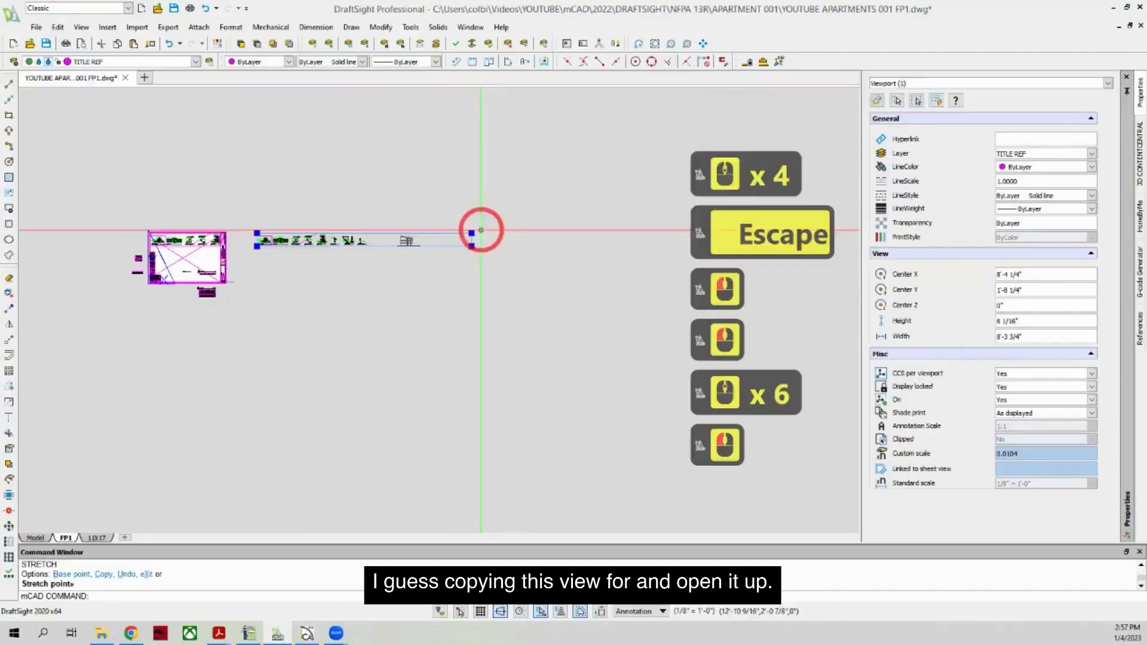
{"action": "left_click", "coordinate": [468, 302]}
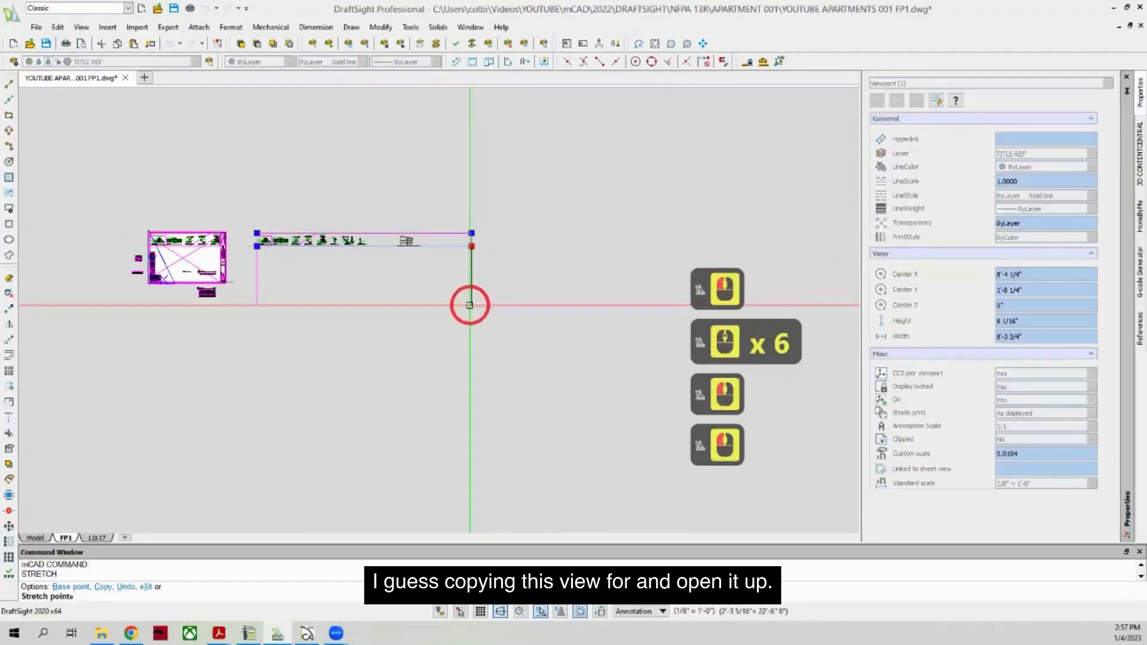
Step: Move the cropped floor plan viewport closer to the title border on the FP1 sheet
{"action": "left_click", "coordinate": [176, 311]}
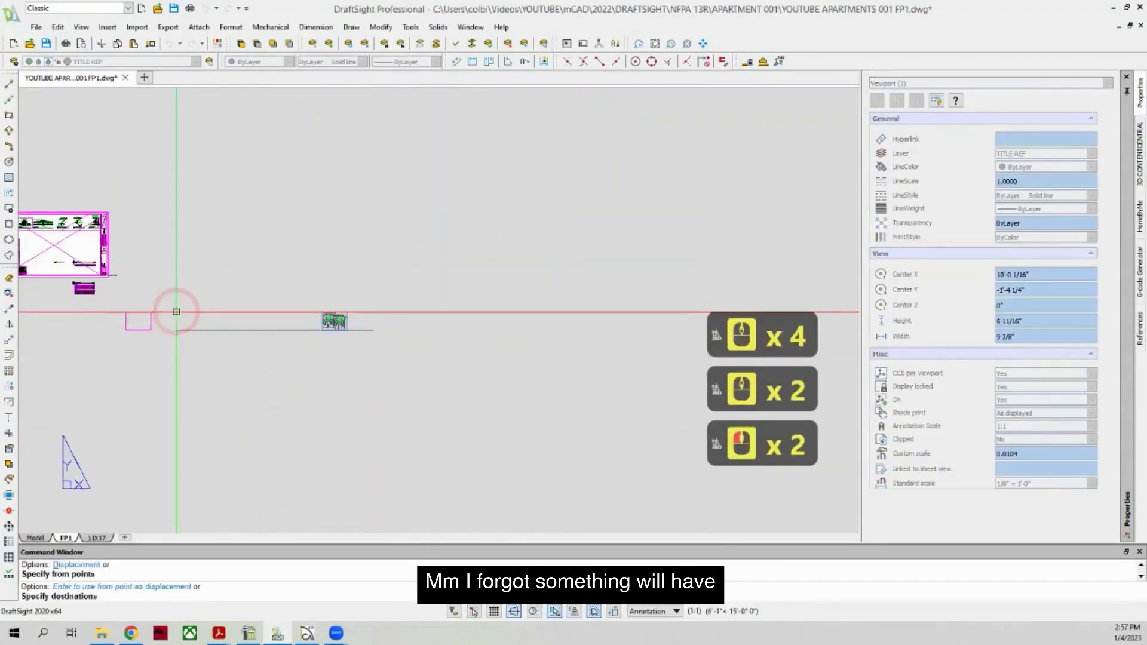
{"action": "left_click", "coordinate": [192, 325]}
{"action": "left_click", "coordinate": [161, 331]}
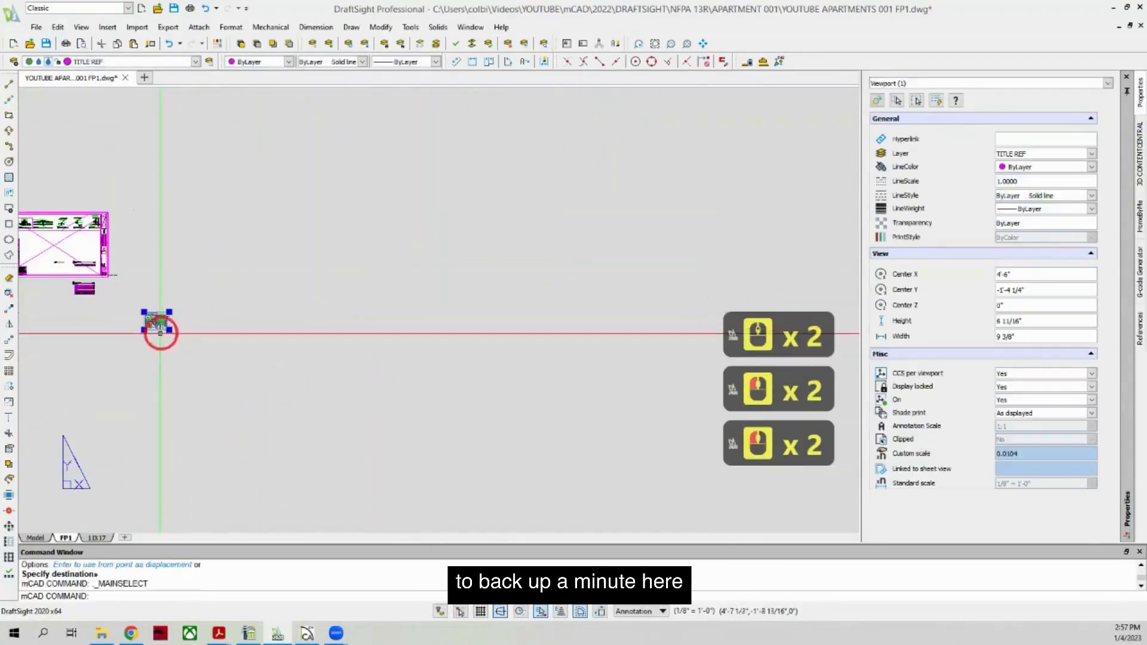
{"action": "left_click", "coordinate": [13, 336]}
{"action": "left_click", "coordinate": [154, 346]}
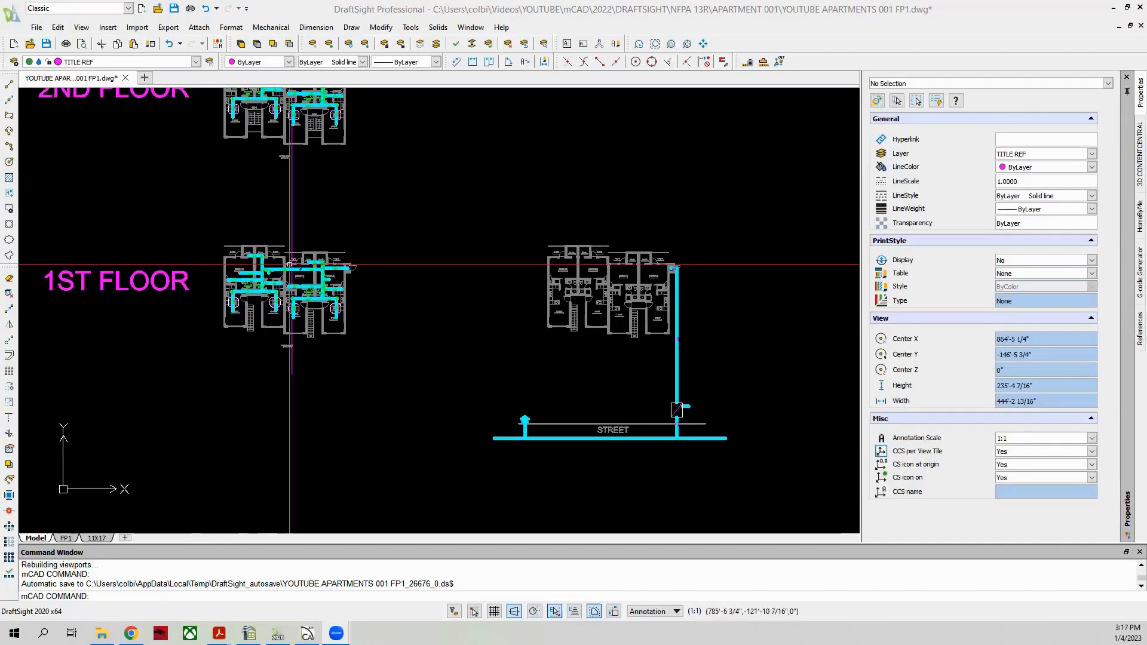
Step: Copy the R5734 sidewall sprinkler symbol from the sprinkler legend to the first-floor left stair landing wall and rotate it to face the stairs
{"action": "scroll", "coordinate": [279, 264], "scroll_direction": "up", "scroll_amount": 2}
{"action": "scroll", "coordinate": [220, 366], "scroll_direction": "down", "scroll_amount": 2}
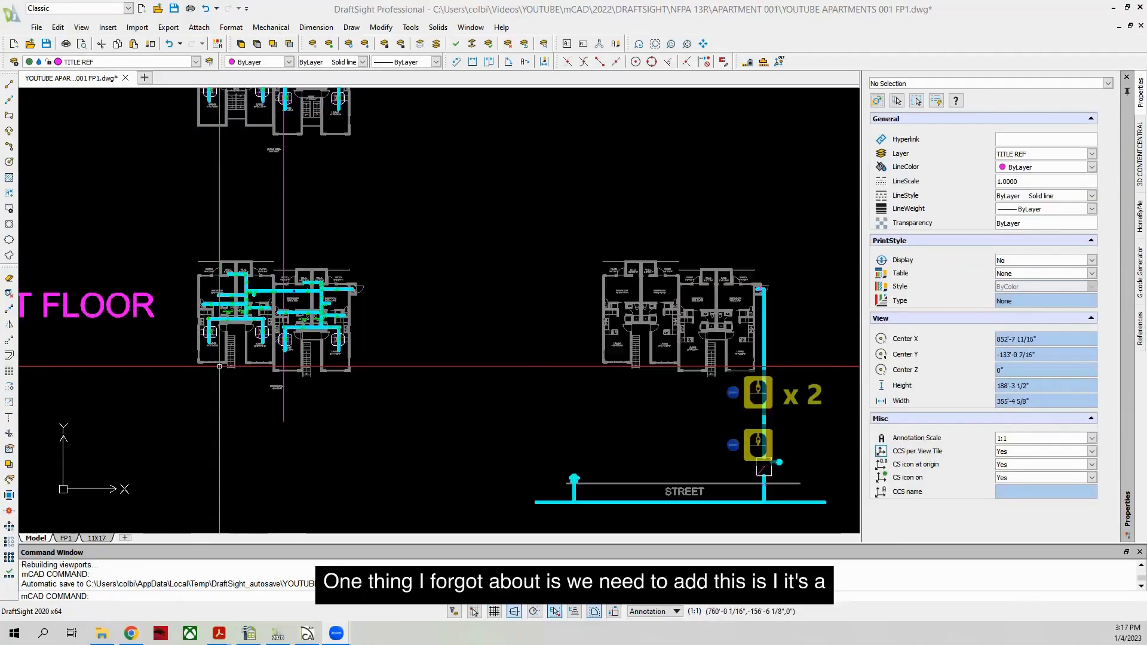
{"action": "scroll", "coordinate": [219, 364], "scroll_direction": "up", "scroll_amount": 1}
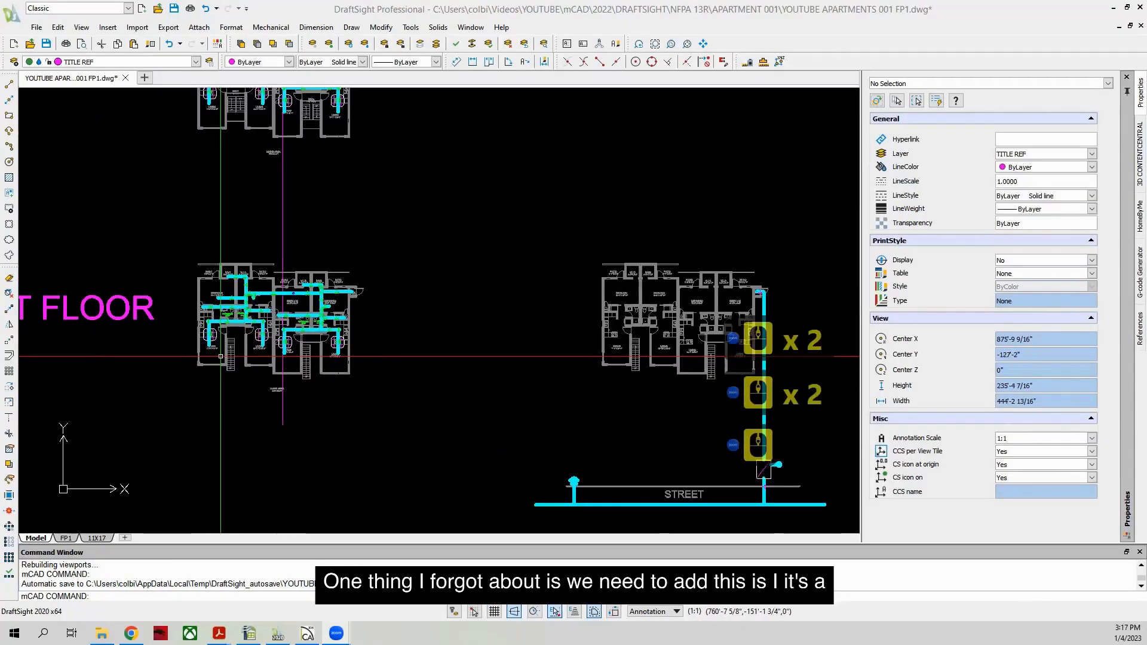
{"action": "scroll", "coordinate": [220, 356], "scroll_direction": "up", "scroll_amount": 1}
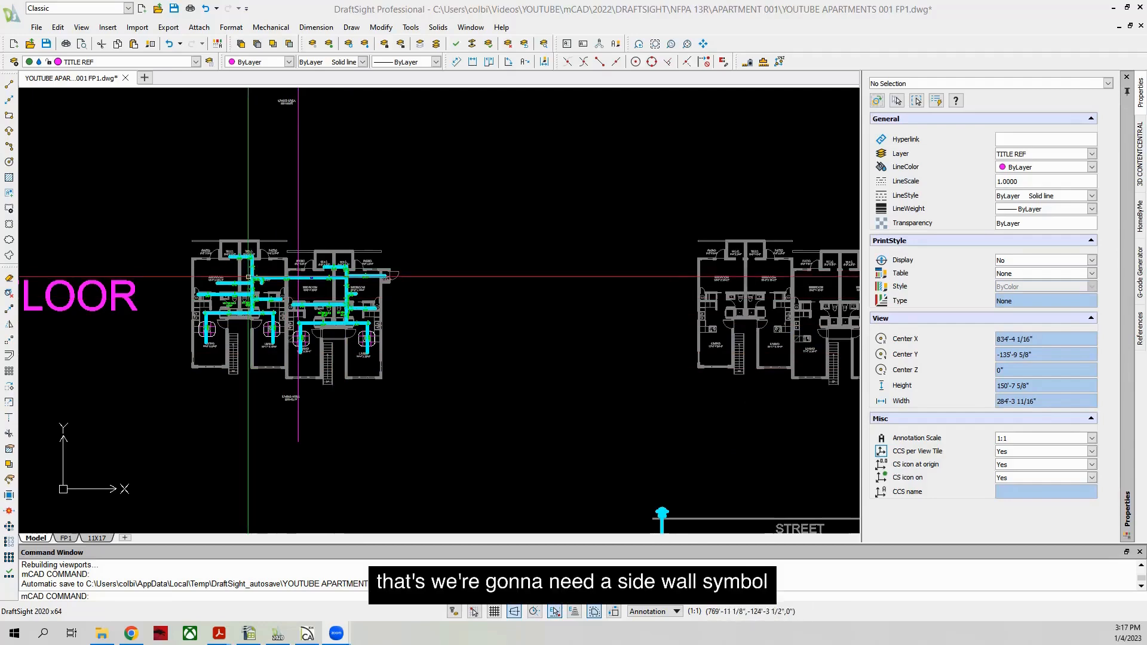
{"action": "scroll", "coordinate": [301, 276], "scroll_direction": "down", "scroll_amount": 8}
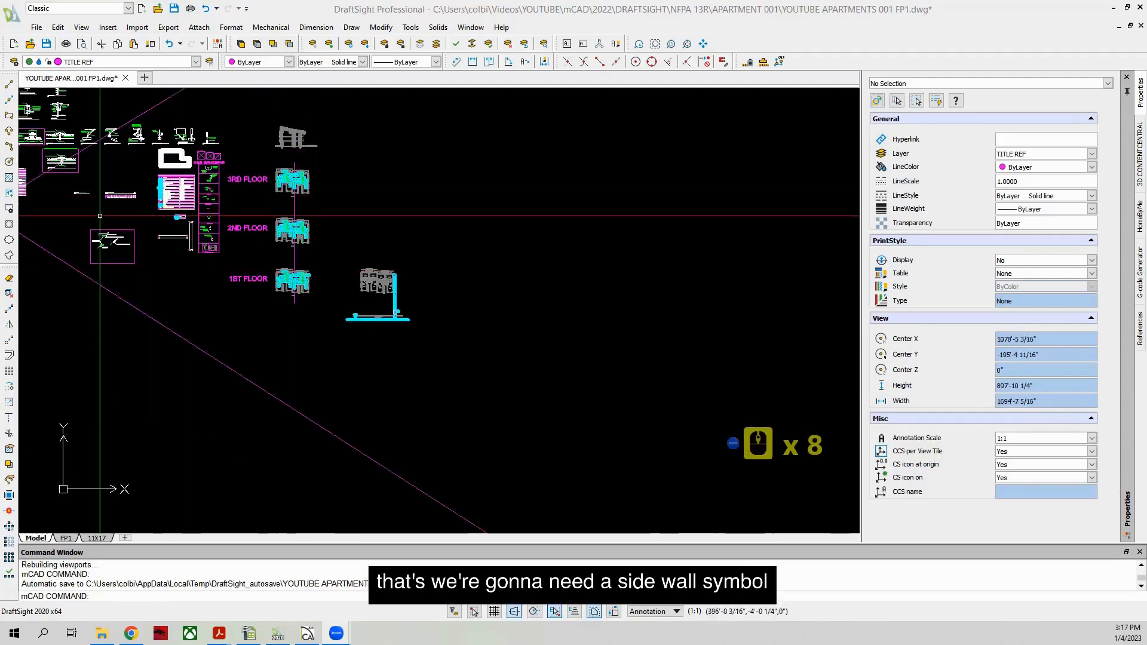
{"action": "scroll", "coordinate": [142, 194], "scroll_direction": "up", "scroll_amount": 10}
{"action": "scroll", "coordinate": [47, 230], "scroll_direction": "up", "scroll_amount": 9}
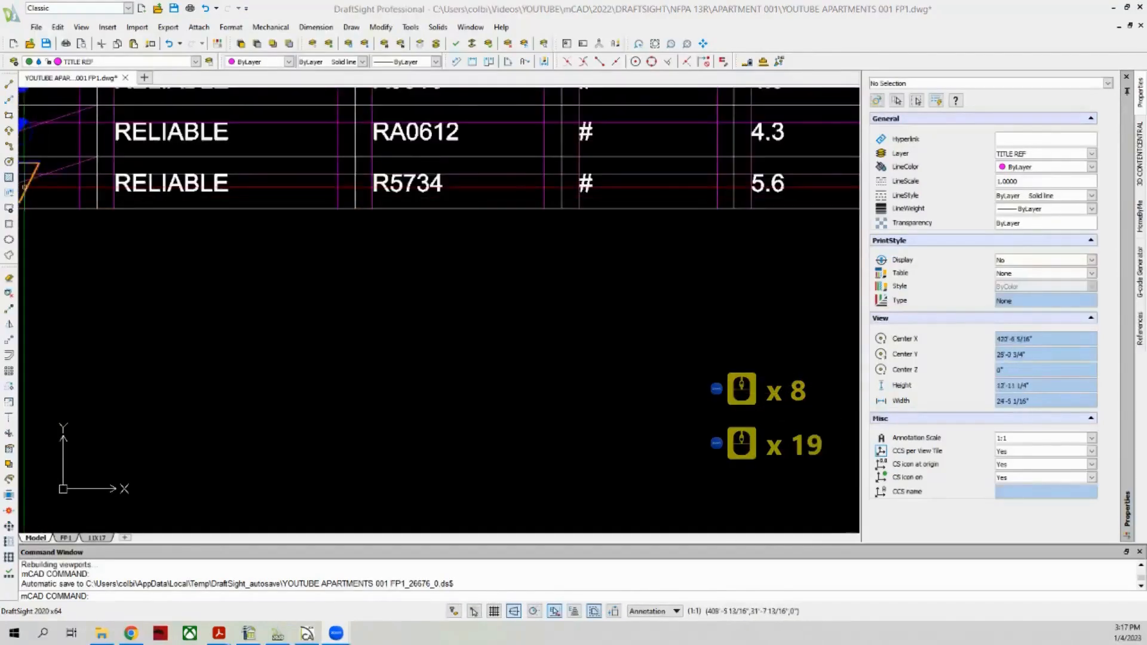
{"action": "scroll", "coordinate": [86, 200], "scroll_direction": "down", "scroll_amount": 3}
{"action": "scroll", "coordinate": [85, 200], "scroll_direction": "up", "scroll_amount": 4}
{"action": "left_click", "coordinate": [86, 200]}
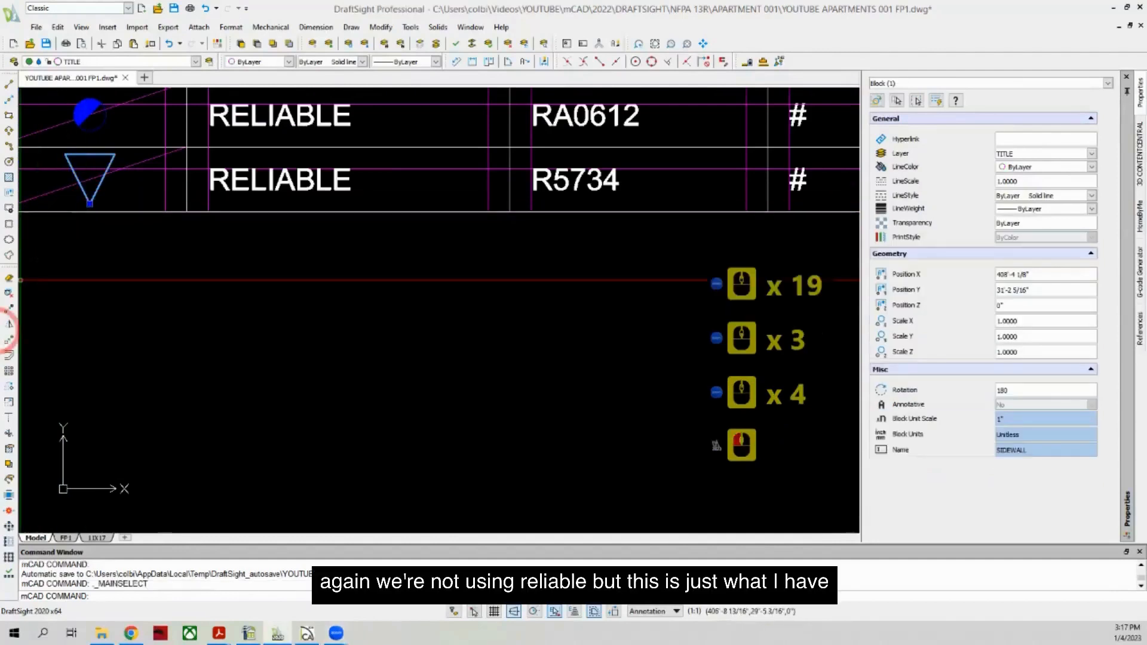
{"action": "left_click", "coordinate": [12, 310]}
{"action": "left_click", "coordinate": [91, 202]}
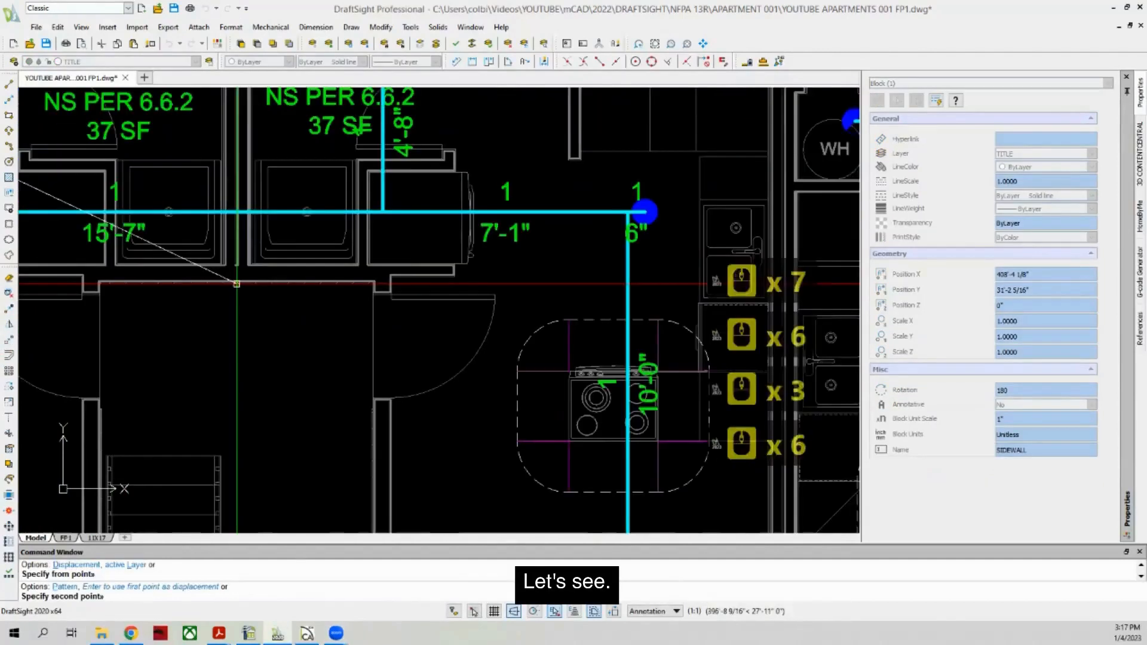
{"action": "scroll", "coordinate": [285, 300], "scroll_direction": "down", "scroll_amount": 3}
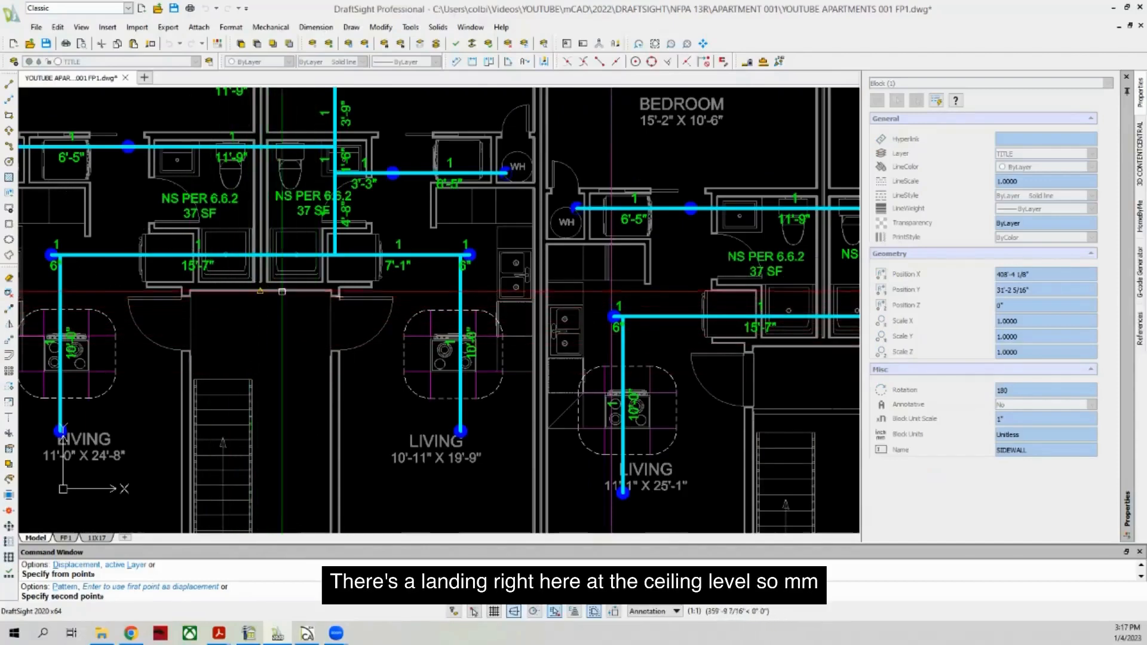
{"action": "scroll", "coordinate": [236, 292], "scroll_direction": "up", "scroll_amount": 3}
{"action": "scroll", "coordinate": [243, 287], "scroll_direction": "up", "scroll_amount": 4}
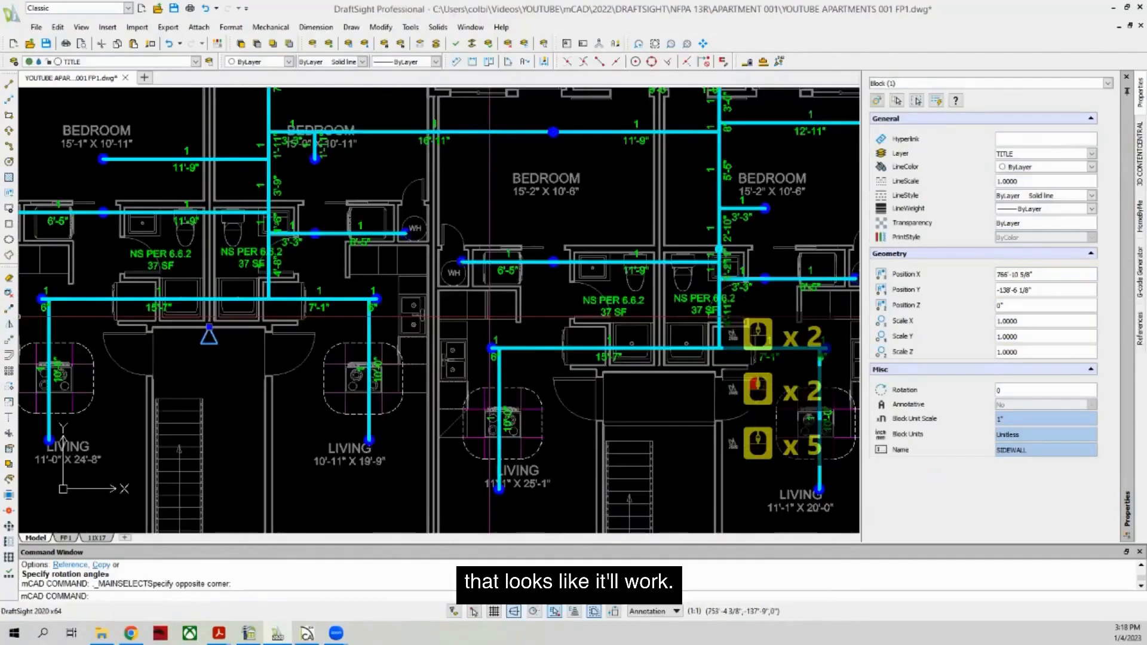
Step: Move the sidewall sprinkler's tip perpendicular onto the inner line of the landing wall
{"action": "left_click", "coordinate": [229, 335]}
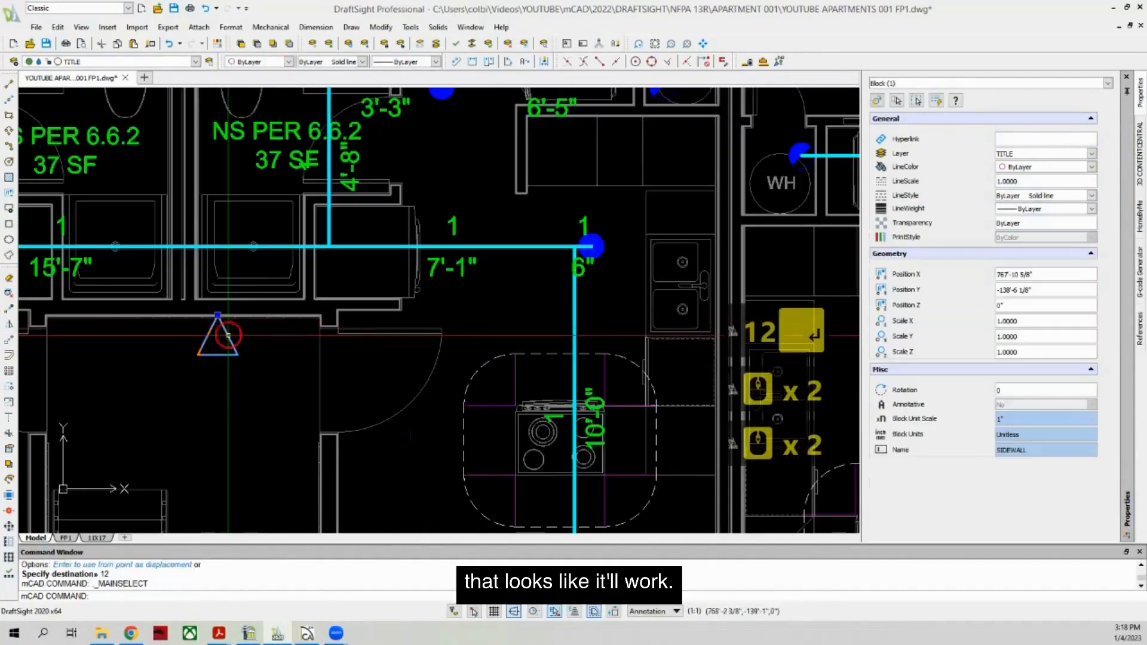
{"action": "left_click", "coordinate": [77, 356]}
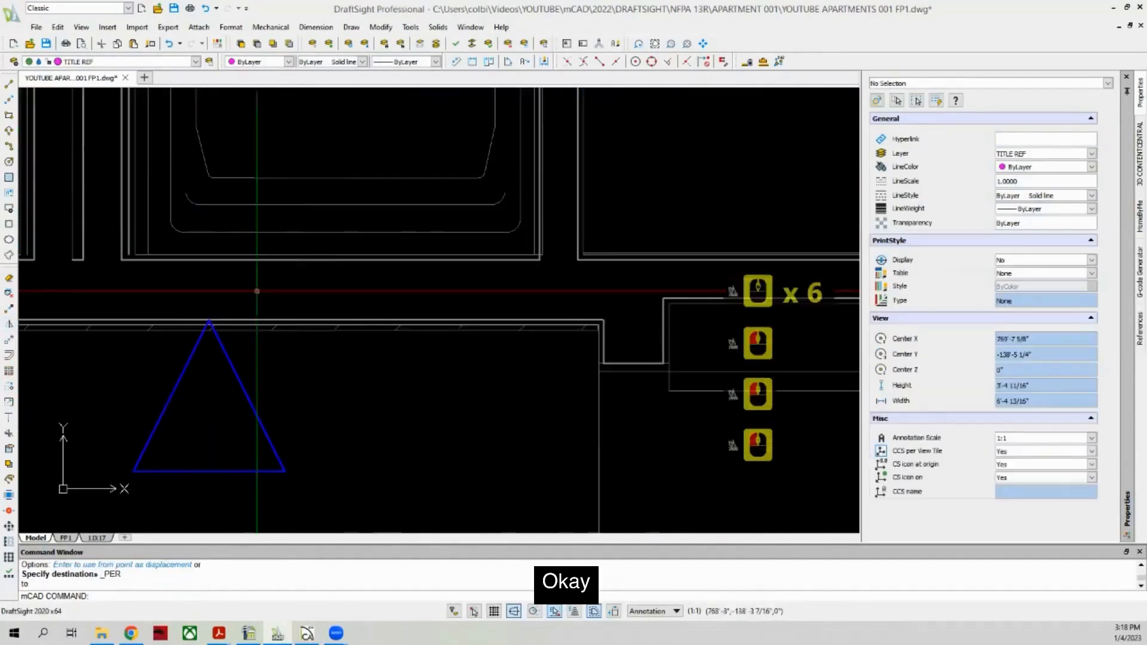
{"action": "left_click", "coordinate": [192, 359]}
{"action": "left_click", "coordinate": [219, 331]}
{"action": "left_click", "coordinate": [208, 320]}
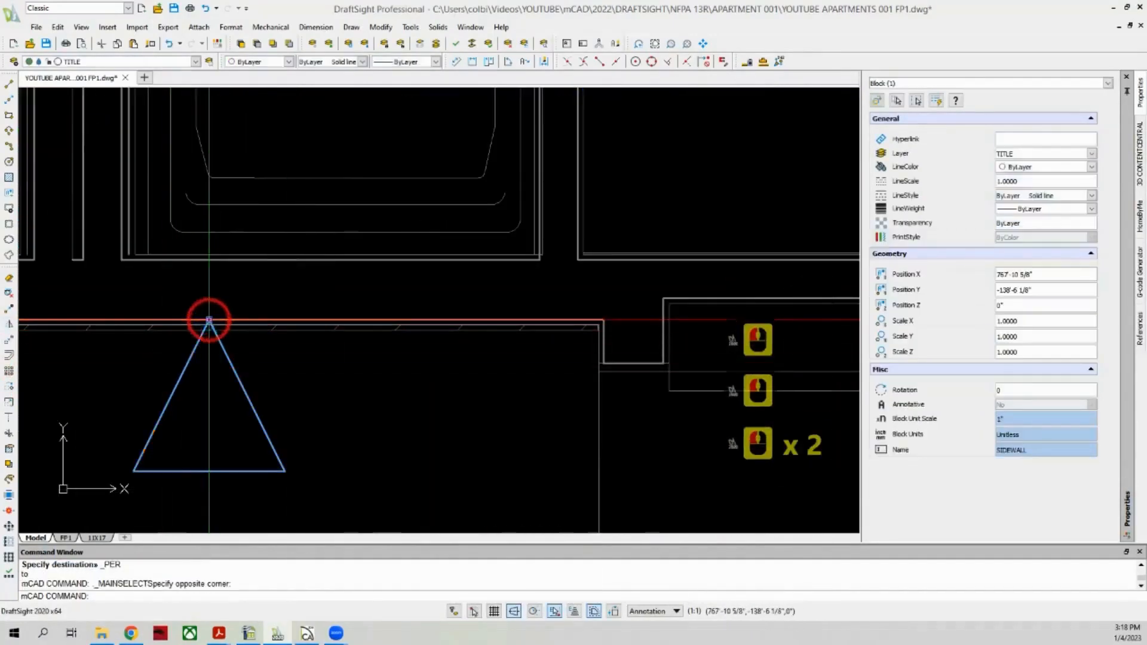
{"action": "left_click", "coordinate": [667, 61]}
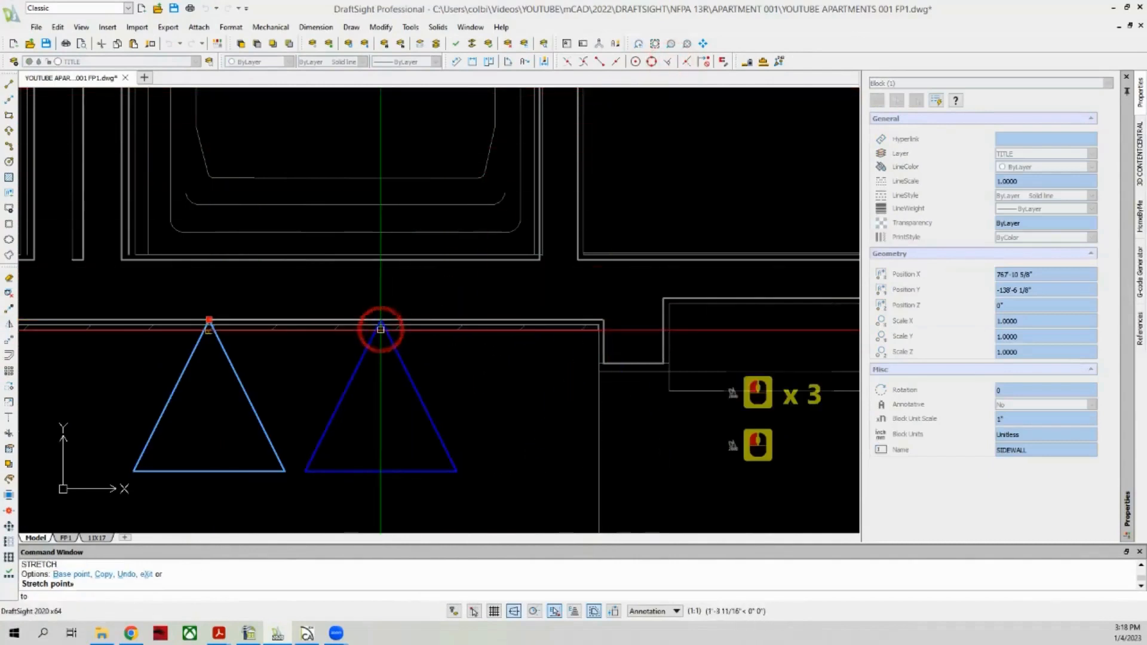
{"action": "left_click", "coordinate": [407, 320]}
{"action": "scroll", "coordinate": [227, 391], "scroll_direction": "down", "scroll_amount": 2}
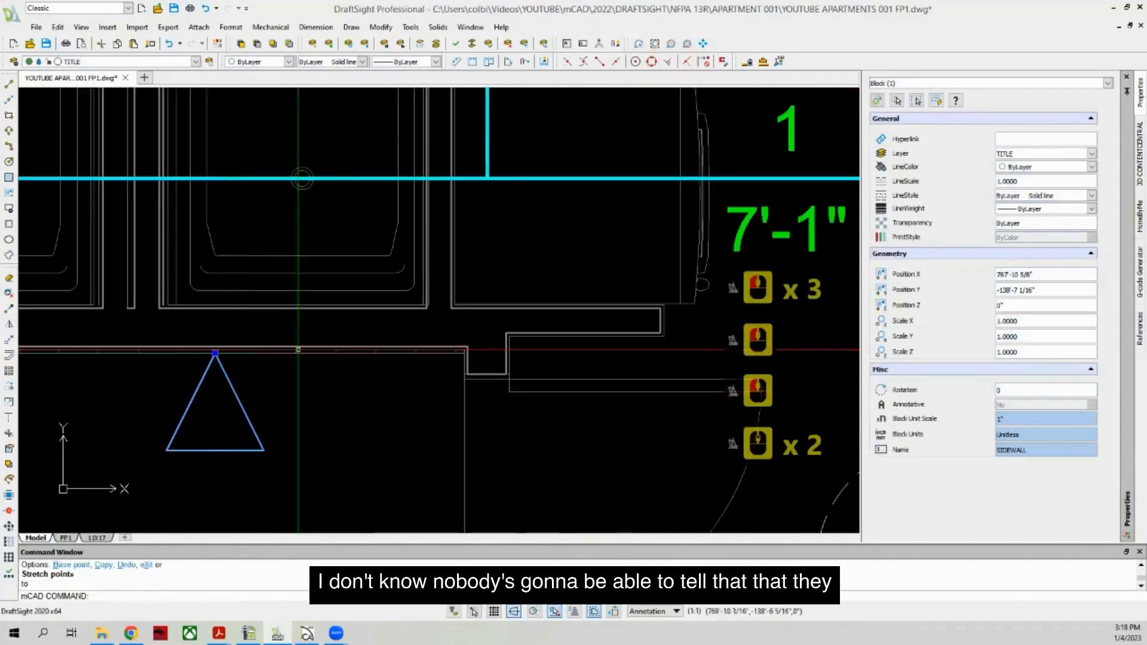
Step: Draw a pipe line from the sidewall sprinkler's tip perpendicular to the branch pipe and match its properties to the existing pipe
{"action": "left_click", "coordinate": [9, 86]}
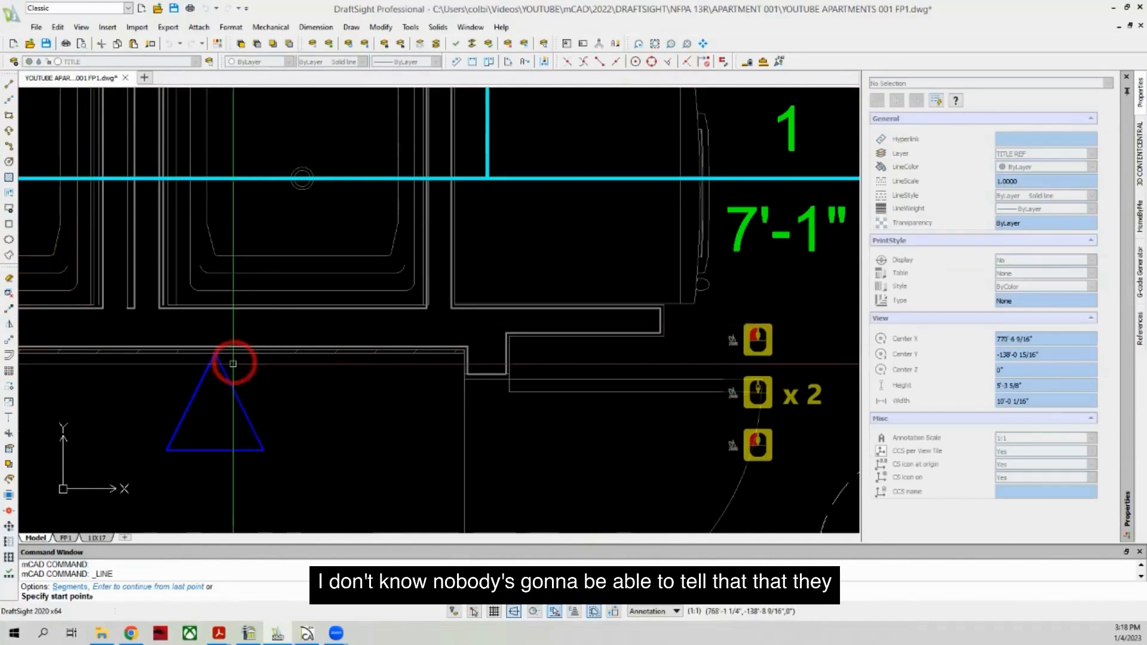
{"action": "scroll", "coordinate": [230, 362], "scroll_direction": "up", "scroll_amount": 4}
{"action": "left_click", "coordinate": [209, 369]}
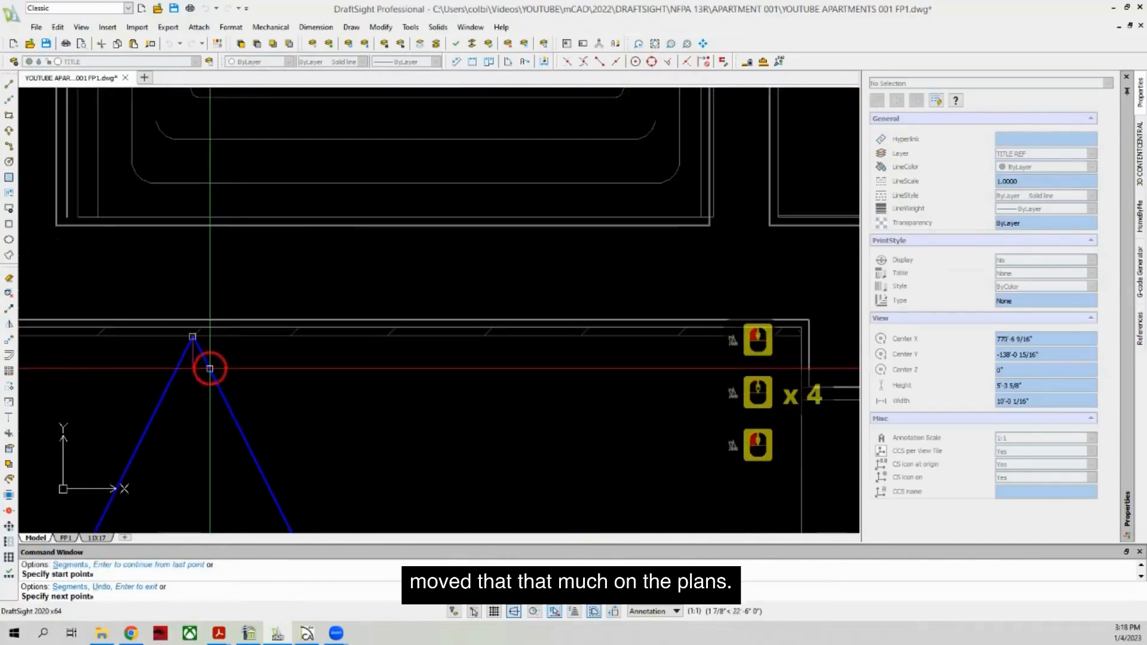
{"action": "scroll", "coordinate": [233, 335], "scroll_direction": "down", "scroll_amount": 6}
{"action": "left_click", "coordinate": [668, 66]}
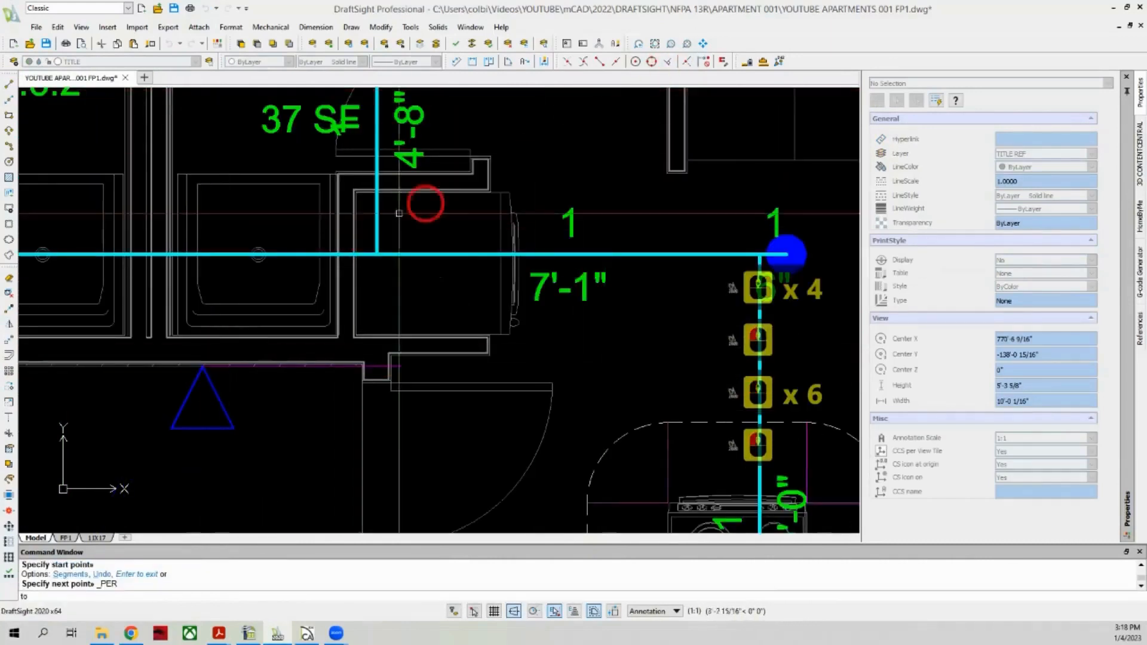
{"action": "left_click", "coordinate": [201, 249]}
{"action": "key", "text": "Escape"}
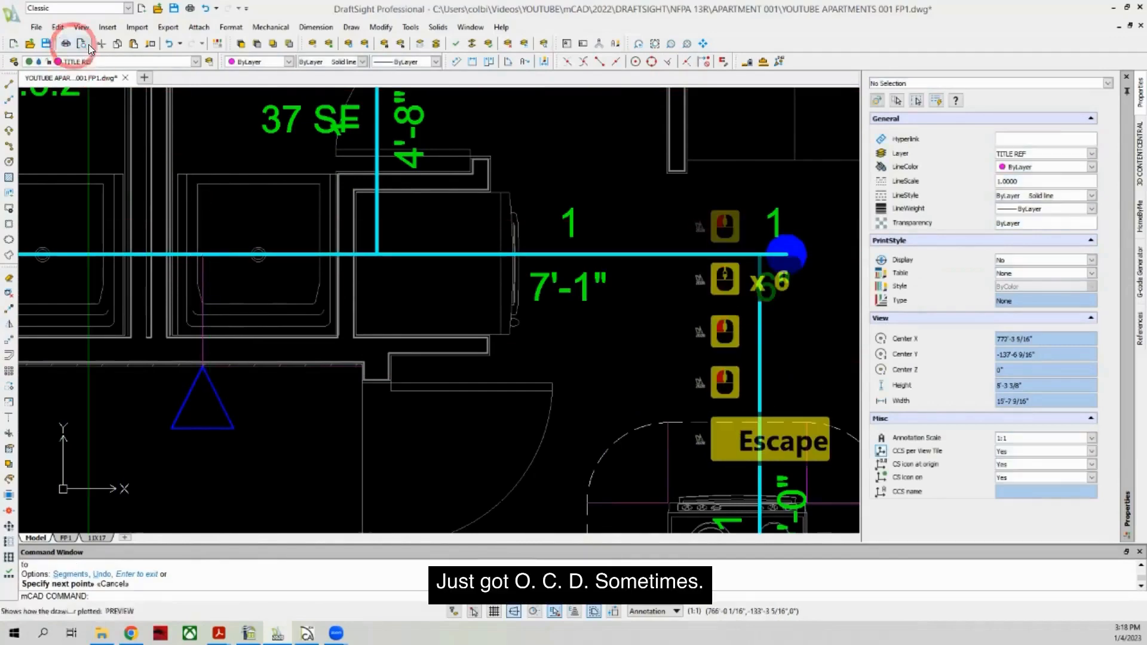
{"action": "left_click", "coordinate": [150, 43]}
{"action": "left_click", "coordinate": [220, 232]}
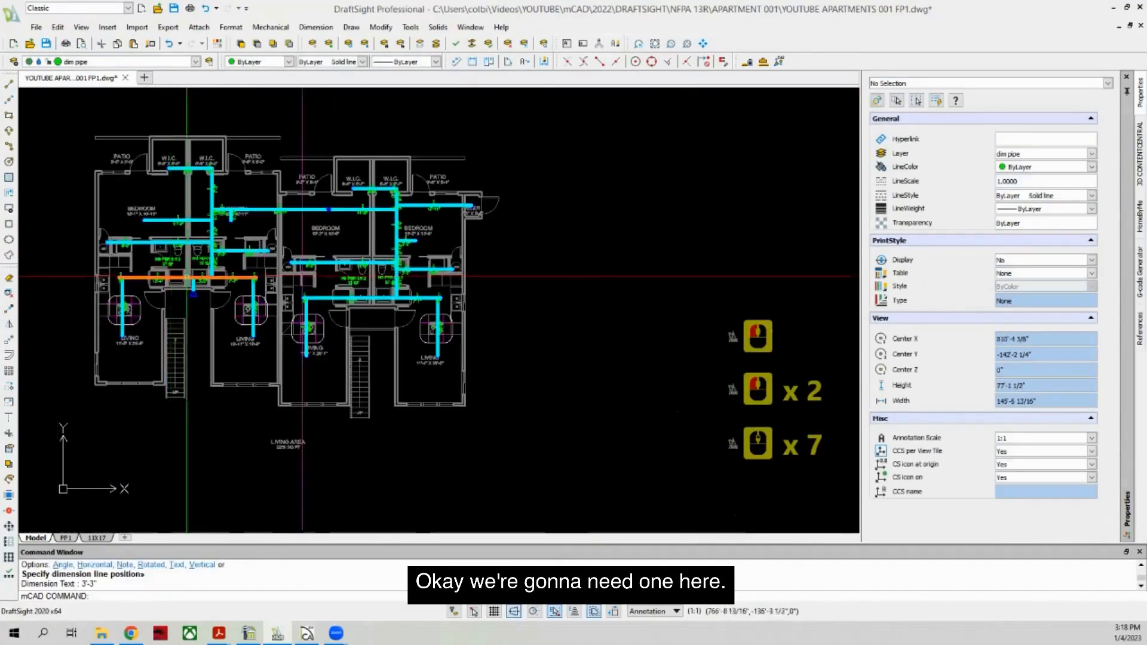
Step: Copy the sidewall sprinkler and its pipe to the other first-floor stair landing, using the landing wall corner as base point
{"action": "scroll", "coordinate": [382, 342], "scroll_direction": "up", "scroll_amount": 2}
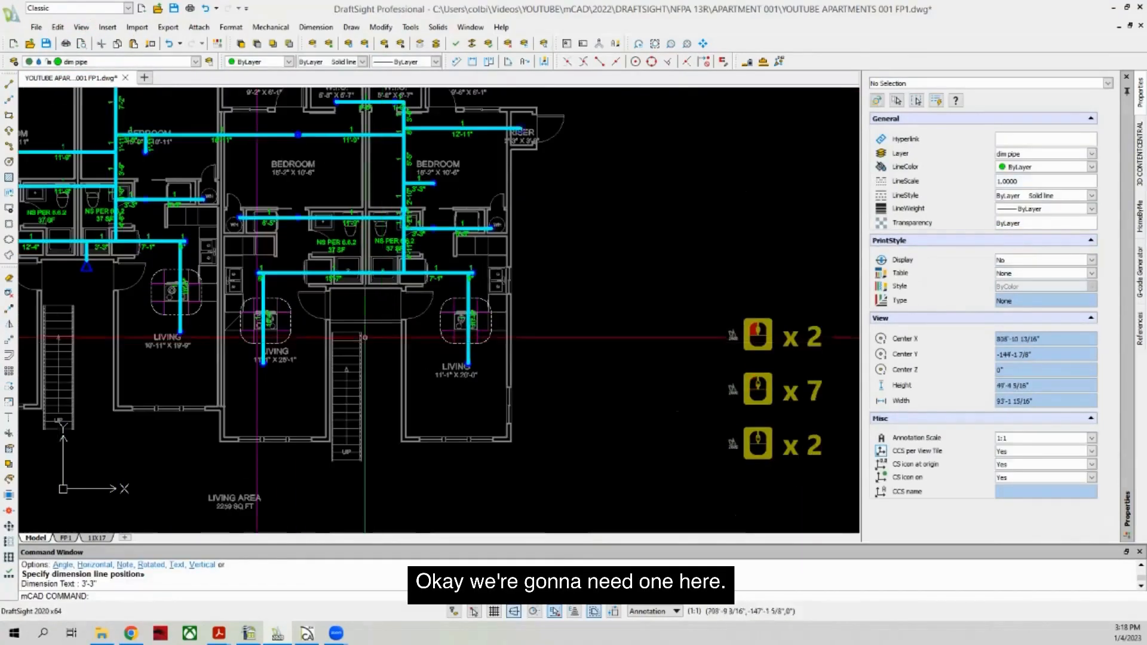
{"action": "scroll", "coordinate": [71, 257], "scroll_direction": "up", "scroll_amount": 4}
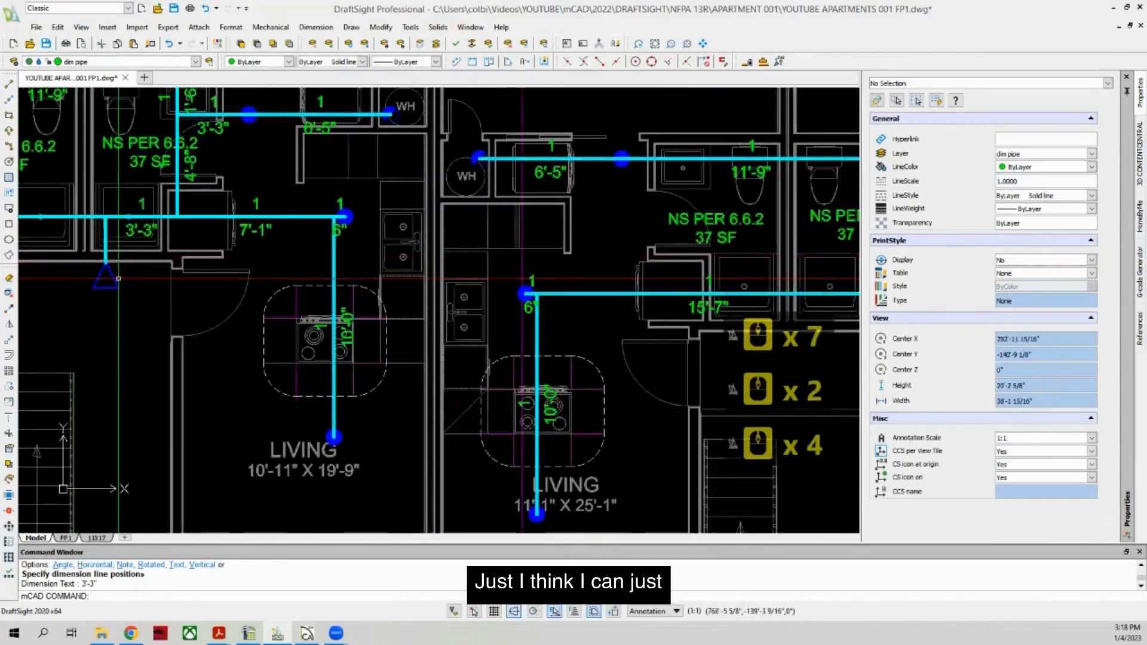
{"action": "left_click", "coordinate": [113, 276]}
{"action": "left_click", "coordinate": [106, 242]}
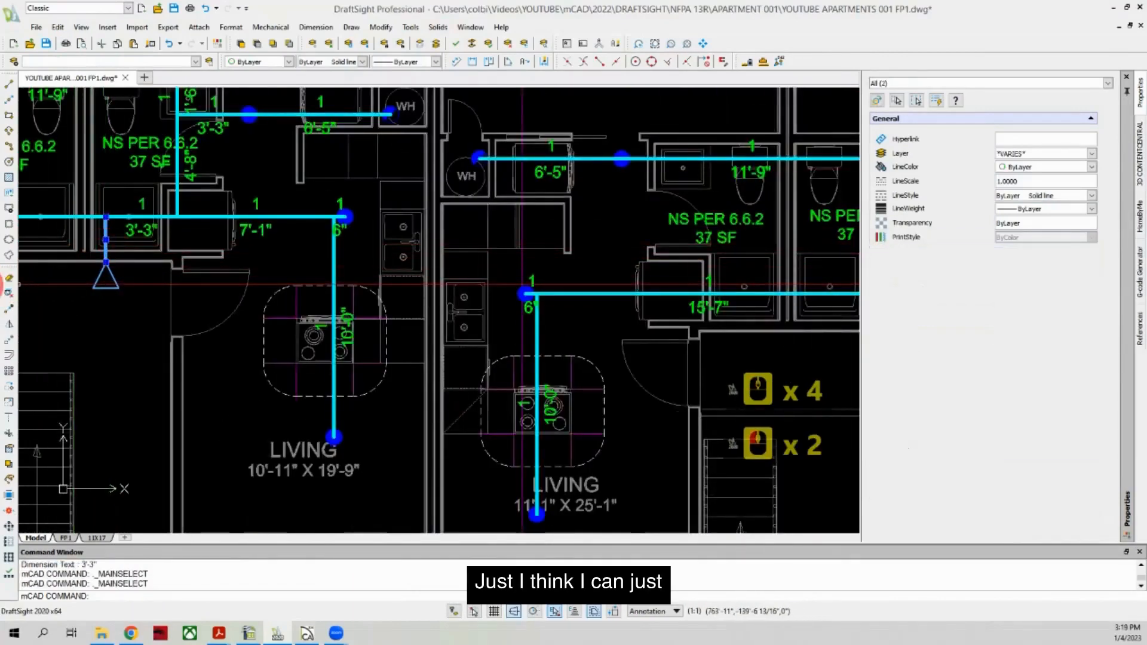
{"action": "left_click", "coordinate": [8, 317]}
{"action": "scroll", "coordinate": [121, 256], "scroll_direction": "up", "scroll_amount": 9}
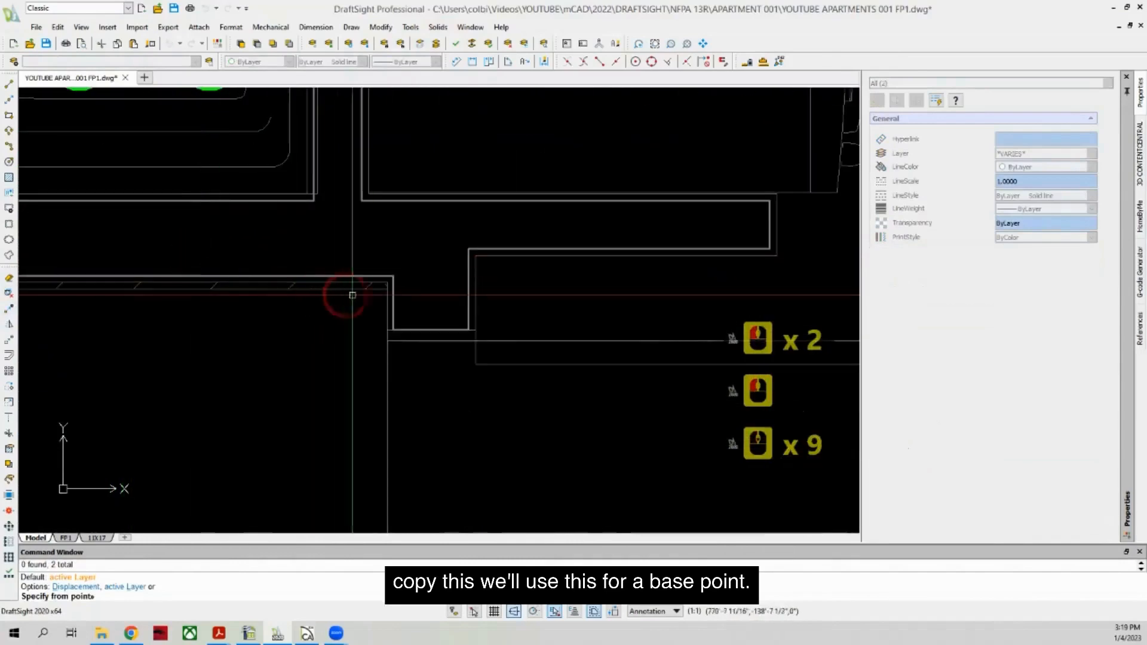
{"action": "left_click", "coordinate": [393, 276]}
{"action": "scroll", "coordinate": [187, 267], "scroll_direction": "down", "scroll_amount": 15}
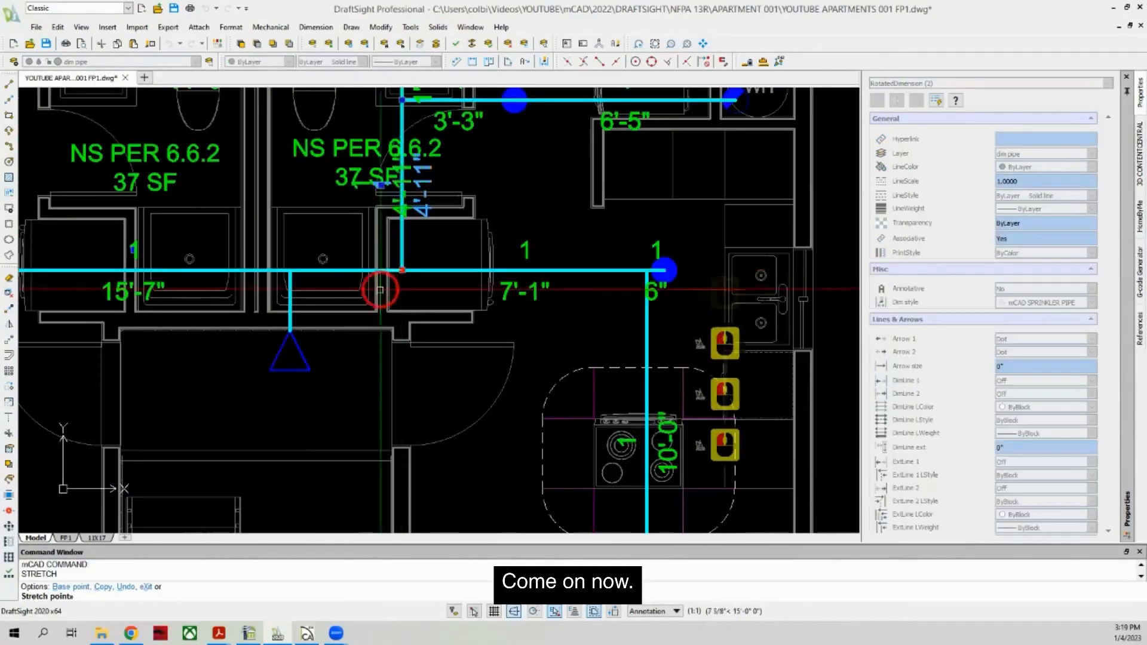
Step: Cancel the grip stretch and delete the 15'-7" and 4'-11" pipe dimensions beside the copied sidewall sprinkler
{"action": "key", "text": "Escape"}
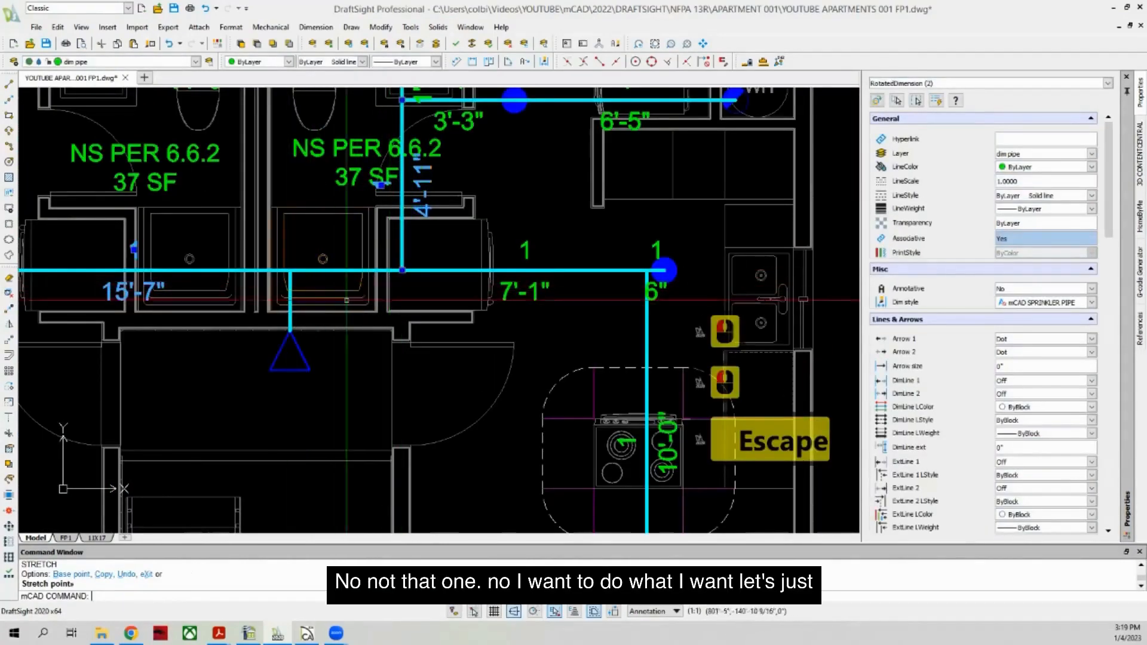
{"action": "key", "text": "Escape"}
{"action": "scroll", "coordinate": [343, 343], "scroll_direction": "down", "scroll_amount": 3}
{"action": "key", "text": "Delete"}
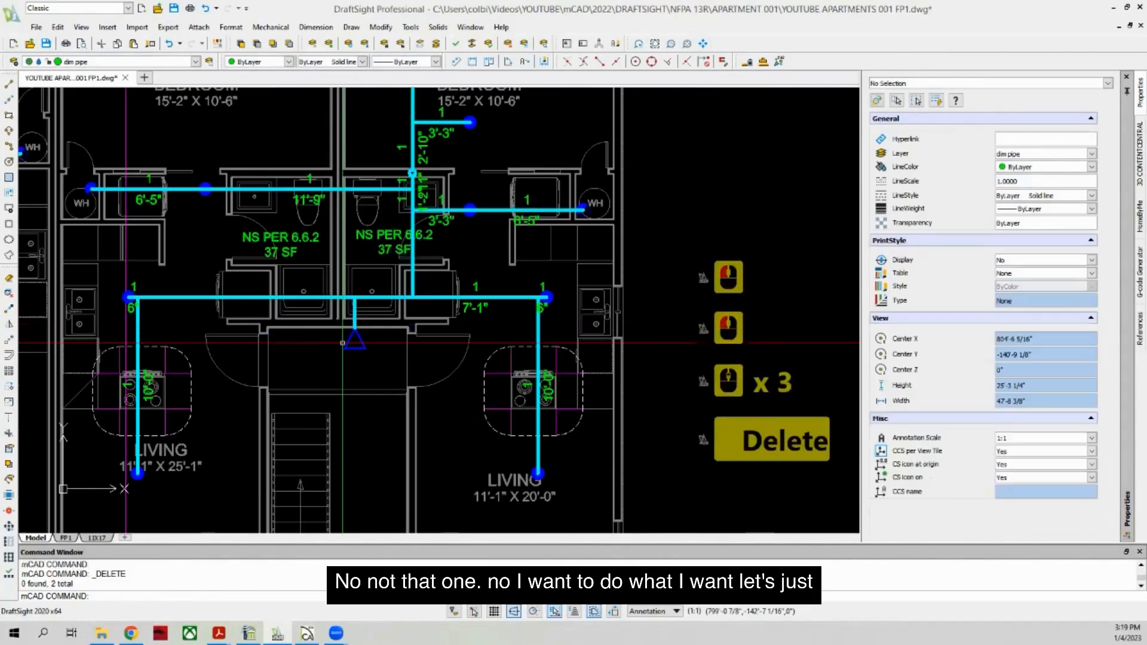
Step: Add linear pipe dimensions to the branch segments around the second sidewall sprinkler and to its connecting pipe
{"action": "left_click", "coordinate": [478, 67]}
{"action": "scroll", "coordinate": [116, 307], "scroll_direction": "up", "scroll_amount": 1}
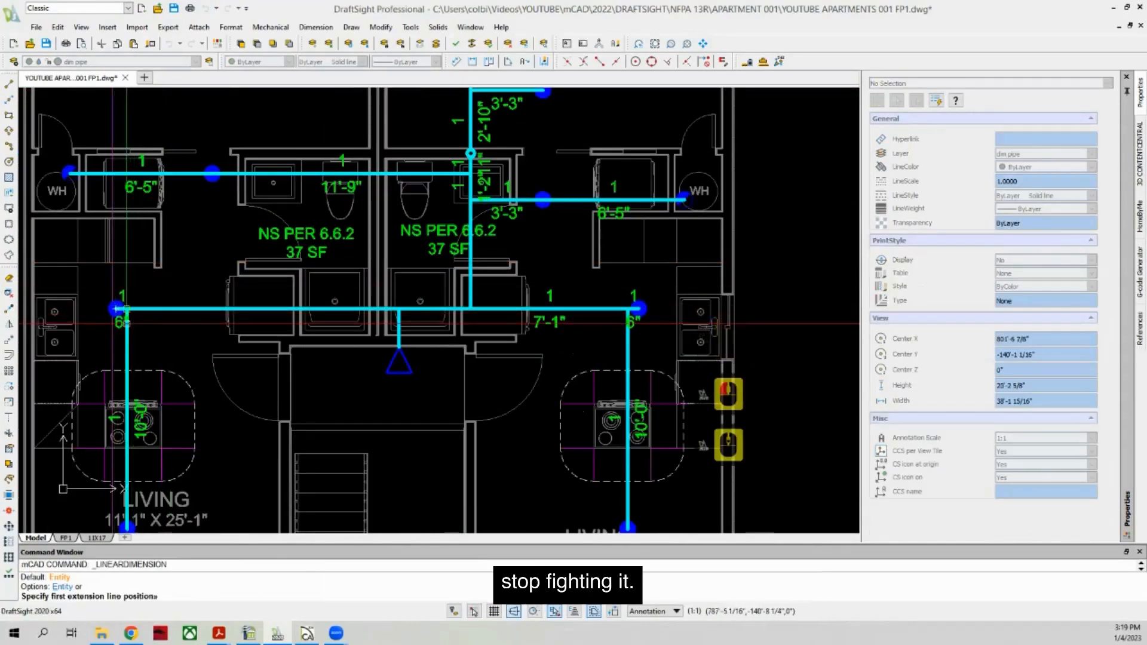
{"action": "left_click", "coordinate": [399, 310]}
{"action": "scroll", "coordinate": [396, 310], "scroll_direction": "up", "scroll_amount": 3}
{"action": "left_click", "coordinate": [387, 303]}
{"action": "scroll", "coordinate": [387, 303], "scroll_direction": "down", "scroll_amount": 1}
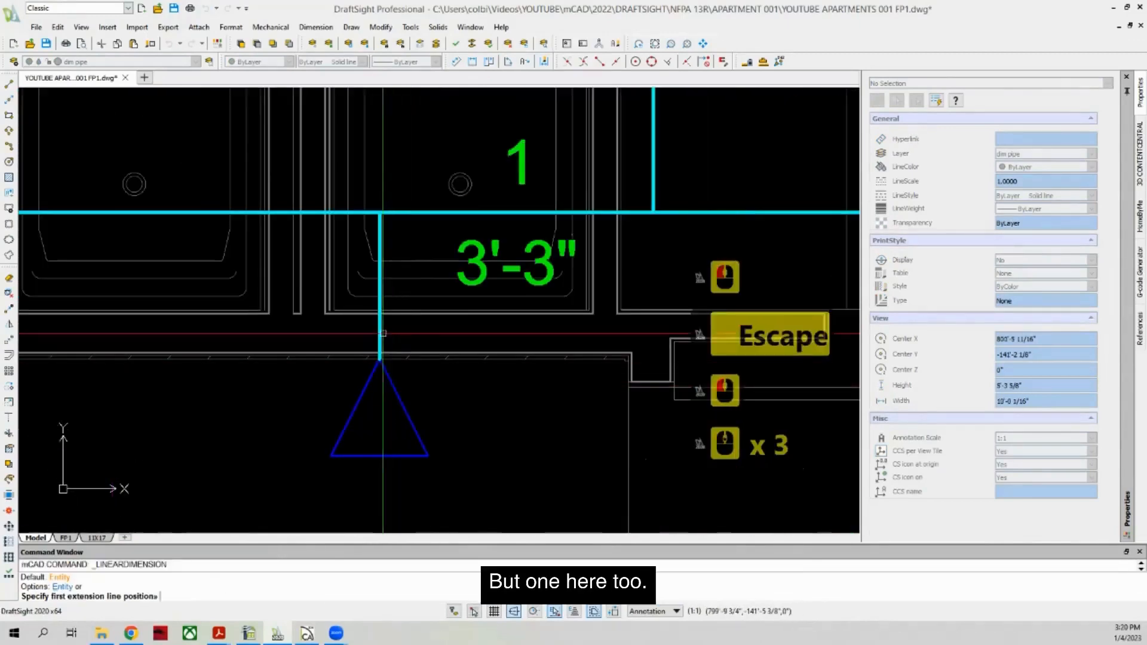
{"action": "left_click", "coordinate": [384, 303]}
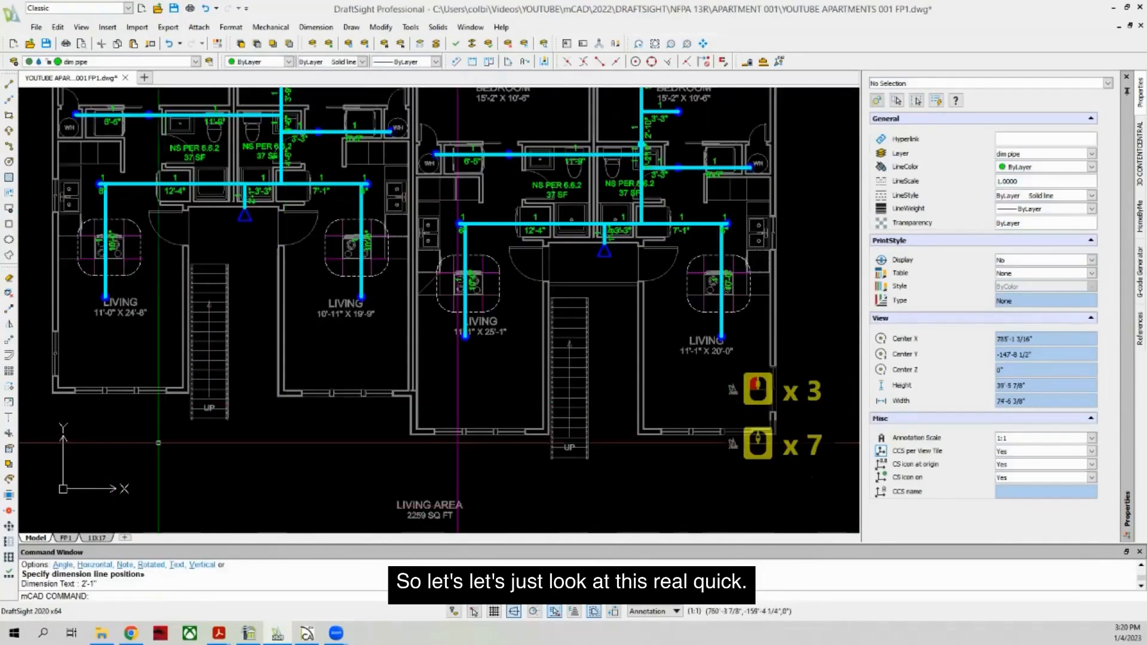
Step: Review the first-floor layout, then switch to Chief Architect and examine the exterior stair landings in the 3D camera view
{"action": "scroll", "coordinate": [155, 443], "scroll_direction": "down", "scroll_amount": 4}
{"action": "scroll", "coordinate": [154, 443], "scroll_direction": "up", "scroll_amount": 2}
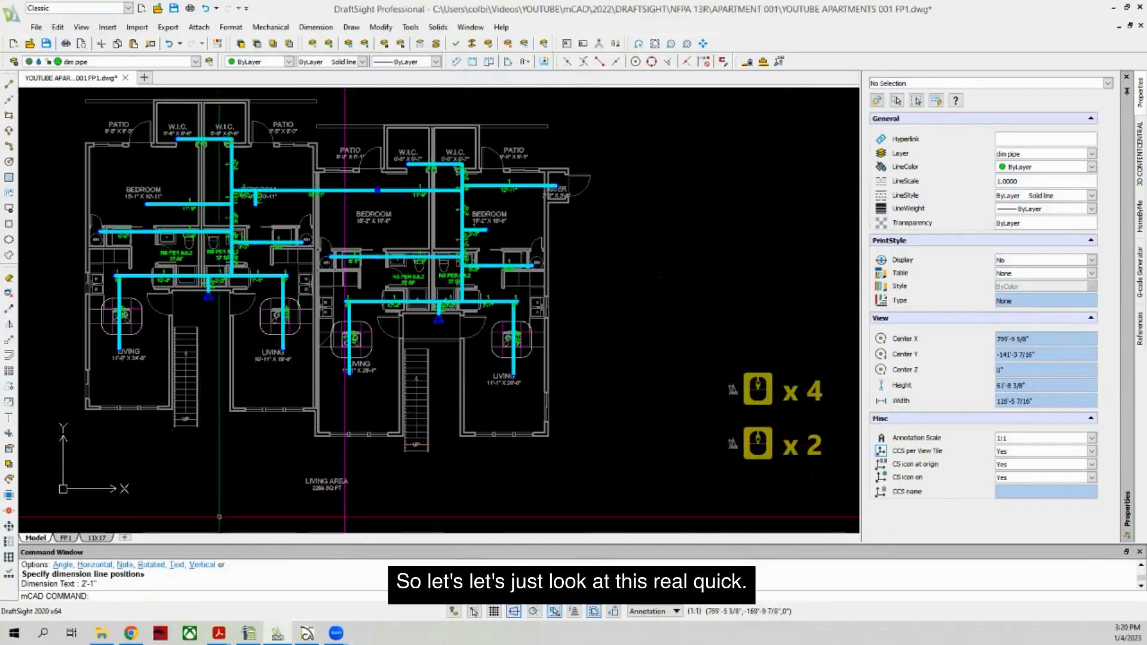
{"action": "left_click", "coordinate": [307, 633]}
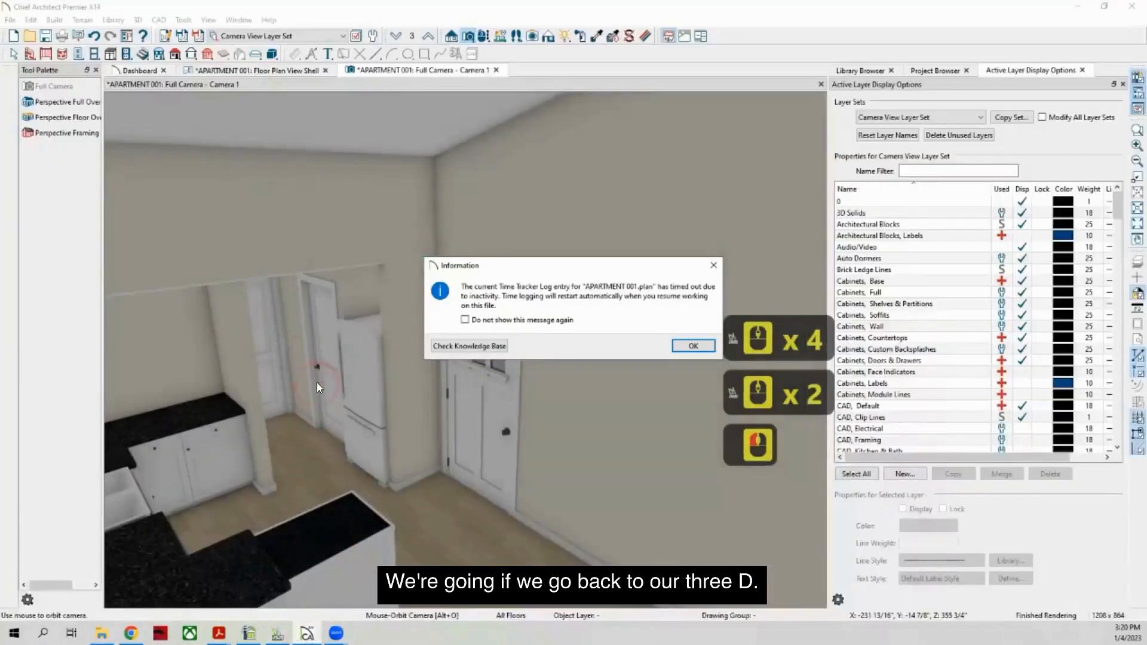
{"action": "left_click", "coordinate": [693, 346]}
{"action": "left_click", "coordinate": [289, 235]}
{"action": "scroll", "coordinate": [430, 428], "scroll_direction": "down", "scroll_amount": 6}
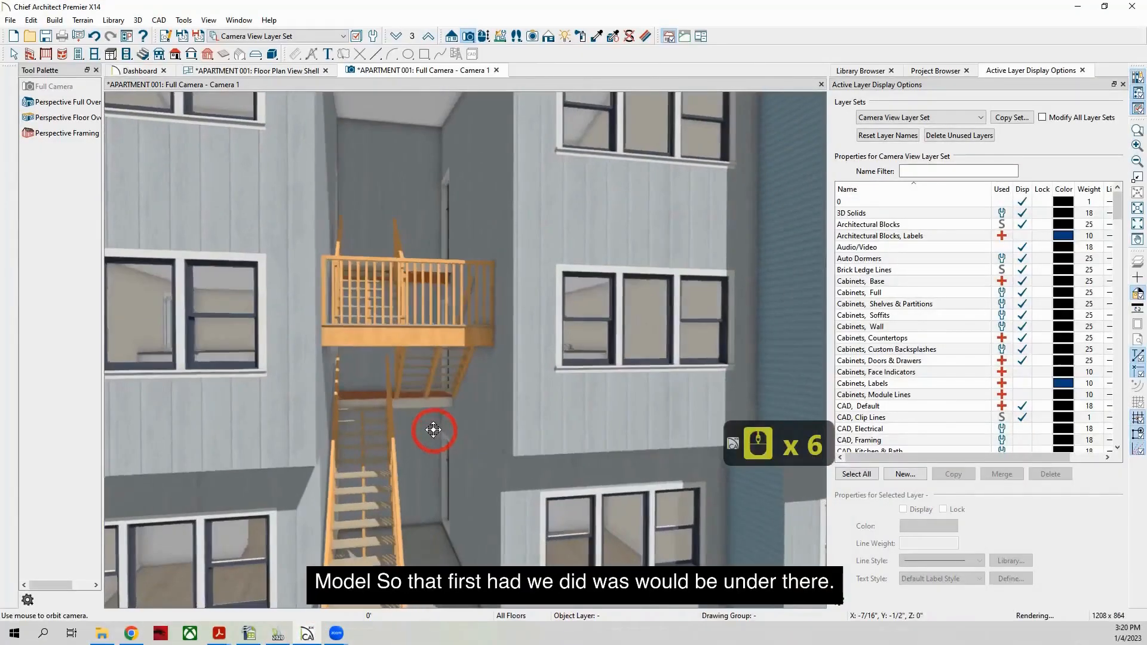
{"action": "scroll", "coordinate": [418, 424], "scroll_direction": "up", "scroll_amount": 2}
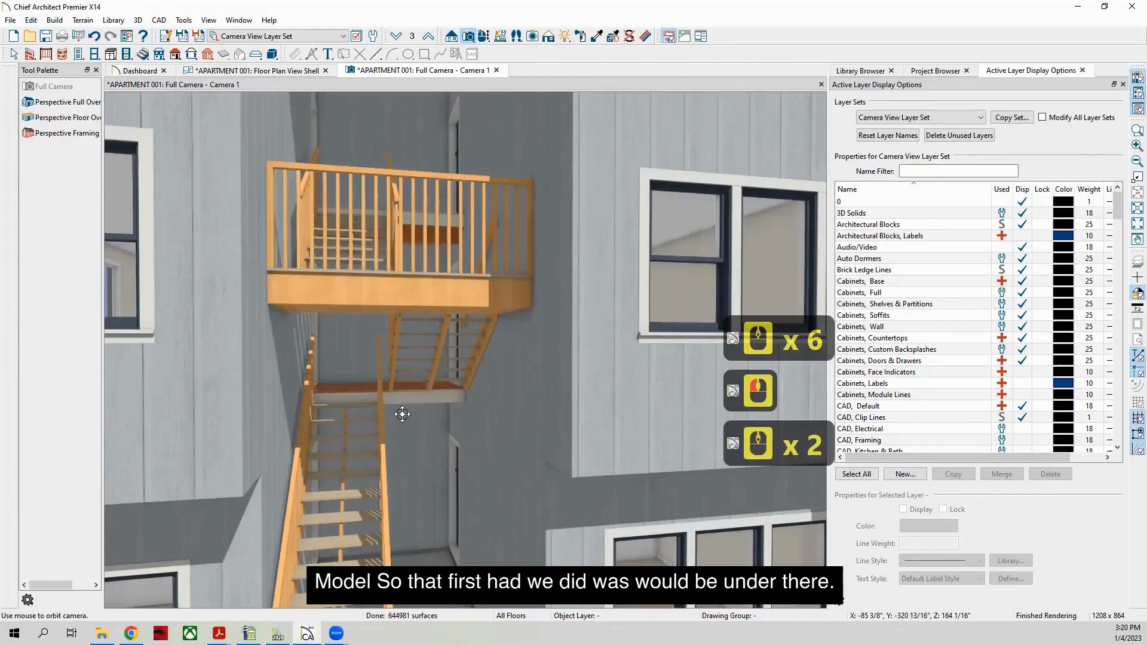
{"action": "scroll", "coordinate": [406, 409], "scroll_direction": "down", "scroll_amount": 3}
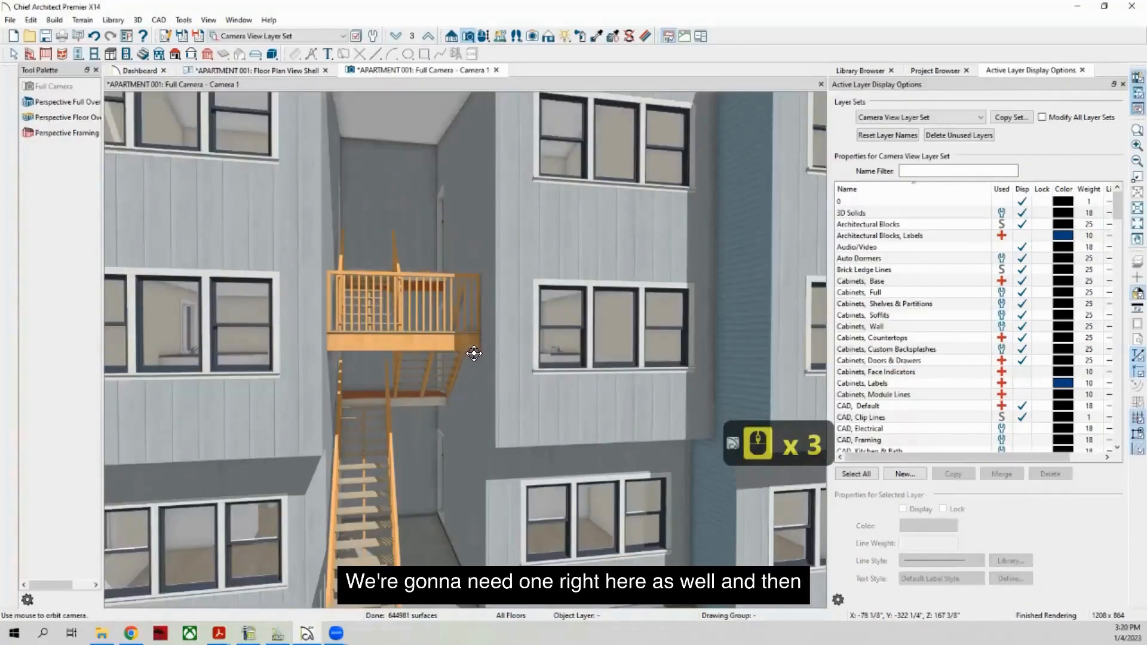
{"action": "left_click_drag", "start_coordinate": [468, 354], "coordinate": [462, 382]}
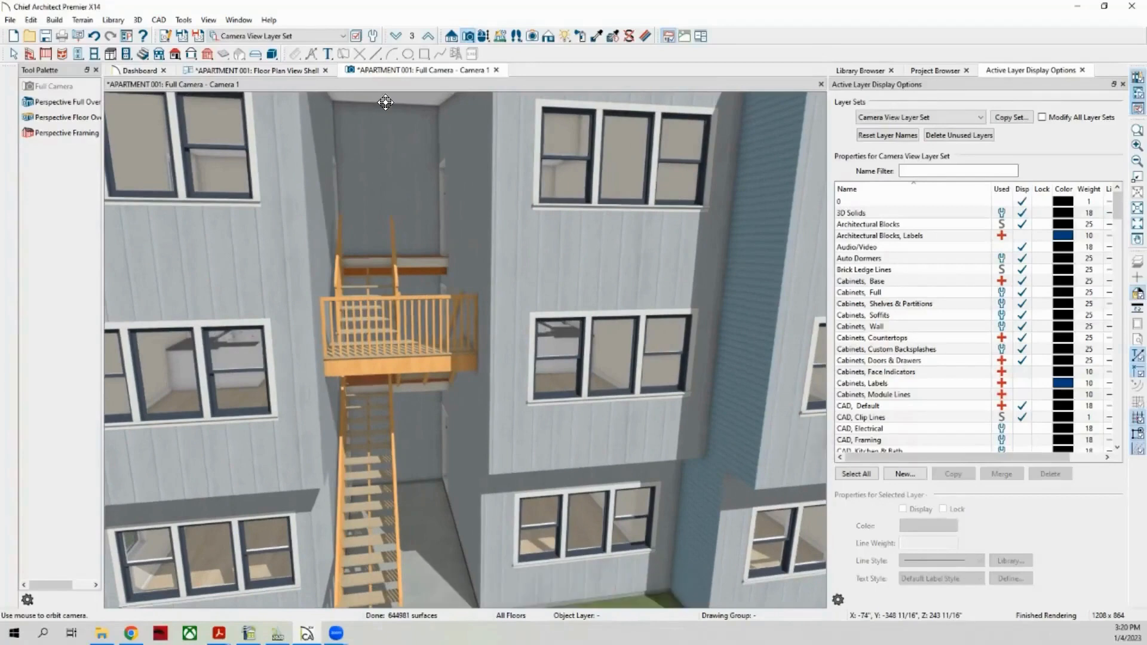
Step: Check the stair landings on Chief Architect's third-floor plan, then switch back to the first-floor plan in DraftSight
{"action": "left_click", "coordinate": [253, 67]}
{"action": "left_click", "coordinate": [361, 361]}
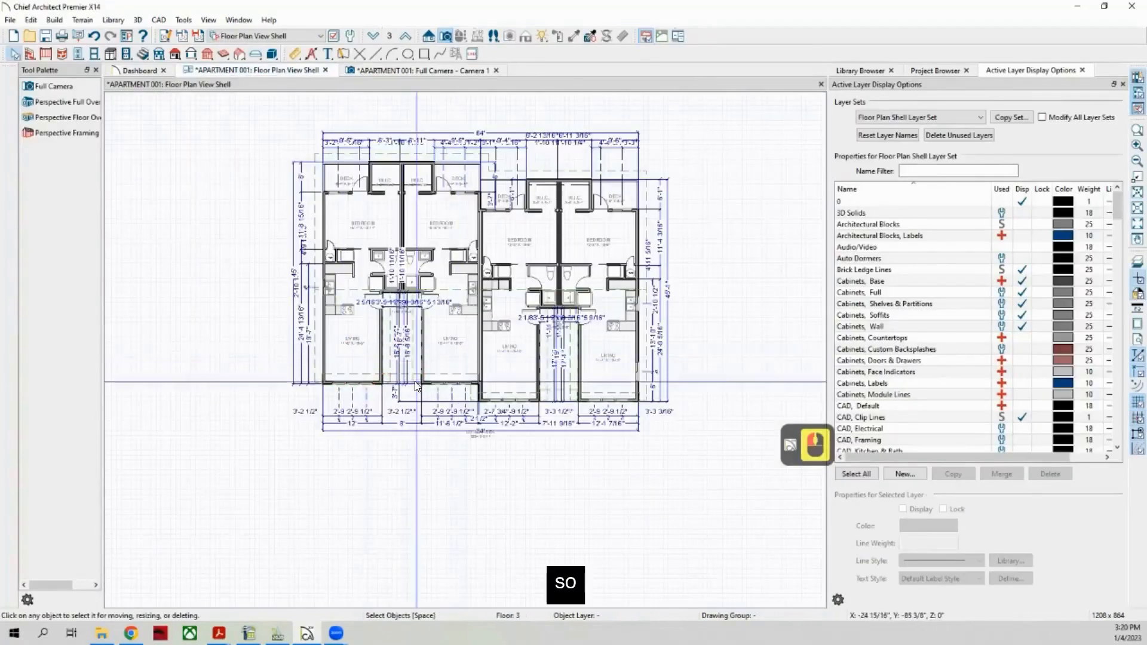
{"action": "scroll", "coordinate": [451, 354], "scroll_direction": "up", "scroll_amount": 2}
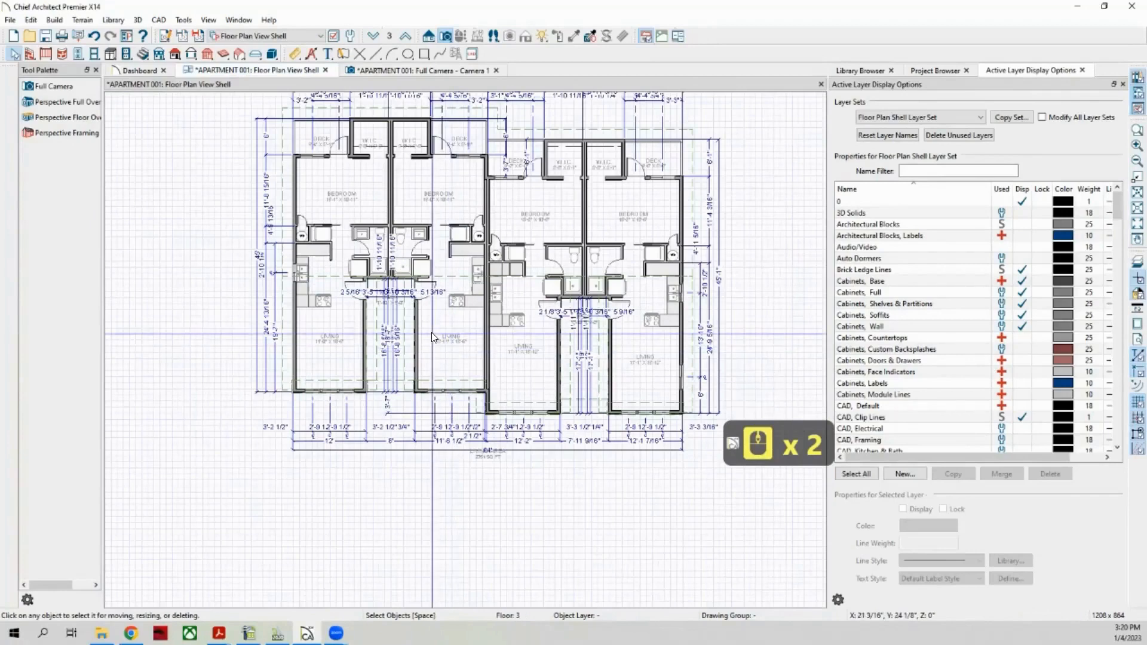
{"action": "left_click", "coordinate": [431, 70]}
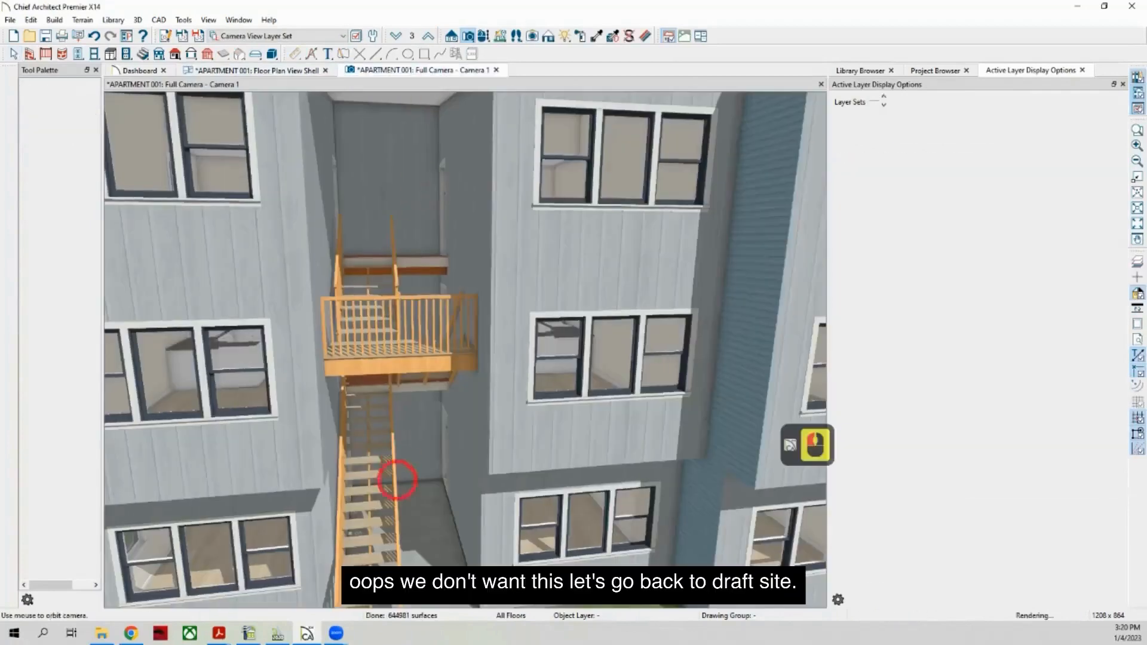
{"action": "left_click", "coordinate": [278, 633]}
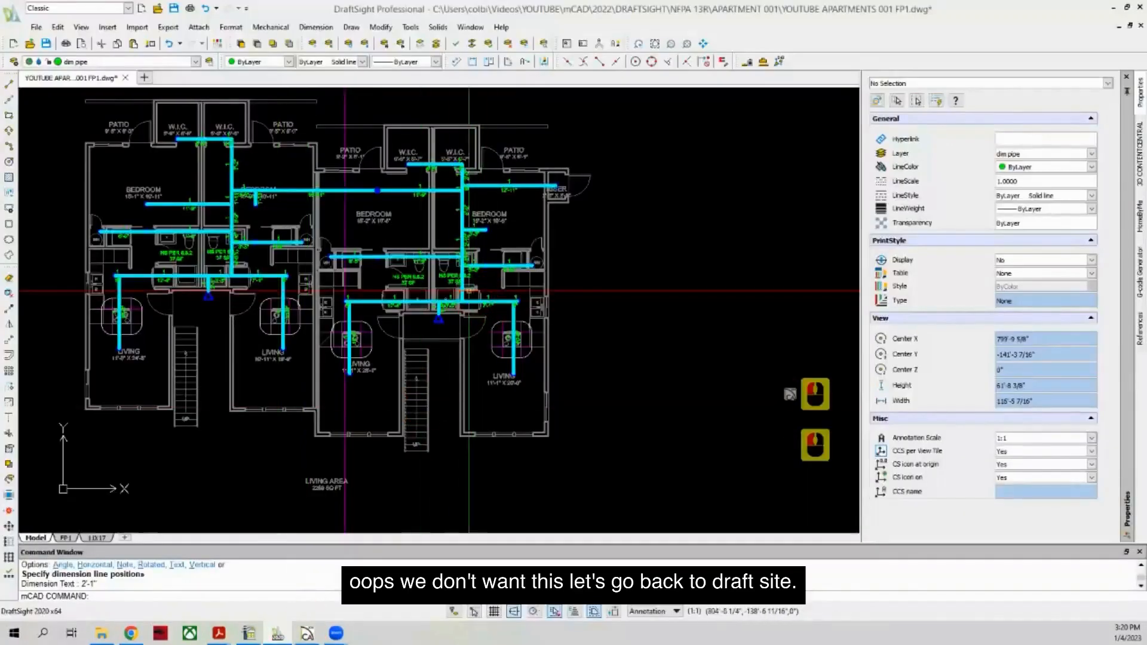
{"action": "scroll", "coordinate": [264, 270], "scroll_direction": "down", "scroll_amount": 3}
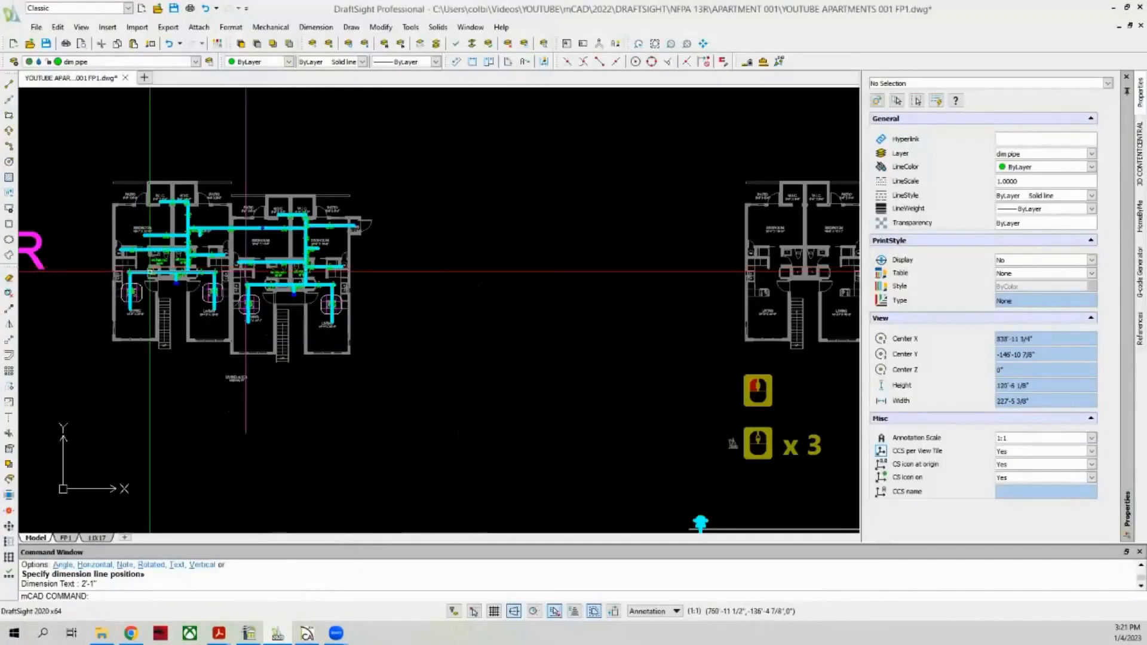
{"action": "scroll", "coordinate": [160, 289], "scroll_direction": "up", "scroll_amount": 5}
{"action": "scroll", "coordinate": [458, 312], "scroll_direction": "up", "scroll_amount": 1}
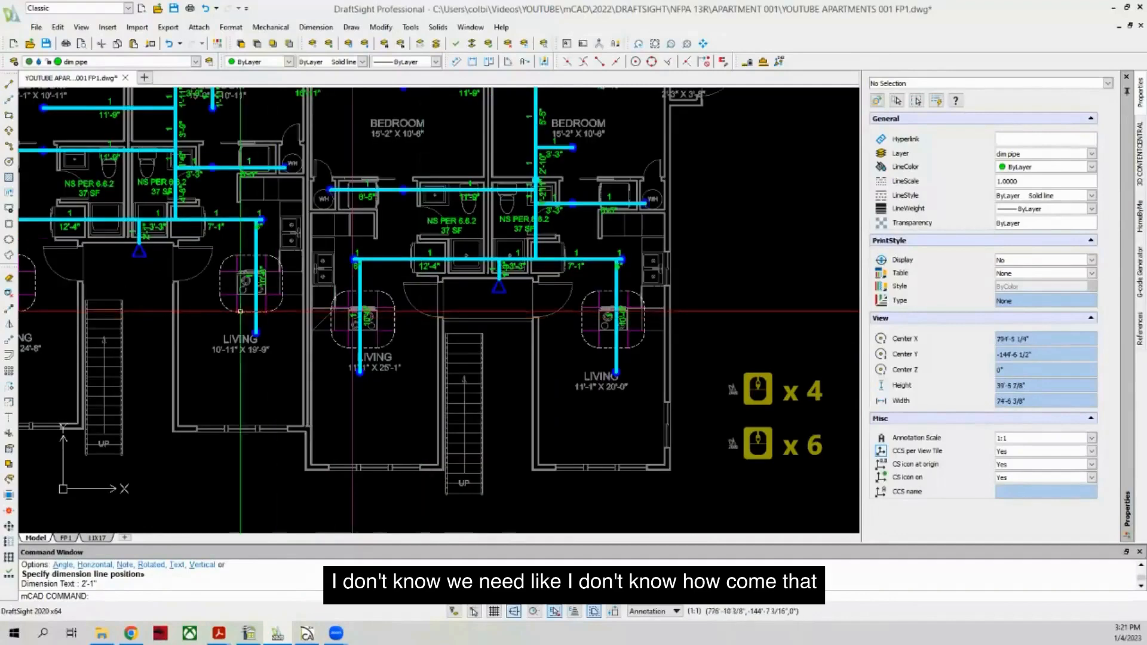
{"action": "left_click", "coordinate": [8, 307]}
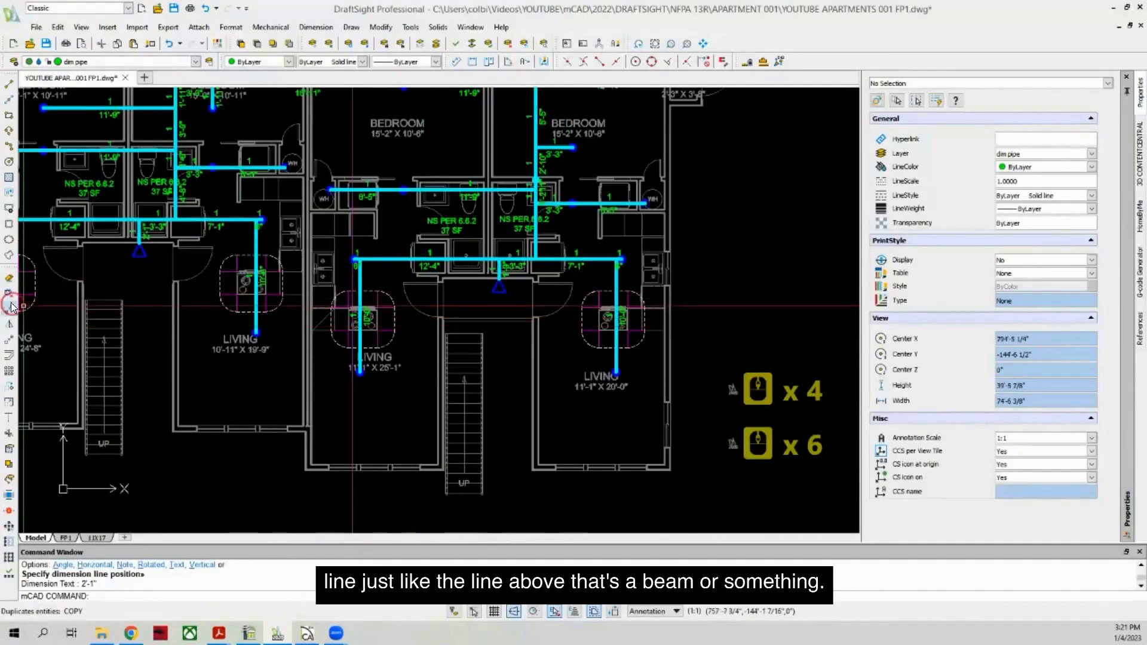
{"action": "scroll", "coordinate": [499, 330], "scroll_direction": "up", "scroll_amount": 4}
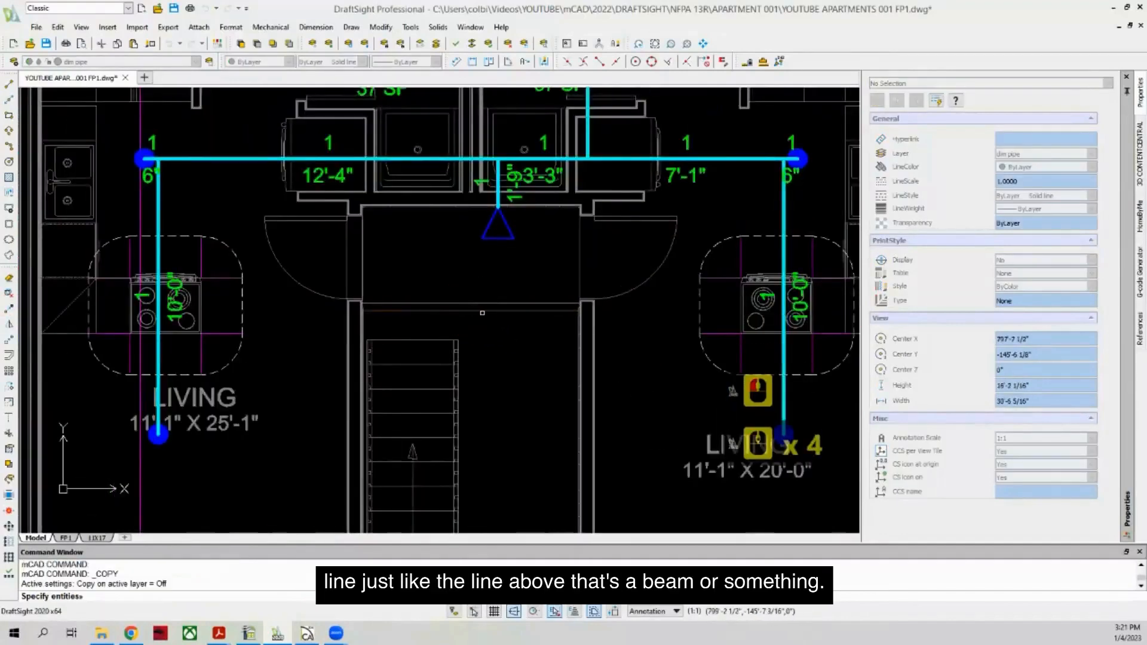
{"action": "scroll", "coordinate": [482, 312], "scroll_direction": "down", "scroll_amount": 3}
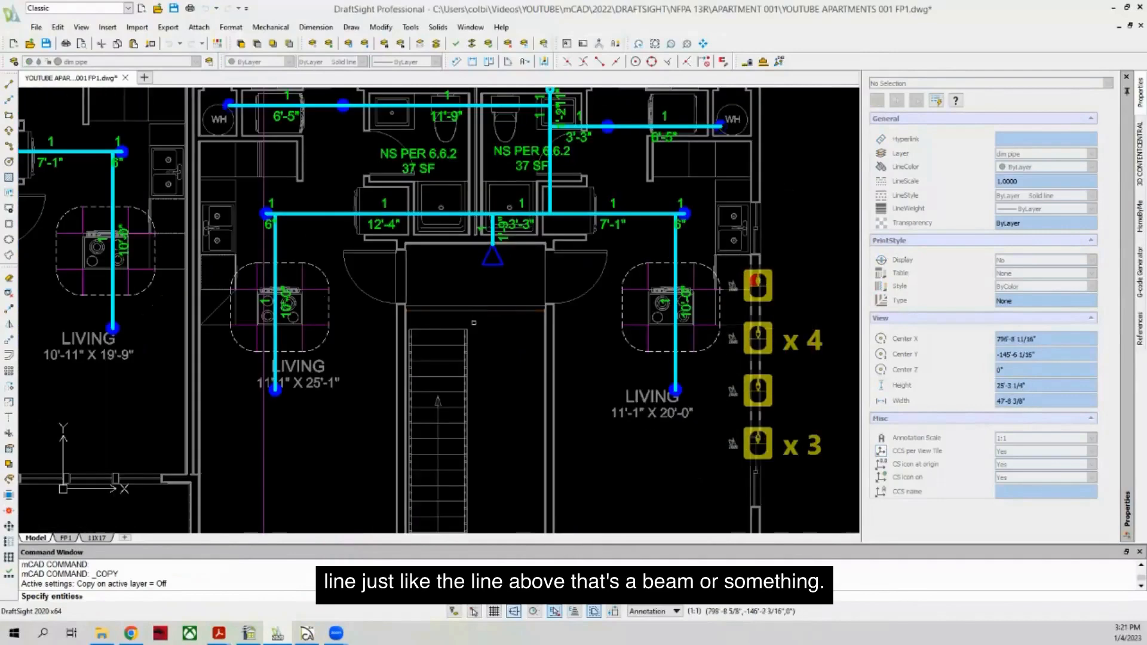
{"action": "scroll", "coordinate": [476, 324], "scroll_direction": "down", "scroll_amount": 5}
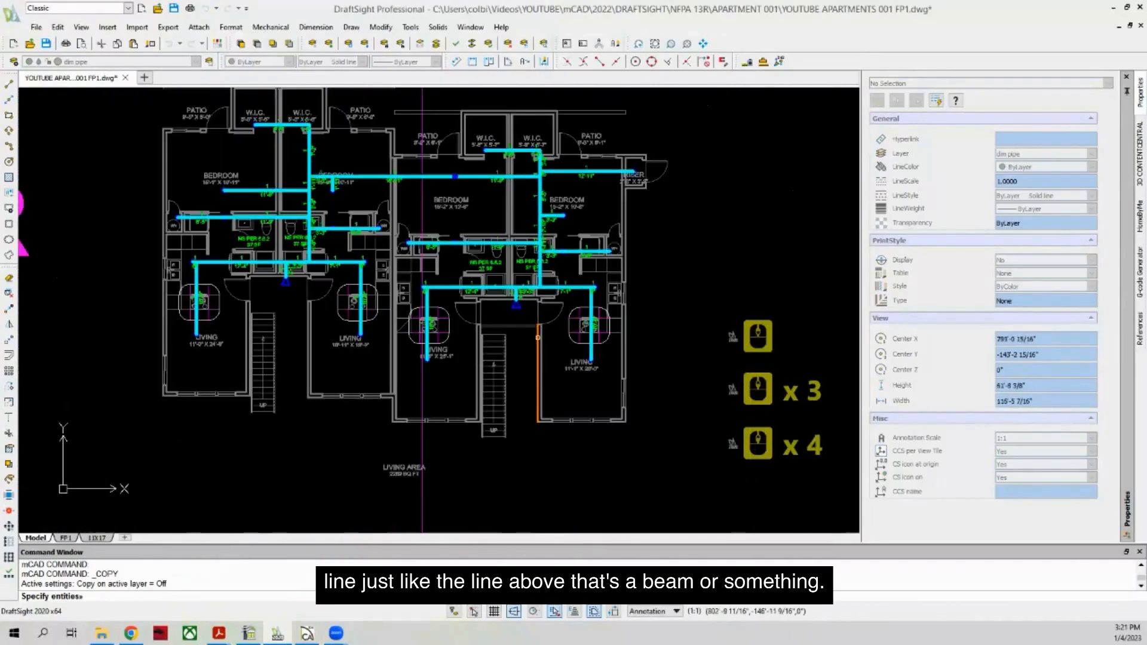
{"action": "key", "text": "Escape"}
Step: Draw the missing landing line from the head of the left first-floor stair perpendicular to the wall, matching its properties to the existing lines
{"action": "scroll", "coordinate": [285, 334], "scroll_direction": "up", "scroll_amount": 2}
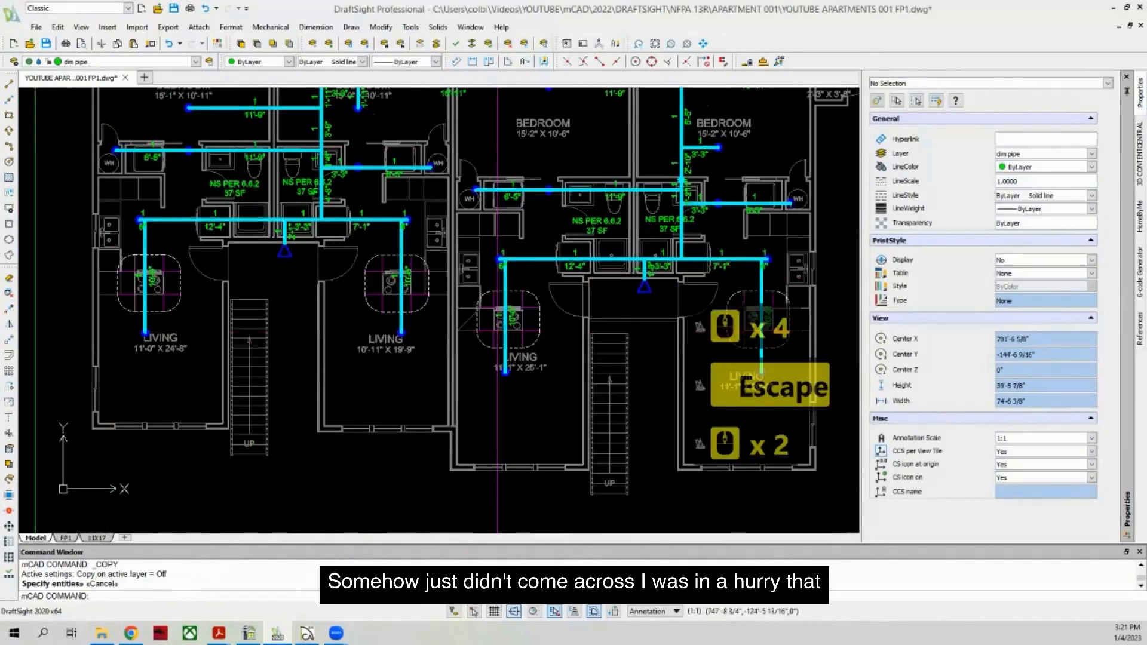
{"action": "left_click", "coordinate": [9, 84]}
{"action": "scroll", "coordinate": [274, 323], "scroll_direction": "up", "scroll_amount": 6}
{"action": "left_click", "coordinate": [352, 212]}
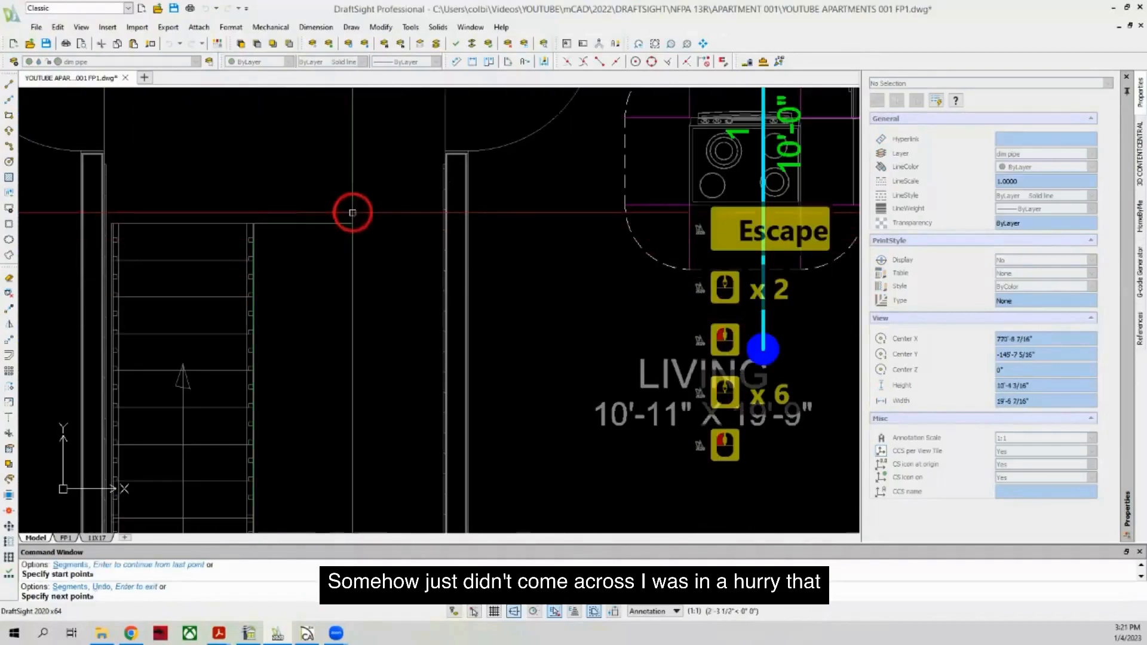
{"action": "left_click", "coordinate": [666, 63]}
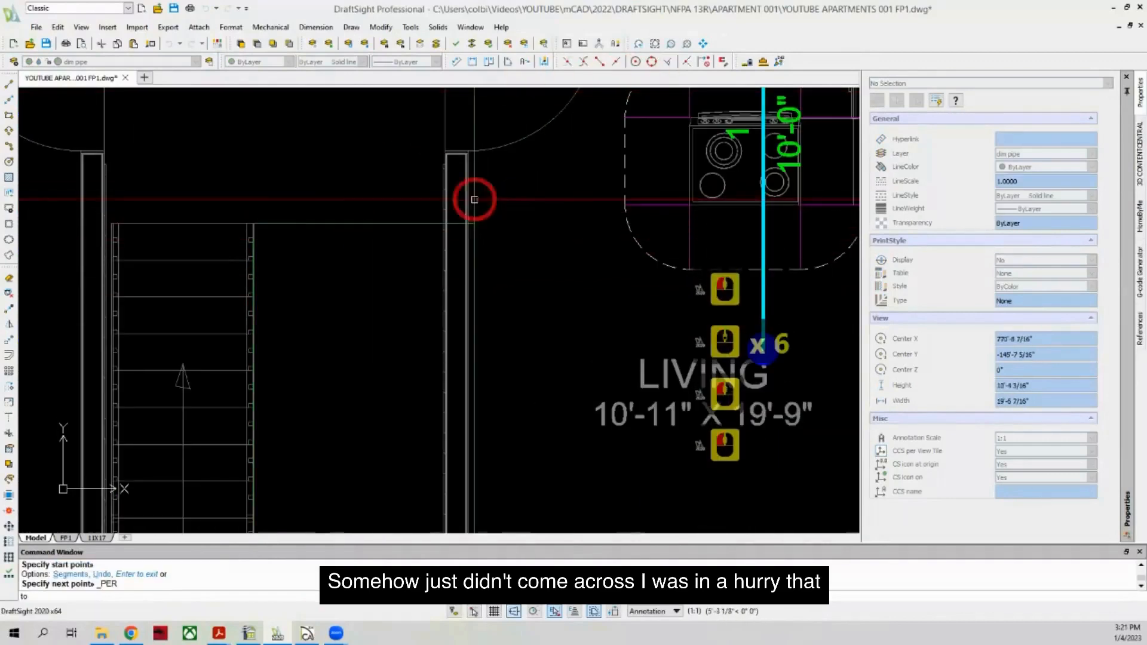
{"action": "left_click", "coordinate": [443, 220]}
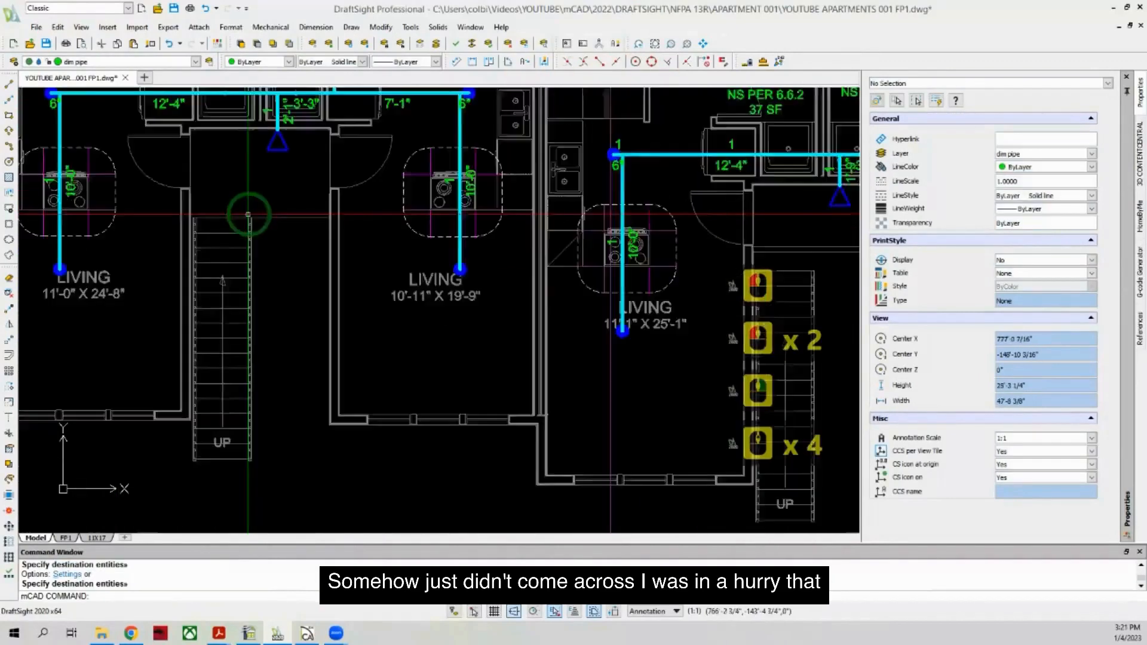
Step: Delete the deck beam line crossing the landing above the right first-floor stair
{"action": "scroll", "coordinate": [248, 214], "scroll_direction": "down", "scroll_amount": 4}
{"action": "scroll", "coordinate": [493, 239], "scroll_direction": "up", "scroll_amount": 2}
{"action": "left_click", "coordinate": [429, 234]}
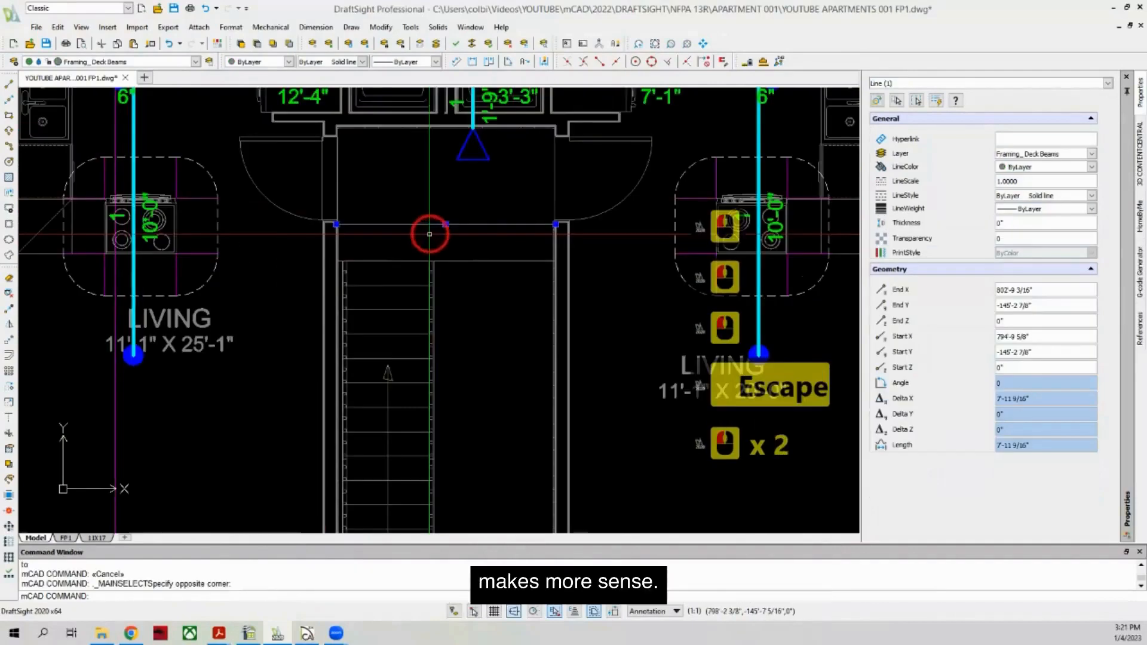
{"action": "key", "text": "Delete"}
Step: Delete the two deck beam lines across the left stair landing on the second floor
{"action": "scroll", "coordinate": [429, 234], "scroll_direction": "down", "scroll_amount": 7}
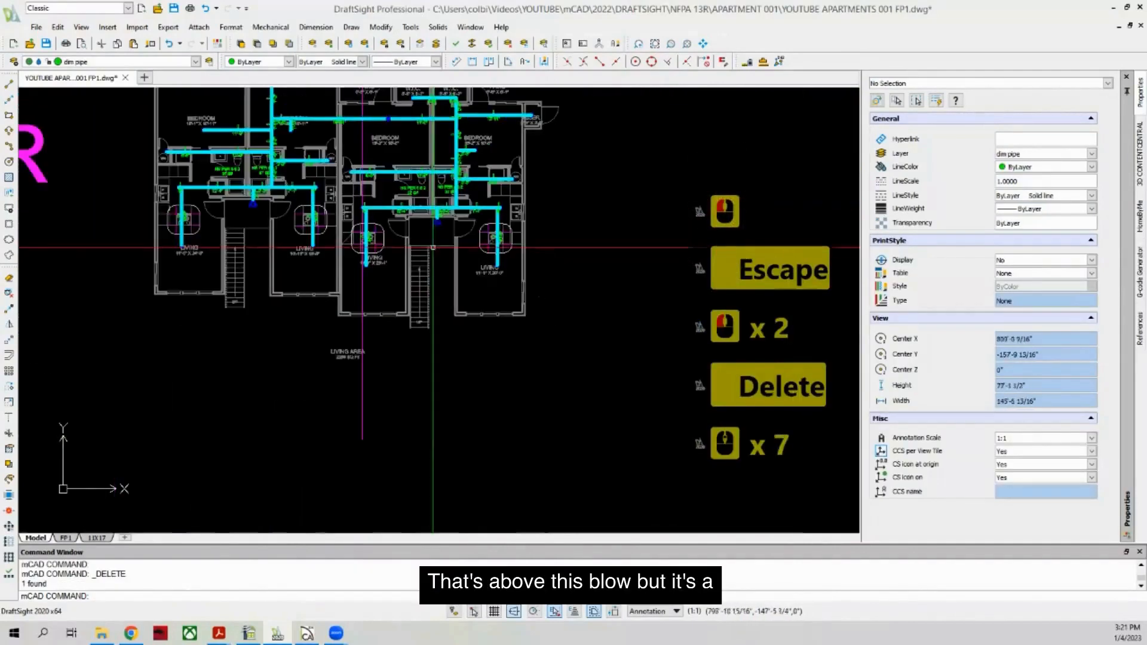
{"action": "scroll", "coordinate": [197, 287], "scroll_direction": "down", "scroll_amount": 6}
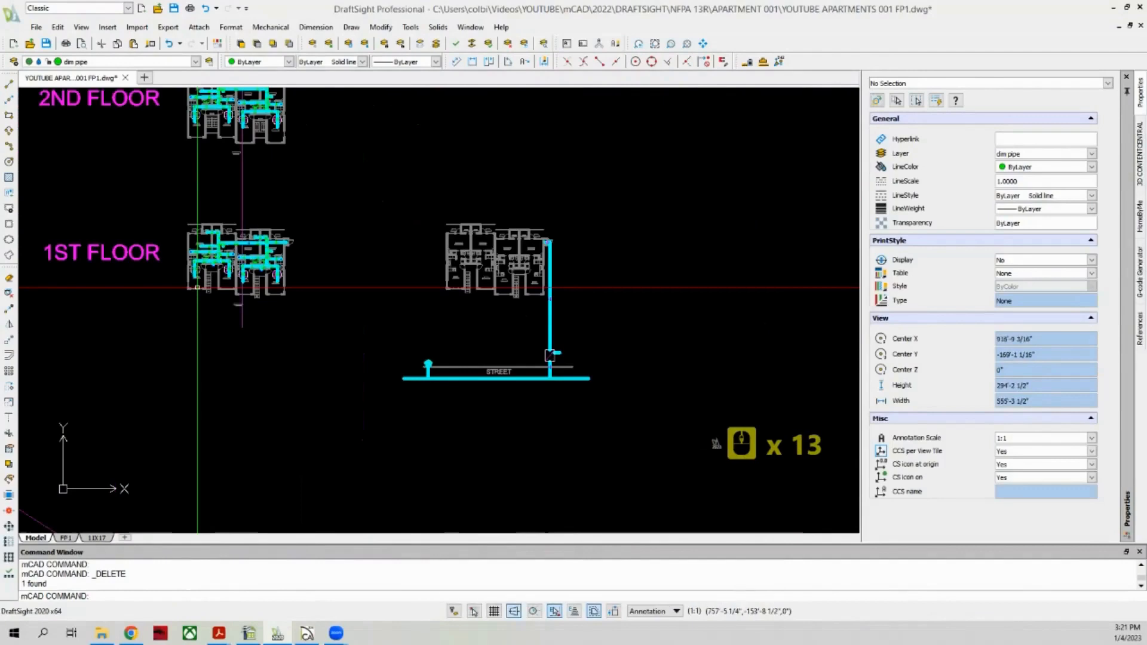
{"action": "scroll", "coordinate": [224, 178], "scroll_direction": "up", "scroll_amount": 4}
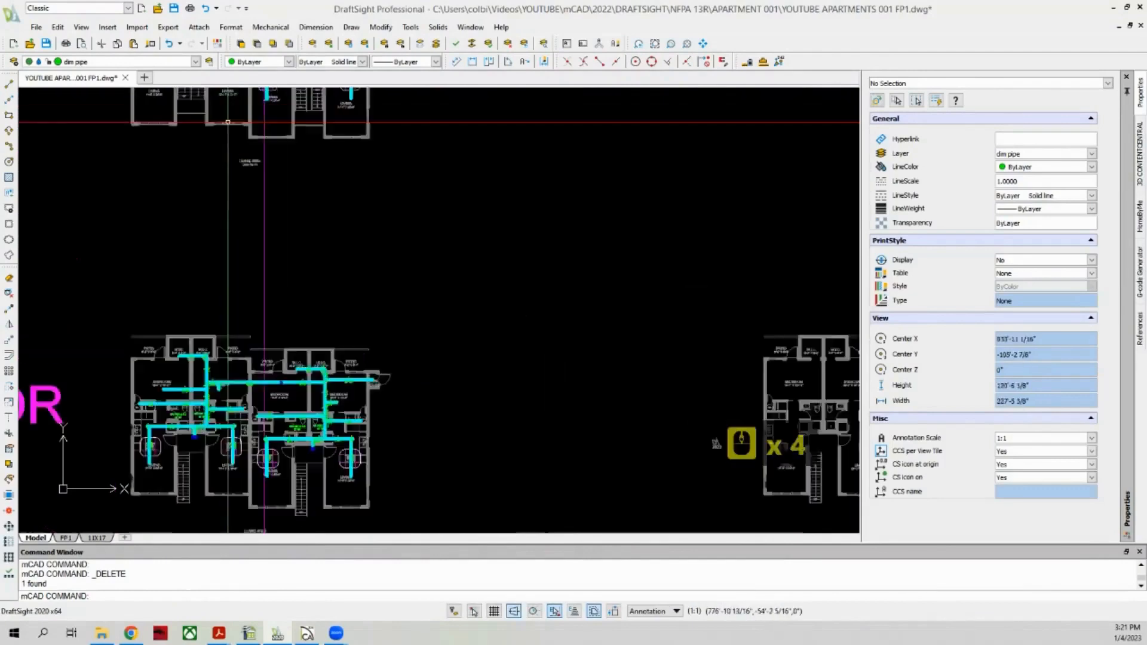
{"action": "scroll", "coordinate": [224, 178], "scroll_direction": "up", "scroll_amount": 3}
{"action": "scroll", "coordinate": [224, 178], "scroll_direction": "up", "scroll_amount": 3}
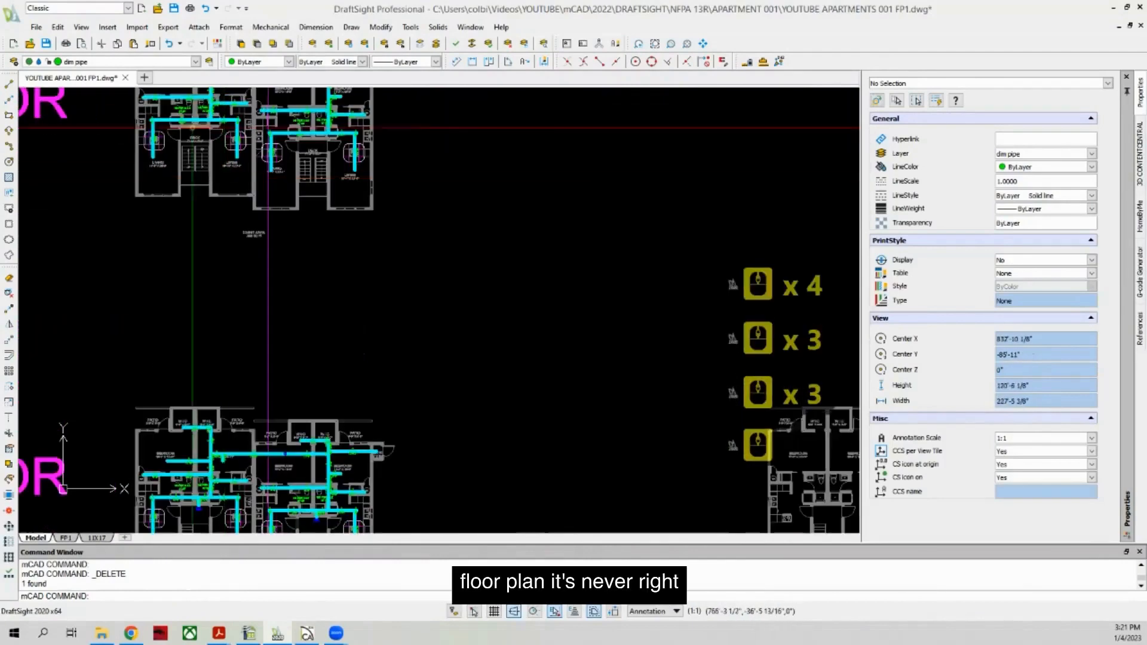
{"action": "scroll", "coordinate": [191, 127], "scroll_direction": "up", "scroll_amount": 3}
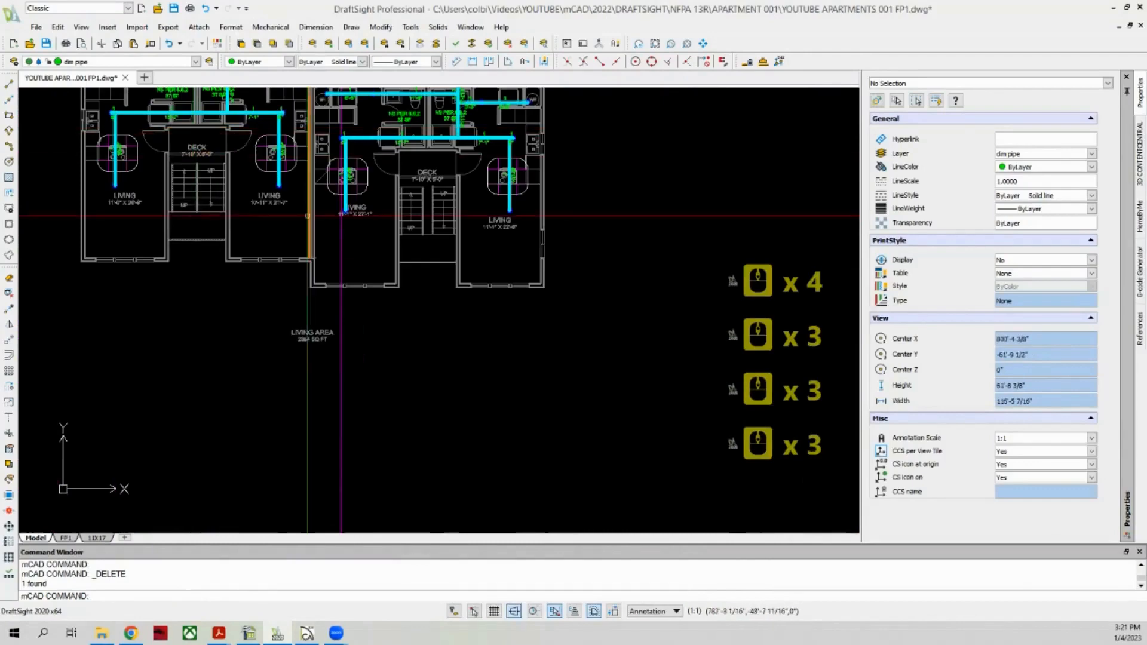
{"action": "scroll", "coordinate": [233, 175], "scroll_direction": "up", "scroll_amount": 3}
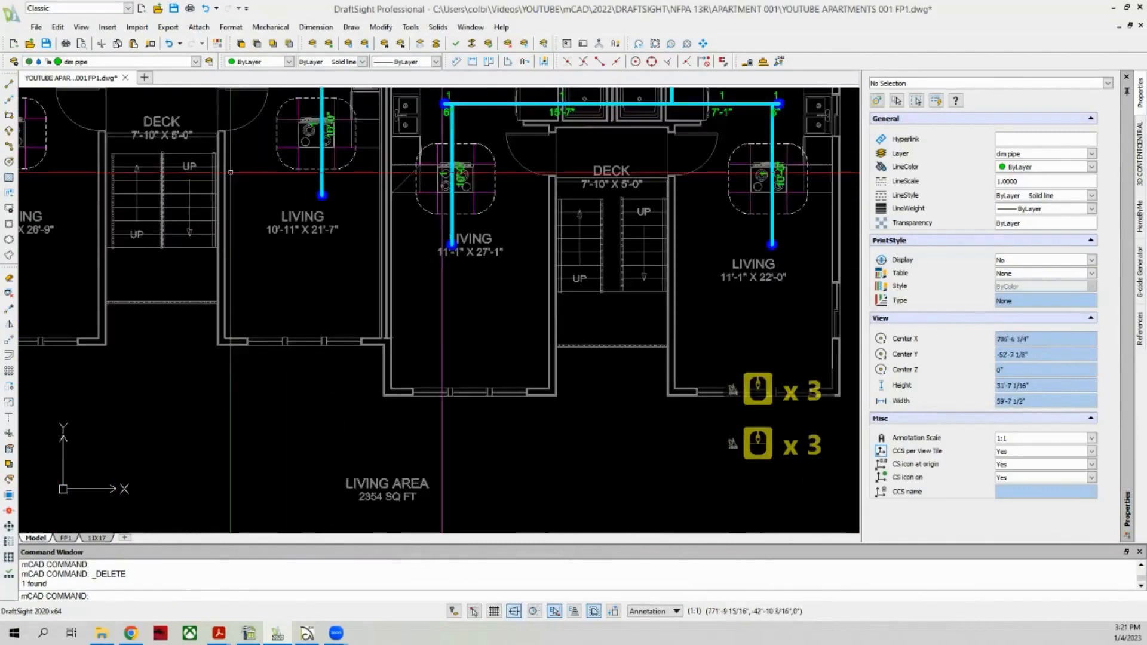
{"action": "left_click", "coordinate": [215, 124]}
{"action": "left_click", "coordinate": [203, 147]}
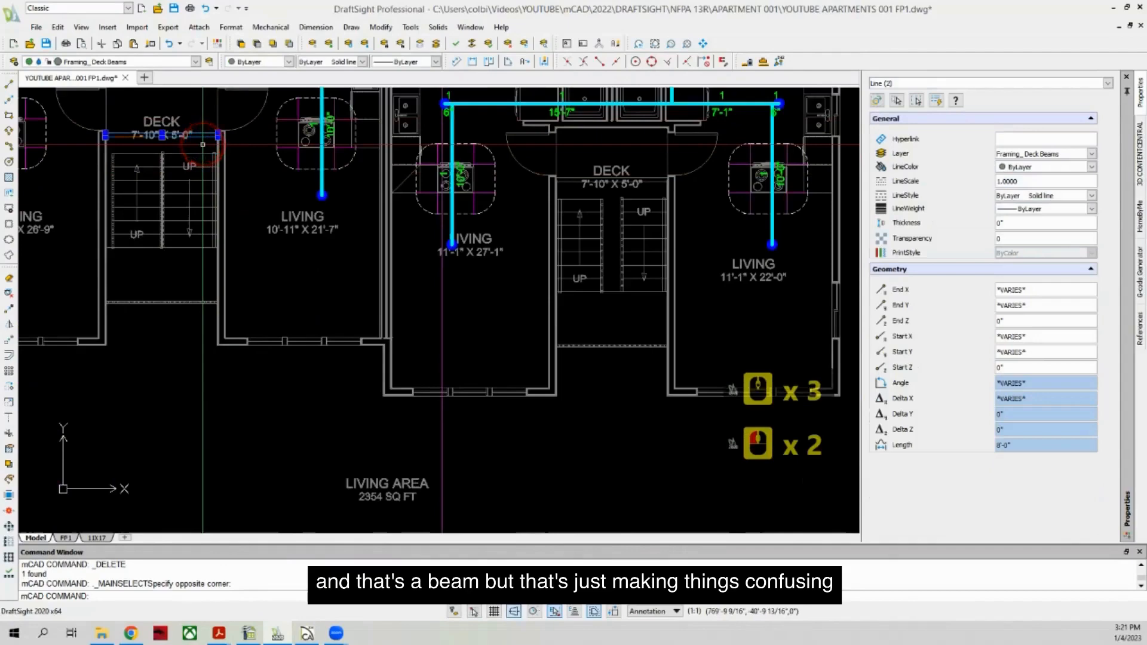
{"action": "key", "text": "Delete"}
Step: Delete the 7'-10" x 5'-0" size text under the DECK labels at the second-floor stair landings
{"action": "scroll", "coordinate": [203, 145], "scroll_direction": "down", "scroll_amount": 7}
{"action": "scroll", "coordinate": [240, 225], "scroll_direction": "up", "scroll_amount": 5}
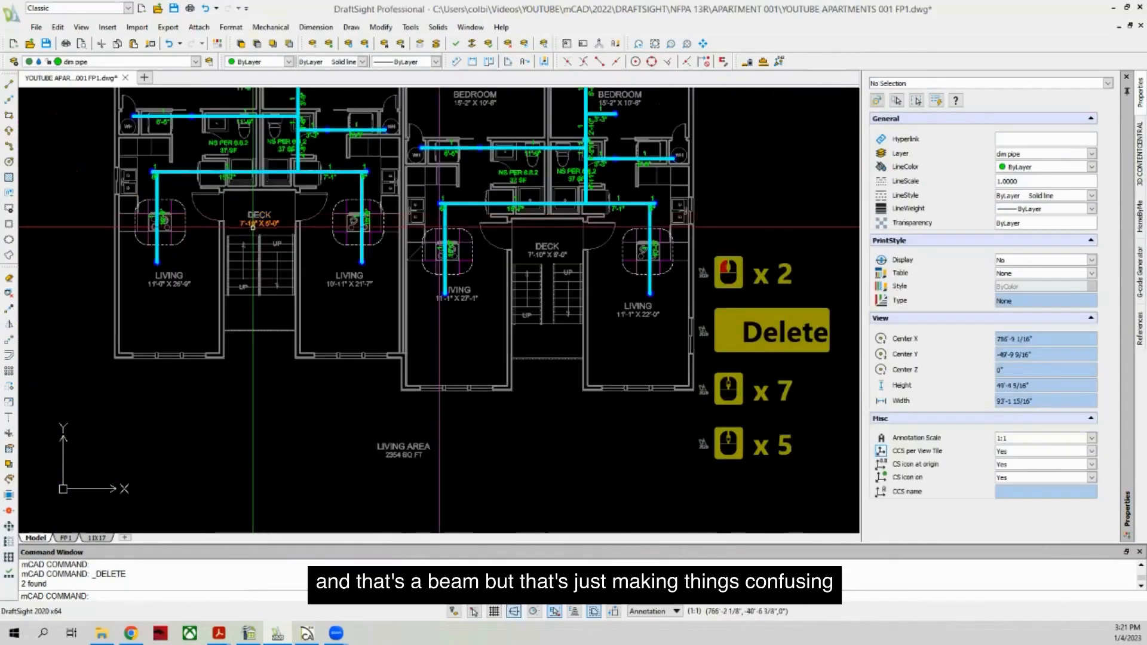
{"action": "left_click", "coordinate": [240, 225]}
{"action": "key", "text": "Delete"}
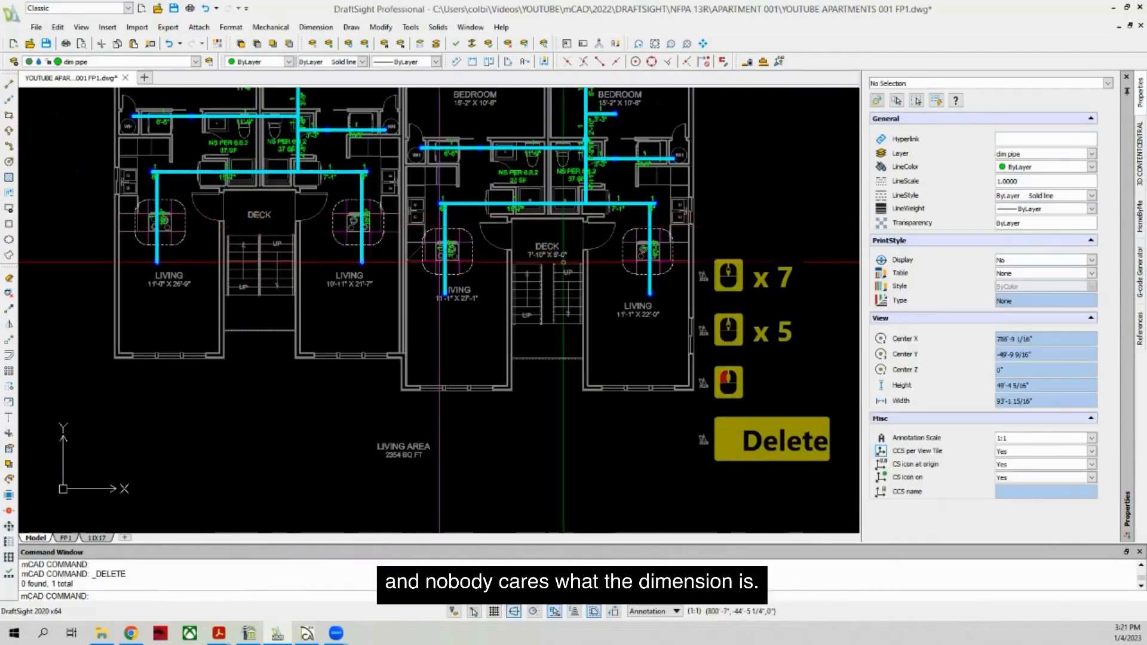
Step: Delete the deck beam line across the left landing on the third floor
{"action": "scroll", "coordinate": [563, 262], "scroll_direction": "down", "scroll_amount": 6}
{"action": "scroll", "coordinate": [446, 407], "scroll_direction": "up", "scroll_amount": 4}
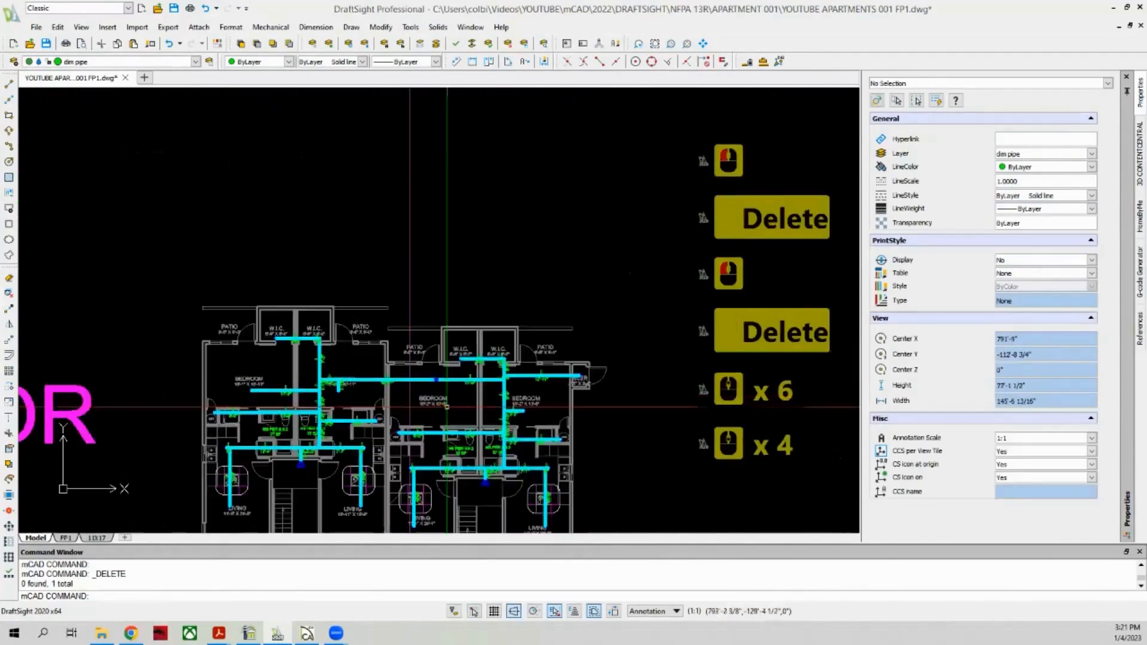
{"action": "scroll", "coordinate": [446, 406], "scroll_direction": "down", "scroll_amount": 7}
{"action": "scroll", "coordinate": [413, 172], "scroll_direction": "up", "scroll_amount": 3}
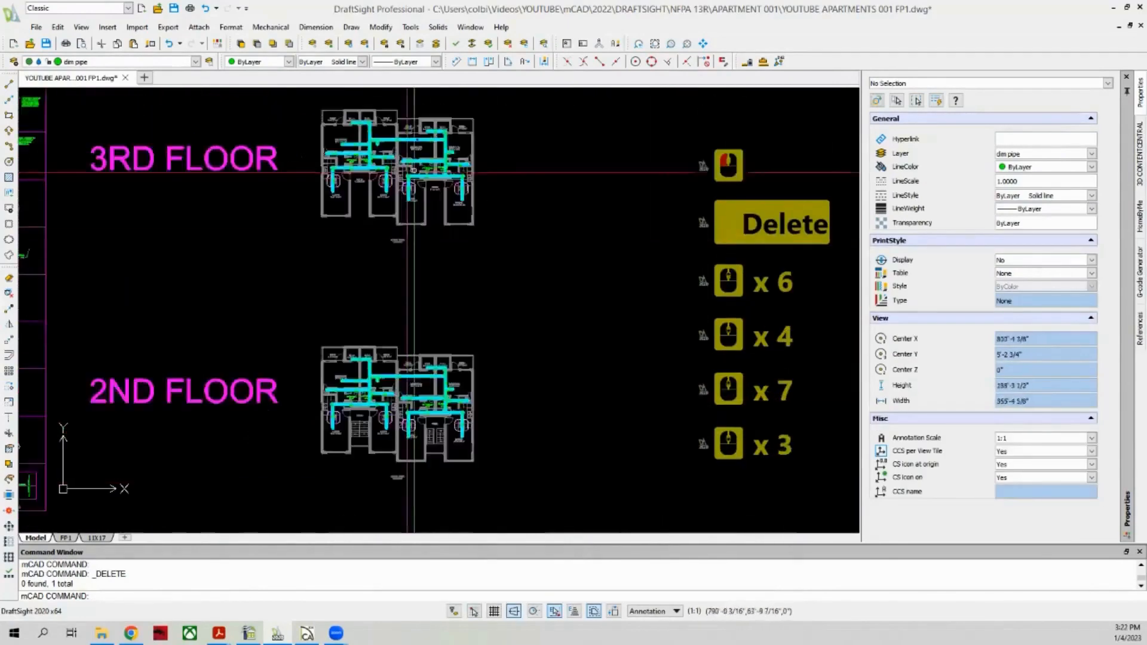
{"action": "scroll", "coordinate": [413, 172], "scroll_direction": "up", "scroll_amount": 3}
{"action": "scroll", "coordinate": [326, 174], "scroll_direction": "up", "scroll_amount": 1}
{"action": "scroll", "coordinate": [306, 172], "scroll_direction": "down", "scroll_amount": 2}
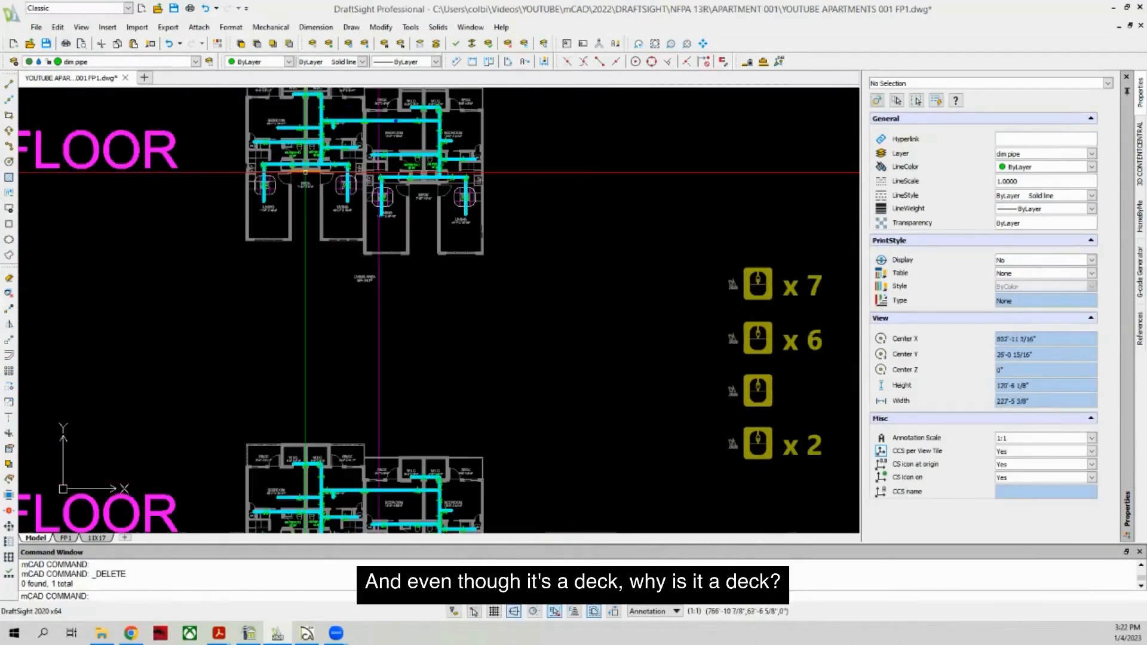
{"action": "left_click", "coordinate": [305, 172]}
{"action": "key", "text": "Delete"}
Step: Delete the DECK labels and their size text at both third-floor landings
{"action": "left_click", "coordinate": [307, 185]}
{"action": "left_click", "coordinate": [433, 197]}
{"action": "key", "text": "Delete"}
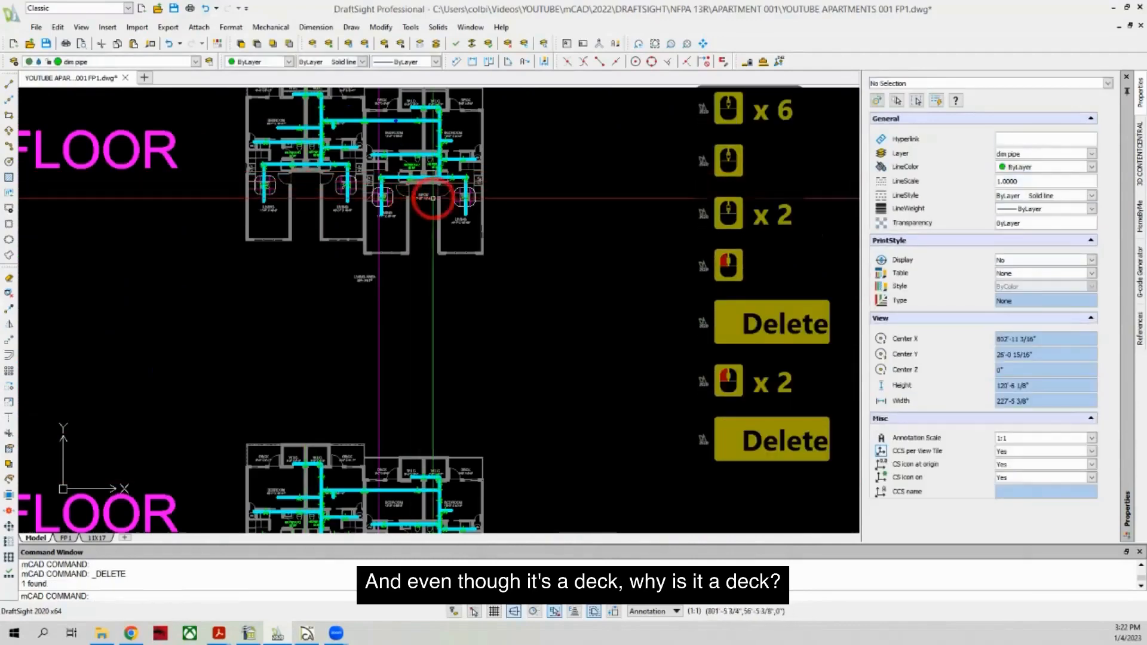
{"action": "left_click", "coordinate": [433, 198]}
{"action": "left_click", "coordinate": [418, 194]}
{"action": "key", "text": "Delete"}
Step: Delete the remaining DECK labels at both second-floor stair landings
{"action": "scroll", "coordinate": [371, 147], "scroll_direction": "down", "scroll_amount": 4}
{"action": "scroll", "coordinate": [363, 353], "scroll_direction": "up", "scroll_amount": 7}
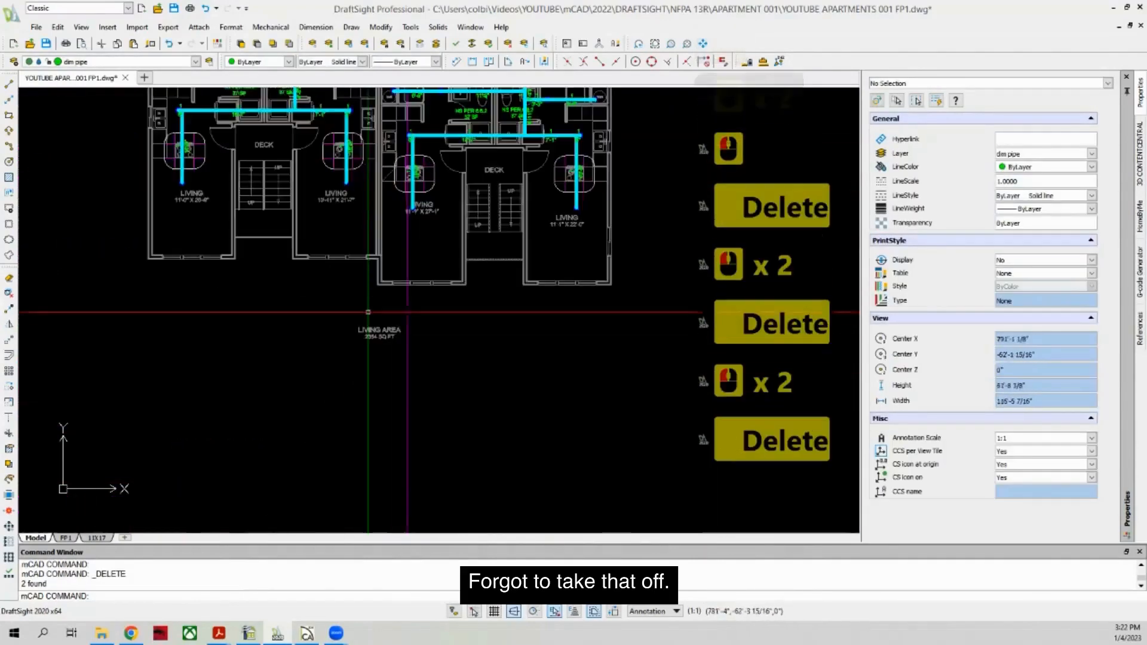
{"action": "left_click", "coordinate": [251, 140]}
{"action": "left_click", "coordinate": [499, 169]}
{"action": "key", "text": "Delete"}
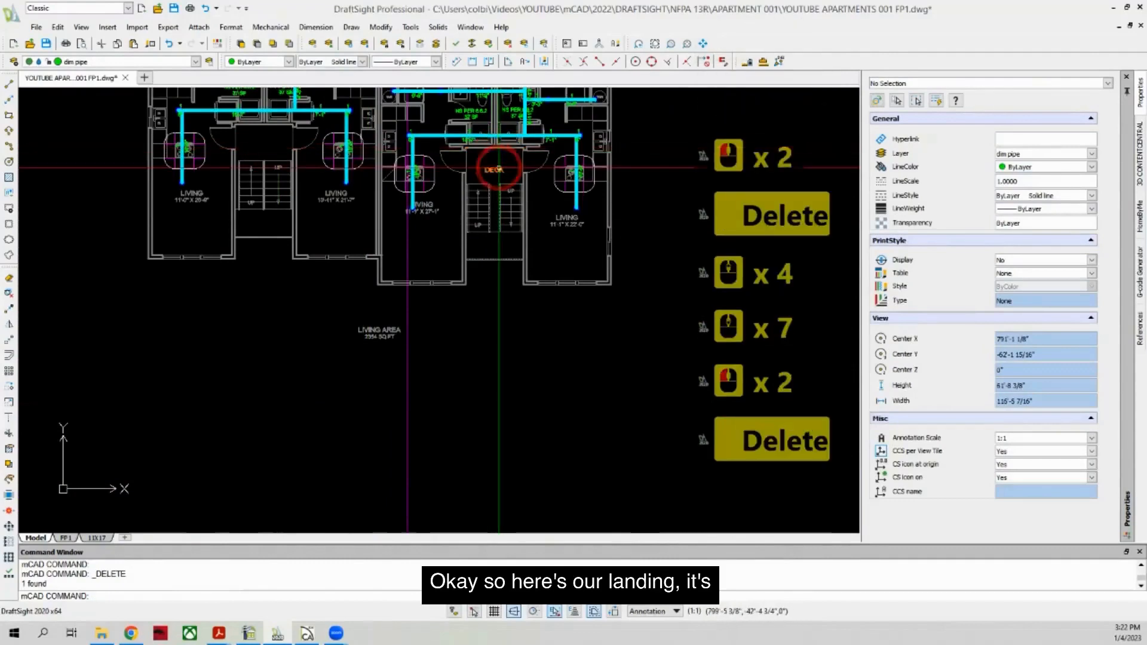
{"action": "left_click", "coordinate": [499, 169]}
{"action": "key", "text": "Delete"}
Step: Compare the second-floor stair landings with the Chief Architect 3D camera view, then return to the DraftSight plan
{"action": "scroll", "coordinate": [217, 247], "scroll_direction": "down", "scroll_amount": 4}
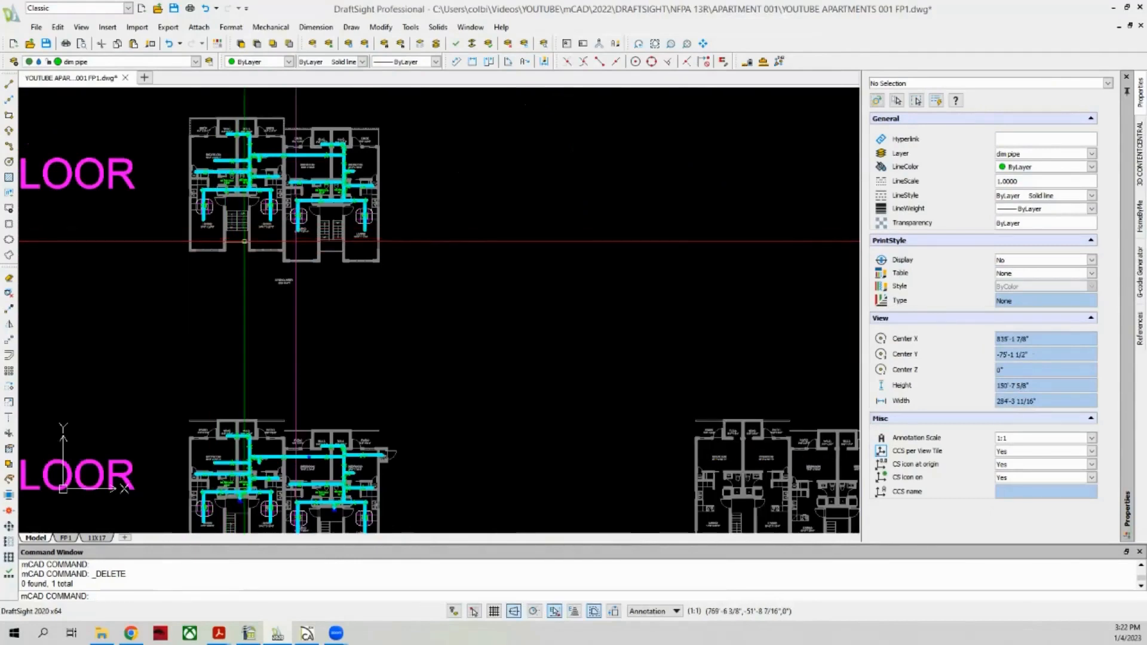
{"action": "scroll", "coordinate": [251, 241], "scroll_direction": "up", "scroll_amount": 6}
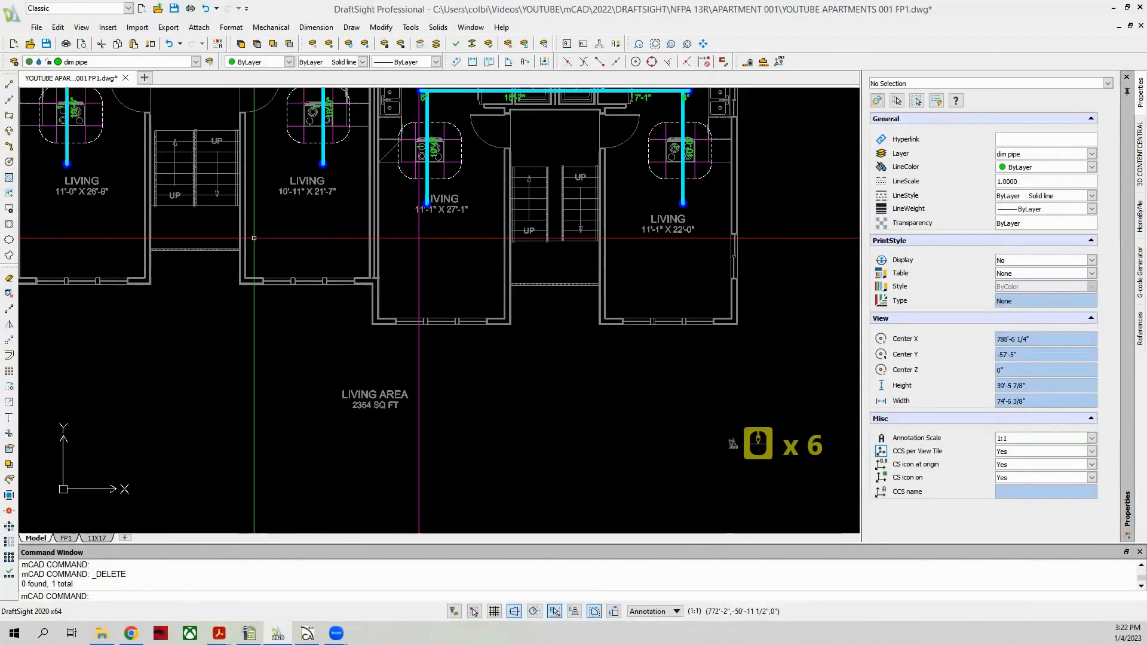
{"action": "left_click", "coordinate": [308, 632]}
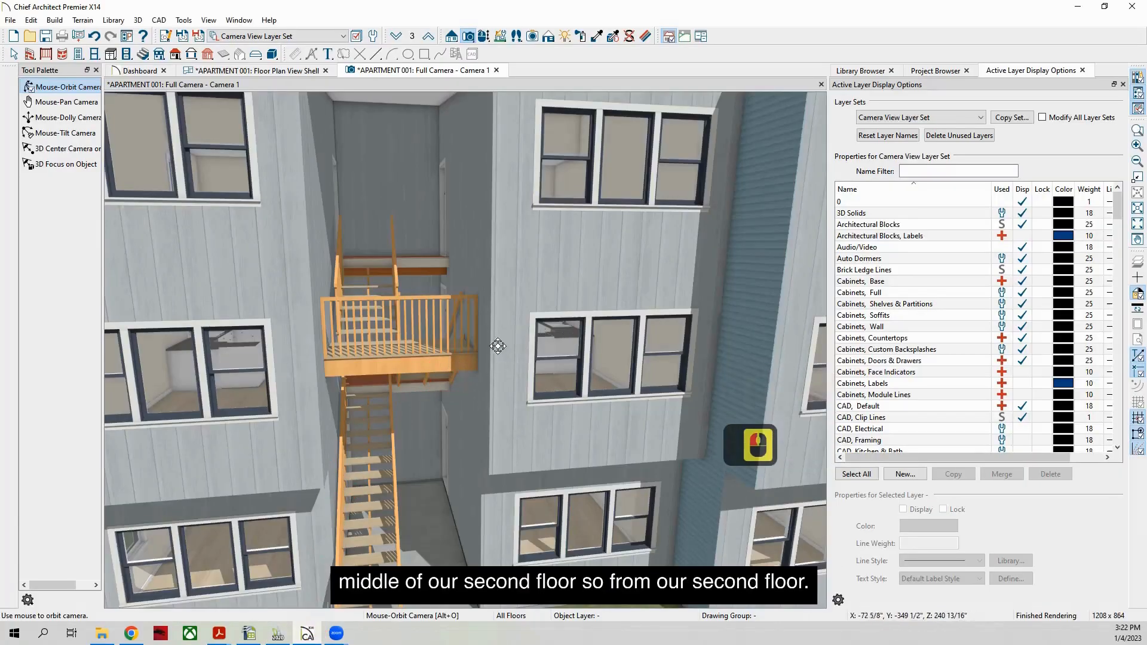
{"action": "left_click", "coordinate": [277, 632]}
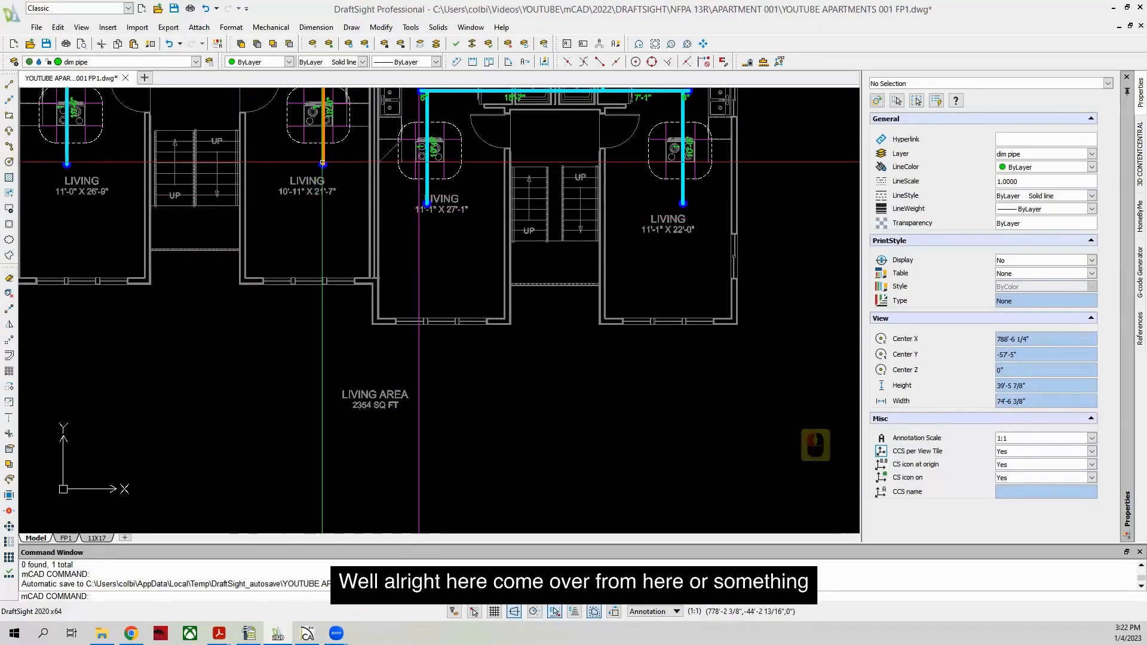
{"action": "scroll", "coordinate": [242, 251], "scroll_direction": "down", "scroll_amount": 3}
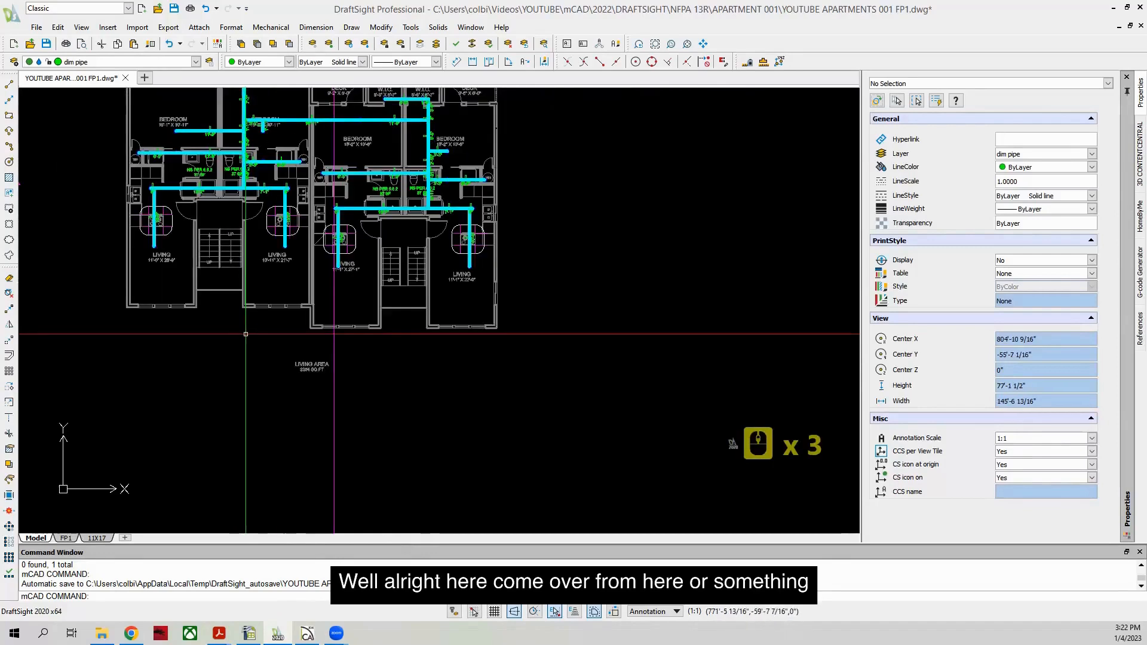
Step: Copy the first-floor sidewall sprinkler and its branch pipe to the matching spot at the left second-floor stair landing
{"action": "scroll", "coordinate": [239, 256], "scroll_direction": "up", "scroll_amount": 2}
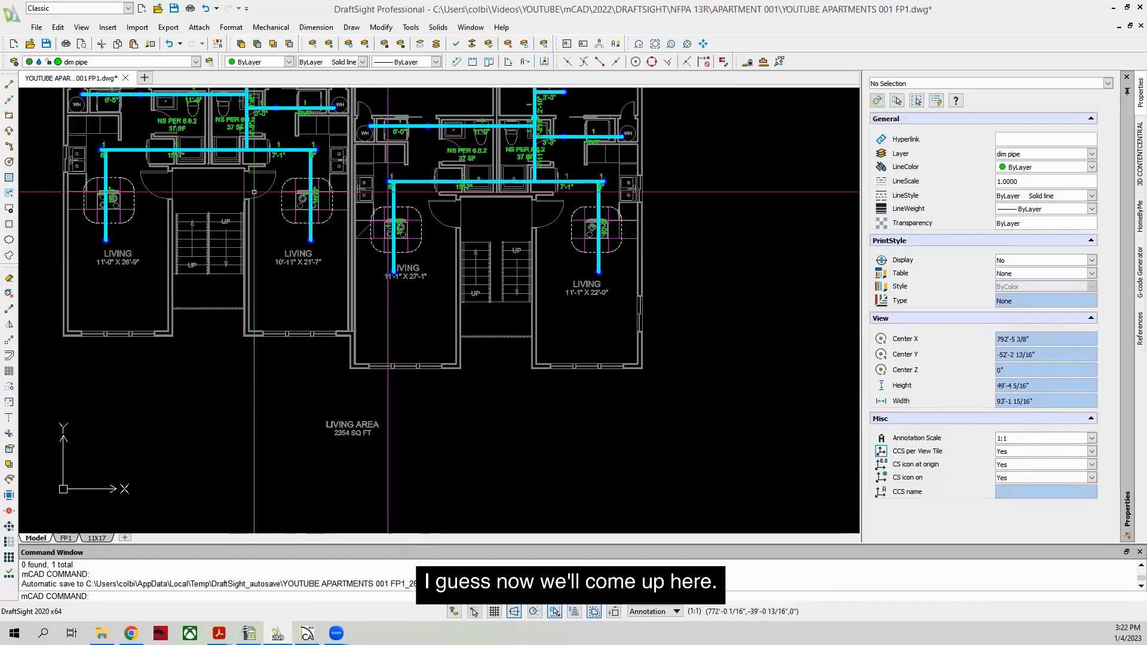
{"action": "scroll", "coordinate": [254, 199], "scroll_direction": "down", "scroll_amount": 11}
{"action": "scroll", "coordinate": [196, 401], "scroll_direction": "up", "scroll_amount": 13}
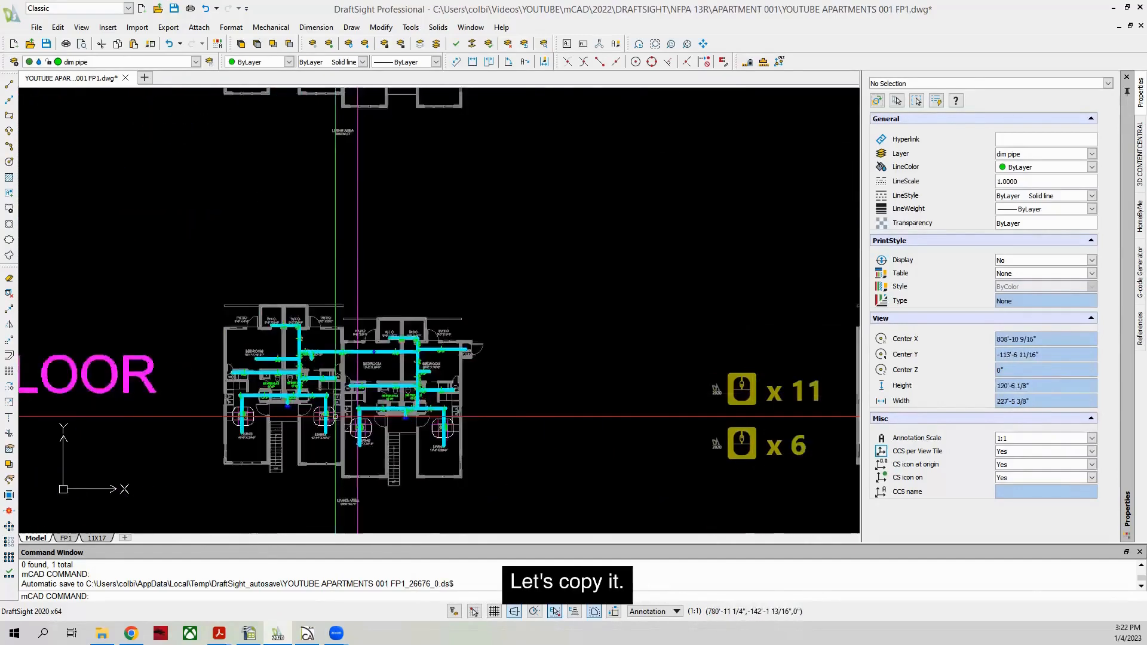
{"action": "scroll", "coordinate": [196, 401], "scroll_direction": "up", "scroll_amount": 2}
{"action": "left_click", "coordinate": [187, 366]}
{"action": "left_click", "coordinate": [118, 392]}
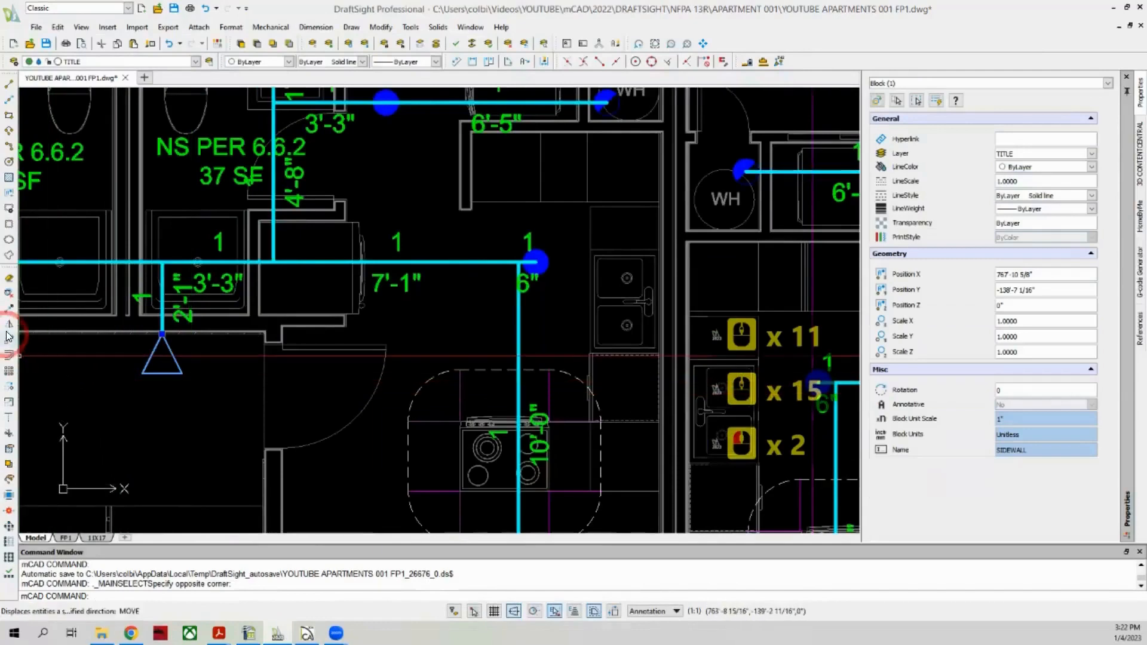
{"action": "left_click", "coordinate": [158, 328]}
{"action": "left_click", "coordinate": [102, 320]}
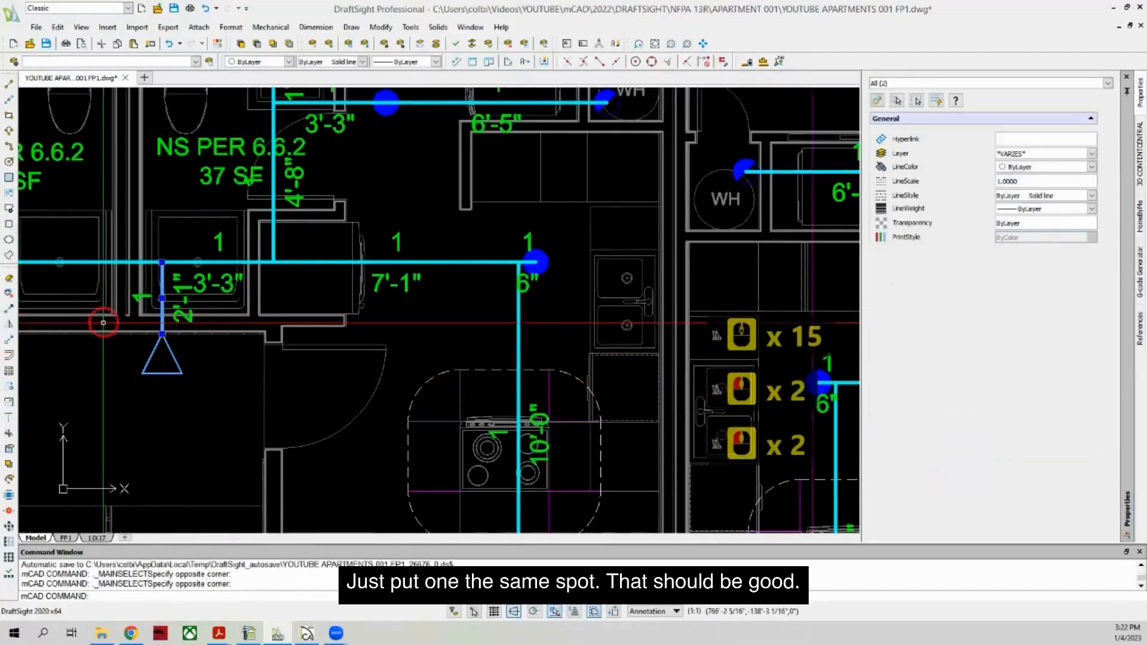
{"action": "left_click", "coordinate": [10, 310]}
{"action": "scroll", "coordinate": [262, 325], "scroll_direction": "up", "scroll_amount": 6}
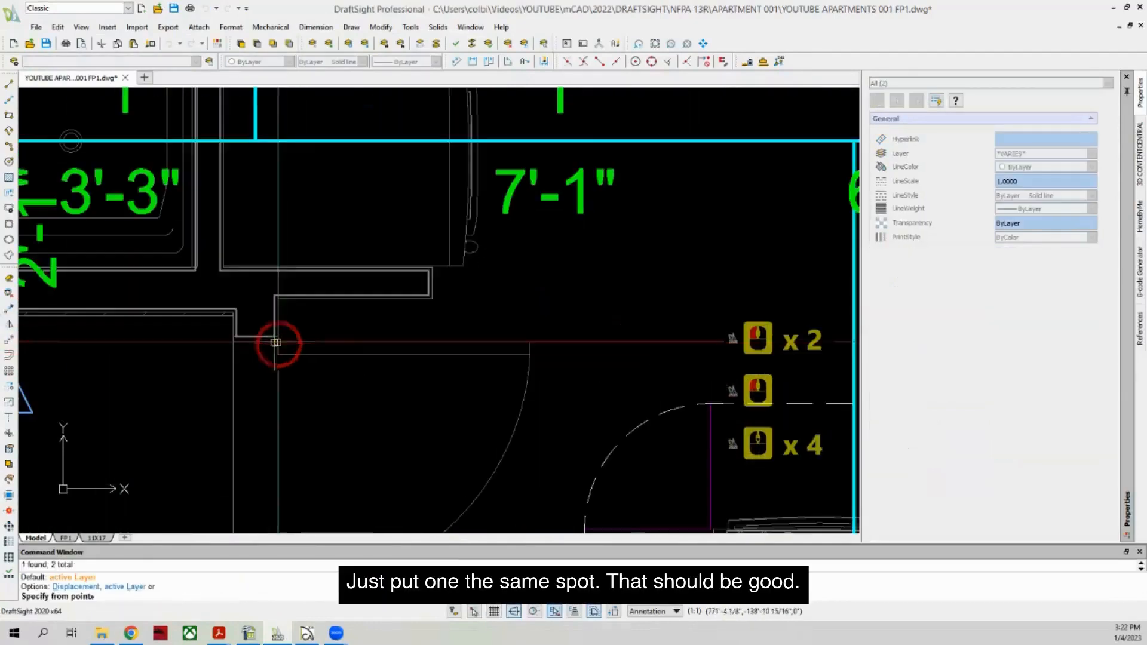
{"action": "left_click", "coordinate": [237, 351]}
{"action": "scroll", "coordinate": [166, 315], "scroll_direction": "down", "scroll_amount": 10}
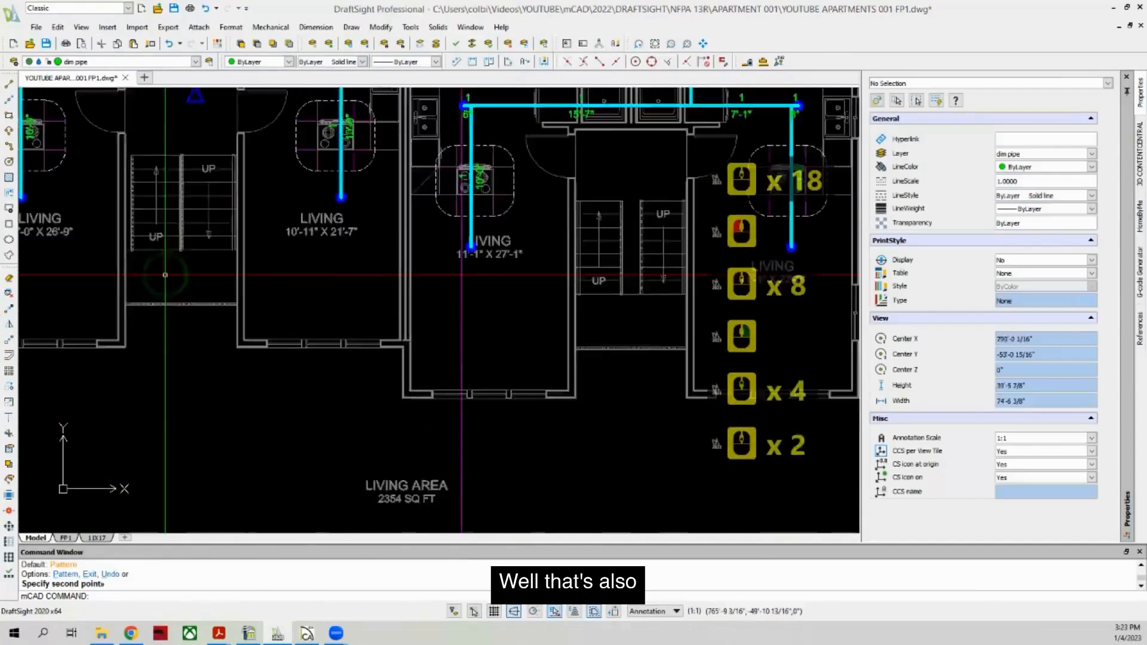
{"action": "scroll", "coordinate": [177, 286], "scroll_direction": "up", "scroll_amount": 2}
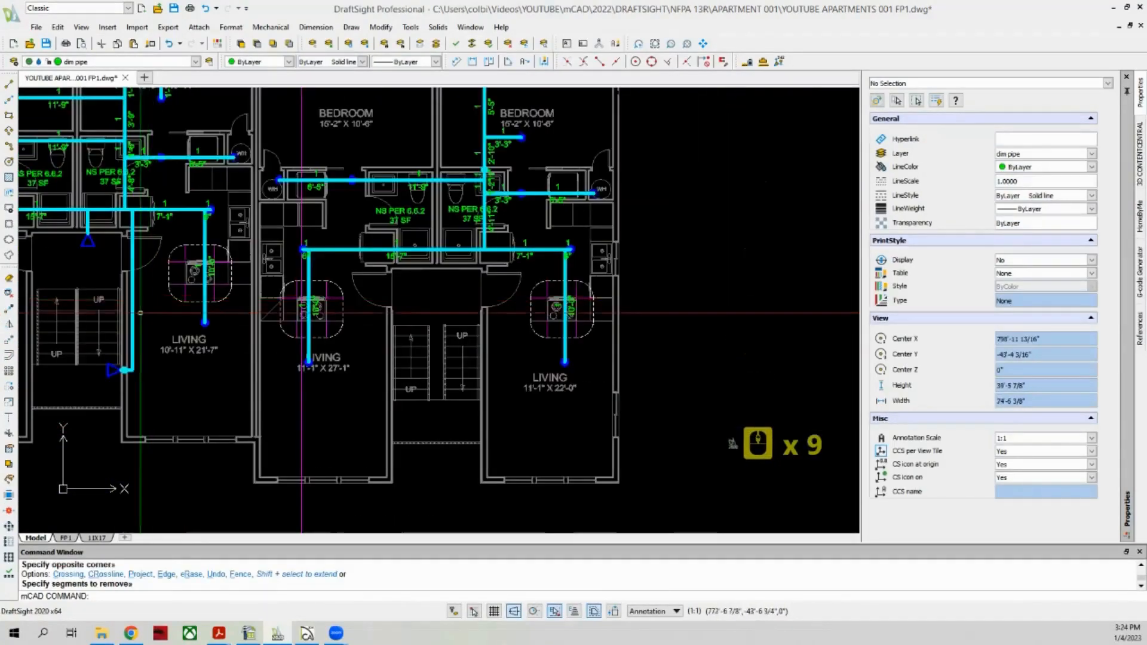
Step: Stretch the 7'-1" dimension right of the left second-floor stairwell so it starts at the new vertical branch pipe
{"action": "scroll", "coordinate": [140, 313], "scroll_direction": "up", "scroll_amount": 5}
{"action": "scroll", "coordinate": [122, 310], "scroll_direction": "down", "scroll_amount": 4}
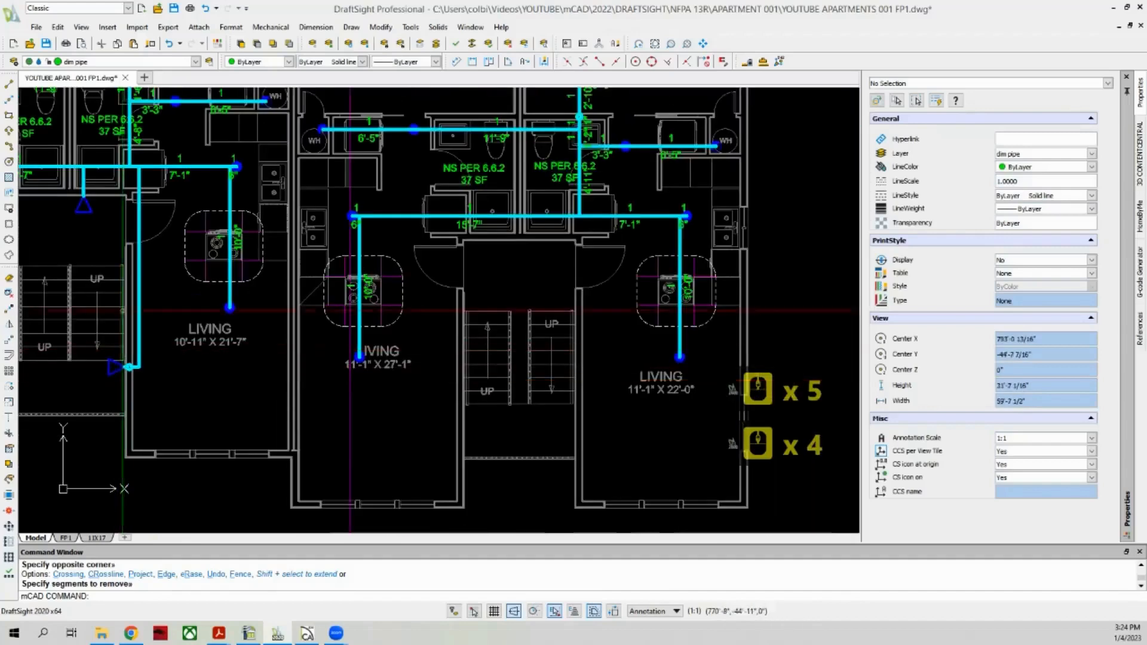
{"action": "scroll", "coordinate": [176, 157], "scroll_direction": "up", "scroll_amount": 4}
{"action": "left_click", "coordinate": [141, 187]}
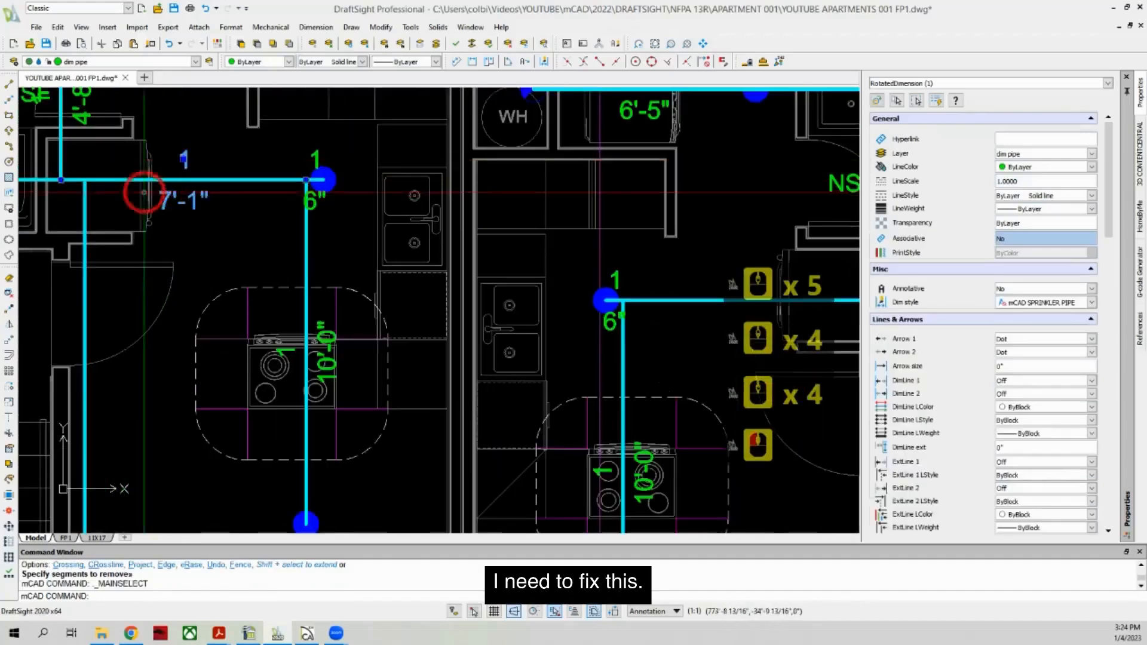
{"action": "left_click", "coordinate": [72, 182]}
{"action": "scroll", "coordinate": [313, 217], "scroll_direction": "down", "scroll_amount": 4}
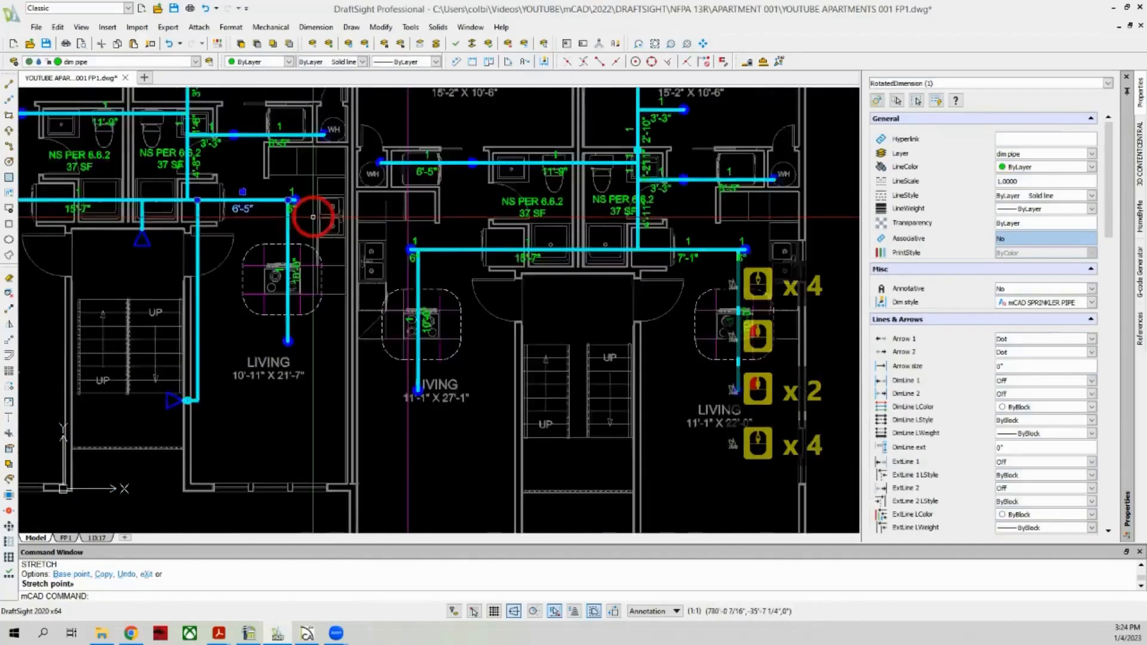
{"action": "scroll", "coordinate": [313, 217], "scroll_direction": "down", "scroll_amount": 2}
{"action": "scroll", "coordinate": [179, 224], "scroll_direction": "up", "scroll_amount": 3}
{"action": "key", "text": "Escape"}
Step: Stretch the 15'-7" dimension above the left second-floor stairwell so it ends at the sidewall sprinkler's branch pipe
{"action": "scroll", "coordinate": [179, 224], "scroll_direction": "up", "scroll_amount": 2}
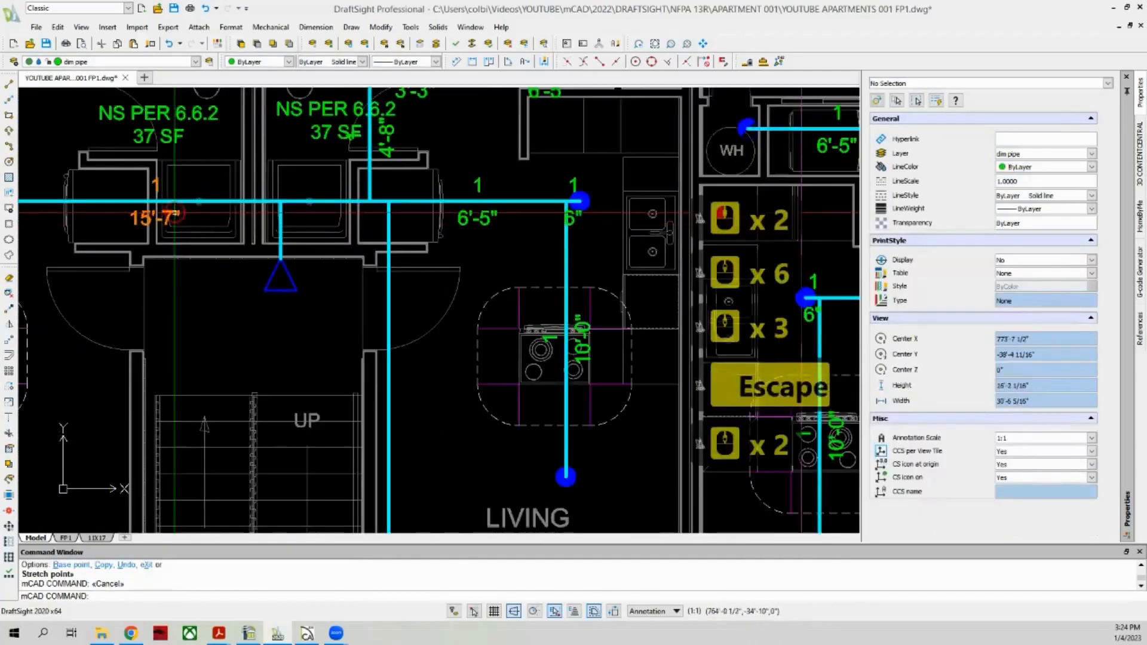
{"action": "left_click", "coordinate": [288, 203]}
{"action": "left_click", "coordinate": [370, 202]}
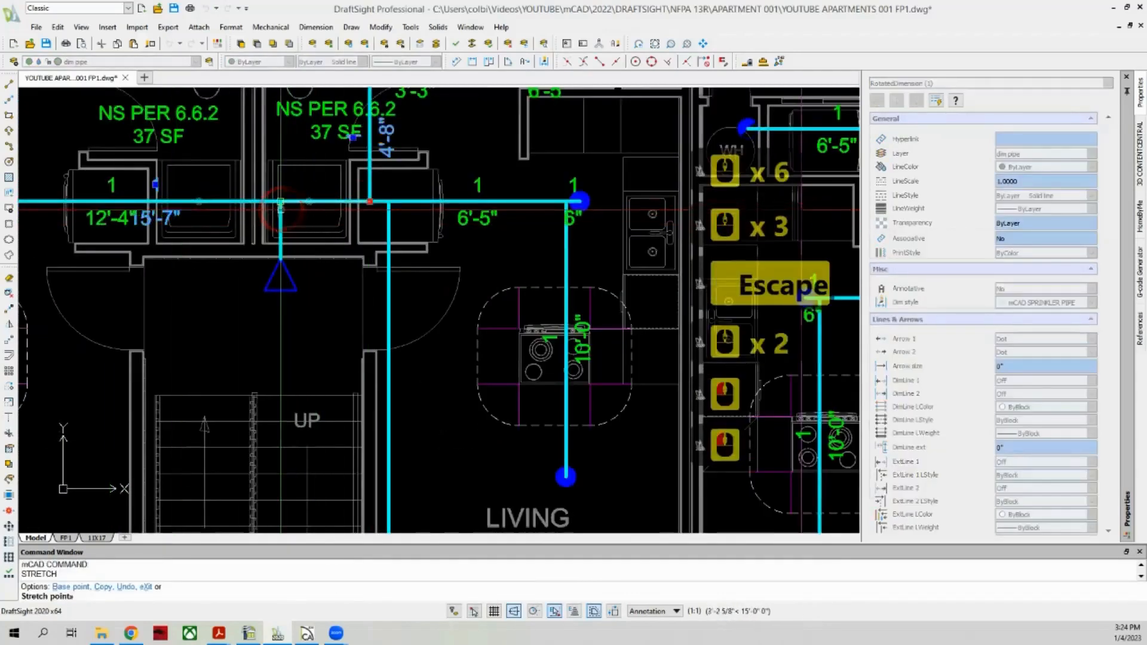
{"action": "scroll", "coordinate": [298, 221], "scroll_direction": "down", "scroll_amount": 3}
{"action": "key", "text": "Escape"}
{"action": "scroll", "coordinate": [217, 263], "scroll_direction": "up", "scroll_amount": 1}
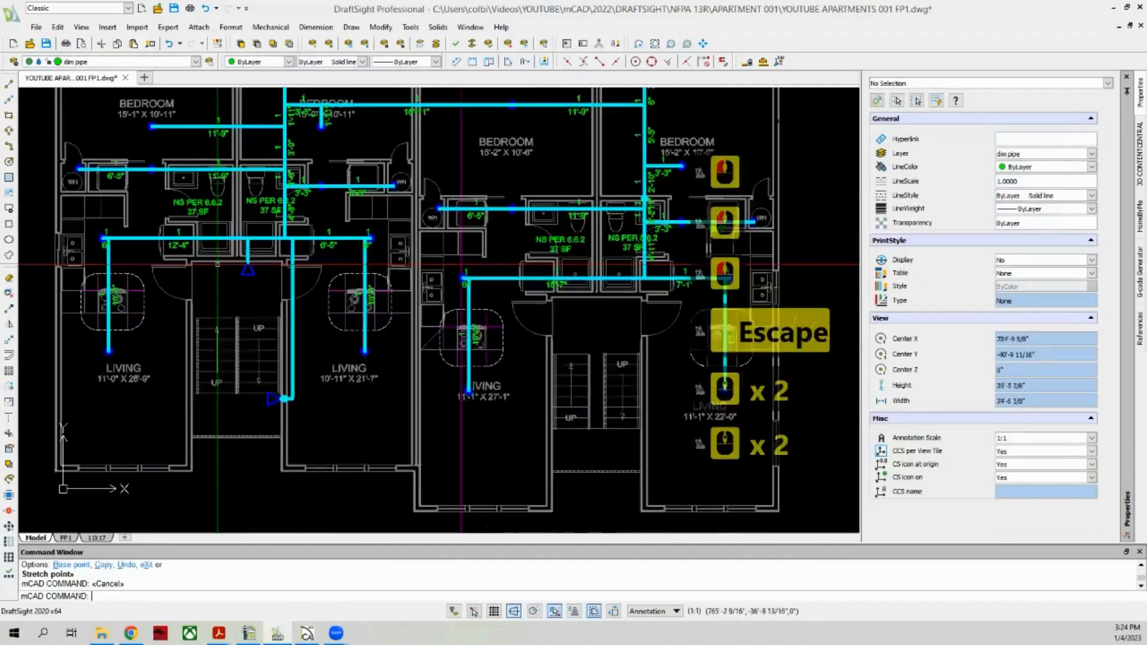
Step: Trim the vertical sidewall branch pipe back to the horizontal pipe above the right second-floor stairwell
{"action": "scroll", "coordinate": [217, 264], "scroll_direction": "down", "scroll_amount": 2}
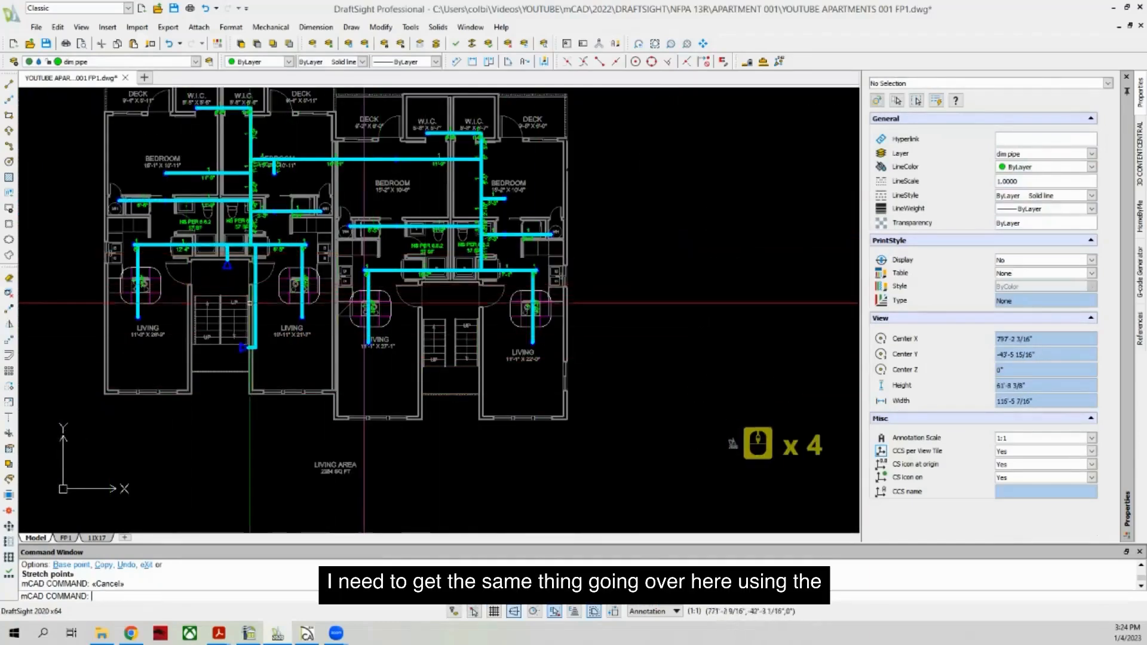
{"action": "scroll", "coordinate": [233, 258], "scroll_direction": "up", "scroll_amount": 8}
{"action": "right_click", "coordinate": [360, 182]}
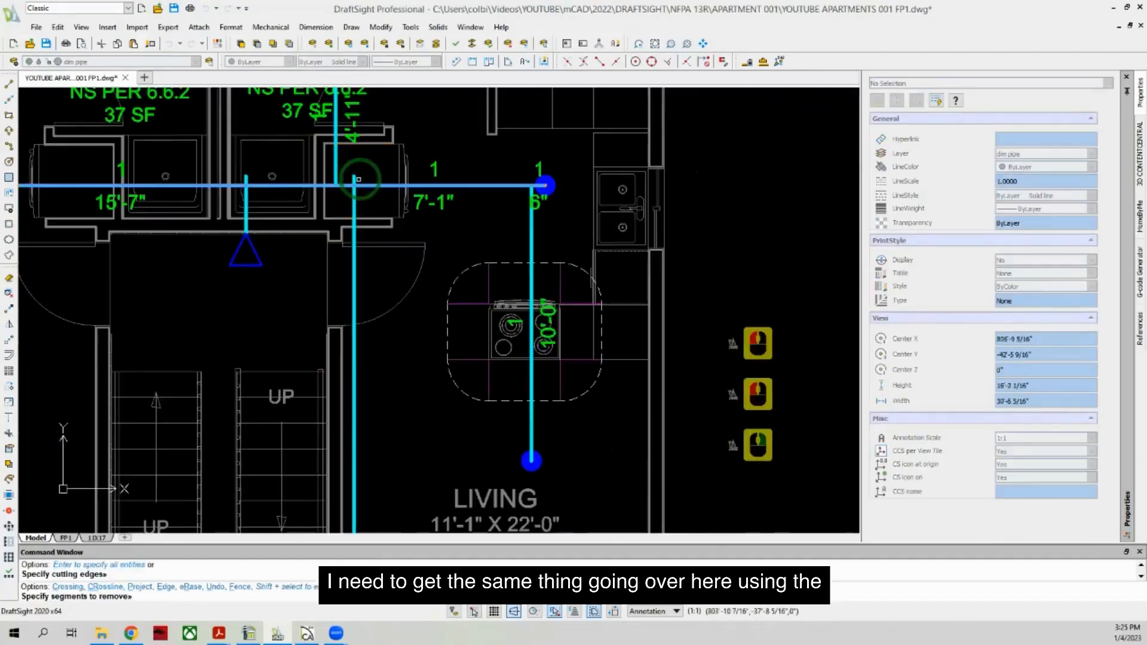
{"action": "left_click", "coordinate": [353, 180]}
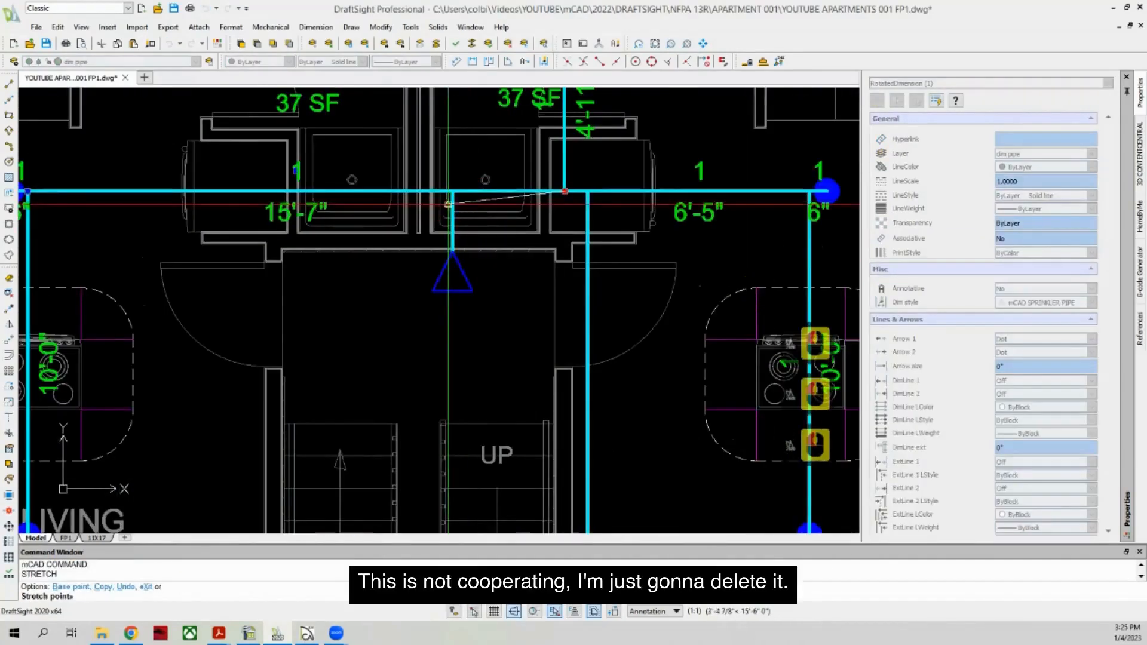
Step: Cancel the stretch and delete the 15'-7" dimension above the right second-floor stairwell
{"action": "key", "text": "Escape"}
{"action": "left_click", "coordinate": [310, 222]}
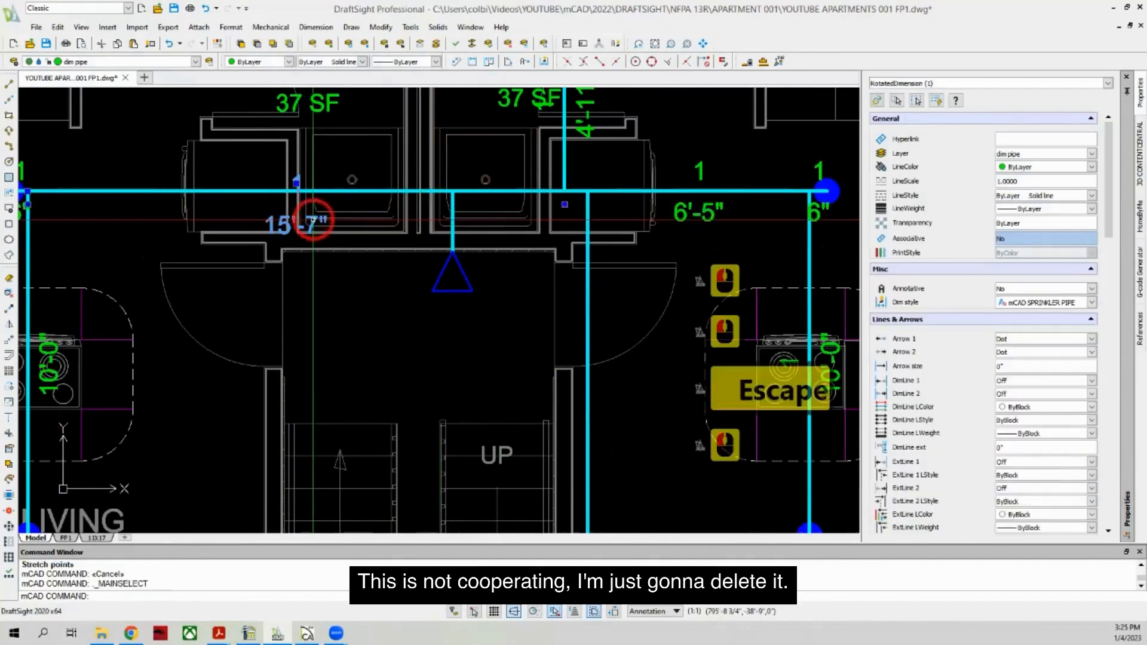
{"action": "key", "text": "Delete"}
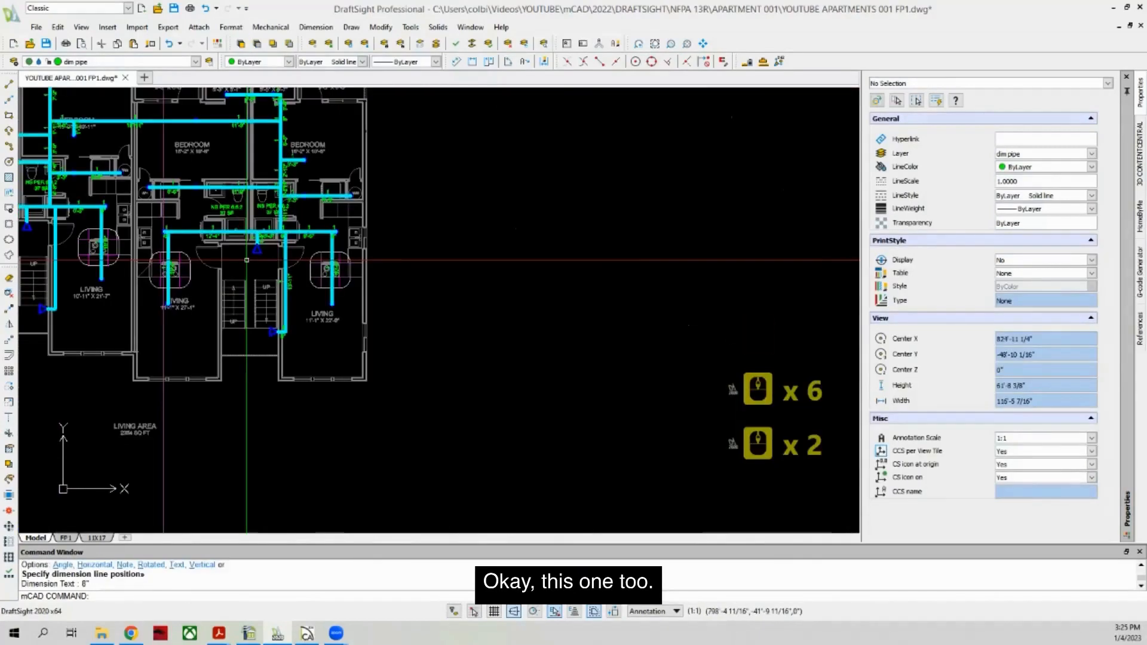
Step: Adjust the short 9" dimension above the left second-floor stairwell to end exactly at the vertical branch pipe, making it 8"
{"action": "scroll", "coordinate": [247, 258], "scroll_direction": "down", "scroll_amount": 1}
{"action": "scroll", "coordinate": [63, 222], "scroll_direction": "up", "scroll_amount": 10}
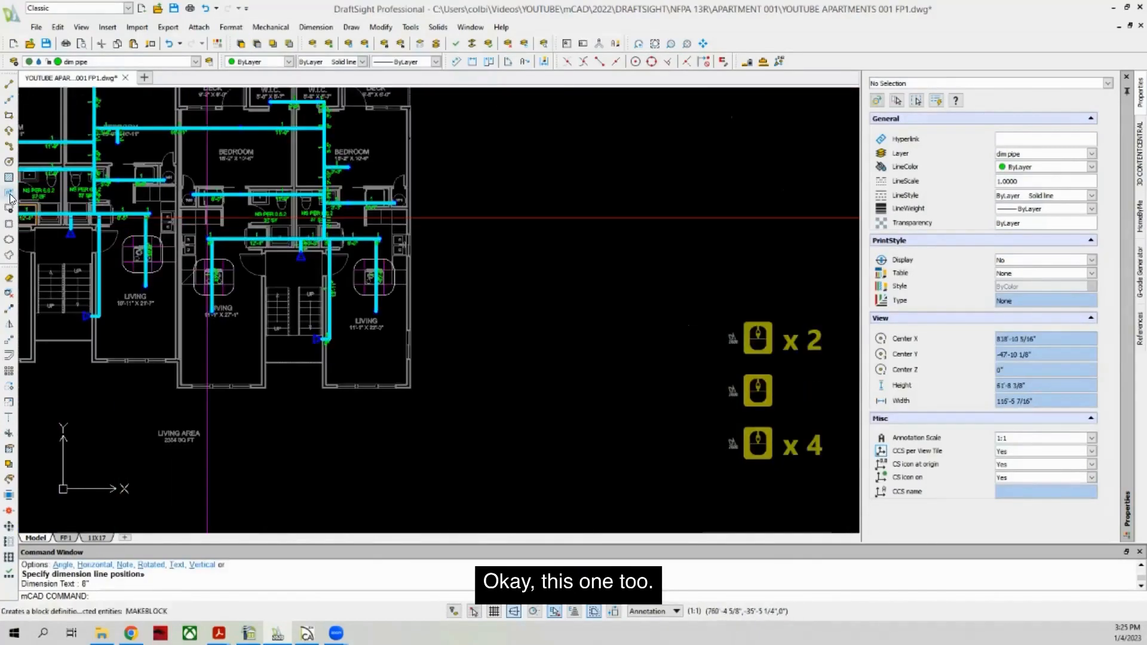
{"action": "left_click", "coordinate": [492, 263]}
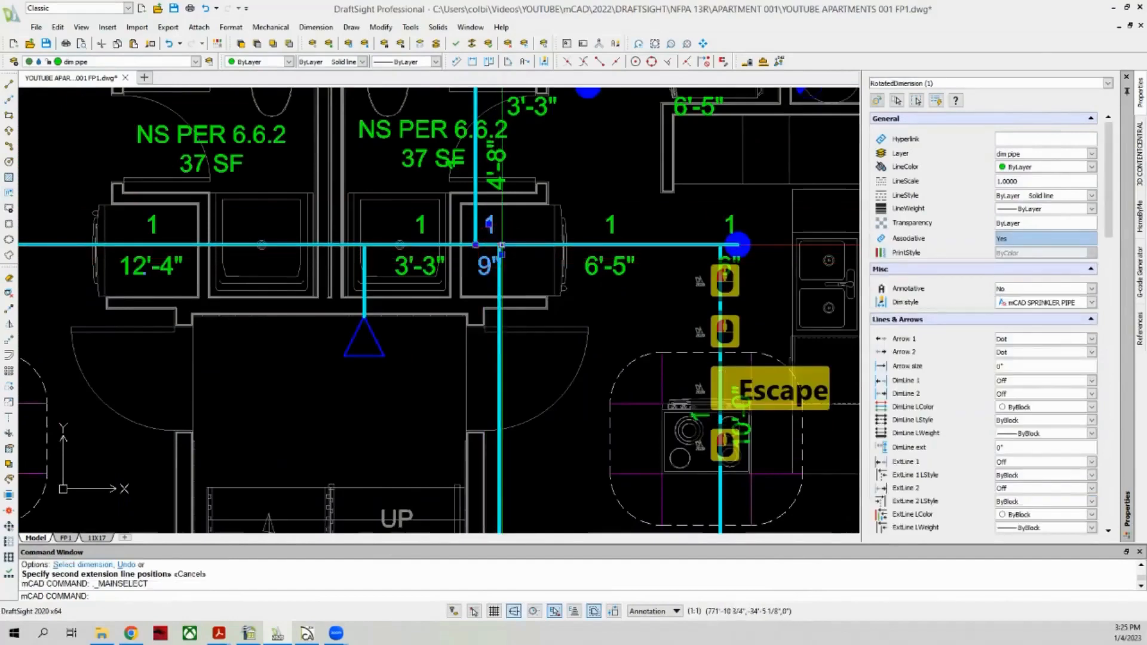
{"action": "left_click", "coordinate": [502, 244]}
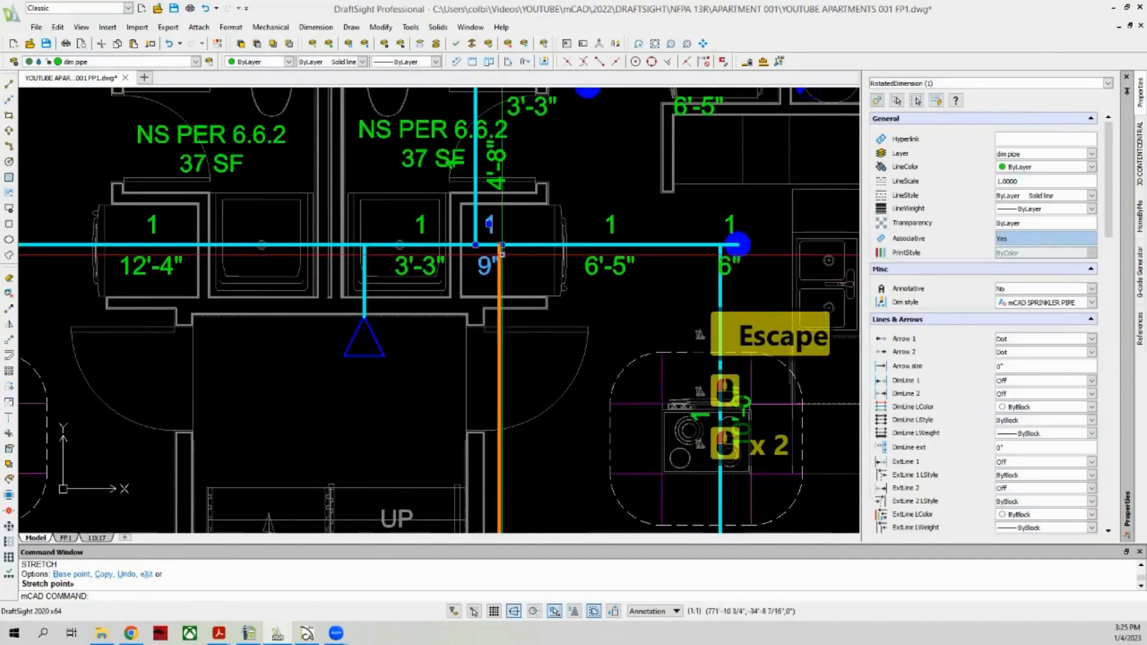
{"action": "left_click", "coordinate": [502, 247]}
{"action": "key", "text": "Escape"}
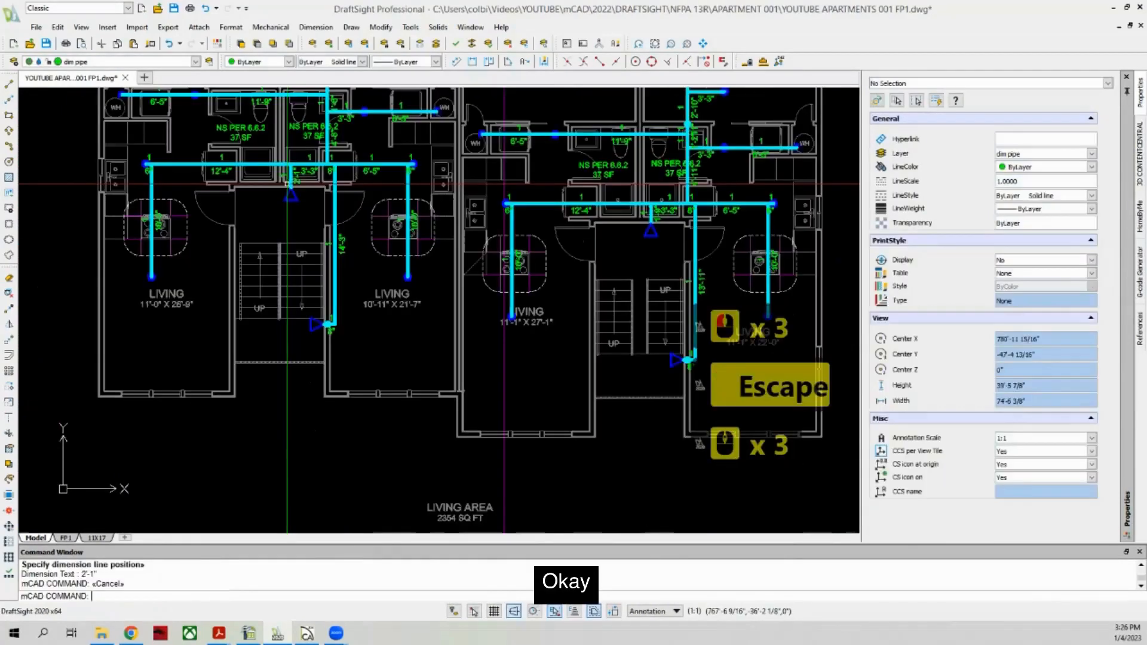
Step: Copy the stair and railing linework of both second-floor stairwells to the third-floor plan
{"action": "scroll", "coordinate": [287, 183], "scroll_direction": "down", "scroll_amount": 5}
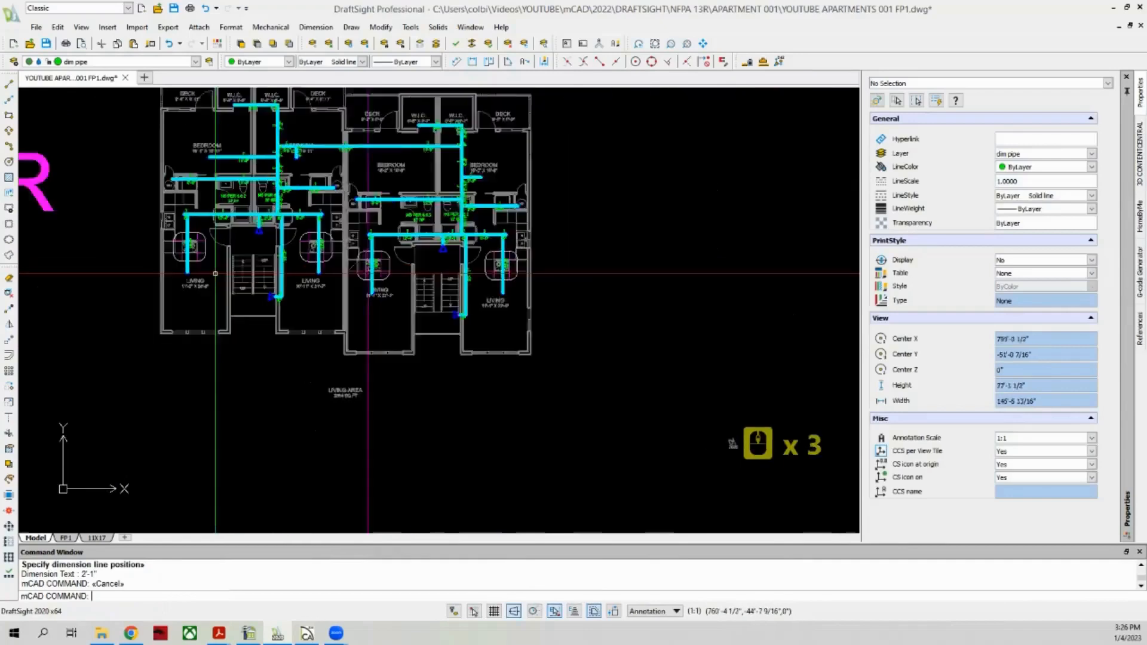
{"action": "scroll", "coordinate": [214, 275], "scroll_direction": "down", "scroll_amount": 7}
{"action": "scroll", "coordinate": [178, 175], "scroll_direction": "up", "scroll_amount": 7}
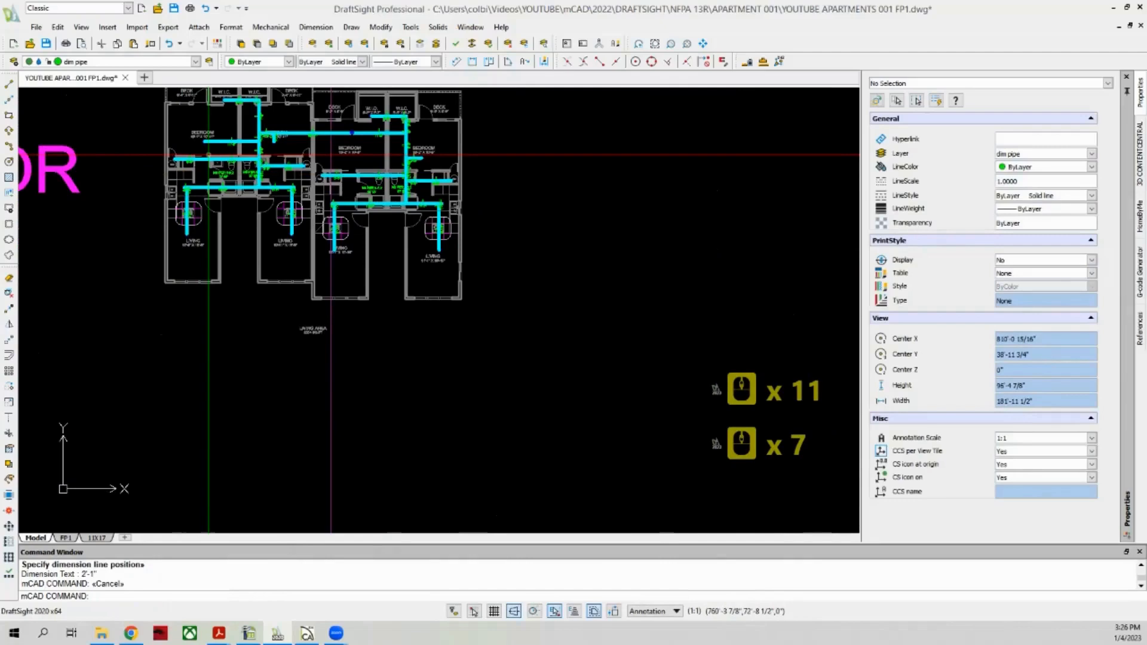
{"action": "scroll", "coordinate": [209, 154], "scroll_direction": "down", "scroll_amount": 4}
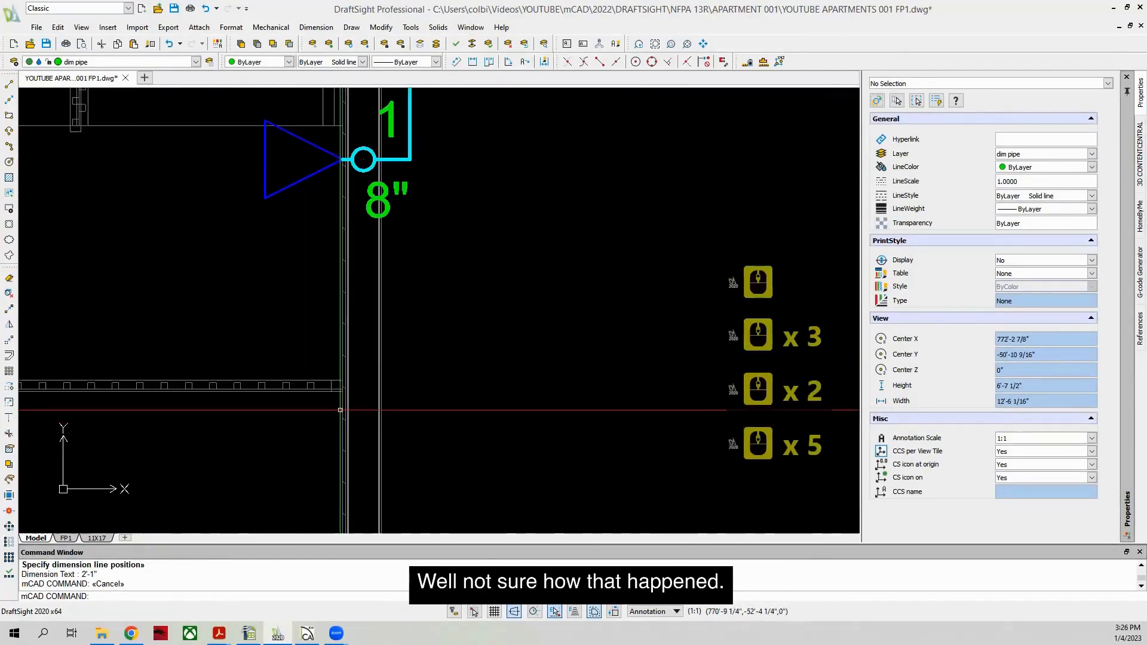
{"action": "left_click_drag", "start_coordinate": [341, 411], "coordinate": [115, 324]}
{"action": "scroll", "coordinate": [312, 321], "scroll_direction": "down", "scroll_amount": 4}
{"action": "scroll", "coordinate": [316, 227], "scroll_direction": "up", "scroll_amount": 7}
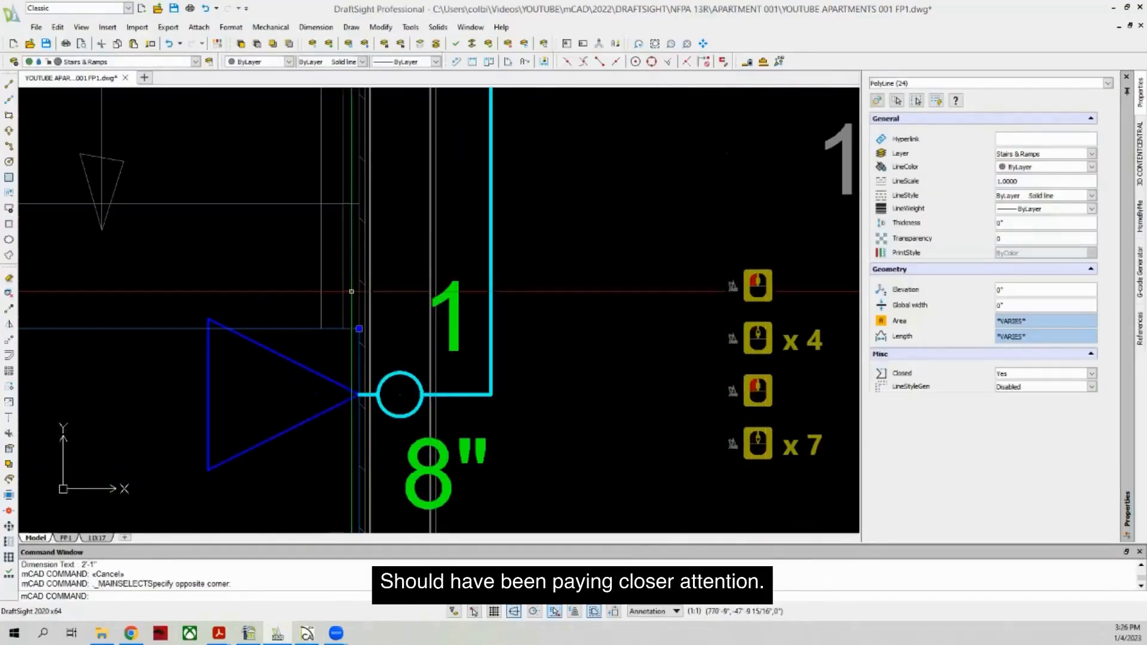
{"action": "left_click_drag", "start_coordinate": [360, 314], "coordinate": [253, 253]}
{"action": "scroll", "coordinate": [266, 278], "scroll_direction": "down", "scroll_amount": 4}
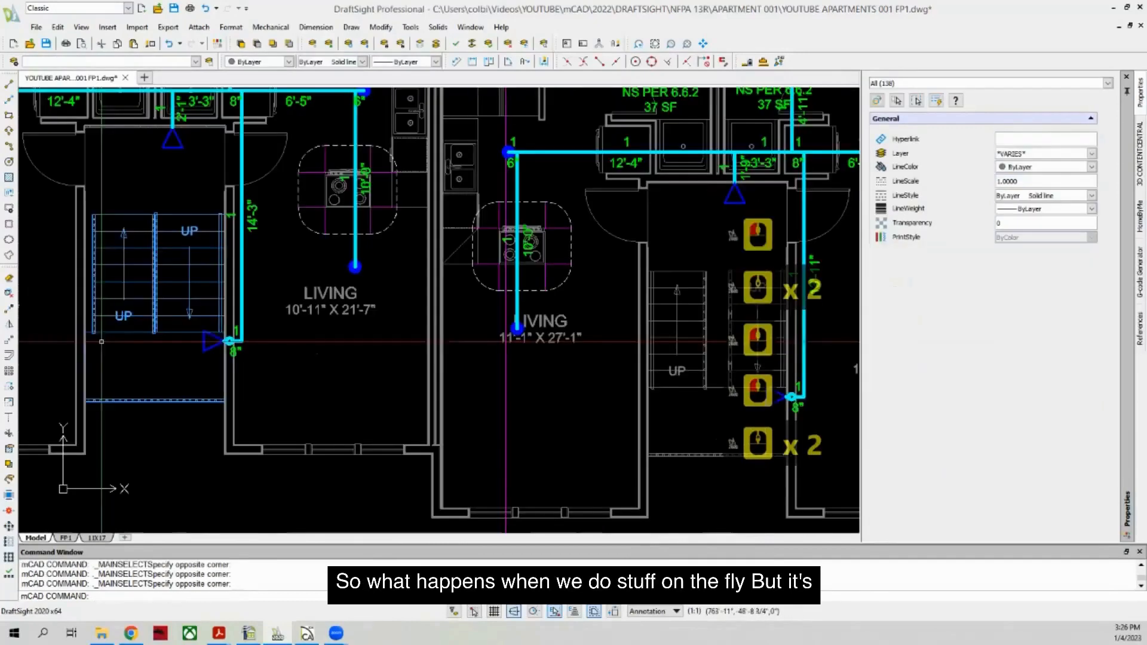
{"action": "scroll", "coordinate": [140, 223], "scroll_direction": "down", "scroll_amount": 2}
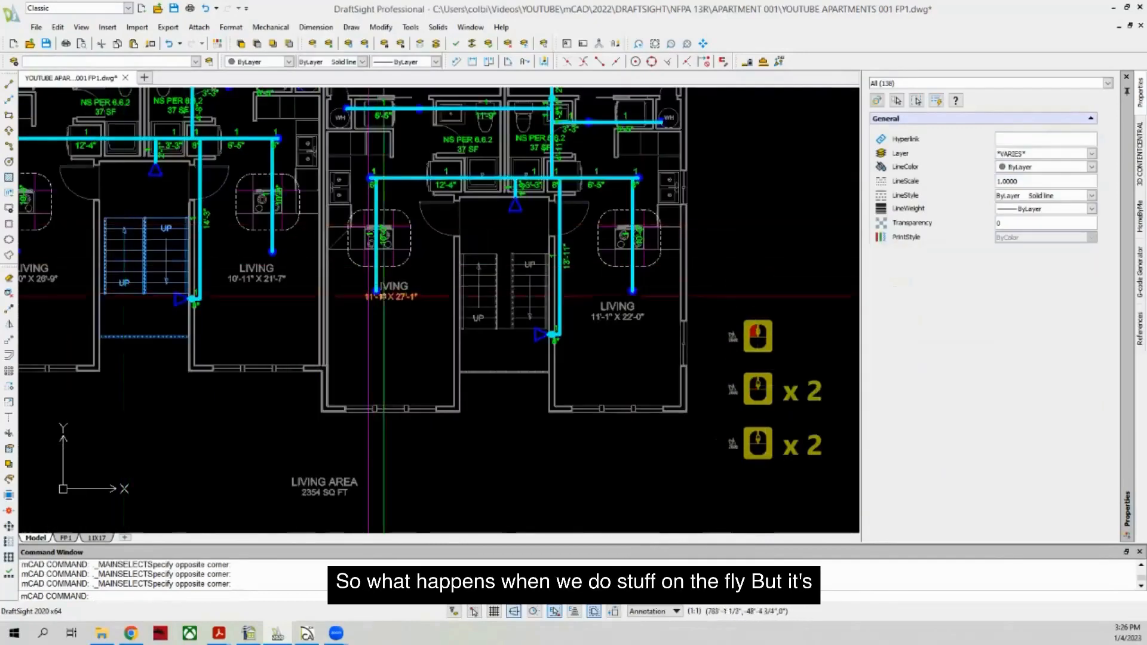
{"action": "left_click_drag", "start_coordinate": [626, 242], "coordinate": [599, 146]}
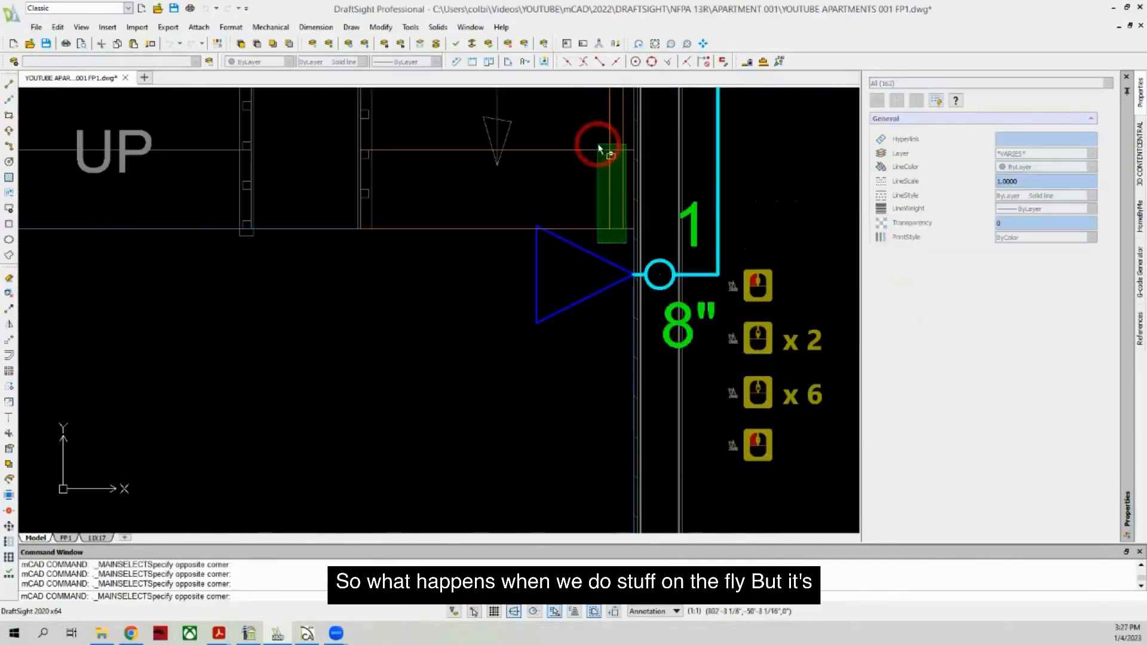
{"action": "left_click", "coordinate": [598, 145]}
{"action": "scroll", "coordinate": [528, 177], "scroll_direction": "down", "scroll_amount": 8}
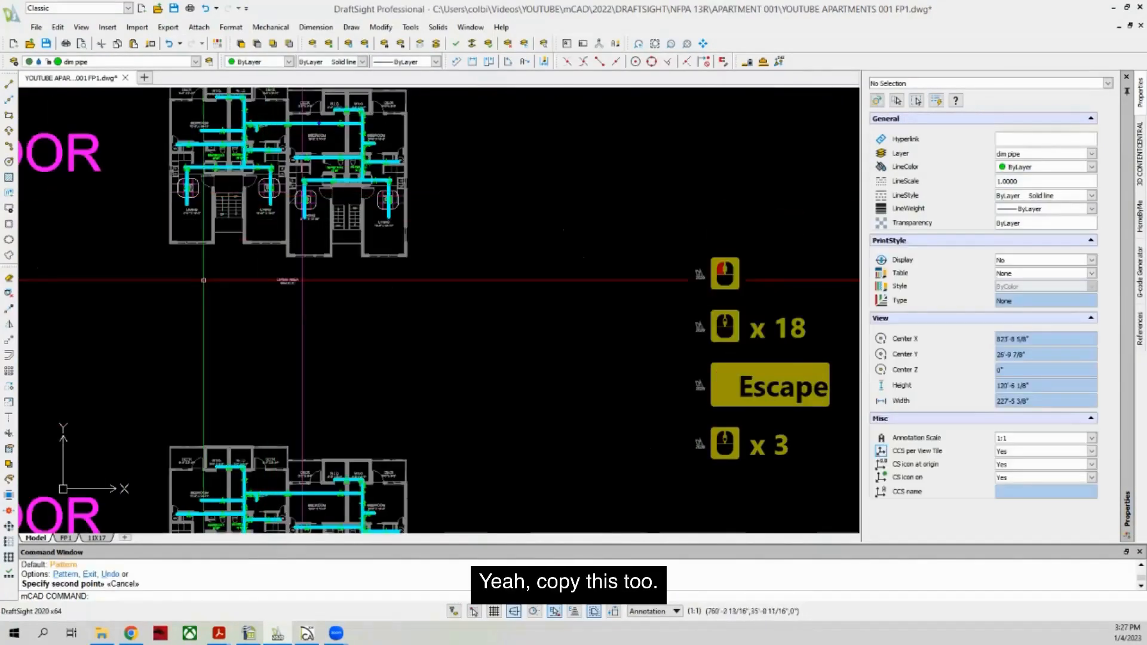
Step: Copy the left second-floor landing's upper sidewall sprinkler with its branch pipe and dimension to the third floor
{"action": "scroll", "coordinate": [267, 202], "scroll_direction": "down", "scroll_amount": 2}
{"action": "scroll", "coordinate": [219, 440], "scroll_direction": "up", "scroll_amount": 12}
{"action": "left_click", "coordinate": [279, 446]}
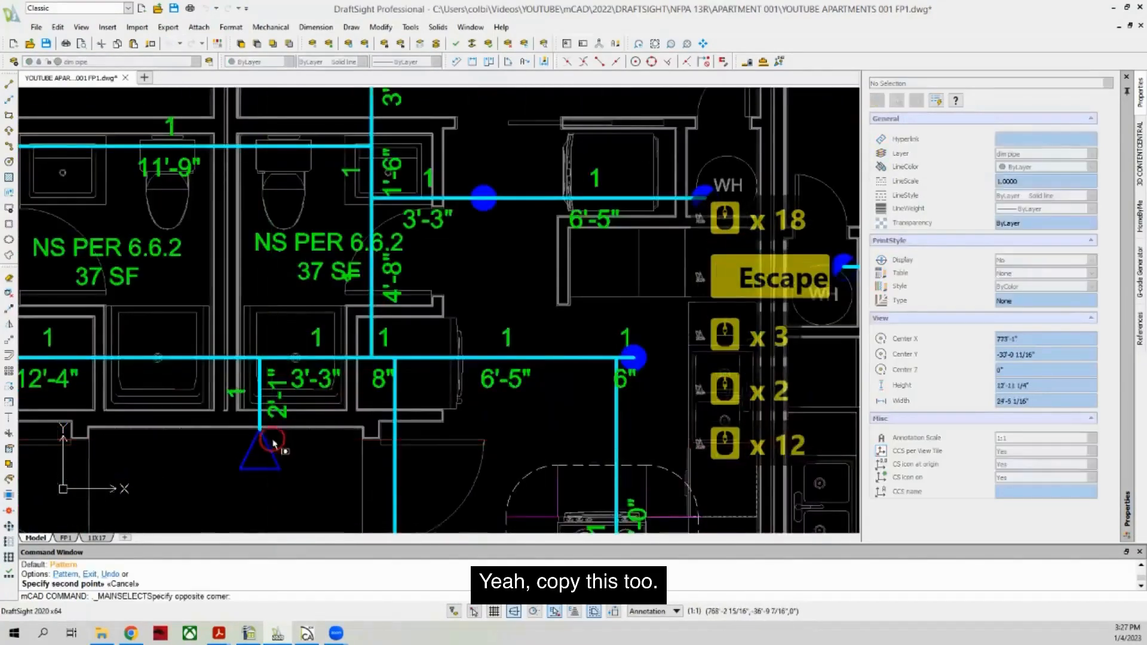
{"action": "left_click", "coordinate": [266, 455]}
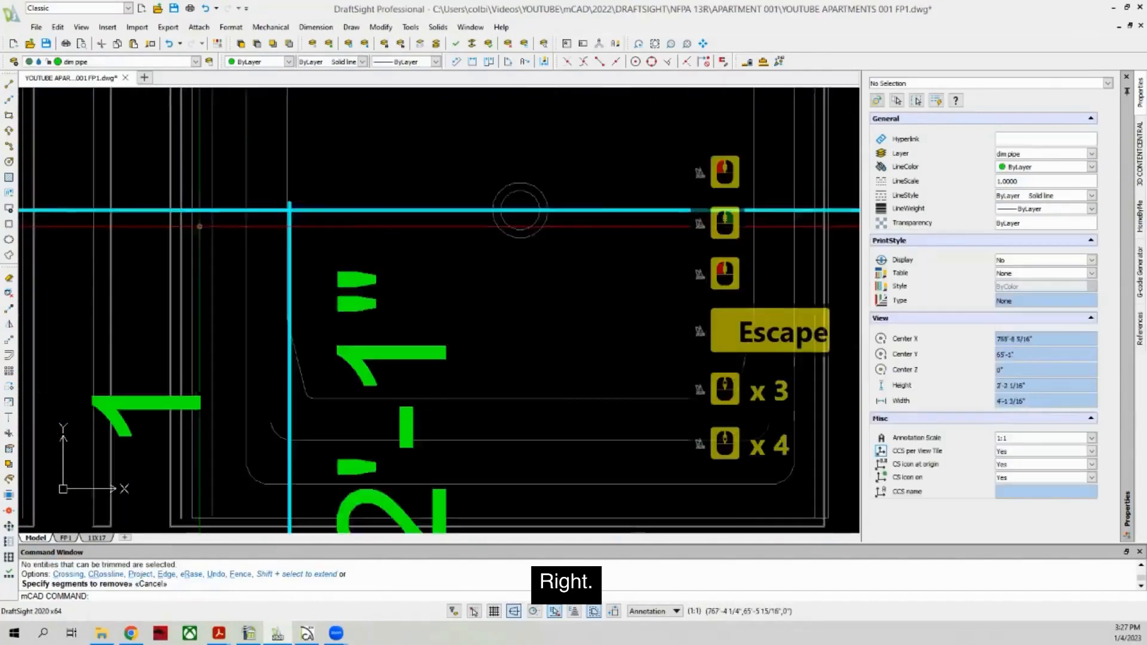
Step: Replace the horizontal pipe dimension above the right third-floor stairwell with a linear one from the left end sprinkler to the landing's branch pipe
{"action": "scroll", "coordinate": [439, 311], "scroll_direction": "down", "scroll_amount": 9}
{"action": "key", "text": "Delete"}
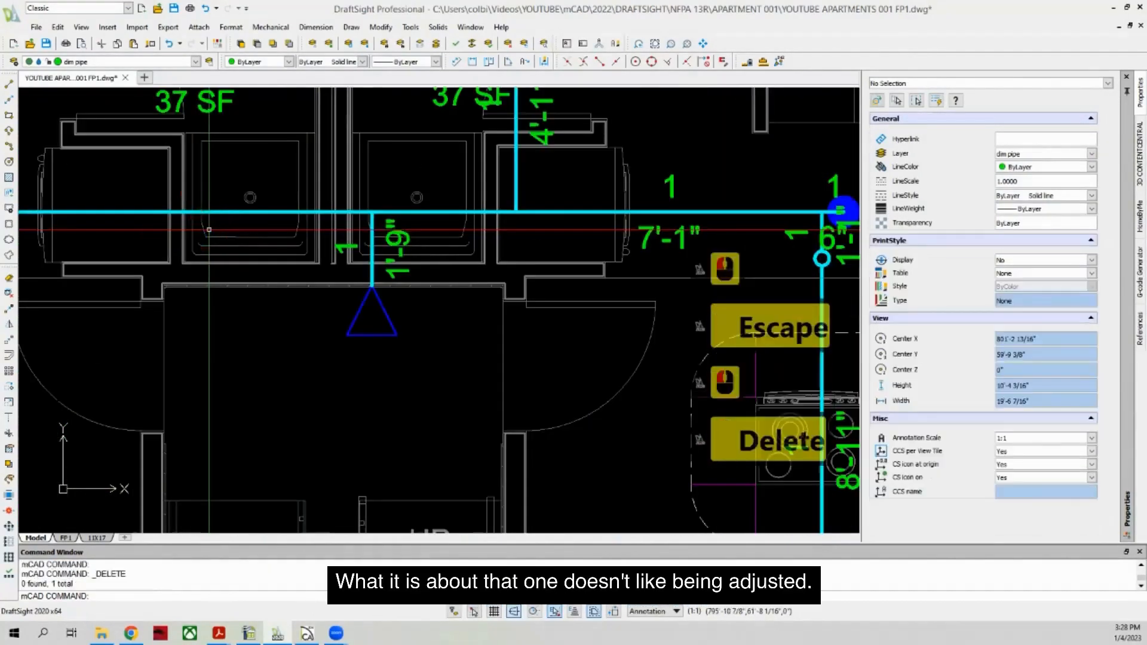
{"action": "scroll", "coordinate": [299, 203], "scroll_direction": "down", "scroll_amount": 3}
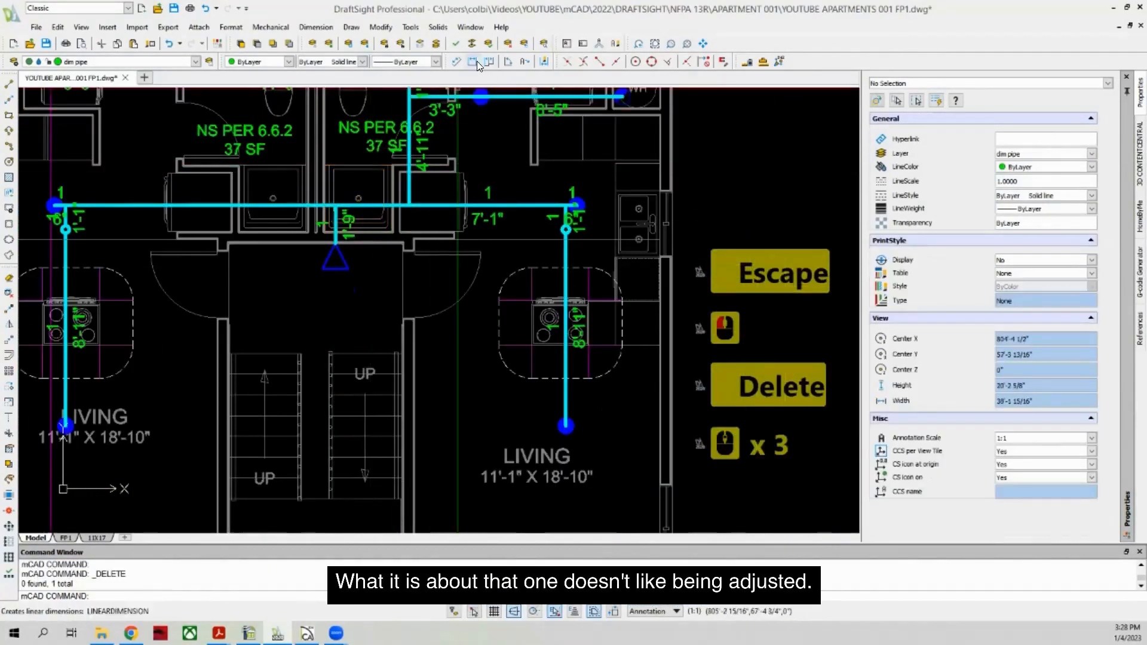
{"action": "left_click", "coordinate": [473, 61]}
{"action": "left_click", "coordinate": [54, 206]}
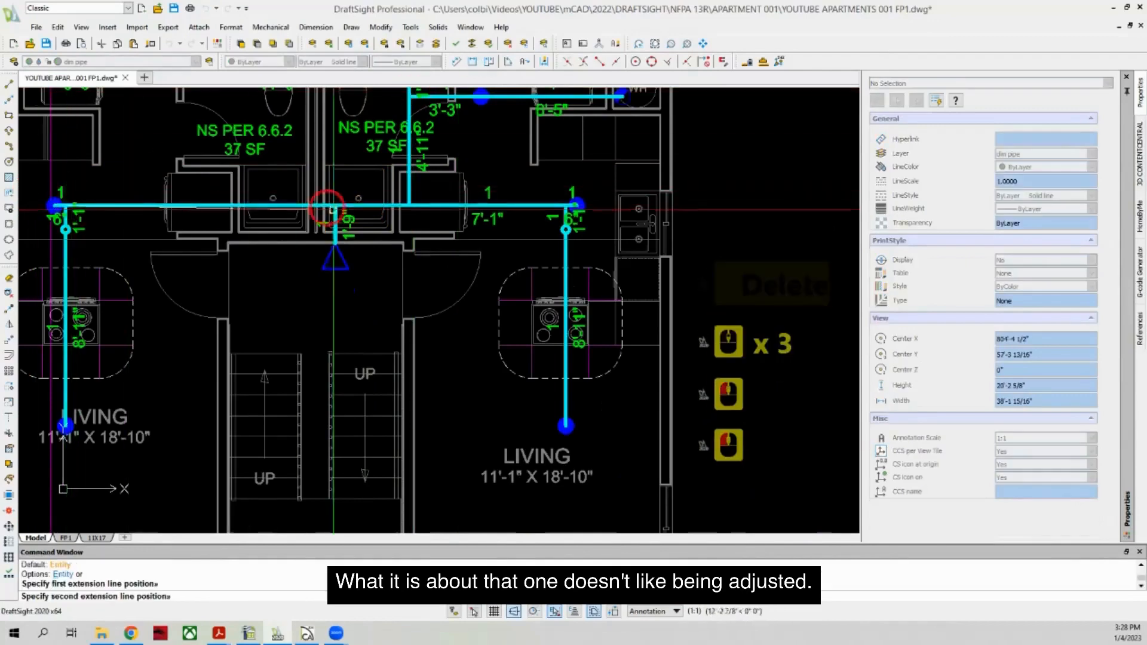
{"action": "key", "text": "Escape"}
Step: Switch to the Chief Architect 3D model and examine the patios and balconies at the rear of the apartment building
{"action": "scroll", "coordinate": [183, 189], "scroll_direction": "down", "scroll_amount": 16}
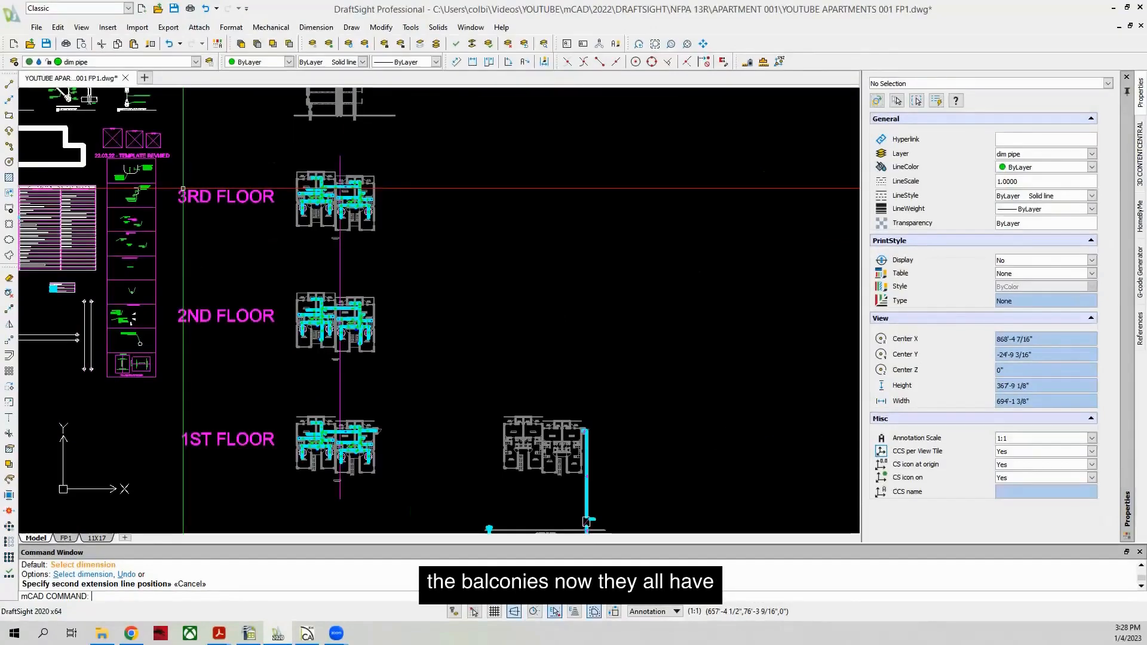
{"action": "middle_click_drag", "start_coordinate": [302, 219], "coordinate": [280, 196]}
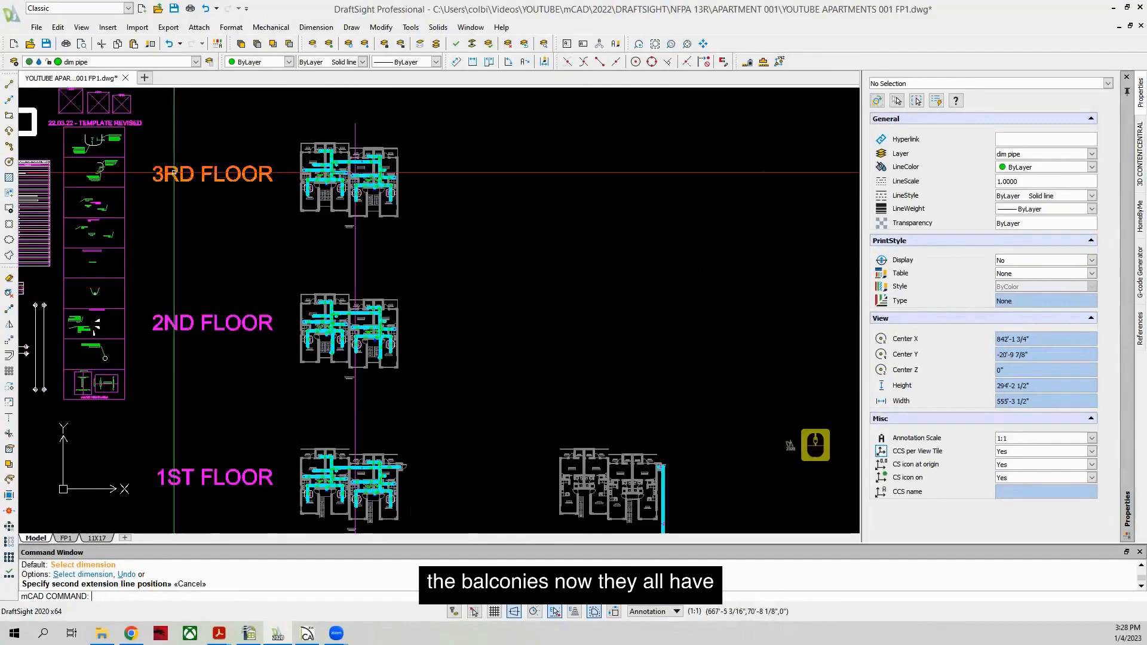
{"action": "scroll", "coordinate": [280, 197], "scroll_direction": "up", "scroll_amount": 6}
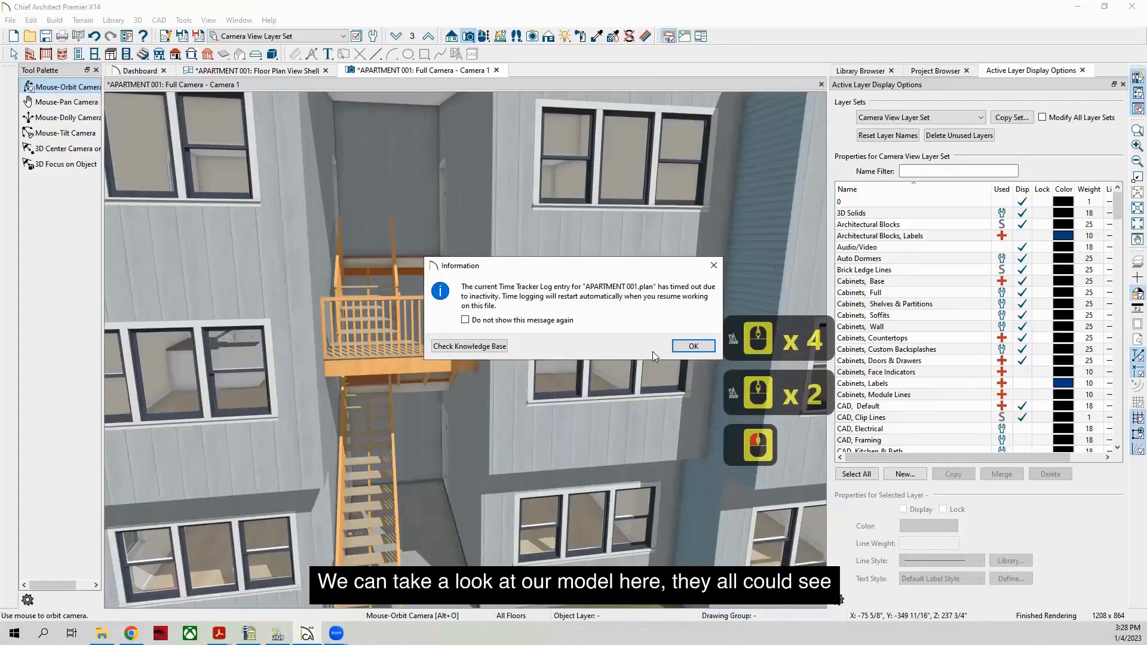
{"action": "left_click", "coordinate": [692, 346]}
{"action": "scroll", "coordinate": [314, 329], "scroll_direction": "down", "scroll_amount": 11}
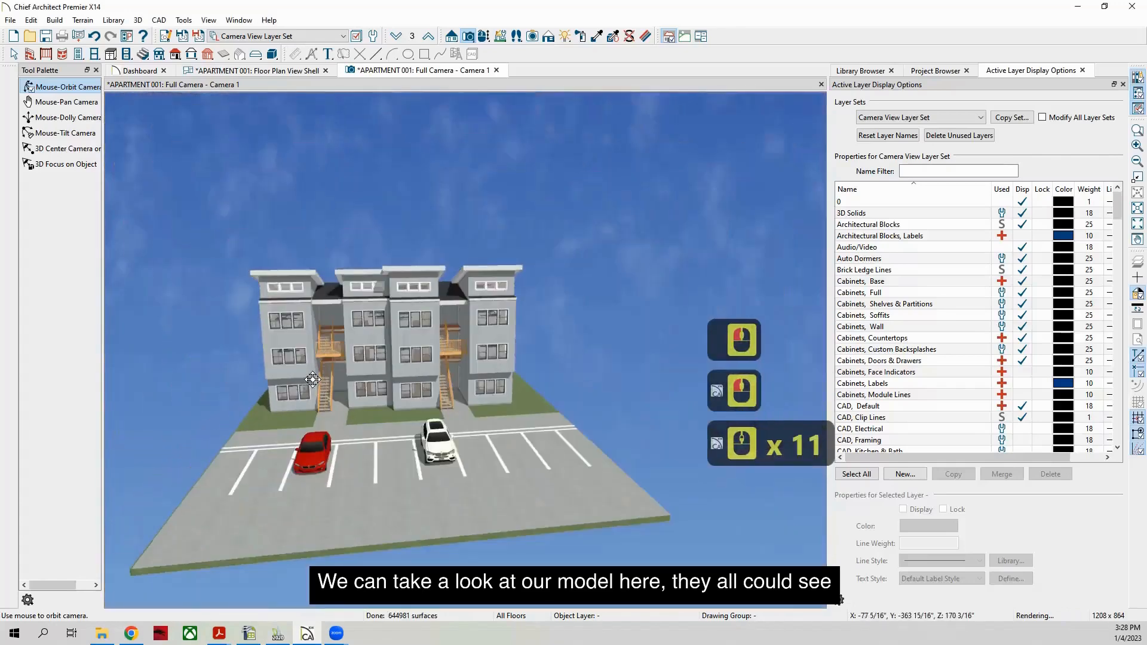
{"action": "left_click_drag", "start_coordinate": [271, 361], "coordinate": [647, 354]}
{"action": "scroll", "coordinate": [654, 354], "scroll_direction": "up", "scroll_amount": 2}
{"action": "scroll", "coordinate": [447, 352], "scroll_direction": "down", "scroll_amount": 1}
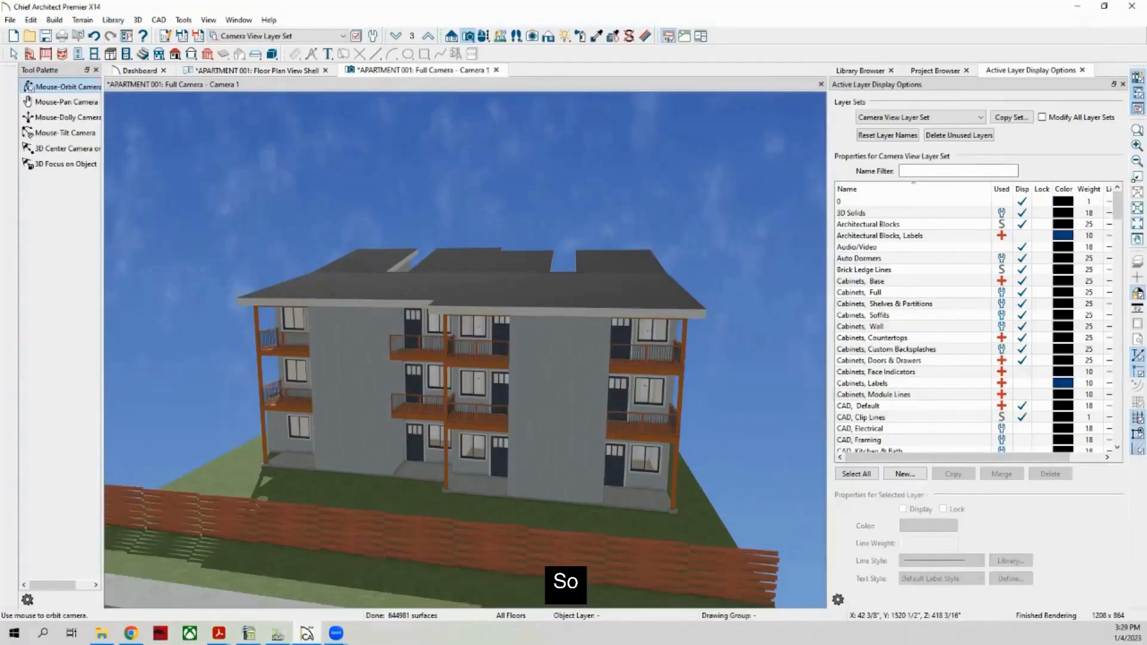
Step: Switch back to DraftSight and copy the left first-floor landing's sidewall sprinkler to the open space above the leftmost patio
{"action": "left_click", "coordinate": [278, 633]}
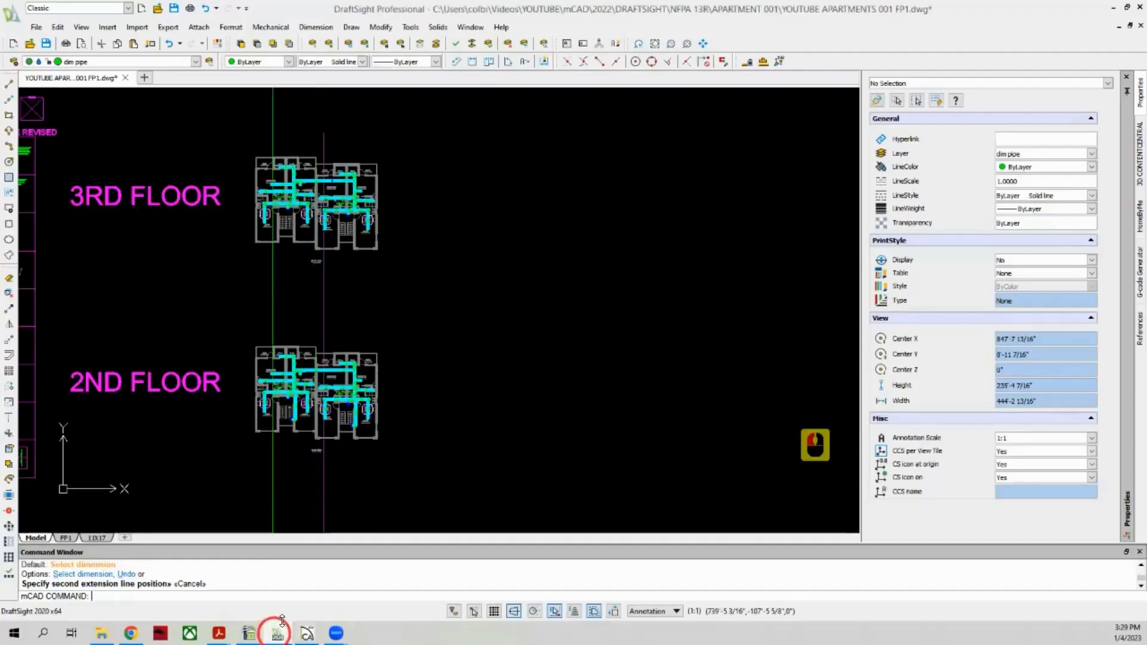
{"action": "scroll", "coordinate": [285, 438], "scroll_direction": "up", "scroll_amount": 11}
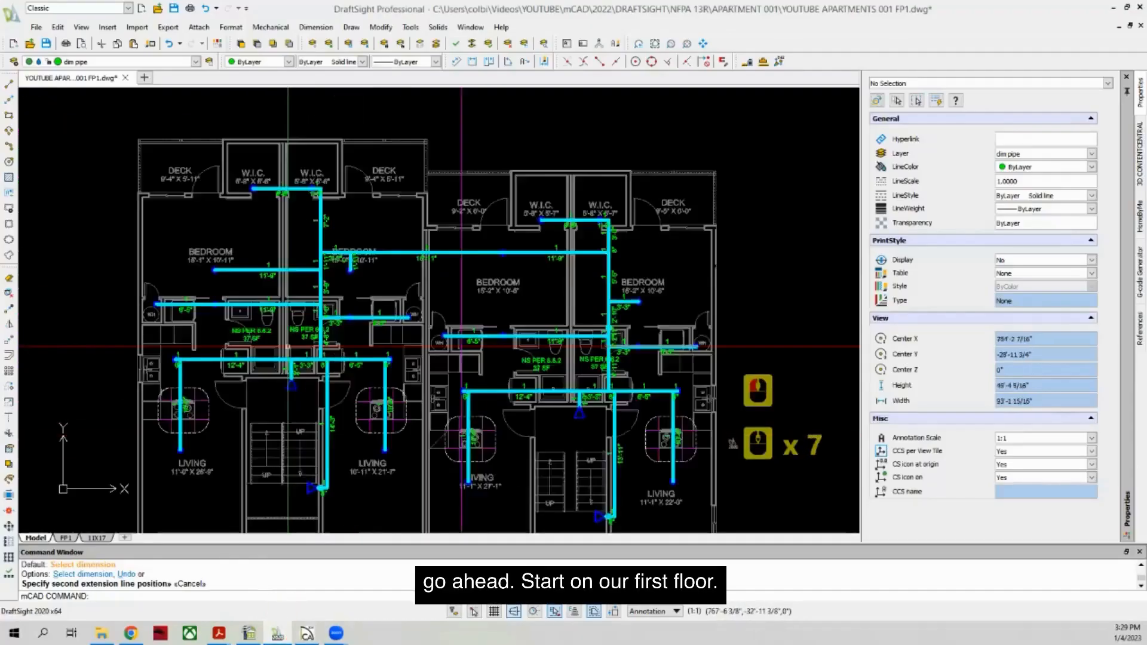
{"action": "scroll", "coordinate": [284, 438], "scroll_direction": "down", "scroll_amount": 14}
{"action": "scroll", "coordinate": [231, 380], "scroll_direction": "up", "scroll_amount": 2}
{"action": "scroll", "coordinate": [231, 380], "scroll_direction": "up", "scroll_amount": 14}
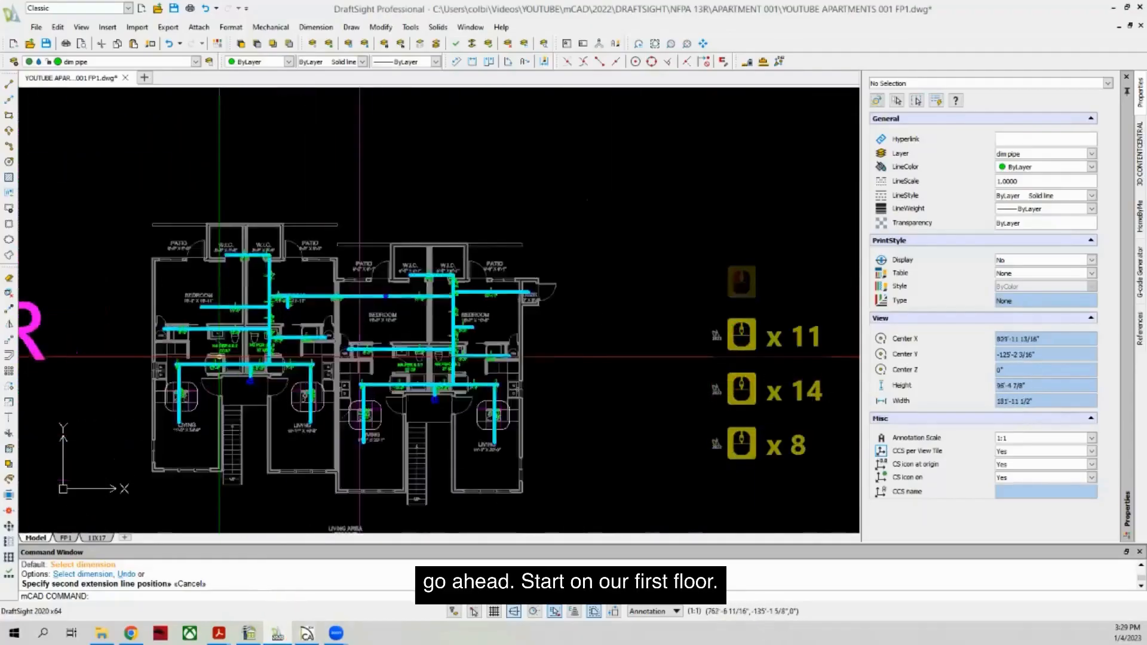
{"action": "left_click", "coordinate": [299, 325]}
{"action": "left_click", "coordinate": [263, 324]}
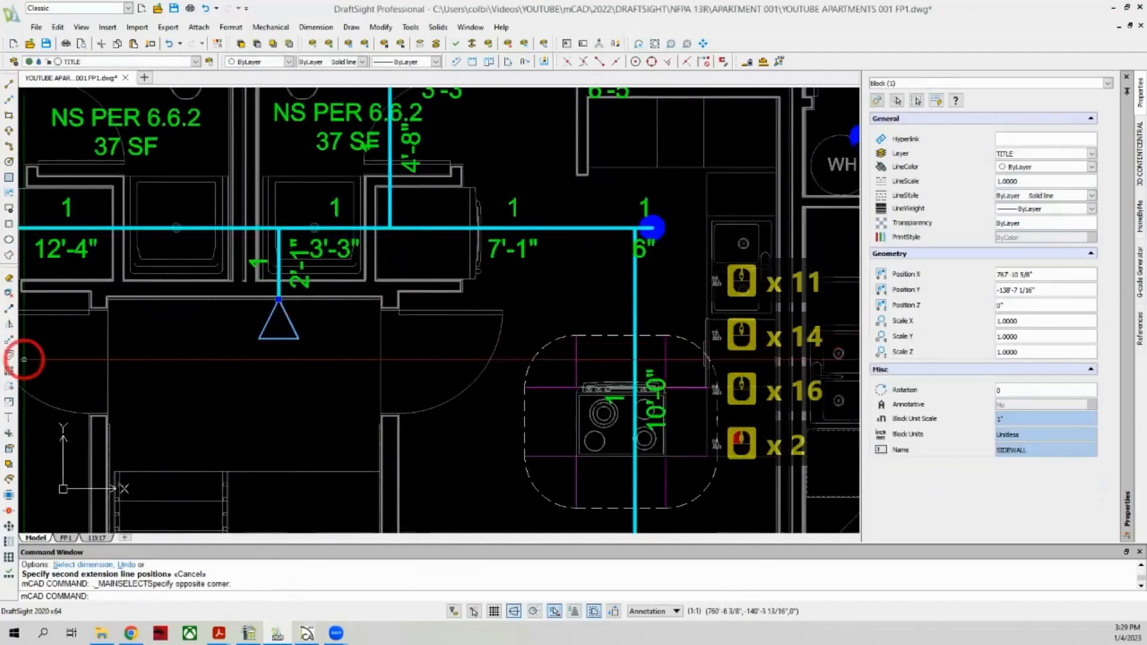
{"action": "left_click", "coordinate": [9, 309]}
{"action": "left_click", "coordinate": [273, 310]}
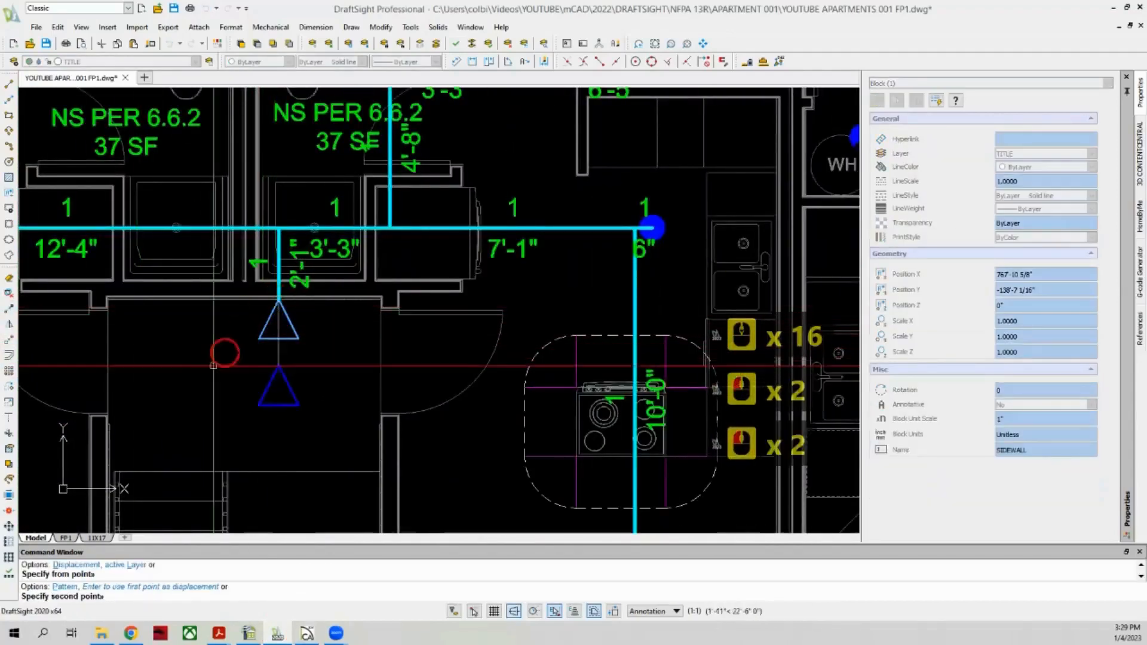
{"action": "scroll", "coordinate": [58, 214], "scroll_direction": "down", "scroll_amount": 13}
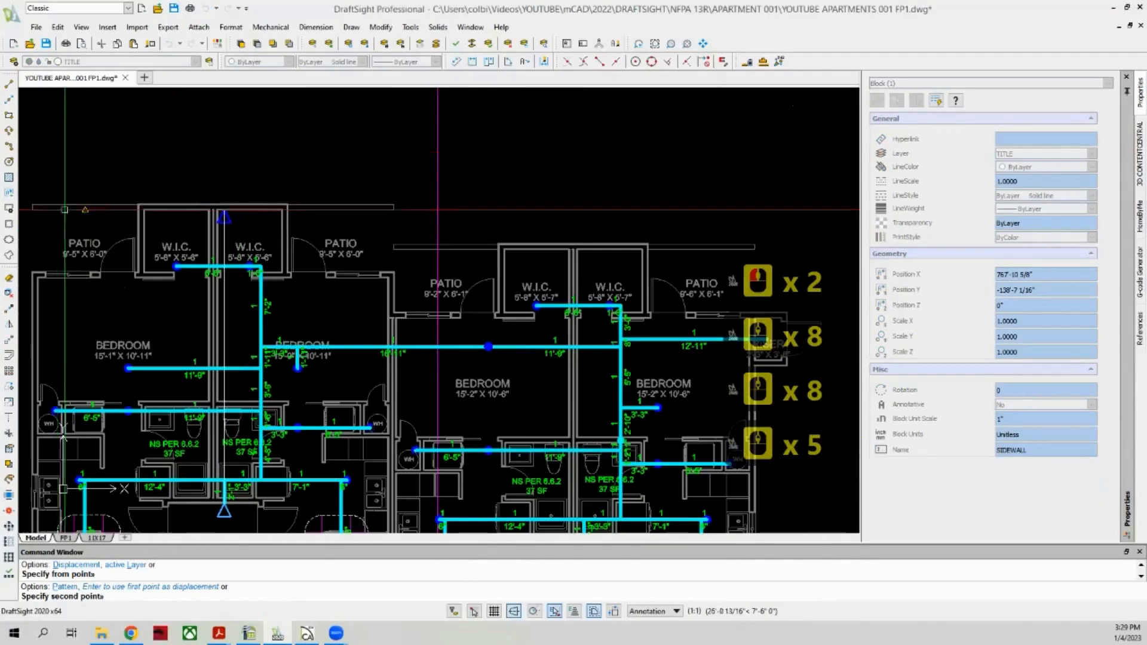
{"action": "key", "text": "F8"}
{"action": "scroll", "coordinate": [96, 176], "scroll_direction": "down", "scroll_amount": 3}
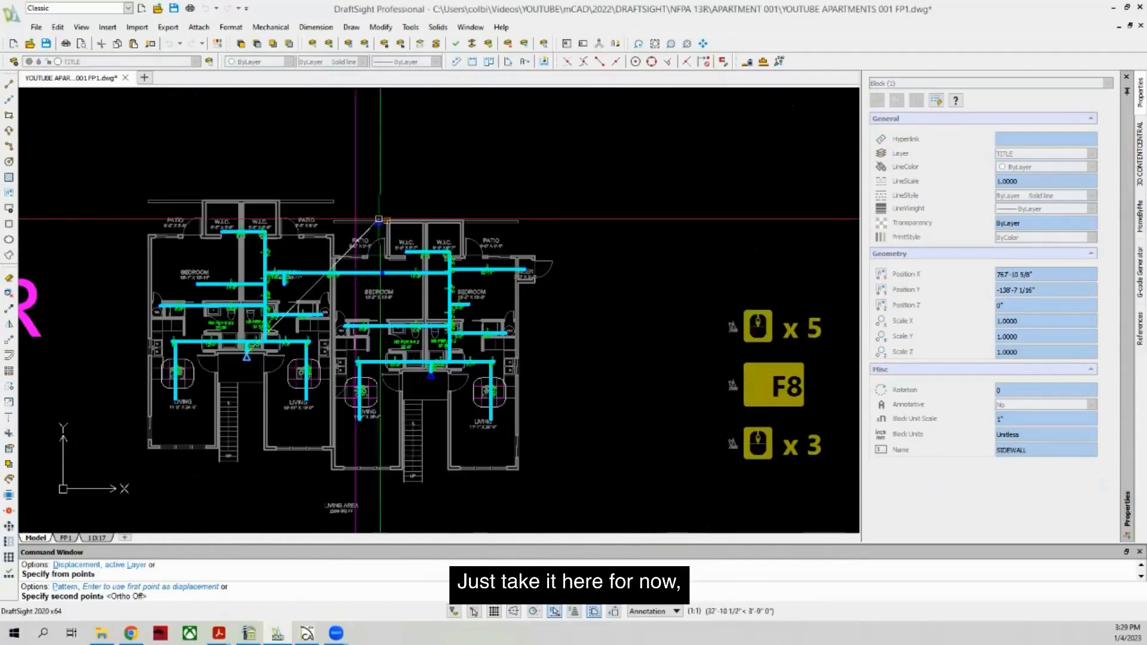
{"action": "scroll", "coordinate": [226, 119], "scroll_direction": "up", "scroll_amount": 4}
{"action": "left_click", "coordinate": [226, 119]}
{"action": "key", "text": "Escape"}
Step: Rotate the copied sidewall sprinkler 180° about its tip
{"action": "left_click", "coordinate": [225, 121]}
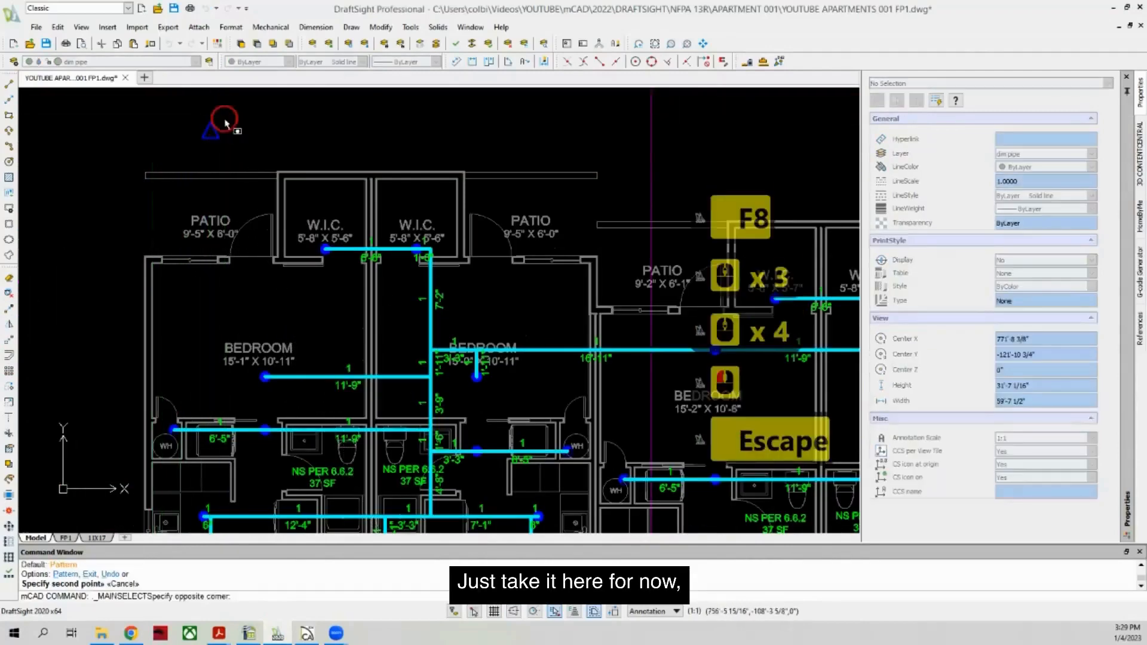
{"action": "left_click", "coordinate": [200, 137]}
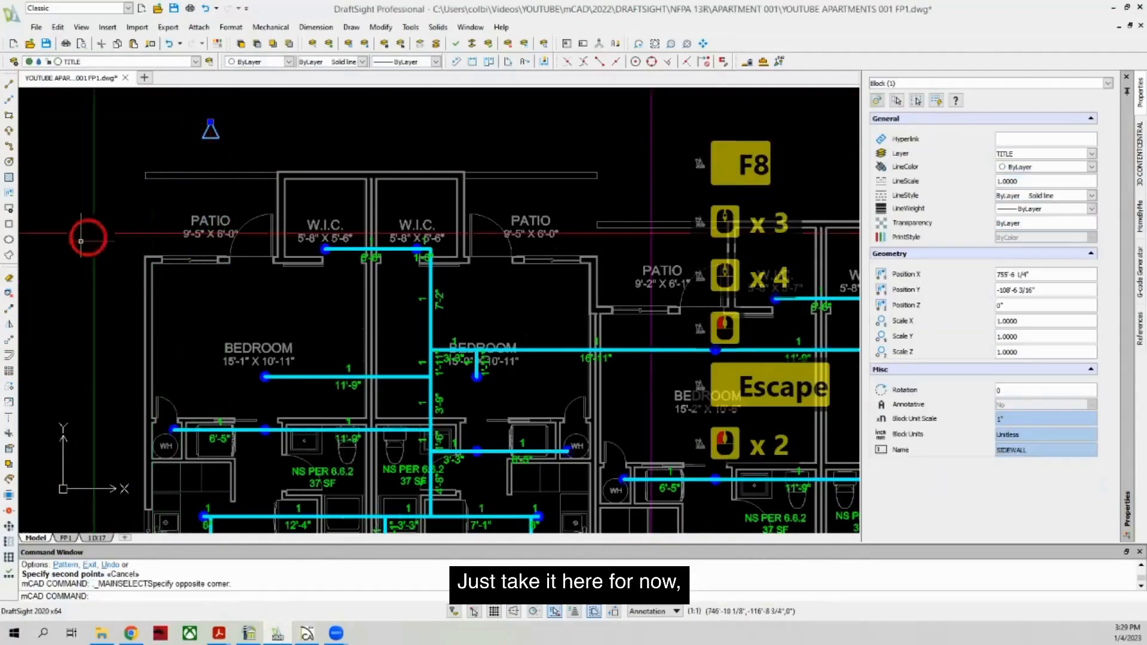
{"action": "left_click", "coordinate": [10, 390]}
{"action": "left_click", "coordinate": [210, 121]}
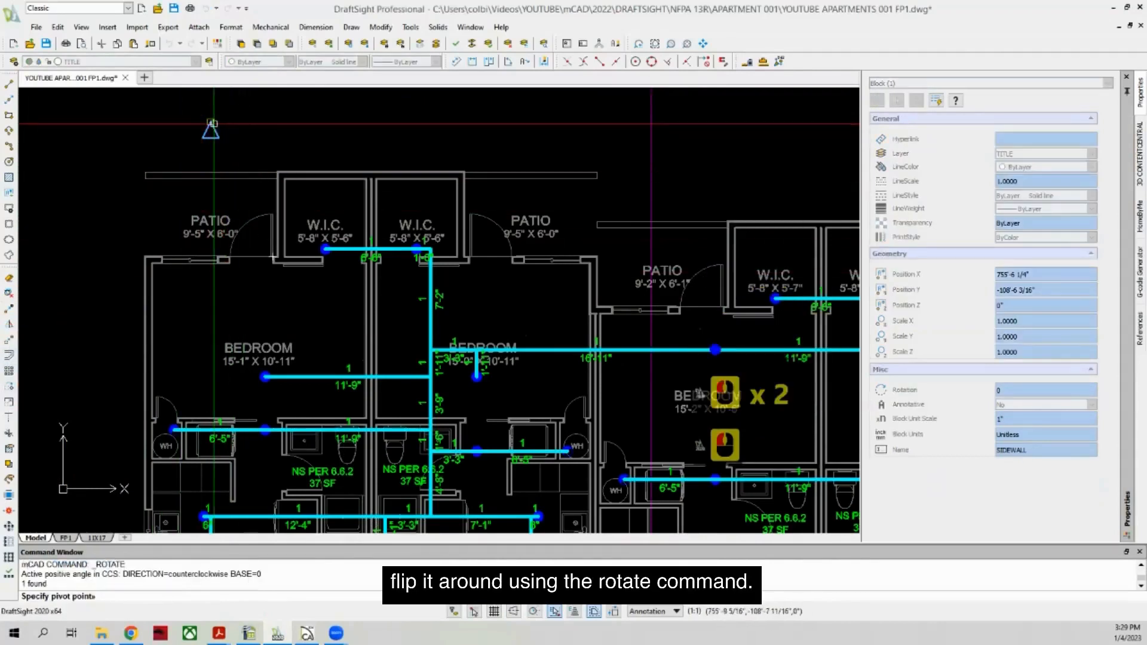
{"action": "key", "text": "F8"}
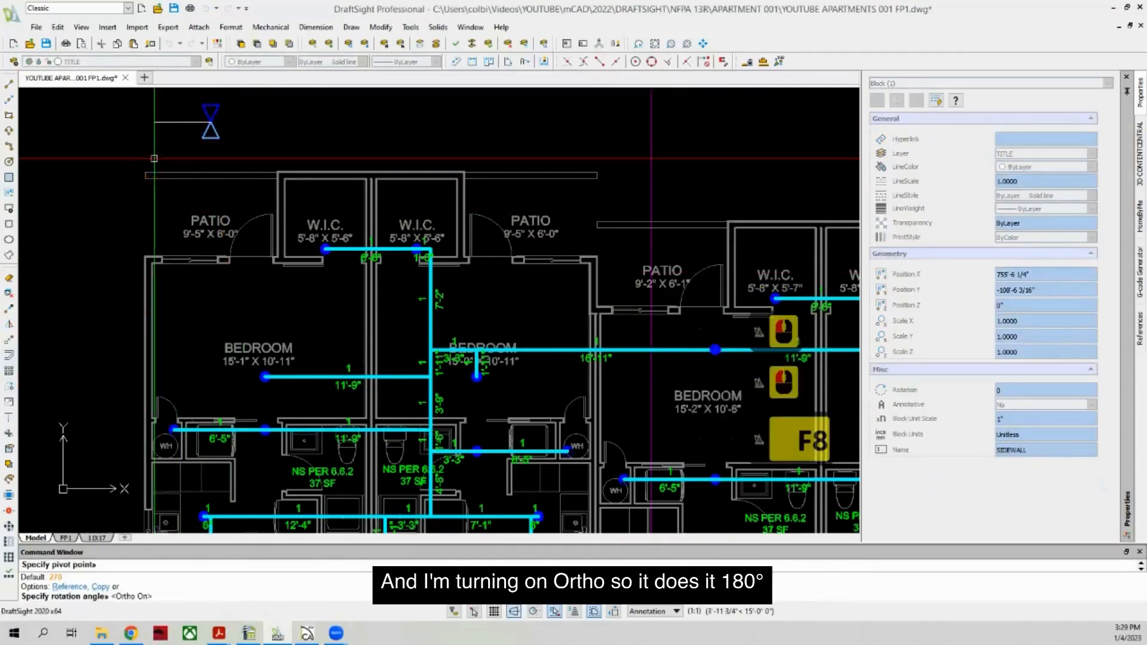
{"action": "left_click", "coordinate": [142, 147]}
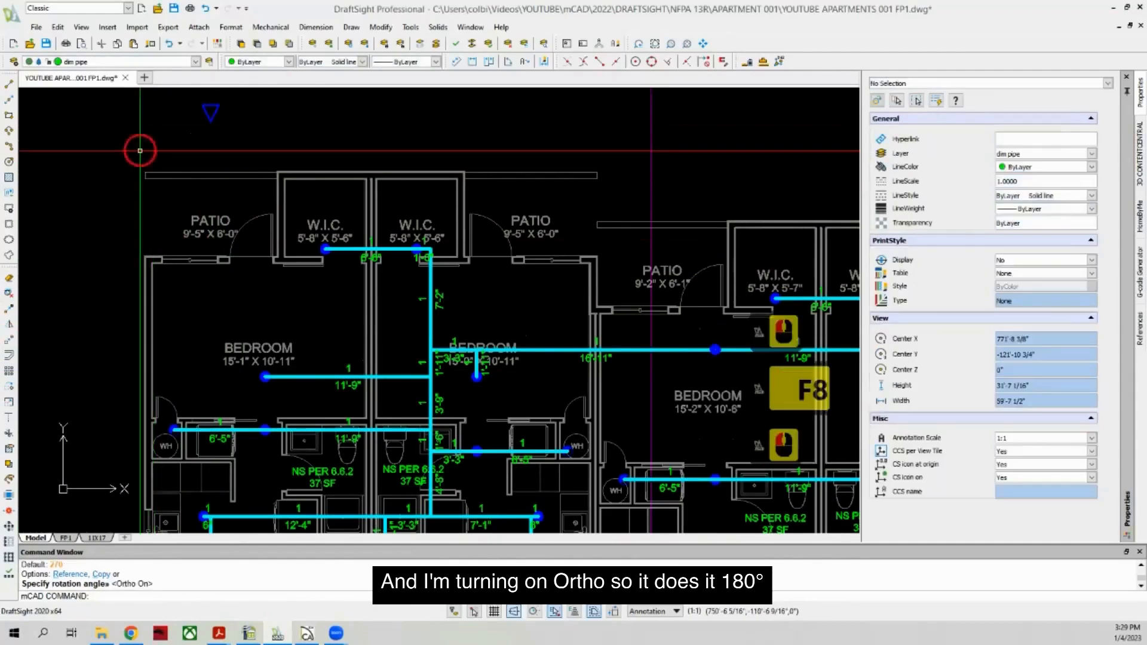
Step: Move the rotated sidewall sprinkler straight down onto the bedroom wall face beside the leftmost first-floor patio's door
{"action": "scroll", "coordinate": [128, 197], "scroll_direction": "down", "scroll_amount": 3}
{"action": "scroll", "coordinate": [171, 180], "scroll_direction": "up", "scroll_amount": 3}
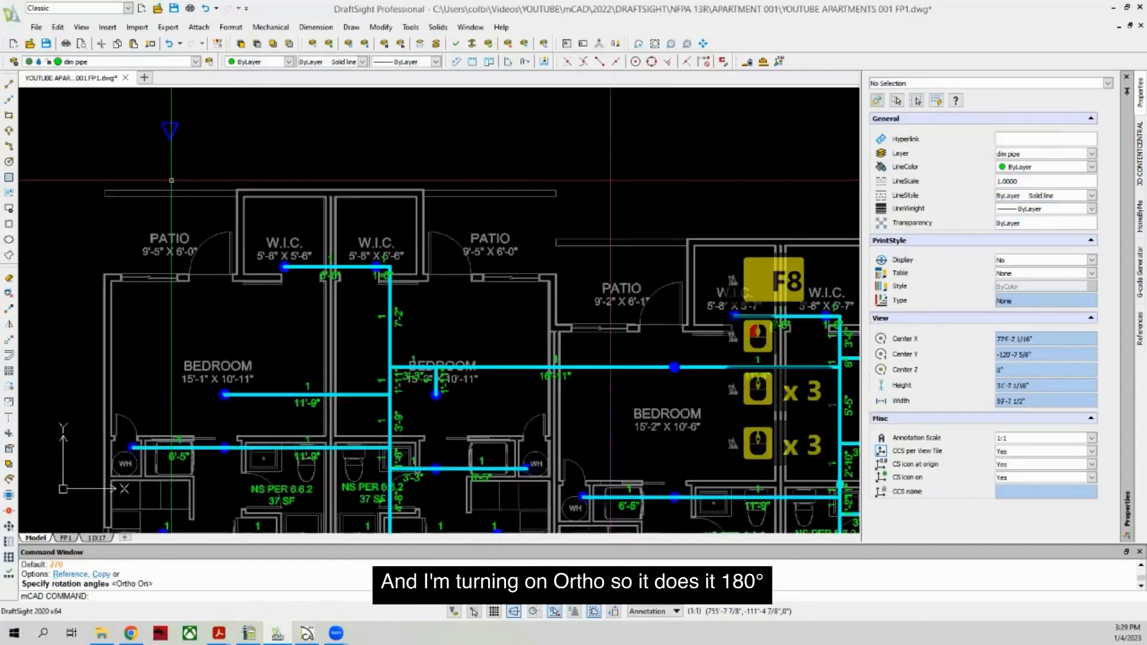
{"action": "scroll", "coordinate": [173, 155], "scroll_direction": "up", "scroll_amount": 3}
{"action": "left_click", "coordinate": [180, 130]}
{"action": "left_click", "coordinate": [134, 98]}
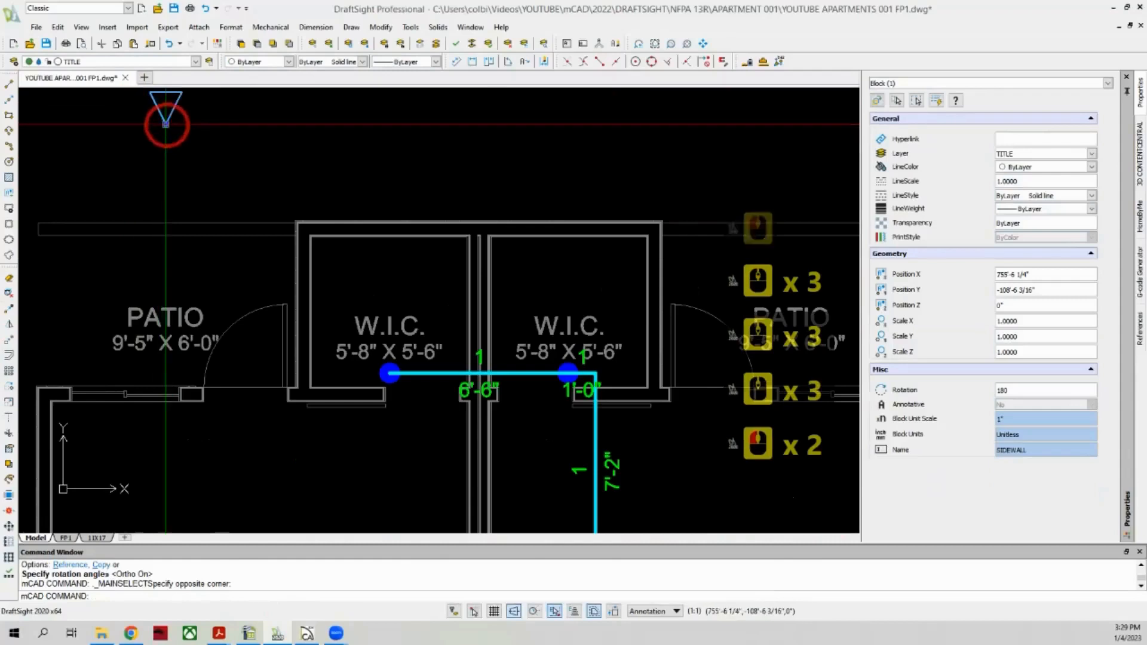
{"action": "left_click", "coordinate": [165, 124]}
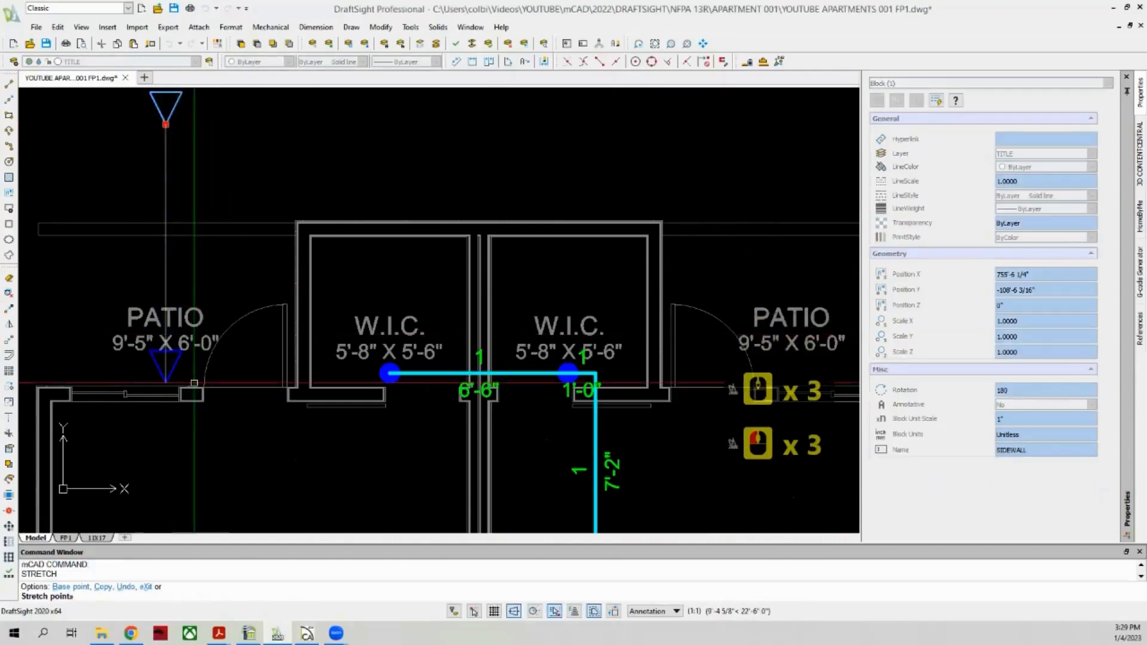
{"action": "scroll", "coordinate": [194, 383], "scroll_direction": "up", "scroll_amount": 4}
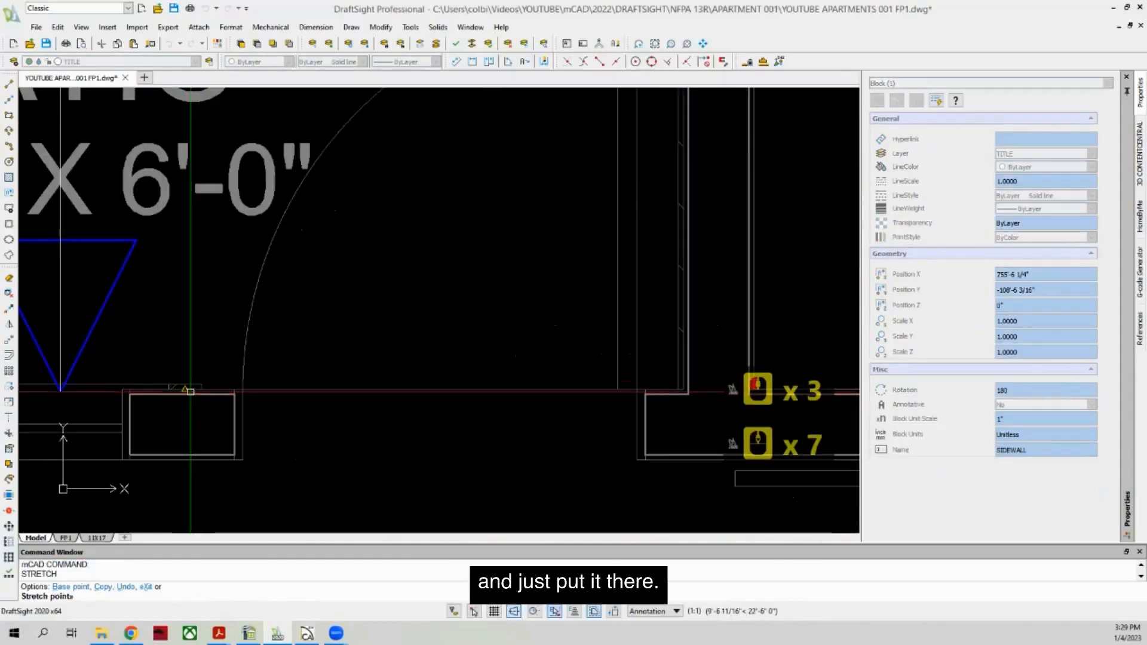
{"action": "left_click", "coordinate": [187, 390]}
Step: Rotate the leftmost patio's sidewall sprinkler to 270° so that it faces sideways into the patio
{"action": "scroll", "coordinate": [153, 428], "scroll_direction": "down", "scroll_amount": 10}
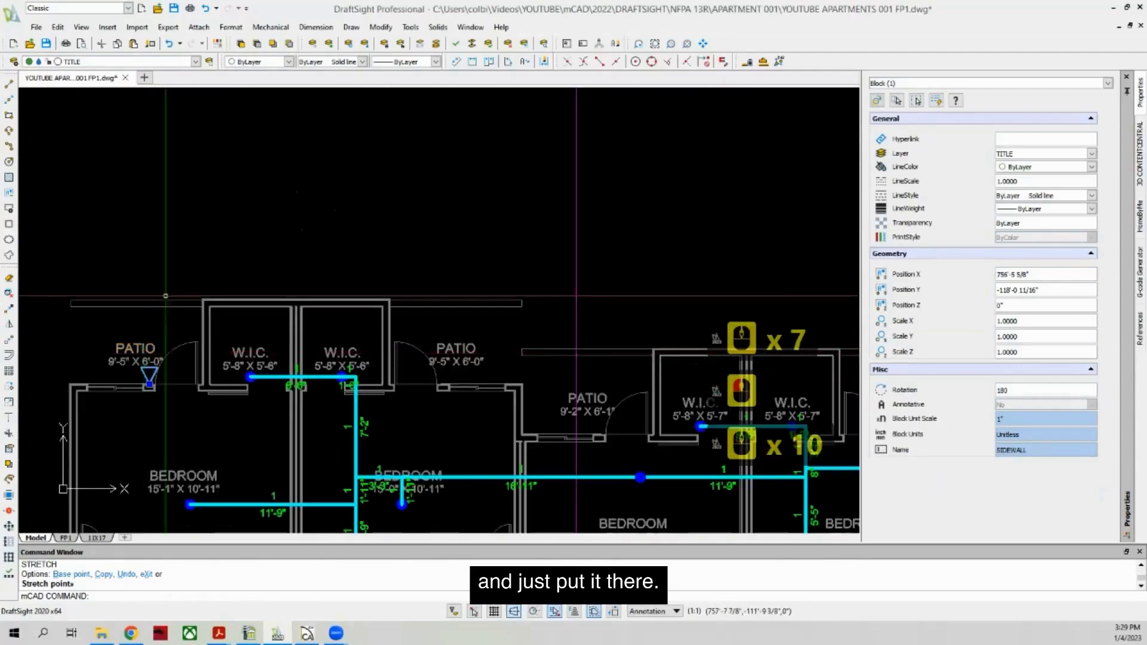
{"action": "scroll", "coordinate": [143, 358], "scroll_direction": "down", "scroll_amount": 2}
{"action": "scroll", "coordinate": [177, 336], "scroll_direction": "up", "scroll_amount": 3}
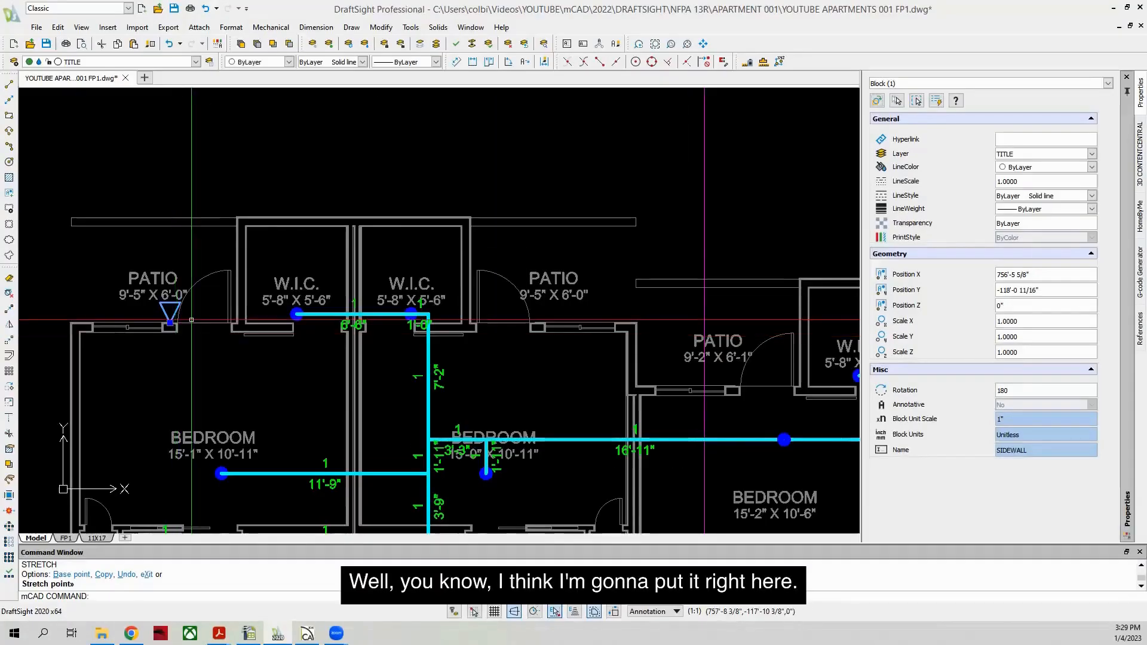
{"action": "scroll", "coordinate": [191, 320], "scroll_direction": "up", "scroll_amount": 3}
{"action": "left_click", "coordinate": [9, 386]}
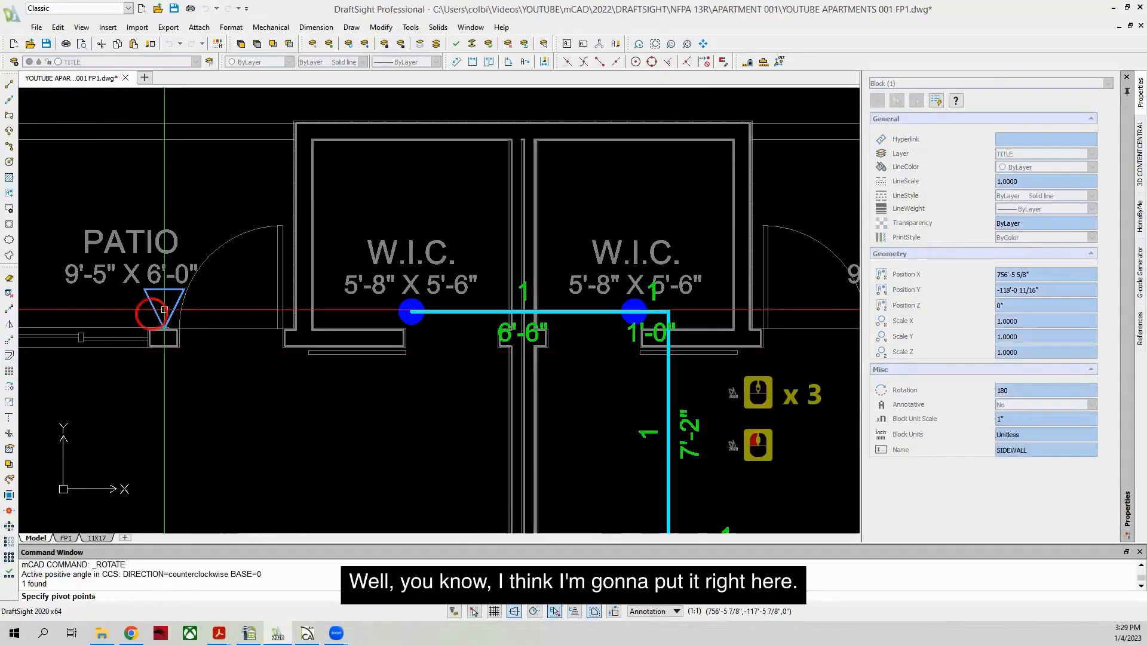
{"action": "left_click", "coordinate": [174, 298]}
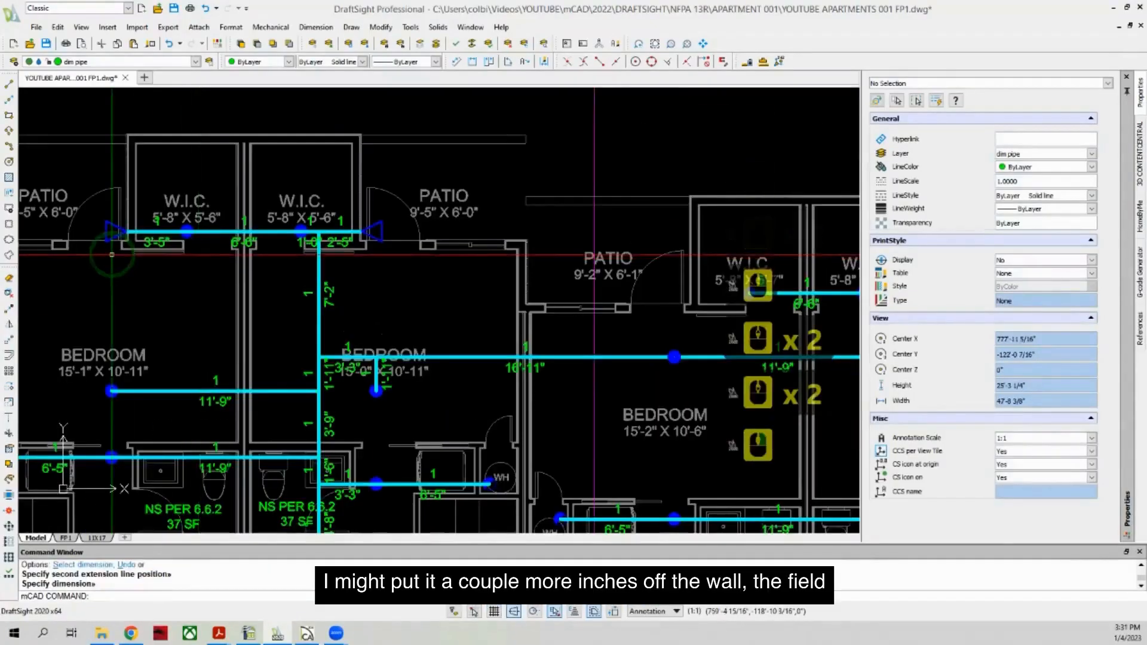
Step: Copy the left building's two first-floor patio sidewall sprinklers to the matching patios of the right building
{"action": "scroll", "coordinate": [112, 254], "scroll_direction": "down", "scroll_amount": 2}
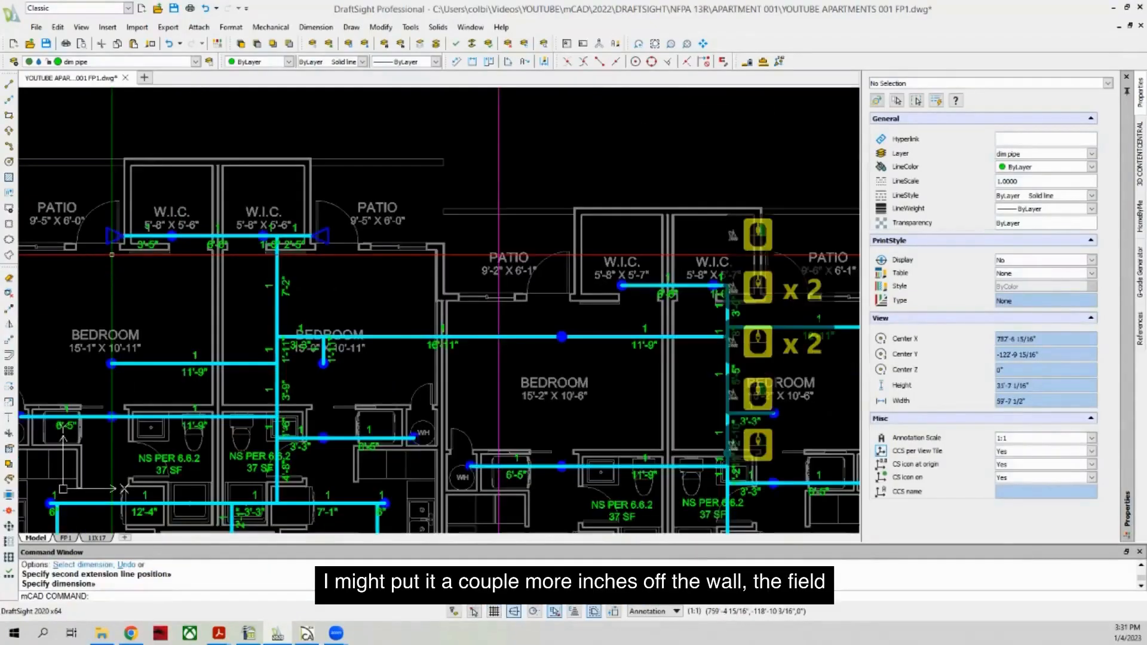
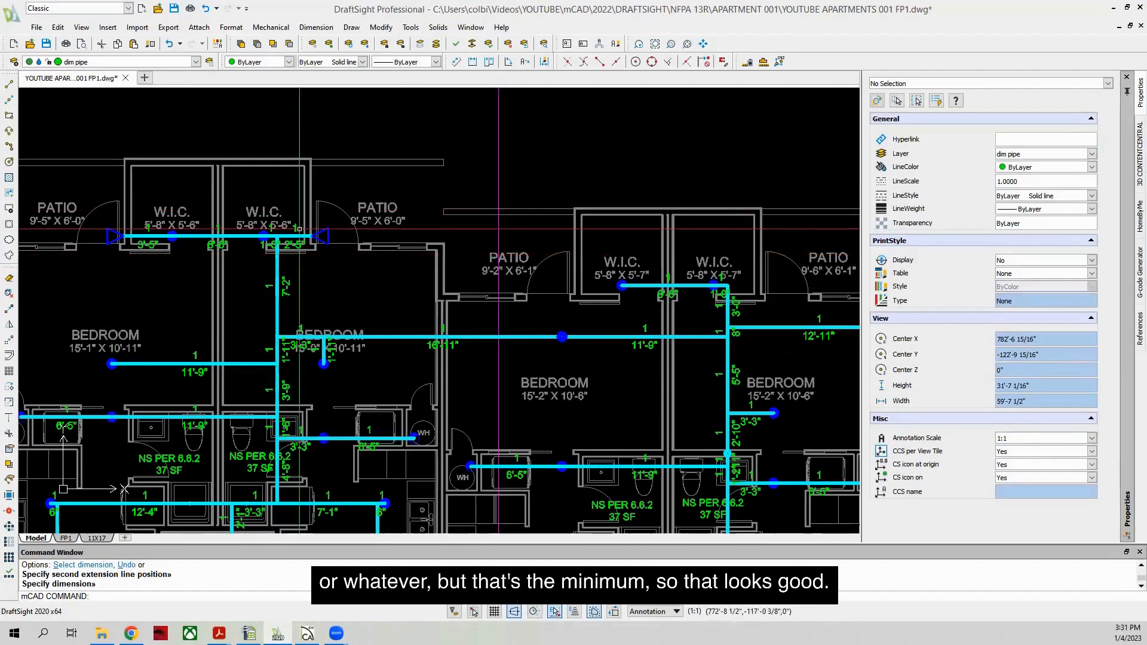
{"action": "scroll", "coordinate": [246, 201], "scroll_direction": "down", "scroll_amount": 3}
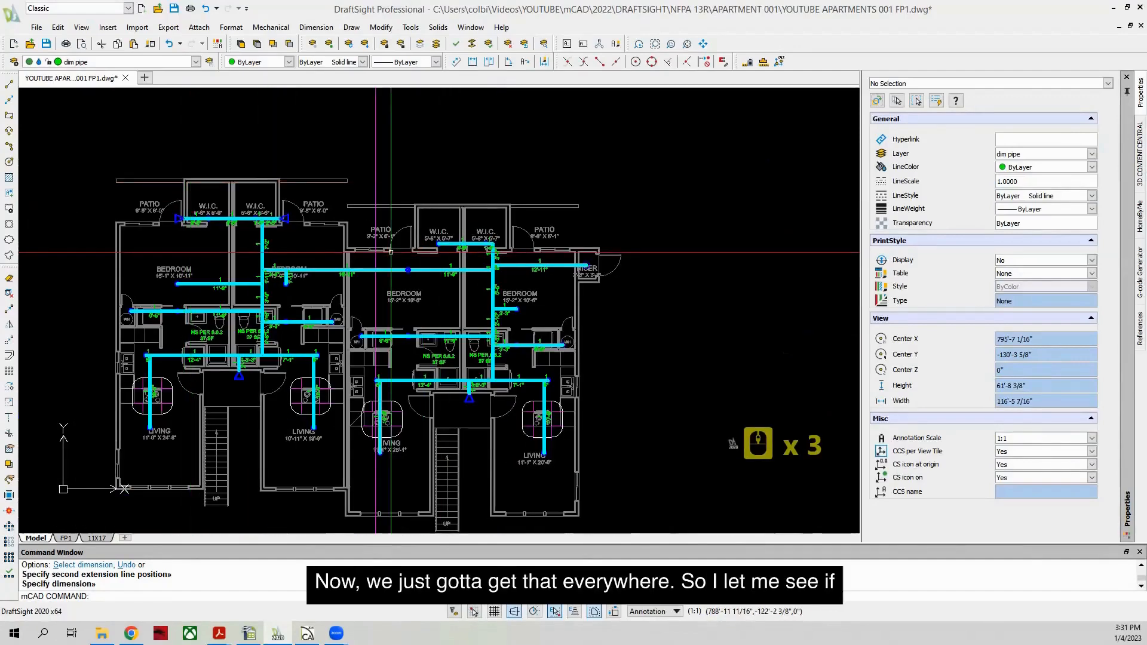
{"action": "scroll", "coordinate": [387, 250], "scroll_direction": "up", "scroll_amount": 1}
{"action": "scroll", "coordinate": [127, 205], "scroll_direction": "up", "scroll_amount": 8}
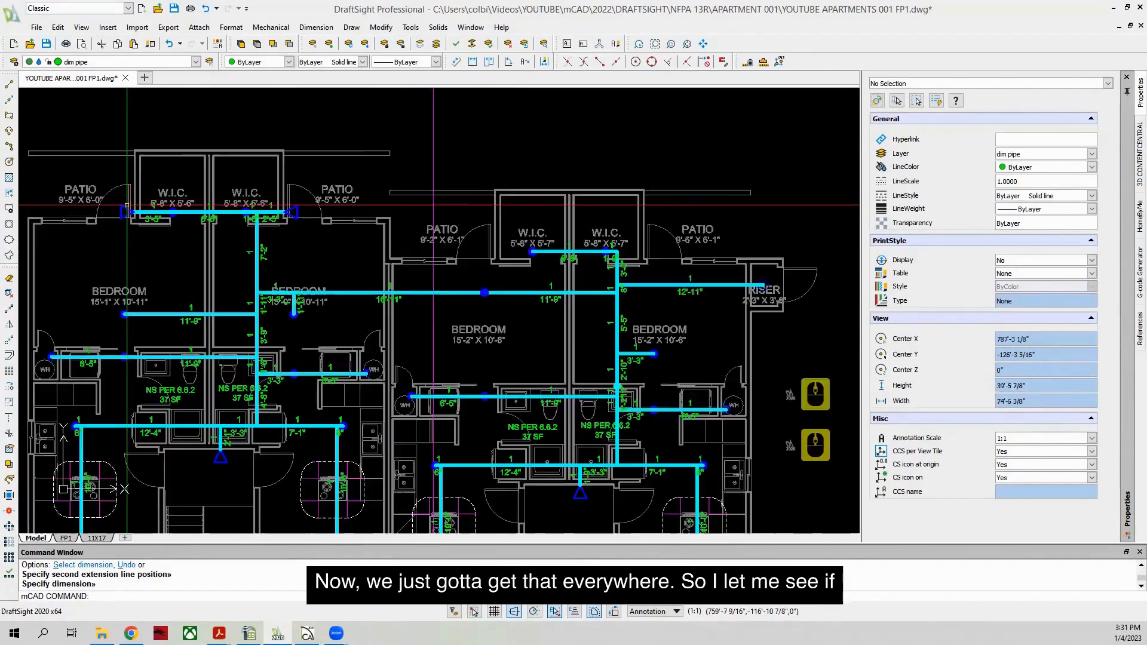
{"action": "left_click", "coordinate": [122, 207]}
{"action": "left_click", "coordinate": [88, 224]}
{"action": "scroll", "coordinate": [57, 217], "scroll_direction": "down", "scroll_amount": 3}
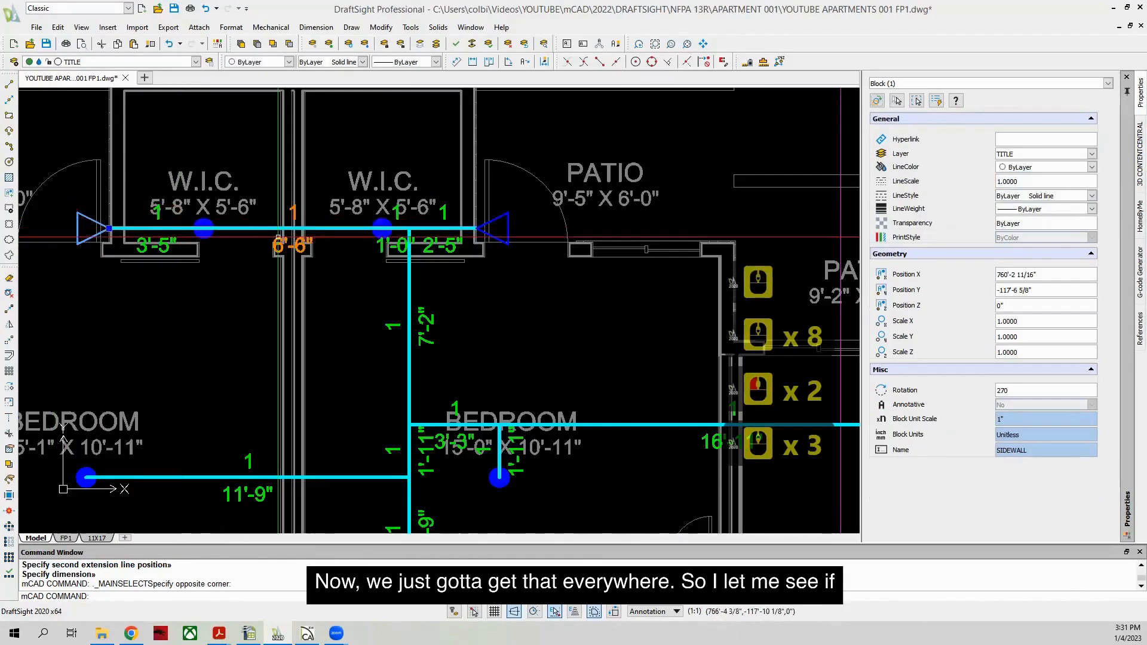
{"action": "left_click", "coordinate": [509, 228]}
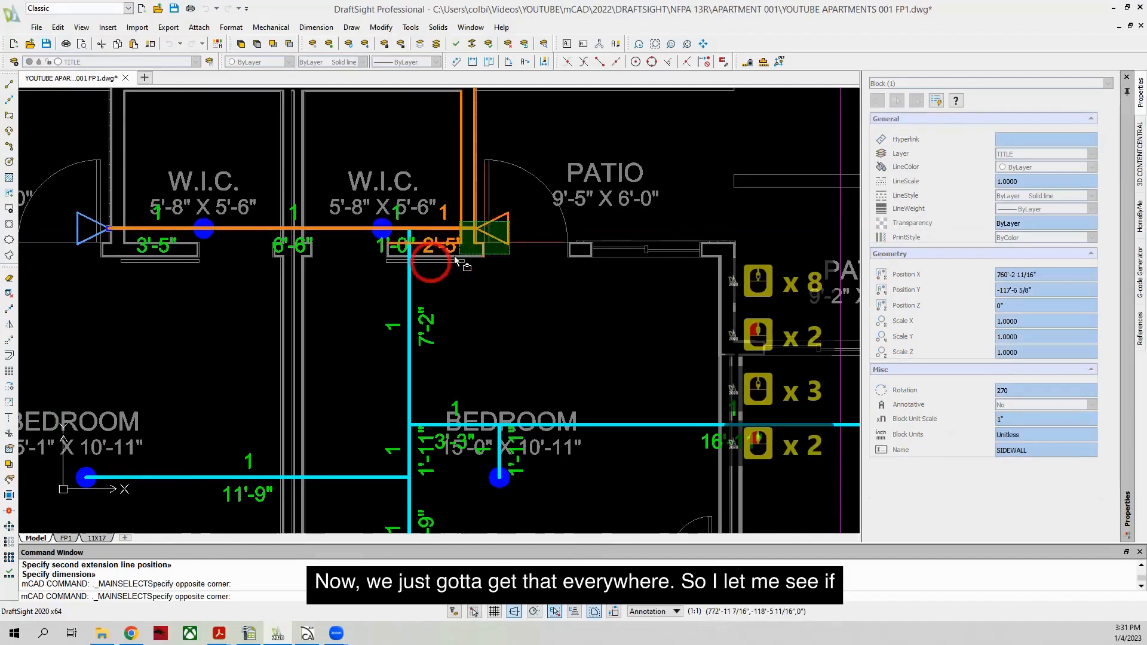
{"action": "left_click", "coordinate": [505, 241]}
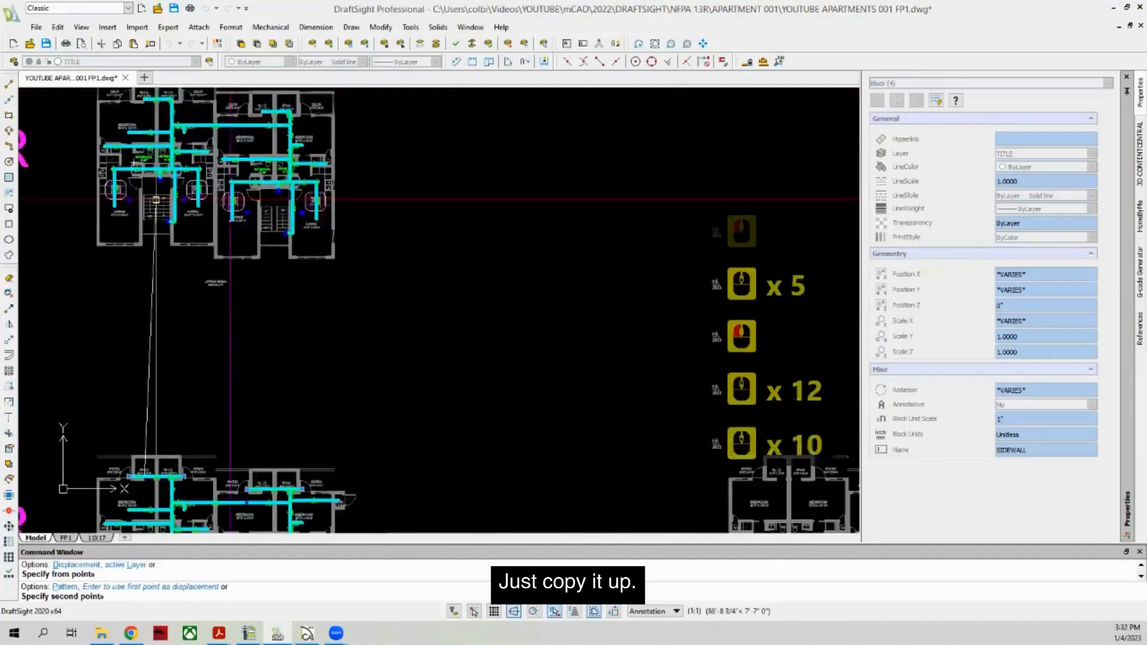
Step: Copy the four first-floor patio sidewall sprinklers straight up to the matching deck positions on the second and third floors
{"action": "scroll", "coordinate": [155, 199], "scroll_direction": "up", "scroll_amount": 20}
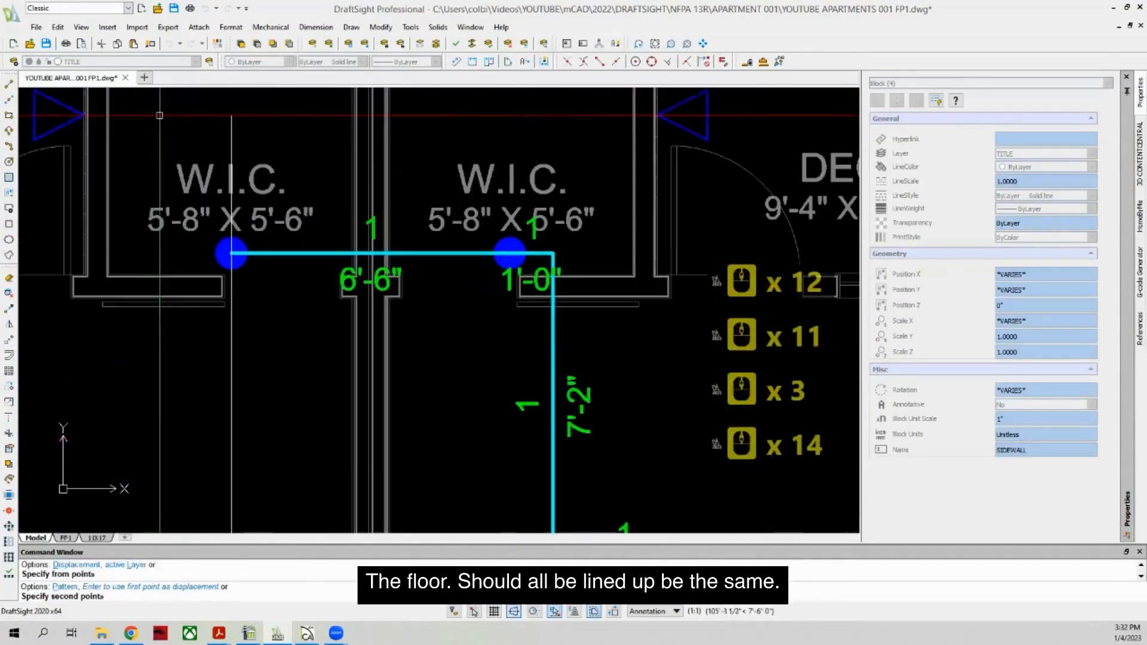
{"action": "left_click", "coordinate": [231, 254]}
{"action": "scroll", "coordinate": [139, 380], "scroll_direction": "down", "scroll_amount": 9}
{"action": "scroll", "coordinate": [139, 380], "scroll_direction": "down", "scroll_amount": 6}
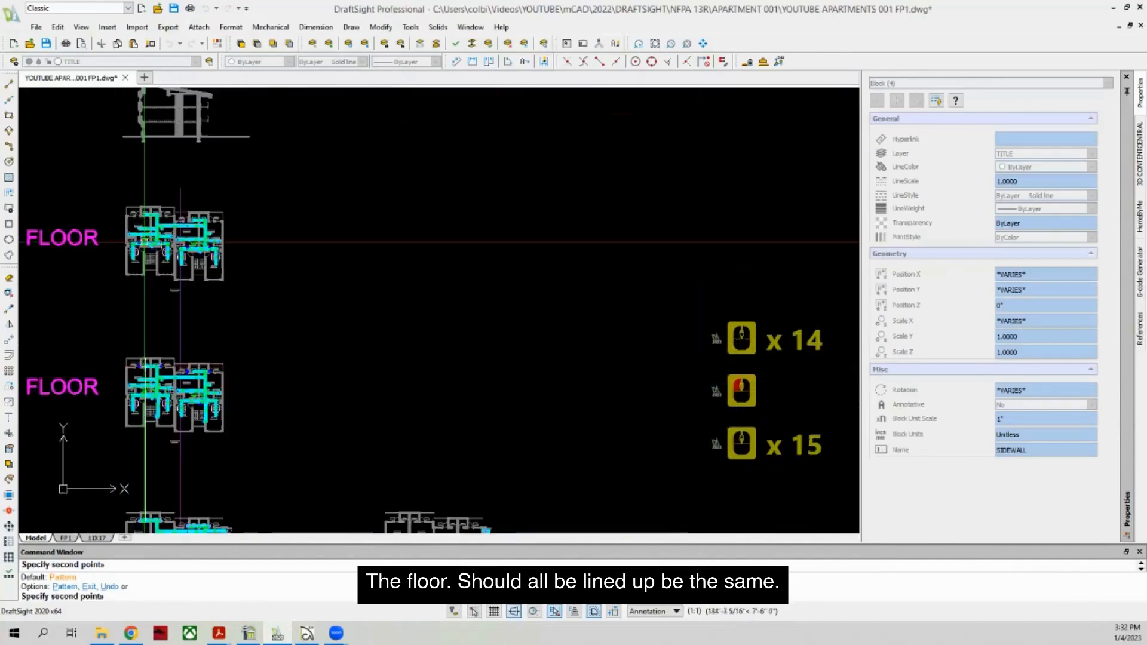
{"action": "scroll", "coordinate": [180, 222], "scroll_direction": "up", "scroll_amount": 14}
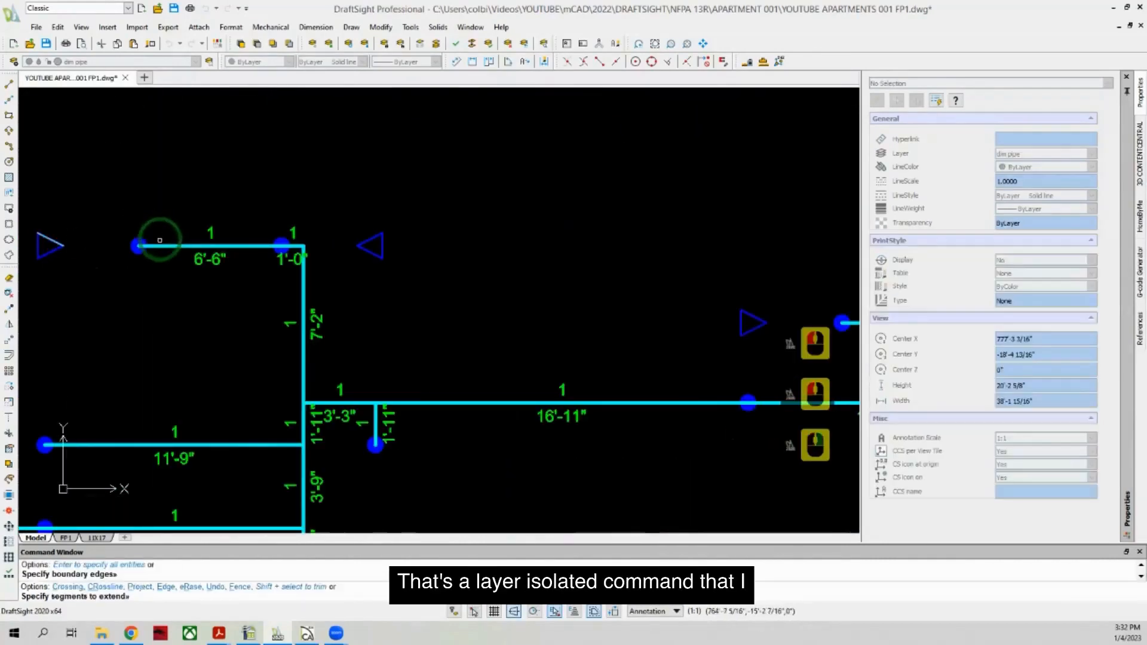
Step: Try to extend the left building's second-floor closet branch pipe to the left deck's sidewall sprinkler
{"action": "key", "text": "Escape"}
{"action": "key", "text": "Escape"}
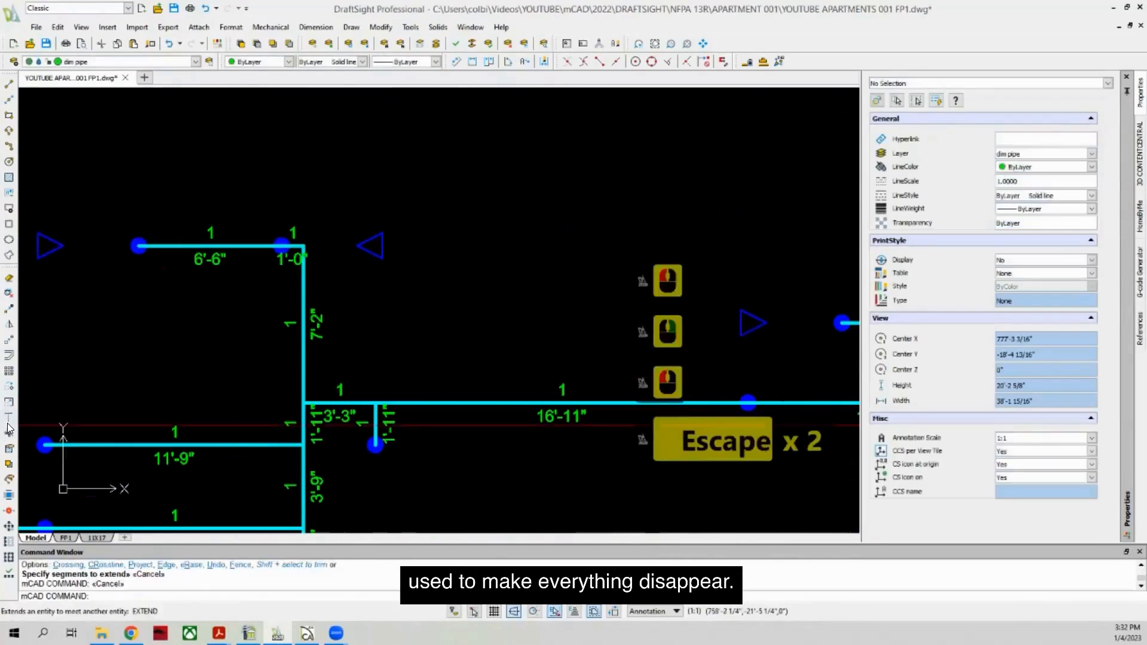
{"action": "left_click", "coordinate": [9, 418]}
{"action": "left_click", "coordinate": [94, 223]}
{"action": "right_click", "coordinate": [58, 247]}
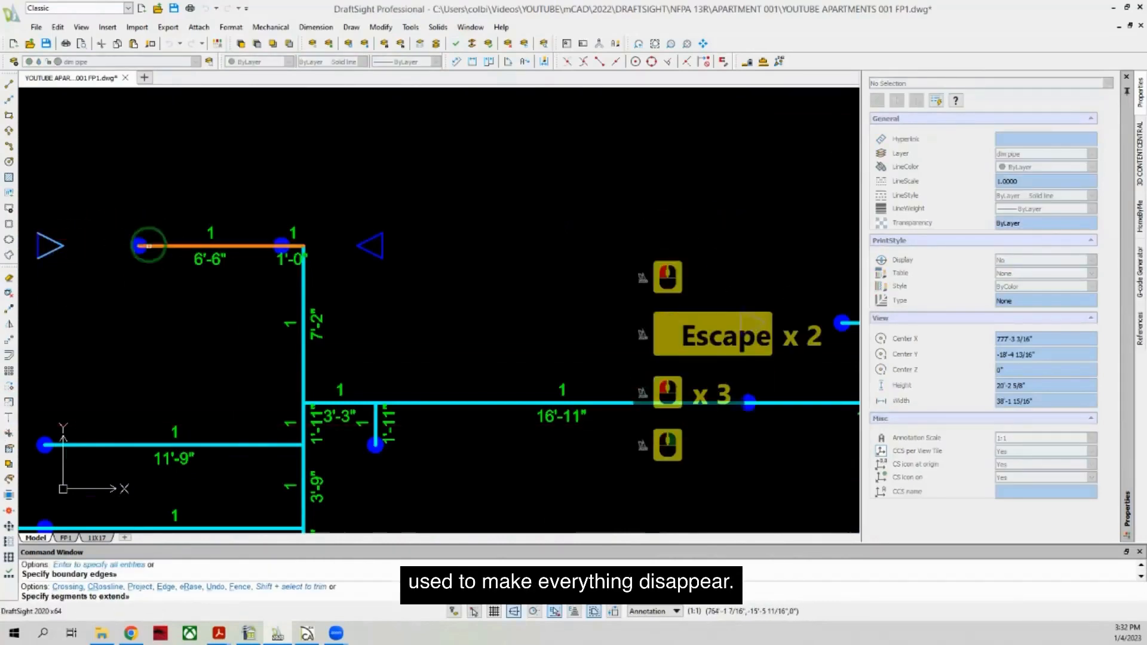
{"action": "left_click", "coordinate": [149, 246]}
{"action": "key", "text": "Escape"}
{"action": "key", "text": "Escape"}
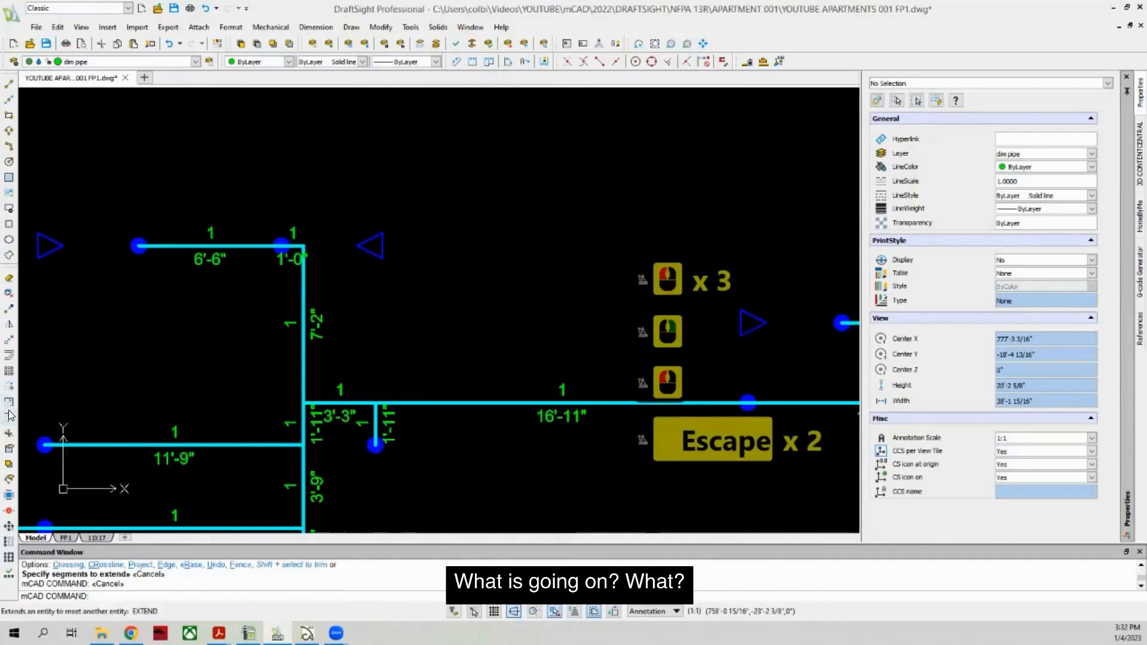
{"action": "left_click", "coordinate": [9, 417]}
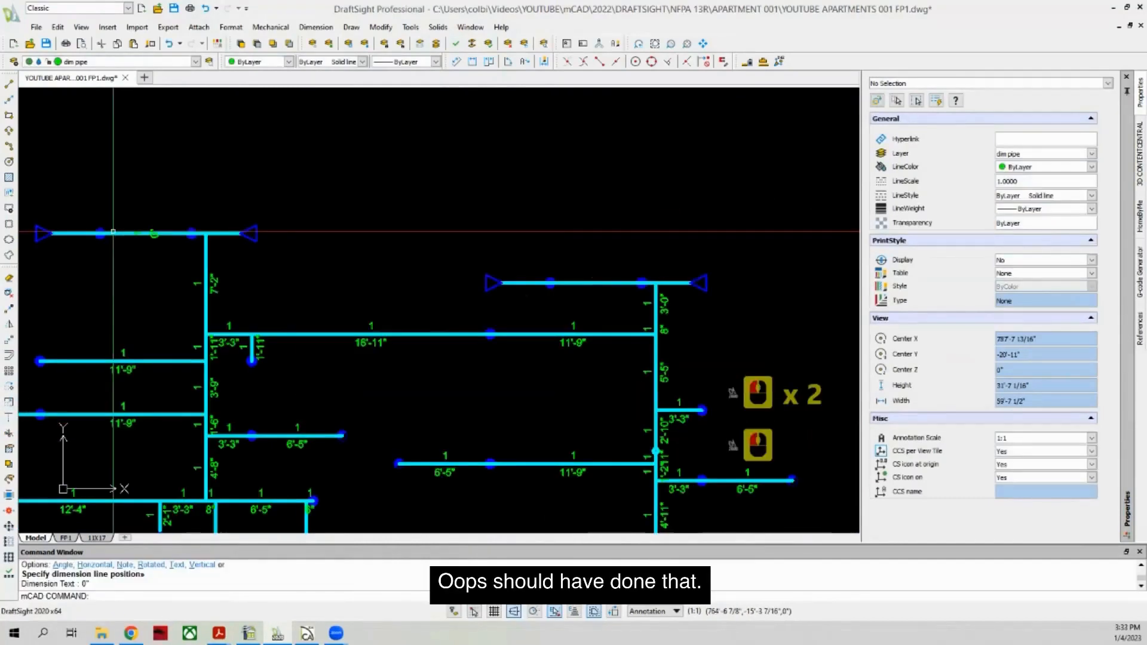
Step: Undo the mistaken linear dimension and dimension the left building's second-floor closet branch starting from its left sidewall sprinkler
{"action": "key", "text": "ctrl+z"}
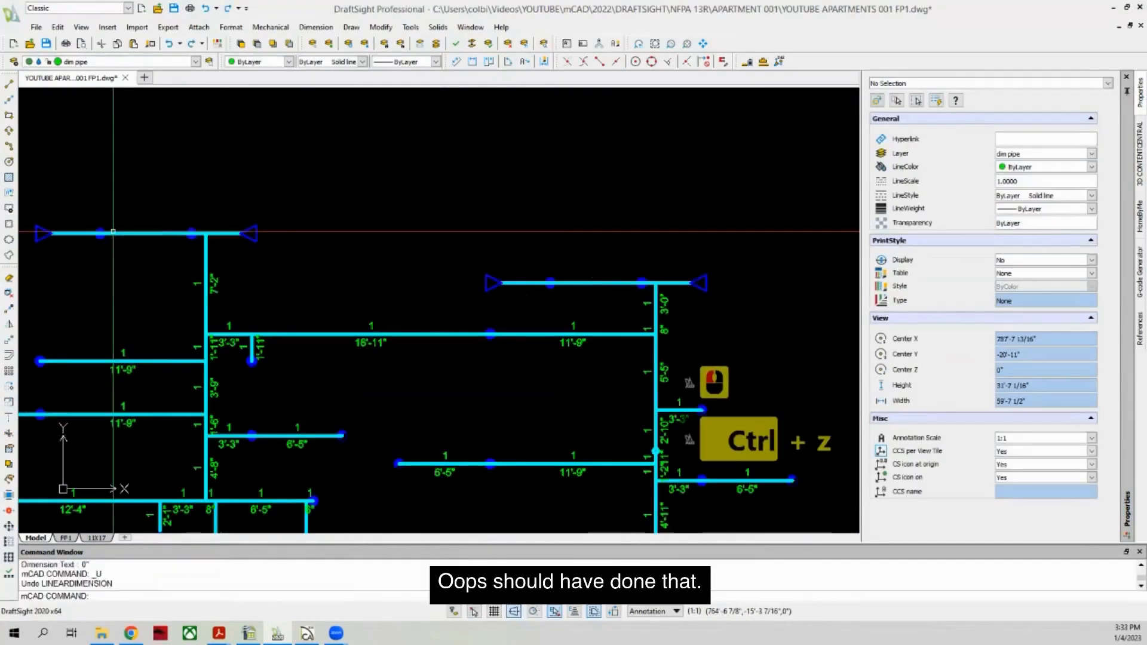
{"action": "left_click", "coordinate": [474, 62]}
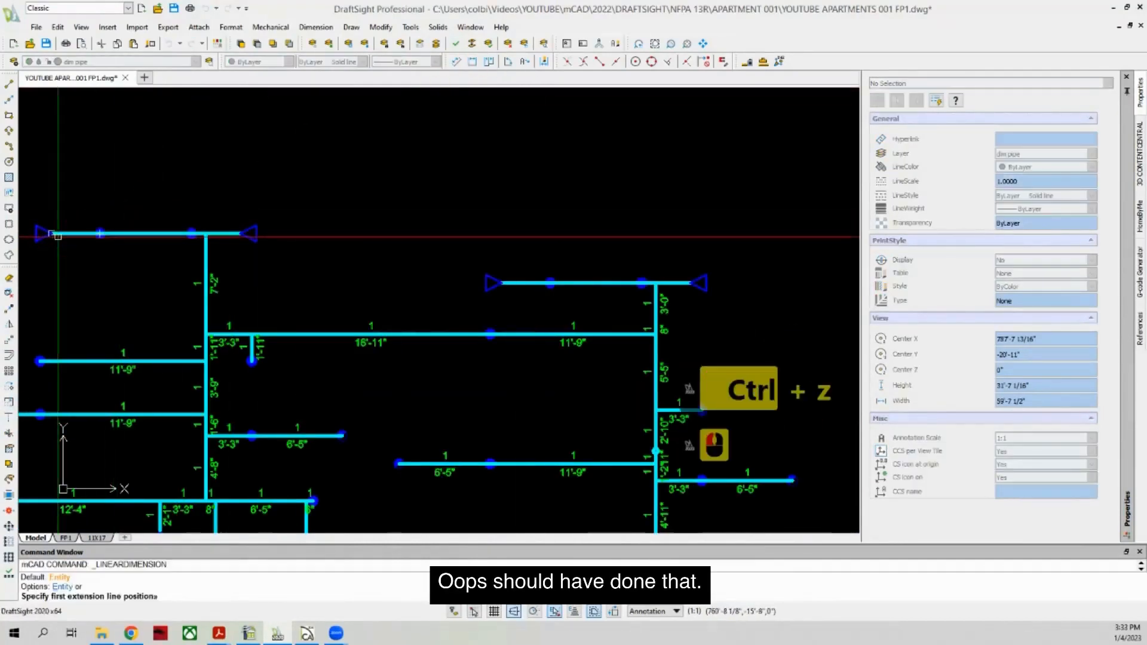
{"action": "left_click", "coordinate": [108, 223]}
{"action": "key", "text": "Escape"}
Step: Stretch the left end of the left building's third-floor closet branch pipe to the left deck's sidewall sprinkler
{"action": "scroll", "coordinate": [244, 205], "scroll_direction": "down", "scroll_amount": 12}
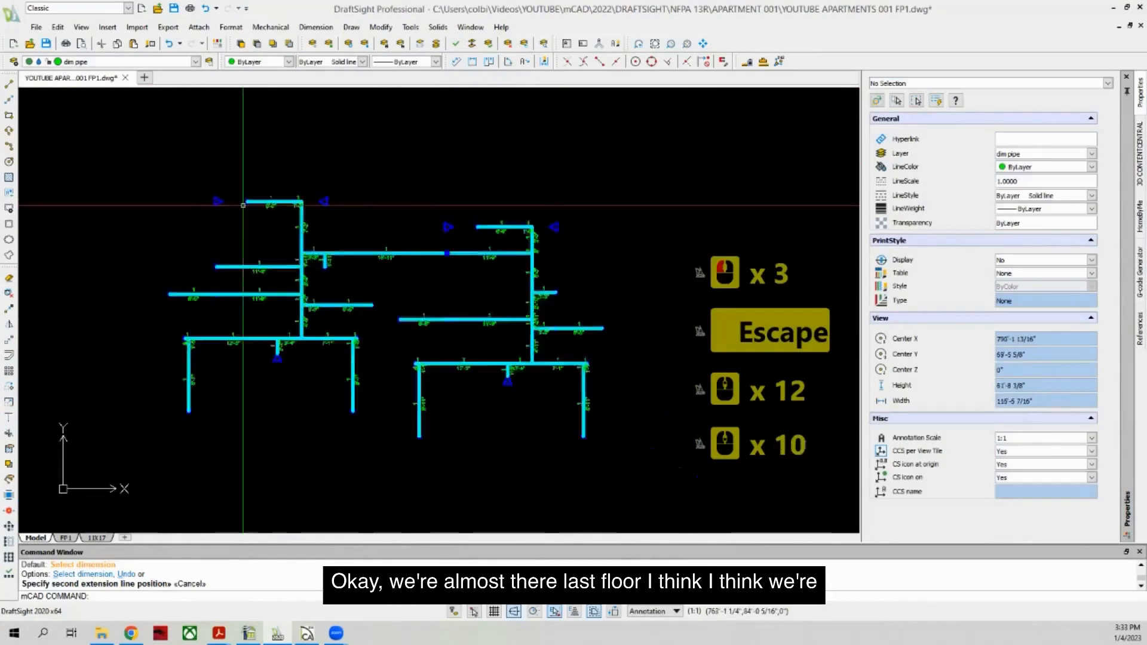
{"action": "scroll", "coordinate": [243, 204], "scroll_direction": "up", "scroll_amount": 2}
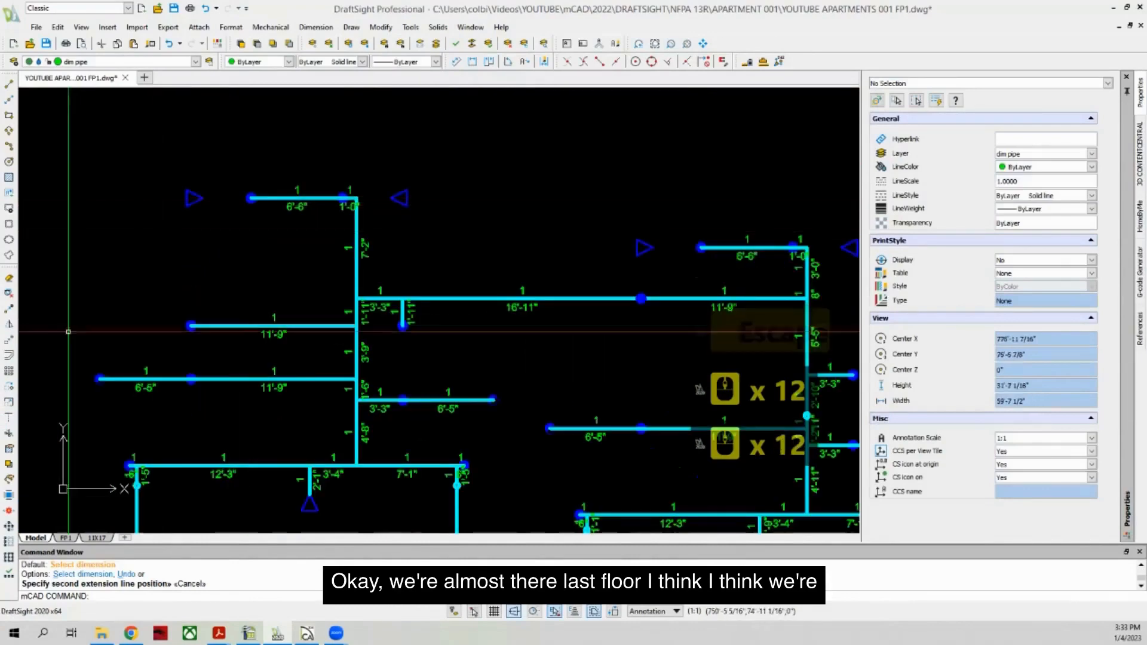
{"action": "left_click", "coordinate": [4, 424]}
{"action": "key", "text": "Escape"}
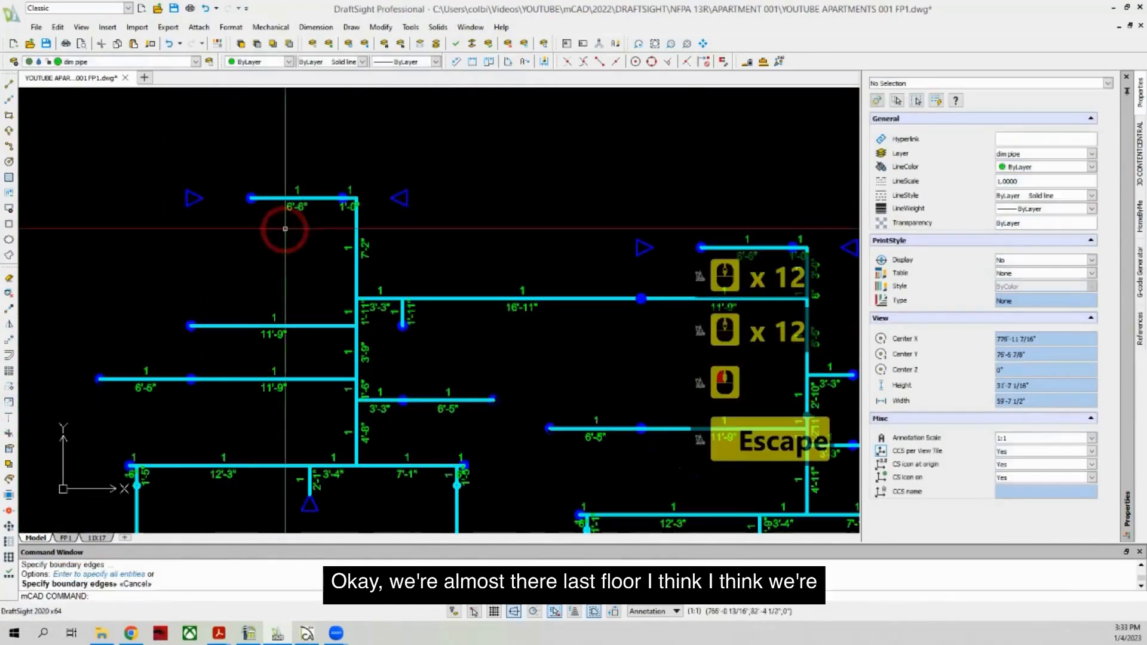
{"action": "left_click", "coordinate": [260, 198]}
{"action": "left_click", "coordinate": [252, 198]}
{"action": "left_click", "coordinate": [196, 198]}
{"action": "key", "text": "Escape"}
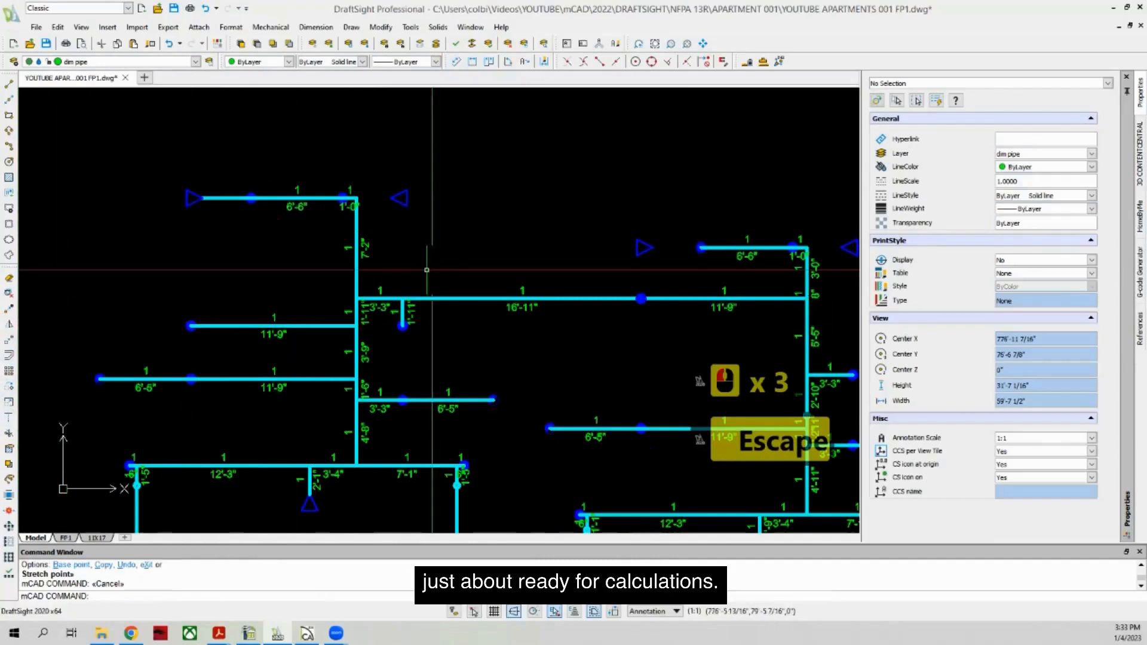
Step: Stretch the right end of the same third-floor closet branch pipe past the main pipe to the right deck's sidewall sprinkler
{"action": "left_click", "coordinate": [396, 201]}
{"action": "key", "text": "Escape"}
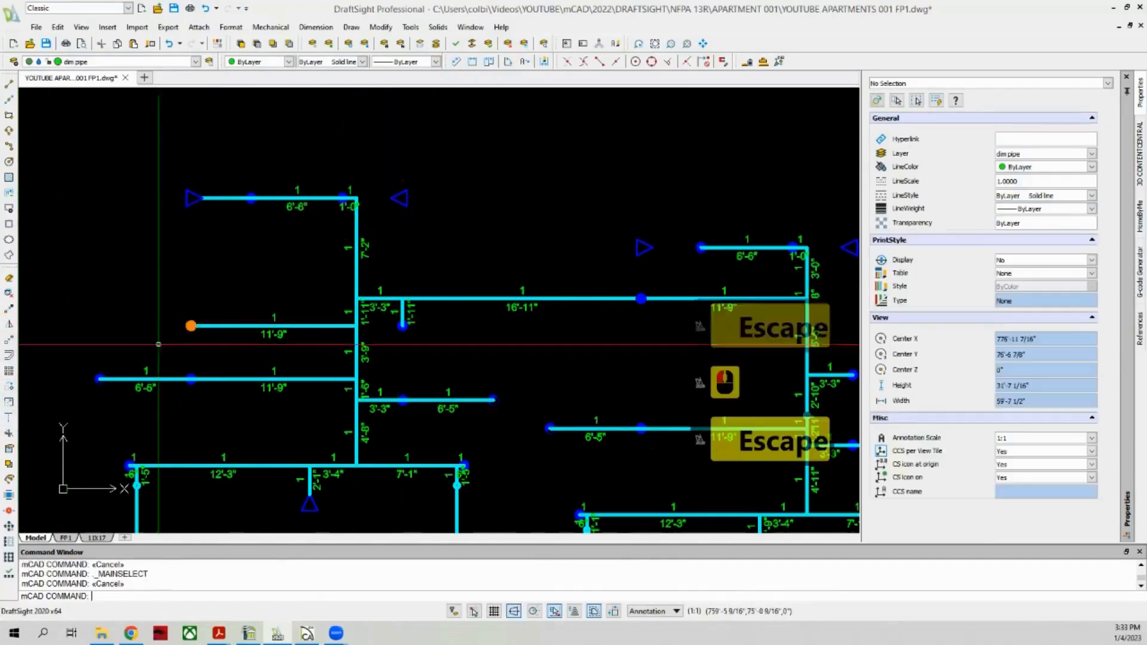
{"action": "left_click", "coordinate": [11, 421]}
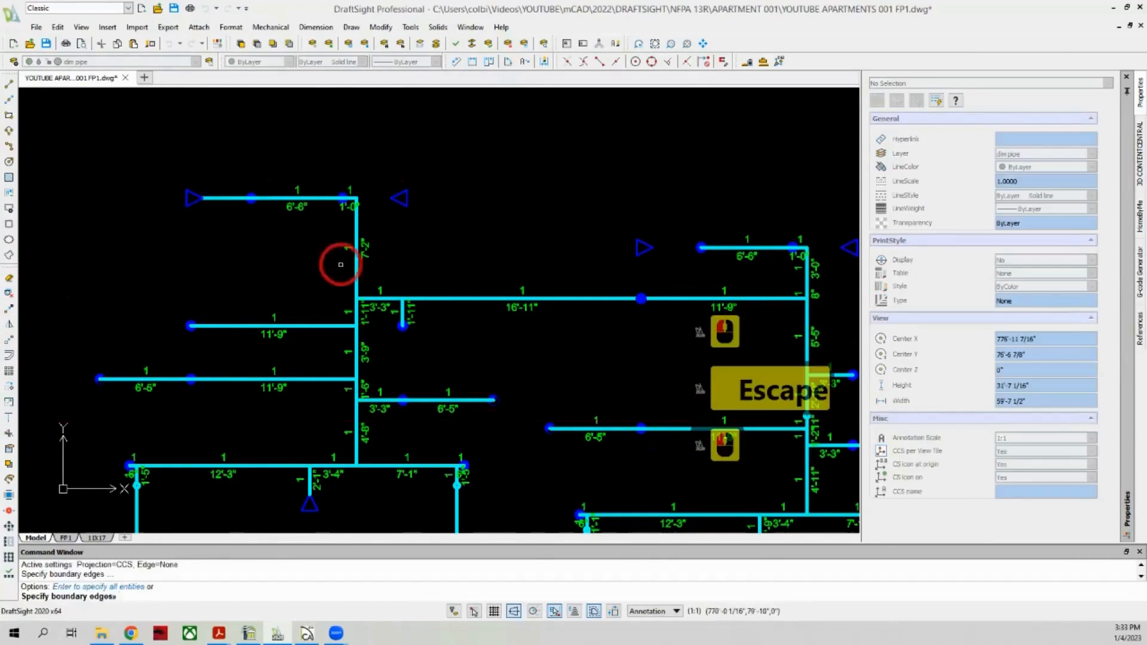
{"action": "key", "text": "Escape"}
{"action": "left_click", "coordinate": [355, 197]}
{"action": "left_click", "coordinate": [398, 194]}
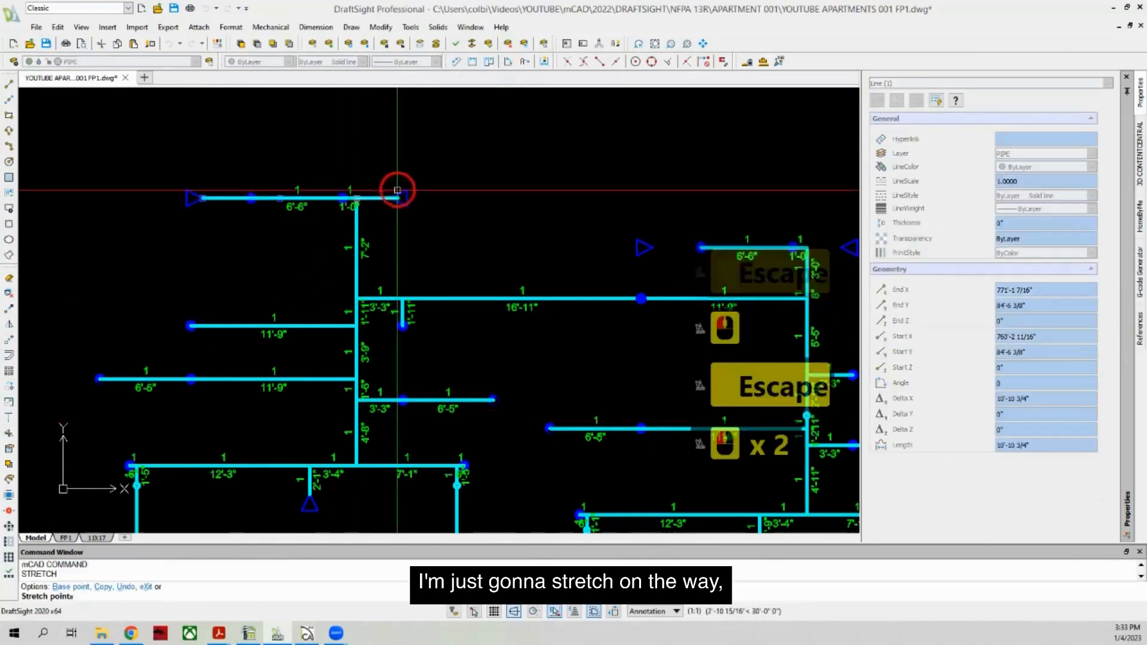
{"action": "left_click", "coordinate": [389, 195]}
{"action": "key", "text": "Escape"}
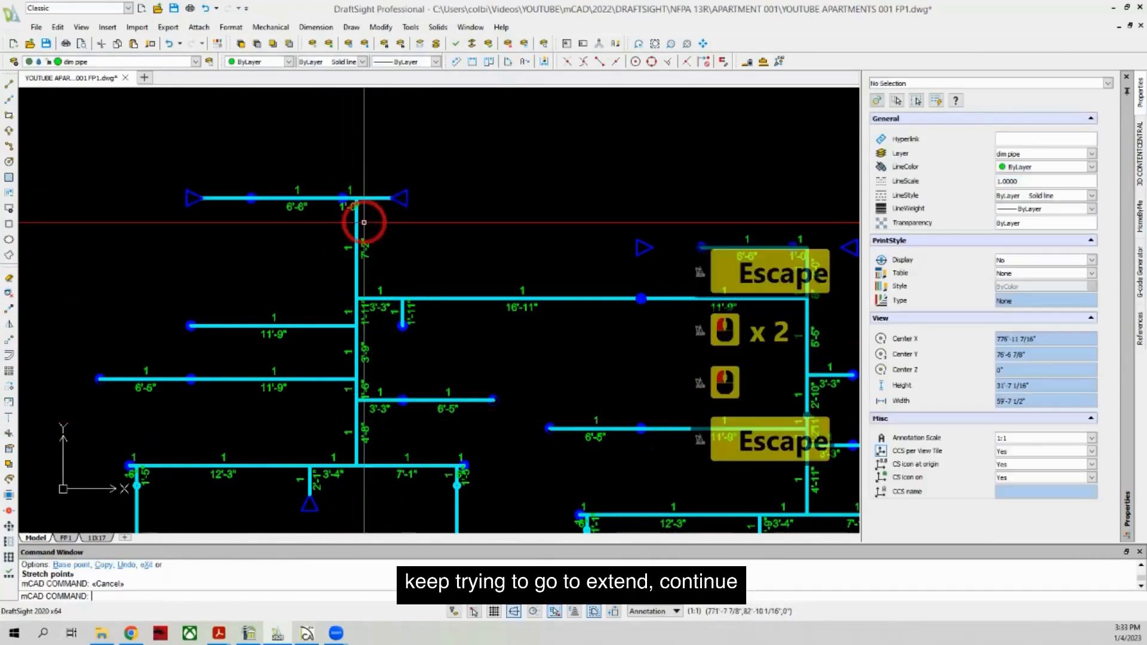
Step: Continue the dimensions along the right building's third-floor closet branch through the second closet sprinkler and main pipe to the right sidewall sprinkler
{"action": "left_click", "coordinate": [292, 205]}
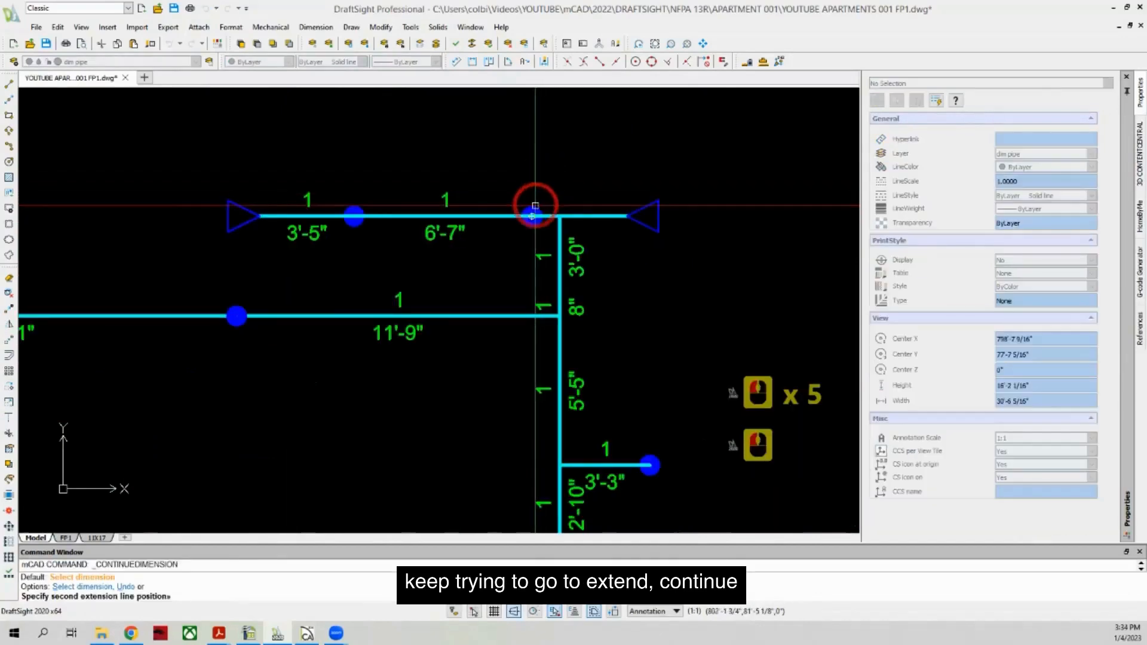
{"action": "left_click", "coordinate": [534, 207]}
{"action": "left_click", "coordinate": [608, 216]}
{"action": "left_click", "coordinate": [623, 216]}
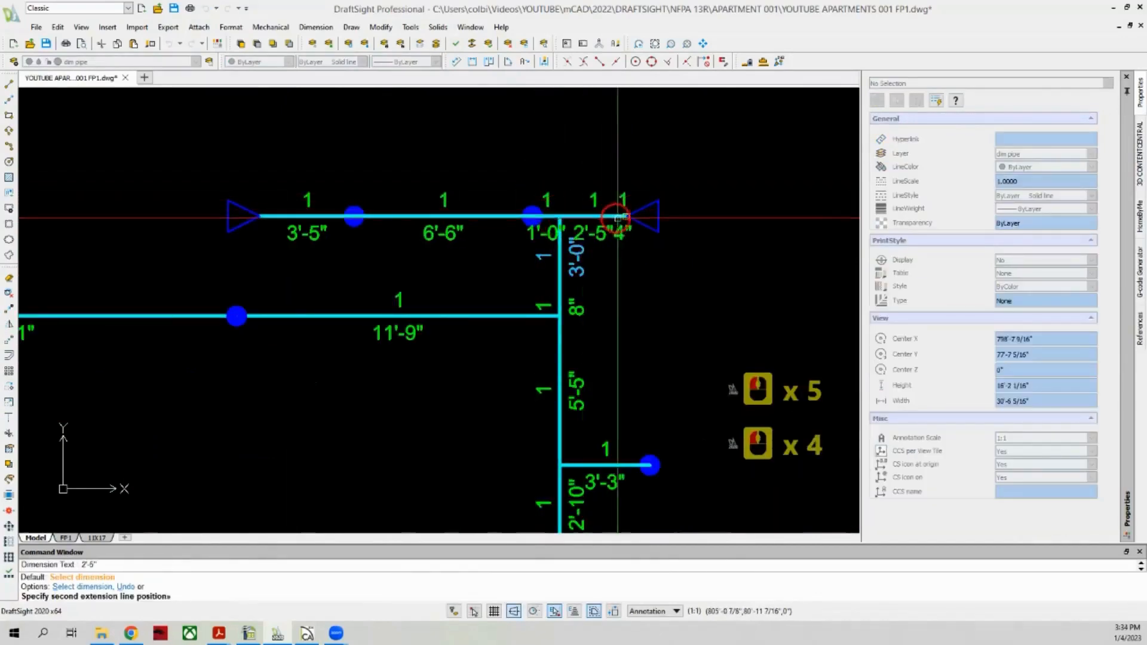
{"action": "key", "text": "Escape"}
Step: Dimension the left building's third-floor closet branch from the left sidewall sprinkler to the first closet sprinkler
{"action": "scroll", "coordinate": [660, 200], "scroll_direction": "down", "scroll_amount": 6}
{"action": "scroll", "coordinate": [328, 188], "scroll_direction": "up", "scroll_amount": 1}
{"action": "key", "text": "Escape"}
{"action": "scroll", "coordinate": [328, 188], "scroll_direction": "up", "scroll_amount": 1}
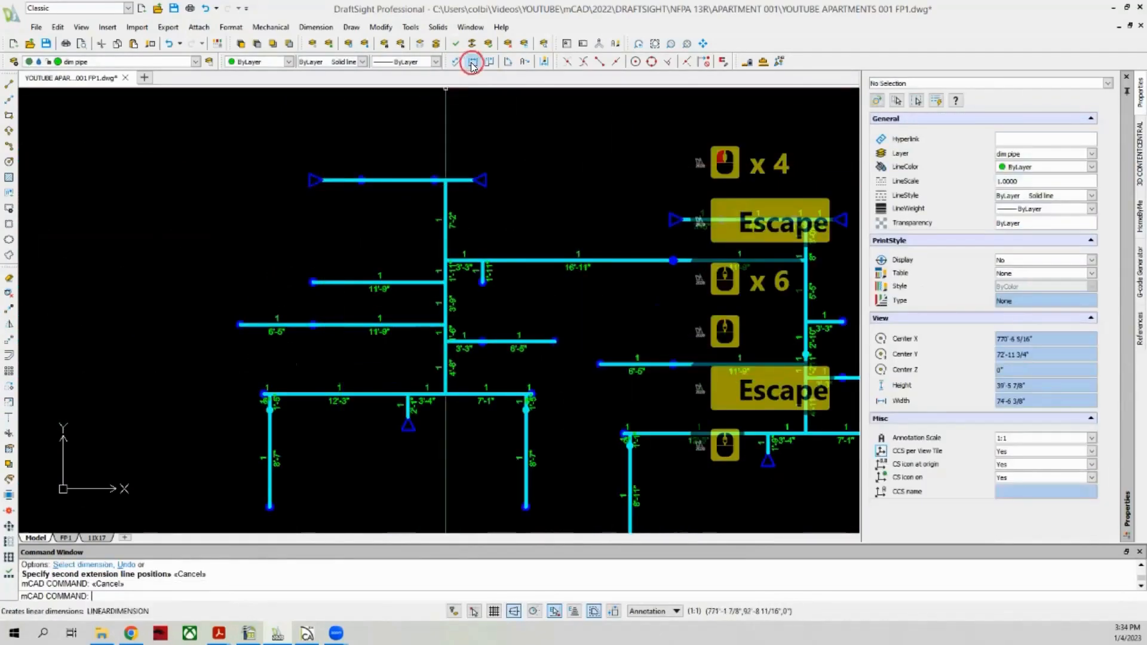
{"action": "left_click", "coordinate": [471, 63]}
{"action": "scroll", "coordinate": [342, 161], "scroll_direction": "up", "scroll_amount": 4}
{"action": "left_click", "coordinate": [310, 203]}
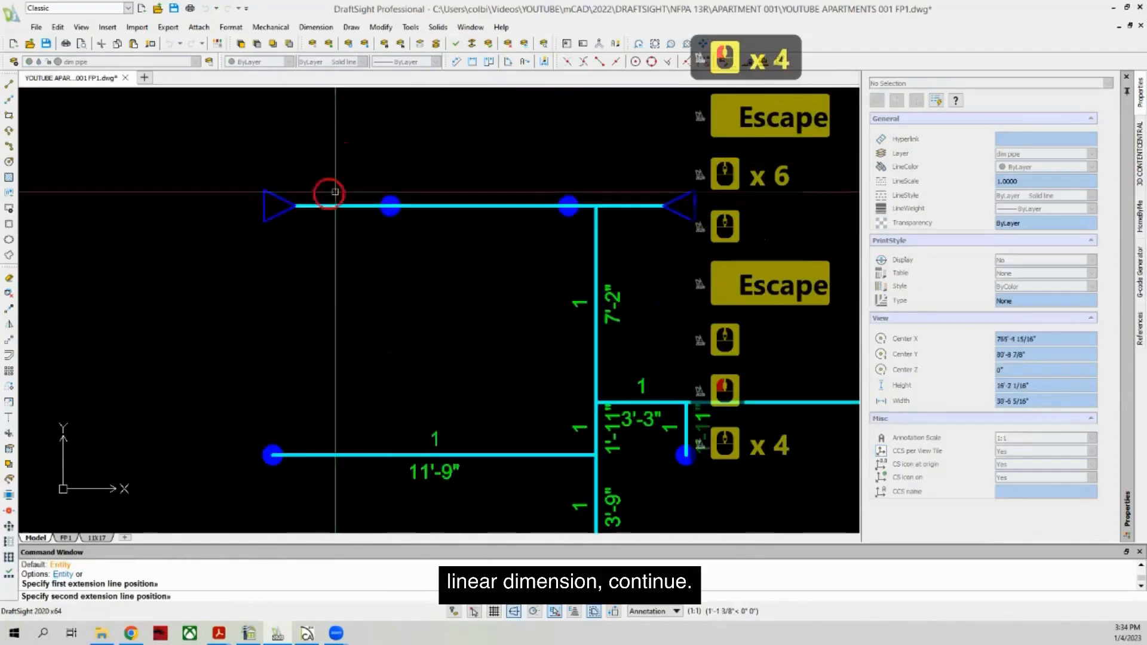
{"action": "left_click", "coordinate": [388, 200]}
{"action": "left_click", "coordinate": [487, 89]}
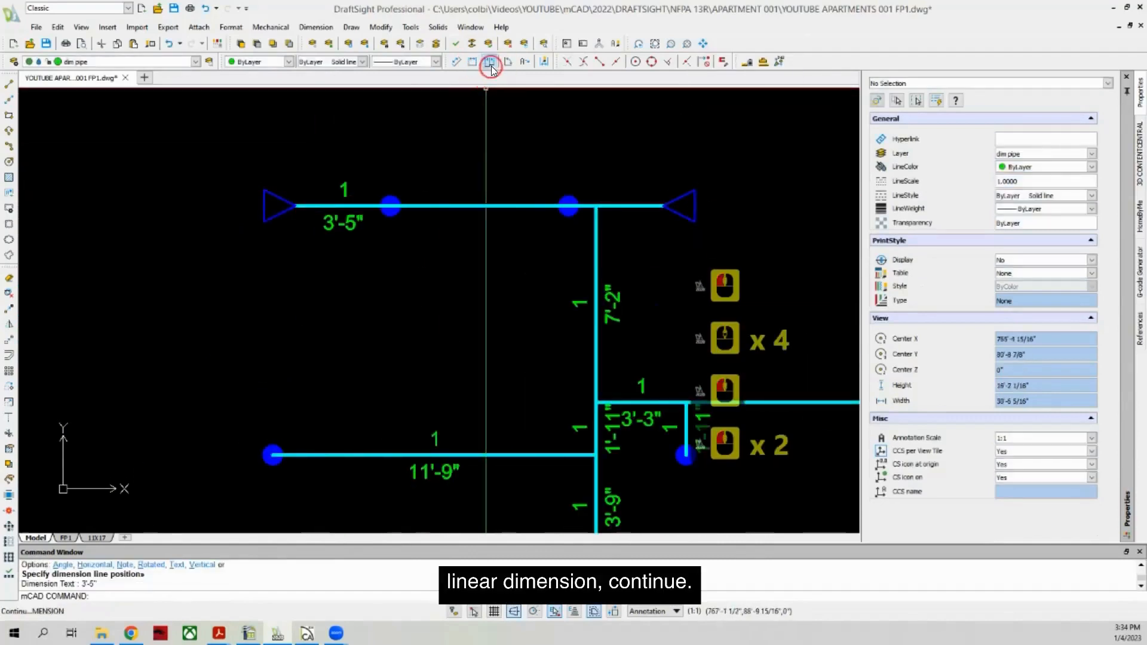
Step: Continue the dimensions along the left building's third-floor branch to the second closet sprinkler, the main pipe and the right sidewall sprinkler
{"action": "left_click", "coordinate": [491, 64]}
{"action": "left_click", "coordinate": [568, 204]}
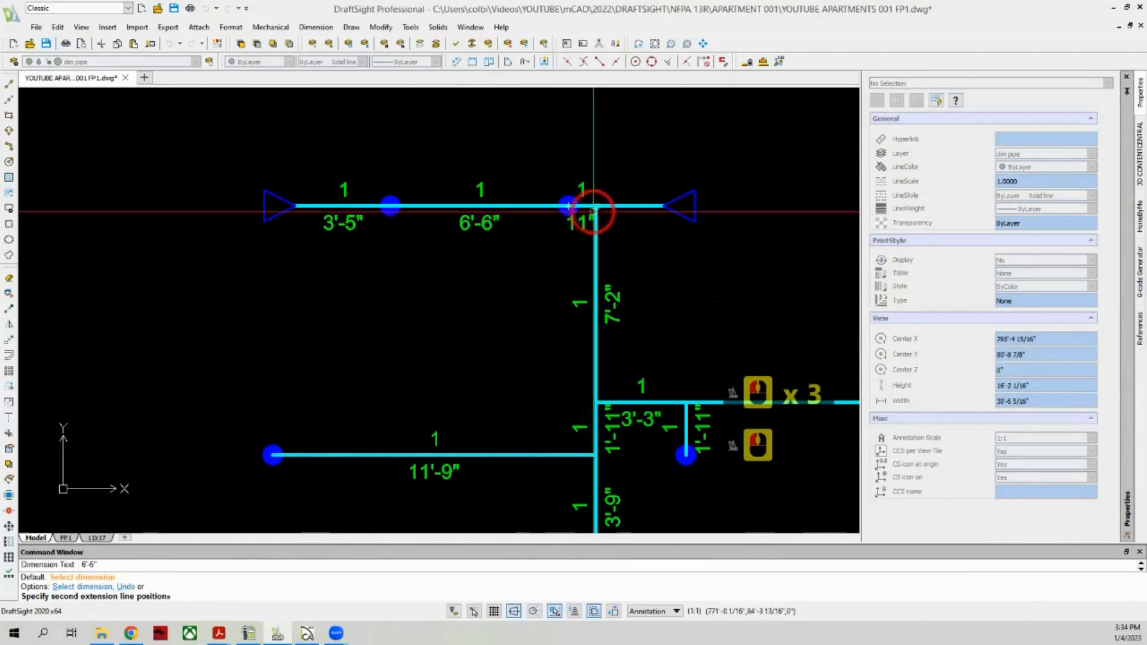
{"action": "left_click", "coordinate": [595, 206]}
{"action": "left_click", "coordinate": [661, 205]}
{"action": "key", "text": "Escape"}
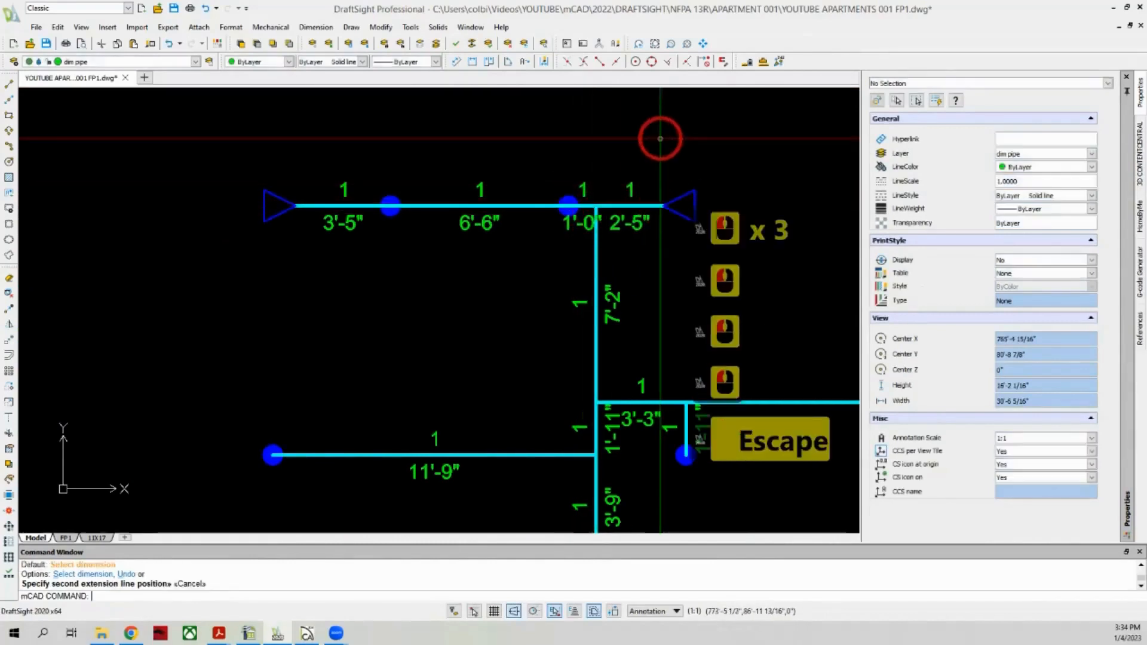
Step: Restore the isolated layers across all floor plans and save the drawing
{"action": "scroll", "coordinate": [223, 199], "scroll_direction": "down", "scroll_amount": 13}
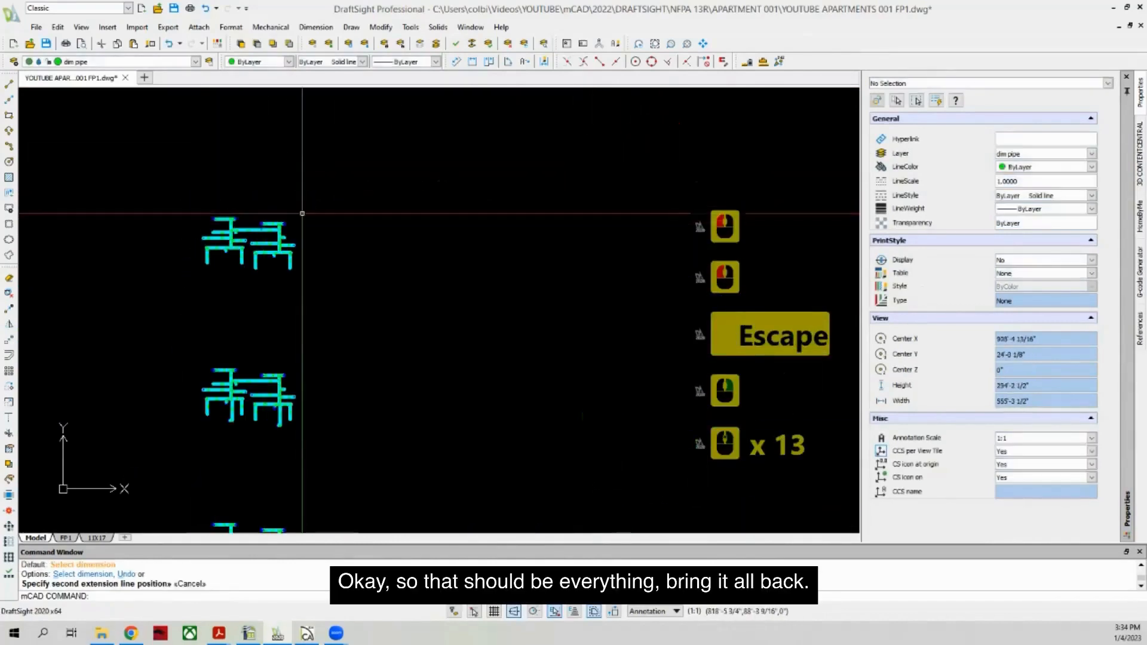
{"action": "left_click", "coordinate": [438, 42]}
{"action": "scroll", "coordinate": [359, 205], "scroll_direction": "down", "scroll_amount": 3}
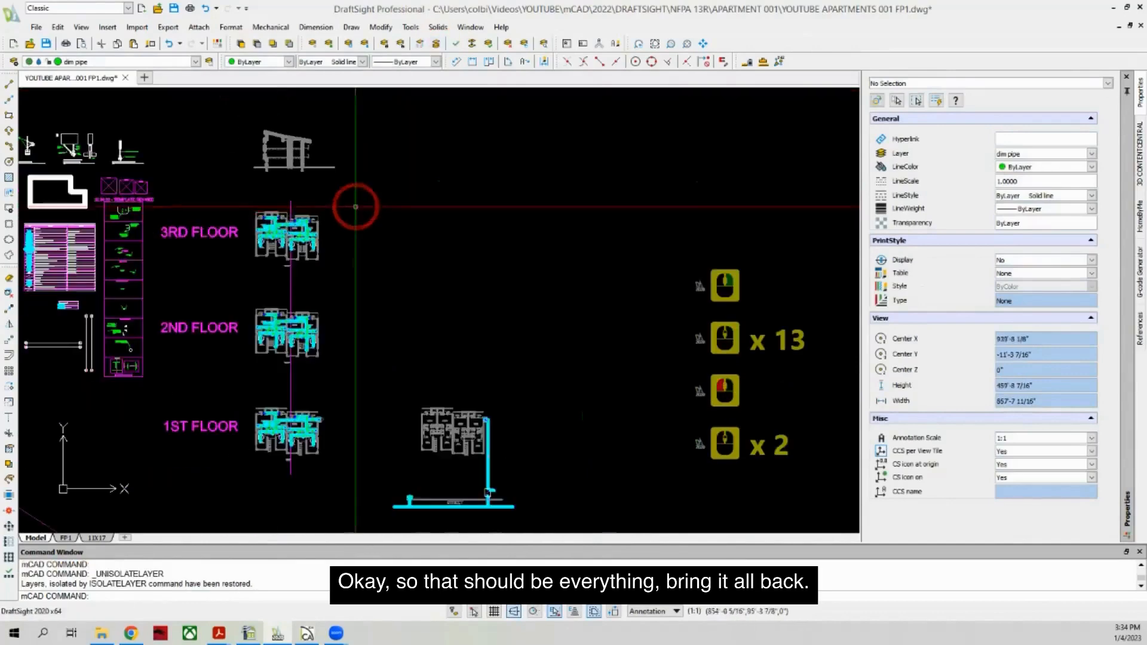
{"action": "scroll", "coordinate": [558, 501], "scroll_direction": "up", "scroll_amount": 2}
{"action": "scroll", "coordinate": [495, 471], "scroll_direction": "down", "scroll_amount": 1}
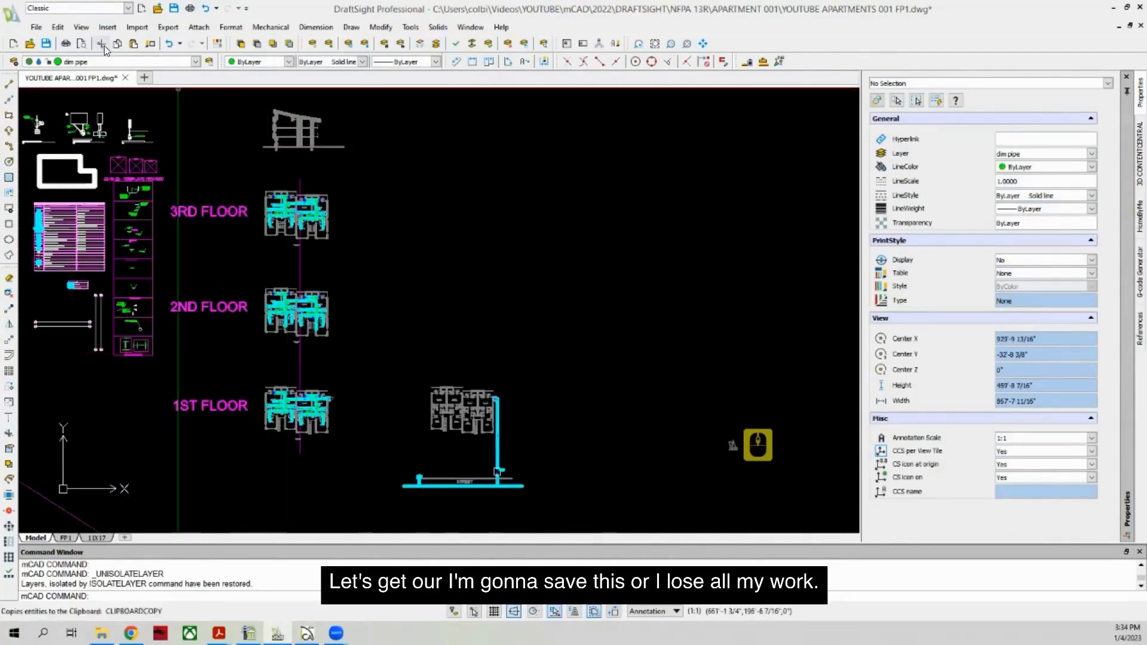
{"action": "left_click", "coordinate": [49, 45]}
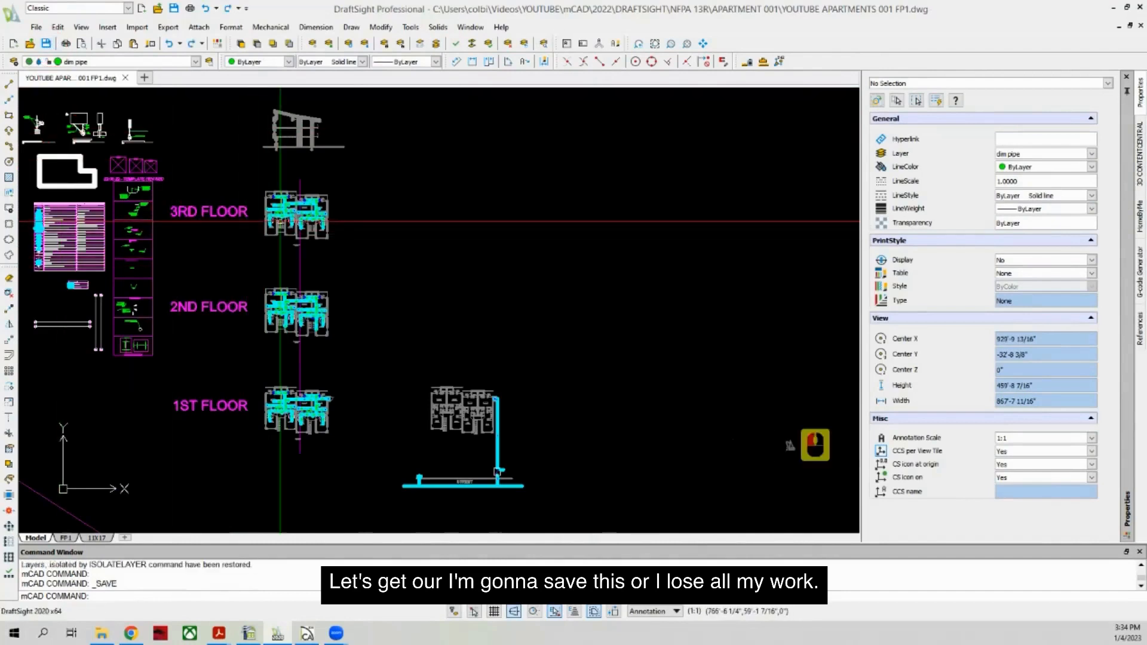
Step: Examine the building section, the first-floor sprinkler layout and the site plan to see where the section cuts through
{"action": "scroll", "coordinate": [290, 97], "scroll_direction": "up", "scroll_amount": 8}
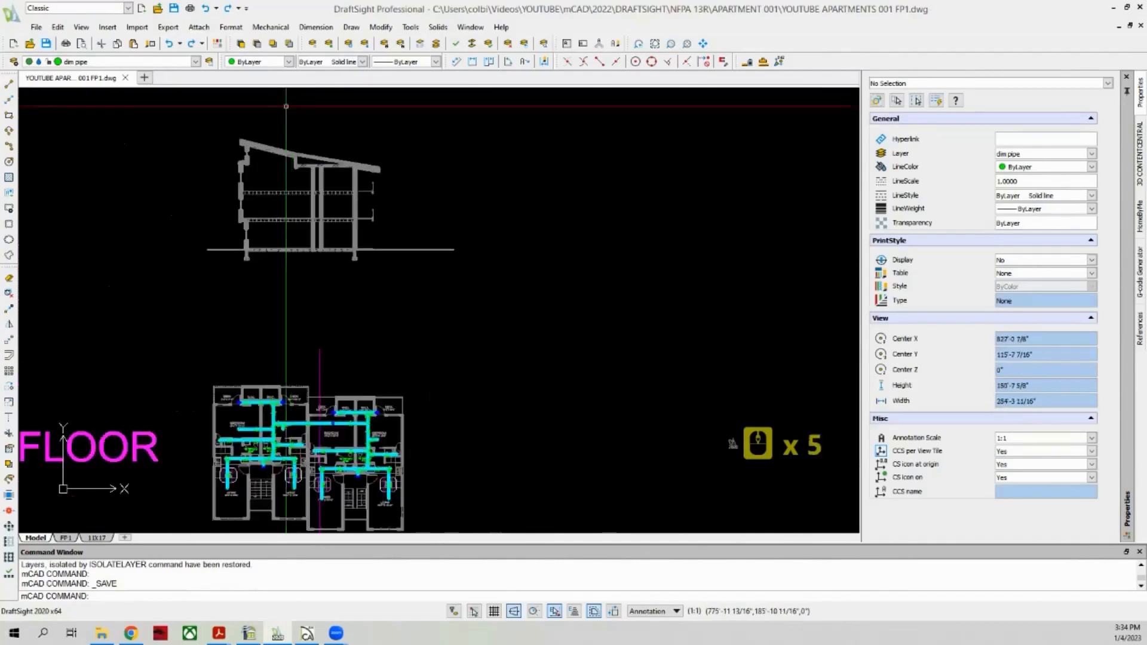
{"action": "scroll", "coordinate": [257, 181], "scroll_direction": "down", "scroll_amount": 6}
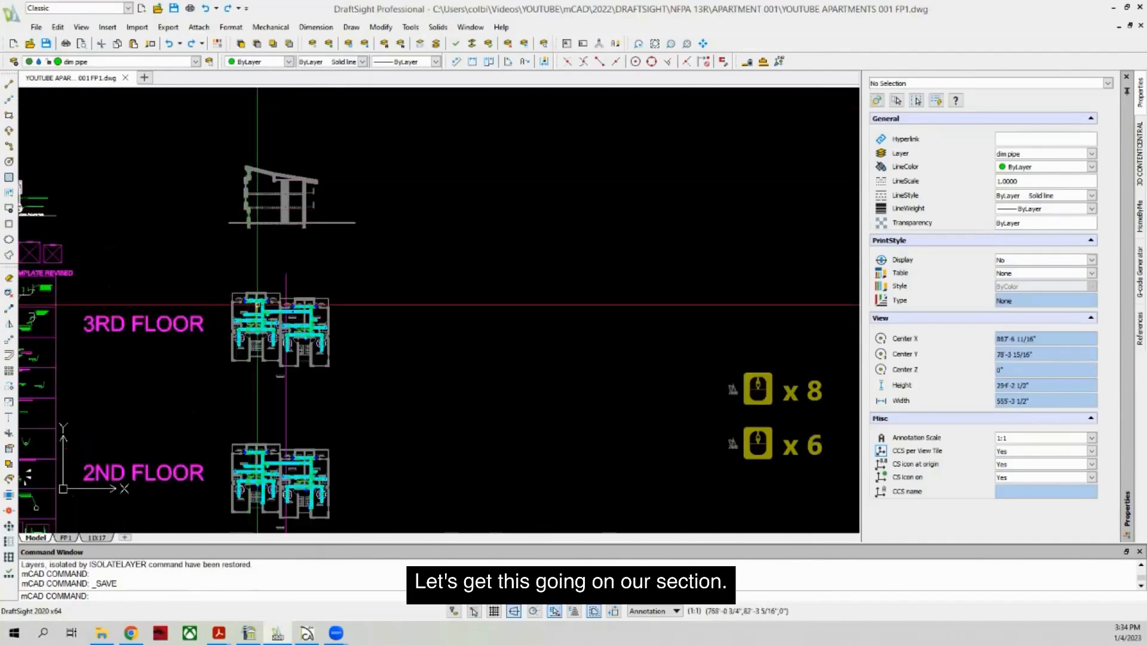
{"action": "scroll", "coordinate": [166, 214], "scroll_direction": "down", "scroll_amount": 2}
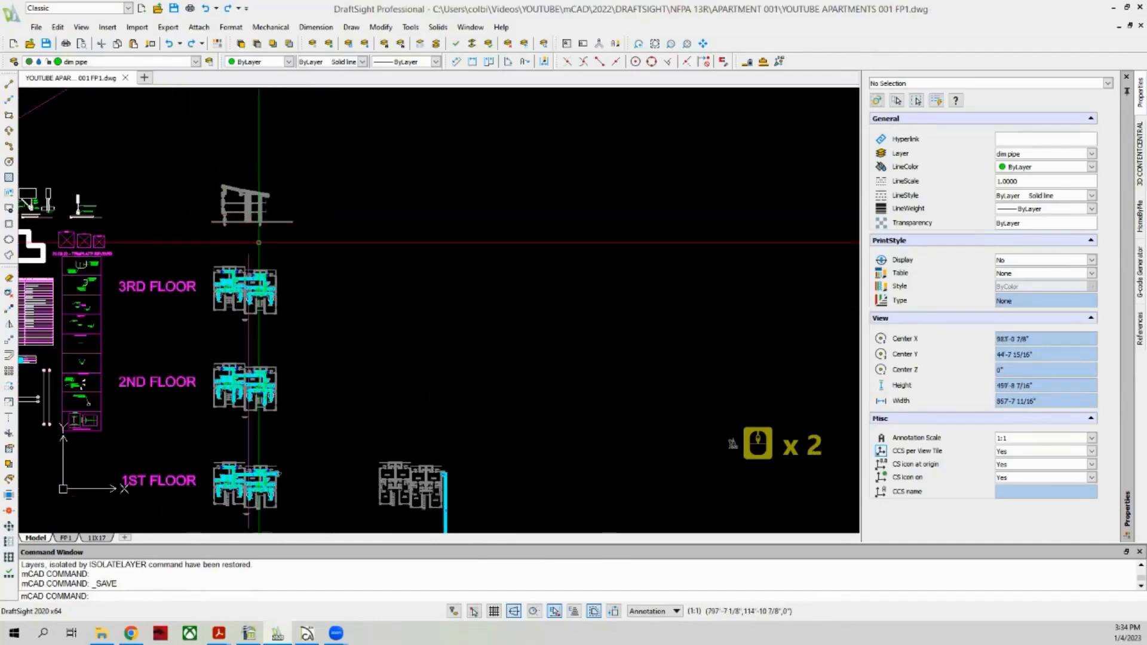
{"action": "scroll", "coordinate": [262, 470], "scroll_direction": "up", "scroll_amount": 11}
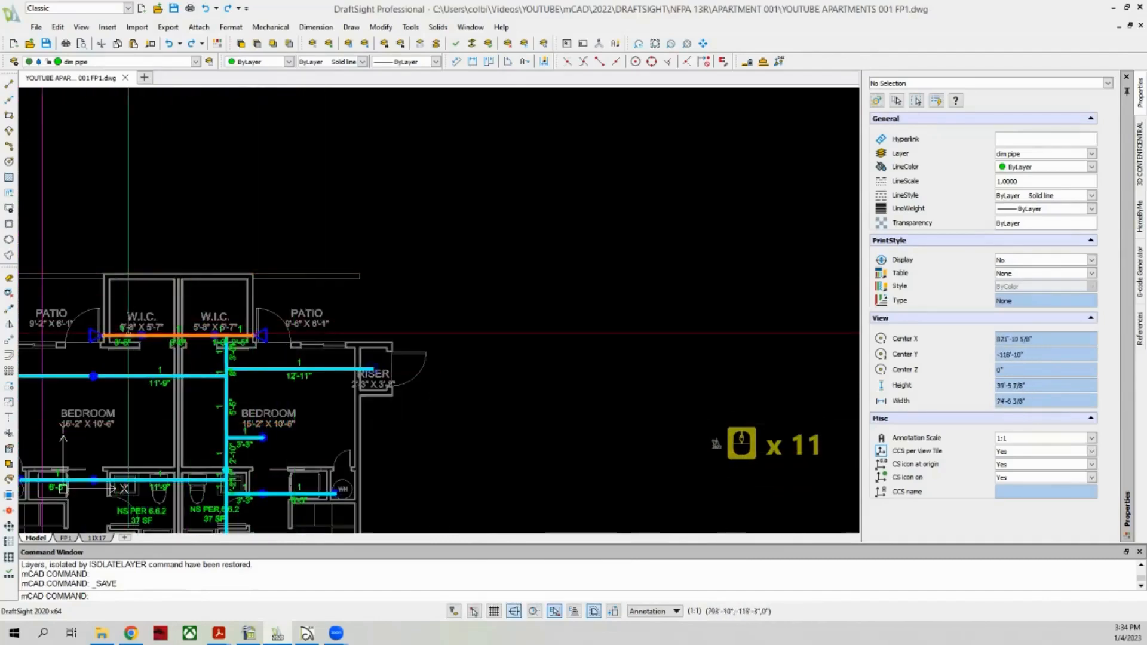
{"action": "scroll", "coordinate": [197, 412], "scroll_direction": "up", "scroll_amount": 1}
{"action": "scroll", "coordinate": [197, 413], "scroll_direction": "down", "scroll_amount": 7}
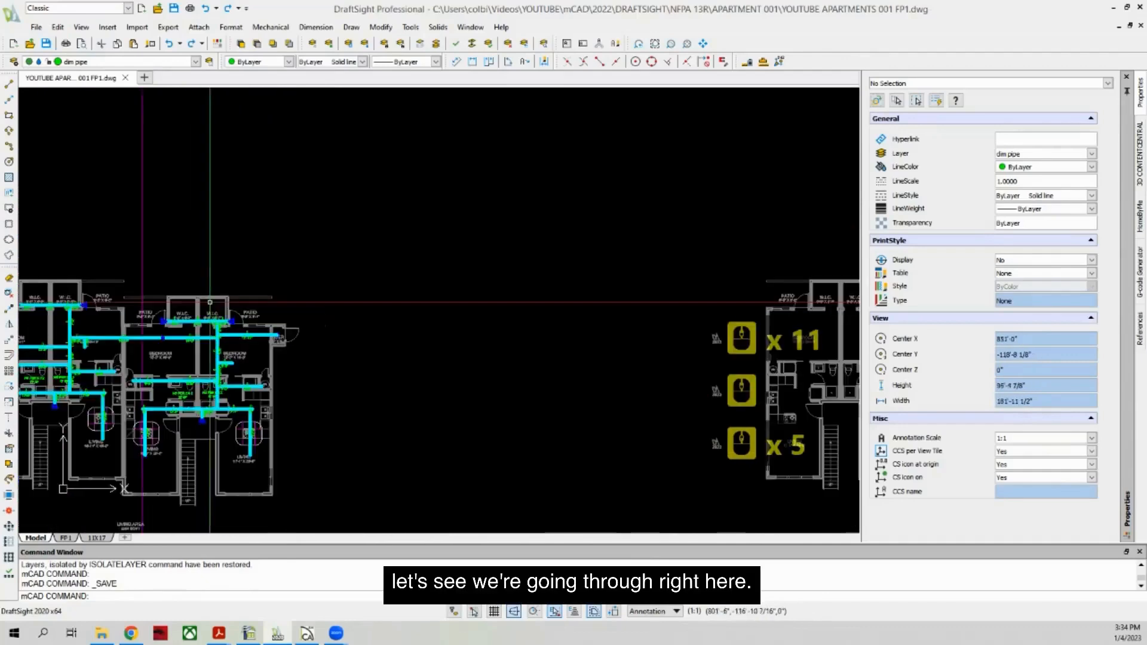
{"action": "scroll", "coordinate": [143, 319], "scroll_direction": "down", "scroll_amount": 13}
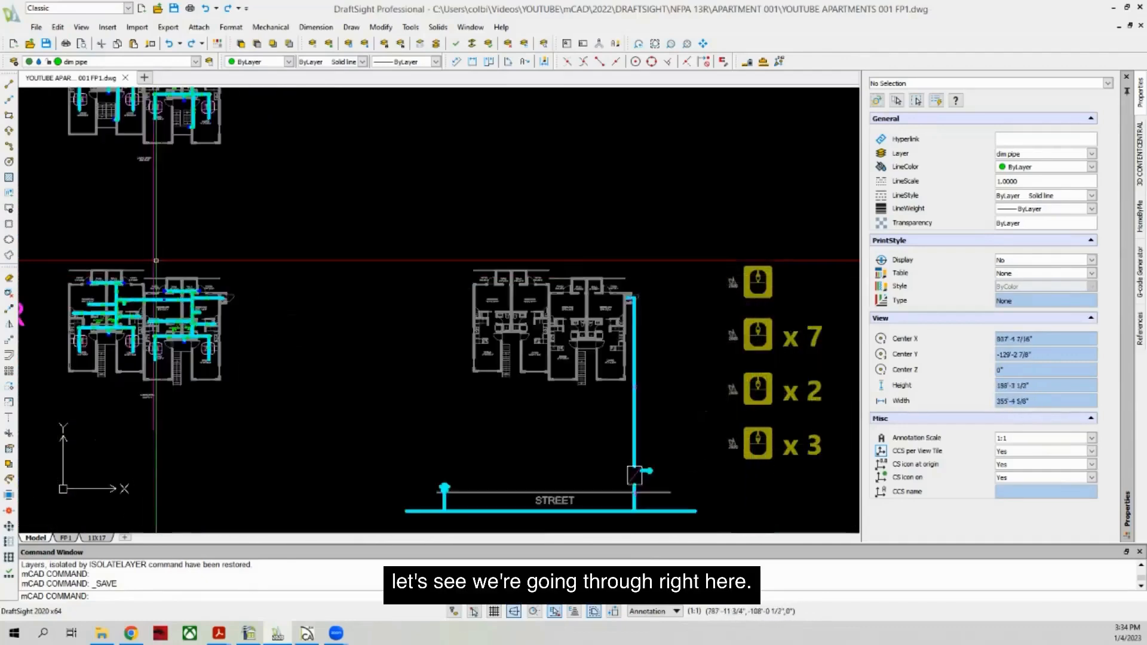
{"action": "scroll", "coordinate": [145, 394], "scroll_direction": "down", "scroll_amount": 4}
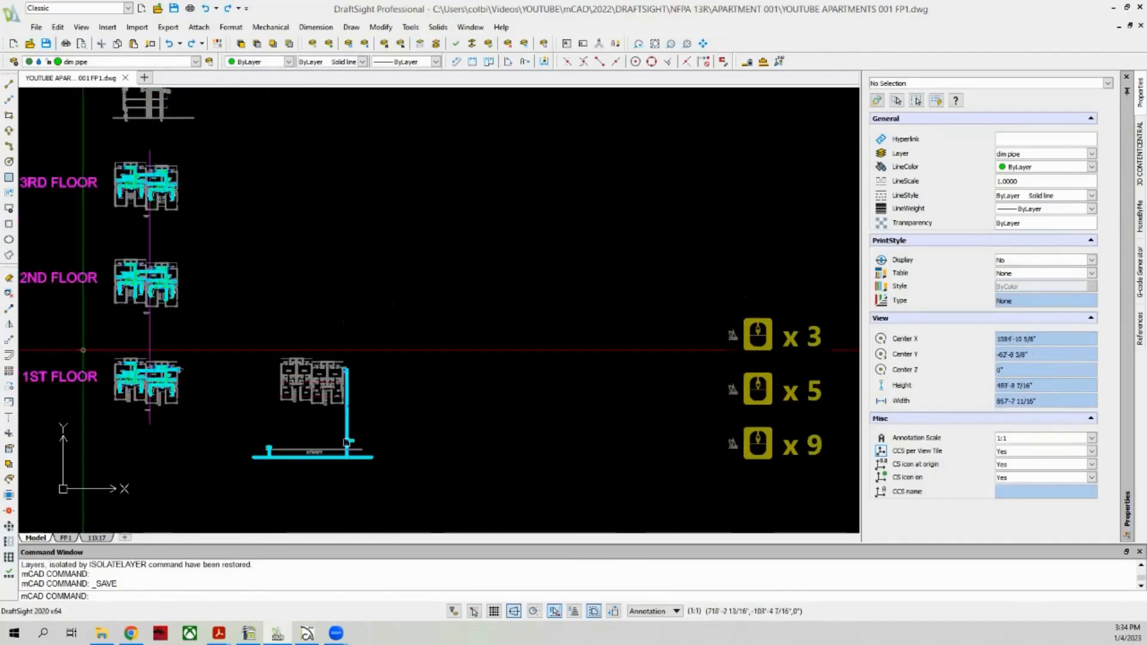
Step: Move the pair of section markers from the template area onto the first-floor plan with Ortho on, at the section cut line
{"action": "scroll", "coordinate": [198, 344], "scroll_direction": "down", "scroll_amount": 6}
{"action": "scroll", "coordinate": [57, 318], "scroll_direction": "up", "scroll_amount": 12}
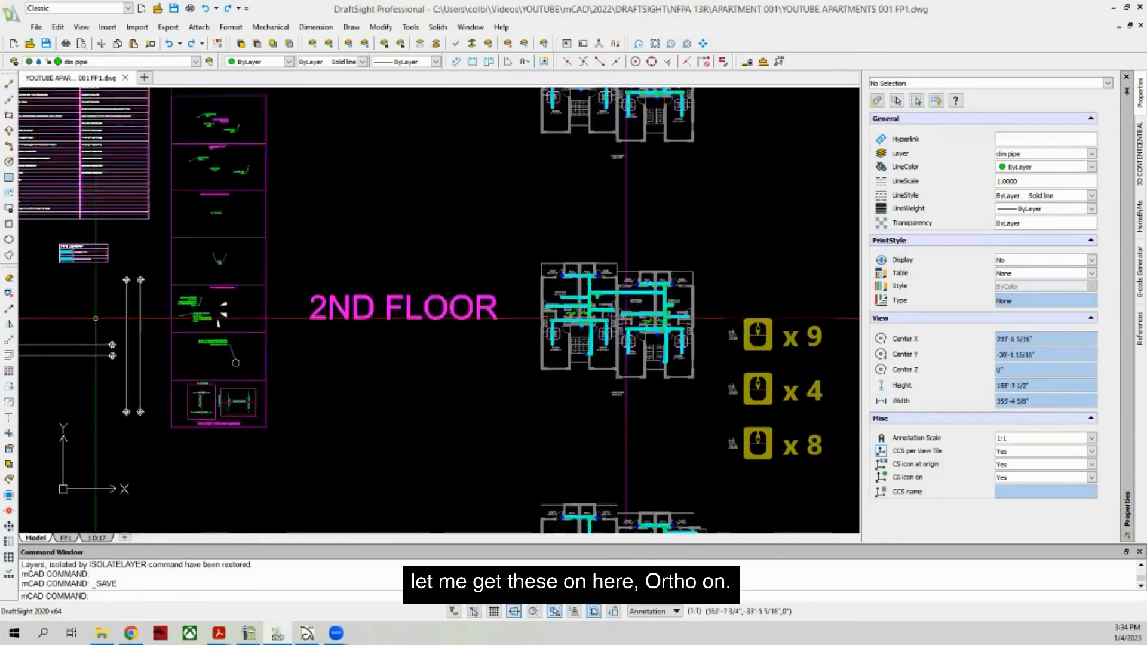
{"action": "left_click", "coordinate": [115, 227]}
{"action": "key", "text": "F8"}
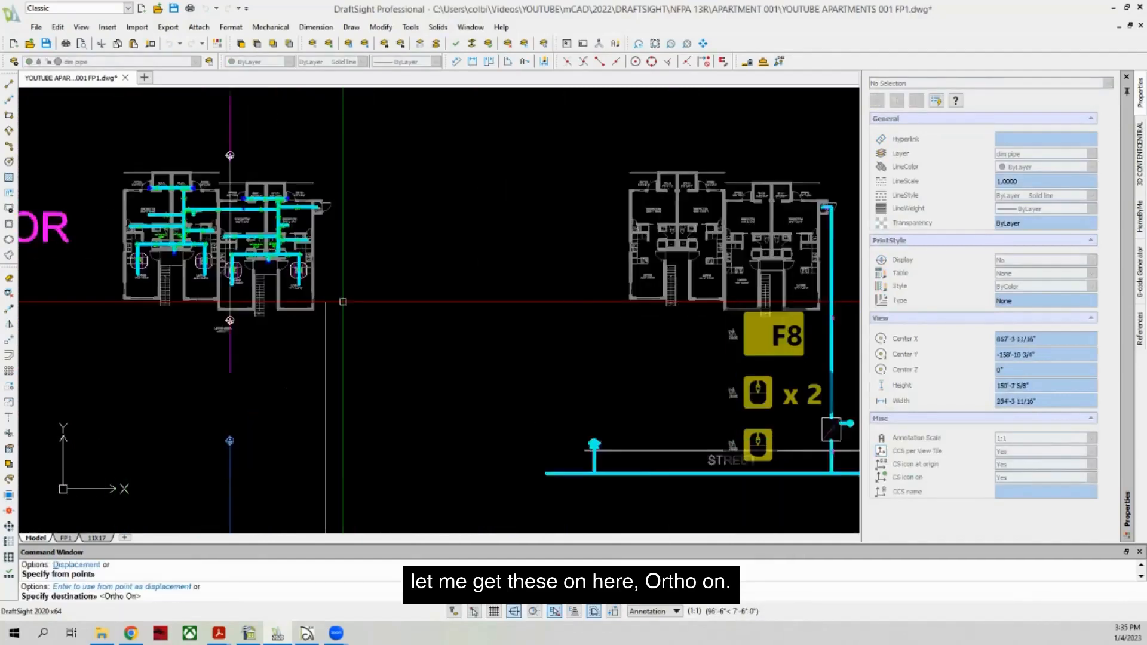
{"action": "scroll", "coordinate": [341, 305], "scroll_direction": "up", "scroll_amount": 2}
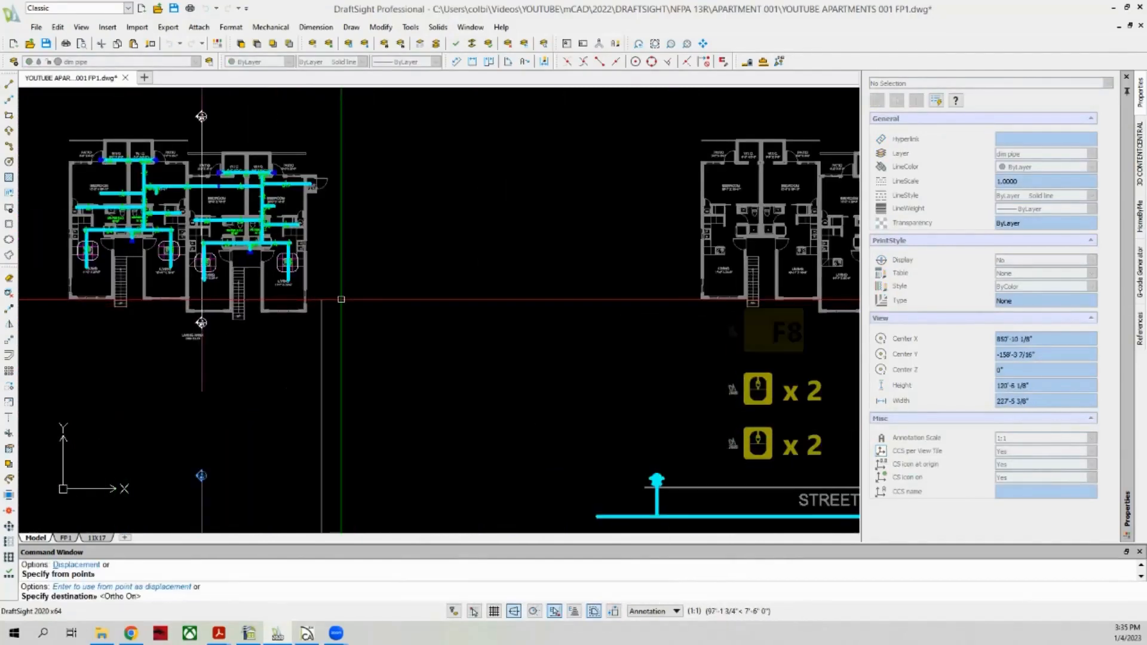
{"action": "left_click", "coordinate": [341, 298]}
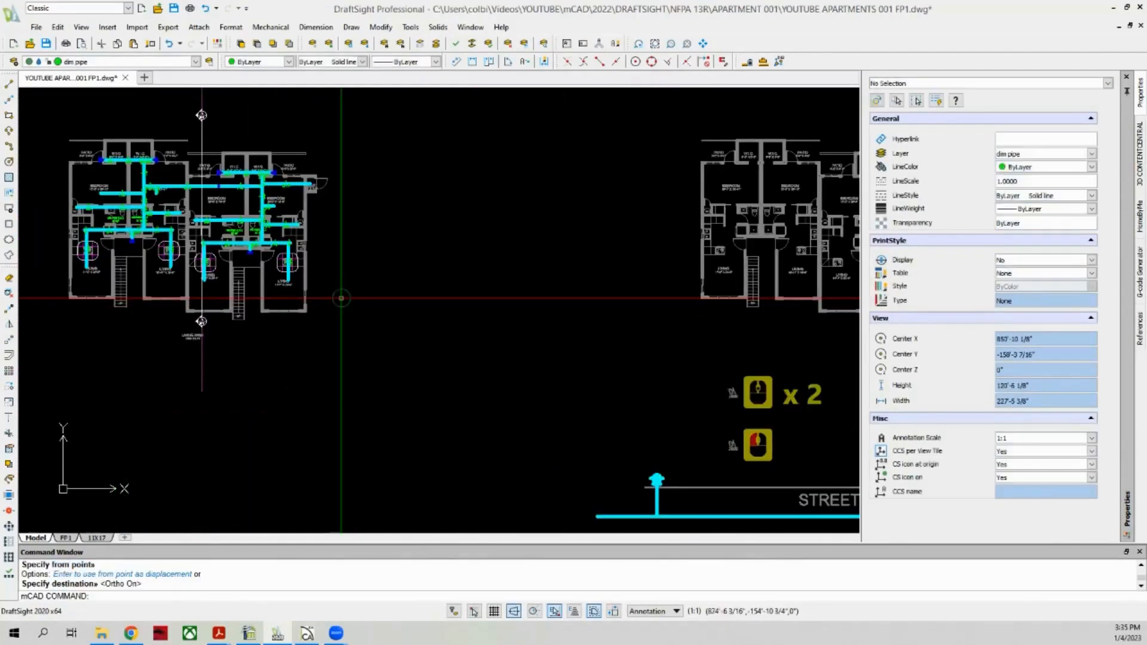
{"action": "right_click", "coordinate": [333, 215]}
{"action": "scroll", "coordinate": [314, 149], "scroll_direction": "up", "scroll_amount": 2}
{"action": "key", "text": "Escape"}
Step: Delete the deck beam lines beyond both first-floor patios of the right building
{"action": "scroll", "coordinate": [315, 149], "scroll_direction": "up", "scroll_amount": 1}
{"action": "left_click", "coordinate": [313, 147]}
{"action": "left_click", "coordinate": [287, 172]}
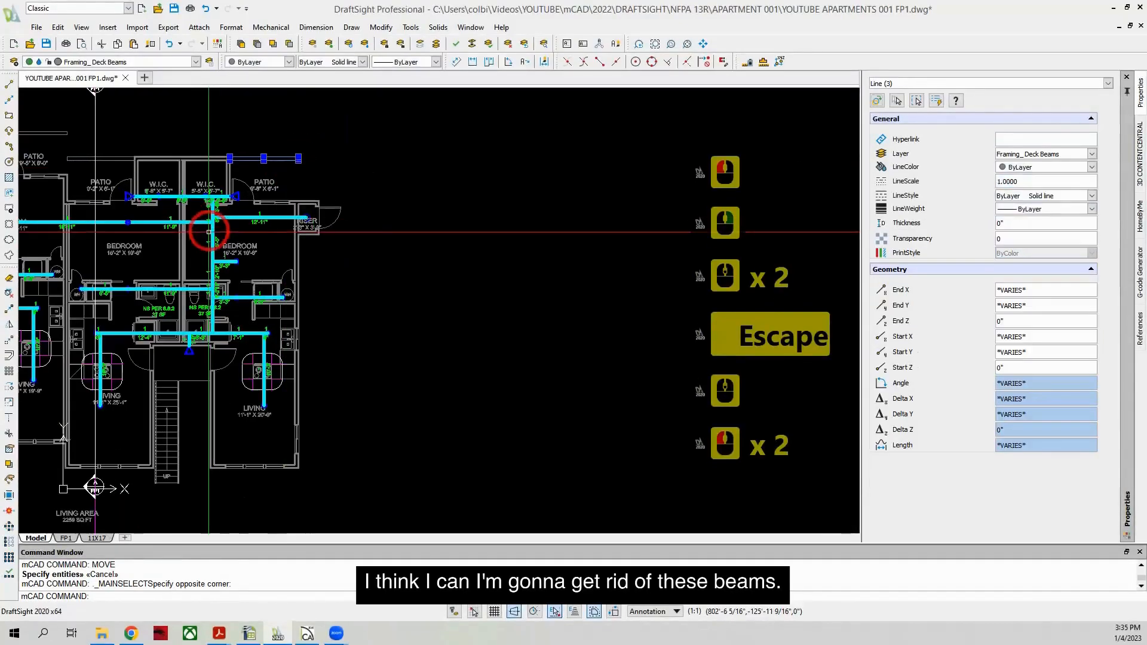
{"action": "key", "text": "Delete"}
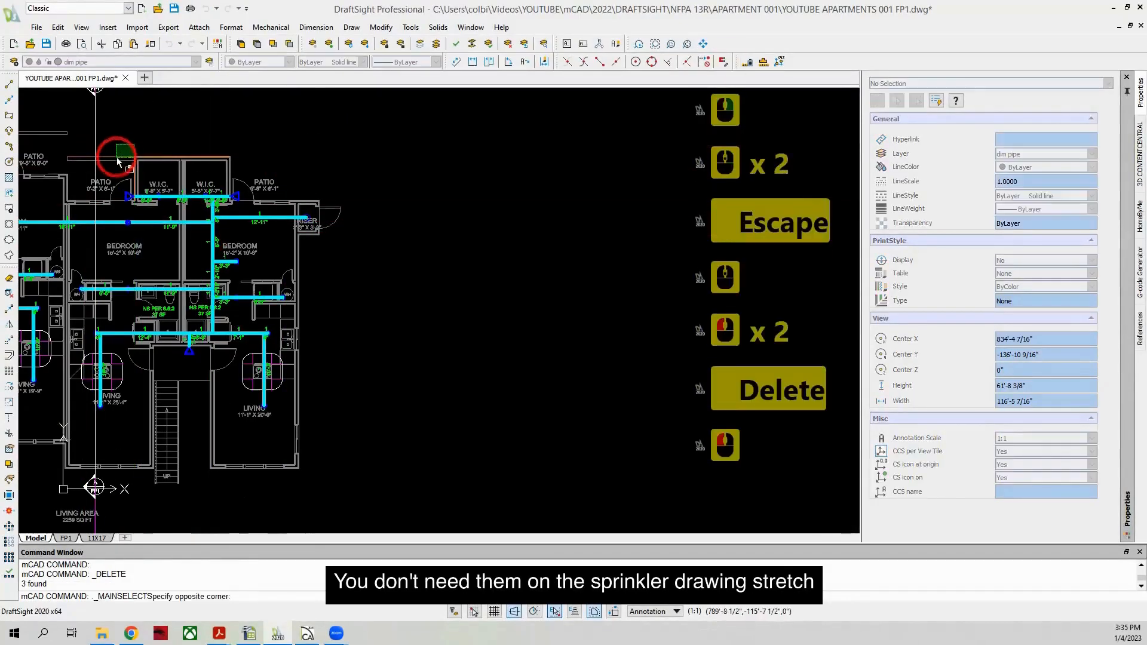
{"action": "left_click", "coordinate": [115, 158]}
{"action": "left_click", "coordinate": [129, 127]}
{"action": "left_click", "coordinate": [126, 144]}
{"action": "left_click", "coordinate": [110, 162]}
{"action": "key", "text": "Delete"}
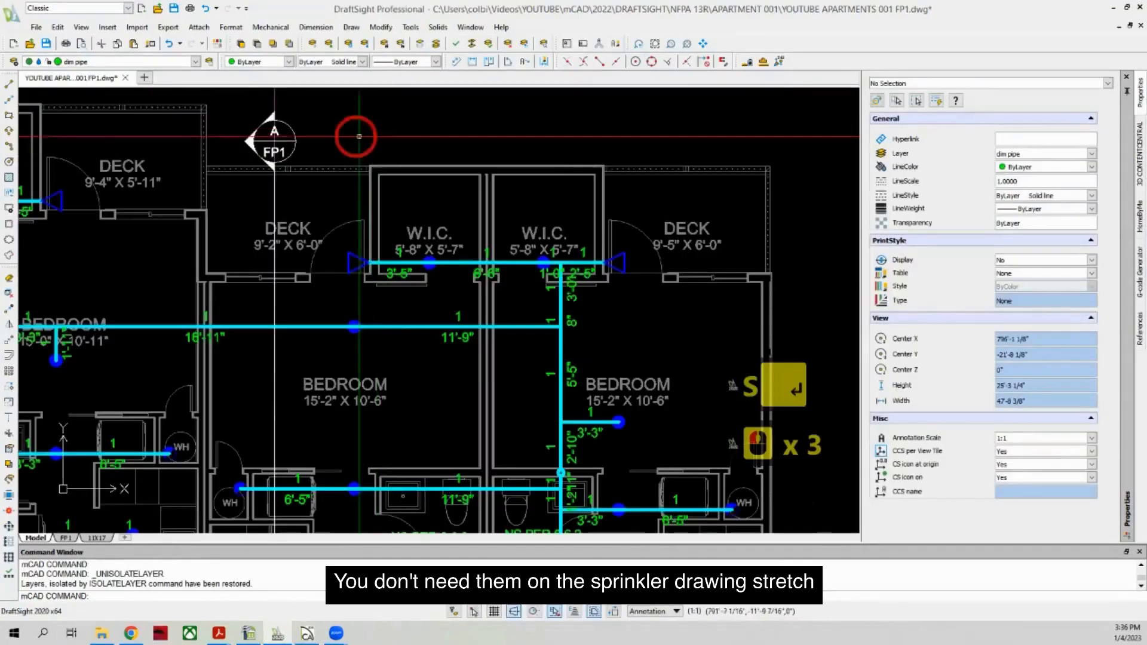
Step: Copy the section markers up to the third-floor plan, placing them with a perpendicular snap to the front exterior wall
{"action": "left_click", "coordinate": [421, 45]}
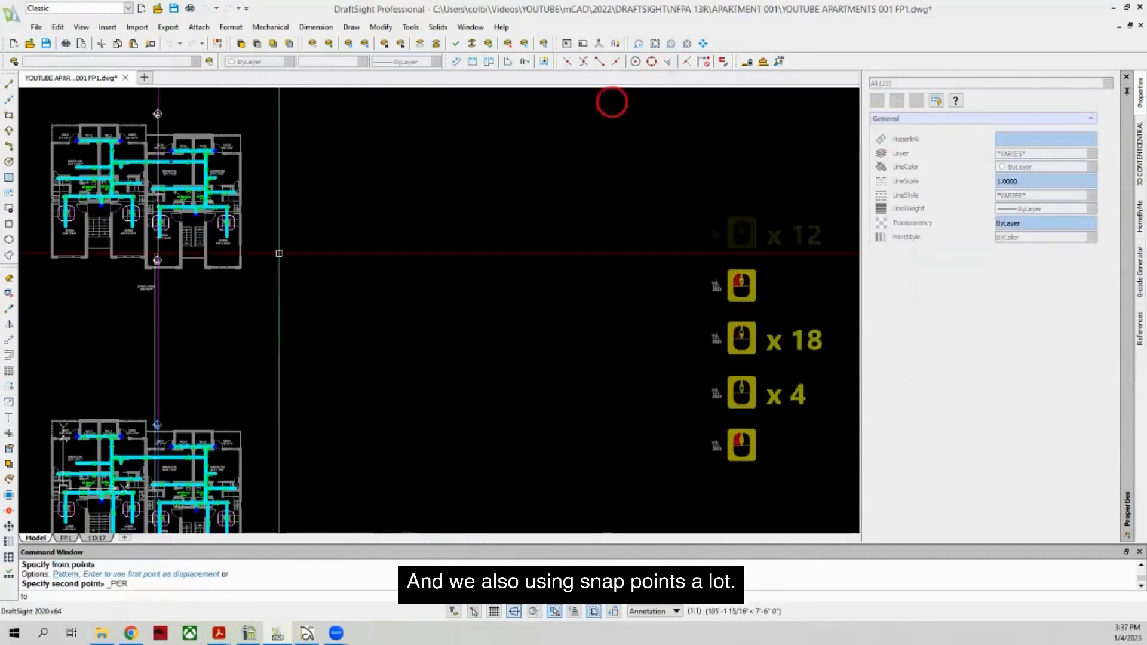
{"action": "scroll", "coordinate": [226, 234], "scroll_direction": "up", "scroll_amount": 10}
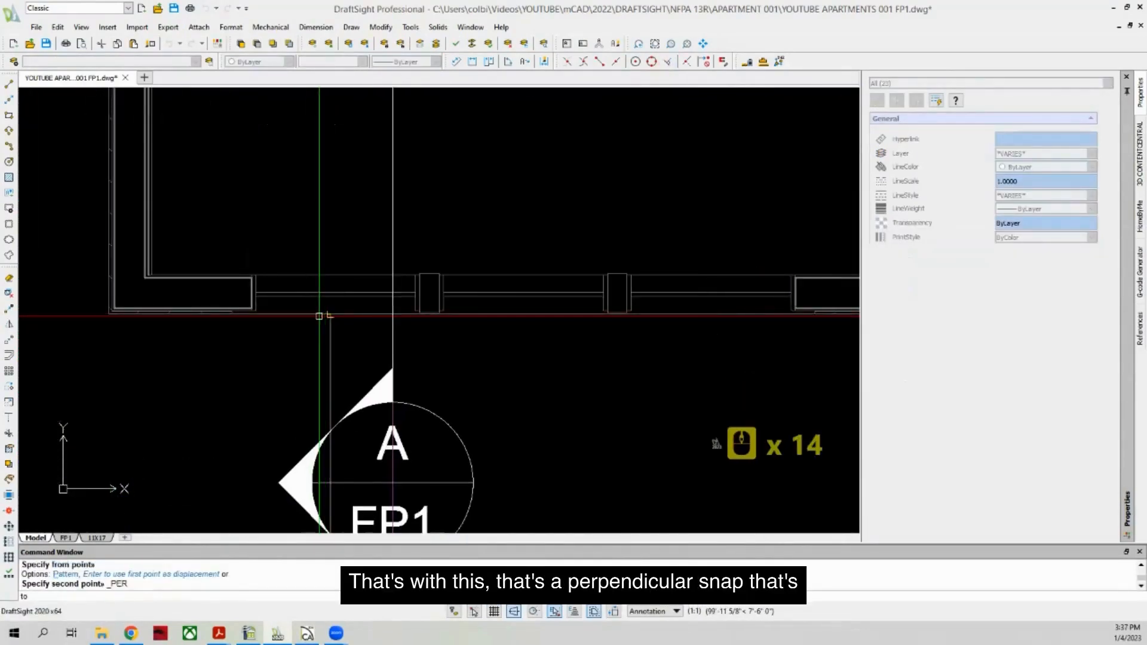
{"action": "left_click", "coordinate": [277, 320]}
{"action": "scroll", "coordinate": [149, 350], "scroll_direction": "down", "scroll_amount": 12}
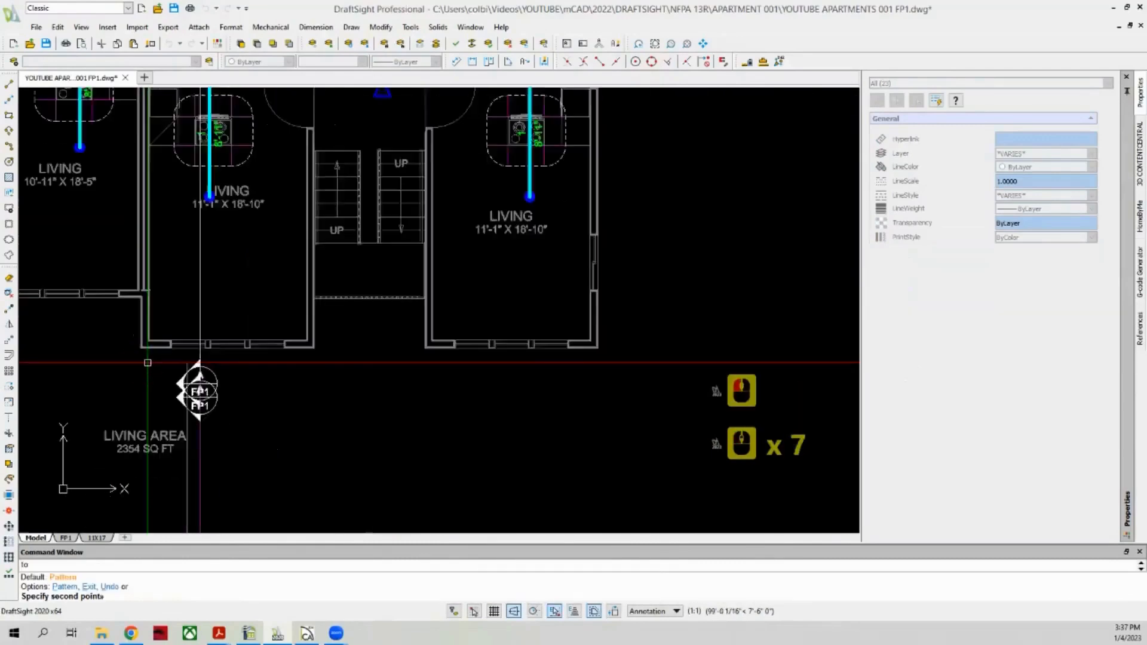
{"action": "right_click", "coordinate": [150, 218]}
{"action": "scroll", "coordinate": [150, 219], "scroll_direction": "up", "scroll_amount": 2}
{"action": "scroll", "coordinate": [181, 219], "scroll_direction": "down", "scroll_amount": 1}
{"action": "scroll", "coordinate": [180, 218], "scroll_direction": "down", "scroll_amount": 4}
{"action": "scroll", "coordinate": [197, 221], "scroll_direction": "up", "scroll_amount": 4}
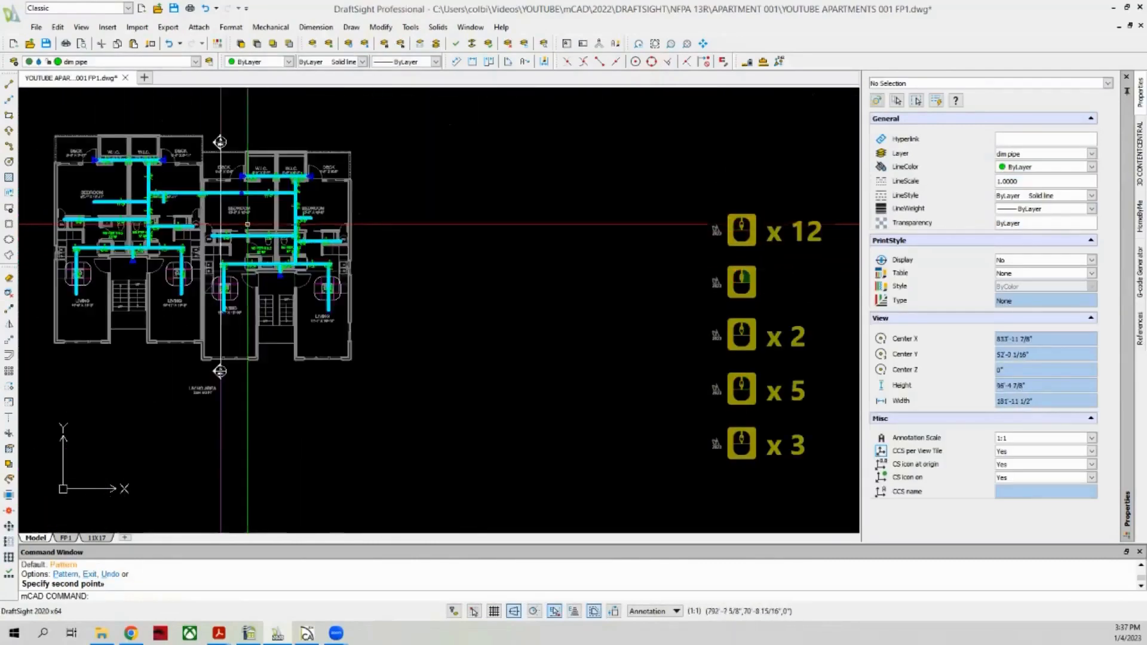
Step: Compare the building section with the floor plans and locate where the section line crosses the first-floor bedroom branch pipe
{"action": "scroll", "coordinate": [201, 215], "scroll_direction": "down", "scroll_amount": 4}
{"action": "scroll", "coordinate": [182, 213], "scroll_direction": "down", "scroll_amount": 3}
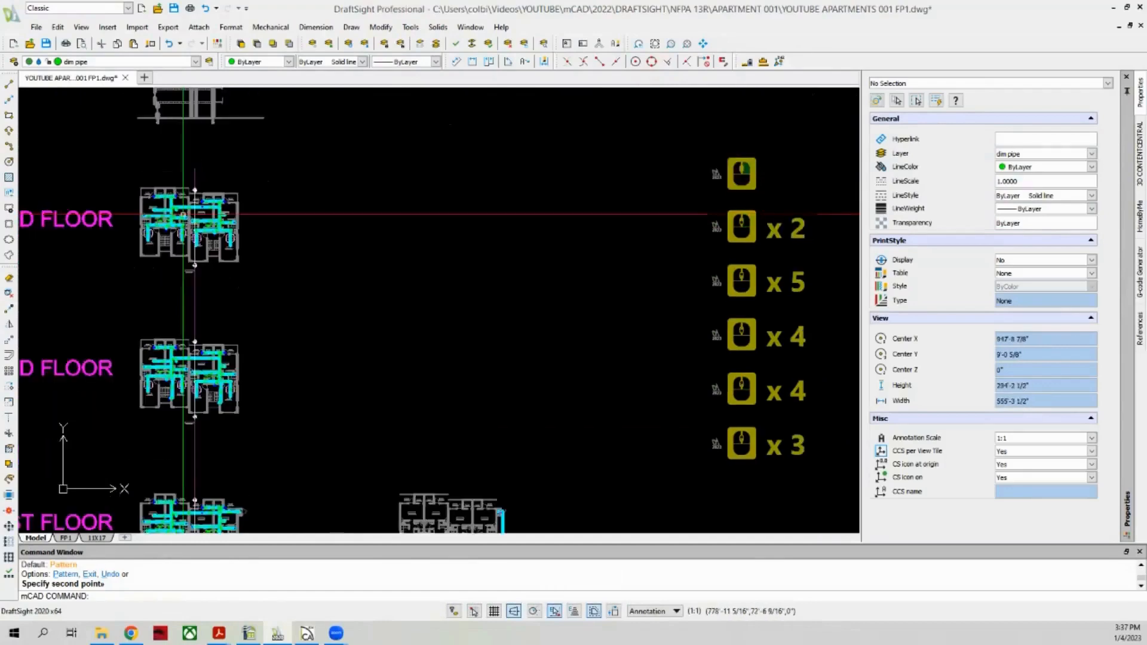
{"action": "scroll", "coordinate": [190, 137], "scroll_direction": "up", "scroll_amount": 2}
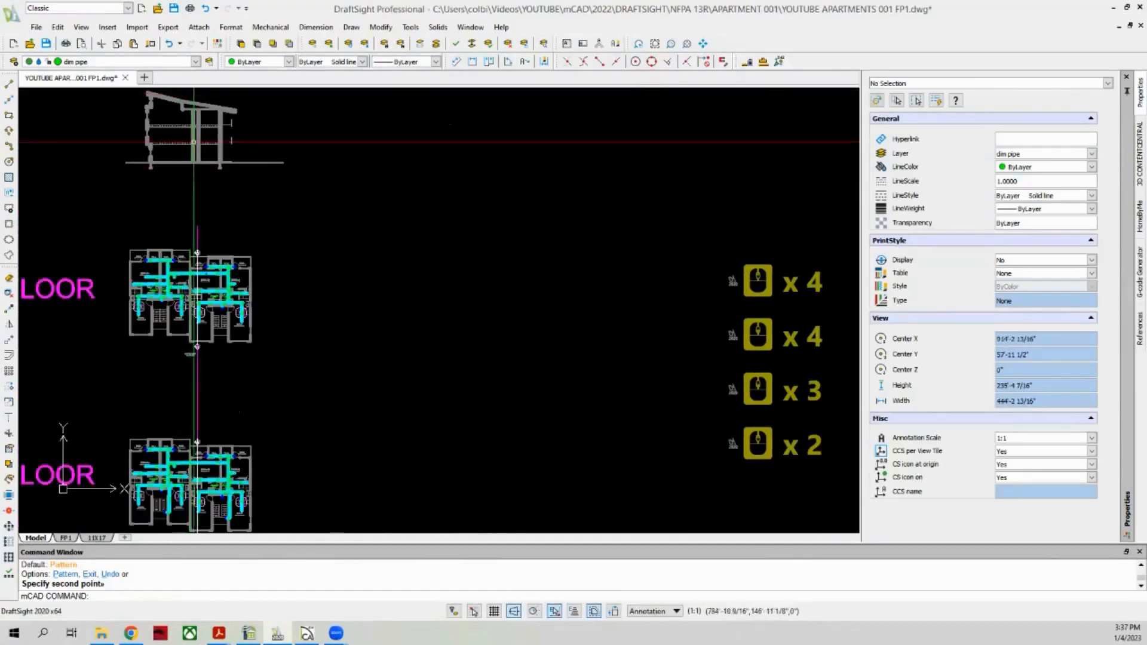
{"action": "scroll", "coordinate": [188, 188], "scroll_direction": "down", "scroll_amount": 2}
{"action": "scroll", "coordinate": [150, 358], "scroll_direction": "up", "scroll_amount": 6}
{"action": "scroll", "coordinate": [77, 269], "scroll_direction": "up", "scroll_amount": 11}
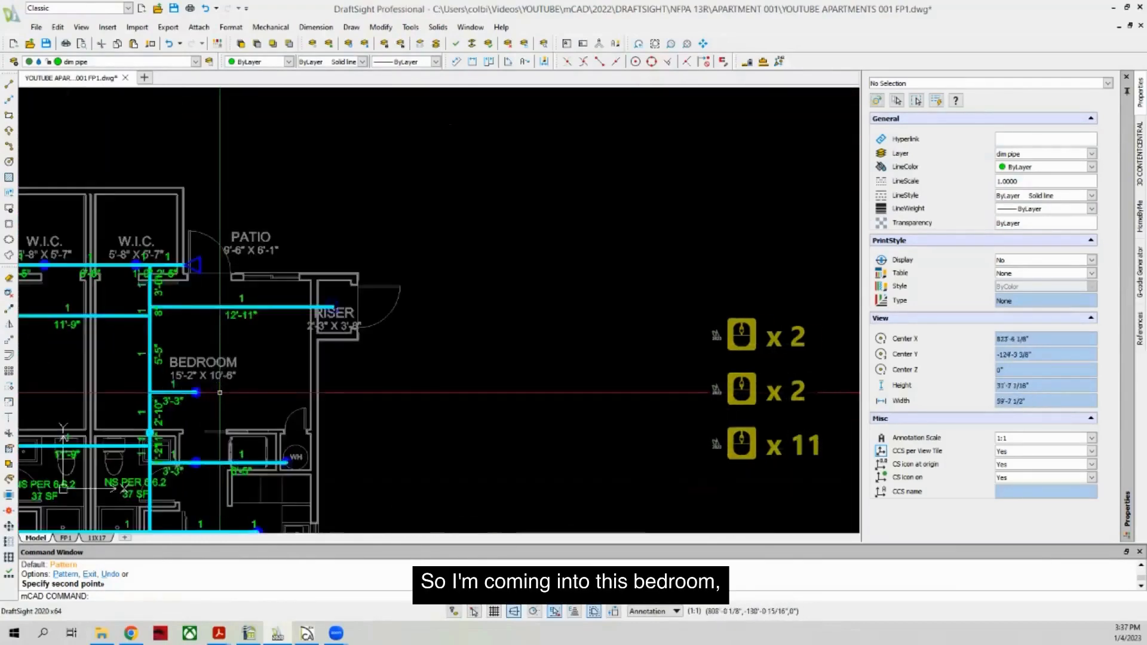
{"action": "scroll", "coordinate": [77, 251], "scroll_direction": "down", "scroll_amount": 3}
{"action": "scroll", "coordinate": [77, 291], "scroll_direction": "up", "scroll_amount": 5}
{"action": "scroll", "coordinate": [77, 291], "scroll_direction": "up", "scroll_amount": 2}
{"action": "scroll", "coordinate": [164, 291], "scroll_direction": "down", "scroll_amount": 3}
{"action": "scroll", "coordinate": [87, 301], "scroll_direction": "up", "scroll_amount": 3}
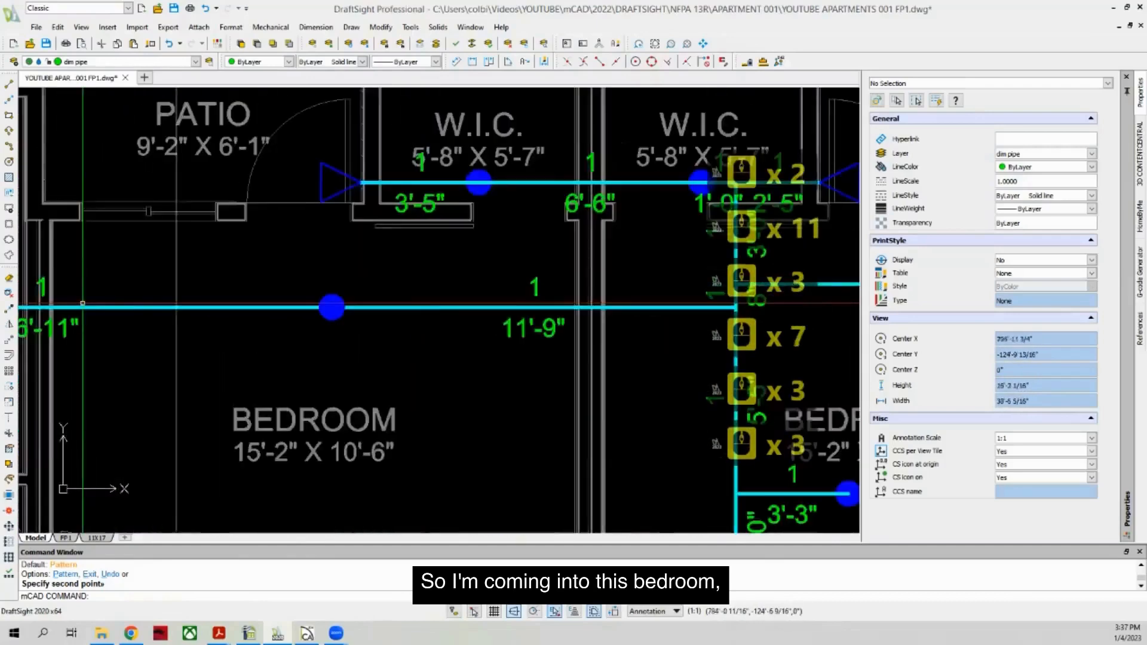
Step: Make TITLE REF the active layer and dimension from the first-floor bedroom's patio wall to the branch pipe near the section line
{"action": "left_click", "coordinate": [175, 61]}
{"action": "left_click", "coordinate": [95, 331]}
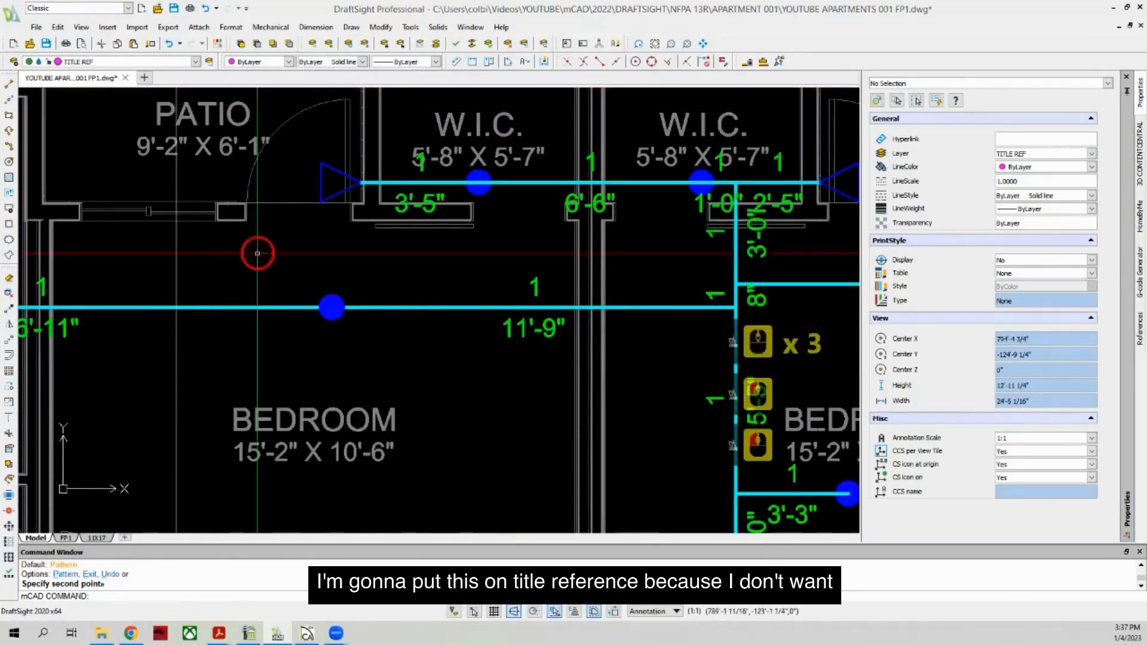
{"action": "left_click", "coordinate": [473, 61]}
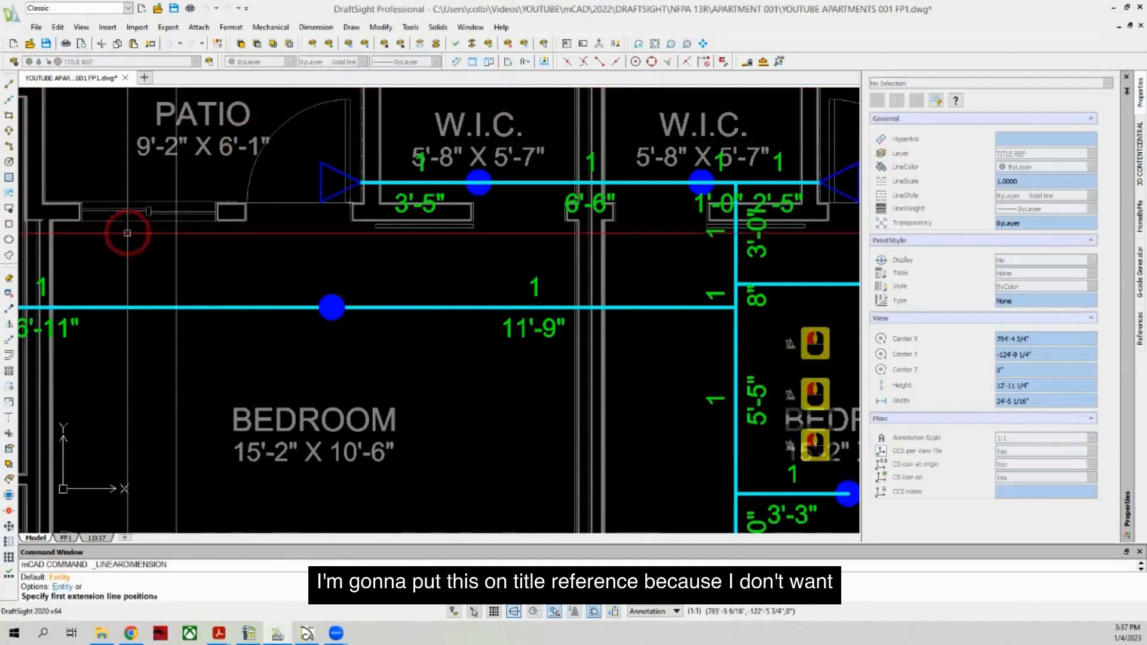
{"action": "left_click", "coordinate": [210, 224]}
{"action": "left_click", "coordinate": [212, 307]}
{"action": "left_click", "coordinate": [226, 248]}
{"action": "key", "text": "Escape"}
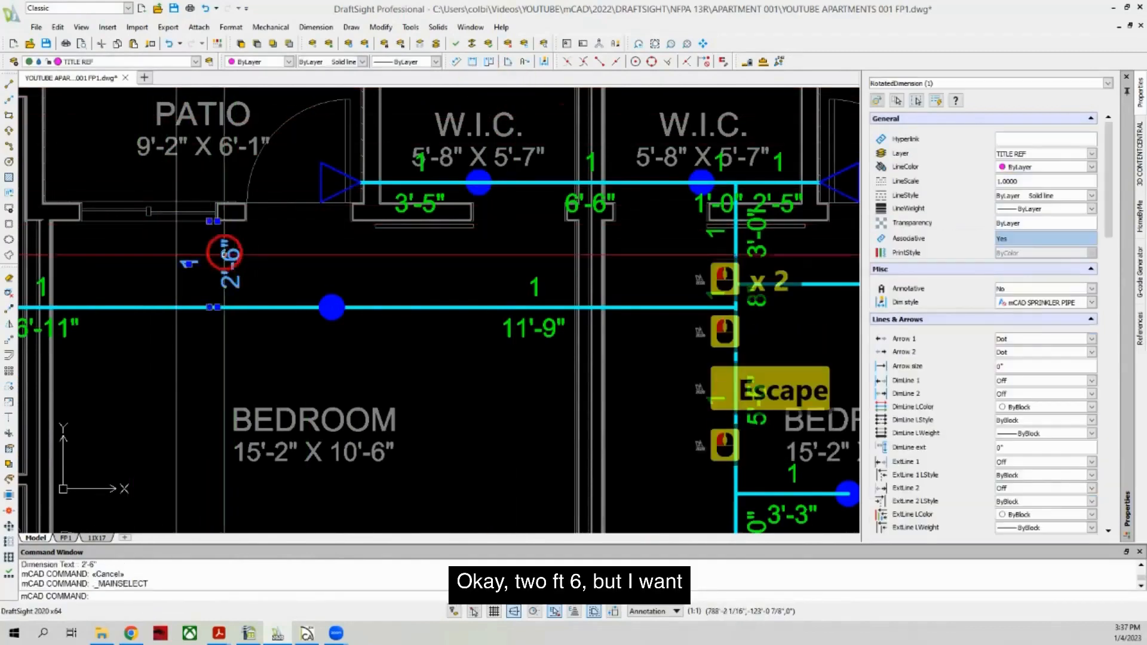
Step: Change the wall-to-pipe dimension's style to mCAD Standard
{"action": "left_click", "coordinate": [1001, 293]}
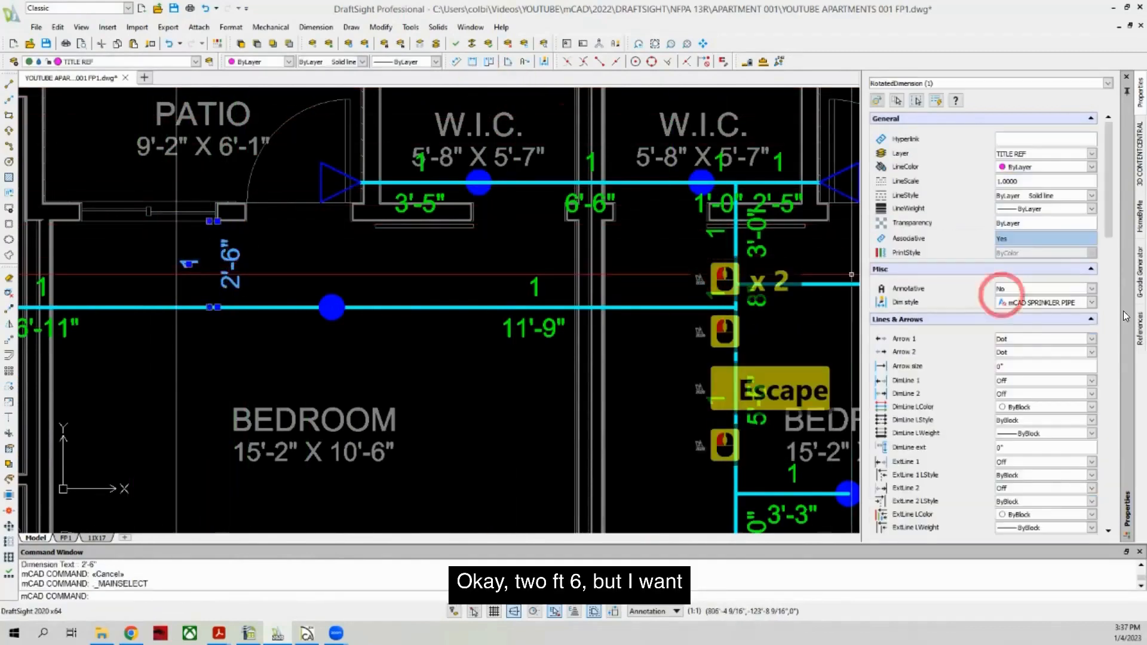
{"action": "left_click", "coordinate": [1051, 305]}
{"action": "left_click", "coordinate": [1043, 314]}
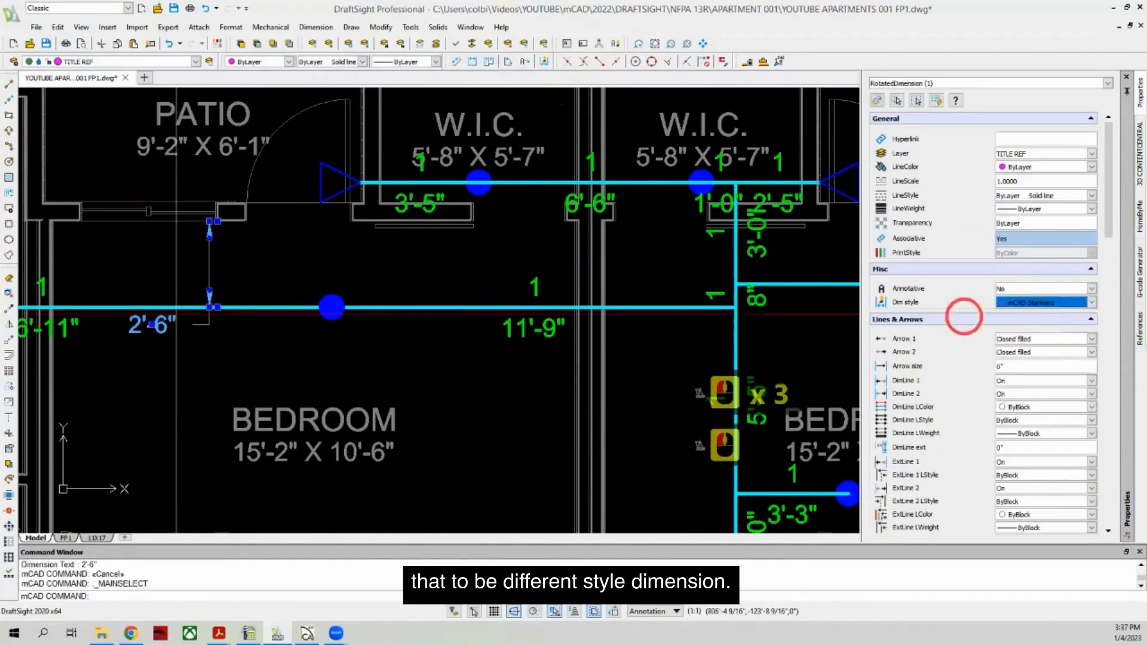
{"action": "key", "text": "Escape"}
Step: On the building section, draw a line 2'-6" inward from the first-floor exterior wall's inner face and continue it vertically up through the floor joists
{"action": "scroll", "coordinate": [259, 305], "scroll_direction": "down", "scroll_amount": 3}
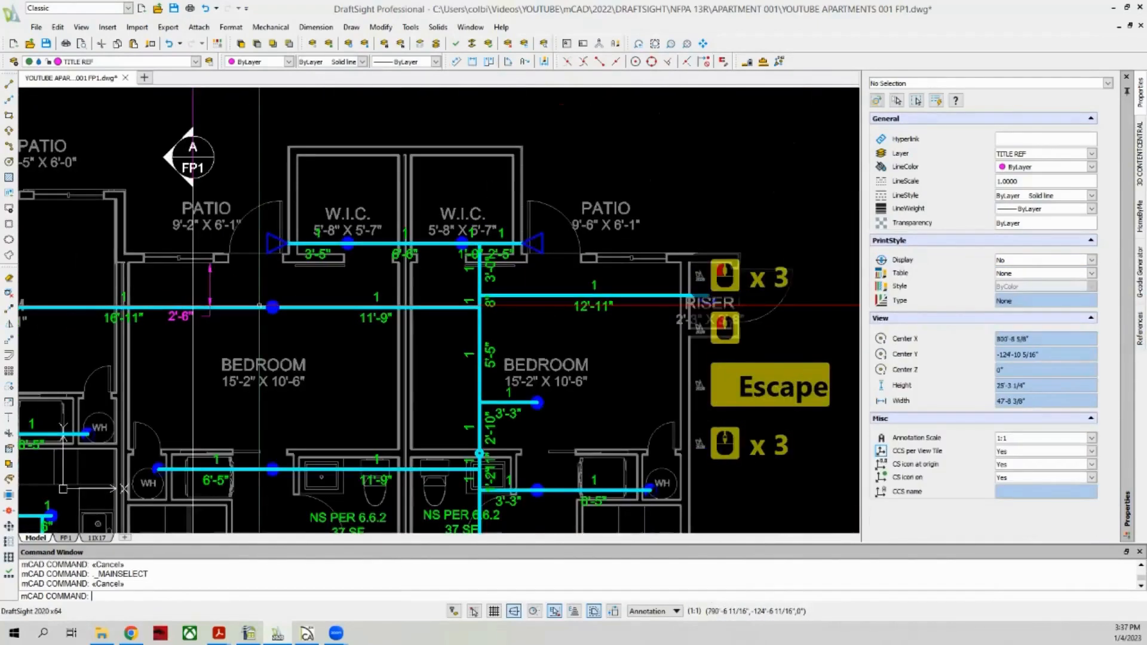
{"action": "scroll", "coordinate": [198, 245], "scroll_direction": "down", "scroll_amount": 16}
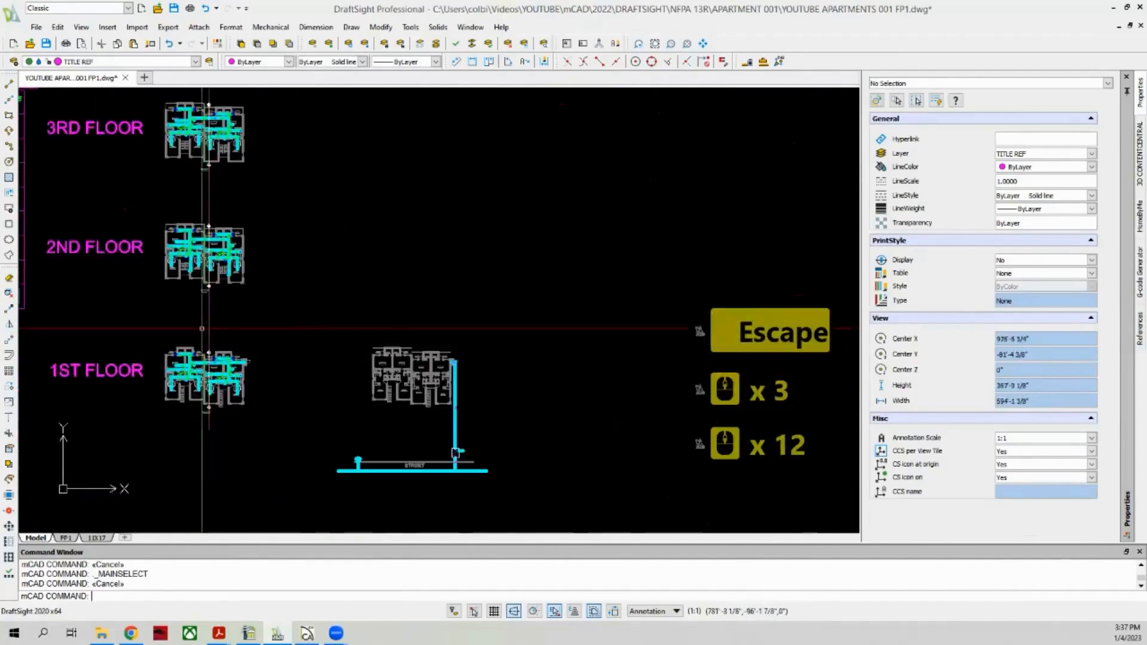
{"action": "scroll", "coordinate": [206, 207], "scroll_direction": "up", "scroll_amount": 2}
{"action": "scroll", "coordinate": [207, 207], "scroll_direction": "up", "scroll_amount": 15}
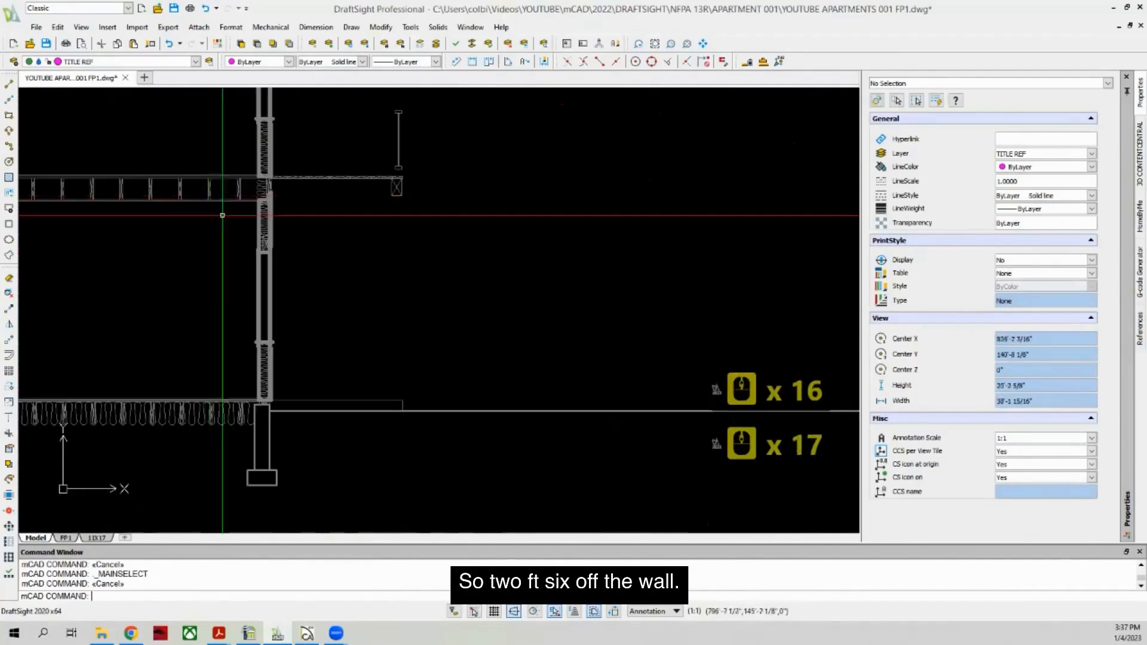
{"action": "left_click", "coordinate": [8, 84]}
{"action": "scroll", "coordinate": [256, 248], "scroll_direction": "up", "scroll_amount": 9}
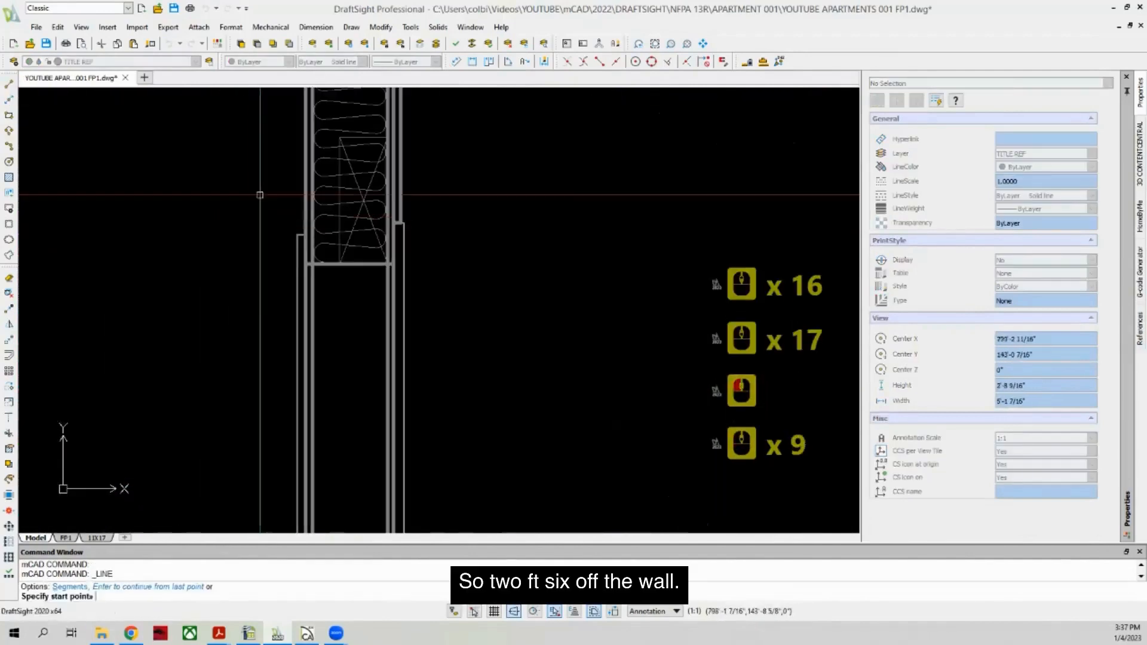
{"action": "left_click", "coordinate": [689, 61]}
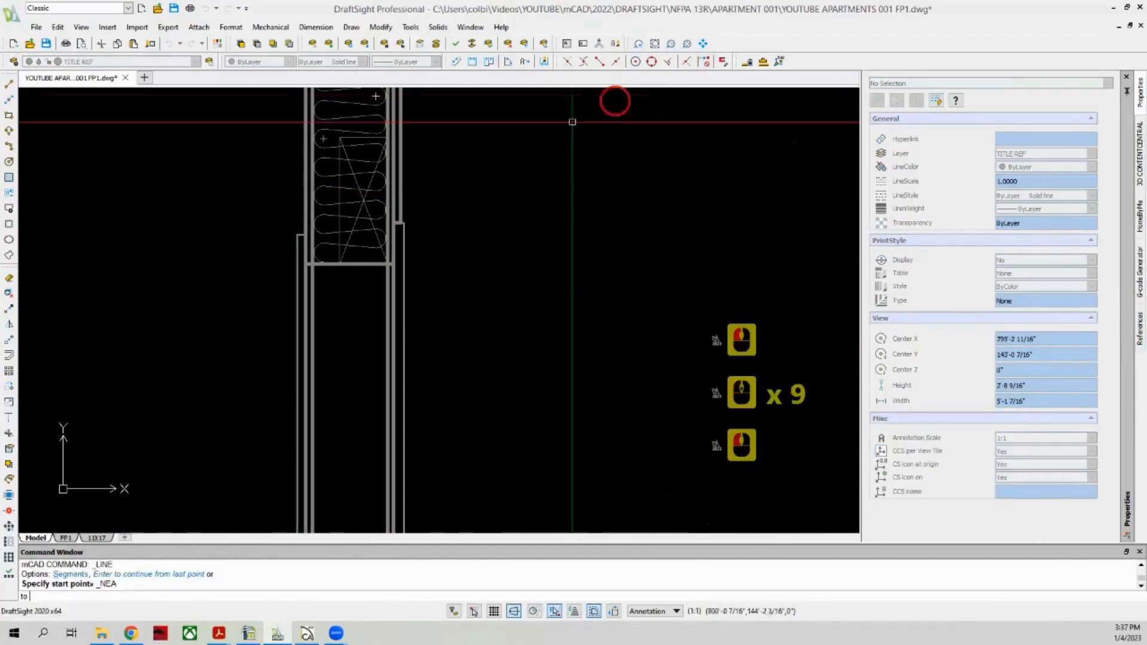
{"action": "left_click", "coordinate": [304, 201]}
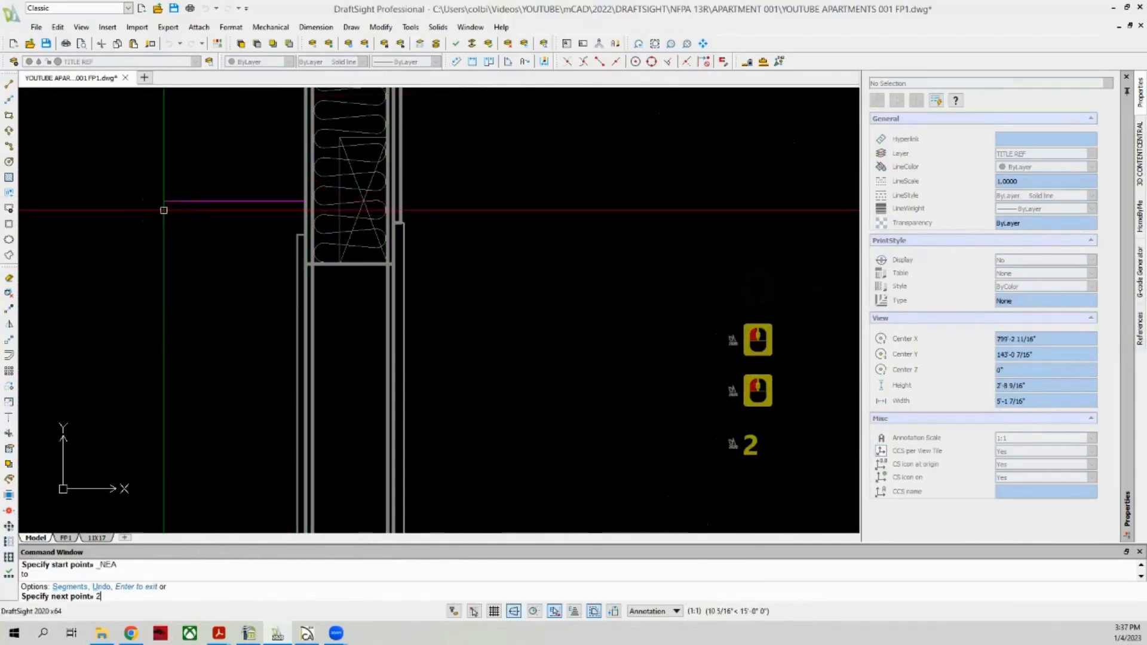
{"action": "type", "text": "2'6"}
{"action": "scroll", "coordinate": [164, 211], "scroll_direction": "down", "scroll_amount": 5}
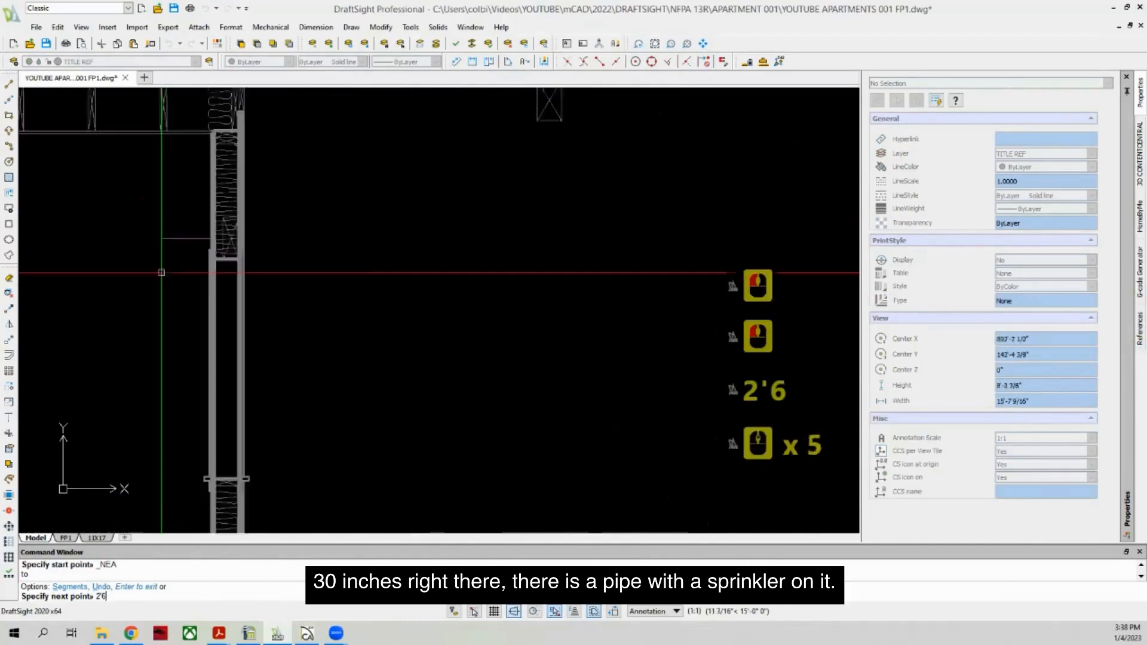
{"action": "key", "text": "Return"}
{"action": "left_click", "coordinate": [113, 110]}
{"action": "key", "text": "Escape"}
{"action": "scroll", "coordinate": [196, 229], "scroll_direction": "up", "scroll_amount": 3}
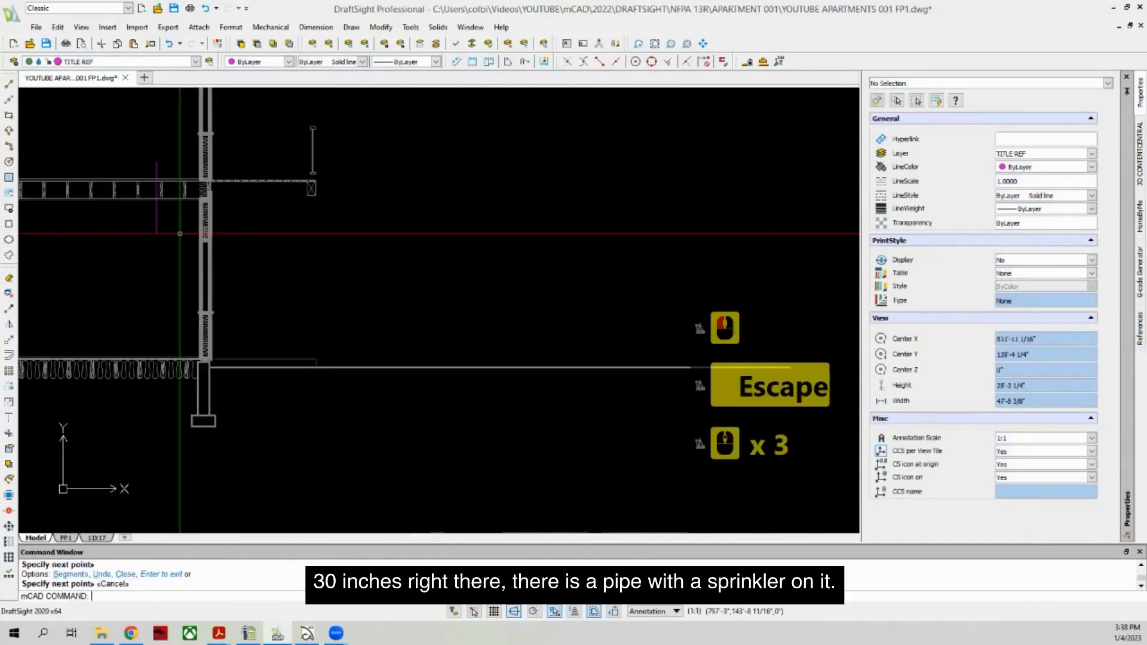
Step: Copy the riser nipple circle from the third-floor plan into the building section, centring it on a joist above the first-floor ceiling
{"action": "left_click", "coordinate": [178, 234]}
{"action": "key", "text": "Delete"}
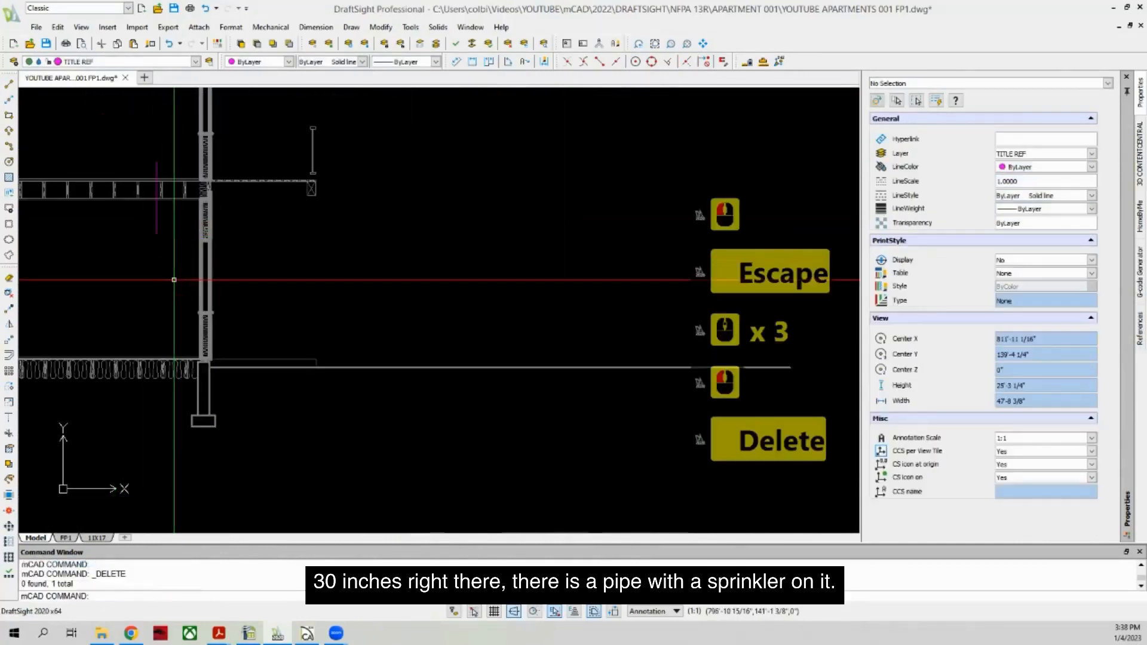
{"action": "left_click", "coordinate": [8, 310]}
{"action": "scroll", "coordinate": [209, 351], "scroll_direction": "down", "scroll_amount": 9}
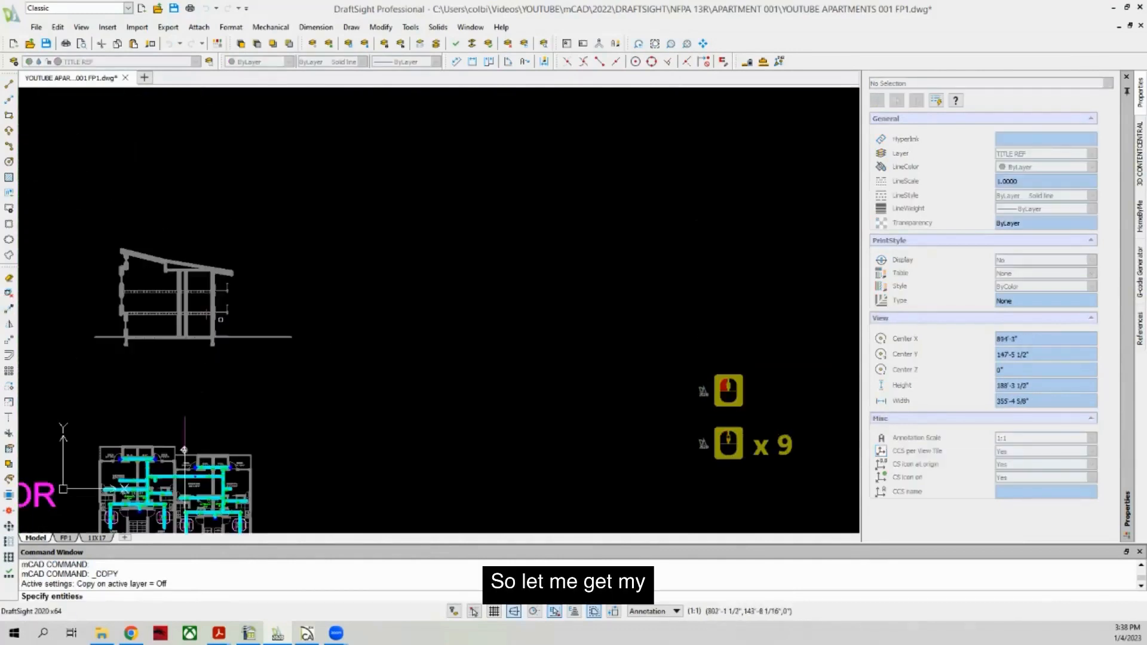
{"action": "scroll", "coordinate": [197, 448], "scroll_direction": "down", "scroll_amount": 5}
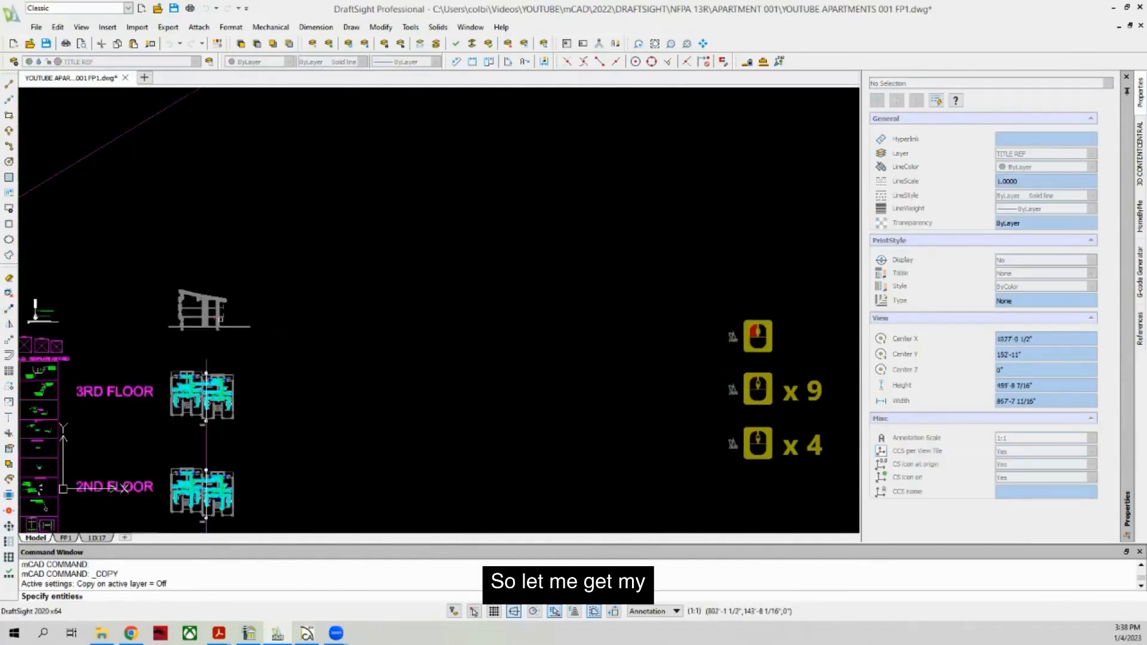
{"action": "scroll", "coordinate": [209, 466], "scroll_direction": "up", "scroll_amount": 19}
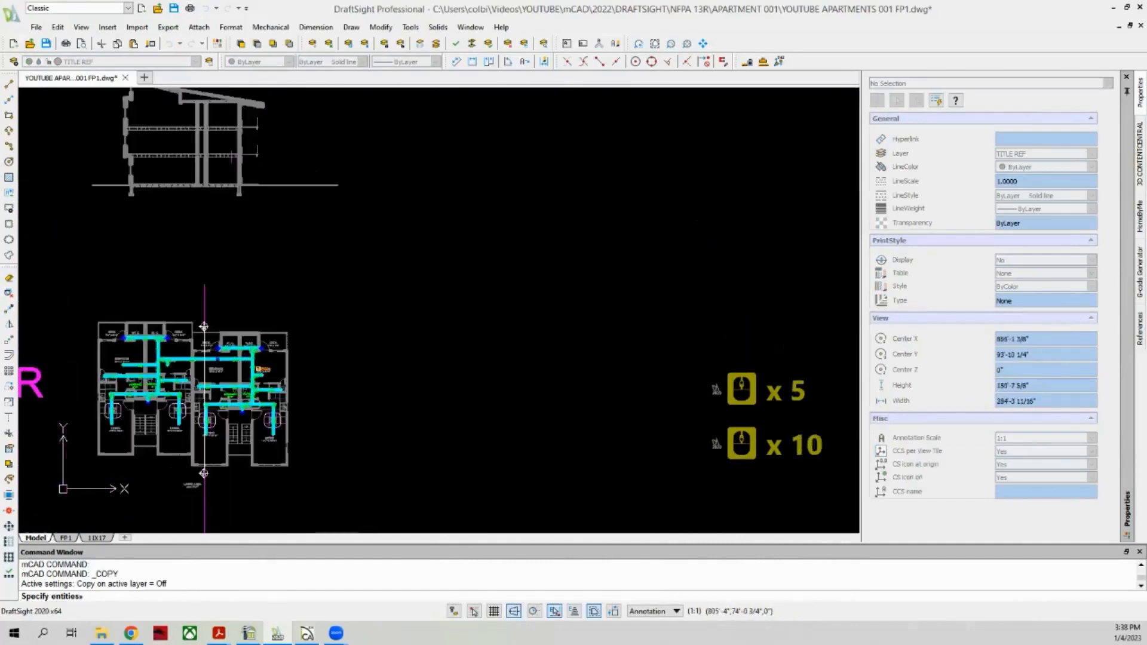
{"action": "scroll", "coordinate": [222, 478], "scroll_direction": "up", "scroll_amount": 3}
{"action": "left_click", "coordinate": [212, 476]}
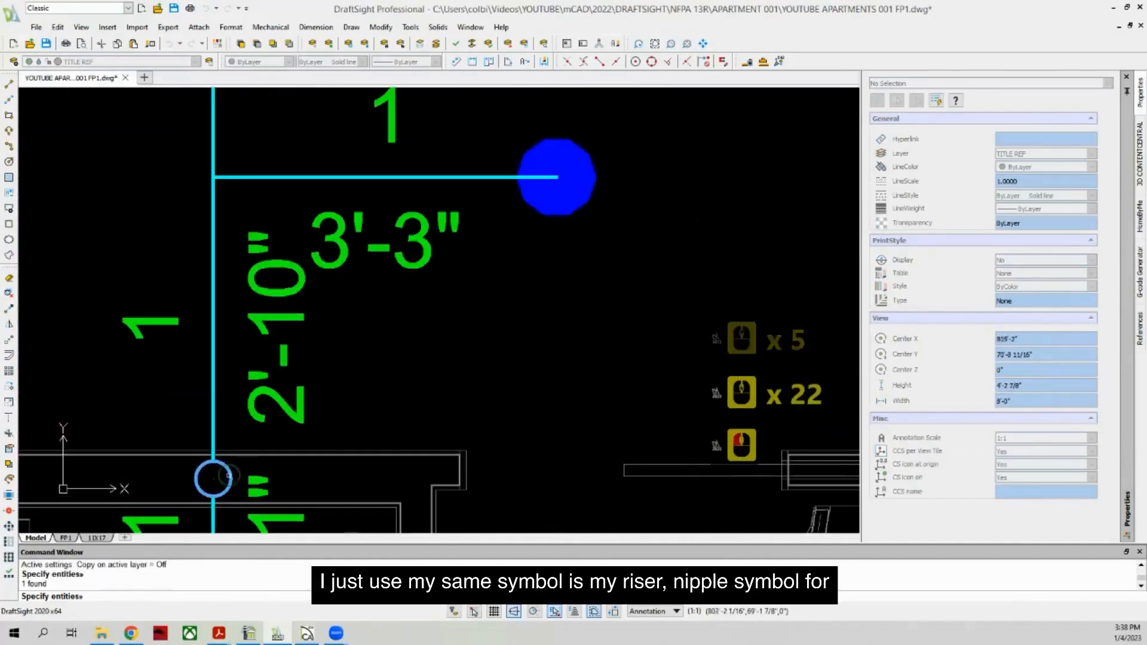
{"action": "right_click", "coordinate": [220, 478]}
{"action": "left_click", "coordinate": [220, 478]}
{"action": "scroll", "coordinate": [253, 463], "scroll_direction": "down", "scroll_amount": 7}
{"action": "scroll", "coordinate": [252, 463], "scroll_direction": "down", "scroll_amount": 10}
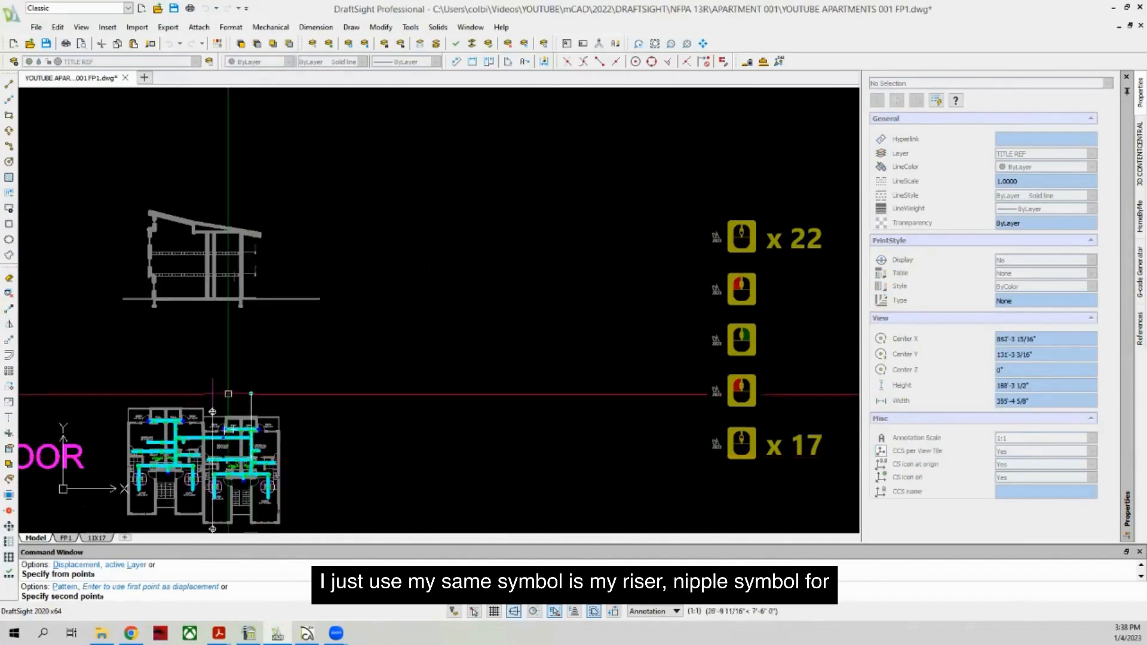
{"action": "scroll", "coordinate": [225, 214], "scroll_direction": "up", "scroll_amount": 16}
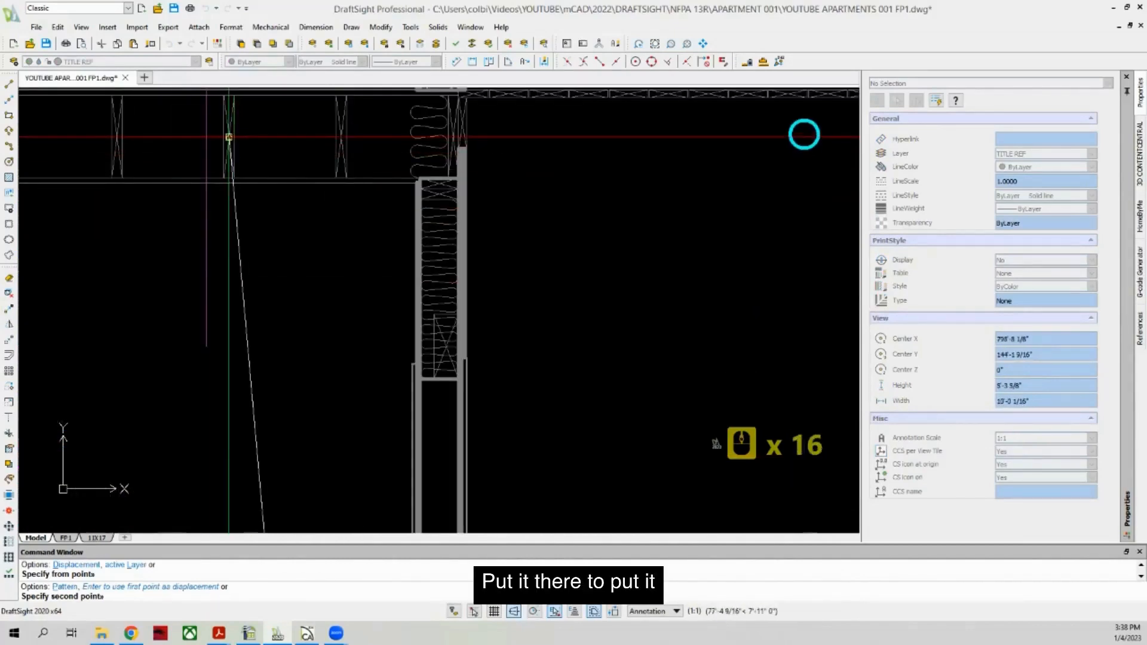
{"action": "left_click", "coordinate": [229, 136]}
{"action": "scroll", "coordinate": [209, 304], "scroll_direction": "down", "scroll_amount": 4}
{"action": "key", "text": "Escape"}
Step: Move the copied pipe circle horizontally by its centre so it sits perpendicular on the vertical reference line between the joists
{"action": "scroll", "coordinate": [204, 237], "scroll_direction": "up", "scroll_amount": 4}
{"action": "scroll", "coordinate": [204, 237], "scroll_direction": "up", "scroll_amount": 4}
{"action": "left_click", "coordinate": [239, 238]}
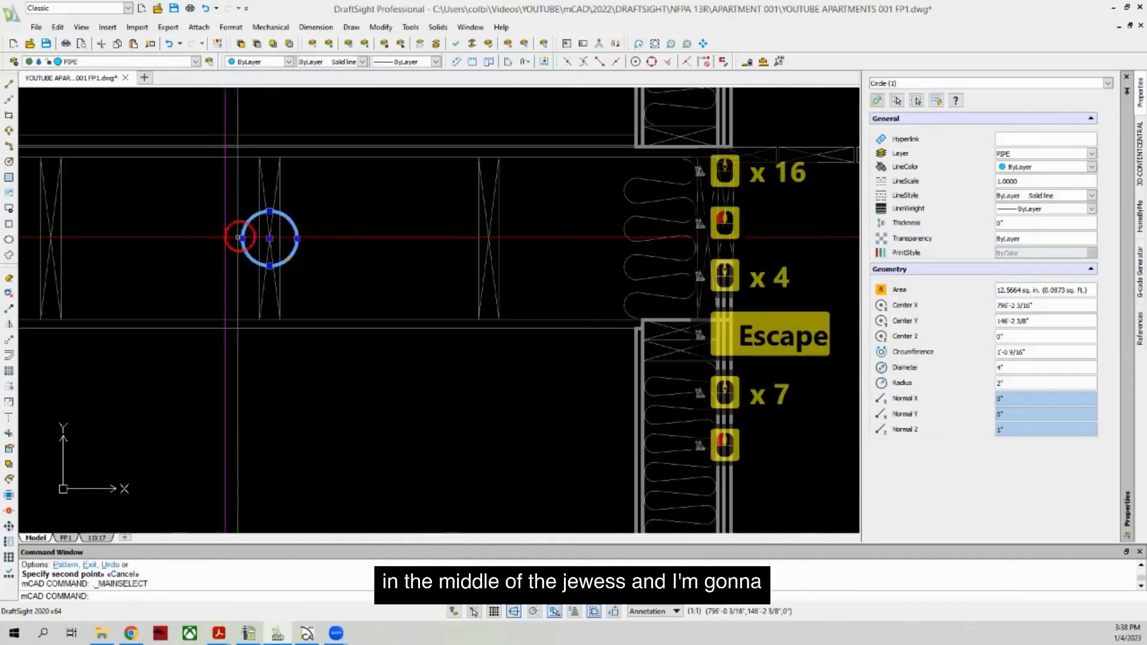
{"action": "left_click", "coordinate": [270, 238]}
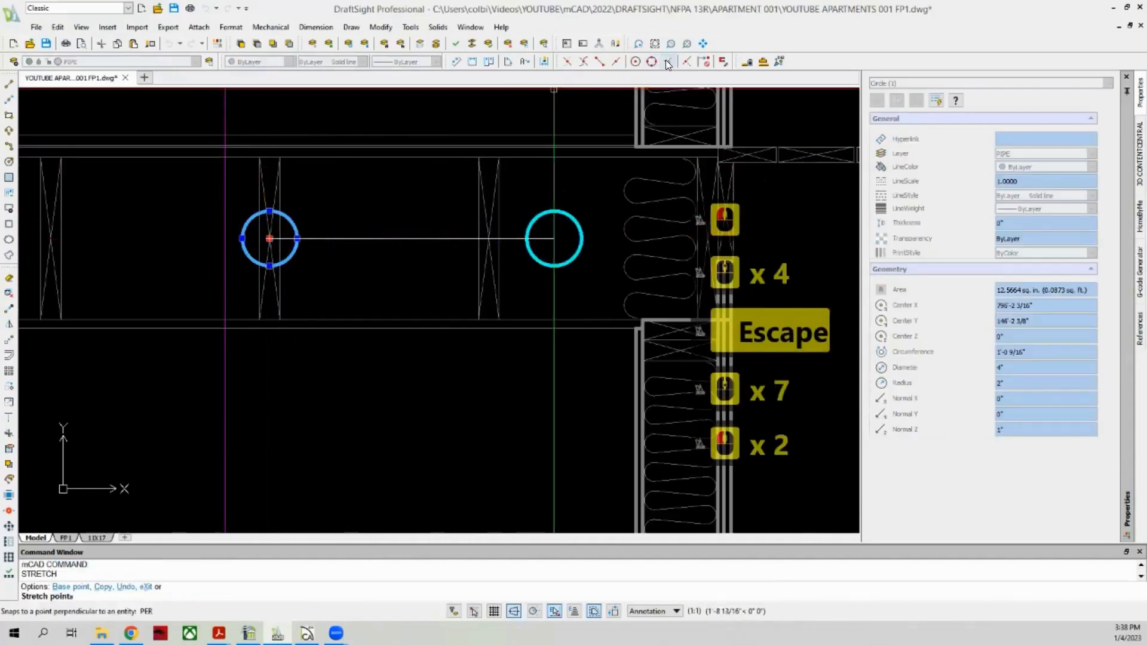
{"action": "left_click", "coordinate": [225, 238]}
{"action": "key", "text": "Escape"}
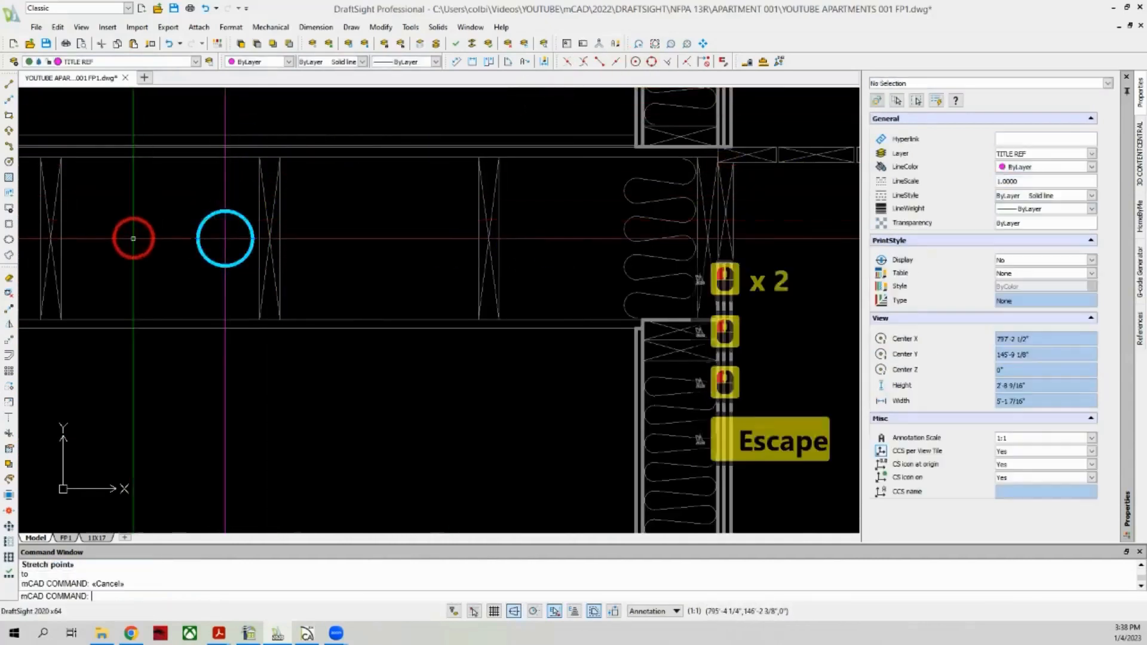
Step: Draw connected lines from the pipe circle's centre straight down to the ceiling, 6" below it, and 6" sideways
{"action": "scroll", "coordinate": [133, 239], "scroll_direction": "down", "scroll_amount": 4}
{"action": "left_click", "coordinate": [9, 83]}
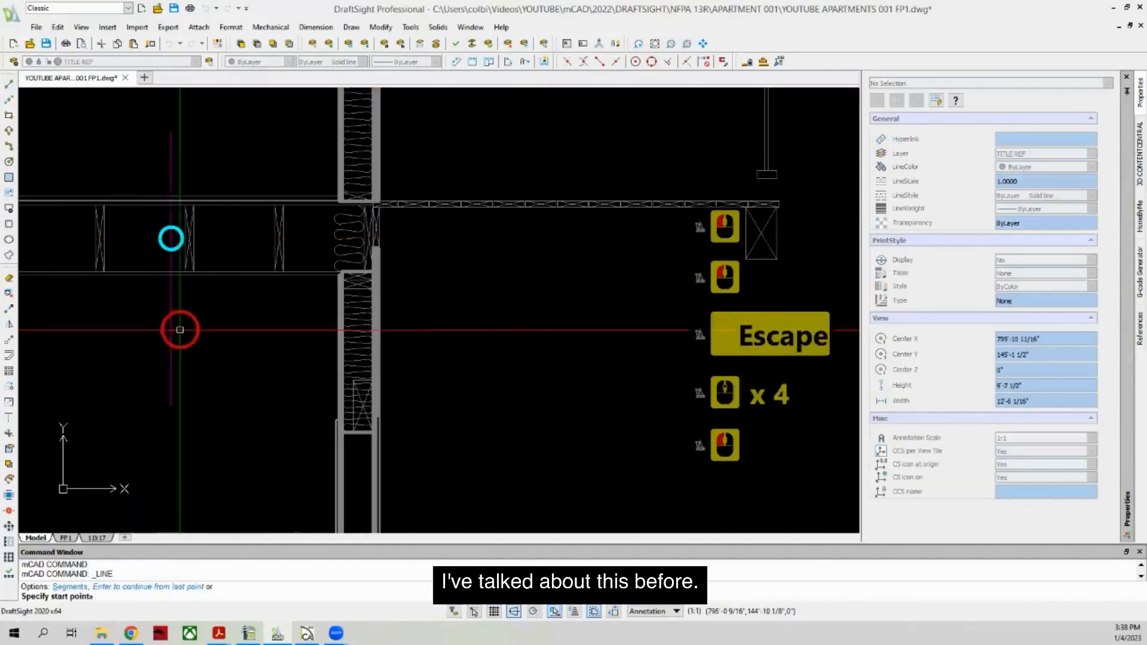
{"action": "scroll", "coordinate": [181, 335], "scroll_direction": "up", "scroll_amount": 3}
{"action": "left_click", "coordinate": [162, 151]}
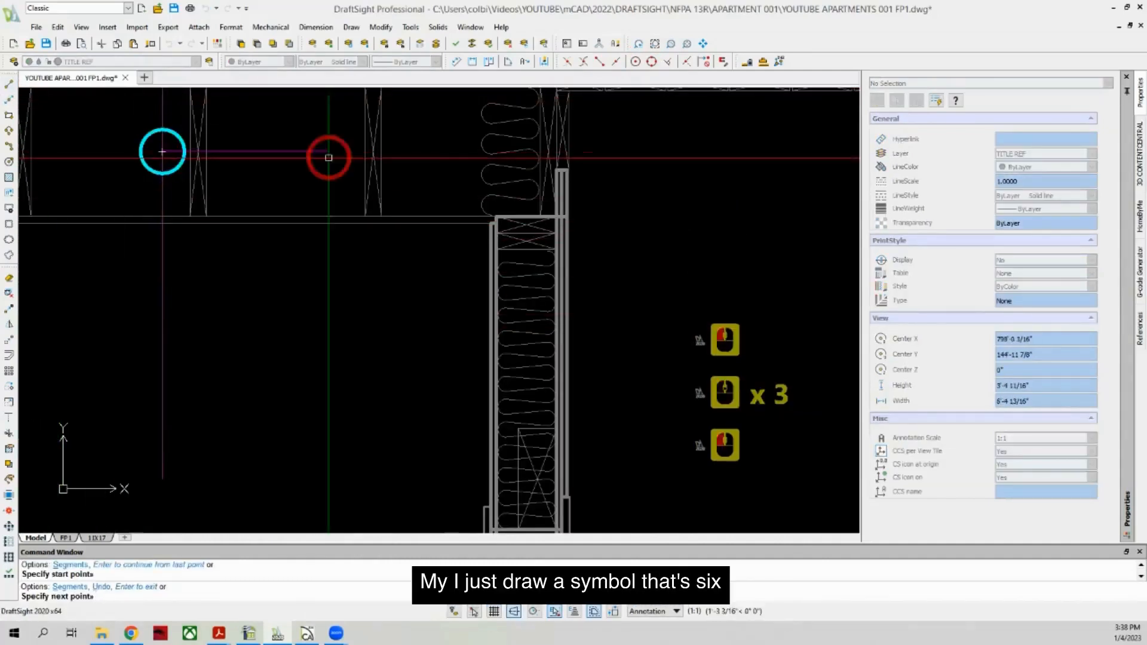
{"action": "left_click", "coordinate": [669, 66]}
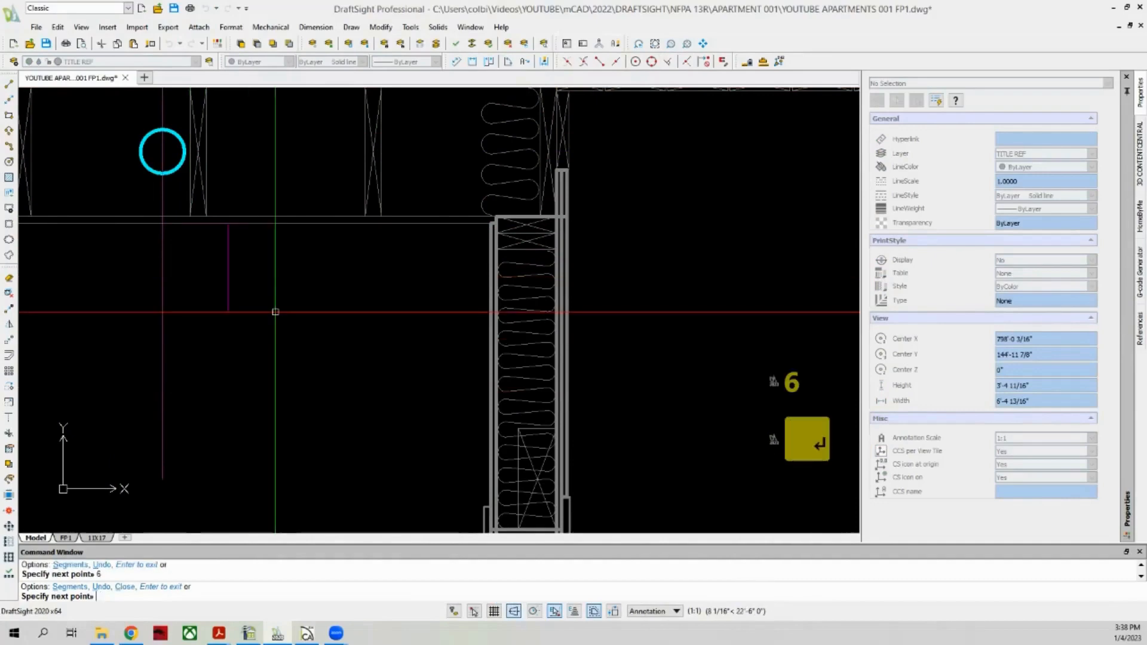
{"action": "key", "text": "Escape"}
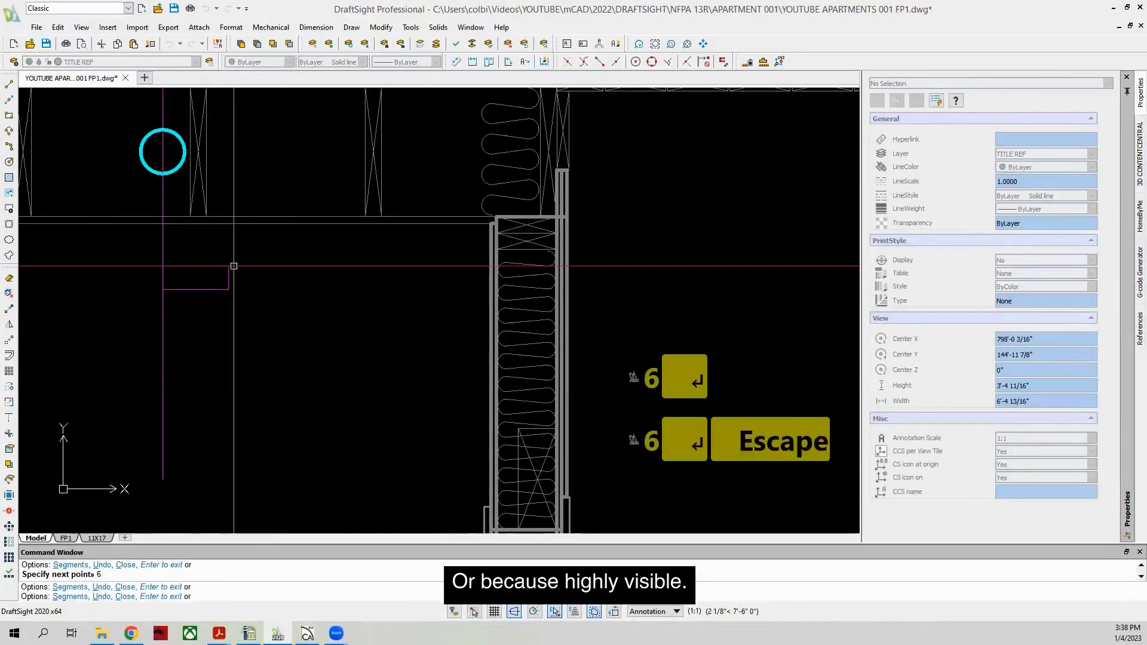
Step: Delete the long vertical reference line and move the 6" horizontal line so its midpoint meets the drop's lower end
{"action": "left_click", "coordinate": [225, 346]}
{"action": "left_click", "coordinate": [97, 371]}
{"action": "key", "text": "Delete"}
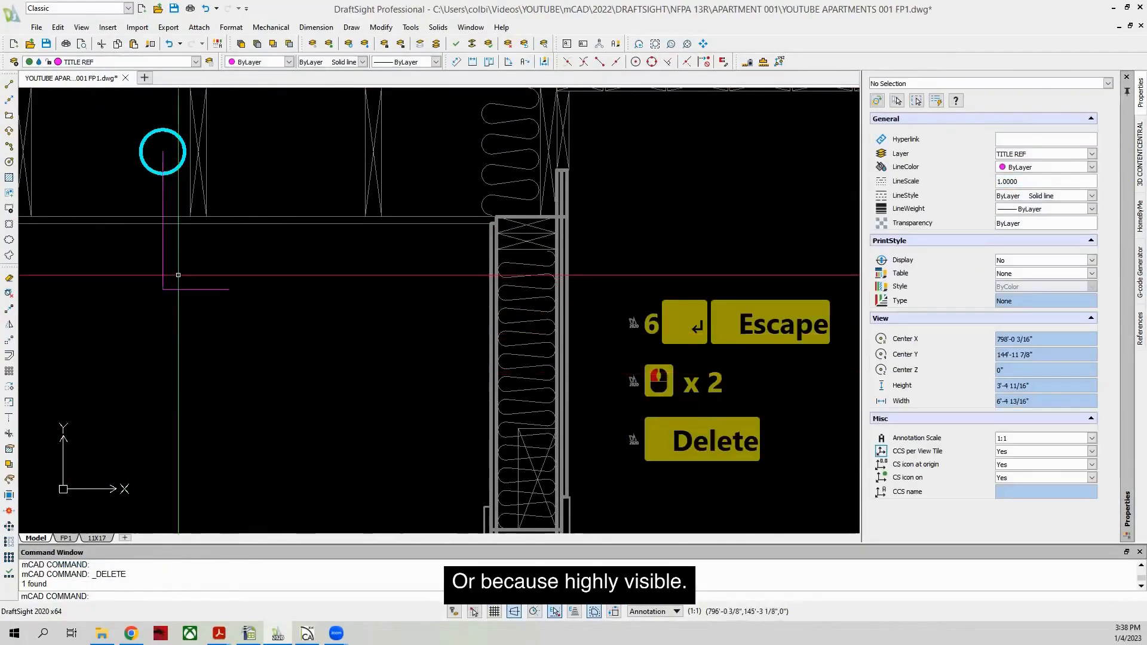
{"action": "left_click", "coordinate": [201, 292]}
{"action": "left_click", "coordinate": [201, 291]}
{"action": "left_click", "coordinate": [196, 289]}
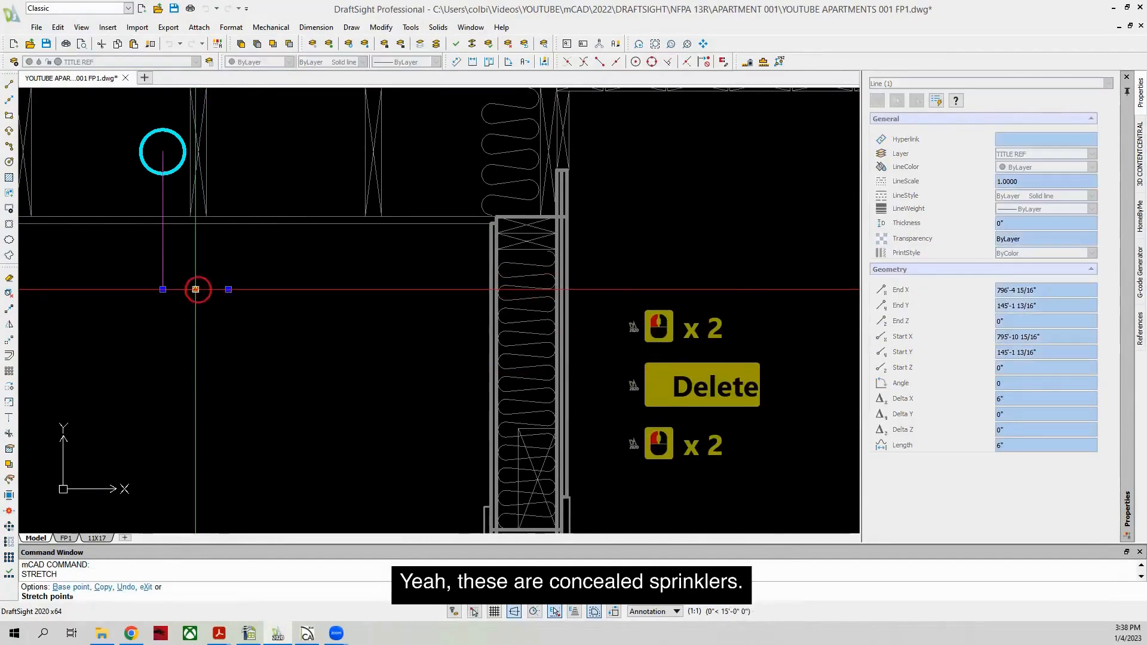
{"action": "left_click", "coordinate": [162, 289]}
{"action": "key", "text": "Escape"}
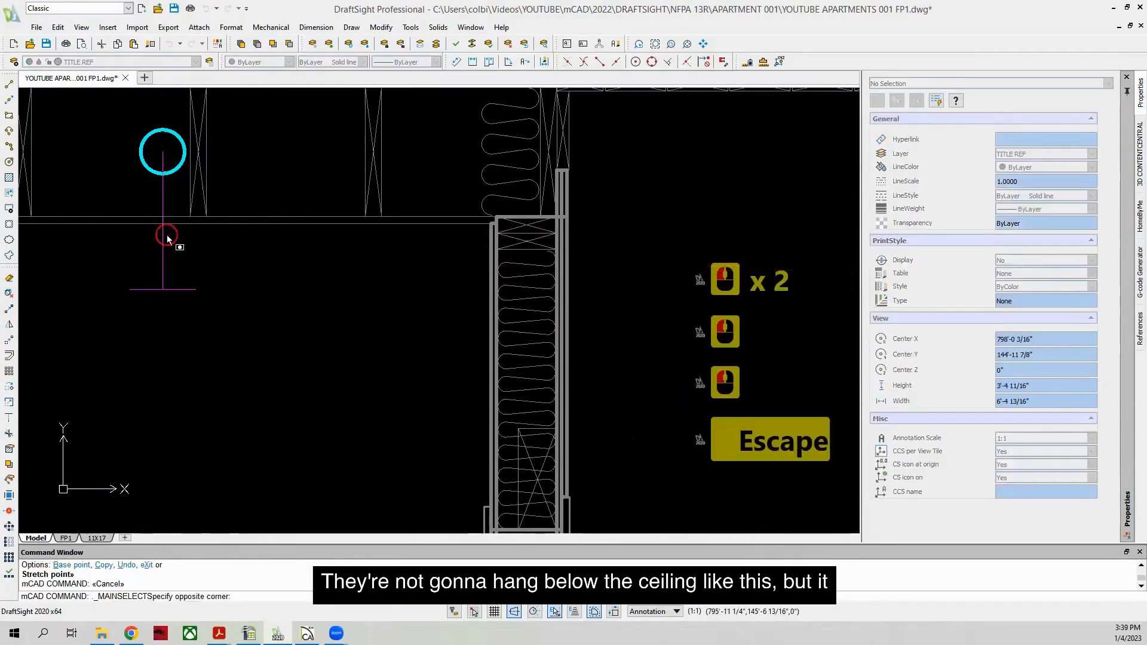
Step: Delete the drop segment below the ceiling and extend the segment above it down to the 6" horizontal line
{"action": "left_click", "coordinate": [166, 238]}
{"action": "left_click", "coordinate": [110, 243]}
{"action": "key", "text": "Delete"}
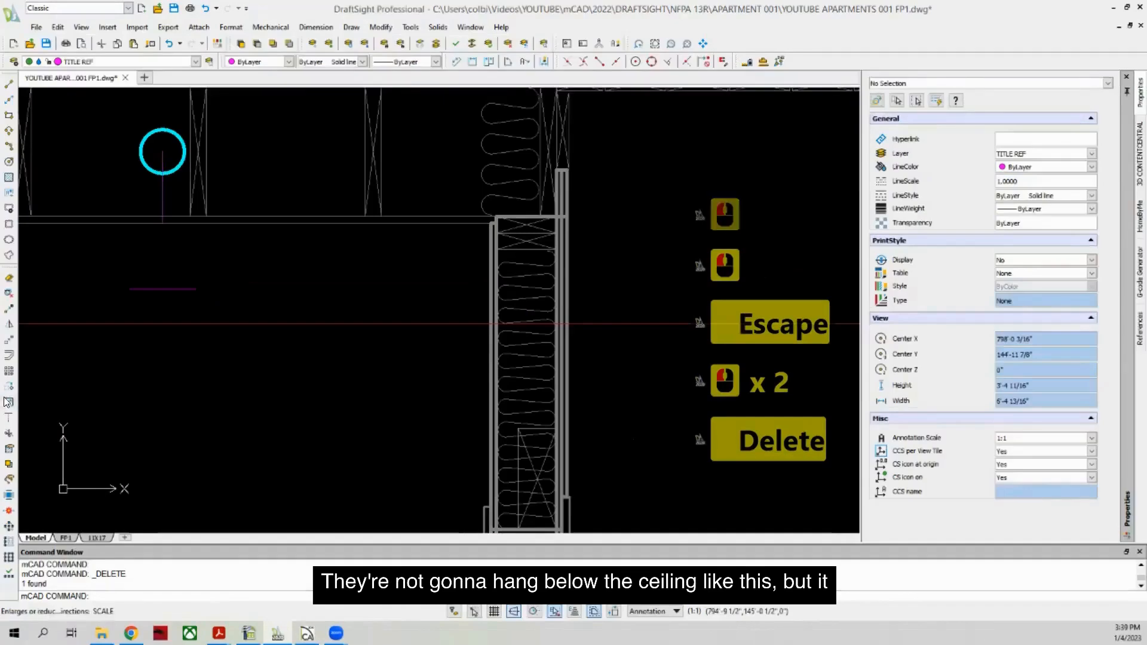
{"action": "left_click", "coordinate": [225, 281]}
{"action": "left_click", "coordinate": [172, 317]}
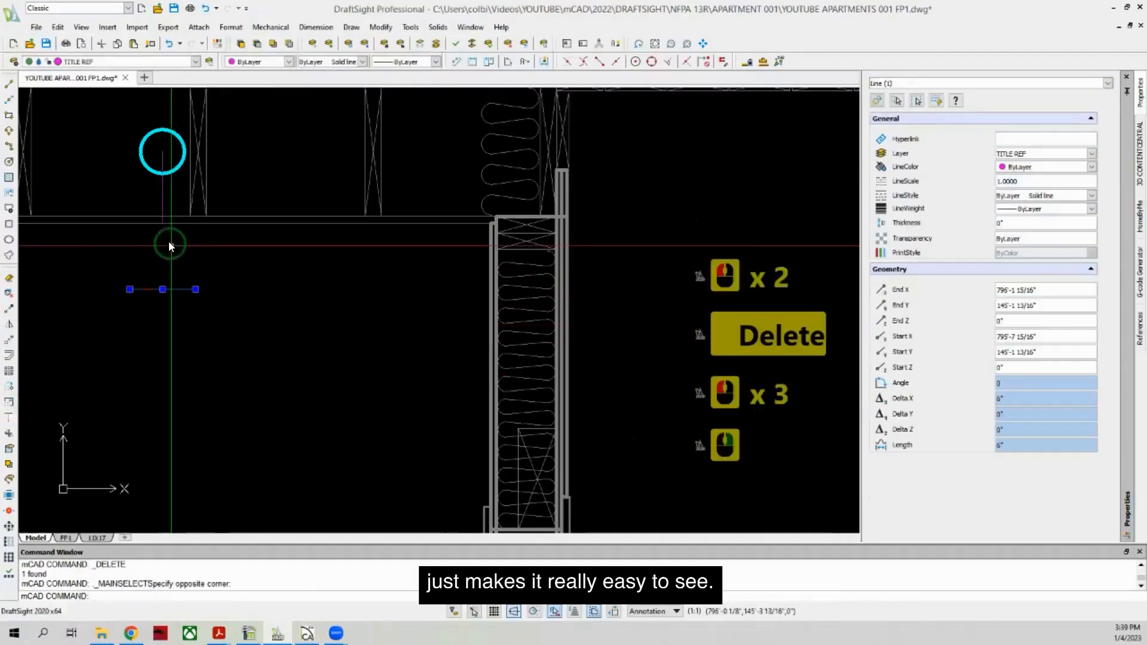
{"action": "key", "text": "Escape"}
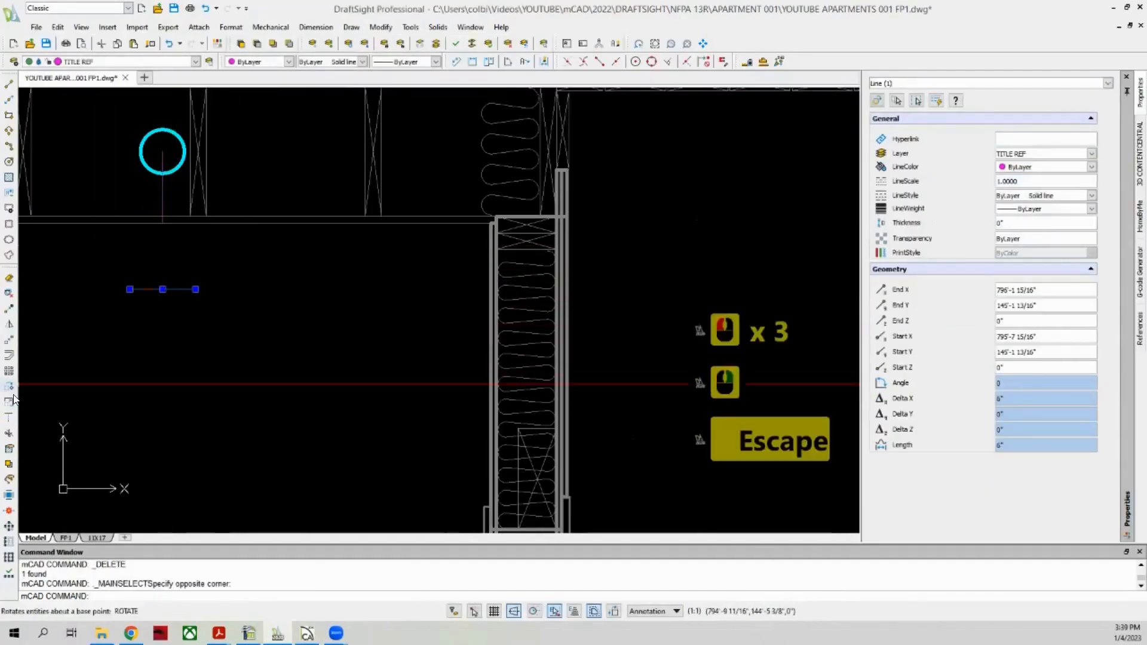
{"action": "left_click", "coordinate": [9, 418]}
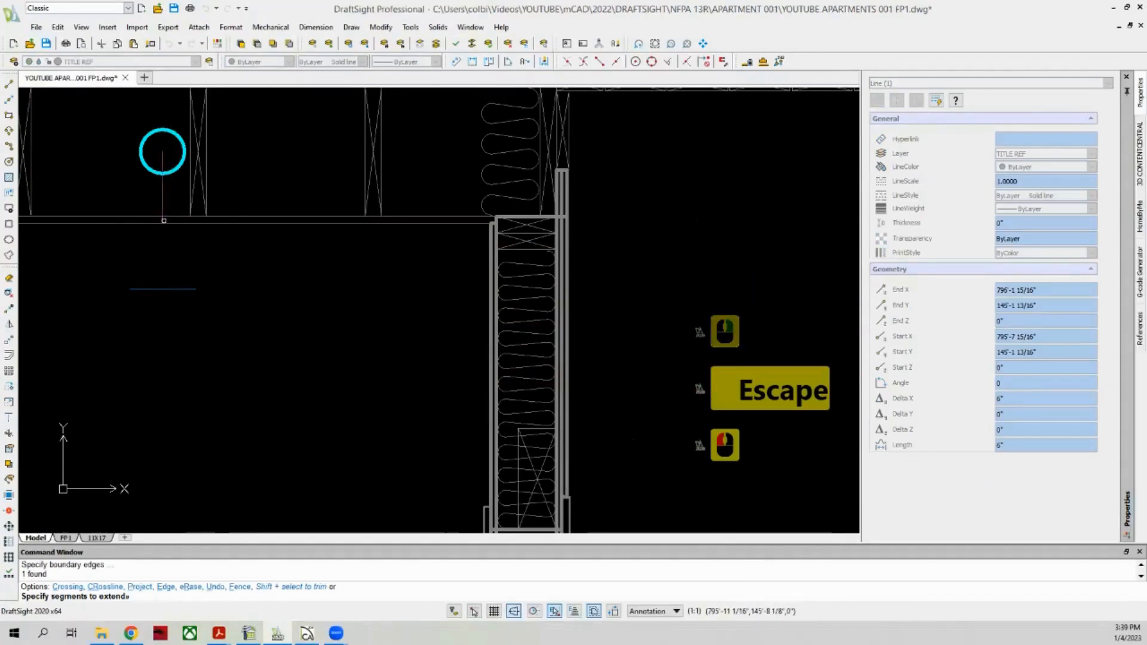
{"action": "right_click", "coordinate": [162, 217]}
{"action": "left_click", "coordinate": [164, 219]}
{"action": "key", "text": "Escape"}
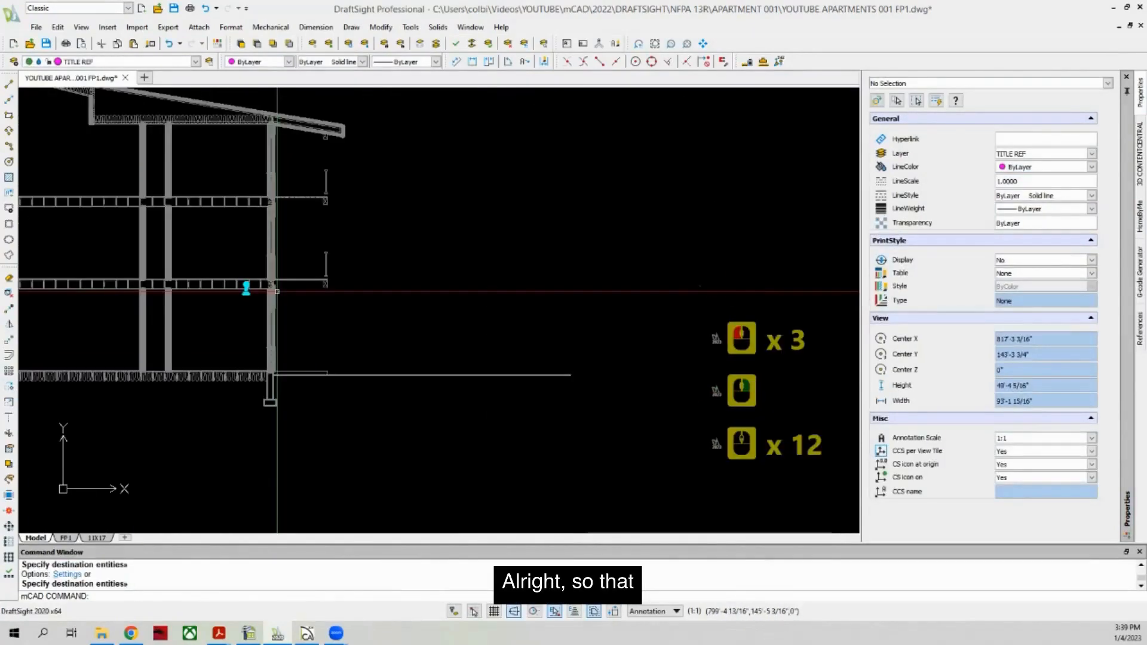
Step: Check on the first-floor plan whether a sprinkler sits where the section line crosses the bedroom branch pipe
{"action": "scroll", "coordinate": [277, 290], "scroll_direction": "down", "scroll_amount": 9}
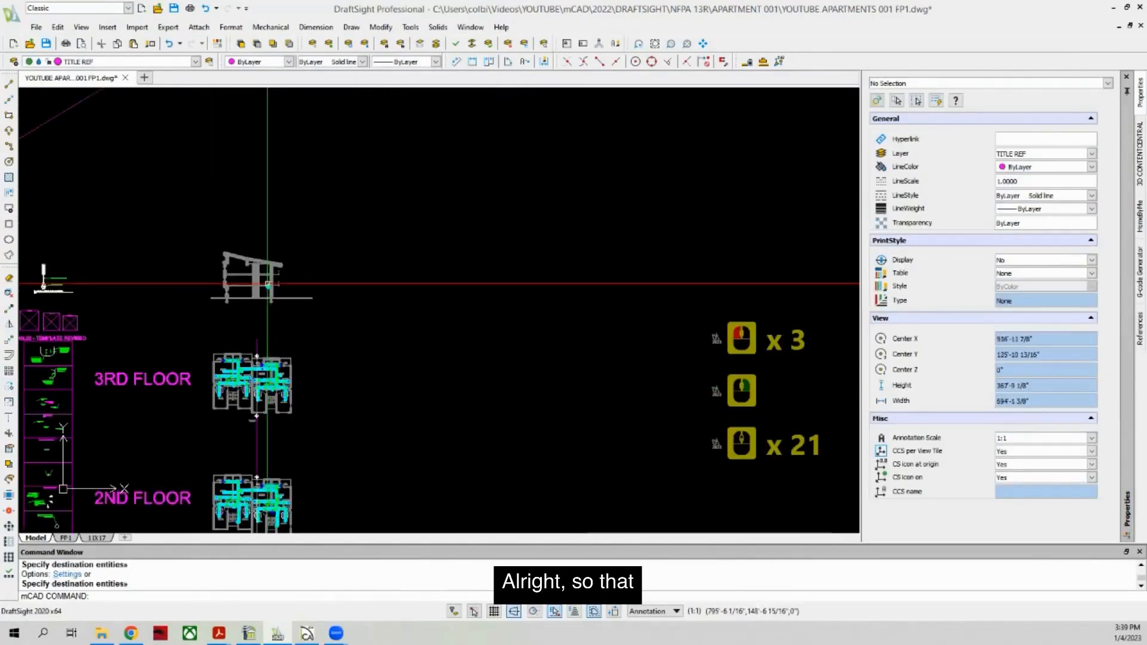
{"action": "scroll", "coordinate": [236, 427], "scroll_direction": "down", "scroll_amount": 3}
{"action": "scroll", "coordinate": [313, 407], "scroll_direction": "up", "scroll_amount": 14}
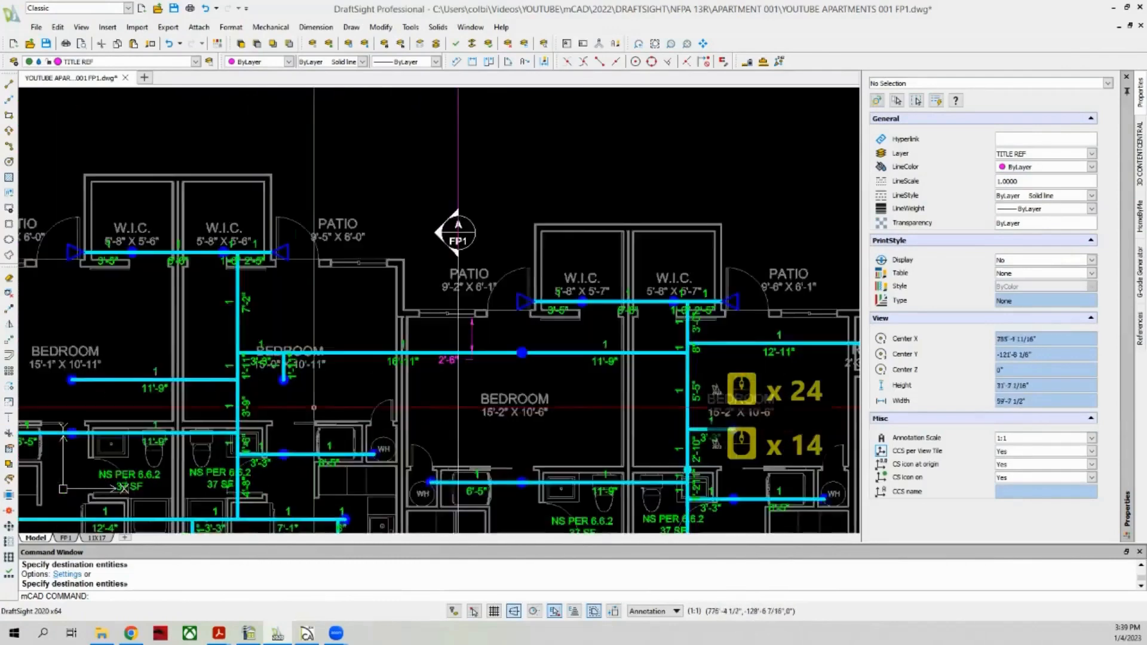
{"action": "scroll", "coordinate": [484, 394], "scroll_direction": "up", "scroll_amount": 4}
{"action": "scroll", "coordinate": [242, 278], "scroll_direction": "down", "scroll_amount": 4}
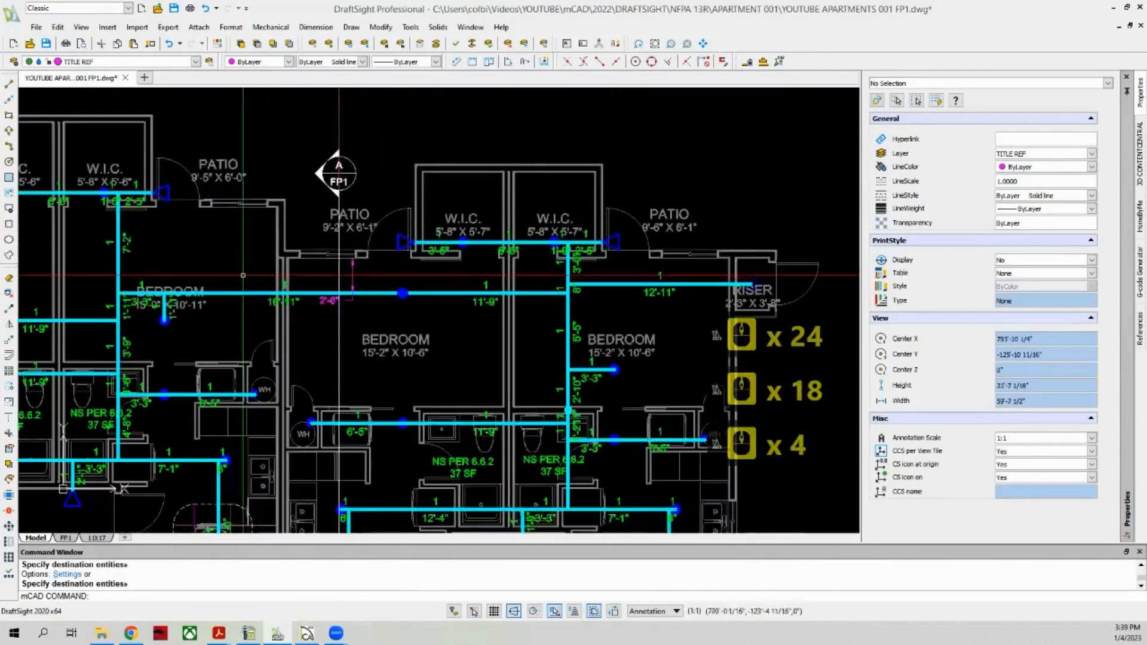
{"action": "scroll", "coordinate": [243, 275], "scroll_direction": "down", "scroll_amount": 11}
{"action": "scroll", "coordinate": [454, 328], "scroll_direction": "up", "scroll_amount": 12}
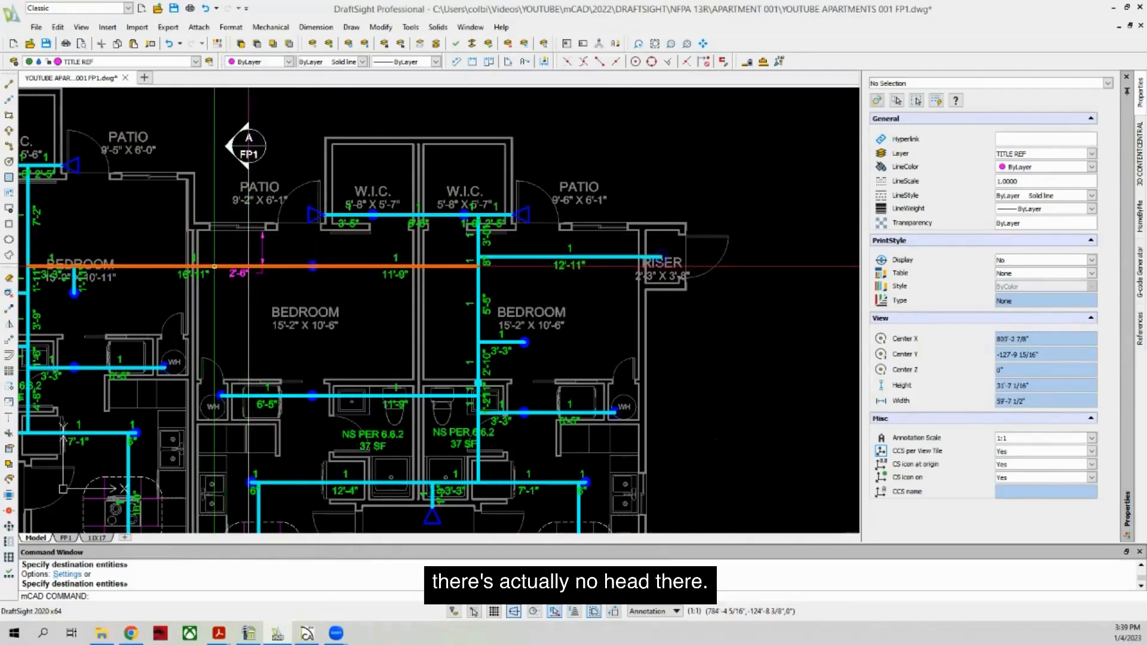
{"action": "scroll", "coordinate": [213, 267], "scroll_direction": "down", "scroll_amount": 3}
{"action": "scroll", "coordinate": [218, 265], "scroll_direction": "up", "scroll_amount": 2}
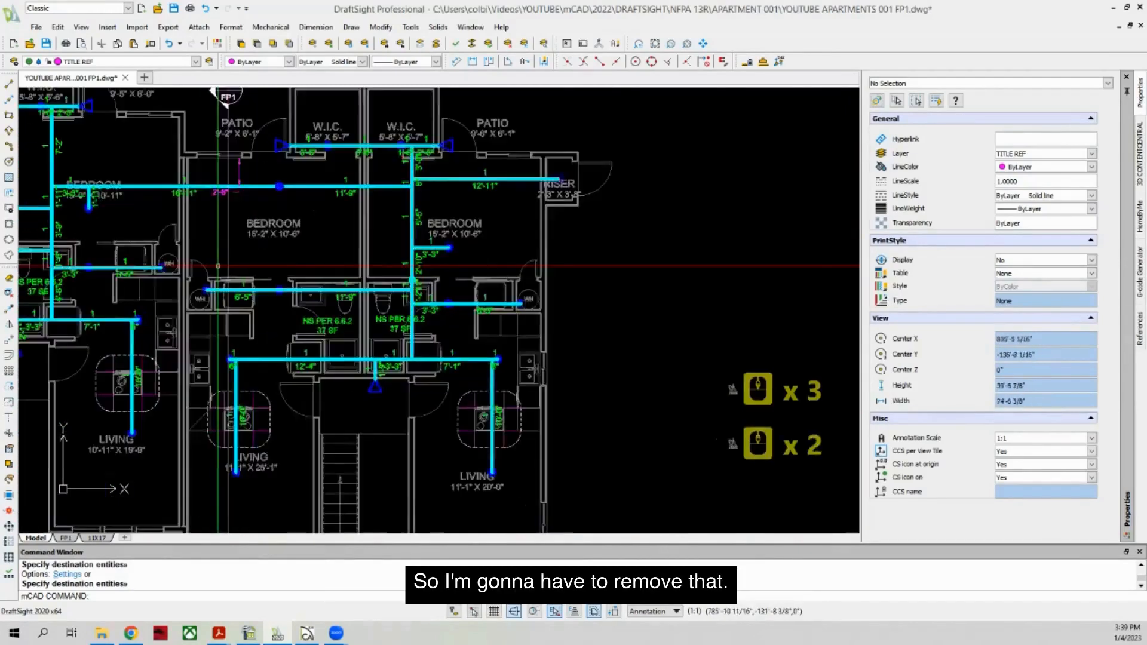
Step: Dimension from the first-floor bedroom branch pipe to the next parallel branch and match the wall-to-pipe dimension's properties
{"action": "scroll", "coordinate": [218, 266], "scroll_direction": "up", "scroll_amount": 2}
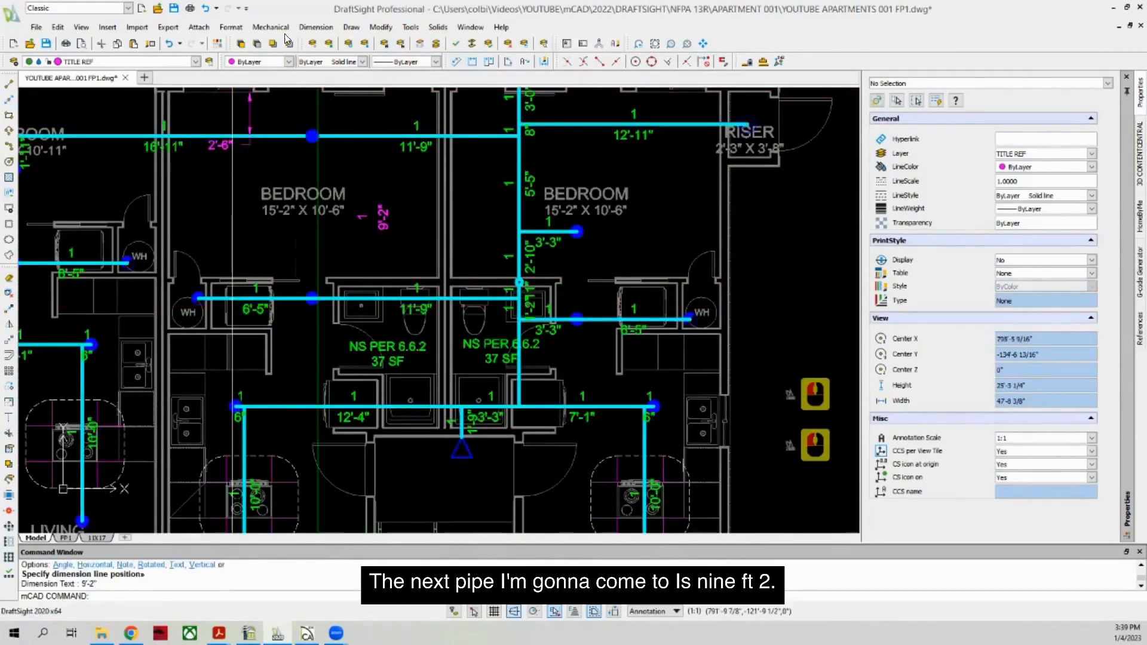
{"action": "left_click", "coordinate": [149, 46]}
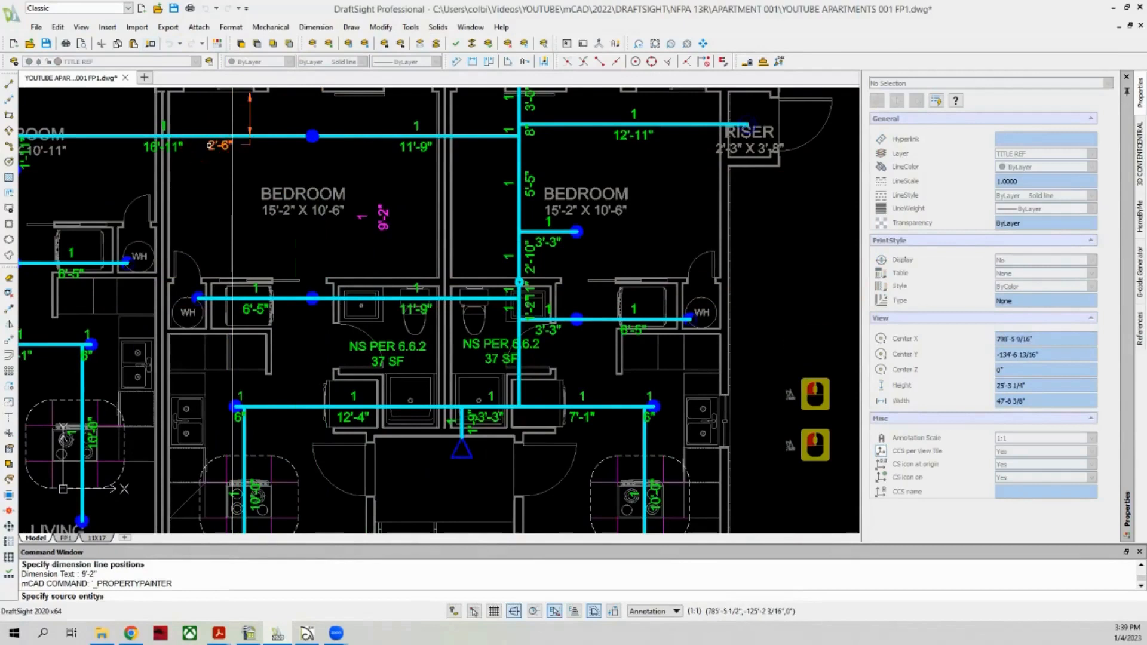
{"action": "left_click", "coordinate": [286, 174]}
{"action": "key", "text": "Return"}
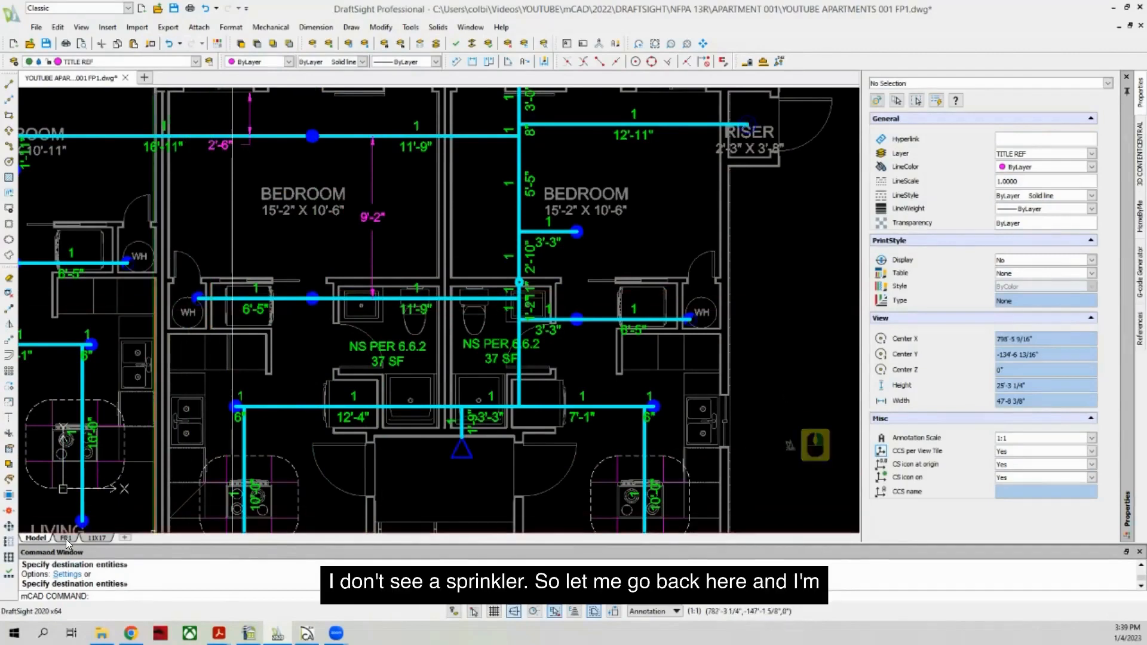
Step: Put the sprinkler symbol's vertical and horizontal lines below the section's pipe circle on the TITLE REF layer
{"action": "scroll", "coordinate": [507, 449], "scroll_direction": "down", "scroll_amount": 13}
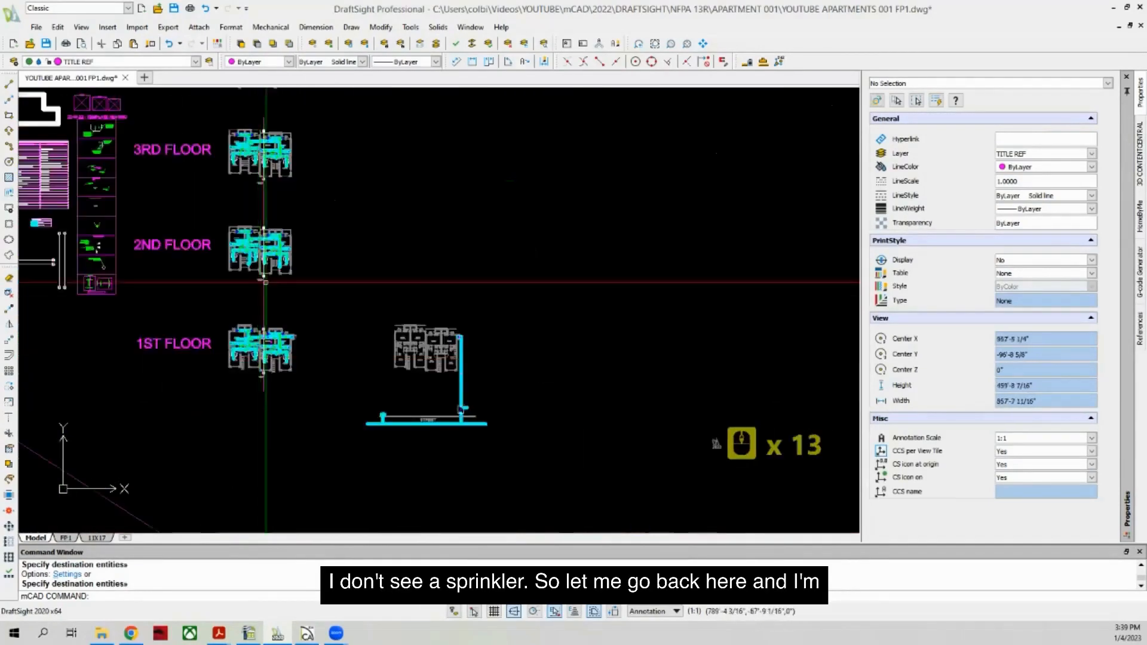
{"action": "scroll", "coordinate": [507, 449], "scroll_direction": "down", "scroll_amount": 4}
{"action": "scroll", "coordinate": [268, 275], "scroll_direction": "up", "scroll_amount": 18}
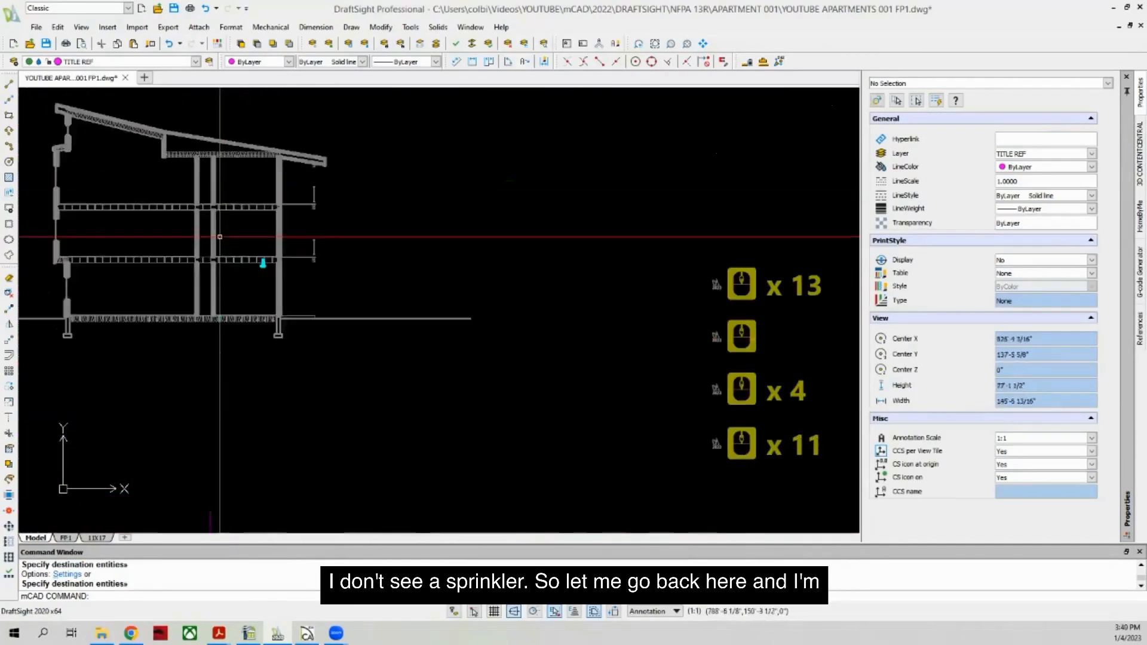
{"action": "scroll", "coordinate": [268, 275], "scroll_direction": "up", "scroll_amount": 3}
{"action": "left_click", "coordinate": [308, 292]}
{"action": "left_click", "coordinate": [194, 102]}
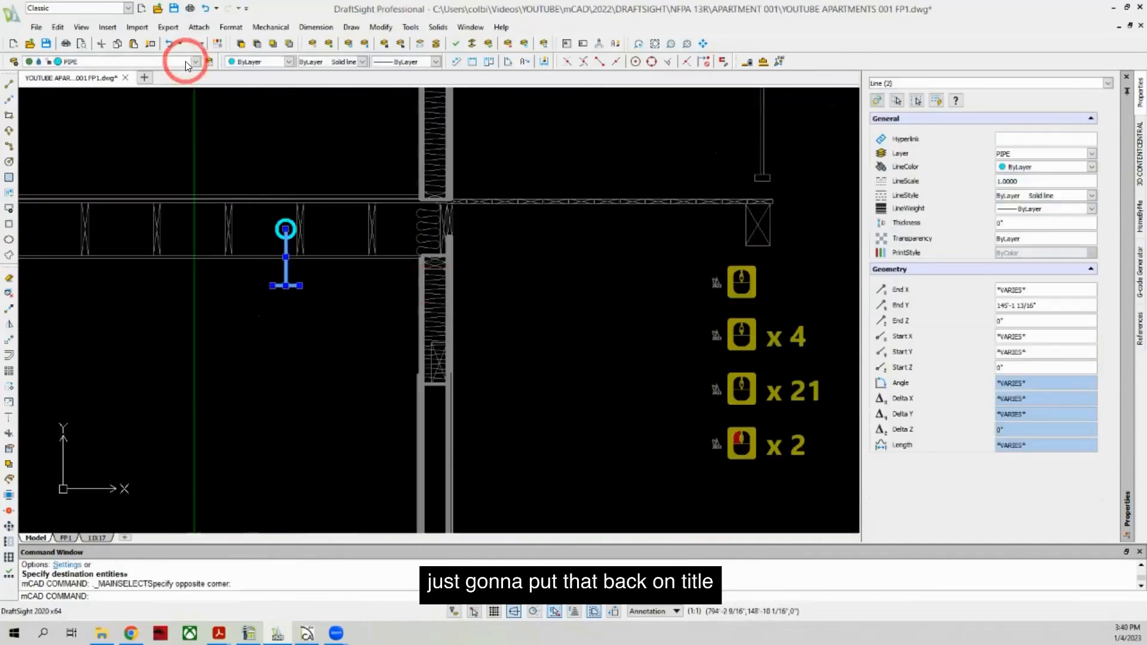
{"action": "left_click", "coordinate": [185, 61]}
{"action": "left_click", "coordinate": [88, 331]}
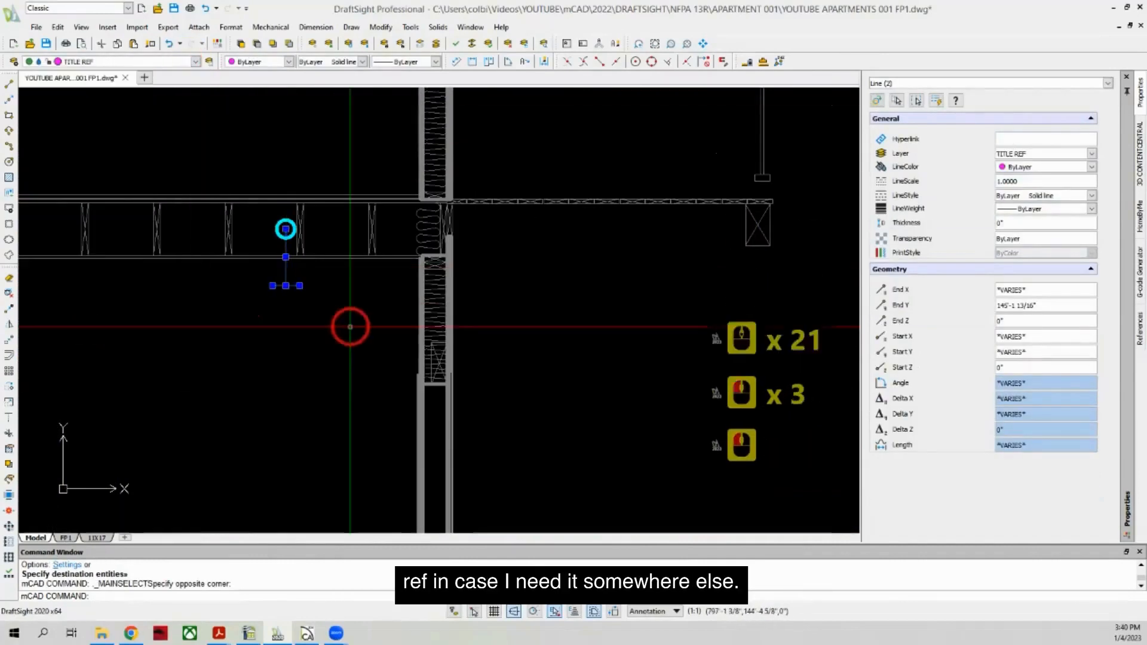
{"action": "key", "text": "Escape"}
{"action": "scroll", "coordinate": [304, 284], "scroll_direction": "down", "scroll_amount": 1}
{"action": "scroll", "coordinate": [304, 285], "scroll_direction": "down", "scroll_amount": 20}
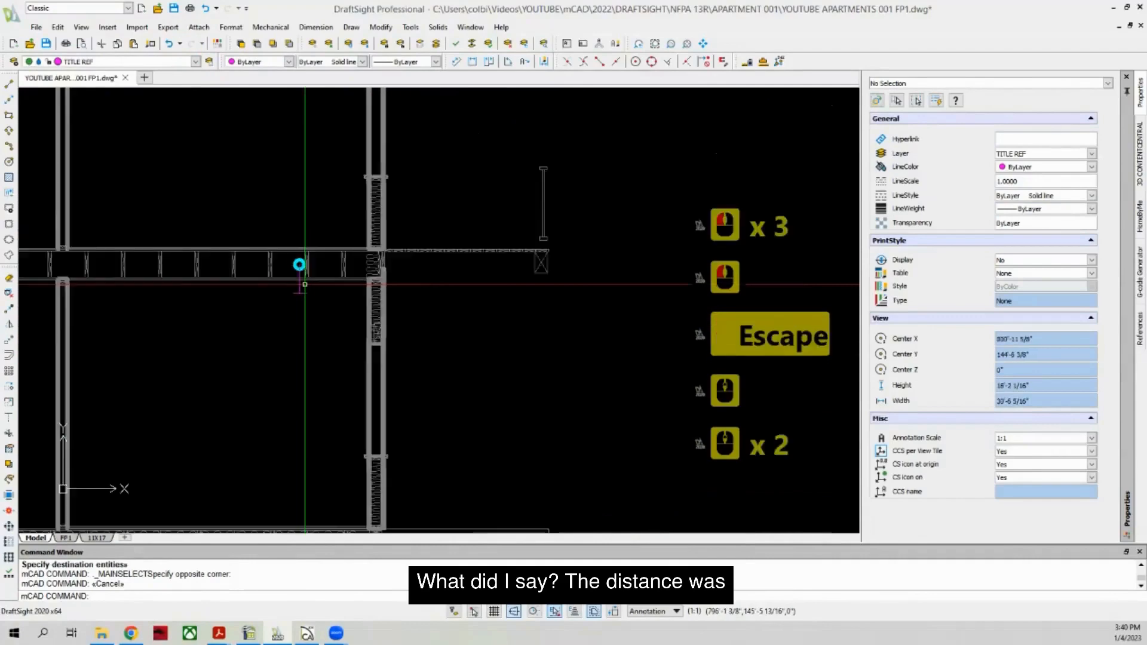
Step: Copy the pipe circle in the section's first-floor ceiling space 9'2" horizontally toward the two interior walls
{"action": "scroll", "coordinate": [205, 437], "scroll_direction": "up", "scroll_amount": 16}
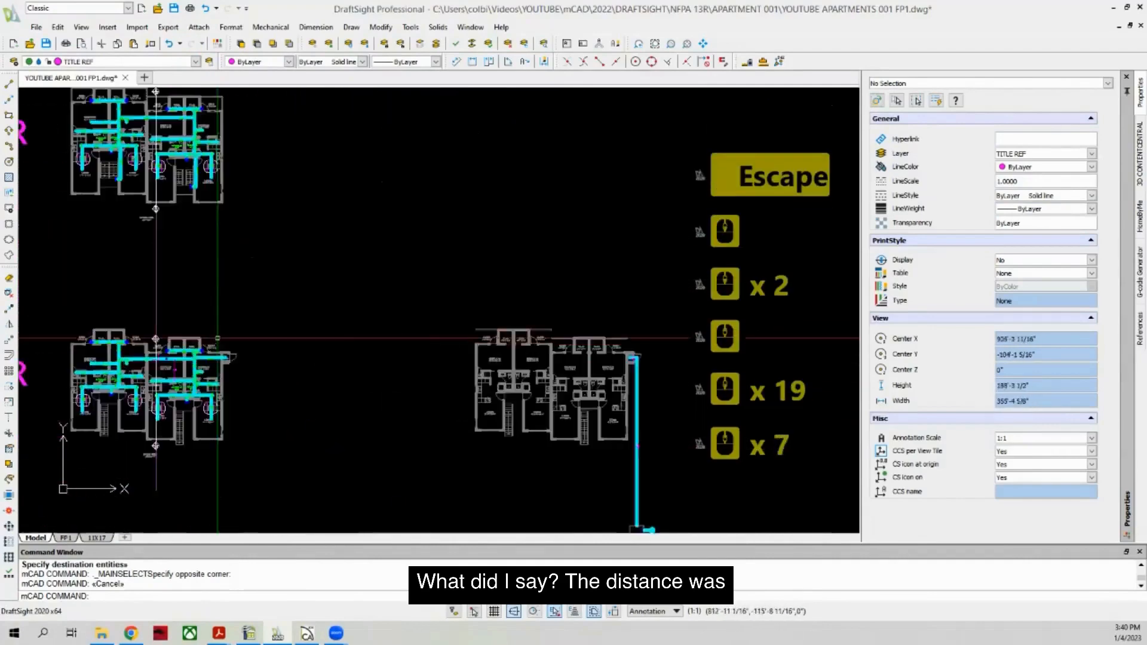
{"action": "scroll", "coordinate": [200, 413], "scroll_direction": "down", "scroll_amount": 3}
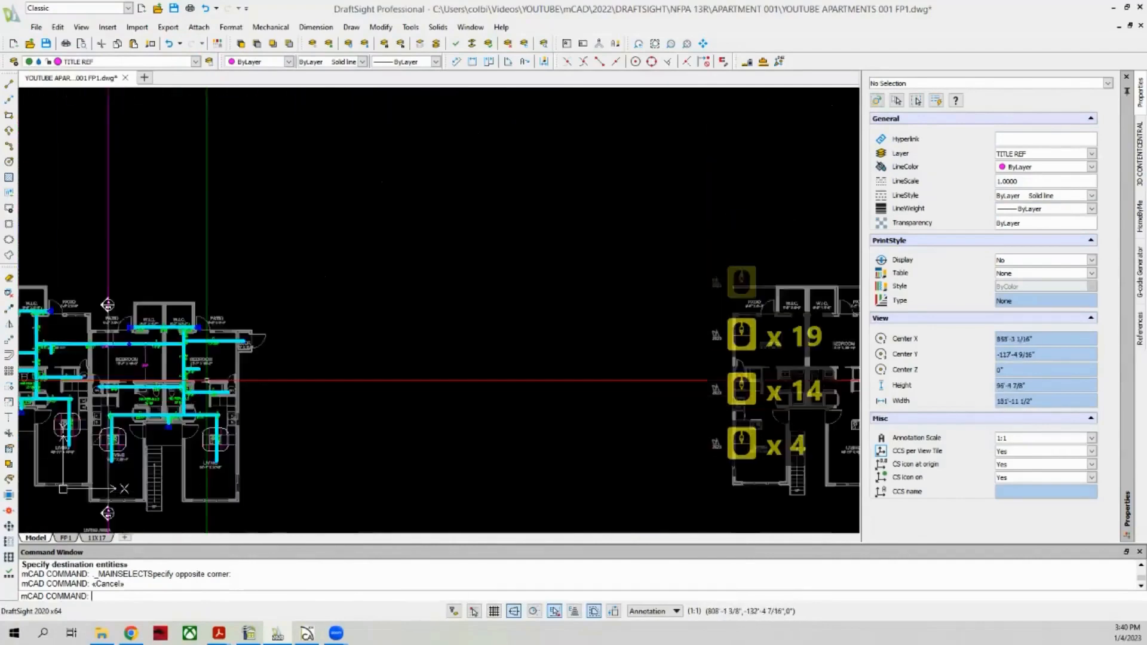
{"action": "scroll", "coordinate": [137, 358], "scroll_direction": "up", "scroll_amount": 4}
{"action": "scroll", "coordinate": [138, 391], "scroll_direction": "down", "scroll_amount": 8}
{"action": "scroll", "coordinate": [441, 490], "scroll_direction": "down", "scroll_amount": 3}
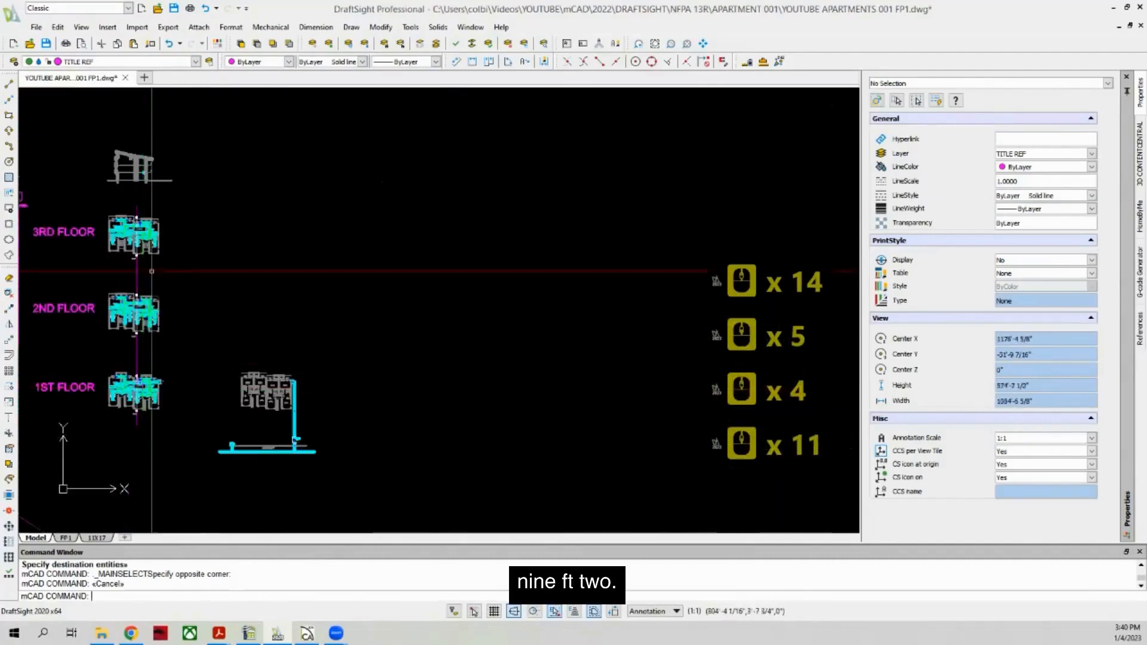
{"action": "scroll", "coordinate": [161, 269], "scroll_direction": "up", "scroll_amount": 14}
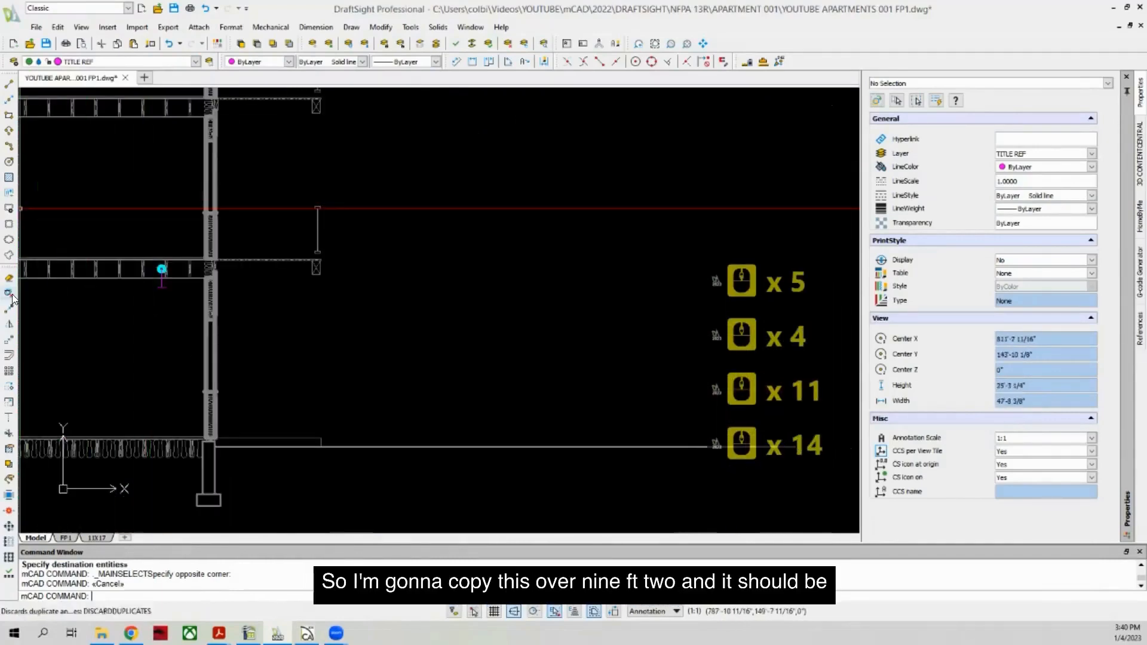
{"action": "left_click", "coordinate": [9, 312]}
{"action": "left_click", "coordinate": [162, 269]}
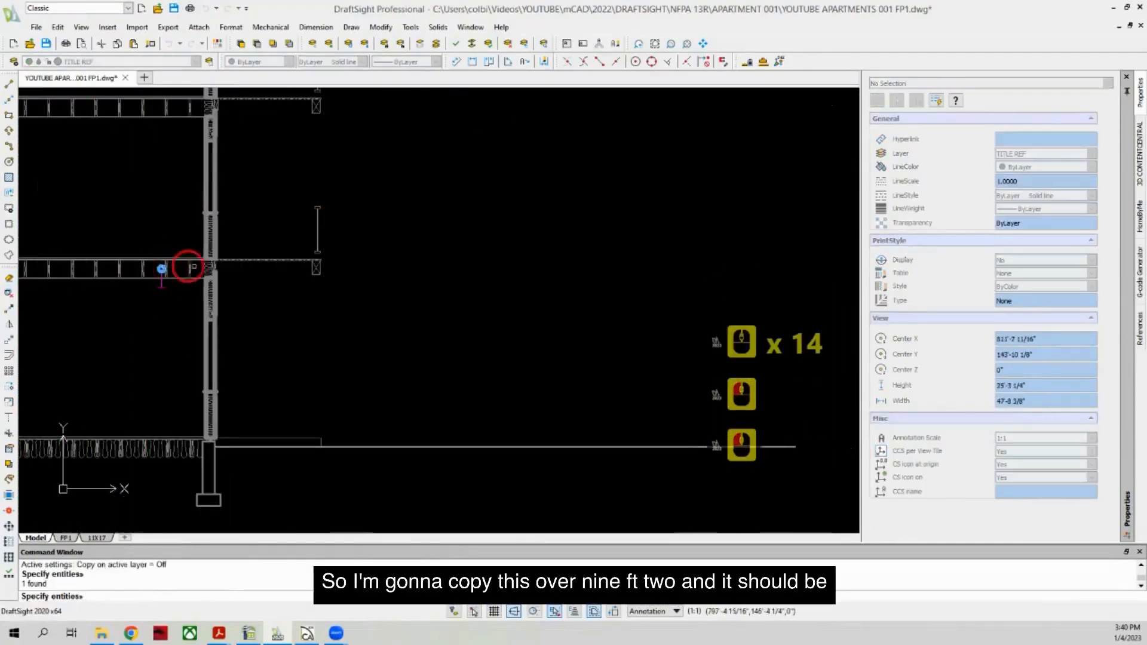
{"action": "scroll", "coordinate": [283, 285], "scroll_direction": "down", "scroll_amount": 4}
{"action": "scroll", "coordinate": [227, 263], "scroll_direction": "up", "scroll_amount": 3}
{"action": "right_click", "coordinate": [242, 252]}
{"action": "left_click", "coordinate": [241, 252]}
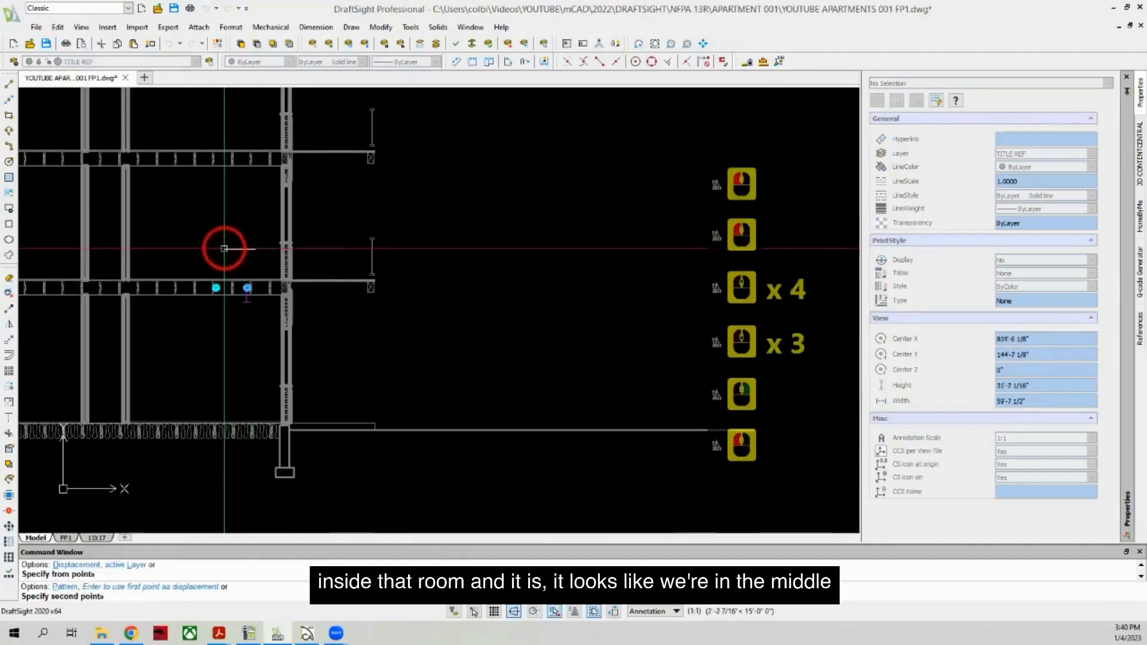
{"action": "type", "text": "9'2"}
{"action": "key", "text": "Return"}
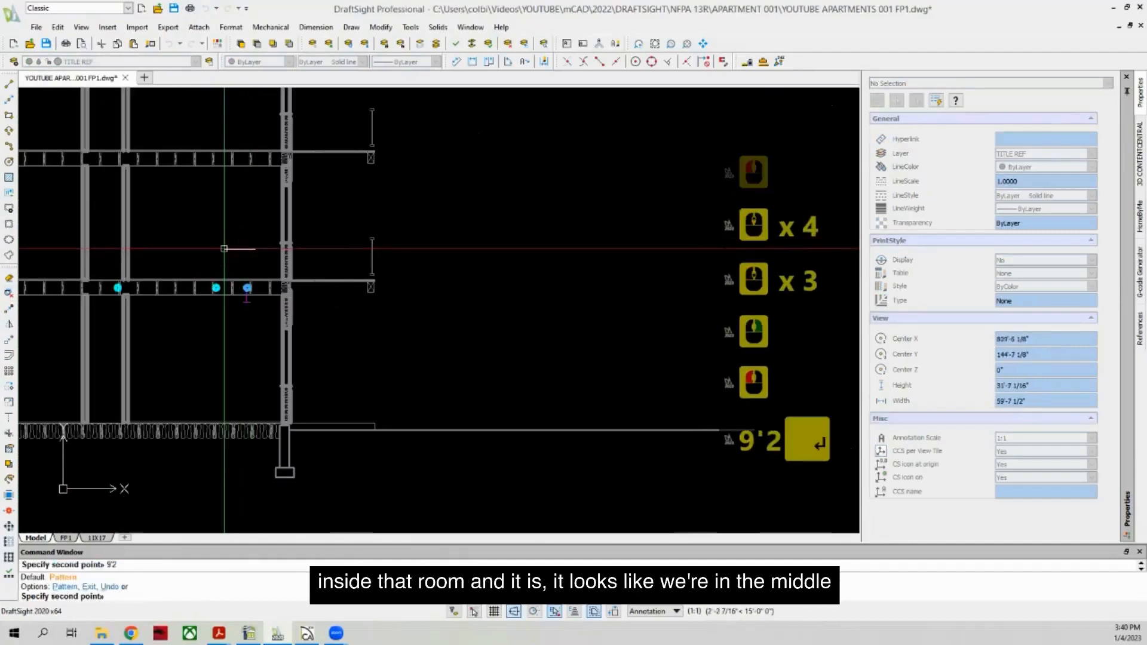
{"action": "key", "text": "Escape"}
Step: Examine where the copied pipe circle sits relative to the joists and the two interior walls in the section
{"action": "scroll", "coordinate": [149, 304], "scroll_direction": "up", "scroll_amount": 6}
{"action": "scroll", "coordinate": [149, 305], "scroll_direction": "up", "scroll_amount": 2}
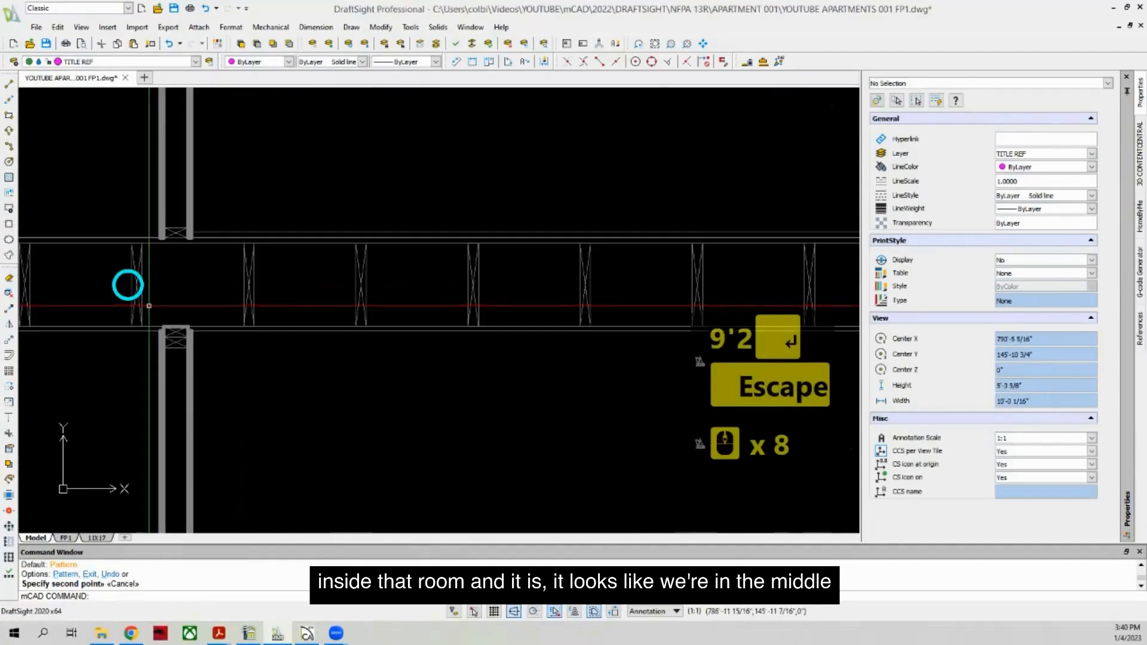
{"action": "scroll", "coordinate": [149, 306], "scroll_direction": "down", "scroll_amount": 3}
{"action": "scroll", "coordinate": [149, 306], "scroll_direction": "up", "scroll_amount": 2}
{"action": "scroll", "coordinate": [149, 305], "scroll_direction": "down", "scroll_amount": 6}
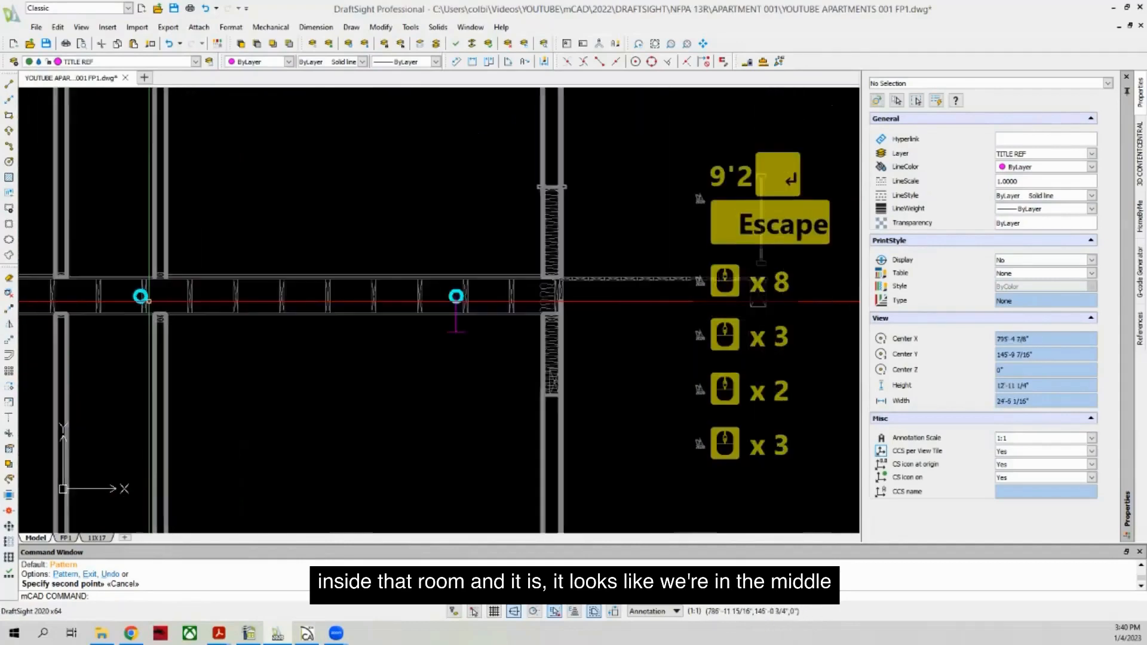
{"action": "scroll", "coordinate": [325, 281], "scroll_direction": "down", "scroll_amount": 6}
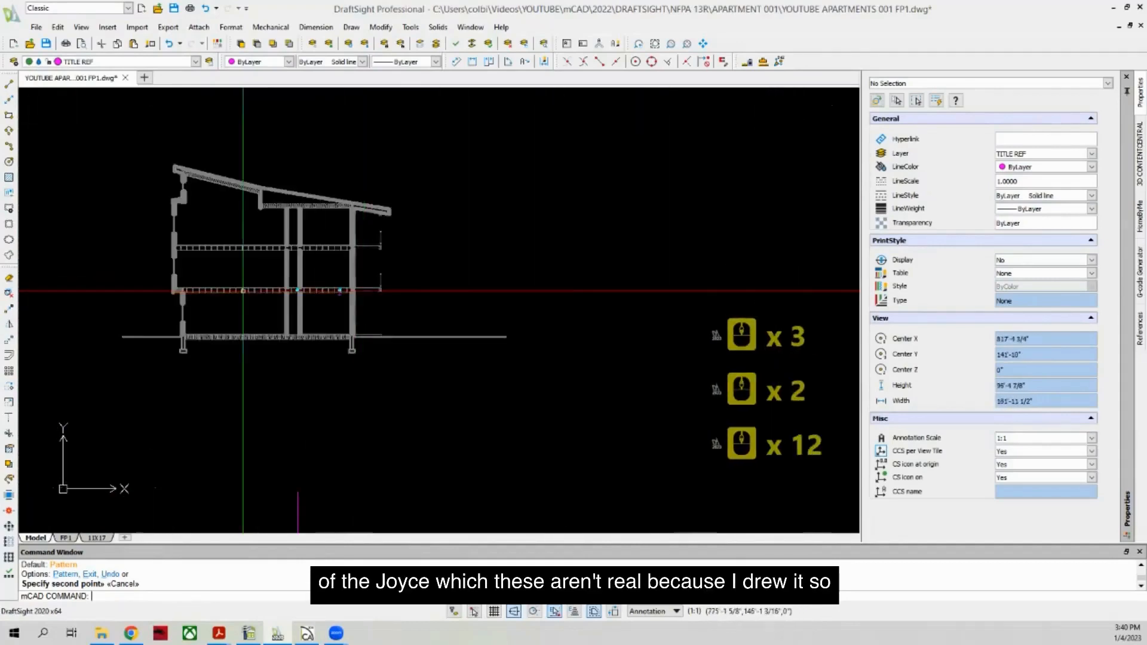
{"action": "scroll", "coordinate": [330, 293], "scroll_direction": "up", "scroll_amount": 6}
{"action": "scroll", "coordinate": [330, 293], "scroll_direction": "up", "scroll_amount": 6}
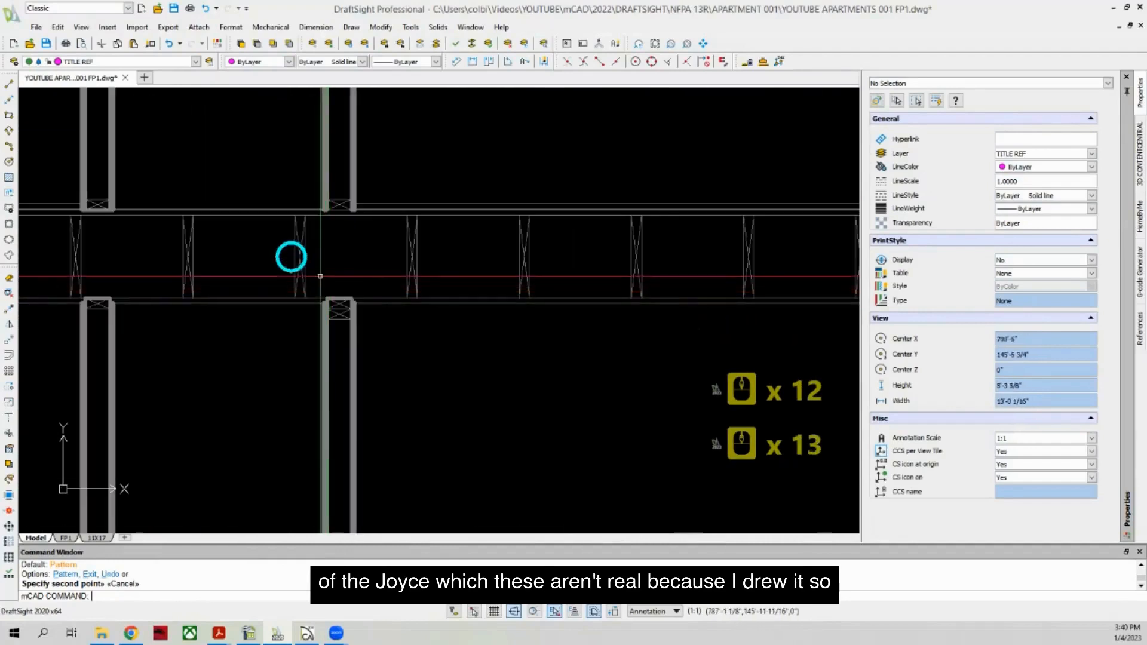
{"action": "scroll", "coordinate": [281, 278], "scroll_direction": "down", "scroll_amount": 2}
{"action": "scroll", "coordinate": [279, 277], "scroll_direction": "up", "scroll_amount": 1}
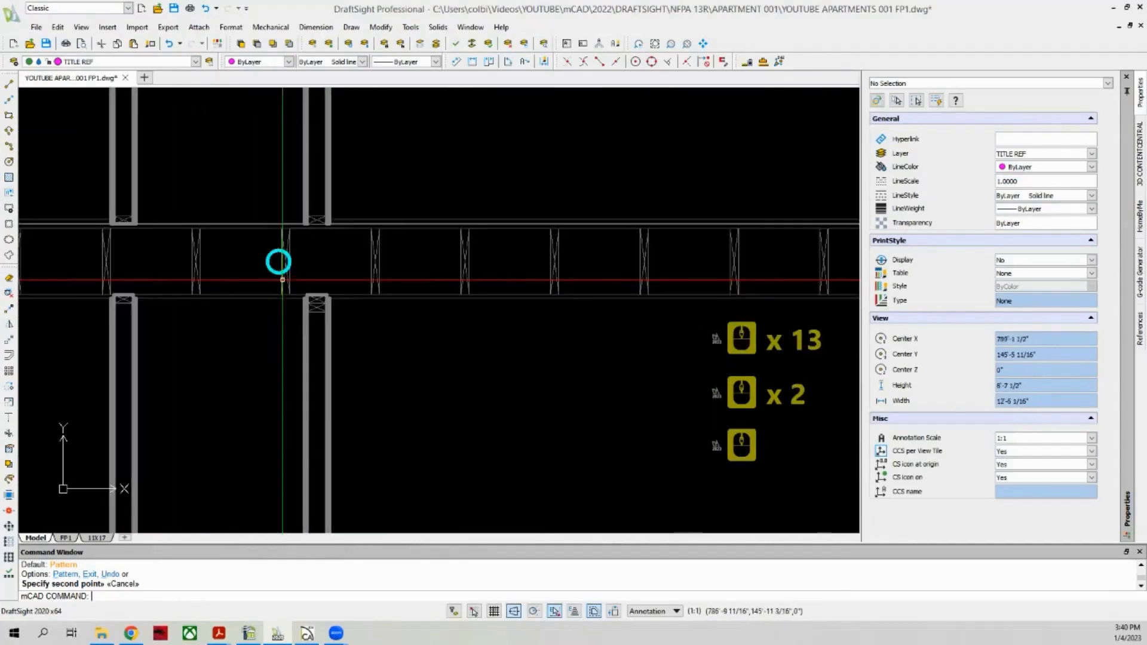
{"action": "scroll", "coordinate": [283, 280], "scroll_direction": "down", "scroll_amount": 1}
{"action": "scroll", "coordinate": [282, 279], "scroll_direction": "up", "scroll_amount": 2}
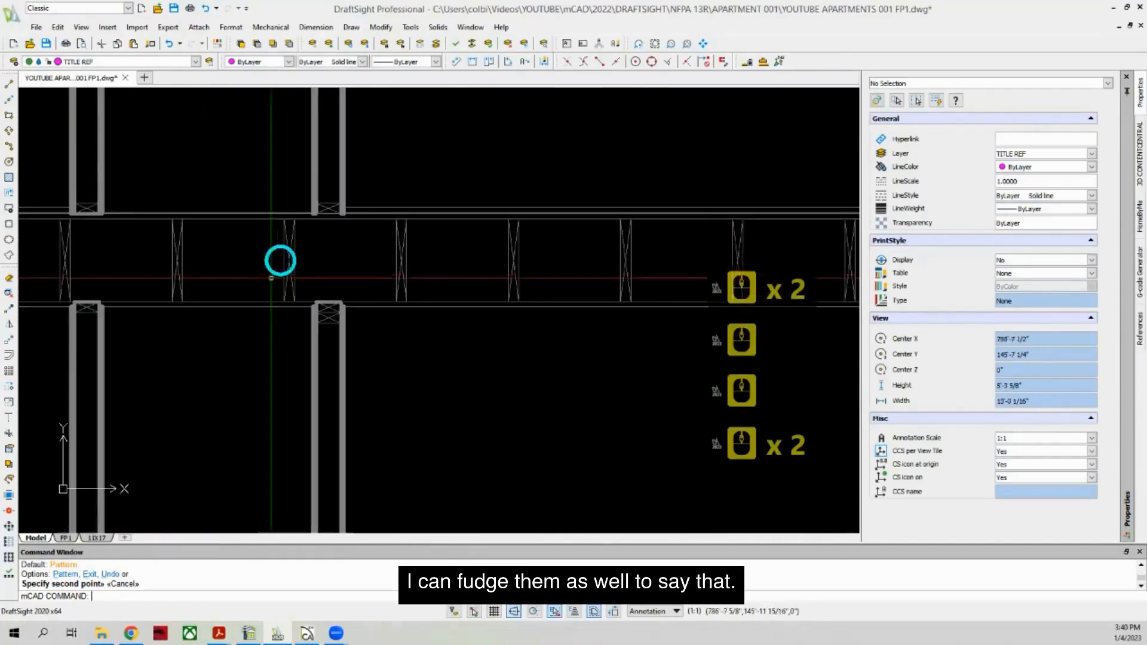
{"action": "scroll", "coordinate": [261, 280], "scroll_direction": "down", "scroll_amount": 4}
{"action": "scroll", "coordinate": [261, 279], "scroll_direction": "down", "scroll_amount": 3}
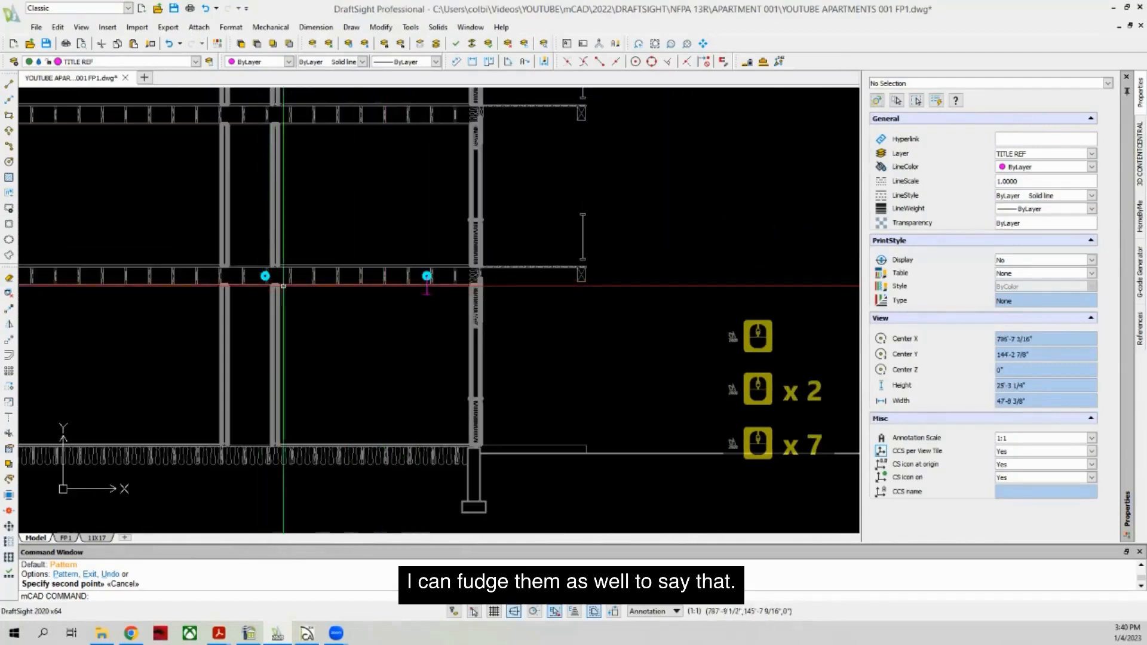
{"action": "scroll", "coordinate": [419, 293], "scroll_direction": "up", "scroll_amount": 5}
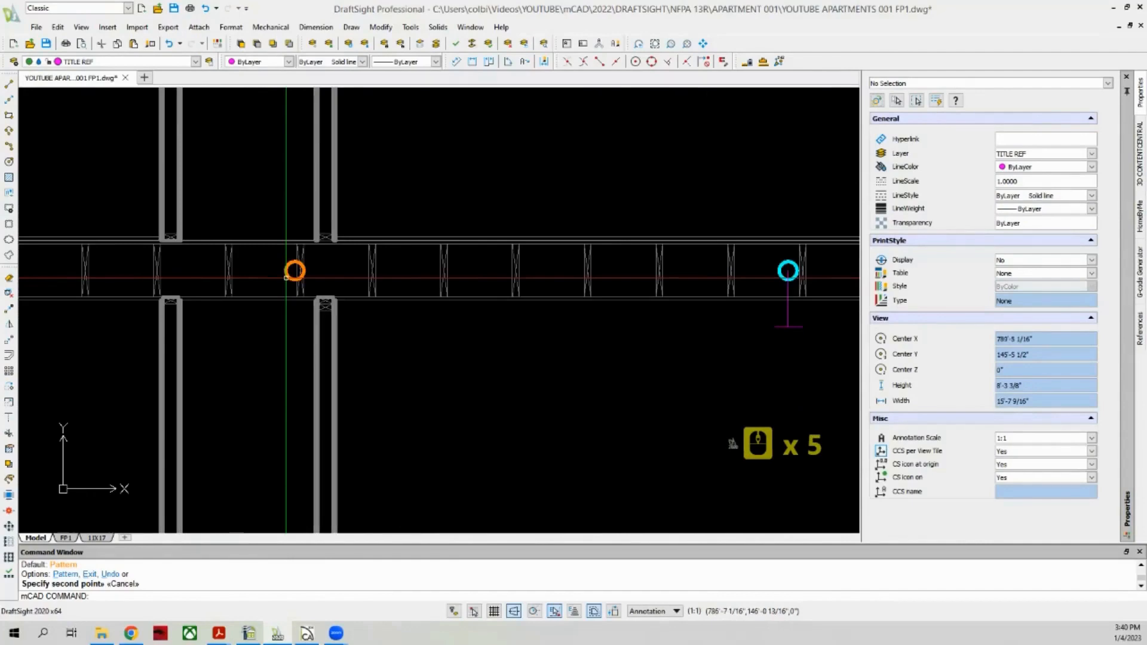
{"action": "left_click", "coordinate": [225, 273]}
{"action": "key", "text": "Escape"}
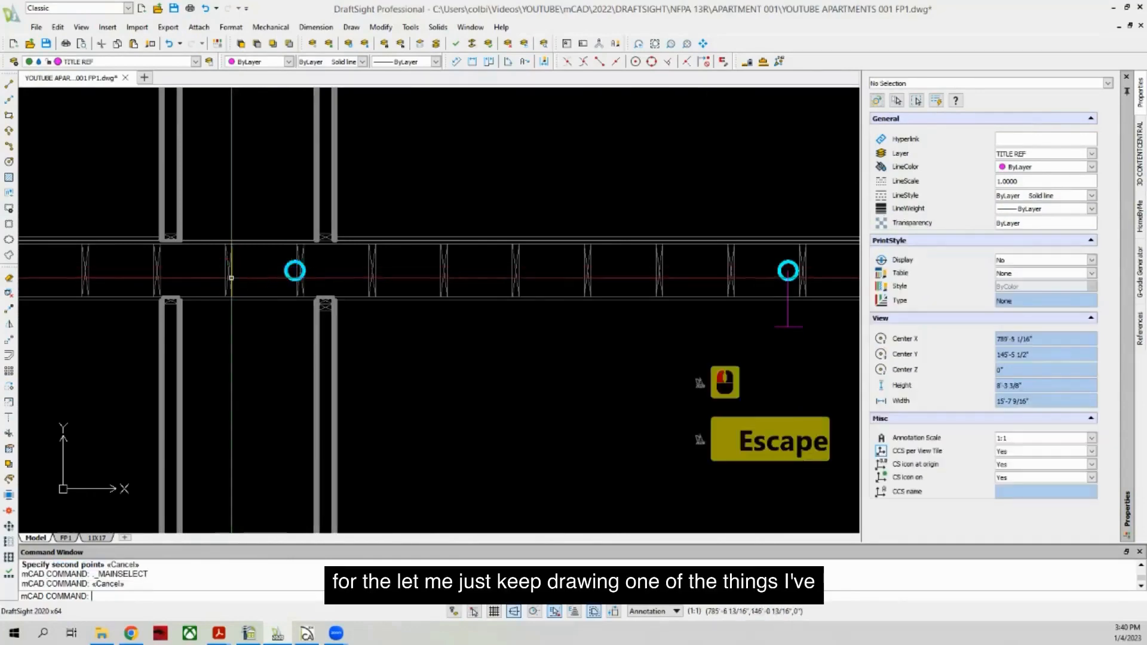
Step: Examine the floor plans along the section line to compare the branch pipes crossing it with the section
{"action": "scroll", "coordinate": [272, 262], "scroll_direction": "down", "scroll_amount": 14}
{"action": "scroll", "coordinate": [270, 262], "scroll_direction": "down", "scroll_amount": 3}
{"action": "scroll", "coordinate": [438, 338], "scroll_direction": "up", "scroll_amount": 14}
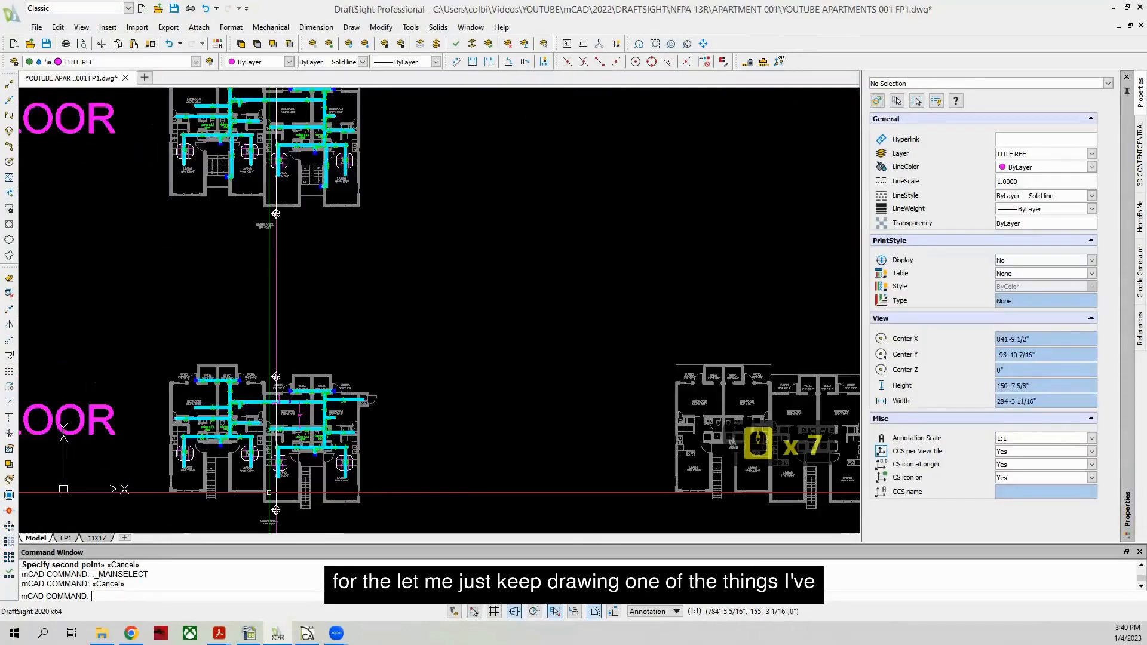
{"action": "scroll", "coordinate": [438, 338], "scroll_direction": "up", "scroll_amount": 4}
{"action": "scroll", "coordinate": [438, 338], "scroll_direction": "down", "scroll_amount": 7}
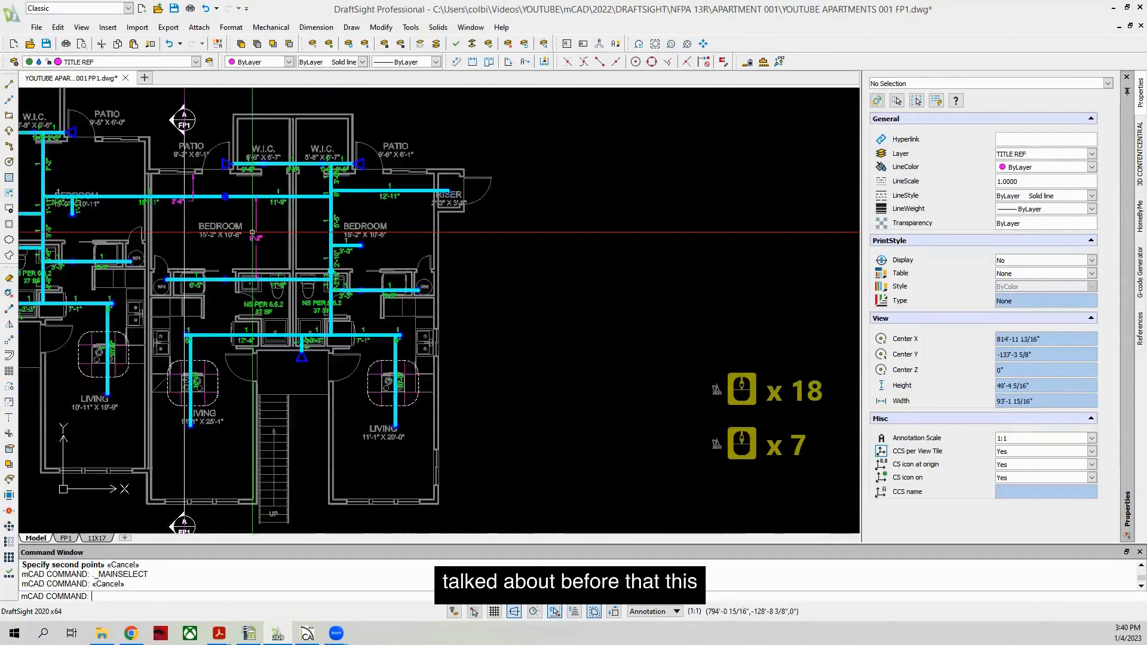
{"action": "scroll", "coordinate": [199, 288], "scroll_direction": "up", "scroll_amount": 3}
{"action": "scroll", "coordinate": [198, 328], "scroll_direction": "up", "scroll_amount": 2}
{"action": "scroll", "coordinate": [212, 260], "scroll_direction": "down", "scroll_amount": 4}
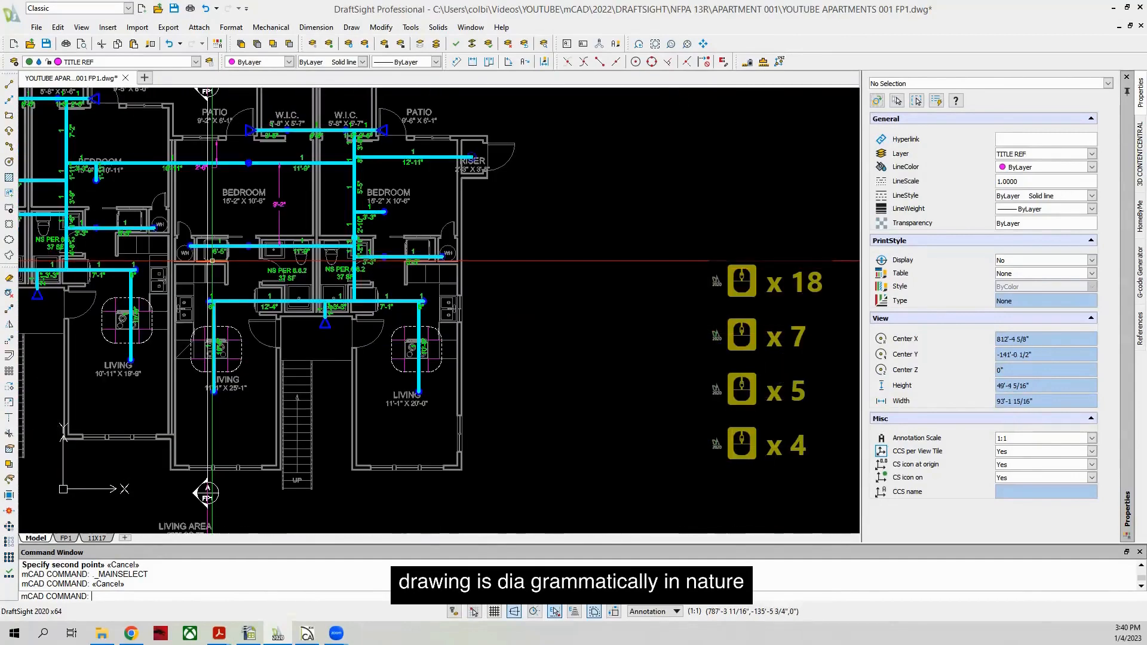
{"action": "scroll", "coordinate": [212, 261], "scroll_direction": "down", "scroll_amount": 2}
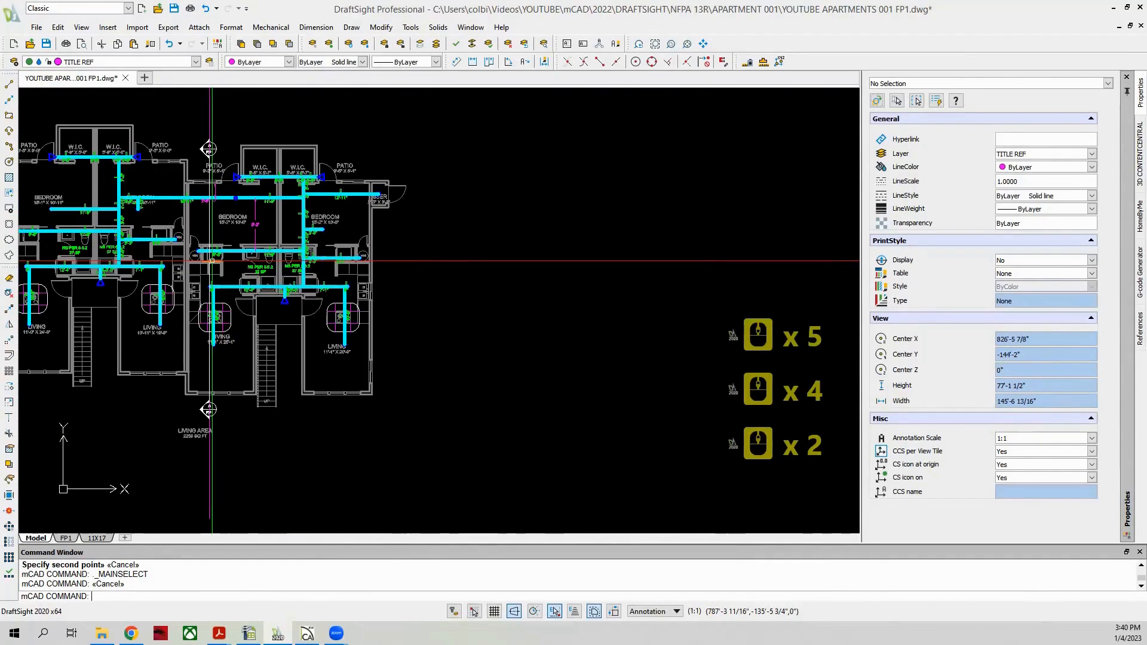
{"action": "scroll", "coordinate": [212, 260], "scroll_direction": "down", "scroll_amount": 6}
{"action": "scroll", "coordinate": [207, 154], "scroll_direction": "up", "scroll_amount": 6}
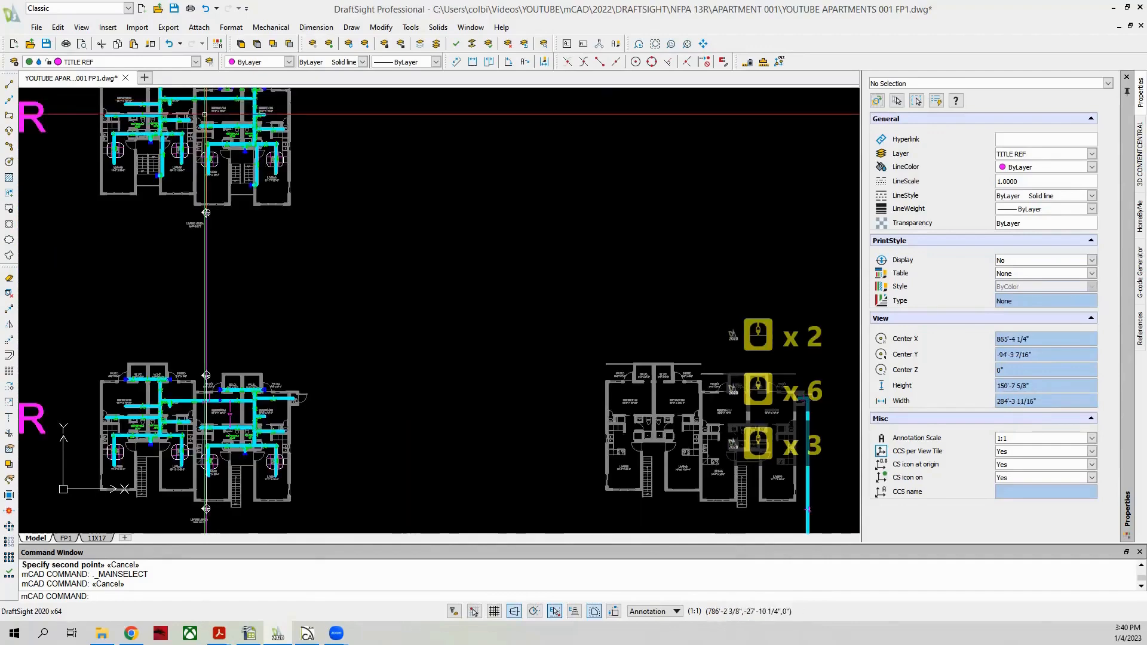
{"action": "scroll", "coordinate": [211, 257], "scroll_direction": "down", "scroll_amount": 3}
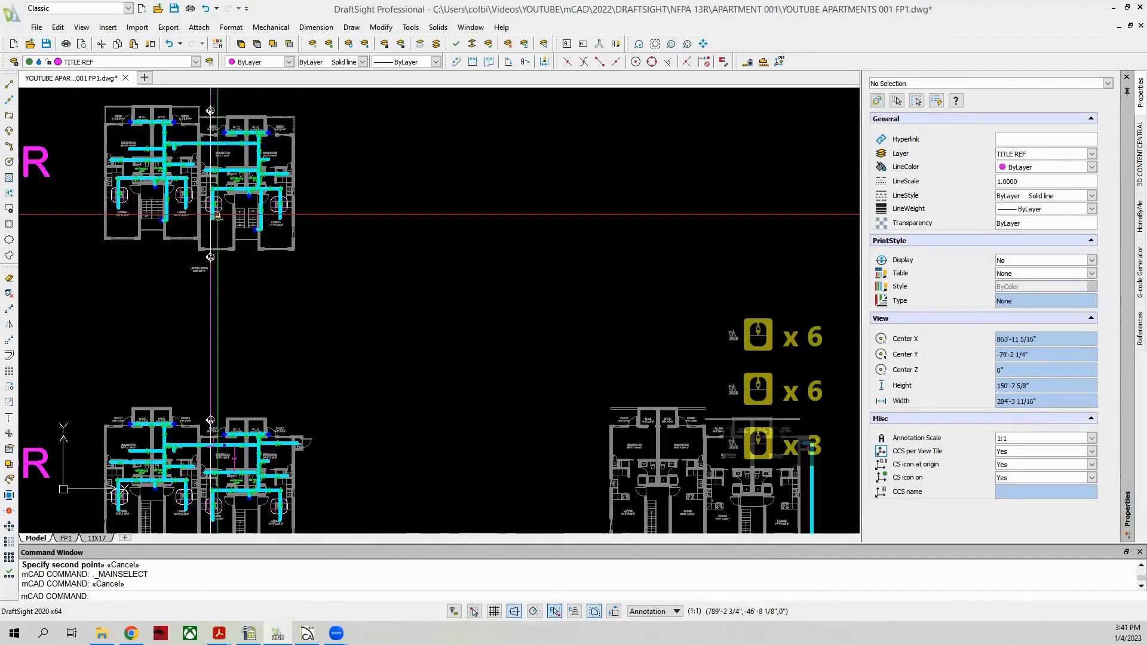
Step: Move the vertical section line that crosses the floor plans 12" to the right
{"action": "scroll", "coordinate": [210, 159], "scroll_direction": "down", "scroll_amount": 3}
{"action": "scroll", "coordinate": [203, 154], "scroll_direction": "up", "scroll_amount": 6}
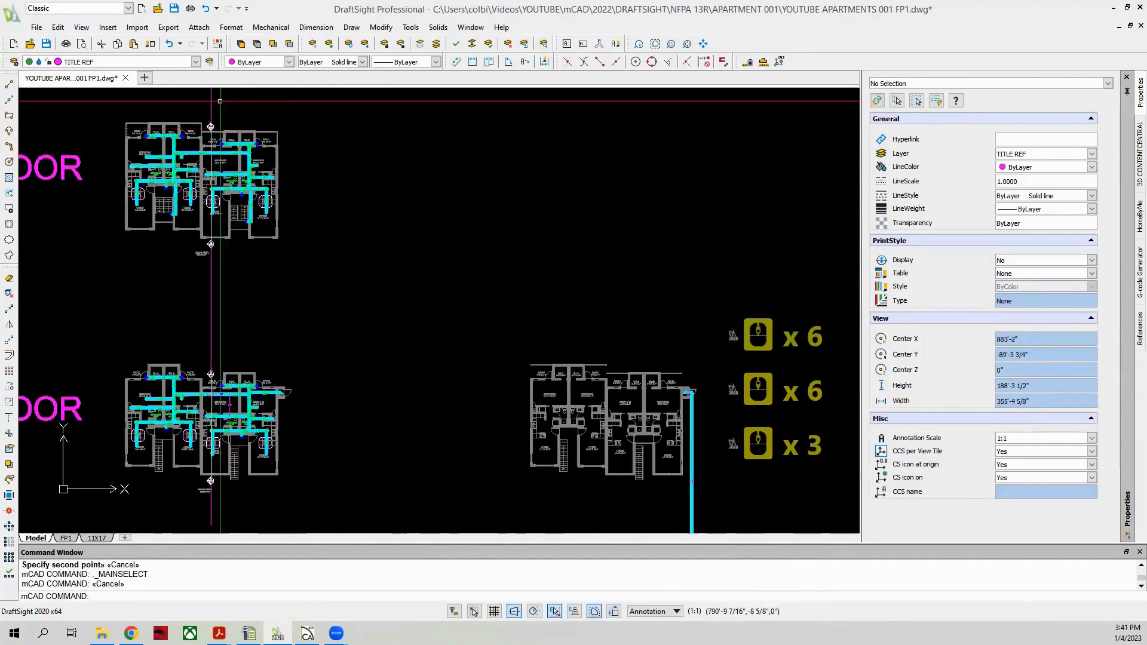
{"action": "scroll", "coordinate": [171, 229], "scroll_direction": "down", "scroll_amount": 3}
{"action": "scroll", "coordinate": [150, 294], "scroll_direction": "up", "scroll_amount": 2}
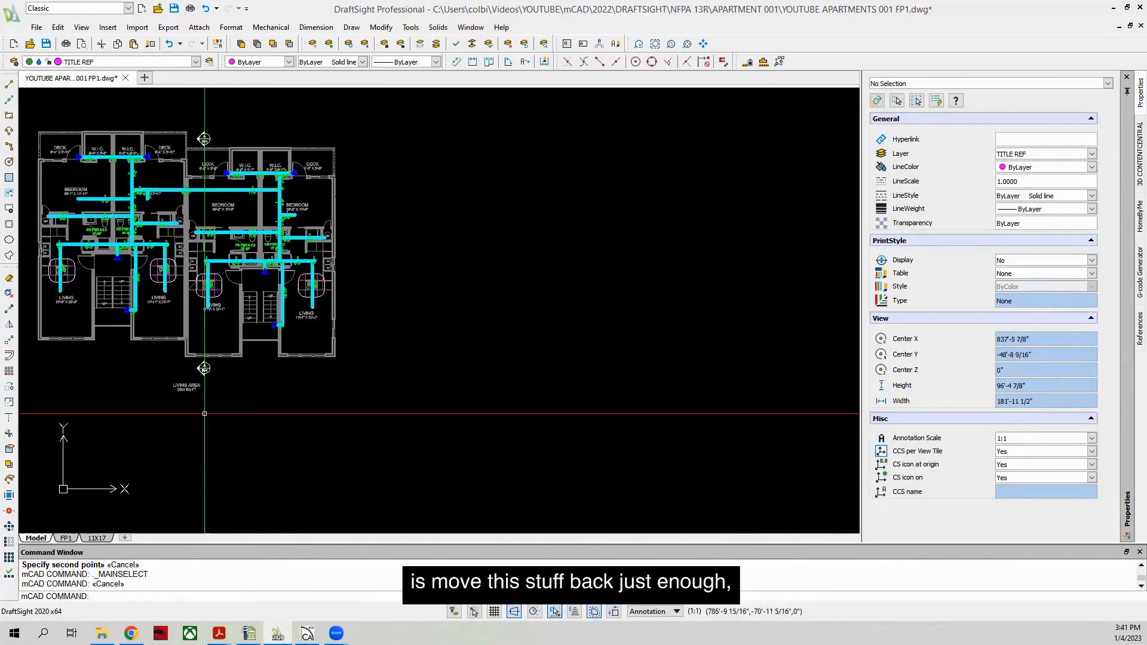
{"action": "left_click", "coordinate": [205, 414]}
{"action": "left_click", "coordinate": [9, 340]}
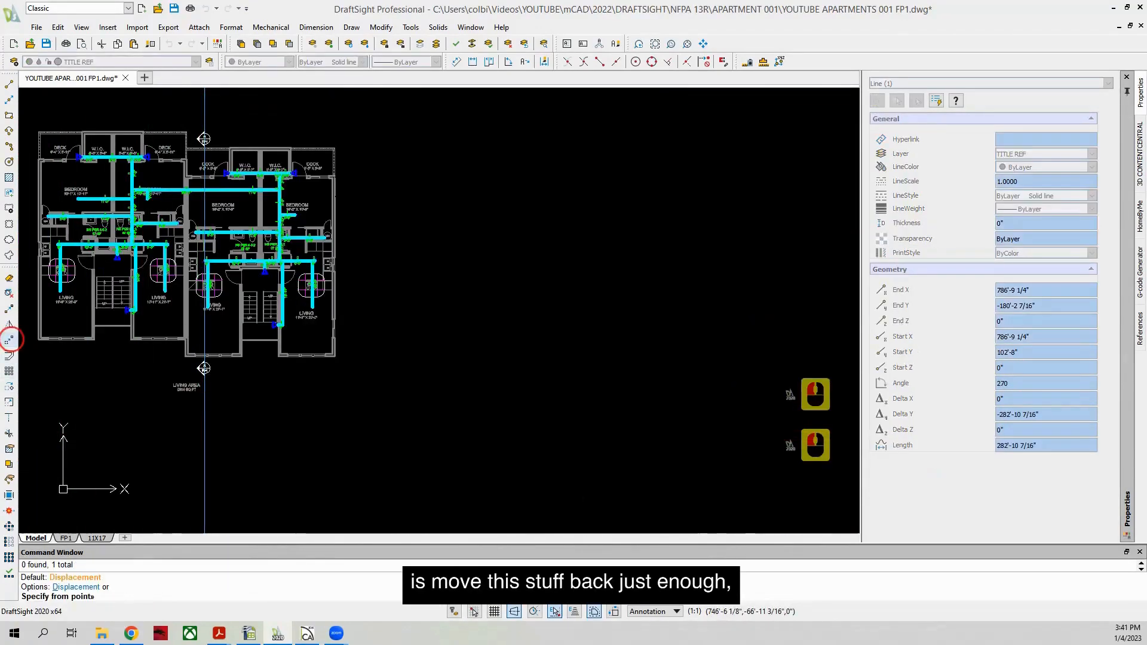
{"action": "scroll", "coordinate": [143, 390], "scroll_direction": "up", "scroll_amount": 3}
{"action": "left_click", "coordinate": [172, 472]}
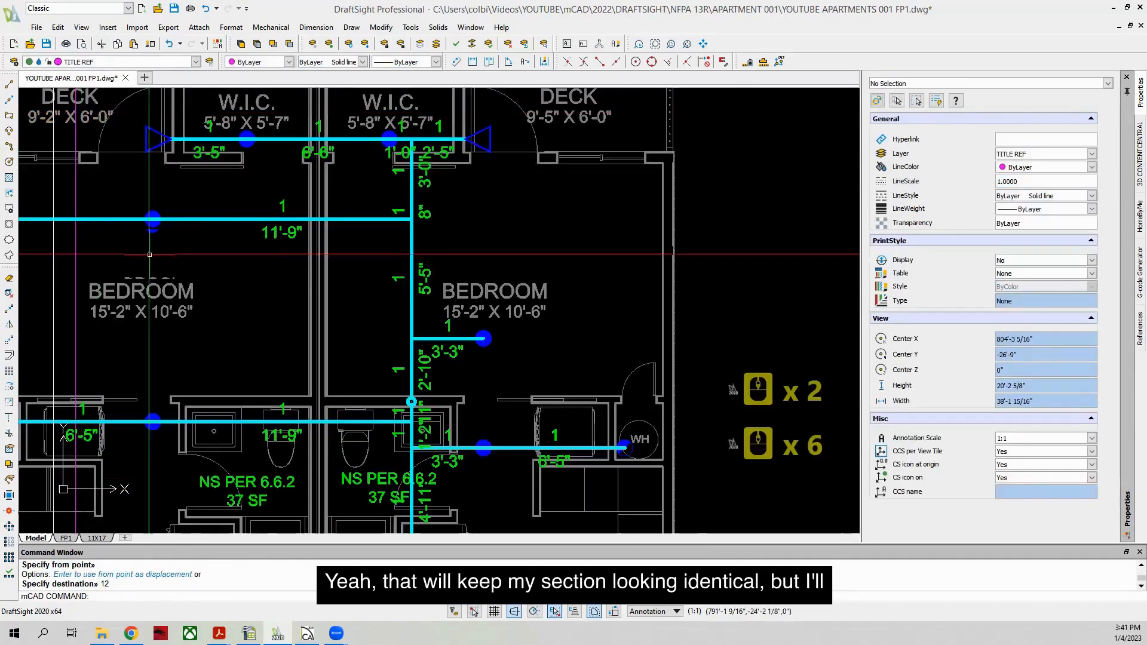
Step: Move the A/FP1 section markers on all floor plans 12" to the right, onto the section line
{"action": "scroll", "coordinate": [147, 254], "scroll_direction": "down", "scroll_amount": 3}
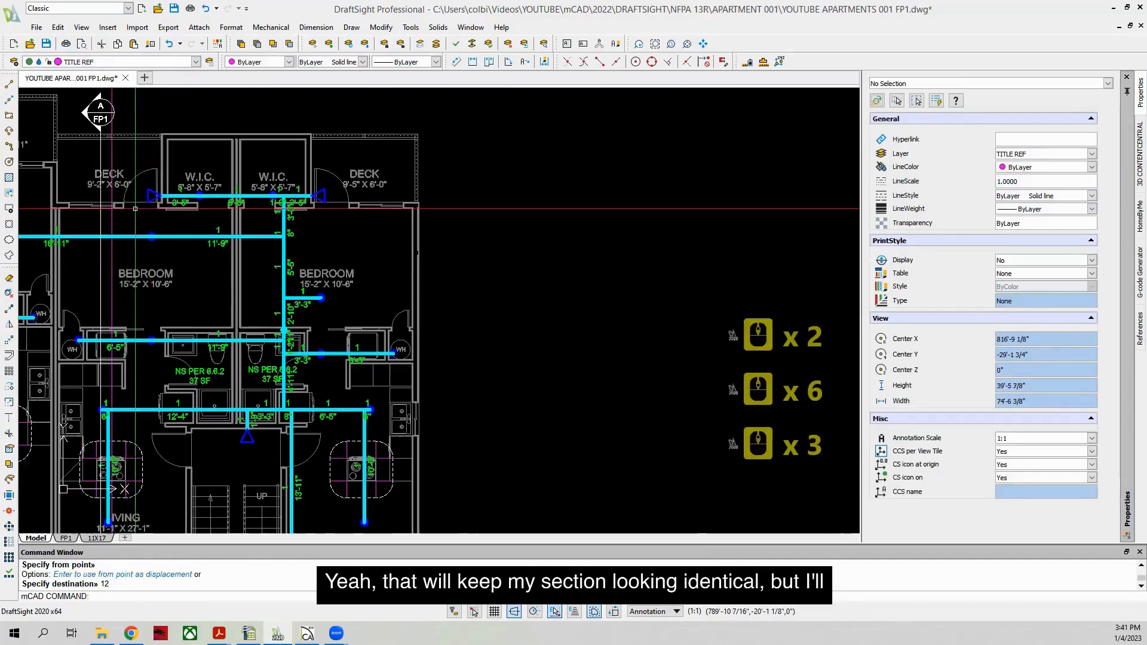
{"action": "scroll", "coordinate": [135, 208], "scroll_direction": "down", "scroll_amount": 4}
{"action": "scroll", "coordinate": [98, 250], "scroll_direction": "up", "scroll_amount": 4}
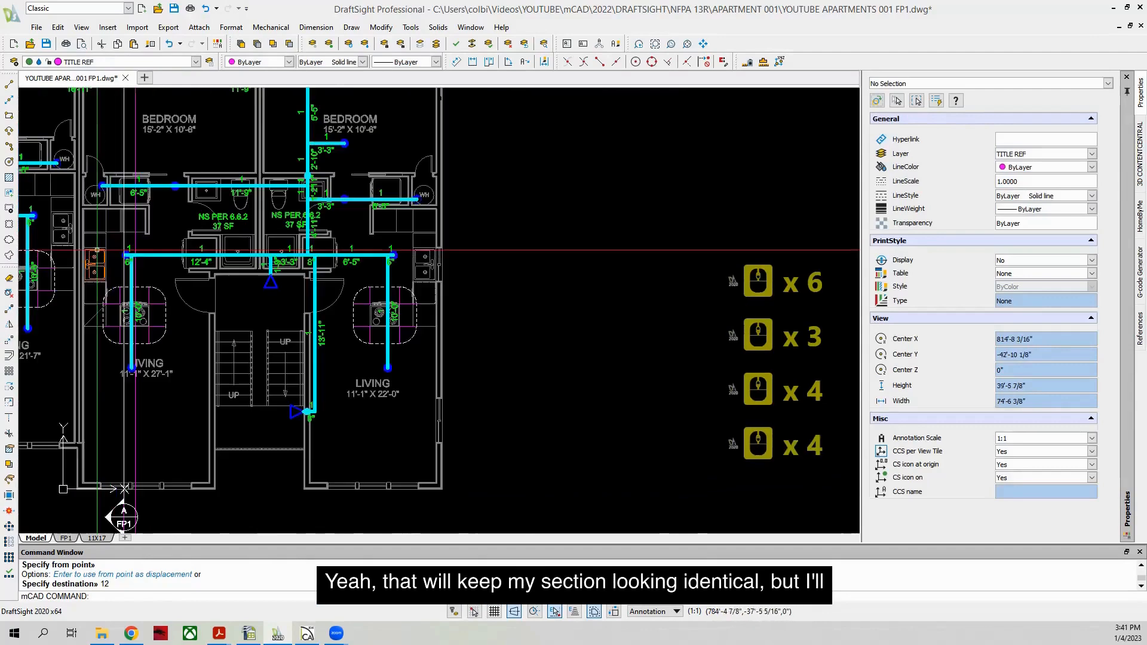
{"action": "scroll", "coordinate": [97, 250], "scroll_direction": "down", "scroll_amount": 2}
{"action": "scroll", "coordinate": [126, 288], "scroll_direction": "up", "scroll_amount": 3}
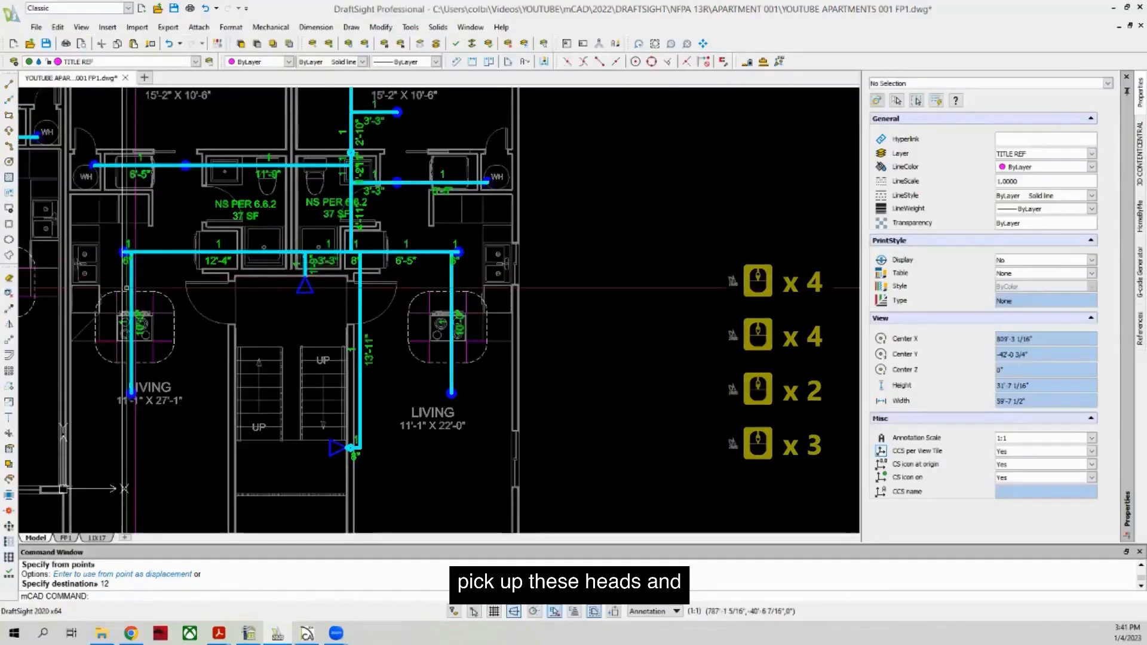
{"action": "scroll", "coordinate": [126, 287], "scroll_direction": "down", "scroll_amount": 2}
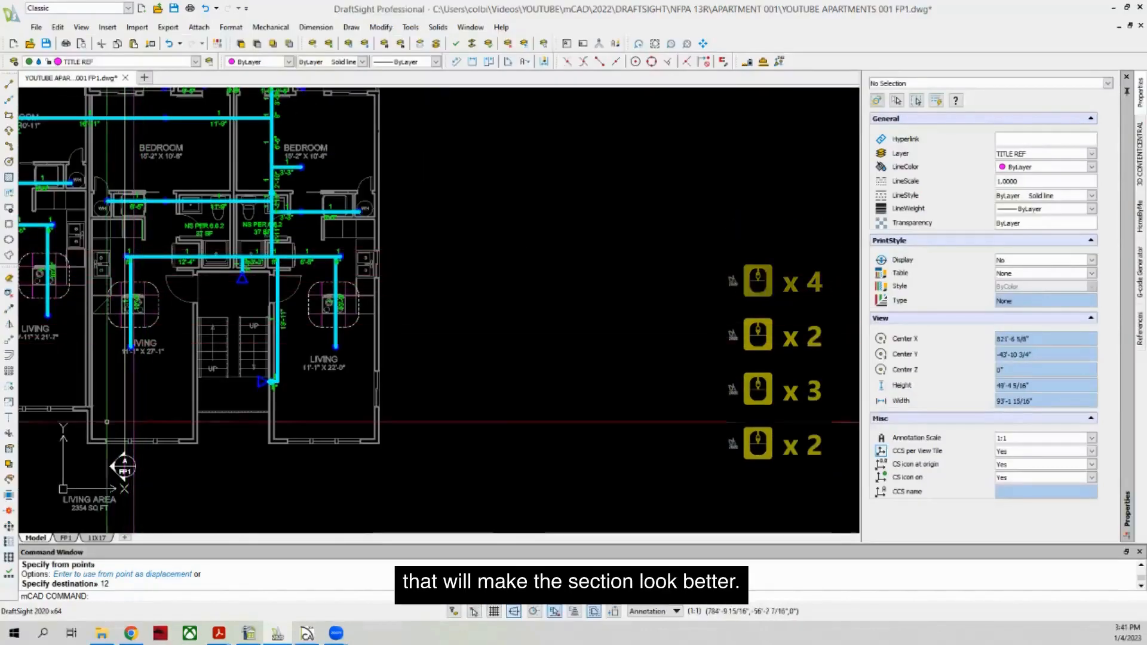
{"action": "scroll", "coordinate": [107, 337], "scroll_direction": "up", "scroll_amount": 7}
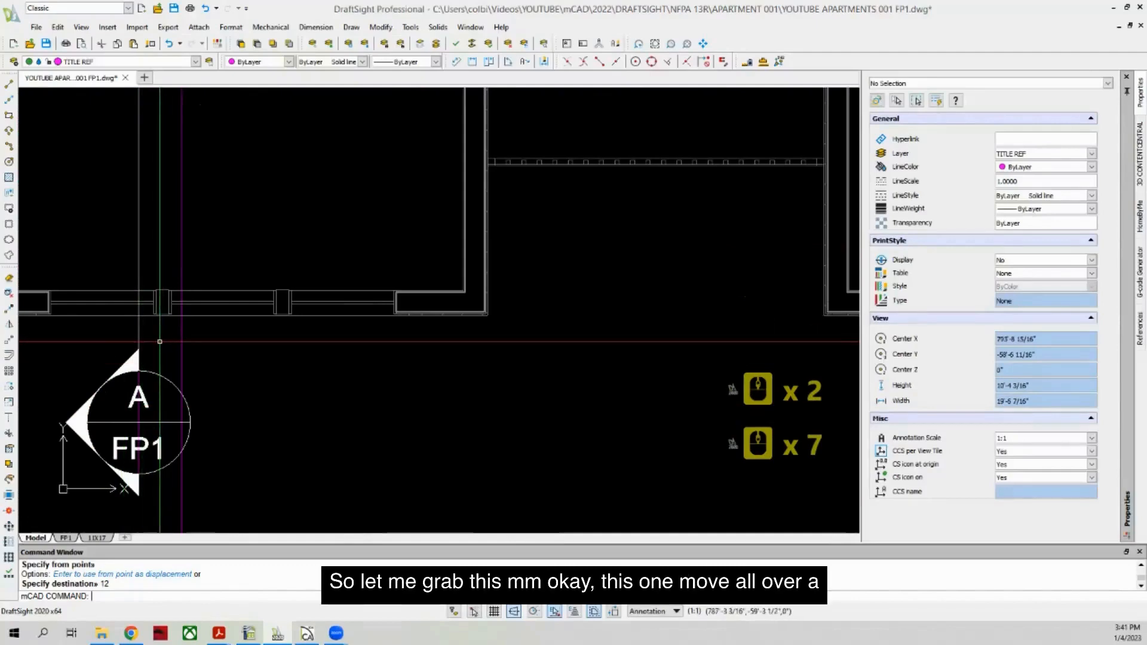
{"action": "left_click_drag", "start_coordinate": [159, 341], "coordinate": [84, 475]}
{"action": "scroll", "coordinate": [95, 475], "scroll_direction": "down", "scroll_amount": 8}
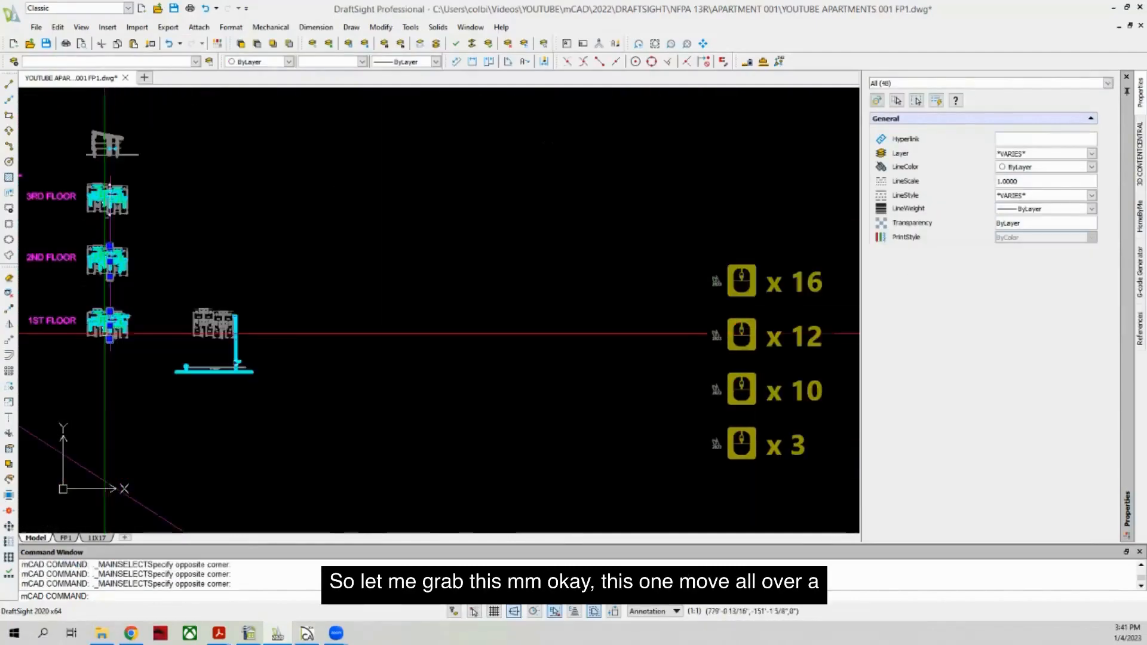
{"action": "scroll", "coordinate": [113, 215], "scroll_direction": "up", "scroll_amount": 13}
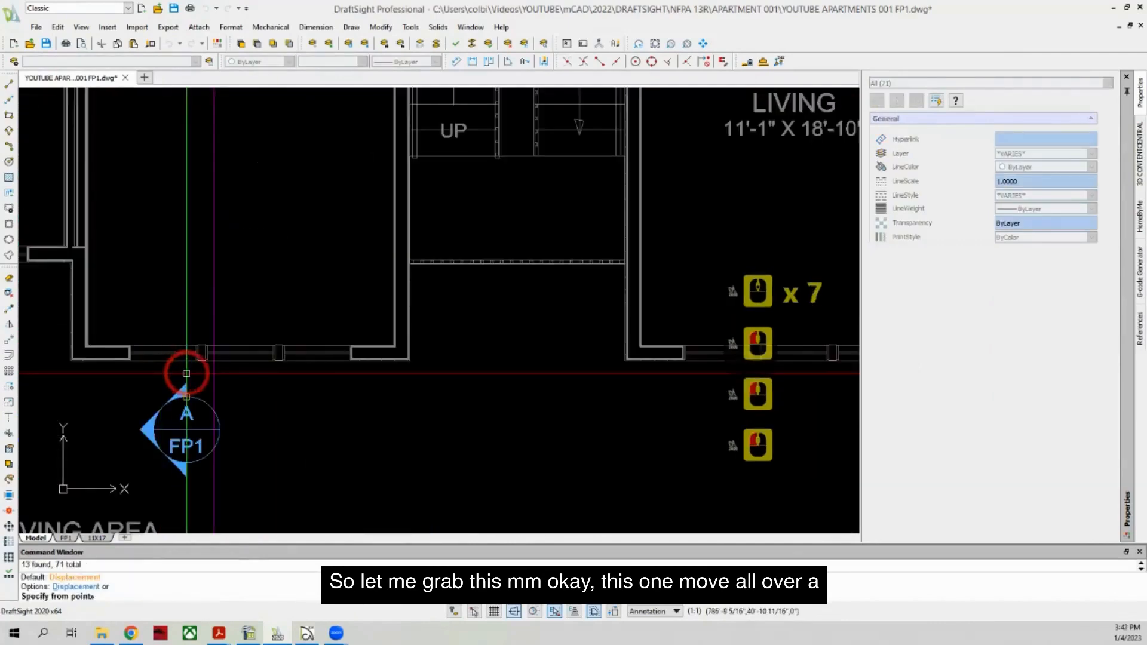
{"action": "left_click", "coordinate": [187, 374]}
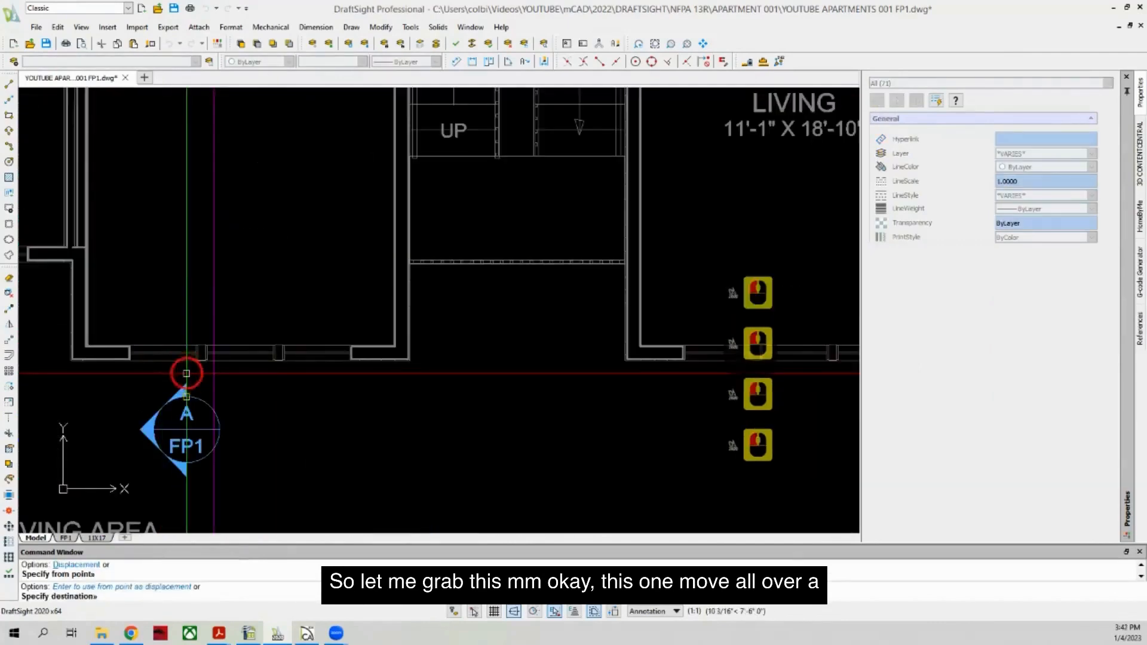
{"action": "type", "text": "12"}
{"action": "key", "text": "Return"}
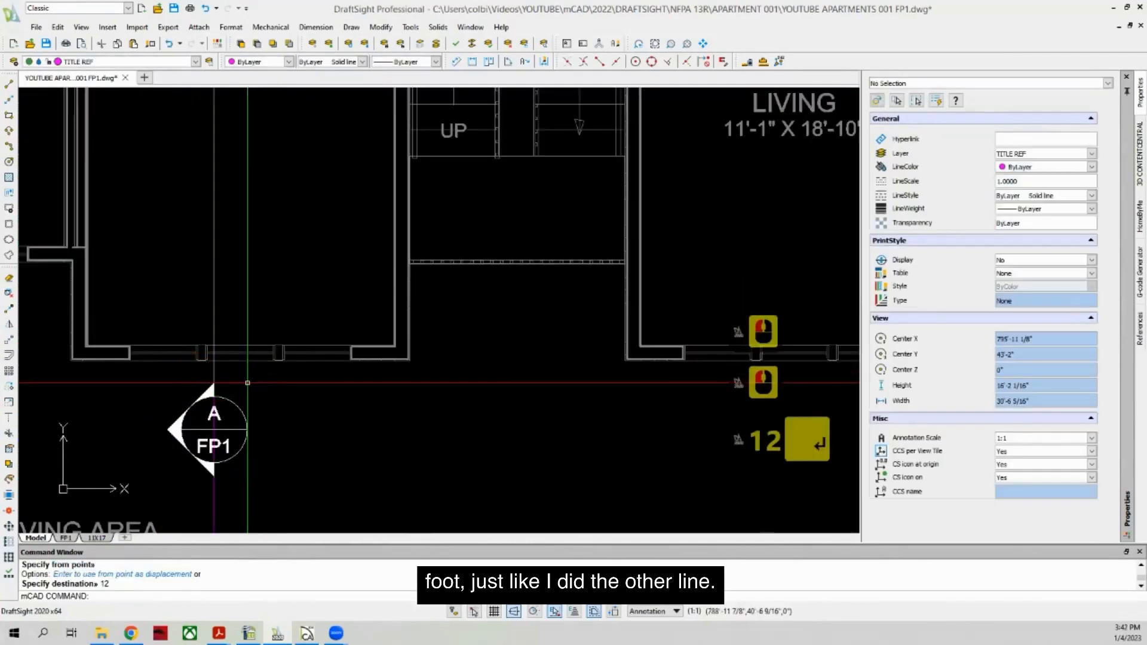
{"action": "key", "text": "Escape"}
Step: Add a vertical linear dimension on the first-floor plan between the bathroom branch line head and the kitchen branch pipe below it
{"action": "scroll", "coordinate": [171, 269], "scroll_direction": "down", "scroll_amount": 10}
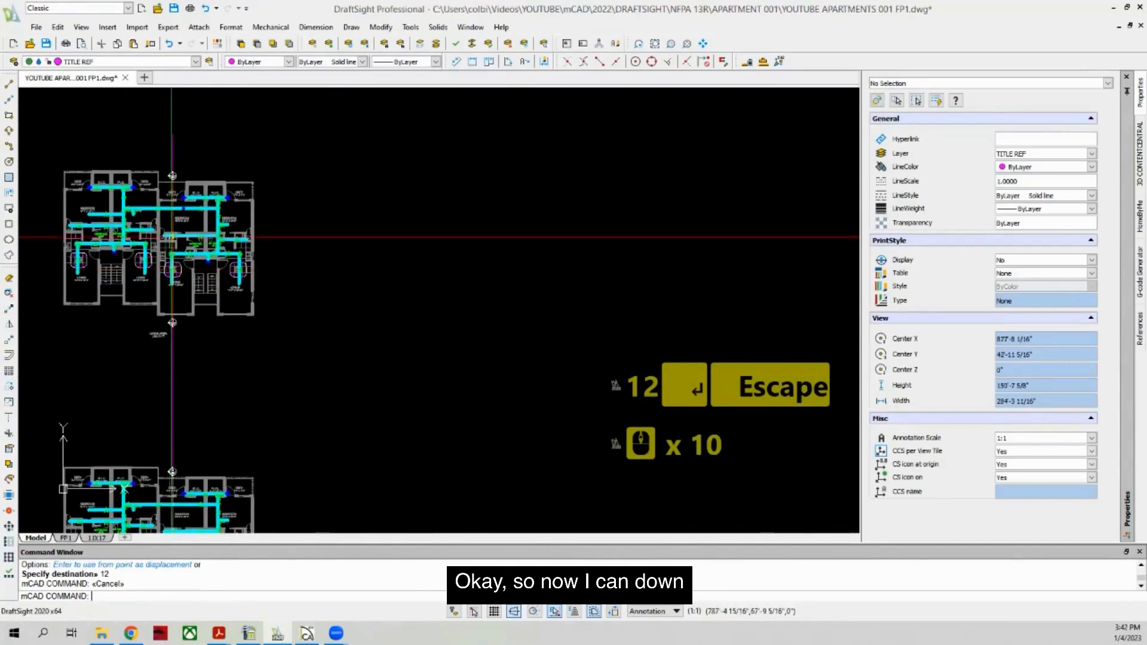
{"action": "scroll", "coordinate": [172, 237], "scroll_direction": "down", "scroll_amount": 3}
{"action": "scroll", "coordinate": [172, 240], "scroll_direction": "up", "scroll_amount": 2}
{"action": "scroll", "coordinate": [167, 184], "scroll_direction": "down", "scroll_amount": 3}
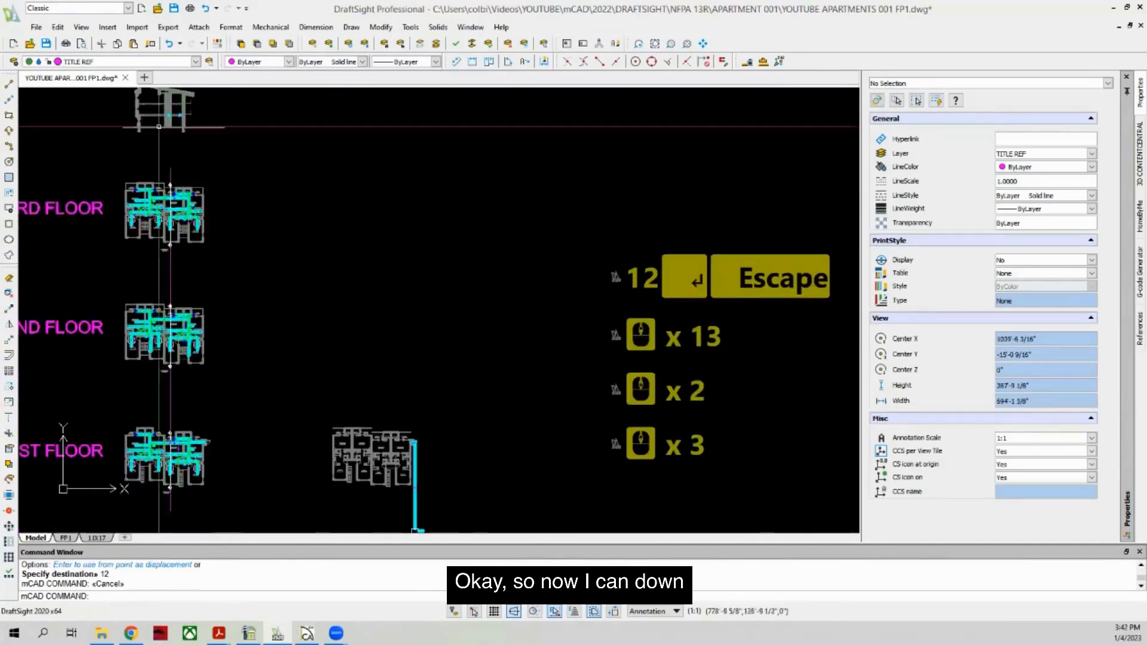
{"action": "scroll", "coordinate": [160, 440], "scroll_direction": "up", "scroll_amount": 12}
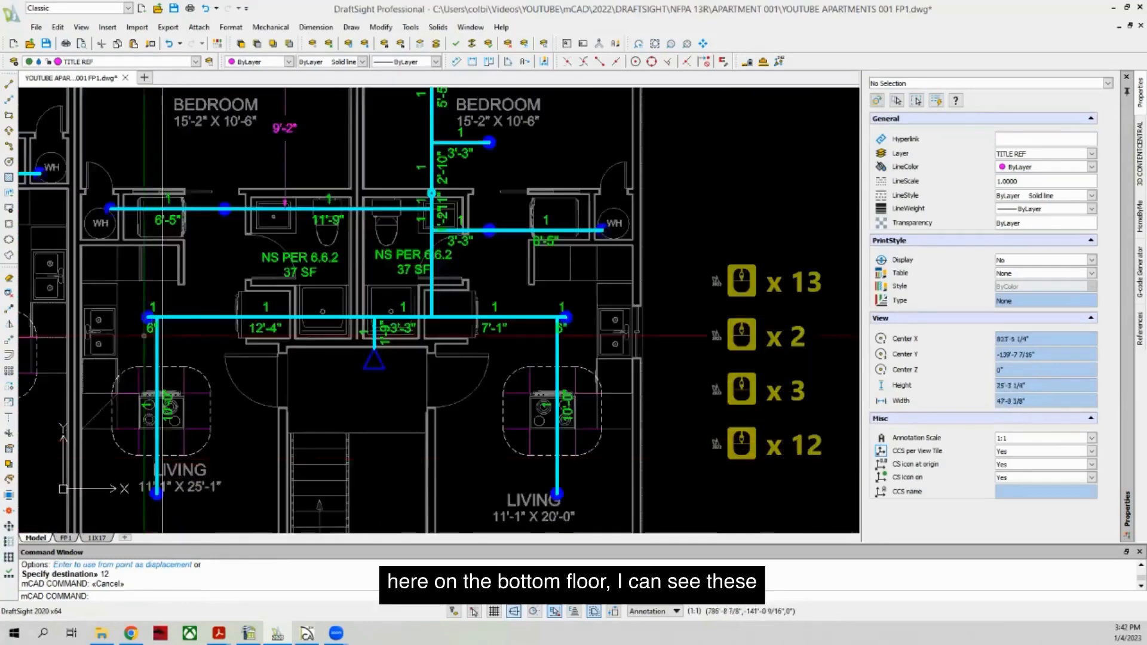
{"action": "scroll", "coordinate": [144, 337], "scroll_direction": "down", "scroll_amount": 4}
{"action": "scroll", "coordinate": [144, 431], "scroll_direction": "up", "scroll_amount": 4}
{"action": "scroll", "coordinate": [127, 428], "scroll_direction": "down", "scroll_amount": 3}
{"action": "scroll", "coordinate": [136, 282], "scroll_direction": "up", "scroll_amount": 3}
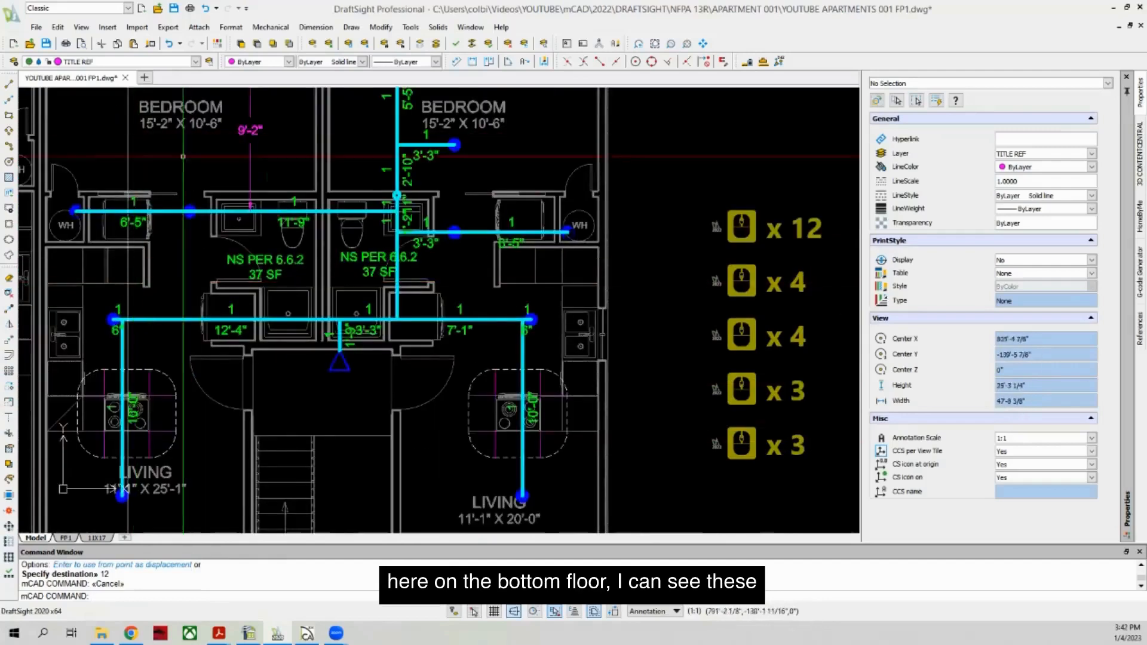
{"action": "left_click", "coordinate": [473, 63]}
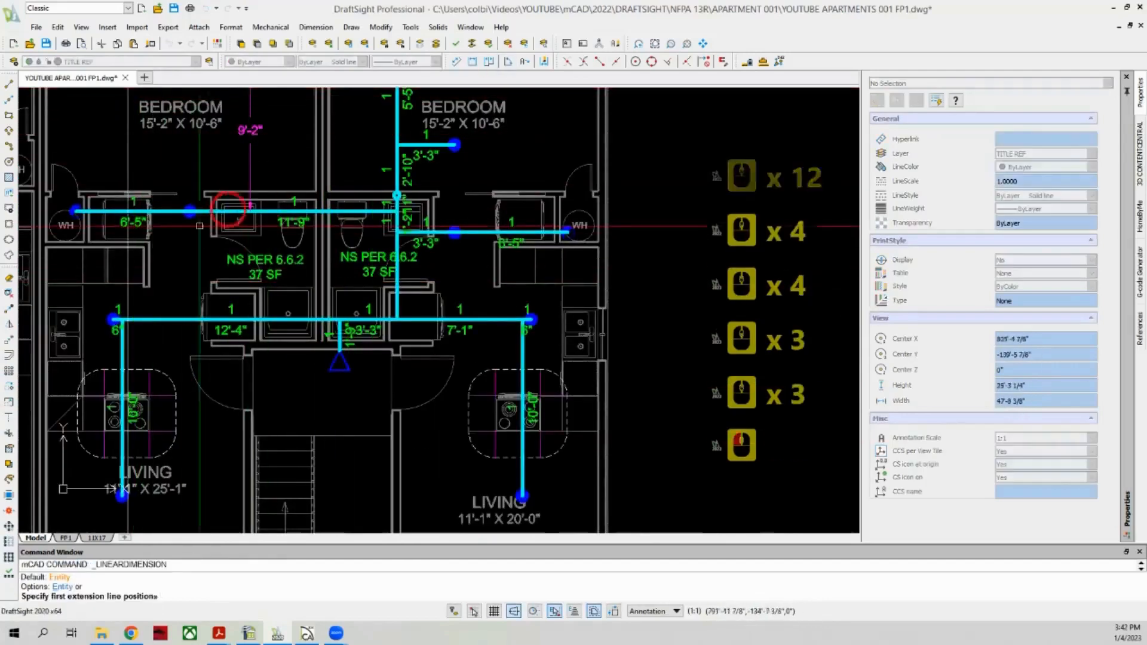
{"action": "left_click", "coordinate": [184, 320]}
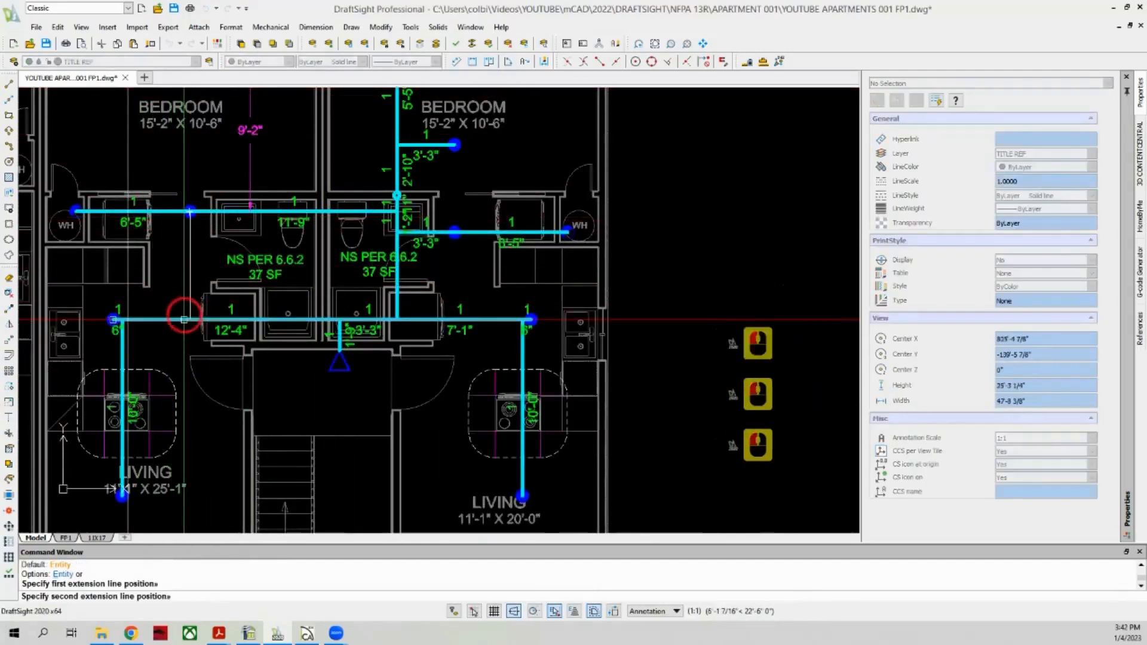
{"action": "left_click", "coordinate": [189, 211]}
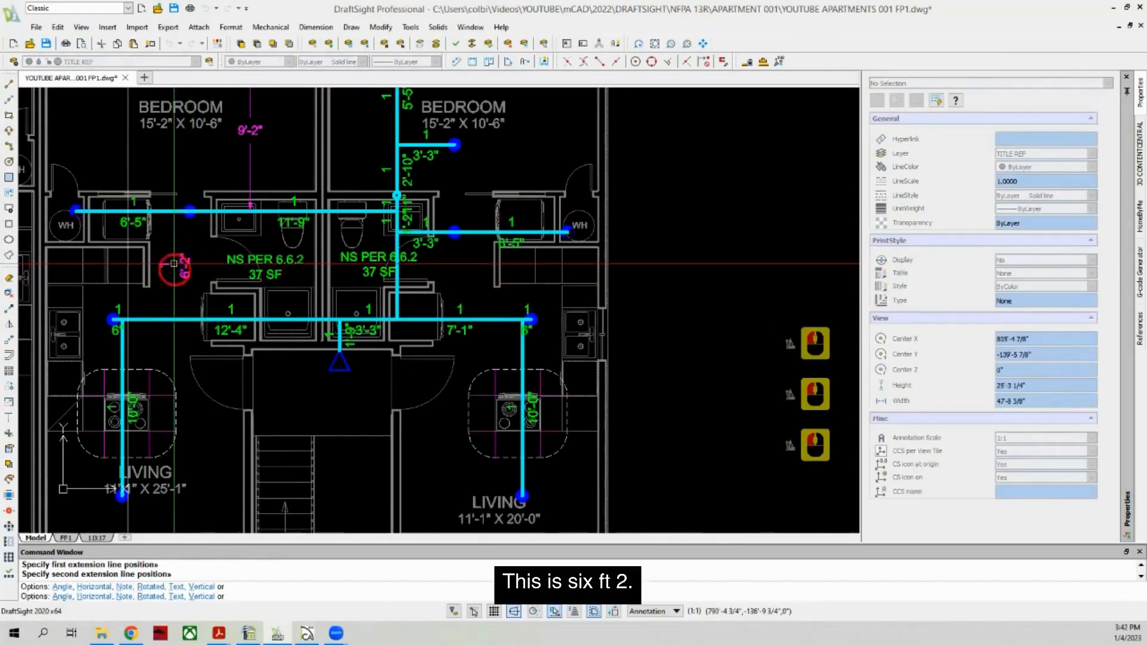
{"action": "left_click", "coordinate": [174, 263]}
{"action": "left_click", "coordinate": [147, 47]}
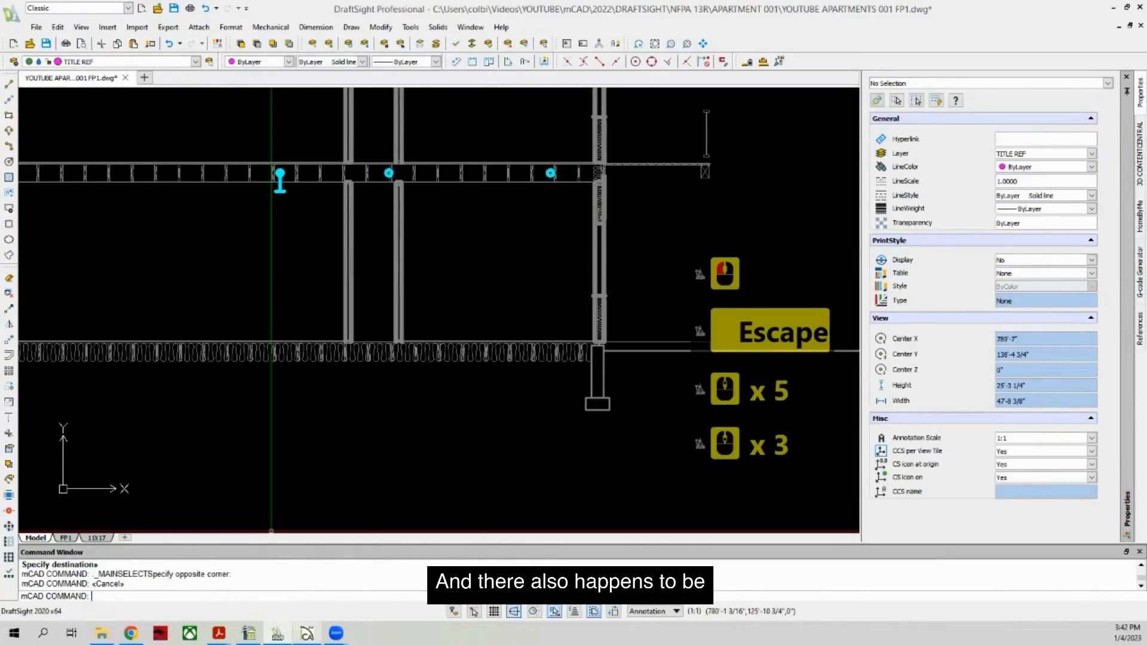
Step: Compare the building section with the first-floor plan, checking the living room pipe and its end head along the section line
{"action": "mouse_move", "coordinate": [278, 633]}
{"action": "scroll", "coordinate": [255, 227], "scroll_direction": "down", "scroll_amount": 9}
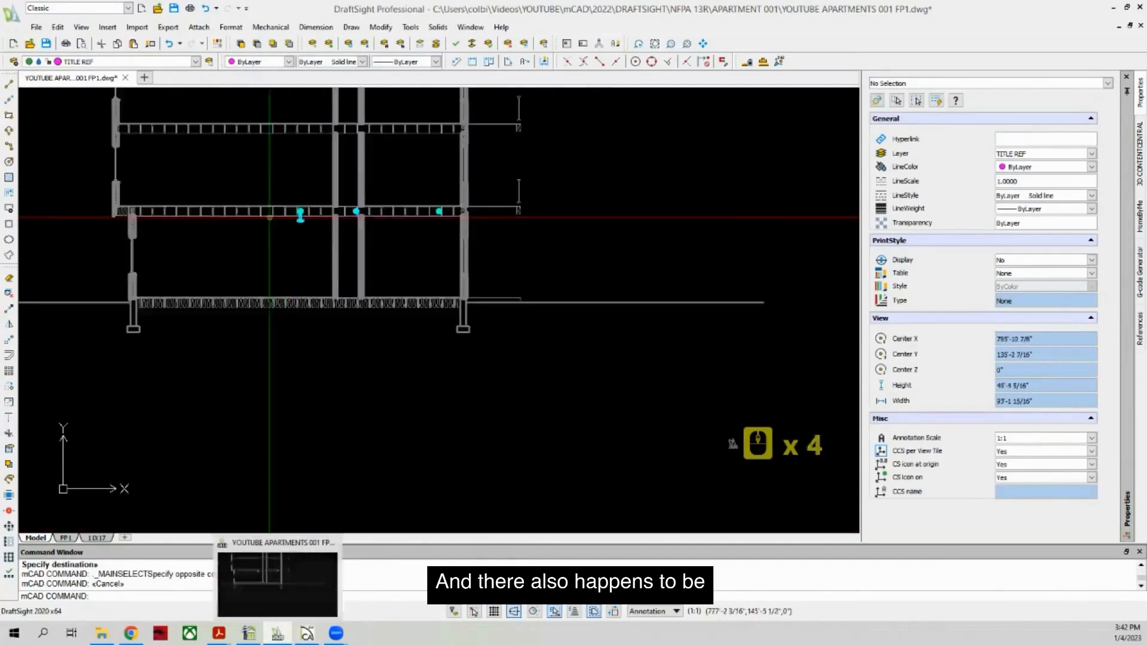
{"action": "scroll", "coordinate": [273, 333], "scroll_direction": "down", "scroll_amount": 3}
{"action": "scroll", "coordinate": [278, 258], "scroll_direction": "up", "scroll_amount": 15}
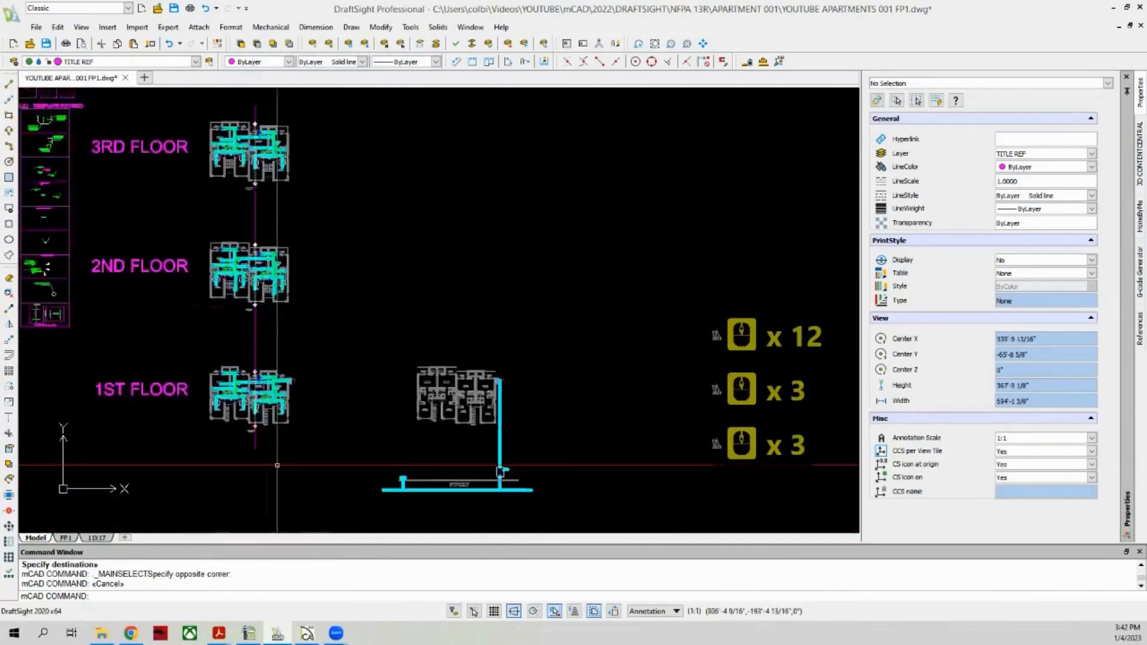
{"action": "scroll", "coordinate": [278, 258], "scroll_direction": "up", "scroll_amount": 1}
{"action": "scroll", "coordinate": [265, 278], "scroll_direction": "down", "scroll_amount": 1}
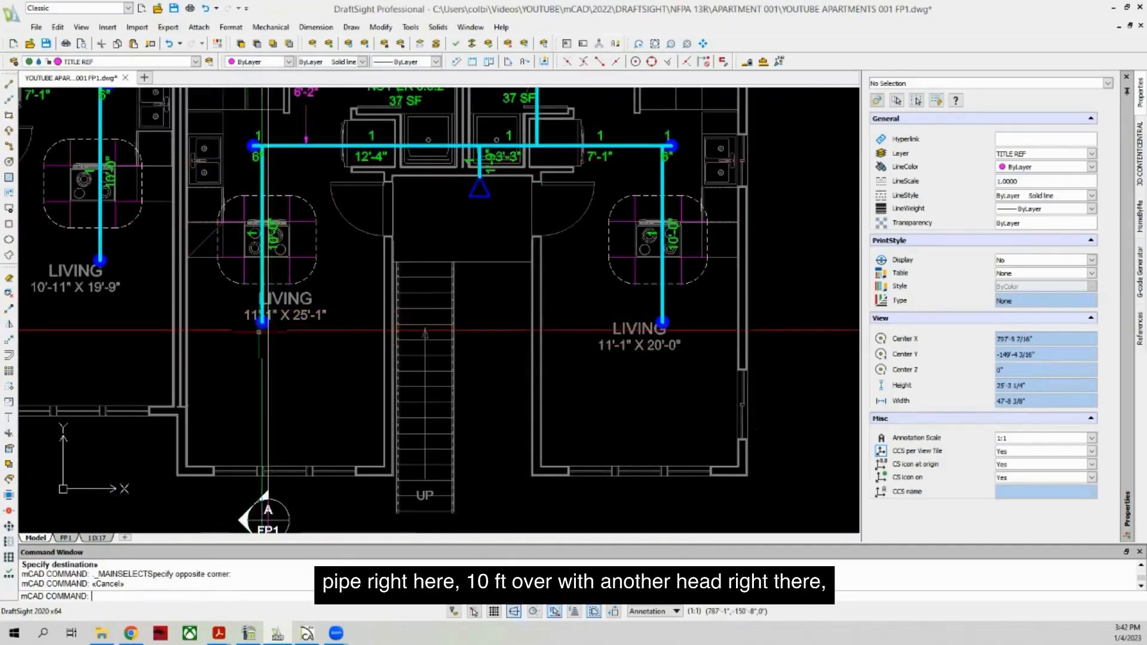
{"action": "scroll", "coordinate": [251, 326], "scroll_direction": "down", "scroll_amount": 13}
{"action": "scroll", "coordinate": [174, 355], "scroll_direction": "down", "scroll_amount": 3}
{"action": "scroll", "coordinate": [210, 257], "scroll_direction": "up", "scroll_amount": 16}
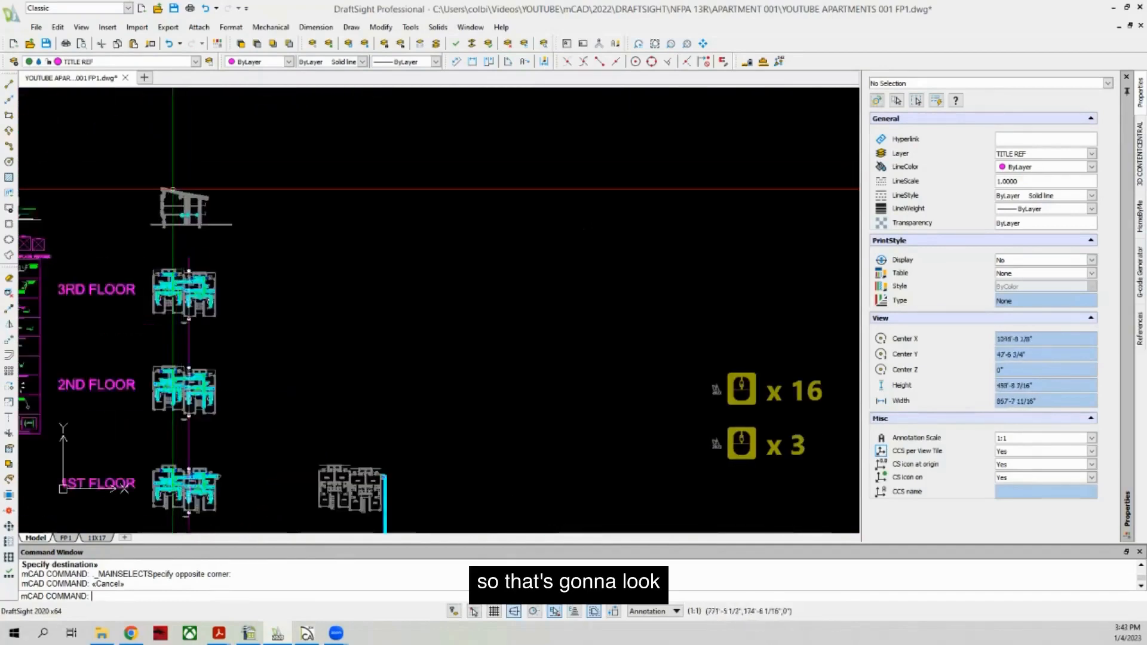
{"action": "scroll", "coordinate": [265, 247], "scroll_direction": "up", "scroll_amount": 1}
{"action": "scroll", "coordinate": [316, 236], "scroll_direction": "down", "scroll_amount": 4}
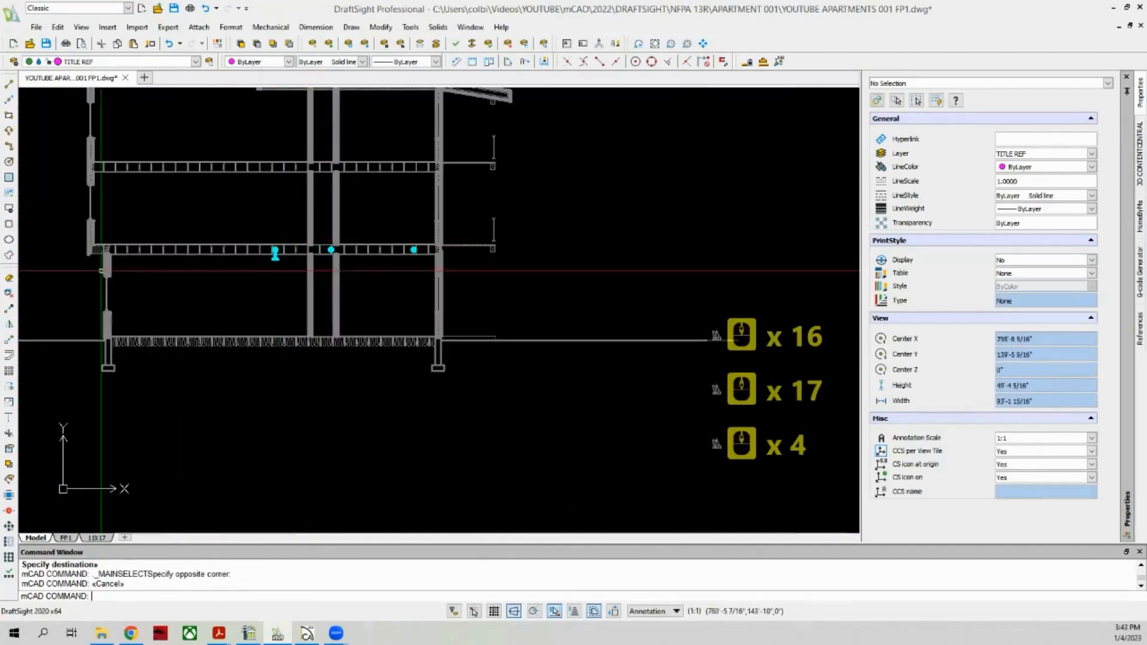
Step: Copy the first-floor sprinkler head and drop 10'-0" to the left in the building section, and connect both heads with a pipe
{"action": "left_click", "coordinate": [9, 308]}
{"action": "scroll", "coordinate": [273, 298], "scroll_direction": "up", "scroll_amount": 3}
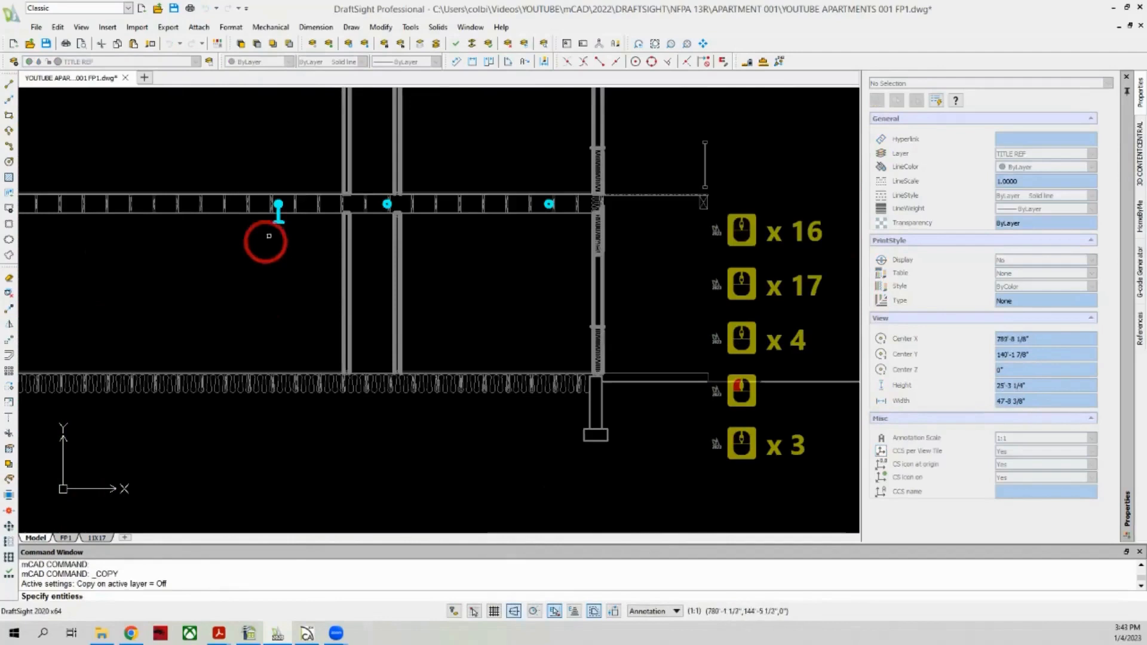
{"action": "left_click", "coordinate": [294, 228]}
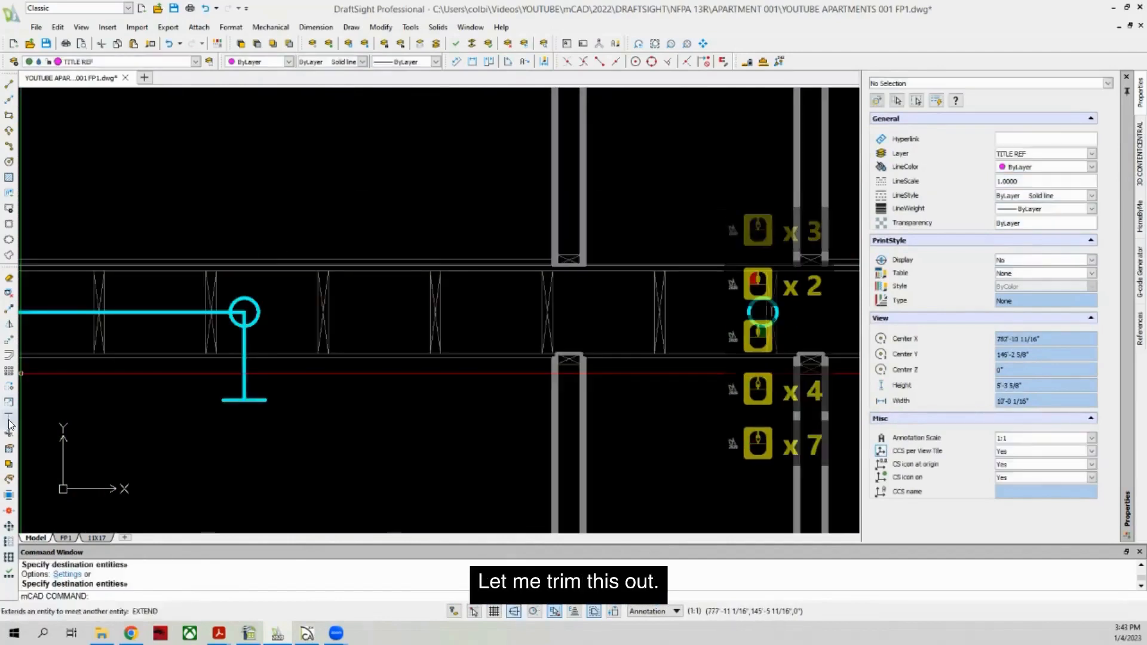
Step: Trim the horizontal pipe and the vertical drop inside the pipe circle at the original head, using the circle as cutting edge
{"action": "left_click", "coordinate": [9, 433]}
{"action": "scroll", "coordinate": [310, 305], "scroll_direction": "up", "scroll_amount": 3}
{"action": "left_click", "coordinate": [164, 336]}
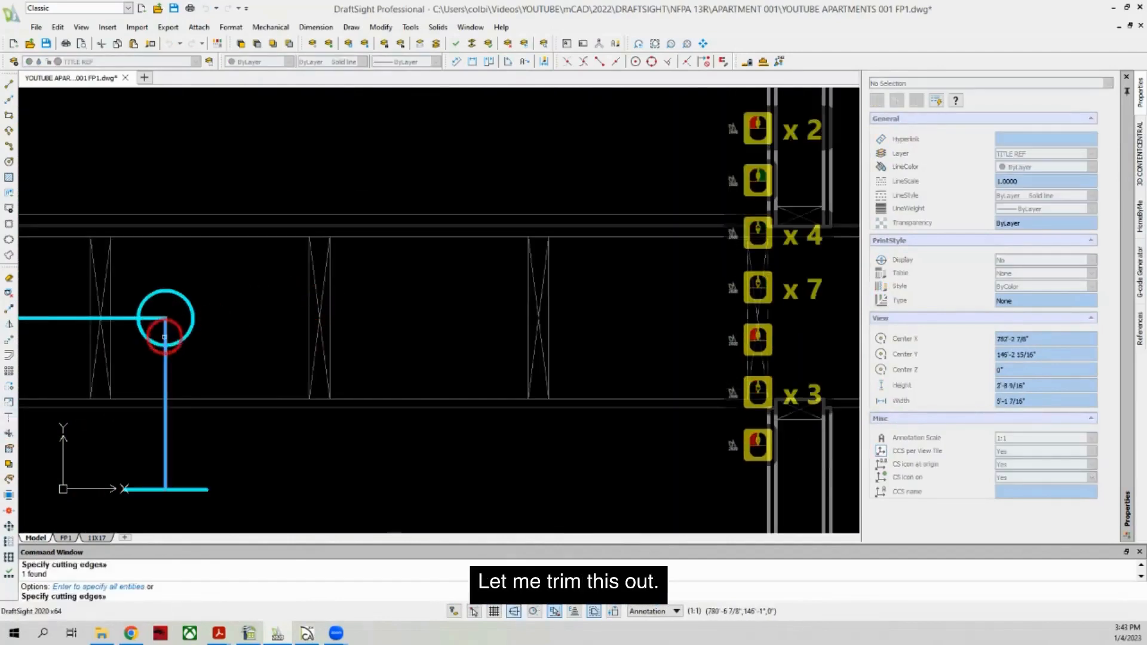
{"action": "left_click", "coordinate": [191, 329]}
{"action": "right_click", "coordinate": [183, 324]}
{"action": "left_click", "coordinate": [177, 316]}
{"action": "left_click", "coordinate": [158, 330]}
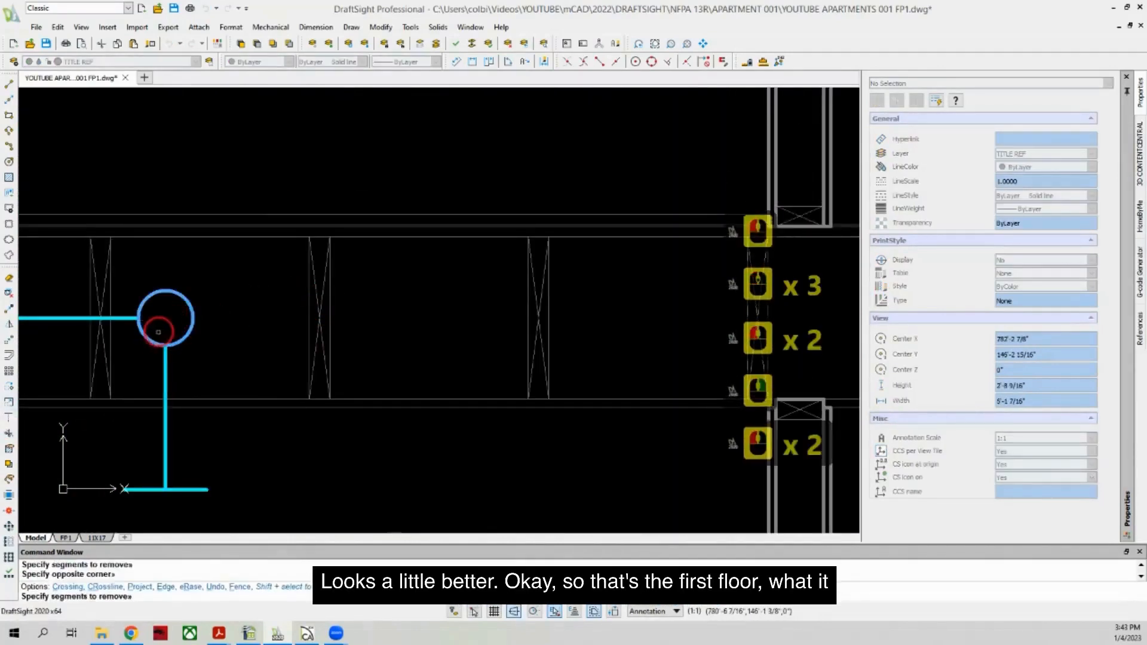
{"action": "right_click", "coordinate": [169, 288]}
Step: Review the first-floor piping in the building section and check the second-floor plan's heads and pipes along the section line
{"action": "scroll", "coordinate": [171, 282], "scroll_direction": "down", "scroll_amount": 4}
{"action": "scroll", "coordinate": [172, 281], "scroll_direction": "down", "scroll_amount": 10}
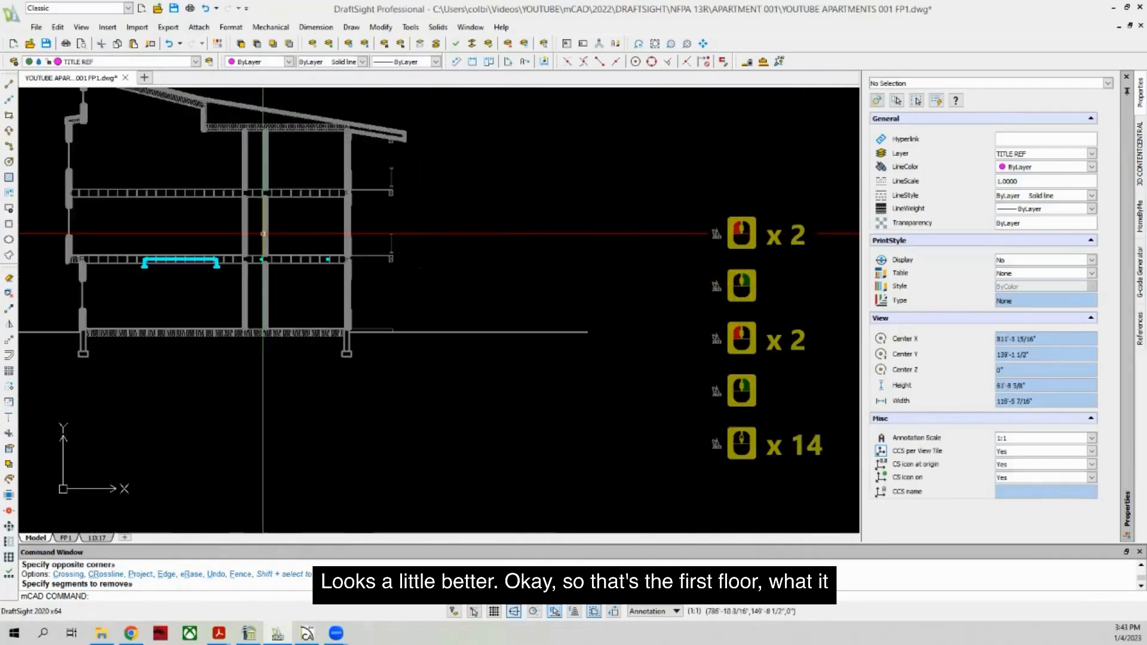
{"action": "scroll", "coordinate": [147, 232], "scroll_direction": "up", "scroll_amount": 2}
{"action": "scroll", "coordinate": [146, 271], "scroll_direction": "down", "scroll_amount": 1}
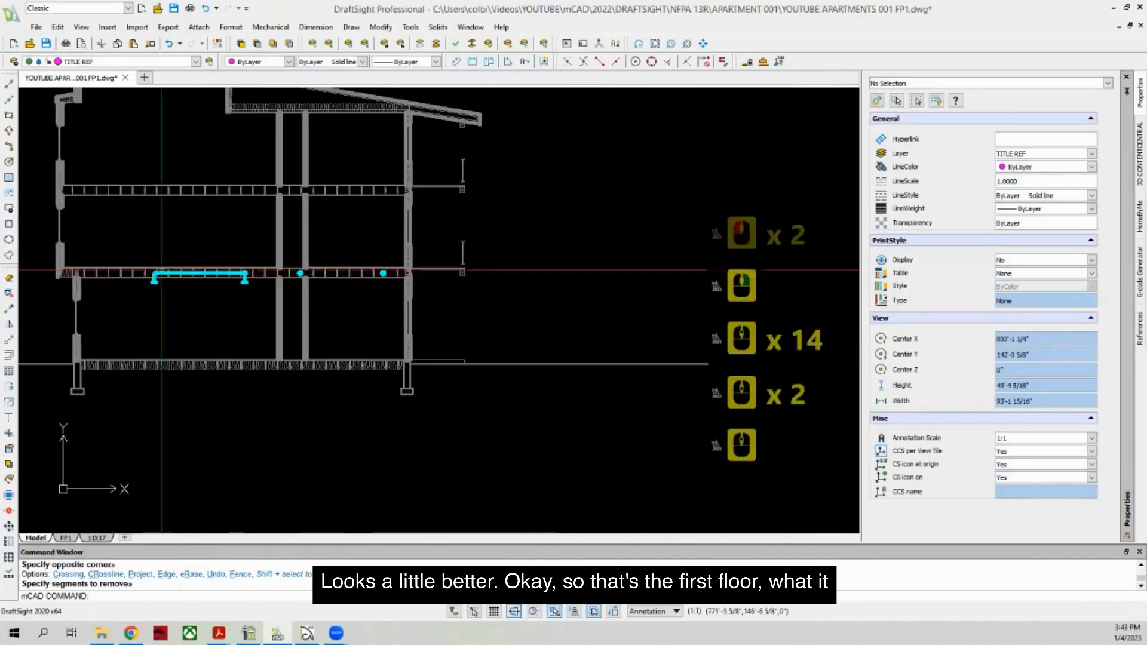
{"action": "scroll", "coordinate": [142, 289], "scroll_direction": "down", "scroll_amount": 1}
{"action": "scroll", "coordinate": [178, 290], "scroll_direction": "up", "scroll_amount": 2}
{"action": "scroll", "coordinate": [177, 300], "scroll_direction": "down", "scroll_amount": 1}
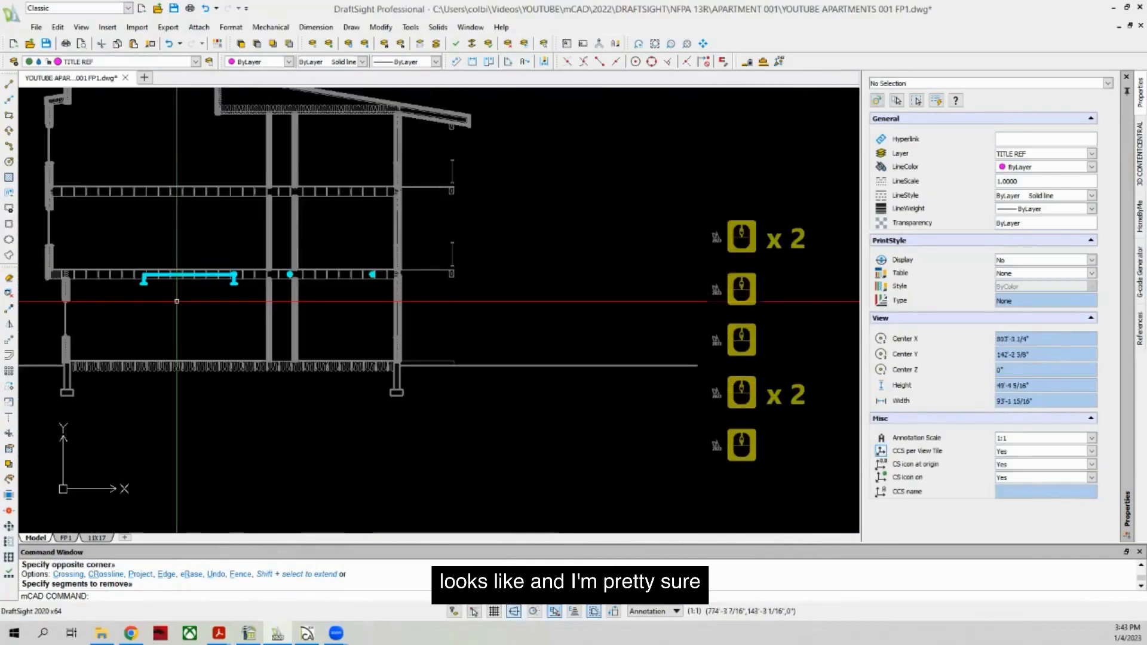
{"action": "scroll", "coordinate": [177, 295], "scroll_direction": "down", "scroll_amount": 11}
{"action": "scroll", "coordinate": [210, 357], "scroll_direction": "up", "scroll_amount": 8}
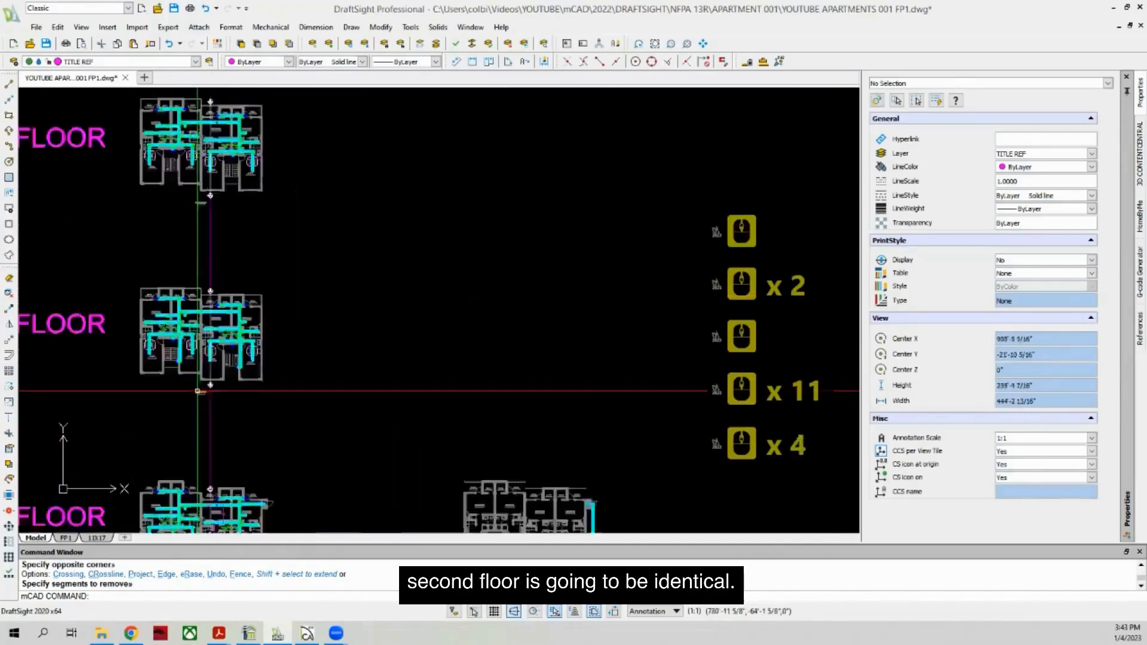
{"action": "scroll", "coordinate": [210, 357], "scroll_direction": "up", "scroll_amount": 3}
{"action": "scroll", "coordinate": [199, 250], "scroll_direction": "down", "scroll_amount": 5}
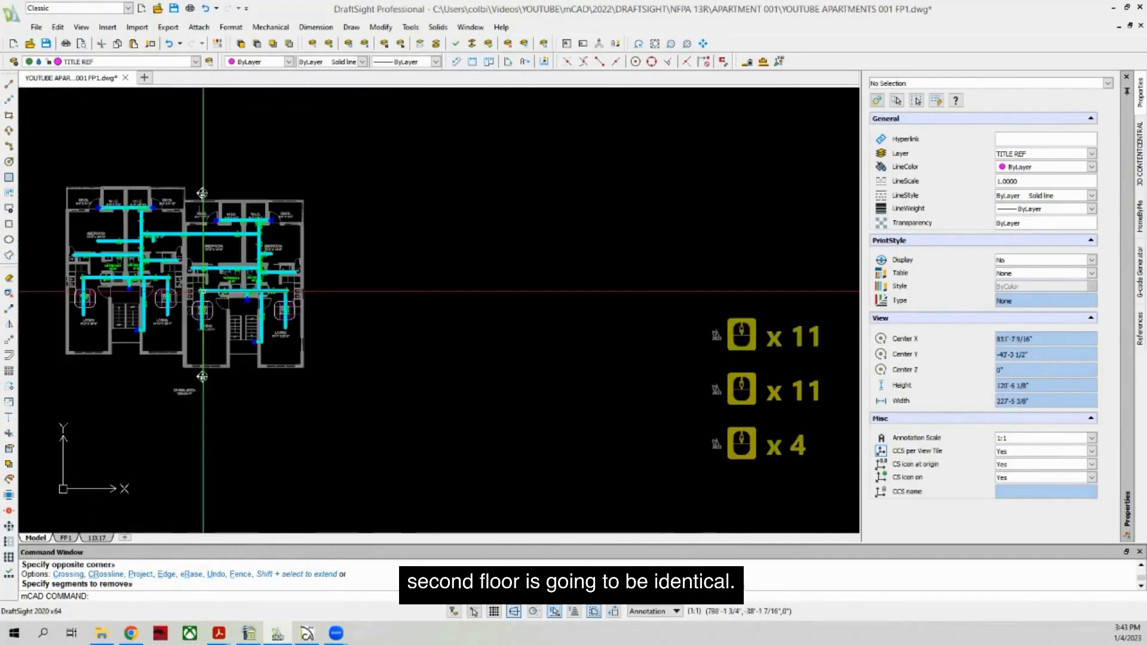
Step: Compare the second- and third-floor sprinkler plans with the piping in the building section
{"action": "scroll", "coordinate": [199, 249], "scroll_direction": "down", "scroll_amount": 2}
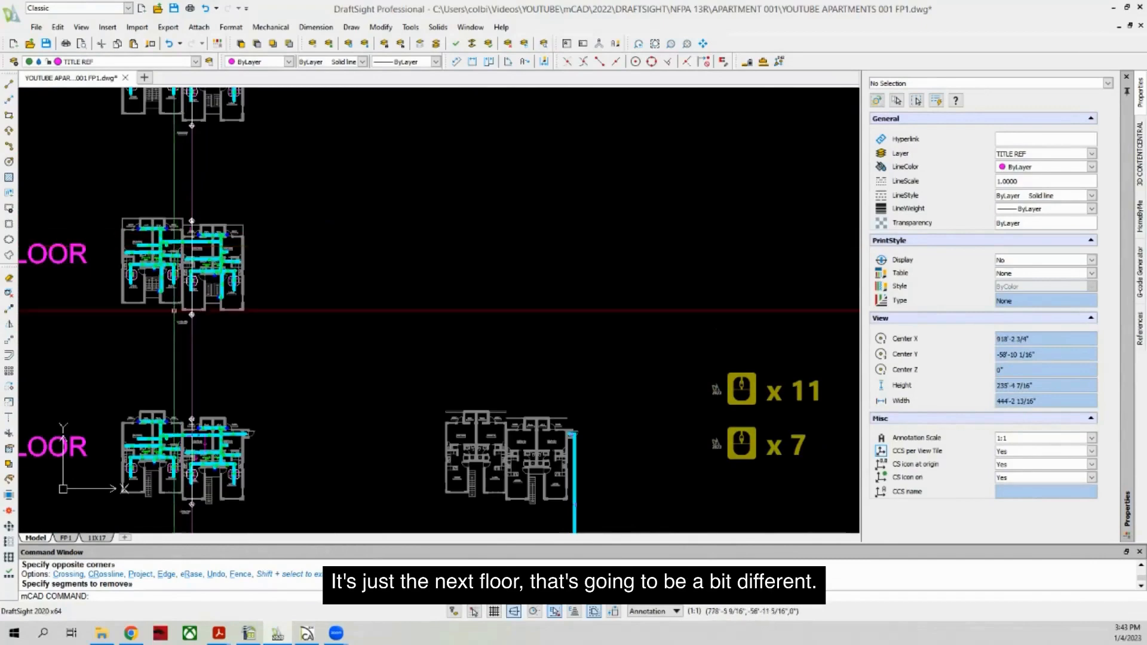
{"action": "scroll", "coordinate": [173, 324], "scroll_direction": "down", "scroll_amount": 3}
{"action": "scroll", "coordinate": [155, 129], "scroll_direction": "up", "scroll_amount": 6}
{"action": "scroll", "coordinate": [175, 357], "scroll_direction": "down", "scroll_amount": 3}
{"action": "scroll", "coordinate": [175, 213], "scroll_direction": "up", "scroll_amount": 1}
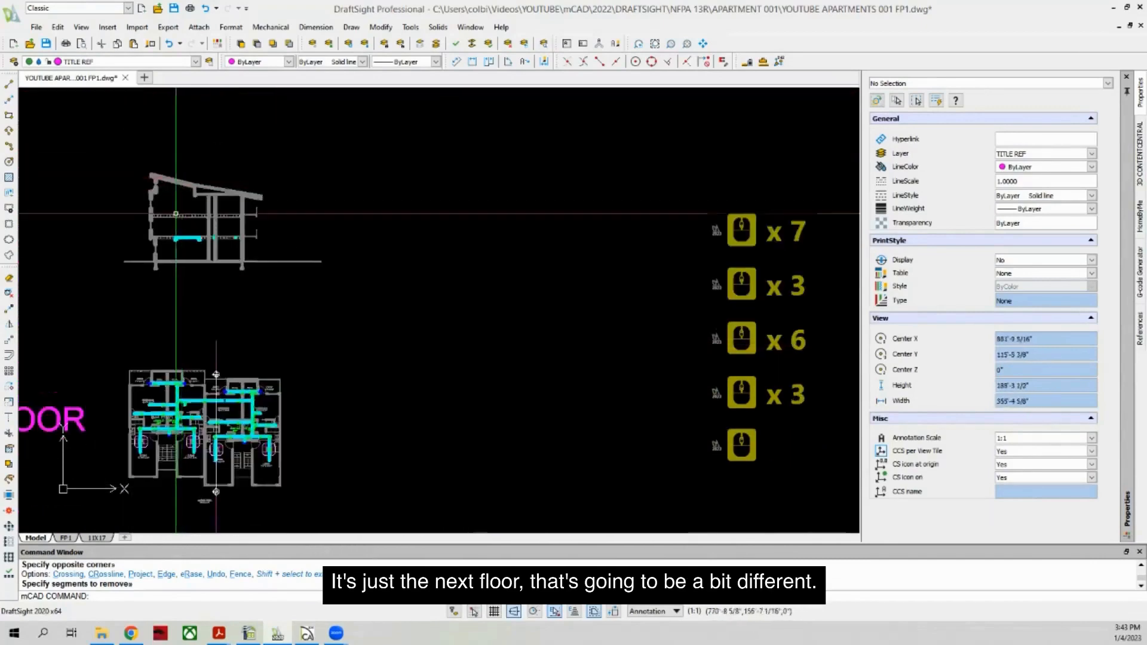
{"action": "scroll", "coordinate": [176, 213], "scroll_direction": "up", "scroll_amount": 12}
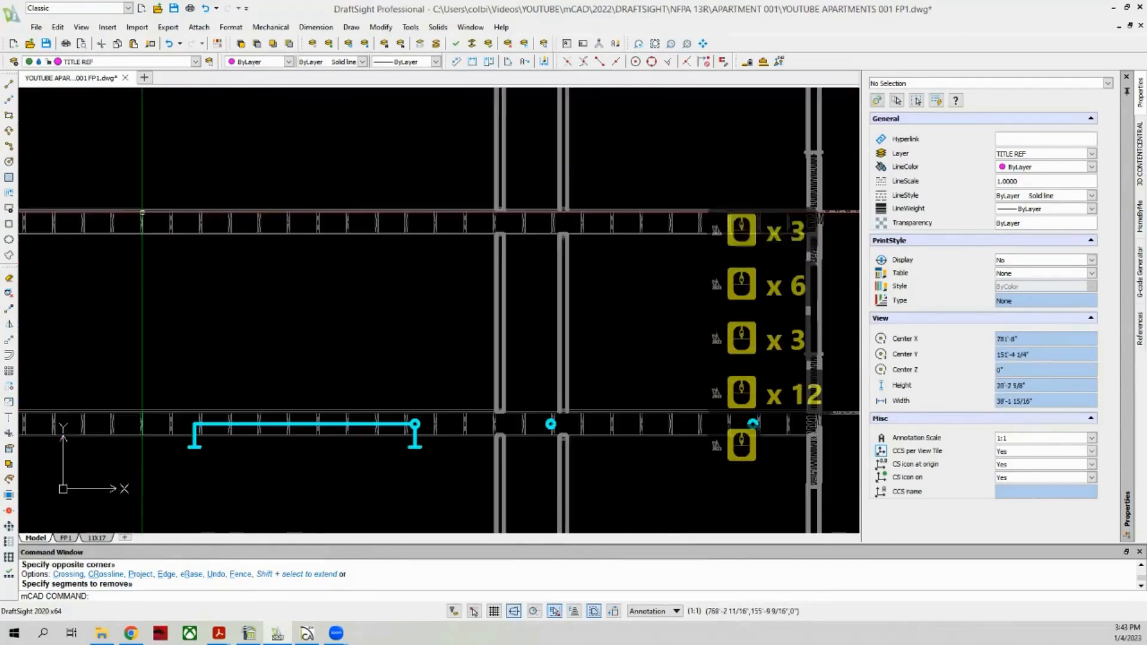
{"action": "scroll", "coordinate": [171, 249], "scroll_direction": "down", "scroll_amount": 2}
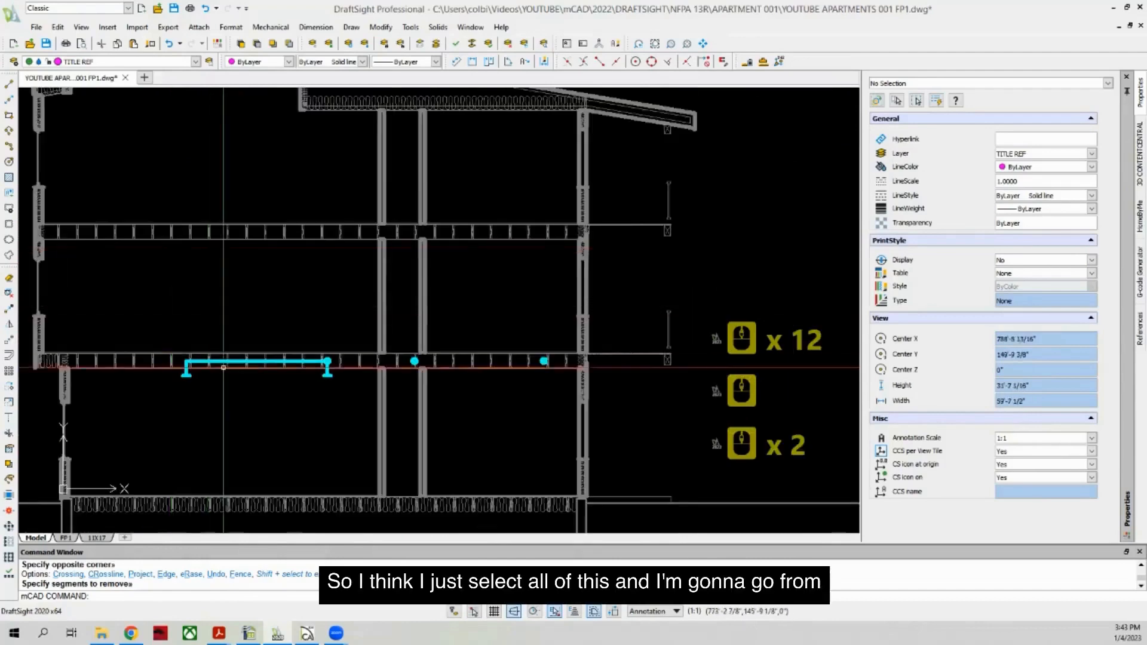
Step: Copy all first-floor pipes, drops and heads in the building section up to the second-floor ceiling, from nearest on one ceiling line to perpendicular on the other
{"action": "scroll", "coordinate": [170, 341], "scroll_direction": "up", "scroll_amount": 2}
{"action": "scroll", "coordinate": [168, 356], "scroll_direction": "up", "scroll_amount": 2}
{"action": "left_click", "coordinate": [184, 366]}
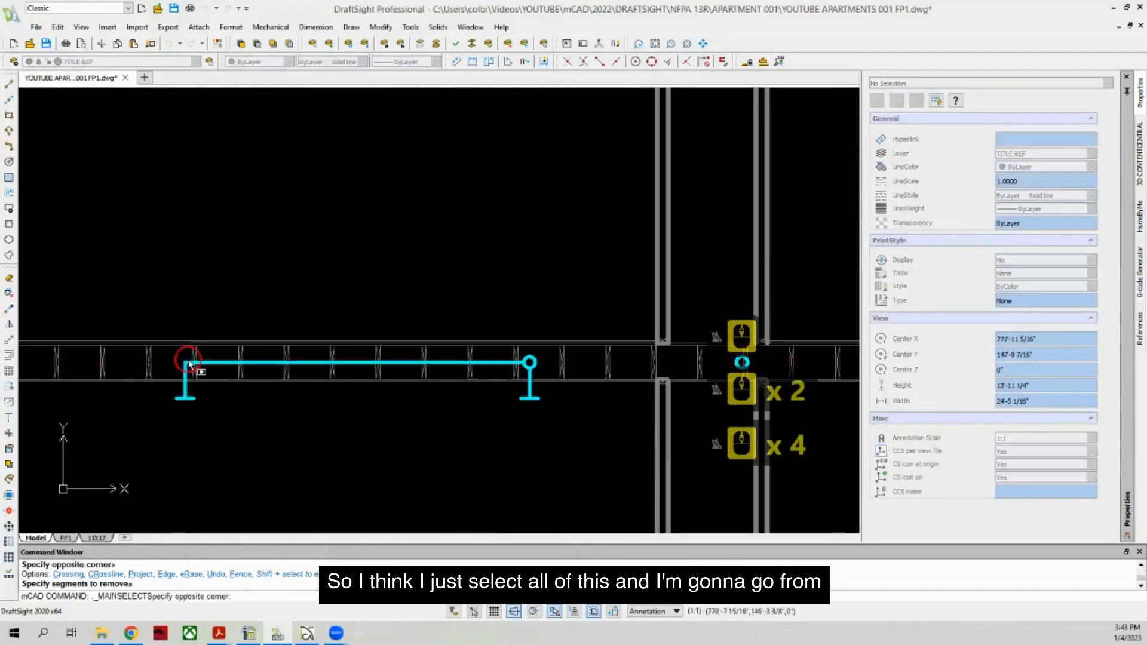
{"action": "left_click", "coordinate": [184, 396]}
{"action": "left_click", "coordinate": [205, 402]}
{"action": "left_click", "coordinate": [159, 396]}
{"action": "scroll", "coordinate": [129, 408], "scroll_direction": "down", "scroll_amount": 2}
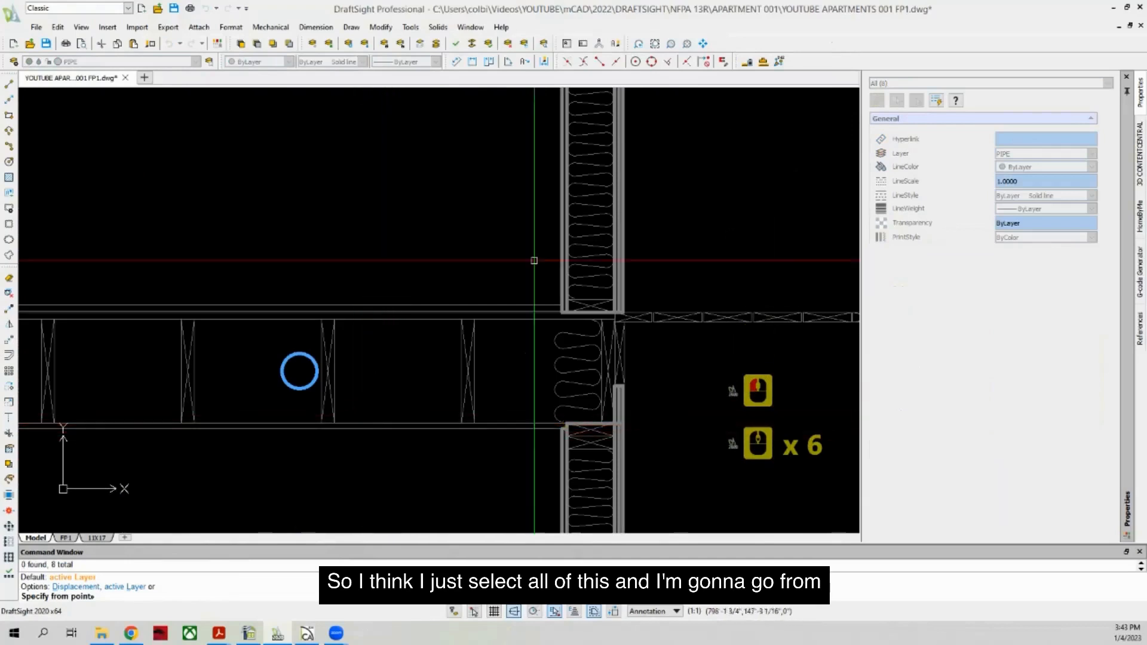
{"action": "left_click", "coordinate": [688, 63]}
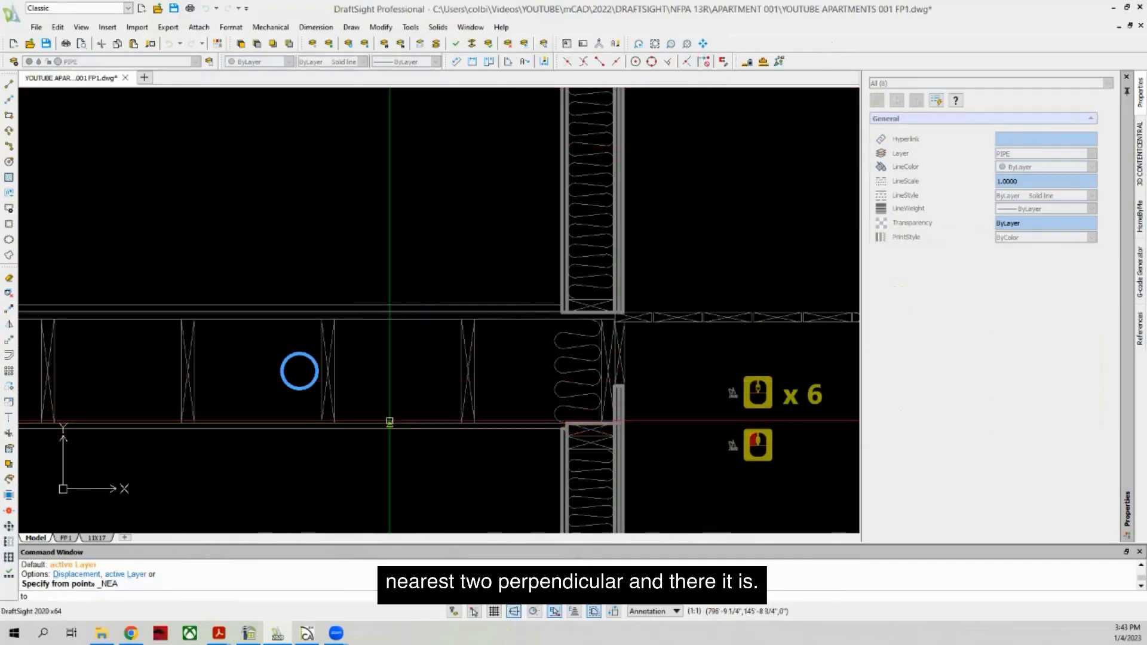
{"action": "left_click", "coordinate": [388, 421]}
{"action": "scroll", "coordinate": [352, 460], "scroll_direction": "down", "scroll_amount": 4}
{"action": "scroll", "coordinate": [352, 460], "scroll_direction": "down", "scroll_amount": 2}
{"action": "scroll", "coordinate": [387, 220], "scroll_direction": "up", "scroll_amount": 4}
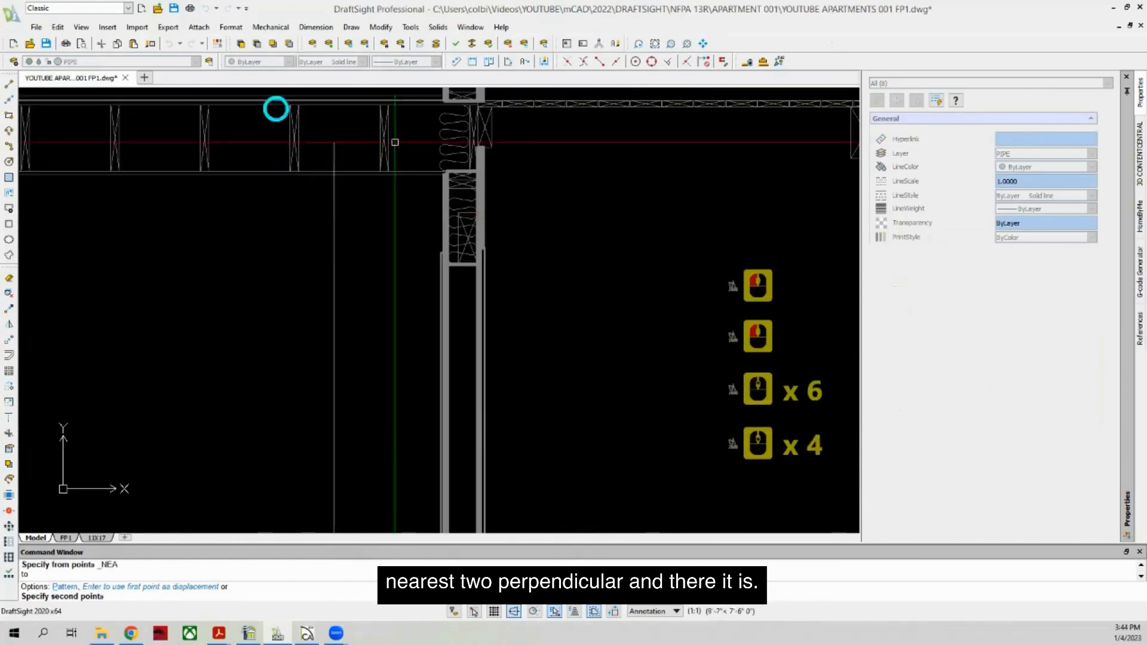
{"action": "left_click", "coordinate": [671, 64]}
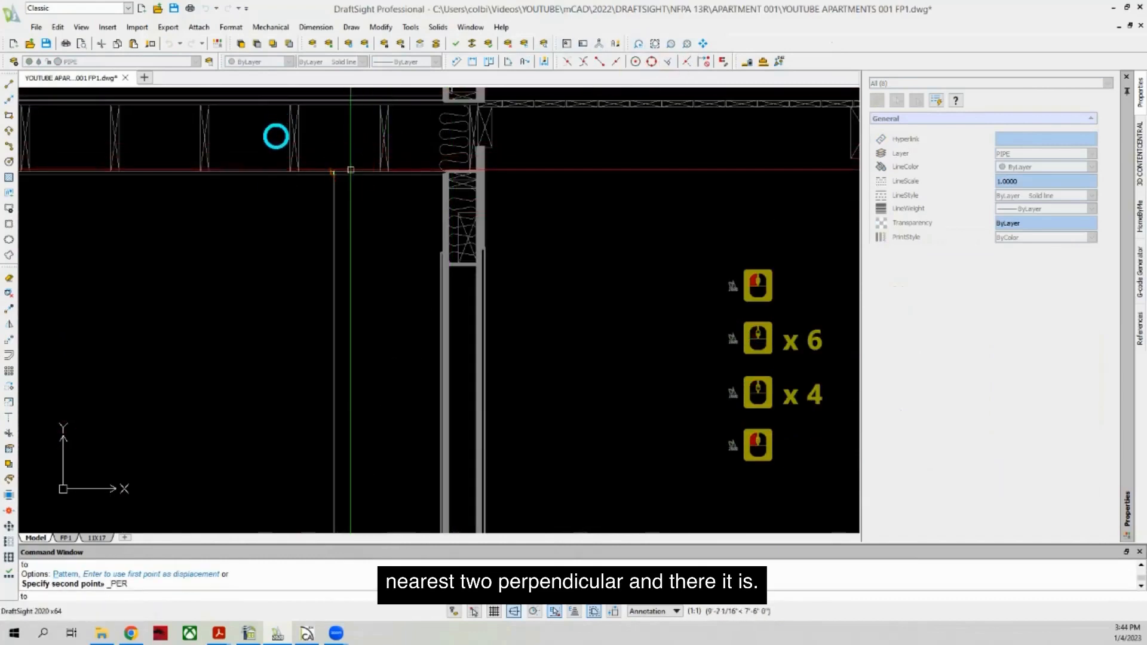
{"action": "left_click", "coordinate": [349, 171]}
{"action": "scroll", "coordinate": [384, 171], "scroll_direction": "down", "scroll_amount": 8}
{"action": "key", "text": "Escape"}
{"action": "scroll", "coordinate": [384, 171], "scroll_direction": "down", "scroll_amount": 5}
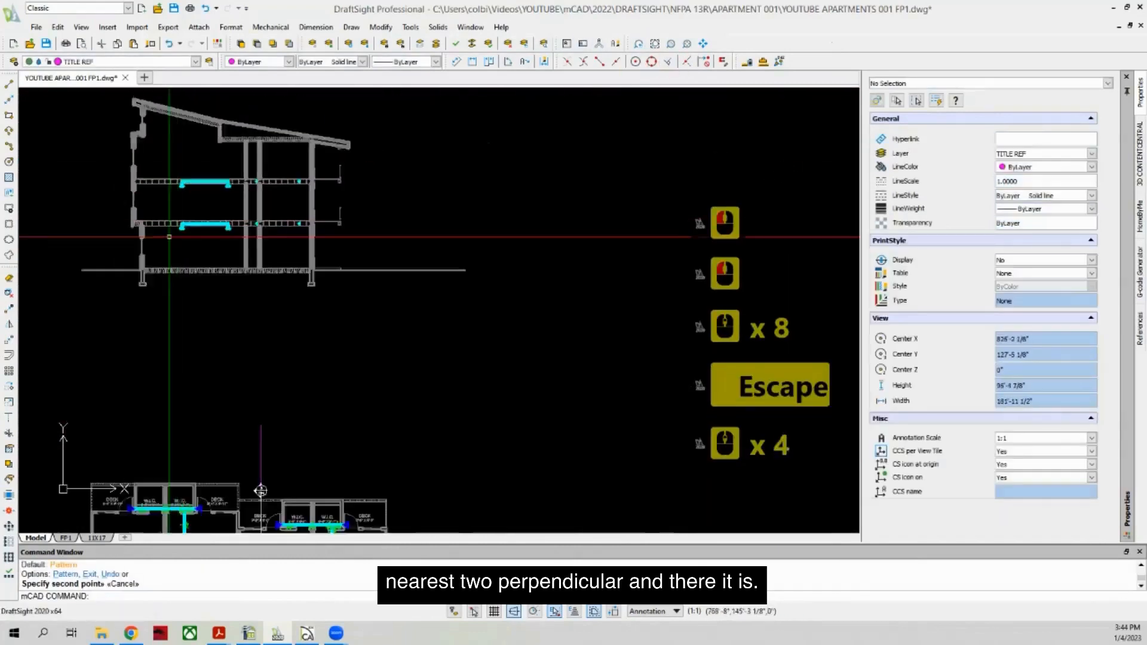
Step: Examine the sloped roof in the building section and check the third-floor plan's living room piping along the section line
{"action": "scroll", "coordinate": [181, 150], "scroll_direction": "up", "scroll_amount": 3}
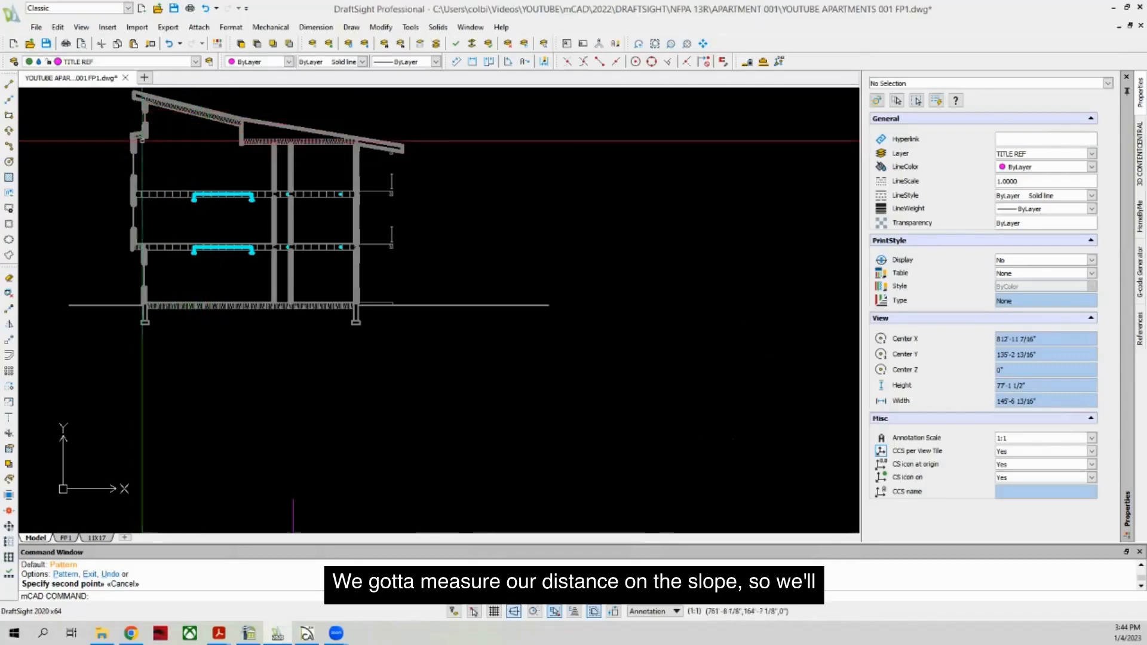
{"action": "scroll", "coordinate": [143, 141], "scroll_direction": "up", "scroll_amount": 4}
{"action": "scroll", "coordinate": [116, 206], "scroll_direction": "down", "scroll_amount": 3}
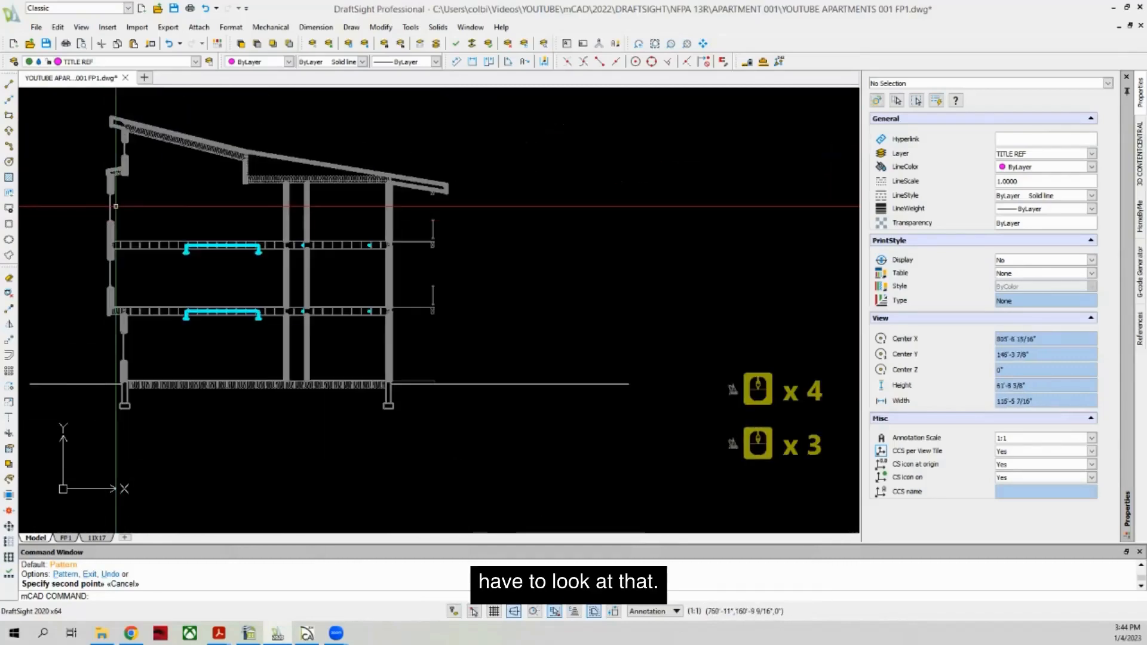
{"action": "scroll", "coordinate": [300, 224], "scroll_direction": "up", "scroll_amount": 2}
{"action": "scroll", "coordinate": [284, 268], "scroll_direction": "down", "scroll_amount": 4}
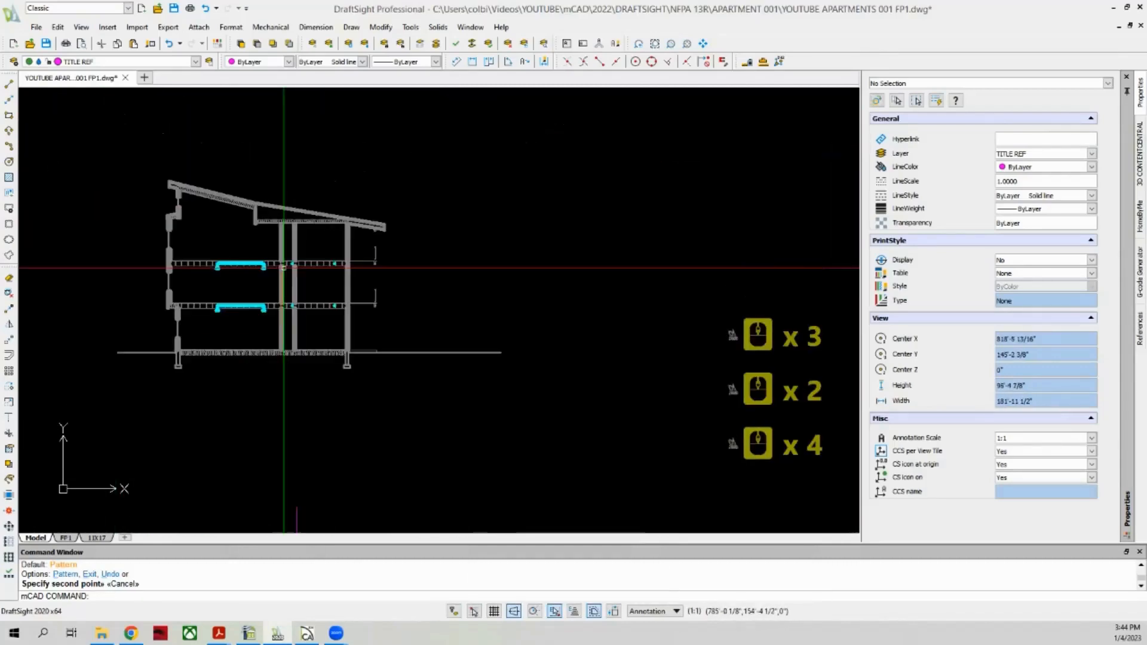
{"action": "scroll", "coordinate": [284, 267], "scroll_direction": "down", "scroll_amount": 7}
{"action": "scroll", "coordinate": [288, 334], "scroll_direction": "up", "scroll_amount": 8}
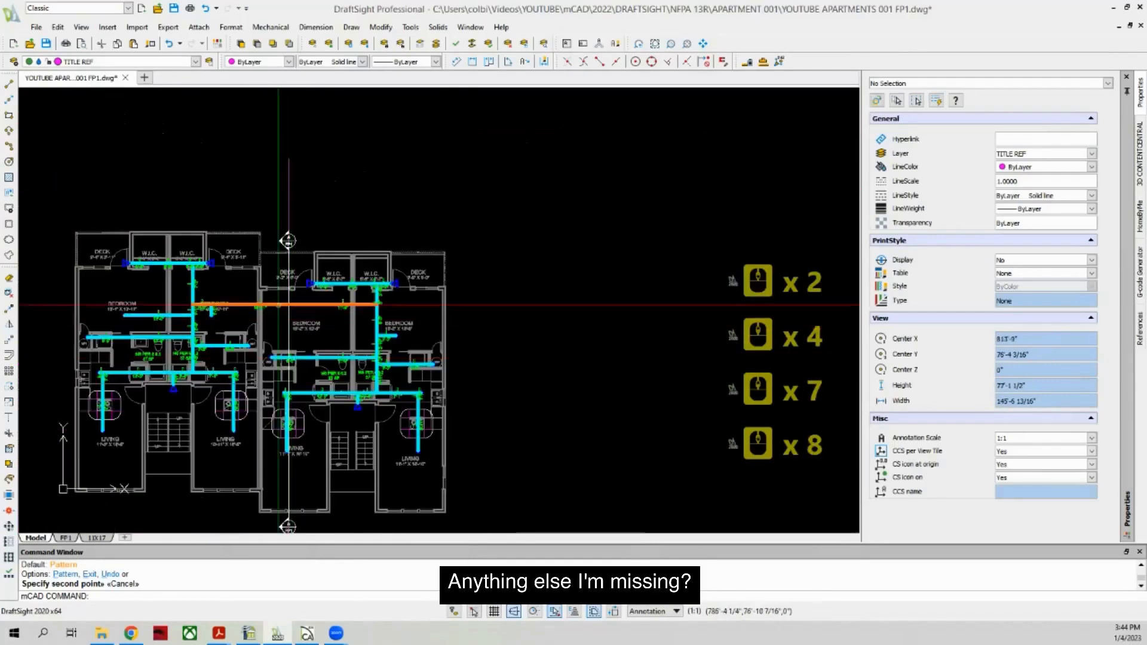
{"action": "scroll", "coordinate": [278, 304], "scroll_direction": "down", "scroll_amount": 3}
{"action": "scroll", "coordinate": [296, 325], "scroll_direction": "up", "scroll_amount": 7}
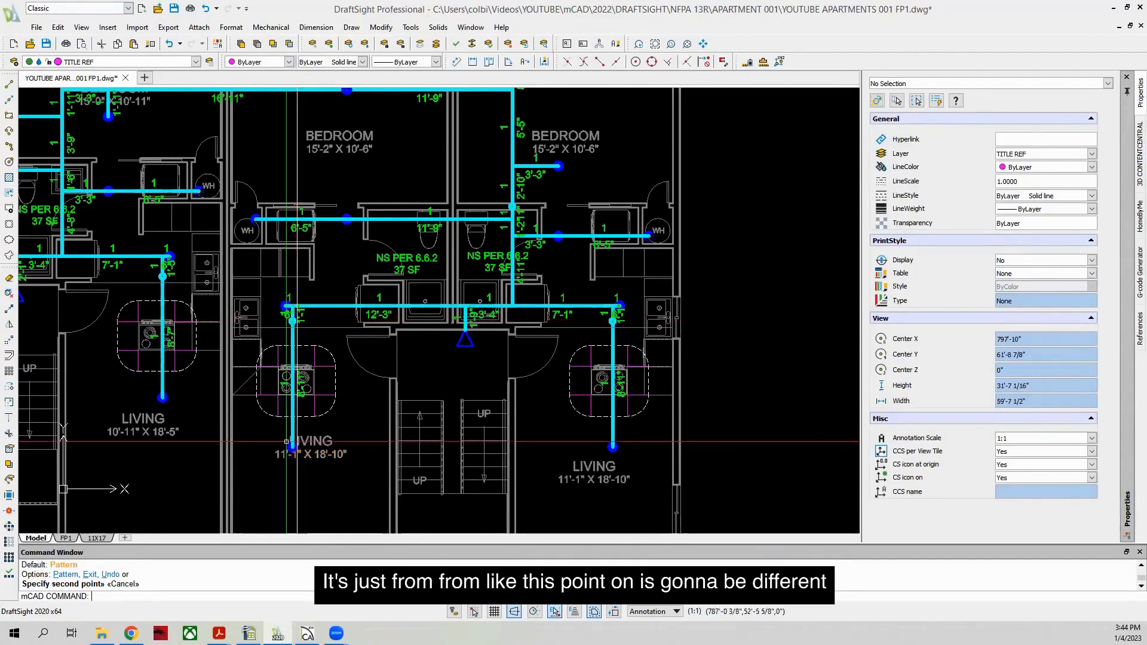
{"action": "scroll", "coordinate": [292, 389], "scroll_direction": "down", "scroll_amount": 11}
{"action": "scroll", "coordinate": [256, 191], "scroll_direction": "up", "scroll_amount": 13}
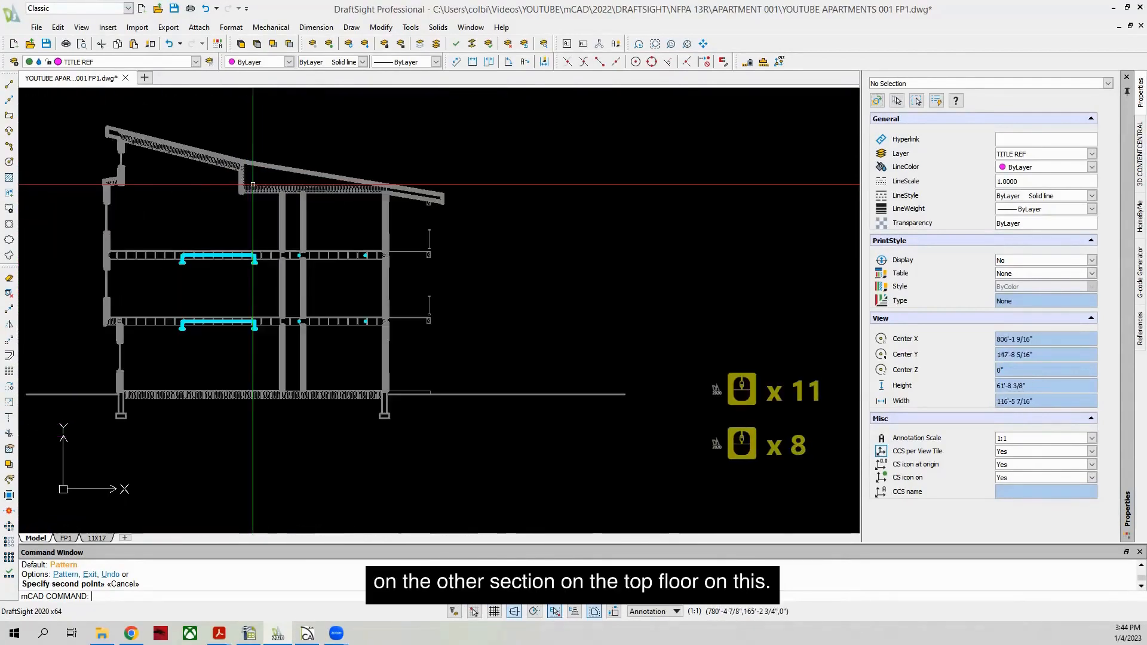
{"action": "scroll", "coordinate": [217, 318], "scroll_direction": "down", "scroll_amount": 3}
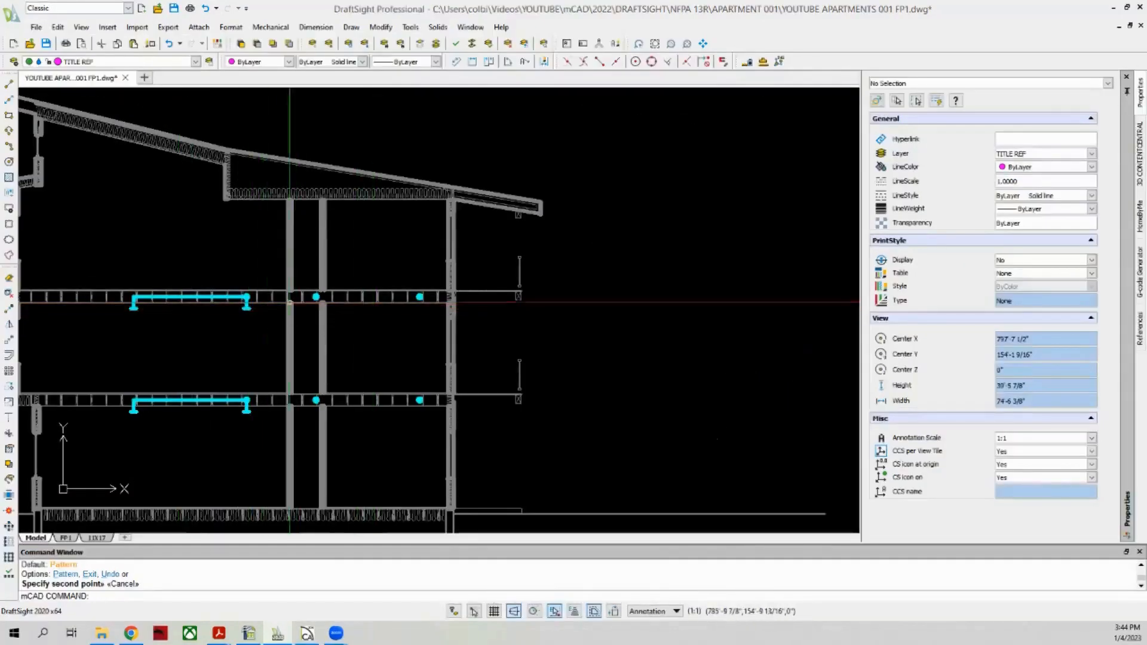
{"action": "scroll", "coordinate": [223, 298], "scroll_direction": "up", "scroll_amount": 4}
{"action": "left_click", "coordinate": [276, 307]}
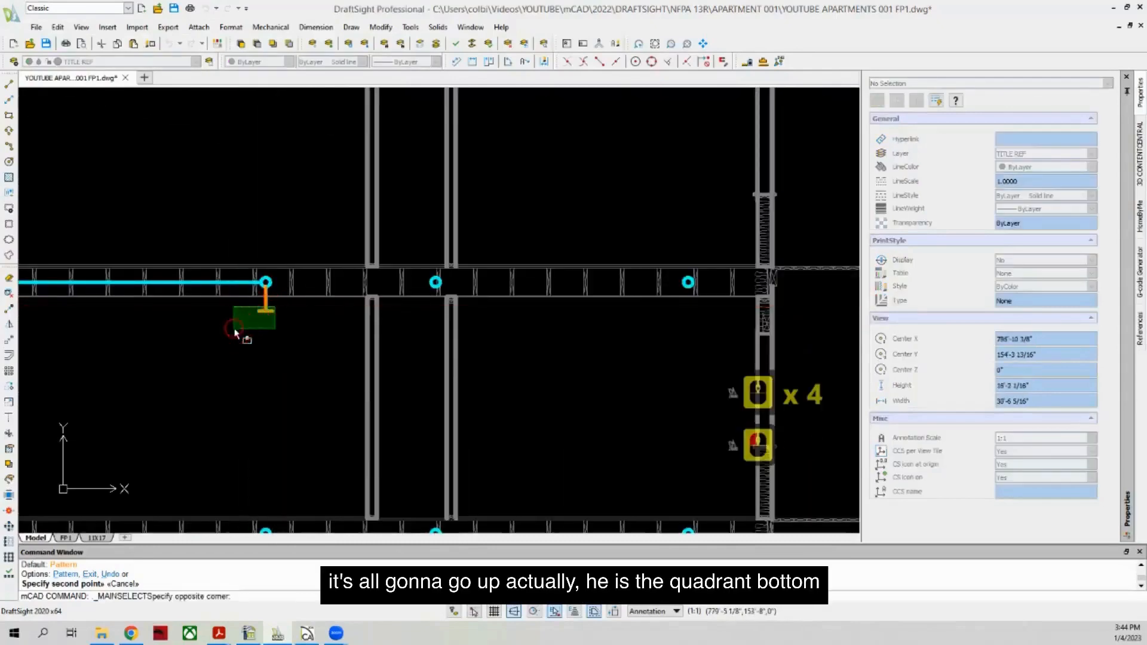
{"action": "left_click", "coordinate": [233, 329]}
{"action": "scroll", "coordinate": [233, 329], "scroll_direction": "down", "scroll_amount": 2}
{"action": "scroll", "coordinate": [261, 301], "scroll_direction": "up", "scroll_amount": 4}
{"action": "scroll", "coordinate": [255, 286], "scroll_direction": "down", "scroll_amount": 3}
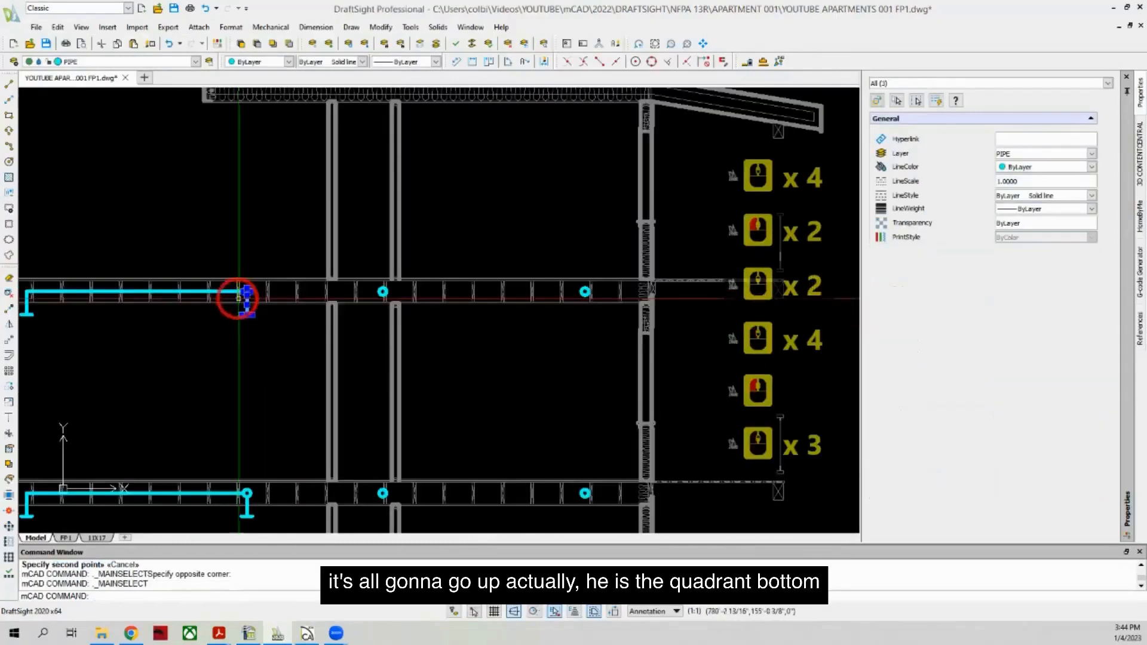
{"action": "key", "text": "Escape"}
{"action": "key", "text": "Escape"}
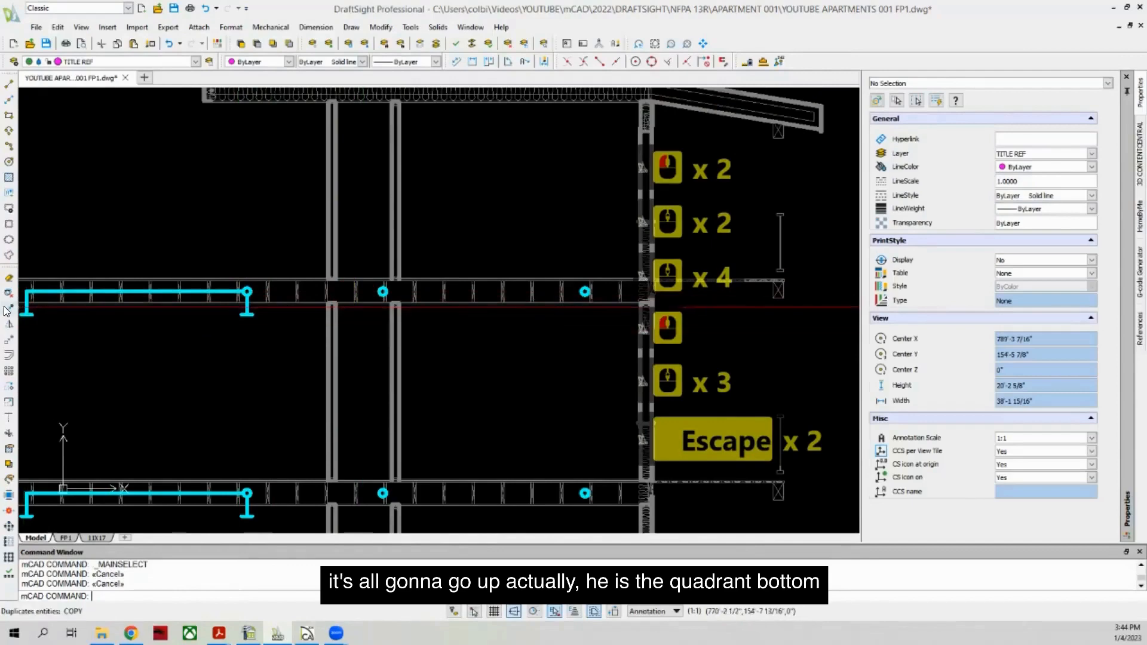
Step: Copy the three second-floor pipe circles by their bottom quadrant perpendicular onto the top of the roof truss's bottom chord above the third floor
{"action": "left_click", "coordinate": [5, 308]}
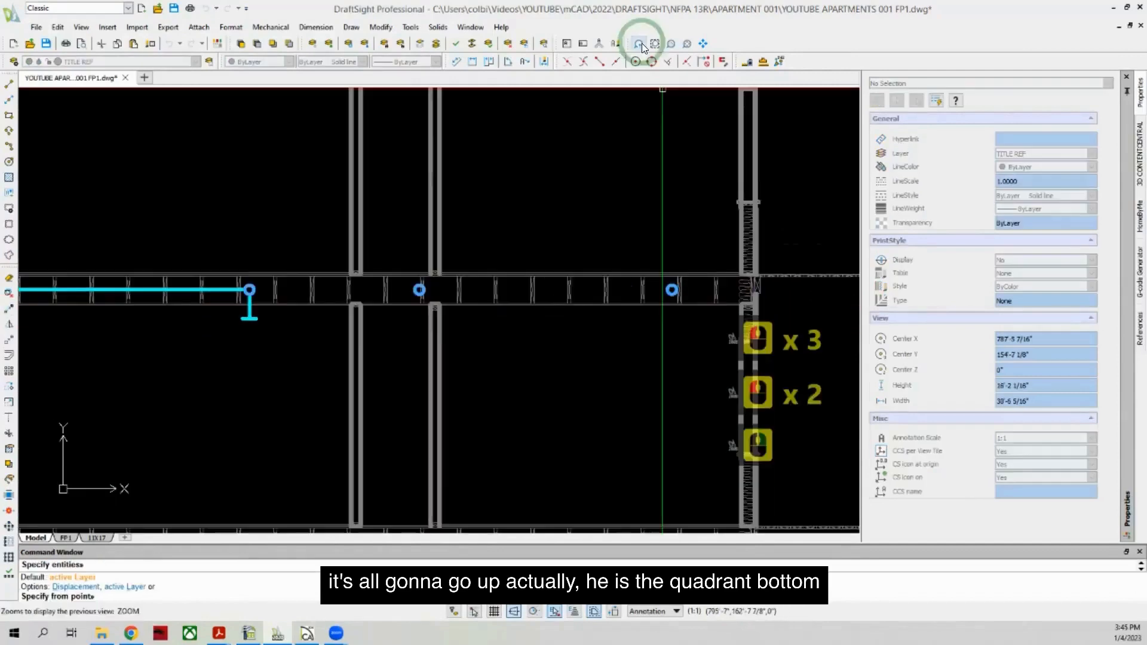
{"action": "left_click", "coordinate": [653, 62]}
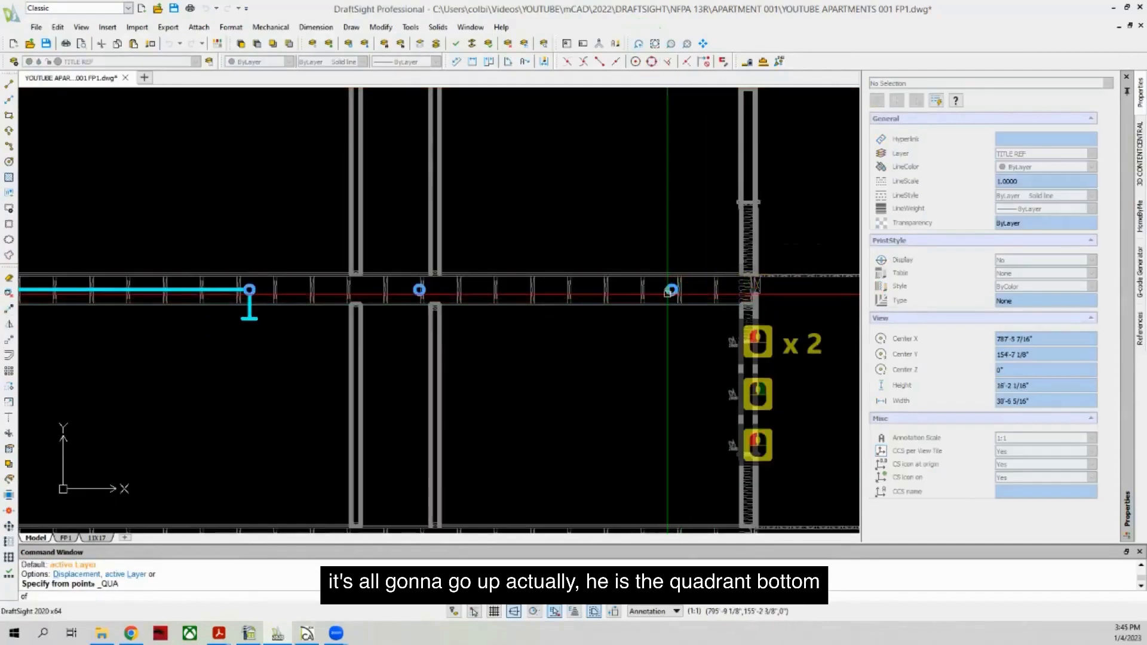
{"action": "left_click", "coordinate": [671, 291]}
{"action": "scroll", "coordinate": [568, 317], "scroll_direction": "down", "scroll_amount": 5}
{"action": "scroll", "coordinate": [568, 317], "scroll_direction": "up", "scroll_amount": 9}
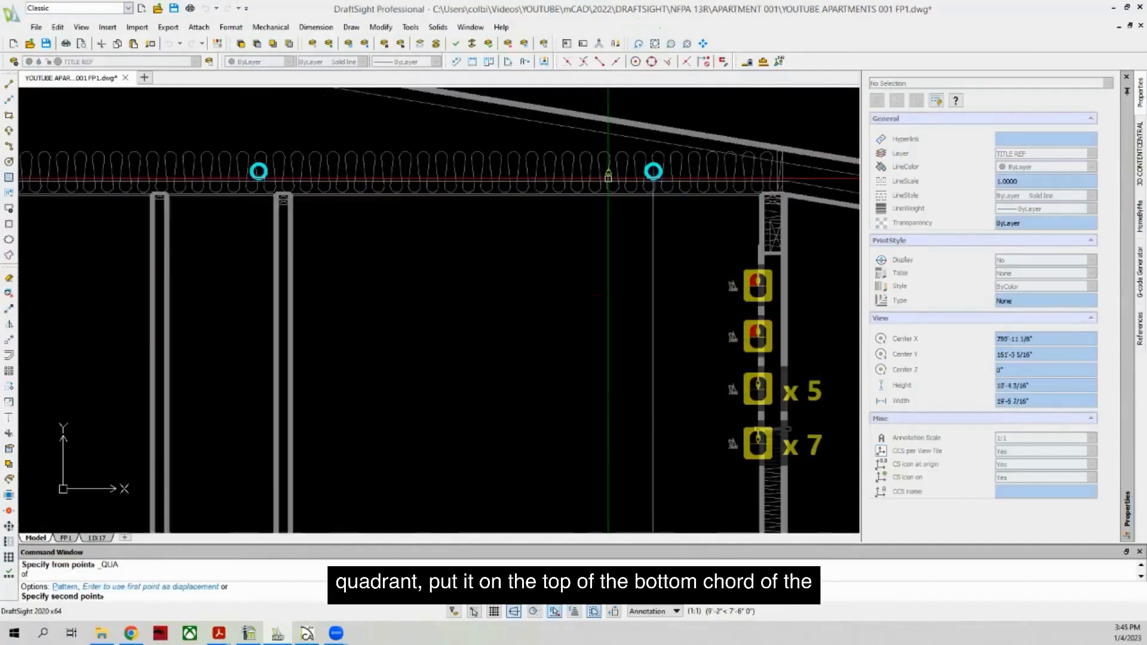
{"action": "left_click", "coordinate": [653, 61]}
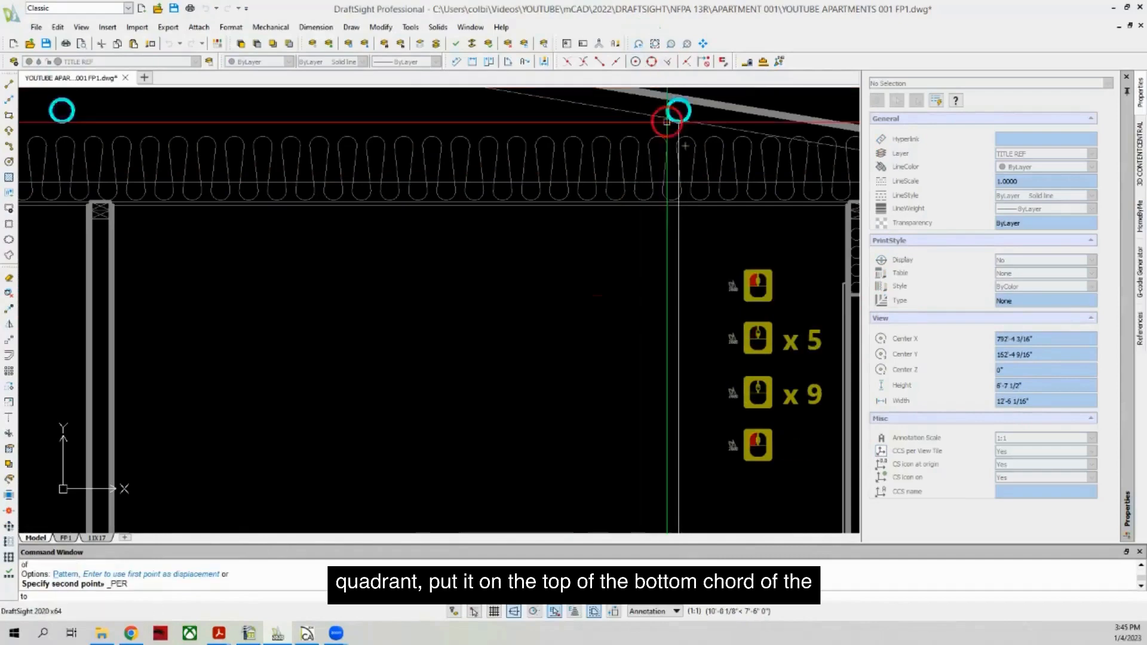
{"action": "scroll", "coordinate": [681, 162], "scroll_direction": "up", "scroll_amount": 2}
{"action": "left_click", "coordinate": [683, 162]}
{"action": "scroll", "coordinate": [683, 162], "scroll_direction": "down", "scroll_amount": 7}
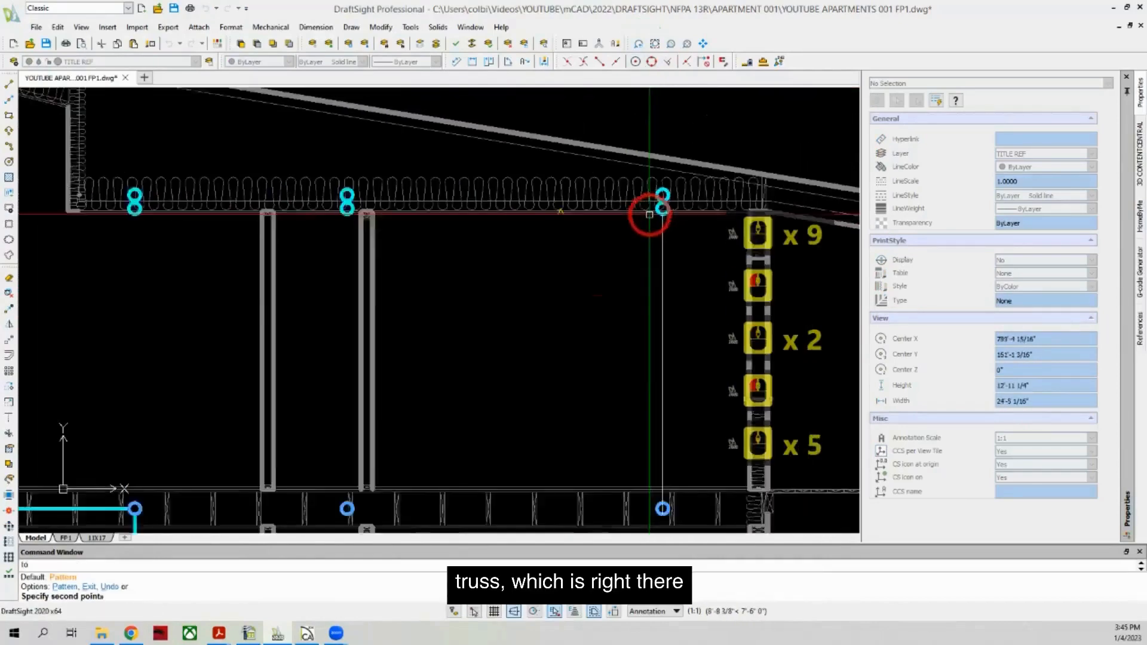
{"action": "key", "text": "Escape"}
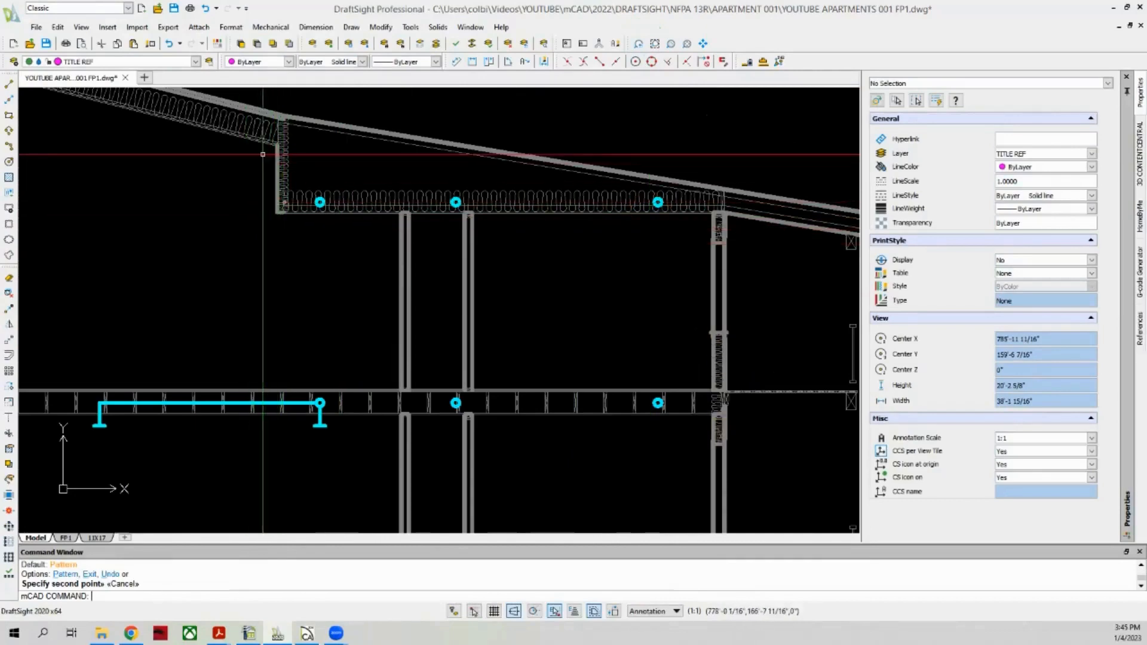
Step: Draw an 18" horizontal line to the left from the center of the leftmost third-floor pipe circle
{"action": "scroll", "coordinate": [308, 150], "scroll_direction": "up", "scroll_amount": 2}
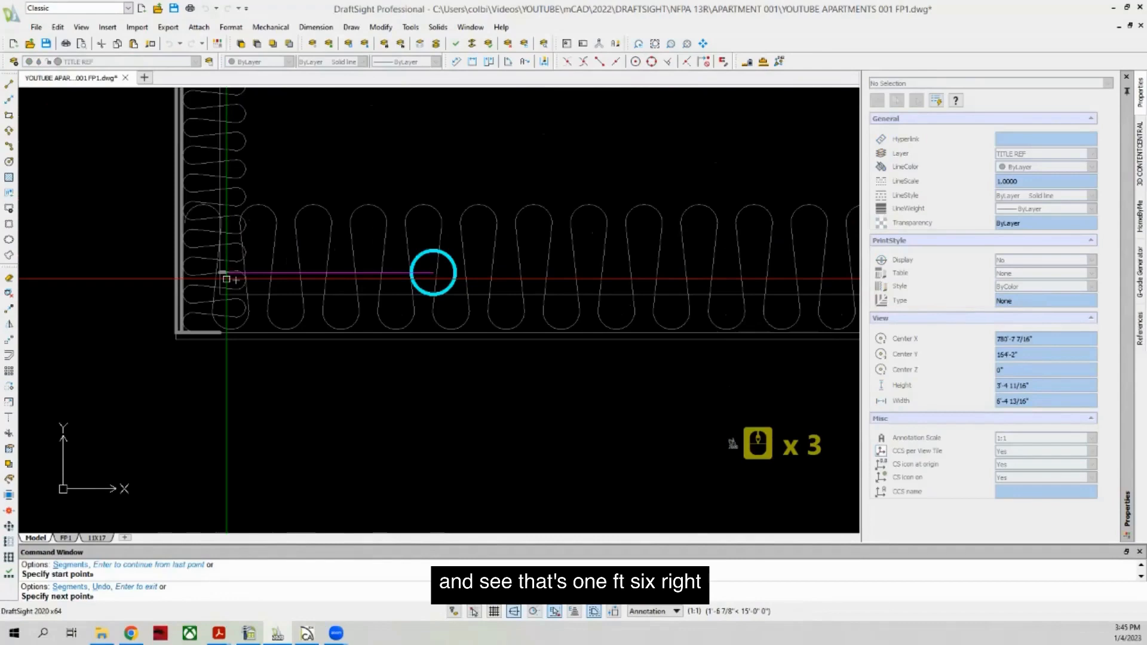
{"action": "scroll", "coordinate": [227, 279], "scroll_direction": "up", "scroll_amount": 3}
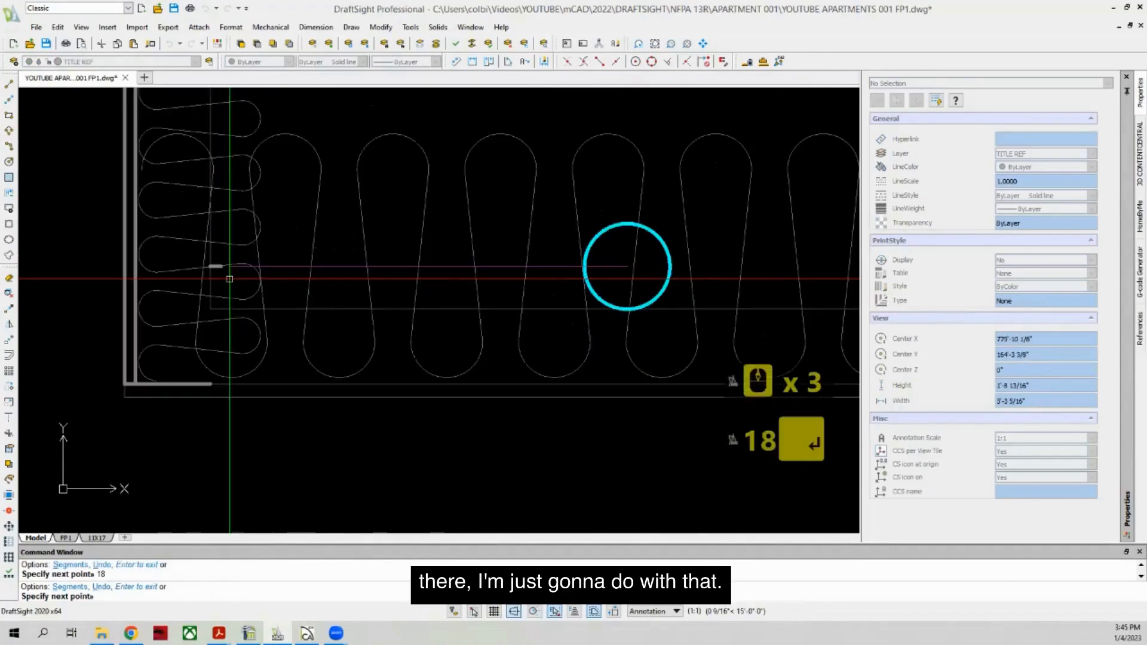
{"action": "scroll", "coordinate": [236, 276], "scroll_direction": "down", "scroll_amount": 8}
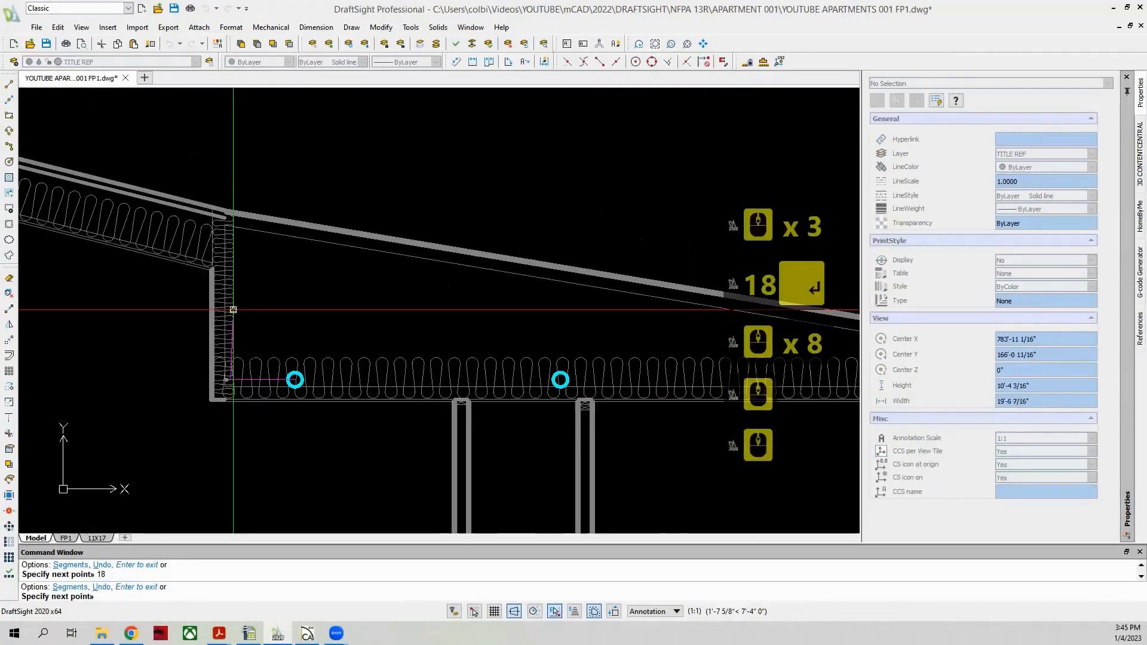
{"action": "scroll", "coordinate": [233, 315], "scroll_direction": "down", "scroll_amount": 13}
{"action": "key", "text": "Escape"}
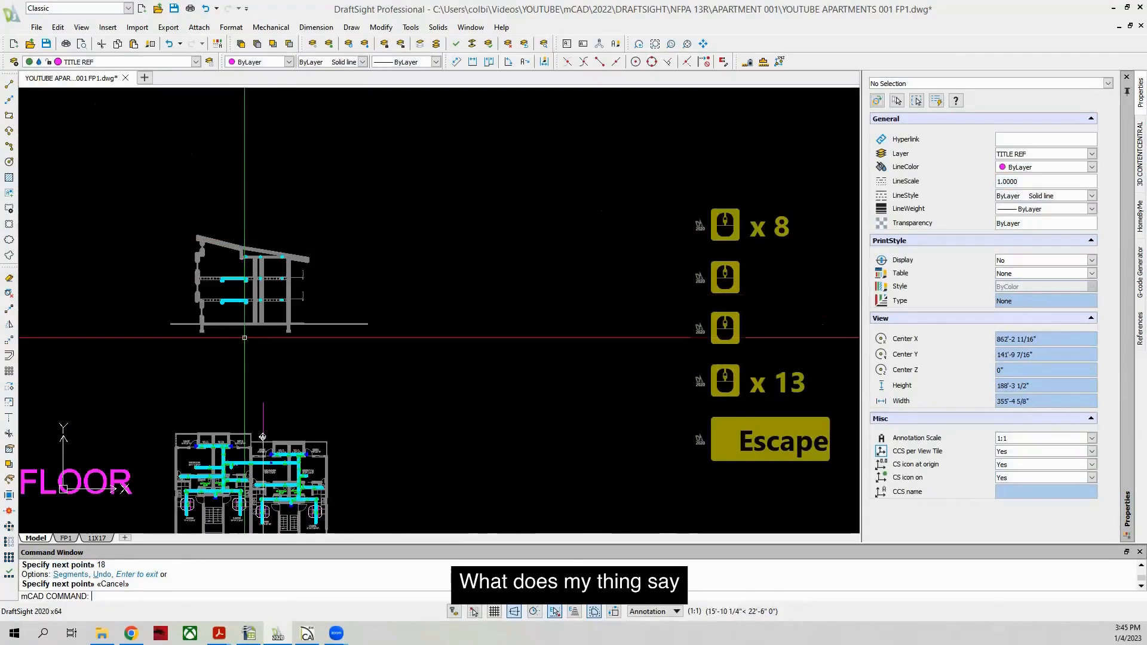
Step: Check the third-floor plan's pipe lengths along the section line and return to the building section's roof
{"action": "scroll", "coordinate": [218, 310], "scroll_direction": "down", "scroll_amount": 4}
{"action": "scroll", "coordinate": [216, 445], "scroll_direction": "up", "scroll_amount": 1}
{"action": "scroll", "coordinate": [243, 279], "scroll_direction": "down", "scroll_amount": 5}
{"action": "scroll", "coordinate": [246, 282], "scroll_direction": "up", "scroll_amount": 9}
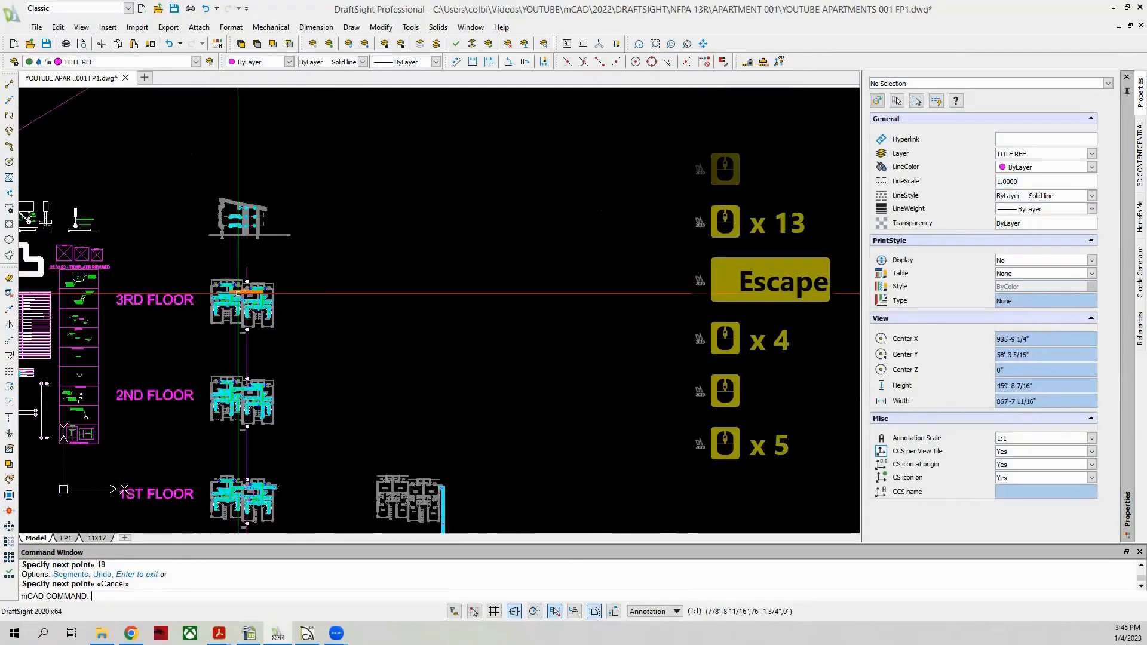
{"action": "scroll", "coordinate": [265, 257], "scroll_direction": "up", "scroll_amount": 11}
{"action": "scroll", "coordinate": [251, 254], "scroll_direction": "down", "scroll_amount": 11}
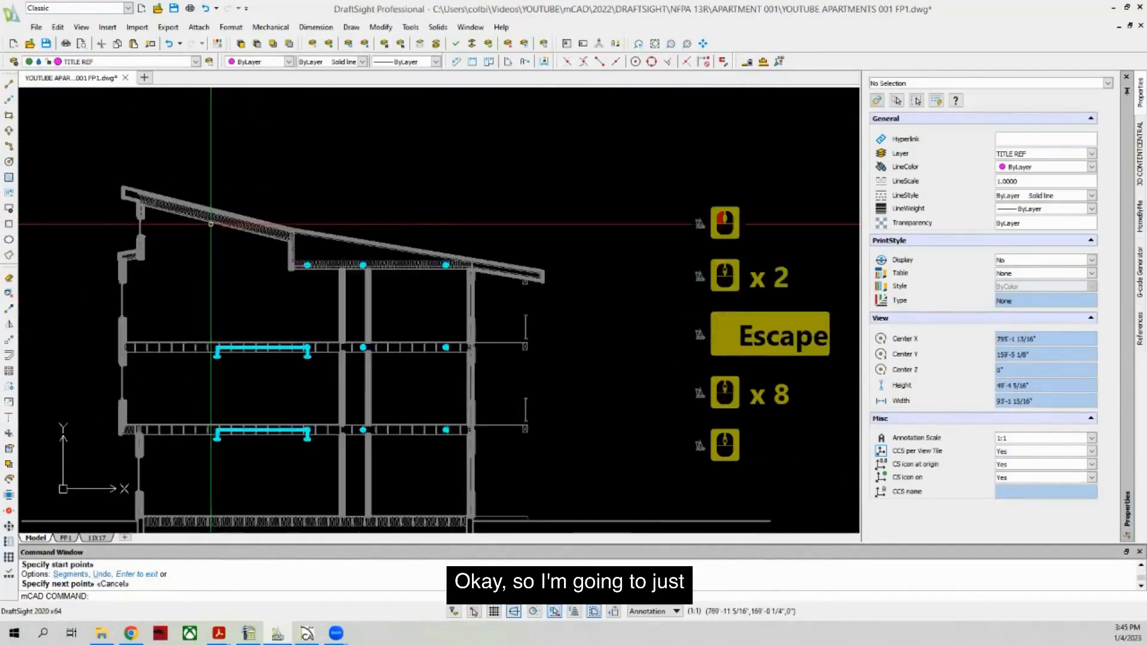
{"action": "scroll", "coordinate": [179, 159], "scroll_direction": "up", "scroll_amount": 2}
{"action": "scroll", "coordinate": [163, 212], "scroll_direction": "up", "scroll_amount": 3}
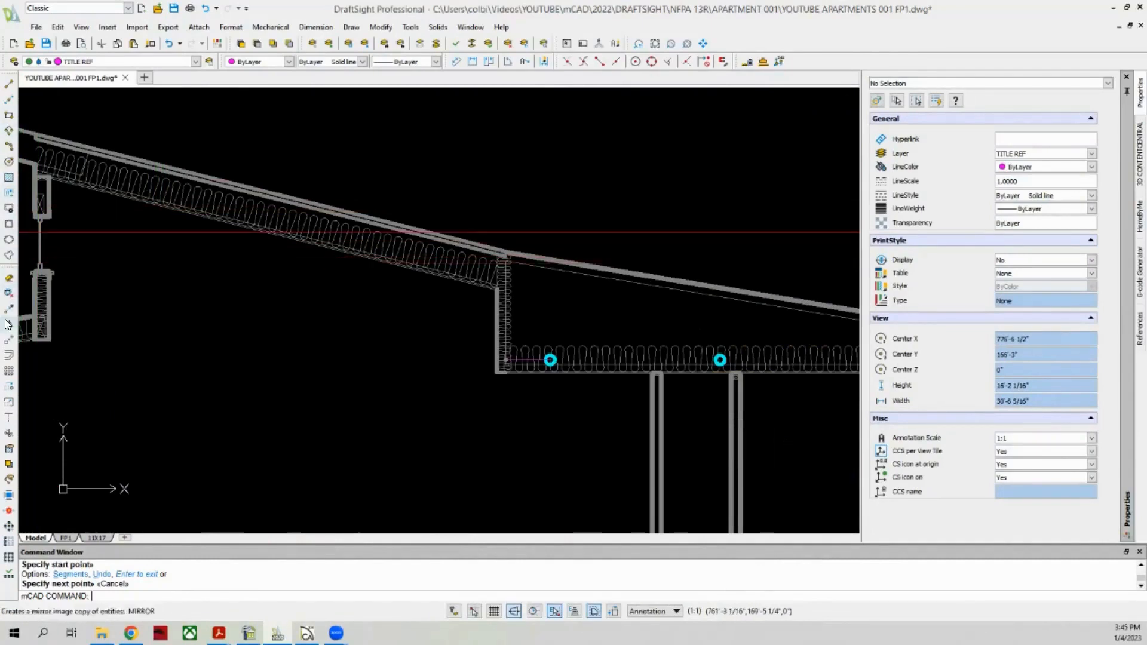
{"action": "left_click", "coordinate": [9, 355]}
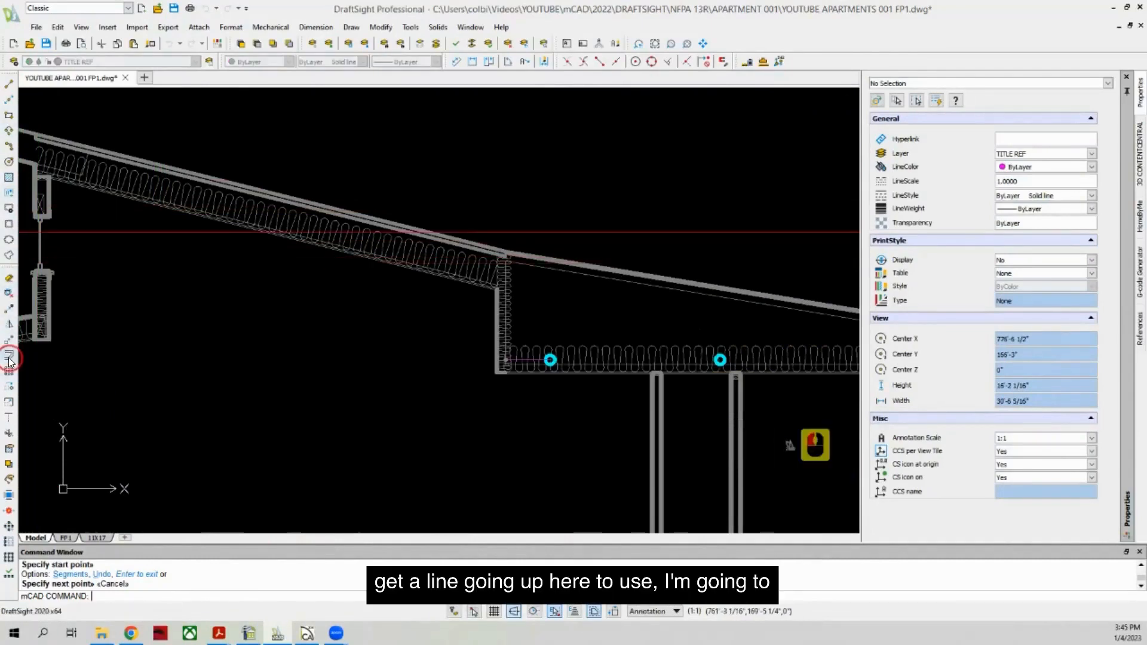
{"action": "scroll", "coordinate": [320, 246], "scroll_direction": "up", "scroll_amount": 3}
{"action": "scroll", "coordinate": [265, 250], "scroll_direction": "down", "scroll_amount": 1}
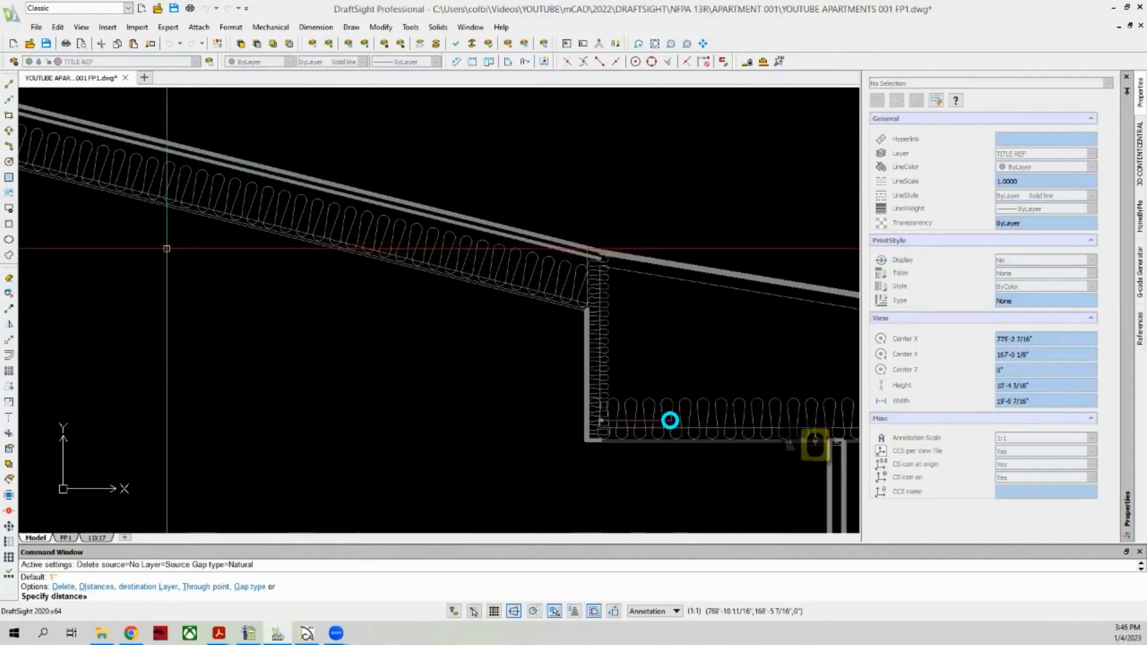
{"action": "key", "text": "Escape"}
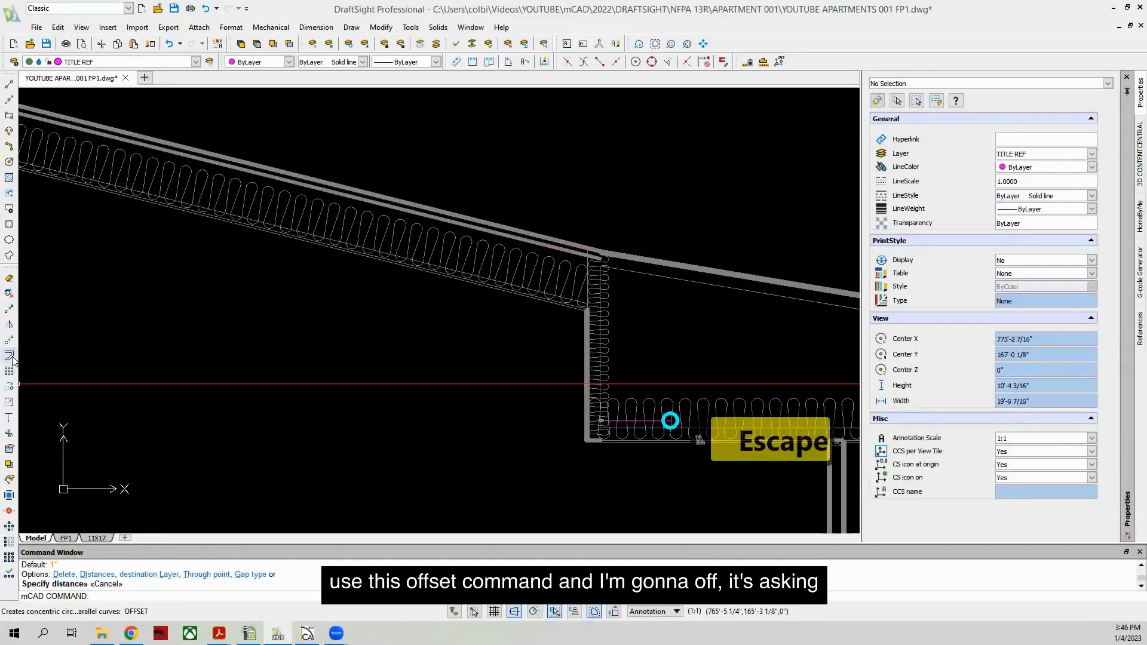
Step: Try to offset the sloped ceiling polyline below the roof insulation by 4"
{"action": "left_click", "coordinate": [9, 356]}
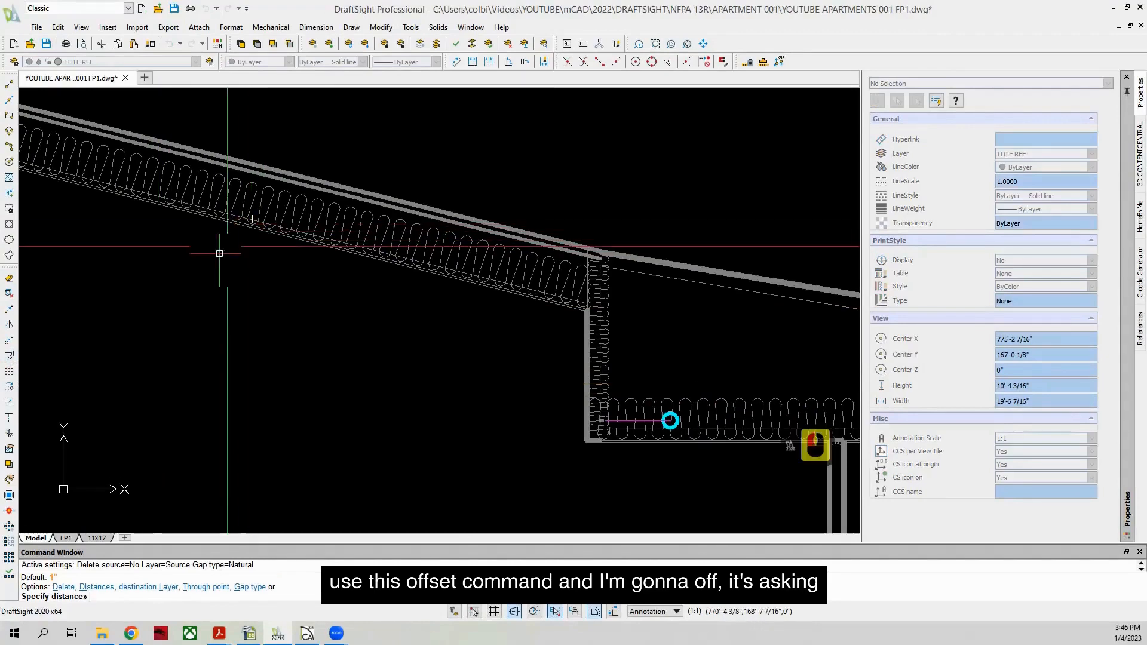
{"action": "scroll", "coordinate": [269, 261], "scroll_direction": "down", "scroll_amount": 5}
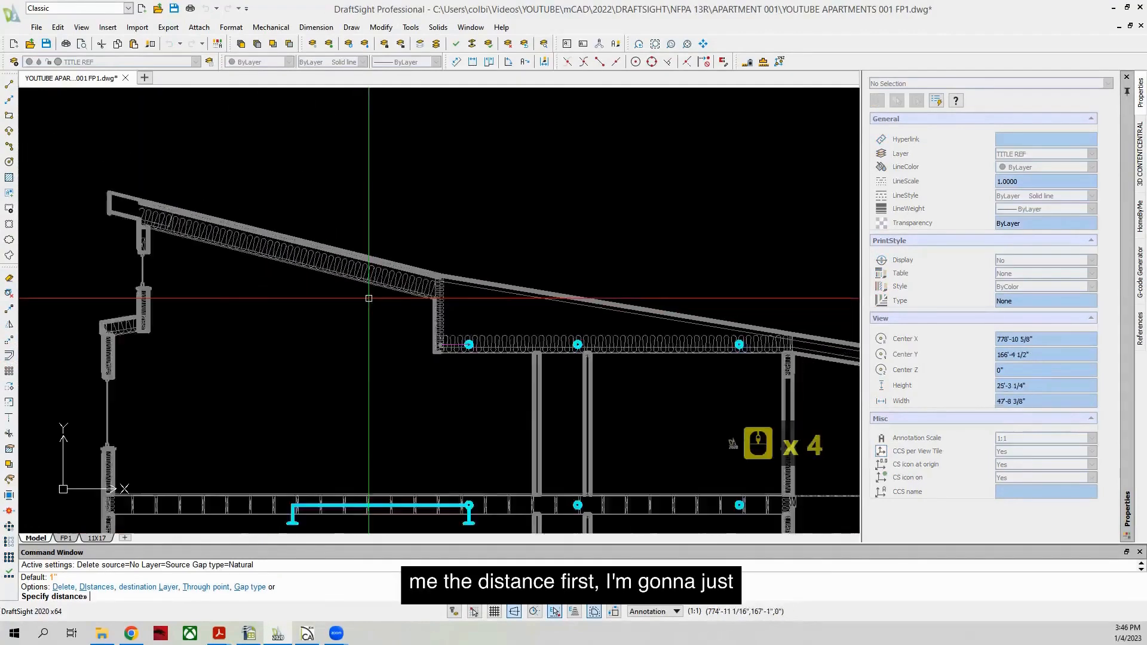
{"action": "scroll", "coordinate": [324, 257], "scroll_direction": "up", "scroll_amount": 2}
{"action": "scroll", "coordinate": [373, 261], "scroll_direction": "up", "scroll_amount": 2}
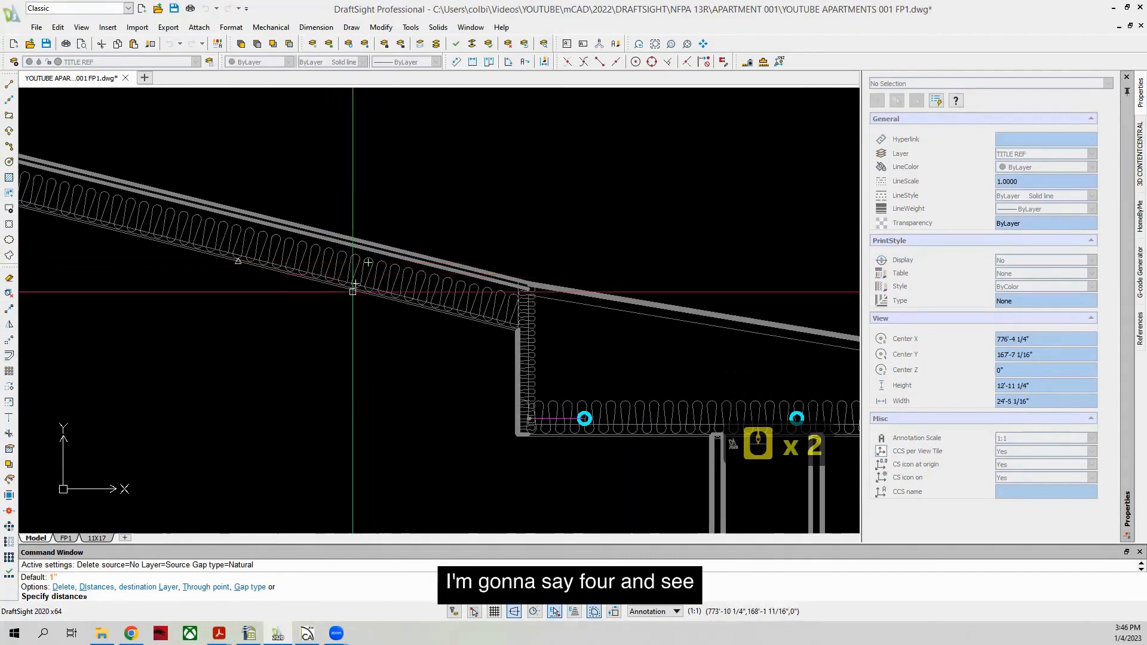
{"action": "type", "text": "4"}
{"action": "key", "text": "Return"}
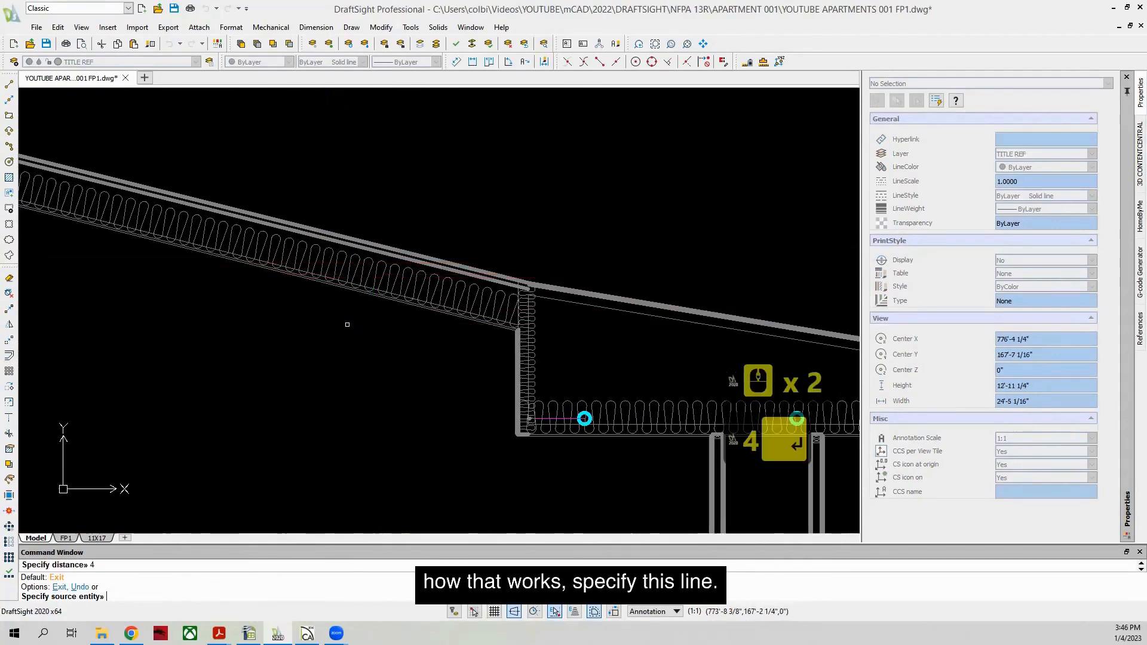
{"action": "scroll", "coordinate": [336, 288], "scroll_direction": "up", "scroll_amount": 2}
{"action": "left_click", "coordinate": [332, 274]}
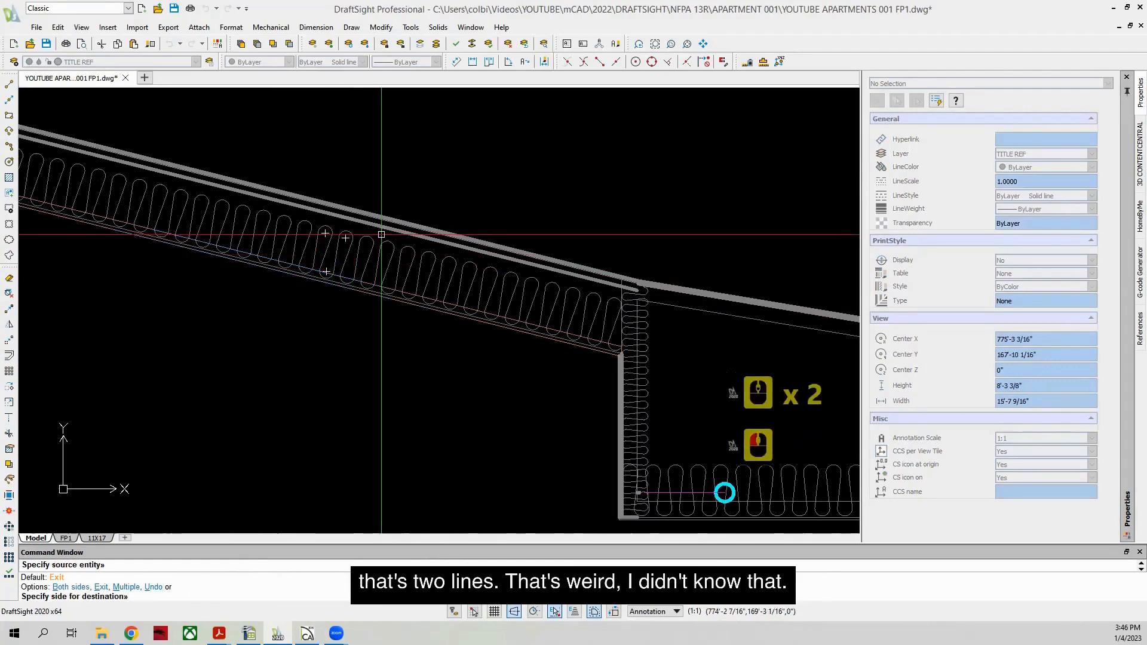
{"action": "key", "text": "Escape"}
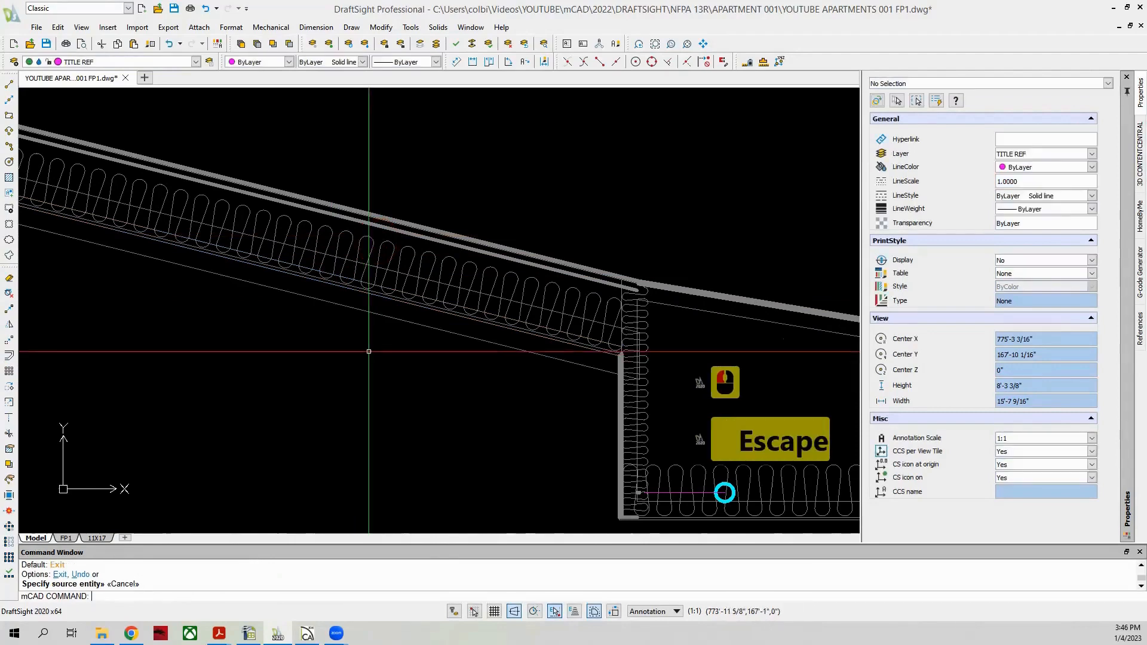
Step: Delete the polyline created by the 4" offset of the sloped ceiling
{"action": "left_click", "coordinate": [357, 295]}
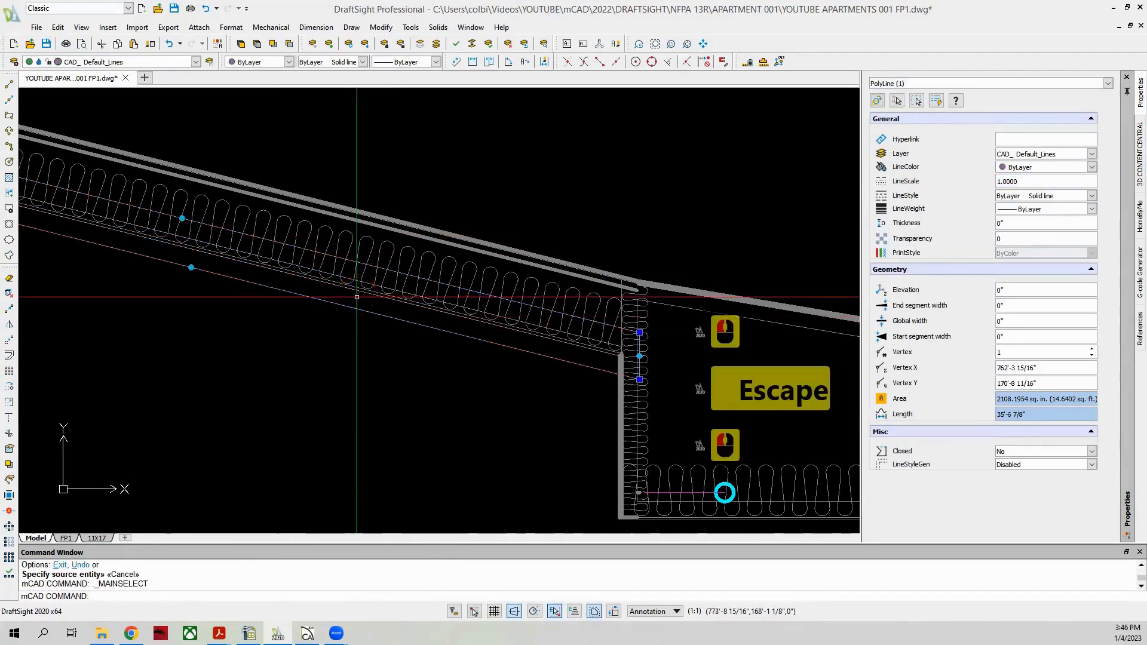
{"action": "scroll", "coordinate": [541, 374], "scroll_direction": "down", "scroll_amount": 2}
{"action": "scroll", "coordinate": [542, 374], "scroll_direction": "down", "scroll_amount": 1}
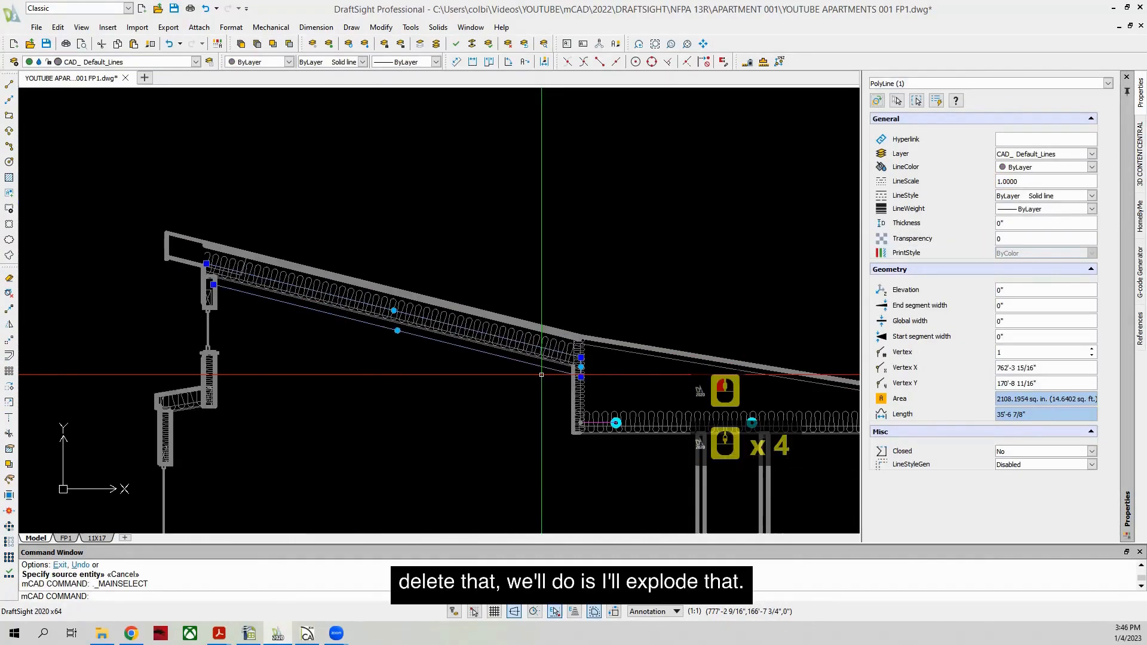
{"action": "key", "text": "Delete"}
{"action": "left_click", "coordinate": [540, 375]}
{"action": "key", "text": "Escape"}
Step: Explode the sloped ceiling polyline below the roof insulation into separate lines
{"action": "scroll", "coordinate": [489, 356], "scroll_direction": "up", "scroll_amount": 4}
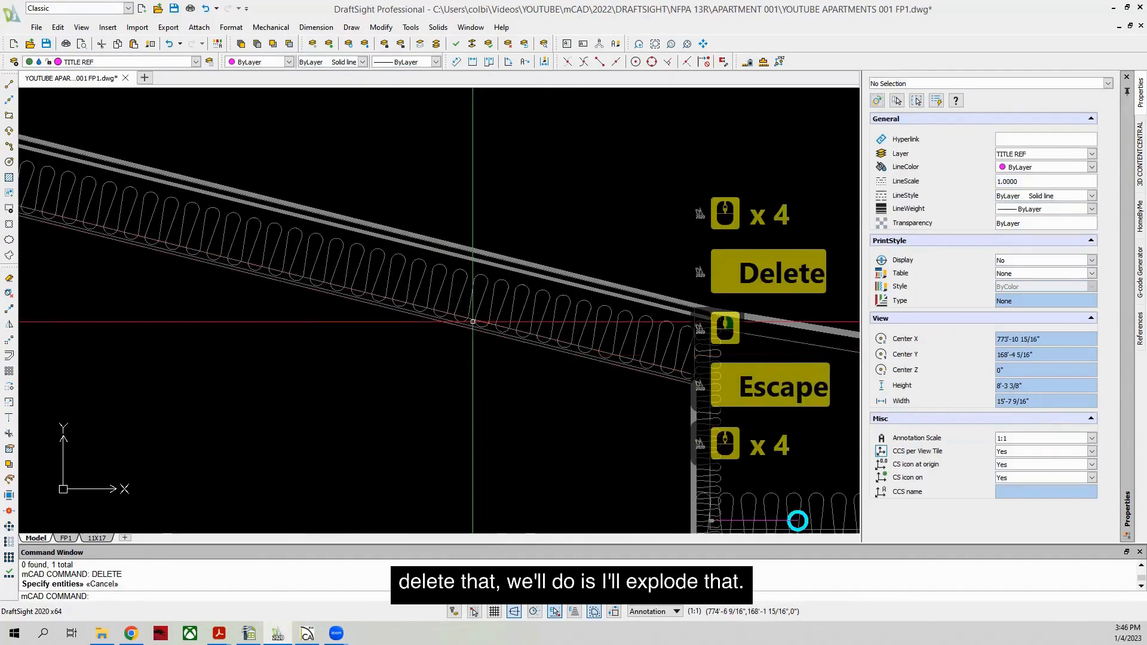
{"action": "left_click", "coordinate": [470, 320]}
{"action": "scroll", "coordinate": [470, 321], "scroll_direction": "down", "scroll_amount": 4}
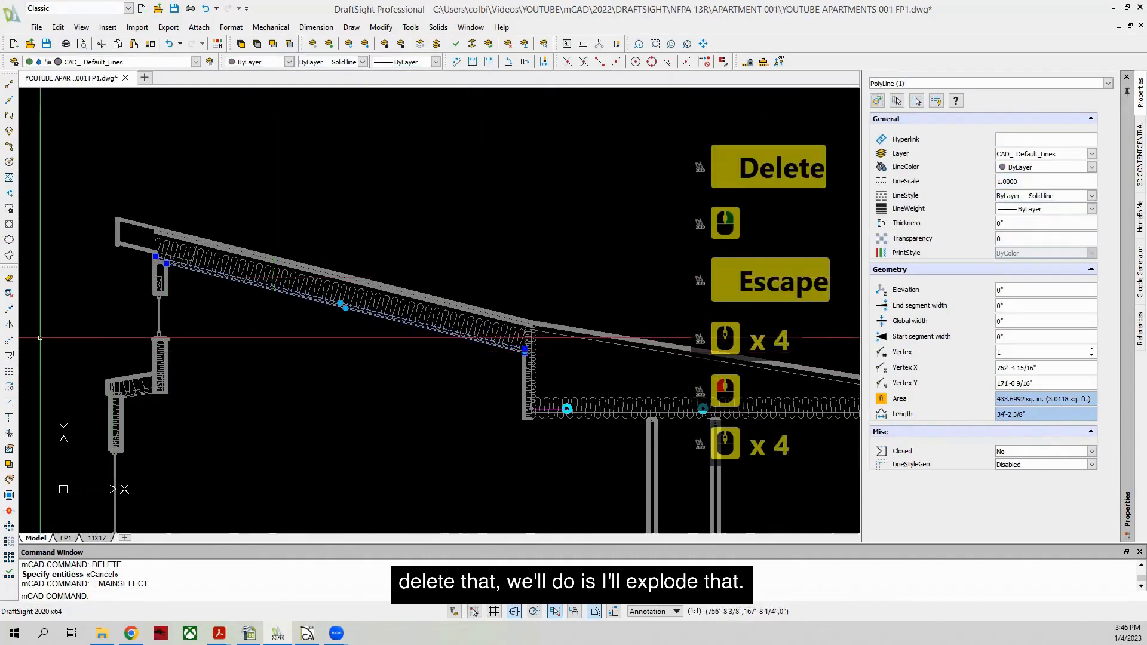
{"action": "left_click", "coordinate": [9, 495]}
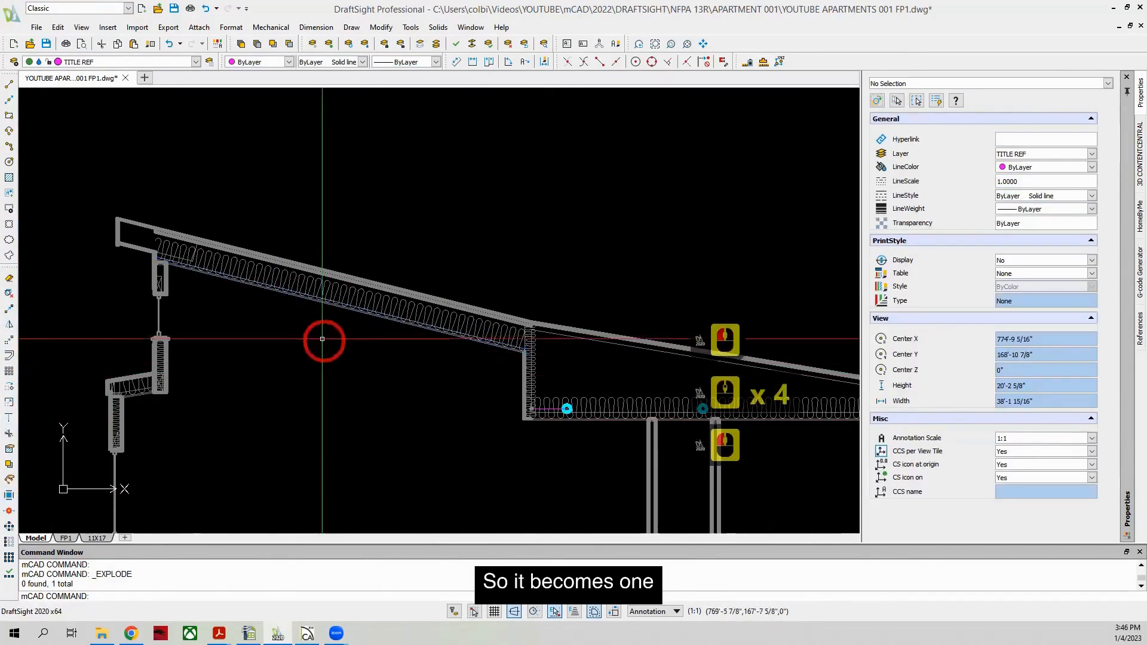
Step: Offset the upper line of the sloped ceiling by 4" upward into the roof insulation
{"action": "scroll", "coordinate": [358, 311], "scroll_direction": "up", "scroll_amount": 3}
{"action": "scroll", "coordinate": [388, 280], "scroll_direction": "up", "scroll_amount": 2}
{"action": "left_click", "coordinate": [385, 290]}
{"action": "scroll", "coordinate": [230, 325], "scroll_direction": "down", "scroll_amount": 3}
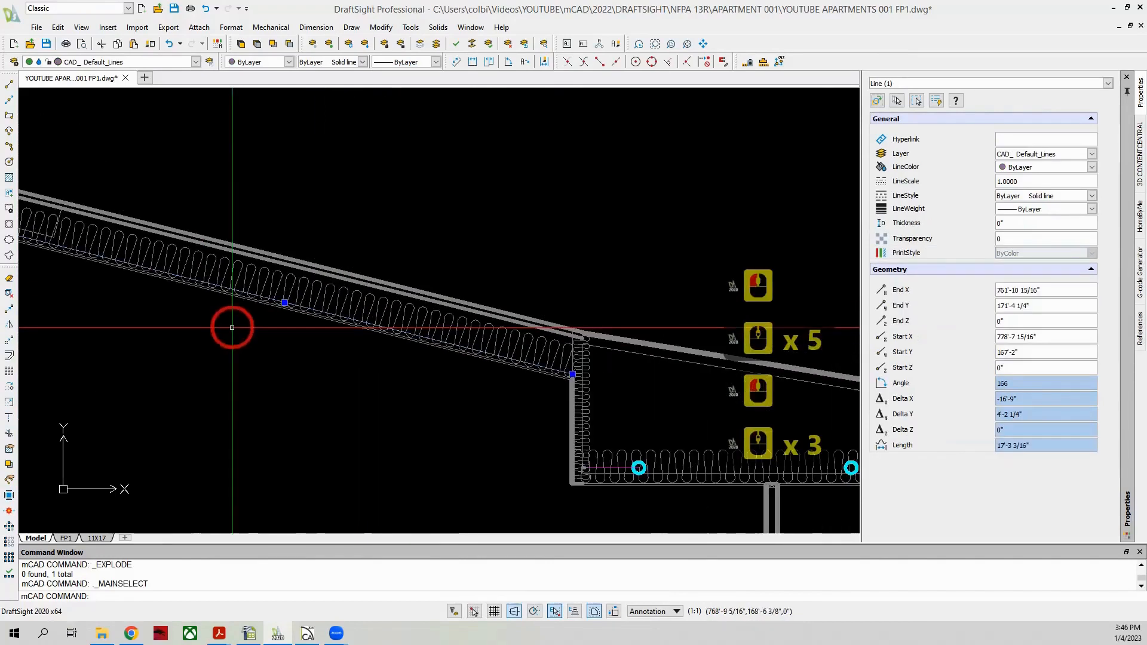
{"action": "left_click", "coordinate": [9, 356]}
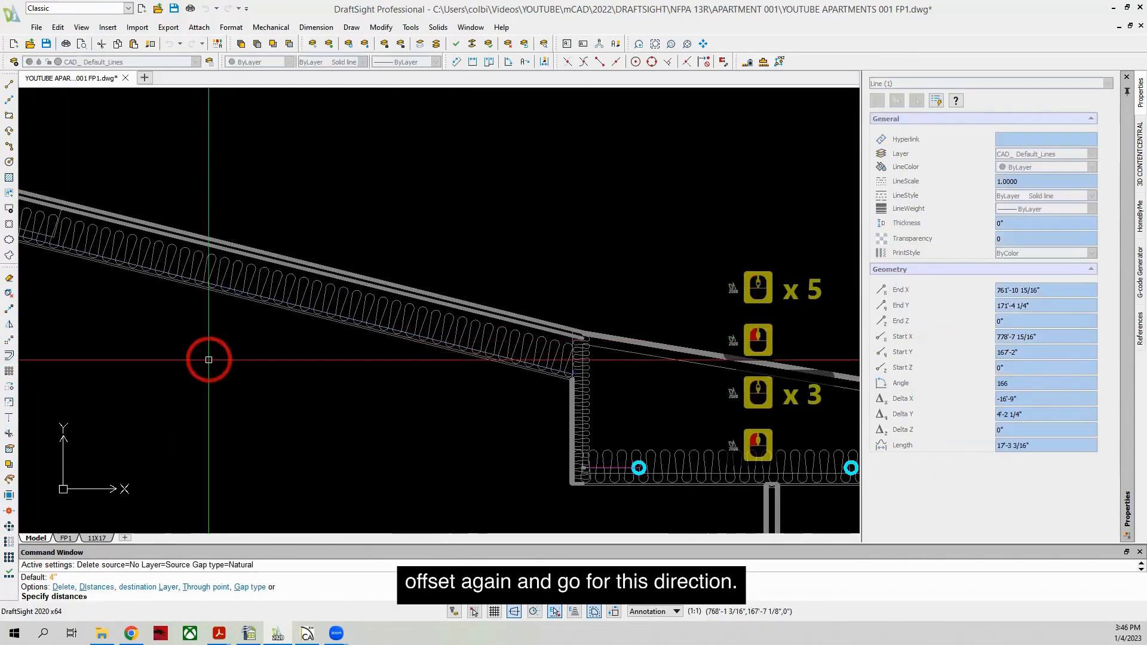
{"action": "type", "text": "4"}
{"action": "key", "text": "Return"}
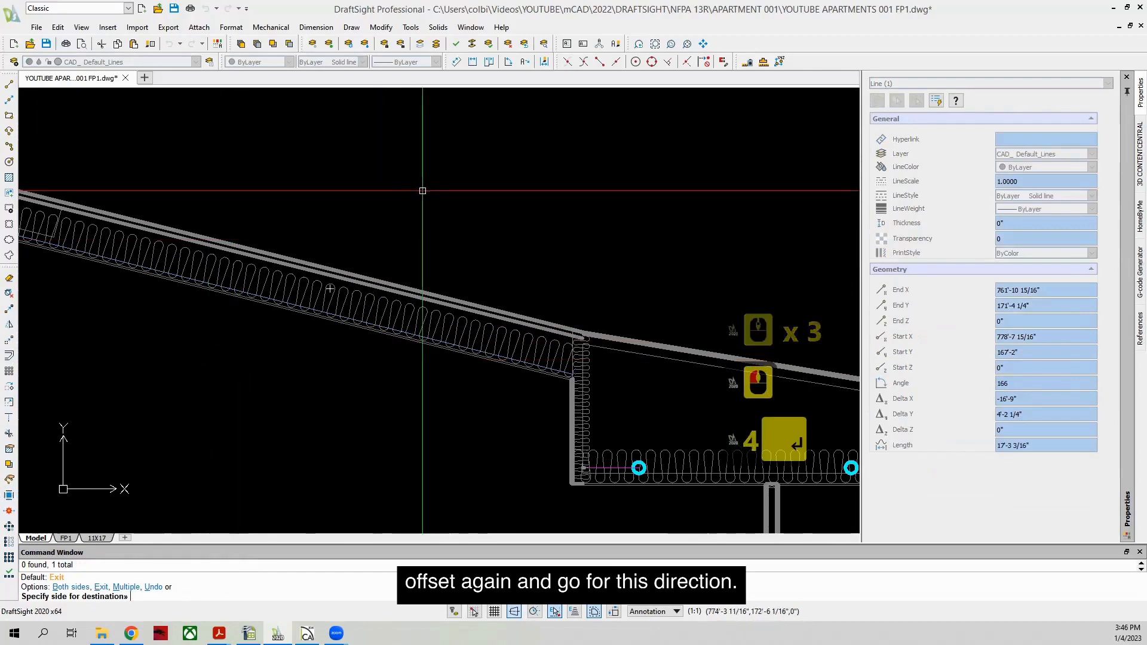
{"action": "left_click", "coordinate": [423, 191]}
{"action": "key", "text": "Escape"}
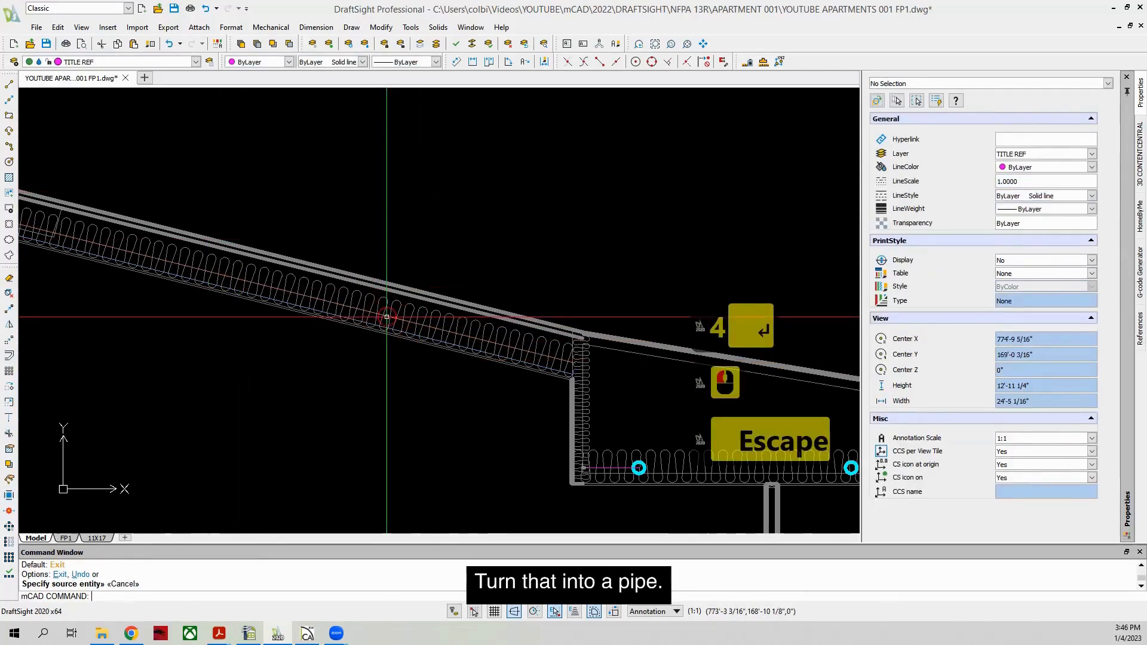
Step: Assign the offset sloped line and the vertical and horizontal lines at the ceiling step to the PIPE layer
{"action": "left_click", "coordinate": [384, 316]}
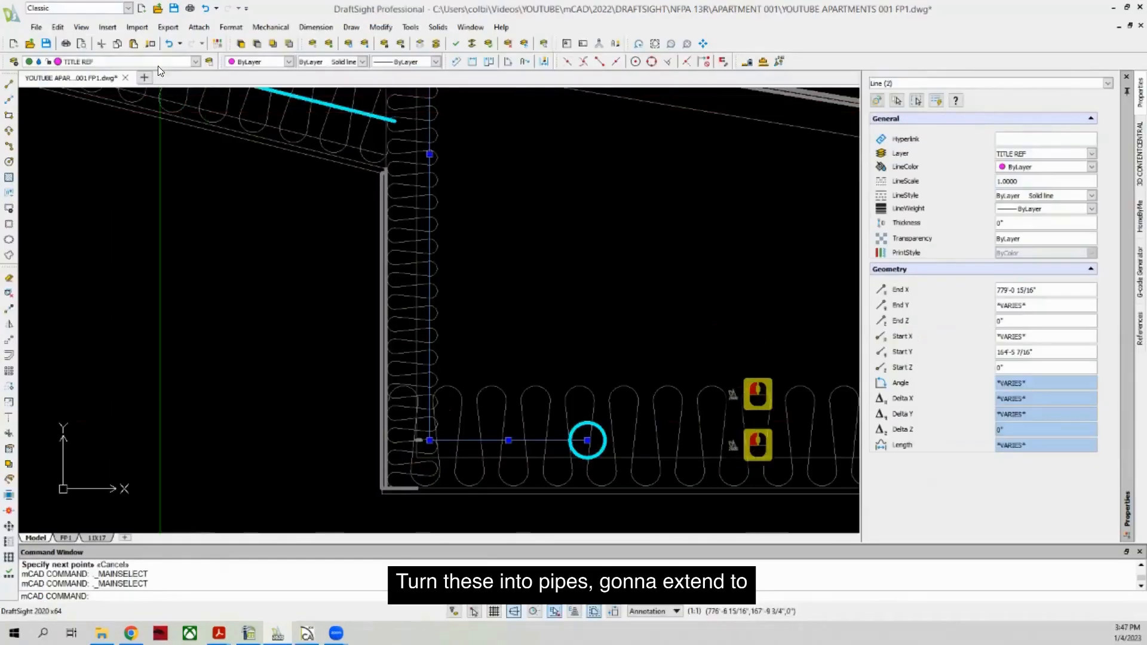
{"action": "left_click", "coordinate": [157, 65]}
{"action": "left_click", "coordinate": [98, 258]}
{"action": "key", "text": "Escape"}
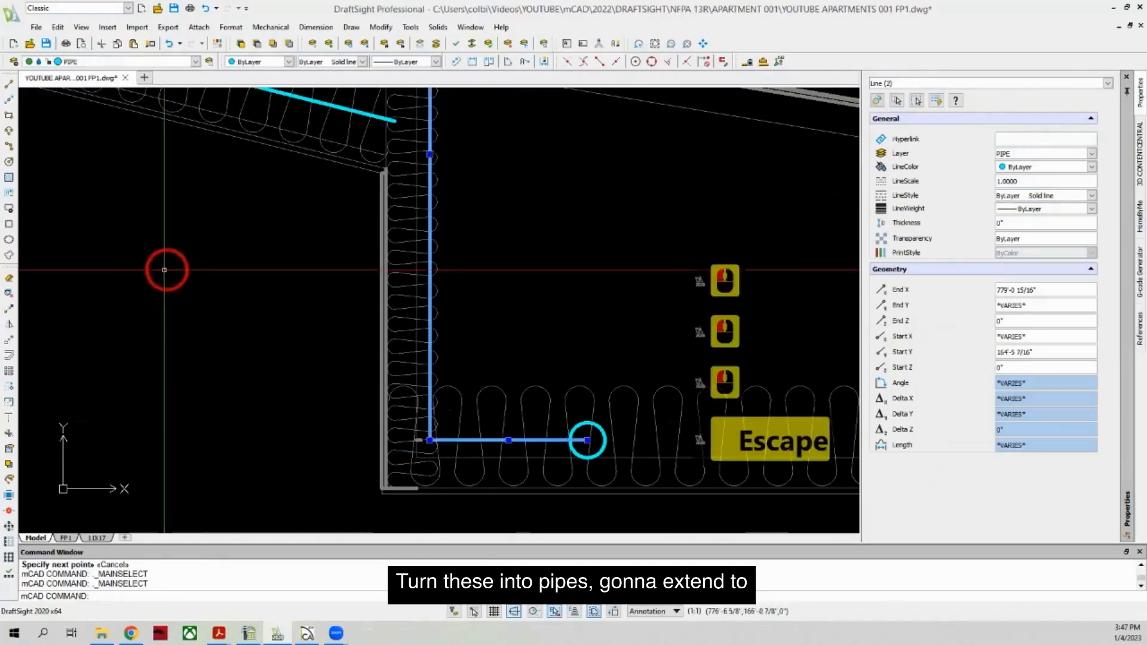
Step: Extend the sloped ceiling pipe to meet the vertical pipe at the ceiling step
{"action": "left_click", "coordinate": [9, 417]}
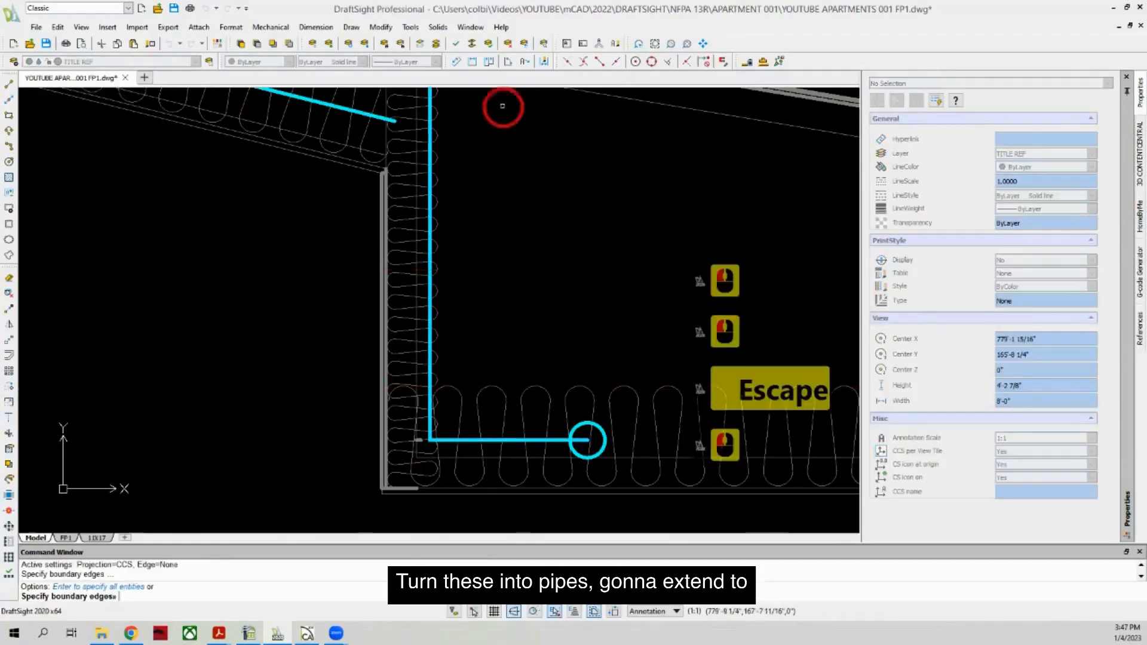
{"action": "left_click", "coordinate": [430, 123]}
{"action": "right_click", "coordinate": [429, 123]}
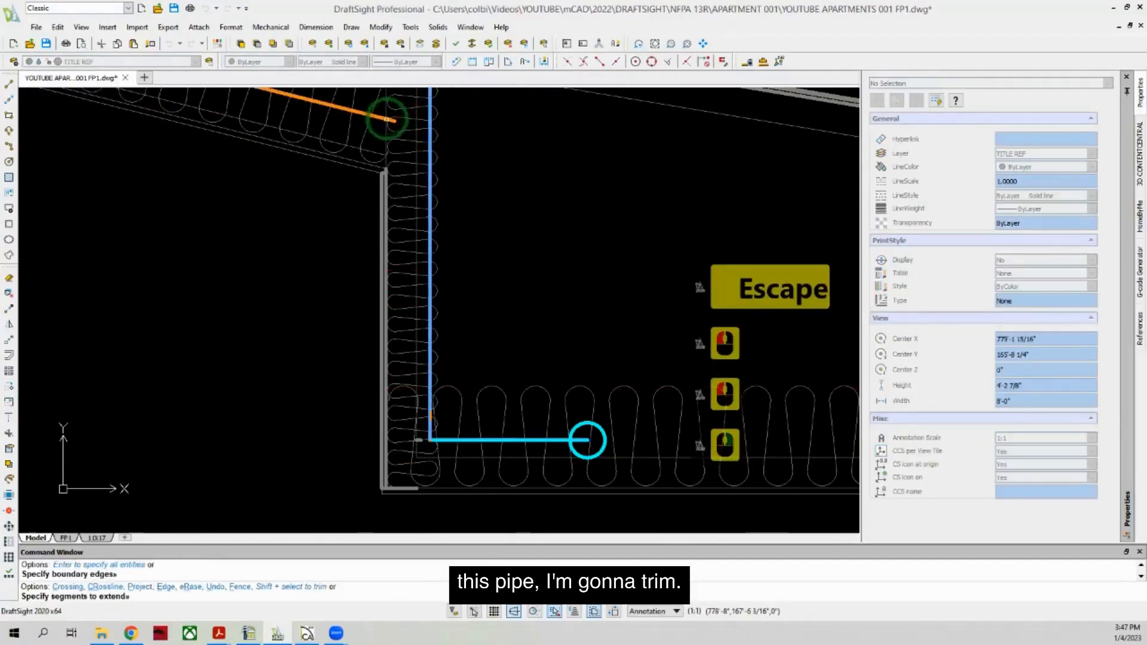
{"action": "left_click", "coordinate": [387, 119]}
{"action": "right_click", "coordinate": [387, 127]}
{"action": "scroll", "coordinate": [385, 198], "scroll_direction": "down", "scroll_amount": 3}
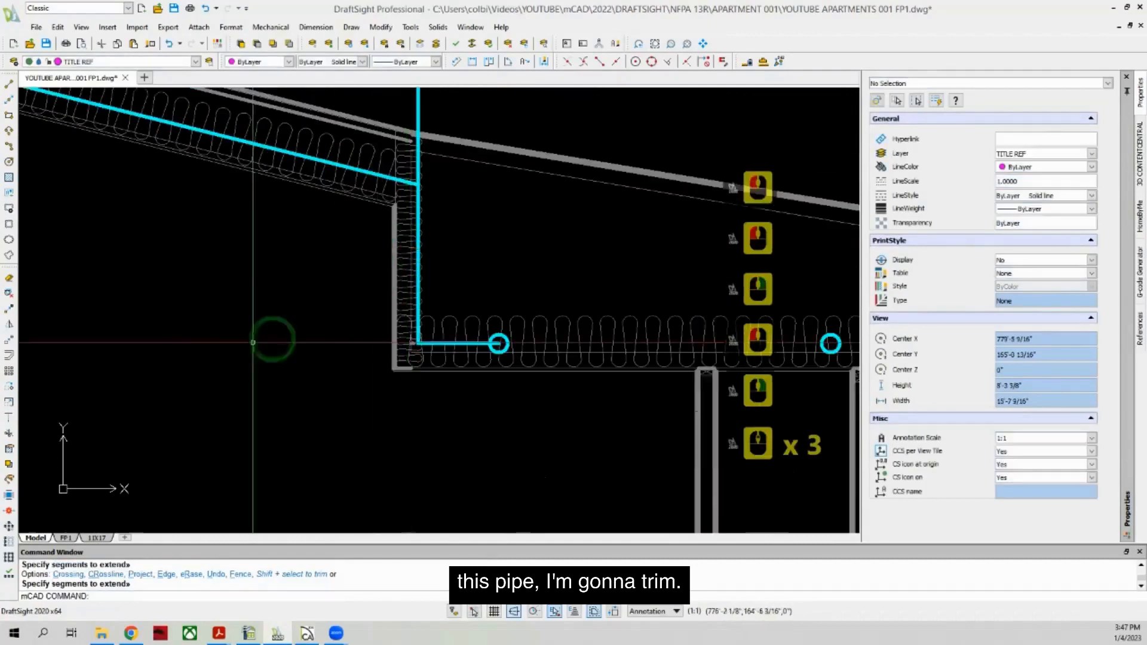
Step: Trim off the part of the vertical pipe that projects above the sloped pipe
{"action": "left_click", "coordinate": [9, 430]}
{"action": "left_click", "coordinate": [385, 178]}
{"action": "right_click", "coordinate": [412, 113]}
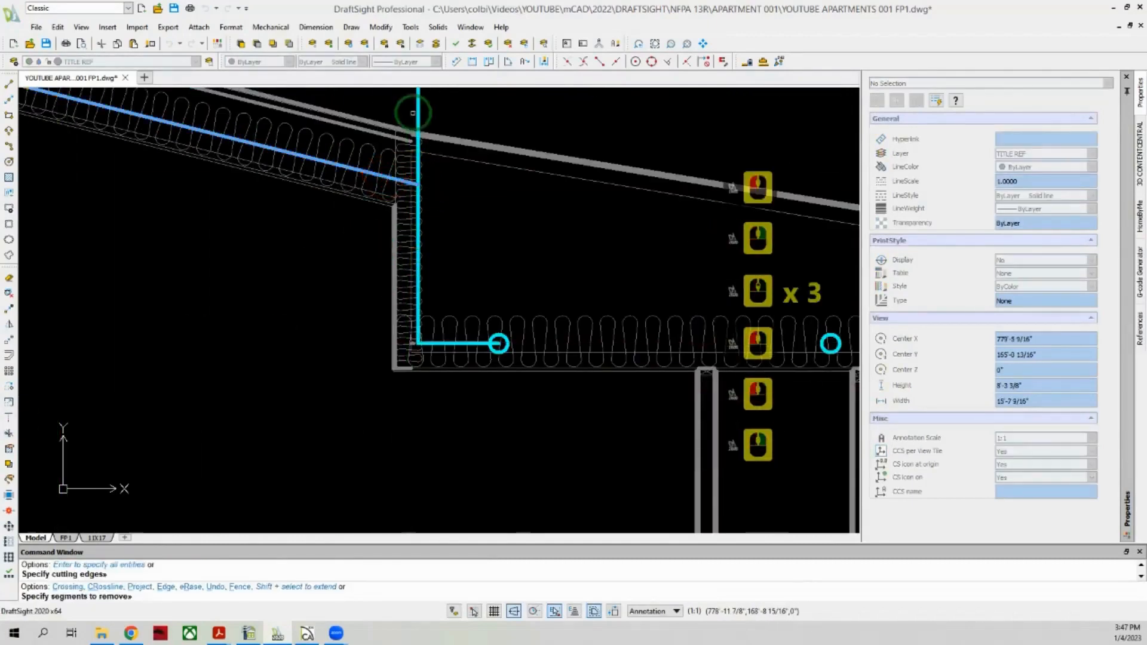
{"action": "left_click", "coordinate": [418, 110]}
{"action": "right_click", "coordinate": [443, 226]}
{"action": "scroll", "coordinate": [443, 233], "scroll_direction": "down", "scroll_amount": 8}
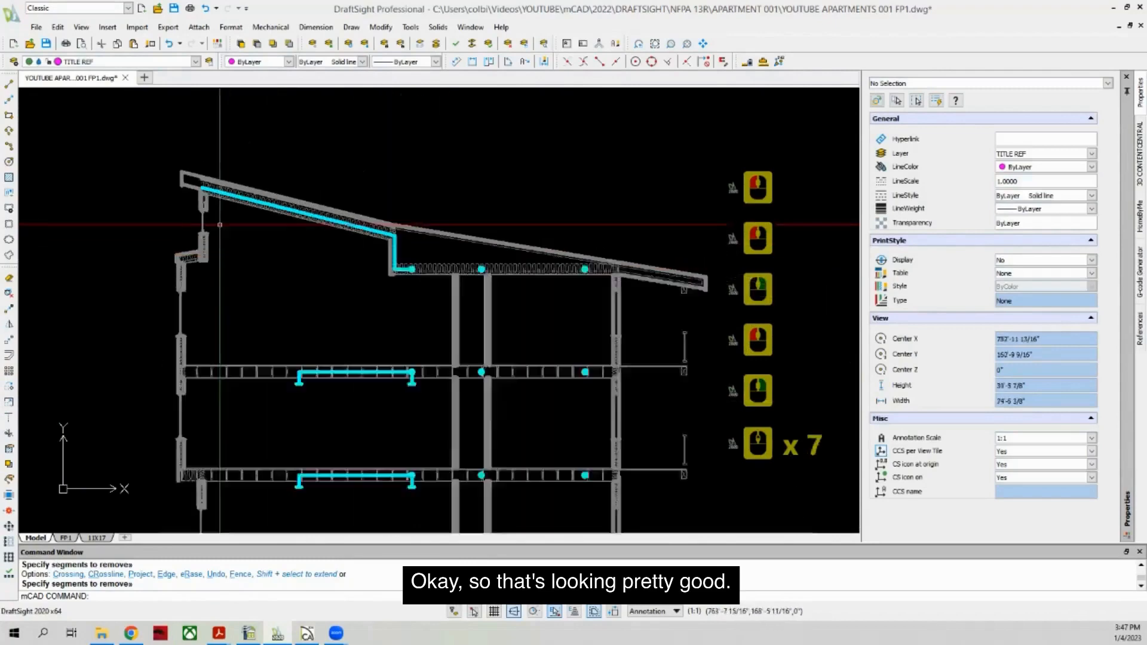
Step: Add a linear dimension for the vertical riser nipple between the horizontal third-floor pipe and the sloped pipe
{"action": "scroll", "coordinate": [386, 242], "scroll_direction": "up", "scroll_amount": 4}
{"action": "scroll", "coordinate": [335, 245], "scroll_direction": "up", "scroll_amount": 3}
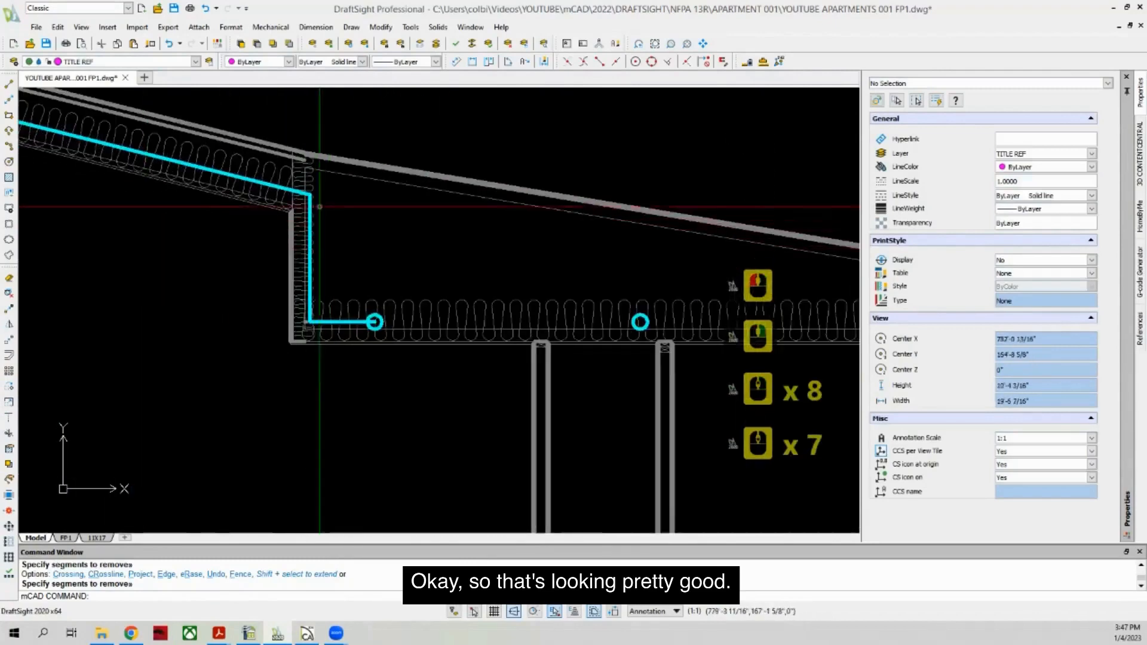
{"action": "scroll", "coordinate": [352, 222], "scroll_direction": "up", "scroll_amount": 3}
{"action": "left_click", "coordinate": [472, 63]}
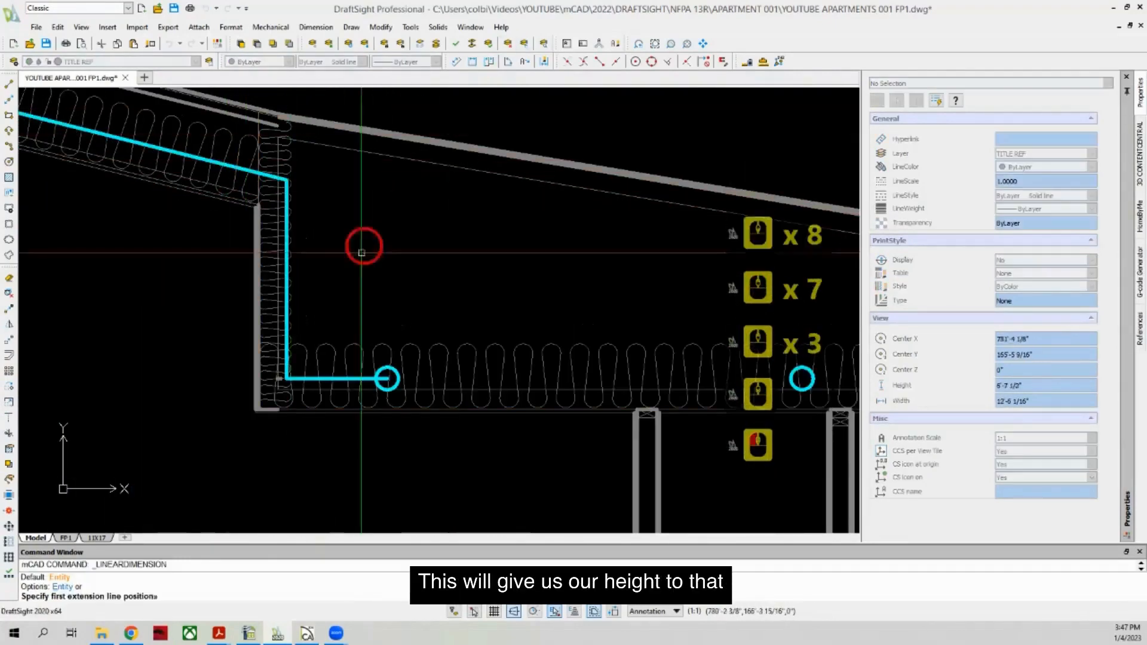
{"action": "left_click", "coordinate": [287, 379]}
{"action": "left_click", "coordinate": [286, 179]}
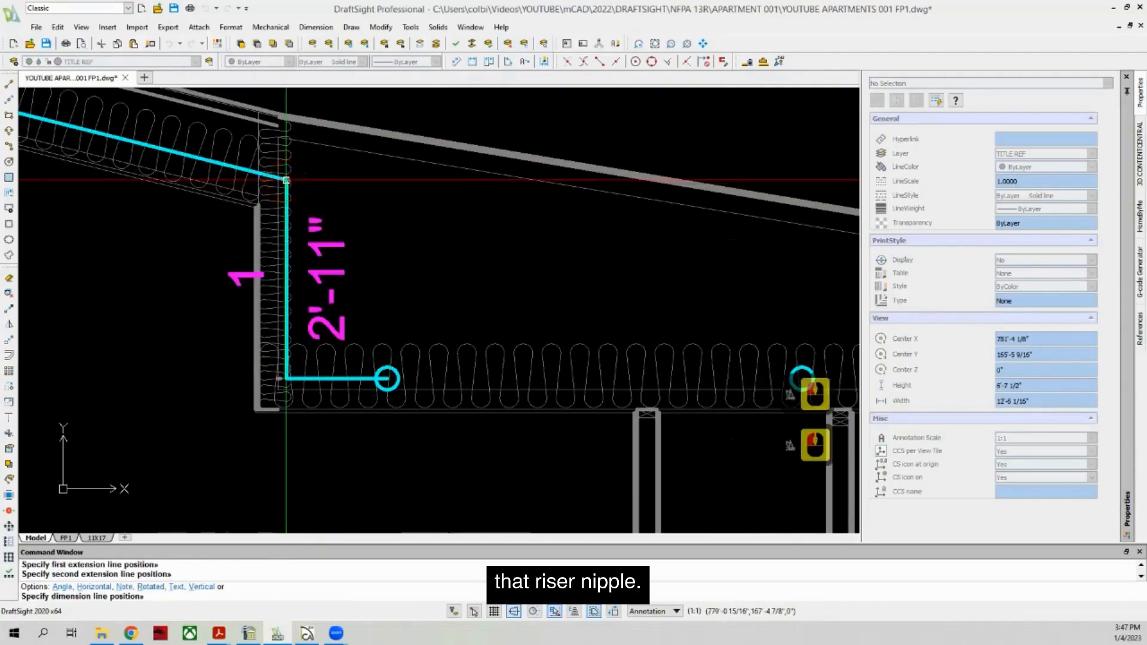
{"action": "left_click", "coordinate": [411, 159]}
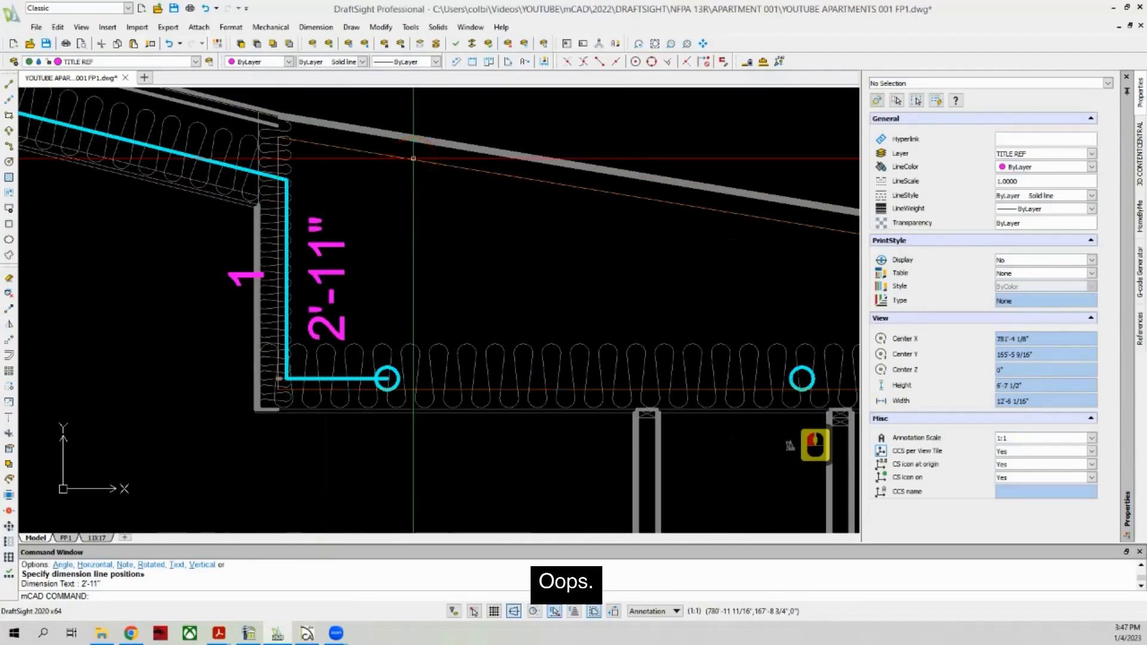
Step: Copy the sloped ceiling line to the empty space above the roof
{"action": "scroll", "coordinate": [413, 158], "scroll_direction": "down", "scroll_amount": 12}
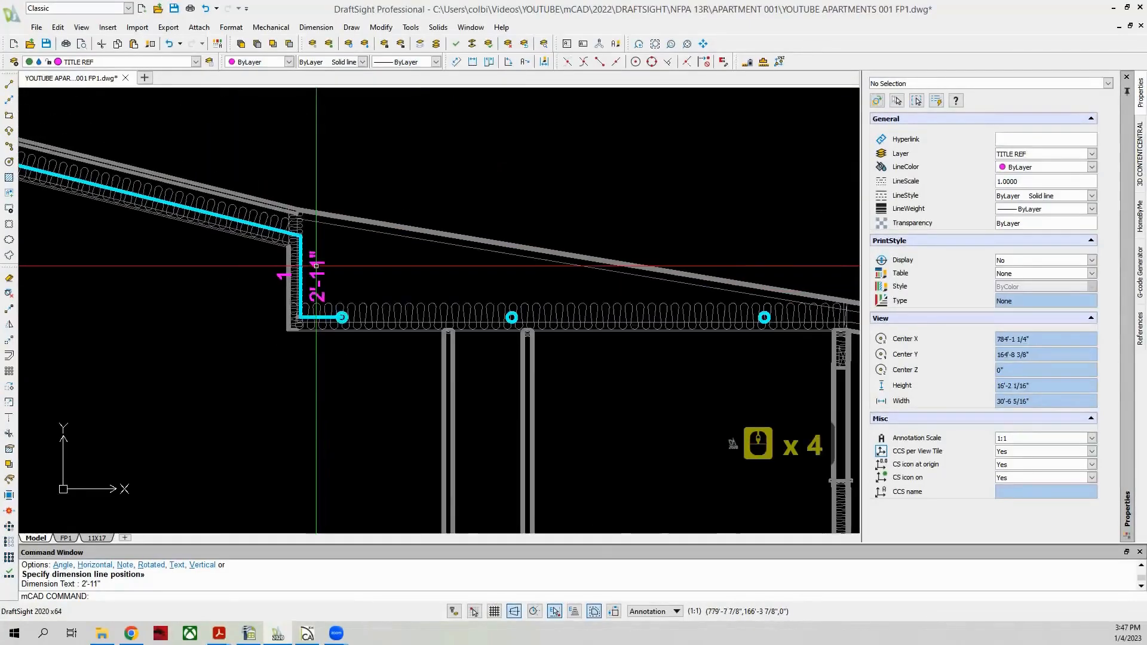
{"action": "scroll", "coordinate": [206, 255], "scroll_direction": "up", "scroll_amount": 2}
{"action": "scroll", "coordinate": [174, 255], "scroll_direction": "up", "scroll_amount": 2}
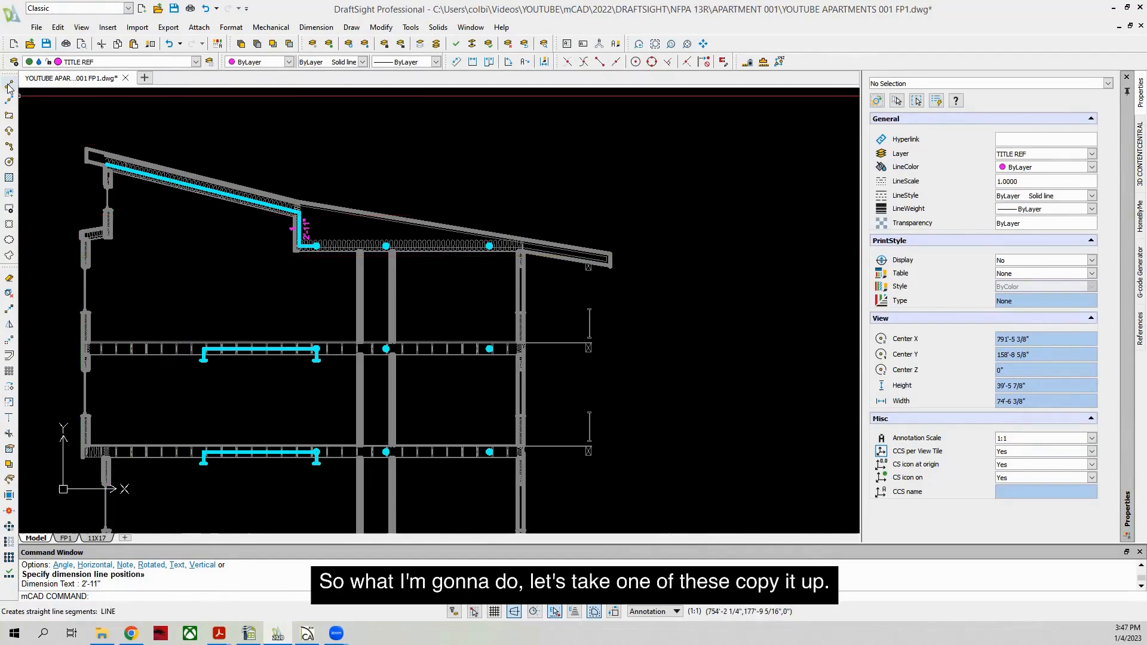
{"action": "scroll", "coordinate": [164, 179], "scroll_direction": "up", "scroll_amount": 3}
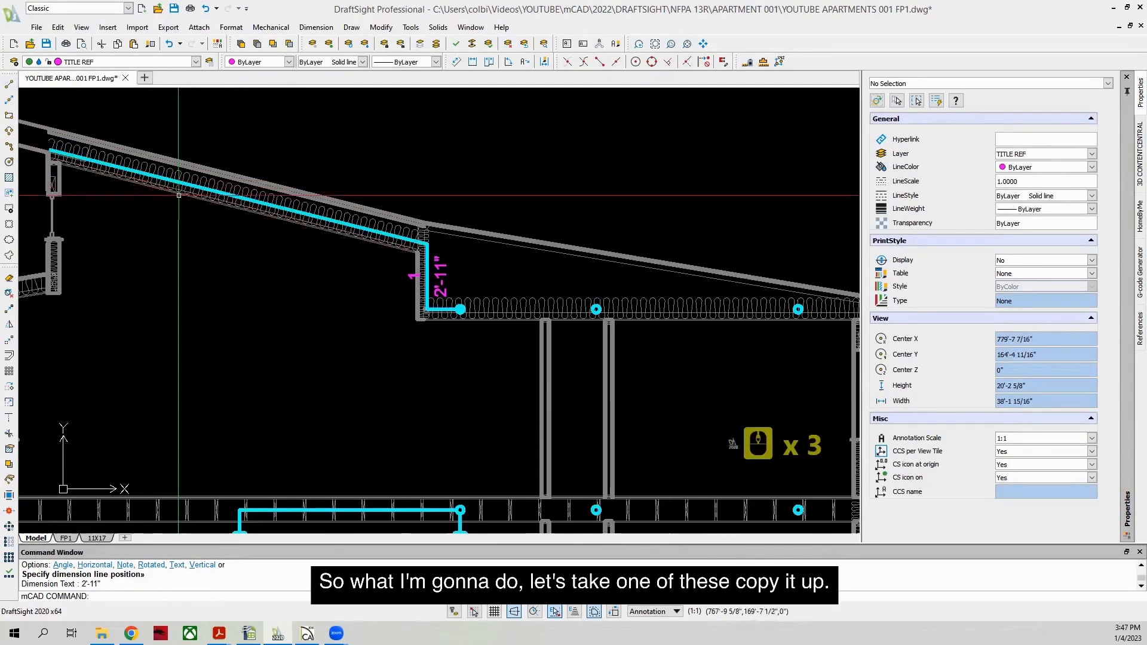
{"action": "left_click", "coordinate": [179, 195]}
{"action": "left_click", "coordinate": [9, 293]}
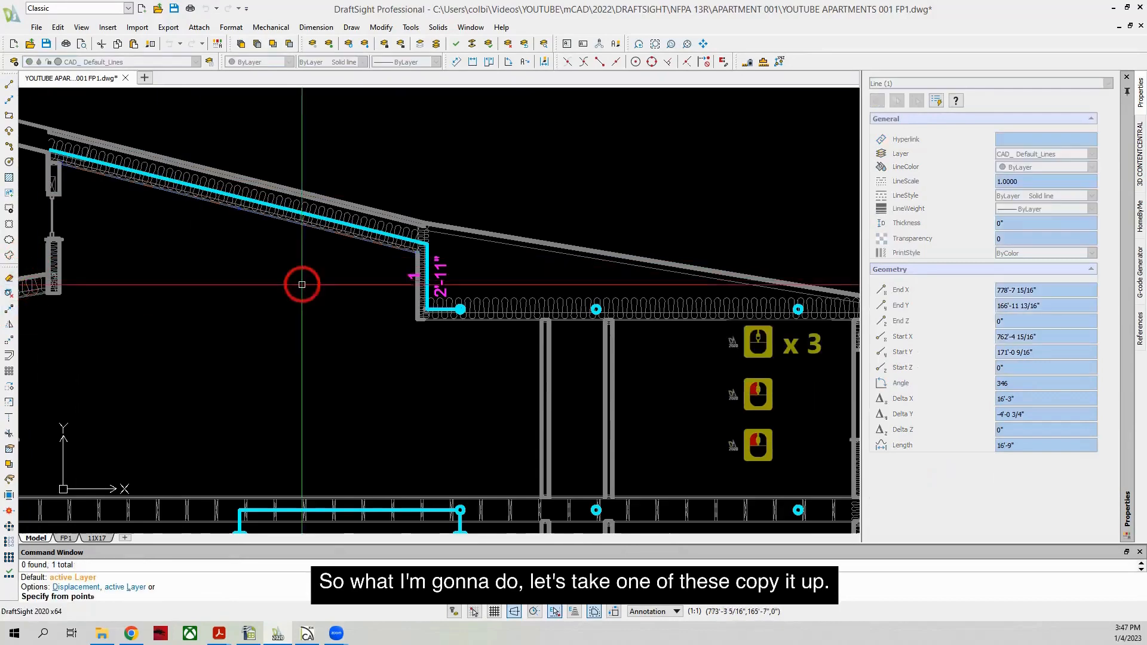
{"action": "scroll", "coordinate": [259, 286], "scroll_direction": "down", "scroll_amount": 2}
{"action": "left_click", "coordinate": [272, 231]}
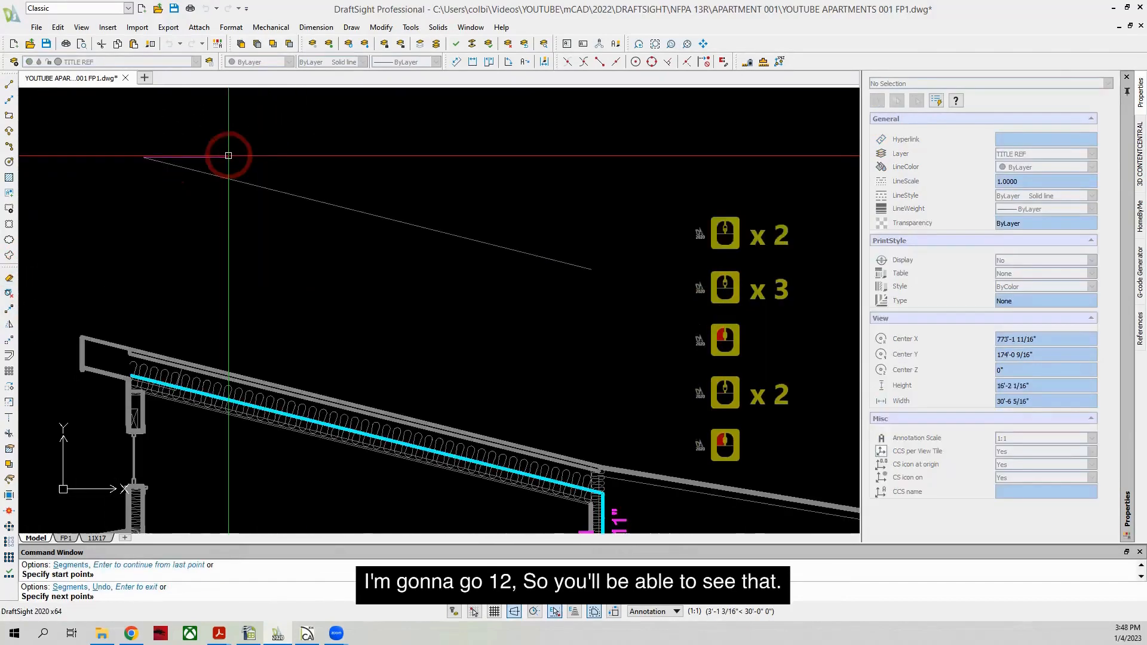
Step: Draw a 12" horizontal line from the copied slope line's upper end, with a vertical leg down to the slope, and dimension that leg
{"action": "type", "text": "12"}
{"action": "key", "text": "Return"}
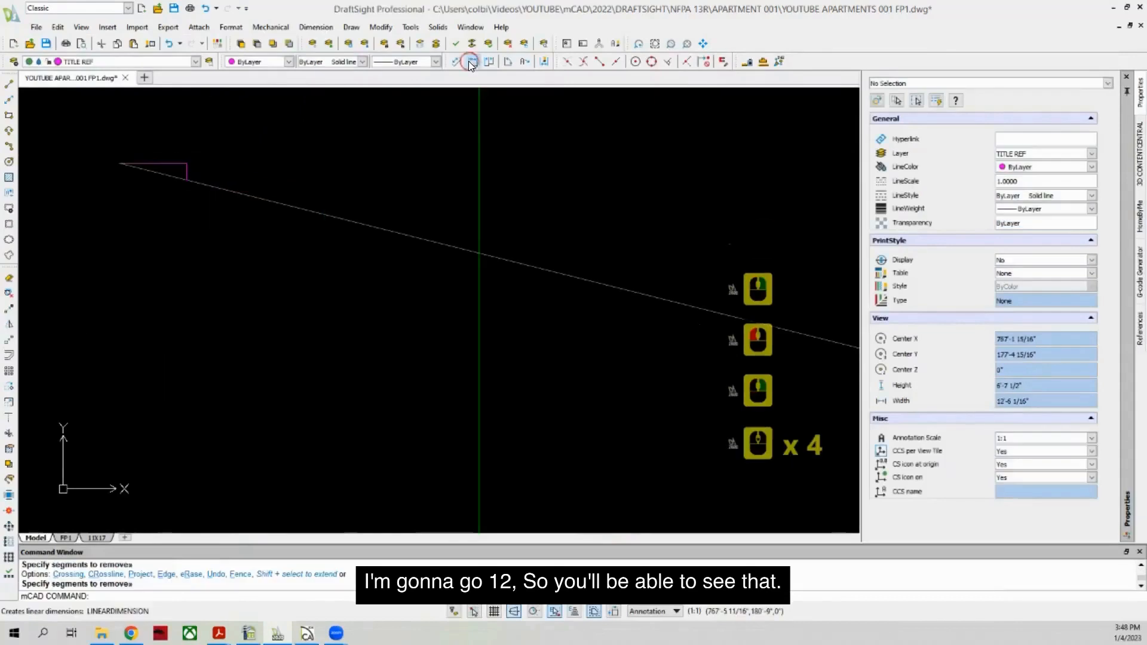
{"action": "left_click", "coordinate": [470, 62]}
{"action": "left_click", "coordinate": [185, 163]}
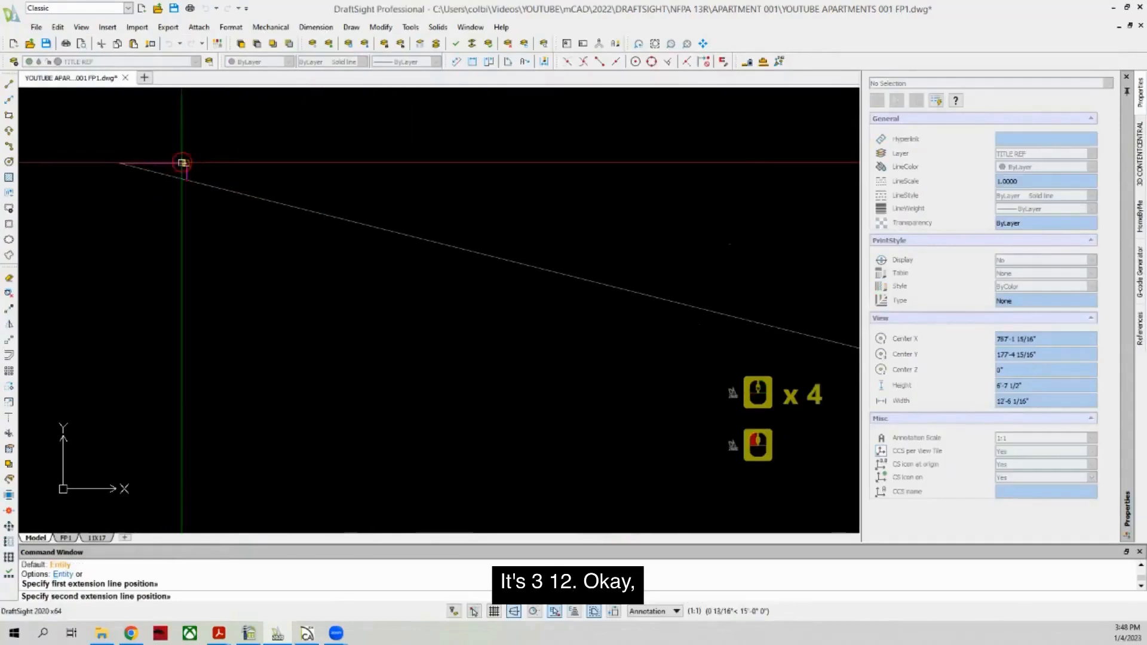
{"action": "left_click", "coordinate": [186, 176]}
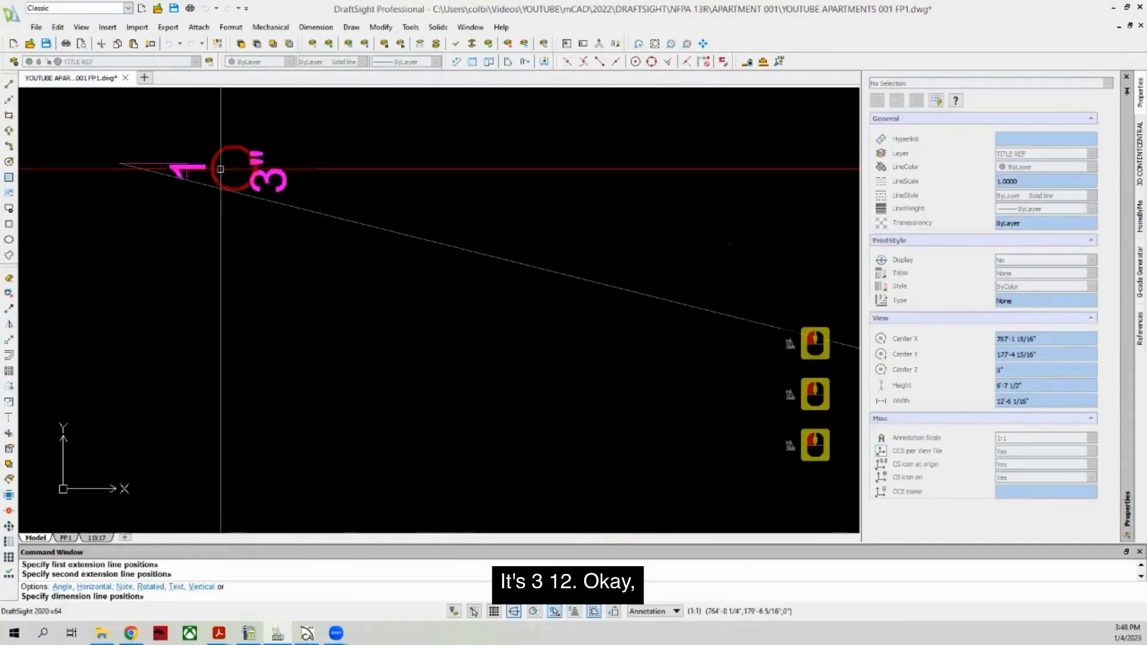
{"action": "left_click", "coordinate": [186, 172]}
{"action": "key", "text": "Escape"}
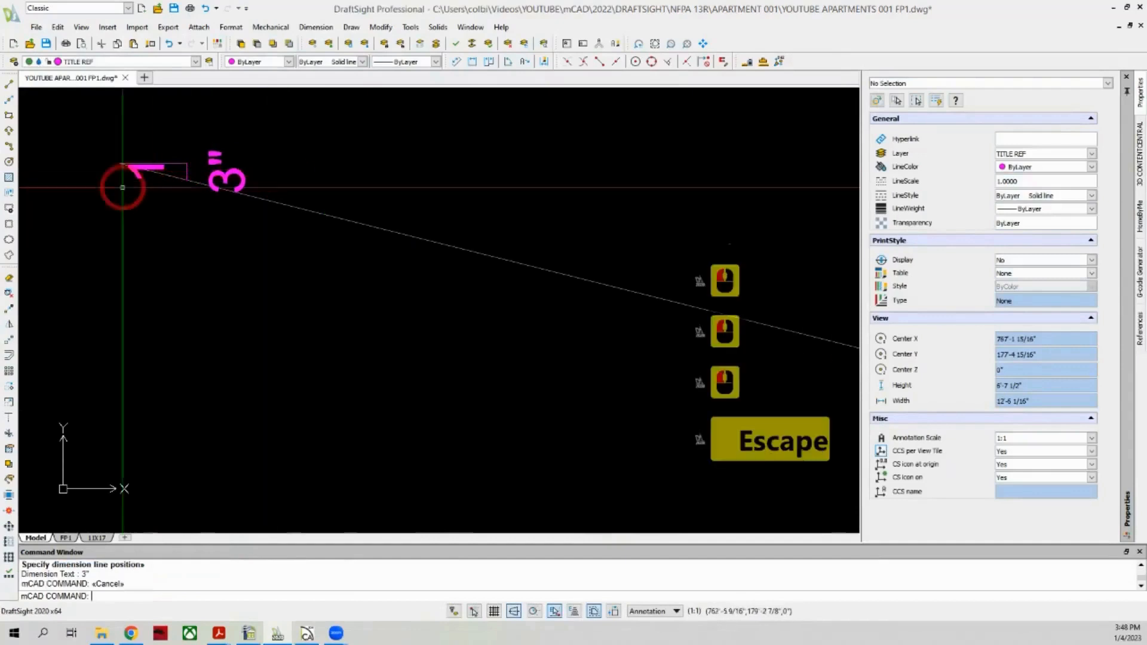
Step: Change the vertical leg's dimension from the sprinkler pipe style to a regular dimension style with arrowheads and extension lines
{"action": "scroll", "coordinate": [126, 177], "scroll_direction": "down", "scroll_amount": 3}
{"action": "left_click", "coordinate": [162, 176]}
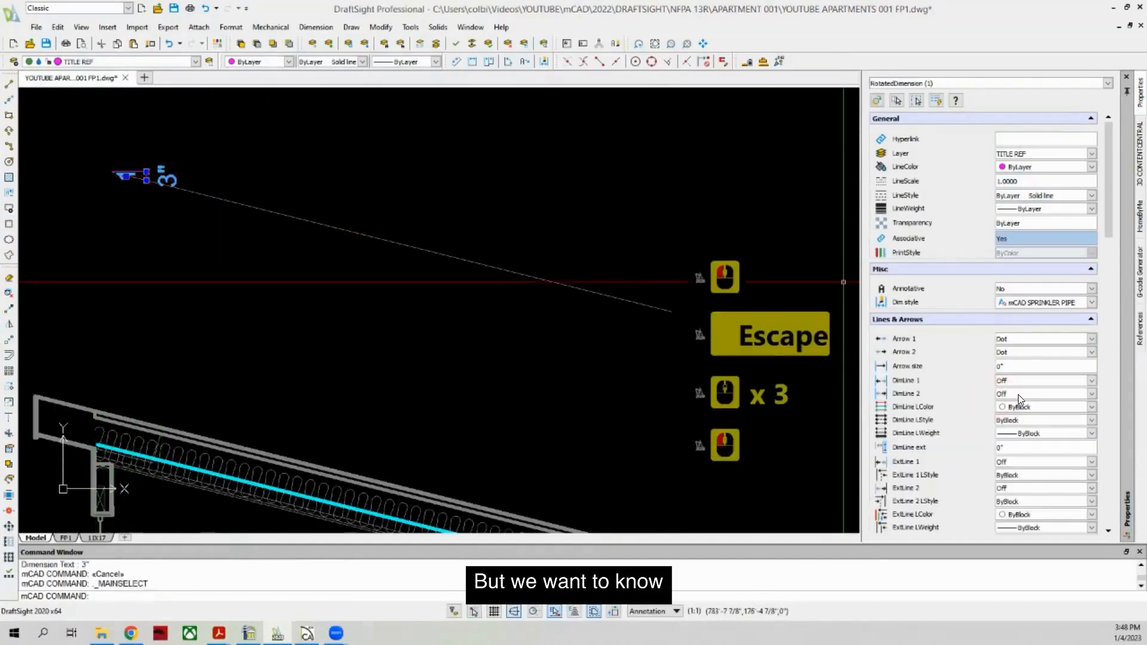
{"action": "key", "text": "Escape"}
{"action": "key", "text": "Escape"}
{"action": "scroll", "coordinate": [158, 158], "scroll_direction": "down", "scroll_amount": 2}
{"action": "scroll", "coordinate": [173, 183], "scroll_direction": "down", "scroll_amount": 1}
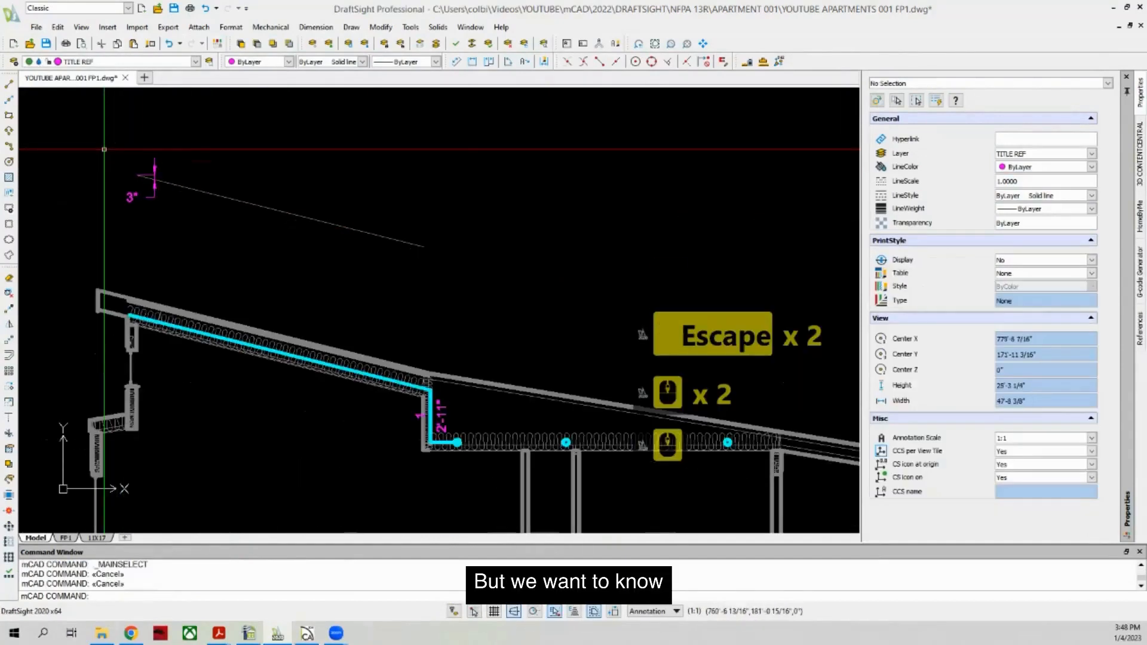
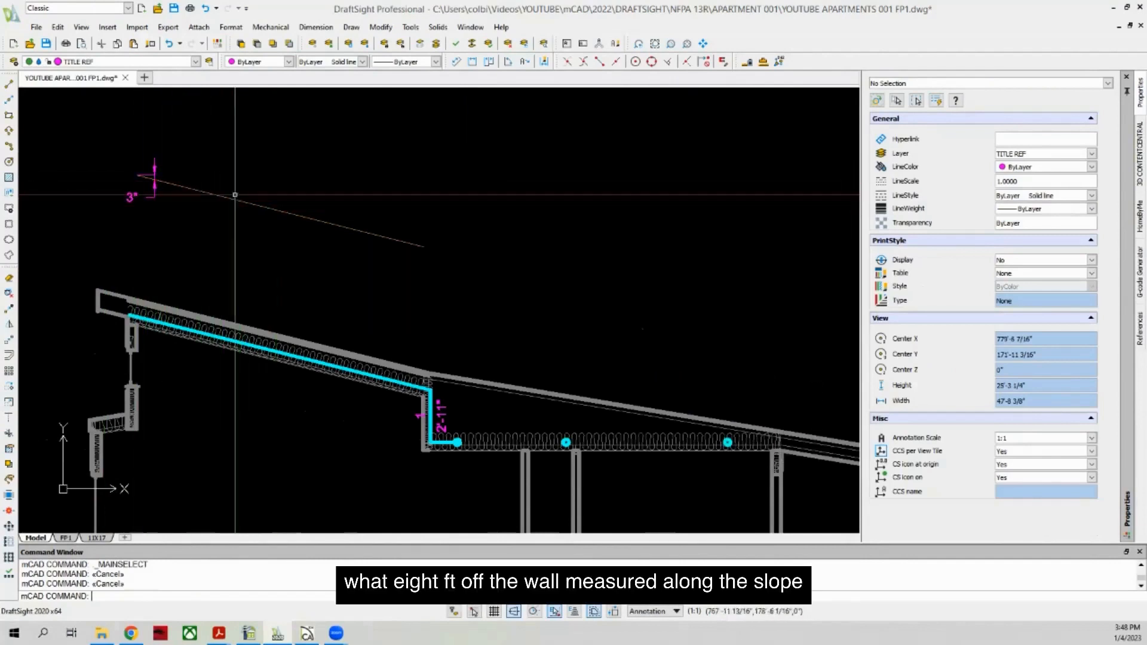
Step: Draw an 8' horizontal line starting at the upper end of the copied slope line
{"action": "left_click", "coordinate": [9, 83]}
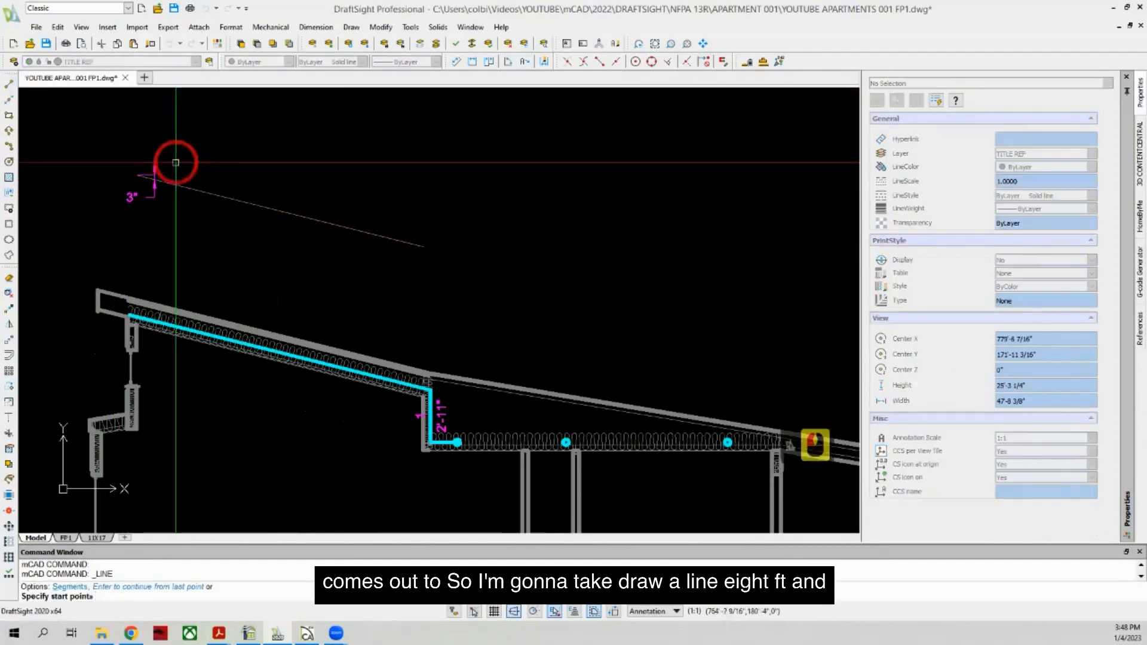
{"action": "left_click", "coordinate": [265, 166]}
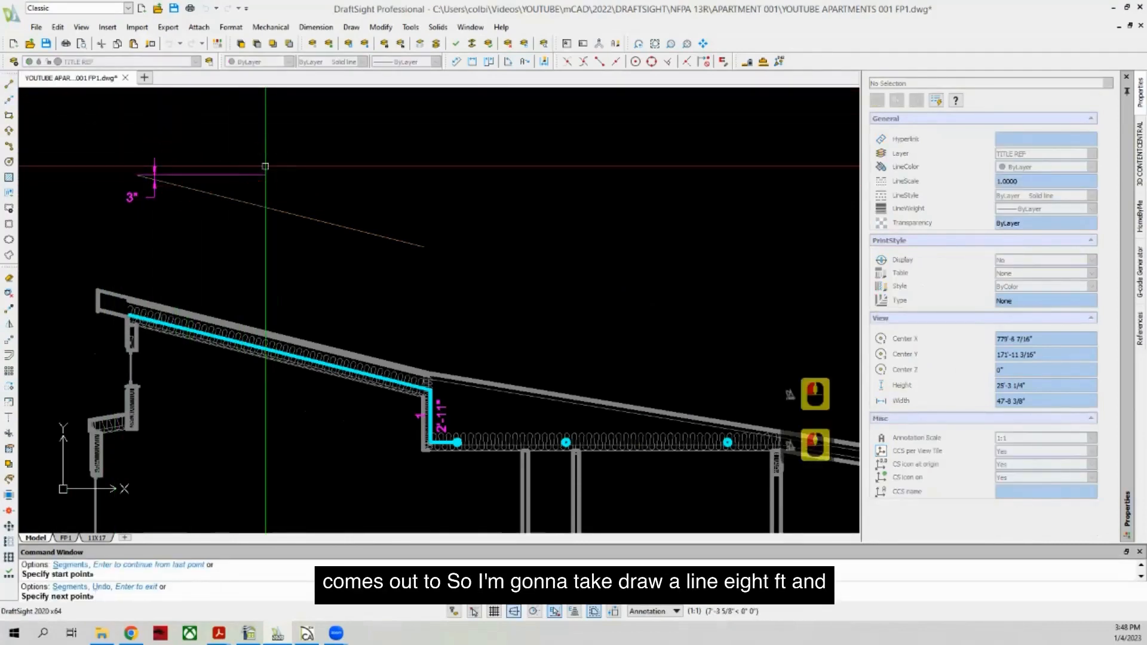
{"action": "type", "text": "8'"}
{"action": "key", "text": "Return"}
{"action": "key", "text": "Escape"}
Step: Rotate the 8' line about the slope line's upper end so it lies along the slope
{"action": "left_click", "coordinate": [259, 162]}
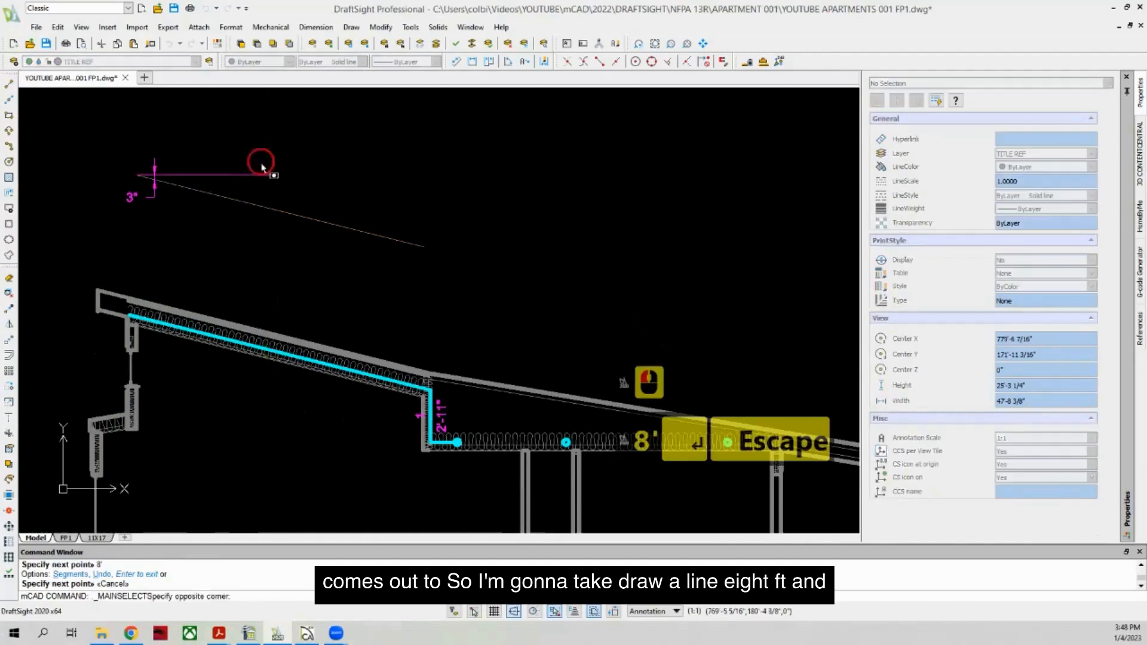
{"action": "left_click", "coordinate": [222, 203]}
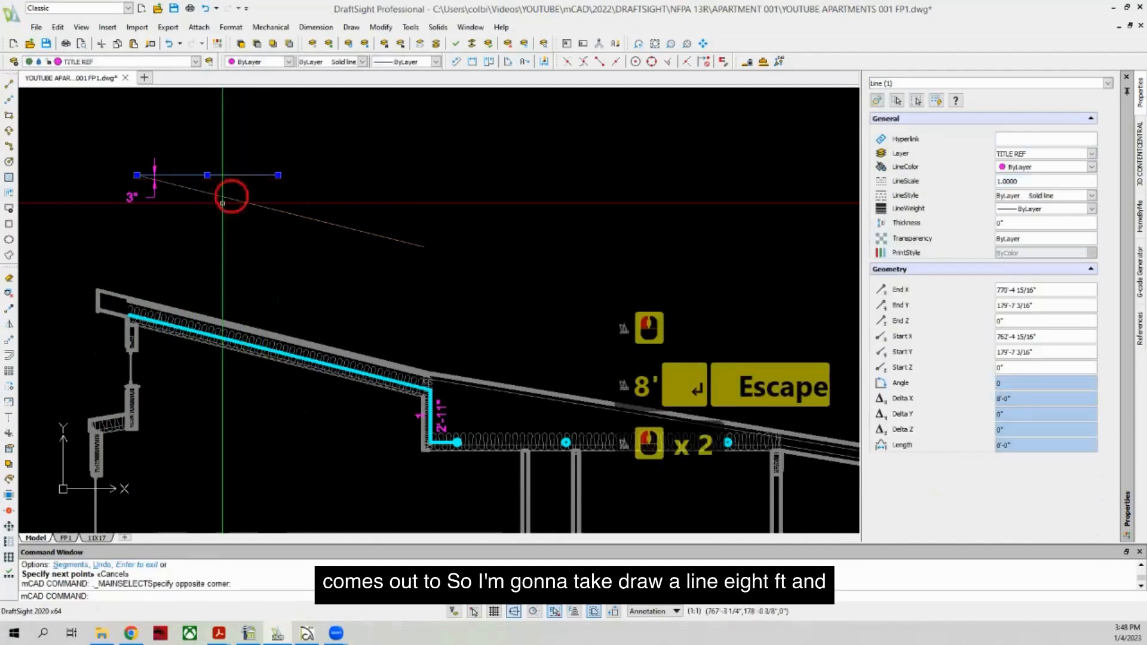
{"action": "left_click", "coordinate": [9, 386]}
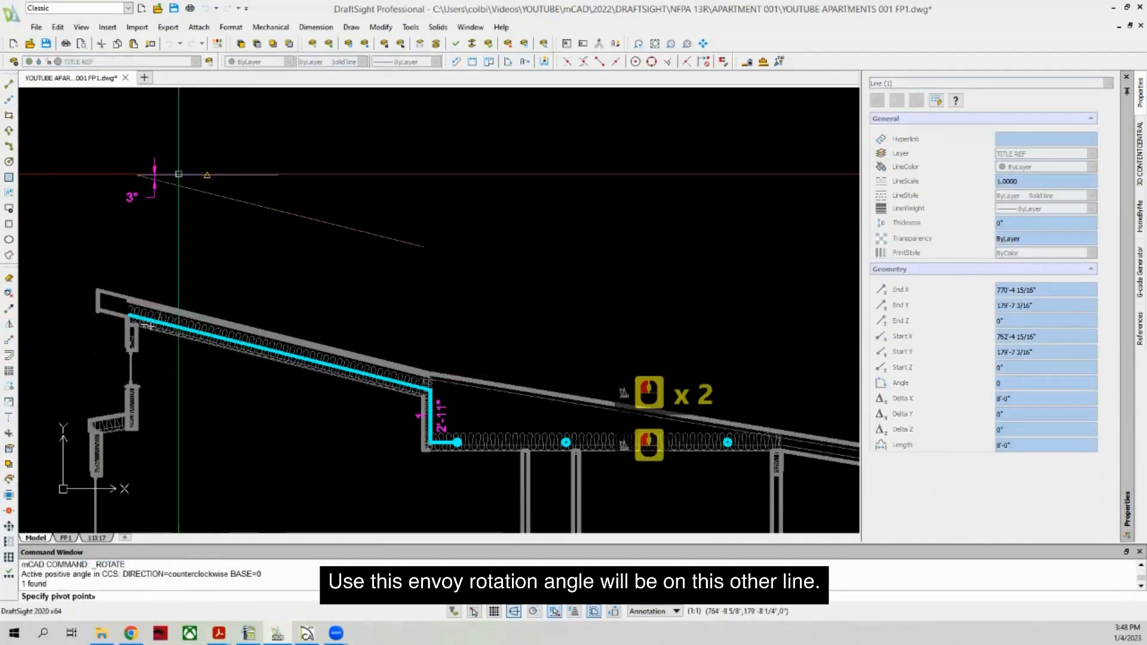
{"action": "left_click", "coordinate": [137, 175]}
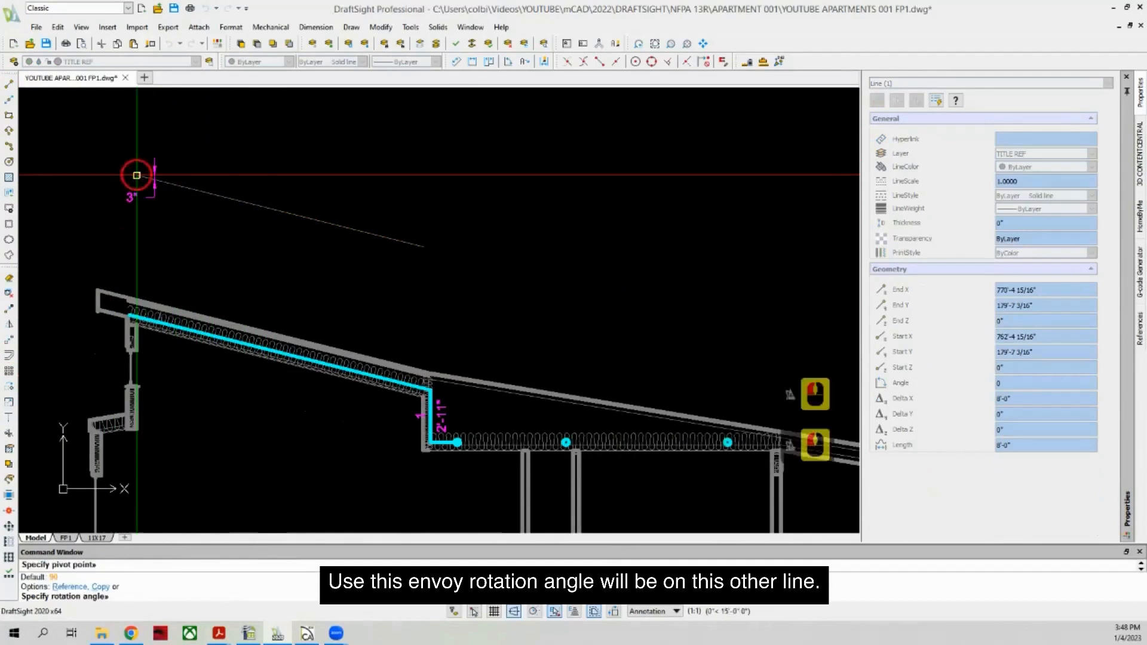
{"action": "left_click", "coordinate": [412, 242]}
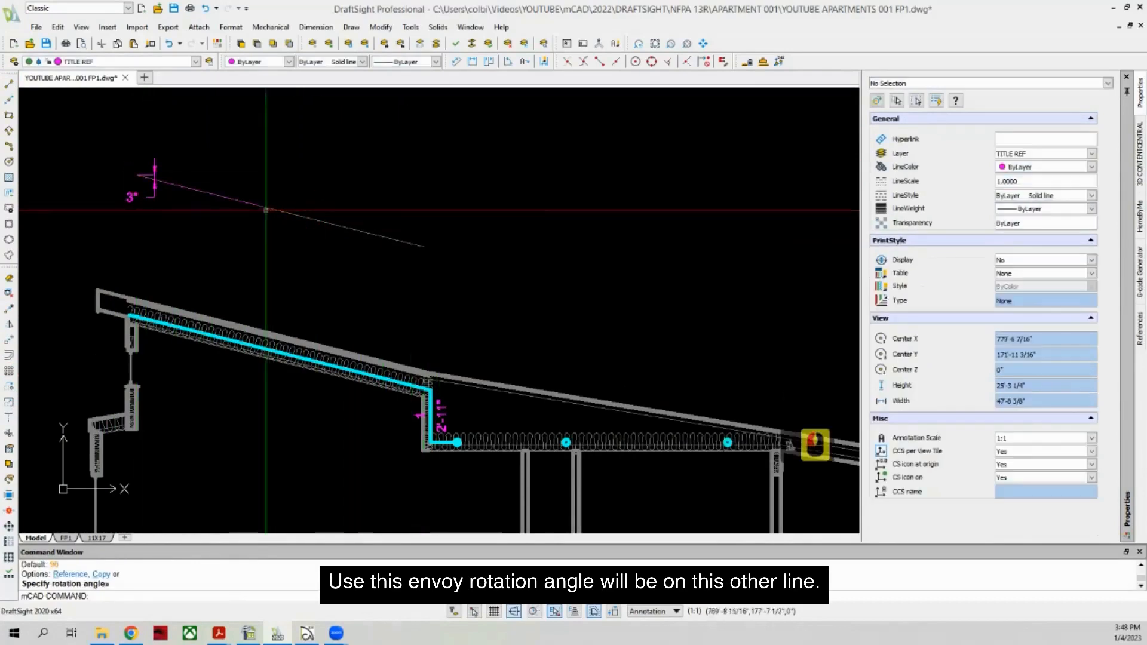
Step: Add an aligned dimension along the 8' sloped line and match its properties to the 3" dimension
{"action": "left_click", "coordinate": [443, 69]}
{"action": "left_click", "coordinate": [138, 175]}
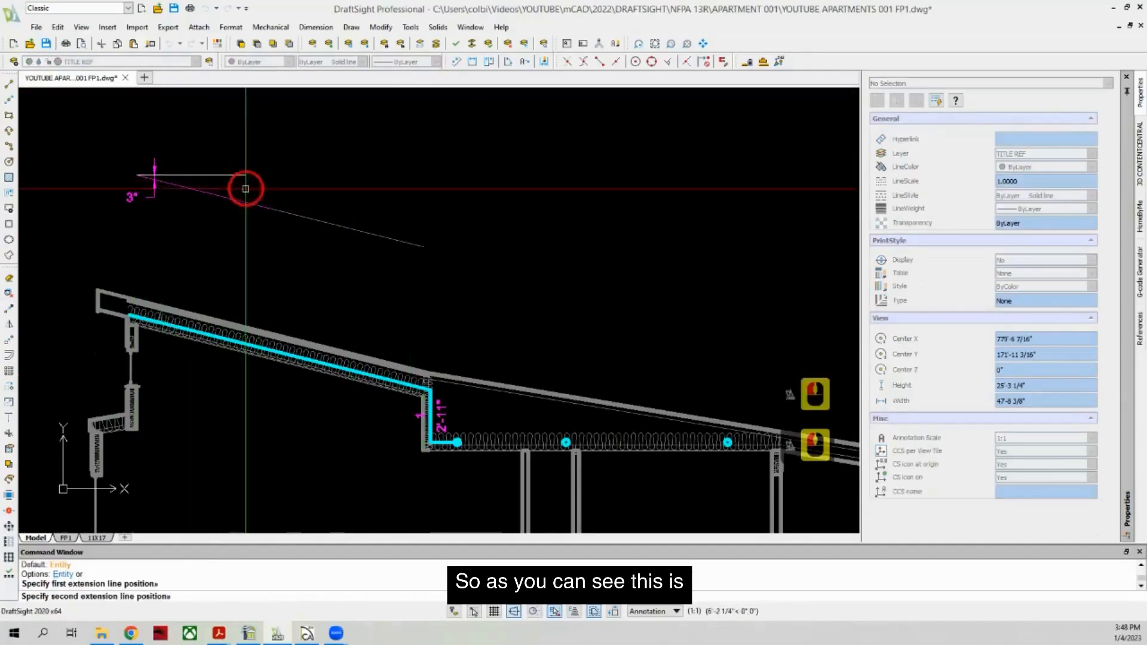
{"action": "left_click", "coordinate": [265, 204]}
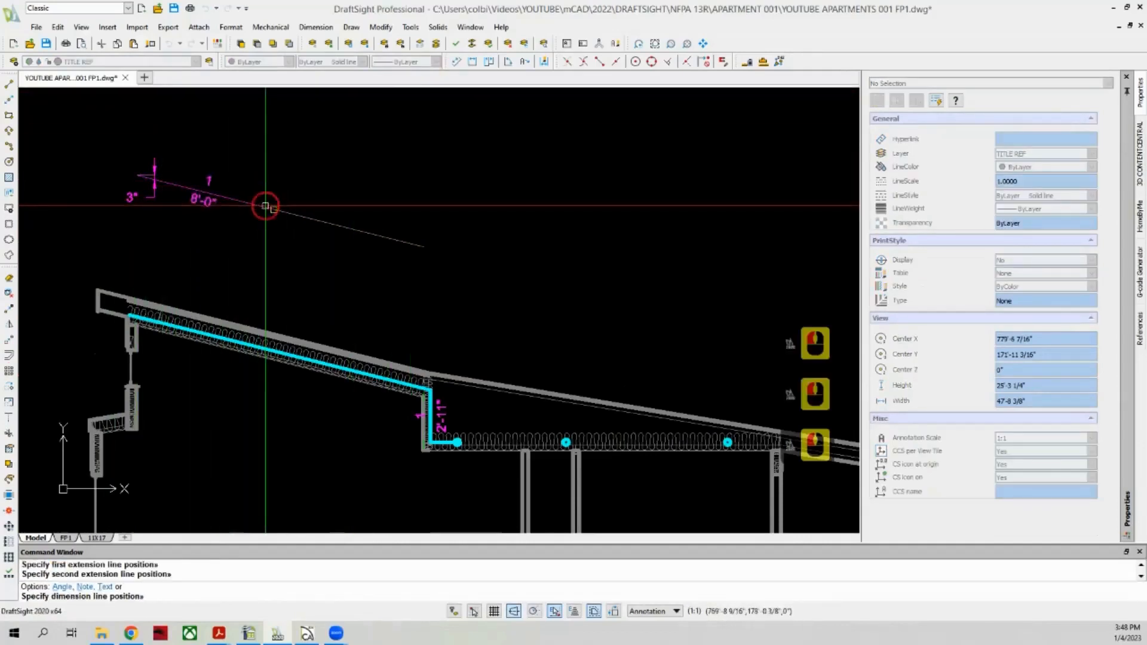
{"action": "left_click", "coordinate": [253, 154]}
{"action": "left_click", "coordinate": [153, 45]}
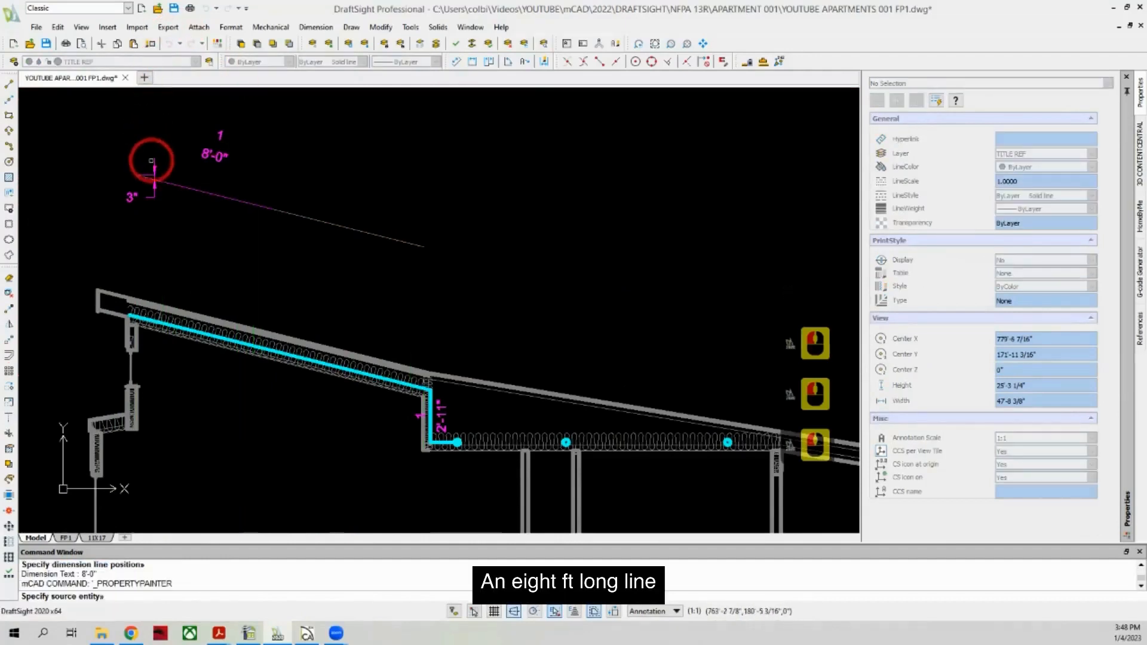
{"action": "left_click", "coordinate": [151, 161]}
{"action": "left_click", "coordinate": [226, 157]}
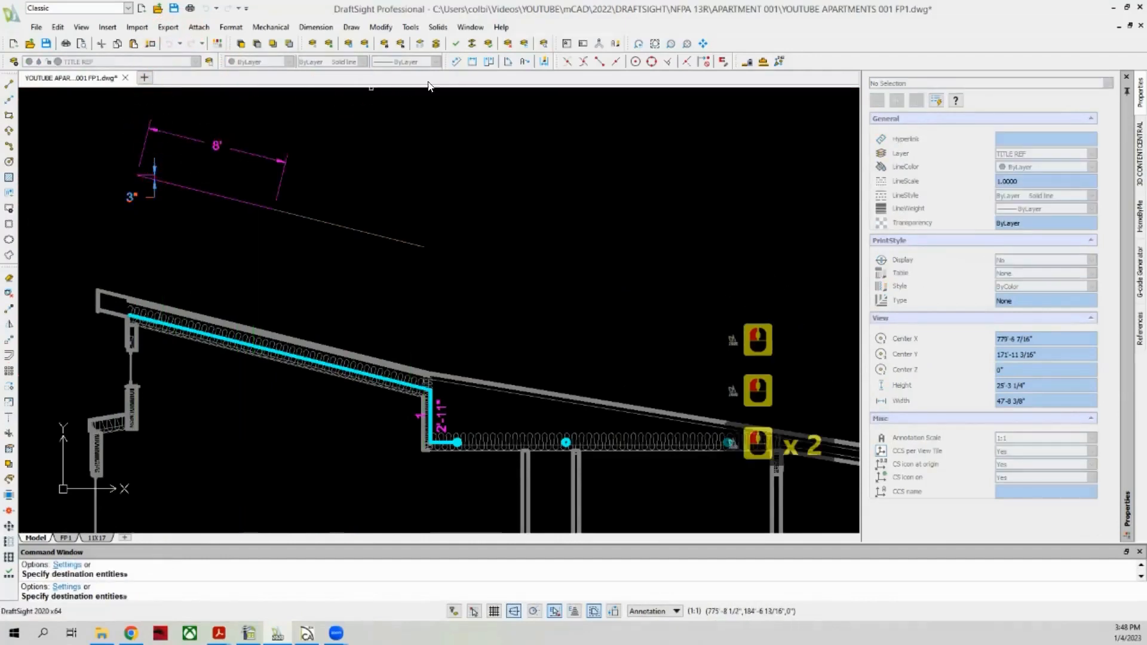
Step: Add a horizontal linear dimension below the 8' sloped line and match its properties to the aligned 8' dimension
{"action": "left_click", "coordinate": [472, 62]}
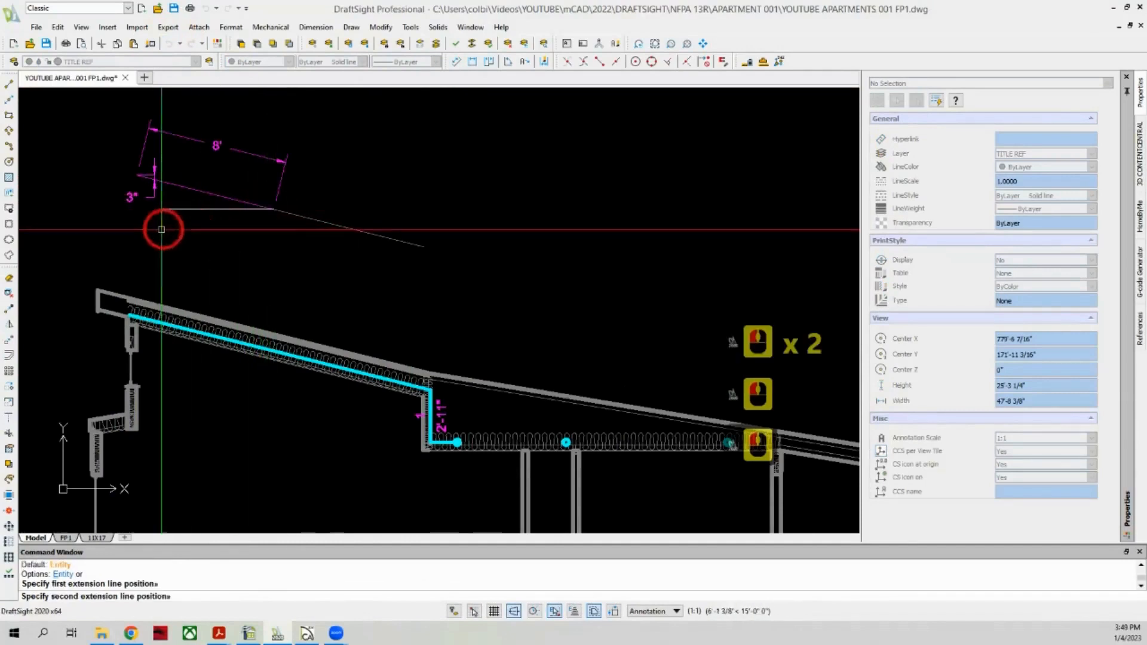
{"action": "left_click", "coordinate": [137, 175]}
{"action": "left_click", "coordinate": [137, 174]}
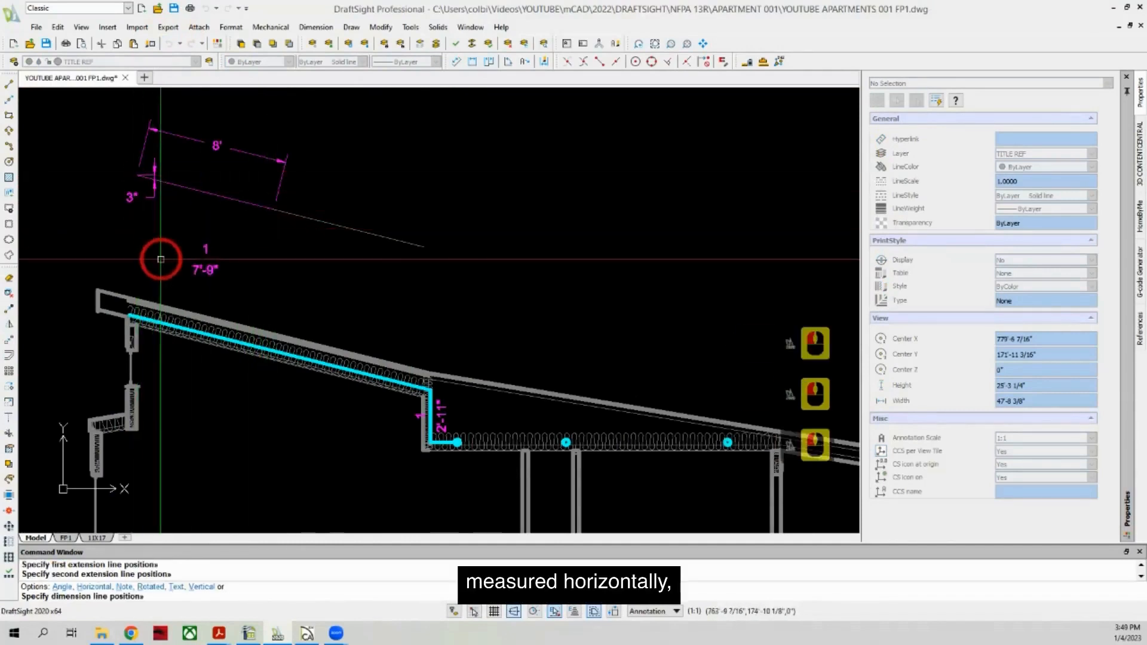
{"action": "left_click", "coordinate": [171, 232]}
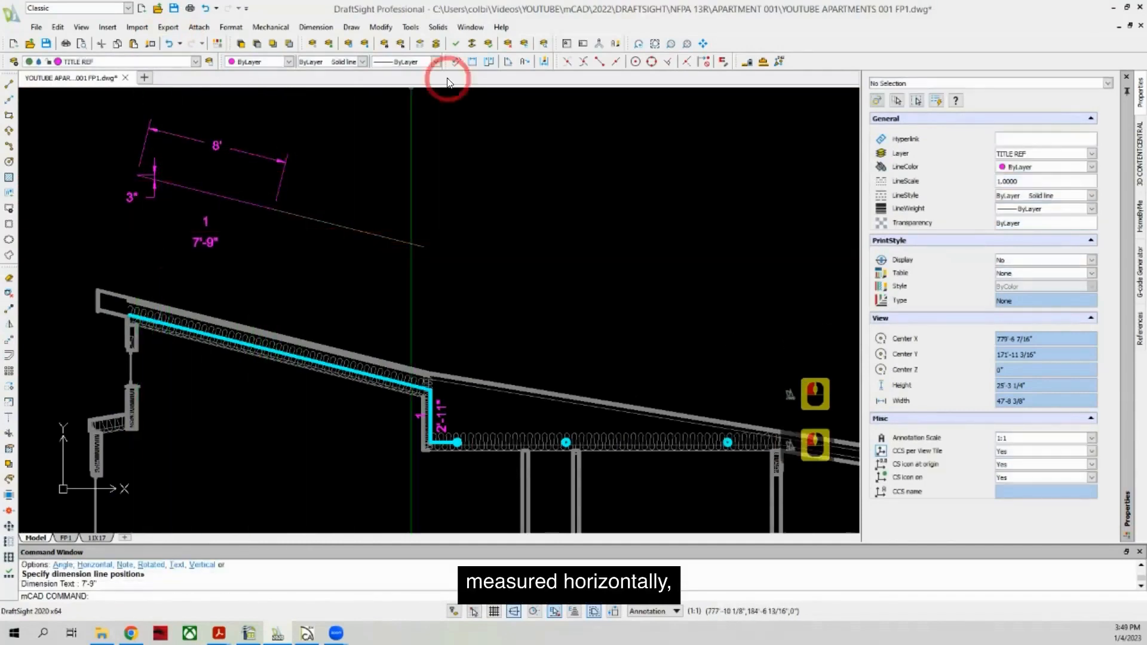
{"action": "left_click", "coordinate": [143, 46]}
{"action": "left_click", "coordinate": [217, 146]}
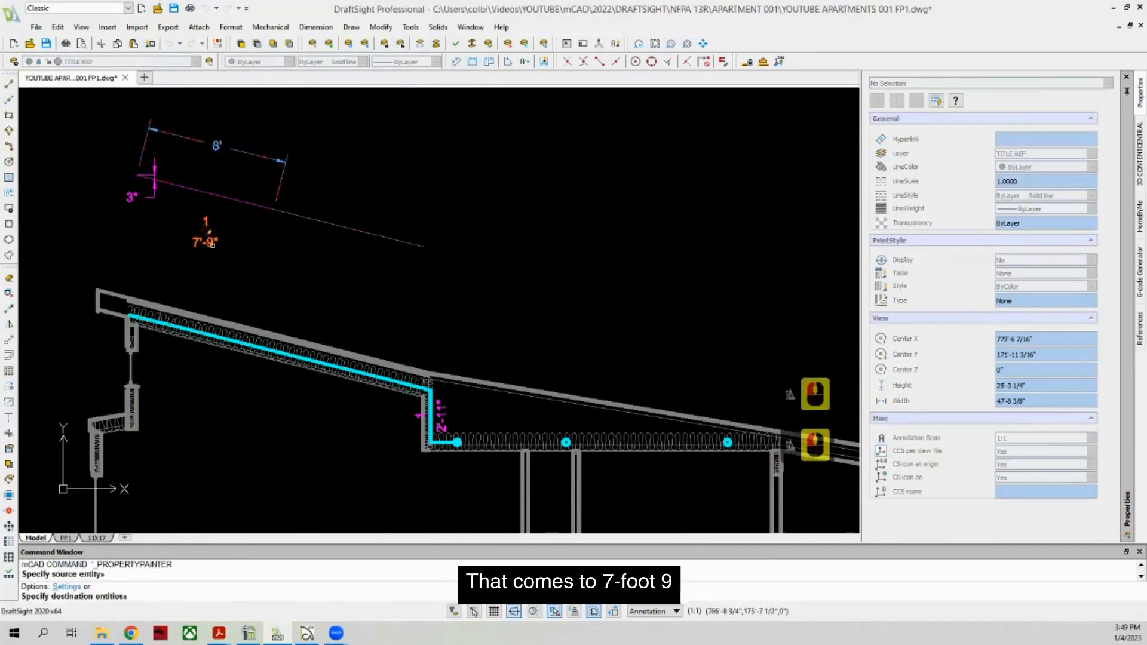
Step: Move the whole slope diagram with its dimensions straight up, farther above the building section's roof
{"action": "scroll", "coordinate": [156, 235], "scroll_direction": "down", "scroll_amount": 6}
{"action": "left_click", "coordinate": [233, 185]}
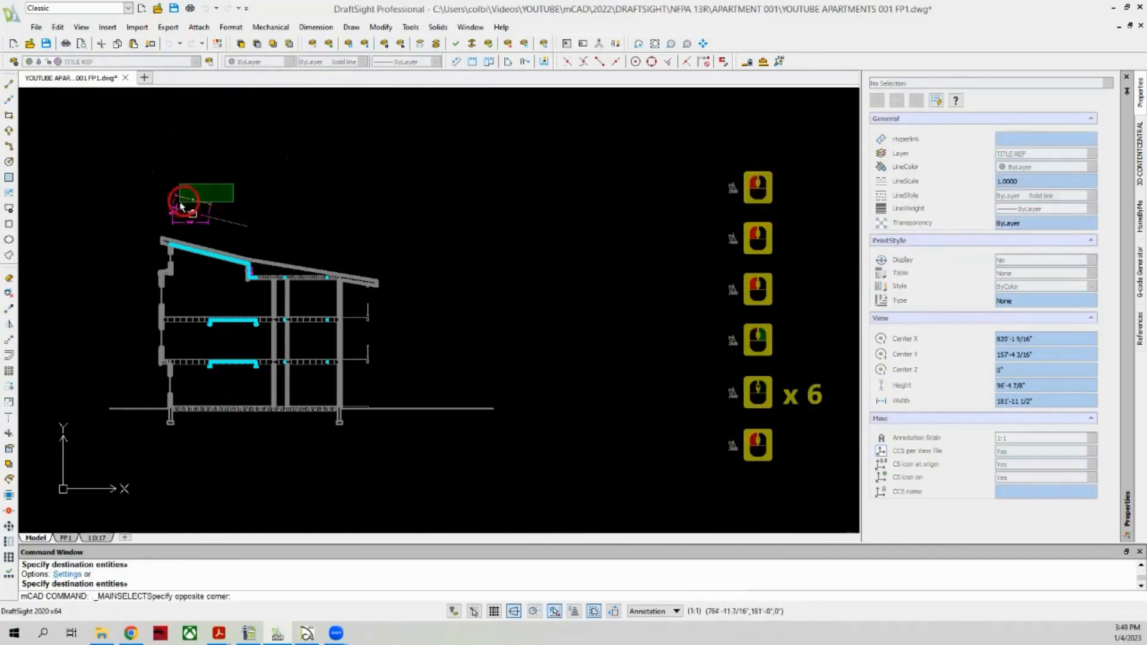
{"action": "left_click", "coordinate": [155, 223]}
{"action": "left_click", "coordinate": [9, 340]}
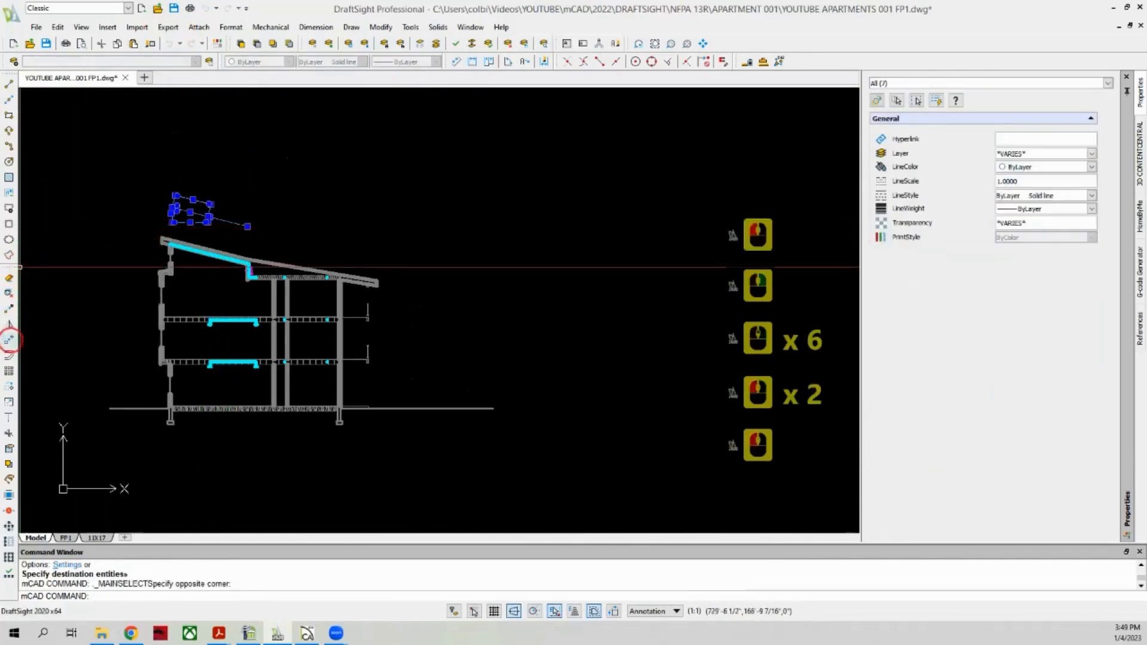
{"action": "left_click", "coordinate": [56, 279]}
{"action": "left_click", "coordinate": [55, 248]}
{"action": "scroll", "coordinate": [198, 174], "scroll_direction": "up", "scroll_amount": 6}
{"action": "scroll", "coordinate": [160, 206], "scroll_direction": "down", "scroll_amount": 2}
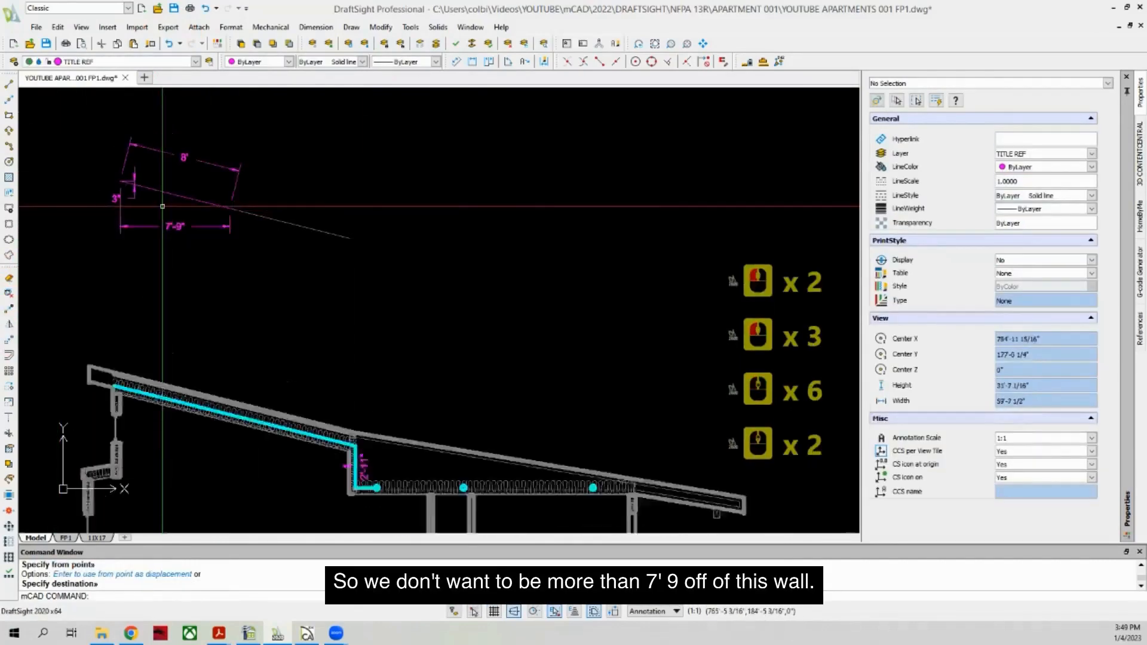
Step: Draw a 7'-9" line up from the front window wall in the living room cut by section A, plus a horizontal leg across the room
{"action": "scroll", "coordinate": [153, 279], "scroll_direction": "down", "scroll_amount": 1}
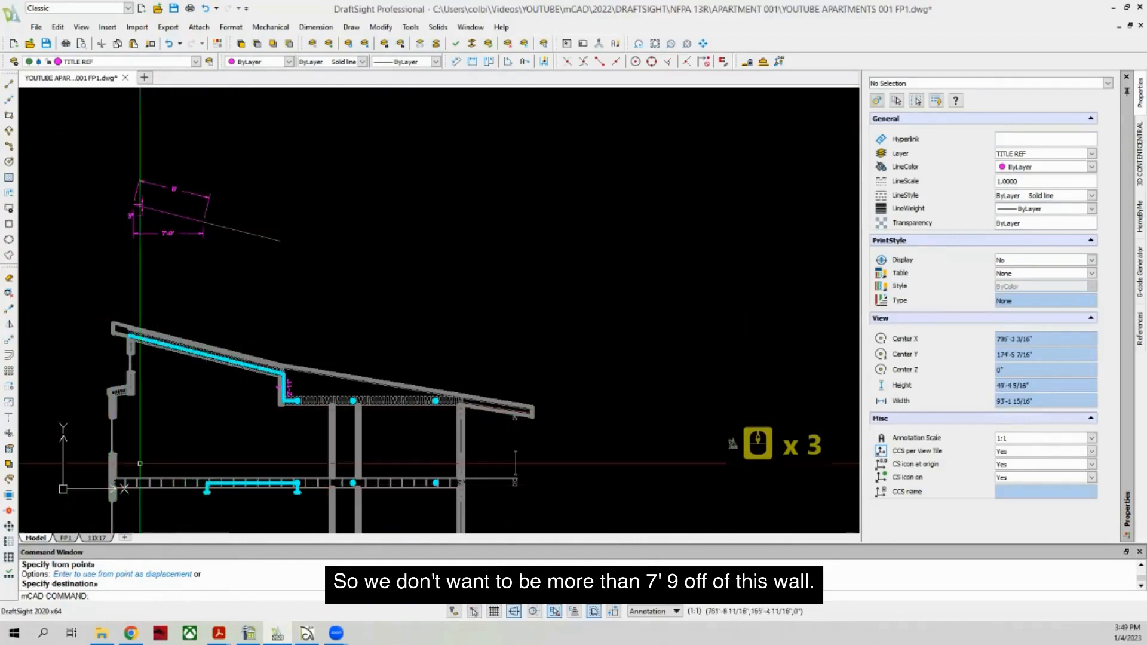
{"action": "scroll", "coordinate": [171, 205], "scroll_direction": "down", "scroll_amount": 7}
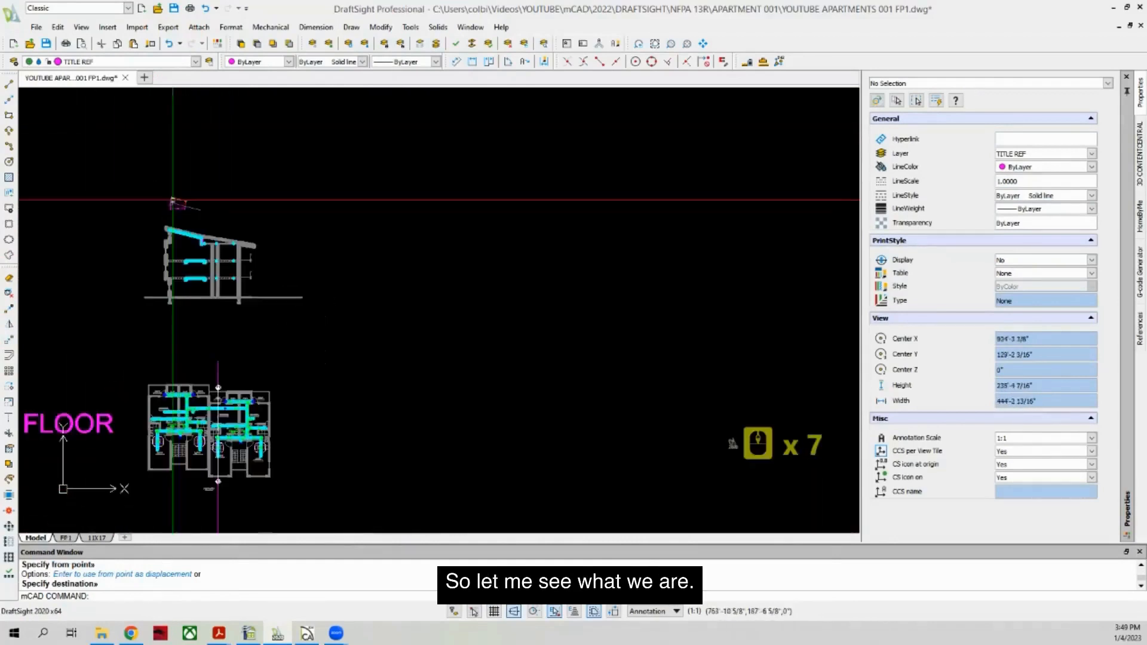
{"action": "scroll", "coordinate": [292, 299], "scroll_direction": "up", "scroll_amount": 5}
{"action": "scroll", "coordinate": [156, 464], "scroll_direction": "down", "scroll_amount": 3}
{"action": "scroll", "coordinate": [179, 466], "scroll_direction": "up", "scroll_amount": 3}
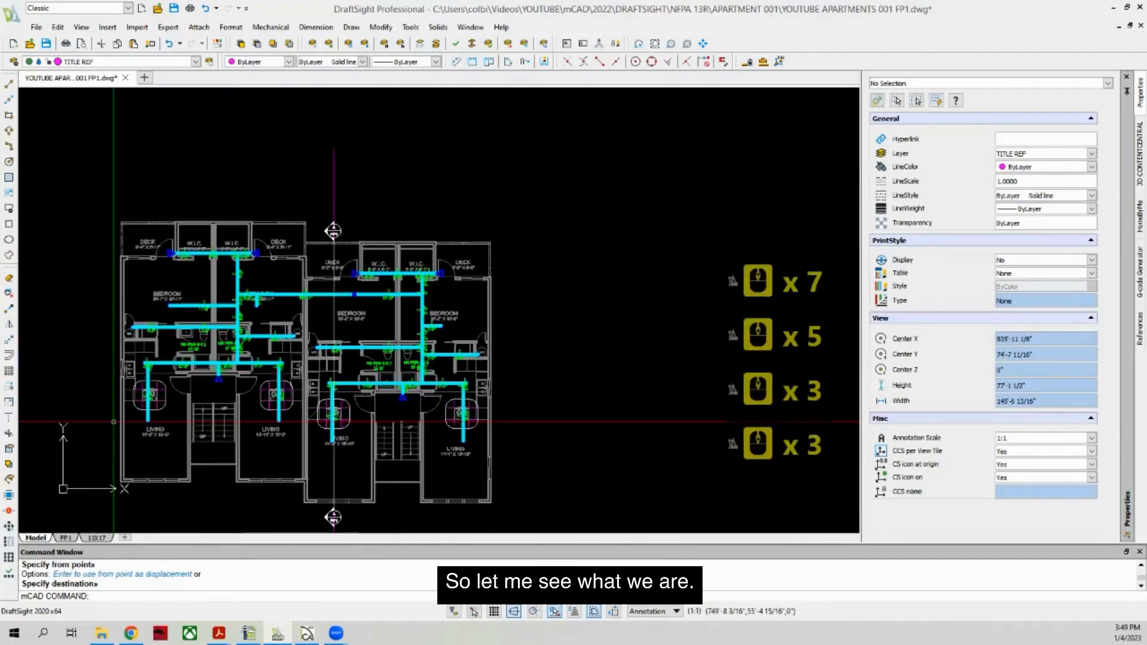
{"action": "scroll", "coordinate": [209, 467], "scroll_direction": "down", "scroll_amount": 3}
{"action": "scroll", "coordinate": [247, 470], "scroll_direction": "up", "scroll_amount": 5}
{"action": "scroll", "coordinate": [247, 470], "scroll_direction": "up", "scroll_amount": 6}
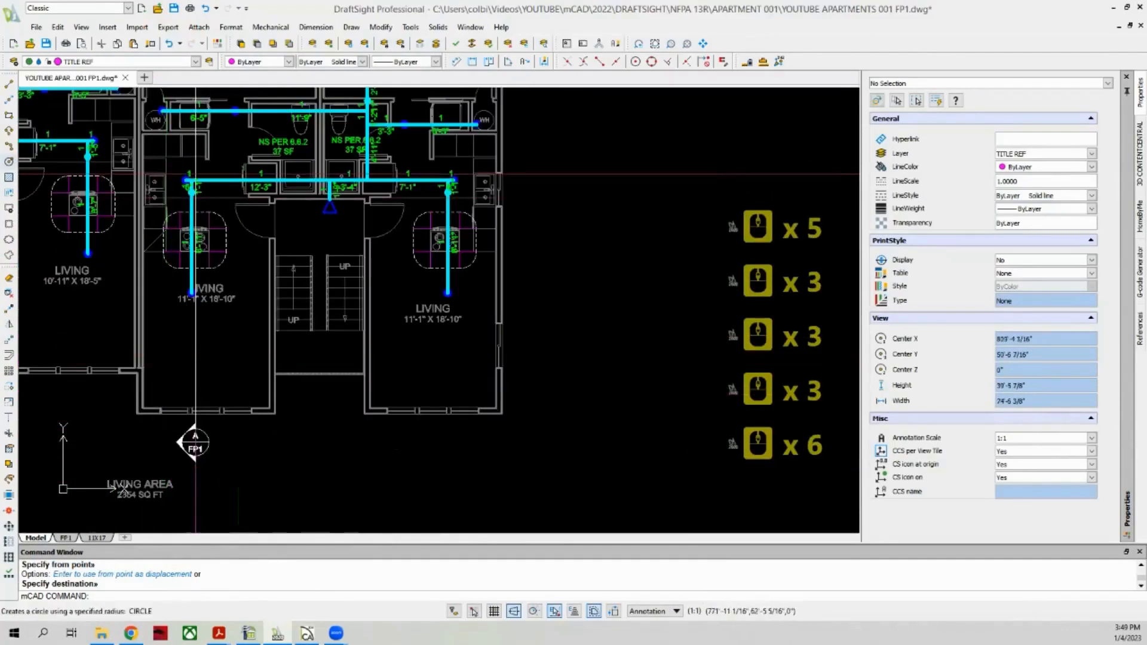
{"action": "left_click", "coordinate": [10, 90]}
{"action": "scroll", "coordinate": [228, 388], "scroll_direction": "up", "scroll_amount": 5}
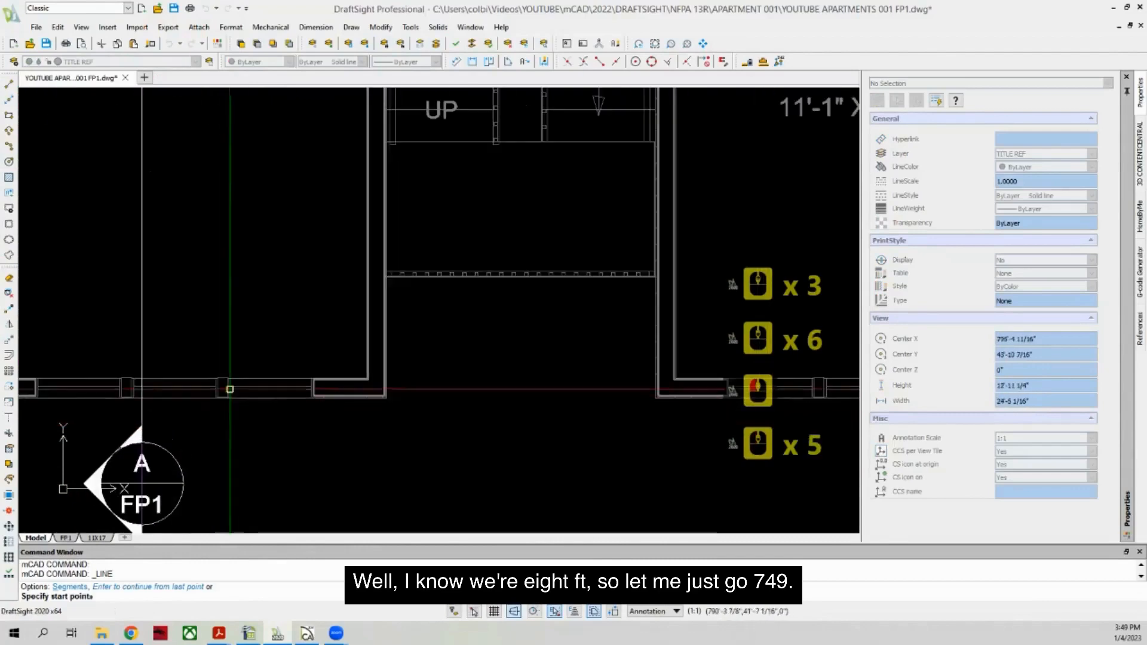
{"action": "left_click", "coordinate": [244, 381]}
{"action": "scroll", "coordinate": [244, 381], "scroll_direction": "down", "scroll_amount": 4}
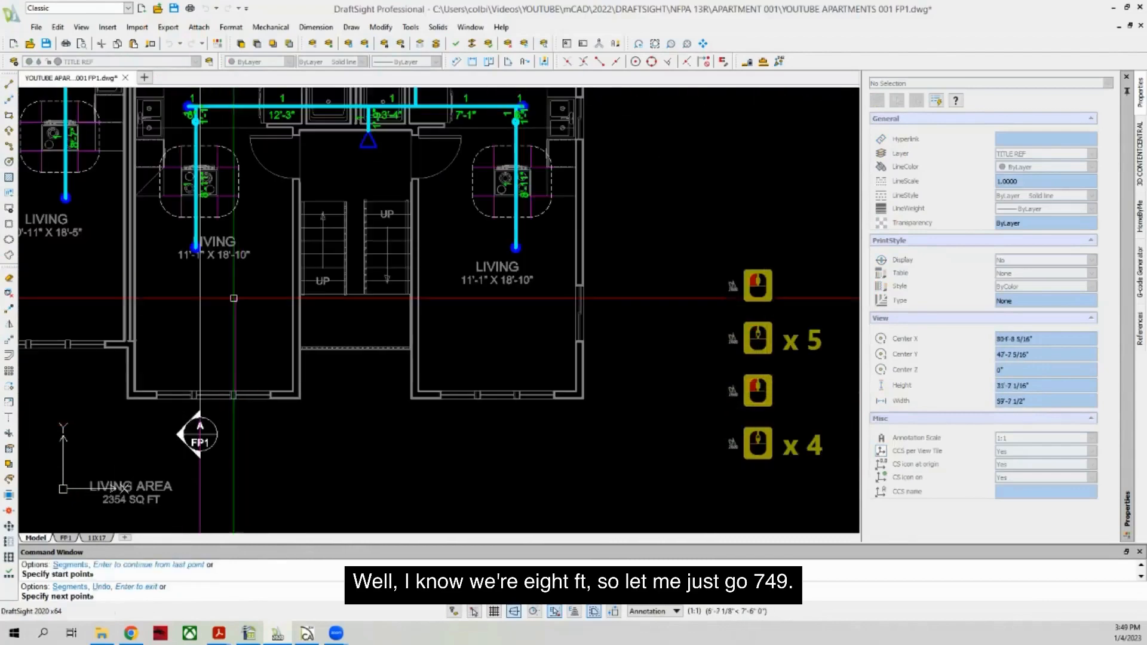
{"action": "type", "text": "7"}
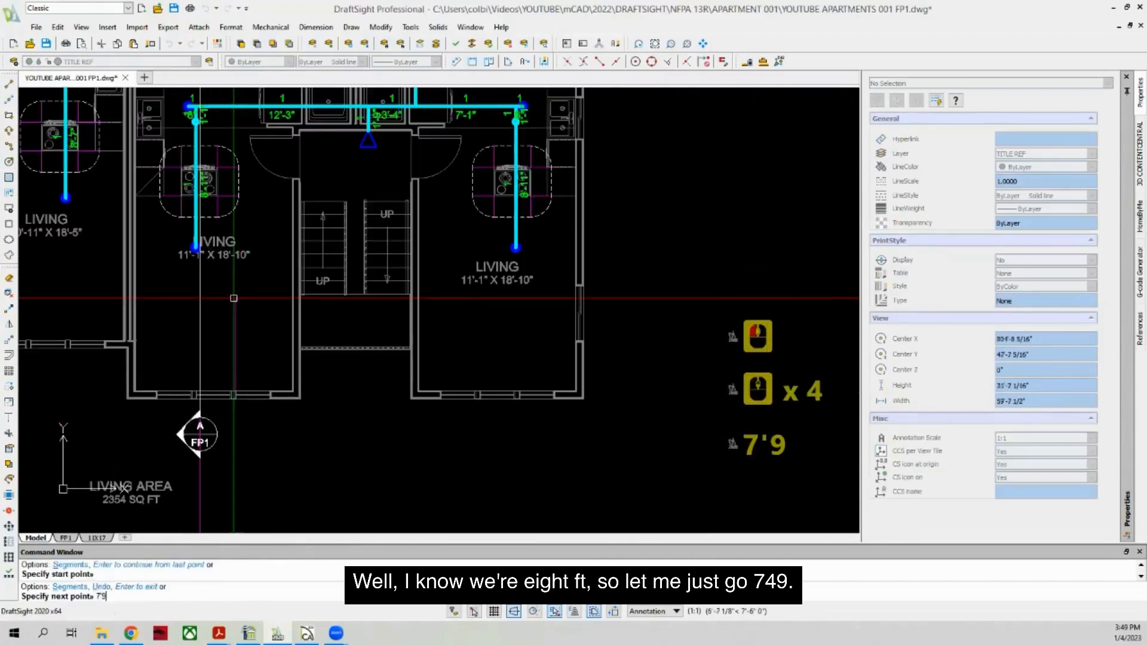
{"action": "type", "text": "'9"}
{"action": "key", "text": "Return"}
{"action": "left_click", "coordinate": [160, 290]}
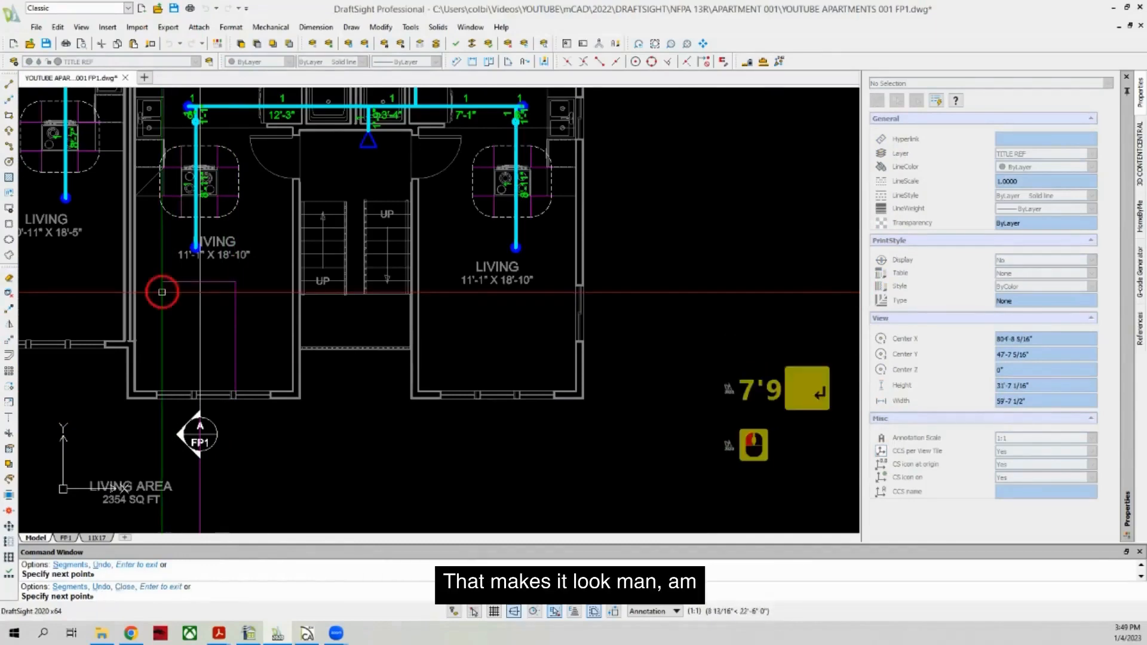
{"action": "key", "text": "Escape"}
Step: Measure from the front window wall to the end sprinkler head in the 2nd floor's 11'-0" X 26'-9" living room
{"action": "scroll", "coordinate": [255, 308], "scroll_direction": "down", "scroll_amount": 4}
{"action": "scroll", "coordinate": [254, 308], "scroll_direction": "down", "scroll_amount": 5}
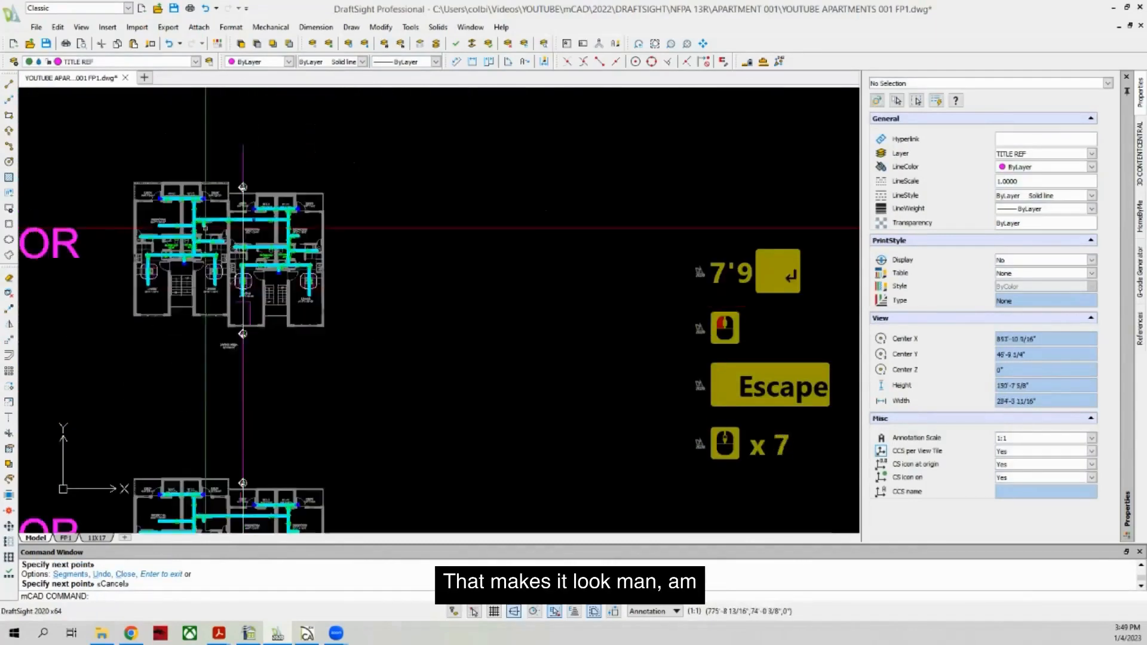
{"action": "scroll", "coordinate": [129, 411], "scroll_direction": "up", "scroll_amount": 8}
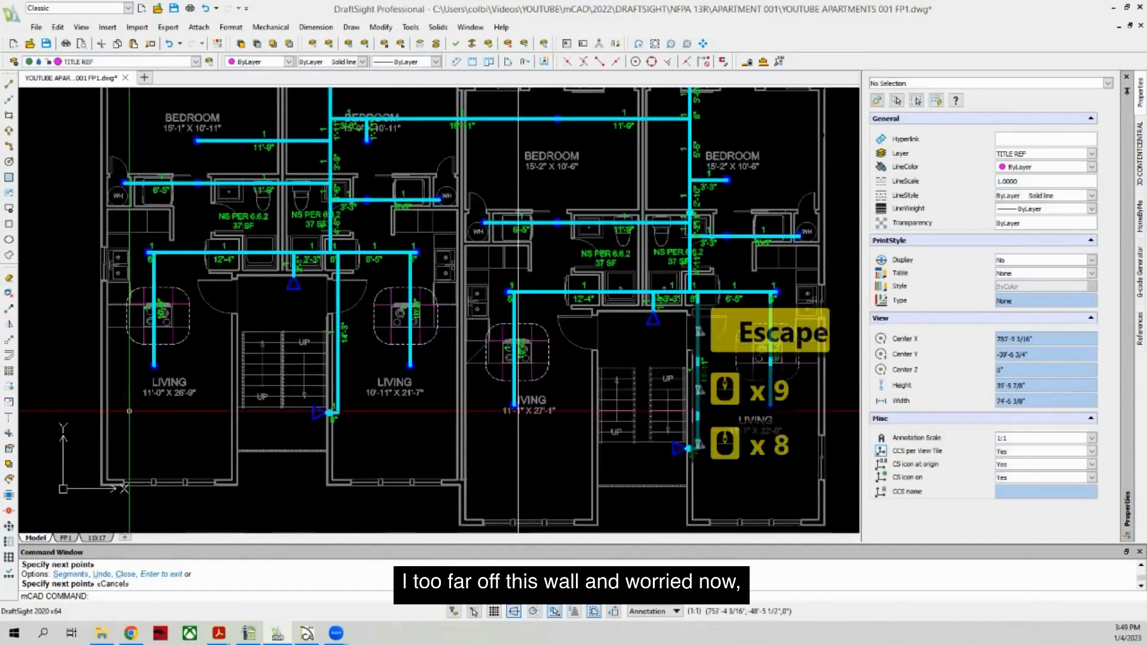
{"action": "left_click", "coordinate": [472, 62]}
{"action": "left_click", "coordinate": [148, 365]}
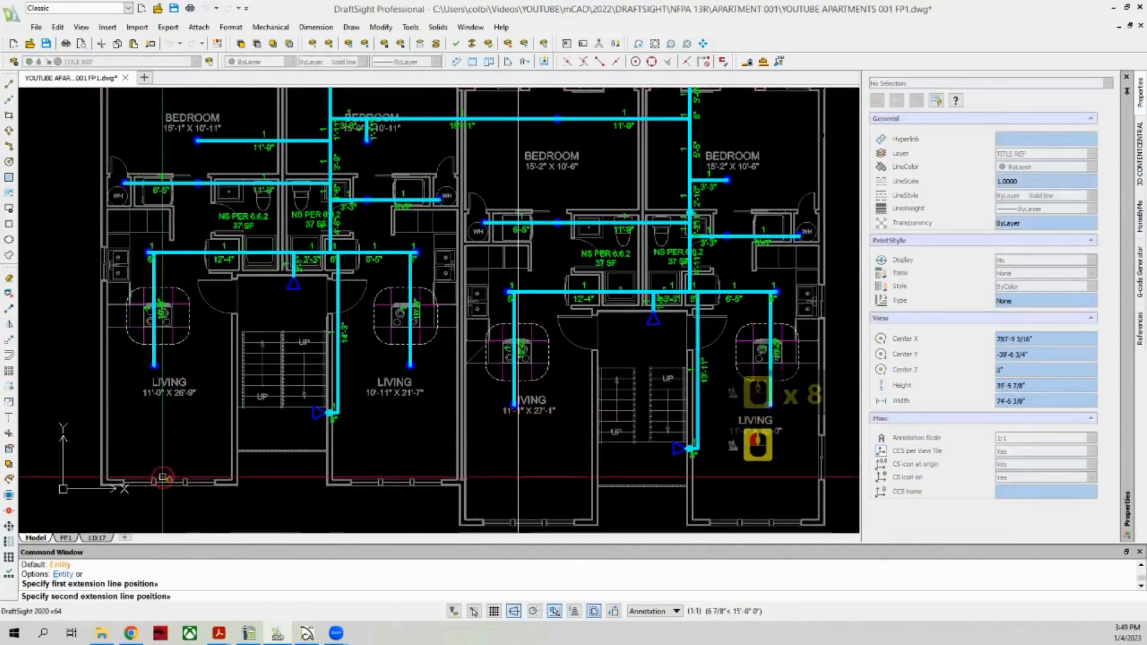
{"action": "left_click", "coordinate": [154, 365]}
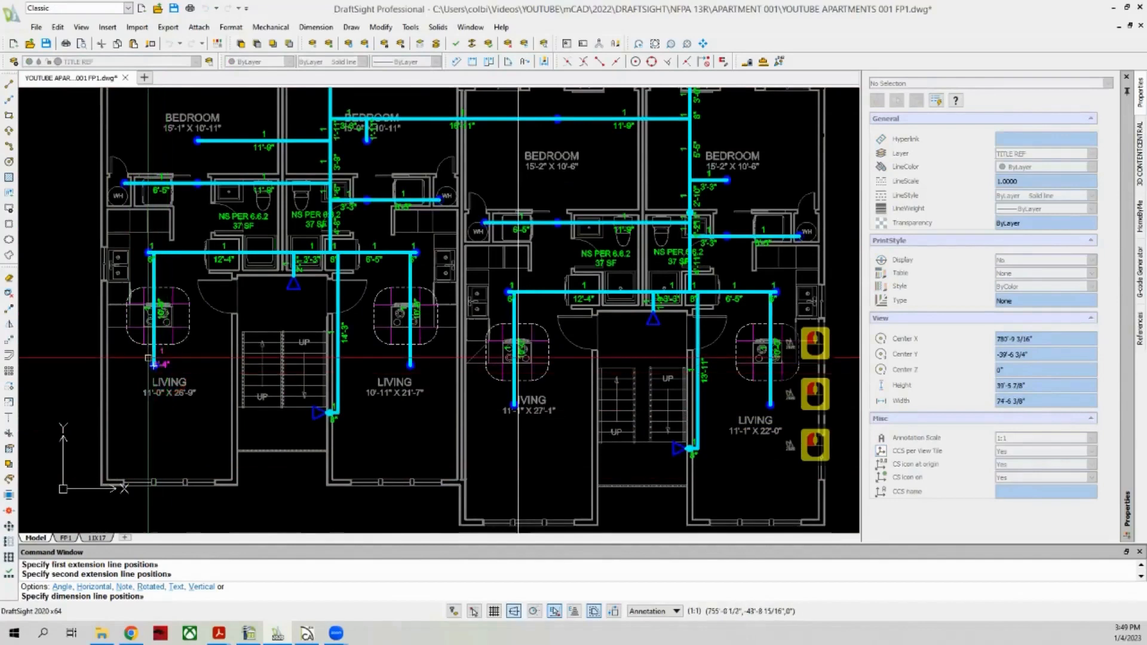
{"action": "key", "text": "Escape"}
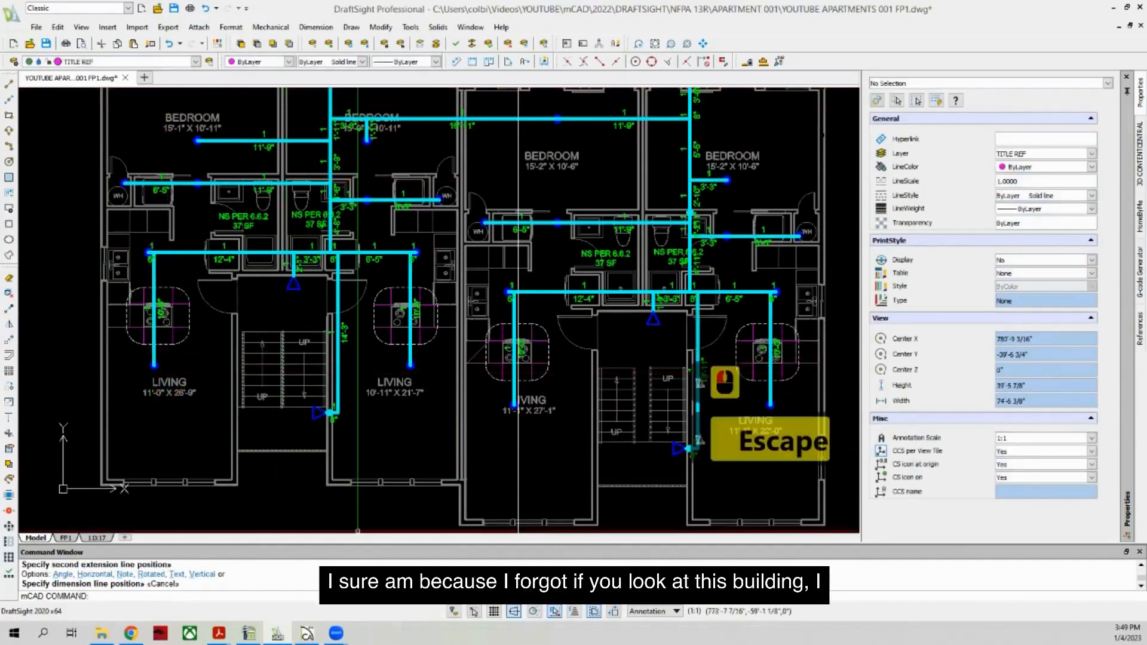
Step: Switch to Chief Architect, dismiss the time tracker message, and orbit the 3D building to examine the front wall's upper-story bump-out
{"action": "left_click", "coordinate": [307, 633]}
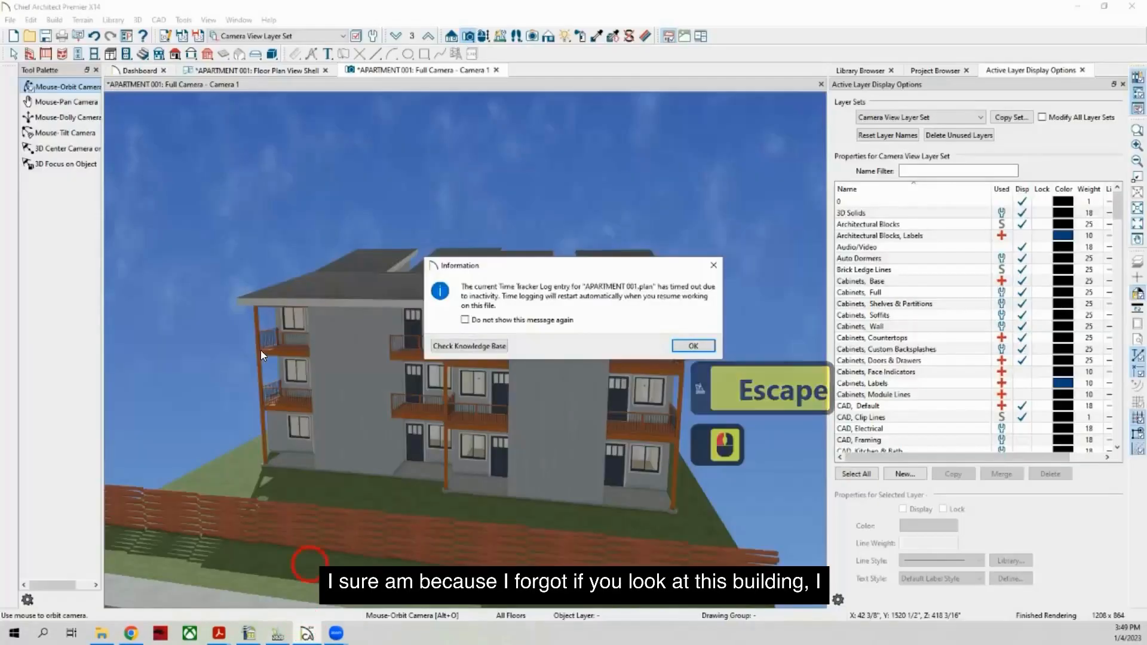
{"action": "left_click", "coordinate": [675, 346]}
{"action": "scroll", "coordinate": [340, 355], "scroll_direction": "down", "scroll_amount": 6}
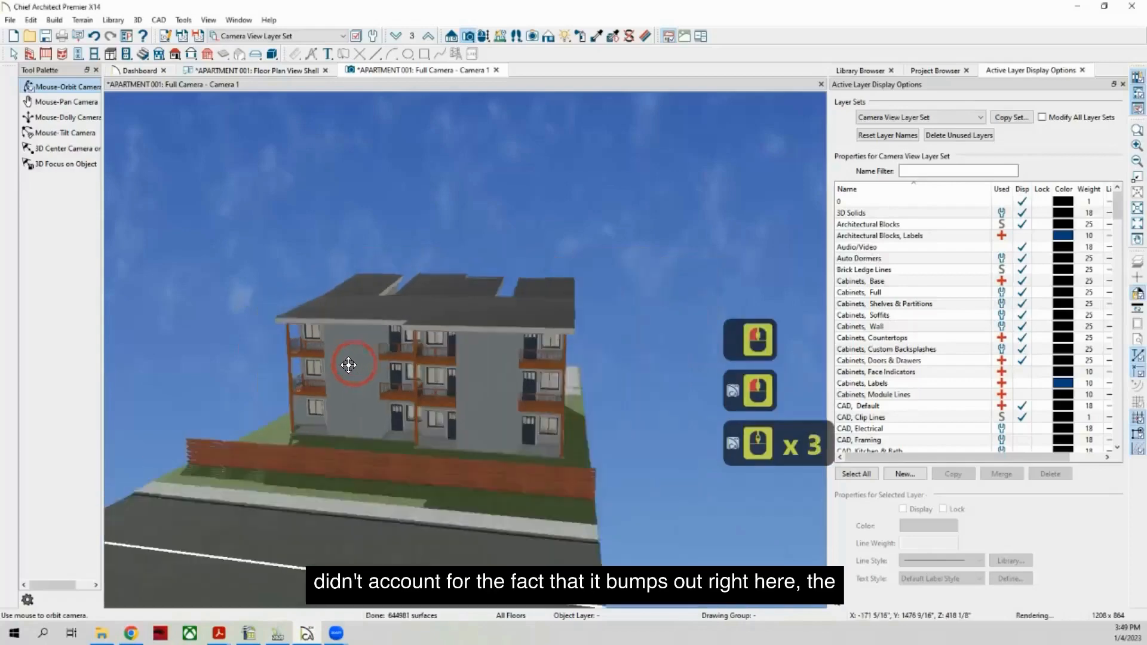
{"action": "left_click_drag", "start_coordinate": [344, 359], "coordinate": [144, 380]}
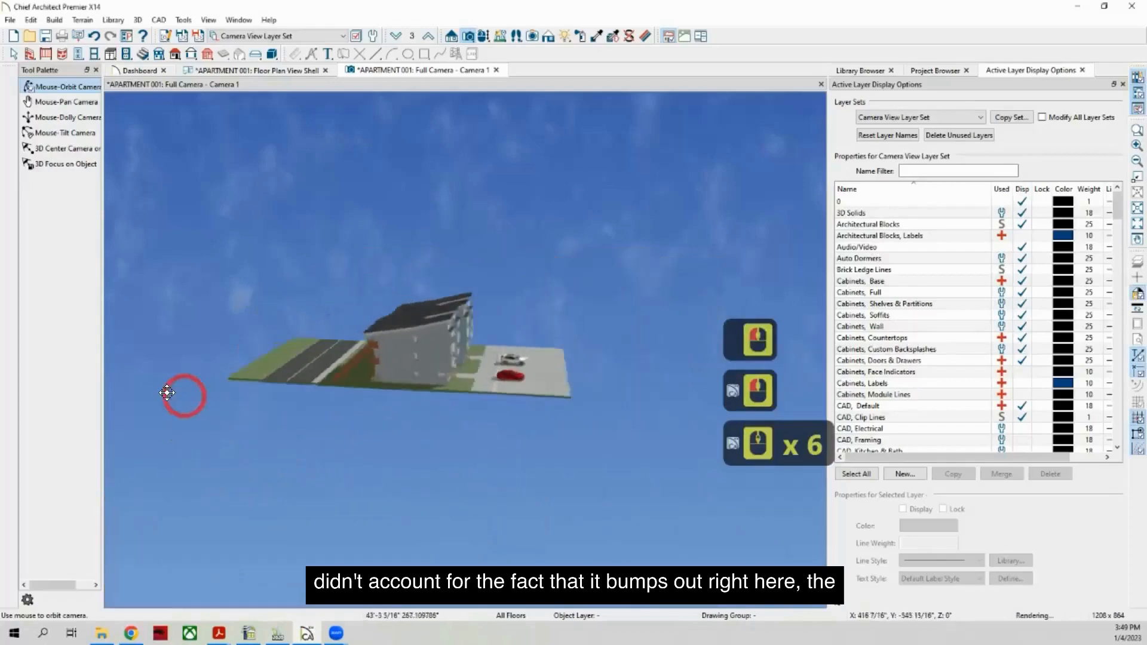
{"action": "mouse_move", "coordinate": [496, 369]}
{"action": "left_mouse_down"}
{"action": "mouse_move", "coordinate": [504, 374]}
{"action": "mouse_move", "coordinate": [490, 366]}
{"action": "left_mouse_up"}
{"action": "scroll", "coordinate": [442, 311], "scroll_direction": "up", "scroll_amount": 6}
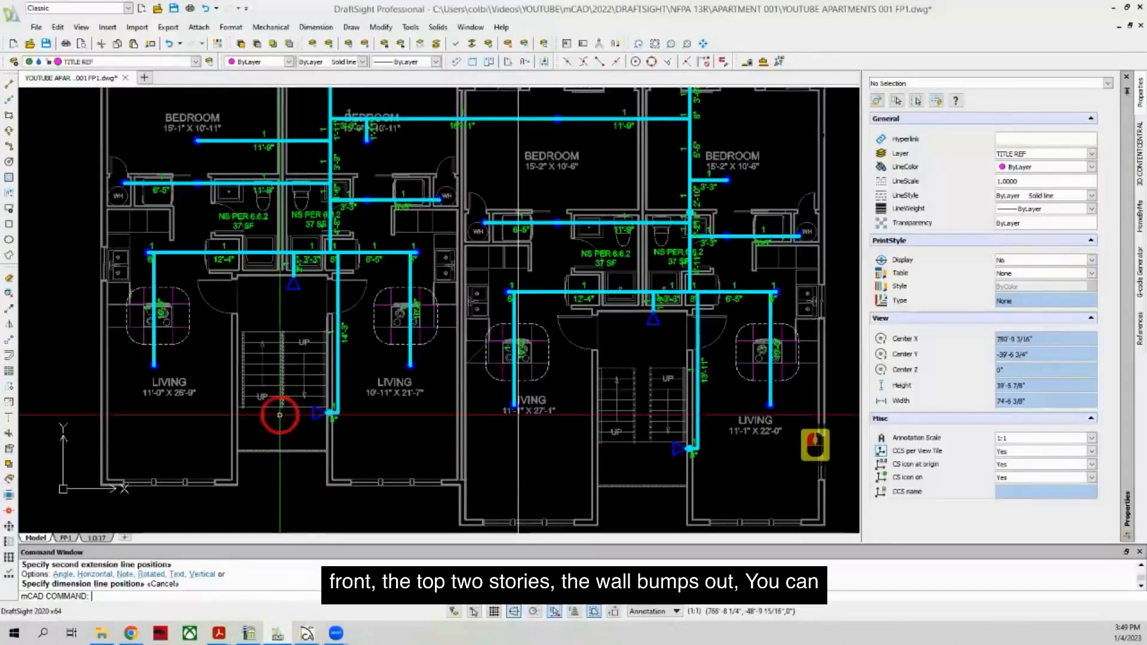
Step: Return to DraftSight and examine the building section where the upper floors' front wall extends past the 1st-floor wall
{"action": "scroll", "coordinate": [263, 340], "scroll_direction": "down", "scroll_amount": 11}
{"action": "scroll", "coordinate": [464, 406], "scroll_direction": "up", "scroll_amount": 7}
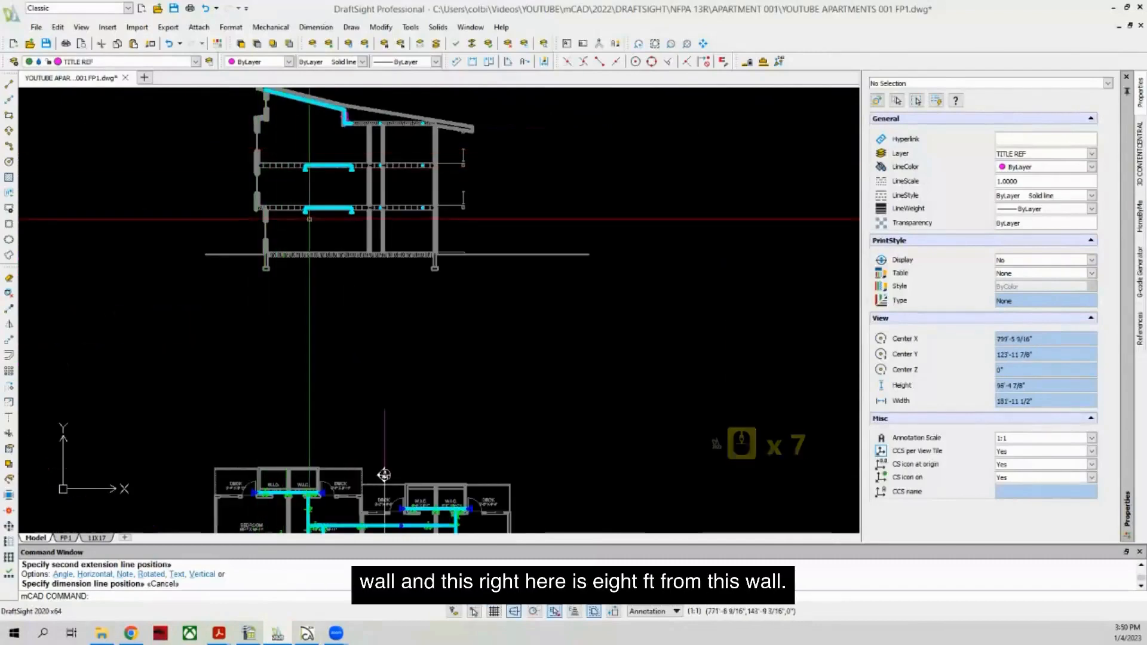
{"action": "scroll", "coordinate": [302, 206], "scroll_direction": "up", "scroll_amount": 3}
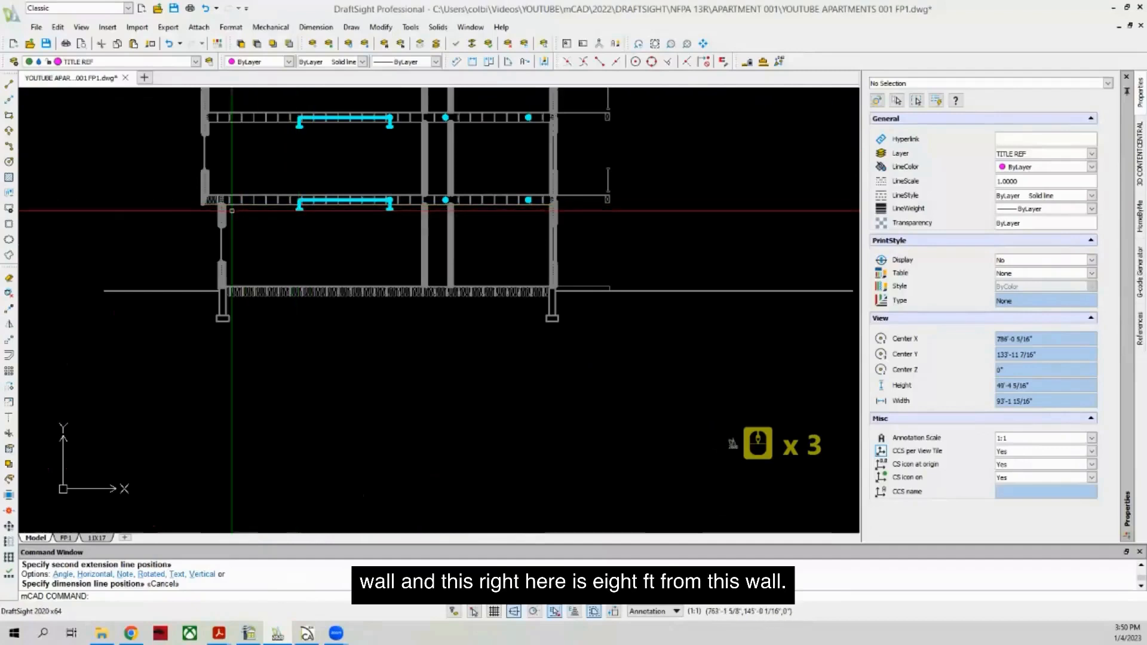
{"action": "scroll", "coordinate": [241, 264], "scroll_direction": "down", "scroll_amount": 2}
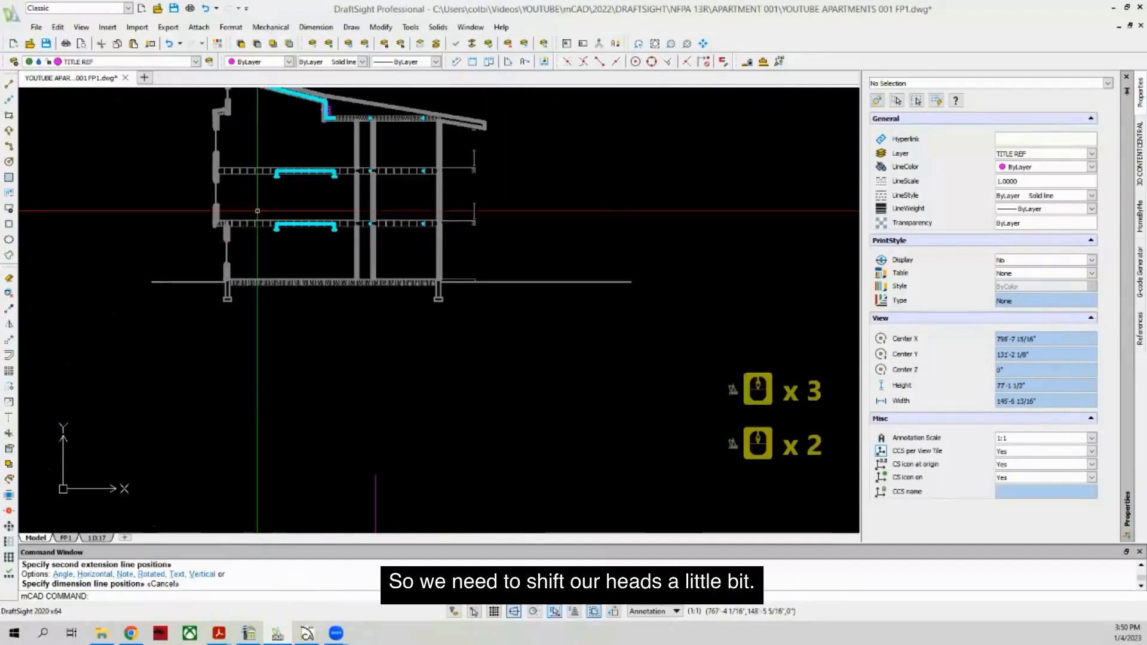
Step: Stretch the branch pipe and end head in the 2nd floor's 11'-0" X 26'-9" living room 24" toward the front window wall
{"action": "scroll", "coordinate": [185, 239], "scroll_direction": "down", "scroll_amount": 6}
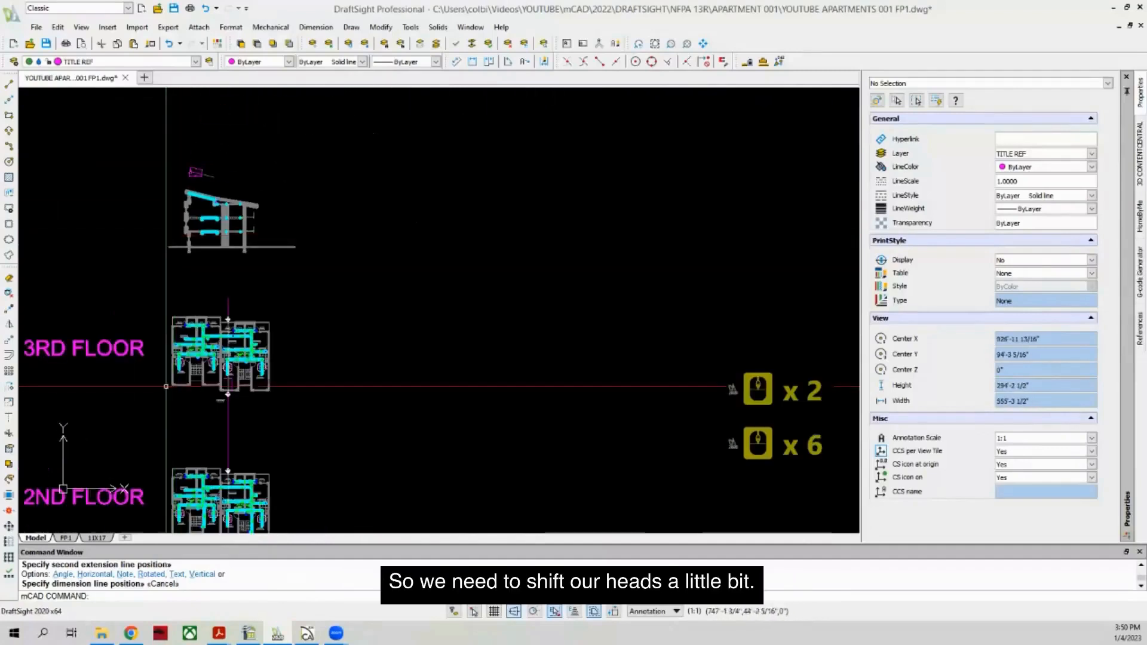
{"action": "scroll", "coordinate": [141, 218], "scroll_direction": "down", "scroll_amount": 1}
{"action": "scroll", "coordinate": [201, 255], "scroll_direction": "down", "scroll_amount": 2}
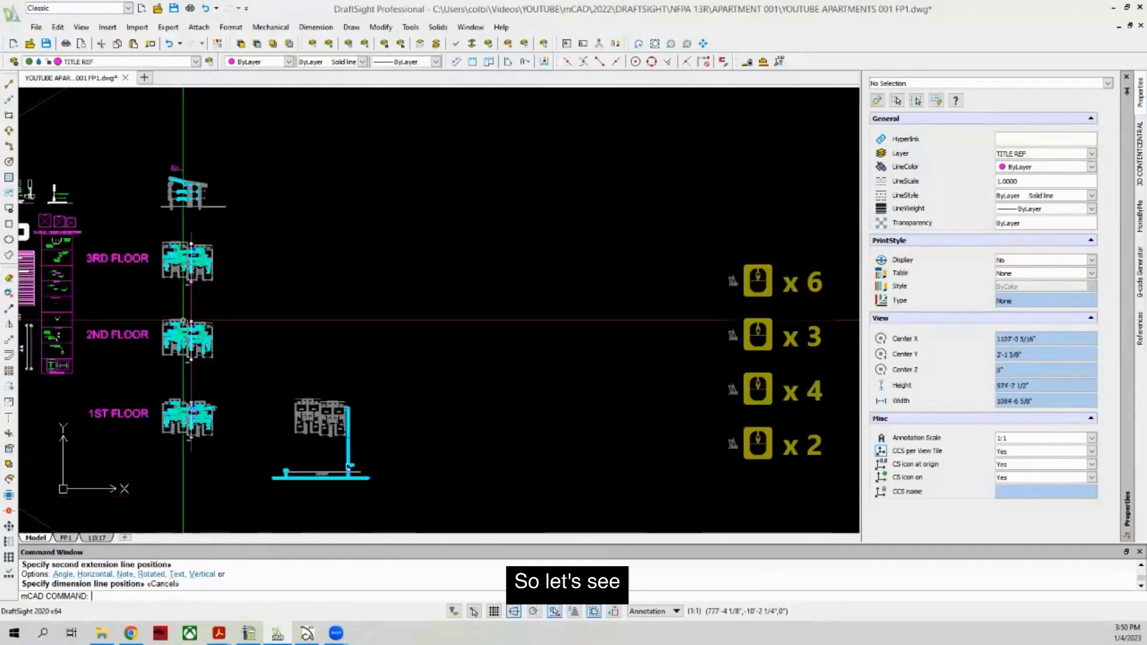
{"action": "scroll", "coordinate": [227, 334], "scroll_direction": "up", "scroll_amount": 3}
{"action": "scroll", "coordinate": [237, 369], "scroll_direction": "up", "scroll_amount": 8}
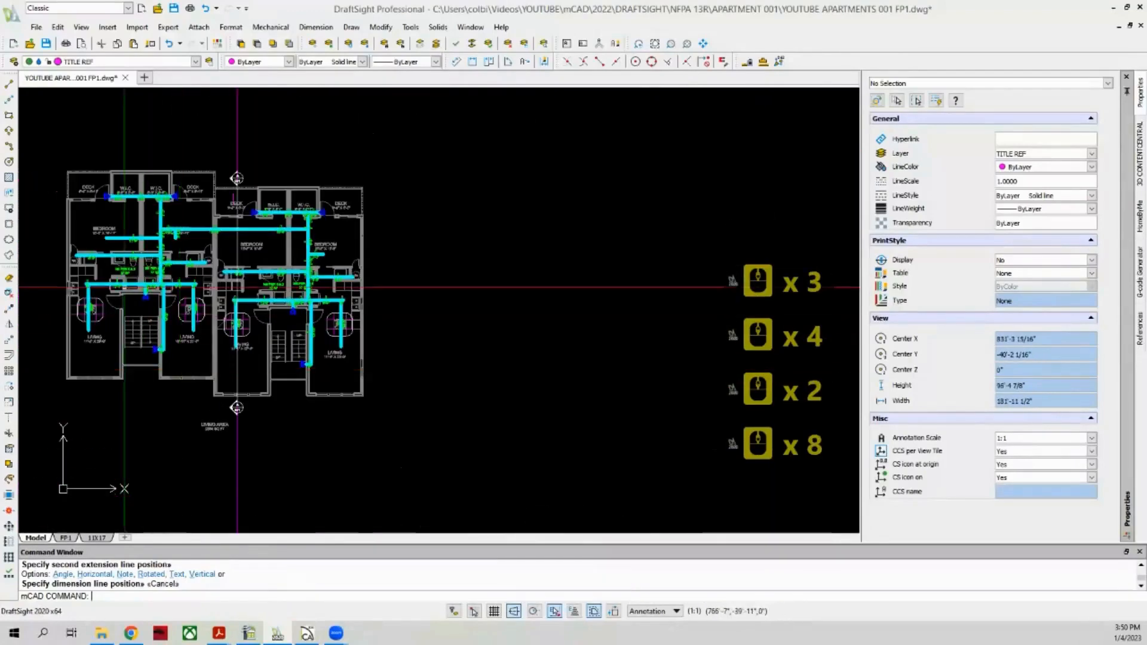
{"action": "scroll", "coordinate": [127, 353], "scroll_direction": "down", "scroll_amount": 2}
{"action": "scroll", "coordinate": [185, 353], "scroll_direction": "up", "scroll_amount": 4}
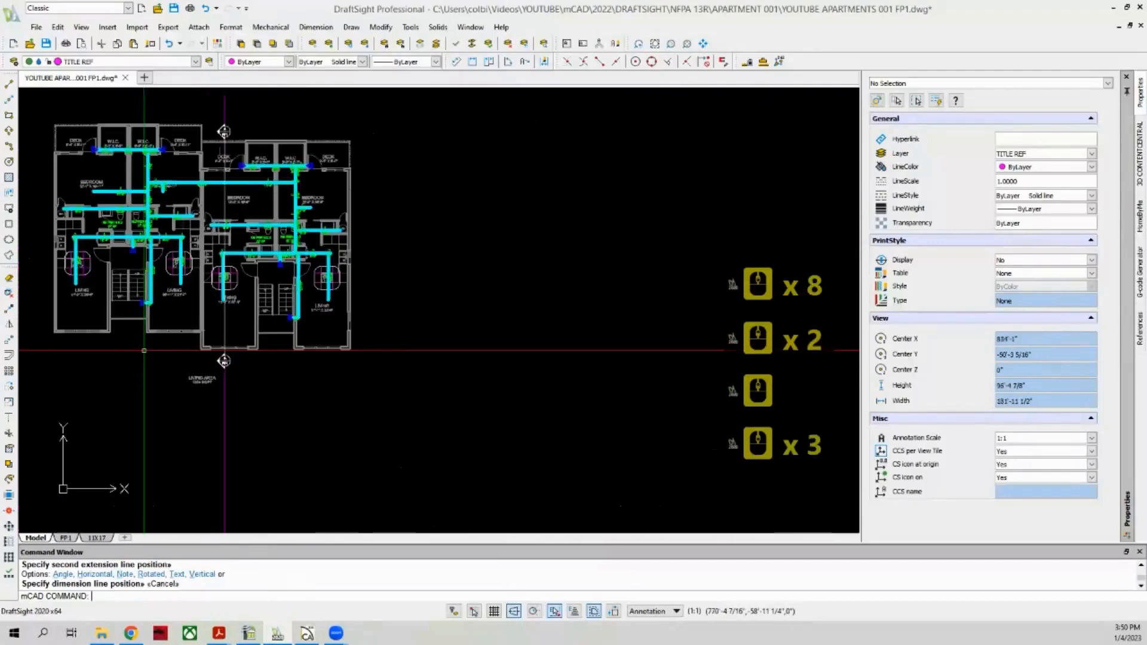
{"action": "scroll", "coordinate": [244, 295], "scroll_direction": "up", "scroll_amount": 7}
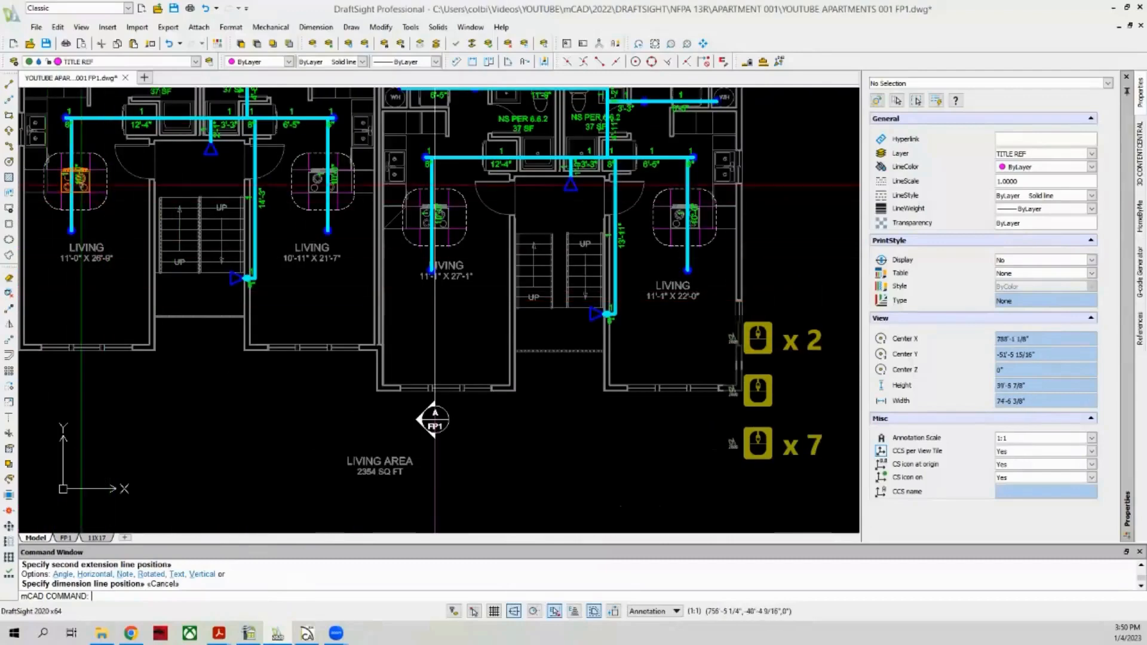
{"action": "scroll", "coordinate": [74, 242], "scroll_direction": "up", "scroll_amount": 1}
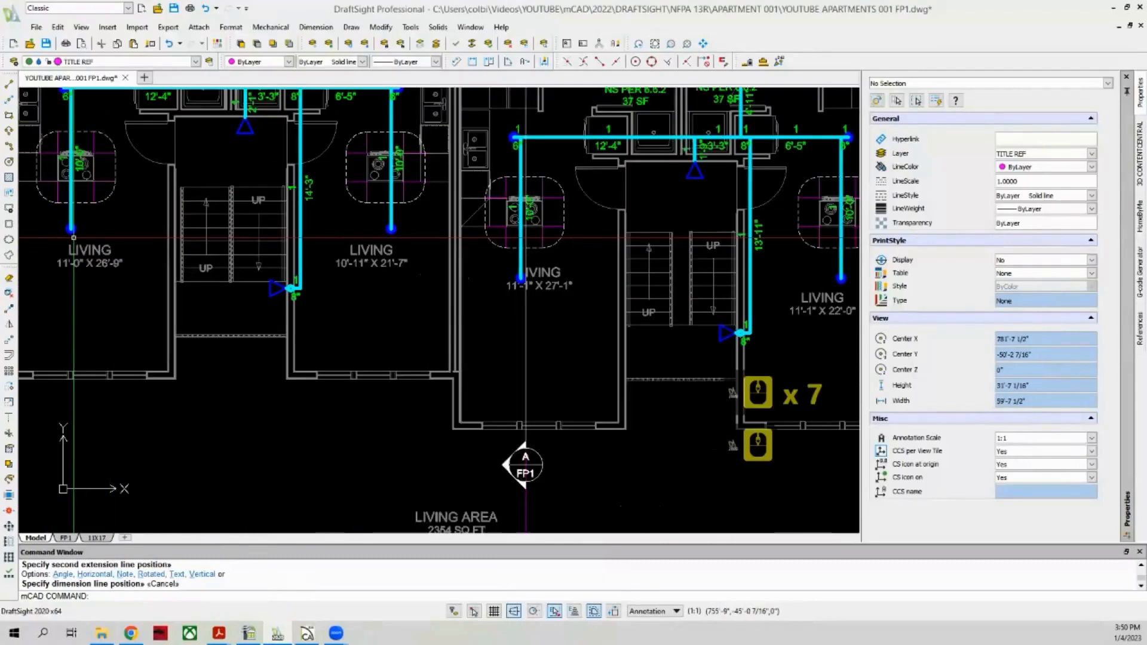
{"action": "left_click", "coordinate": [74, 230]}
{"action": "left_click", "coordinate": [59, 237]}
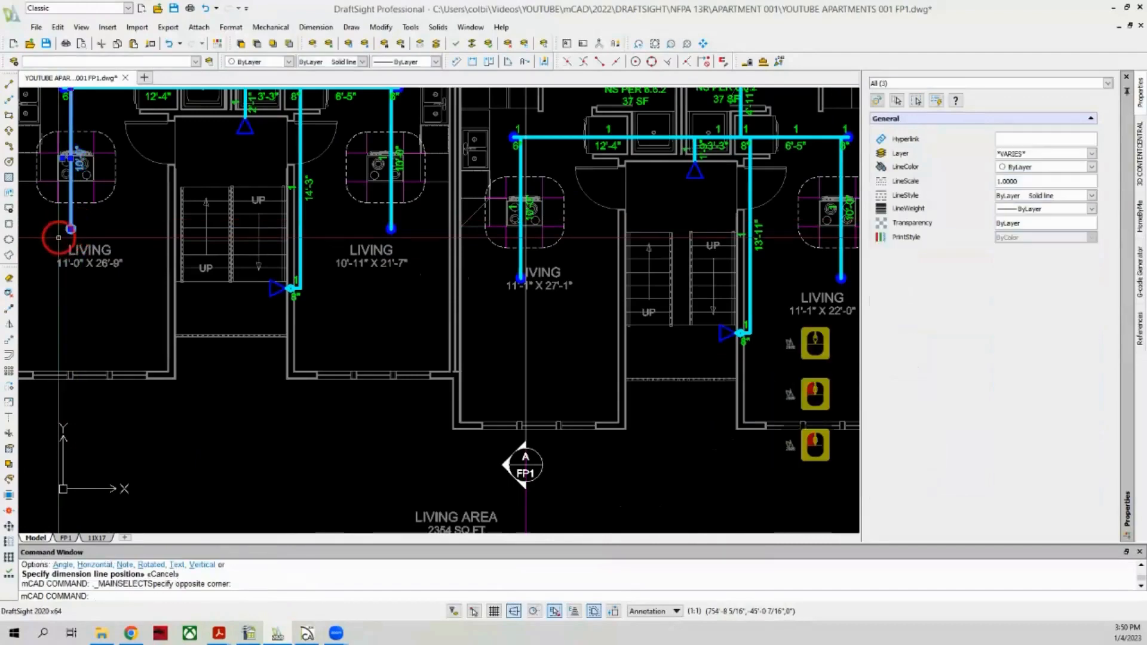
{"action": "key", "text": "Return"}
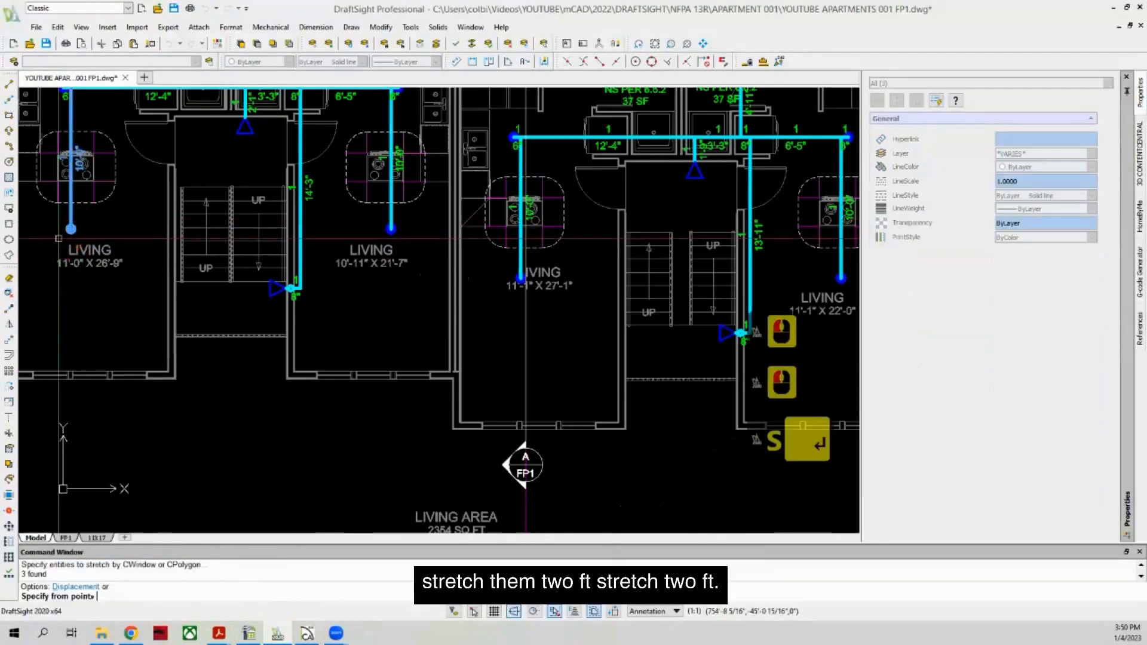
{"action": "left_click", "coordinate": [57, 239]}
{"action": "type", "text": "24"}
{"action": "key", "text": "Return"}
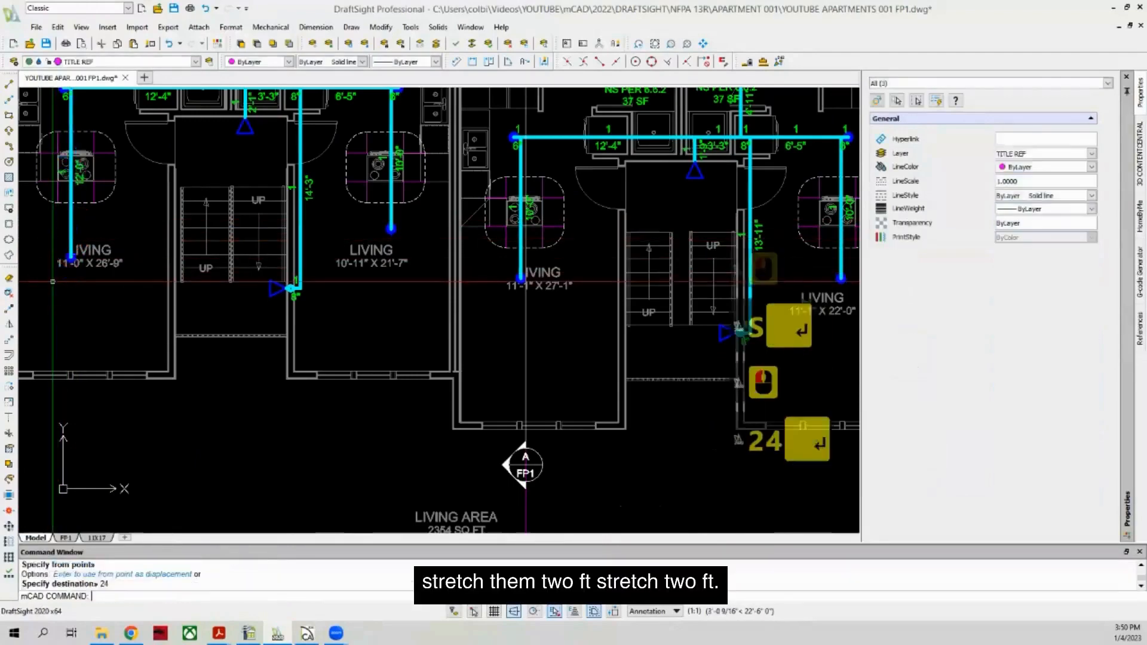
Step: Stretch the branch pipes and end heads in the 2nd floor's 10'-11" X 21'-7" and 11'-1" X 22'-0" living rooms 24" toward the front wall
{"action": "type", "text": "s"}
{"action": "key", "text": "Return"}
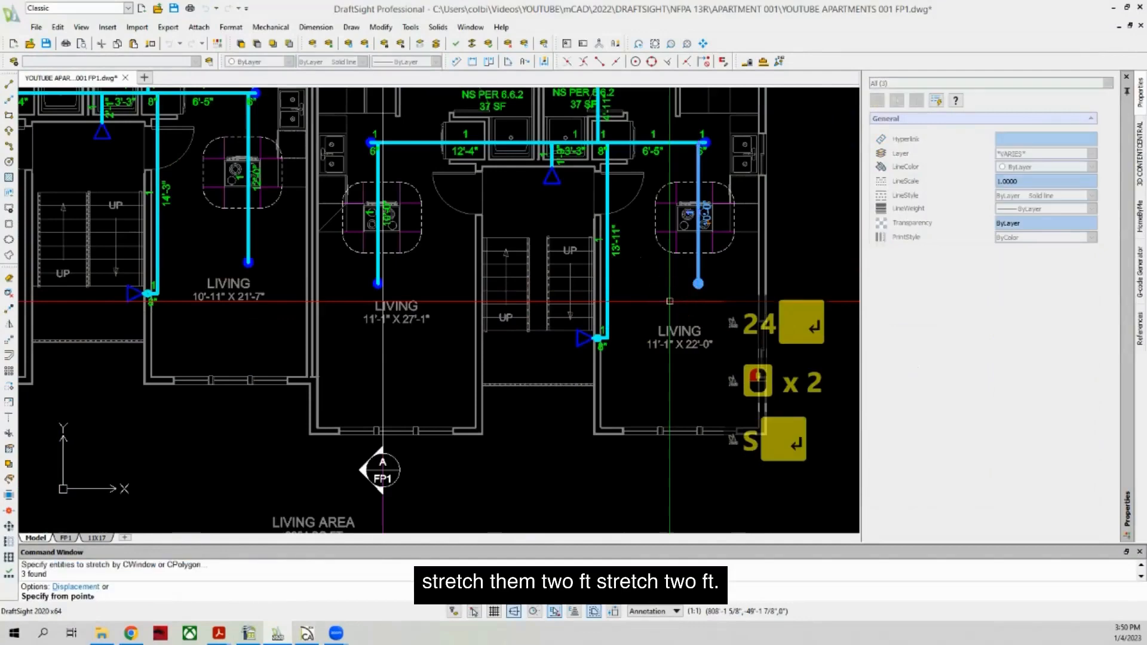
{"action": "left_click", "coordinate": [669, 317]}
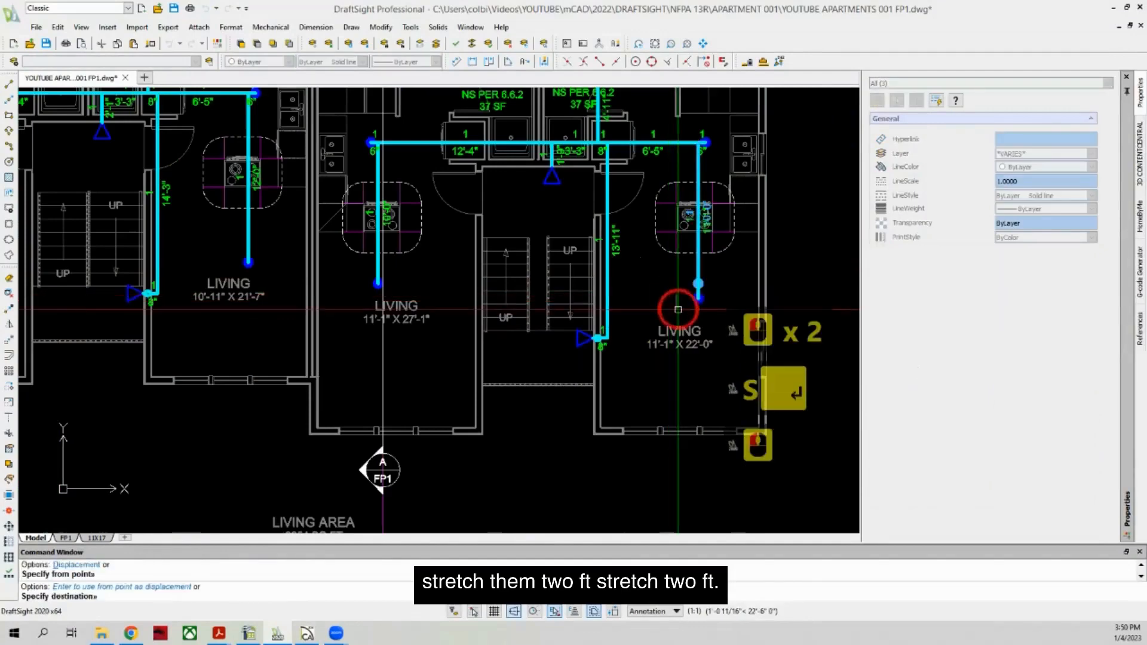
{"action": "type", "text": "24"}
{"action": "key", "text": "Return"}
Step: In the building section, move the front drop and head at the 2nd-floor ceiling 24" toward the front wall
{"action": "scroll", "coordinate": [678, 309], "scroll_direction": "down", "scroll_amount": 2}
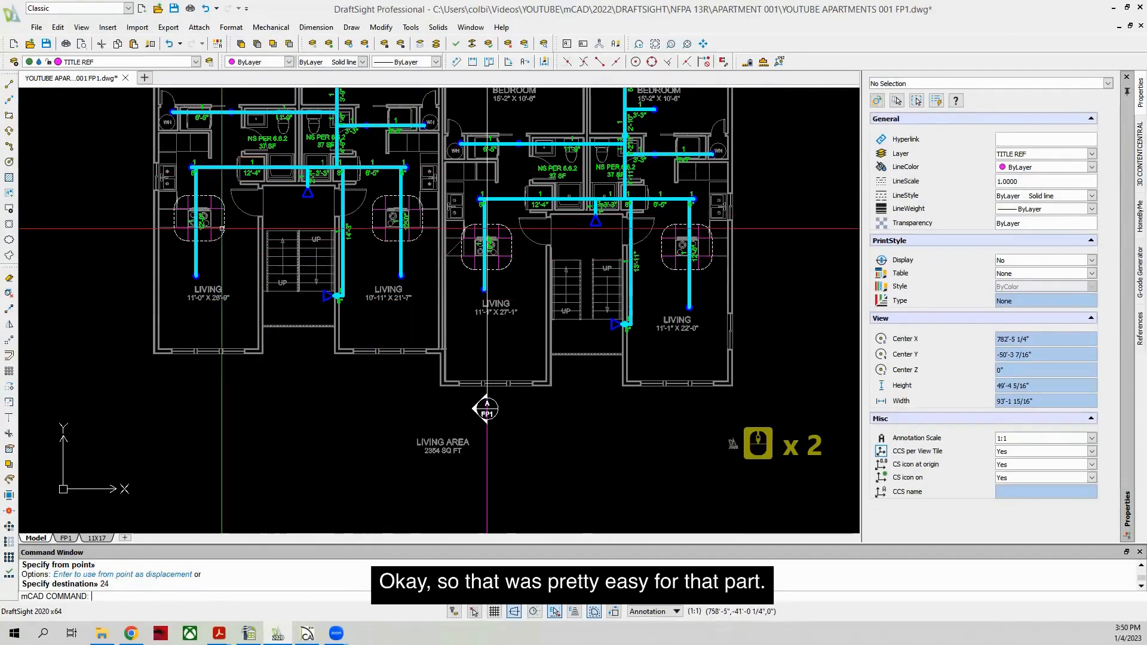
{"action": "scroll", "coordinate": [222, 228], "scroll_direction": "down", "scroll_amount": 9}
{"action": "scroll", "coordinate": [224, 163], "scroll_direction": "up", "scroll_amount": 4}
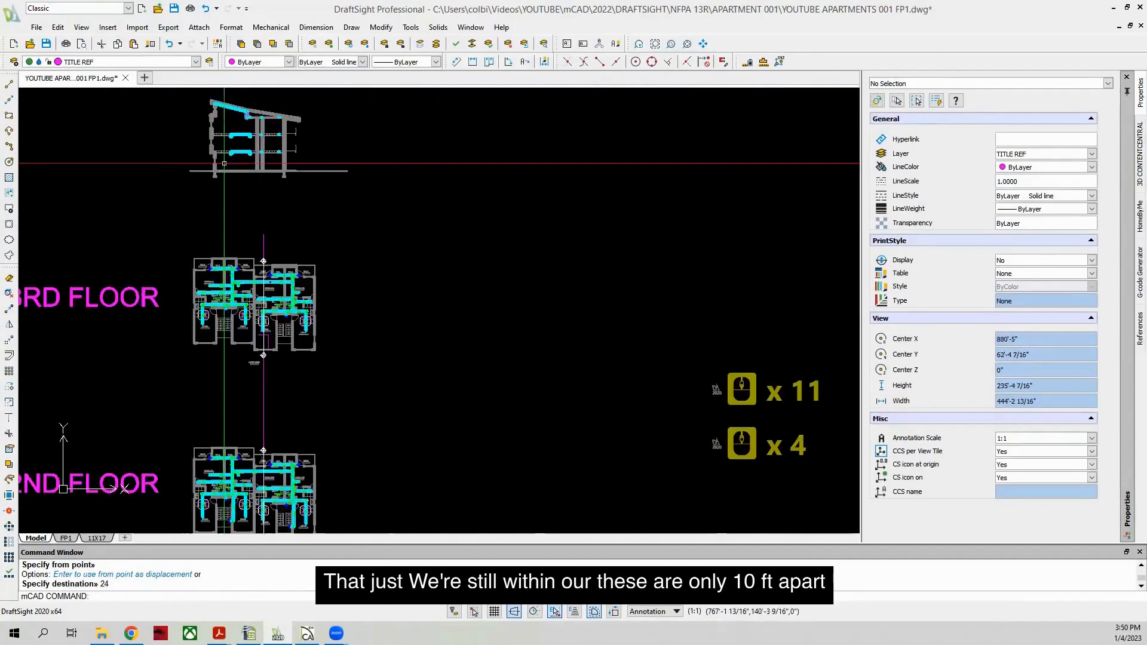
{"action": "scroll", "coordinate": [224, 163], "scroll_direction": "up", "scroll_amount": 11}
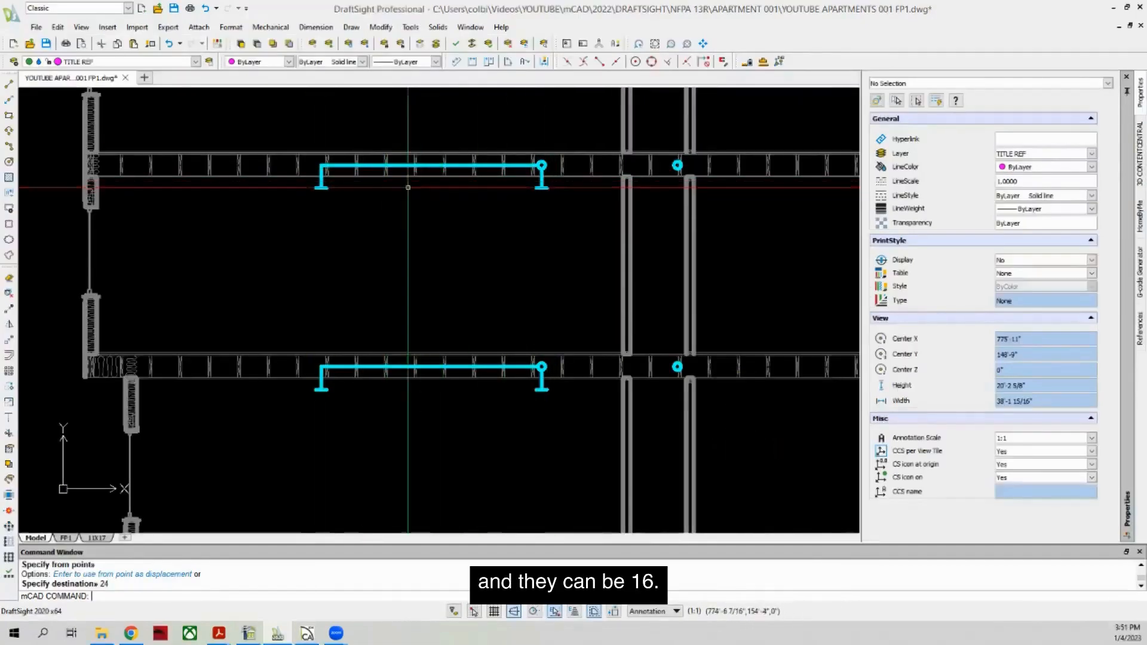
{"action": "scroll", "coordinate": [331, 185], "scroll_direction": "up", "scroll_amount": 1}
{"action": "scroll", "coordinate": [331, 184], "scroll_direction": "down", "scroll_amount": 3}
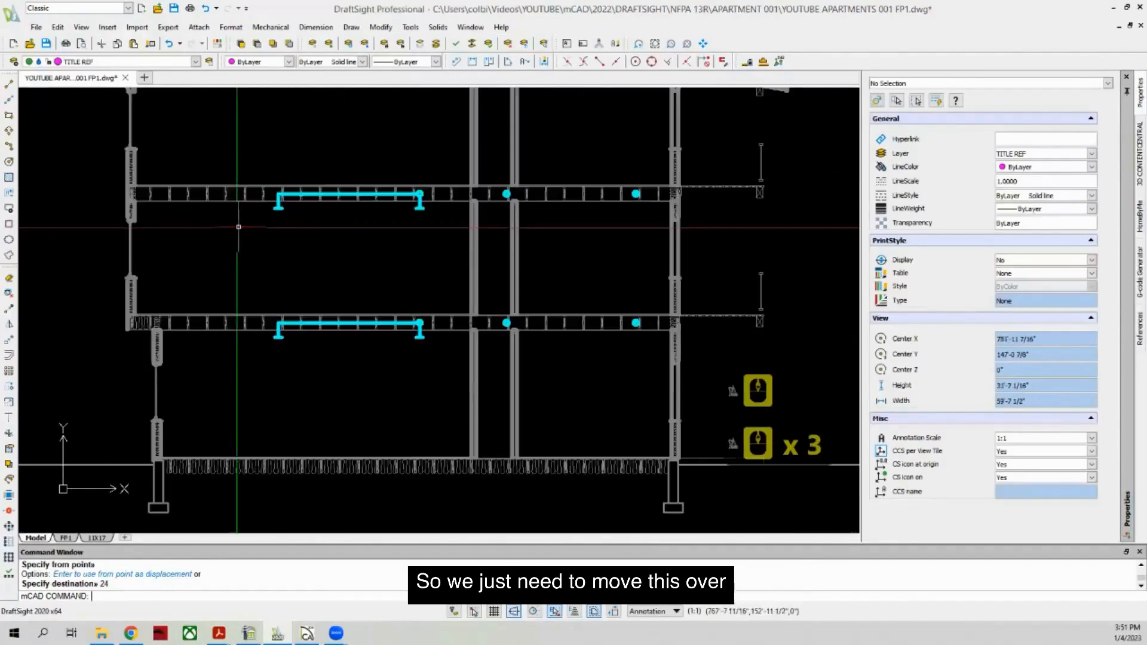
{"action": "scroll", "coordinate": [274, 197], "scroll_direction": "up", "scroll_amount": 3}
{"action": "left_click", "coordinate": [278, 212]}
{"action": "left_click", "coordinate": [24, 323]}
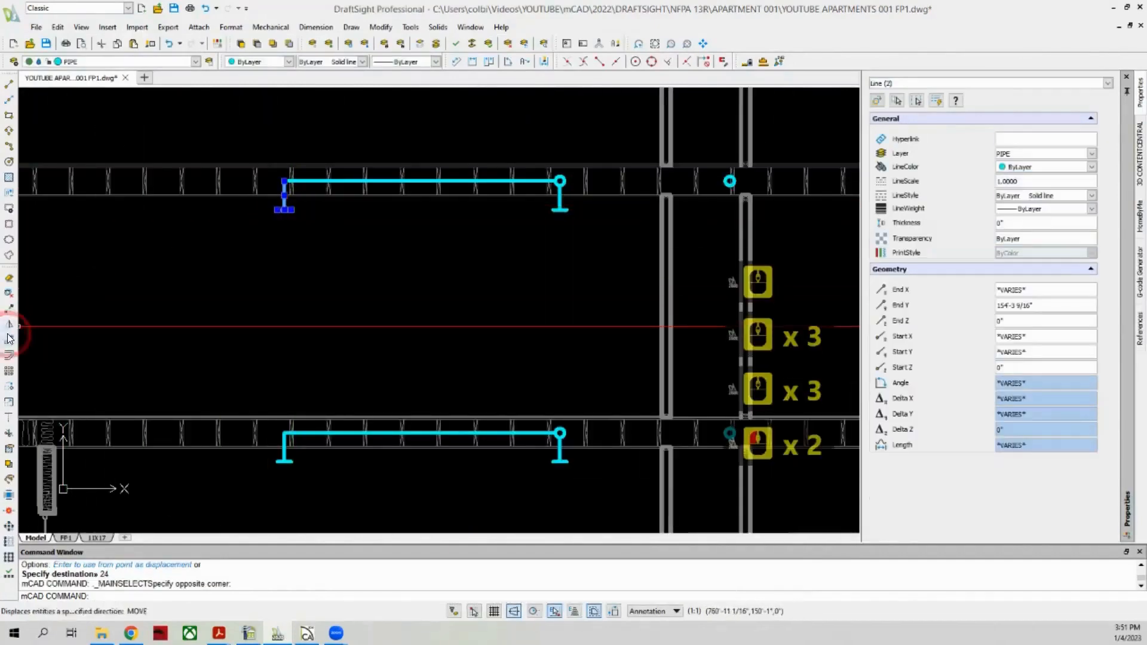
{"action": "left_click", "coordinate": [11, 337]}
{"action": "left_click", "coordinate": [335, 313]}
{"action": "type", "text": "24"}
{"action": "key", "text": "Return"}
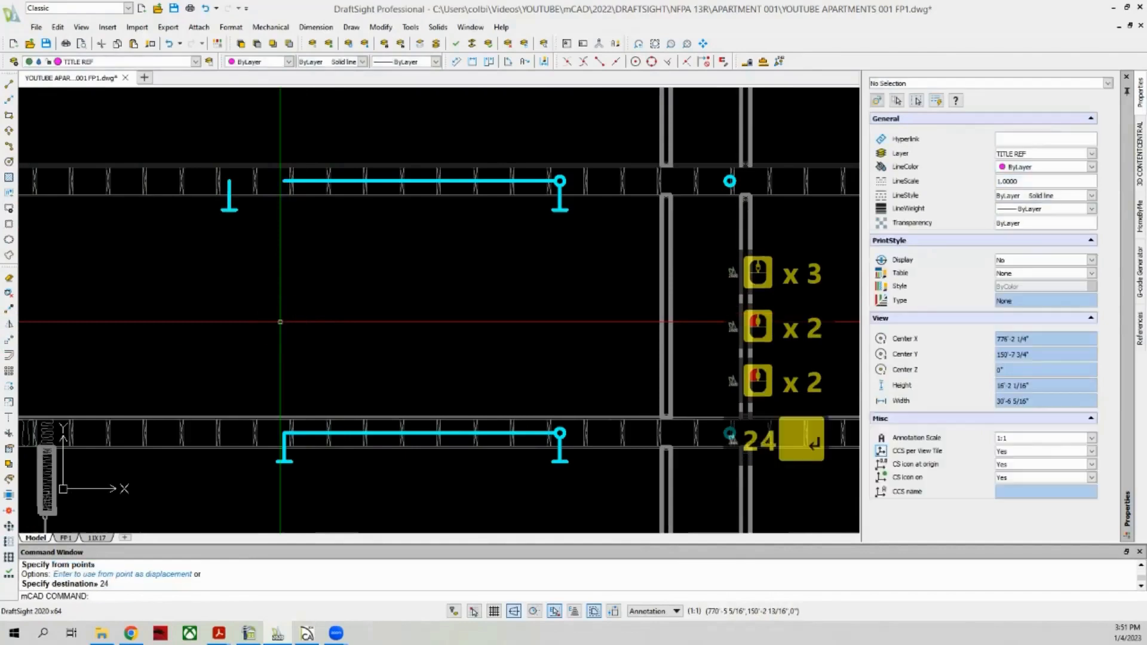
Step: Extend the 2nd-floor ceiling's horizontal pipe in the section to meet the relocated front drop
{"action": "left_click", "coordinate": [9, 418]}
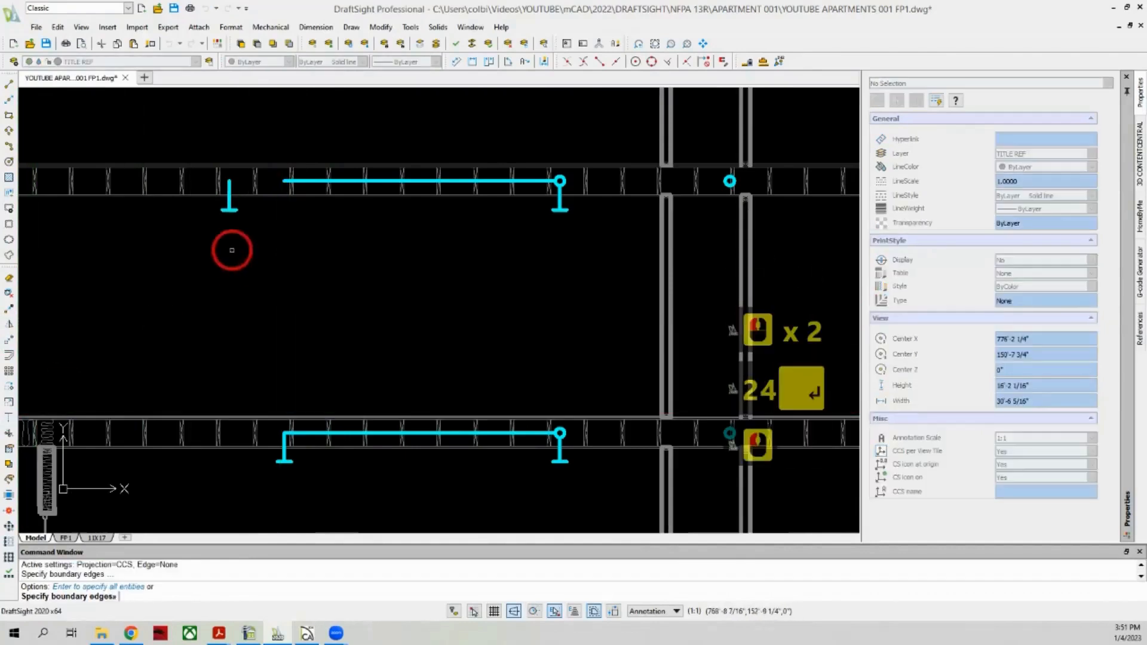
{"action": "right_click", "coordinate": [273, 182]}
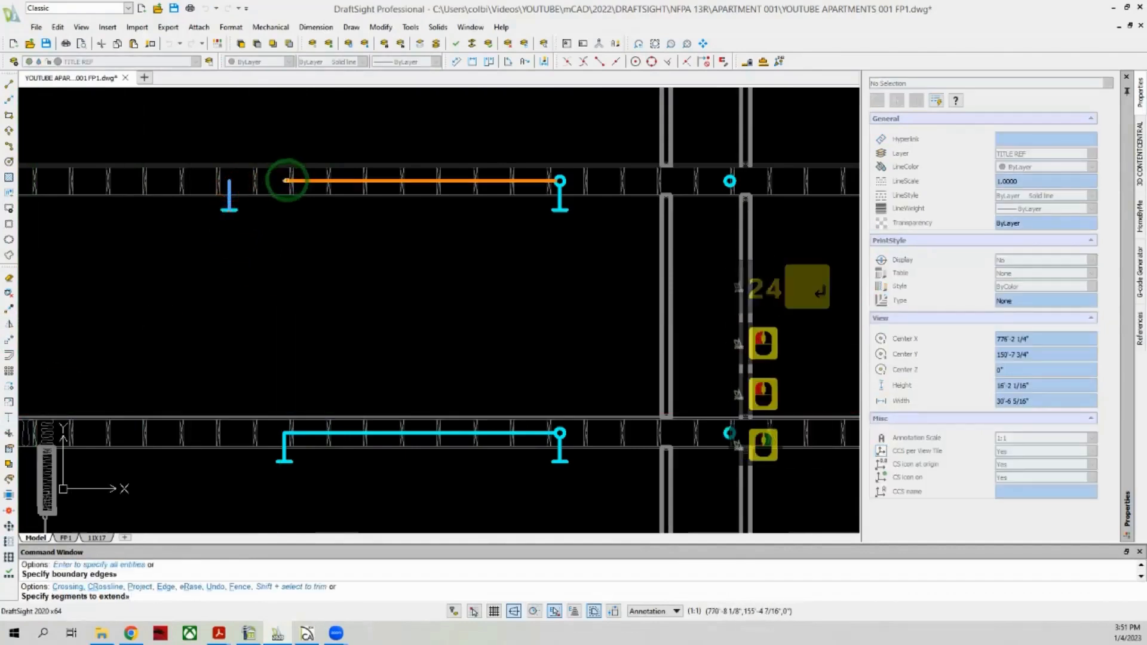
{"action": "left_click", "coordinate": [289, 181]}
{"action": "right_click", "coordinate": [227, 214]}
Step: Review the slope diagram's horizontal spacing above the section's roof against the 3rd floor plan's living room heads
{"action": "scroll", "coordinate": [152, 278], "scroll_direction": "down", "scroll_amount": 7}
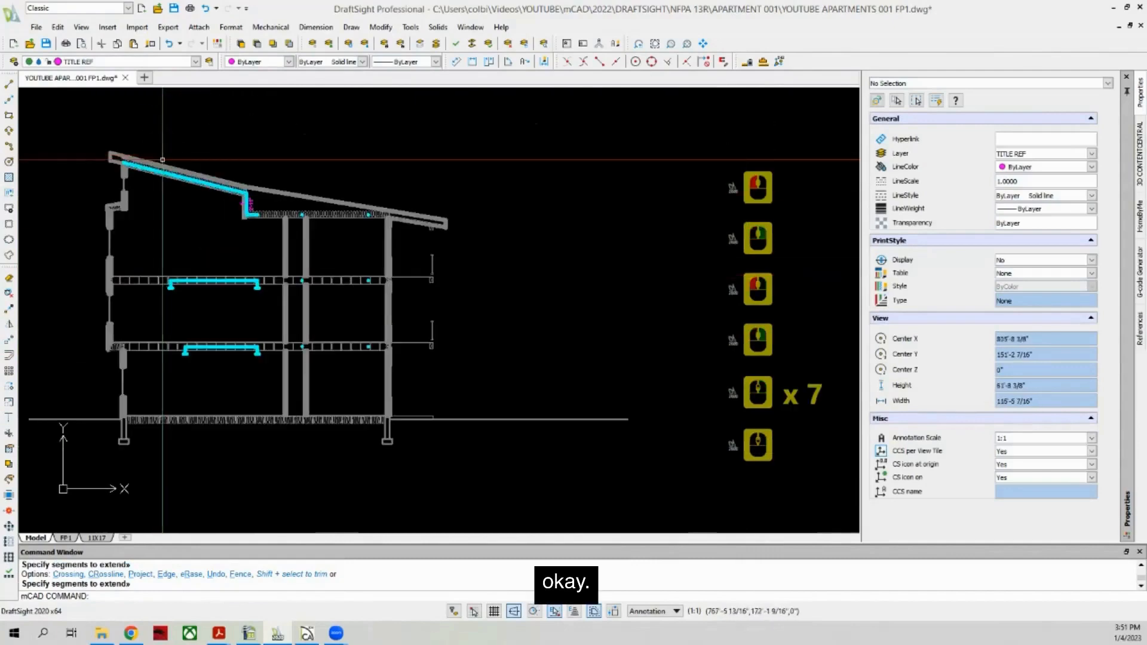
{"action": "scroll", "coordinate": [160, 179], "scroll_direction": "up", "scroll_amount": 2}
{"action": "middle_click_drag", "start_coordinate": [158, 396], "coordinate": [162, 471]}
{"action": "scroll", "coordinate": [156, 325], "scroll_direction": "up", "scroll_amount": 3}
{"action": "scroll", "coordinate": [150, 249], "scroll_direction": "up", "scroll_amount": 6}
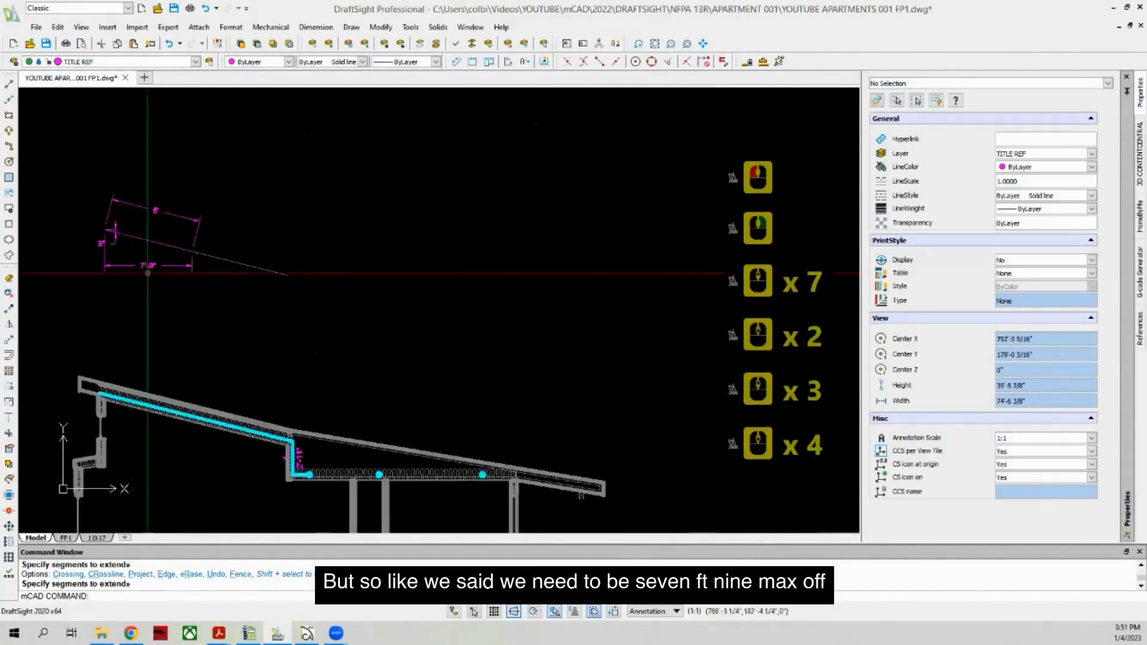
{"action": "scroll", "coordinate": [143, 217], "scroll_direction": "down", "scroll_amount": 3}
{"action": "scroll", "coordinate": [145, 281], "scroll_direction": "down", "scroll_amount": 14}
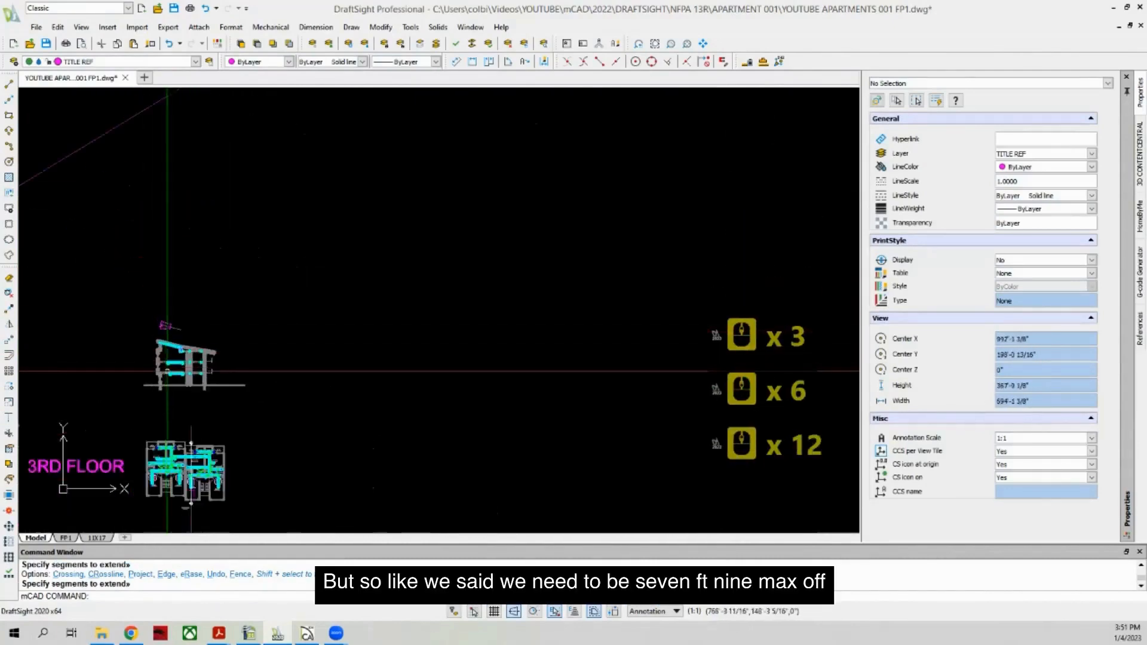
{"action": "scroll", "coordinate": [172, 462], "scroll_direction": "up", "scroll_amount": 8}
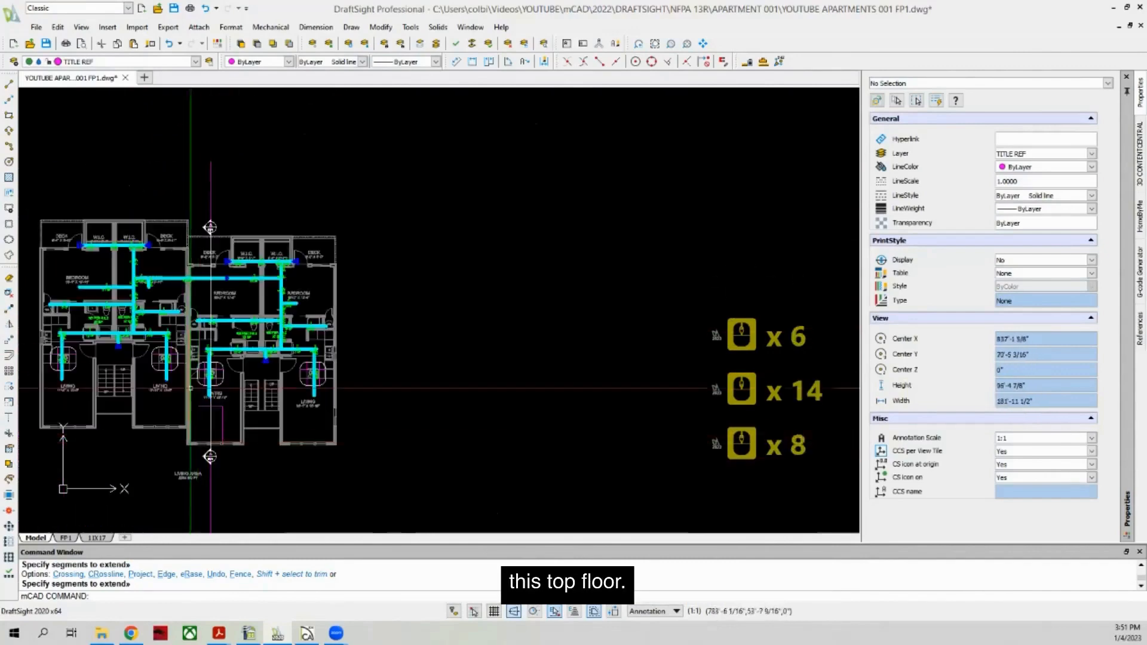
Step: Measure the vertical reference line's distance from the front wall in the section-cut 11'-1" X 18'-10" living room
{"action": "scroll", "coordinate": [218, 440], "scroll_direction": "up", "scroll_amount": 3}
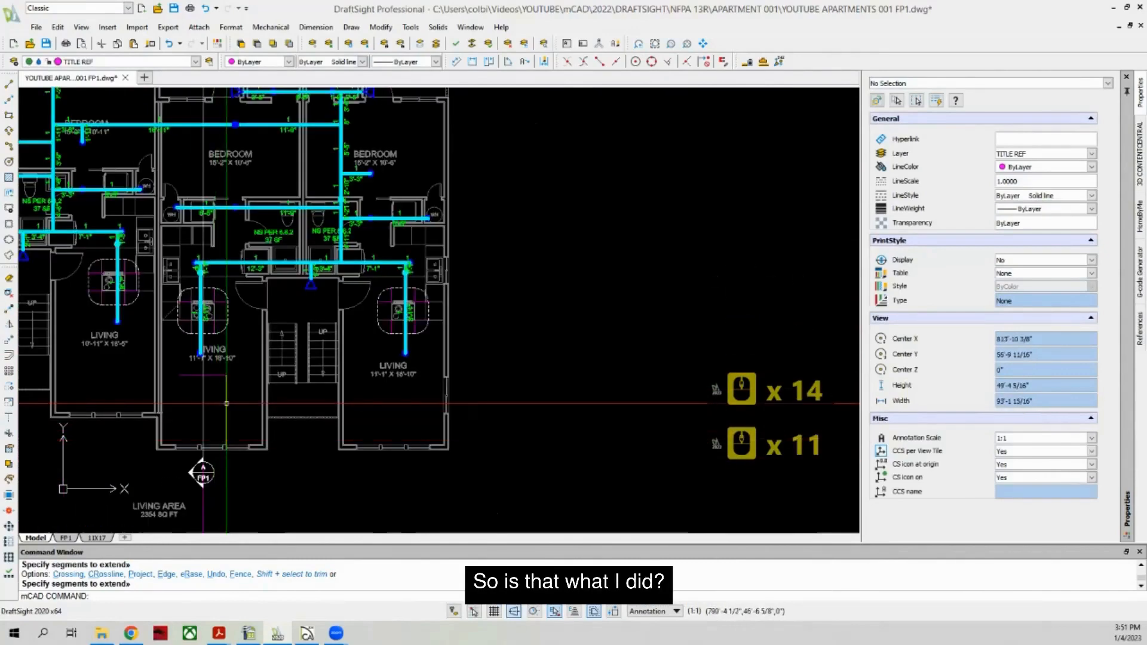
{"action": "left_click", "coordinate": [473, 62]}
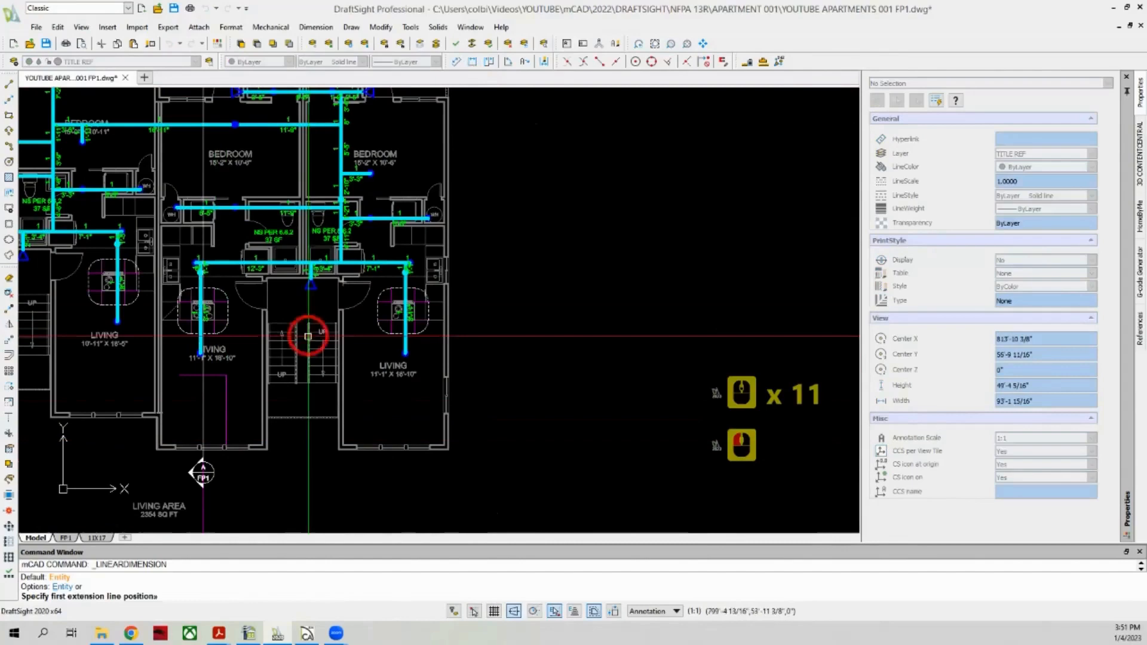
{"action": "left_click", "coordinate": [228, 400]}
{"action": "left_click", "coordinate": [231, 391]}
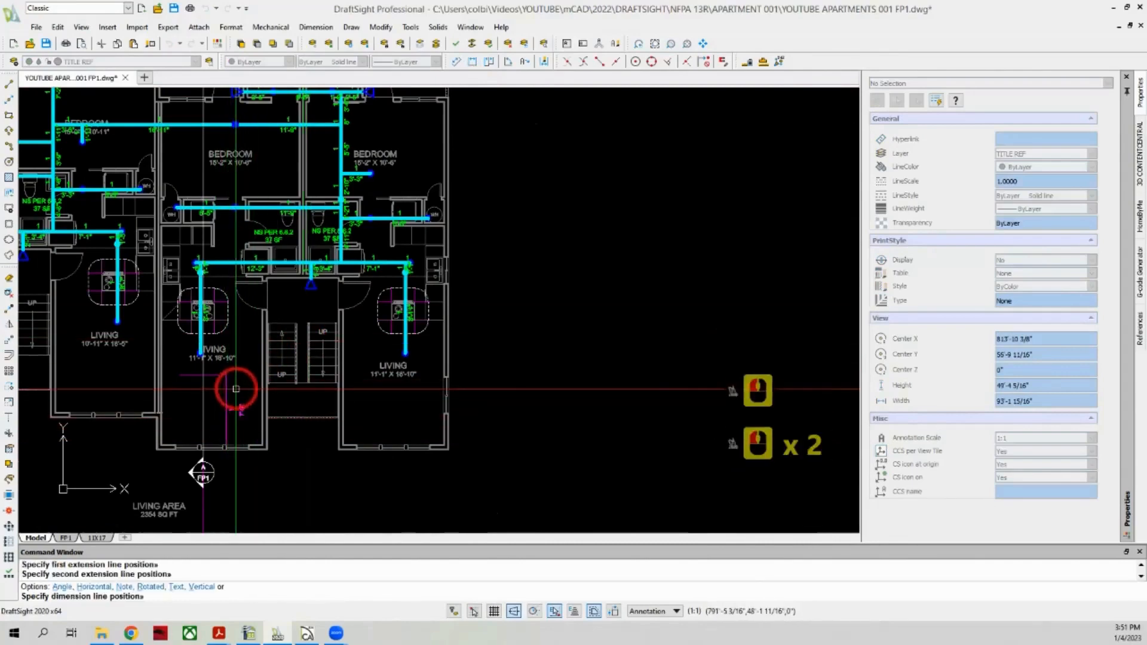
{"action": "scroll", "coordinate": [236, 389], "scroll_direction": "up", "scroll_amount": 3}
{"action": "key", "text": "Escape"}
{"action": "scroll", "coordinate": [236, 389], "scroll_direction": "down", "scroll_amount": 2}
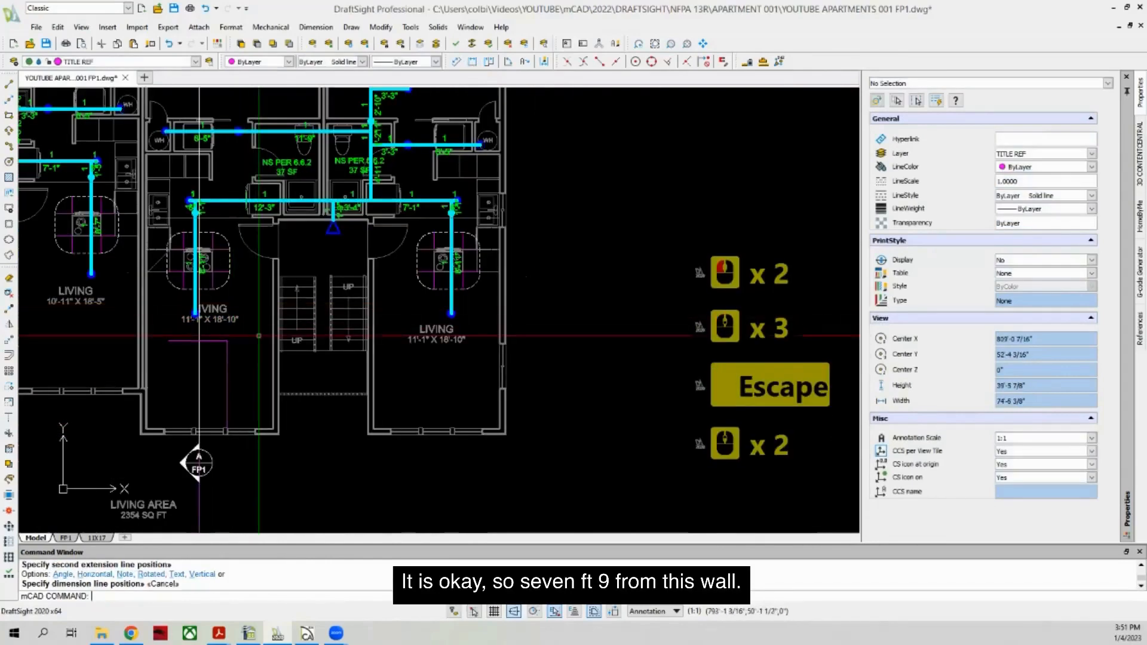
Step: Delete the vertical reference line in the section-cut 11'-1" X 18'-10" living room
{"action": "left_click", "coordinate": [217, 349]}
{"action": "left_click", "coordinate": [209, 336]}
{"action": "key", "text": "Delete"}
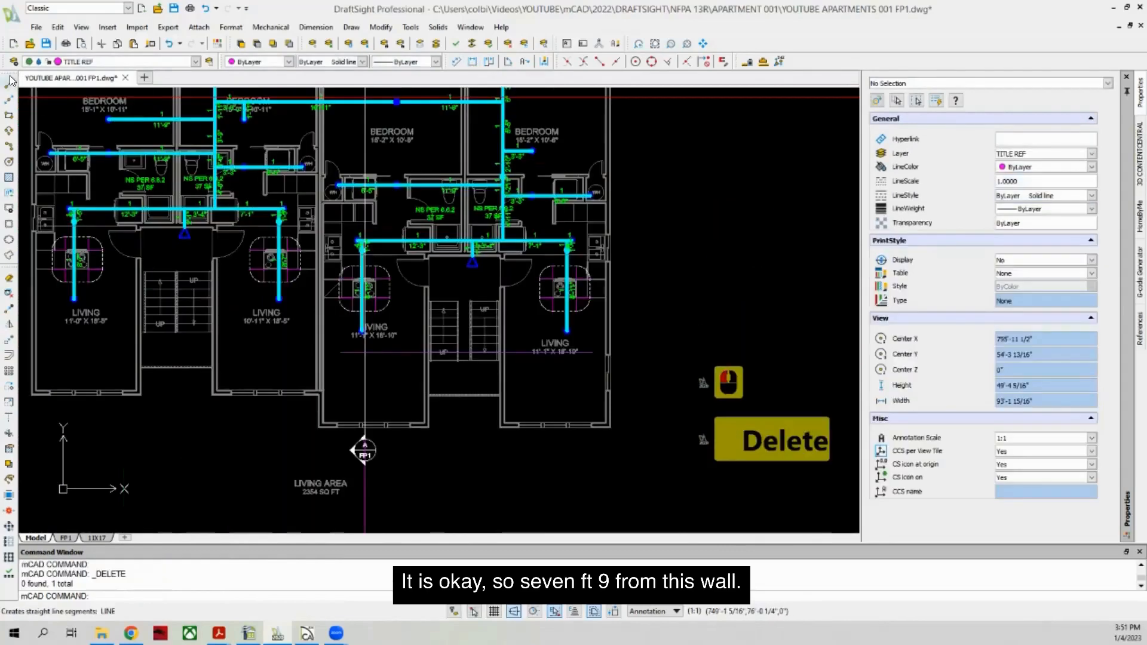
Step: Draw reference lines in the 11'-0" and 10'-11" X 18'-5" living rooms, marking 7'-9" from the front wall
{"action": "left_click", "coordinate": [9, 83]}
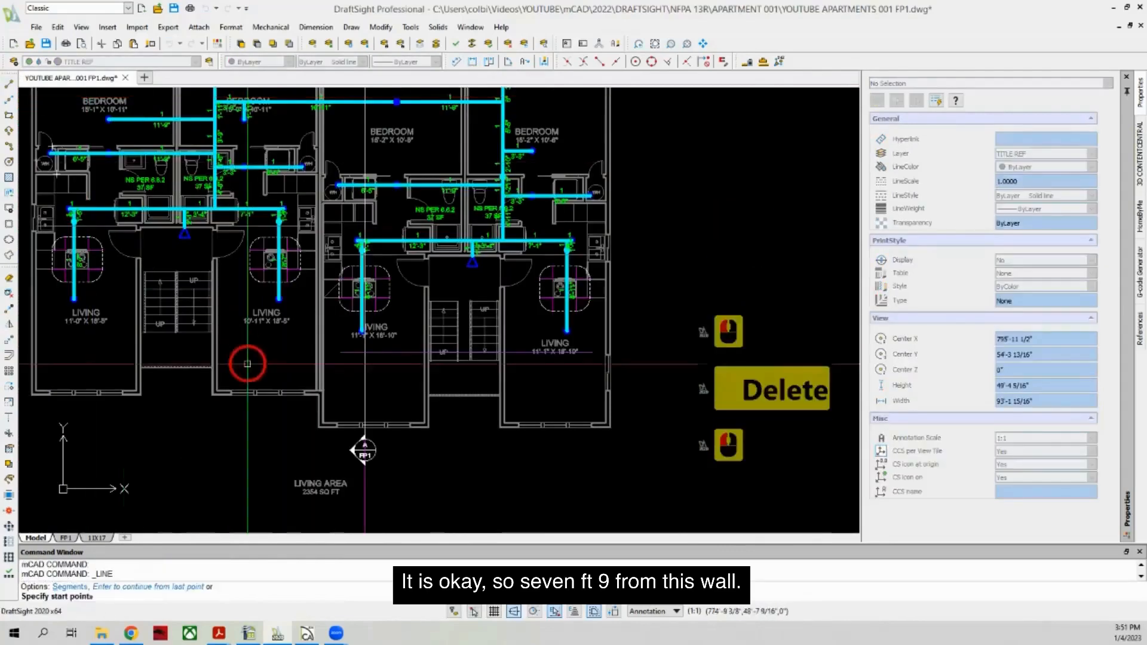
{"action": "scroll", "coordinate": [284, 391], "scroll_direction": "up", "scroll_amount": 4}
{"action": "scroll", "coordinate": [317, 388], "scroll_direction": "up", "scroll_amount": 5}
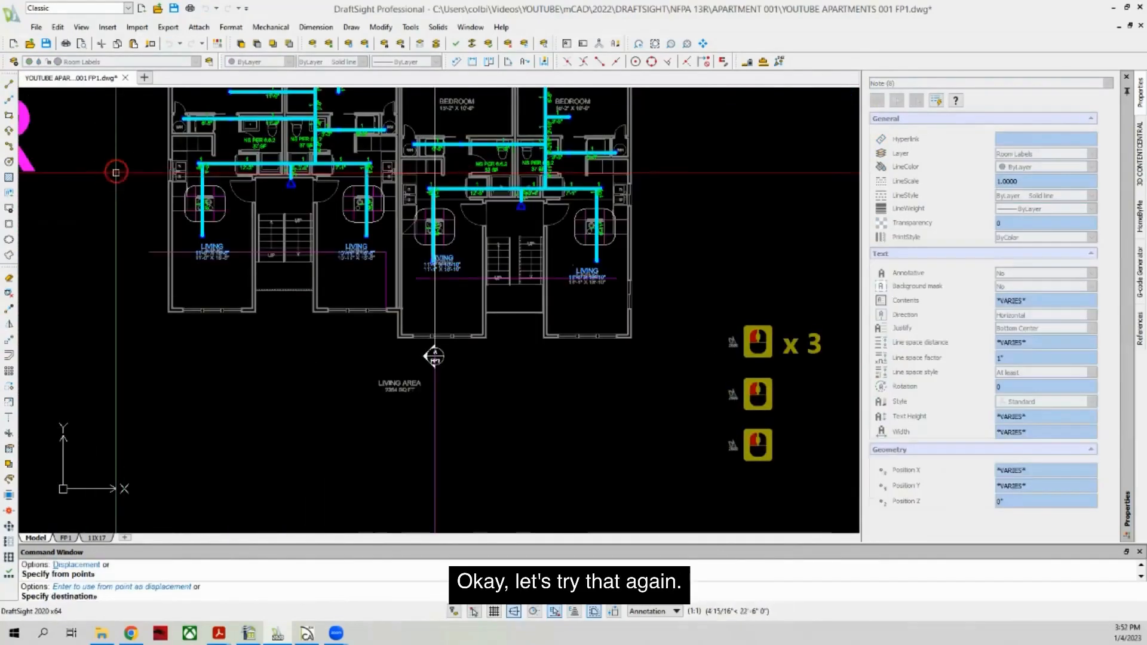
Step: Move the living room labels toward the front wall and delete the vertical construction line in the 10'-11" X 18'-5" room
{"action": "left_click", "coordinate": [115, 236]}
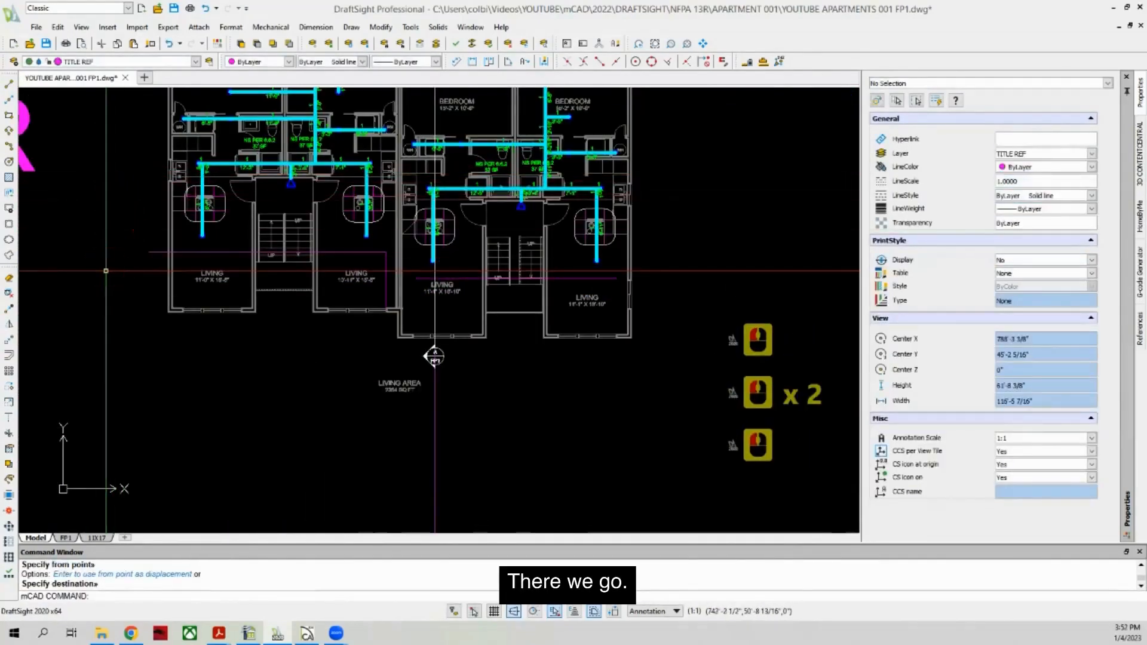
{"action": "left_click", "coordinate": [434, 356]}
{"action": "key", "text": "Delete"}
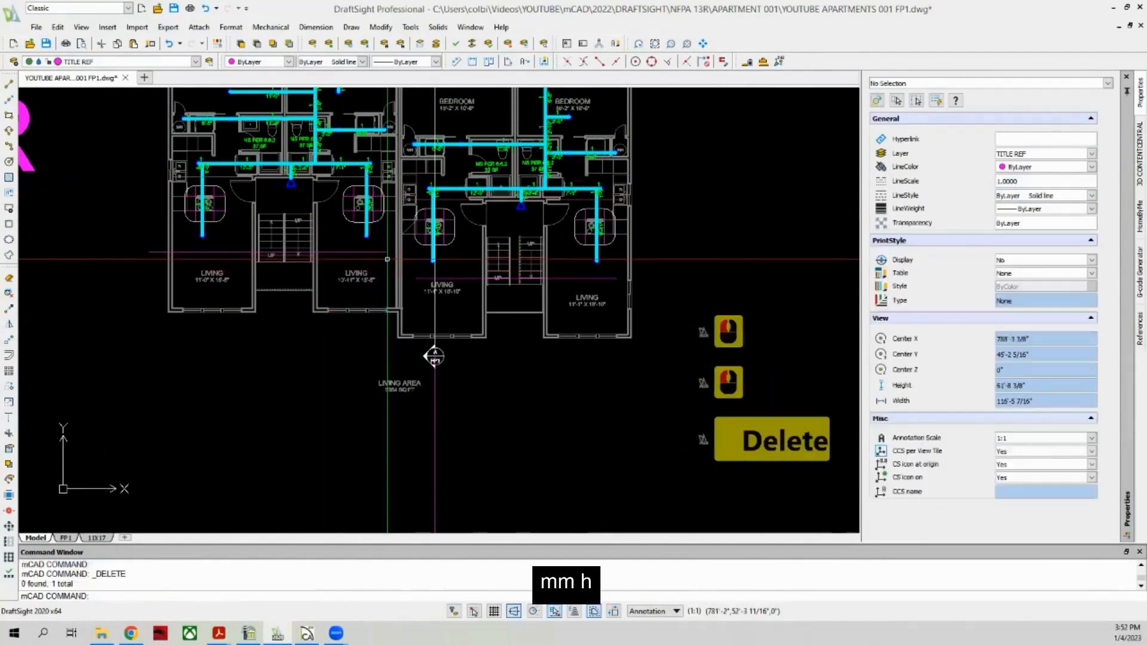
Step: Stretch the branch pipes and end heads in the 11'-0" and 10'-11" X 18'-5" living rooms perpendicular to the horizontal reference line
{"action": "scroll", "coordinate": [202, 235], "scroll_direction": "up", "scroll_amount": 4}
{"action": "left_click", "coordinate": [169, 207]}
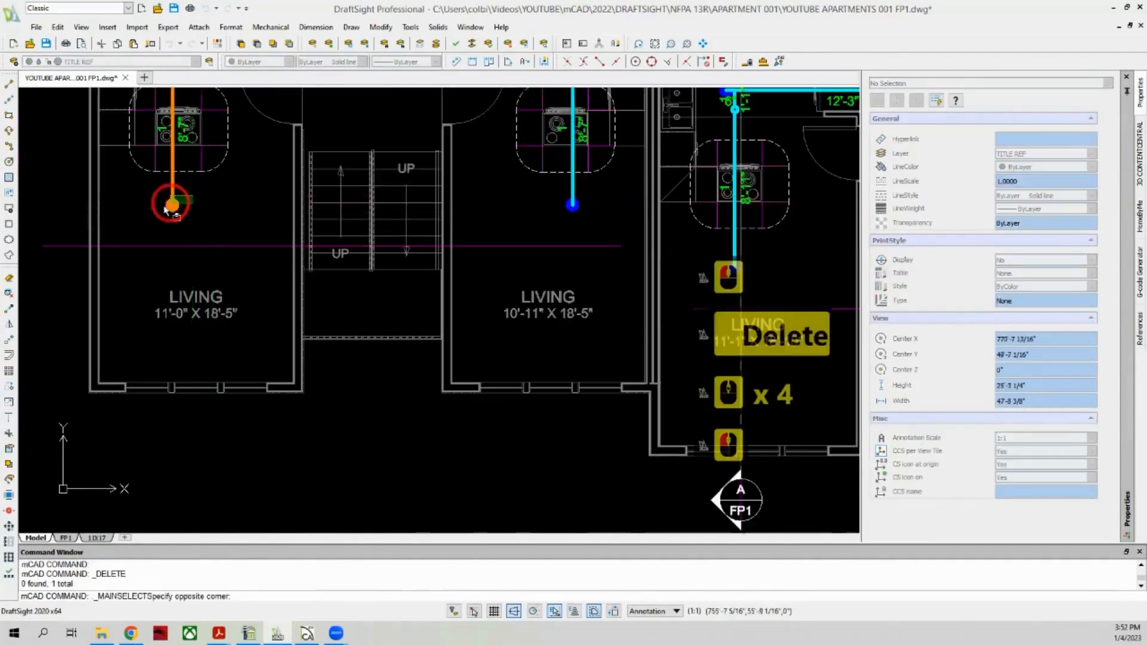
{"action": "left_click", "coordinate": [133, 227]}
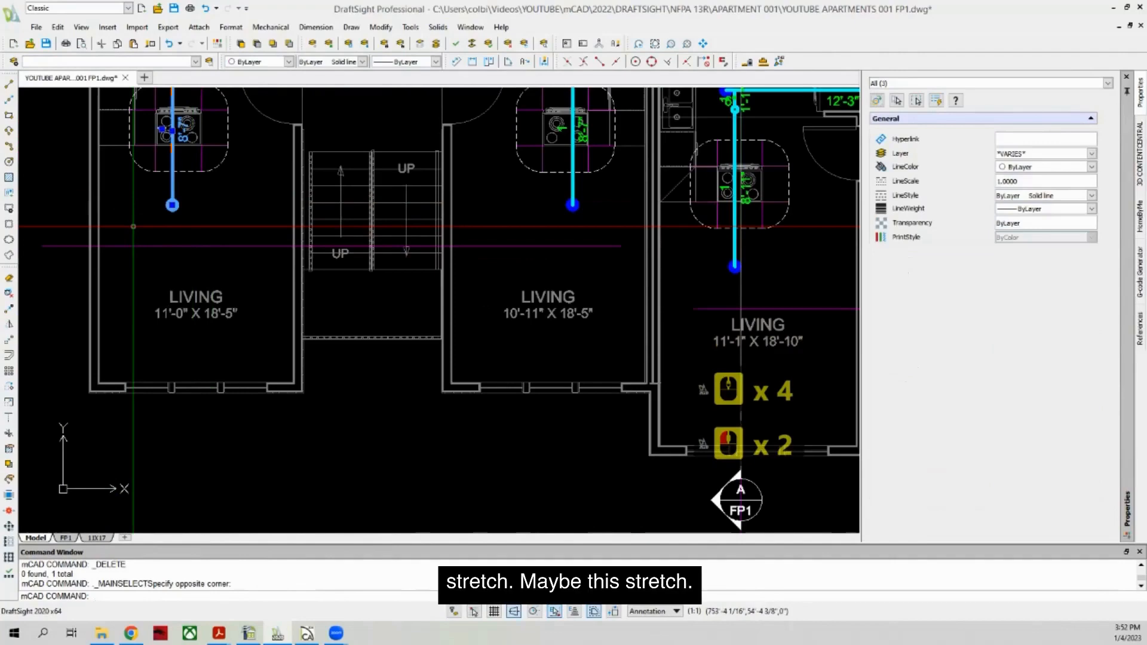
{"action": "left_click", "coordinate": [571, 205]}
{"action": "left_click", "coordinate": [561, 212]}
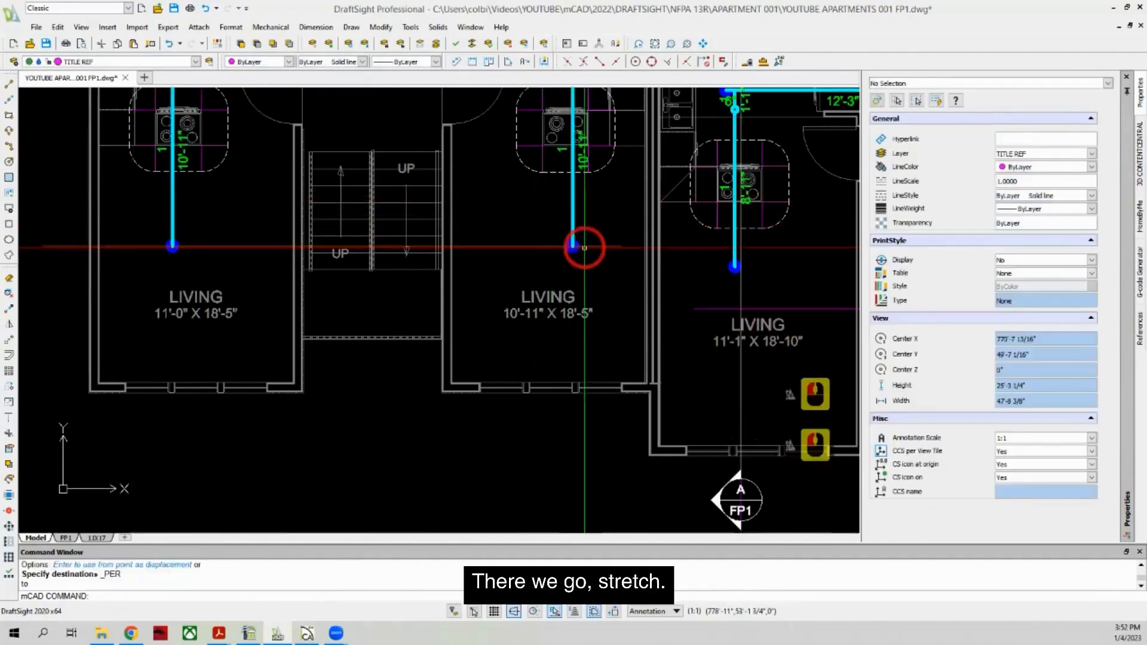
{"action": "key", "text": "Escape"}
Step: Stretch the branch pipes and end heads in both 11'-1" X 18'-10" living rooms perpendicular to their horizontal reference line
{"action": "scroll", "coordinate": [169, 225], "scroll_direction": "down", "scroll_amount": 1}
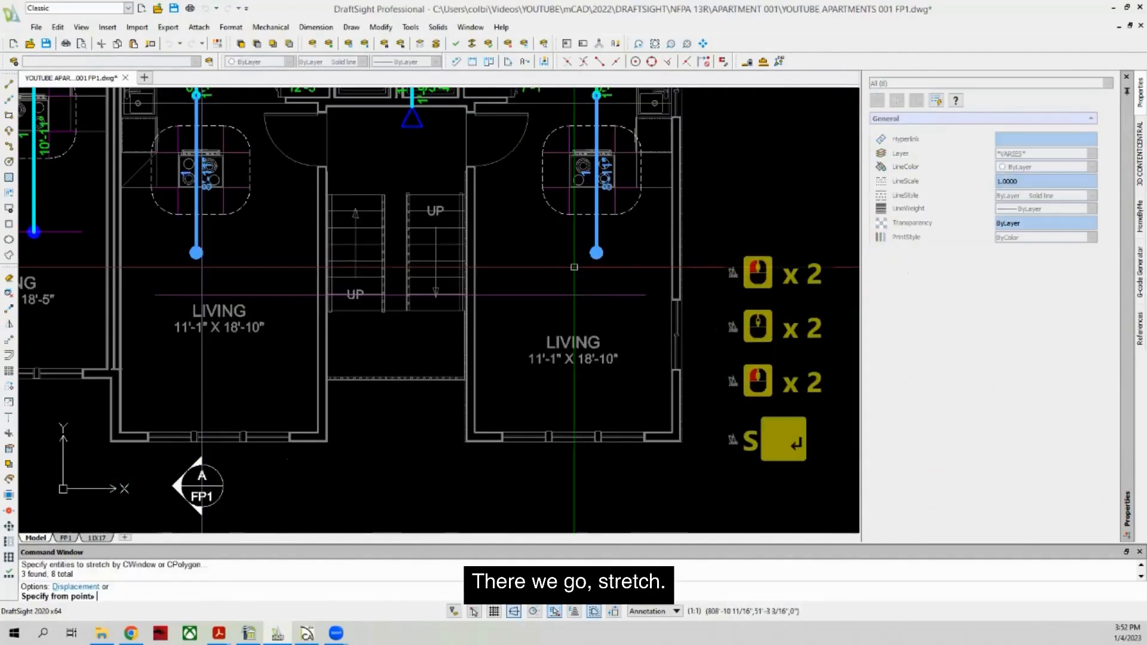
{"action": "left_click", "coordinate": [596, 253]}
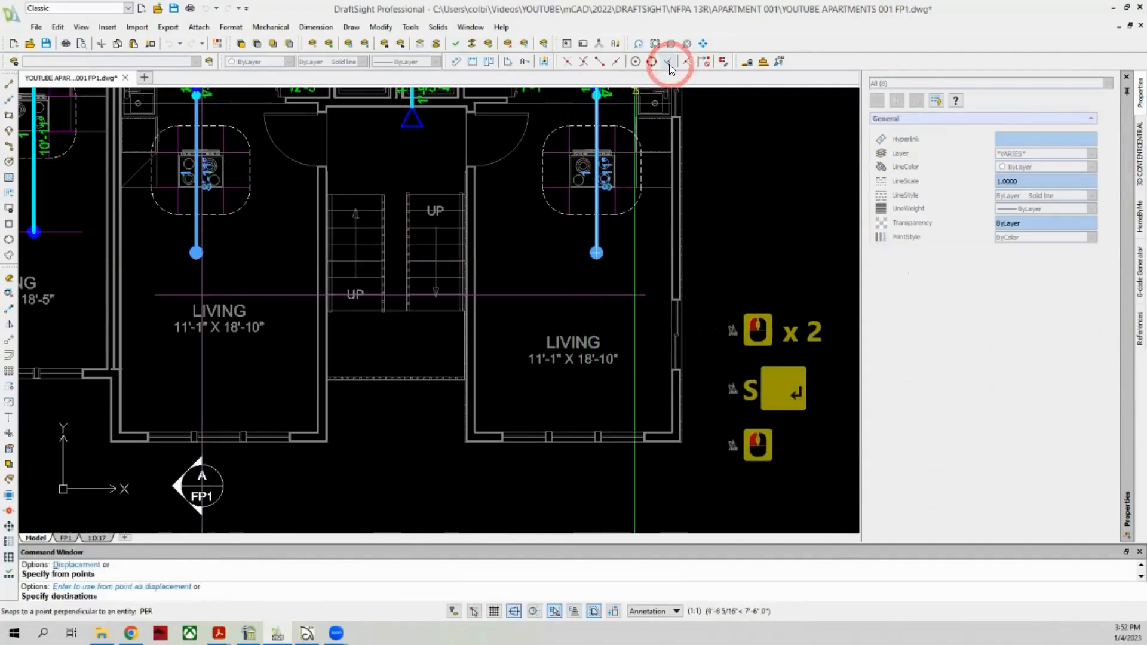
{"action": "left_click", "coordinate": [668, 61]}
{"action": "left_click", "coordinate": [625, 293]}
{"action": "key", "text": "Escape"}
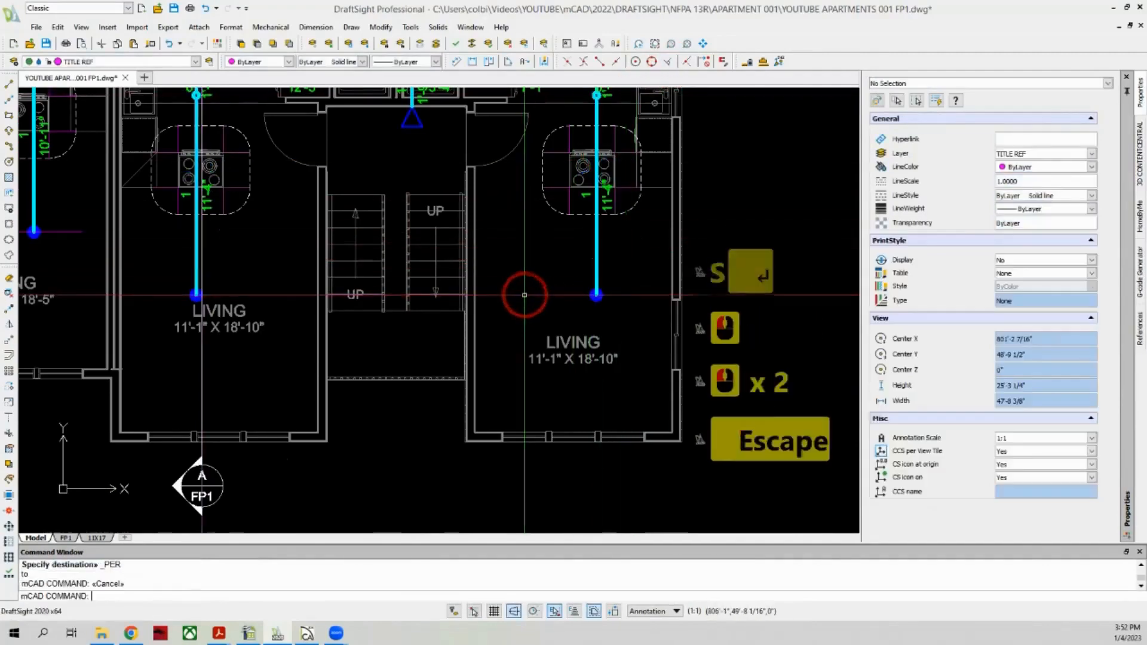
Step: In the section, draw a line 7'-9" inward from the top-floor front wall's inner face and continue it vertically through the roof
{"action": "scroll", "coordinate": [305, 286], "scroll_direction": "down", "scroll_amount": 3}
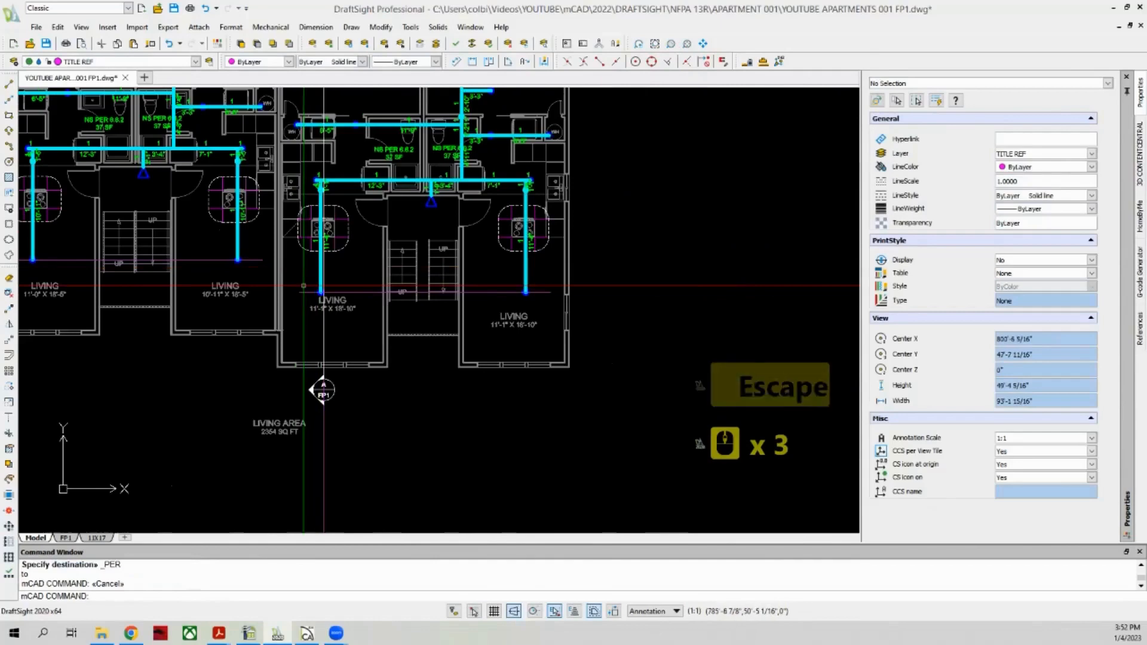
{"action": "scroll", "coordinate": [543, 277], "scroll_direction": "up", "scroll_amount": 3}
{"action": "scroll", "coordinate": [238, 270], "scroll_direction": "up", "scroll_amount": 3}
{"action": "left_click", "coordinate": [237, 269]}
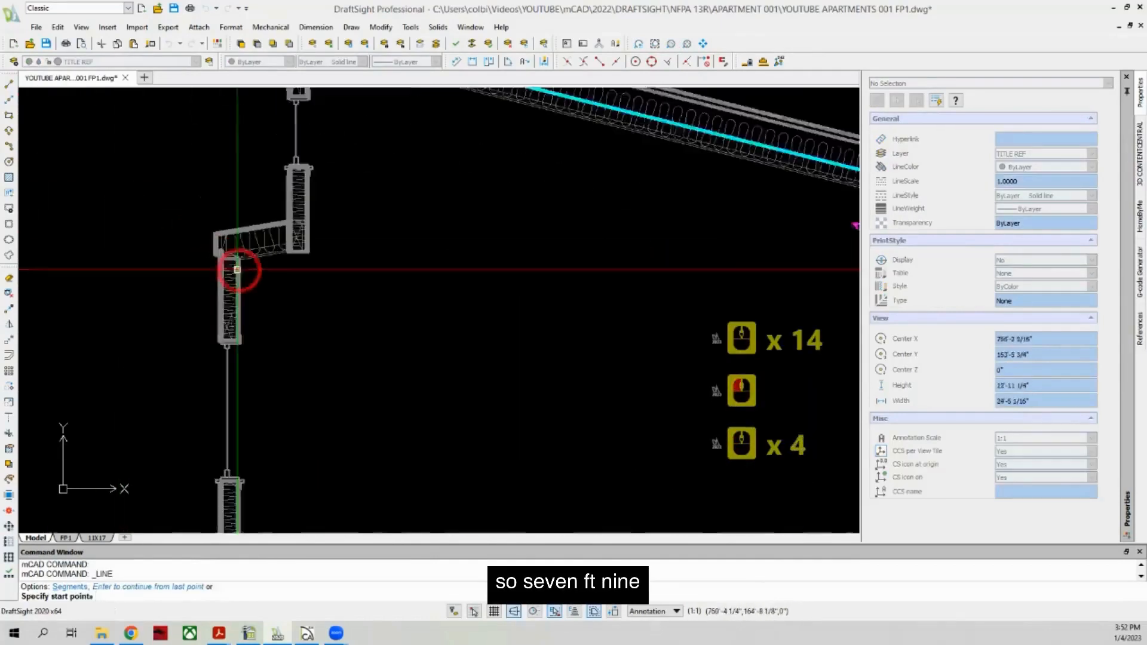
{"action": "scroll", "coordinate": [242, 271], "scroll_direction": "up", "scroll_amount": 6}
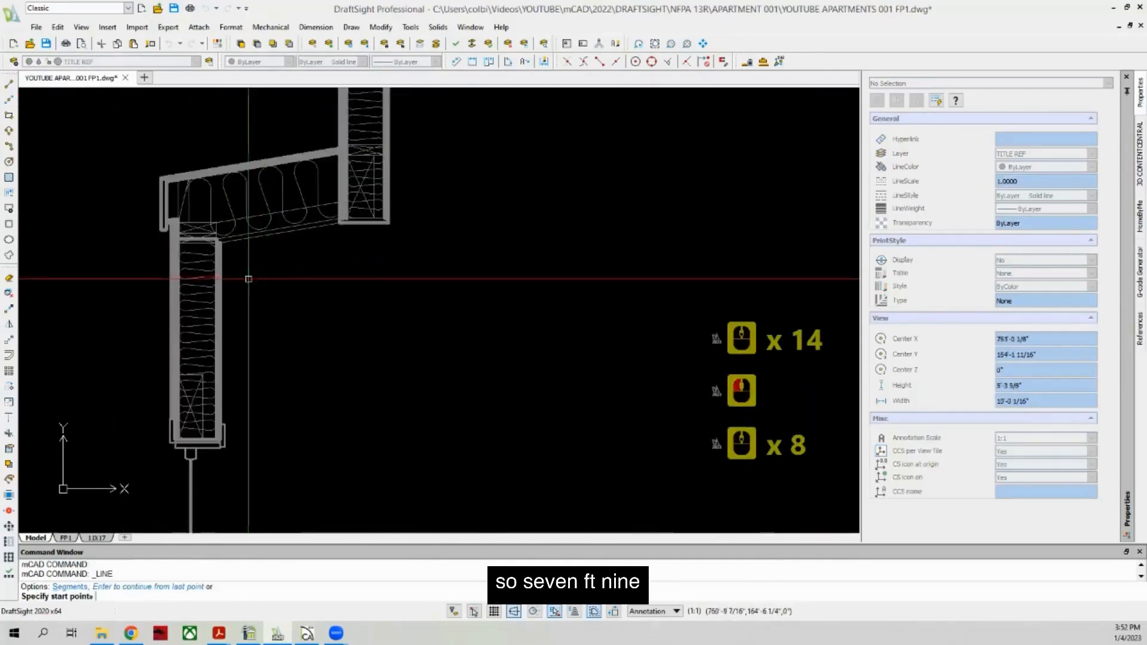
{"action": "left_click", "coordinate": [703, 62]}
{"action": "left_click", "coordinate": [277, 335]}
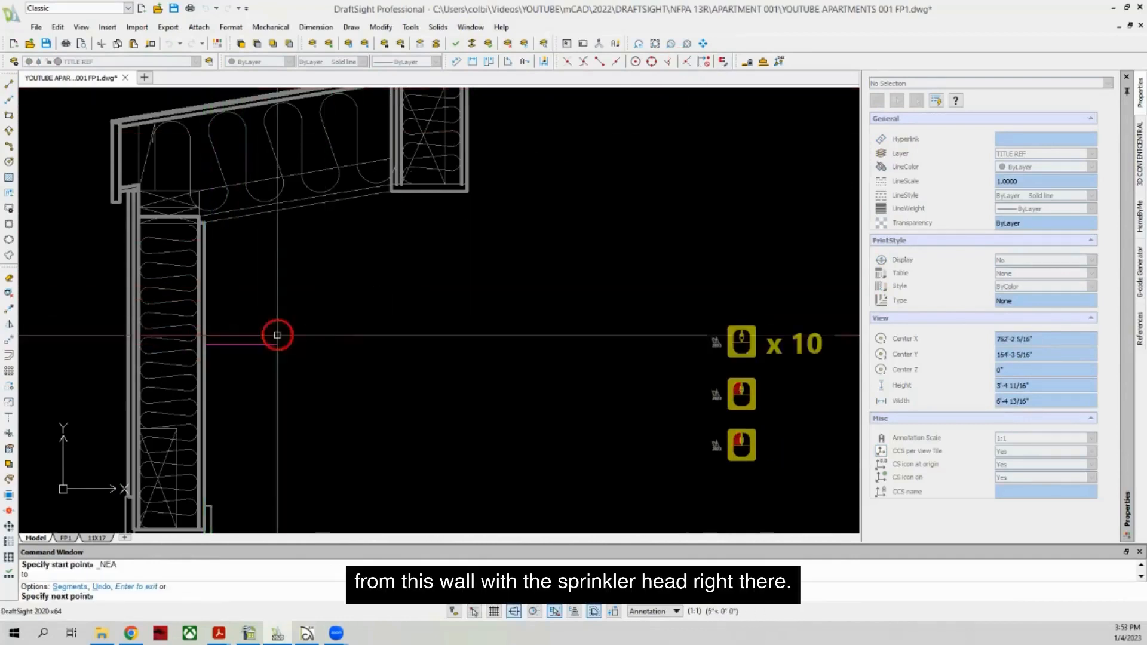
{"action": "left_click", "coordinate": [336, 331]}
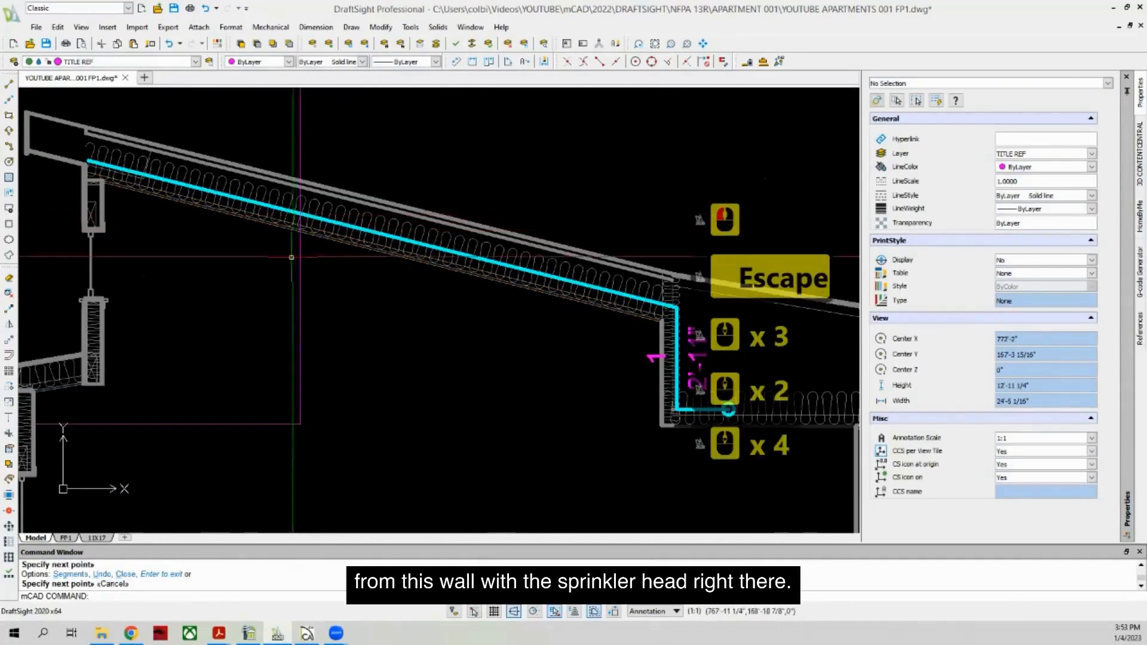
Step: Delete the horizontal construction line running from the top-floor front wall in the section
{"action": "scroll", "coordinate": [202, 306], "scroll_direction": "up", "scroll_amount": 2}
{"action": "scroll", "coordinate": [198, 270], "scroll_direction": "down", "scroll_amount": 4}
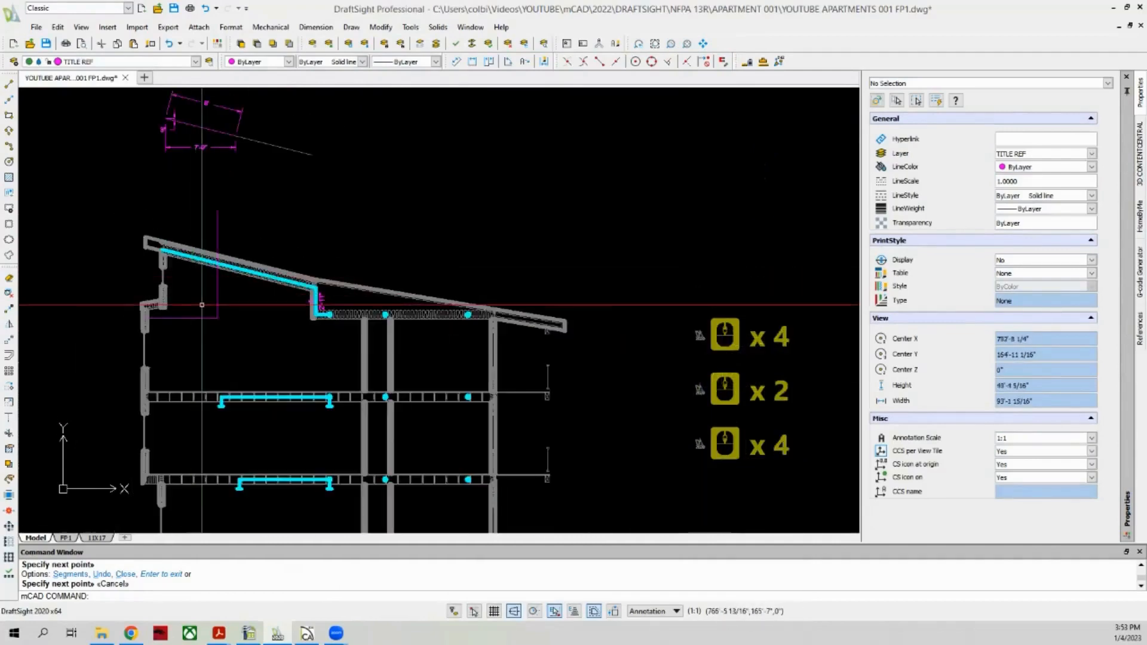
{"action": "left_click", "coordinate": [203, 306]}
{"action": "left_click", "coordinate": [189, 333]}
{"action": "key", "text": "Delete"}
Step: Dimension the true length of the sloped top-floor pipe from the front drop to the vertical pipe
{"action": "scroll", "coordinate": [200, 269], "scroll_direction": "up", "scroll_amount": 7}
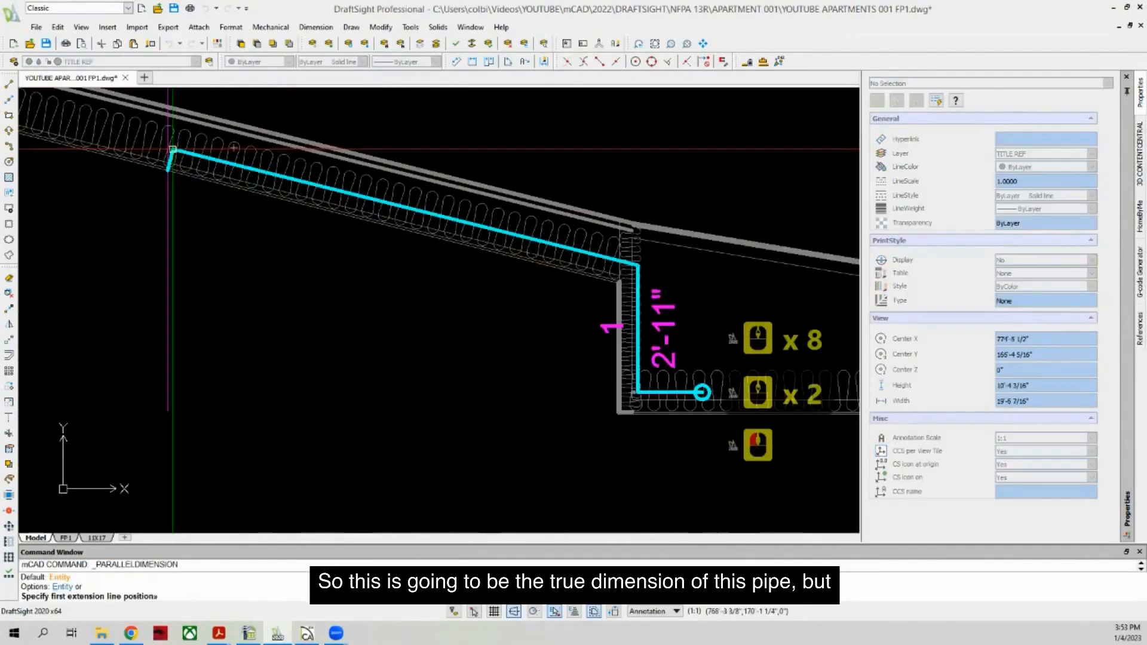
{"action": "left_click", "coordinate": [173, 149]}
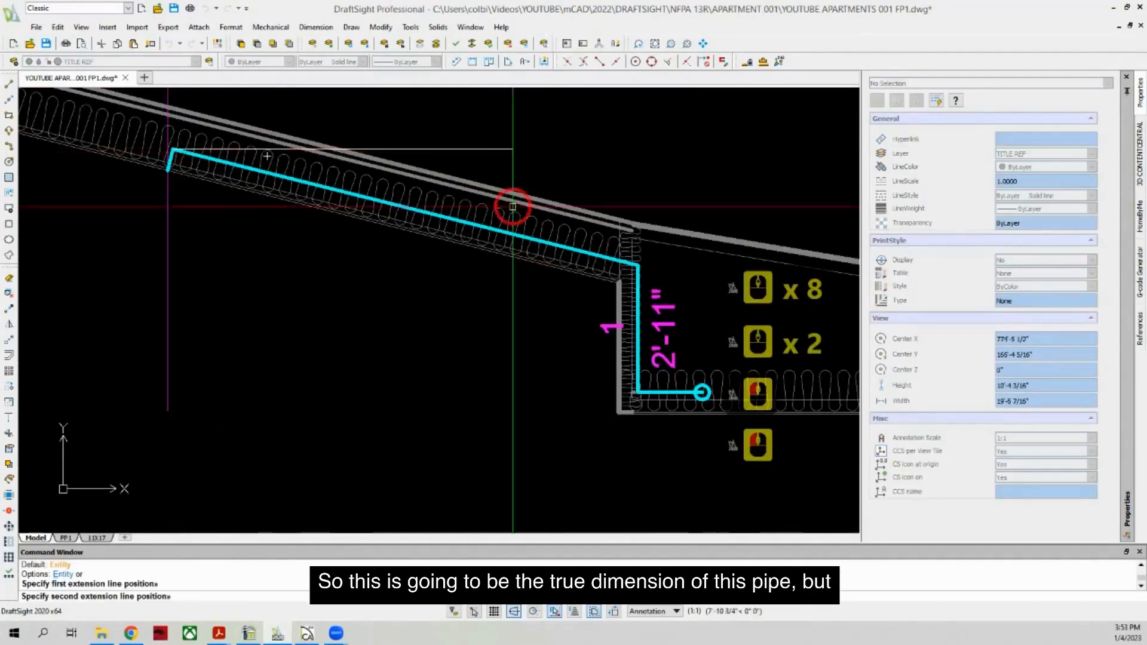
{"action": "scroll", "coordinate": [641, 267], "scroll_direction": "up", "scroll_amount": 5}
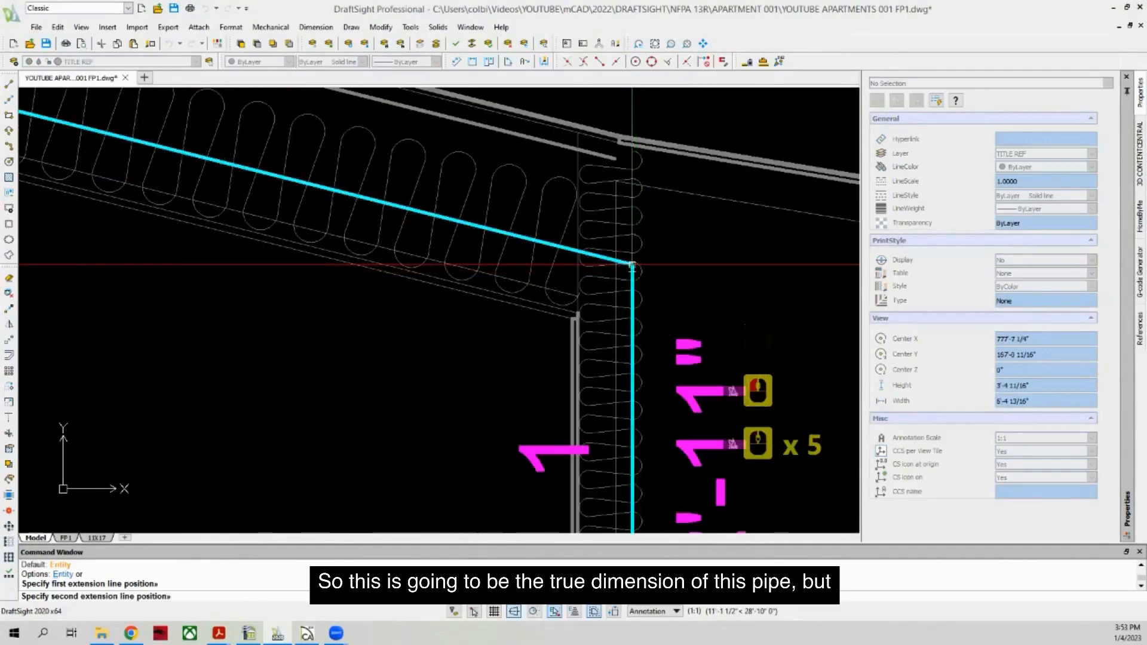
{"action": "left_click", "coordinate": [634, 264]}
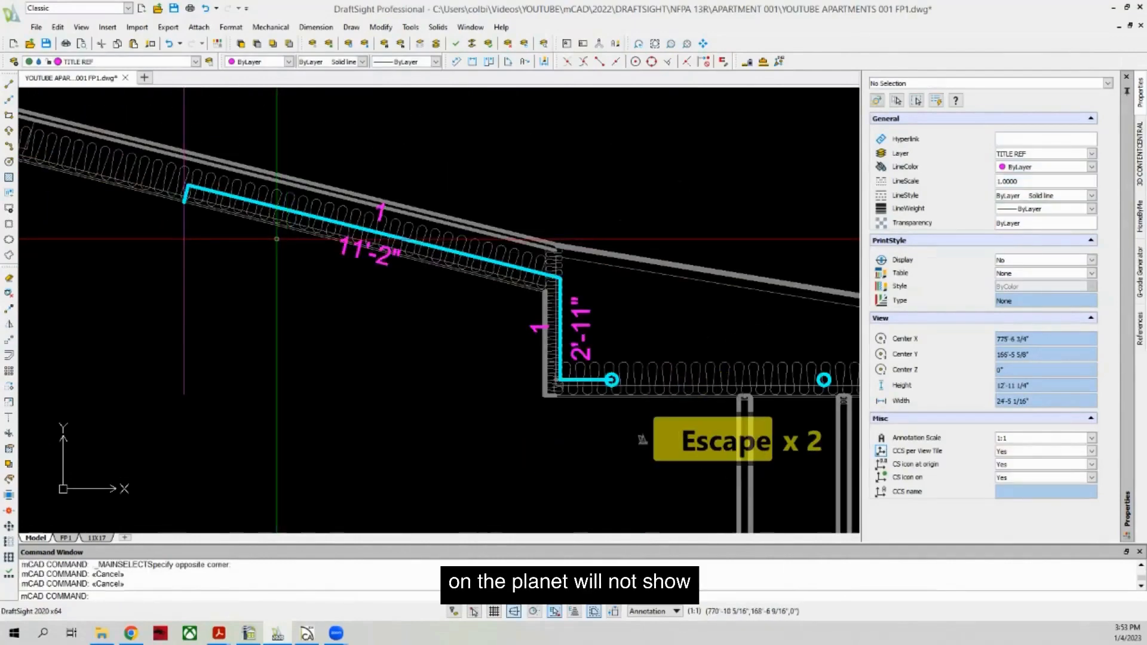
Step: Draw a sprinkler symbol from the sloped pipe's drop end with a 6" line straight down and a 6" horizontal line
{"action": "scroll", "coordinate": [248, 240], "scroll_direction": "down", "scroll_amount": 2}
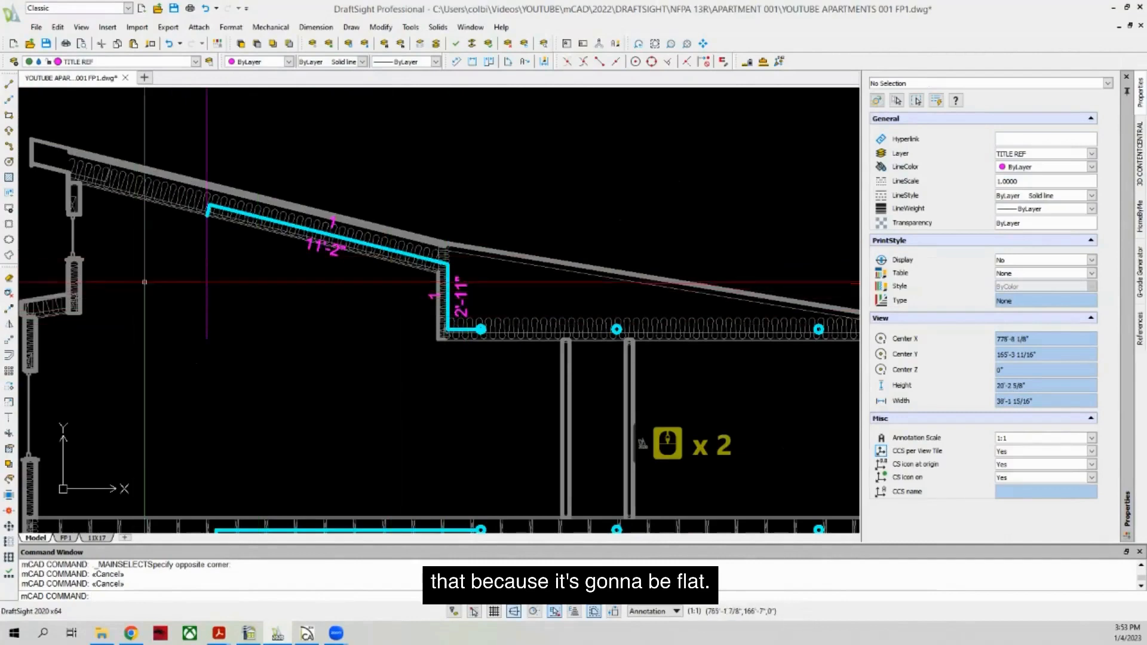
{"action": "scroll", "coordinate": [213, 220], "scroll_direction": "up", "scroll_amount": 5}
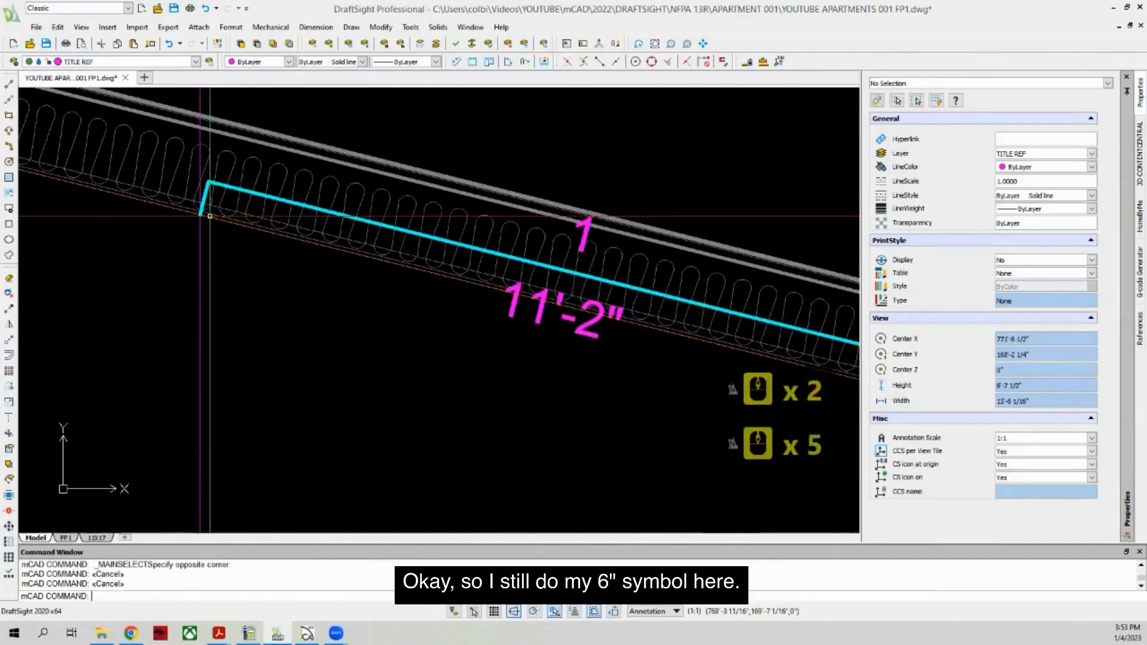
{"action": "left_click", "coordinate": [9, 85]}
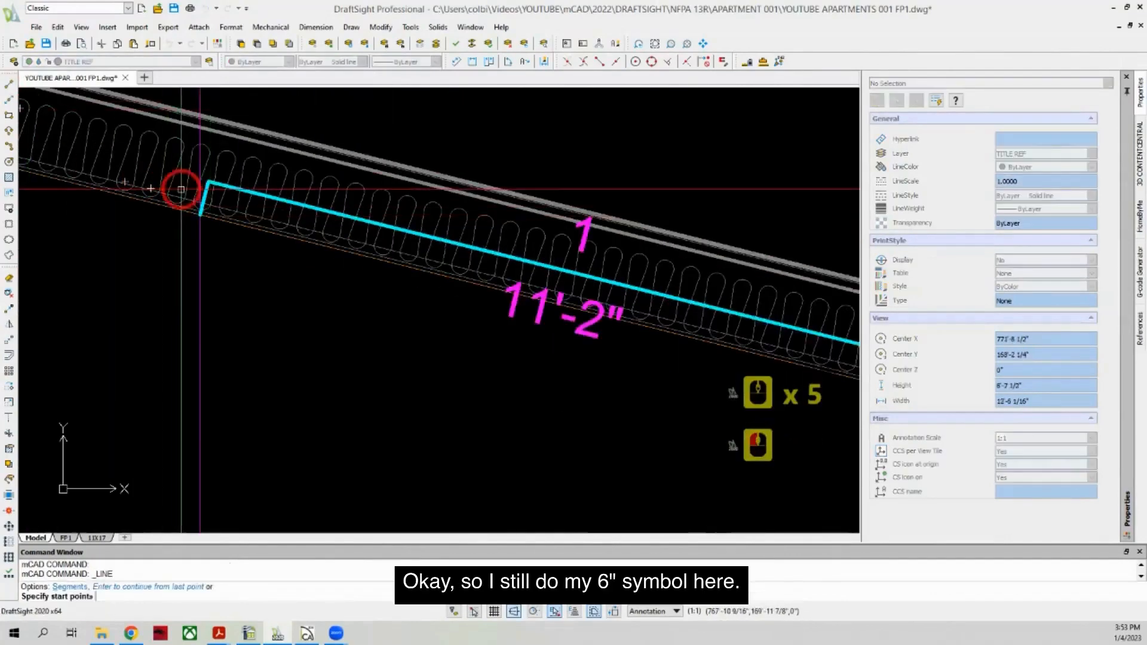
{"action": "left_click", "coordinate": [200, 214]}
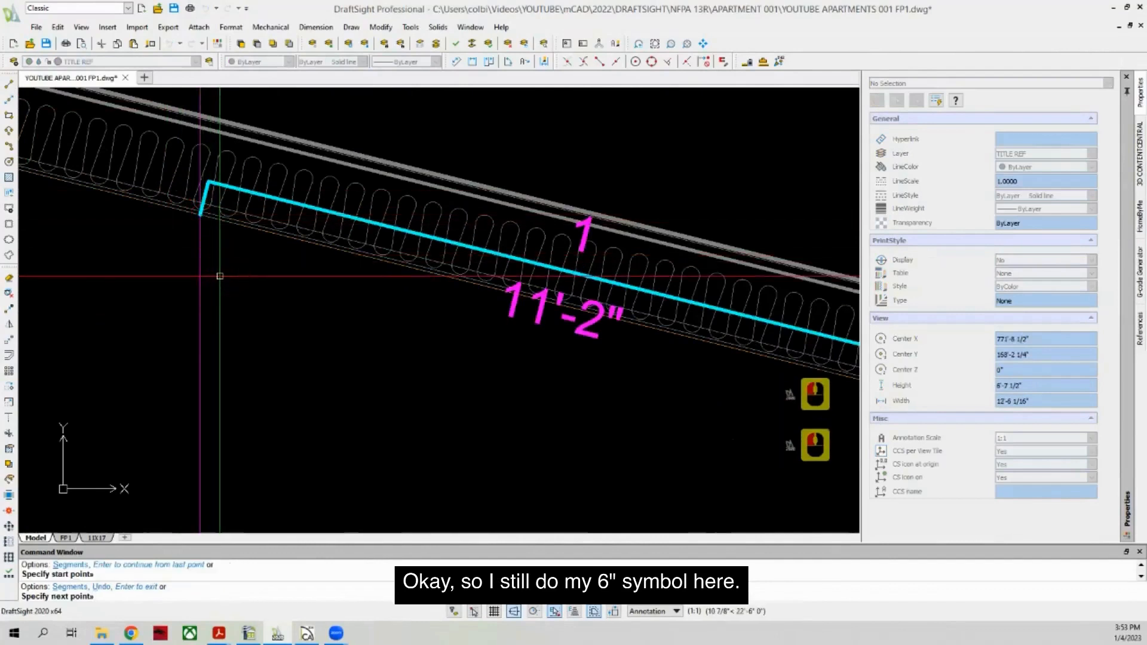
{"action": "type", "text": "6"}
{"action": "key", "text": "Return"}
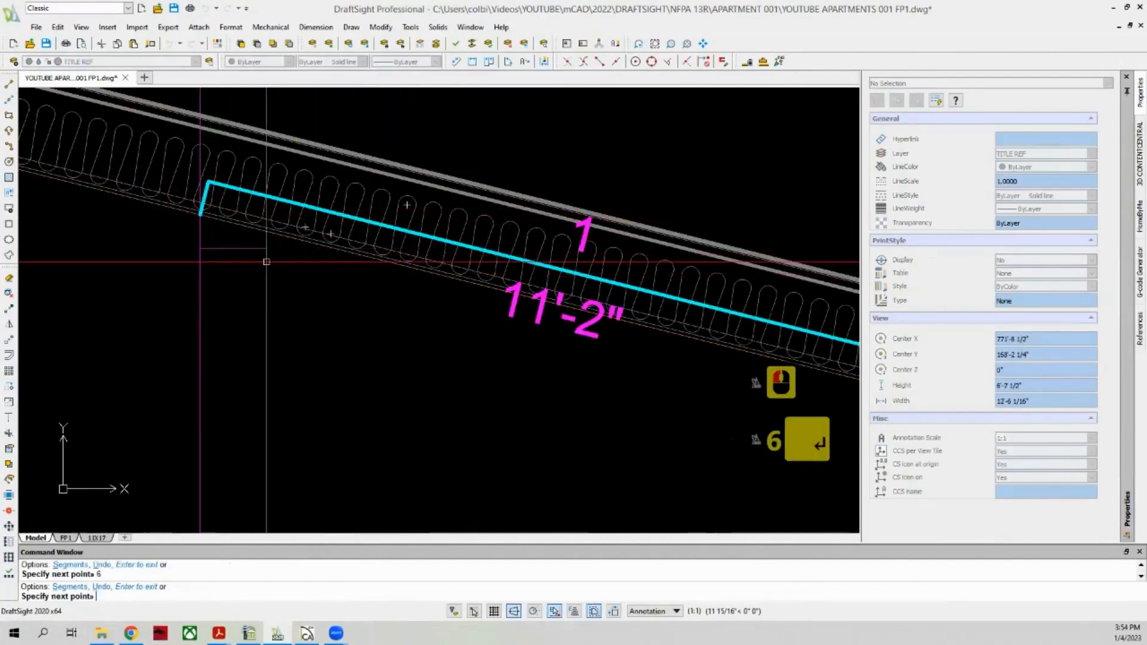
{"action": "type", "text": "6"}
{"action": "key", "text": "Return"}
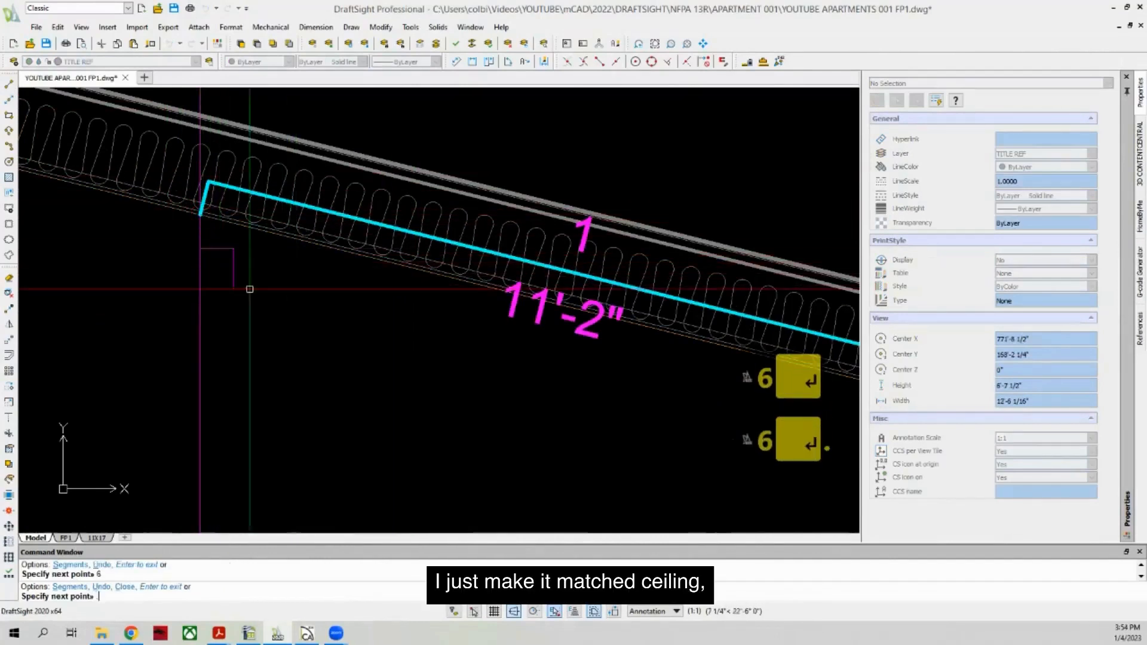
{"action": "key", "text": "Escape"}
Step: Delete the long vertical reference line passing through the sloped pipe's drop end
{"action": "left_click", "coordinate": [205, 269]}
{"action": "left_click", "coordinate": [164, 286]}
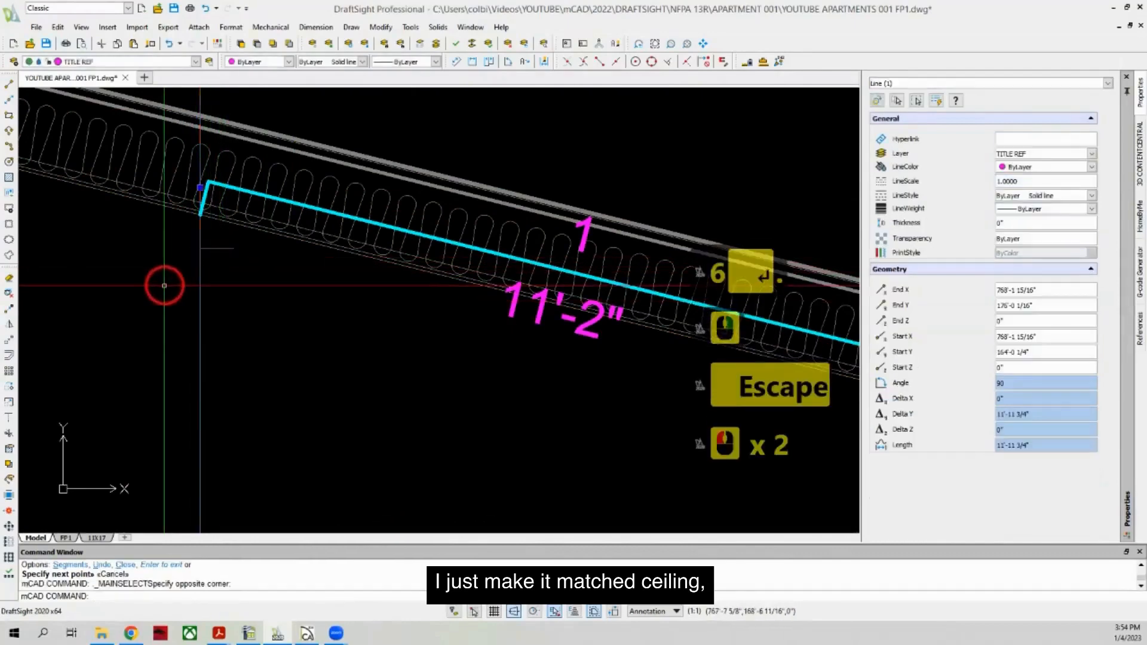
{"action": "key", "text": "Delete"}
Step: Move the 6" horizontal line of the top-floor sprinkler symbol so its midpoint sits on the vertical line's lower end
{"action": "left_click", "coordinate": [225, 251]}
{"action": "left_click", "coordinate": [215, 246]}
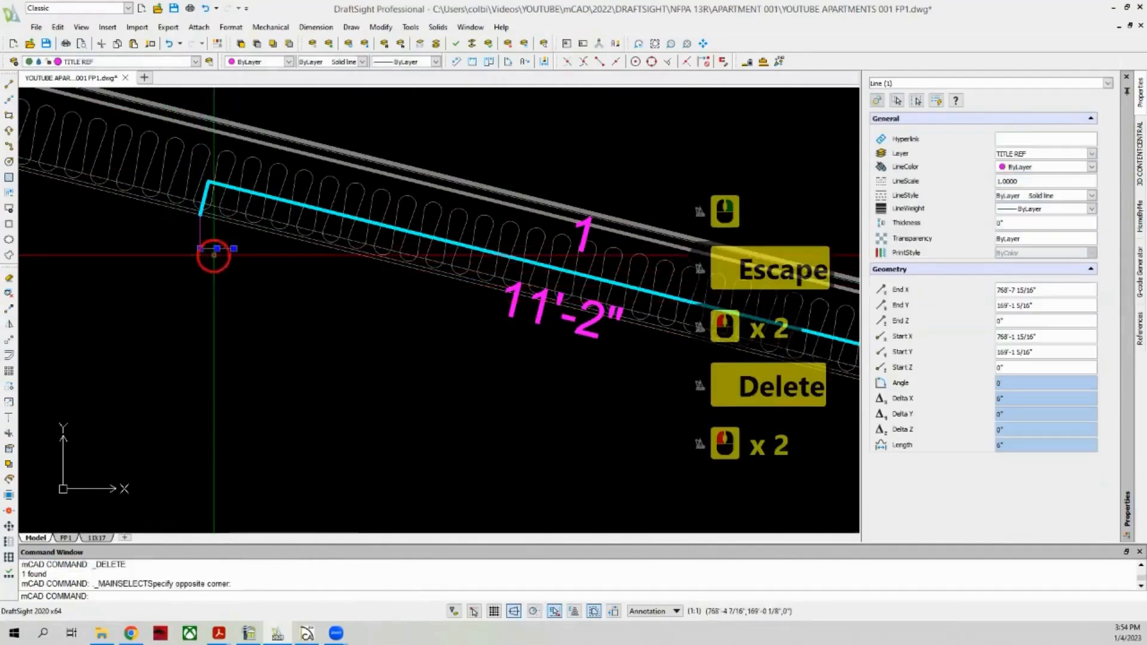
{"action": "left_click", "coordinate": [201, 249]}
{"action": "left_click", "coordinate": [191, 284]}
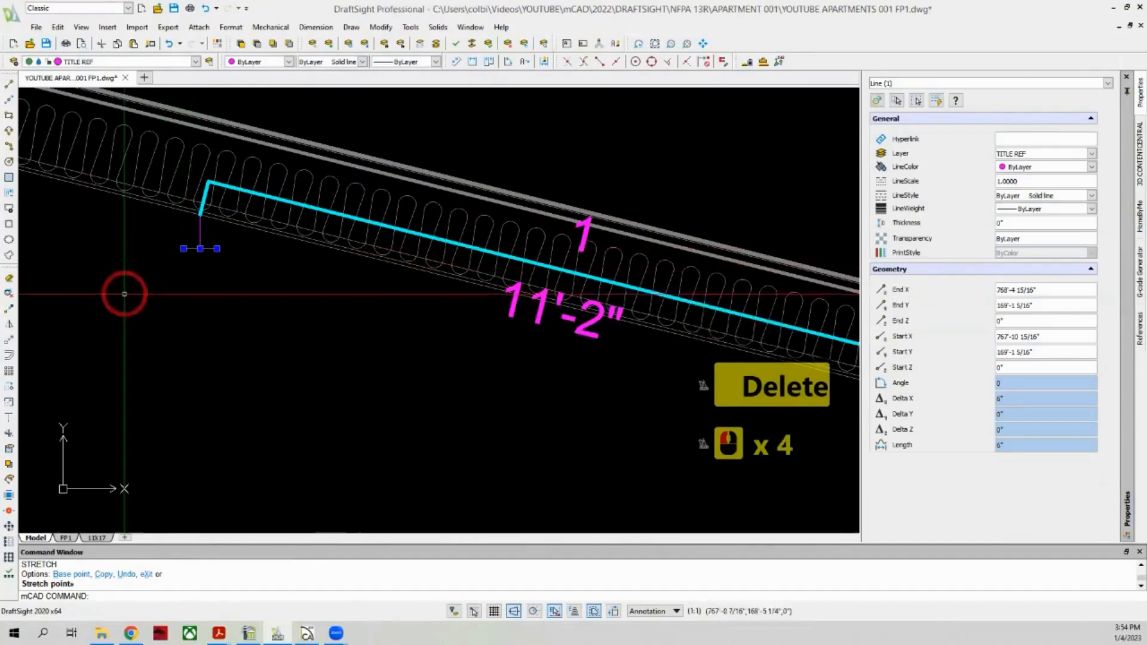
Step: Rotate the sprinkler symbol about the drop end to match the sloped ceiling and match its properties to the pipe
{"action": "left_click", "coordinate": [10, 390]}
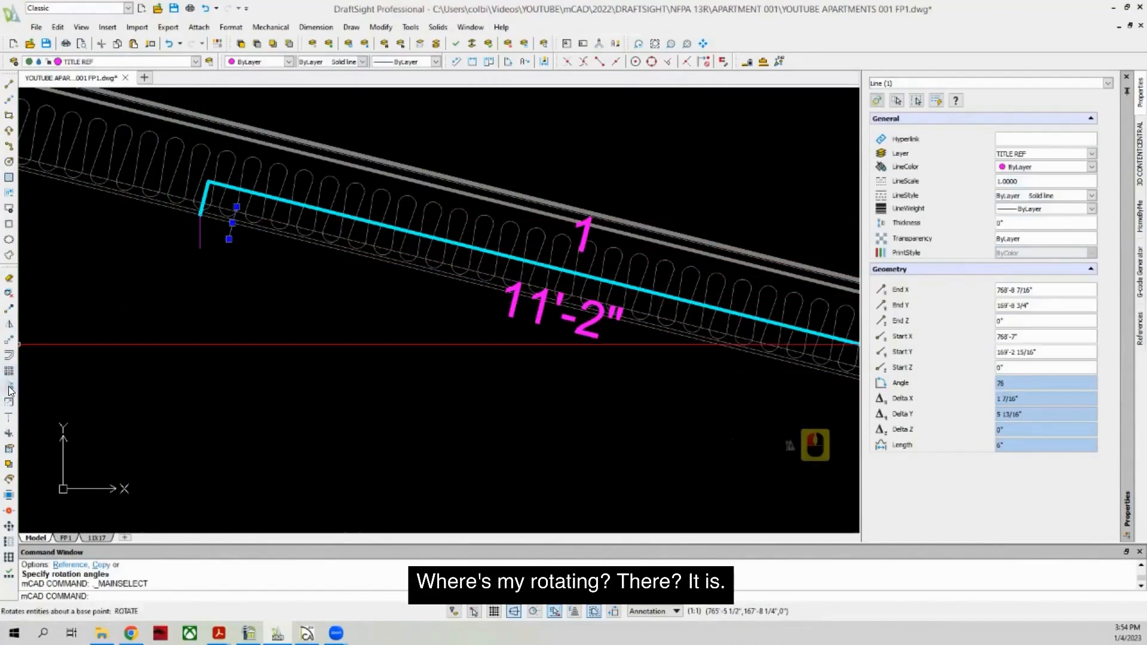
{"action": "left_click", "coordinate": [10, 390]}
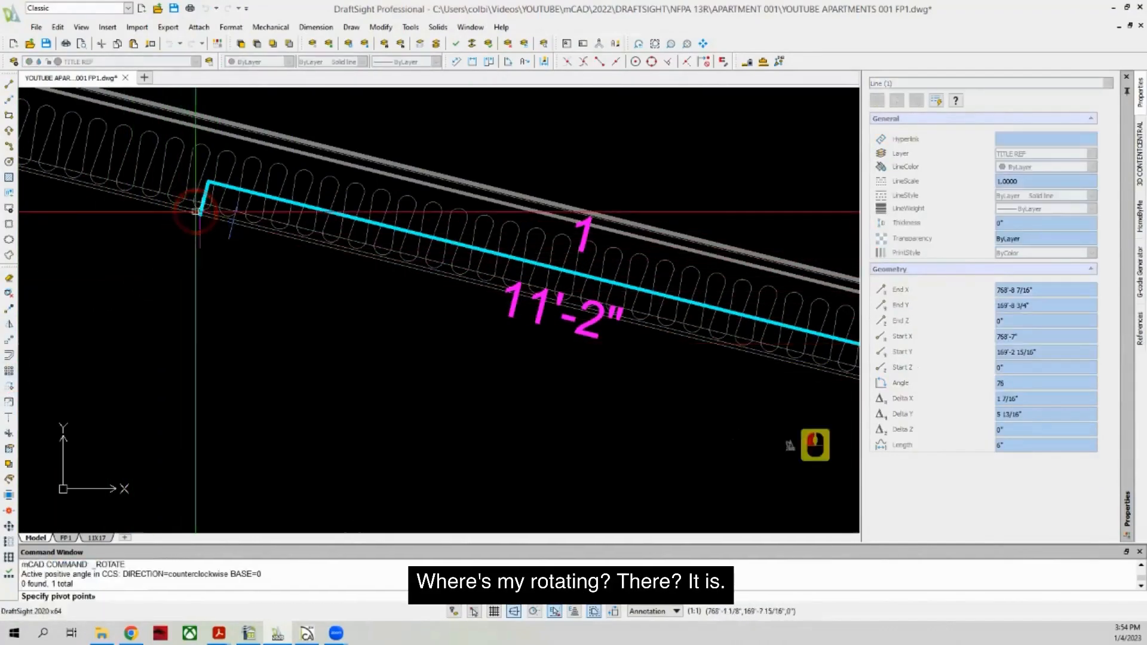
{"action": "scroll", "coordinate": [247, 182], "scroll_direction": "down", "scroll_amount": 4}
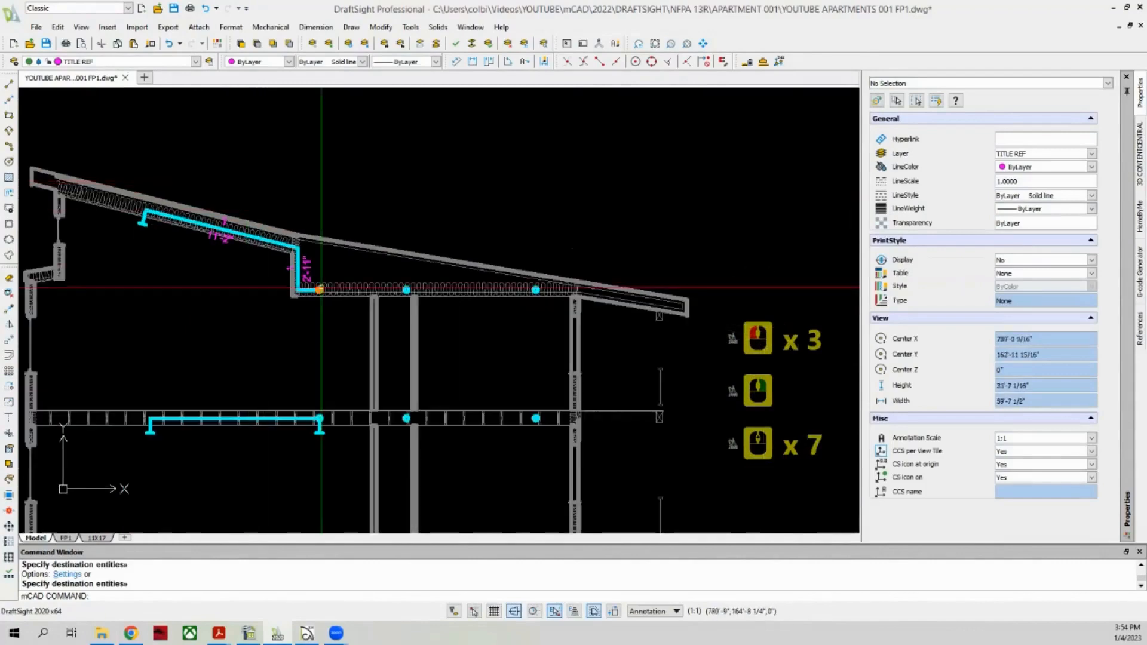
{"action": "scroll", "coordinate": [356, 285], "scroll_direction": "down", "scroll_amount": 2}
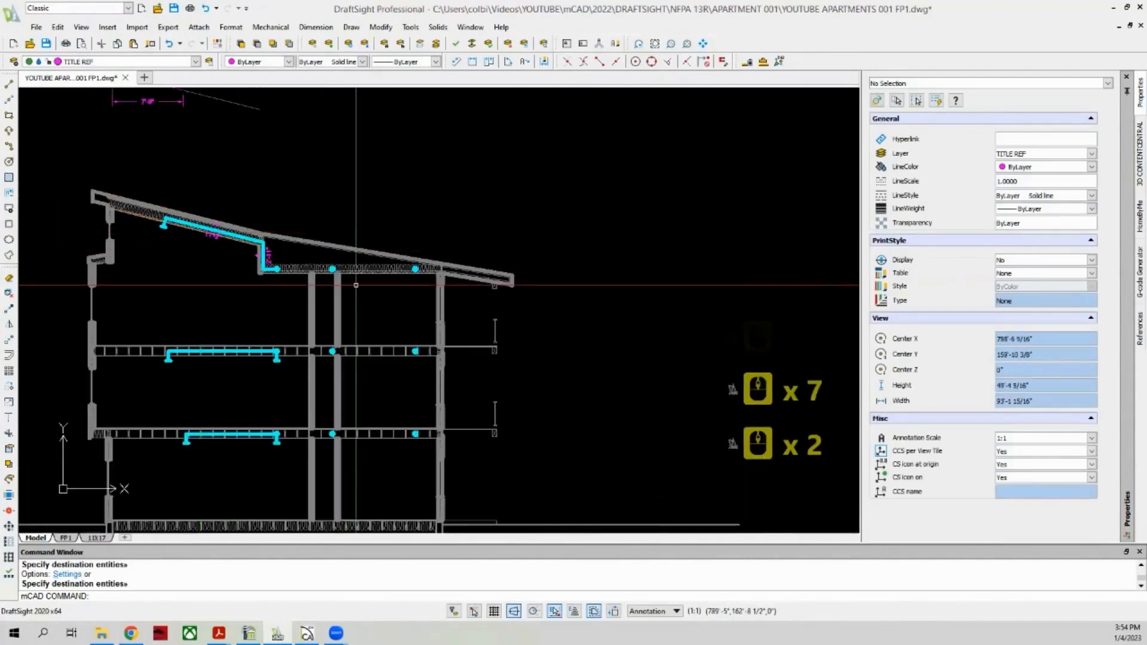
{"action": "scroll", "coordinate": [130, 212], "scroll_direction": "down", "scroll_amount": 1}
Step: Change the dimension on the top-floor vertical pipe to the mCAD Standard style and the DIM layer
{"action": "scroll", "coordinate": [261, 257], "scroll_direction": "up", "scroll_amount": 6}
{"action": "left_click", "coordinate": [193, 212]}
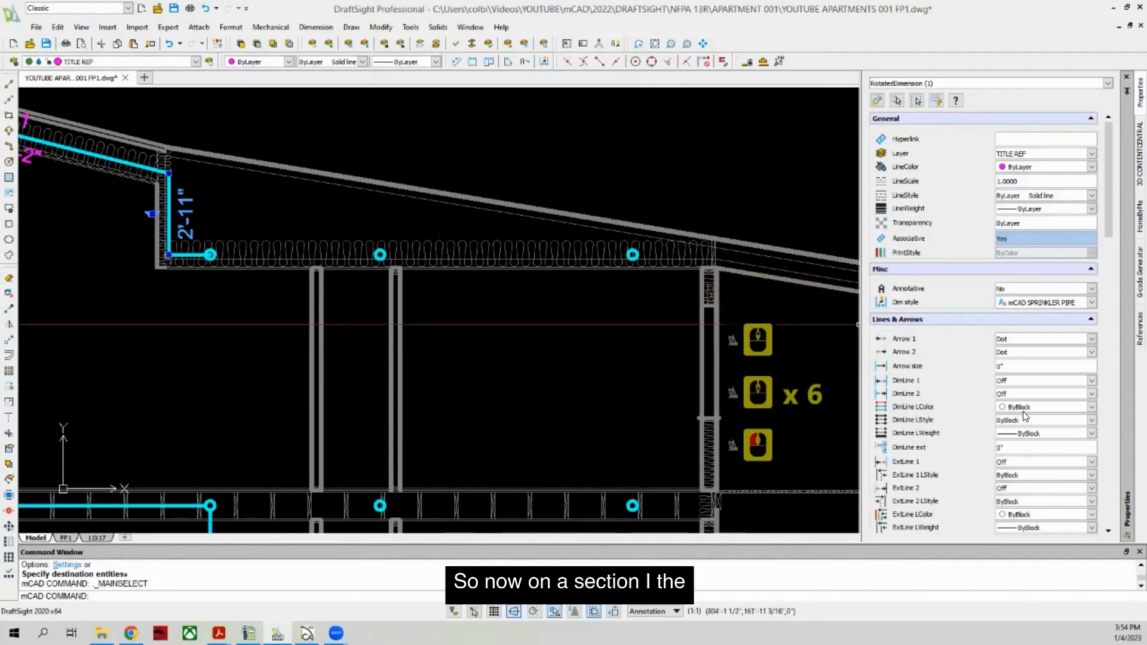
{"action": "scroll", "coordinate": [1005, 363], "scroll_direction": "down", "scroll_amount": 3}
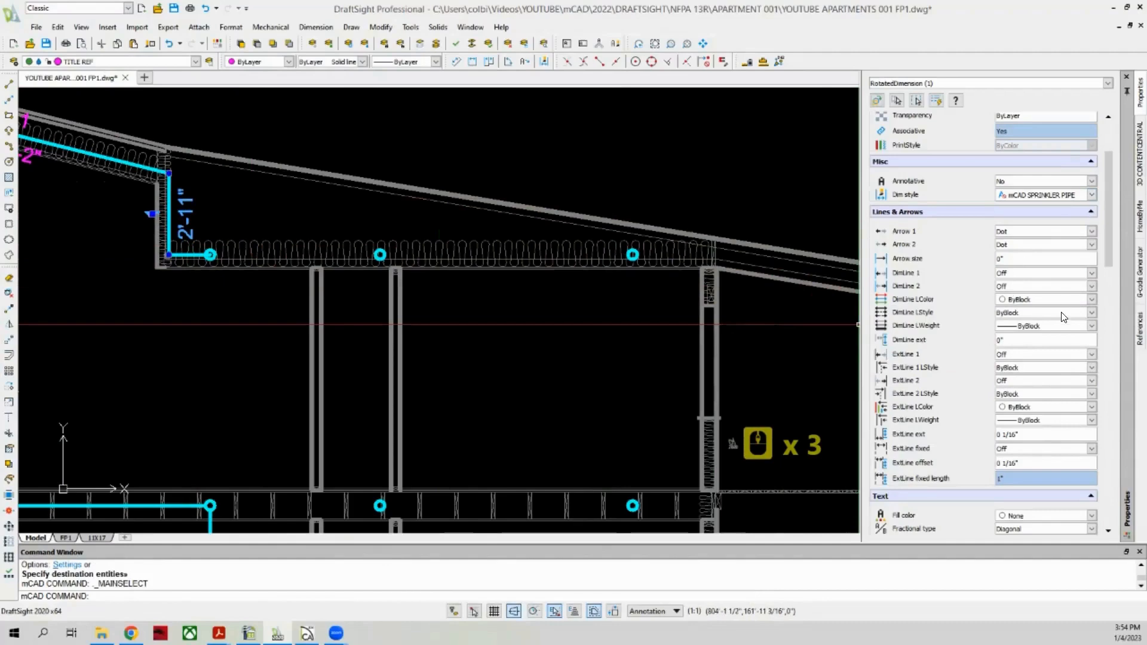
{"action": "scroll", "coordinate": [1045, 370], "scroll_direction": "down", "scroll_amount": 2}
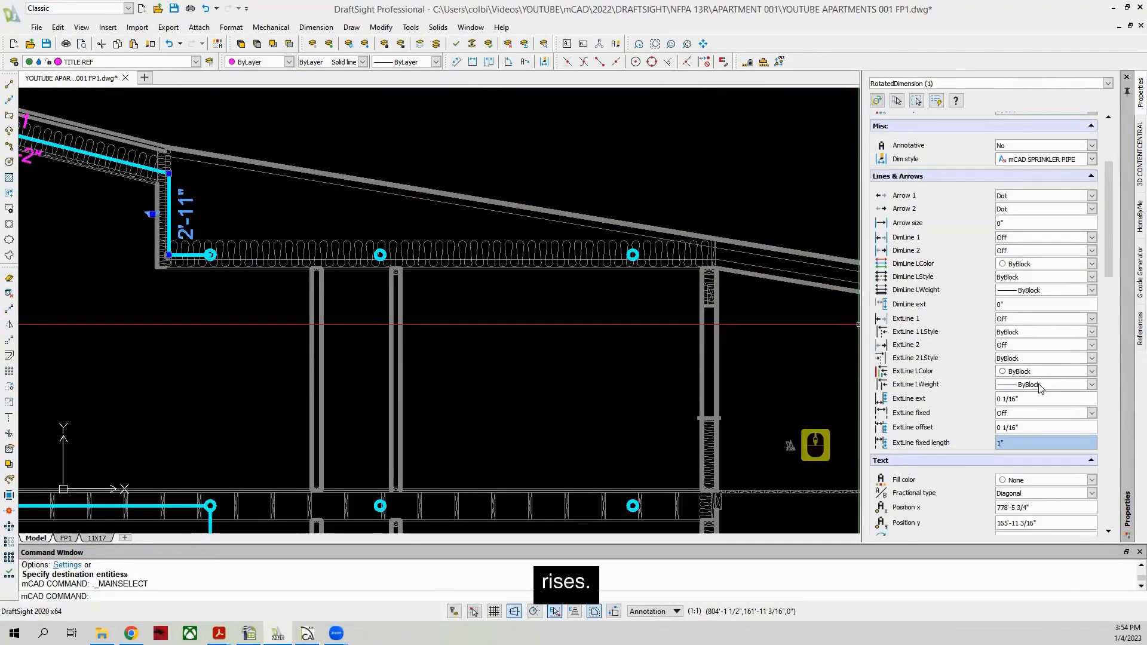
{"action": "scroll", "coordinate": [1040, 388], "scroll_direction": "up", "scroll_amount": 5}
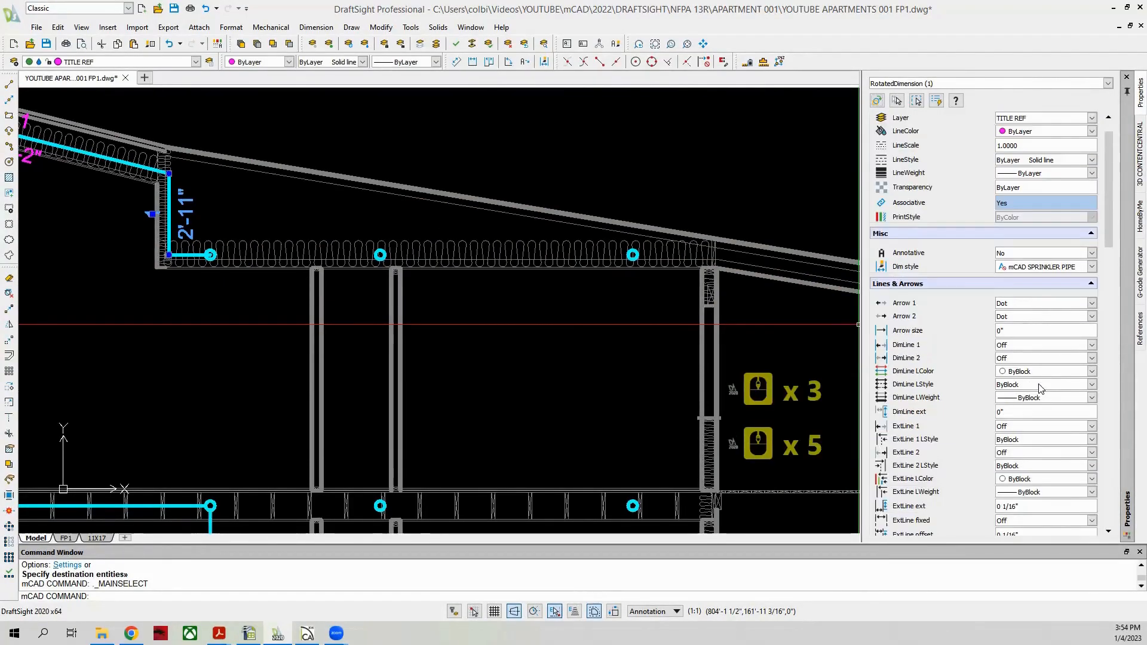
{"action": "scroll", "coordinate": [1040, 389], "scroll_direction": "up", "scroll_amount": 2}
{"action": "scroll", "coordinate": [1040, 389], "scroll_direction": "down", "scroll_amount": 4}
{"action": "scroll", "coordinate": [1040, 389], "scroll_direction": "up", "scroll_amount": 3}
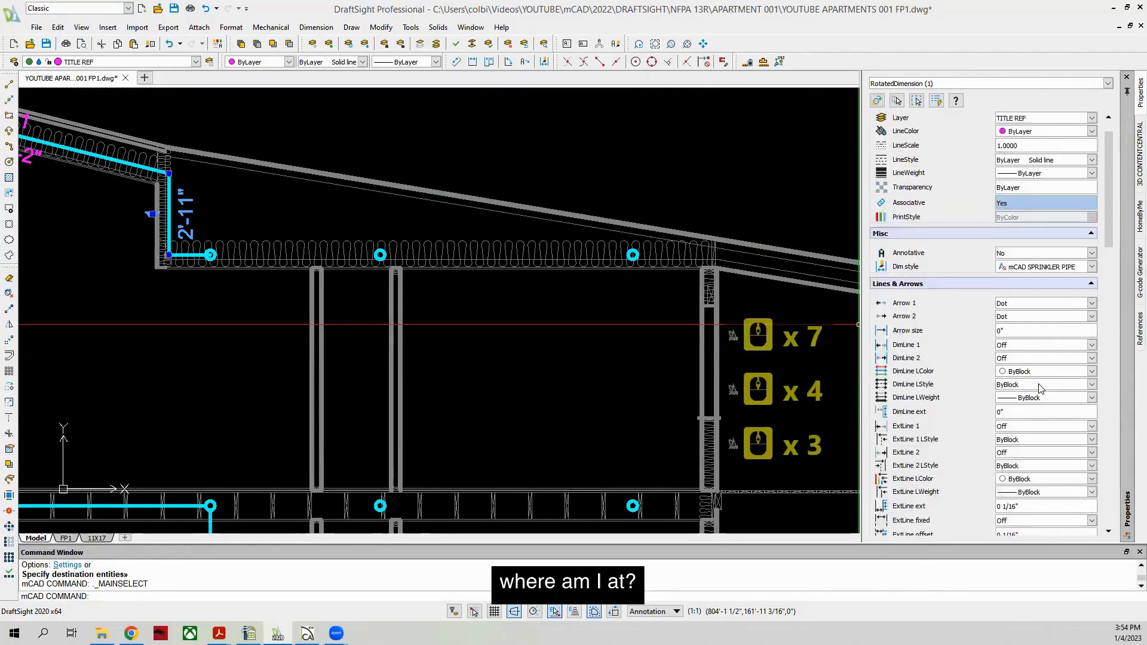
{"action": "scroll", "coordinate": [1040, 388], "scroll_direction": "up", "scroll_amount": 1}
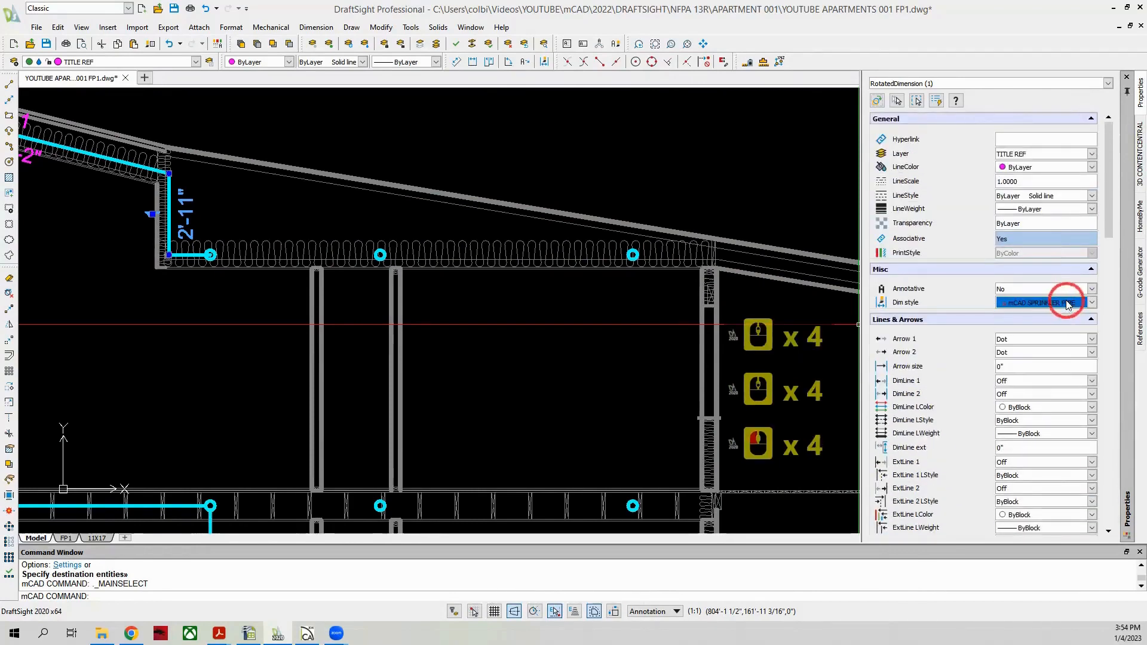
{"action": "left_click", "coordinate": [1068, 303]}
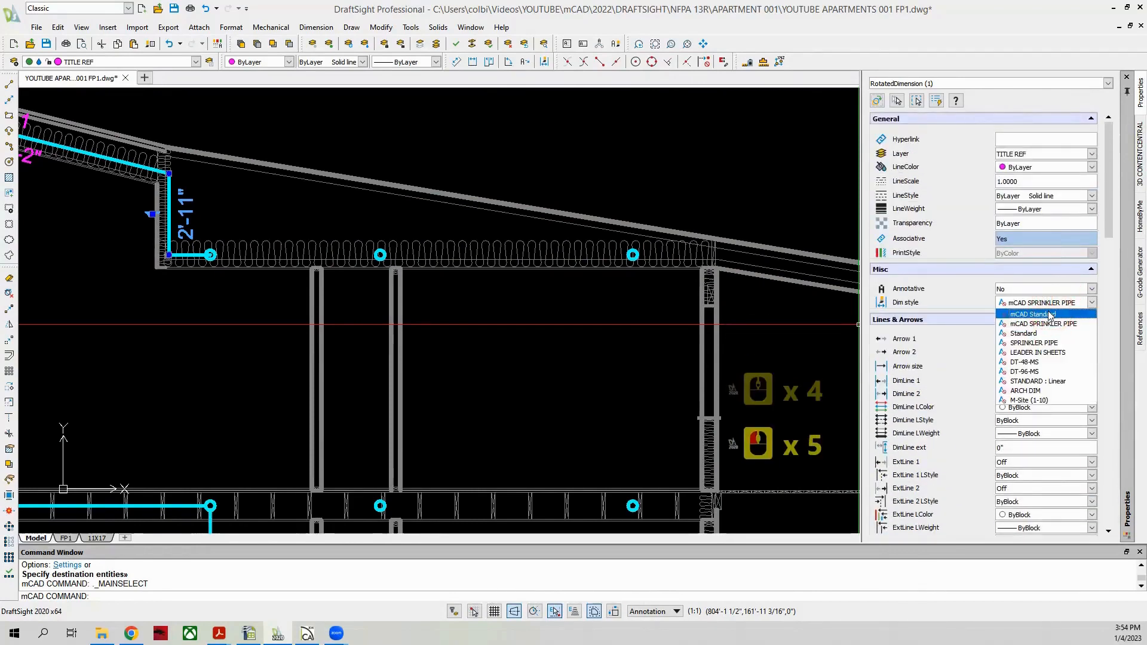
{"action": "left_click", "coordinate": [1051, 315]}
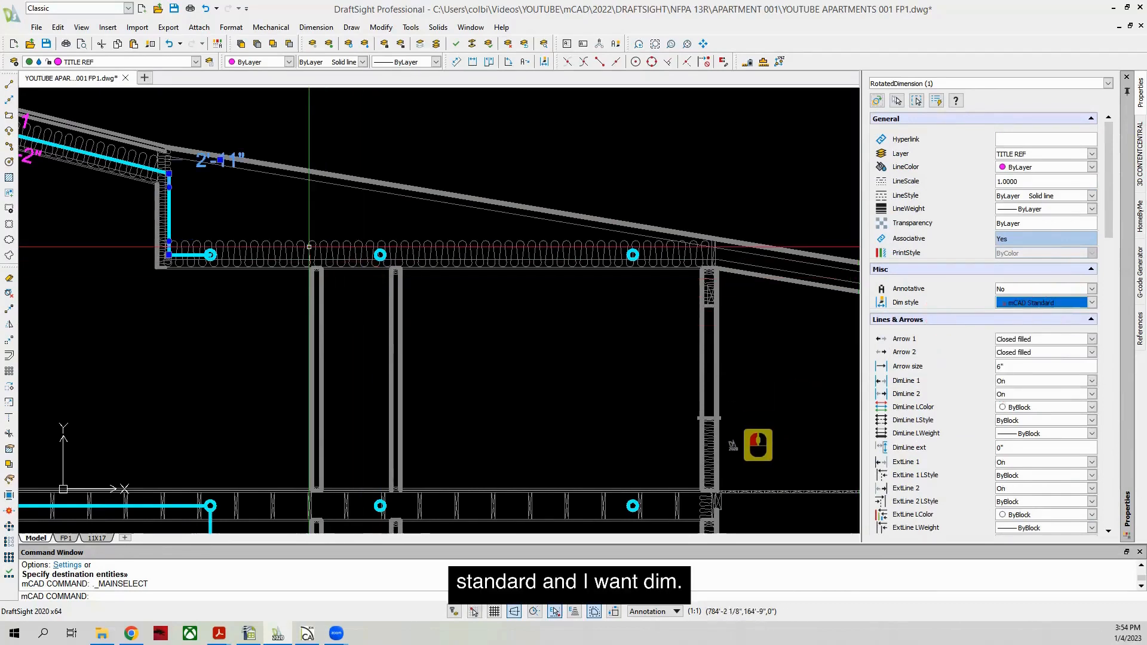
{"action": "left_click", "coordinate": [176, 61]}
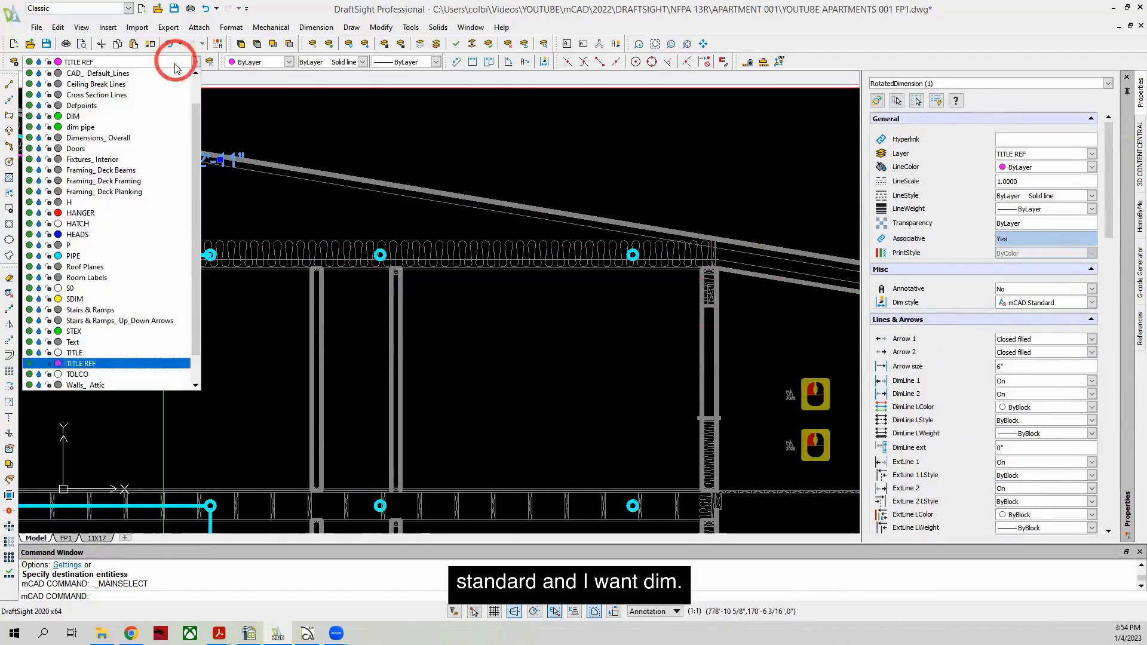
{"action": "left_click", "coordinate": [89, 116]}
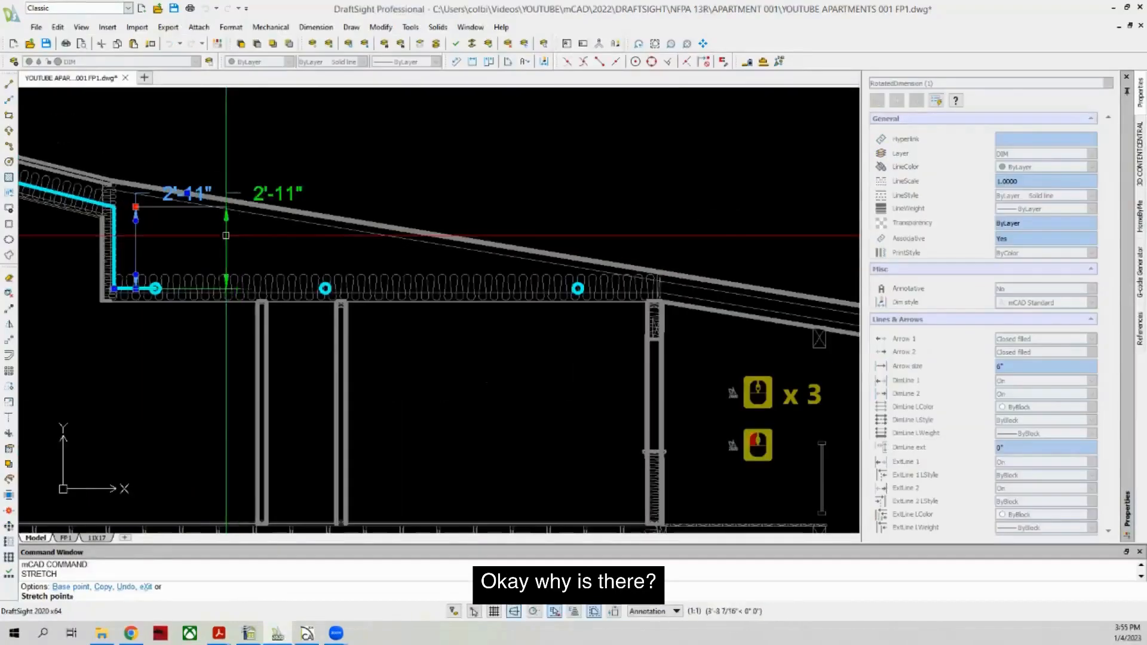
Step: Delete the dimension of the top-floor vertical pipe
{"action": "left_click", "coordinate": [197, 236]}
{"action": "key", "text": "Escape"}
{"action": "left_click", "coordinate": [182, 240]}
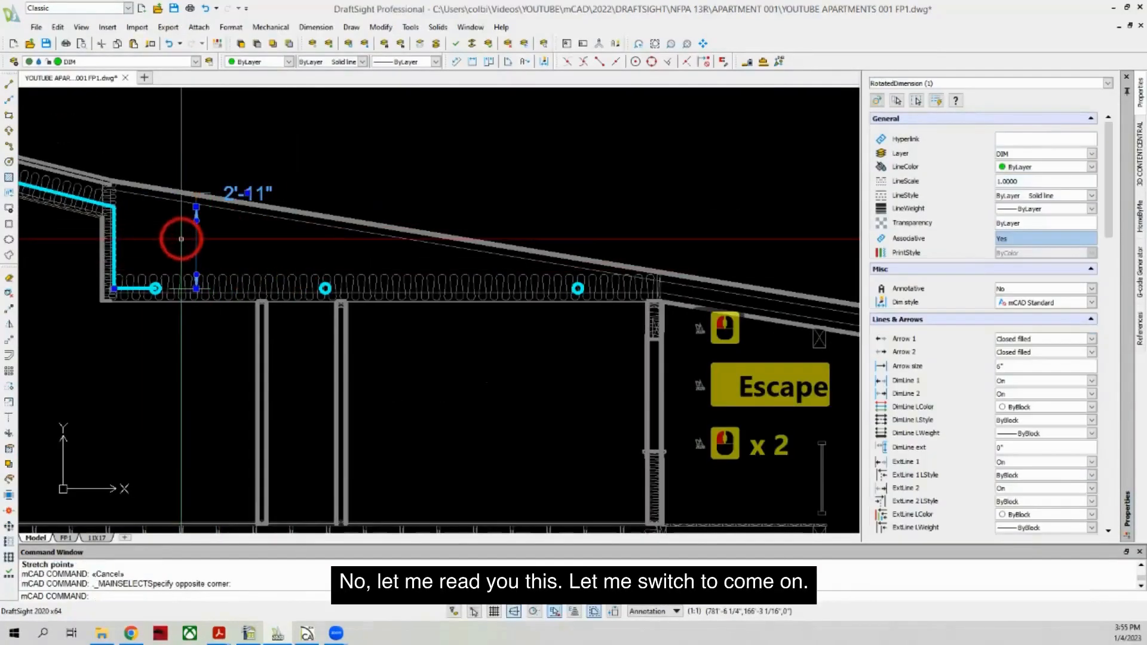
{"action": "key", "text": "Delete"}
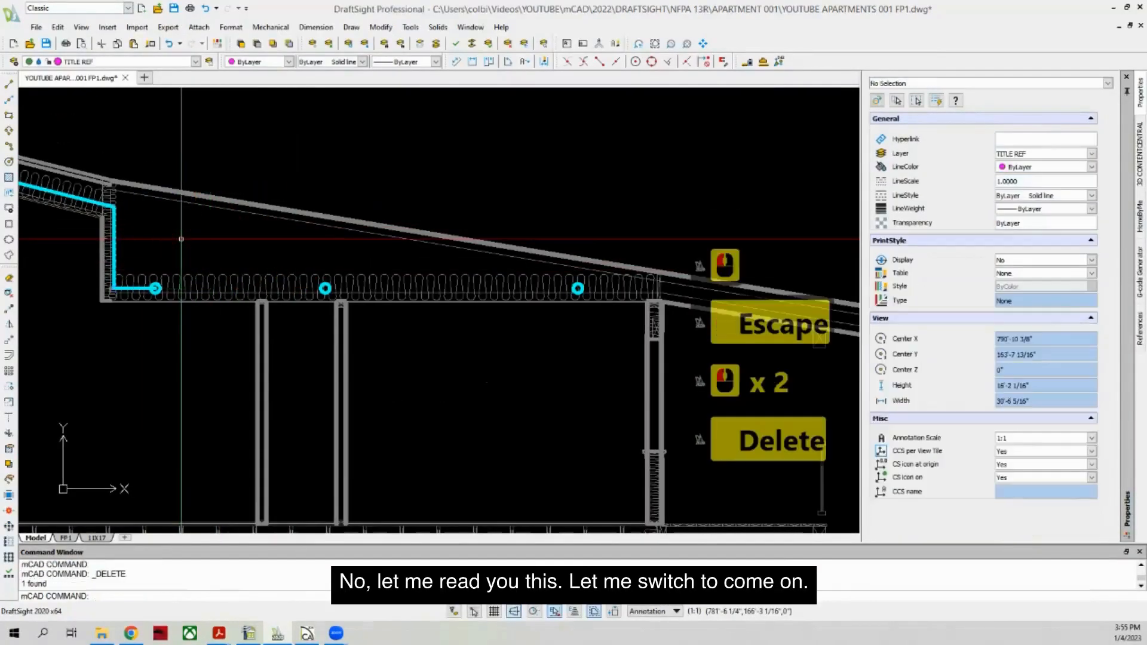
Step: Activate the mCAD Standard dimension style and make DIM the current layer
{"action": "left_click", "coordinate": [544, 62]}
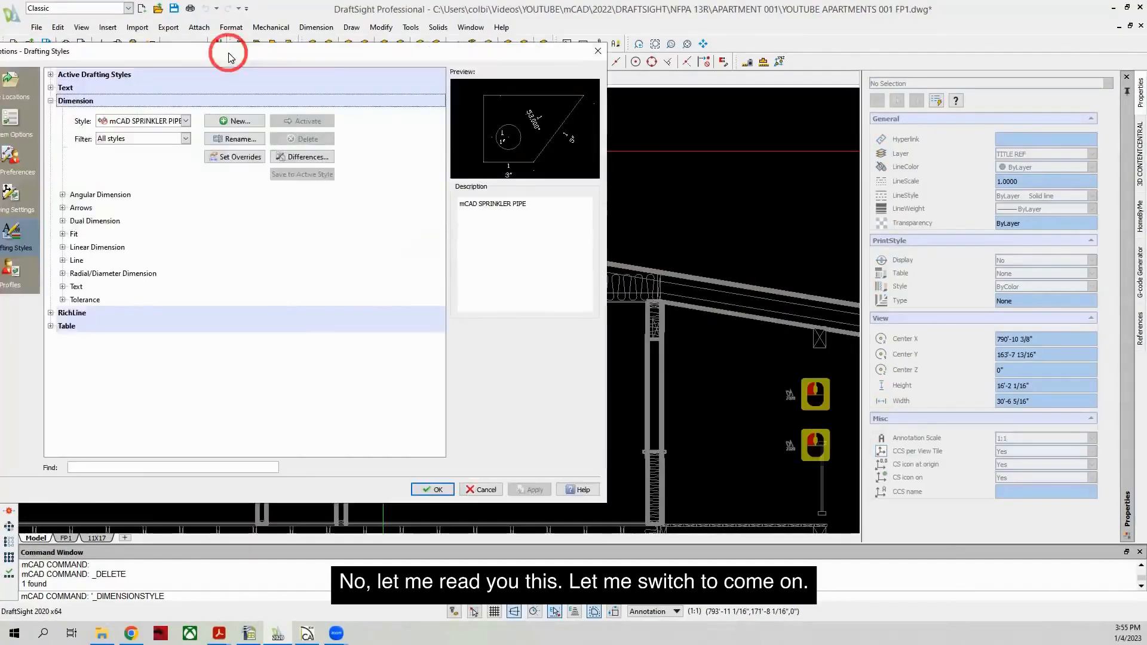
{"action": "left_click", "coordinate": [261, 118]}
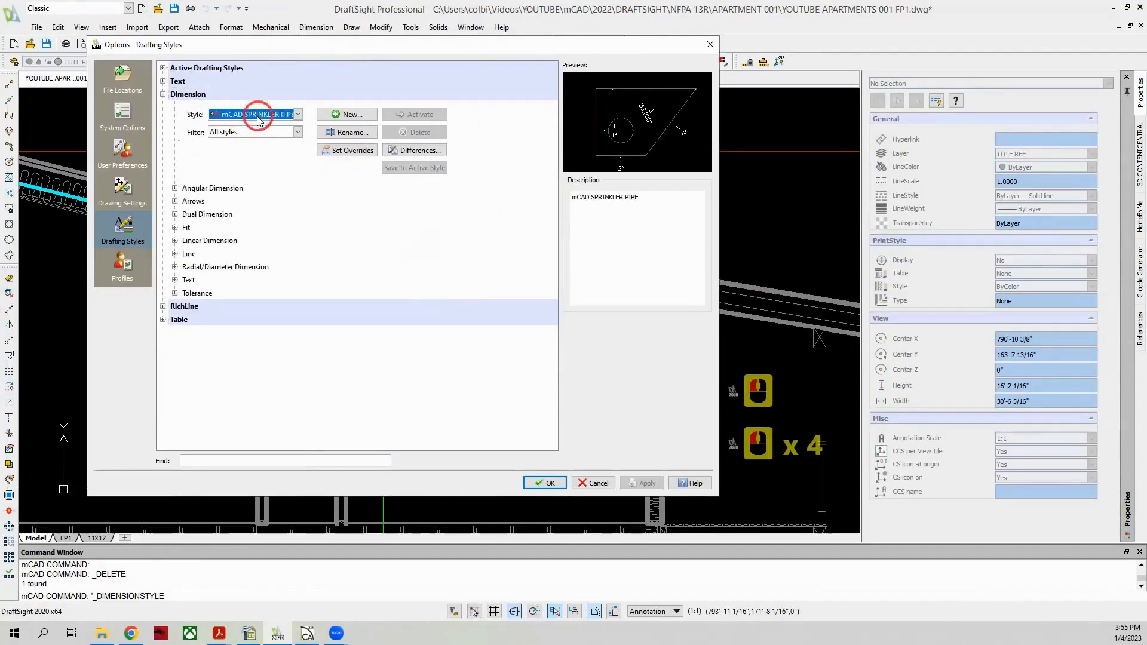
{"action": "left_click", "coordinate": [259, 117]}
{"action": "left_click", "coordinate": [249, 211]}
{"action": "left_click", "coordinate": [412, 114]}
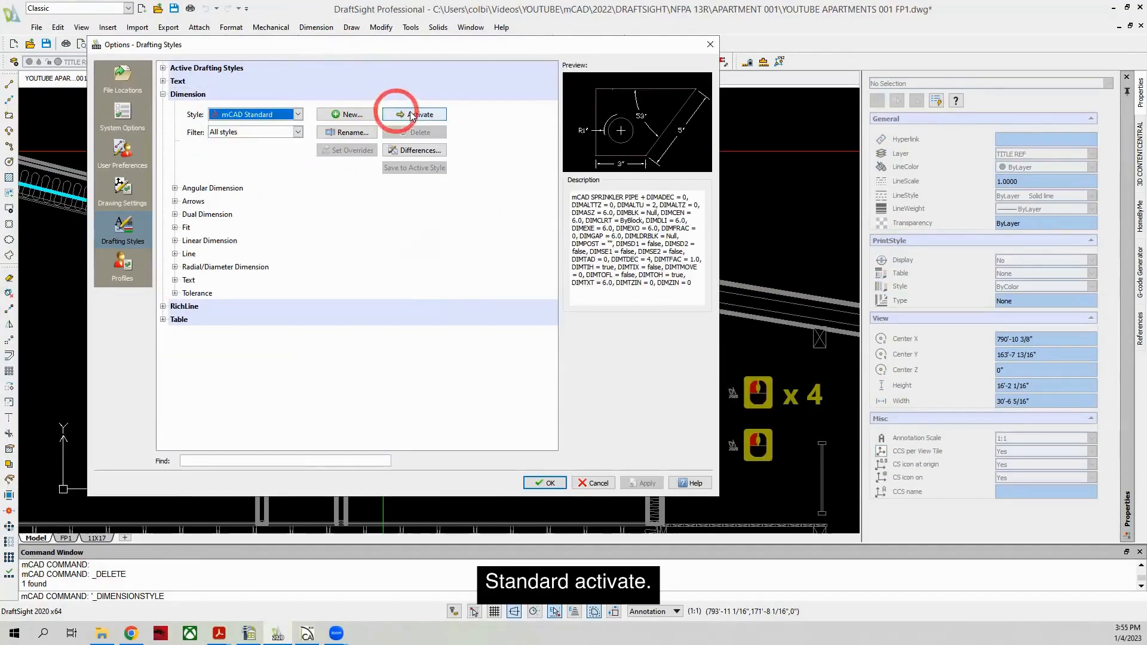
{"action": "left_click", "coordinate": [551, 484]}
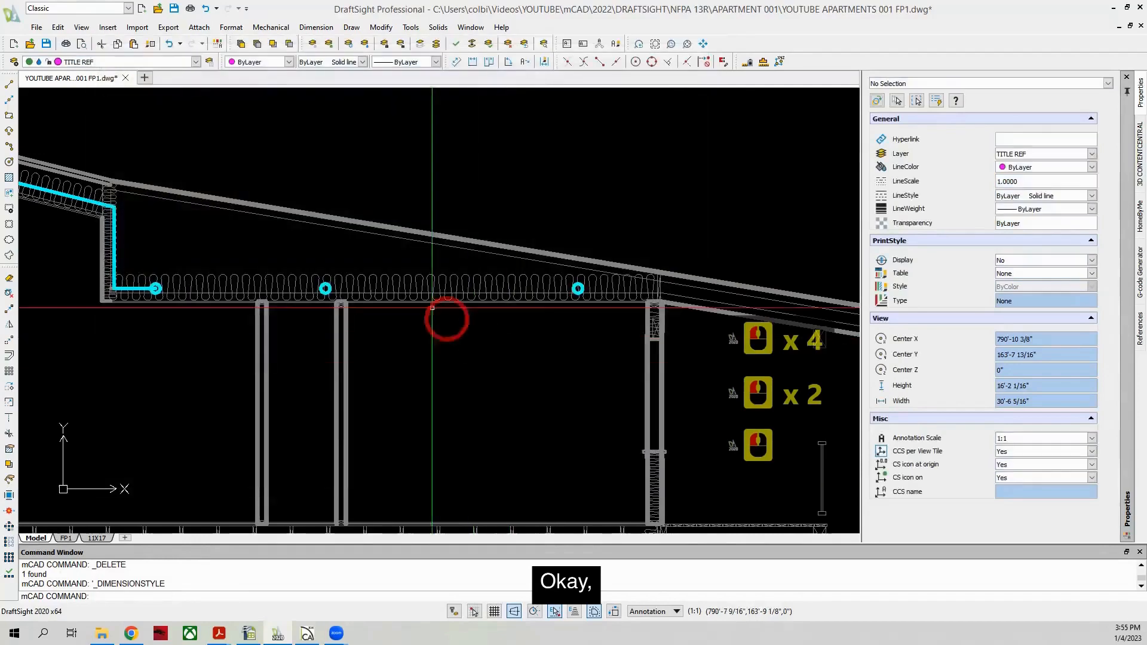
{"action": "left_click", "coordinate": [131, 62]}
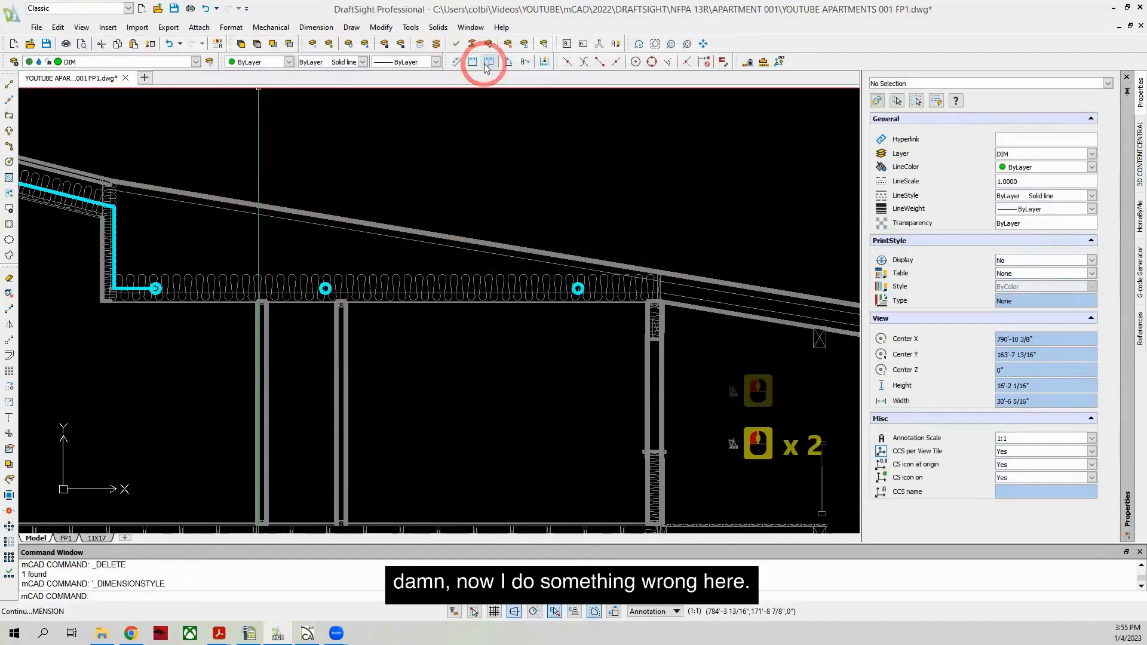
Step: Add a vertical linear dimension for the top-floor pipe's rise, placed on the living room side of the wall
{"action": "scroll", "coordinate": [175, 167], "scroll_direction": "up", "scroll_amount": 5}
{"action": "key", "text": "Escape"}
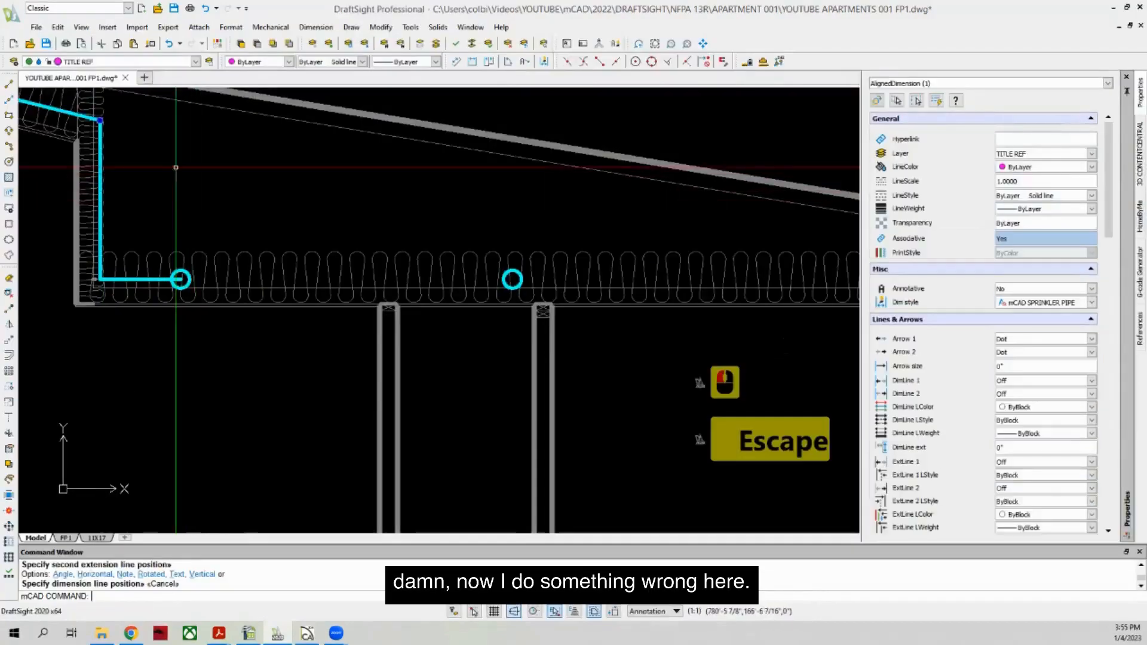
{"action": "left_click", "coordinate": [472, 63]}
{"action": "scroll", "coordinate": [107, 121], "scroll_direction": "up", "scroll_amount": 8}
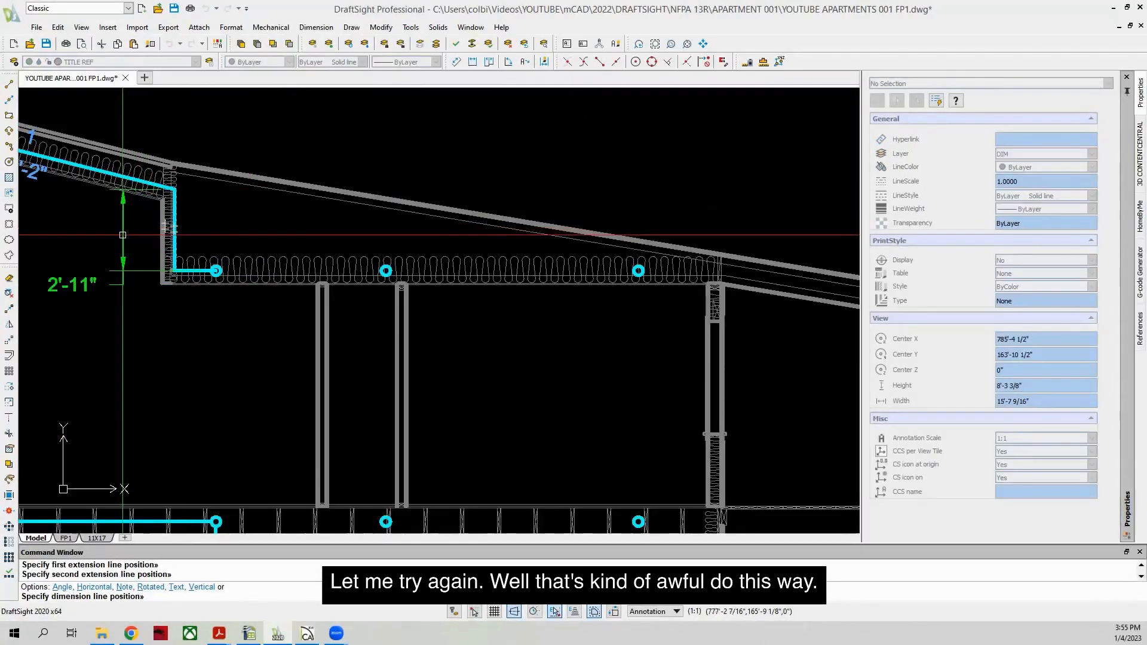
{"action": "left_click", "coordinate": [123, 235]}
Step: Dimension the vertical distance between the rearmost pipe circles of the top-floor ceiling and the floor assembly below it
{"action": "scroll", "coordinate": [259, 219], "scroll_direction": "down", "scroll_amount": 2}
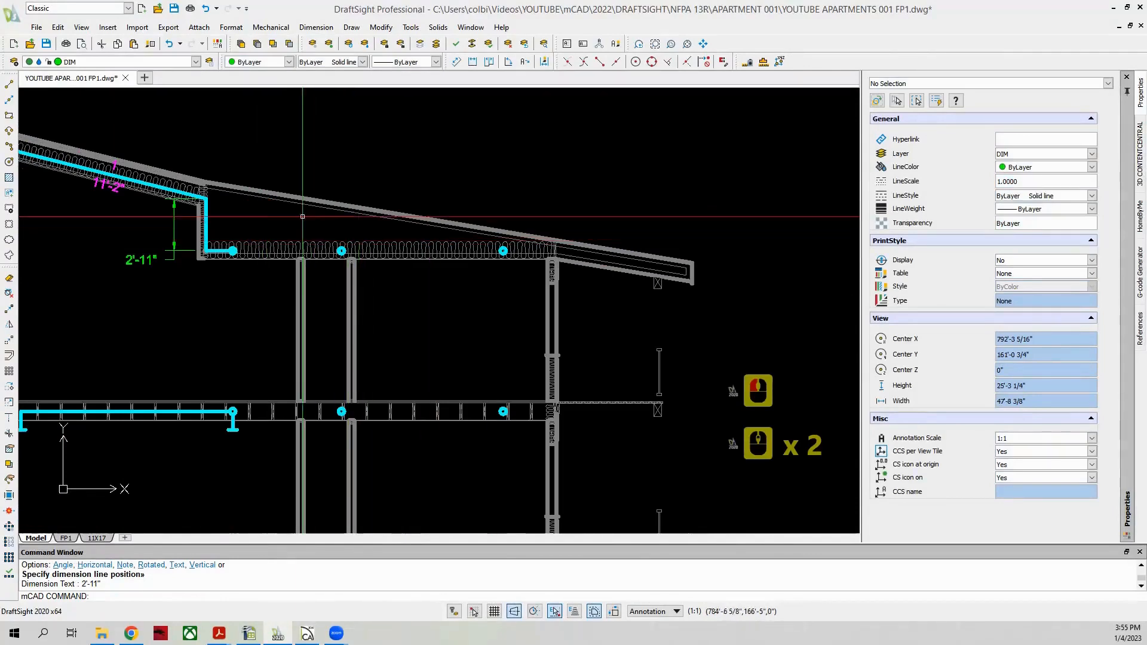
{"action": "scroll", "coordinate": [287, 253], "scroll_direction": "down", "scroll_amount": 2}
{"action": "scroll", "coordinate": [353, 177], "scroll_direction": "down", "scroll_amount": 2}
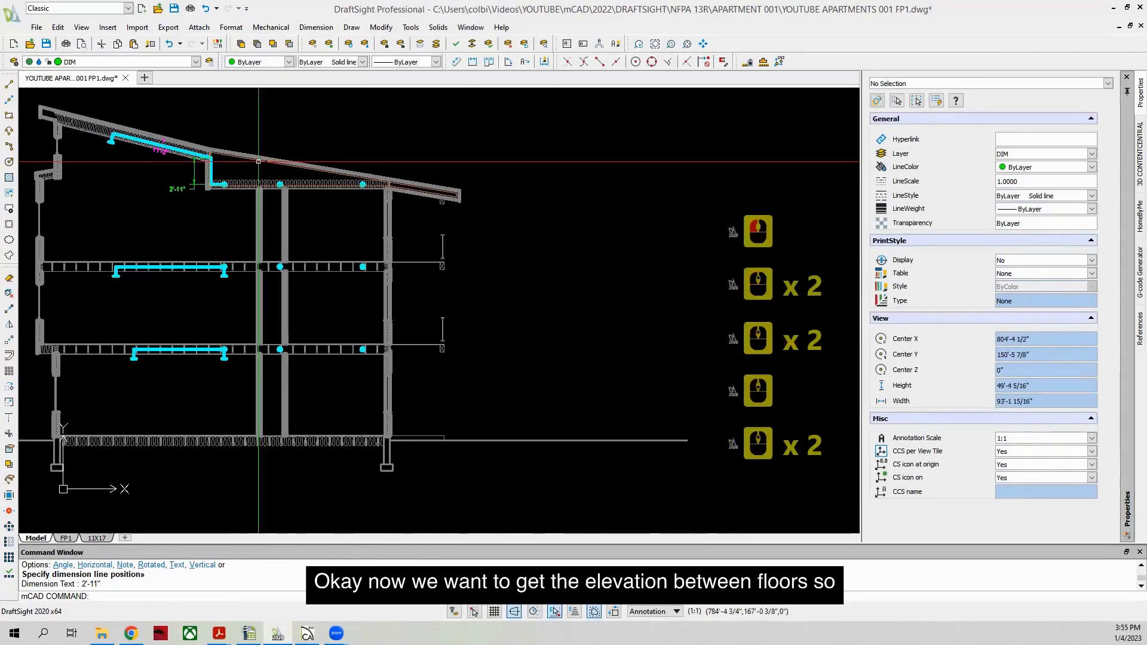
{"action": "left_click", "coordinate": [472, 65]}
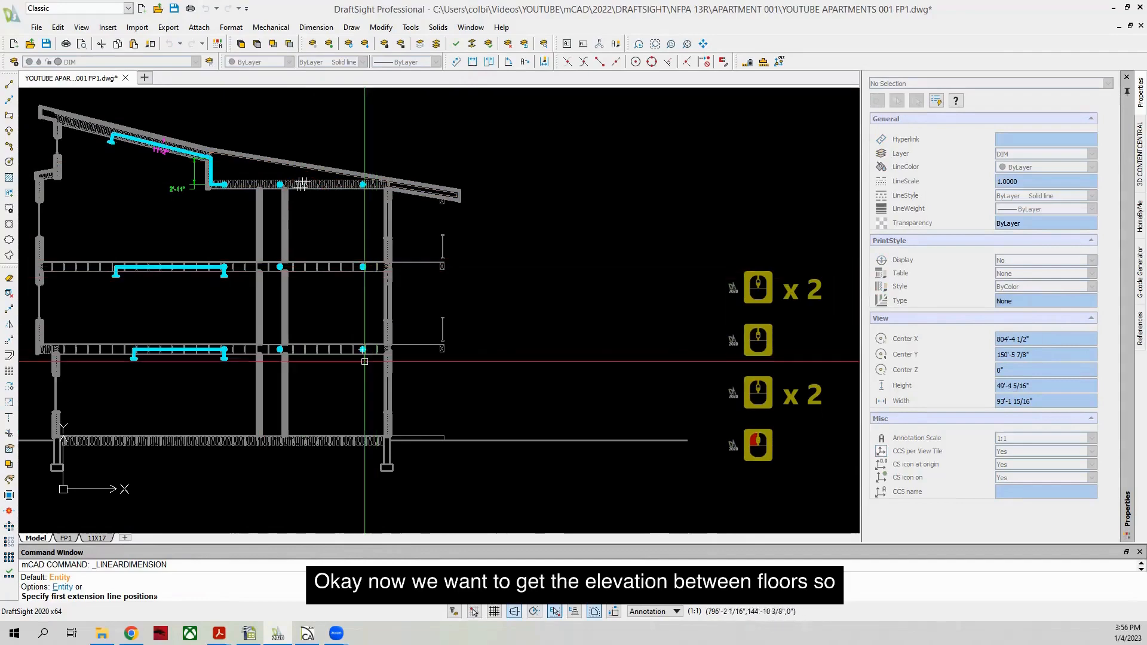
{"action": "scroll", "coordinate": [370, 181], "scroll_direction": "up", "scroll_amount": 6}
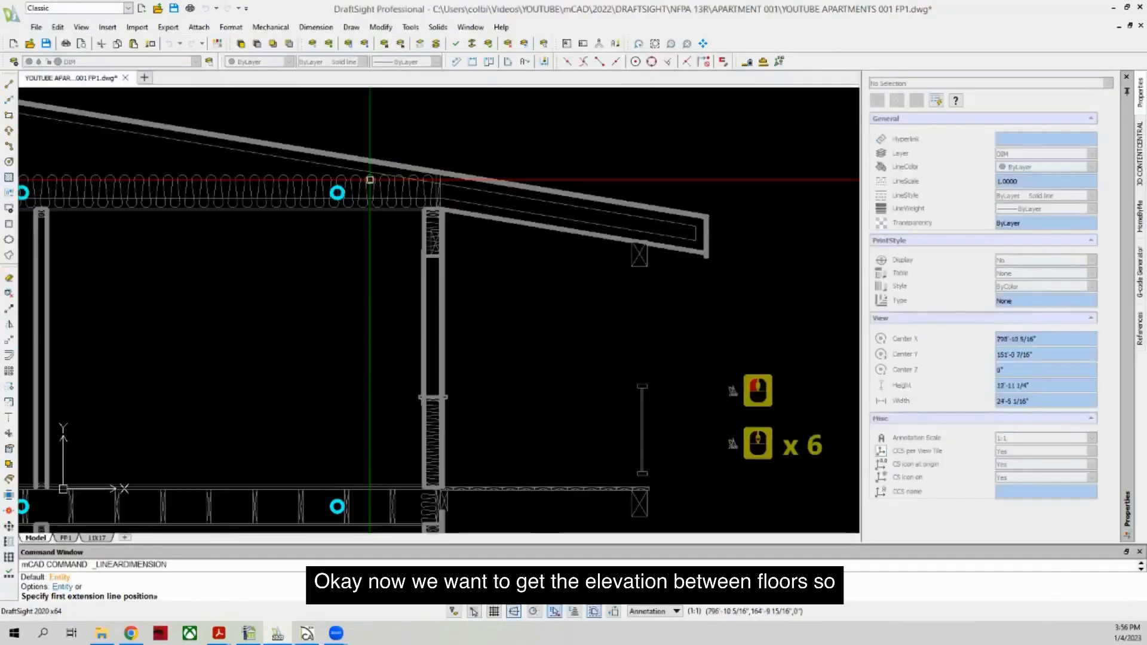
{"action": "left_click", "coordinate": [337, 192]}
{"action": "scroll", "coordinate": [341, 251], "scroll_direction": "down", "scroll_amount": 3}
{"action": "scroll", "coordinate": [338, 389], "scroll_direction": "up", "scroll_amount": 5}
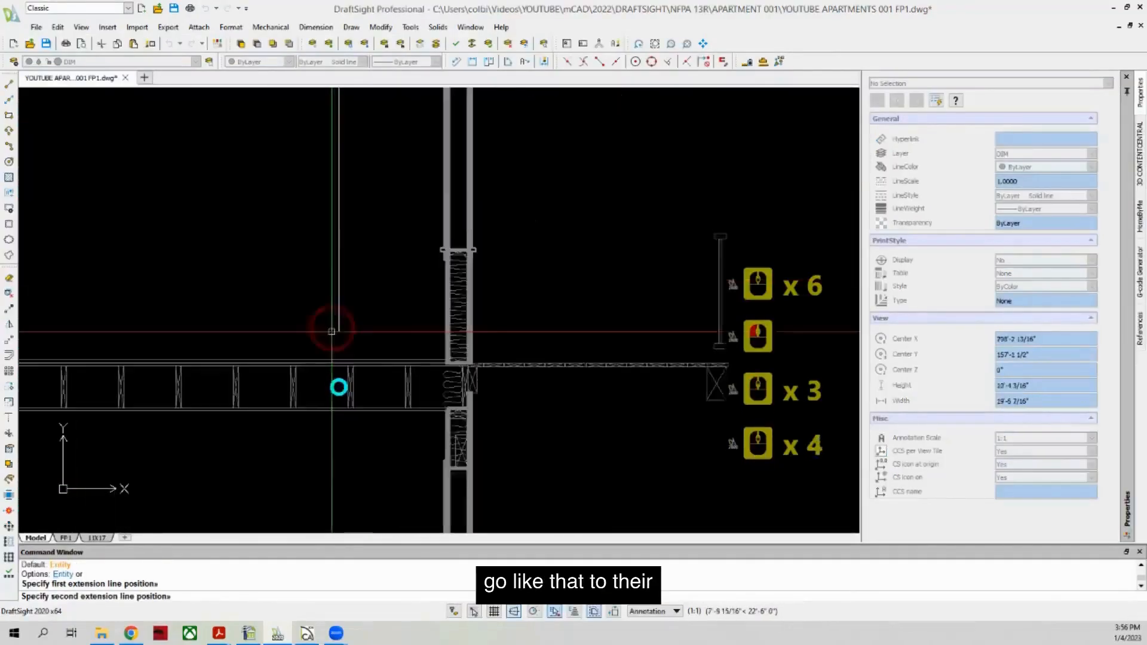
{"action": "left_click", "coordinate": [340, 400]}
{"action": "scroll", "coordinate": [299, 351], "scroll_direction": "down", "scroll_amount": 6}
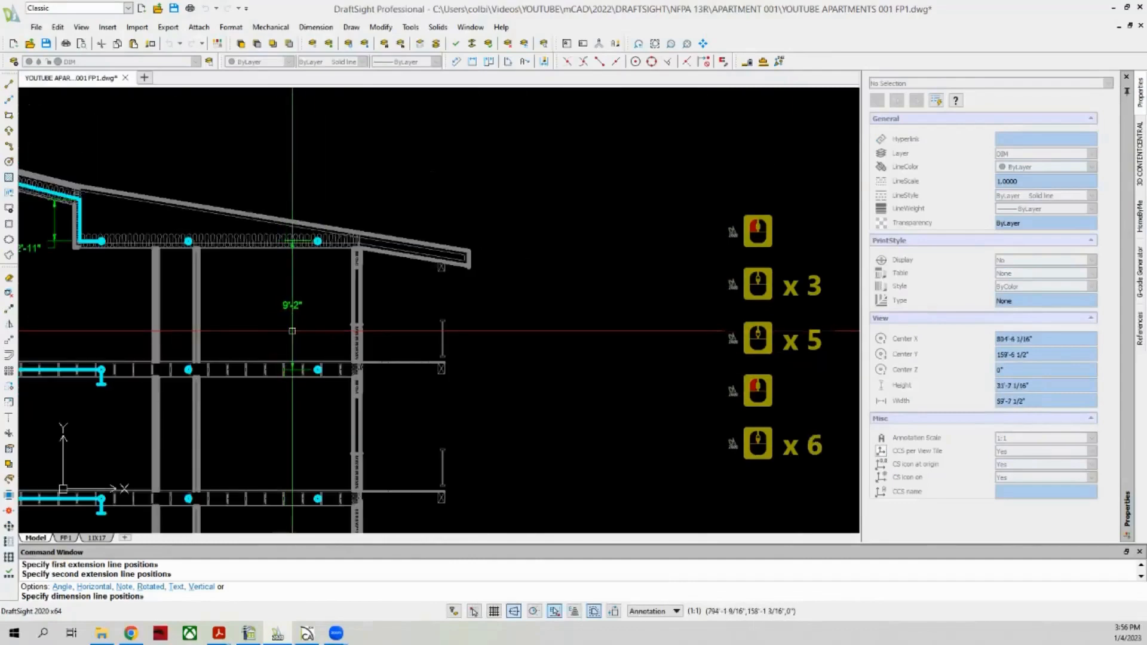
{"action": "left_click", "coordinate": [292, 330]}
Step: Dimension the vertical distance between the rearmost pipe circles of the two lower floor assemblies, in line with the dimension above
{"action": "scroll", "coordinate": [194, 233], "scroll_direction": "down", "scroll_amount": 2}
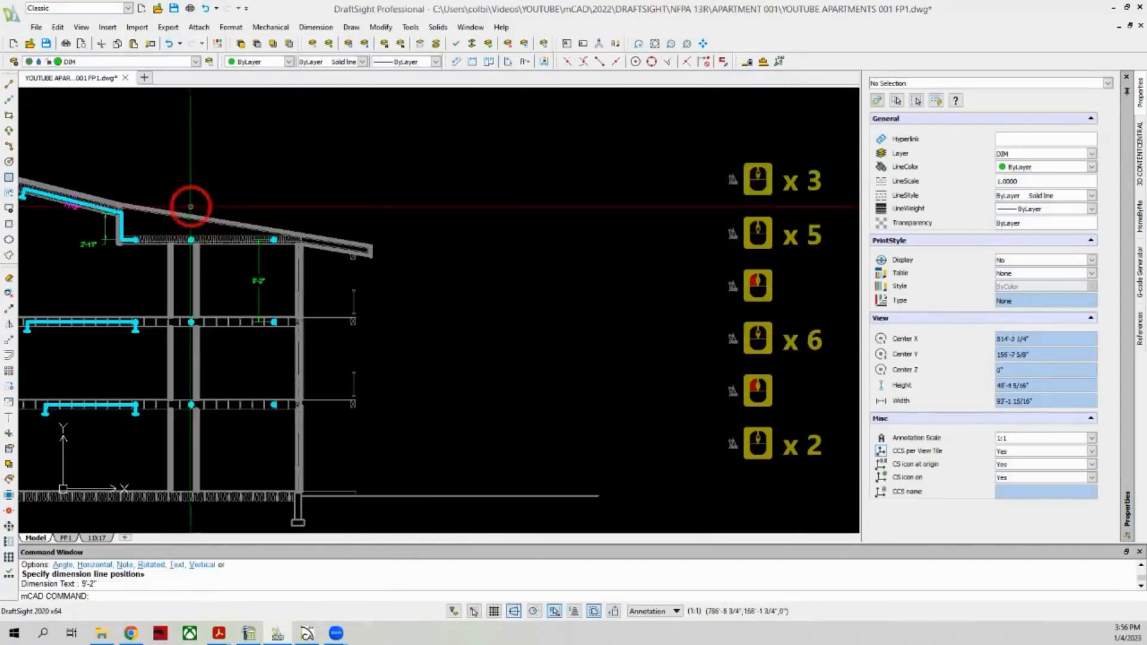
{"action": "left_click", "coordinate": [471, 62]}
{"action": "scroll", "coordinate": [305, 374], "scroll_direction": "up", "scroll_amount": 6}
{"action": "left_click", "coordinate": [238, 218]}
{"action": "scroll", "coordinate": [238, 217], "scroll_direction": "down", "scroll_amount": 4}
{"action": "scroll", "coordinate": [264, 388], "scroll_direction": "up", "scroll_amount": 3}
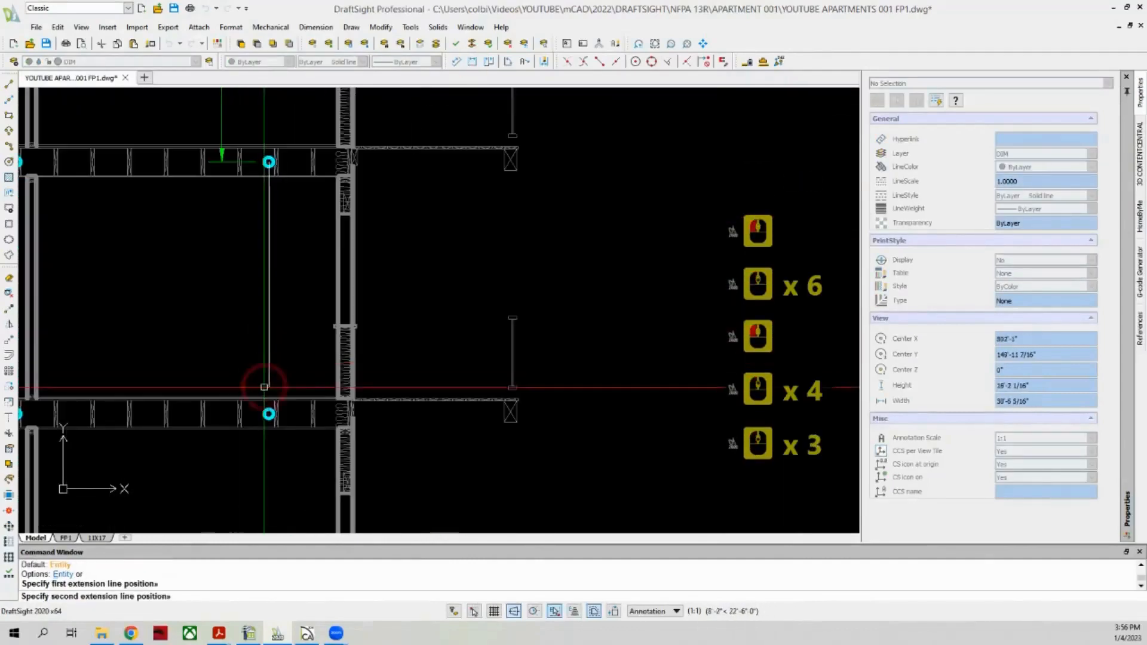
{"action": "left_click", "coordinate": [268, 413]}
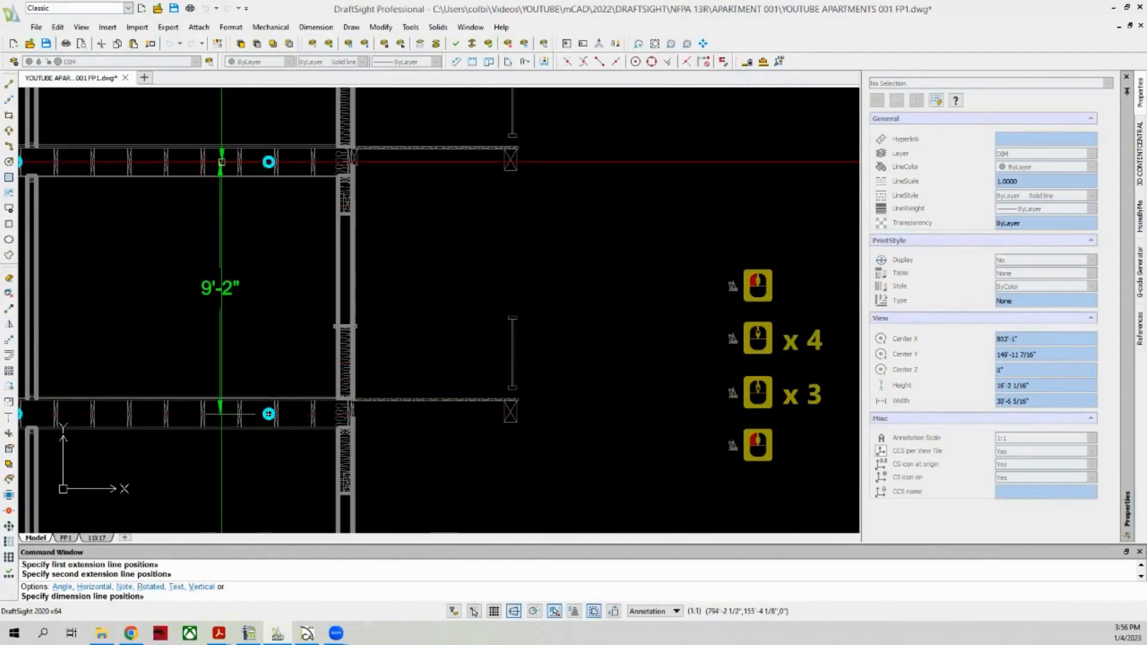
{"action": "left_click", "coordinate": [200, 185]}
{"action": "scroll", "coordinate": [143, 245], "scroll_direction": "down", "scroll_amount": 3}
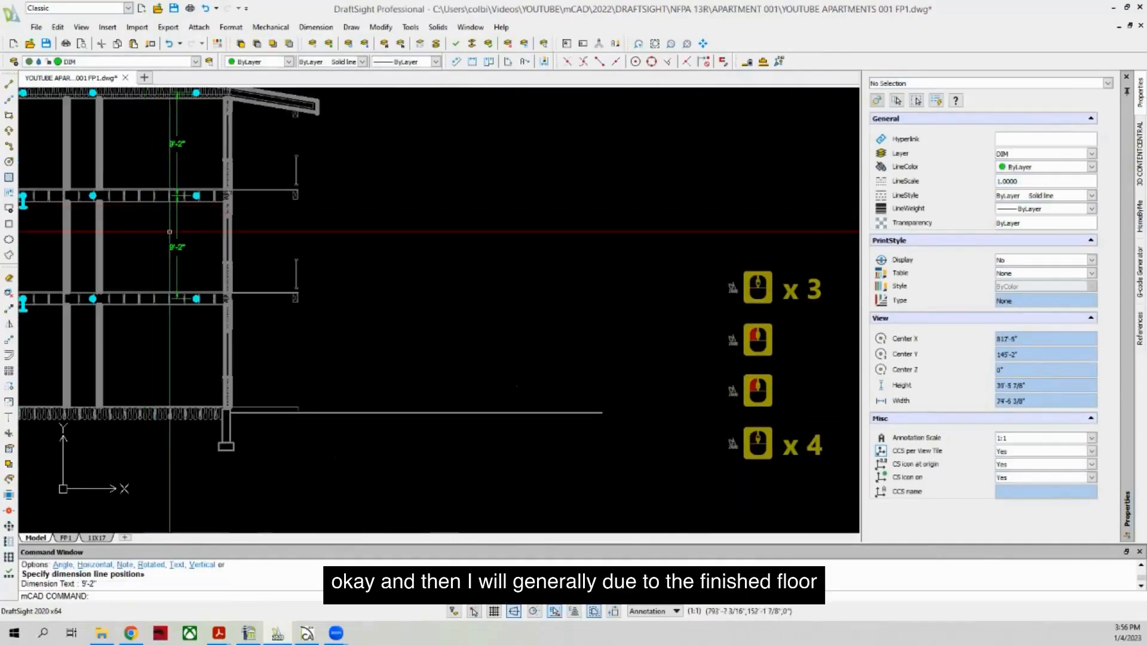
Step: Dimension the vertical distance from the rearmost pipe circle in the lowest floor assembly perpendicular to the ground floor's finished surface
{"action": "left_click", "coordinate": [470, 63]}
{"action": "scroll", "coordinate": [285, 270], "scroll_direction": "up", "scroll_amount": 3}
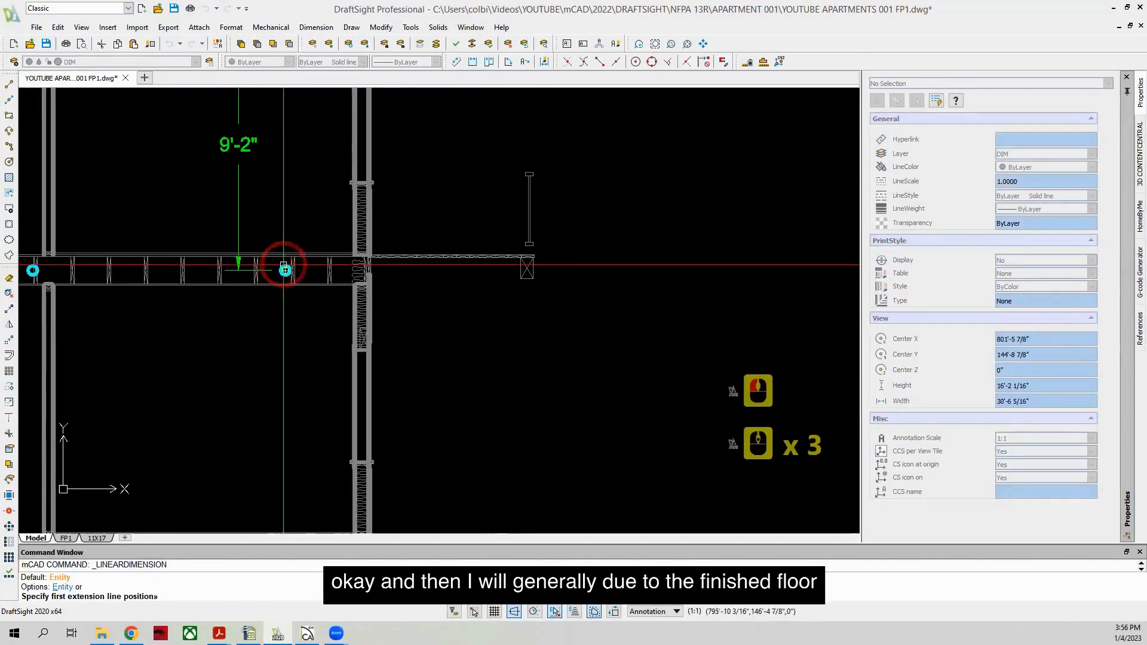
{"action": "left_click", "coordinate": [285, 270]}
{"action": "scroll", "coordinate": [400, 107], "scroll_direction": "down", "scroll_amount": 3}
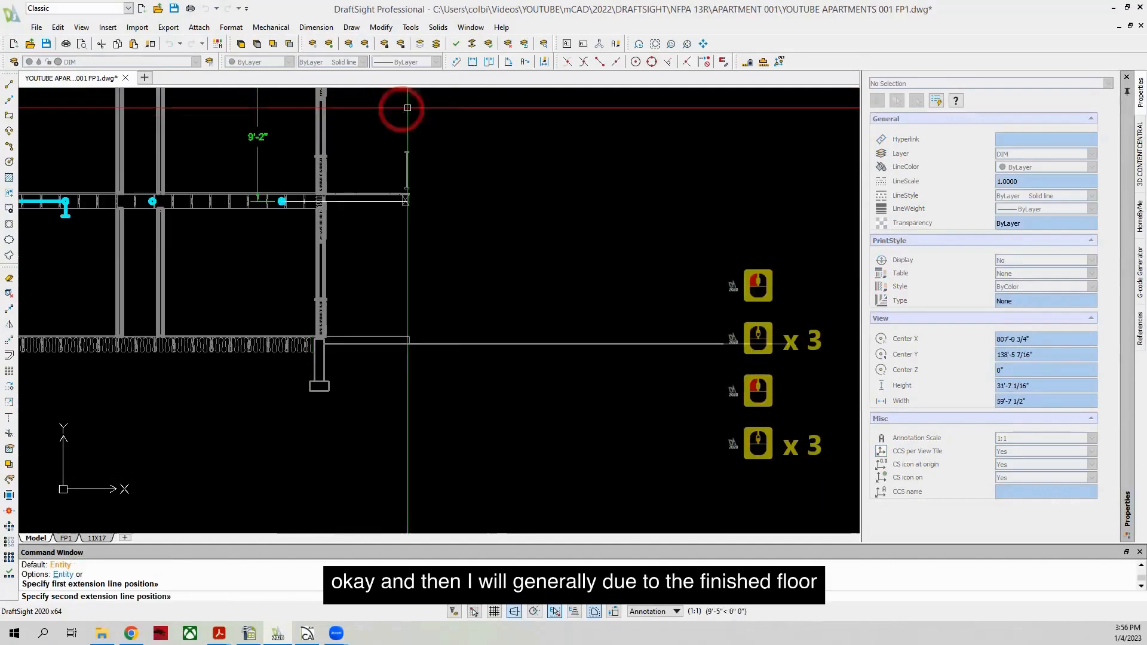
{"action": "left_click", "coordinate": [667, 62]}
{"action": "scroll", "coordinate": [282, 338], "scroll_direction": "up", "scroll_amount": 5}
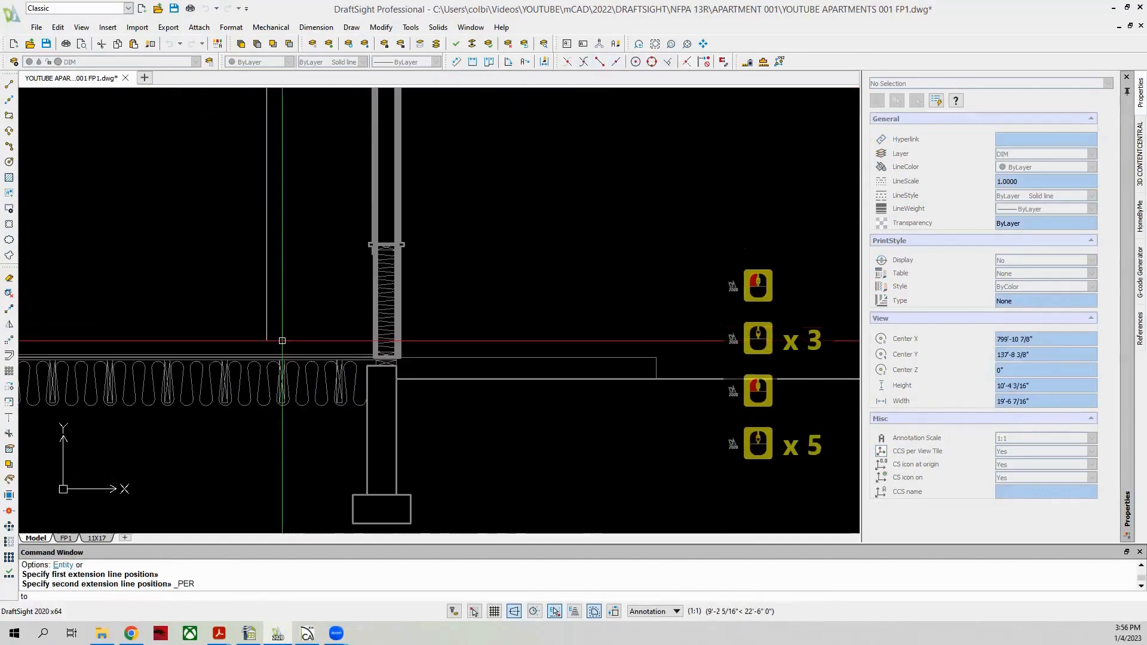
{"action": "scroll", "coordinate": [282, 340], "scroll_direction": "up", "scroll_amount": 6}
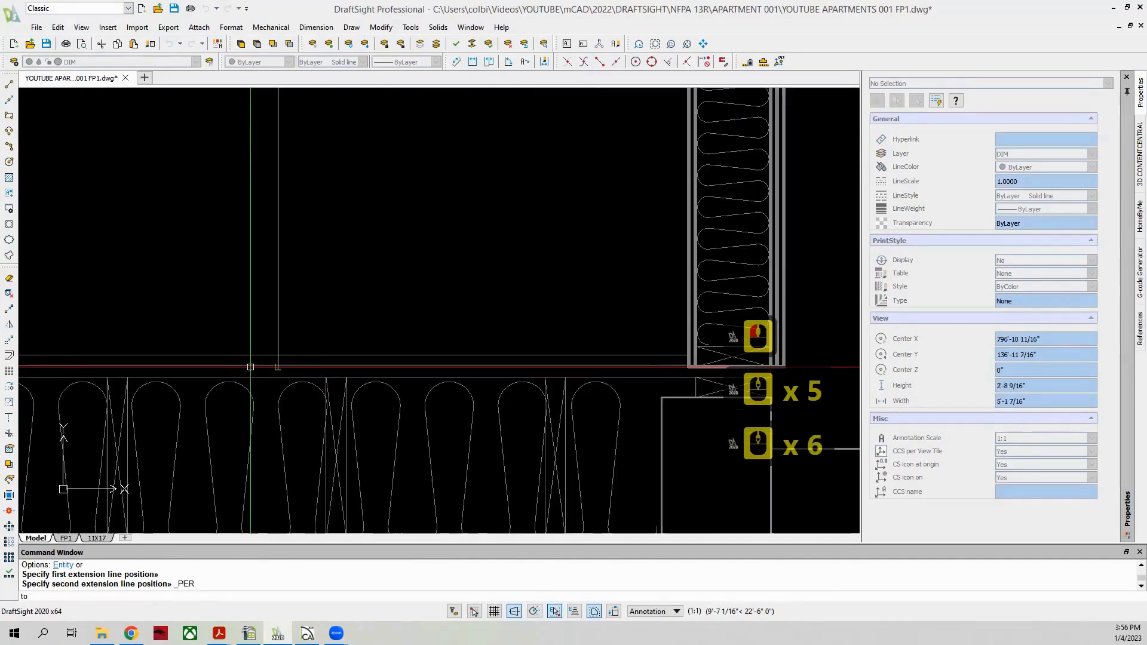
{"action": "scroll", "coordinate": [727, 363], "scroll_direction": "up", "scroll_amount": 4}
{"action": "scroll", "coordinate": [700, 374], "scroll_direction": "down", "scroll_amount": 8}
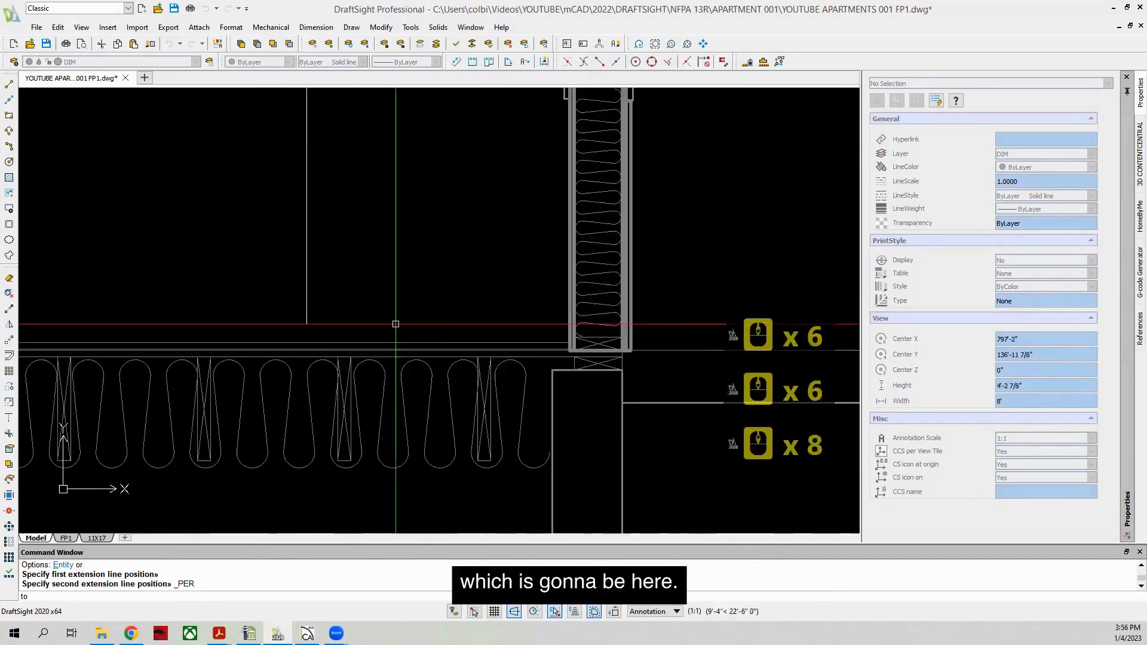
{"action": "scroll", "coordinate": [394, 323], "scroll_direction": "up", "scroll_amount": 6}
{"action": "left_click", "coordinate": [319, 340]}
{"action": "scroll", "coordinate": [314, 340], "scroll_direction": "down", "scroll_amount": 4}
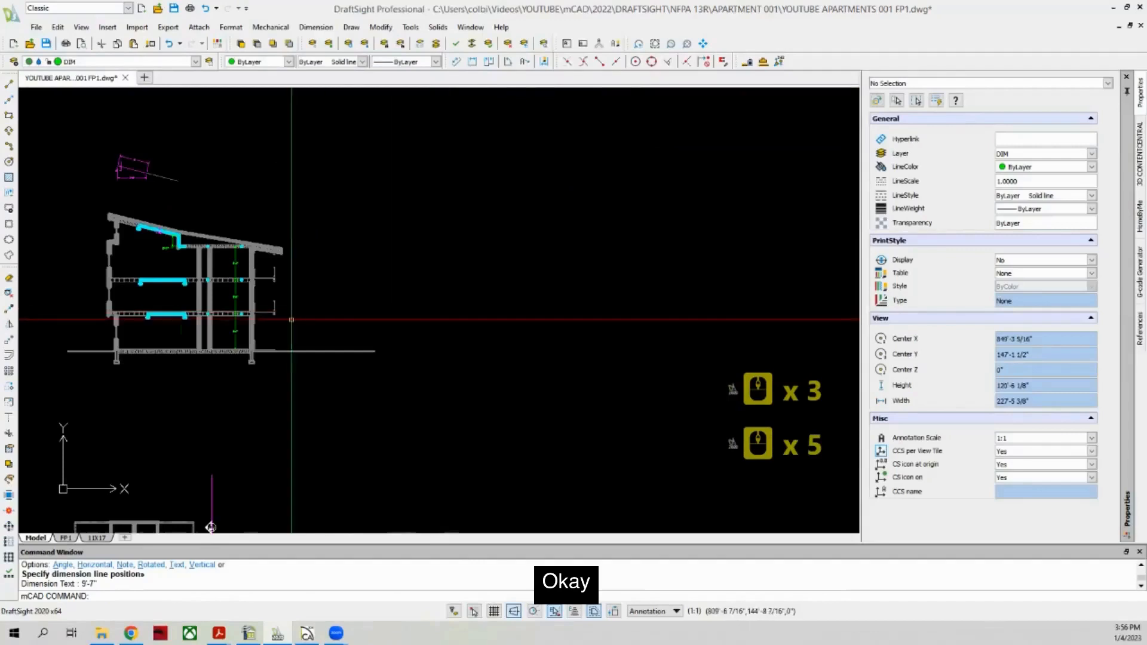
Step: Review the dimensioned building section and the floor plans below it for anything missing
{"action": "scroll", "coordinate": [293, 319], "scroll_direction": "up", "scroll_amount": 2}
{"action": "scroll", "coordinate": [384, 307], "scroll_direction": "down", "scroll_amount": 2}
{"action": "scroll", "coordinate": [155, 298], "scroll_direction": "up", "scroll_amount": 1}
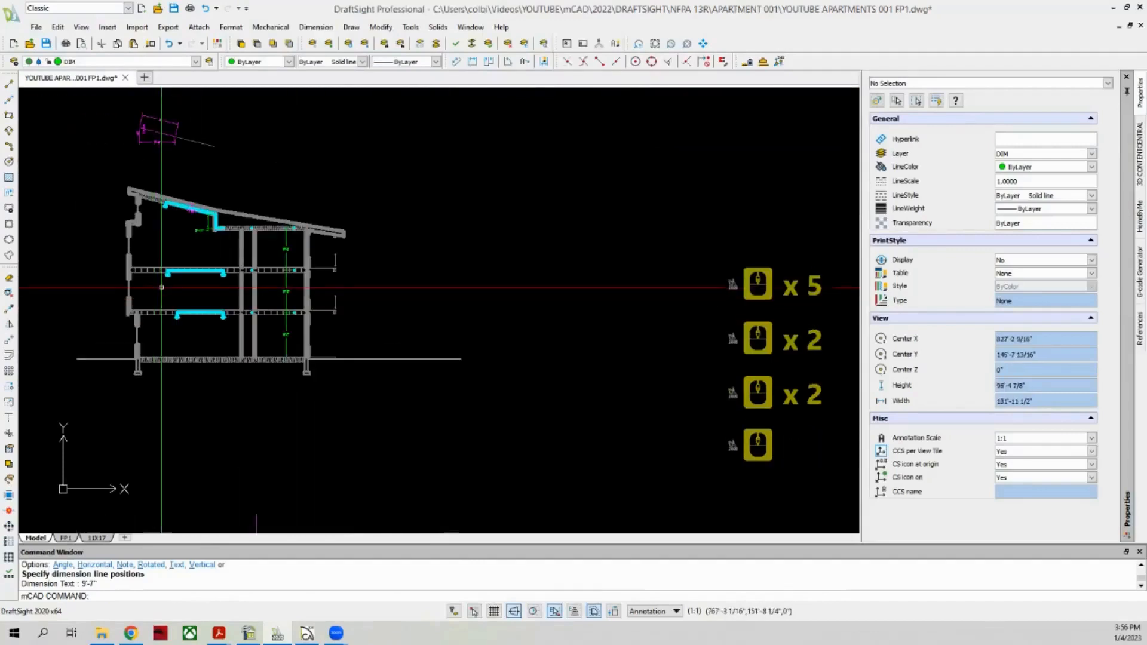
{"action": "scroll", "coordinate": [136, 282], "scroll_direction": "up", "scroll_amount": 1}
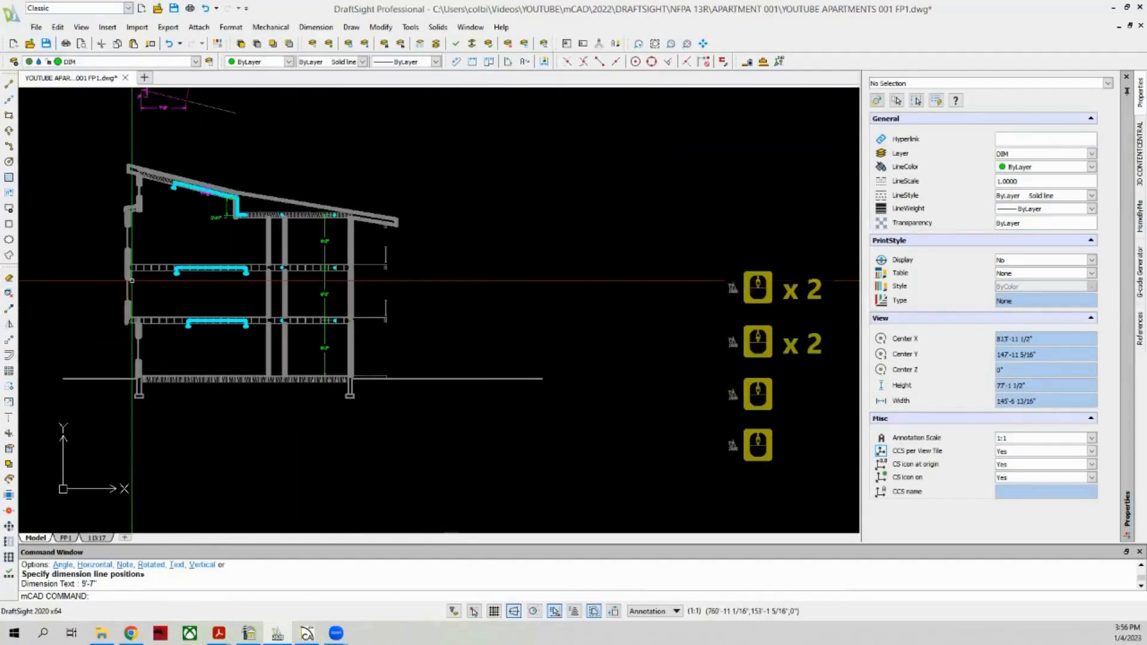
{"action": "scroll", "coordinate": [377, 271], "scroll_direction": "down", "scroll_amount": 2}
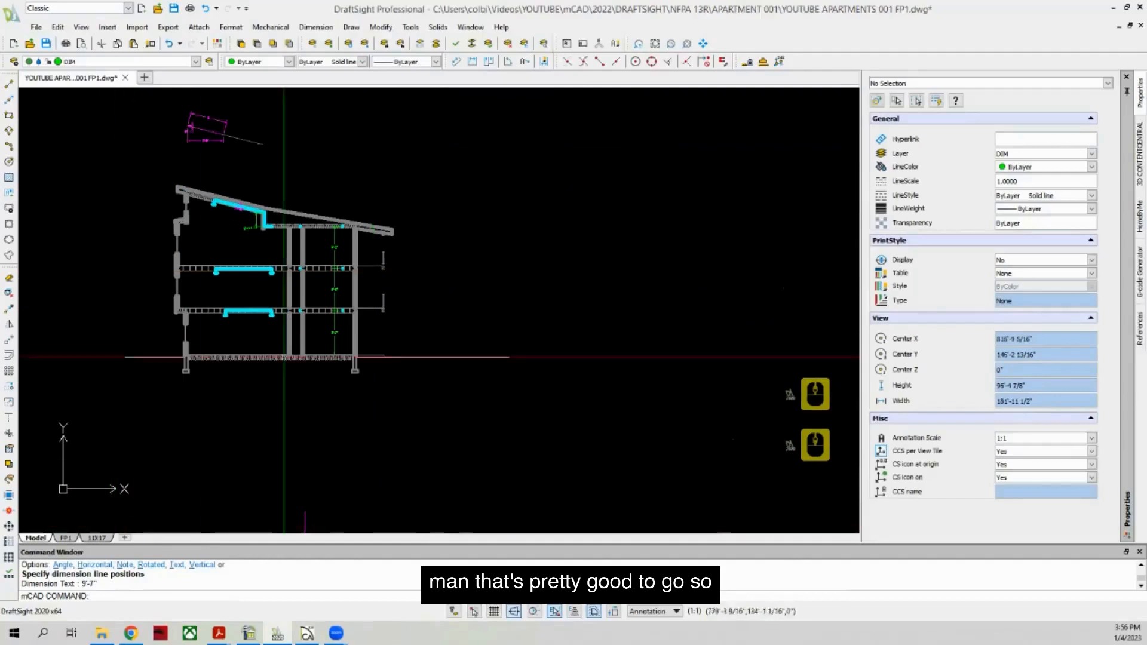
{"action": "scroll", "coordinate": [448, 380], "scroll_direction": "down", "scroll_amount": 1}
{"action": "scroll", "coordinate": [317, 308], "scroll_direction": "up", "scroll_amount": 1}
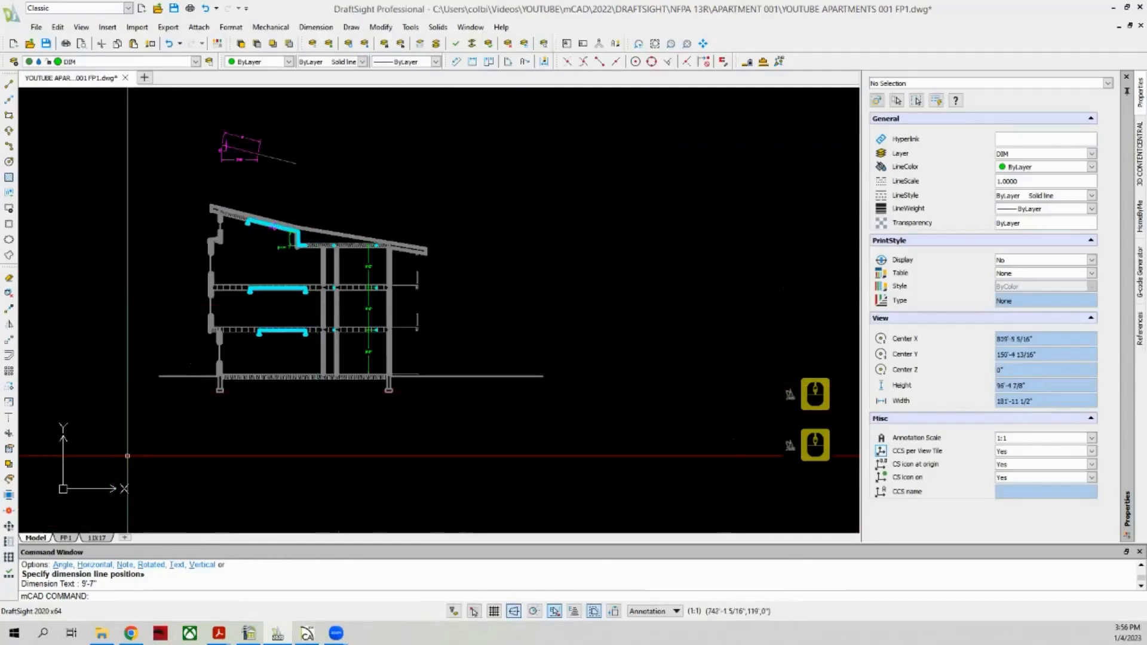
{"action": "scroll", "coordinate": [204, 400], "scroll_direction": "down", "scroll_amount": 7}
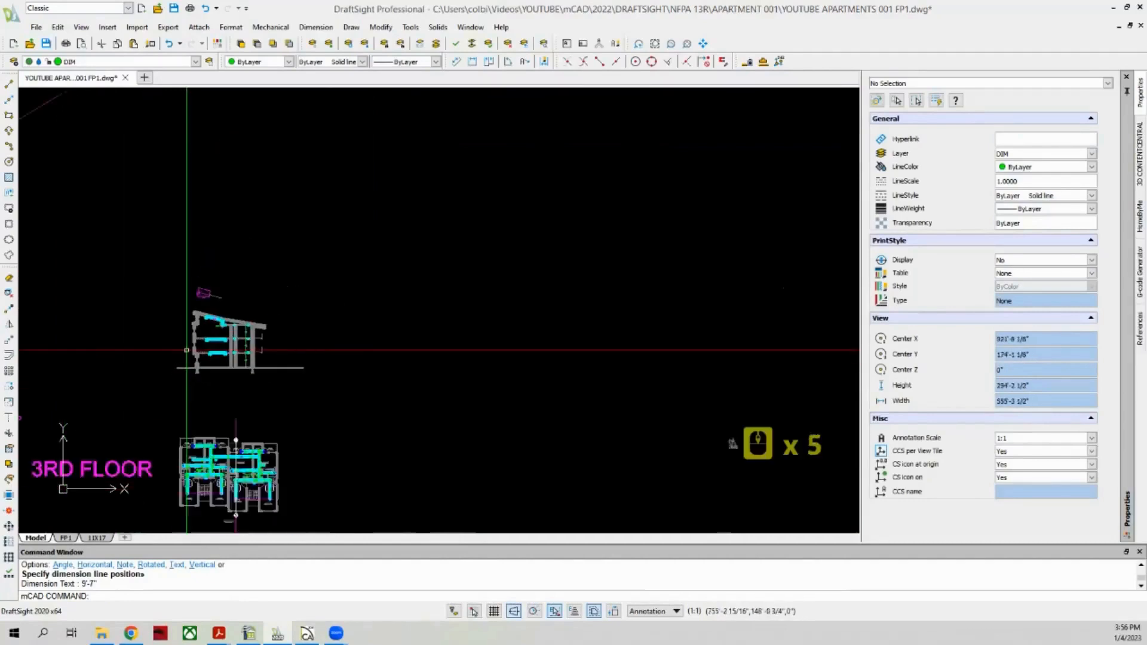
{"action": "scroll", "coordinate": [224, 364], "scroll_direction": "down", "scroll_amount": 5}
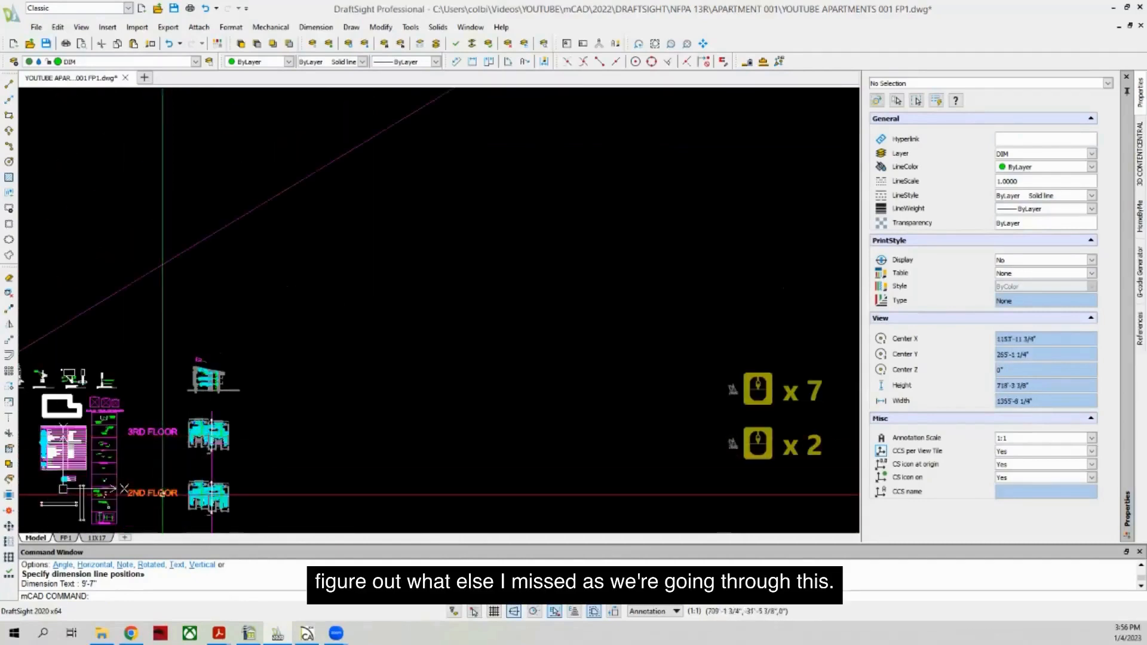
Step: Open the FP1 layout and stretch the lower edge of the floor plan viewport down past the section marker
{"action": "left_click", "coordinate": [74, 536]}
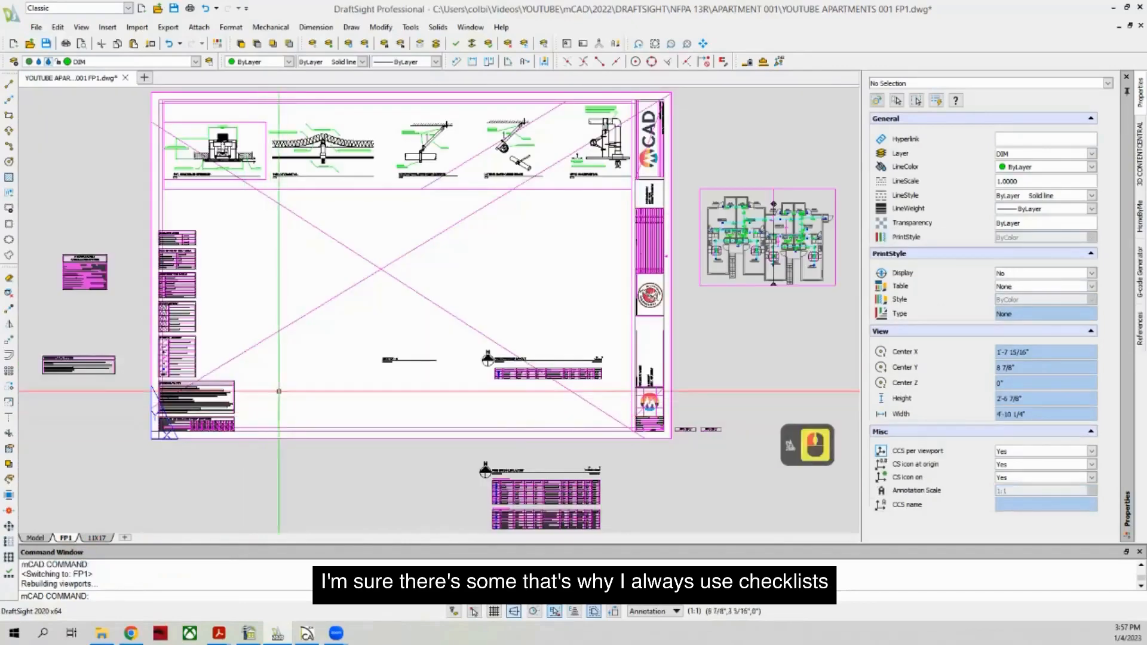
{"action": "scroll", "coordinate": [367, 328], "scroll_direction": "down", "scroll_amount": 4}
{"action": "scroll", "coordinate": [368, 328], "scroll_direction": "up", "scroll_amount": 4}
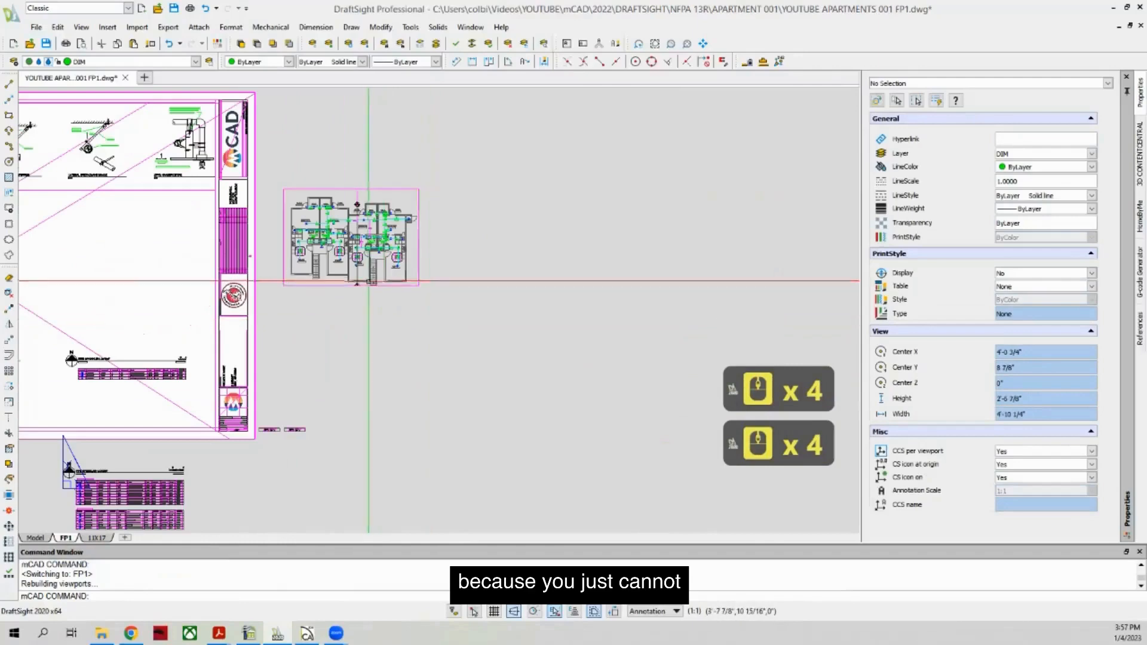
{"action": "left_click", "coordinate": [397, 291]}
{"action": "scroll", "coordinate": [396, 291], "scroll_direction": "up", "scroll_amount": 3}
{"action": "scroll", "coordinate": [396, 291], "scroll_direction": "up", "scroll_amount": 1}
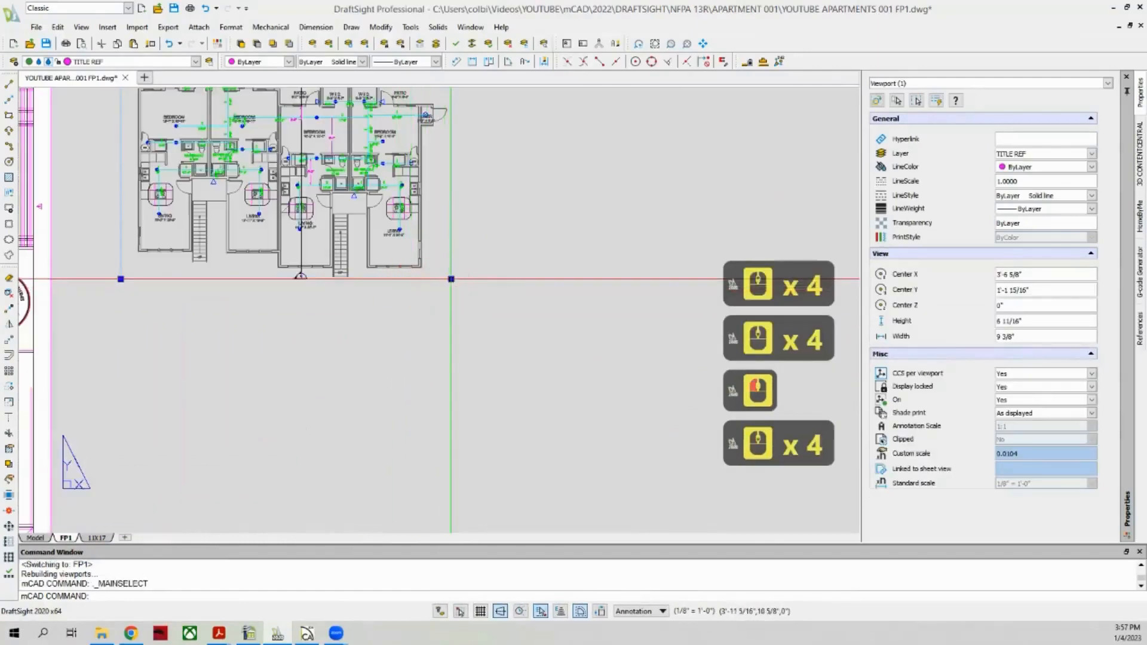
{"action": "left_click", "coordinate": [451, 279]}
{"action": "left_click", "coordinate": [448, 302]}
{"action": "scroll", "coordinate": [450, 300], "scroll_direction": "up", "scroll_amount": 1}
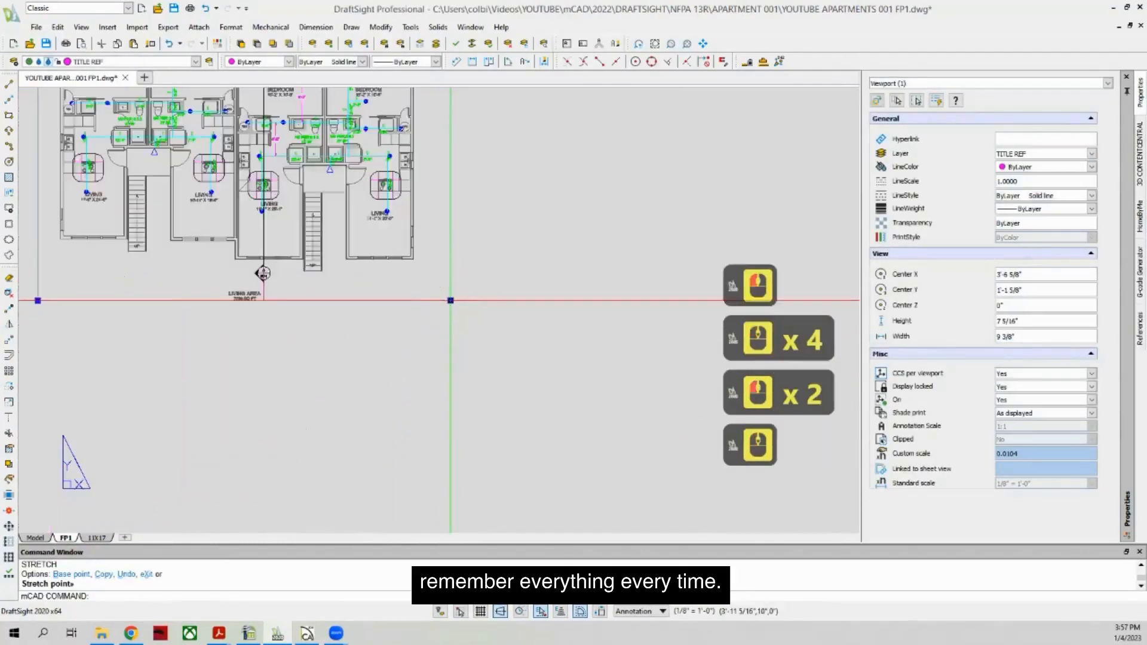
Step: Examine the sprinkler schedule on the sheet and the residential and commercial sprinkler tables below the sheet
{"action": "scroll", "coordinate": [293, 240], "scroll_direction": "down", "scroll_amount": 6}
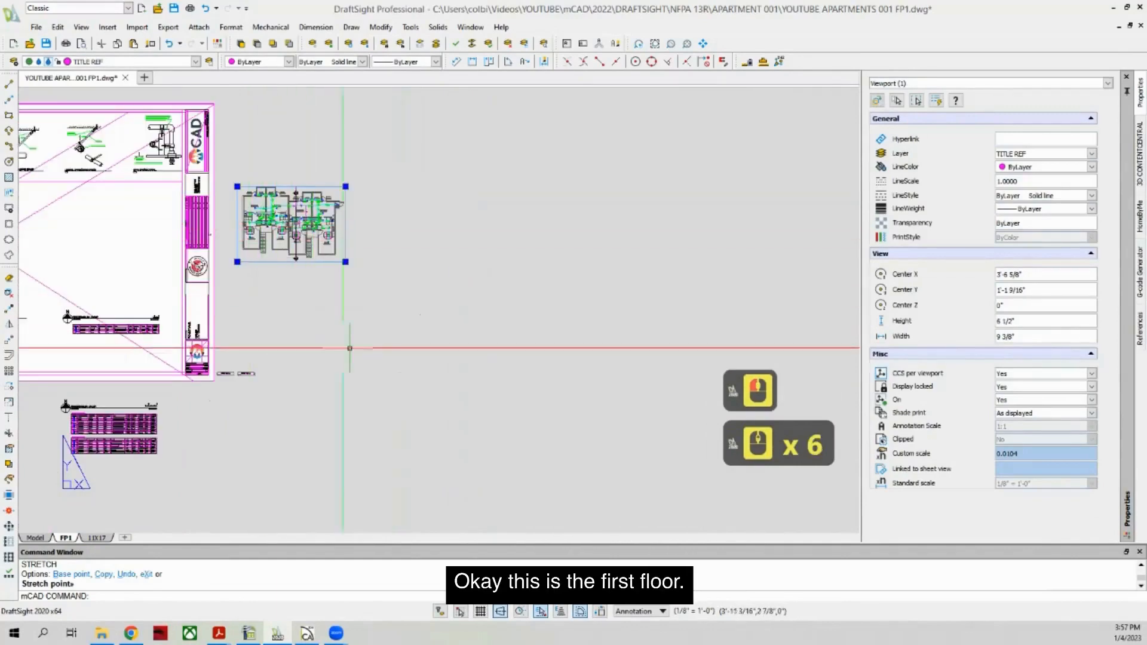
{"action": "scroll", "coordinate": [350, 348], "scroll_direction": "down", "scroll_amount": 1}
{"action": "scroll", "coordinate": [175, 341], "scroll_direction": "up", "scroll_amount": 1}
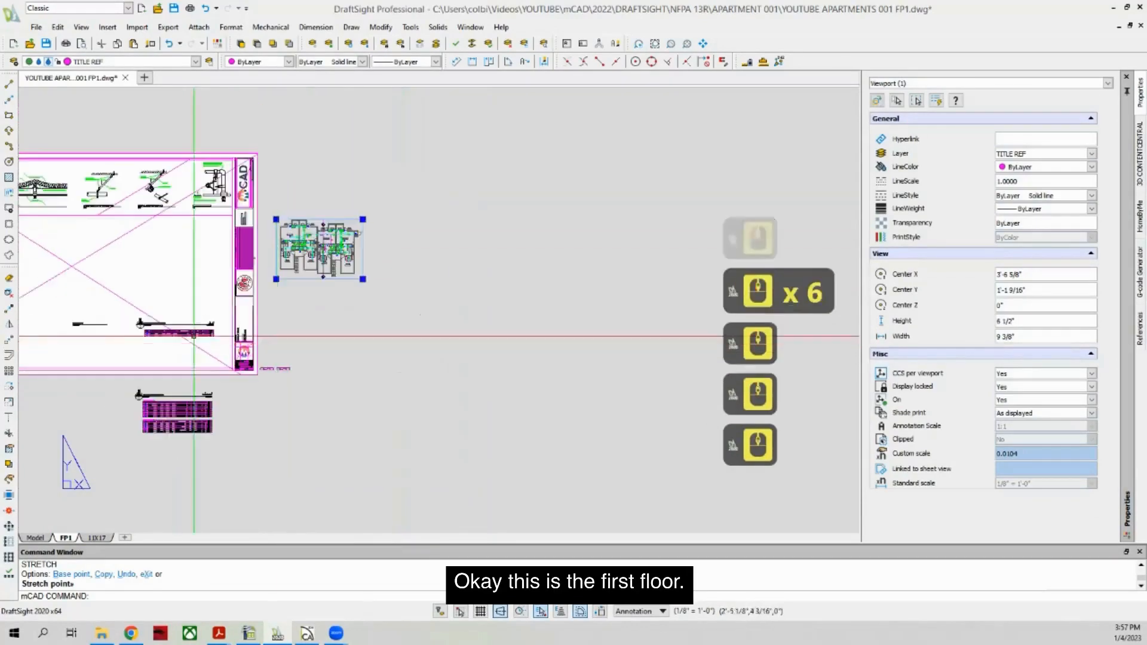
{"action": "scroll", "coordinate": [126, 339], "scroll_direction": "up", "scroll_amount": 9}
{"action": "scroll", "coordinate": [106, 339], "scroll_direction": "down", "scroll_amount": 10}
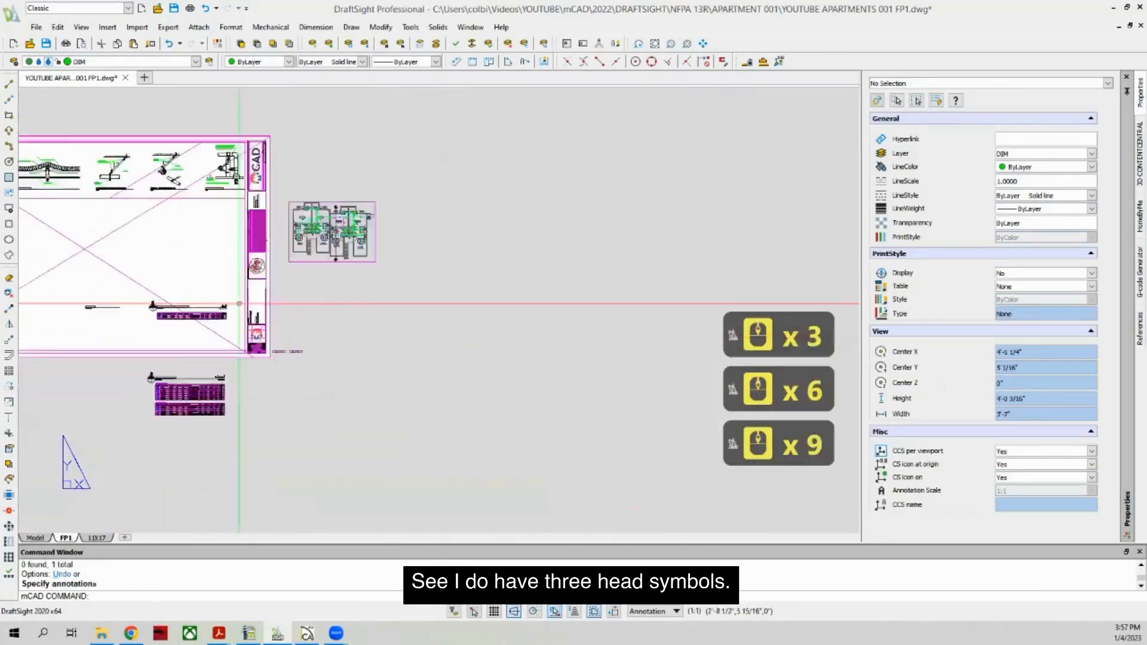
{"action": "scroll", "coordinate": [191, 261], "scroll_direction": "up", "scroll_amount": 10}
{"action": "scroll", "coordinate": [191, 261], "scroll_direction": "up", "scroll_amount": 2}
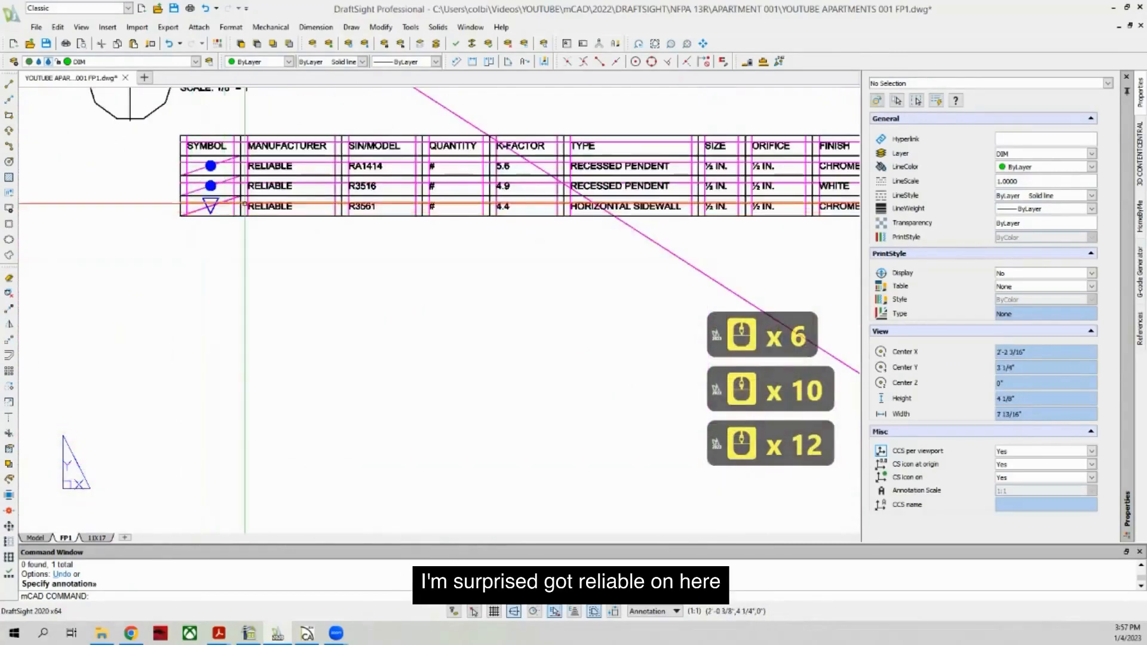
{"action": "scroll", "coordinate": [245, 203], "scroll_direction": "down", "scroll_amount": 7}
{"action": "scroll", "coordinate": [263, 418], "scroll_direction": "up", "scroll_amount": 8}
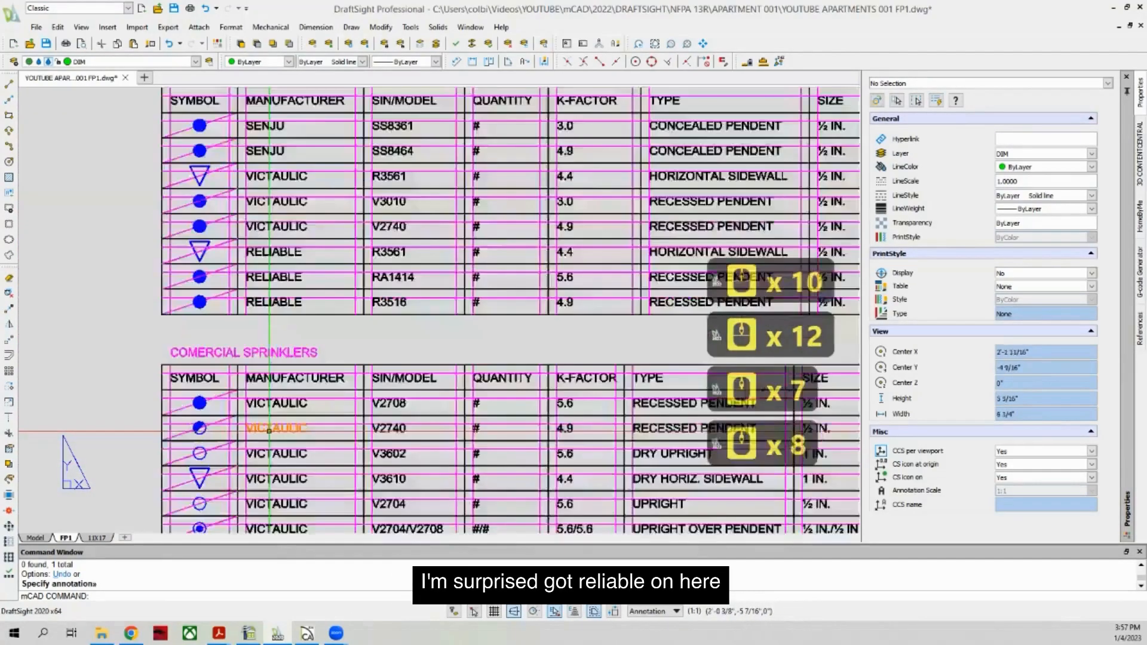
{"action": "scroll", "coordinate": [269, 428], "scroll_direction": "down", "scroll_amount": 1}
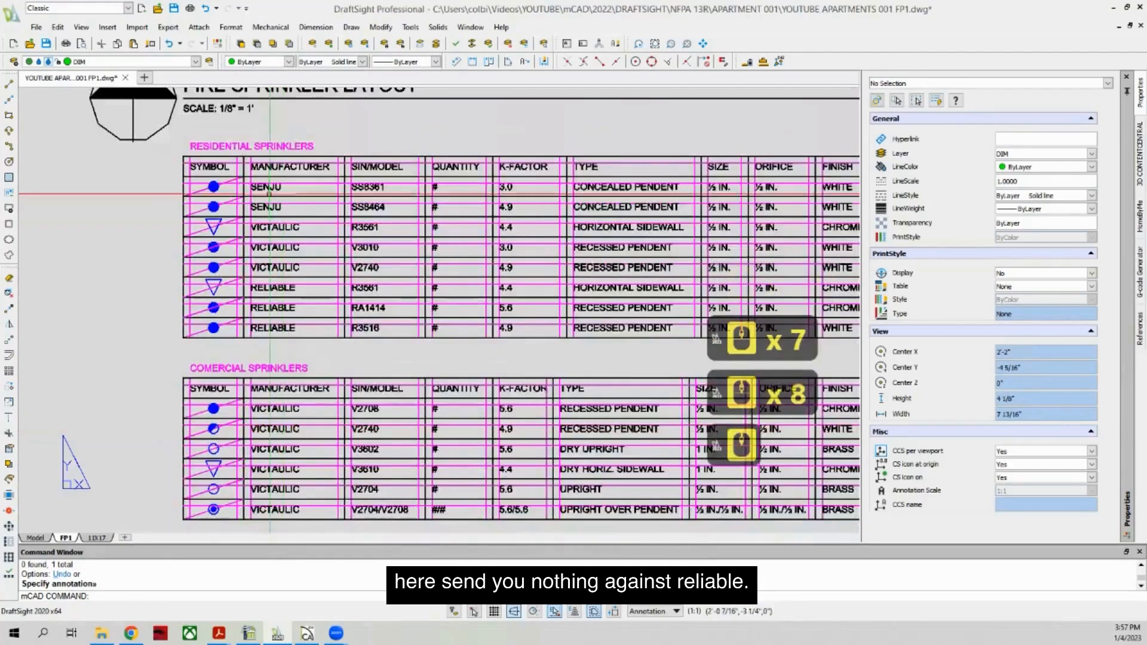
{"action": "scroll", "coordinate": [231, 335], "scroll_direction": "down", "scroll_amount": 11}
{"action": "scroll", "coordinate": [141, 333], "scroll_direction": "up", "scroll_amount": 6}
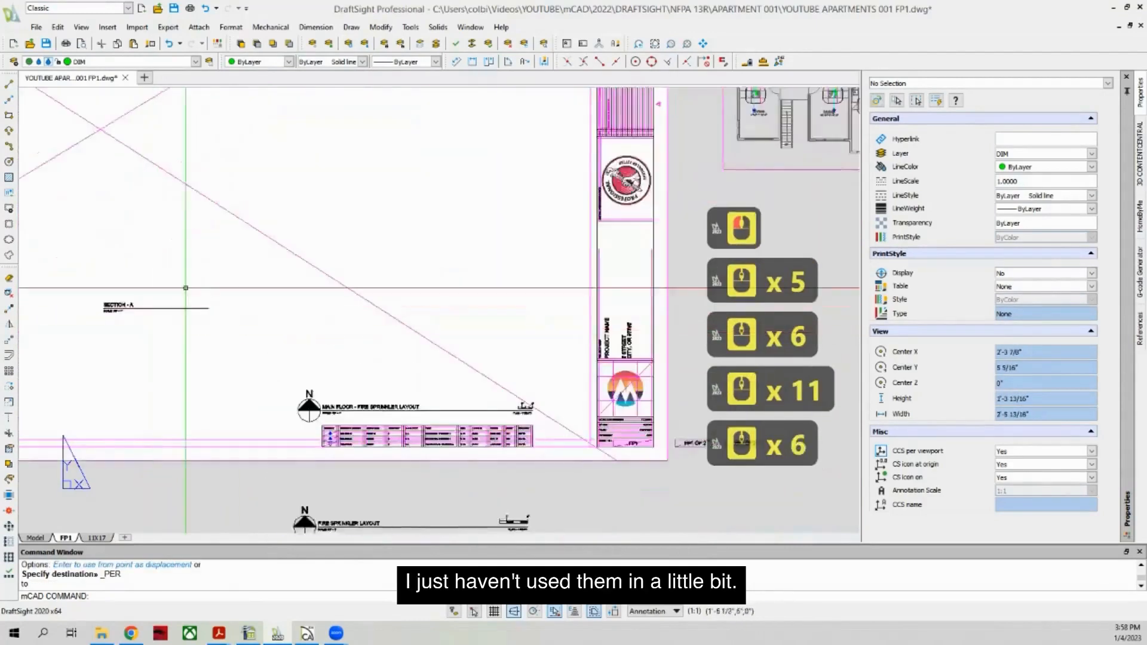
Step: Place the plan viewport above the main floor title and shift it with its title and sprinkler schedule closer to the title block
{"action": "scroll", "coordinate": [209, 287], "scroll_direction": "down", "scroll_amount": 3}
{"action": "left_click", "coordinate": [146, 287]}
{"action": "left_click", "coordinate": [209, 326]}
{"action": "left_click", "coordinate": [83, 364]}
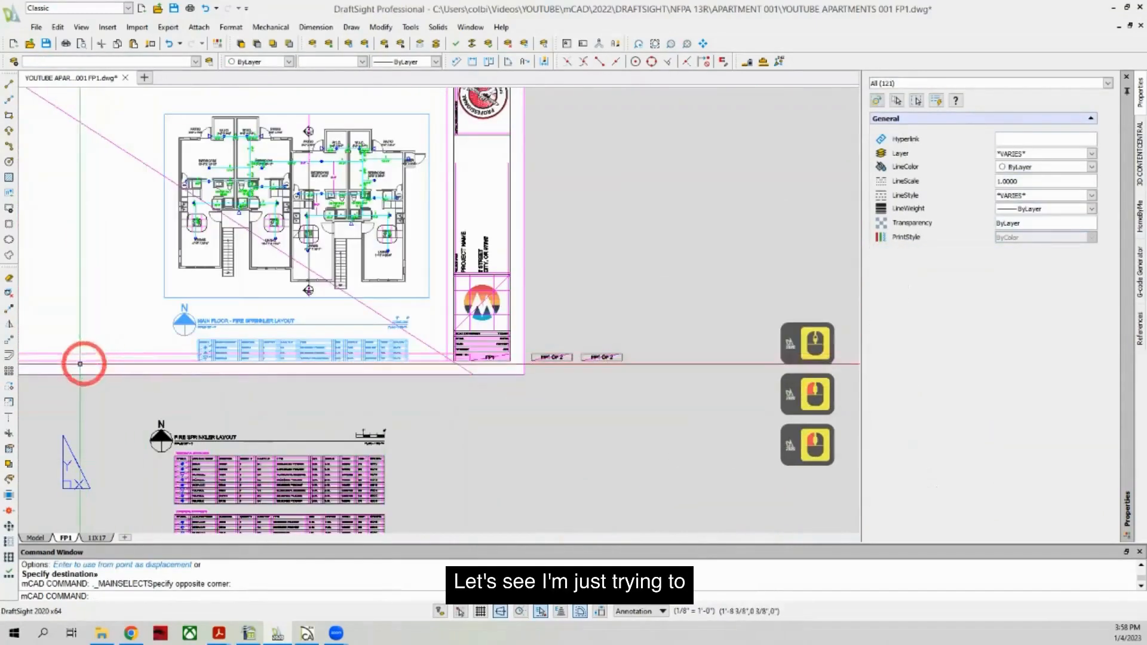
{"action": "left_click", "coordinate": [9, 340]}
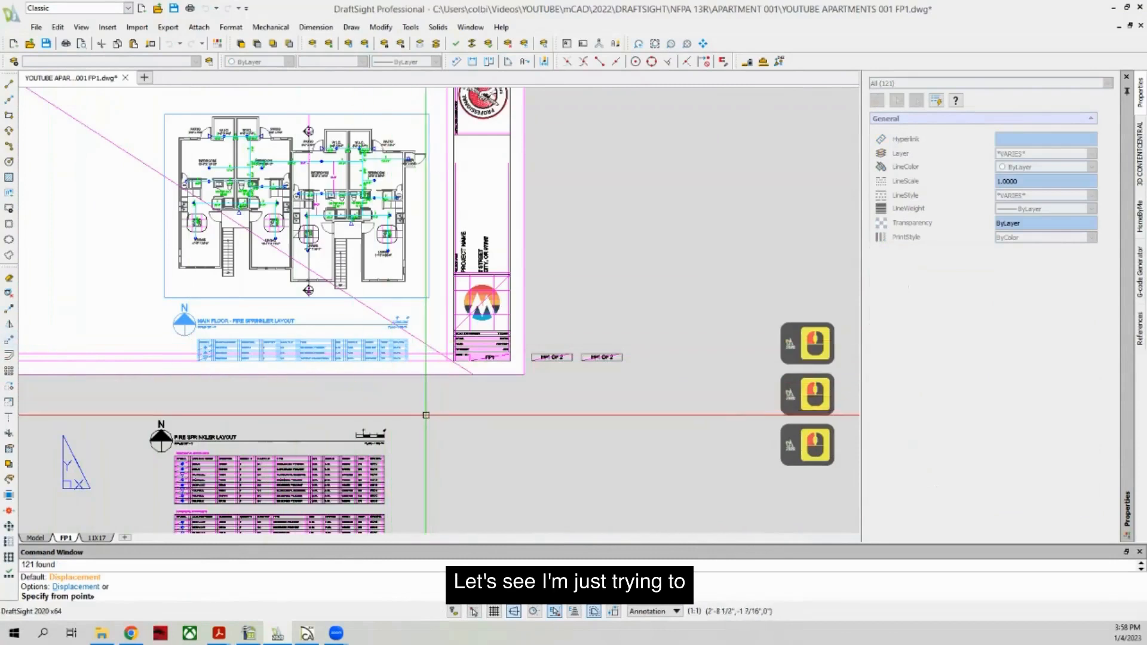
{"action": "left_click", "coordinate": [426, 416]}
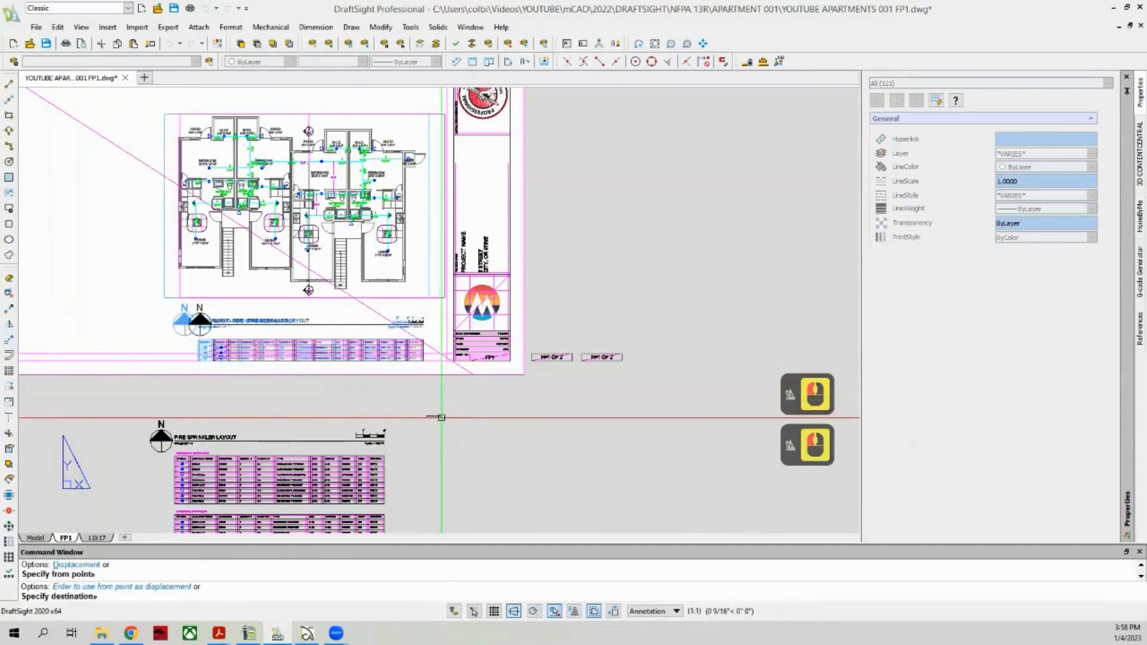
{"action": "left_click", "coordinate": [443, 418]}
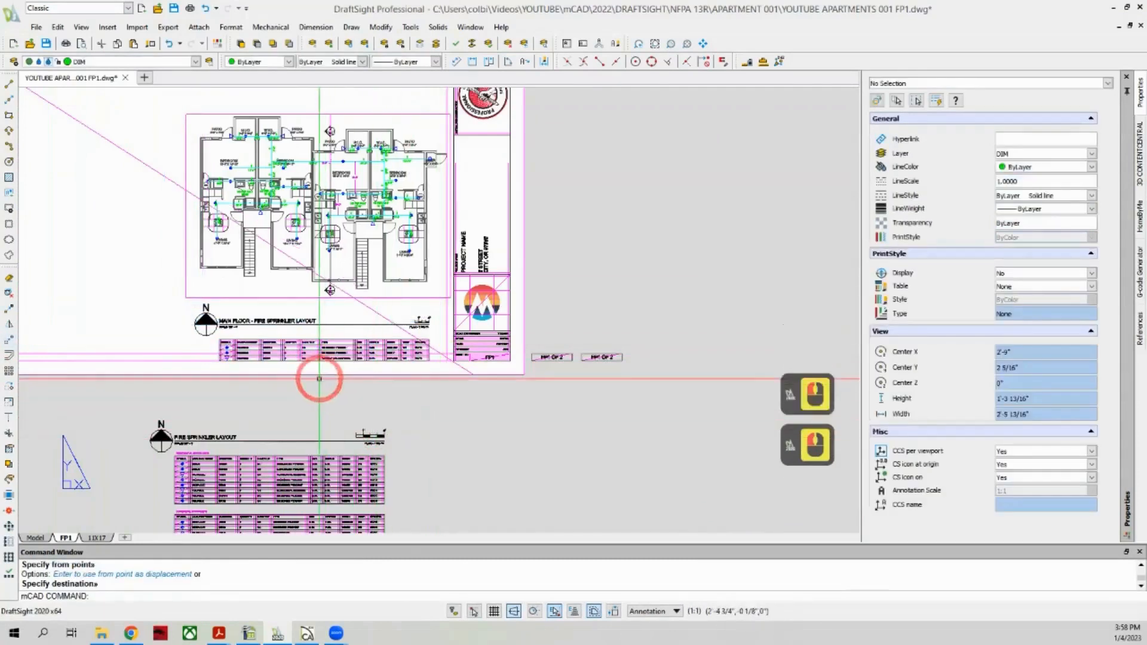
Step: Copy the main floor plan viewport horizontally to the empty area beside the sheet and select the copy
{"action": "scroll", "coordinate": [317, 377], "scroll_direction": "down", "scroll_amount": 5}
{"action": "scroll", "coordinate": [141, 277], "scroll_direction": "down", "scroll_amount": 5}
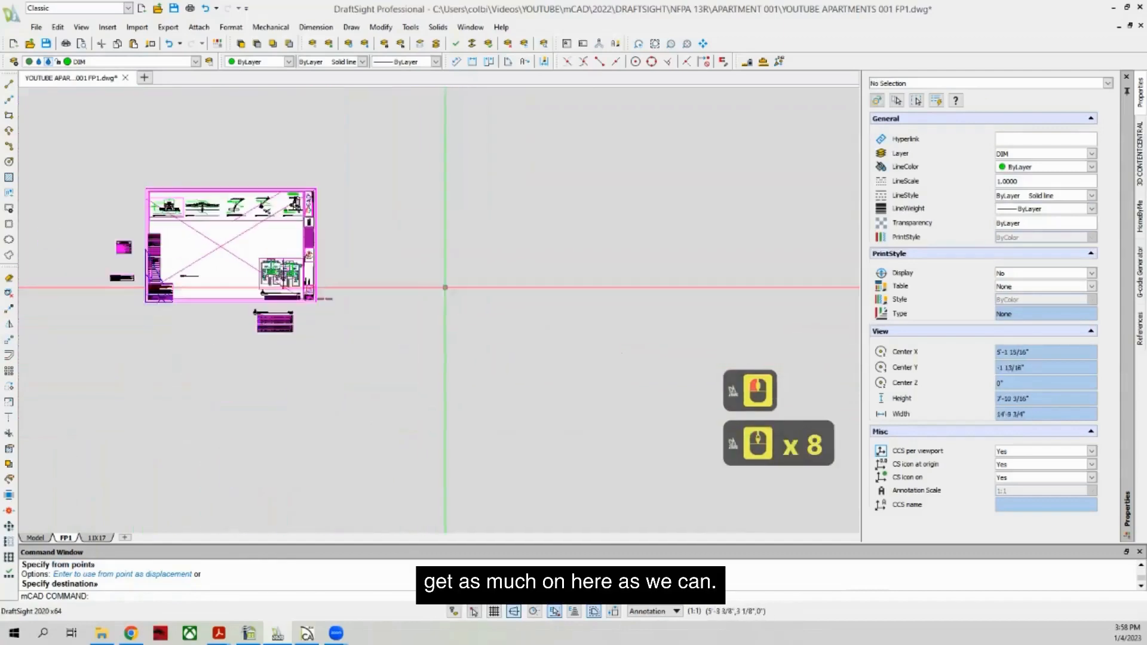
{"action": "scroll", "coordinate": [240, 277], "scroll_direction": "up", "scroll_amount": 5}
{"action": "scroll", "coordinate": [240, 280], "scroll_direction": "down", "scroll_amount": 3}
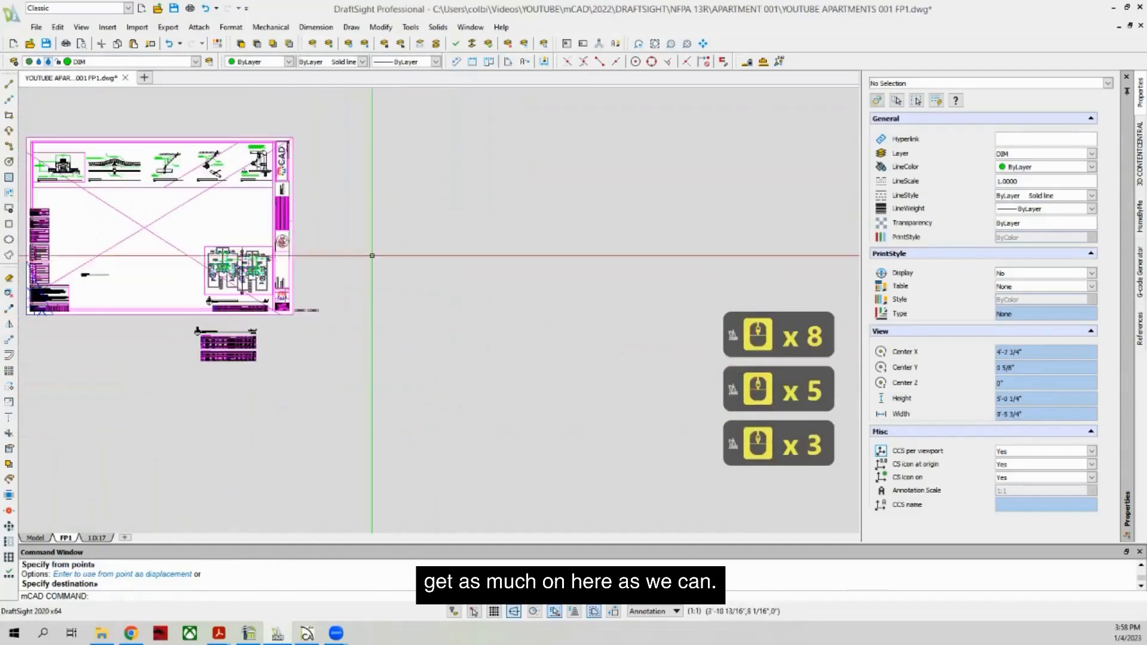
{"action": "left_click", "coordinate": [242, 246]}
{"action": "left_click", "coordinate": [10, 309]}
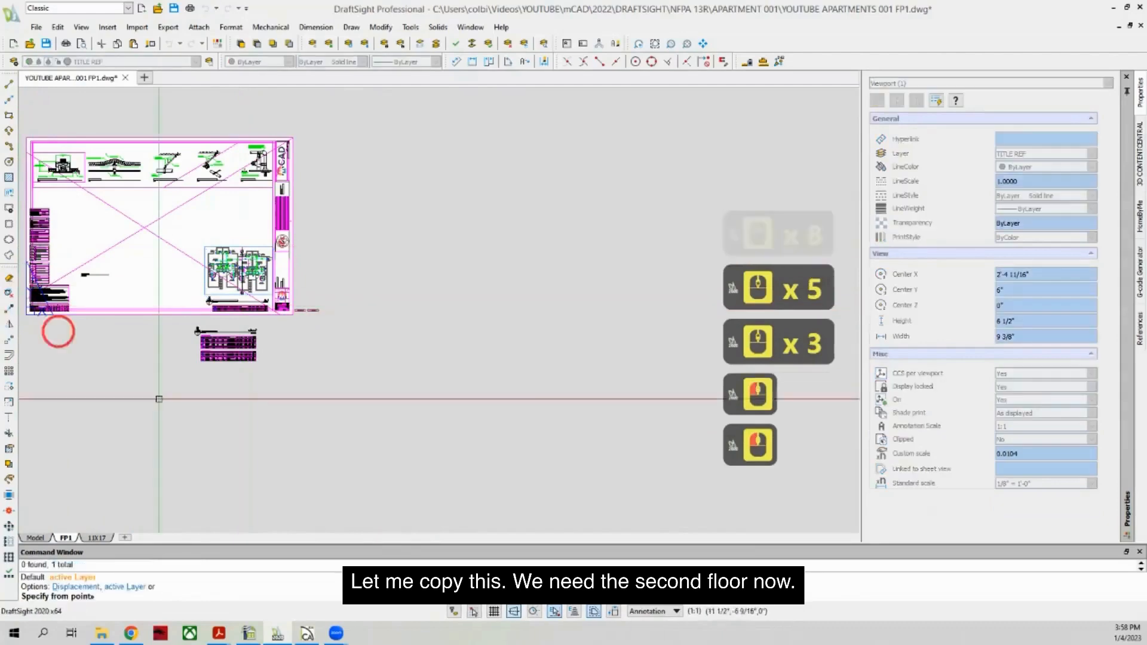
{"action": "left_click", "coordinate": [205, 295]}
{"action": "left_click", "coordinate": [376, 424]}
{"action": "key", "text": "Escape"}
{"action": "left_click", "coordinate": [441, 255]}
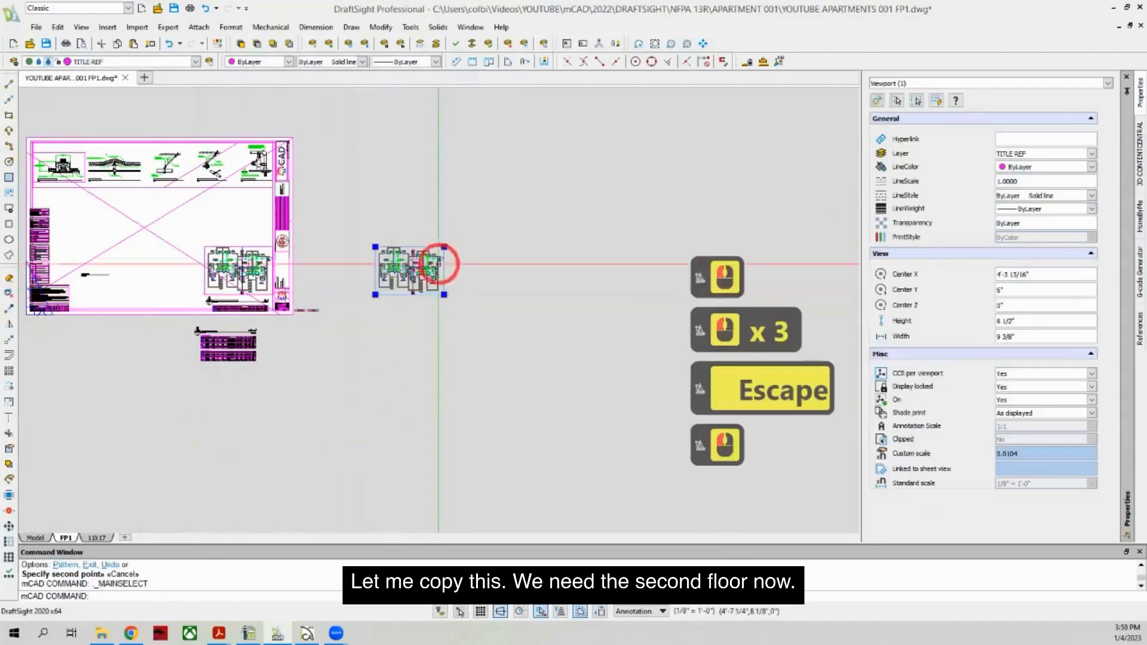
Step: Change the title under the upper plan viewport to "SECOND FLOOR - FIRE SPRINKLER LAYOUT"
{"action": "left_click", "coordinate": [456, 181]}
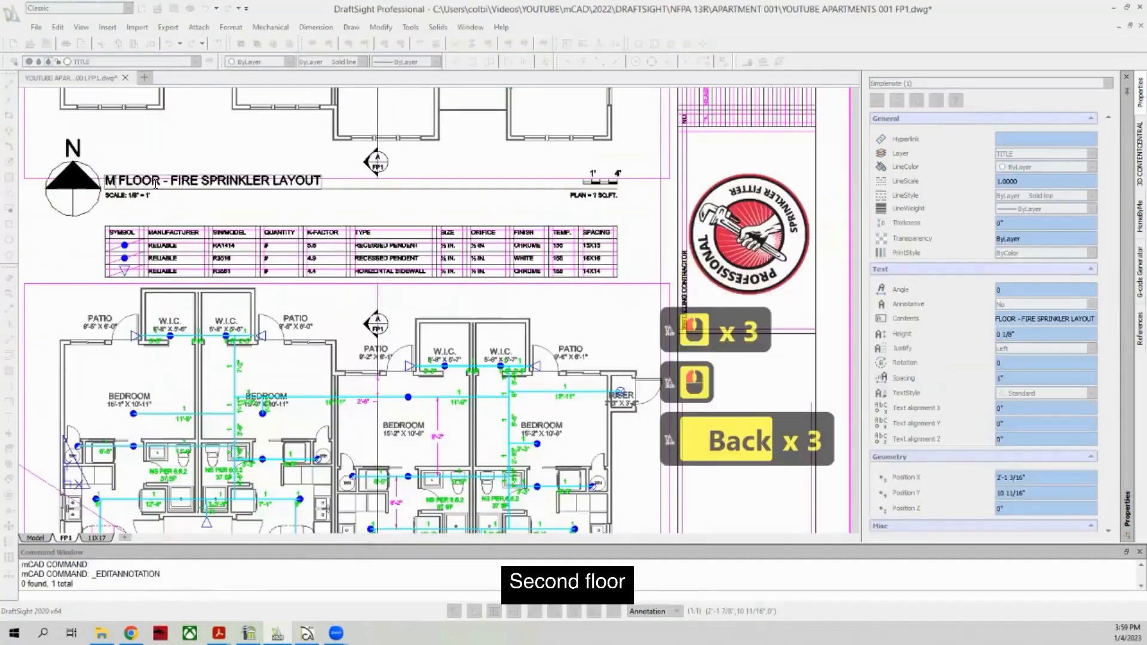
{"action": "key", "text": "BackSpace"}
{"action": "type", "text": "SECOND FLOOR - FIRE SPRINKLER LAYOUT"}
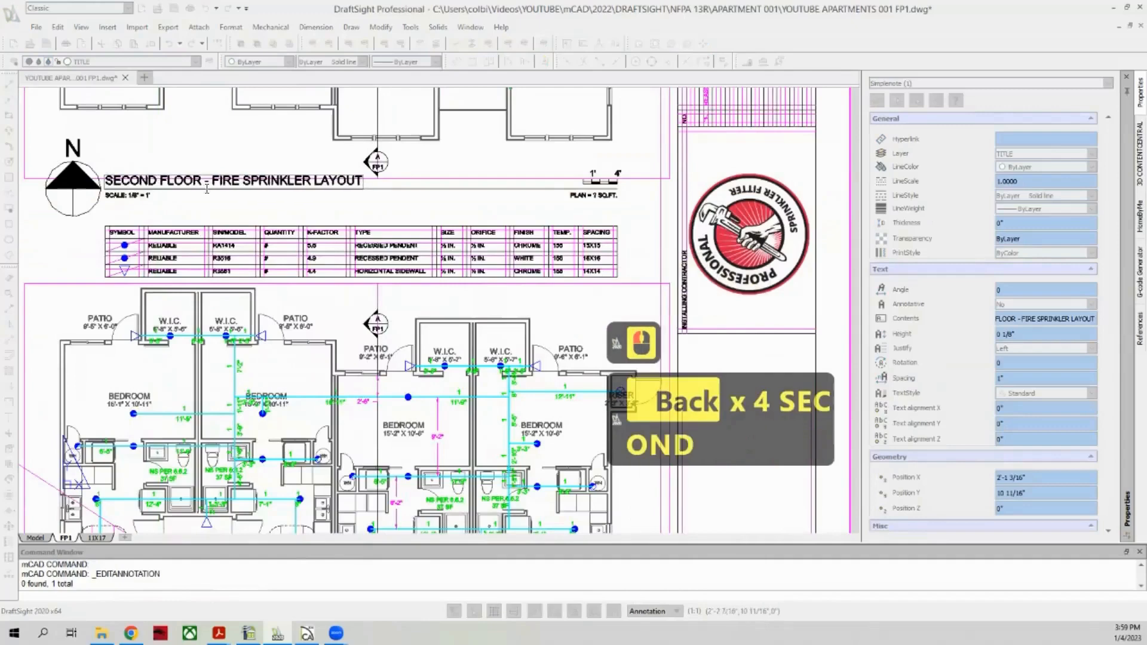
{"action": "left_click", "coordinate": [366, 202]}
{"action": "right_click", "coordinate": [366, 202]}
Step: Copy the second floor plan viewport horizontally to the empty area beside the sheet
{"action": "scroll", "coordinate": [149, 227], "scroll_direction": "down", "scroll_amount": 10}
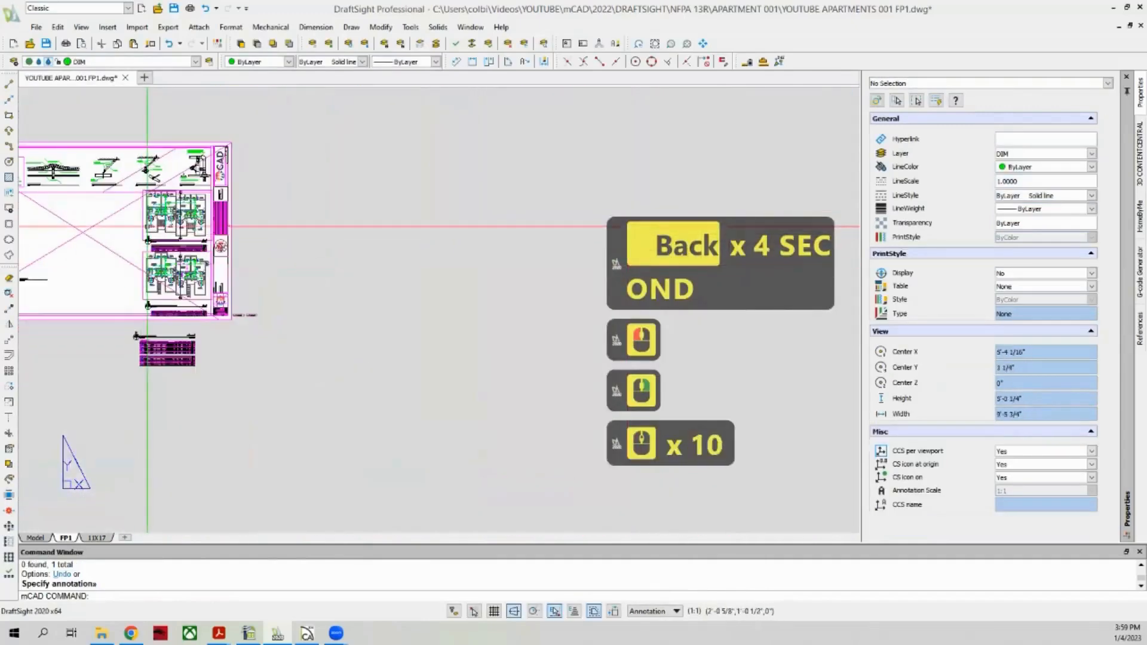
{"action": "left_click", "coordinate": [142, 225]}
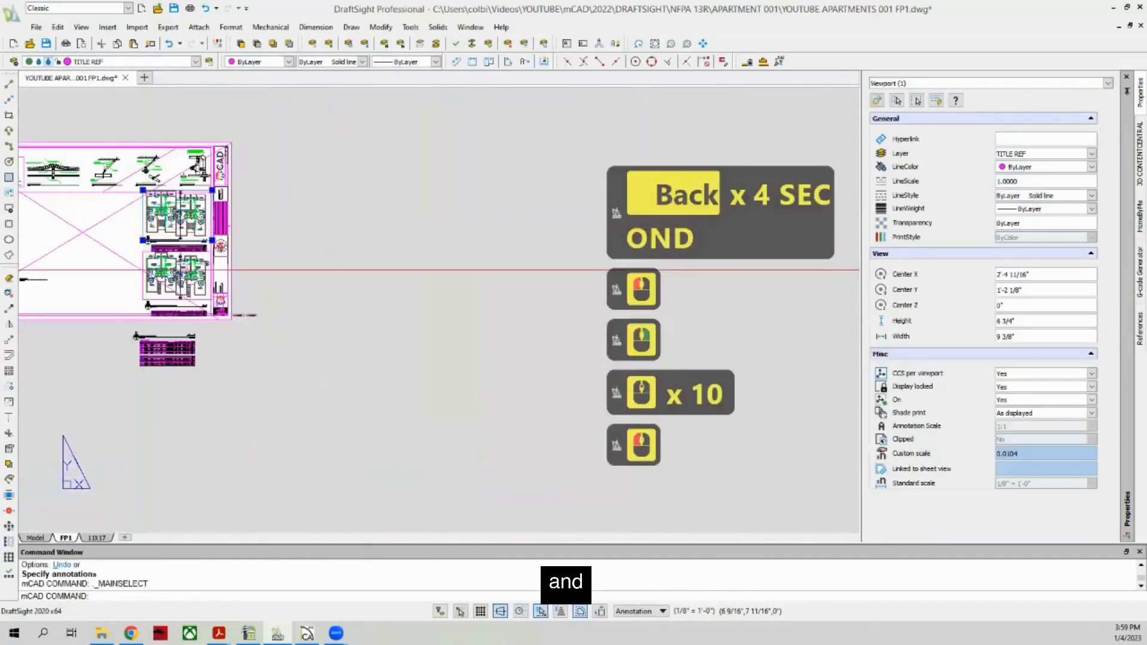
{"action": "left_click", "coordinate": [9, 311]}
{"action": "left_click", "coordinate": [160, 275]}
{"action": "left_click", "coordinate": [374, 256]}
{"action": "key", "text": "Escape"}
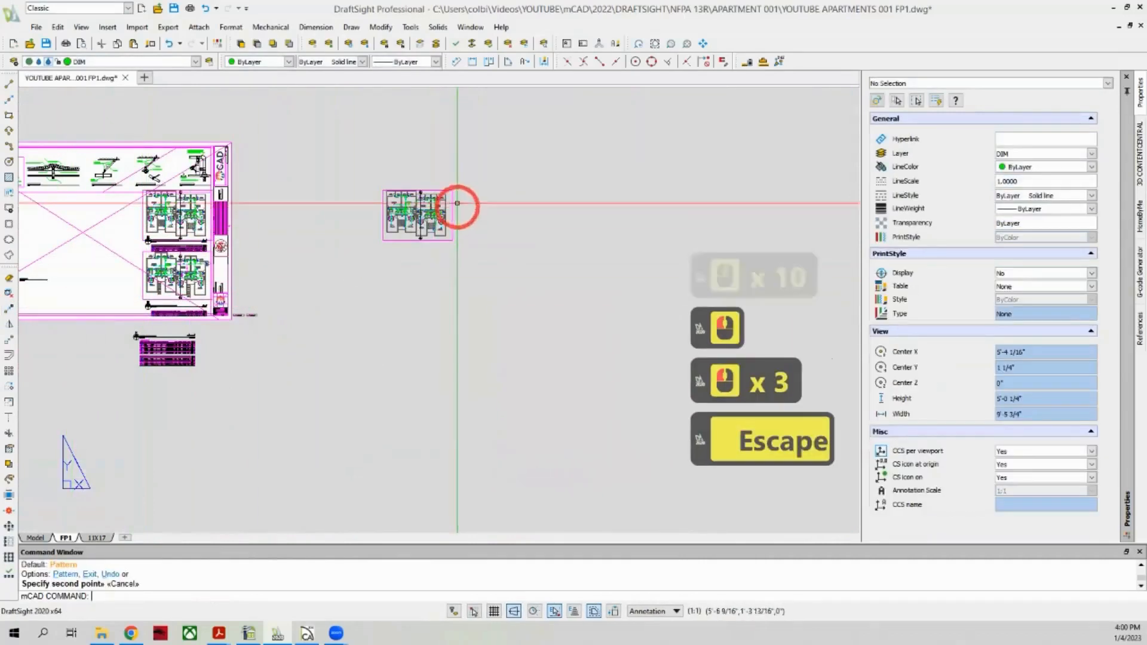
Step: Stretch the copied second floor viewport upward to about 1'-8" high so that it also takes in the third floor plan
{"action": "left_click", "coordinate": [452, 196]}
{"action": "left_click", "coordinate": [456, 189]}
{"action": "left_click", "coordinate": [452, 190]}
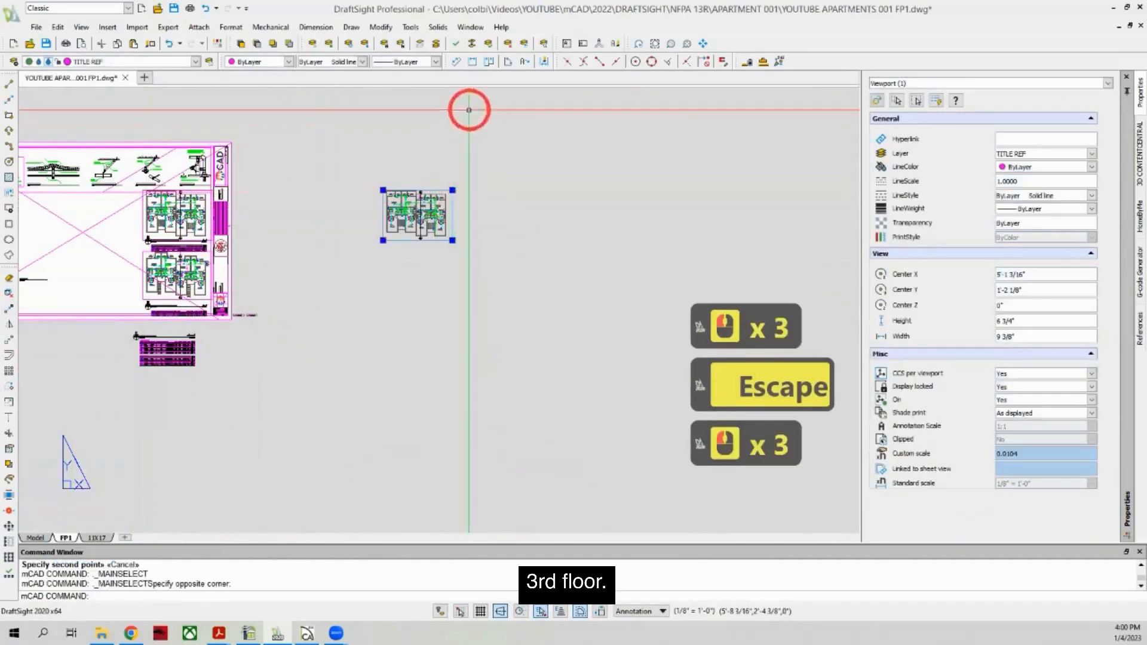
{"action": "left_click", "coordinate": [466, 187]}
{"action": "key", "text": "Escape"}
{"action": "left_click", "coordinate": [453, 185]}
{"action": "left_click", "coordinate": [452, 190]}
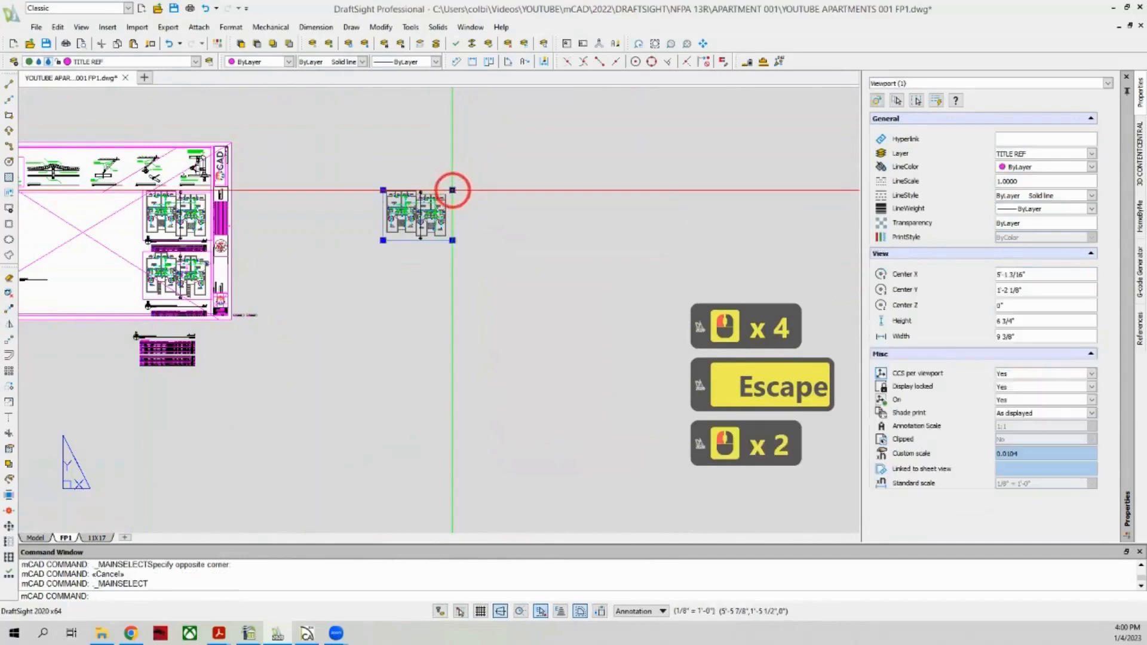
{"action": "left_click", "coordinate": [452, 190]}
{"action": "left_click", "coordinate": [454, 93]}
{"action": "scroll", "coordinate": [364, 371], "scroll_direction": "down", "scroll_amount": 5}
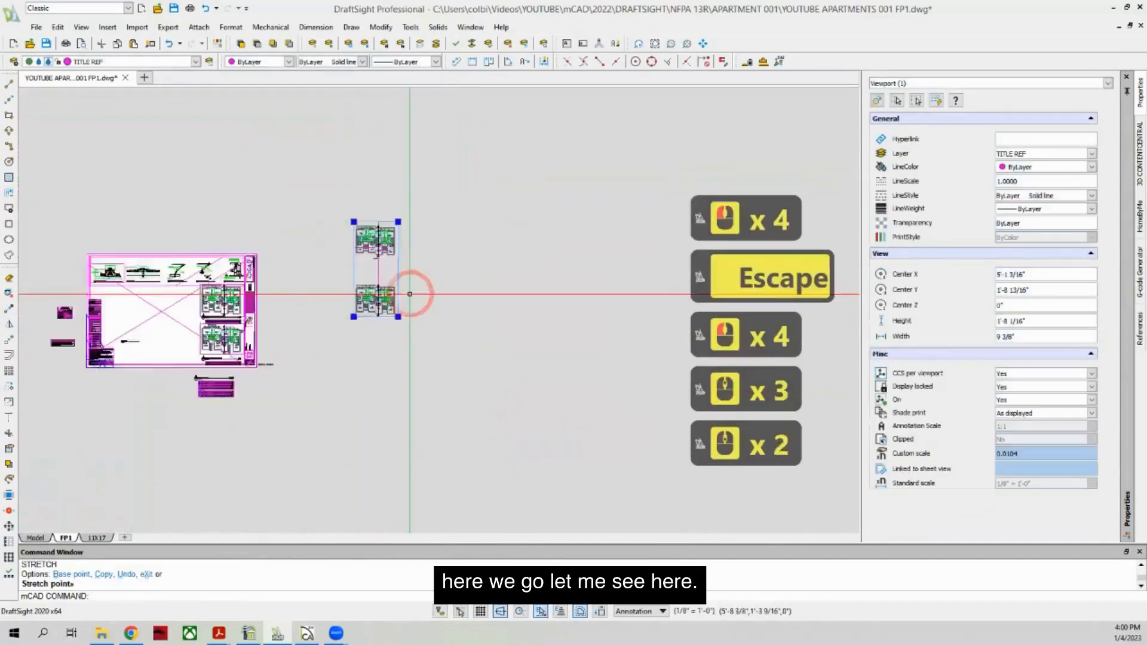
{"action": "scroll", "coordinate": [410, 294], "scroll_direction": "up", "scroll_amount": 4}
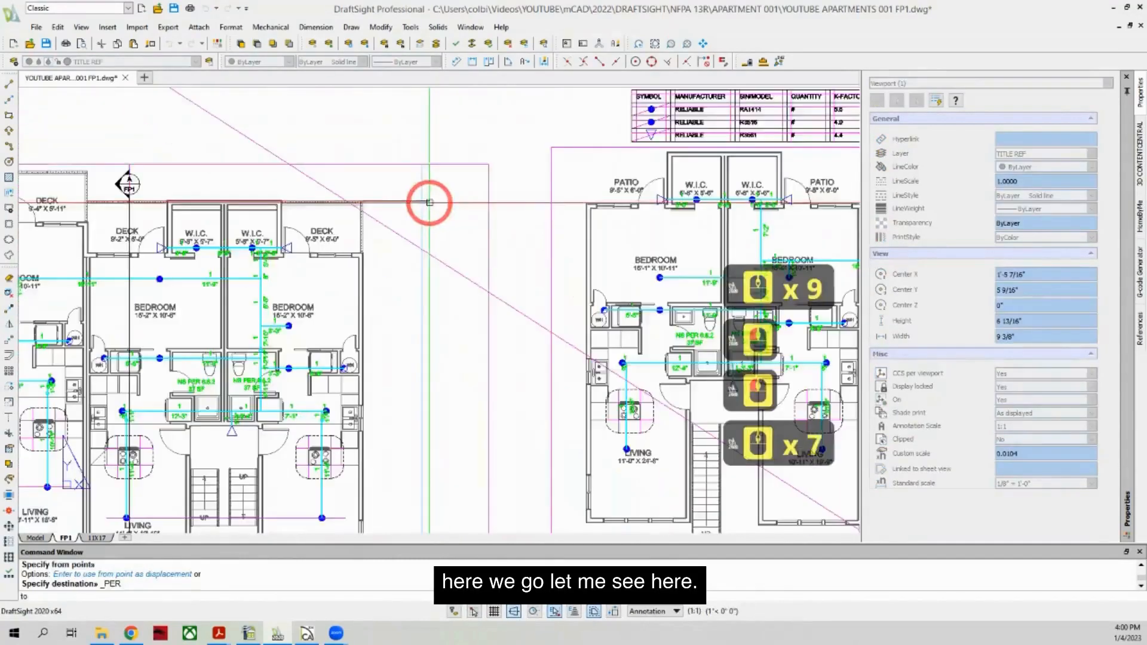
{"action": "scroll", "coordinate": [430, 202], "scroll_direction": "down", "scroll_amount": 3}
{"action": "scroll", "coordinate": [625, 205], "scroll_direction": "up", "scroll_amount": 6}
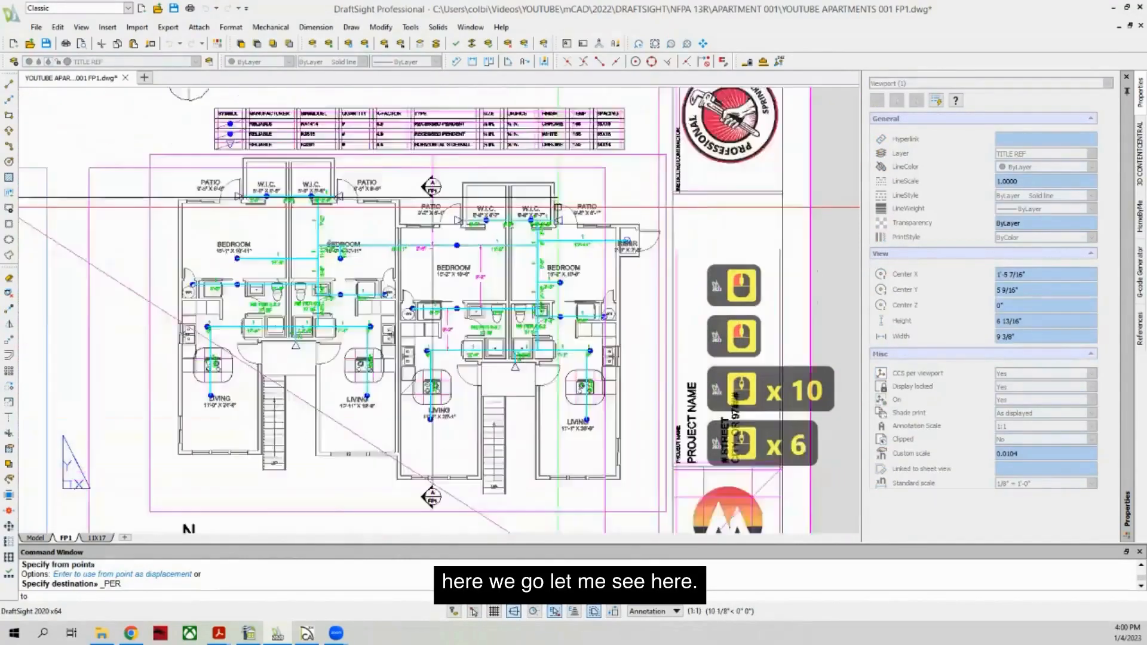
{"action": "scroll", "coordinate": [559, 207], "scroll_direction": "up", "scroll_amount": 4}
{"action": "scroll", "coordinate": [538, 210], "scroll_direction": "down", "scroll_amount": 18}
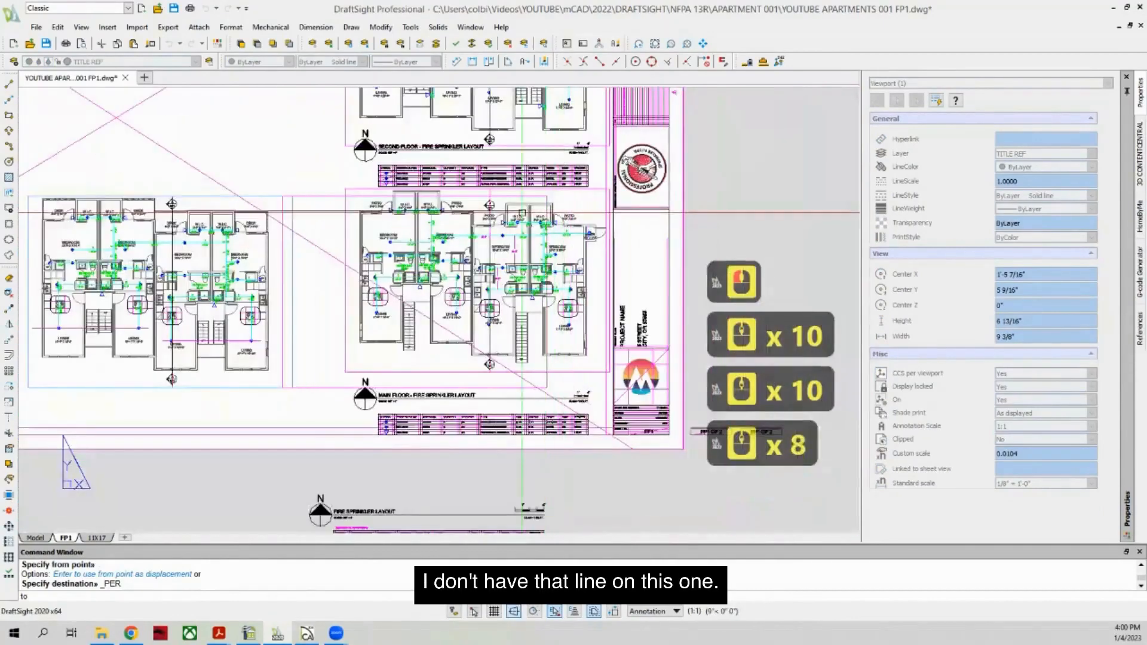
{"action": "key", "text": "Escape"}
Step: Move the third floor viewport so that its plan lines up with the main floor plan beside it
{"action": "scroll", "coordinate": [236, 197], "scroll_direction": "up", "scroll_amount": 10}
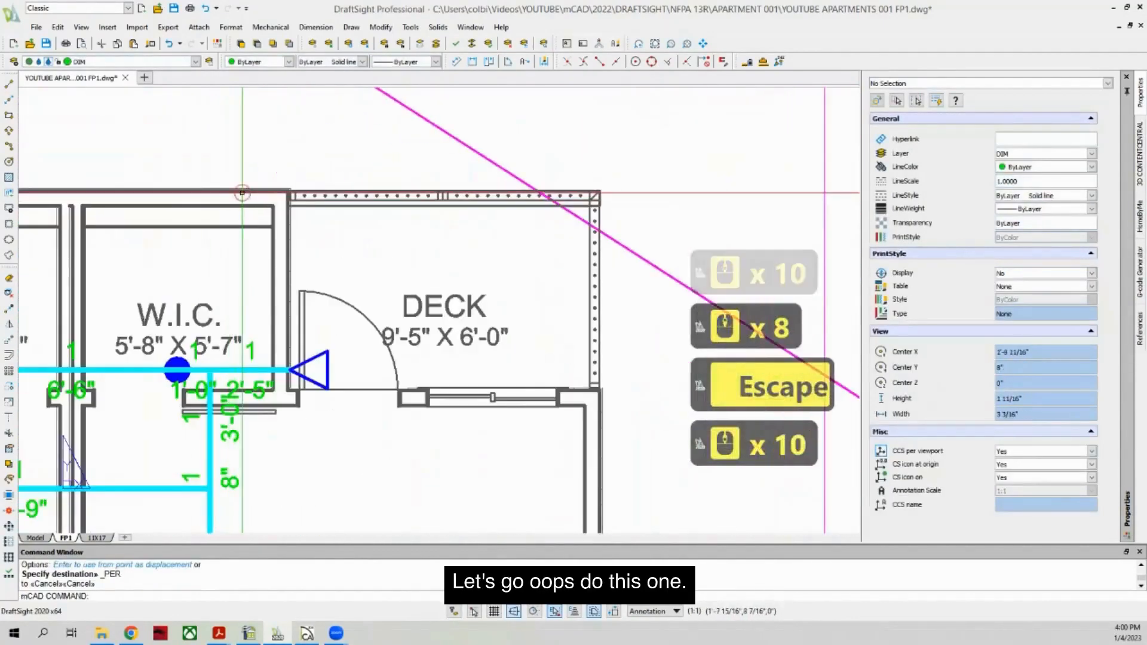
{"action": "scroll", "coordinate": [239, 192], "scroll_direction": "down", "scroll_amount": 7}
{"action": "left_click", "coordinate": [269, 176]}
{"action": "key", "text": "Escape"}
{"action": "left_click", "coordinate": [272, 172]}
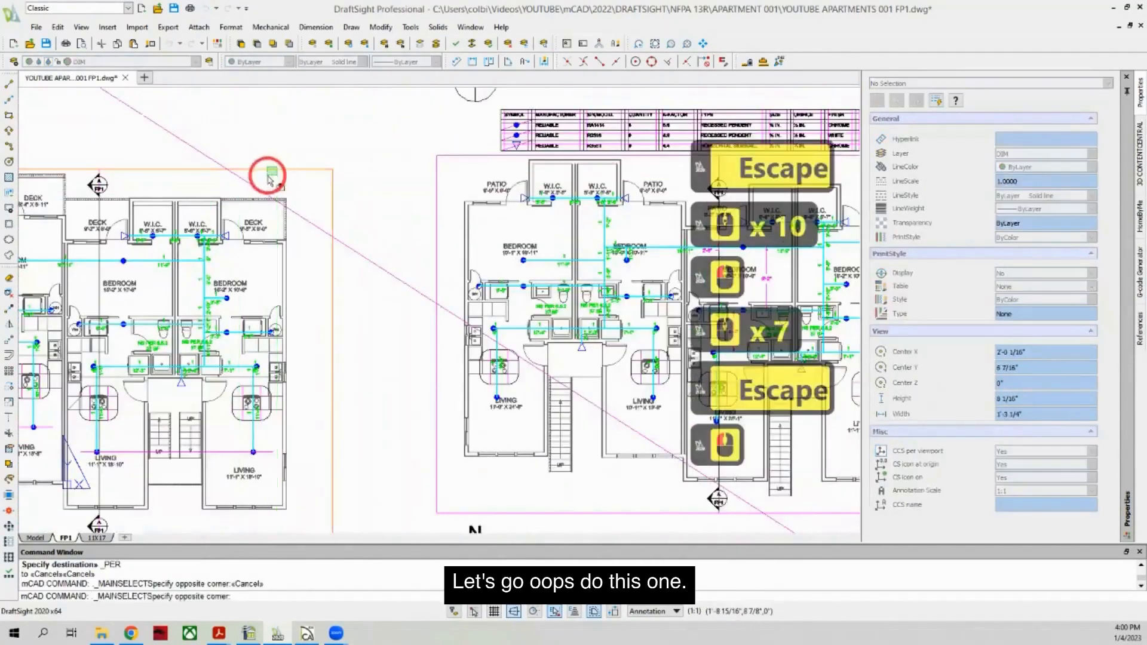
{"action": "left_click", "coordinate": [266, 179]}
{"action": "left_click", "coordinate": [9, 340]}
{"action": "scroll", "coordinate": [217, 175], "scroll_direction": "up", "scroll_amount": 1}
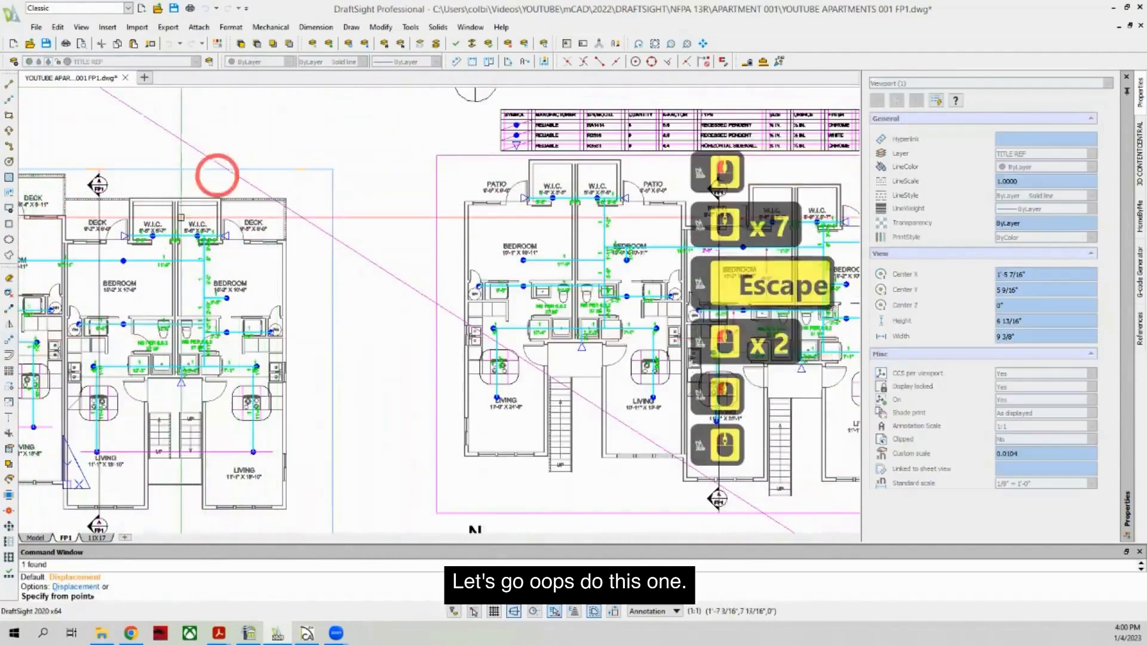
{"action": "scroll", "coordinate": [217, 175], "scroll_direction": "up", "scroll_amount": 14}
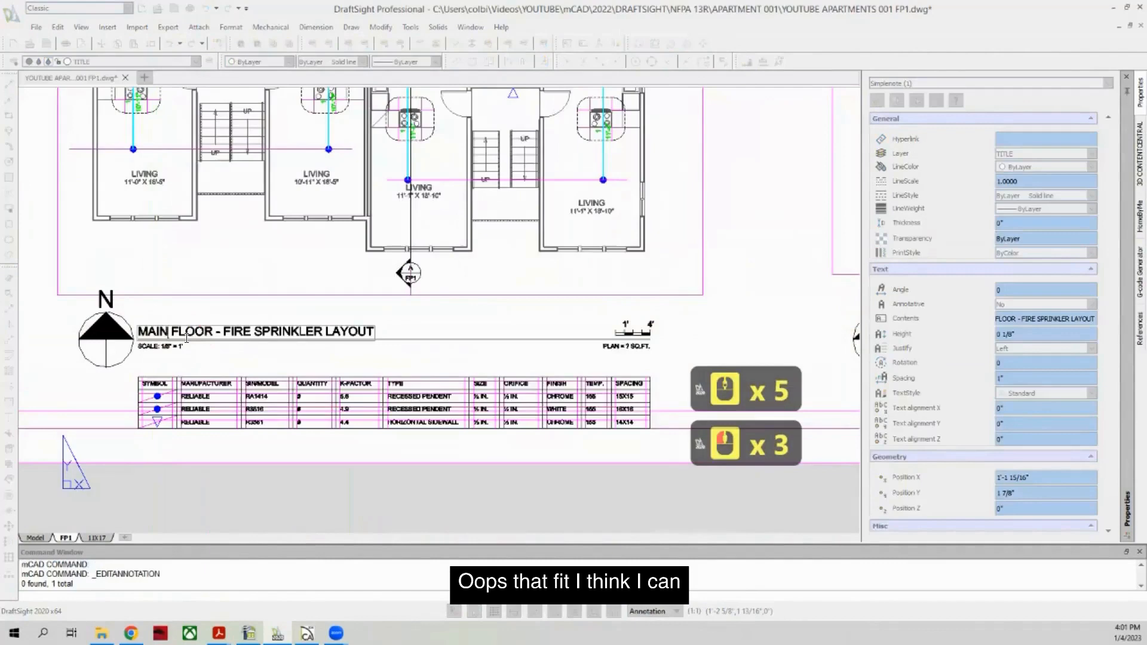
Step: Change the title under the third floor viewport to "THIRD FLOOR - FIRE SPRINKLER LAYOUT"
{"action": "key", "text": "BackSpace"}
{"action": "key", "text": "BackSpace"}
{"action": "key", "text": "BackSpace"}
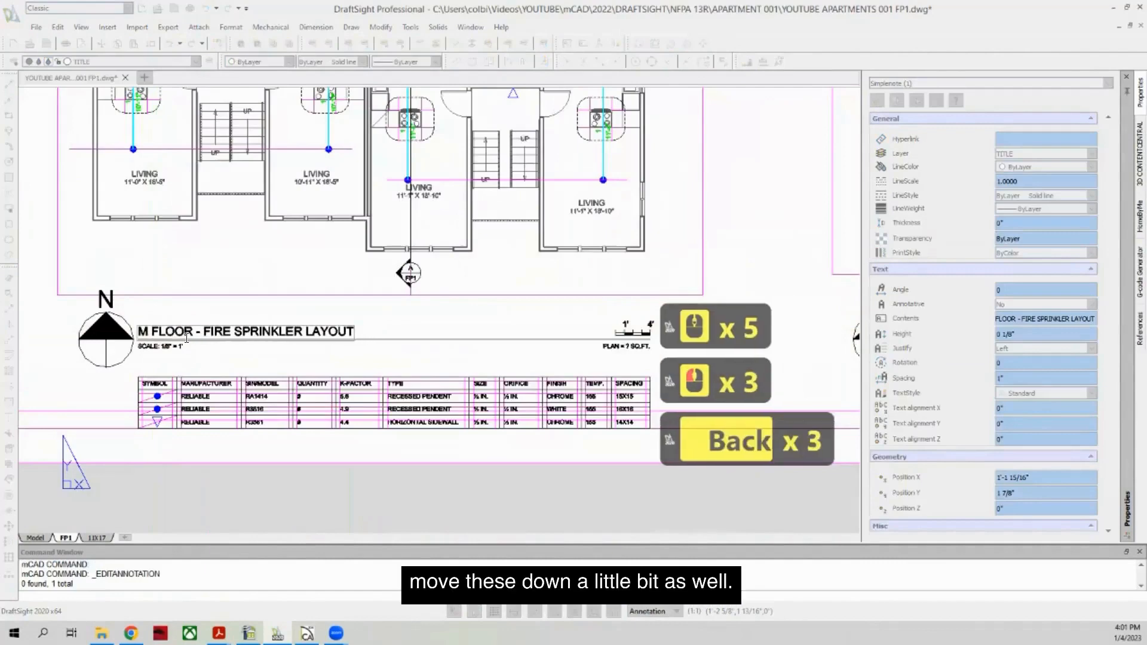
{"action": "type", "text": "THIRD"}
{"action": "left_click", "coordinate": [10, 325]}
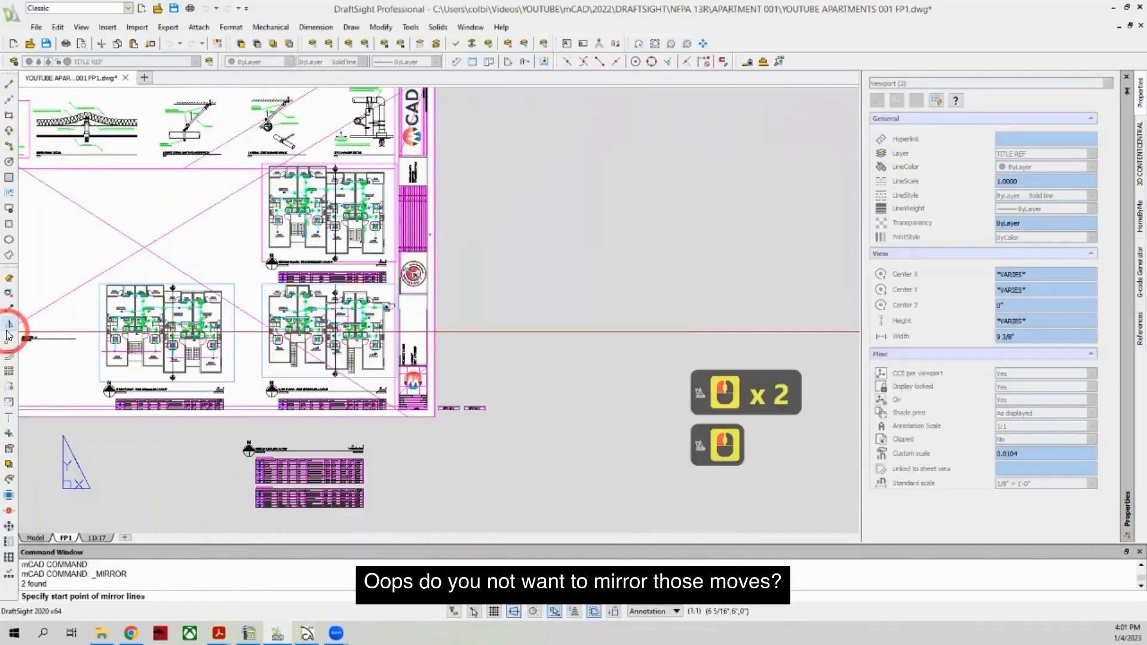
{"action": "key", "text": "Escape"}
{"action": "key", "text": "Escape"}
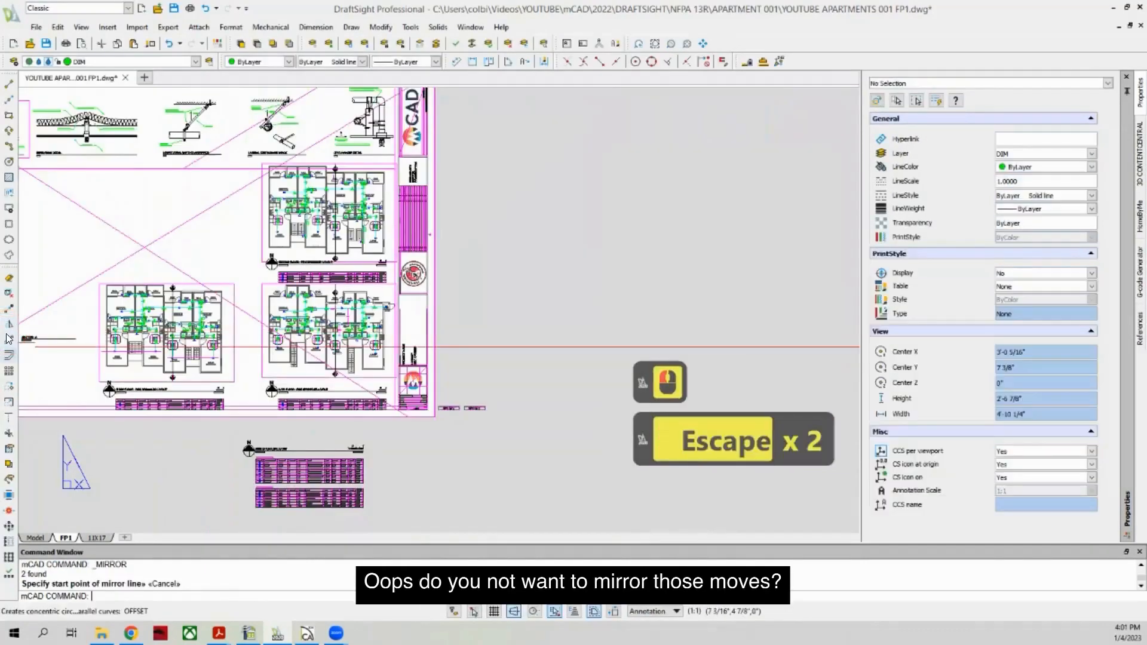
Step: Move the main floor and third floor viewports together slightly down, closer to their titles
{"action": "left_click", "coordinate": [9, 339]}
{"action": "left_click", "coordinate": [269, 343]}
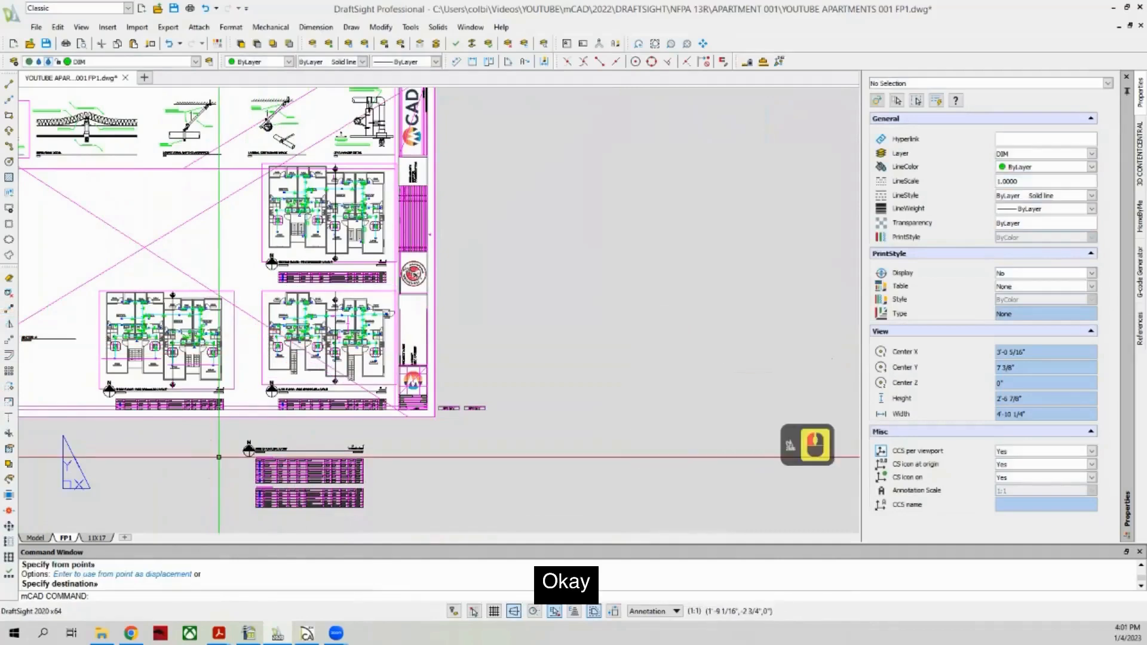
{"action": "middle_click", "coordinate": [421, 450]}
{"action": "middle_click", "coordinate": [420, 450]}
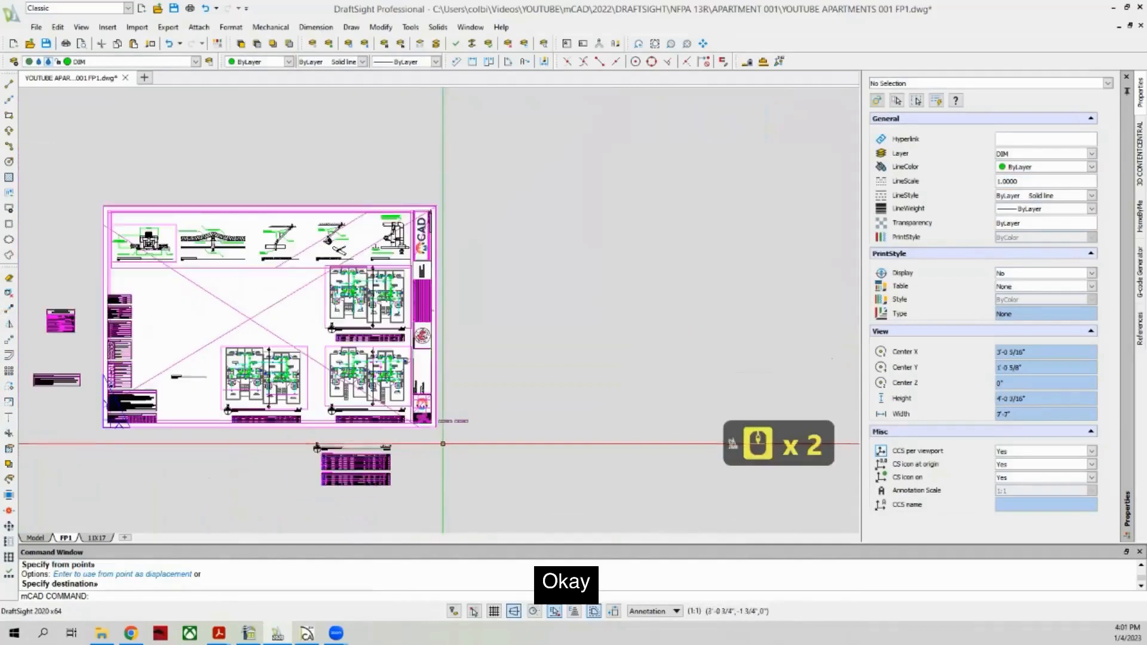
Step: Position the building section viewport beside the second floor plan, shifting it down closer to the "SECTION - A" title
{"action": "scroll", "coordinate": [131, 436], "scroll_direction": "up", "scroll_amount": 1}
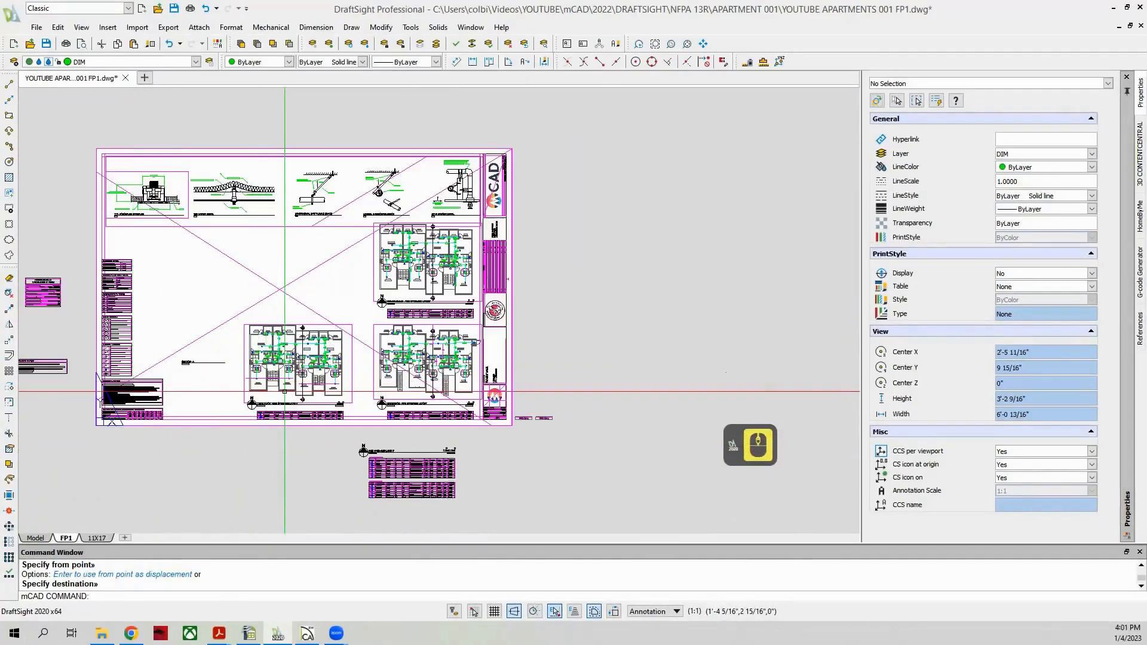
{"action": "scroll", "coordinate": [209, 350], "scroll_direction": "up", "scroll_amount": 4}
{"action": "scroll", "coordinate": [209, 349], "scroll_direction": "down", "scroll_amount": 3}
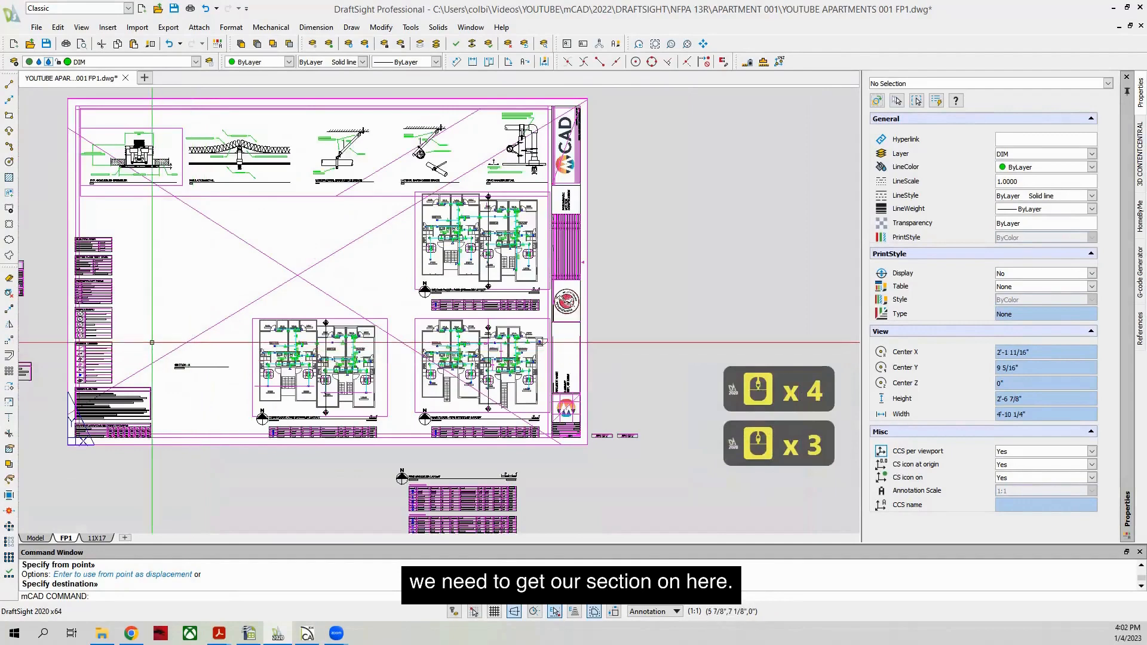
{"action": "left_click", "coordinate": [287, 320]}
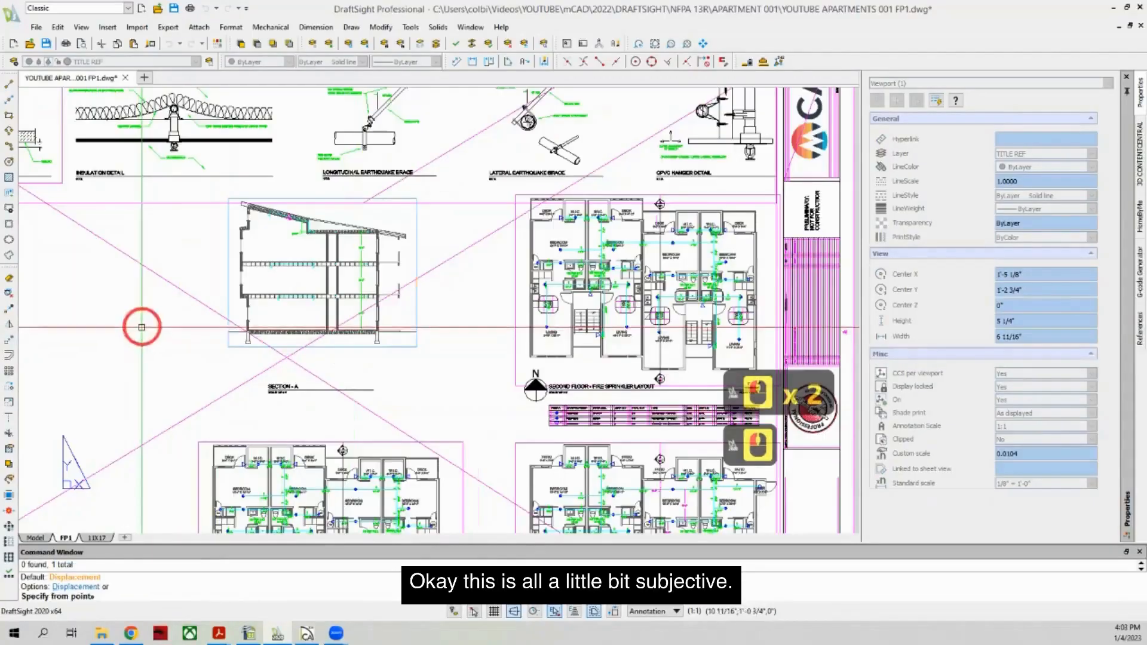
{"action": "left_click", "coordinate": [141, 328]}
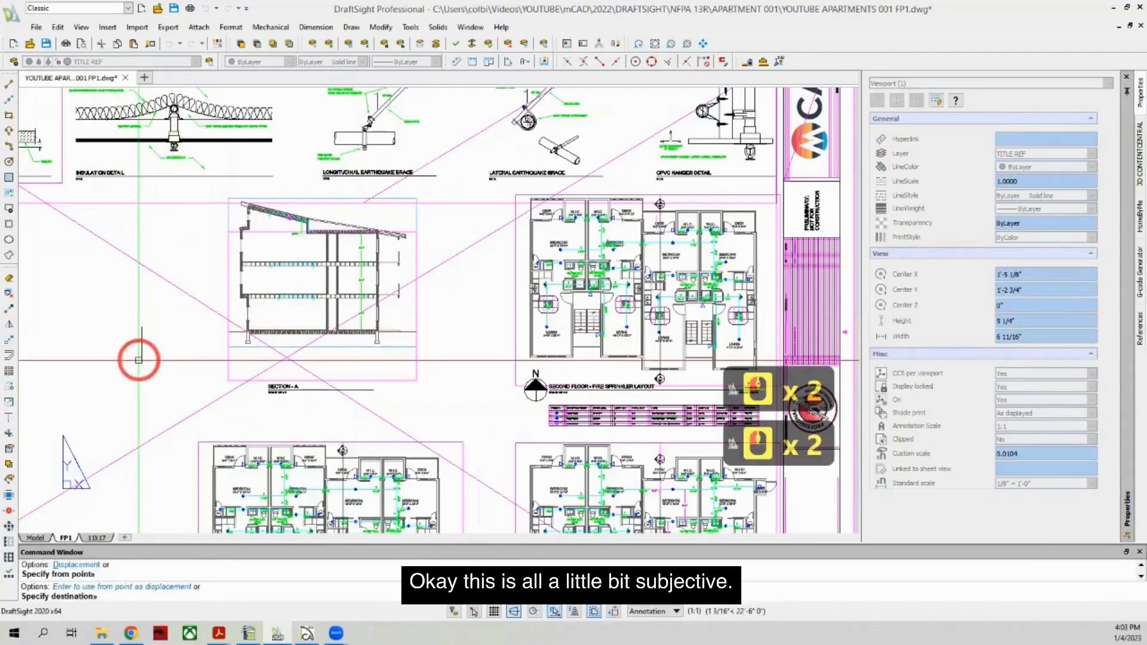
{"action": "left_click", "coordinate": [139, 359]}
Step: Copy the finished main floor viewport horizontally into the empty space beyond the title block
{"action": "scroll", "coordinate": [246, 374], "scroll_direction": "down", "scroll_amount": 3}
{"action": "scroll", "coordinate": [278, 362], "scroll_direction": "down", "scroll_amount": 5}
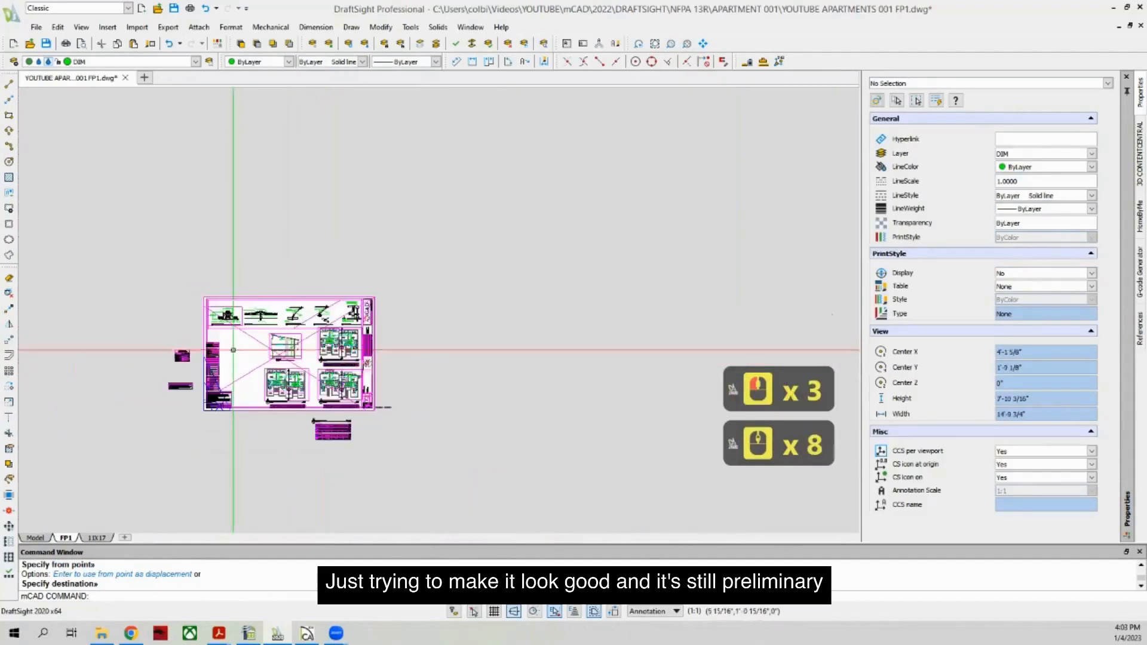
{"action": "scroll", "coordinate": [280, 364], "scroll_direction": "up", "scroll_amount": 2}
{"action": "scroll", "coordinate": [282, 365], "scroll_direction": "down", "scroll_amount": 2}
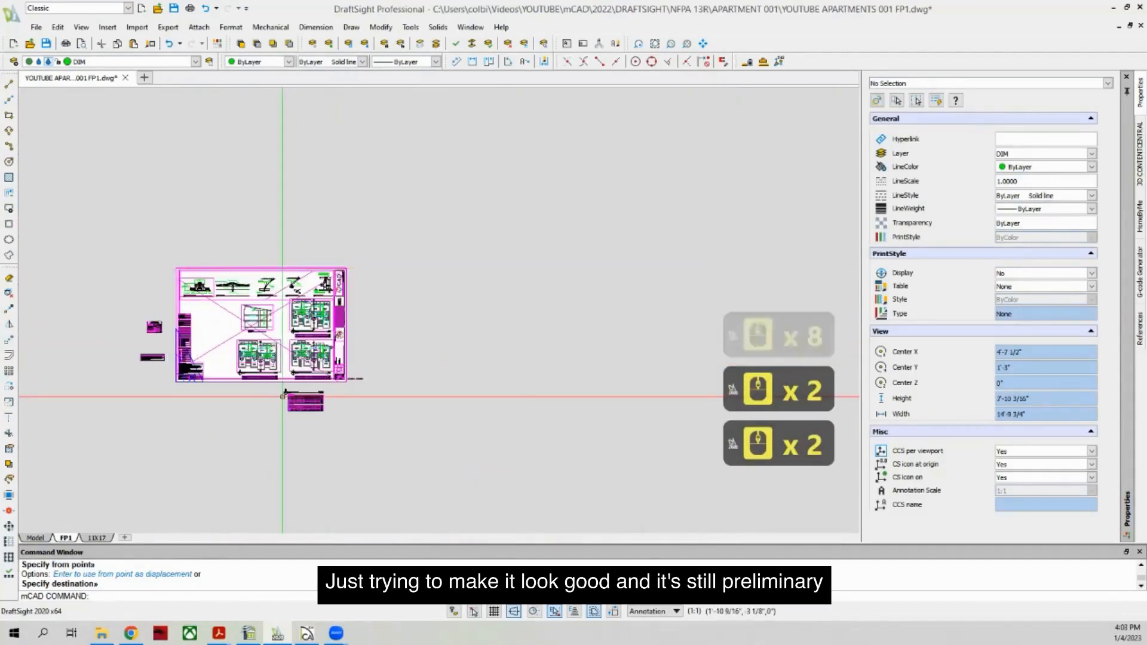
{"action": "scroll", "coordinate": [251, 353], "scroll_direction": "up", "scroll_amount": 1}
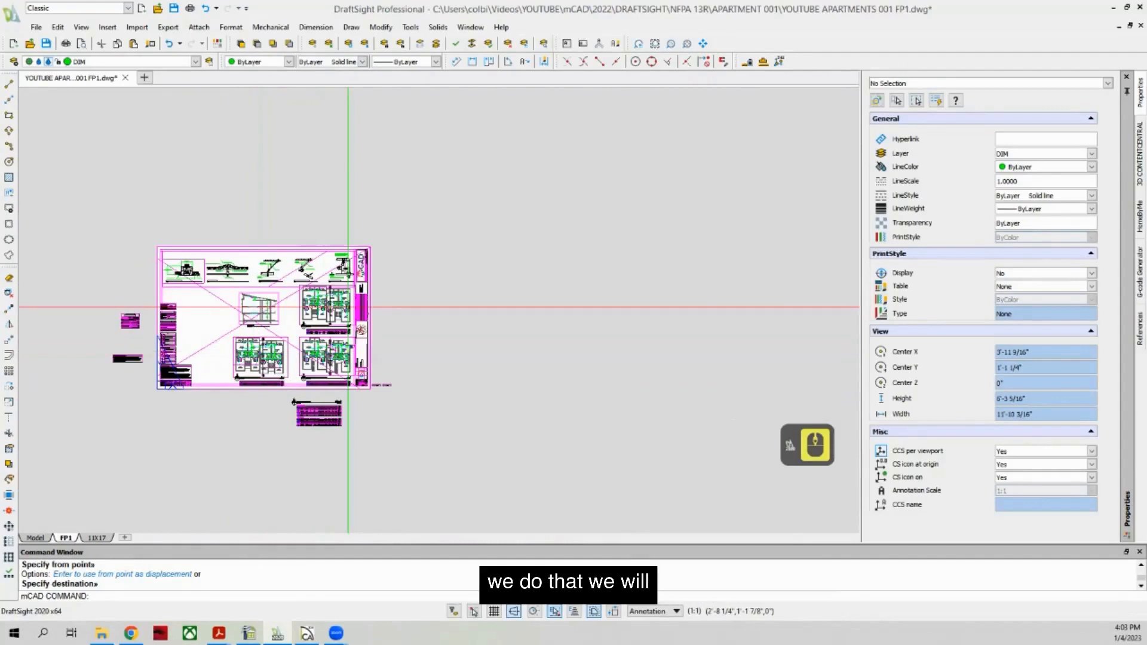
{"action": "left_click", "coordinate": [287, 325]}
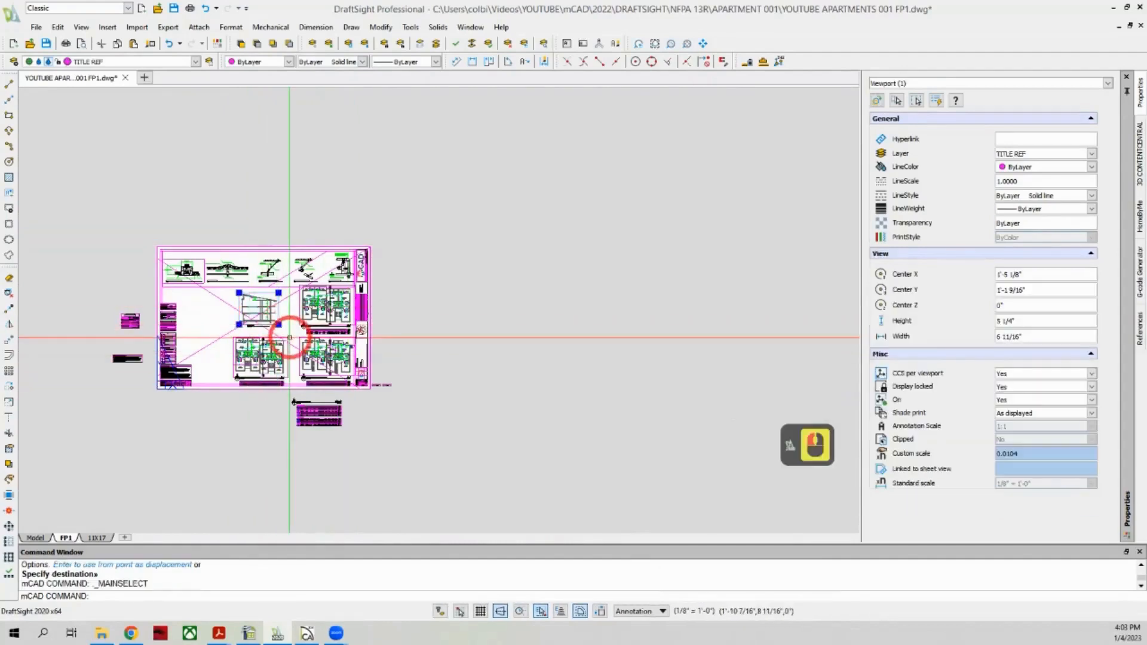
{"action": "key", "text": "Escape"}
{"action": "left_click", "coordinate": [299, 361]}
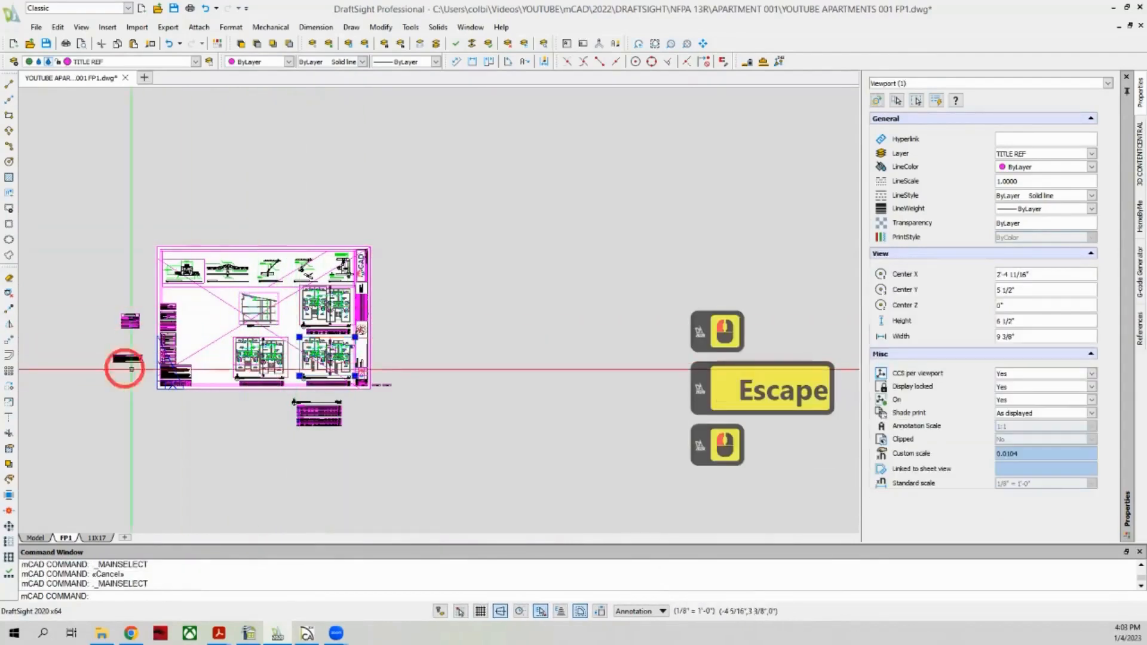
{"action": "left_click", "coordinate": [10, 308]}
{"action": "scroll", "coordinate": [289, 417], "scroll_direction": "down", "scroll_amount": 3}
{"action": "scroll", "coordinate": [204, 402], "scroll_direction": "up", "scroll_amount": 3}
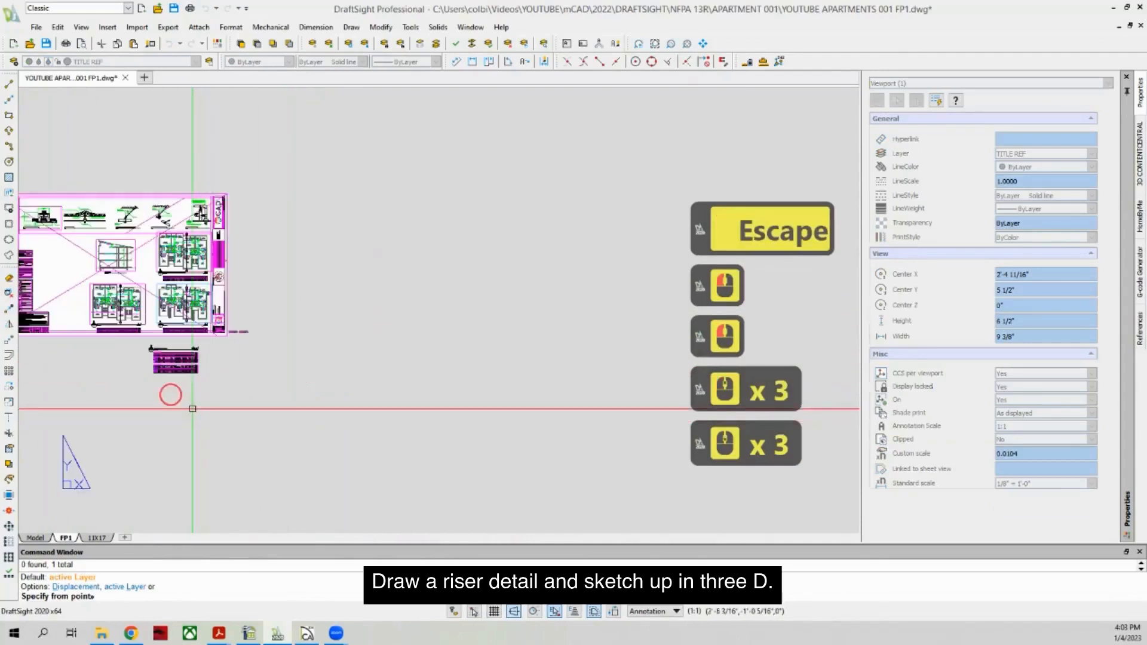
{"action": "left_click", "coordinate": [197, 397]}
{"action": "left_click", "coordinate": [389, 399]}
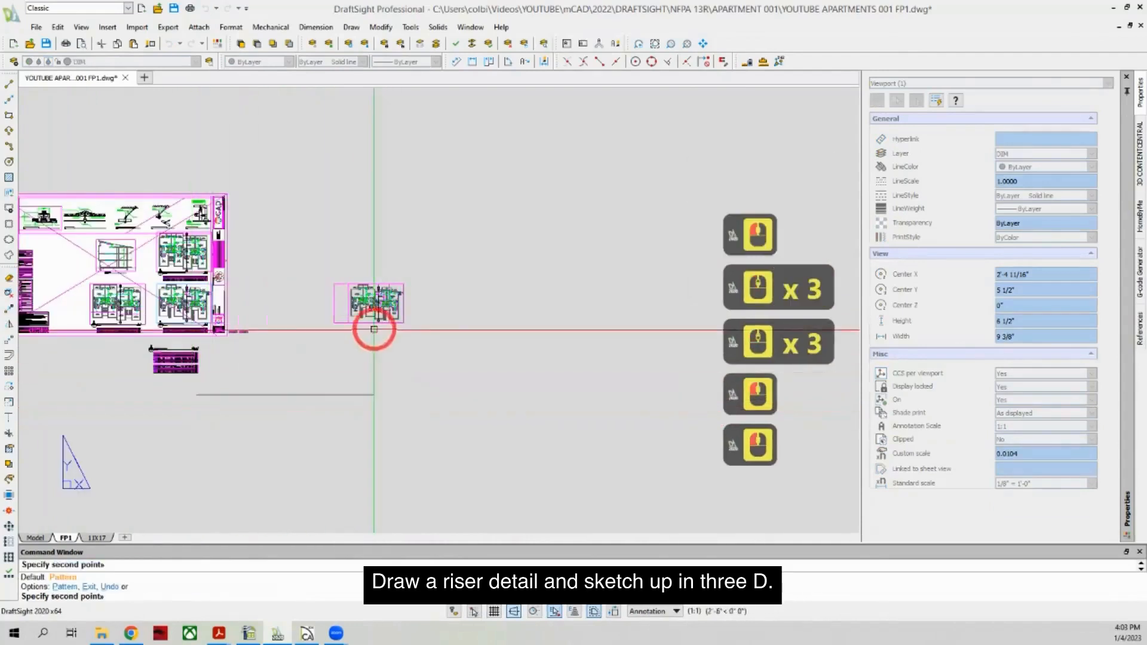
{"action": "key", "text": "Escape"}
Step: Widen the new main floor viewport copy to about 3'-0" so that it takes in the neighbouring site plan building
{"action": "left_click", "coordinate": [410, 321]}
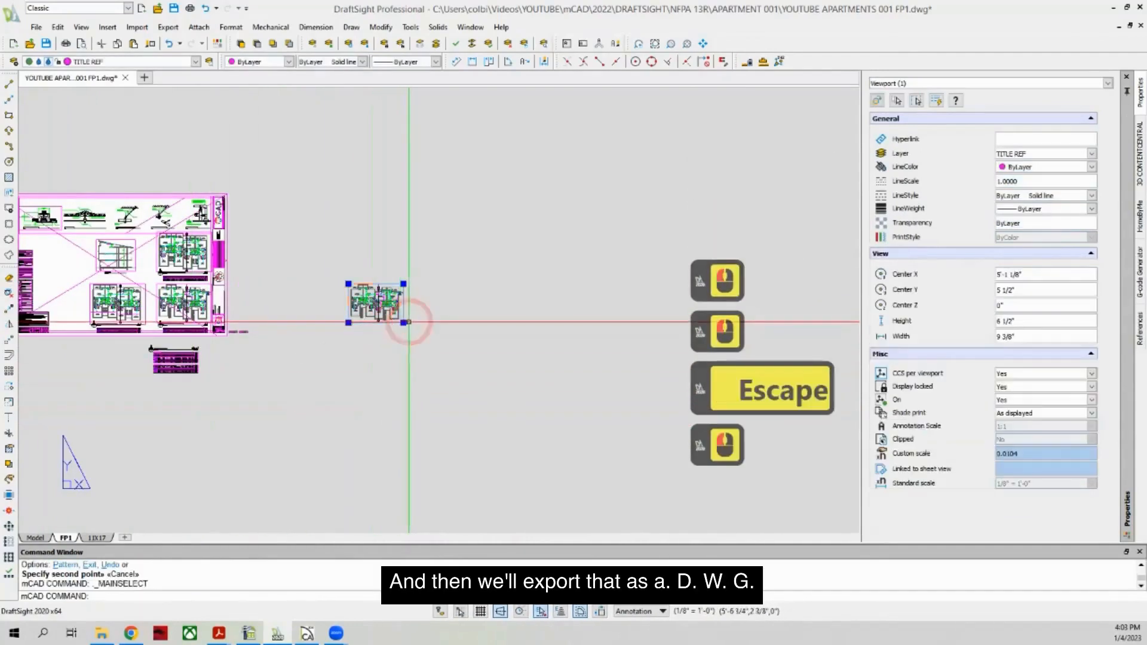
{"action": "left_click", "coordinate": [406, 323]}
{"action": "key", "text": "Escape"}
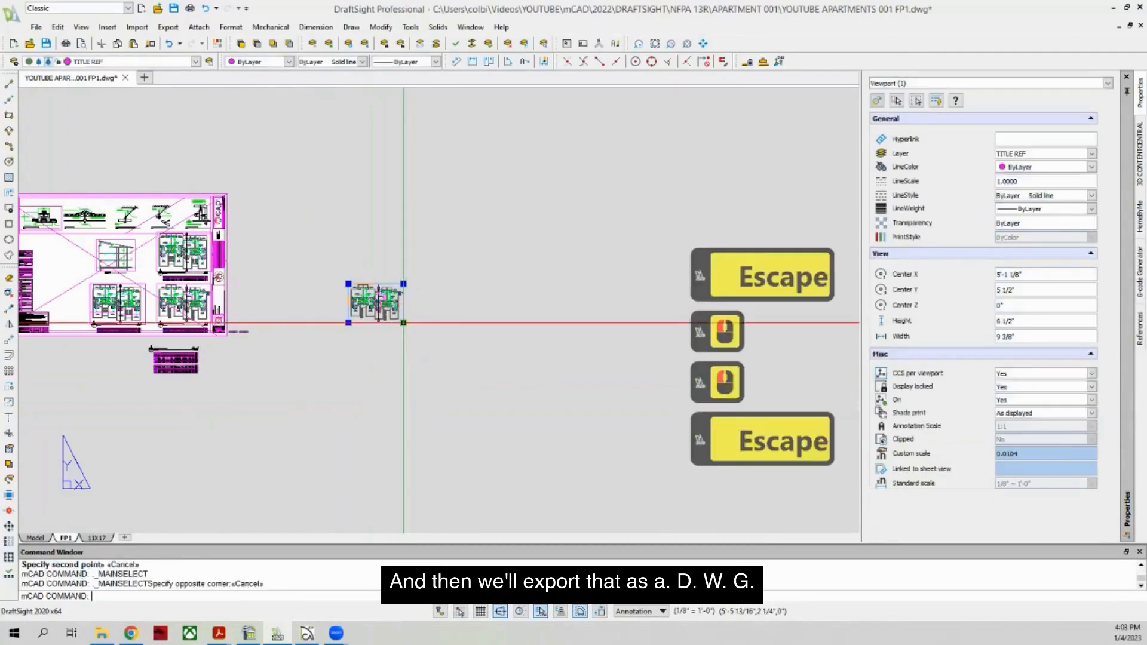
{"action": "left_click", "coordinate": [403, 322]}
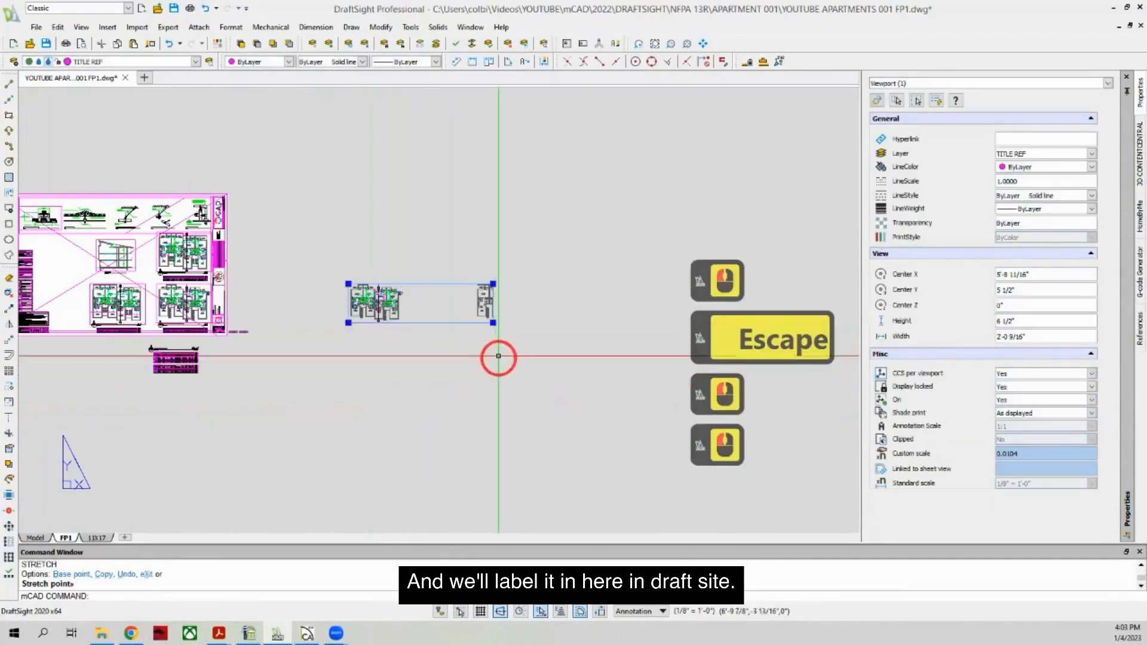
{"action": "left_click", "coordinate": [561, 340]}
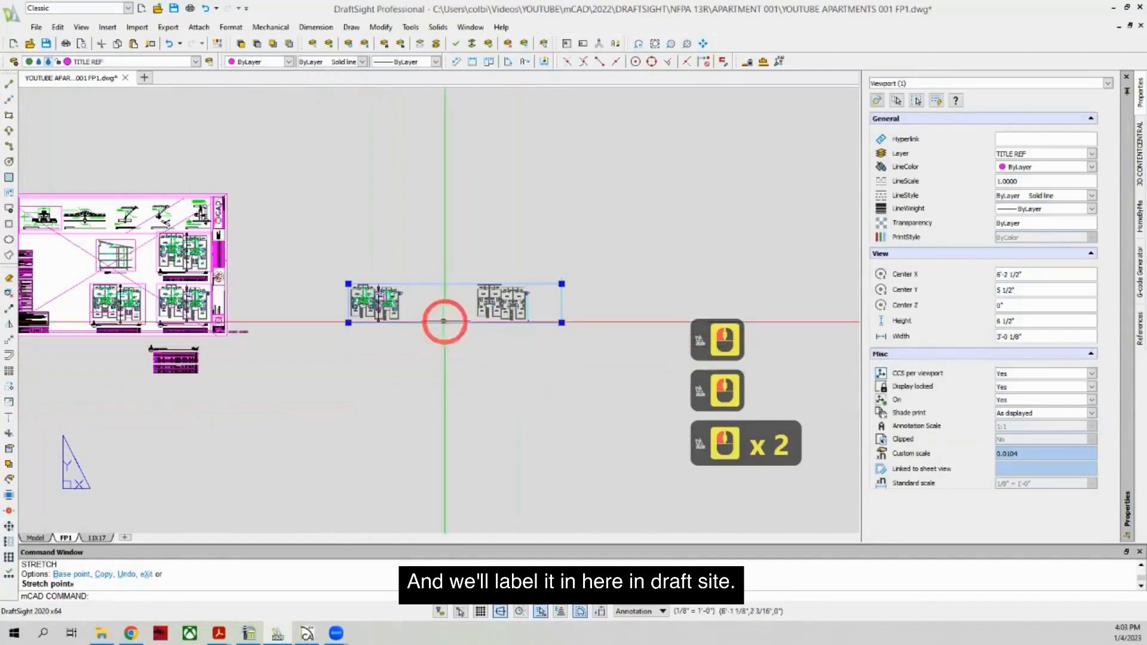
Step: Crop the widened viewport to the site plan and extend it down past the hydrant and street, about 1'-9" wide by 1'-2" high
{"action": "left_click", "coordinate": [349, 322]}
{"action": "left_click", "coordinate": [435, 408]}
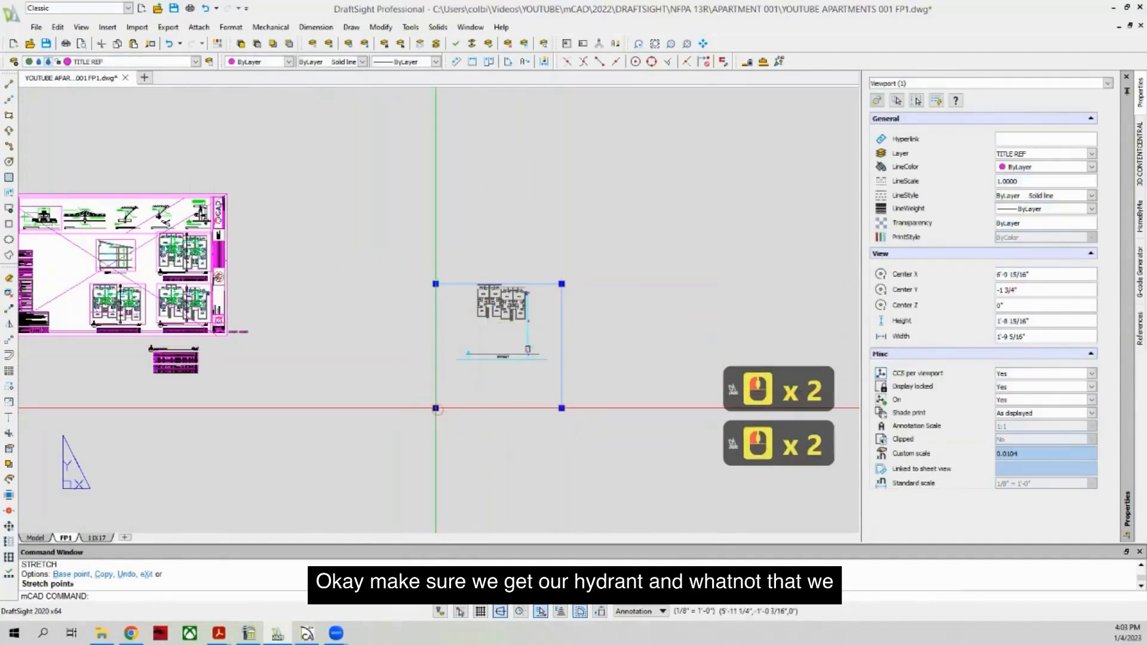
{"action": "left_click", "coordinate": [435, 408]}
{"action": "left_click", "coordinate": [449, 366]}
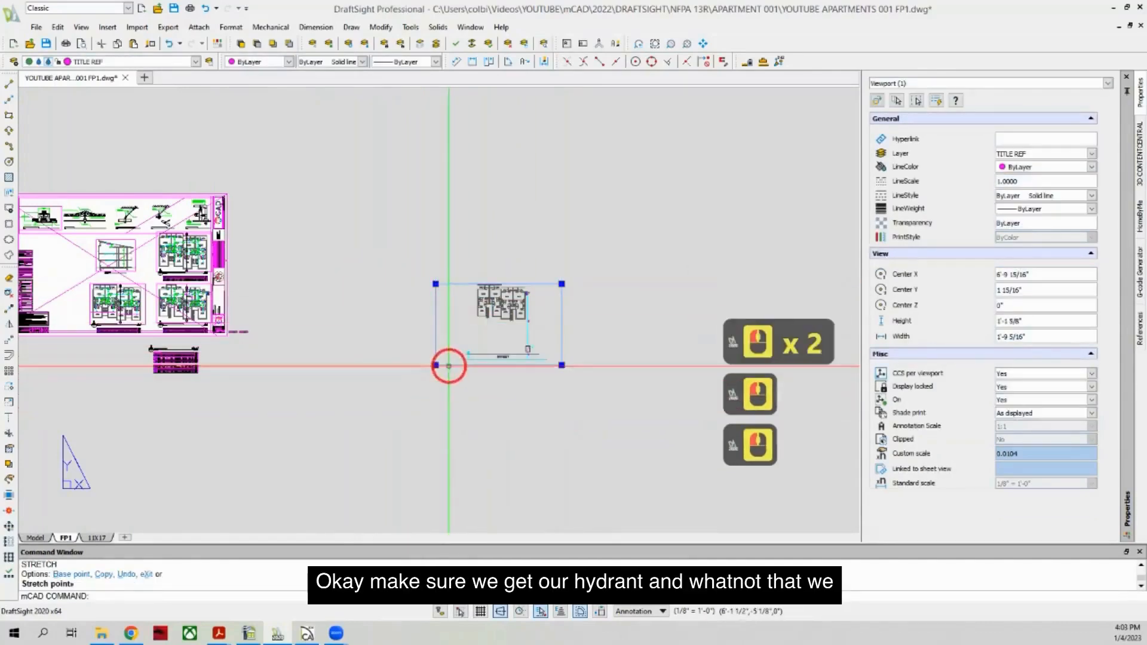
Step: Pull in both sides of the site plan viewport around the building, hydrant and street, leaving it about 1'-1 3/4" wide
{"action": "scroll", "coordinate": [448, 366], "scroll_direction": "up", "scroll_amount": 6}
{"action": "left_click", "coordinate": [374, 366]}
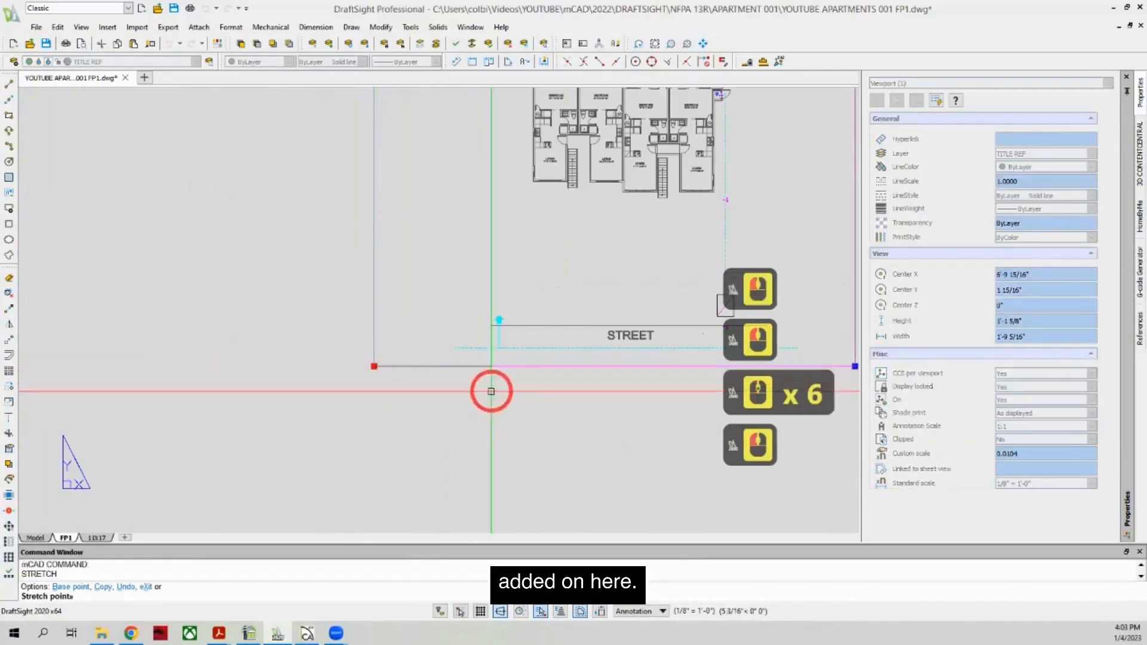
{"action": "left_click", "coordinate": [472, 391]}
{"action": "scroll", "coordinate": [414, 345], "scroll_direction": "down", "scroll_amount": 3}
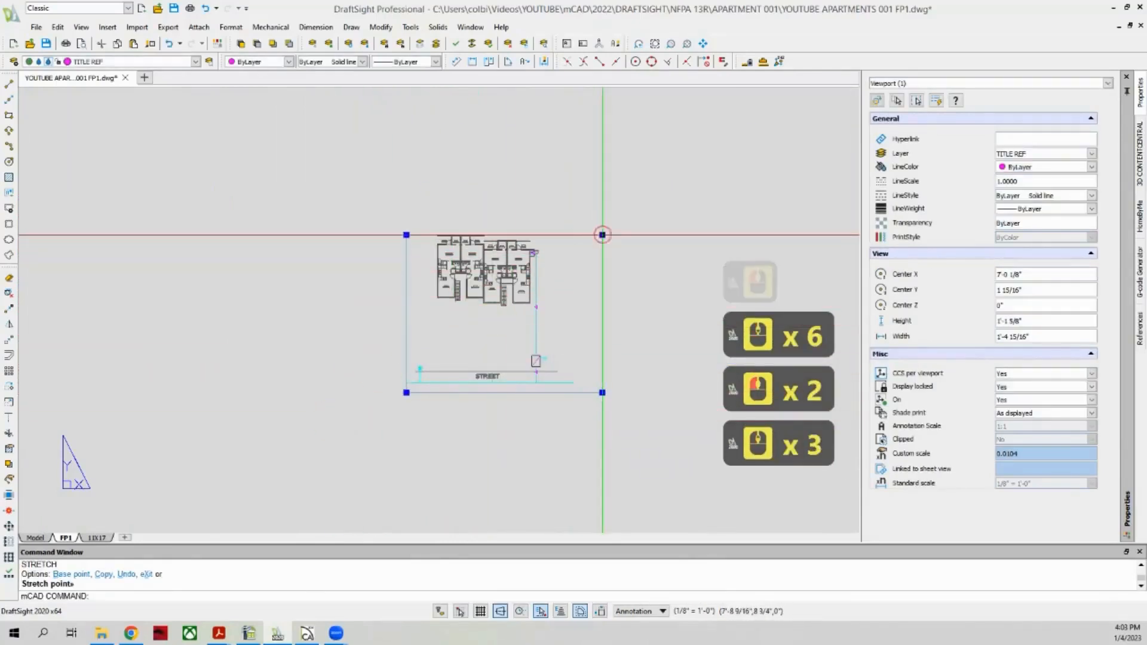
{"action": "left_click", "coordinate": [602, 235]}
{"action": "left_click", "coordinate": [562, 227]}
Step: Unlock the site plan viewport's display and set its standard scale to 1/16" = 1'-0"
{"action": "scroll", "coordinate": [417, 276], "scroll_direction": "down", "scroll_amount": 6}
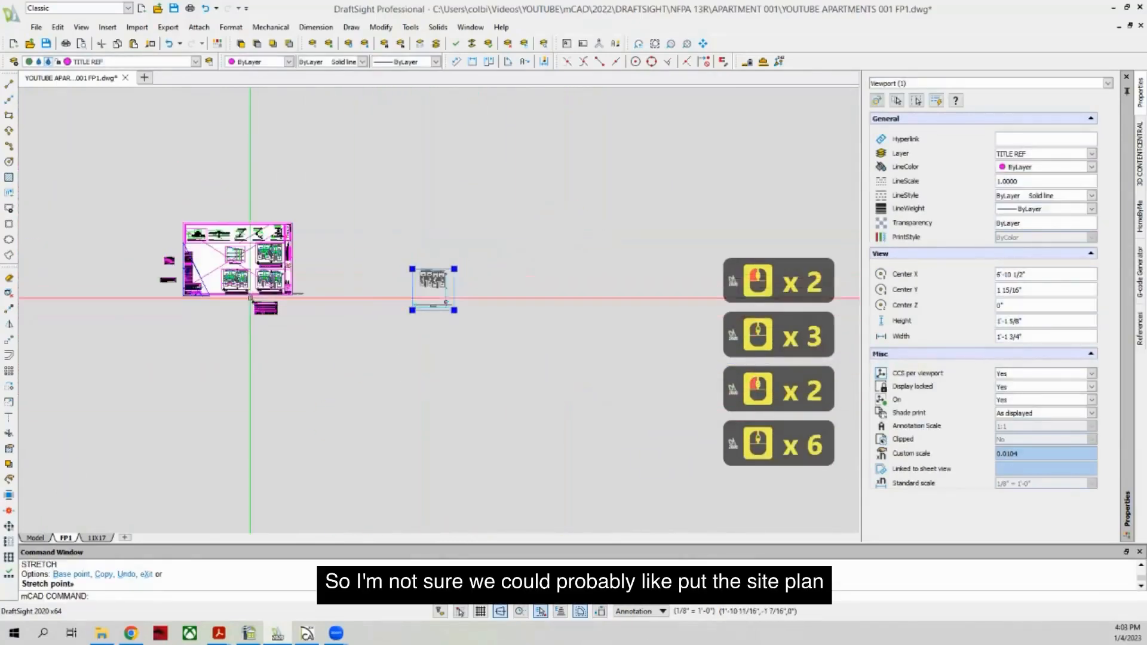
{"action": "scroll", "coordinate": [250, 298], "scroll_direction": "up", "scroll_amount": 5}
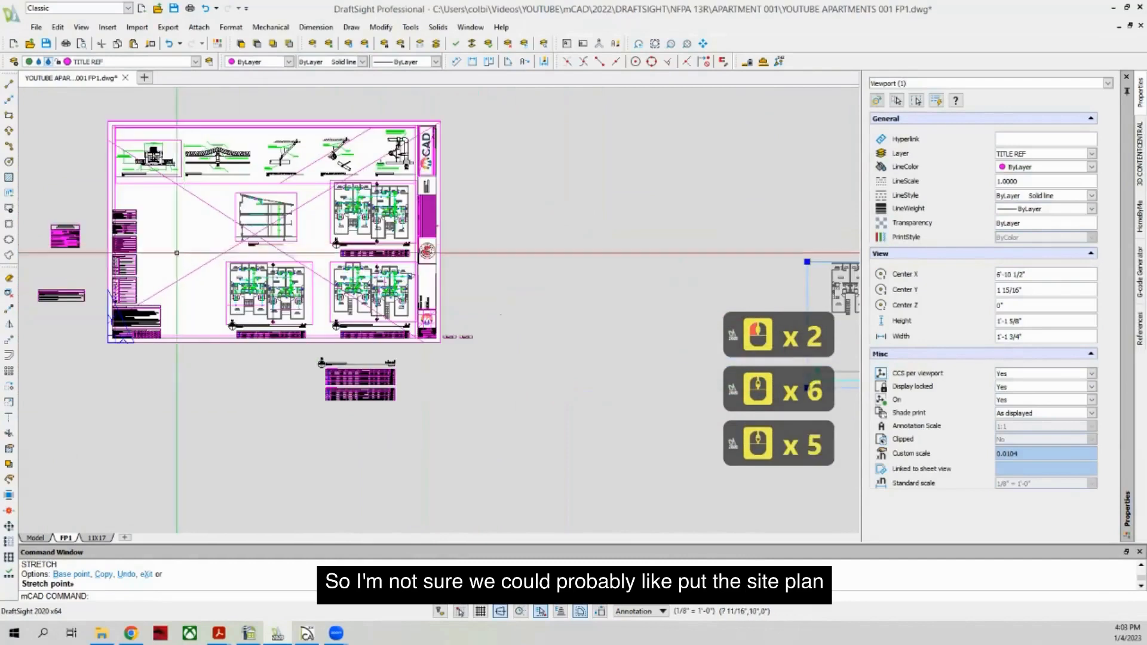
{"action": "scroll", "coordinate": [103, 287], "scroll_direction": "down", "scroll_amount": 1}
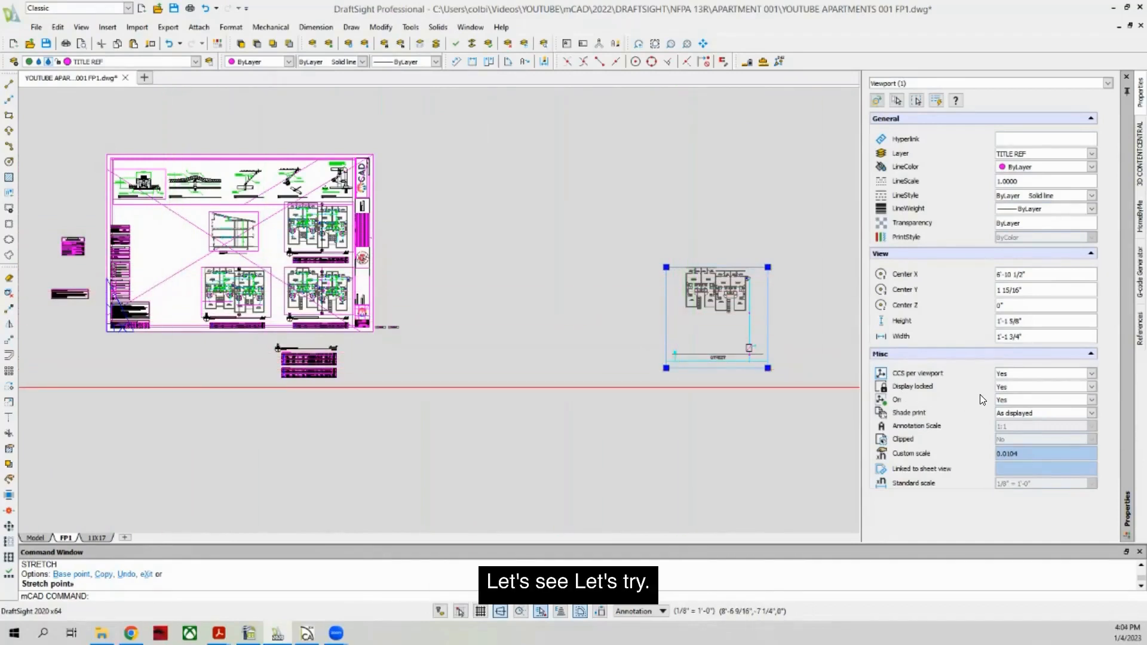
{"action": "left_click", "coordinate": [1018, 454]}
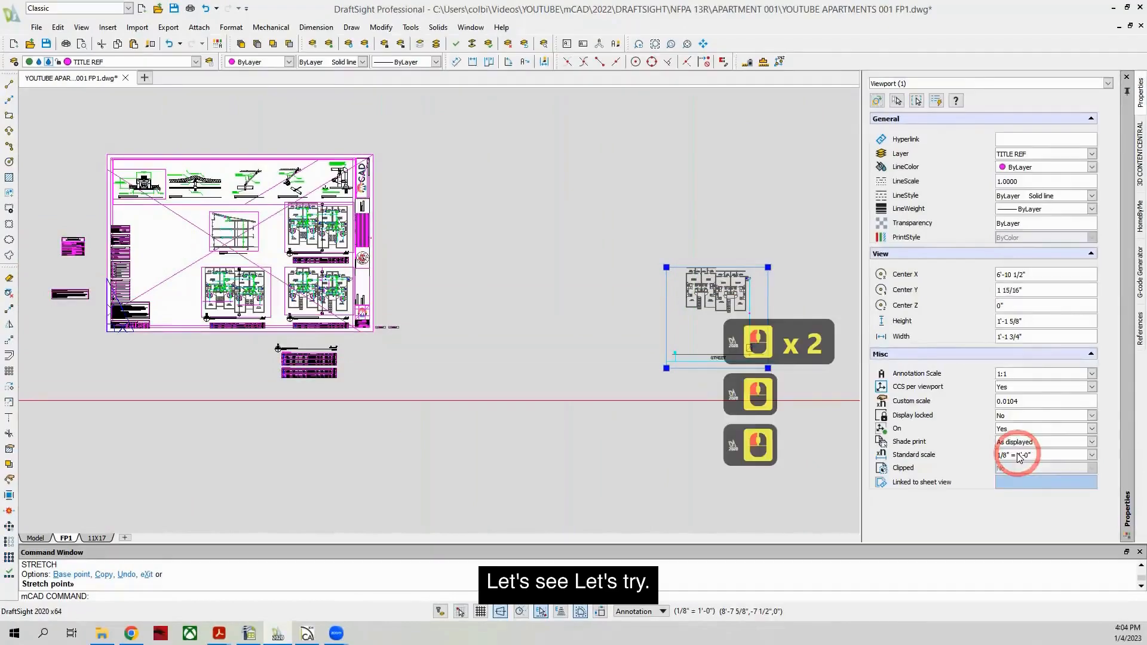
{"action": "left_click", "coordinate": [1017, 454]}
{"action": "left_click", "coordinate": [1017, 454]}
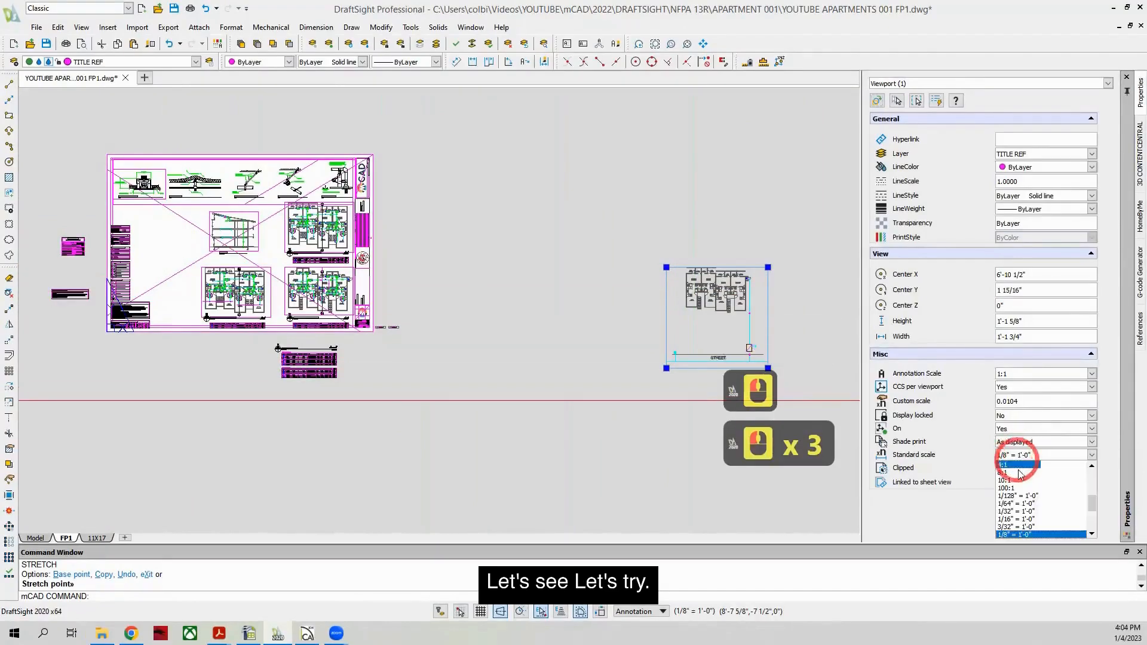
{"action": "left_click", "coordinate": [1023, 519]}
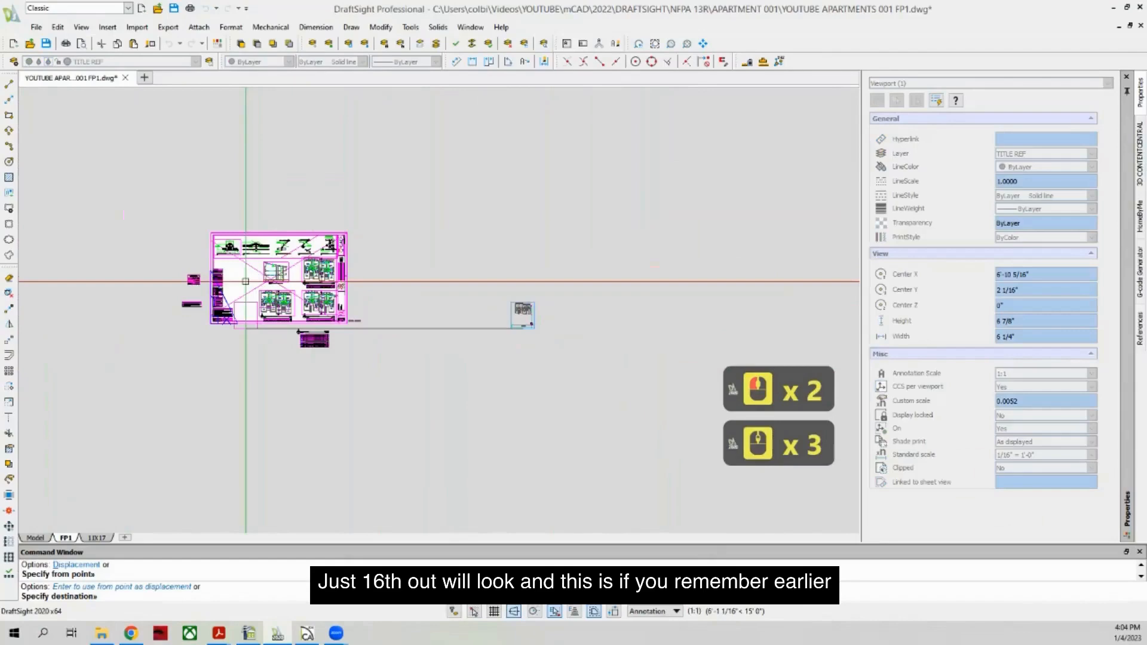
Step: Move the reduced site plan viewport, with Ortho off, onto the sheet between the legend column and the building section
{"action": "scroll", "coordinate": [244, 287], "scroll_direction": "up", "scroll_amount": 4}
{"action": "key", "text": "F8"}
{"action": "scroll", "coordinate": [239, 299], "scroll_direction": "up", "scroll_amount": 4}
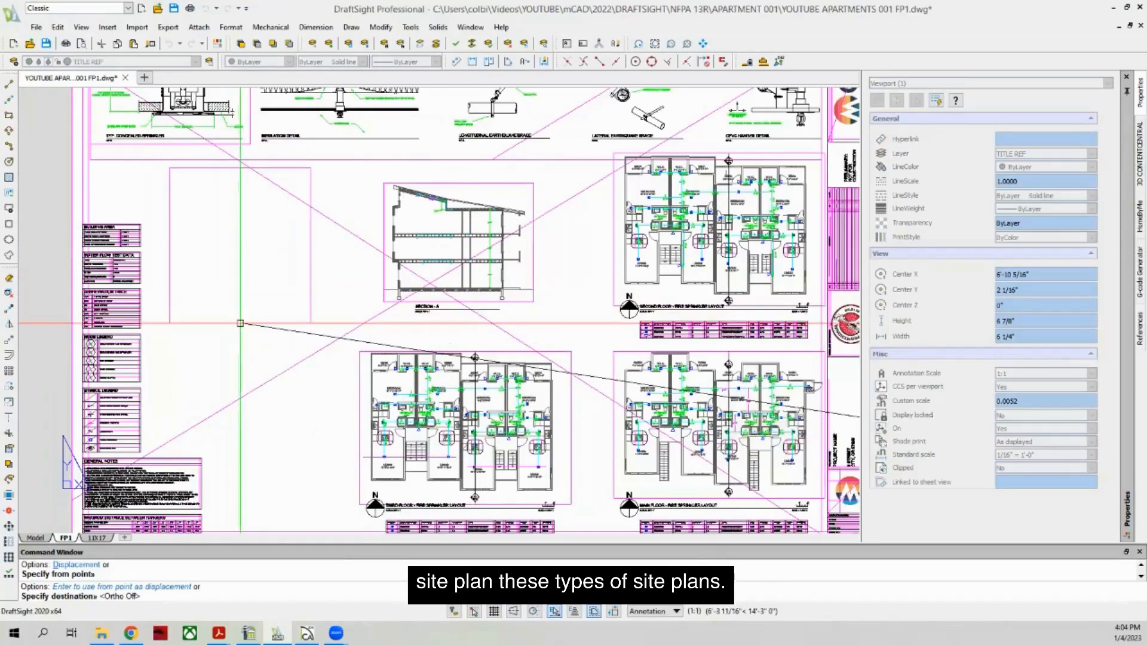
{"action": "left_click", "coordinate": [238, 325]}
{"action": "scroll", "coordinate": [223, 310], "scroll_direction": "down", "scroll_amount": 2}
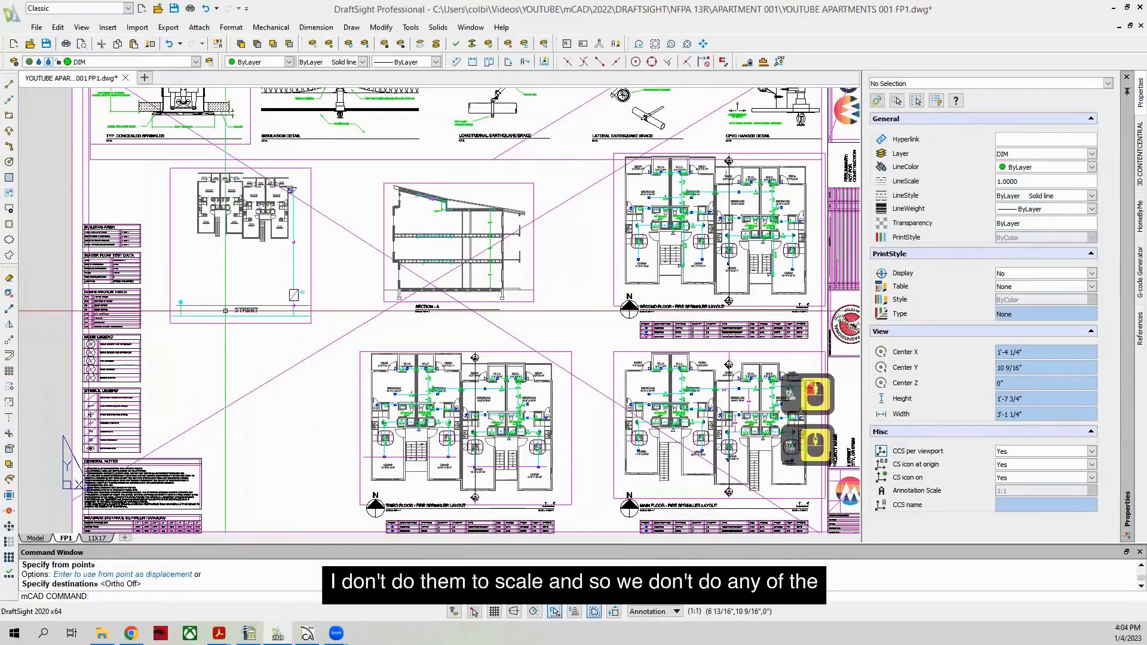
Step: Examine the placed site plan viewport and its hydrant and street area against the neighbouring section and the overall sheet layout
{"action": "scroll", "coordinate": [227, 305], "scroll_direction": "up", "scroll_amount": 1}
{"action": "scroll", "coordinate": [205, 303], "scroll_direction": "down", "scroll_amount": 3}
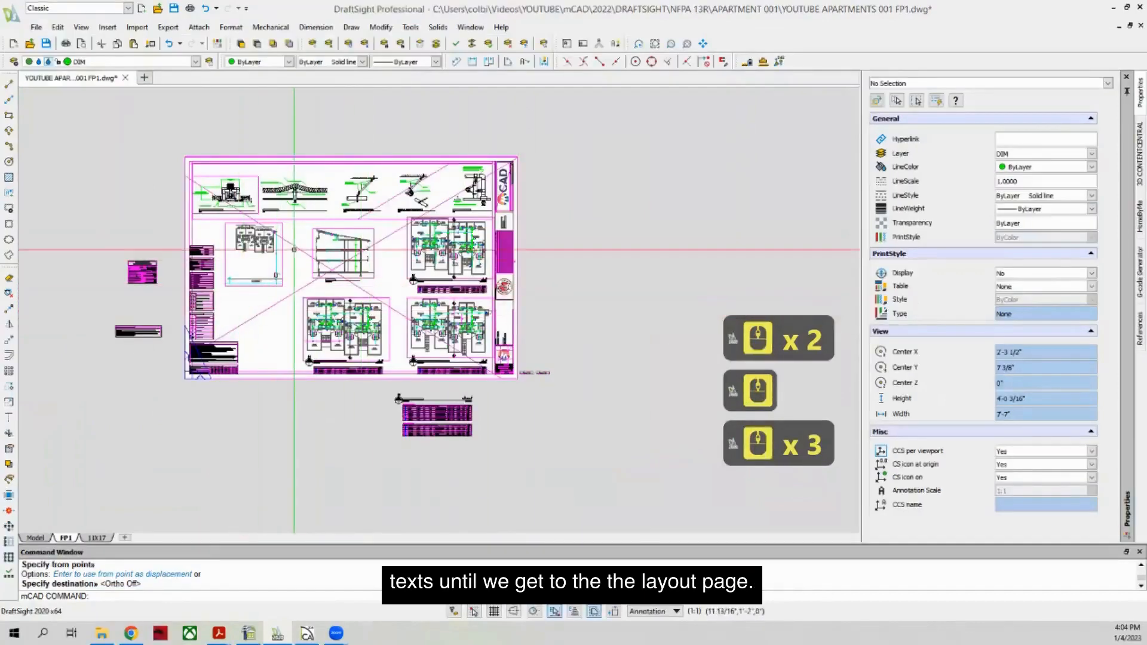
{"action": "scroll", "coordinate": [234, 239], "scroll_direction": "down", "scroll_amount": 1}
{"action": "scroll", "coordinate": [161, 244], "scroll_direction": "up", "scroll_amount": 4}
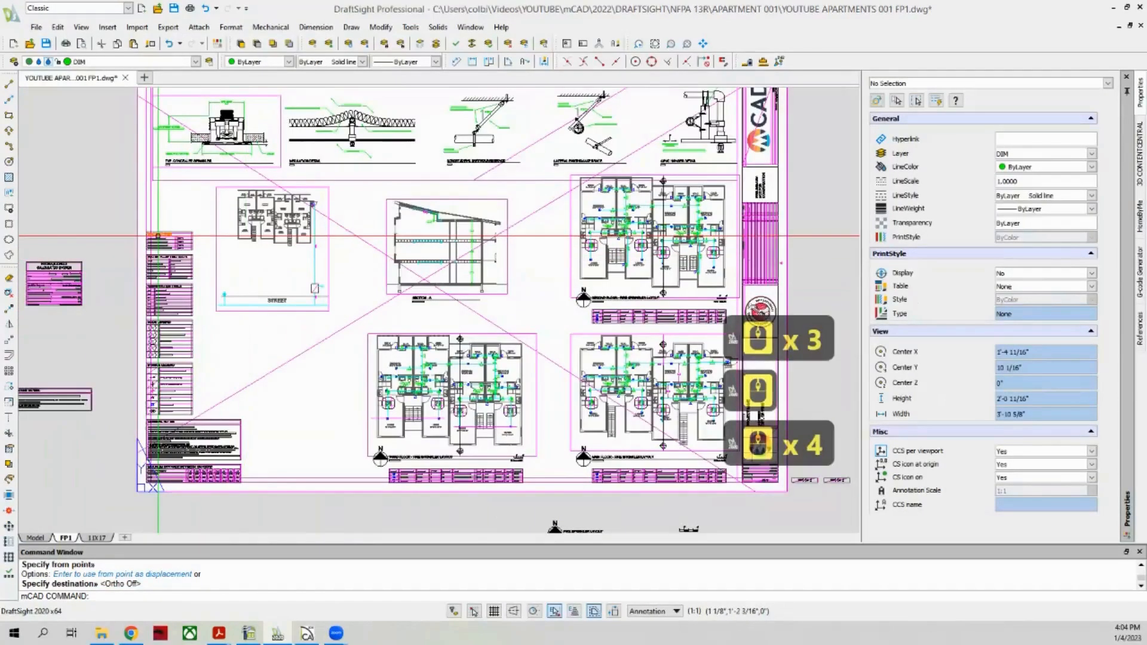
{"action": "scroll", "coordinate": [135, 227], "scroll_direction": "down", "scroll_amount": 1}
{"action": "scroll", "coordinate": [337, 253], "scroll_direction": "up", "scroll_amount": 7}
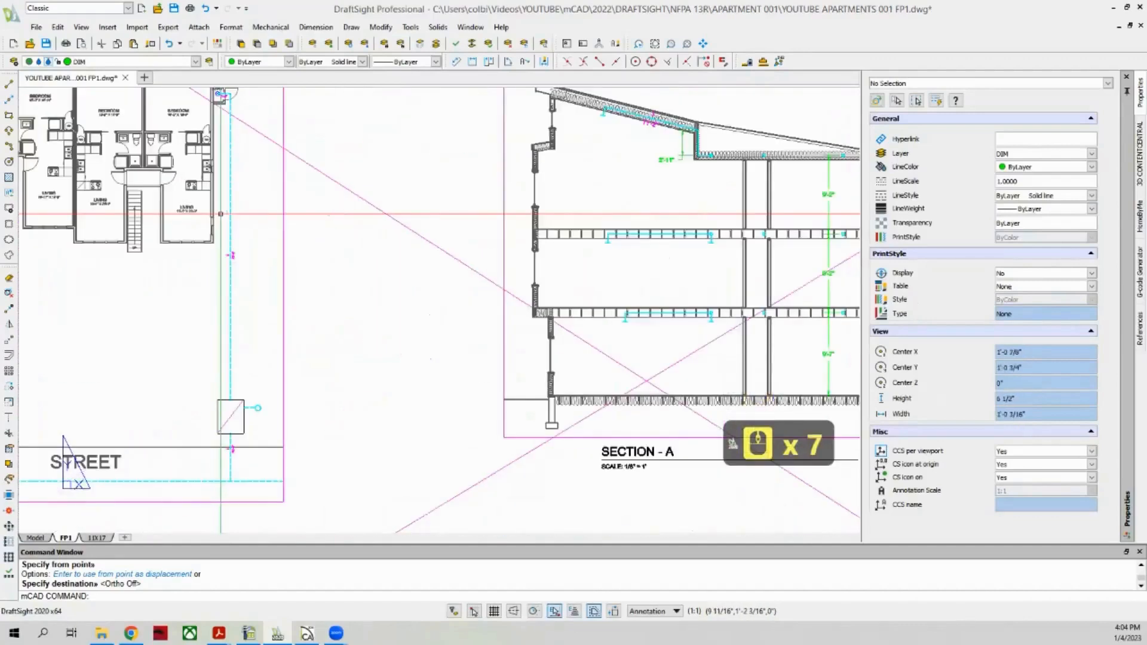
{"action": "scroll", "coordinate": [225, 327], "scroll_direction": "down", "scroll_amount": 2}
{"action": "scroll", "coordinate": [219, 319], "scroll_direction": "down", "scroll_amount": 6}
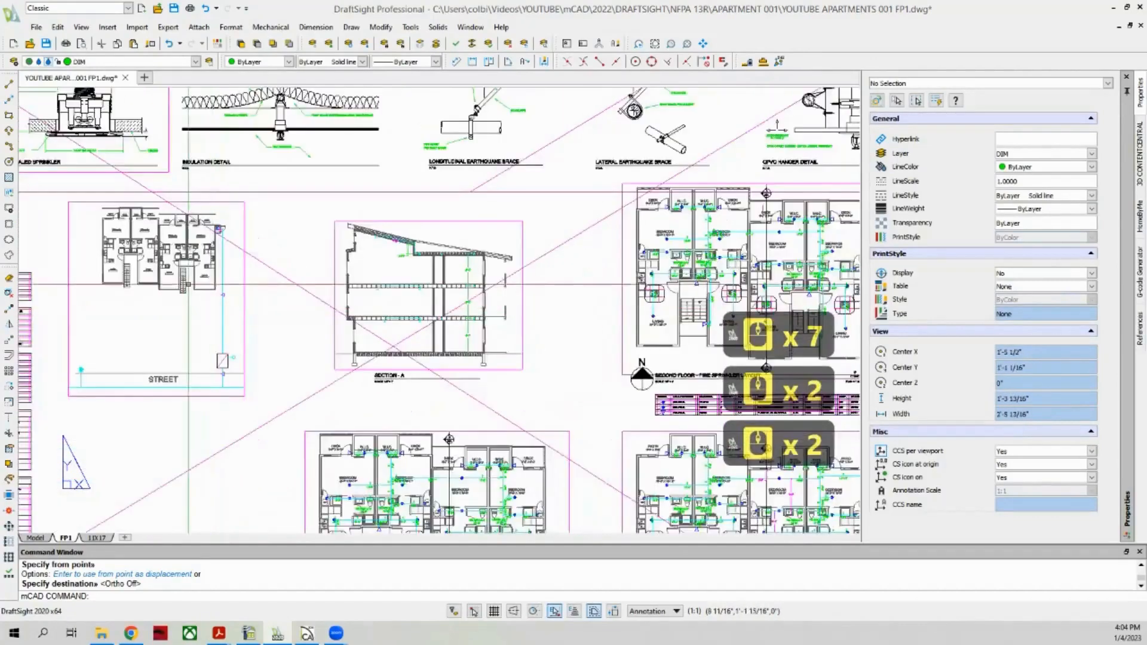